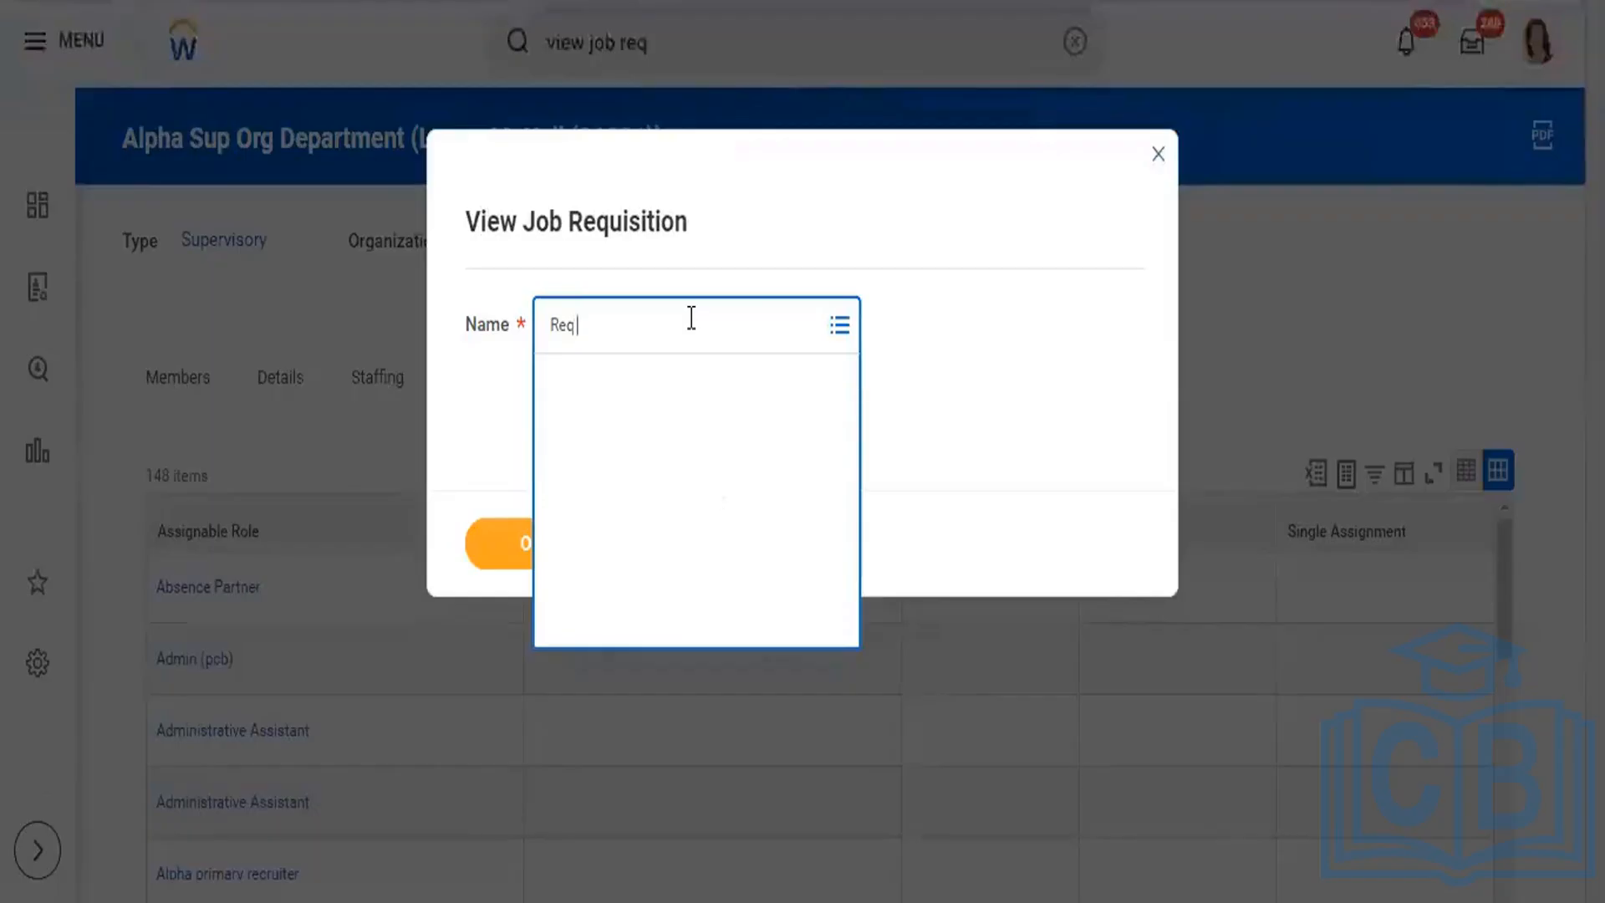
- Search the job requisitions by name for "Req -01235"
{"action": "type", "text": "o123"}
{"action": "type", "text": "5"}
{"action": "left_click", "coordinate": [585, 325]}
{"action": "key", "text": "BackSpace"}
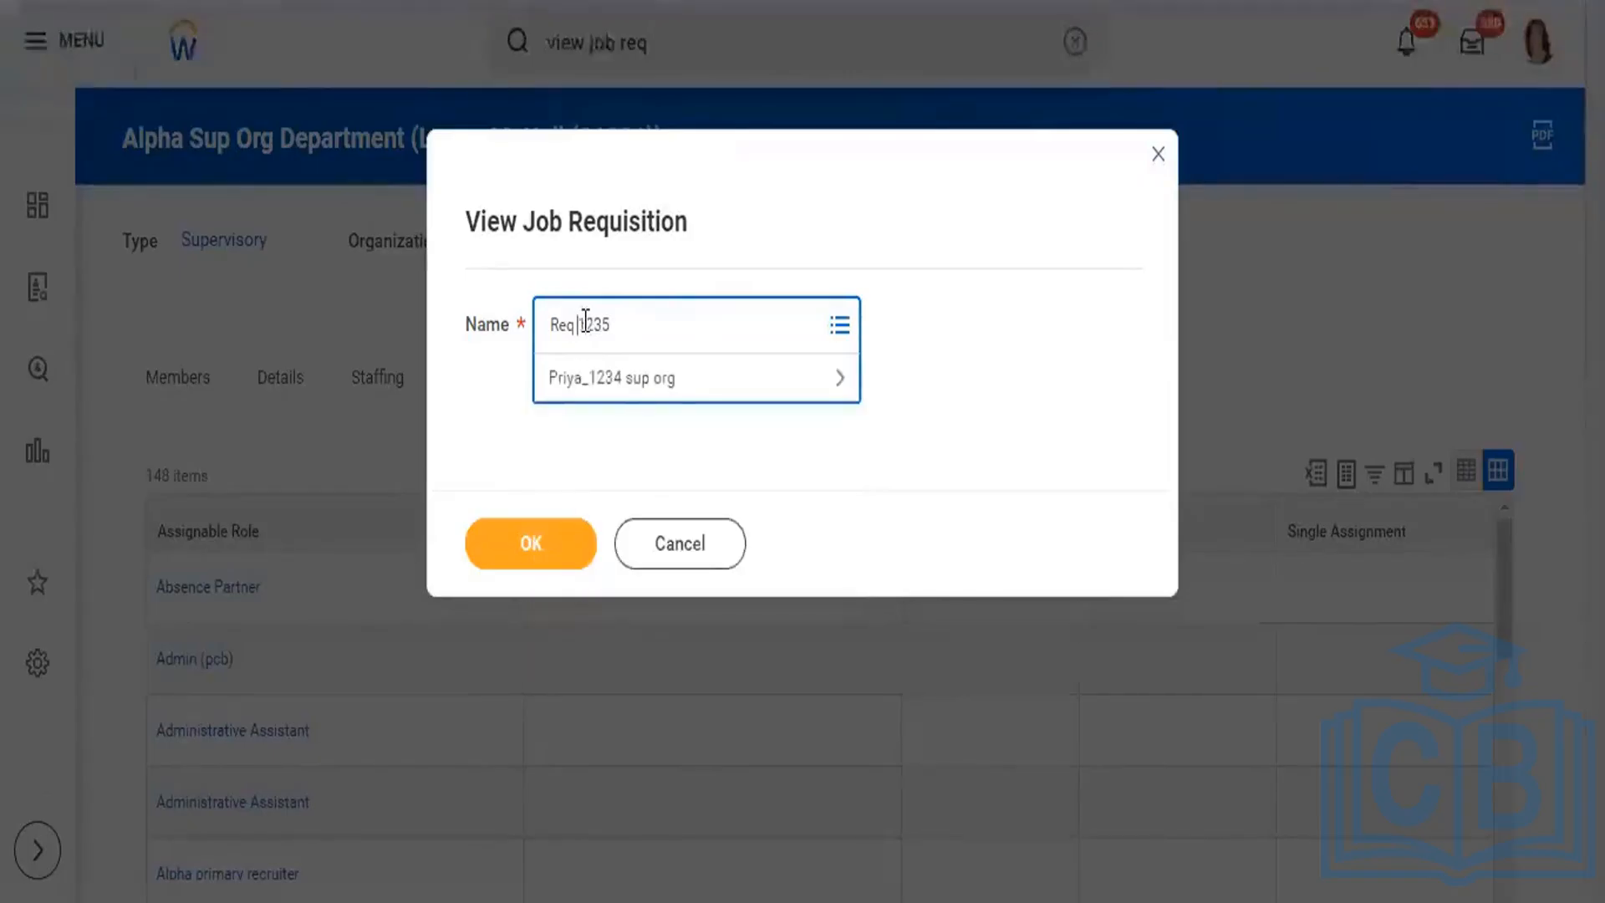
{"action": "type", "text": "-"}
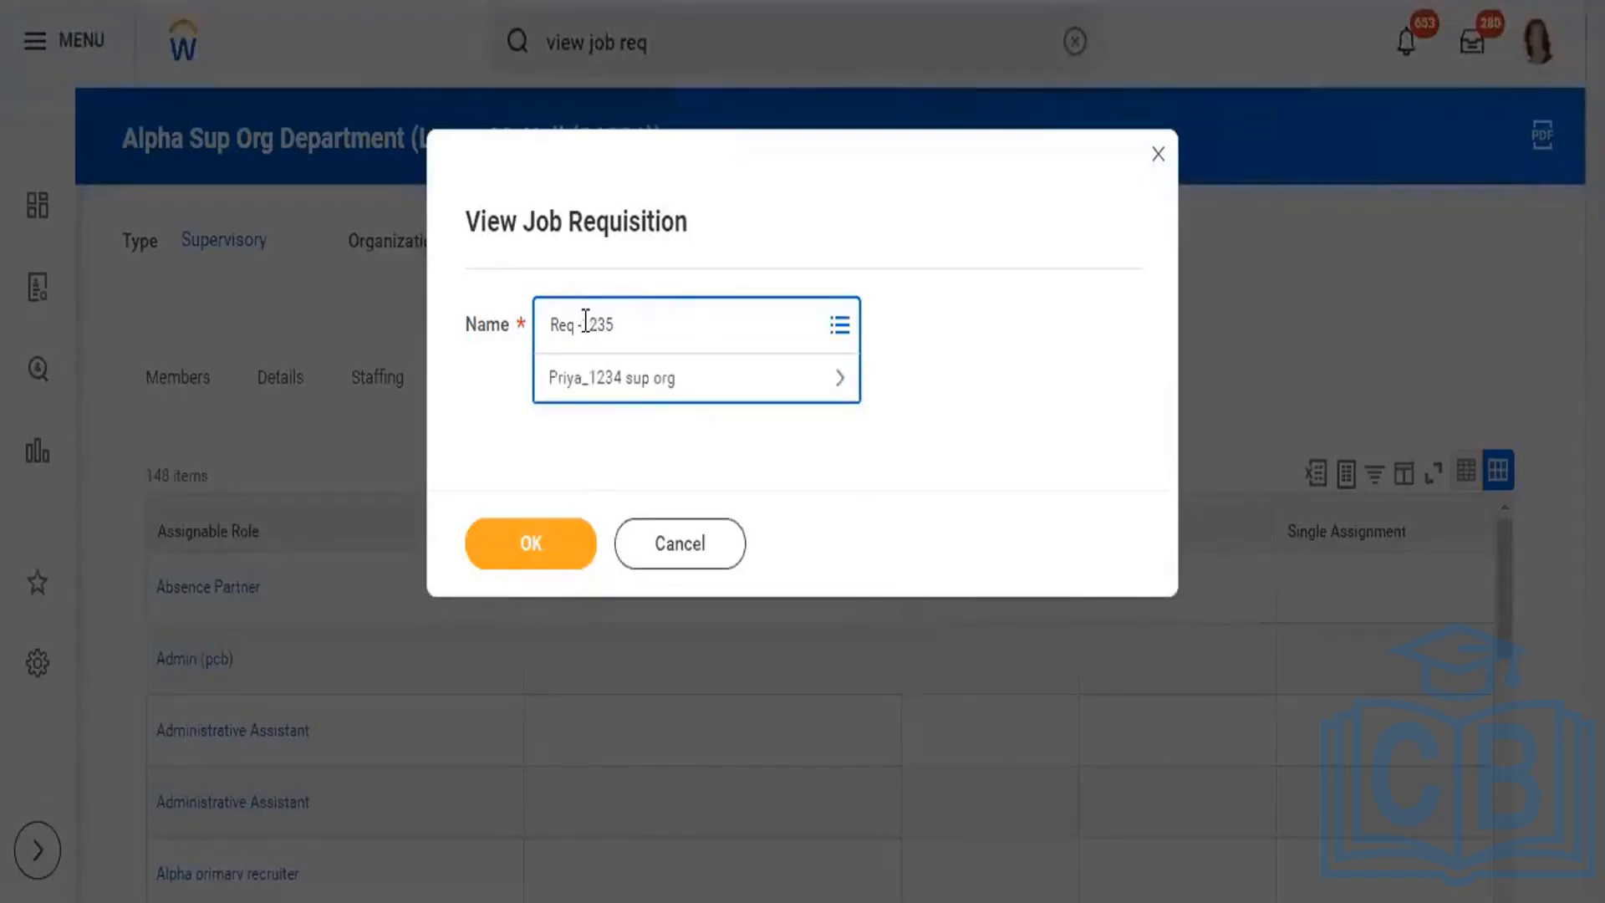
{"action": "type", "text": "1"}
{"action": "key", "text": "Return"}
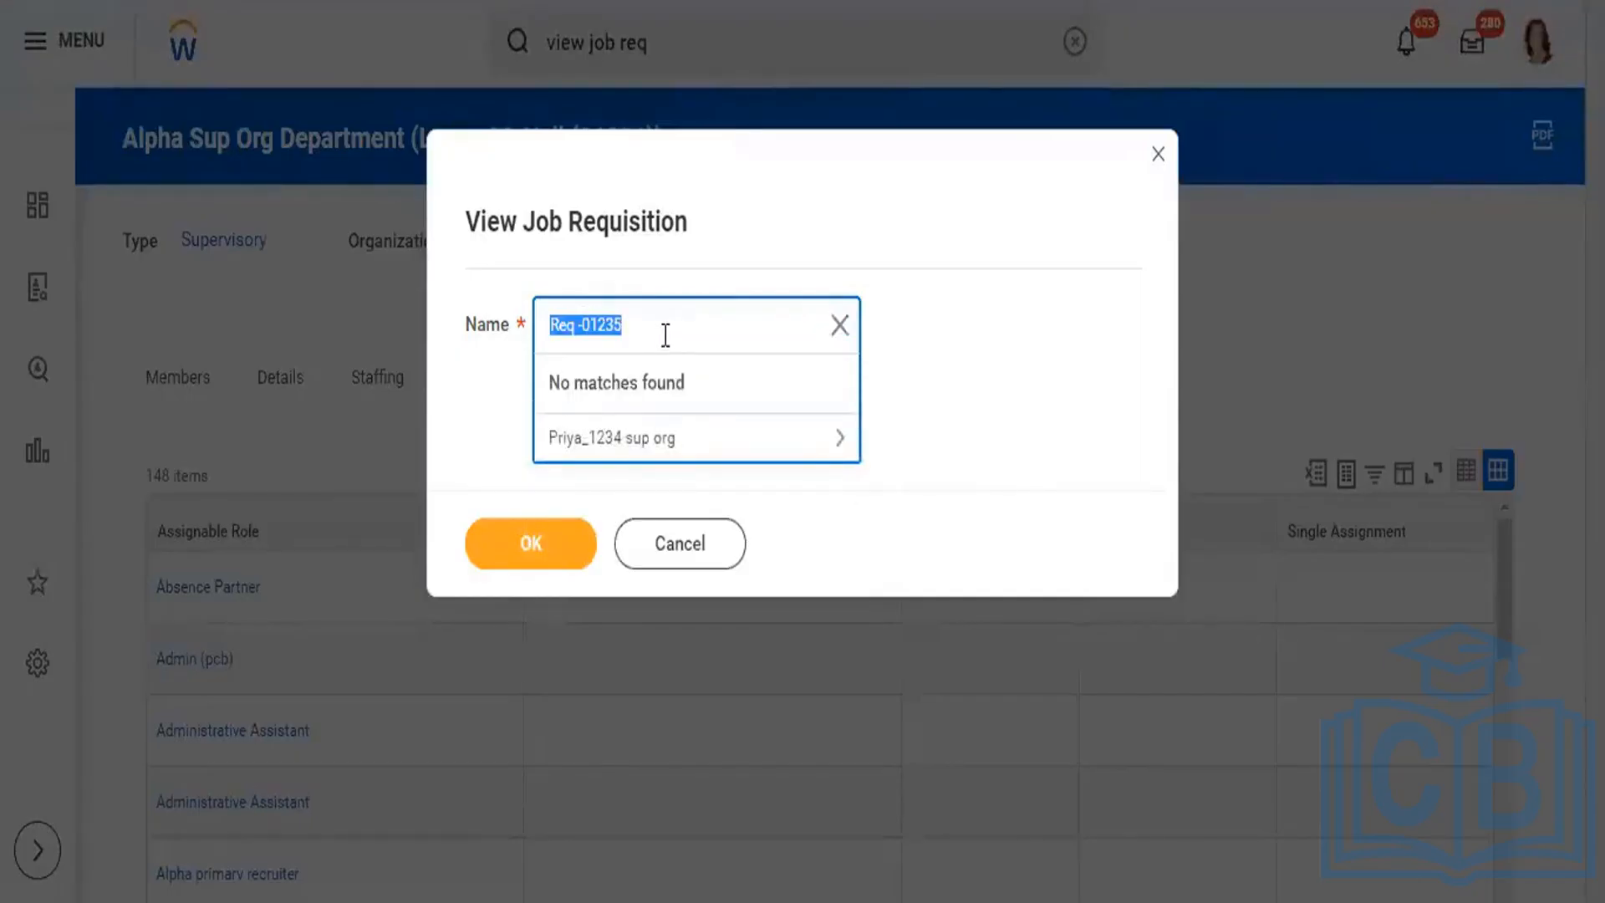
- Replace the requisition search text with only the number 01235 and search again
{"action": "left_click", "coordinate": [665, 335]}
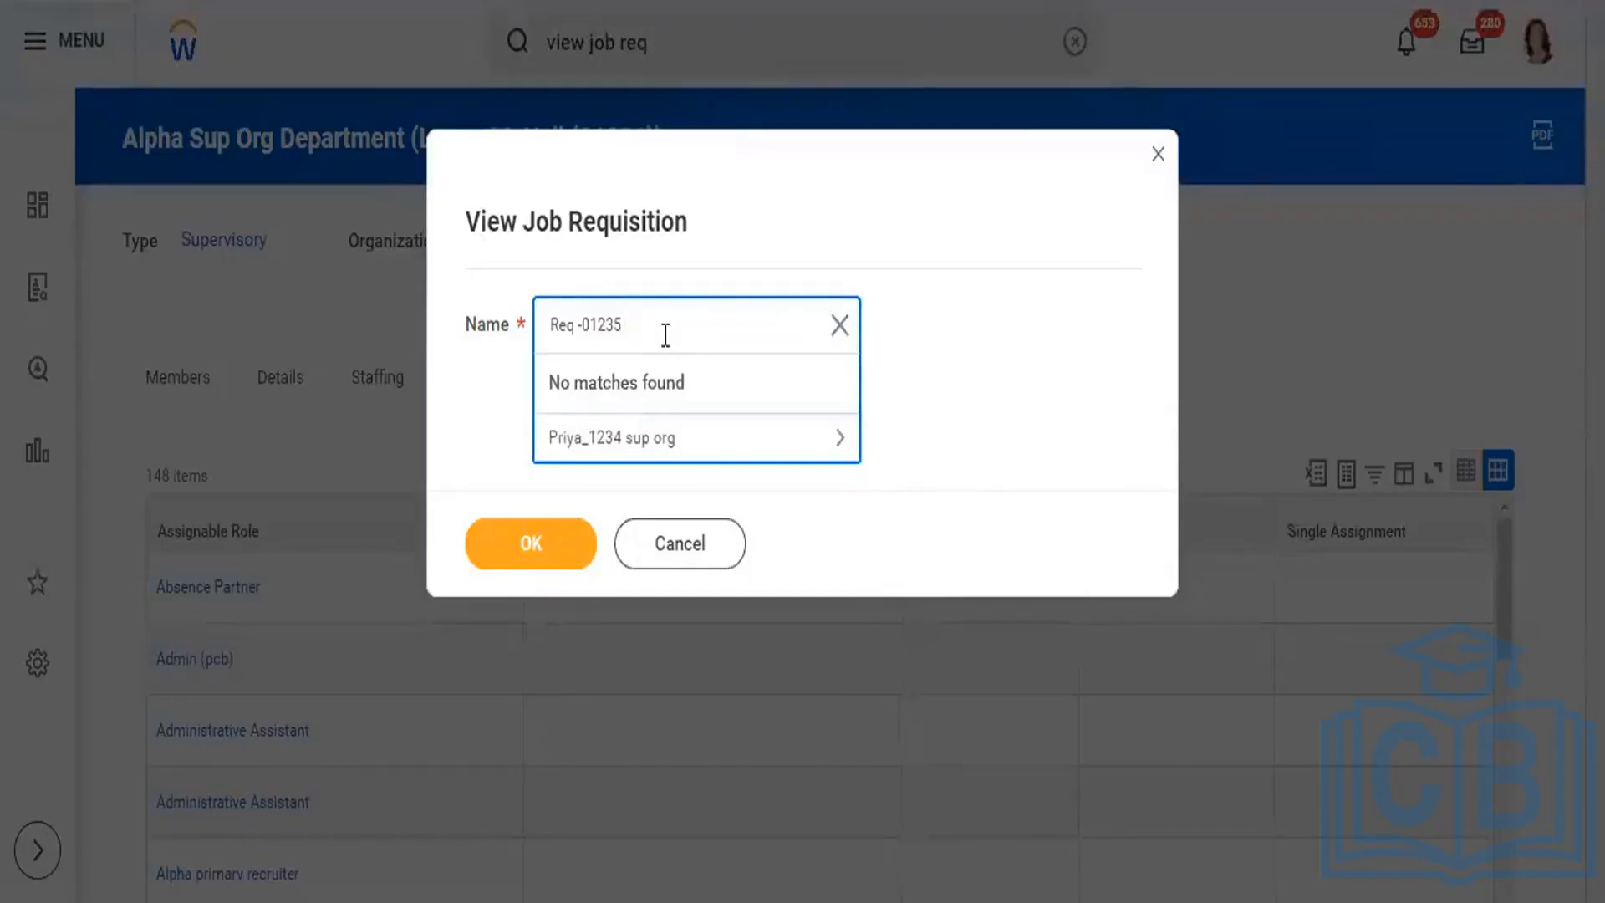
{"action": "key", "text": "BackSpace"}
{"action": "key", "text": "BackSpace"}
{"action": "key", "text": "BackSpace"}
{"action": "key", "text": "BackSpace"}
{"action": "key", "text": "BackSpace"}
{"action": "key", "text": "BackSpace"}
{"action": "key", "text": "BackSpace"}
{"action": "key", "text": "BackSpace"}
{"action": "key", "text": "BackSpace"}
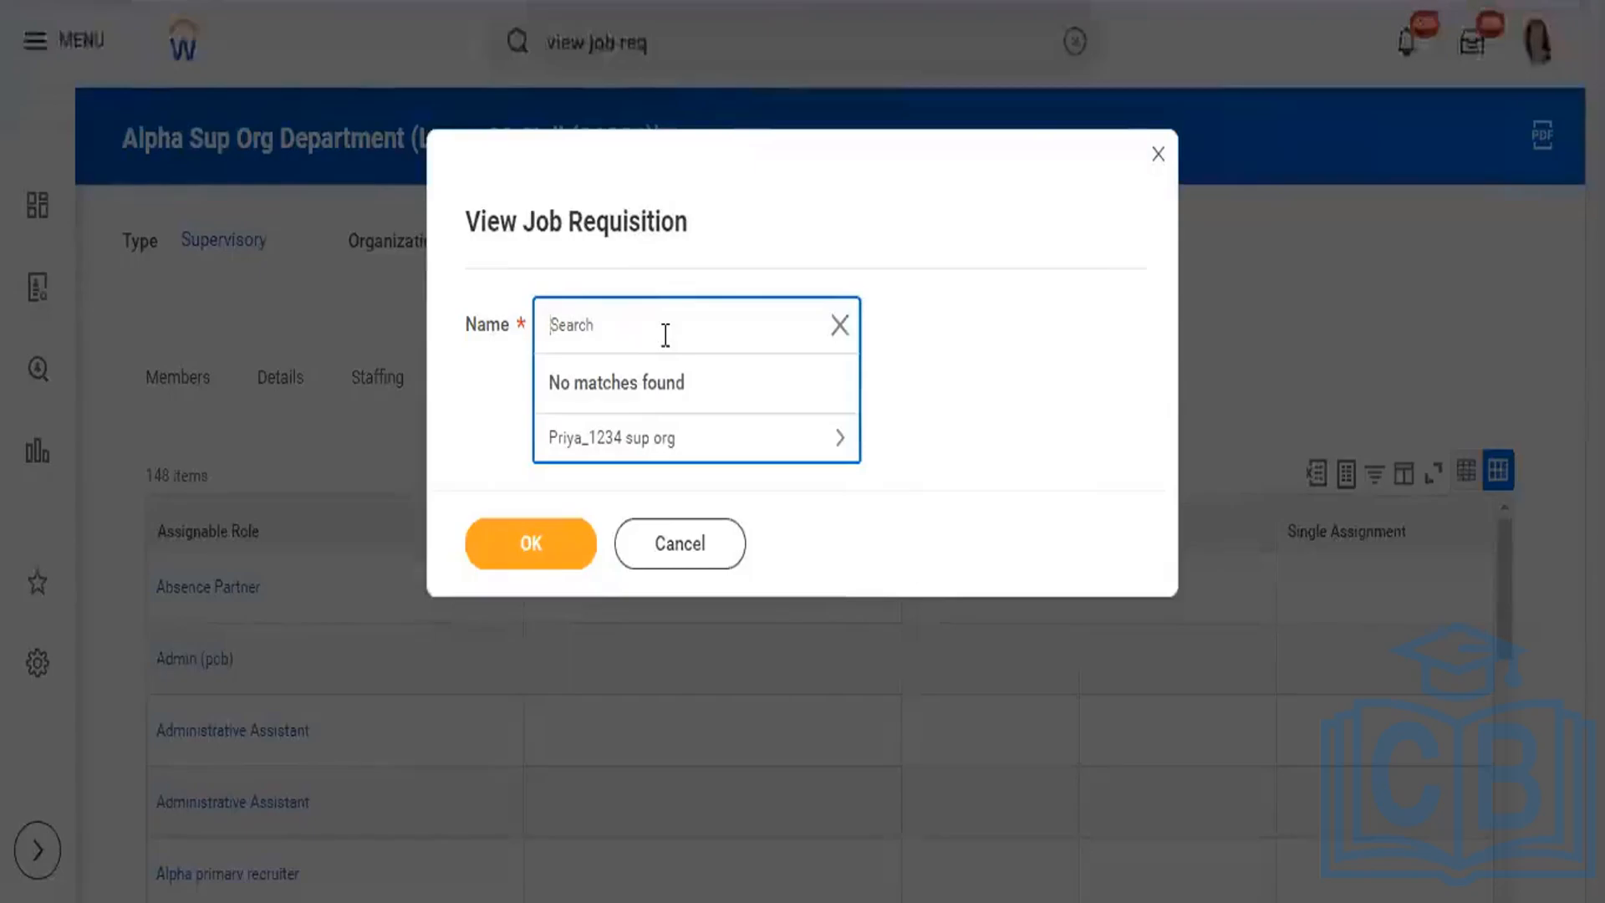
{"action": "type", "text": "0"}
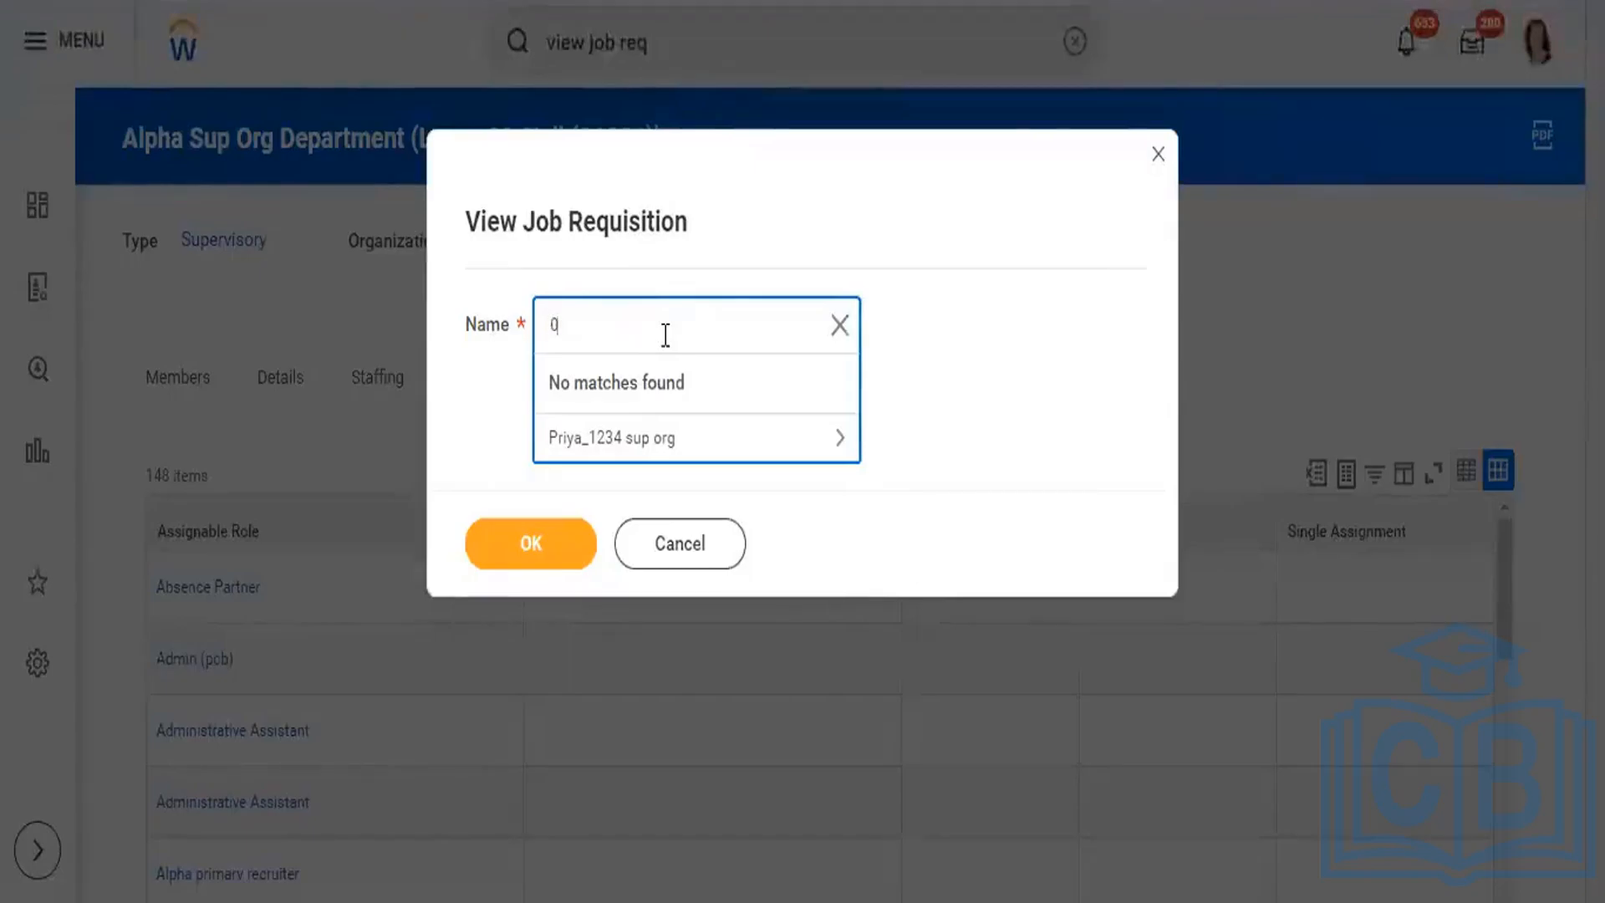
{"action": "type", "text": "1235"}
{"action": "key", "text": "Return"}
- Clear the requisition search text and cancel viewing a job requisition
{"action": "left_click", "coordinate": [605, 324]}
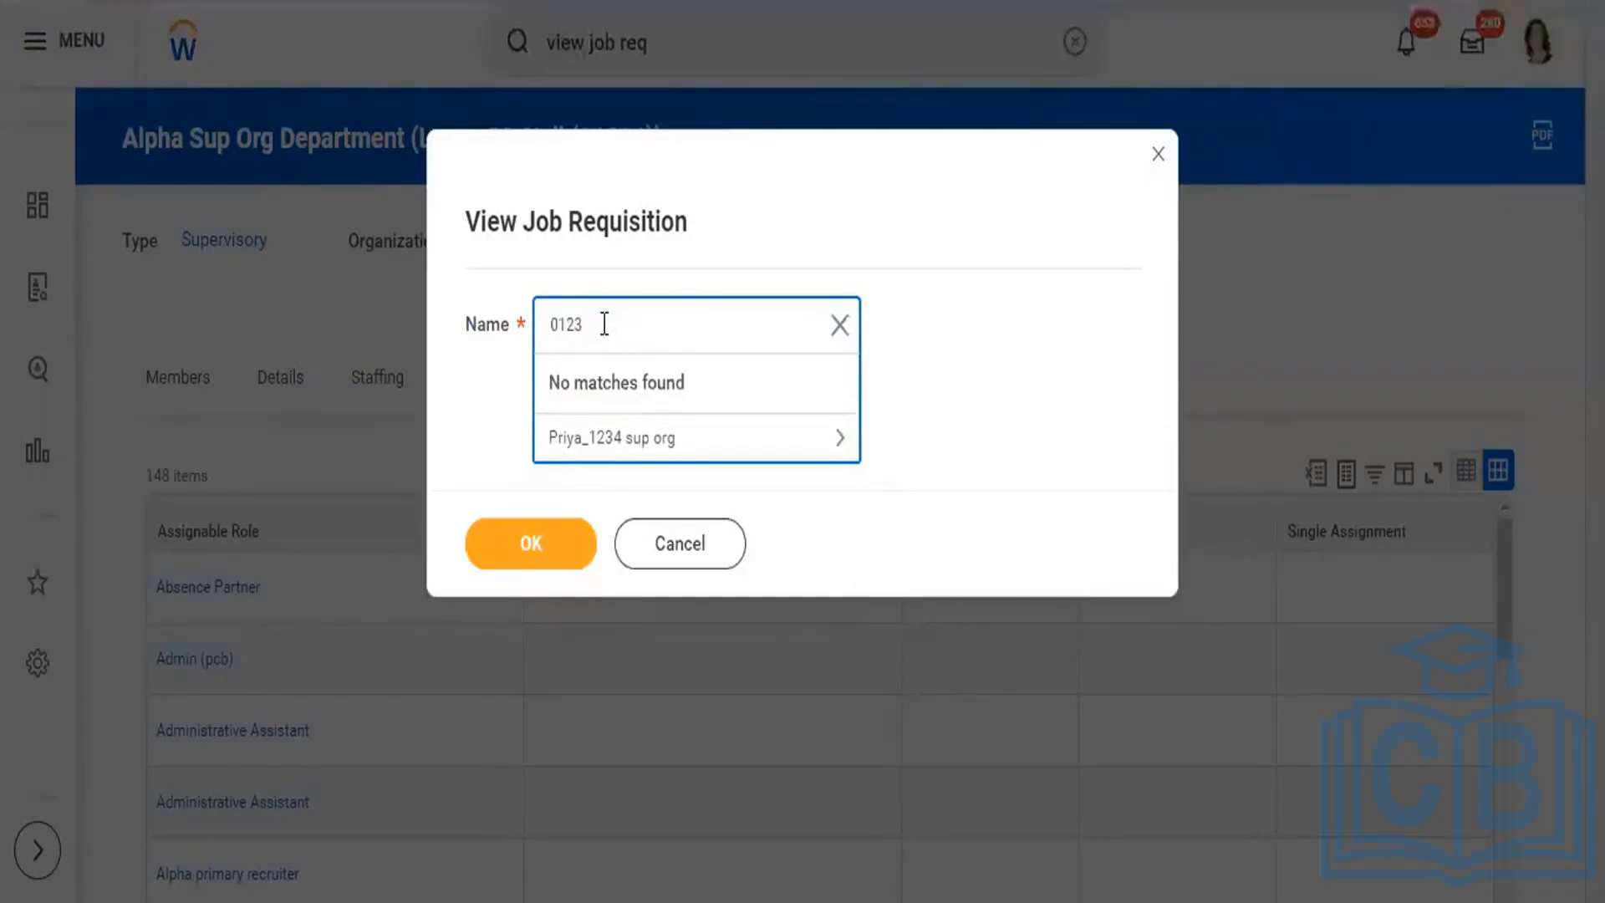
{"action": "key", "text": "BackSpace"}
{"action": "key", "text": "BackSpace"}
{"action": "key", "text": "BackSpace"}
{"action": "key", "text": "BackSpace"}
{"action": "type", "text": "Req"}
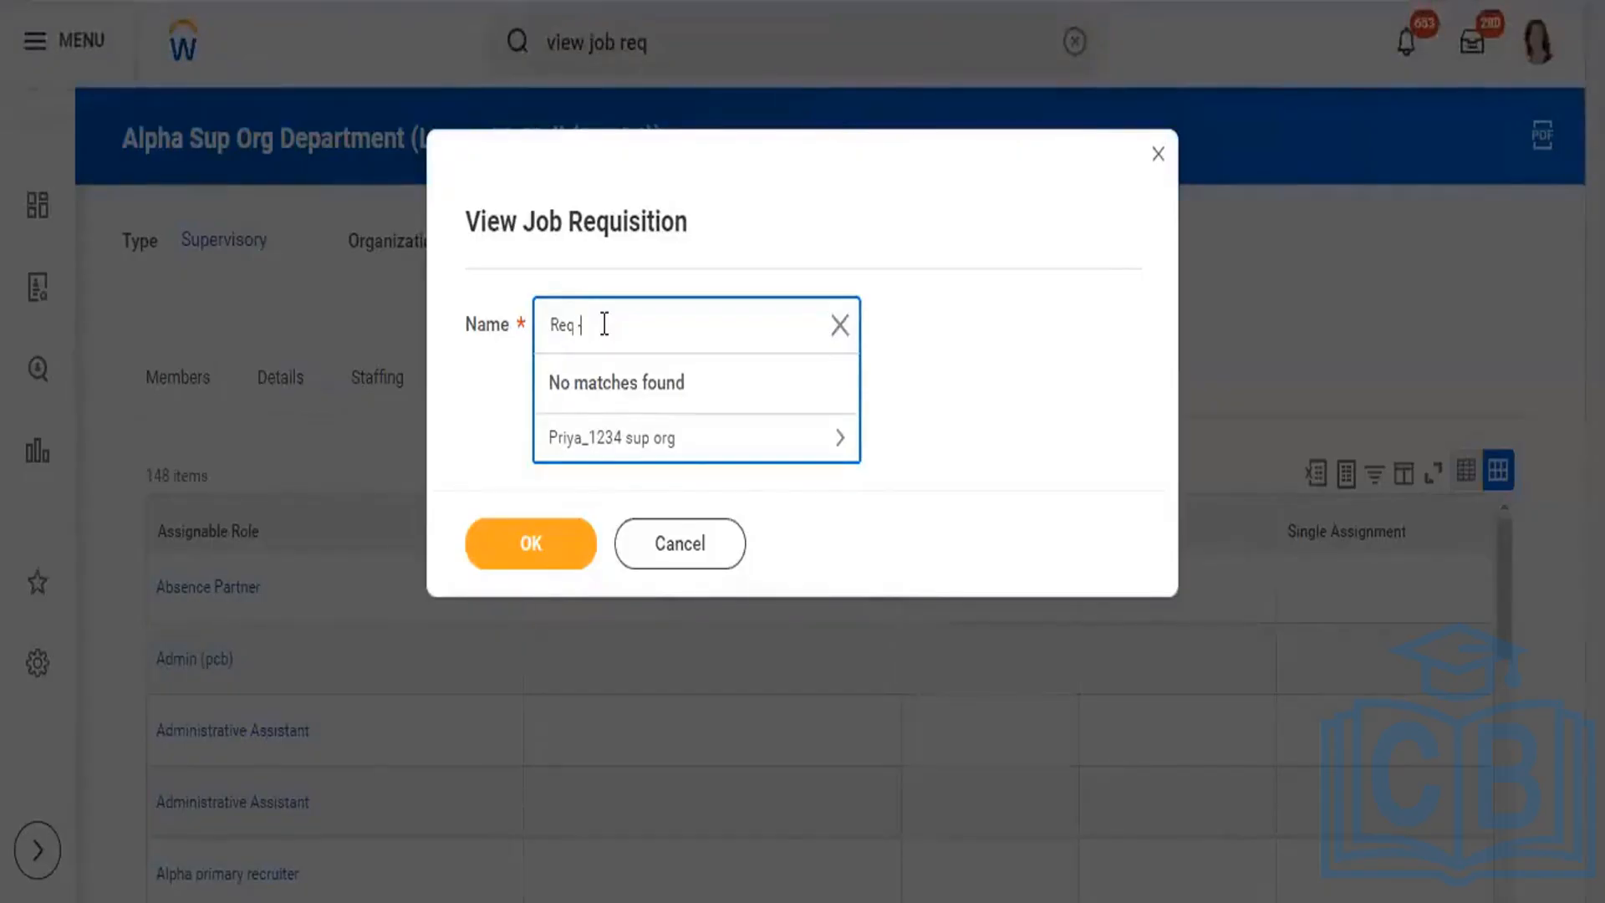
{"action": "key", "text": "BackSpace"}
{"action": "key", "text": "BackSpace"}
{"action": "key", "text": "BackSpace"}
{"action": "left_click", "coordinate": [687, 562]}
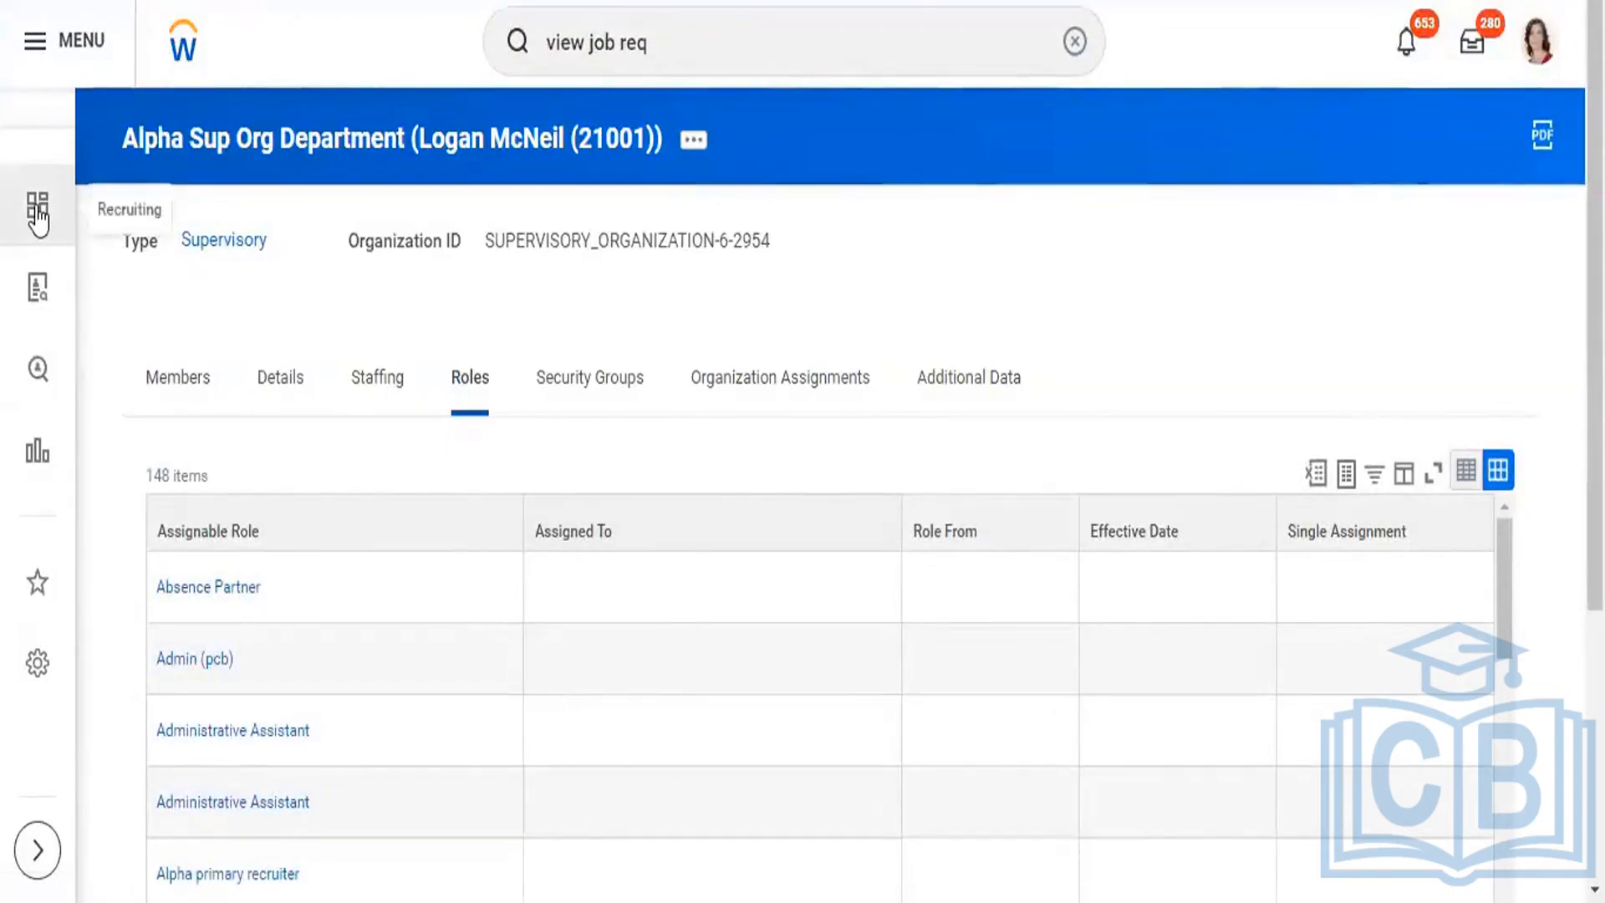
- Open the Job Requisition Workspace and look through its requisitions by hiring manager, by primary location and all together
{"action": "left_click", "coordinate": [44, 314]}
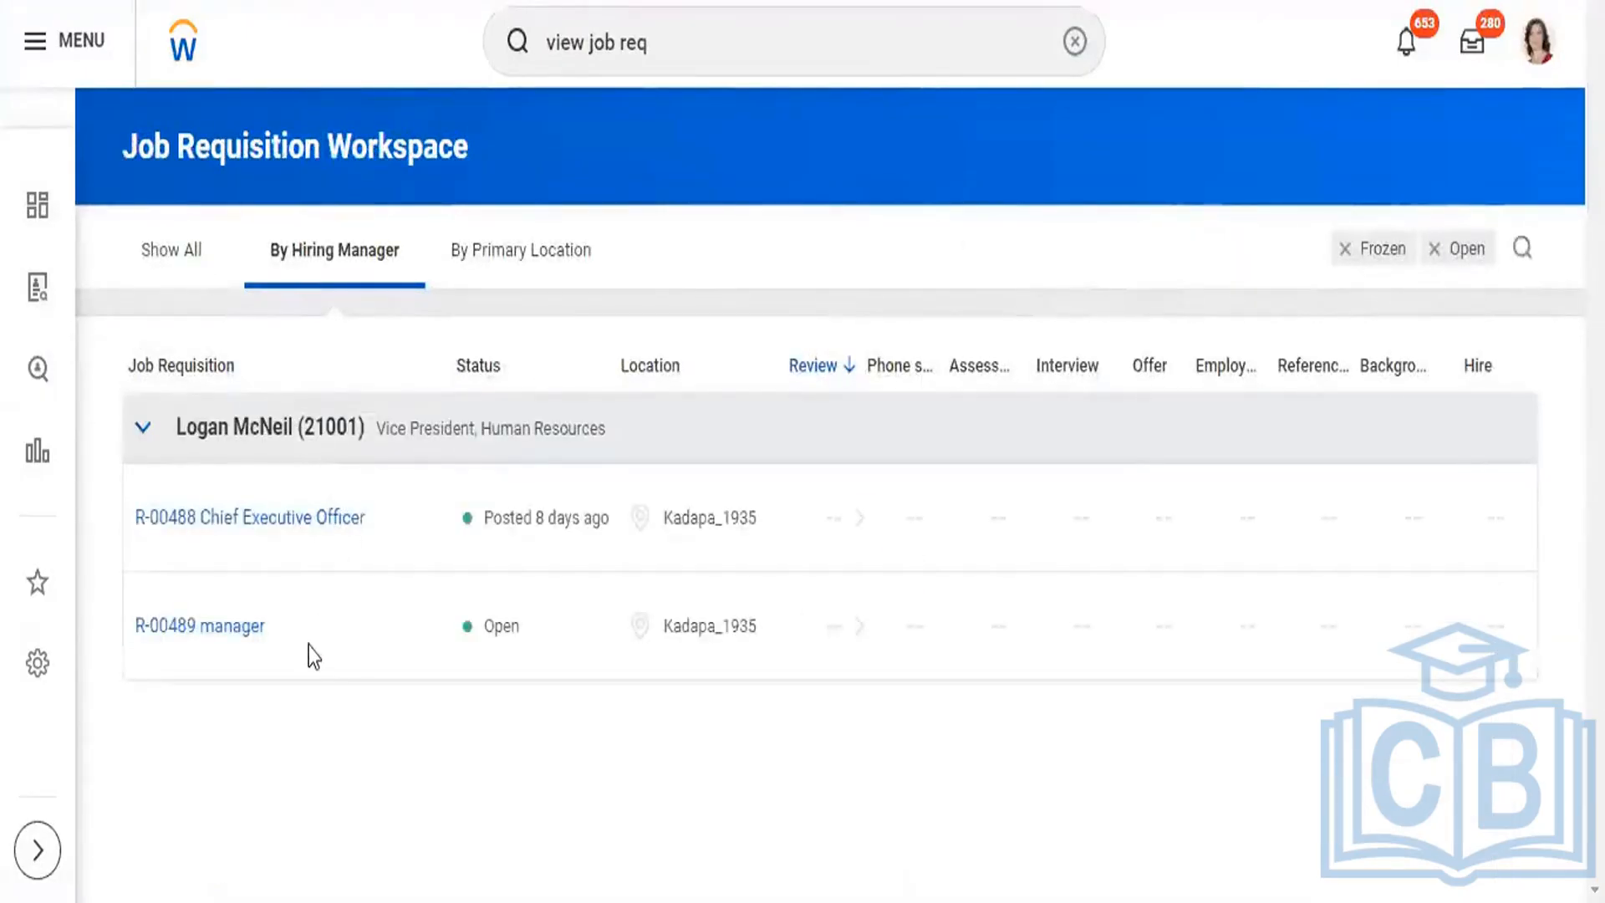
{"action": "left_click", "coordinate": [168, 266]}
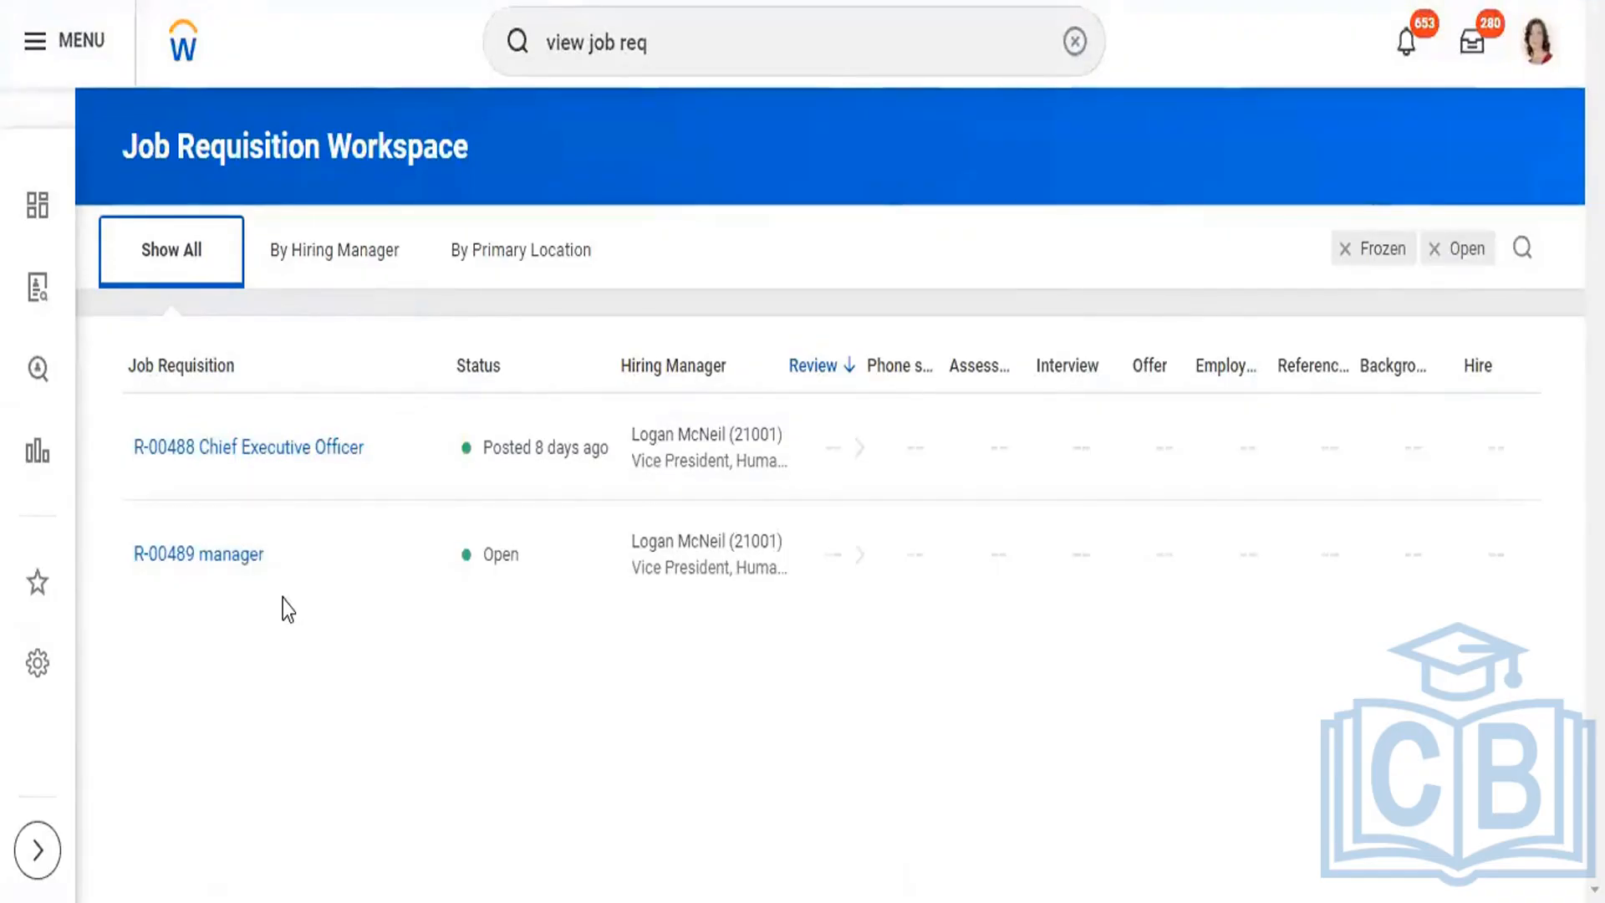
{"action": "left_click", "coordinate": [331, 294]}
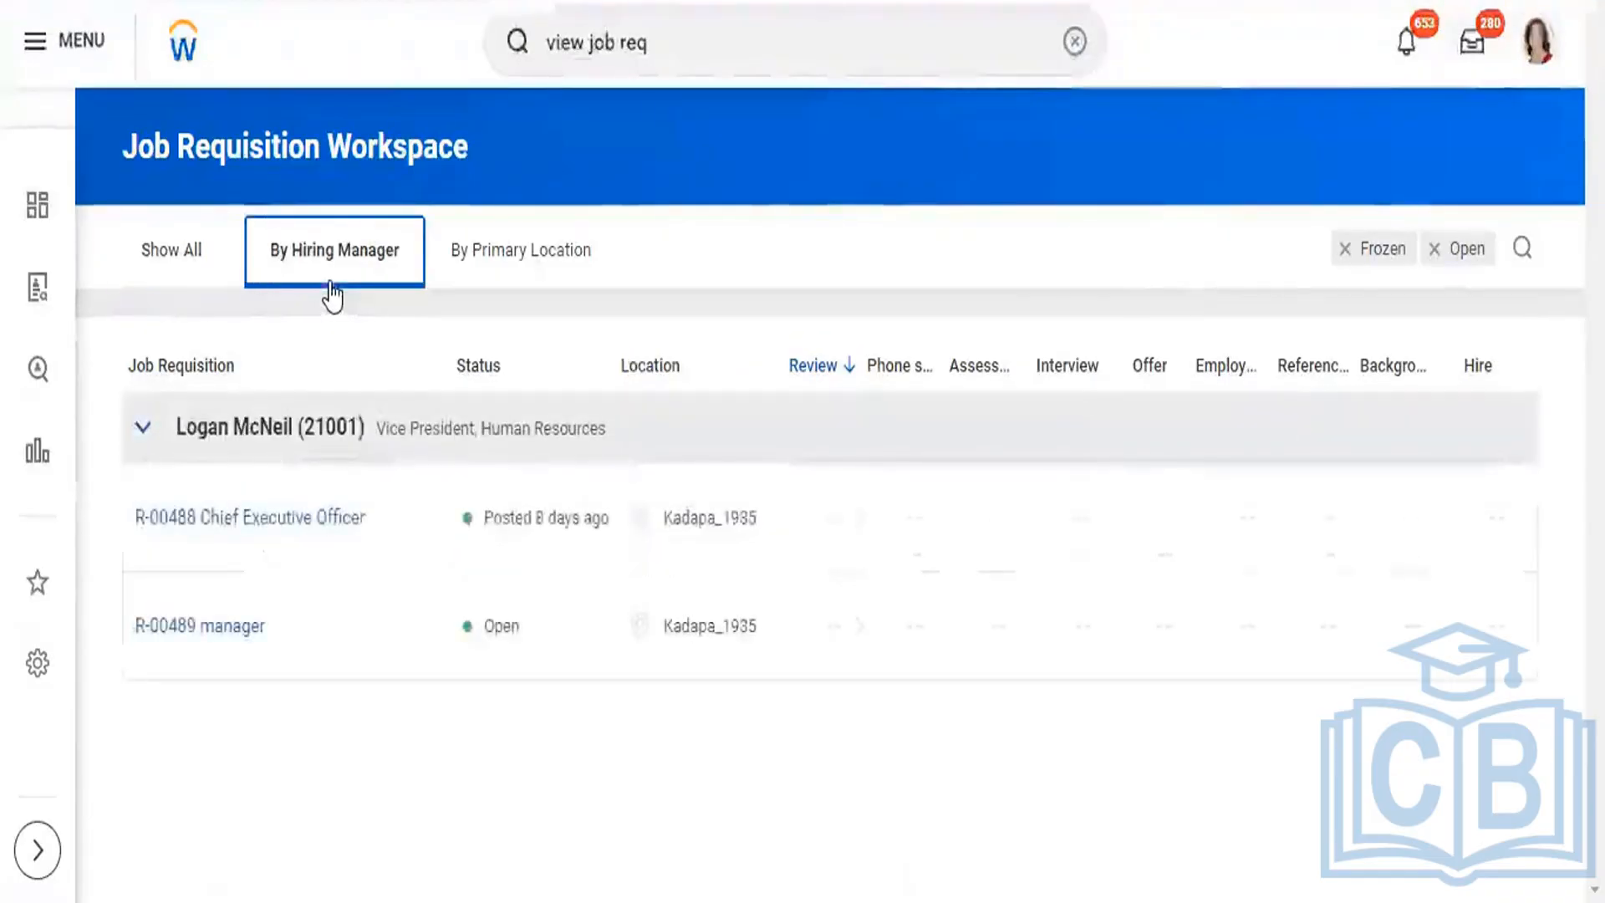
{"action": "left_click", "coordinate": [479, 272]}
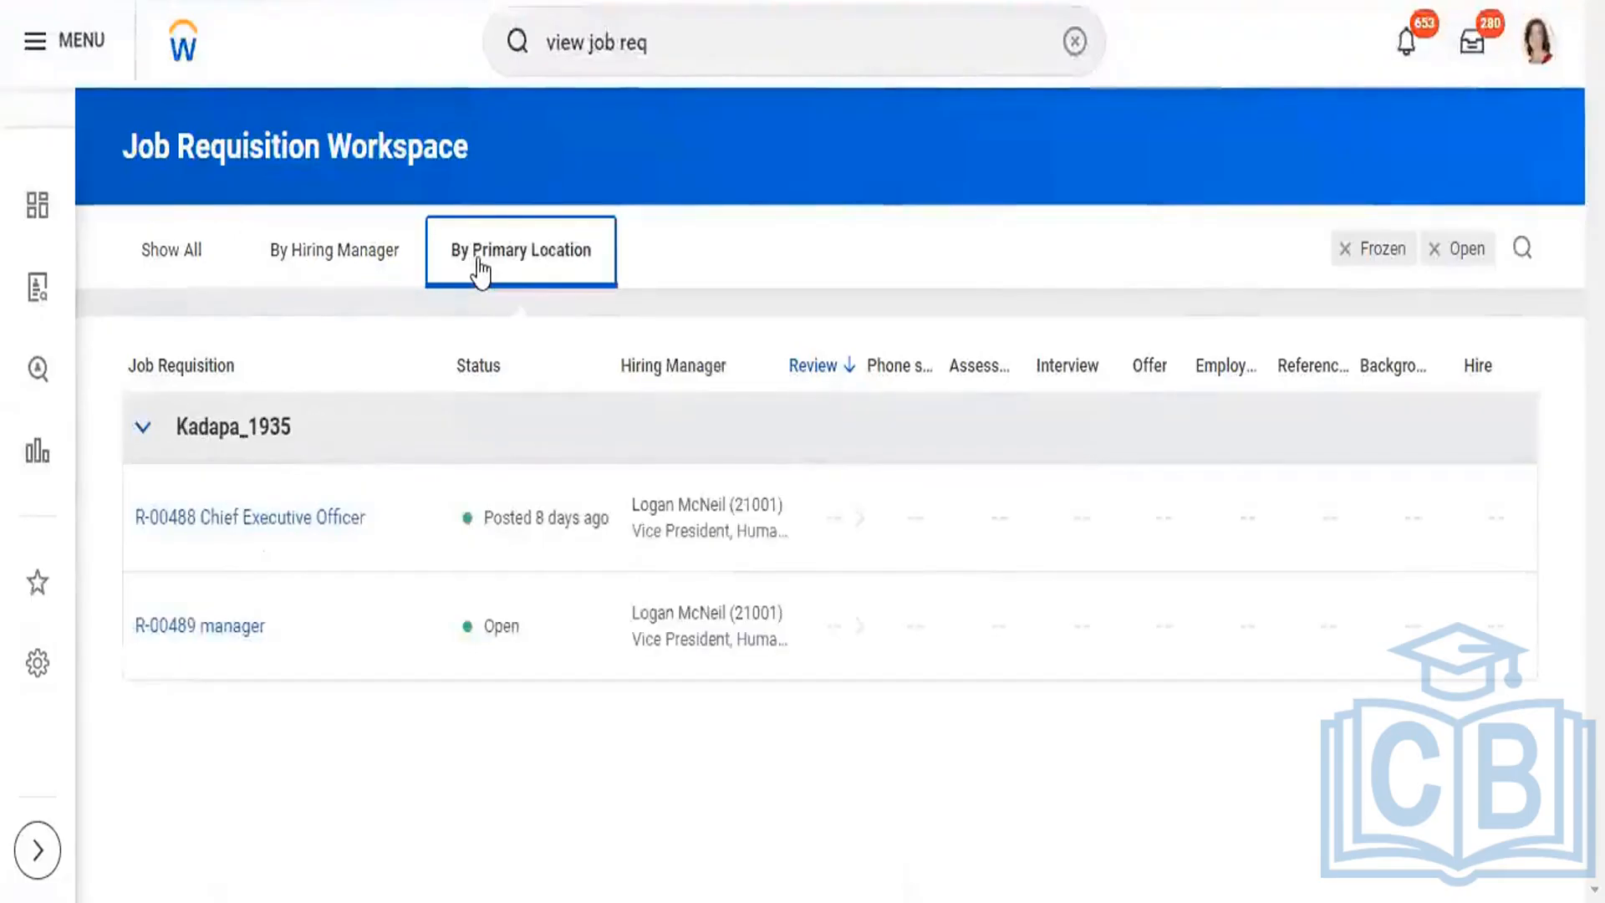
{"action": "left_click", "coordinate": [333, 251]}
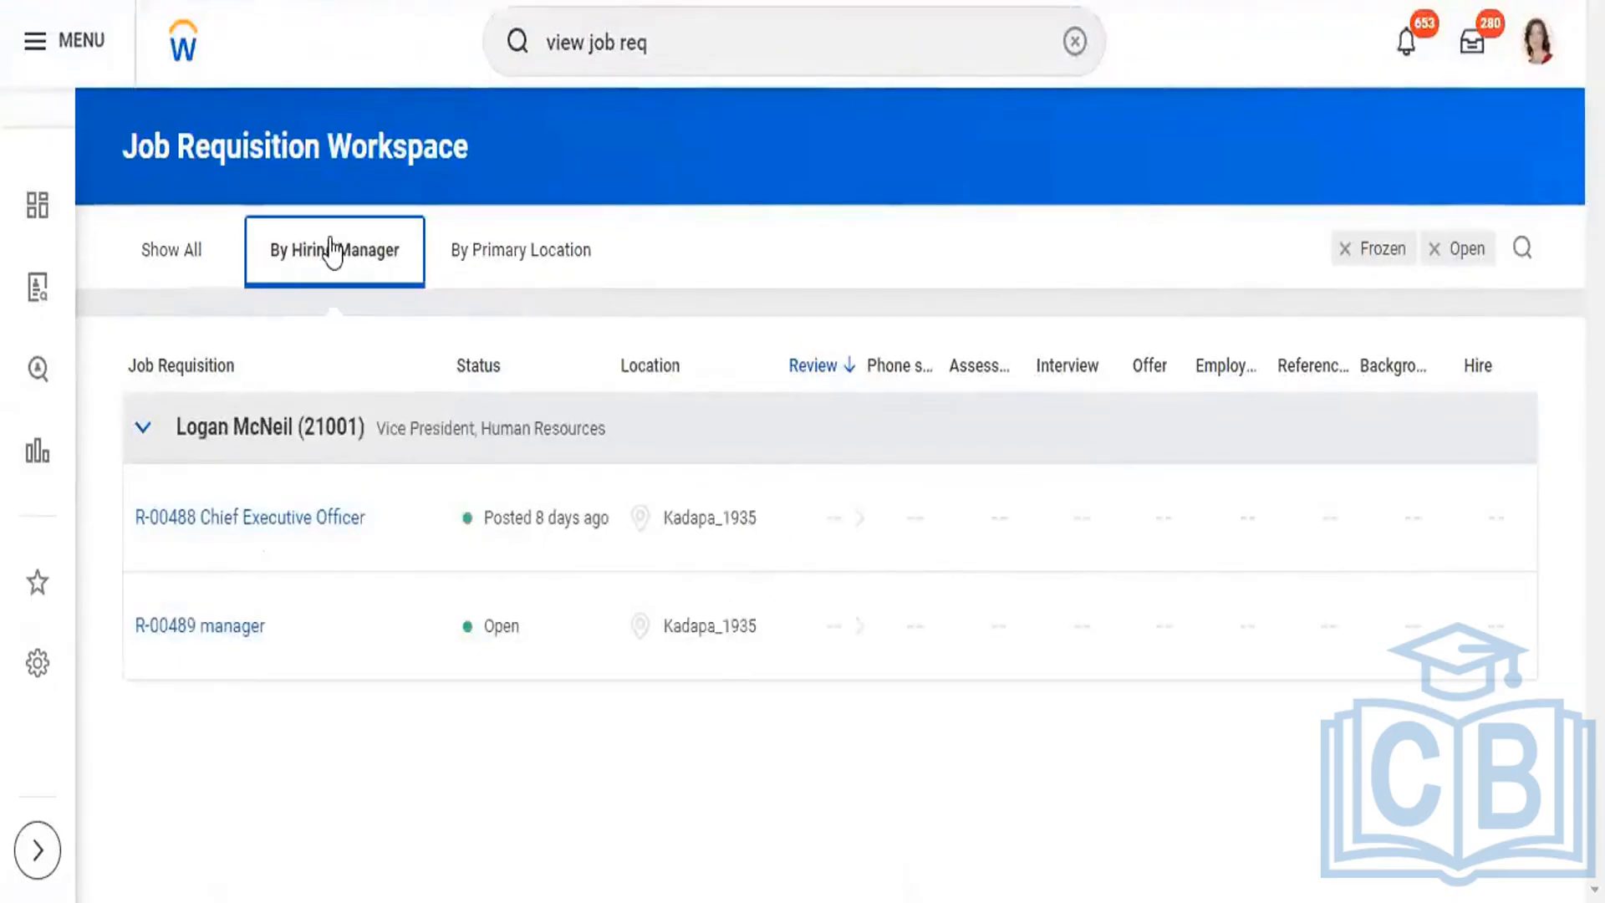
{"action": "left_click", "coordinate": [209, 262]}
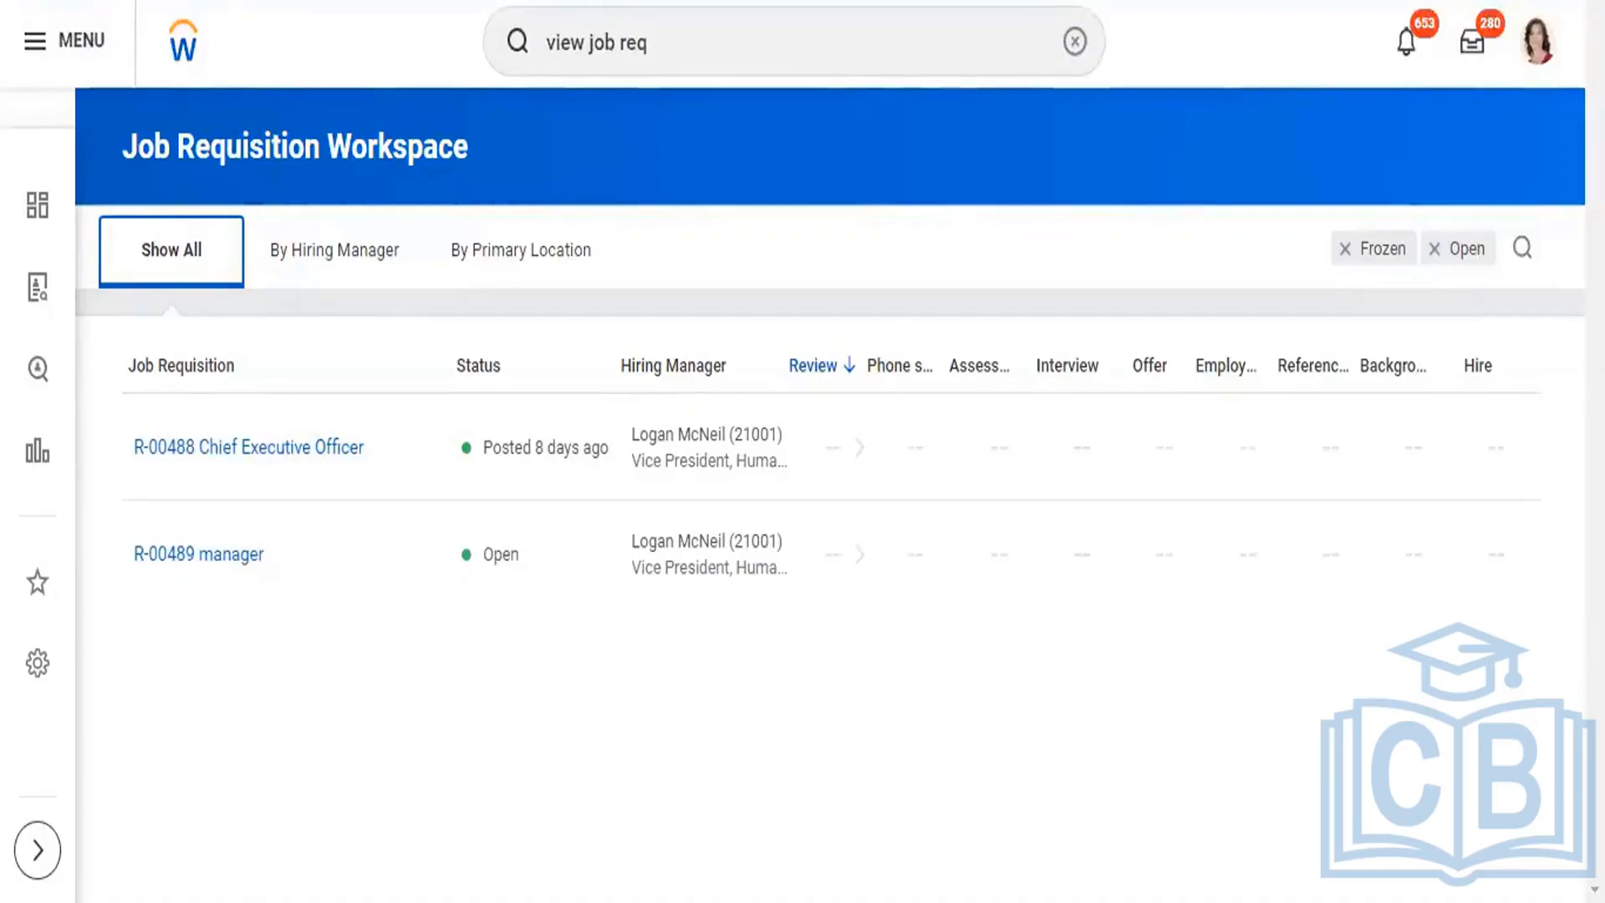
- Search for "create job req" and open the Create Job Requisition task
{"action": "left_click", "coordinate": [1075, 42]}
{"action": "type", "text": "cr"}
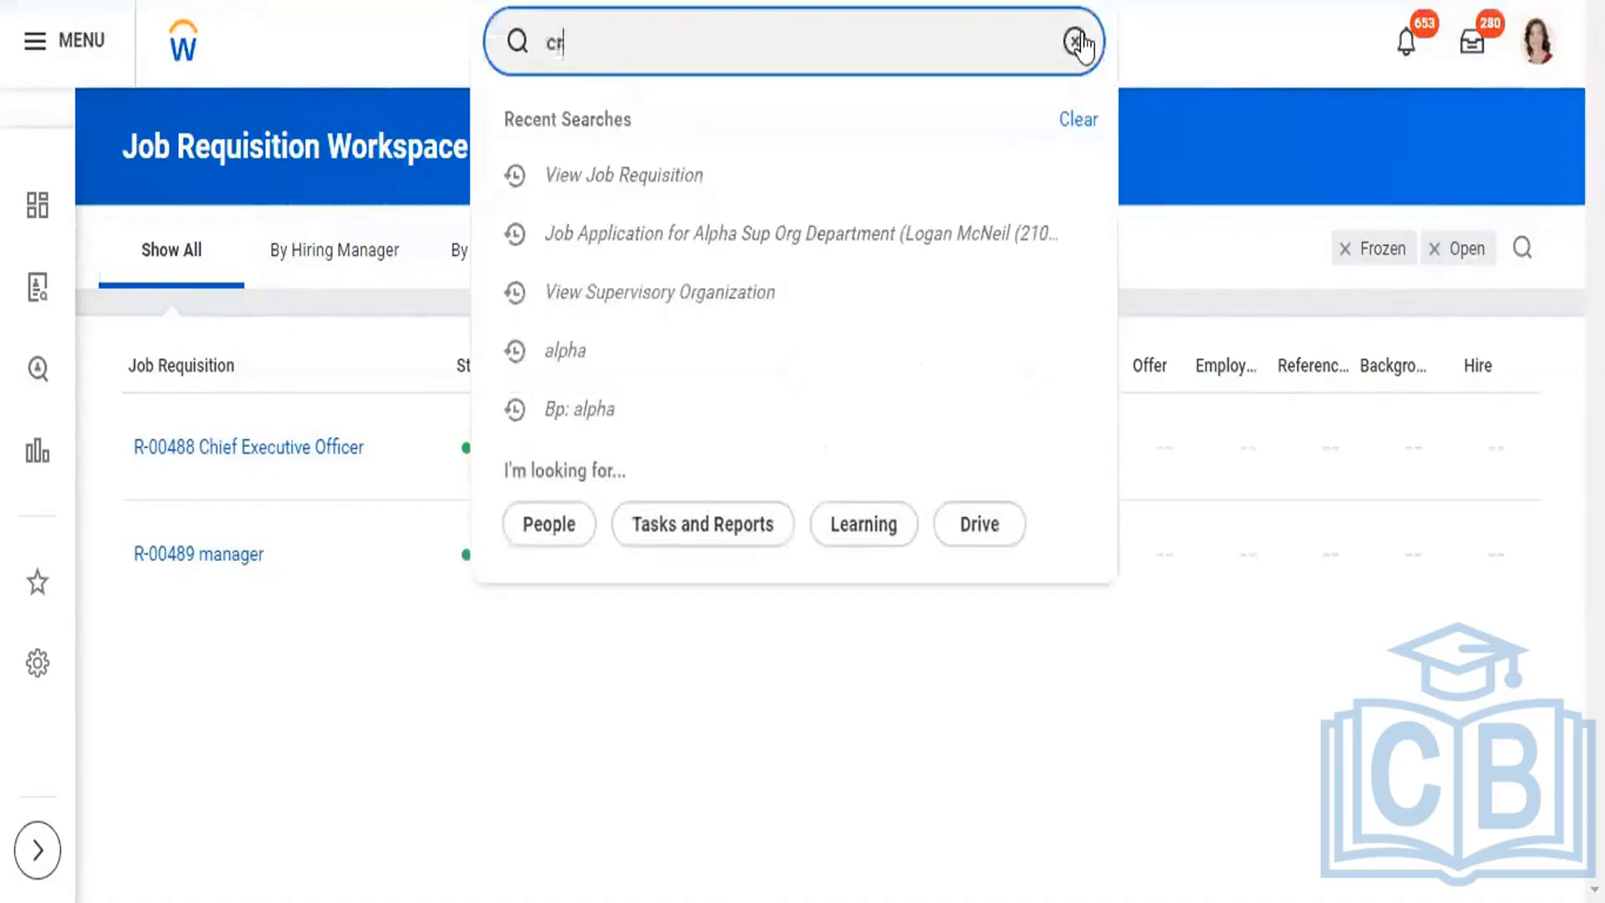
{"action": "type", "text": "eate job re"}
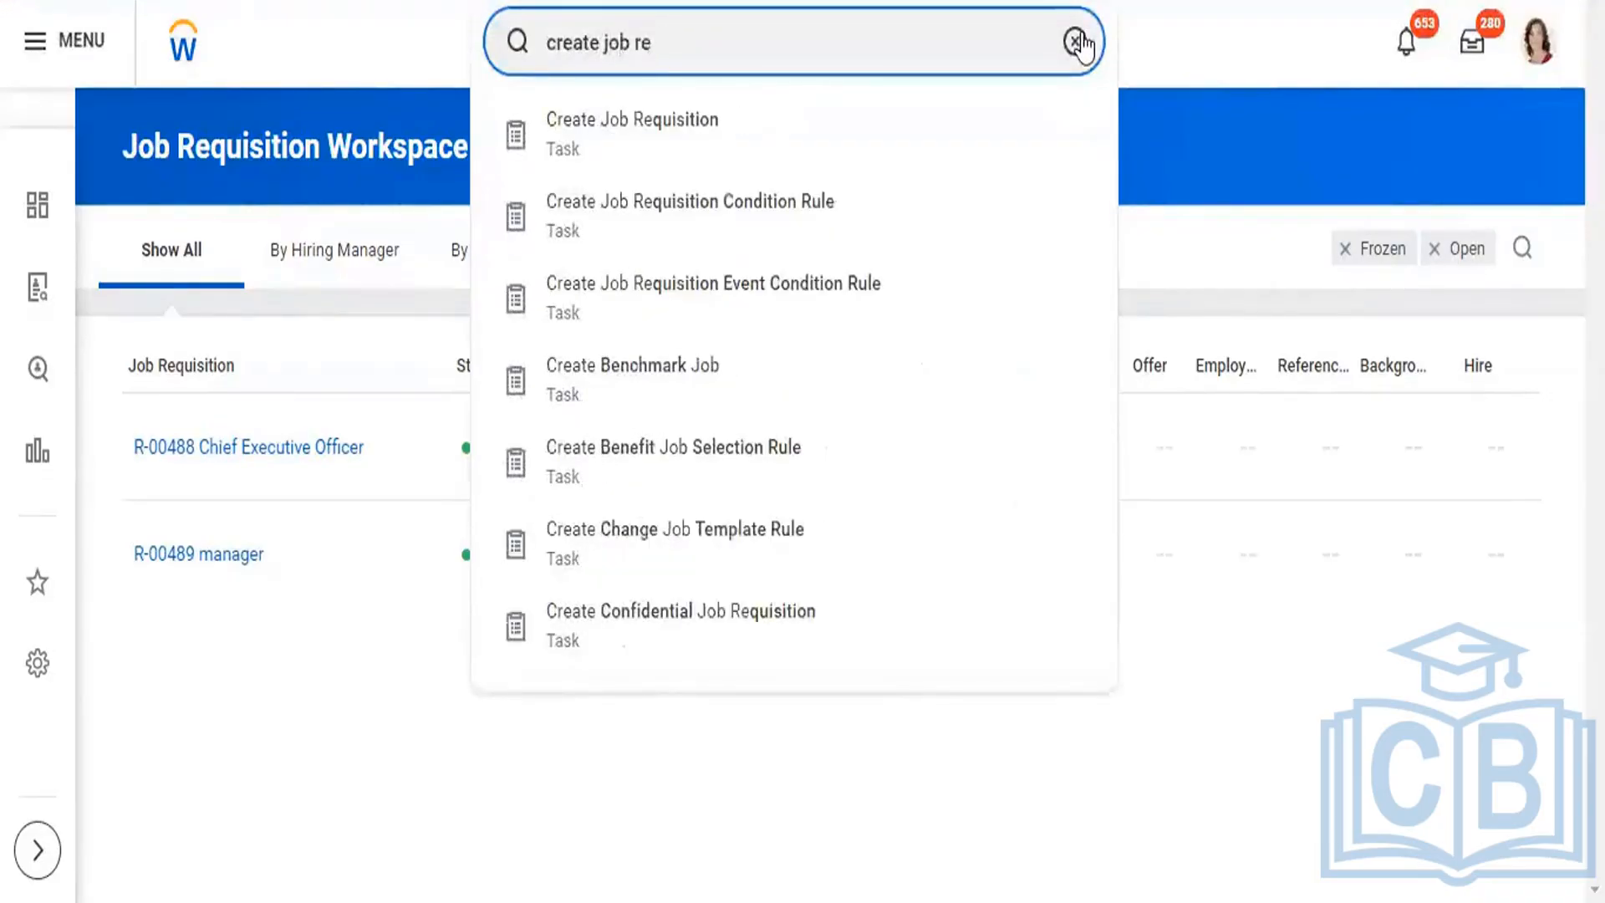
{"action": "type", "text": "q"}
{"action": "left_click", "coordinate": [727, 147]}
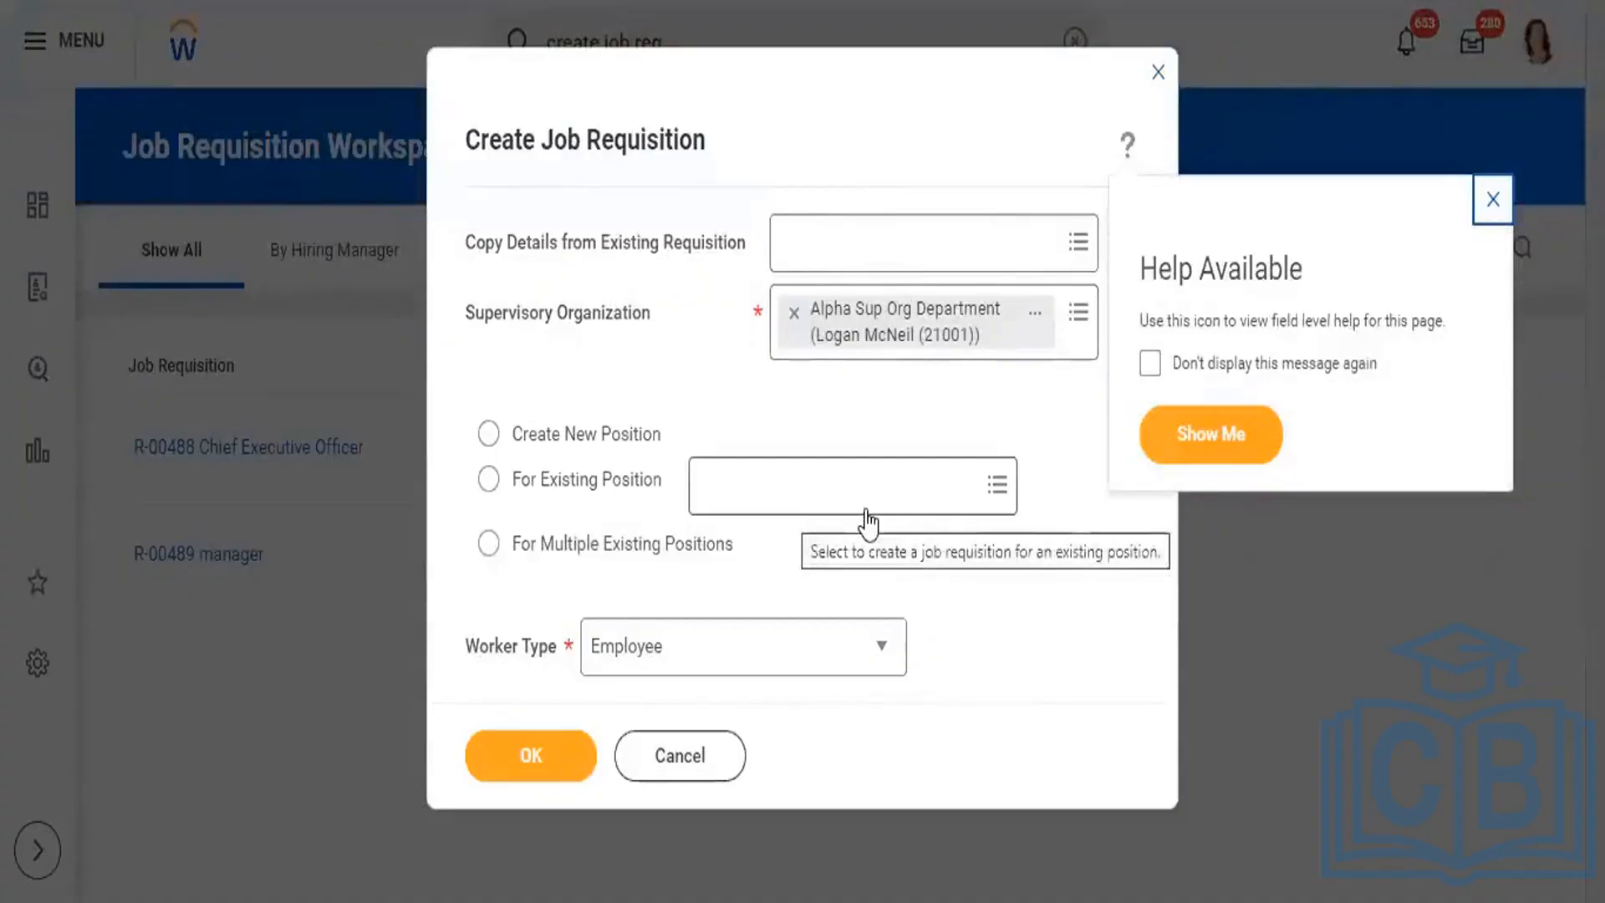
- Base the requisition on an existing position and search the positions for "alpha manager"
{"action": "left_click", "coordinate": [489, 483]}
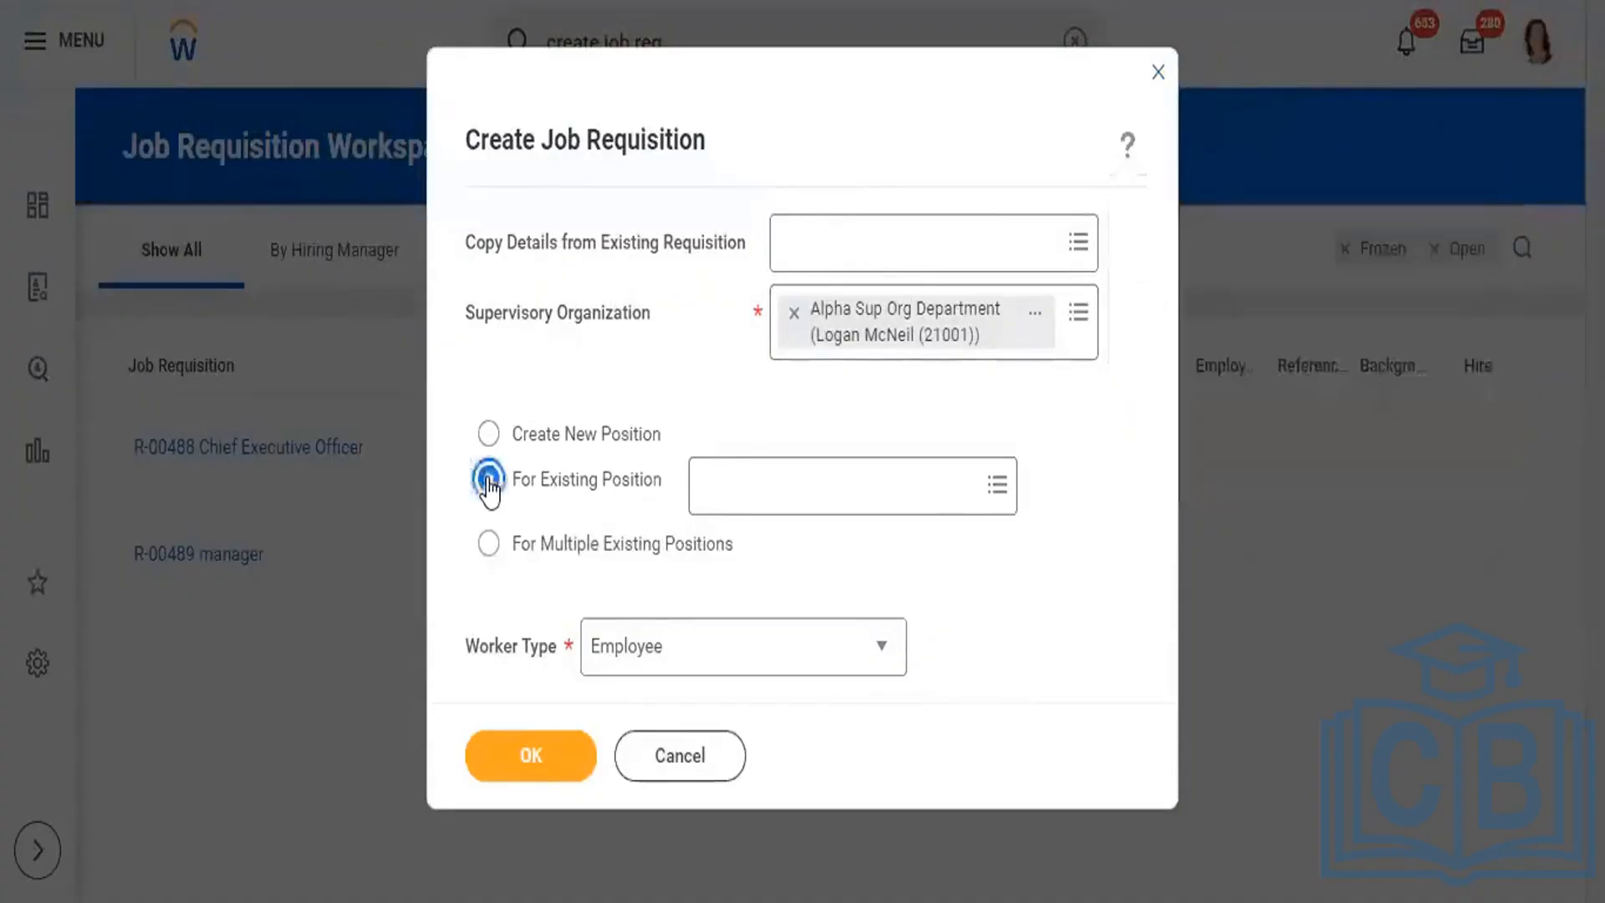
{"action": "left_click", "coordinate": [947, 485]}
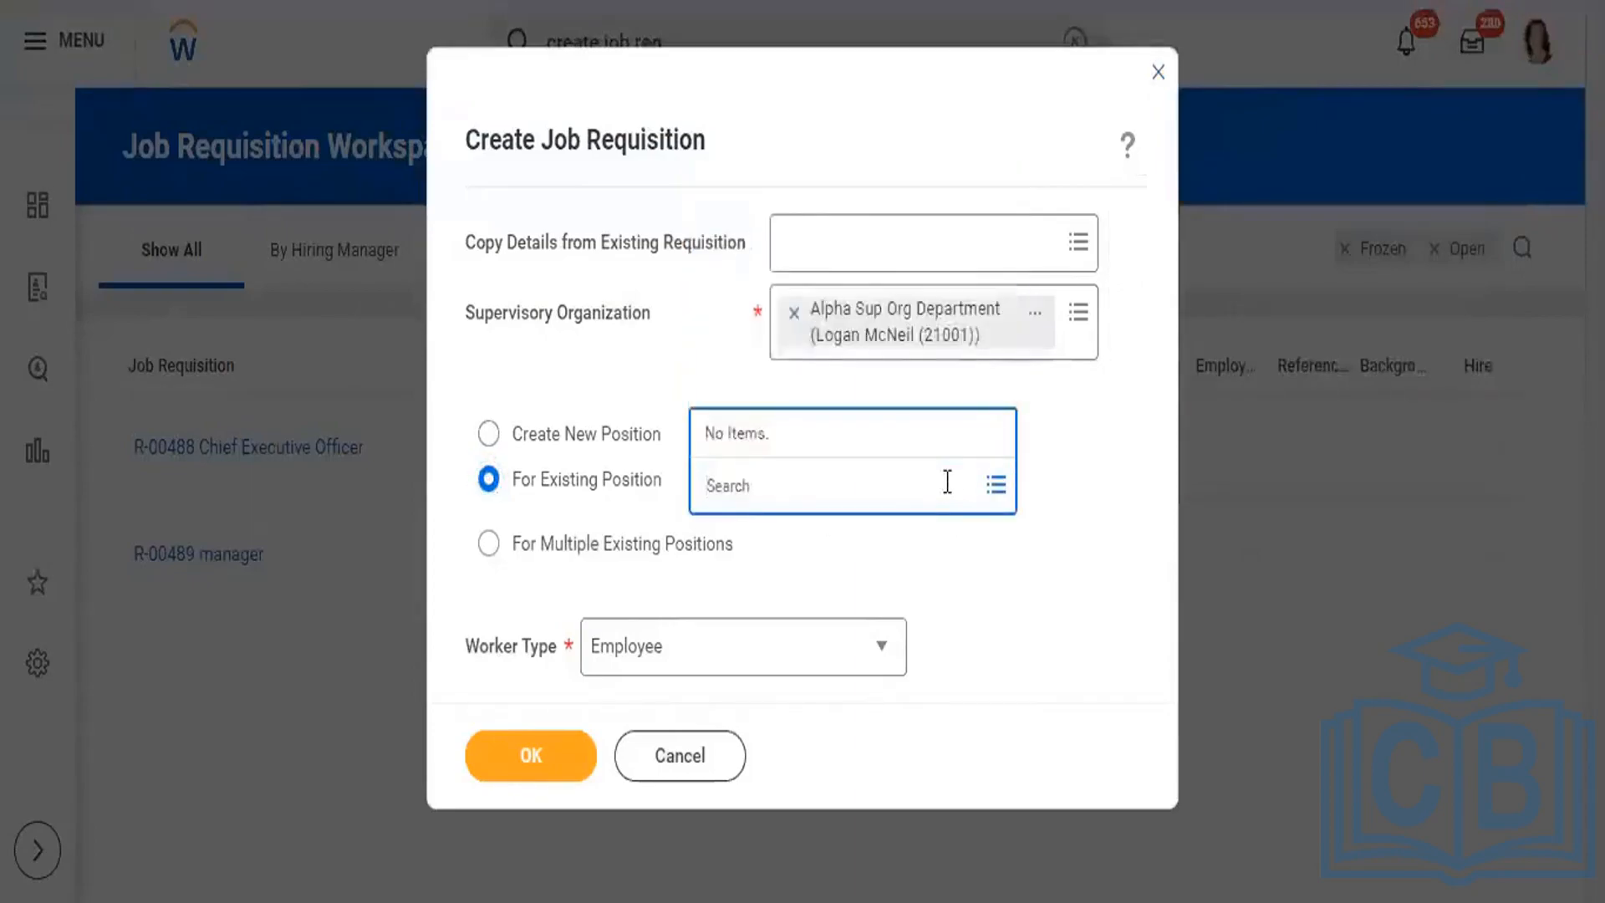
{"action": "type", "text": "alpha manager"}
{"action": "key", "text": "Return"}
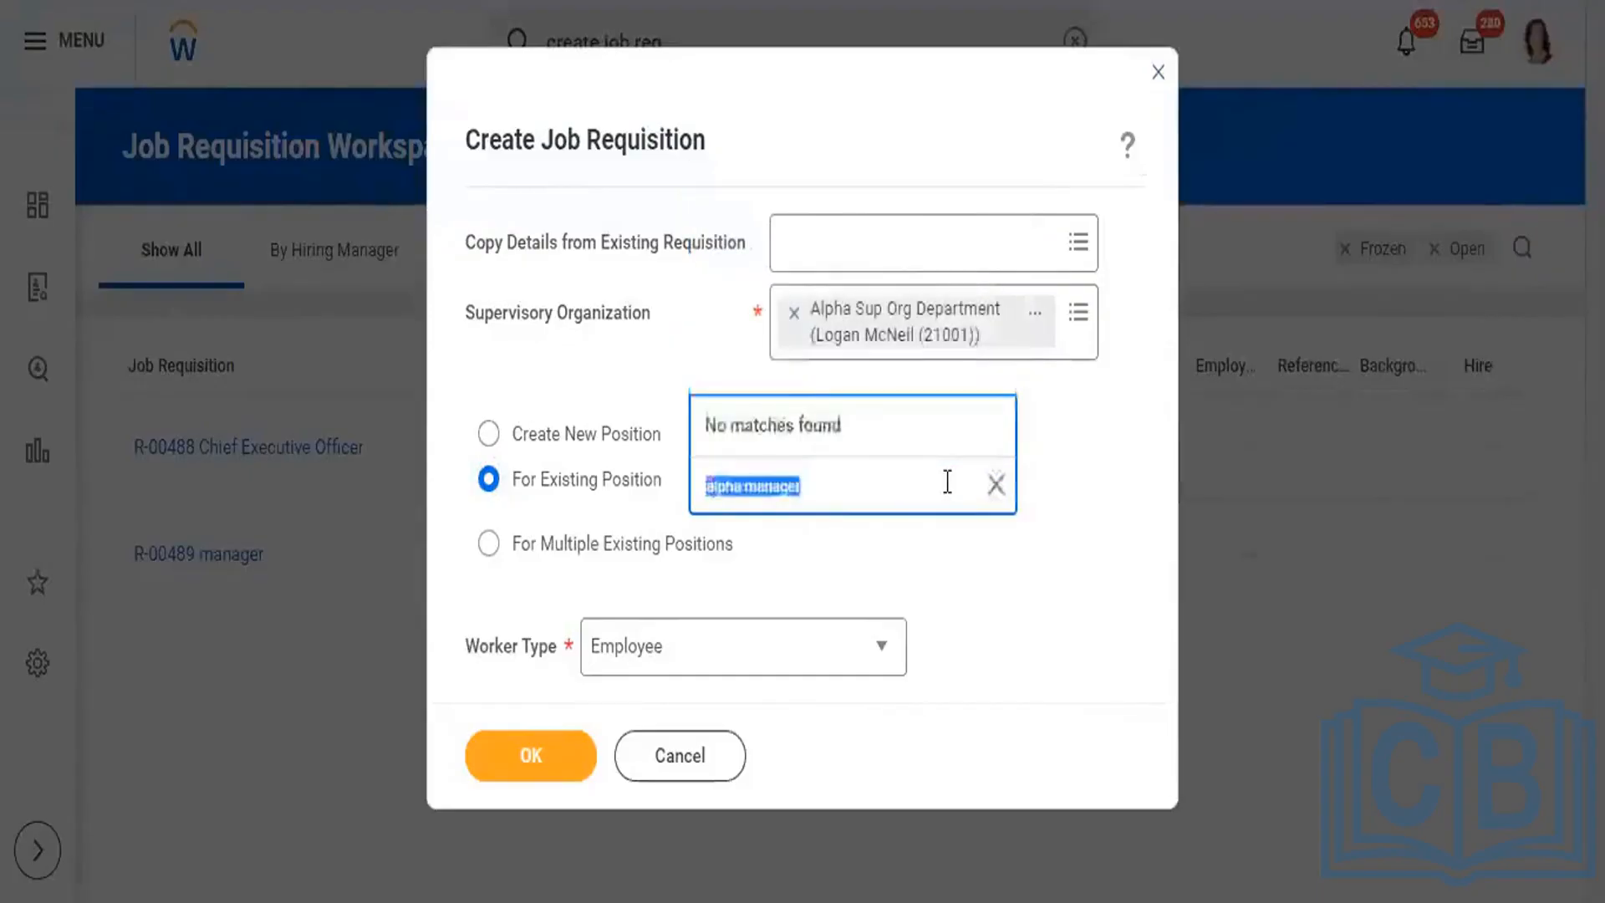
- Change the existing position search to "alpha director"
{"action": "left_click", "coordinate": [947, 482]}
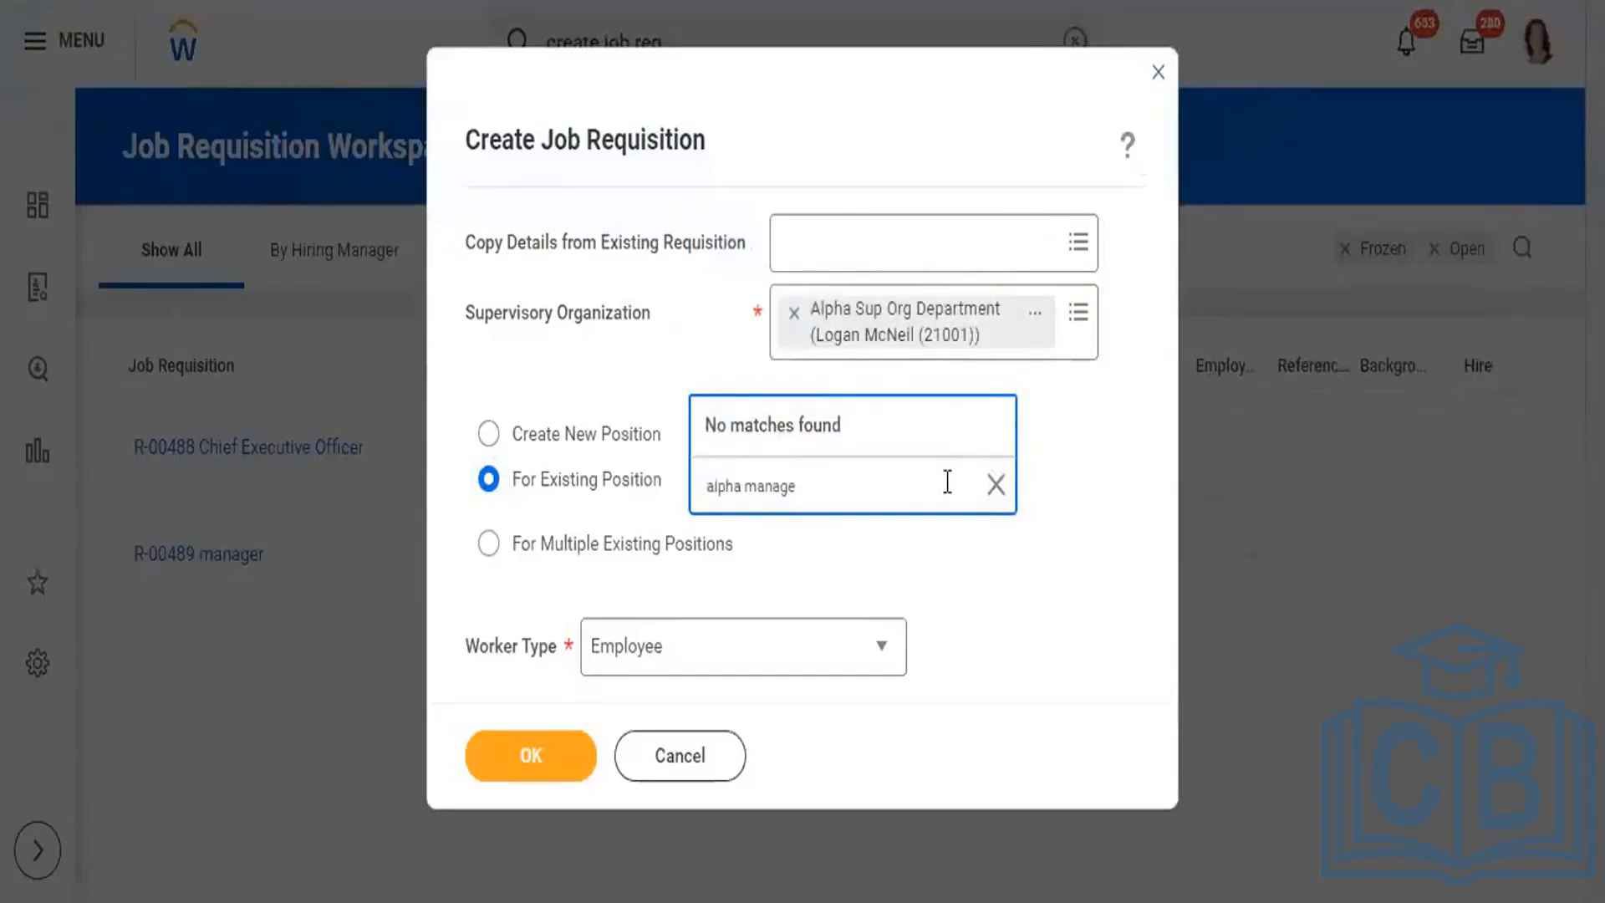
{"action": "key", "text": "BackSpace"}
{"action": "key", "text": "BackSpace"}
{"action": "key", "text": "BackSpace"}
{"action": "key", "text": "BackSpace"}
{"action": "key", "text": "BackSpace"}
{"action": "type", "text": "directo"}
{"action": "key", "text": "ctrl+a"}
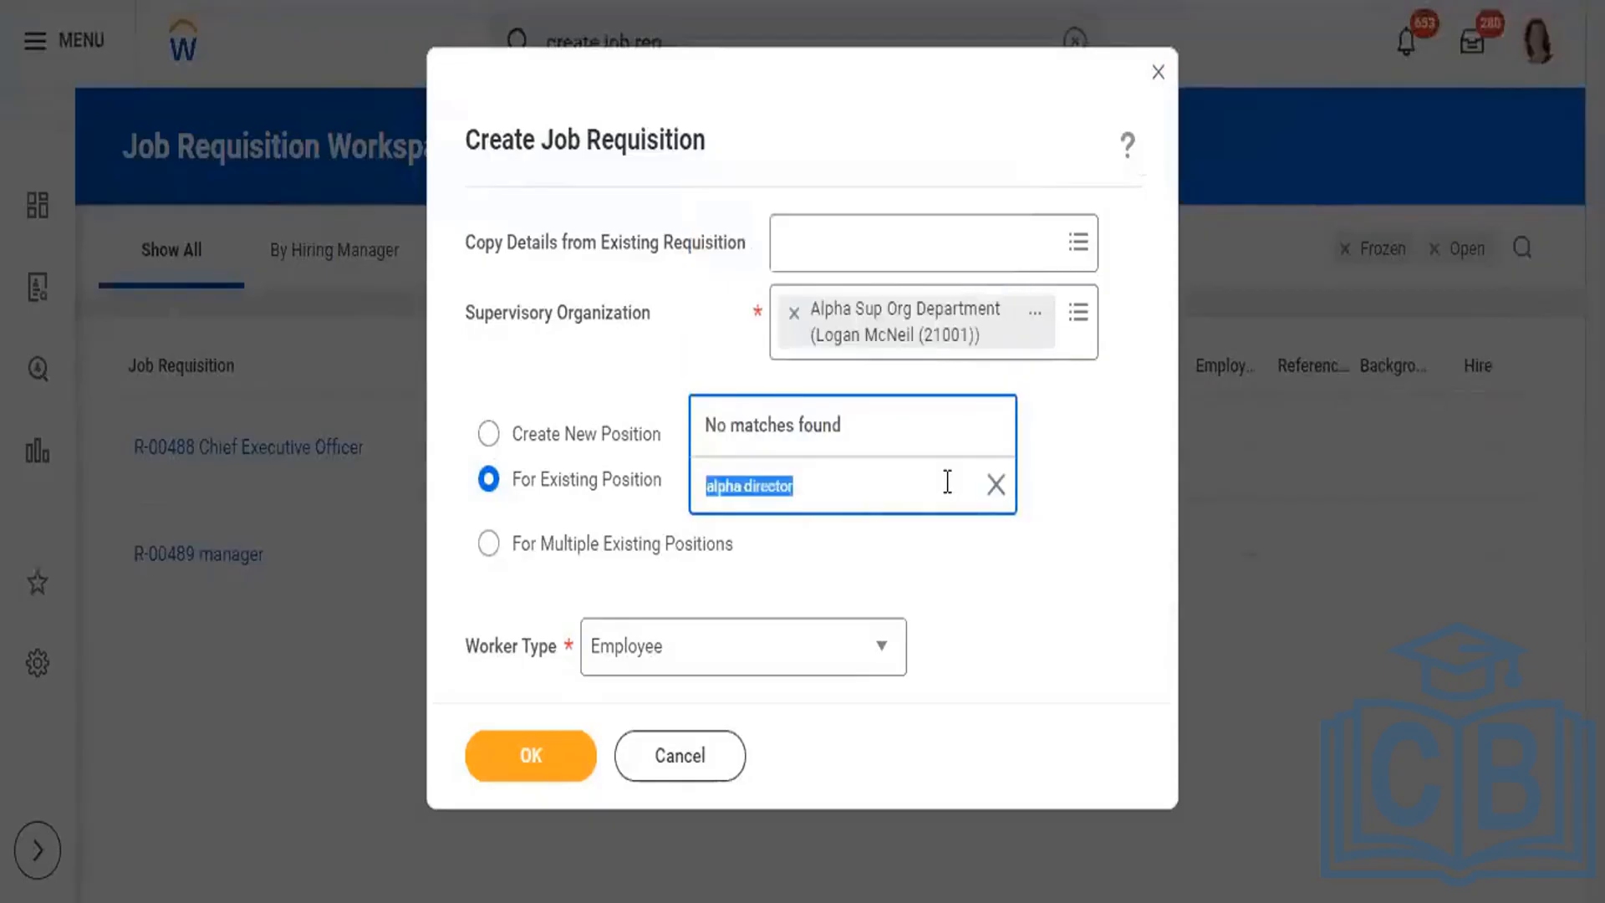
- Search the existing positions for "manager" and "director" separately, and clear the search
{"action": "left_click", "coordinate": [994, 498]}
{"action": "type", "text": "manager"}
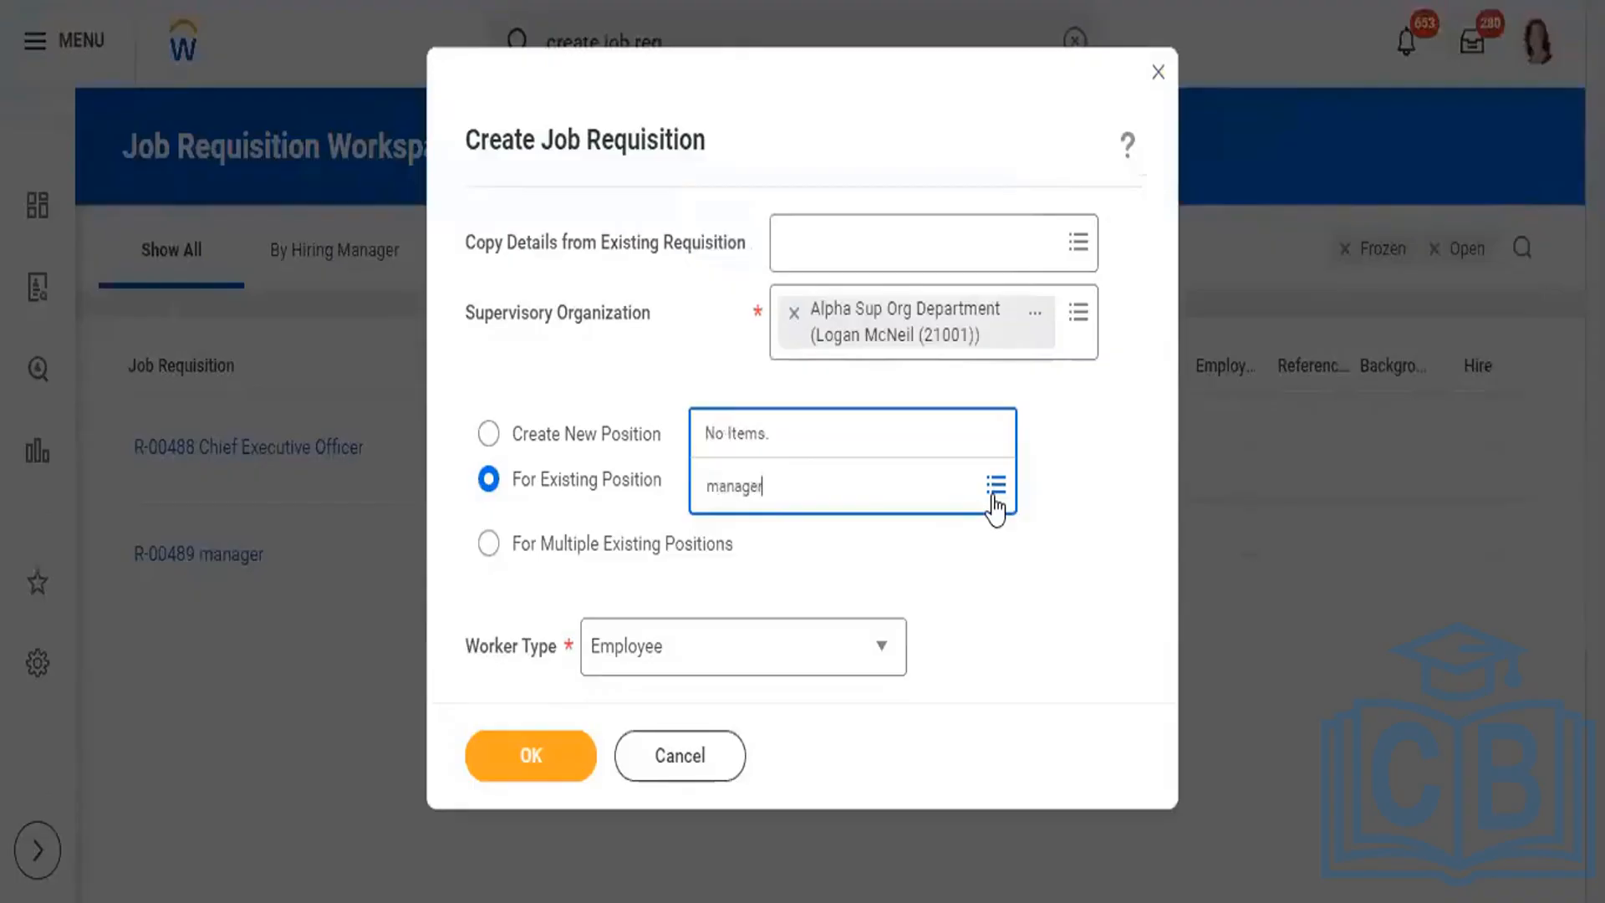
{"action": "key", "text": "Return"}
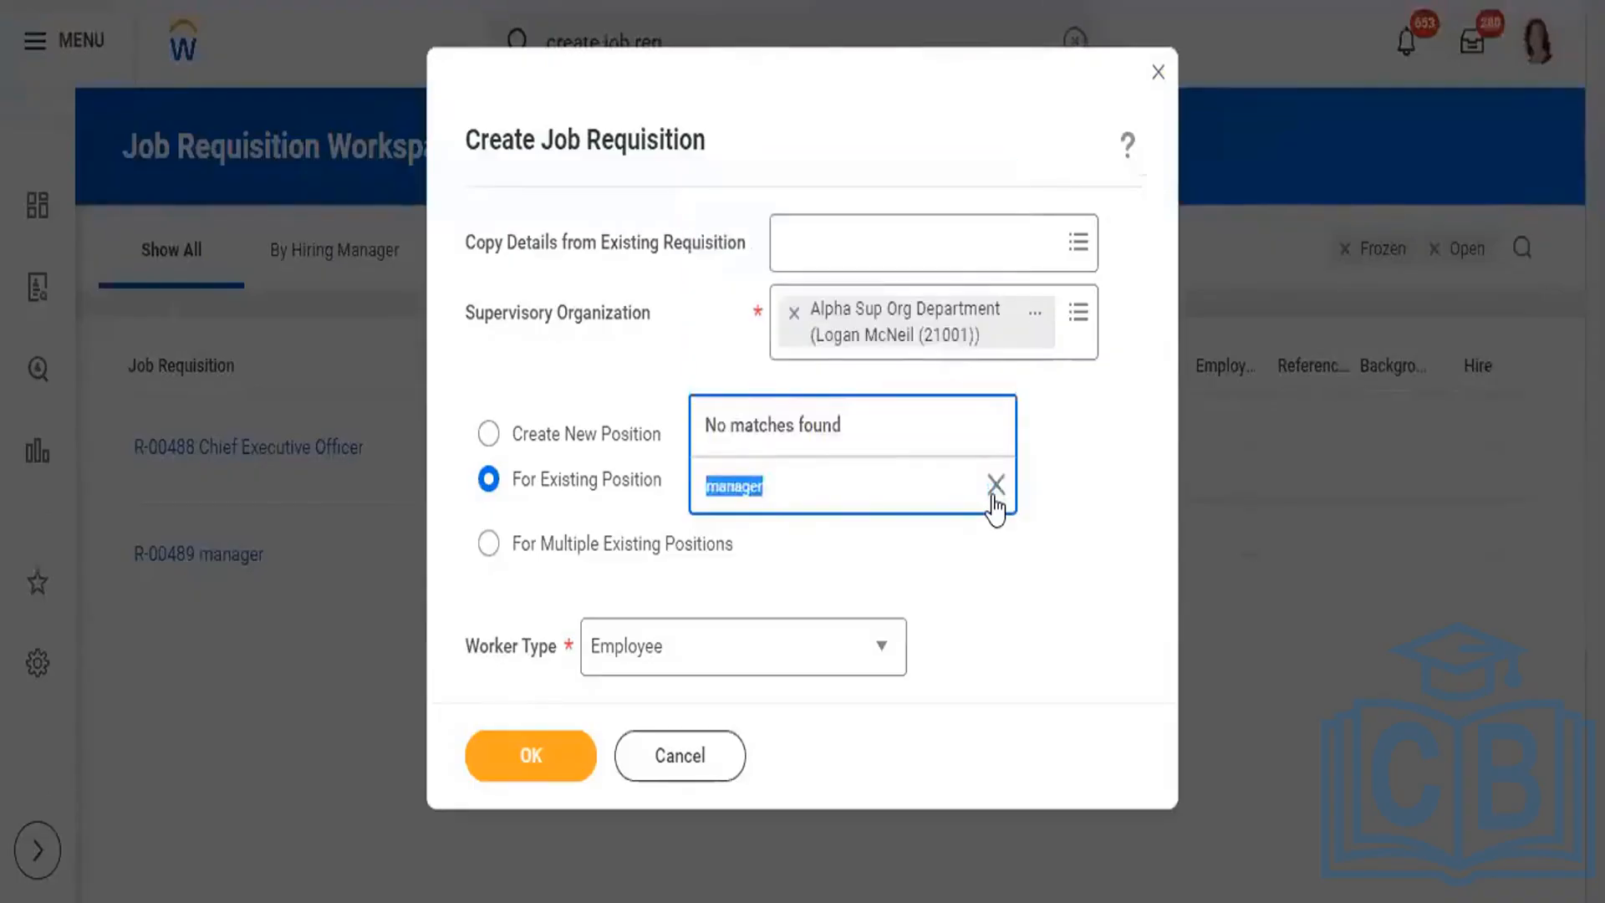
{"action": "left_click", "coordinate": [994, 499]}
{"action": "type", "text": "d"}
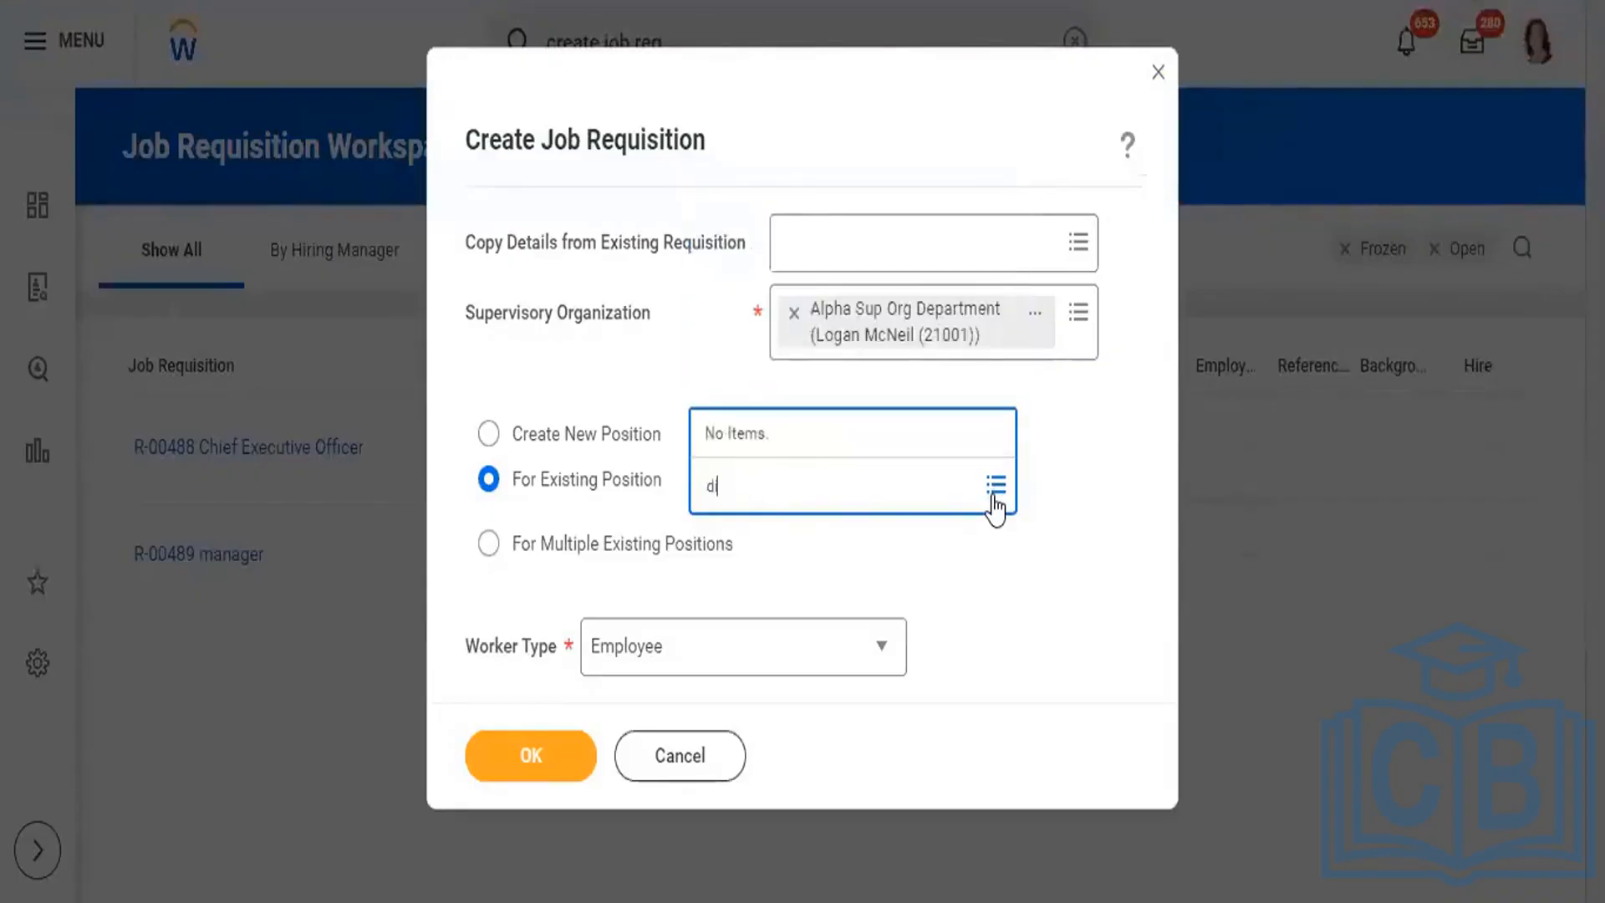
{"action": "type", "text": "irector"}
{"action": "key", "text": "Return"}
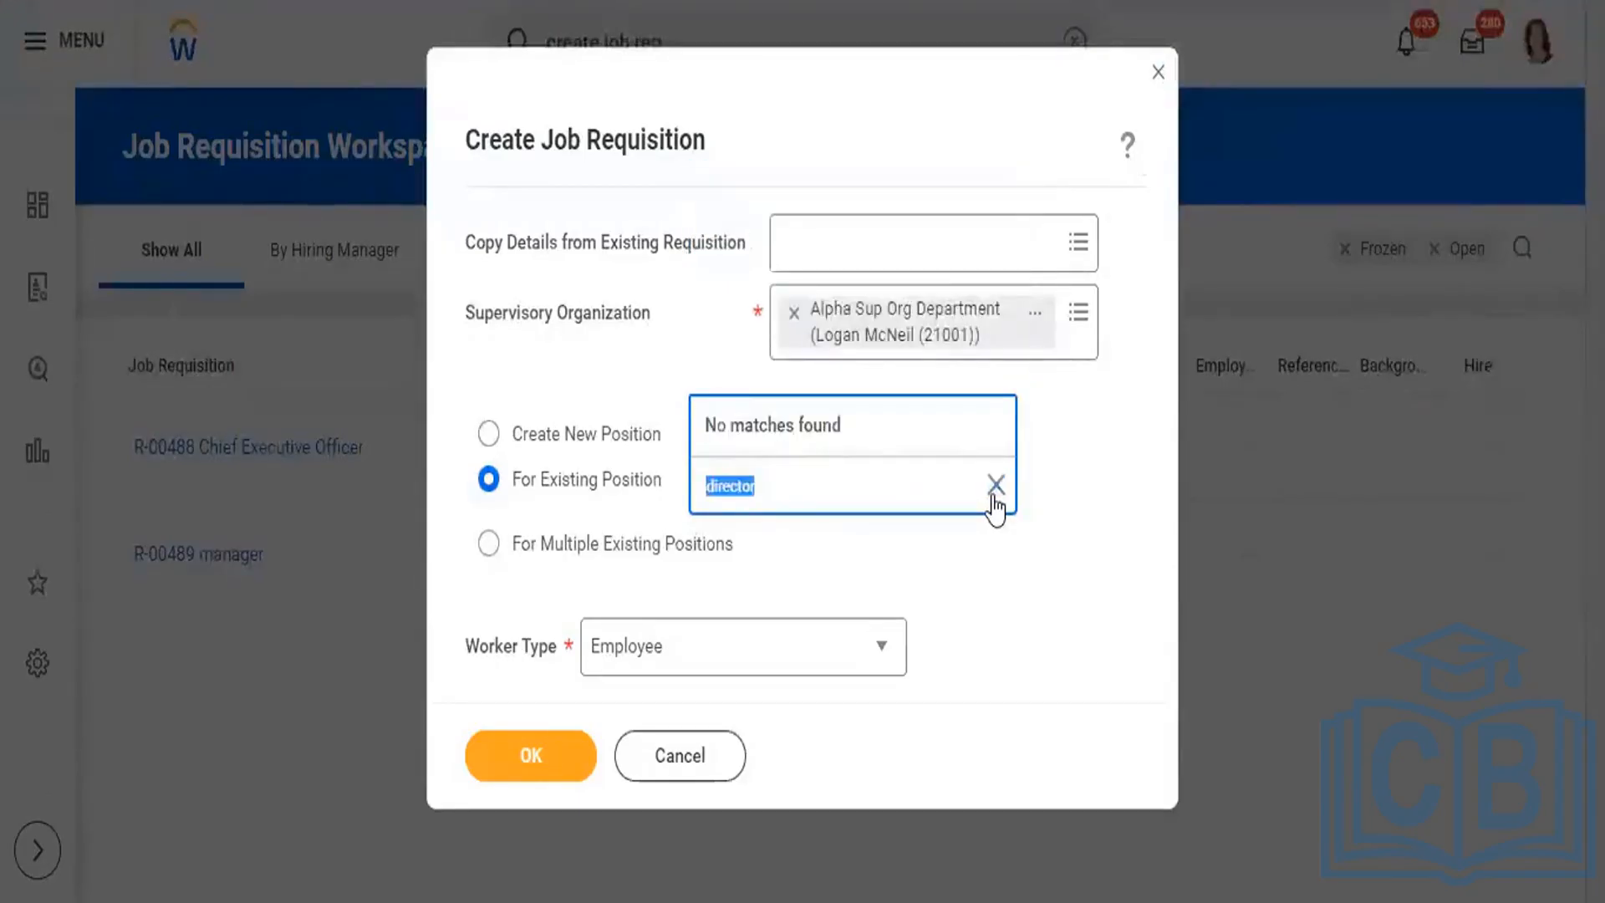
{"action": "left_click", "coordinate": [994, 502]}
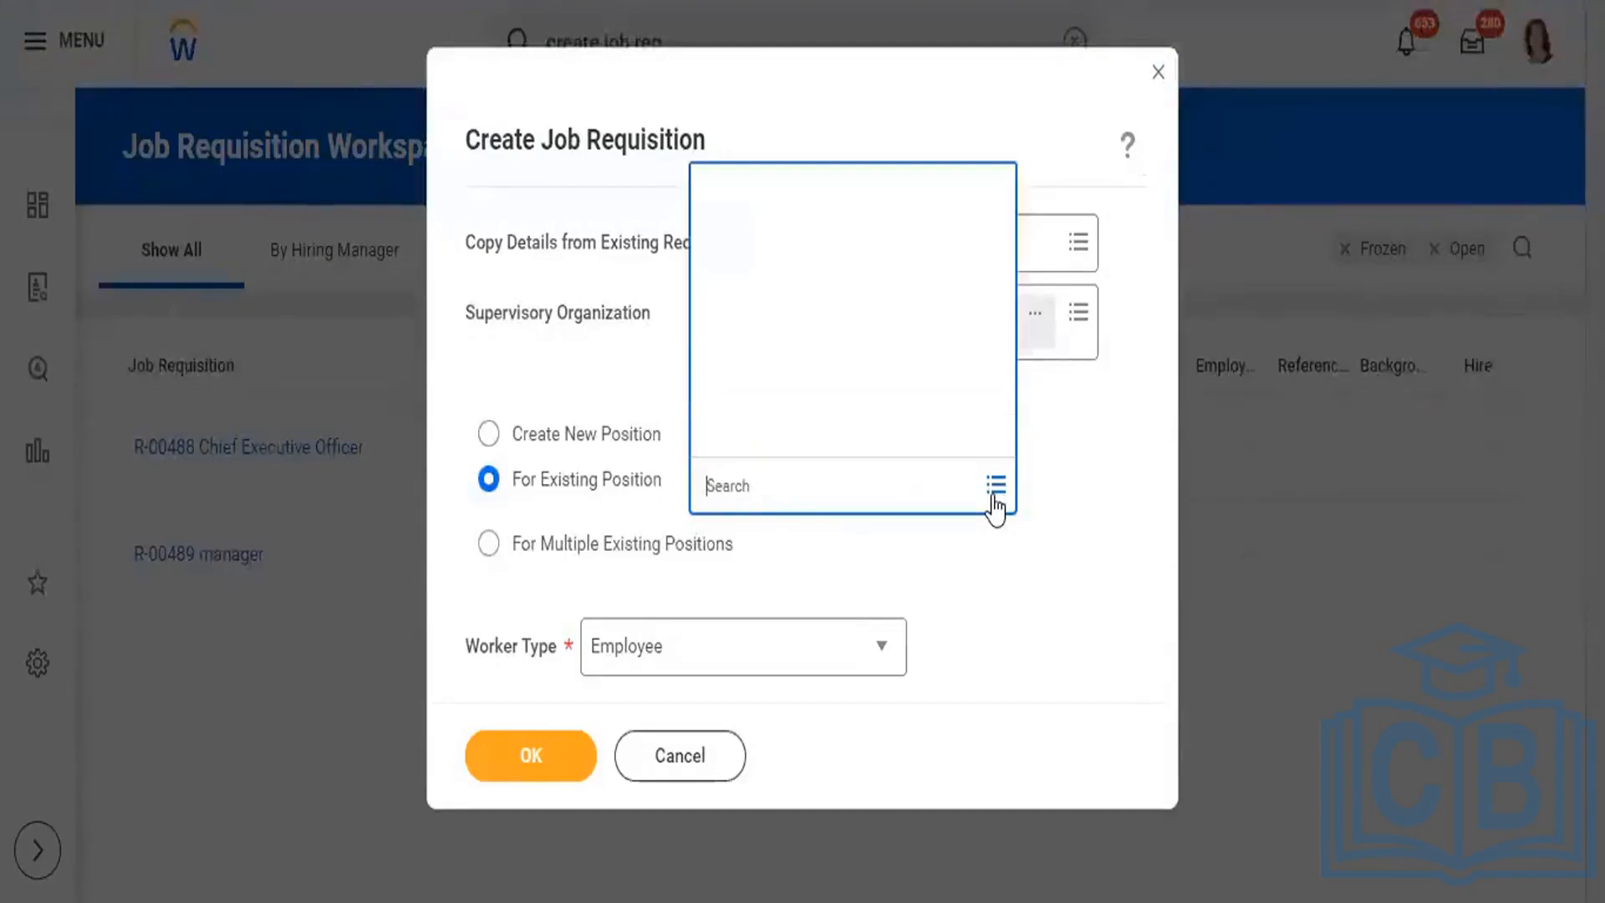
- Choose to create a new position for the requisition, continue to Recruiting Information and dismiss the job openings report
{"action": "left_click", "coordinate": [1070, 675]}
{"action": "left_click", "coordinate": [488, 436]}
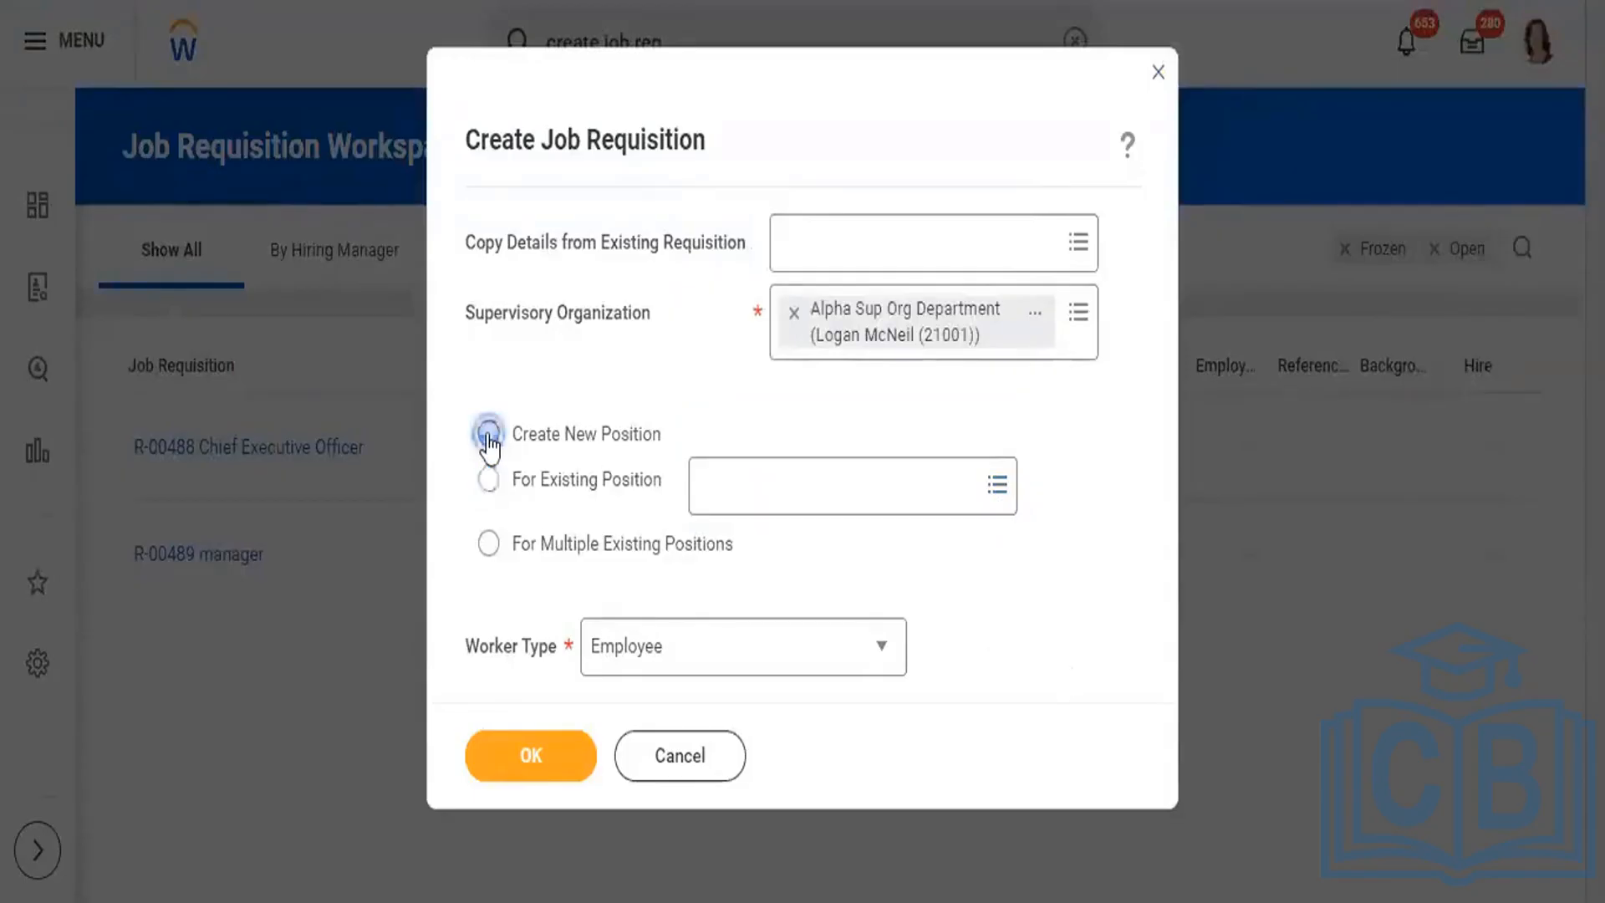
{"action": "left_click", "coordinate": [535, 756]}
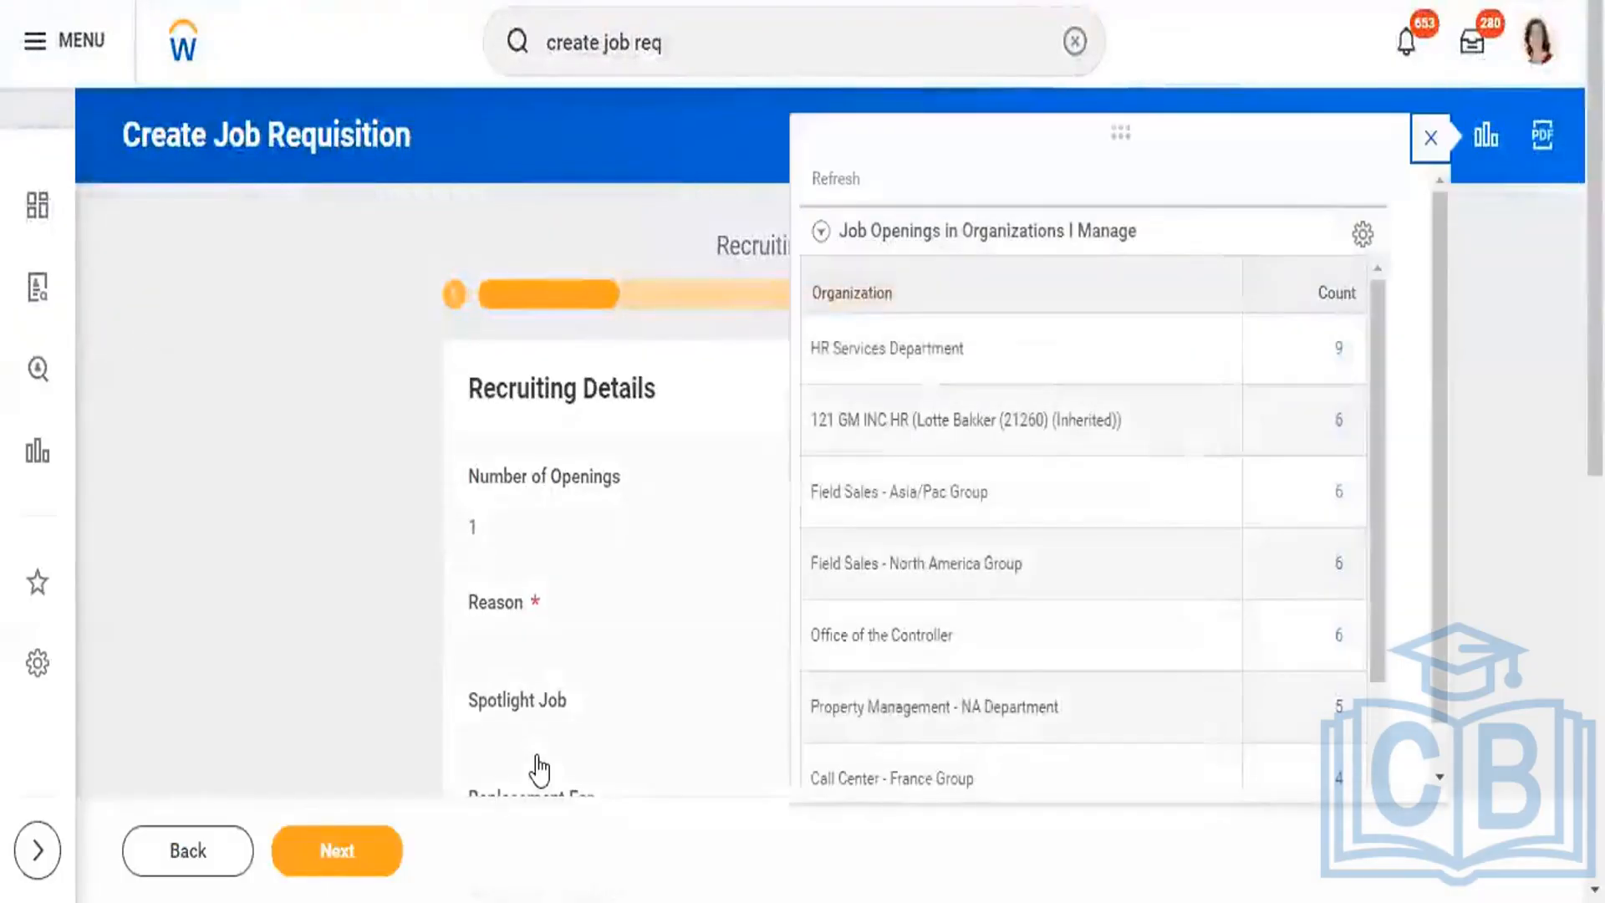
{"action": "left_click", "coordinate": [1521, 279]}
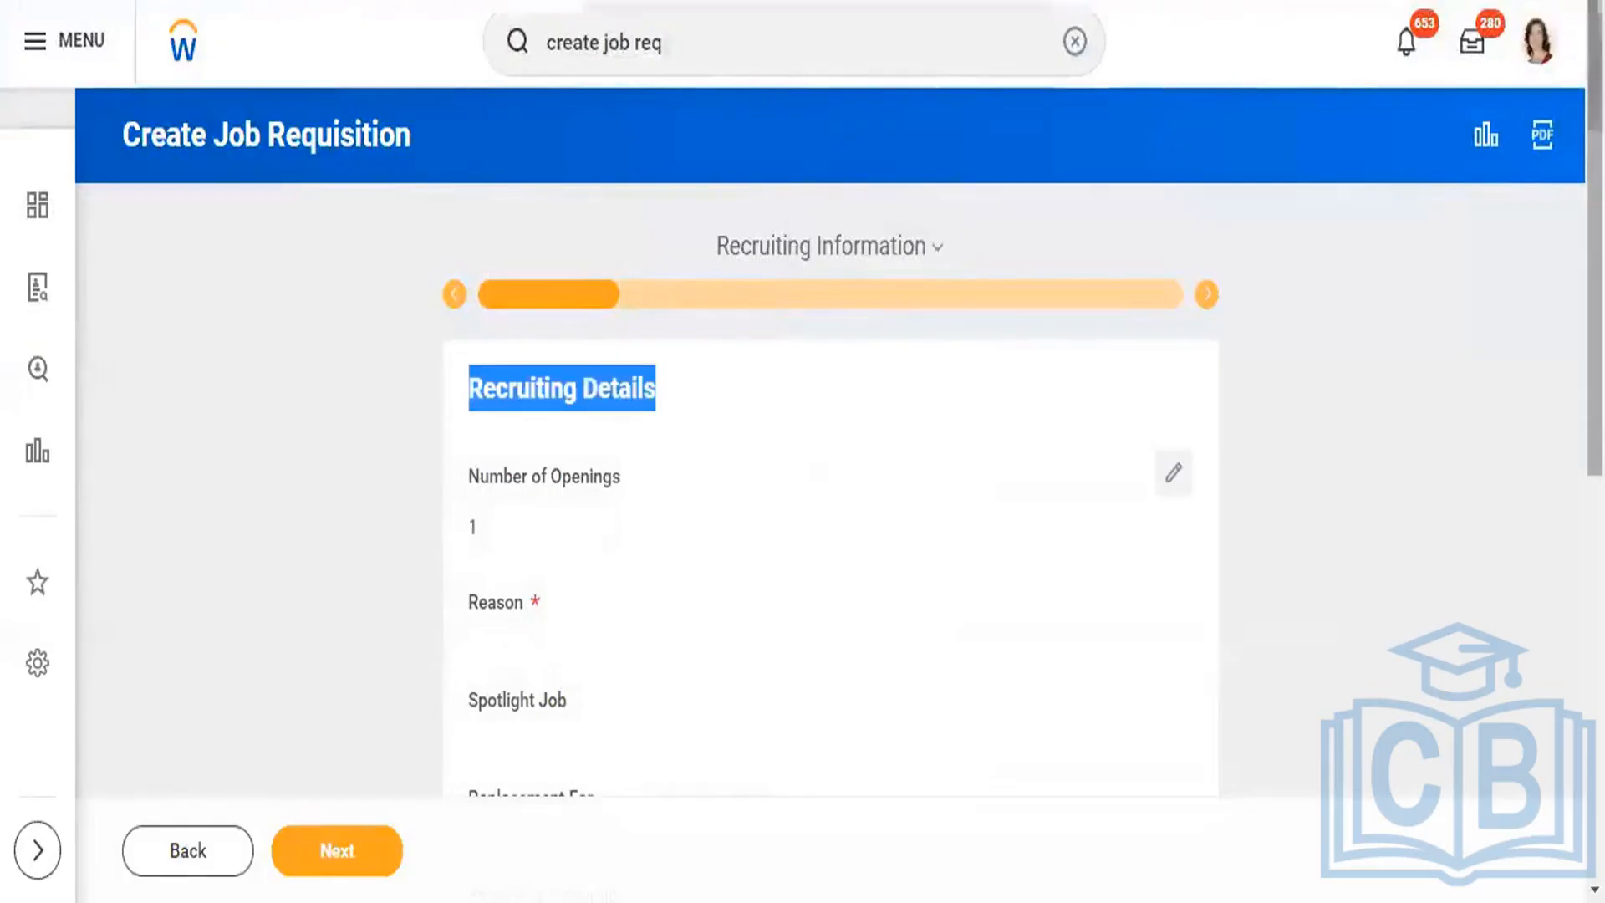
- Examine the Recruiting Details fields, go back to check the Start details, and return to Recruiting Information
{"action": "scroll", "coordinate": [803, 418], "scroll_direction": "down", "scroll_amount": 2}
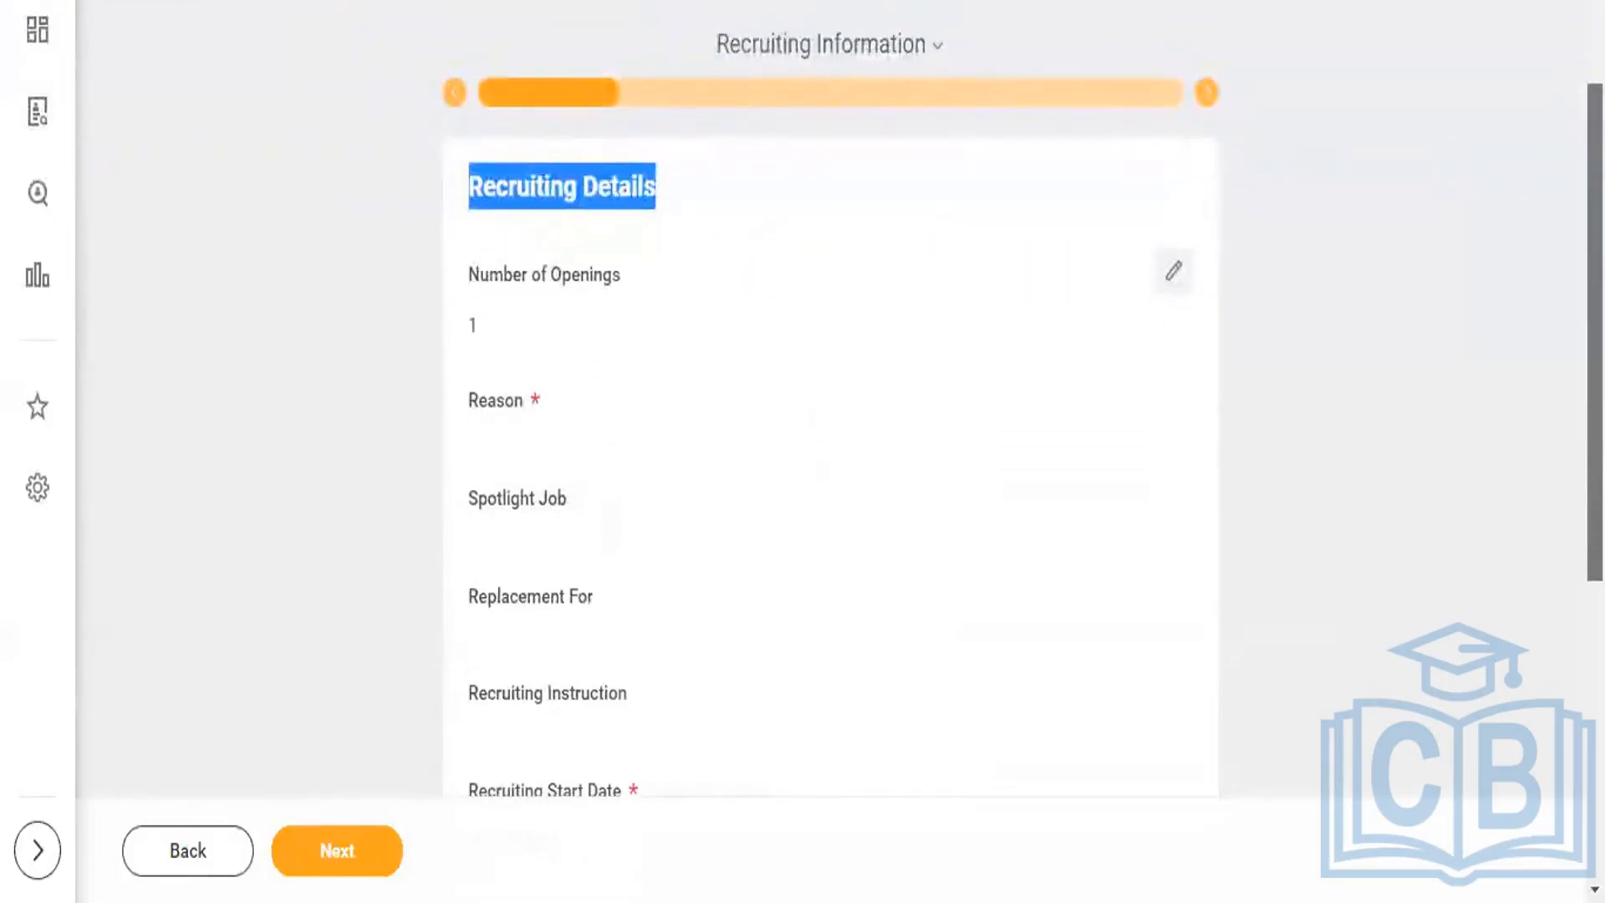
{"action": "scroll", "coordinate": [803, 418], "scroll_direction": "up", "scroll_amount": 2}
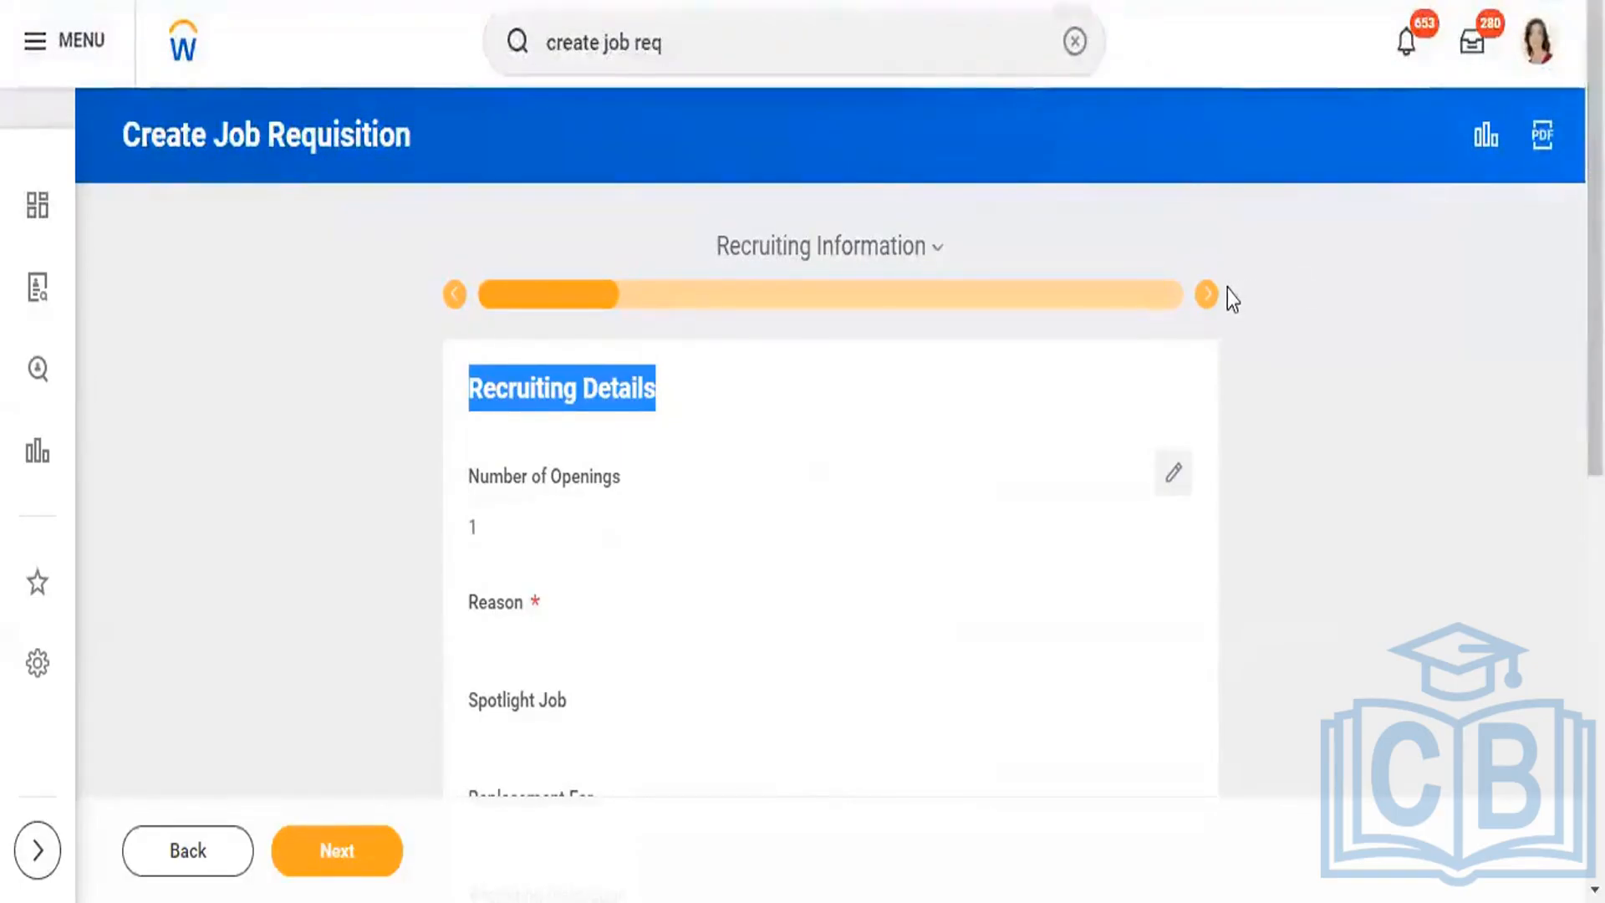
{"action": "left_click", "coordinate": [200, 862]}
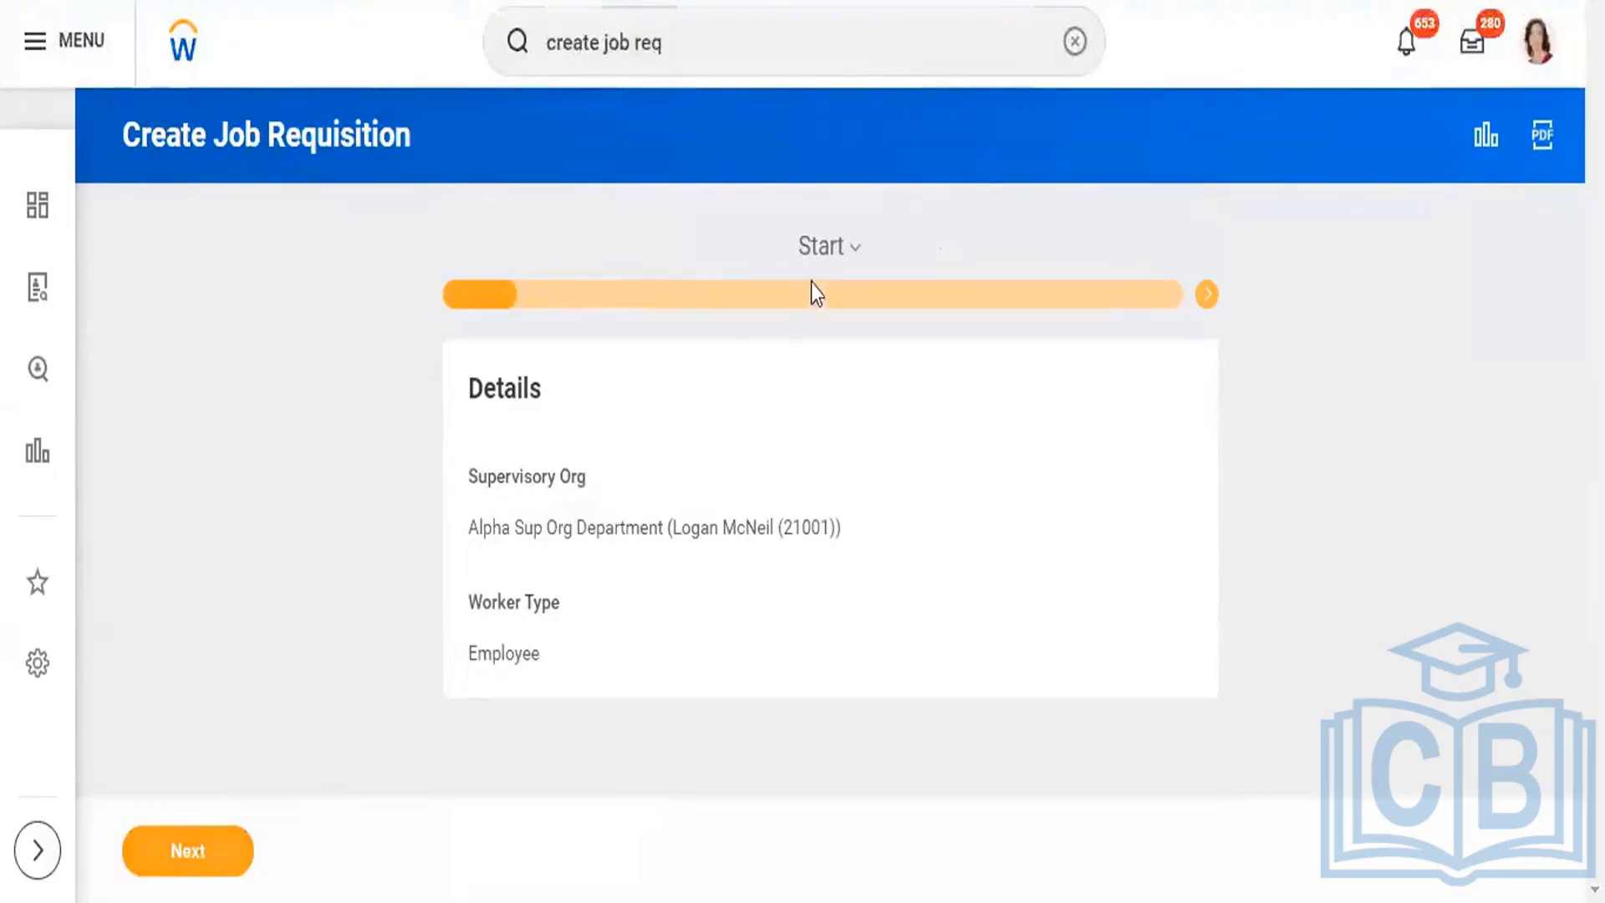
{"action": "left_click", "coordinate": [215, 865]}
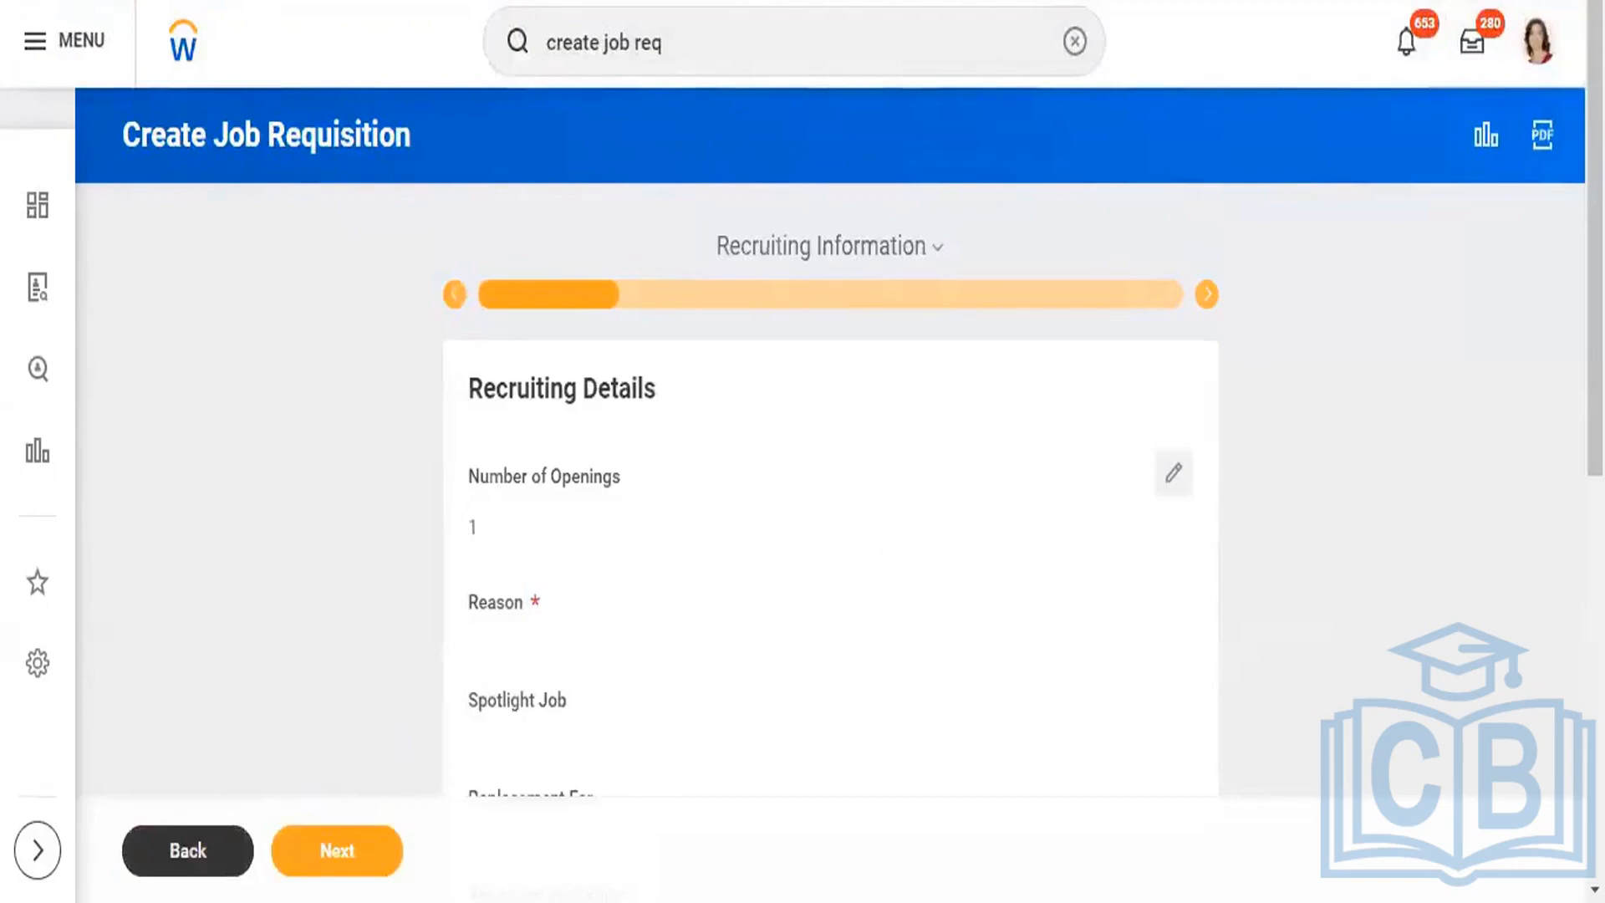
- Set the Number of Openings to 5 and the Reason to New position > Requesting additional staff in the Recruiting Details
{"action": "scroll", "coordinate": [1259, 371], "scroll_direction": "down", "scroll_amount": 3}
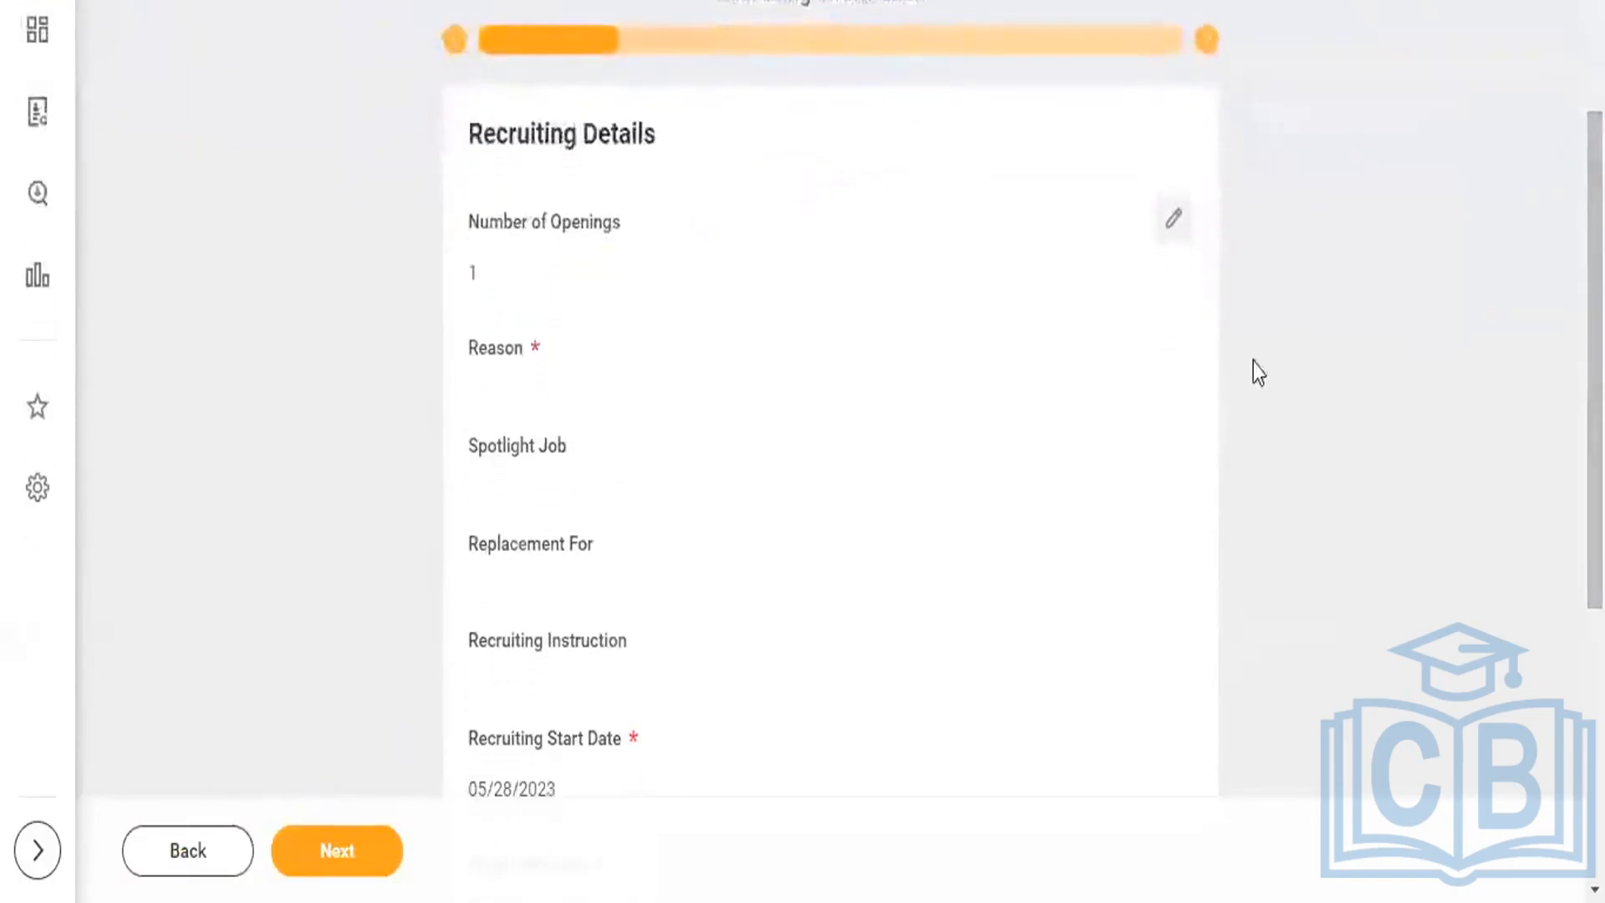
{"action": "left_click", "coordinate": [1174, 219]}
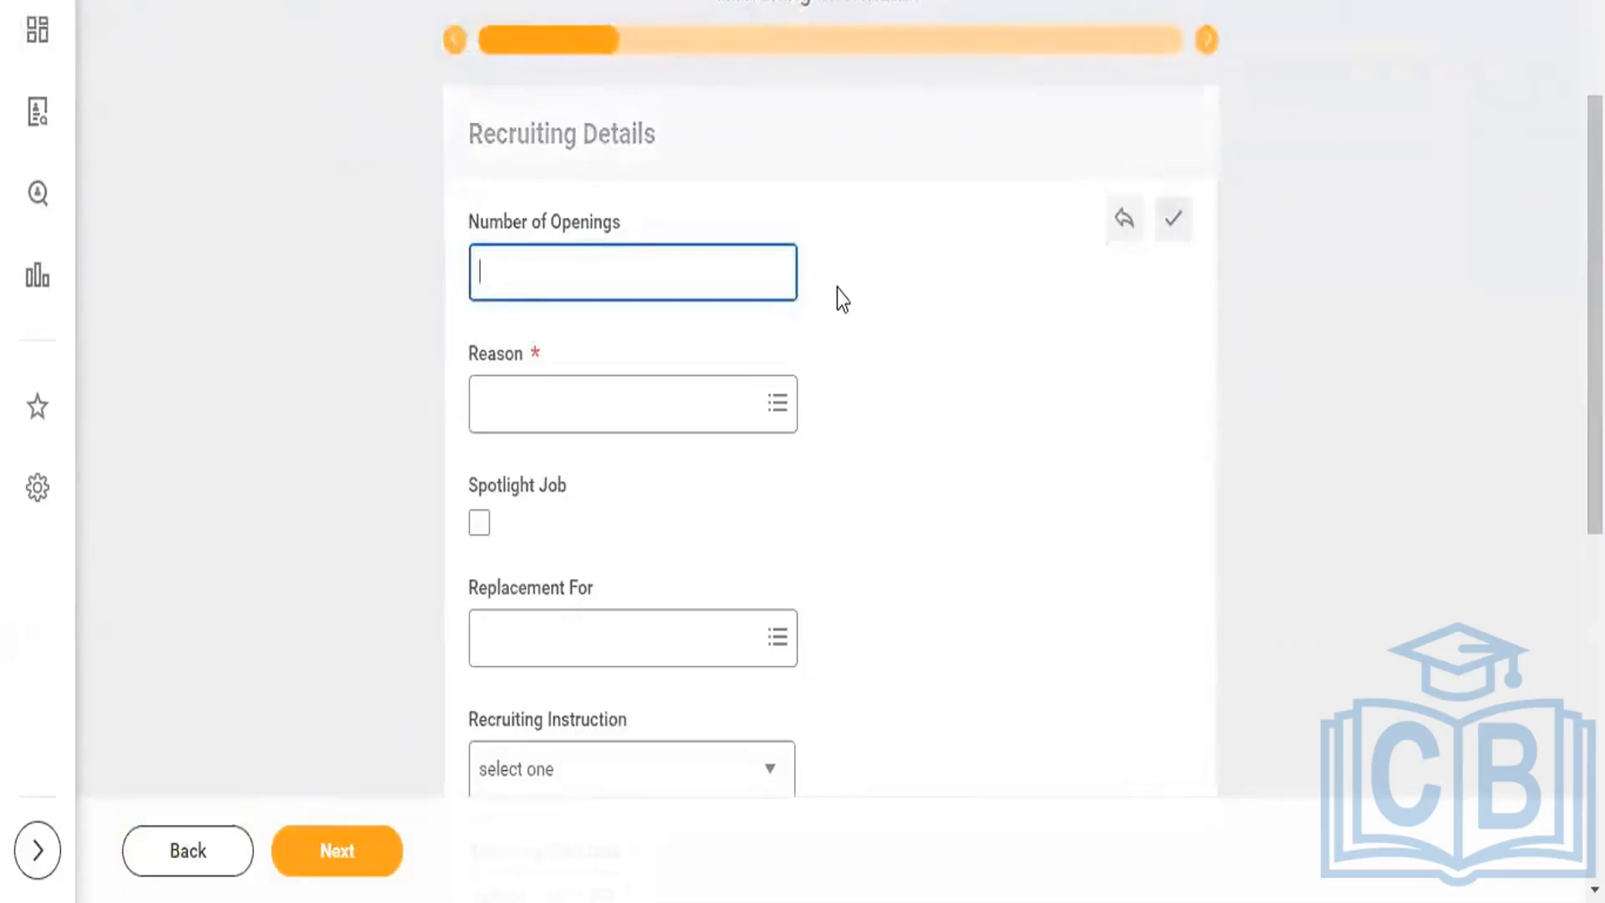
{"action": "type", "text": "5"}
{"action": "left_click", "coordinate": [773, 408]}
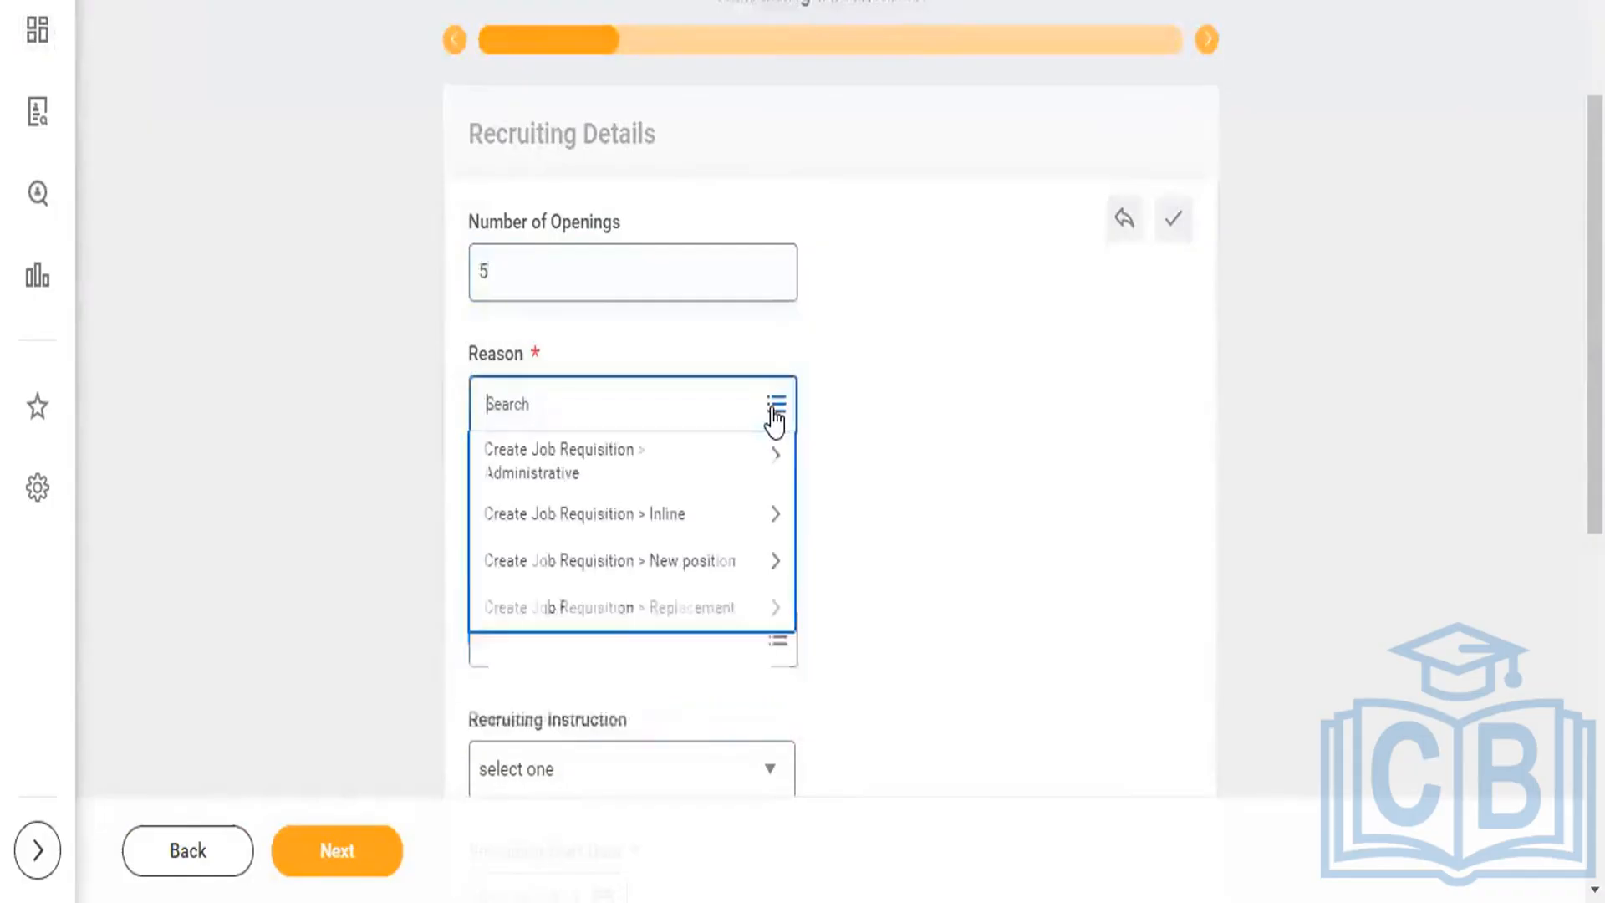
{"action": "left_click", "coordinate": [722, 565]}
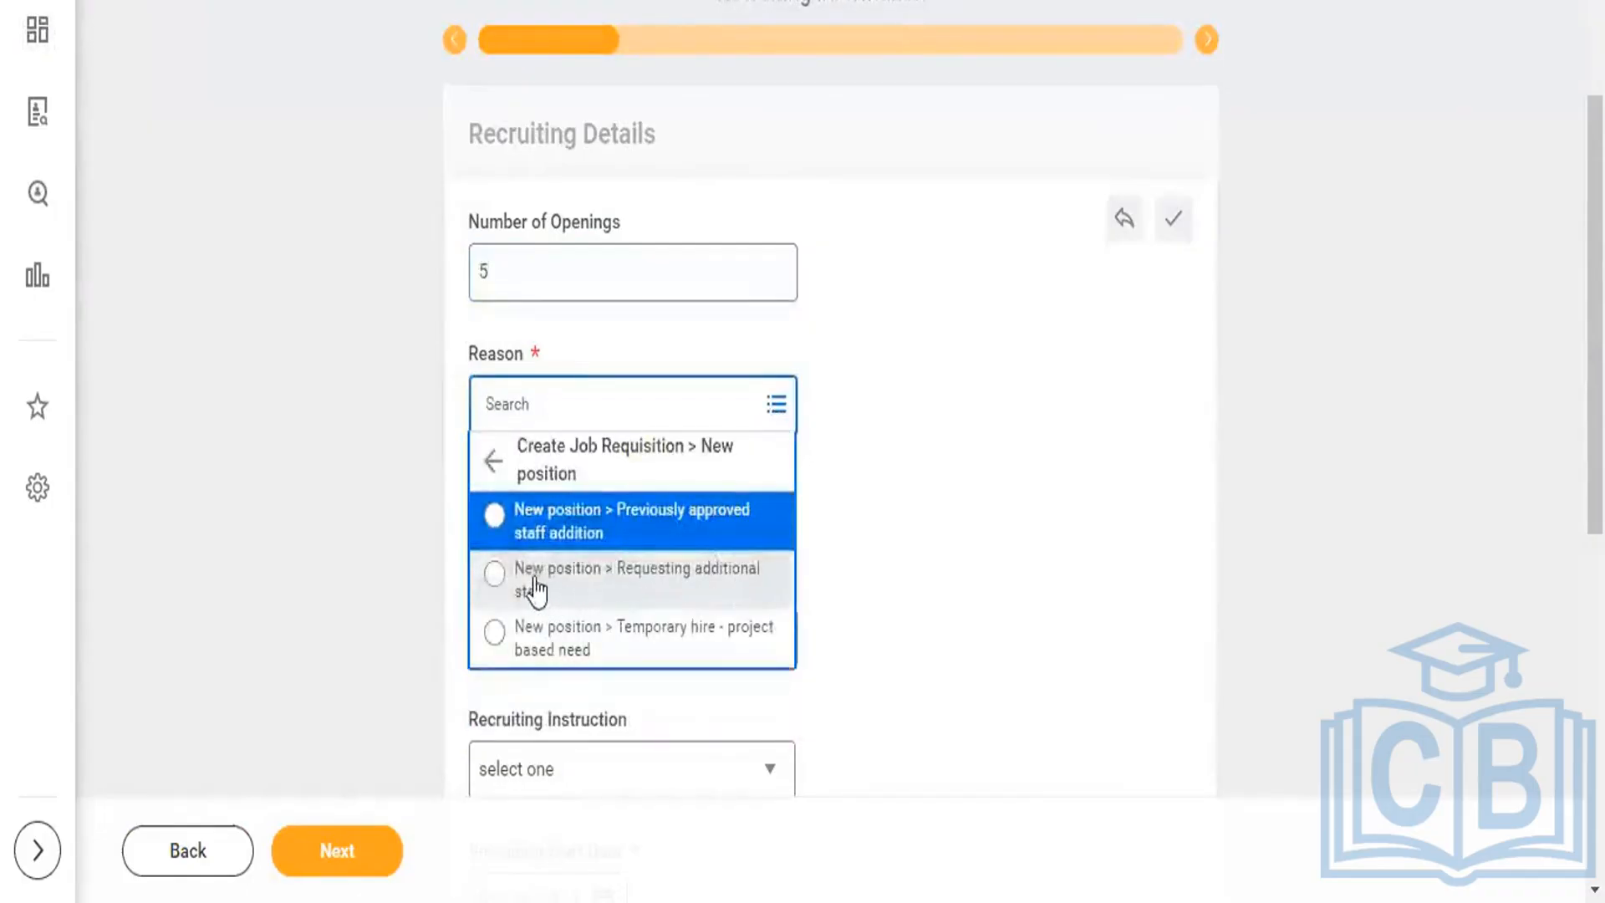
{"action": "left_click", "coordinate": [494, 577]}
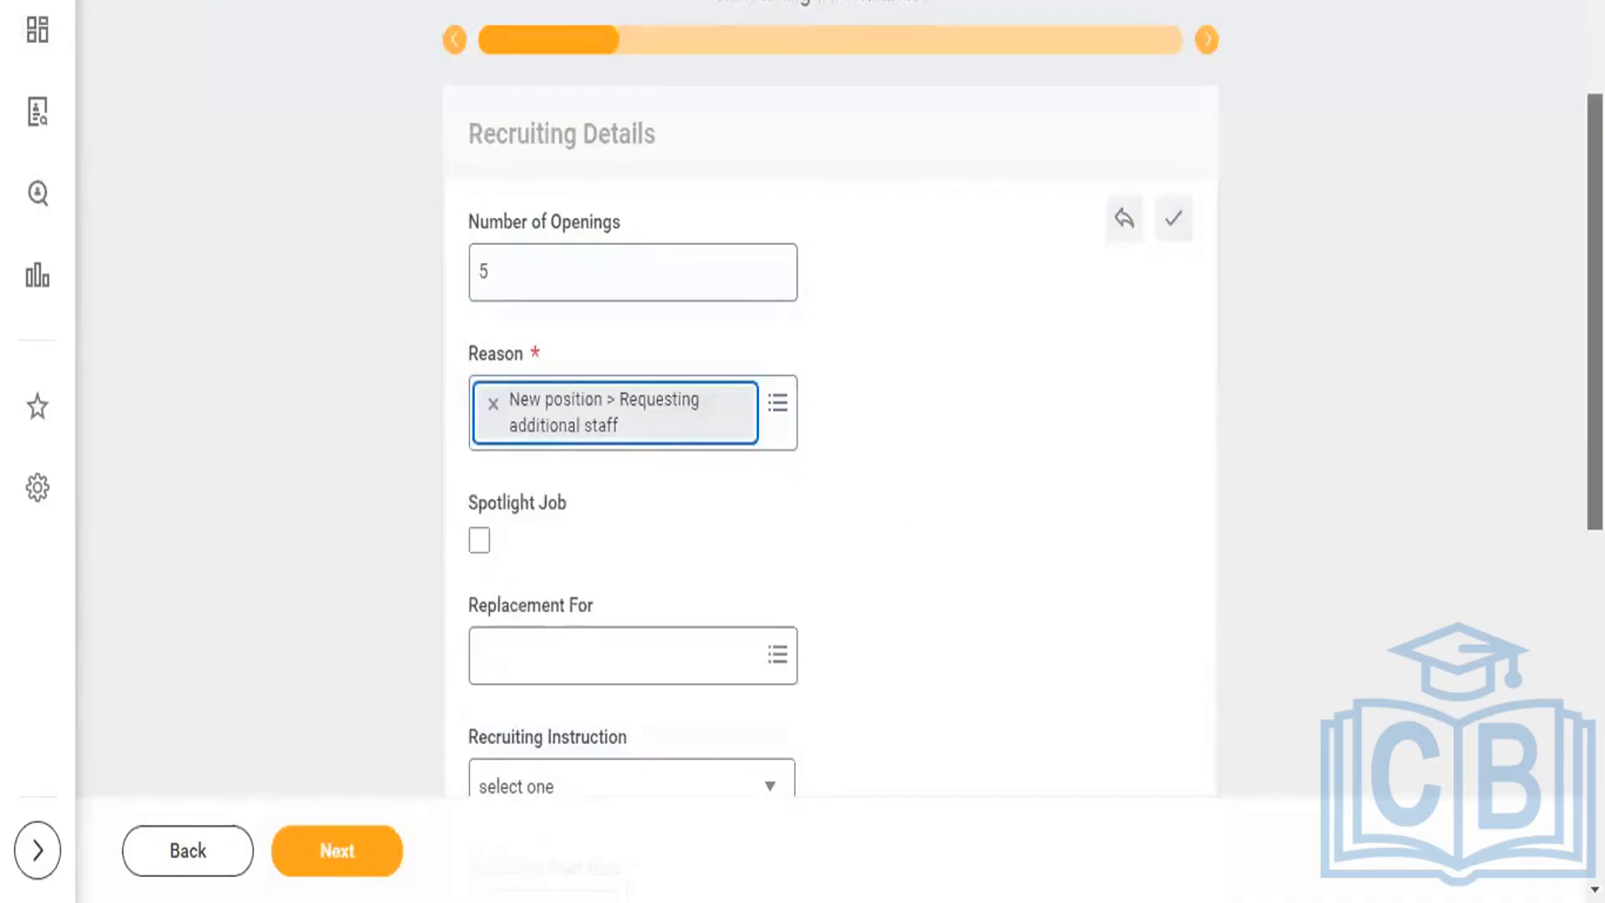
- Set the Target Hire Date to 05/28/2023 and choose Standard Referral as the Referral Payment Plan
{"action": "scroll", "coordinate": [1552, 427], "scroll_direction": "down", "scroll_amount": 3}
{"action": "scroll", "coordinate": [1558, 688], "scroll_direction": "down", "scroll_amount": 5}
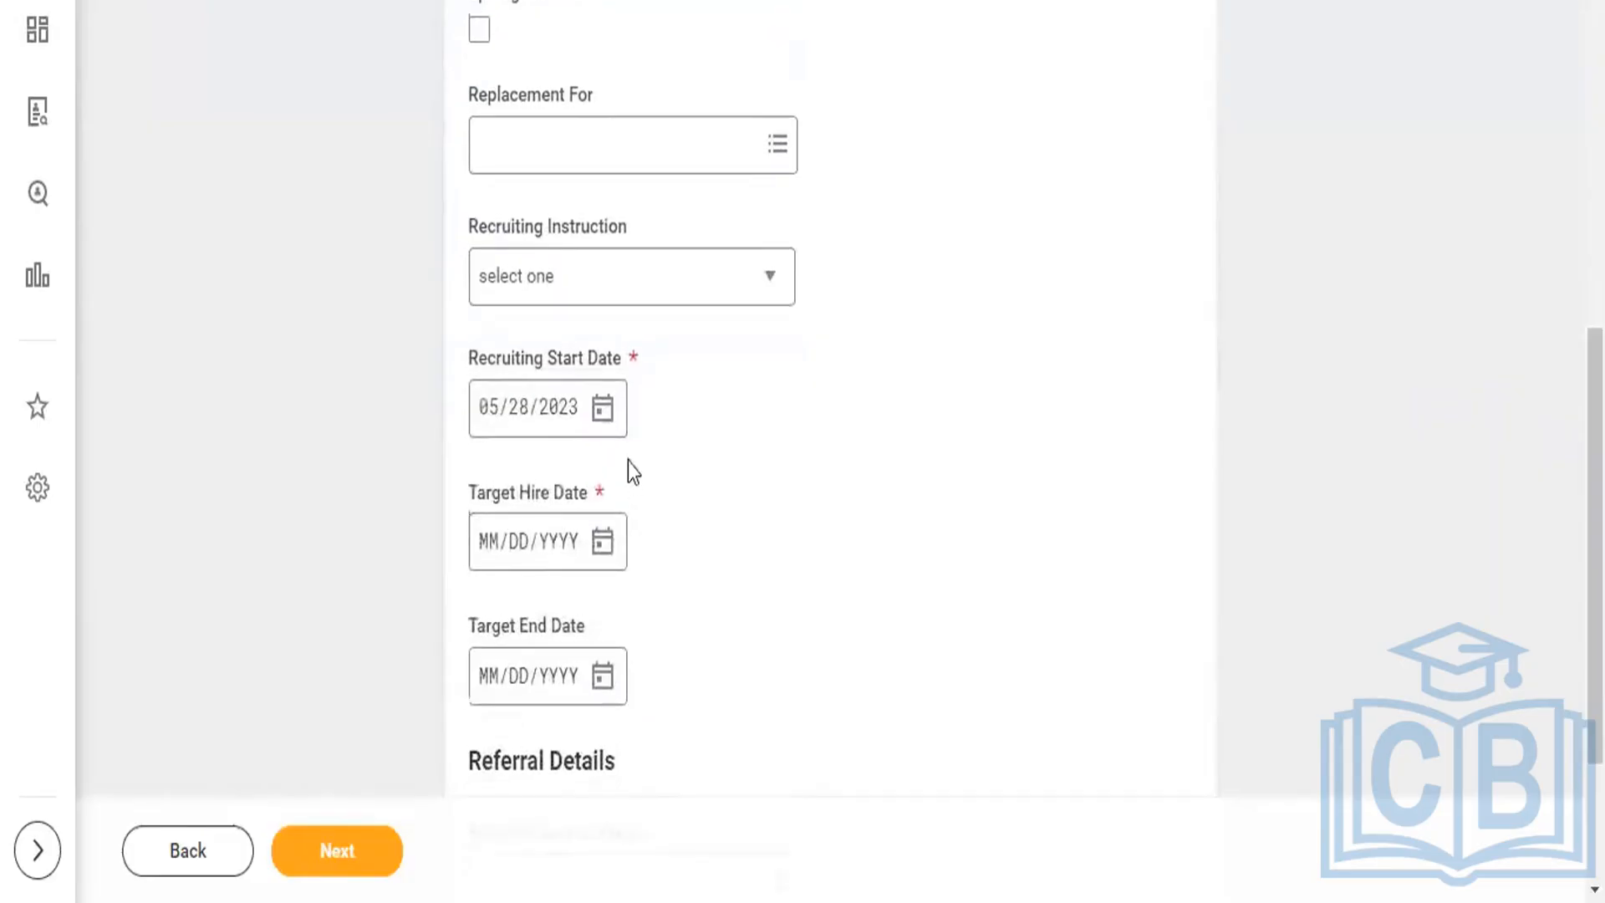
{"action": "left_click", "coordinate": [602, 542]}
{"action": "left_click", "coordinate": [672, 551]}
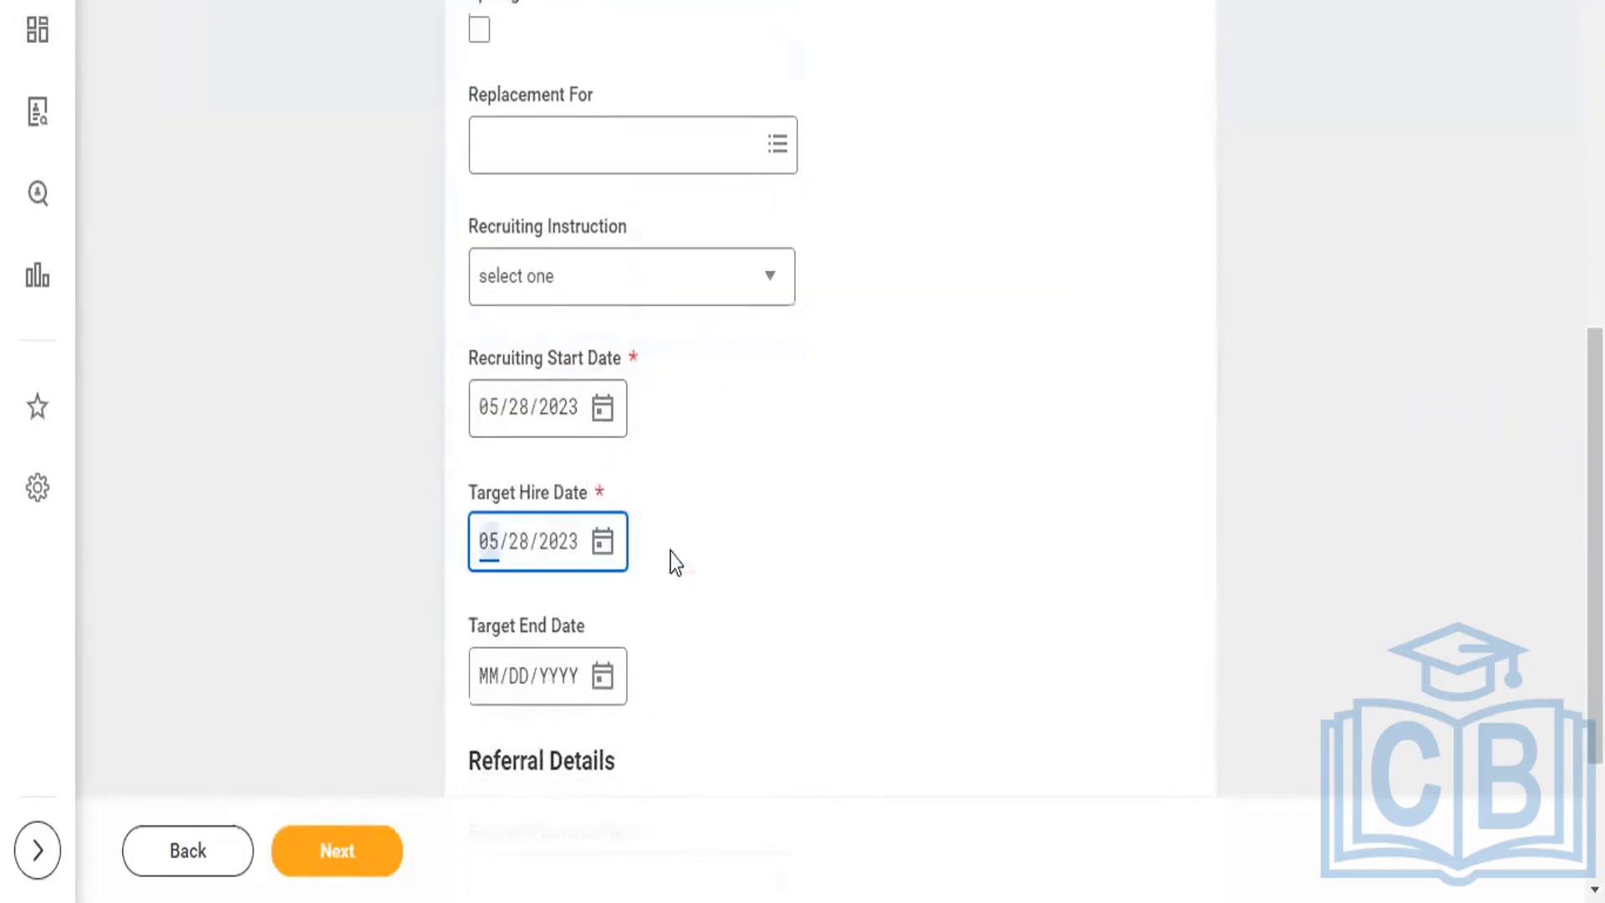
{"action": "scroll", "coordinate": [831, 451], "scroll_direction": "down", "scroll_amount": 3}
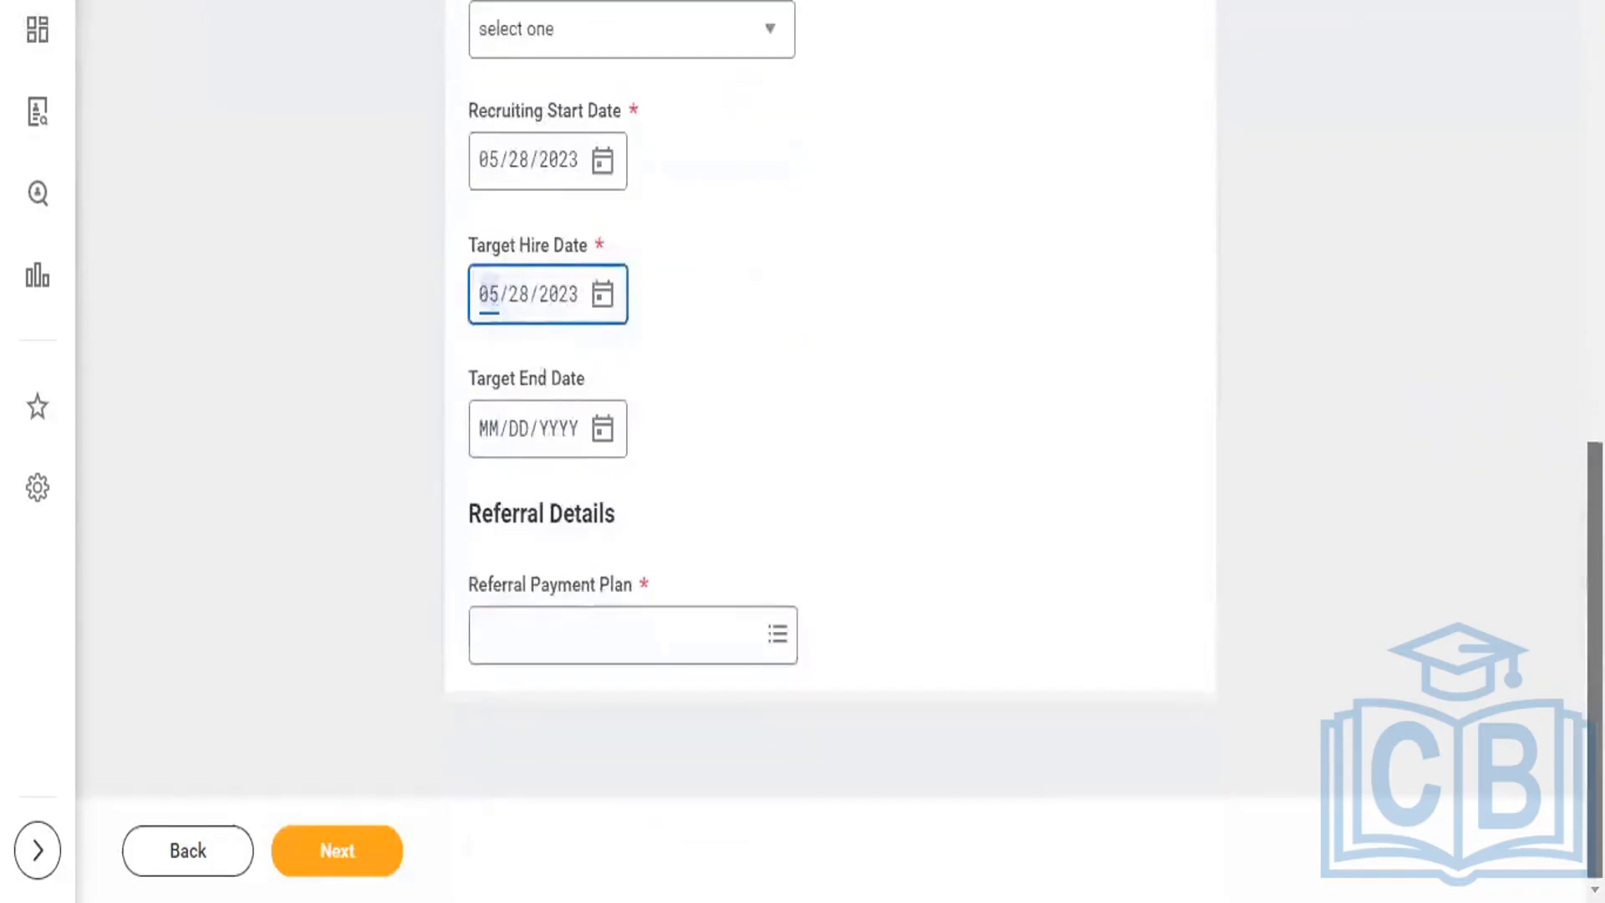
{"action": "left_click", "coordinate": [777, 652]}
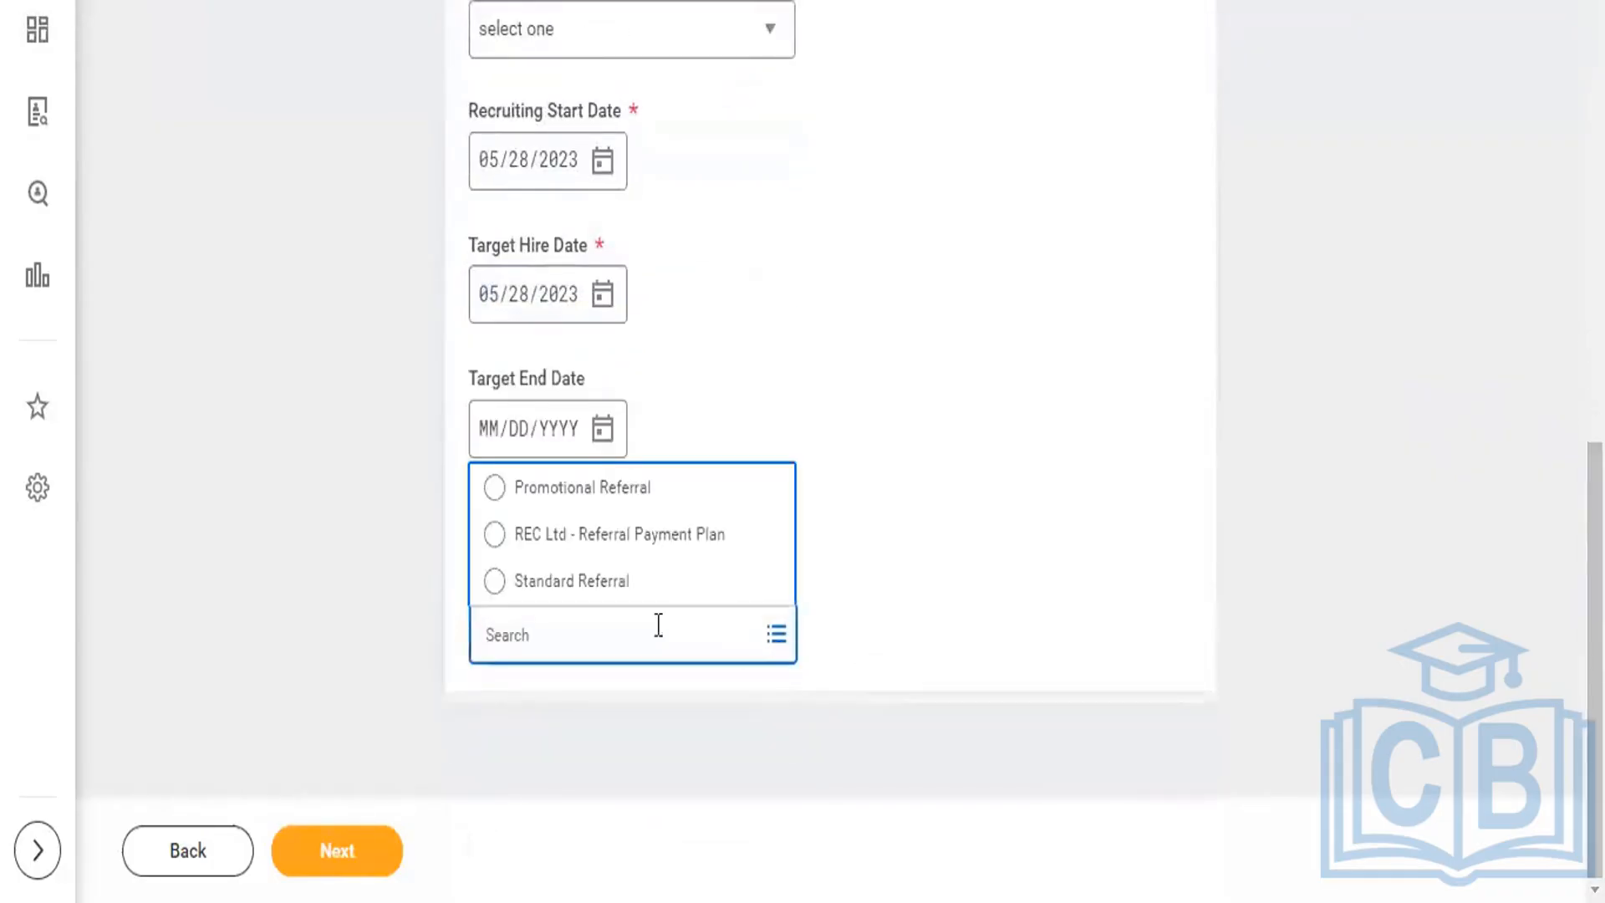
{"action": "left_click", "coordinate": [495, 583]}
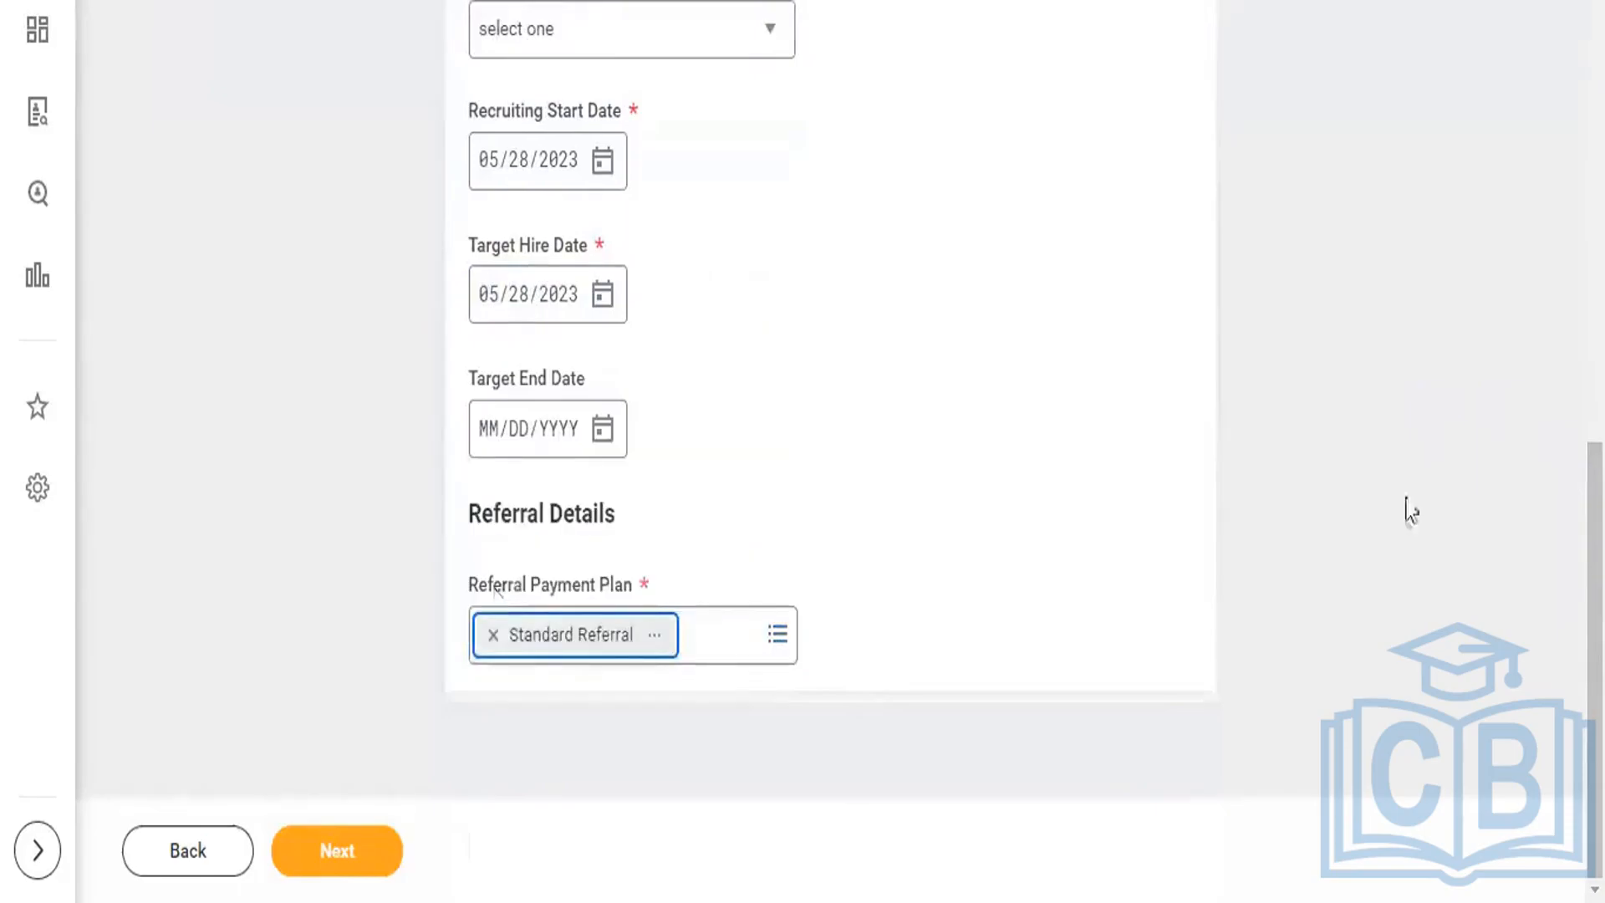
- Review the completed Recruiting Details and continue to the Job section of the requisition
{"action": "left_click_drag", "start_coordinate": [1595, 535], "coordinate": [1595, 194]}
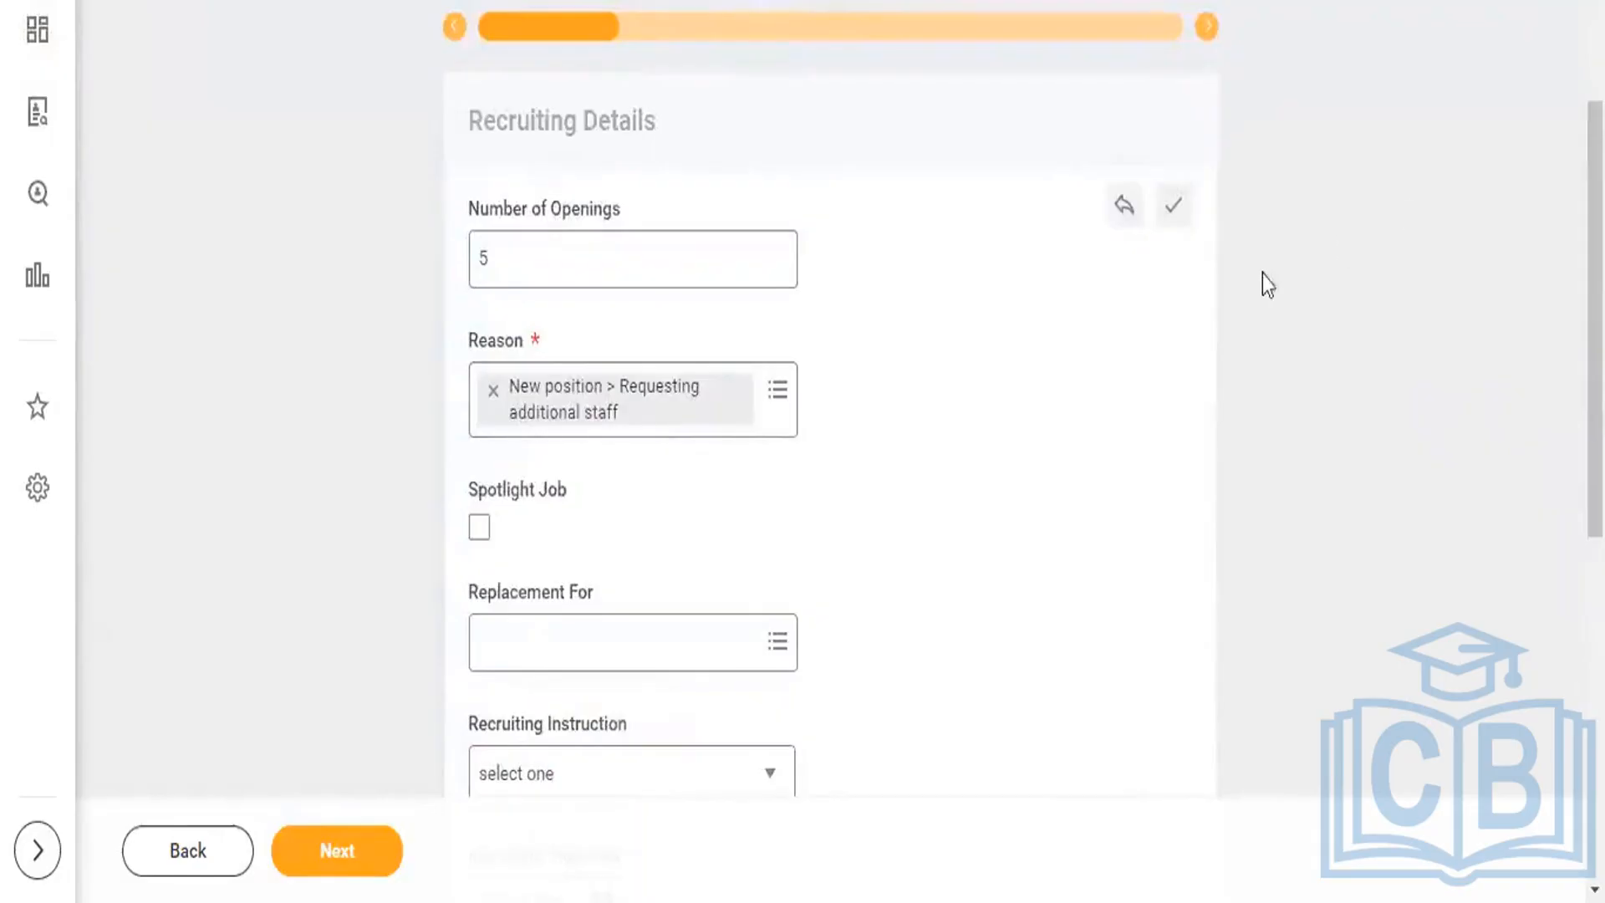
{"action": "left_click_drag", "start_coordinate": [1595, 342], "coordinate": [1595, 295]}
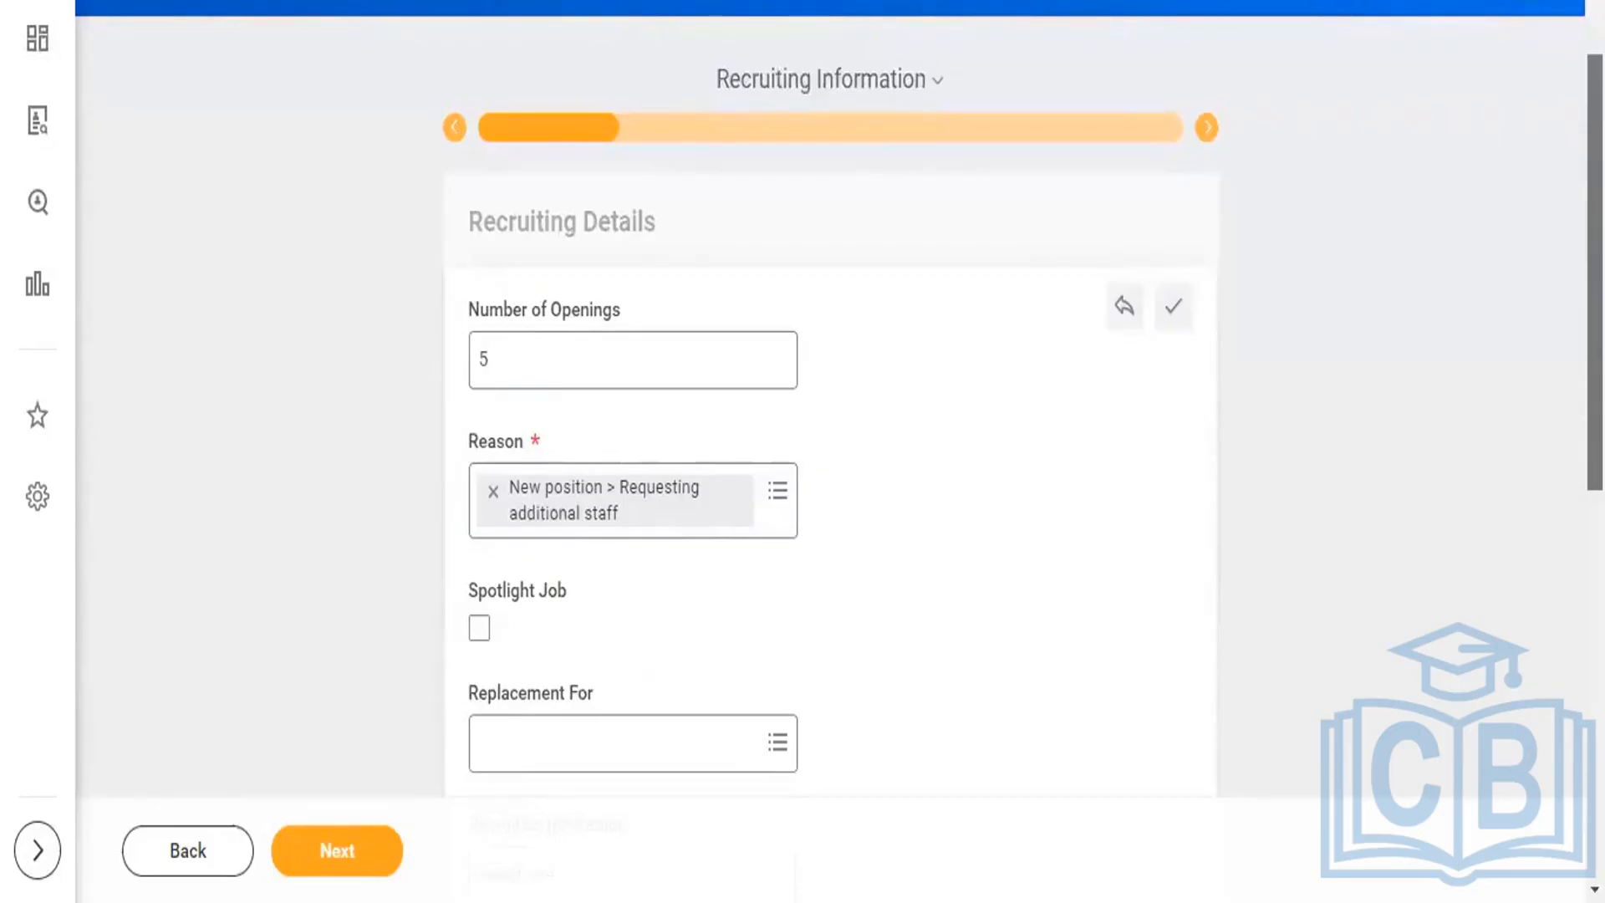
{"action": "scroll", "coordinate": [836, 418], "scroll_direction": "down", "scroll_amount": 1}
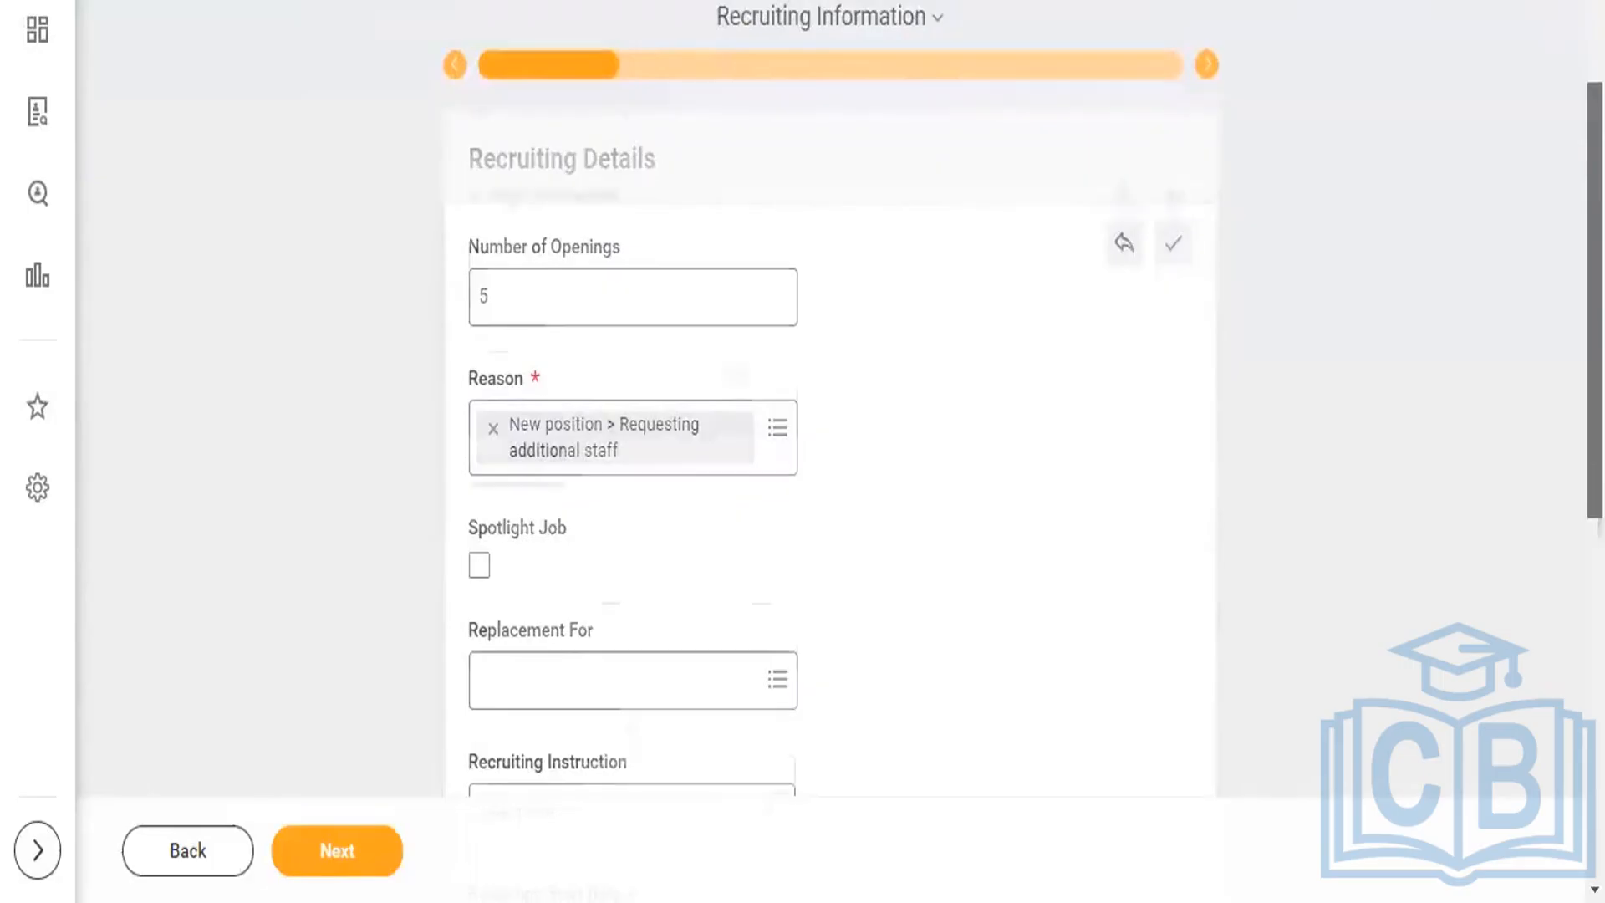
{"action": "scroll", "coordinate": [836, 418], "scroll_direction": "down", "scroll_amount": 1}
{"action": "scroll", "coordinate": [836, 418], "scroll_direction": "down", "scroll_amount": 5}
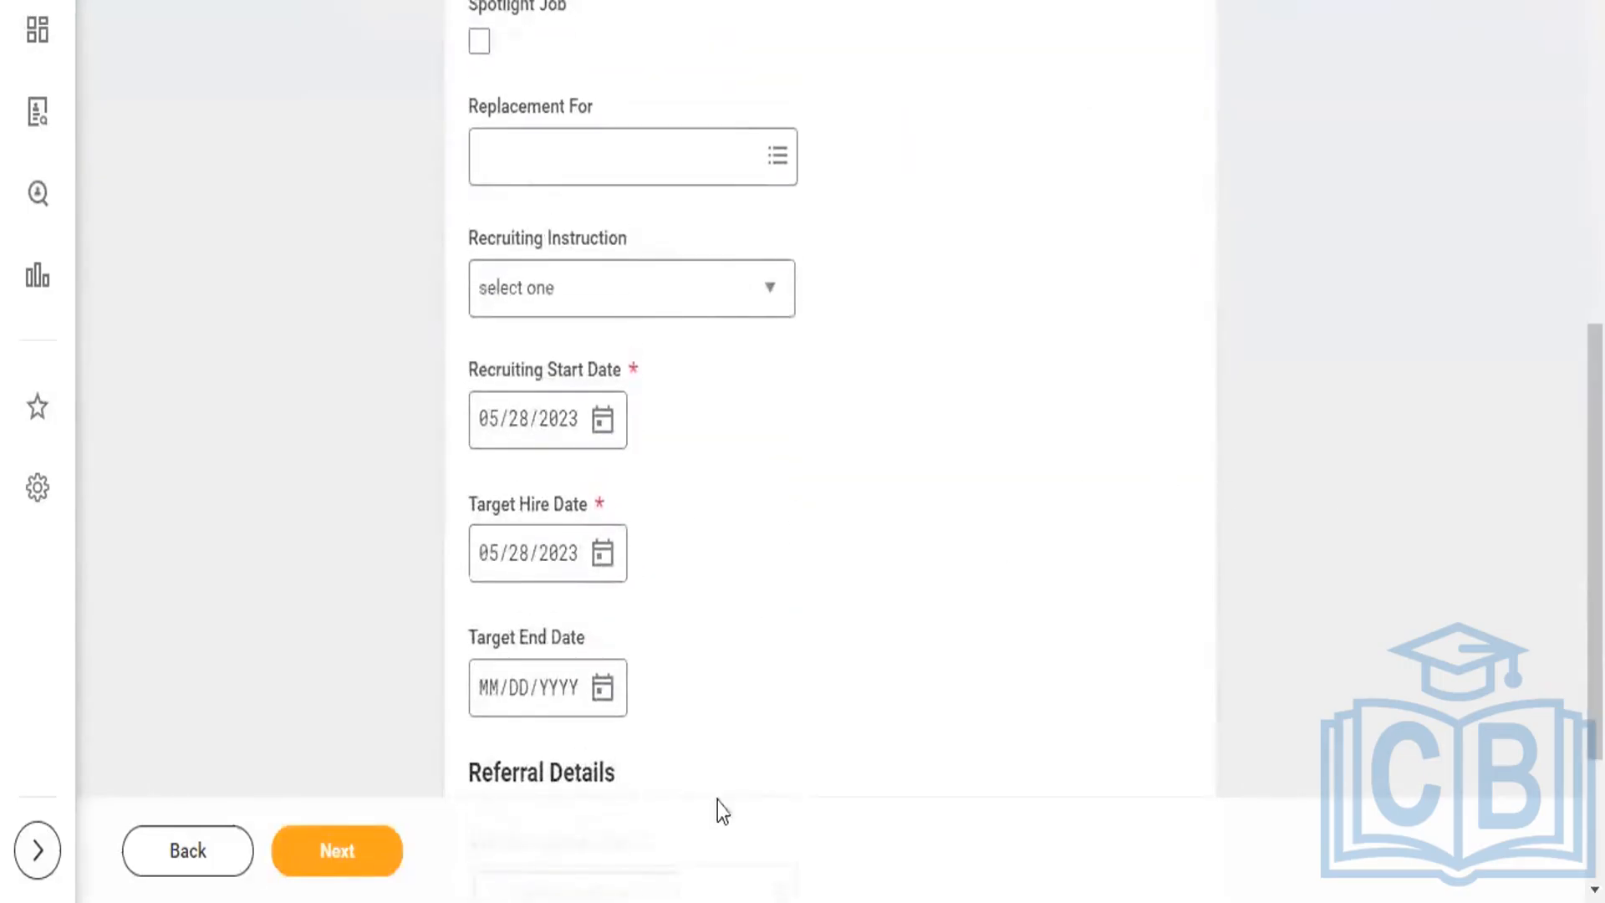
{"action": "left_click", "coordinate": [356, 859]}
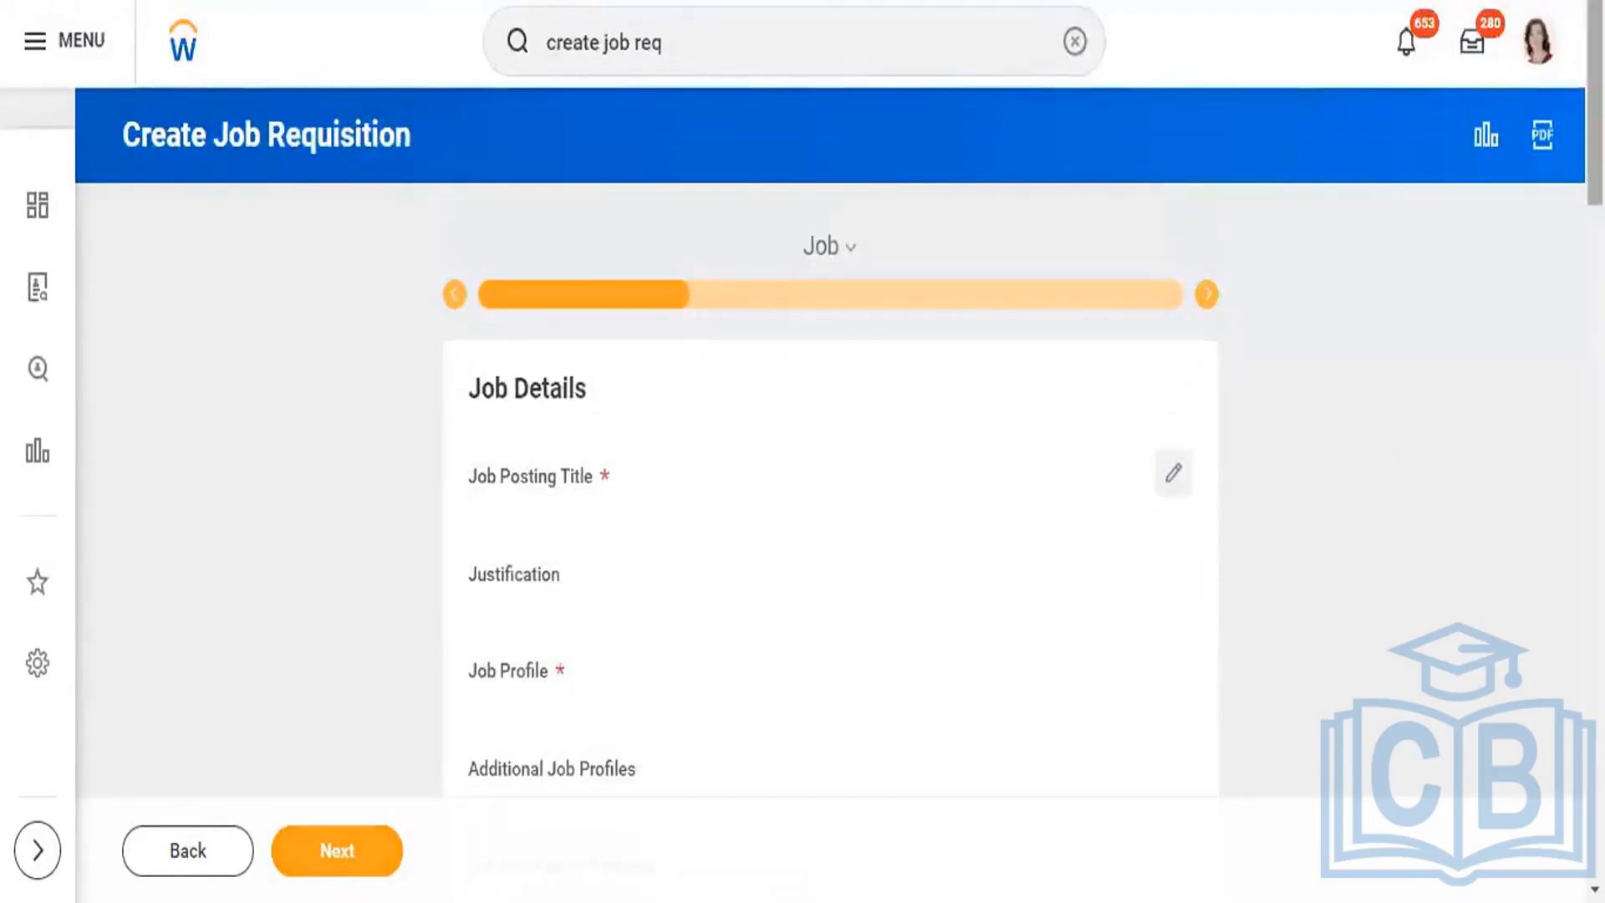
- Open the Job Details for editing and enter "Director" as the Job Posting Title
{"action": "scroll", "coordinate": [830, 452], "scroll_direction": "down", "scroll_amount": 3}
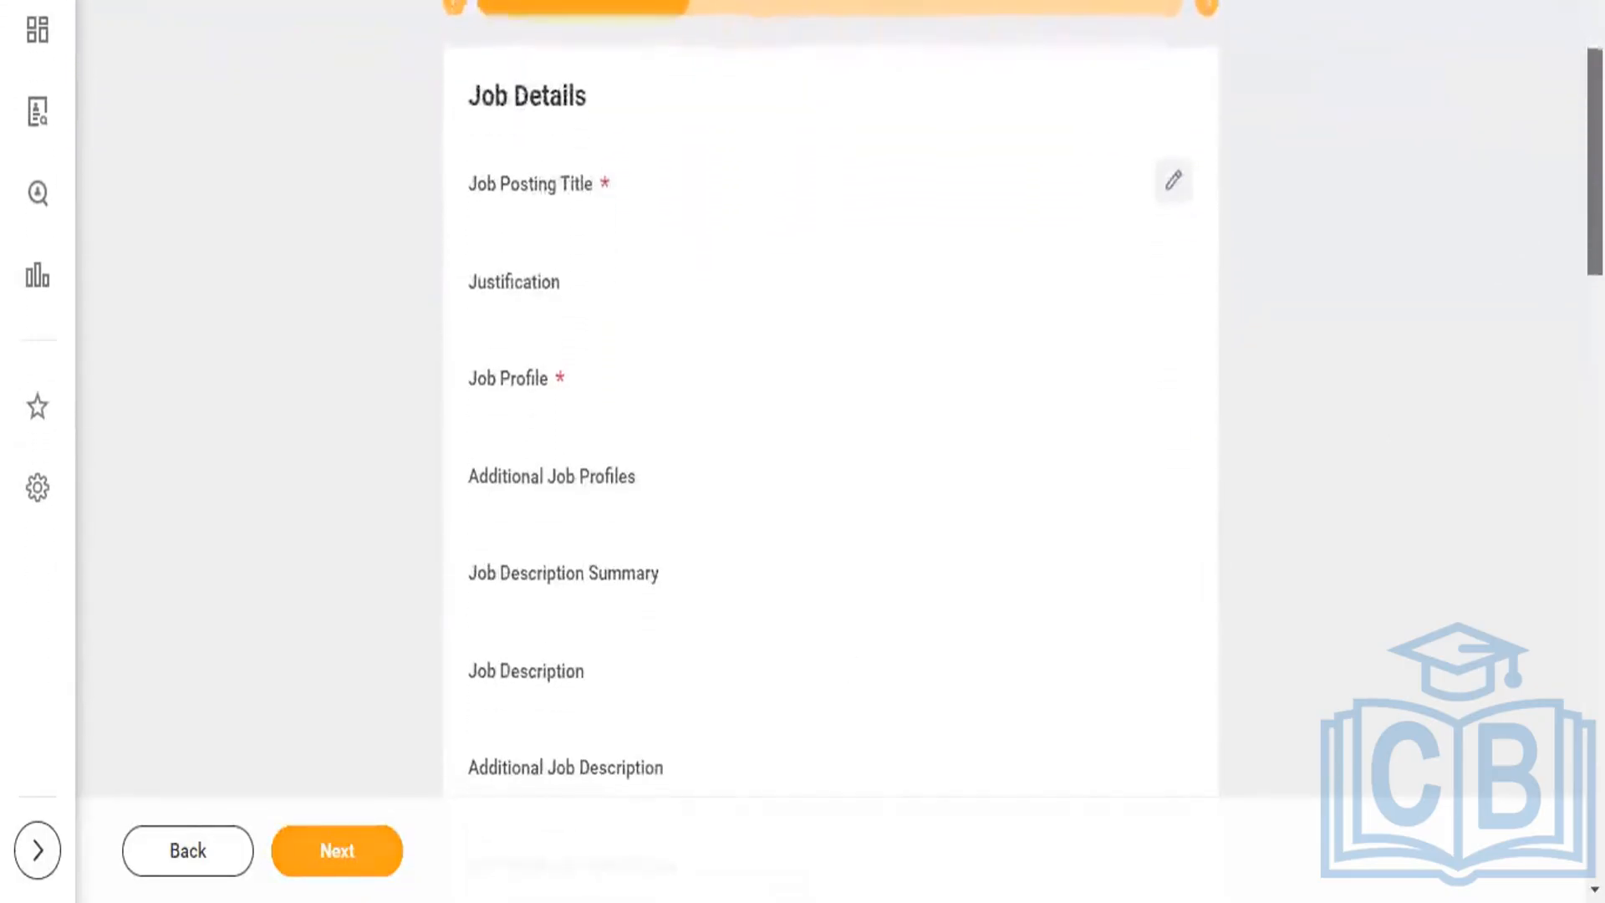
{"action": "left_click", "coordinate": [1176, 172]}
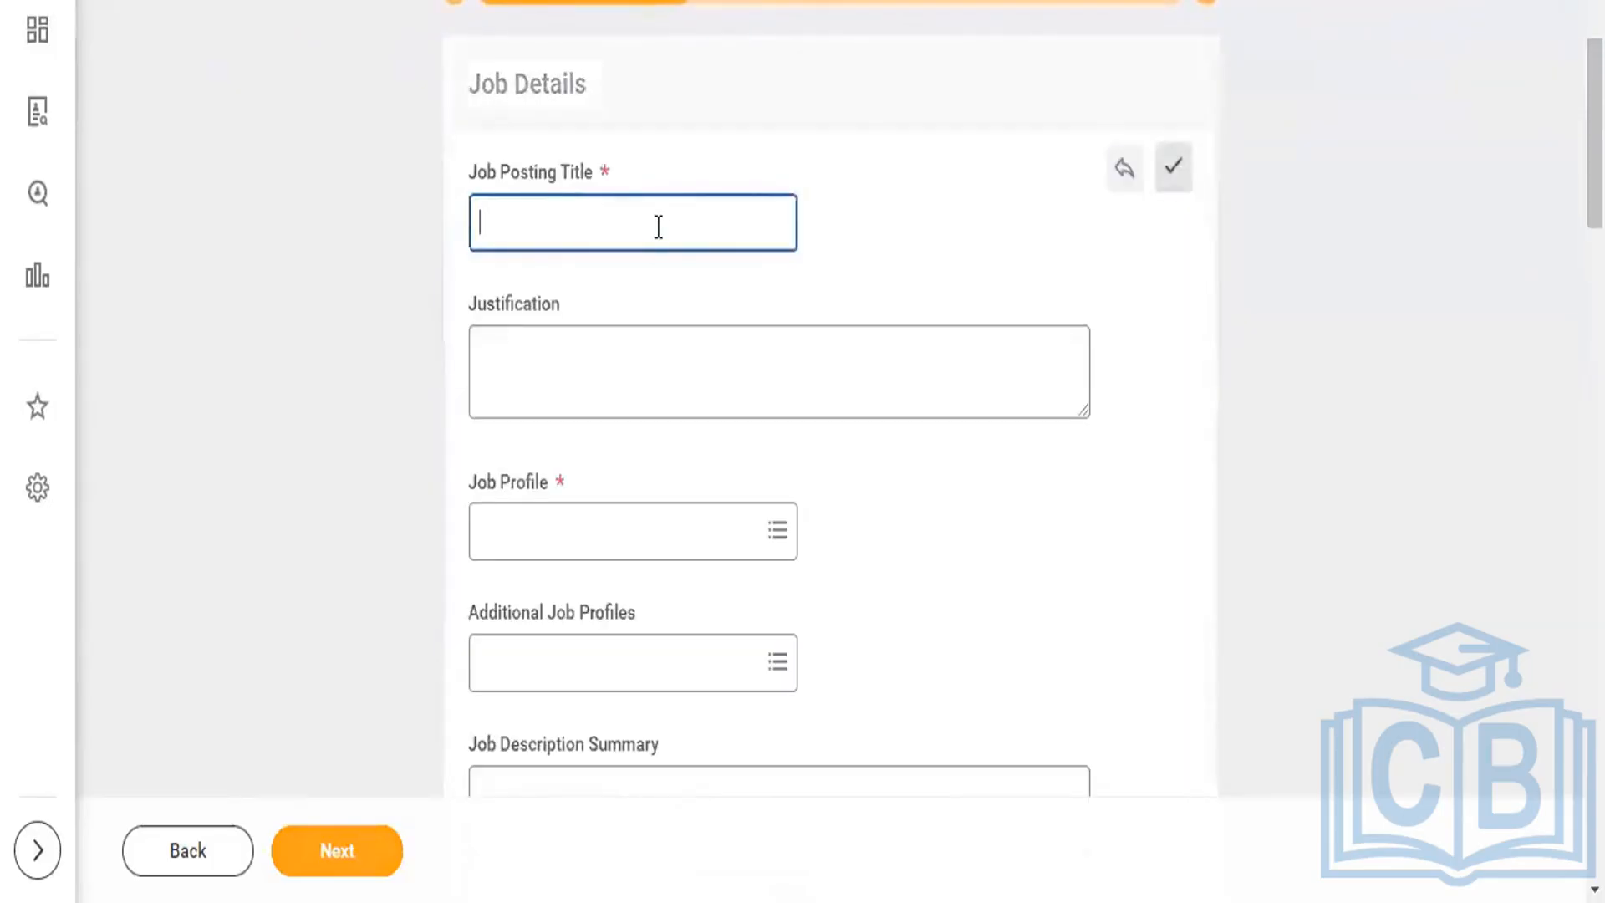
{"action": "type", "text": "Ma"}
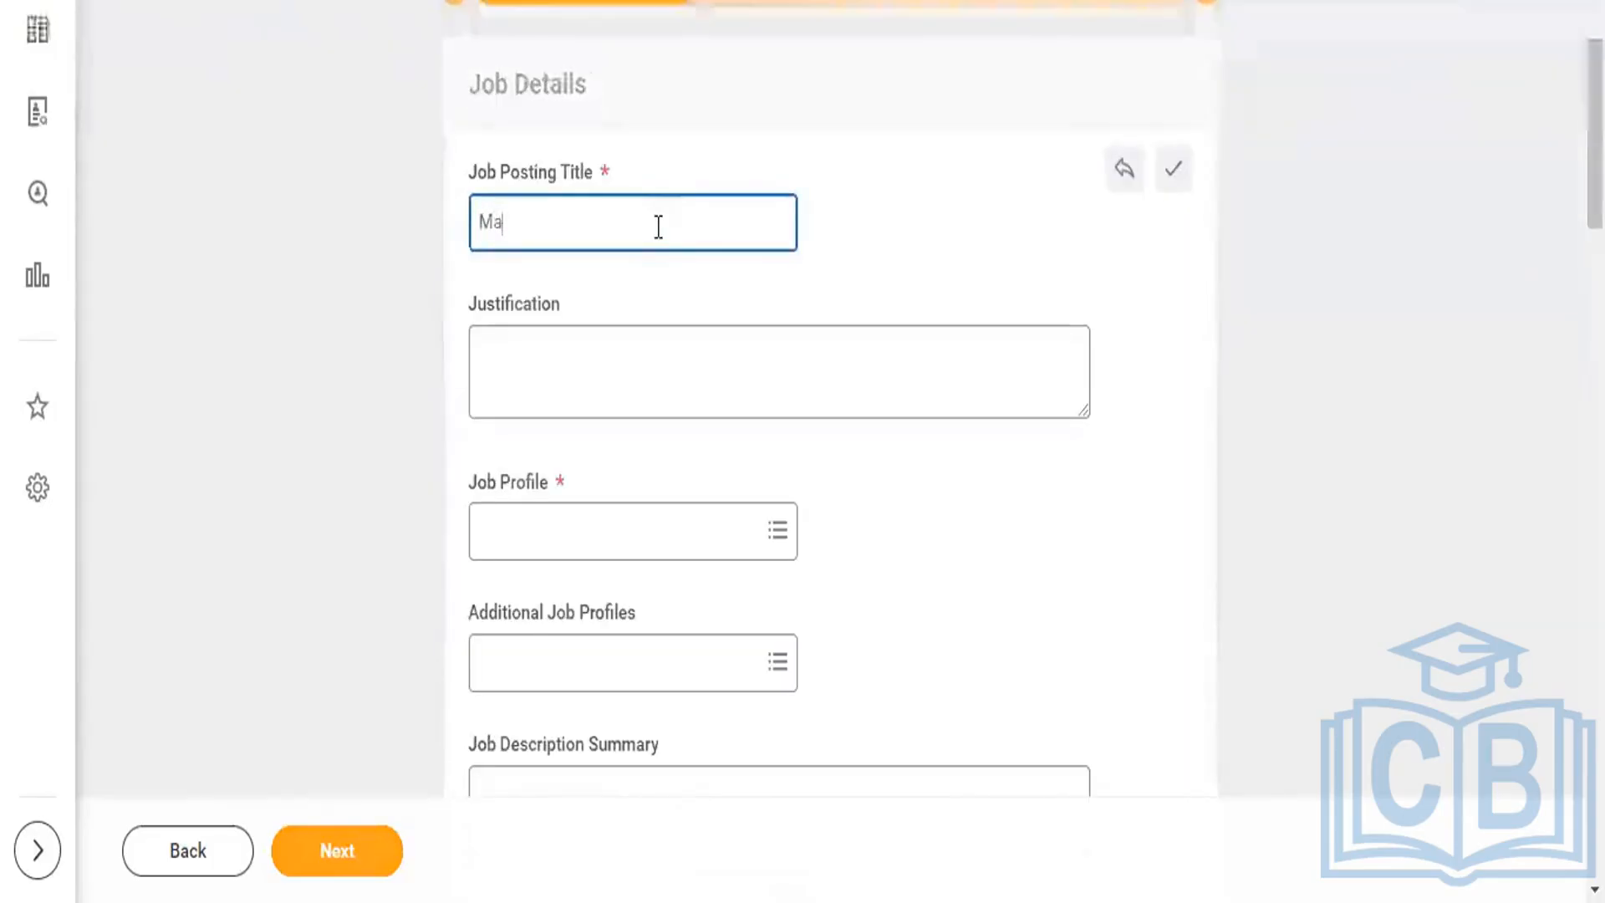
{"action": "key", "text": "BackSpace"}
{"action": "key", "text": "BackSpace"}
{"action": "type", "text": "Dire"}
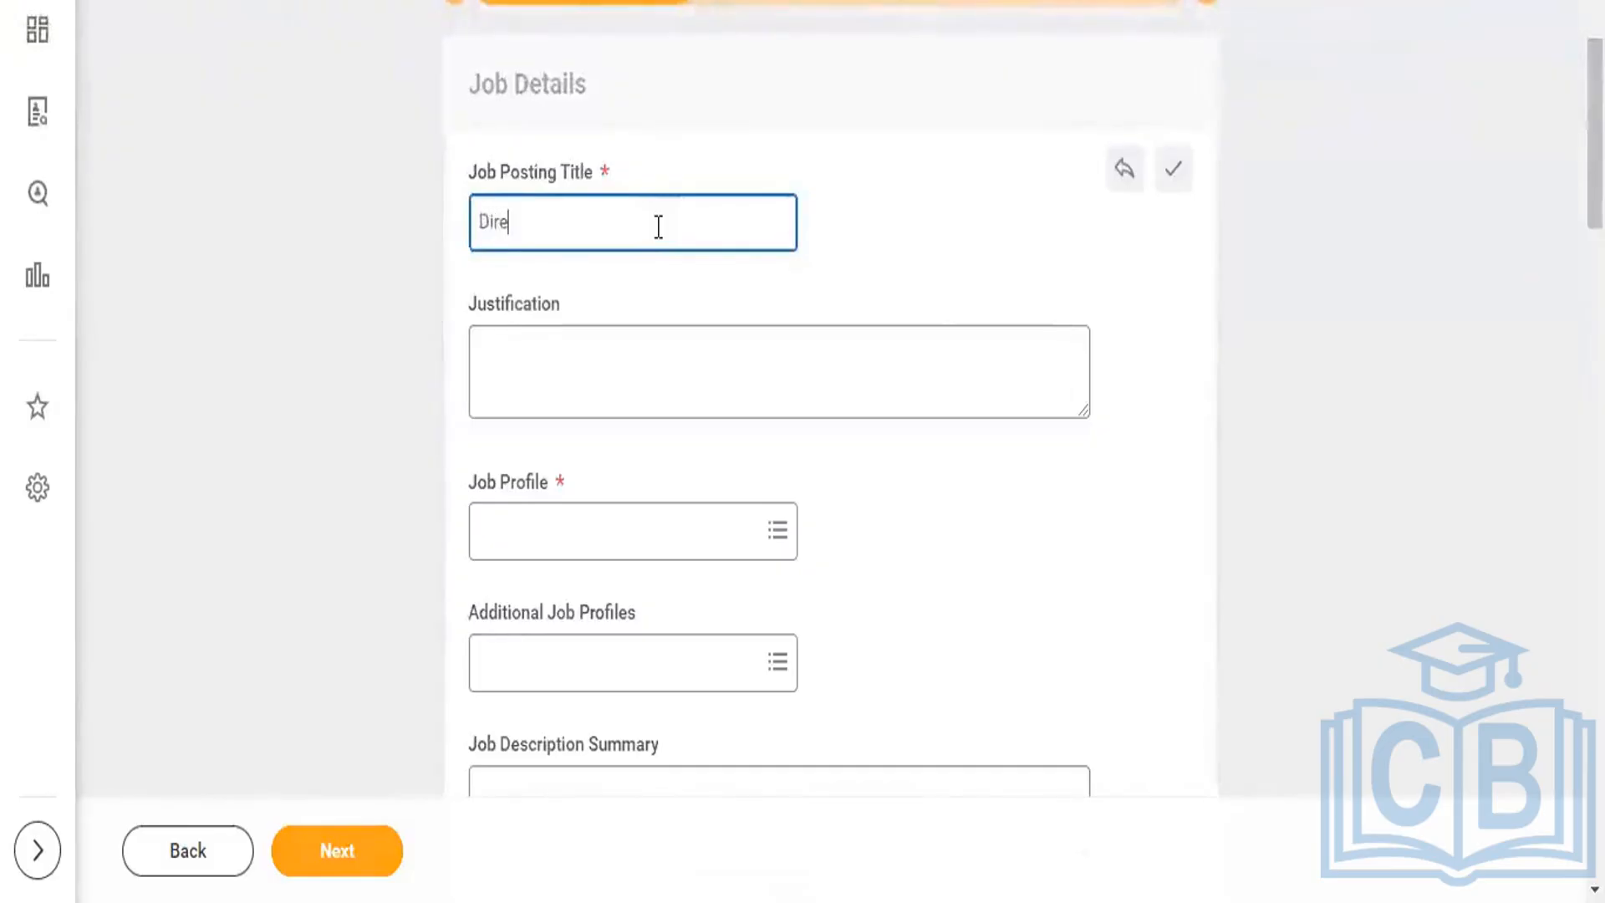
{"action": "type", "text": "ctor"}
- Search the job profiles for "Director" and select Director - Director as the Job Profile
{"action": "left_click", "coordinate": [740, 539]}
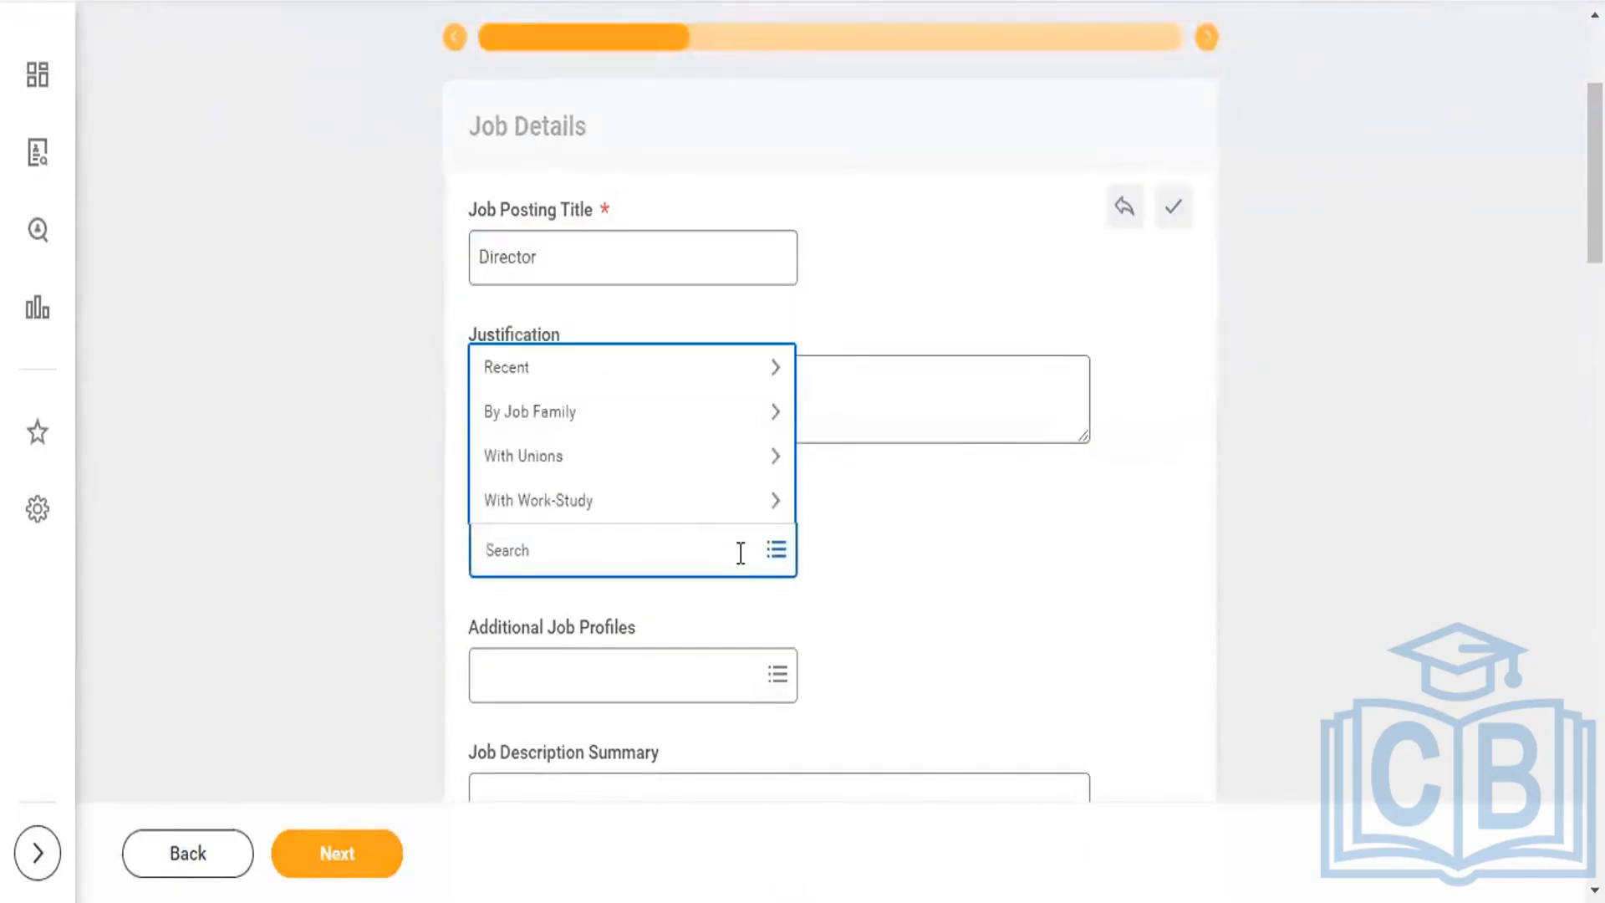
{"action": "left_click", "coordinate": [923, 561]}
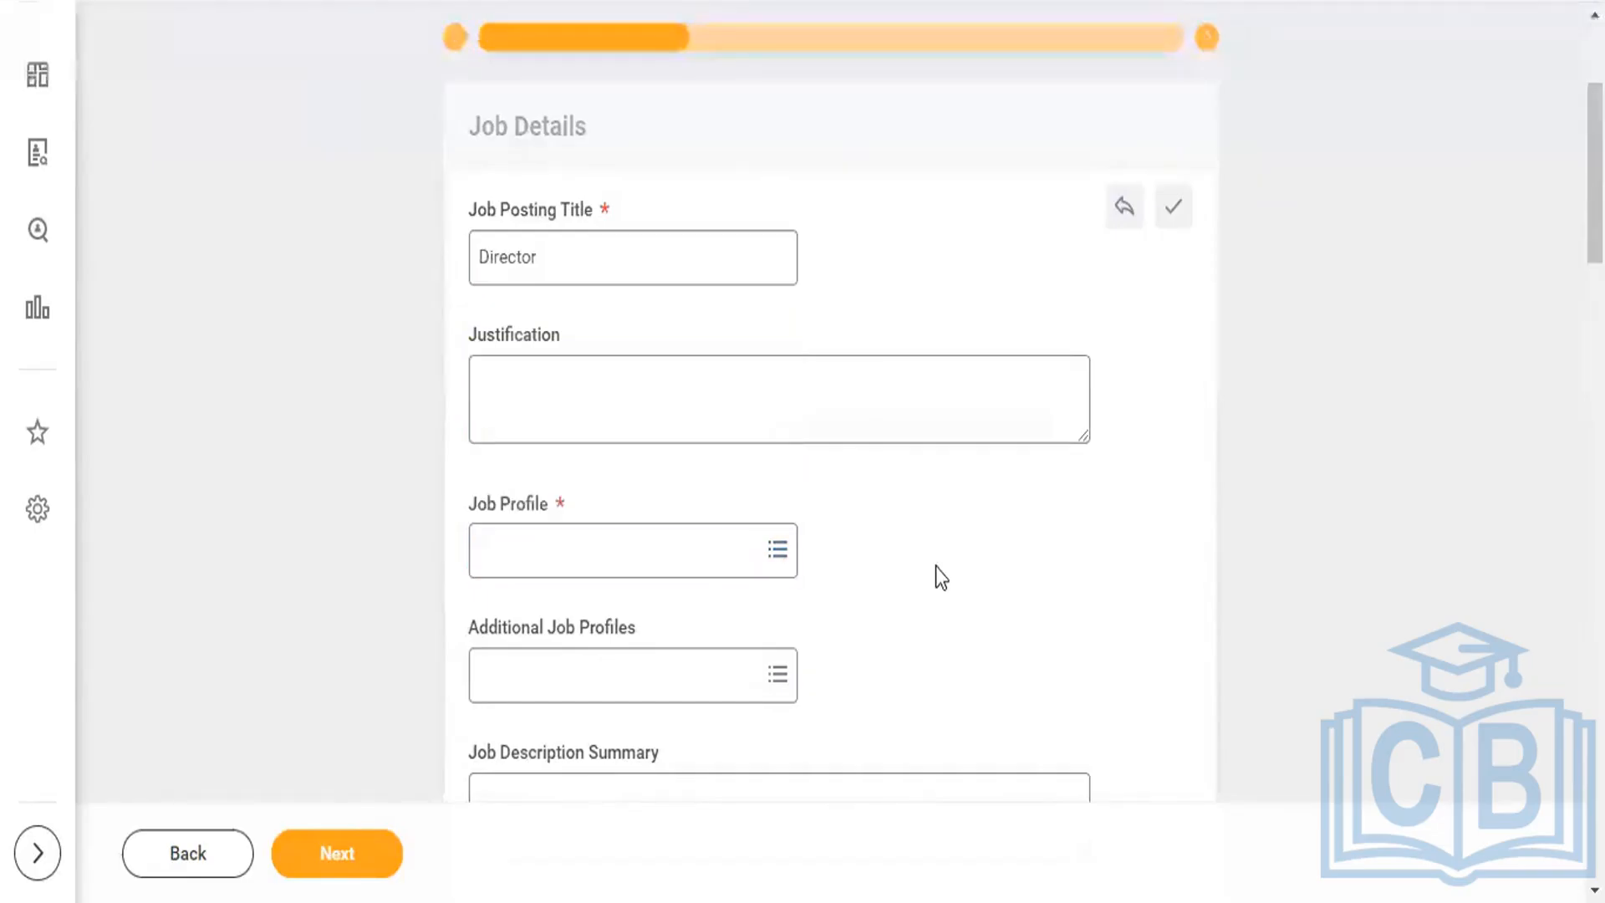
{"action": "left_click", "coordinate": [752, 552]}
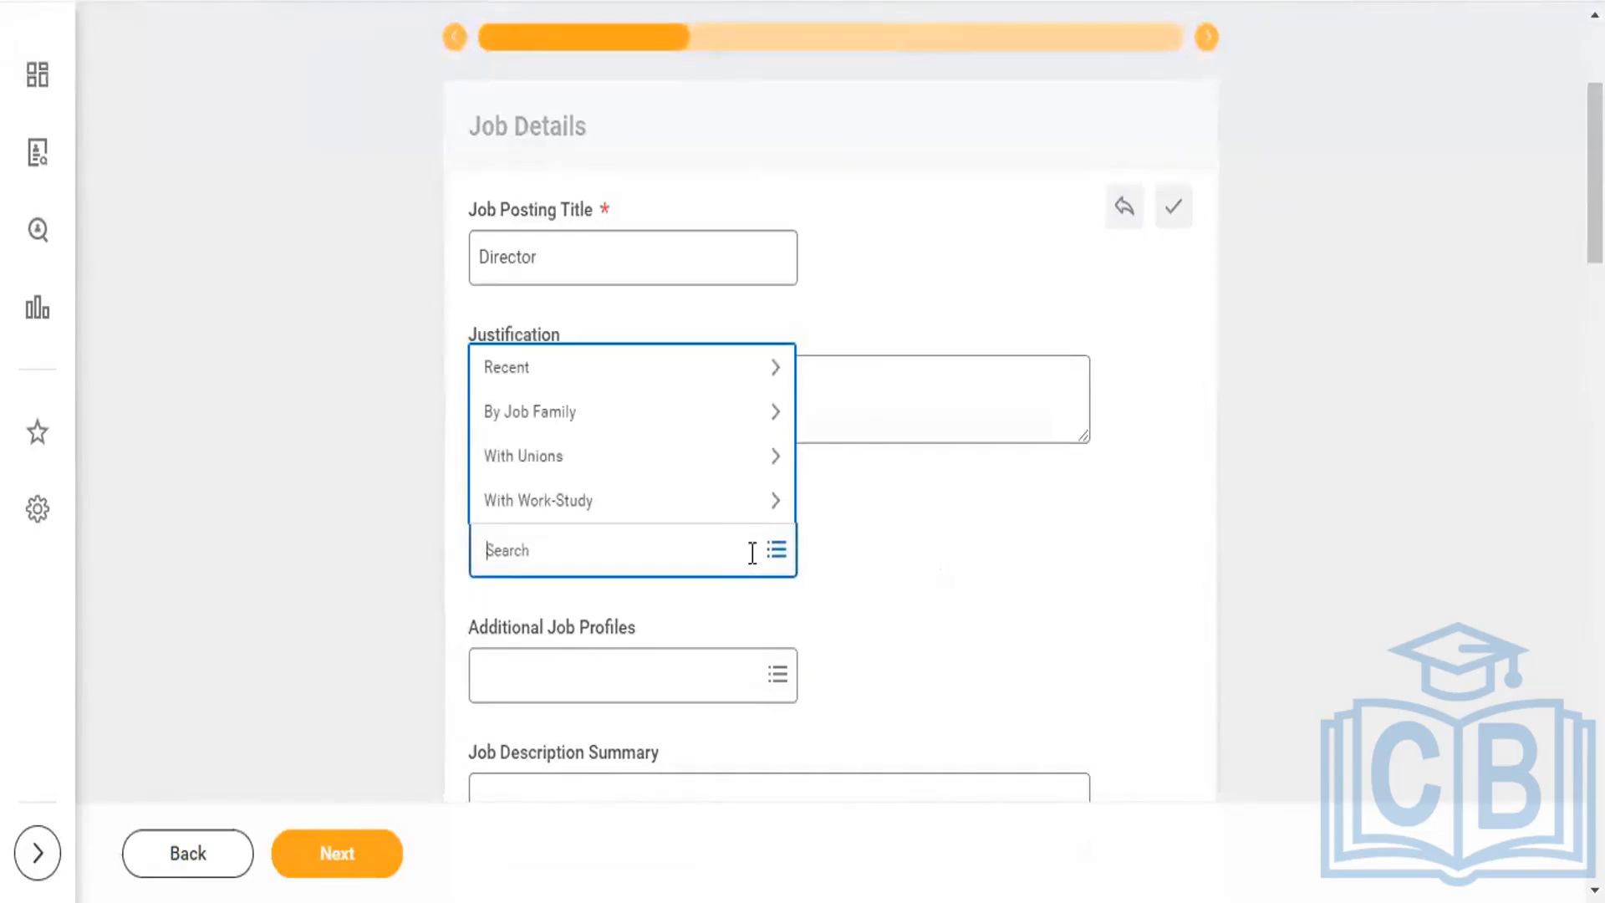
{"action": "type", "text": "Director"}
{"action": "key", "text": "Return"}
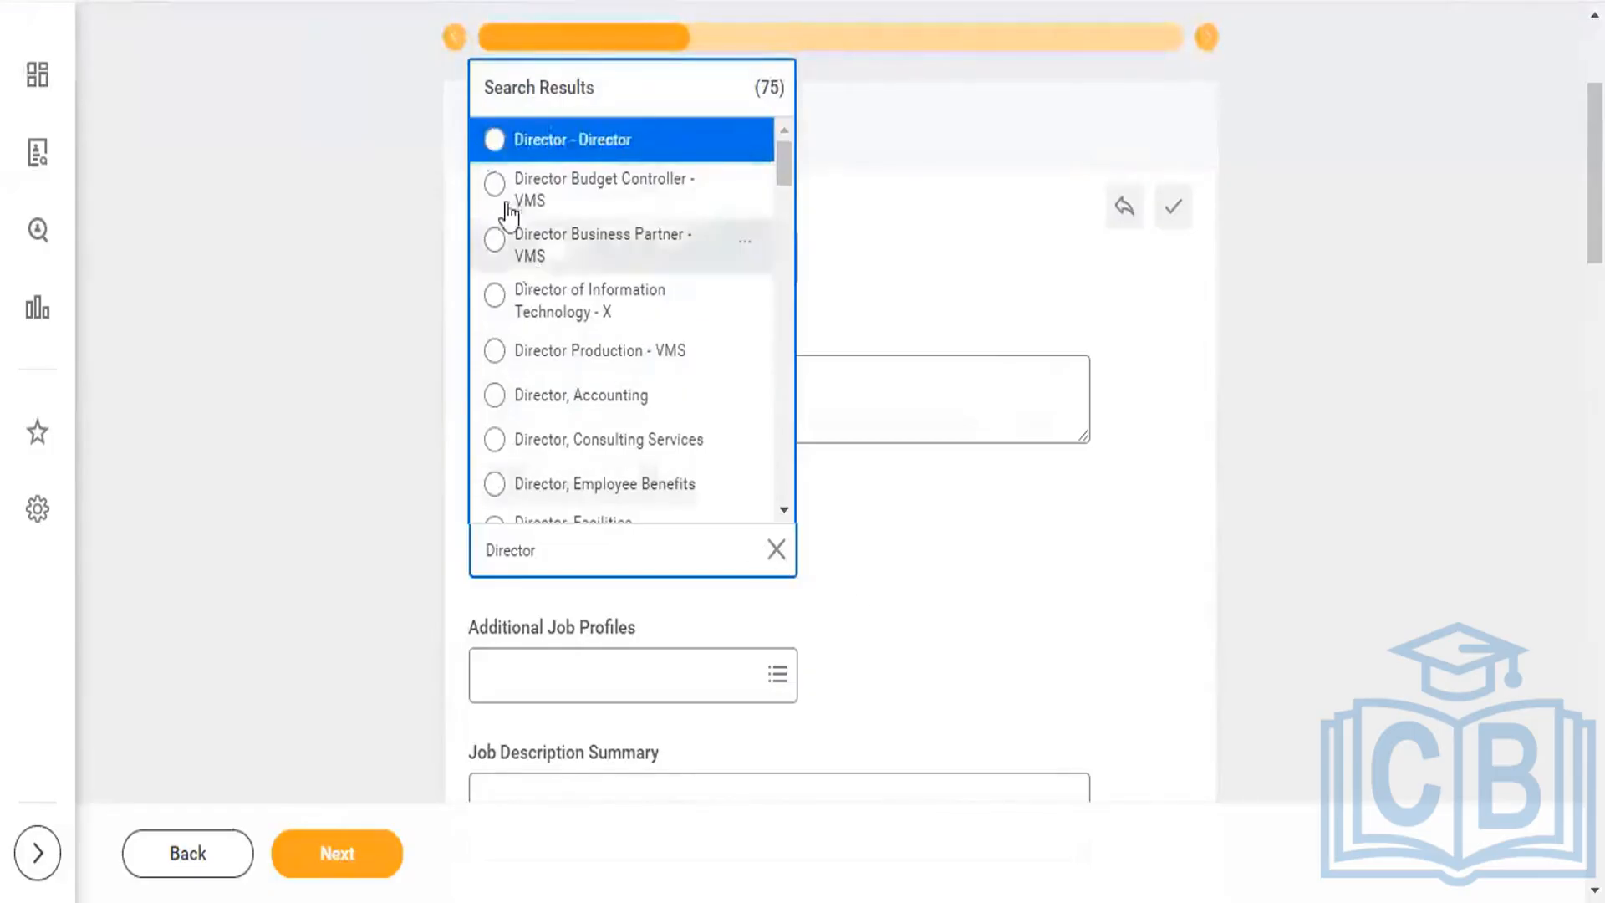
{"action": "left_click", "coordinate": [495, 140]}
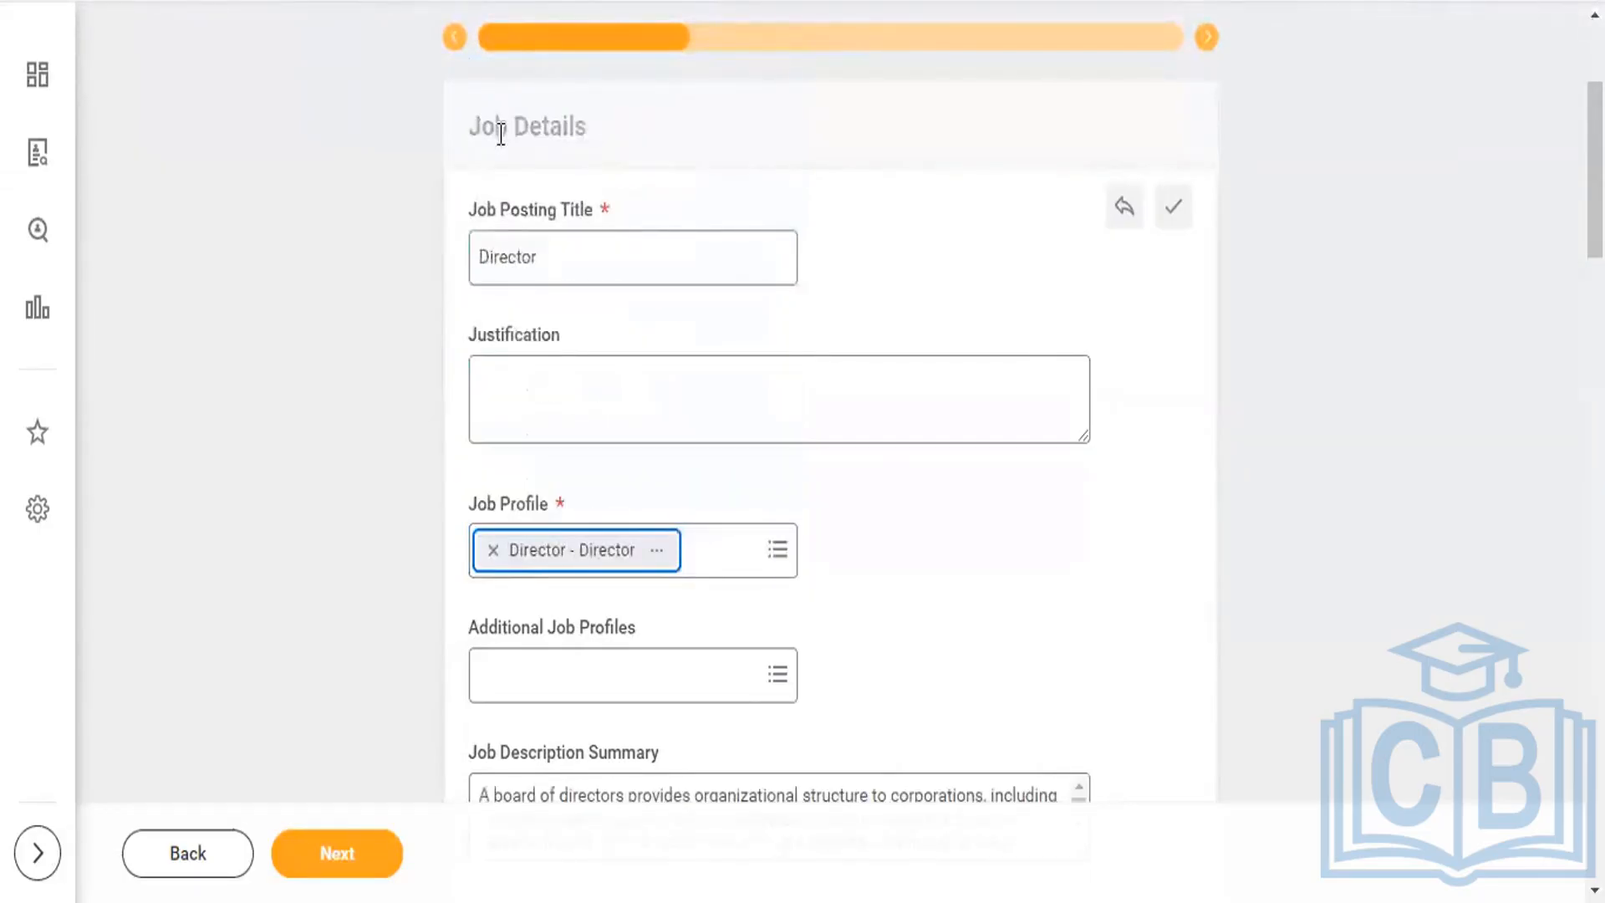
- Replace the selected Job Profile with Alpha Director, found by searching for "alpha"
{"action": "left_click", "coordinate": [774, 560]}
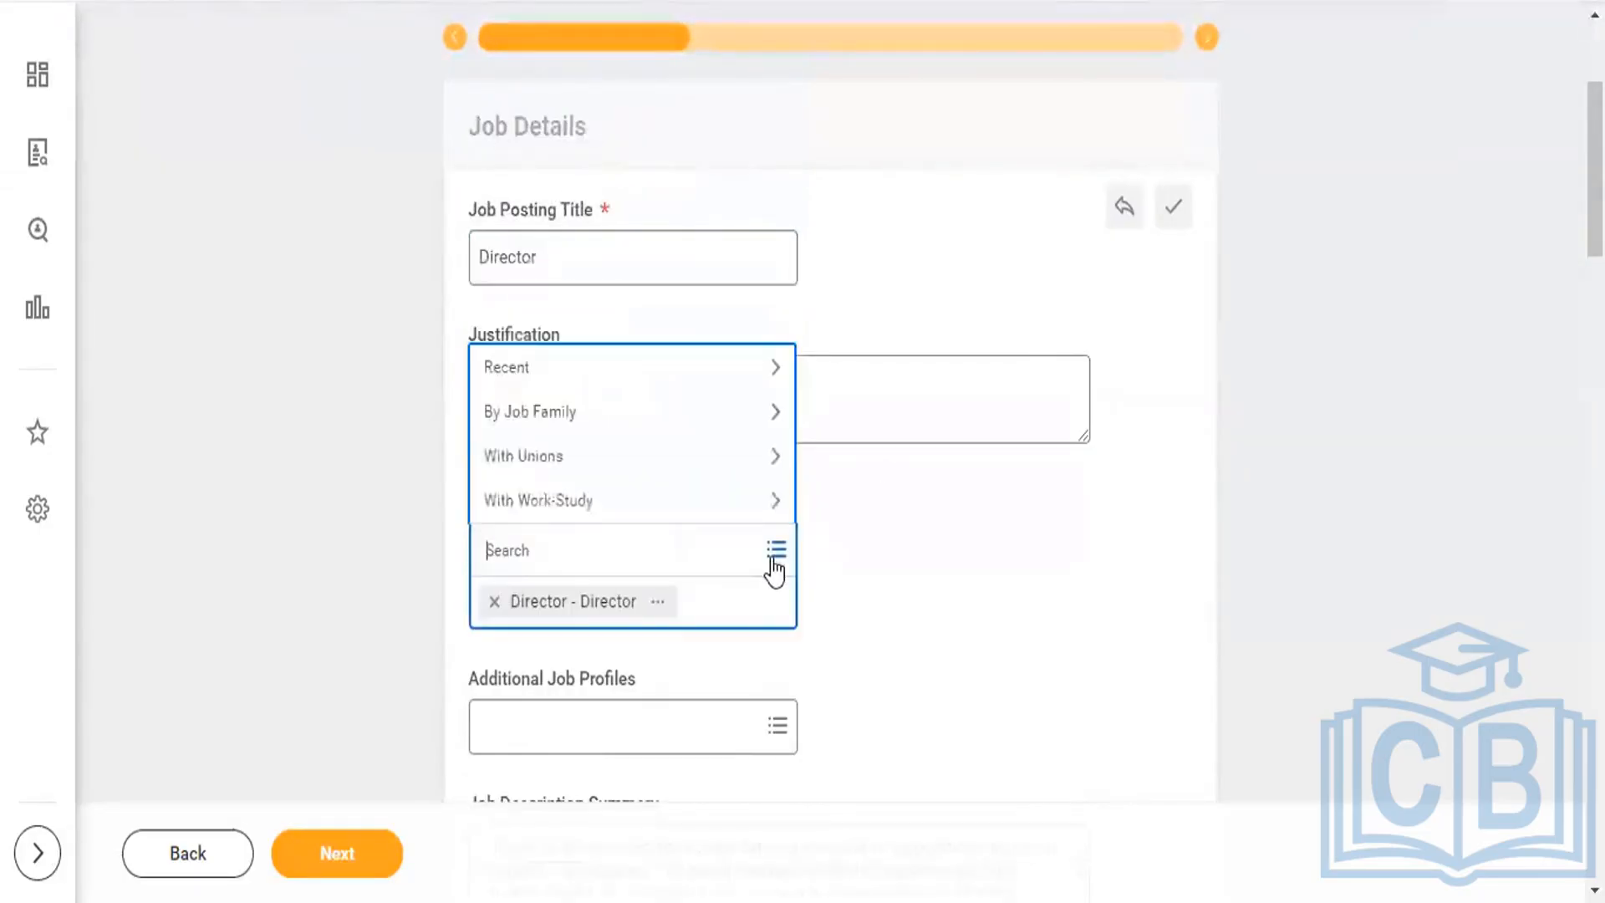
{"action": "type", "text": "Alpjha"}
{"action": "key", "text": "Return"}
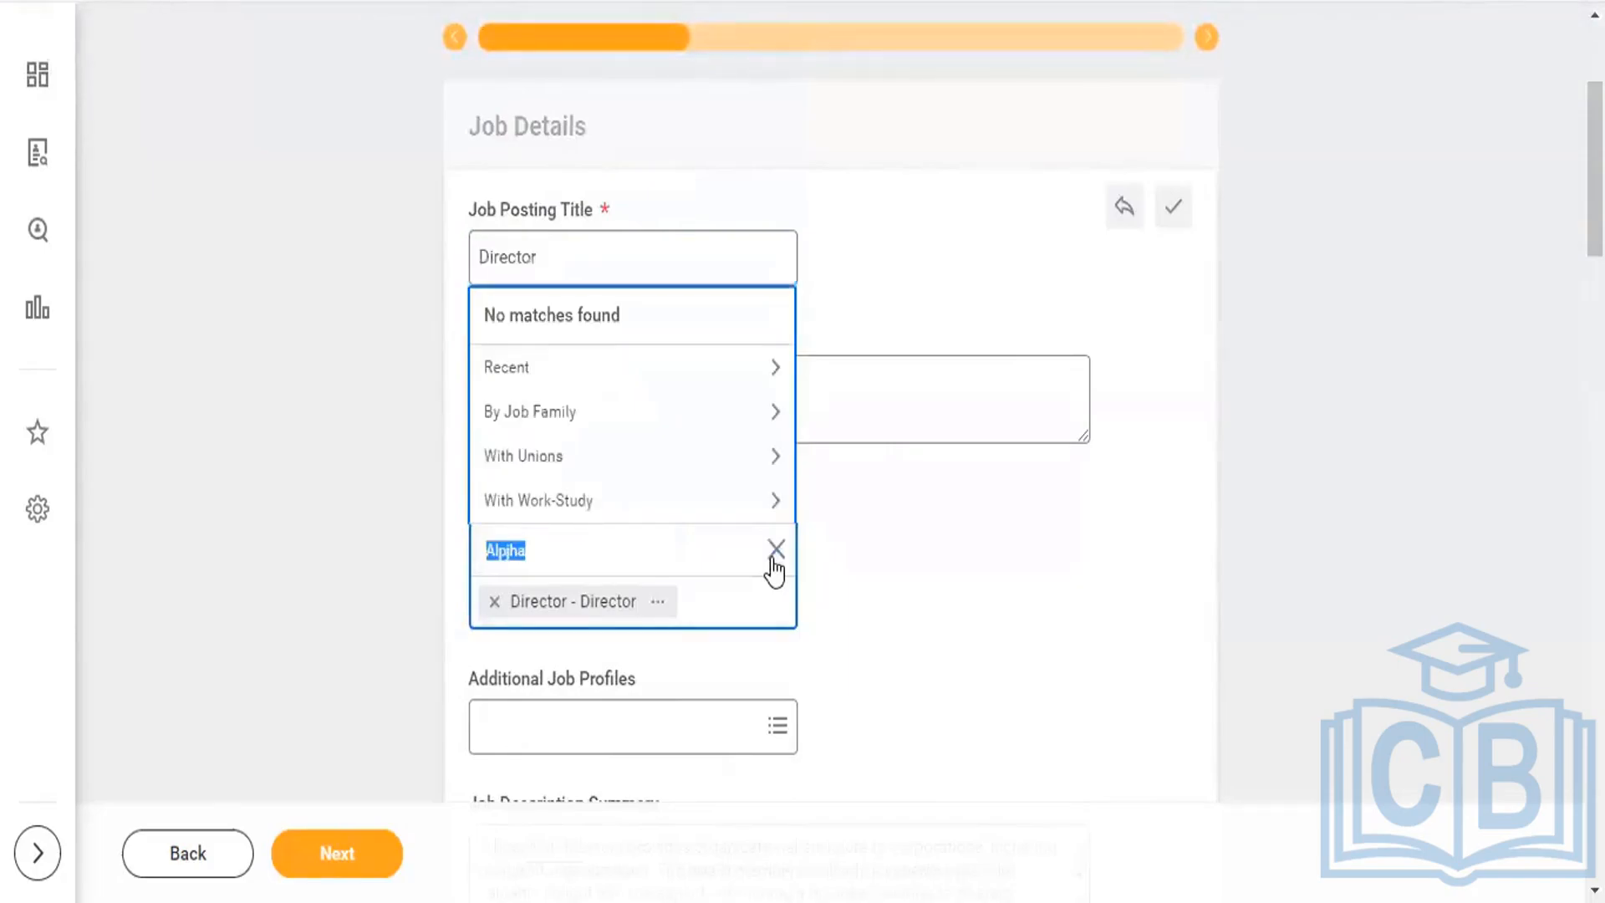
{"action": "left_click", "coordinate": [490, 602]}
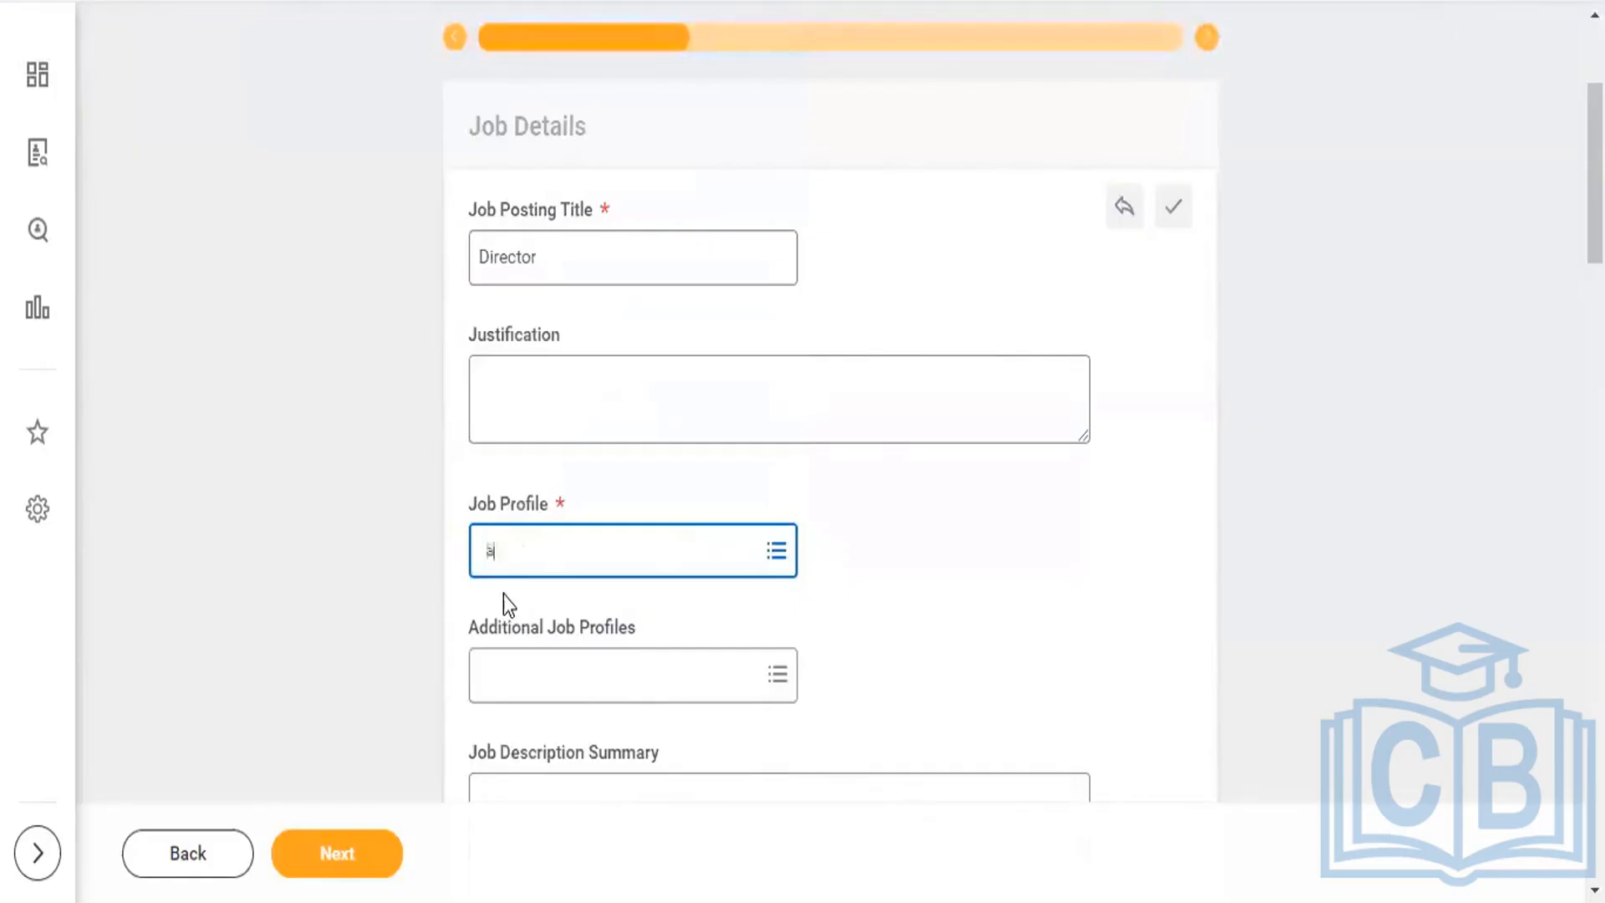
{"action": "key", "text": "Return"}
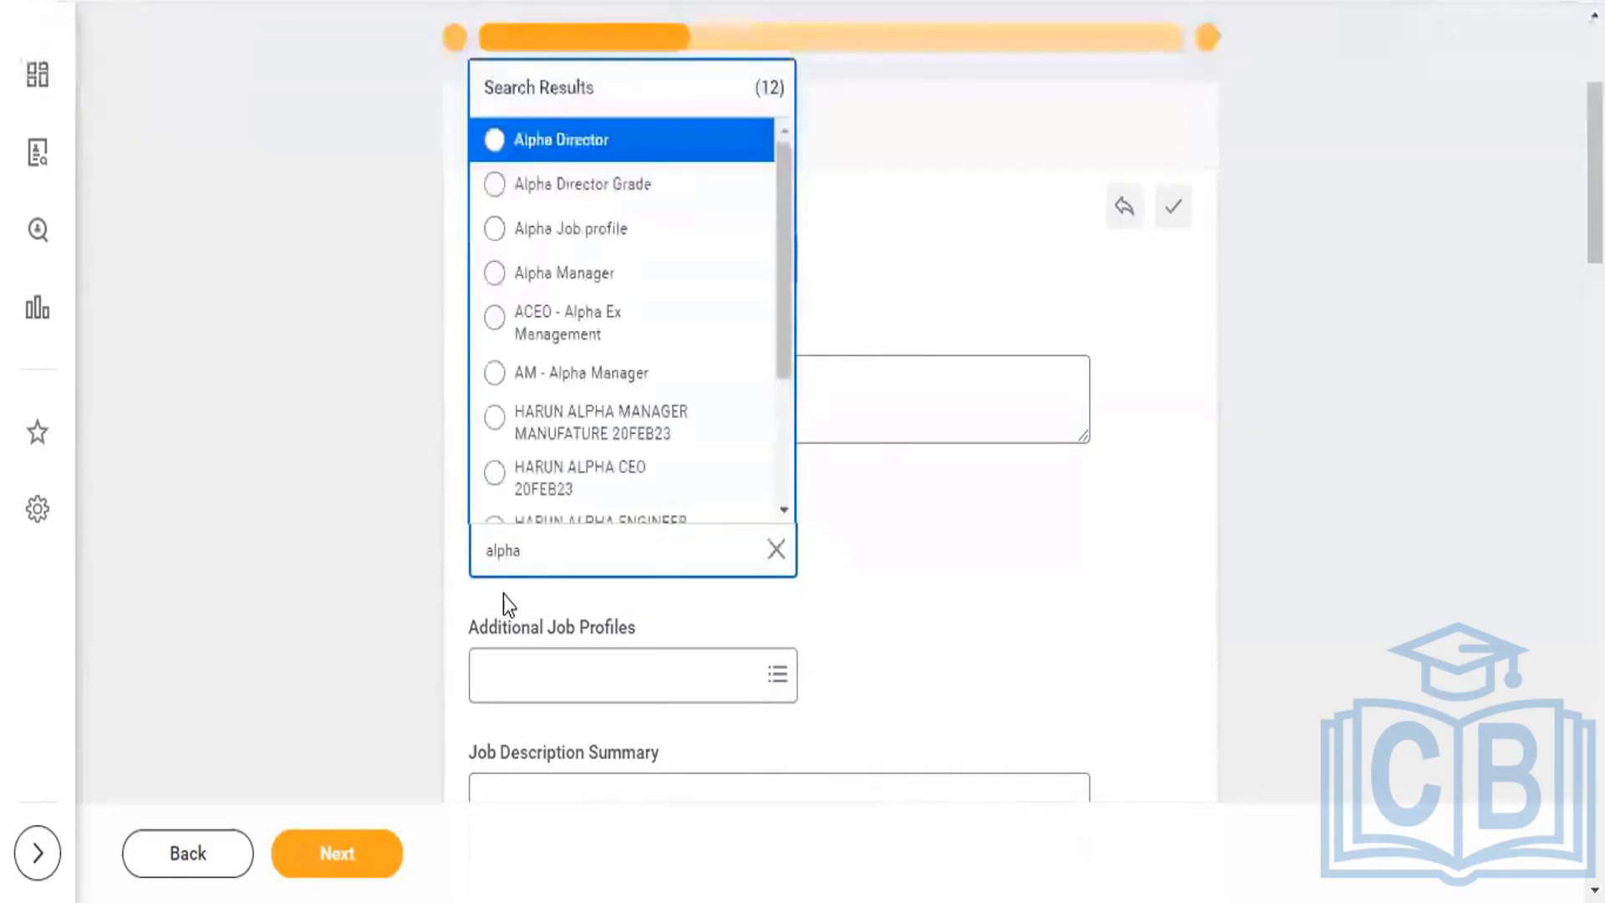
{"action": "left_click", "coordinate": [501, 142]}
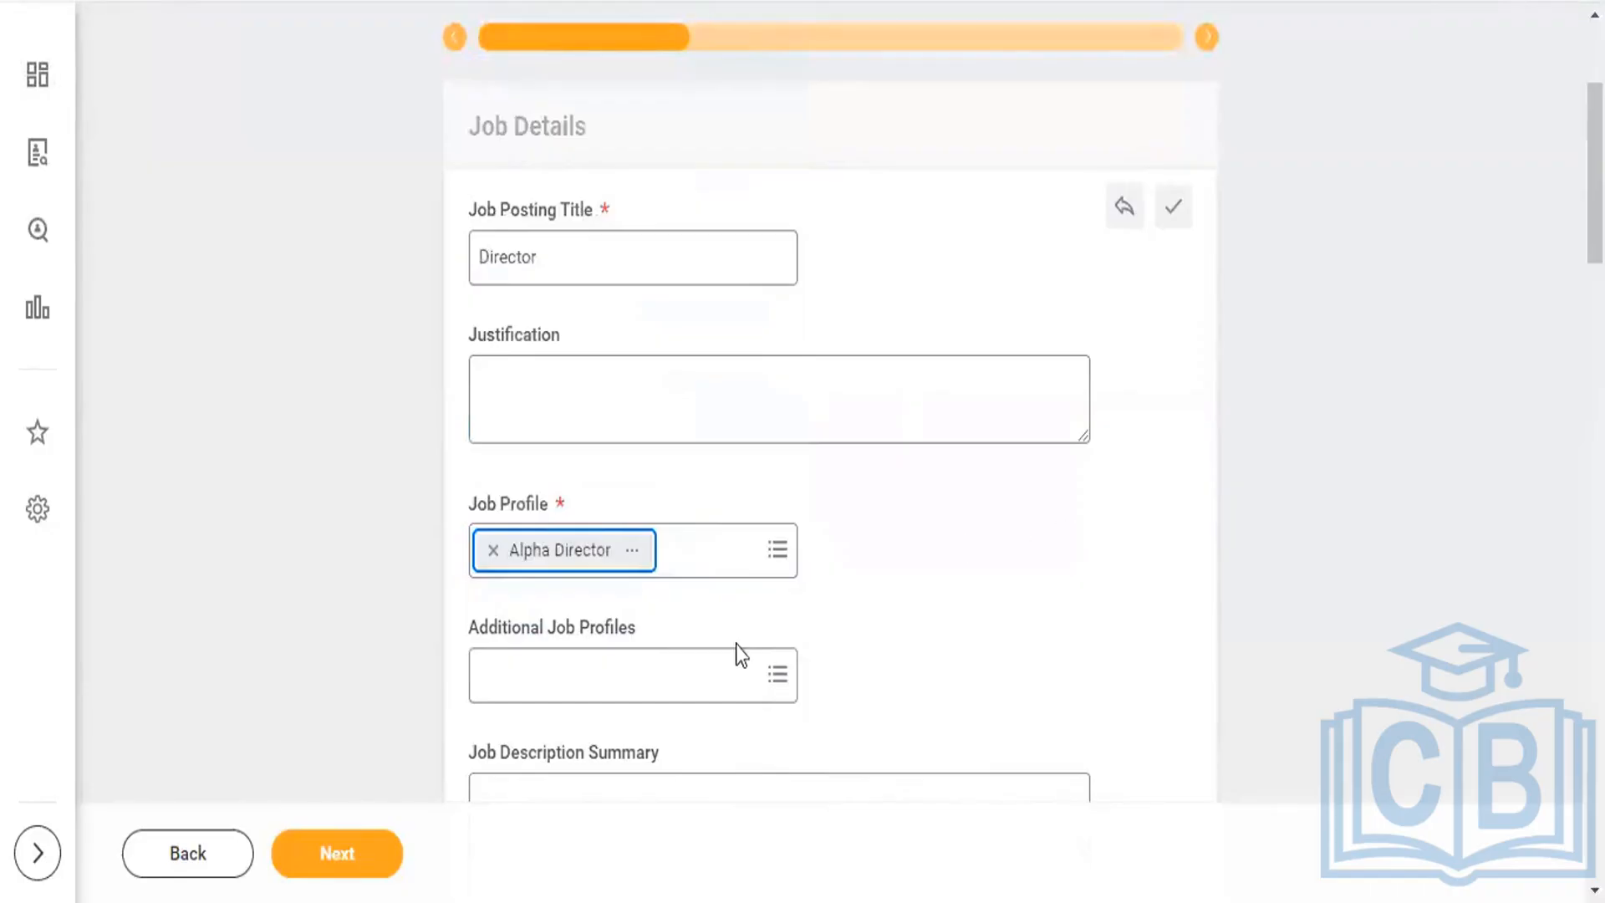
- Search for "alpha manager" and add Alpha Manager to the Additional Job Profiles
{"action": "left_click", "coordinate": [693, 667]}
{"action": "type", "text": "alpha"}
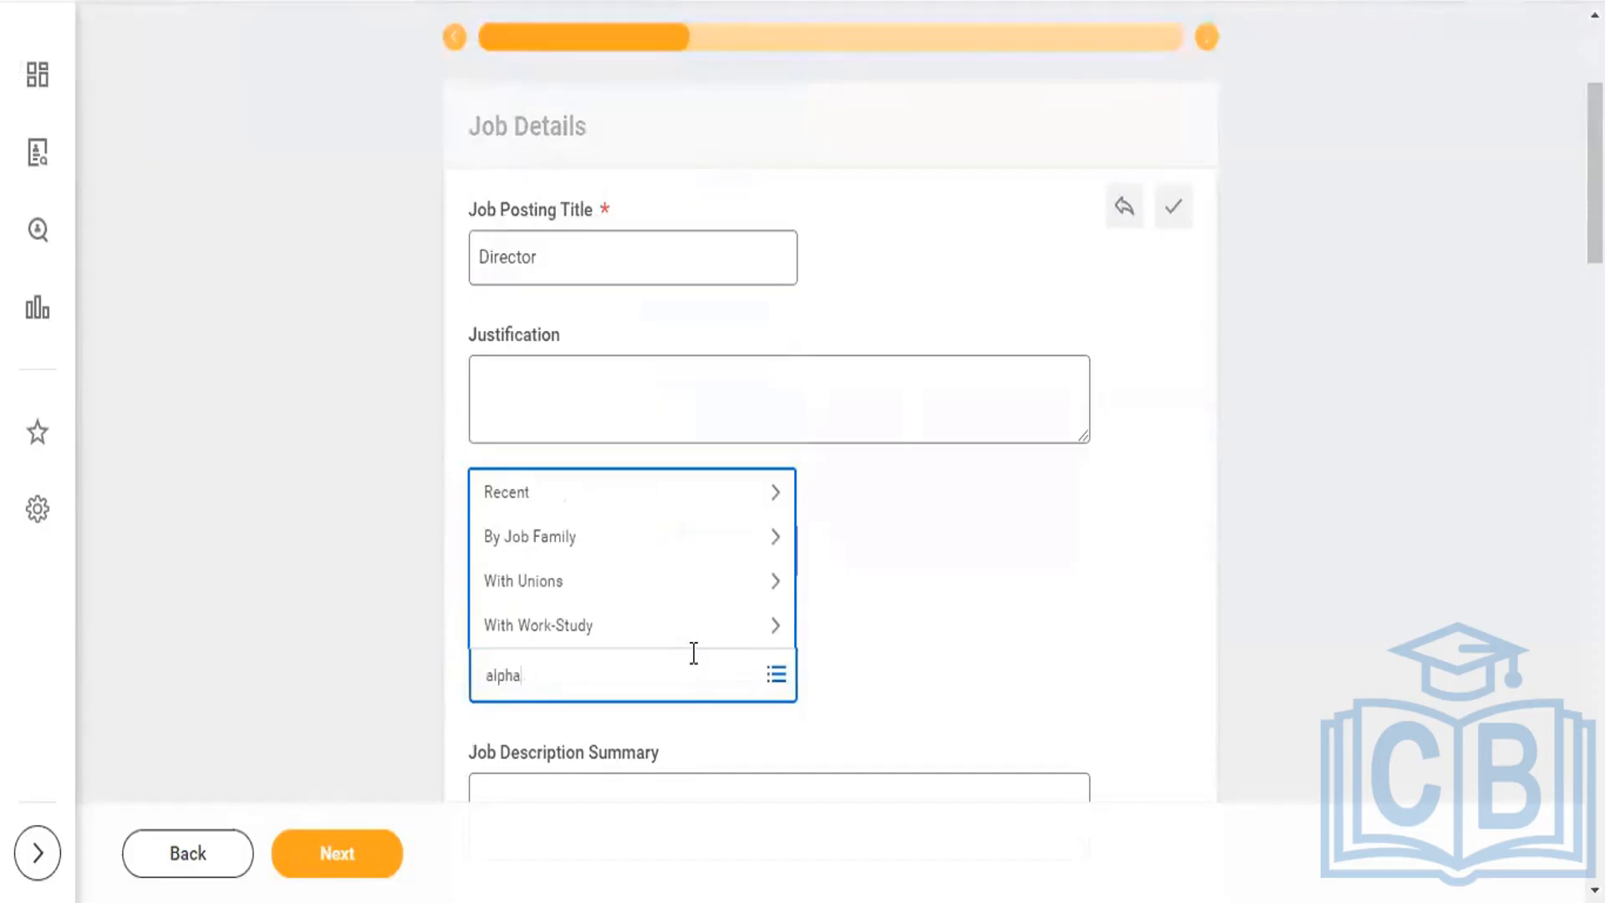
{"action": "type", "text": "manager"}
{"action": "key", "text": "Return"}
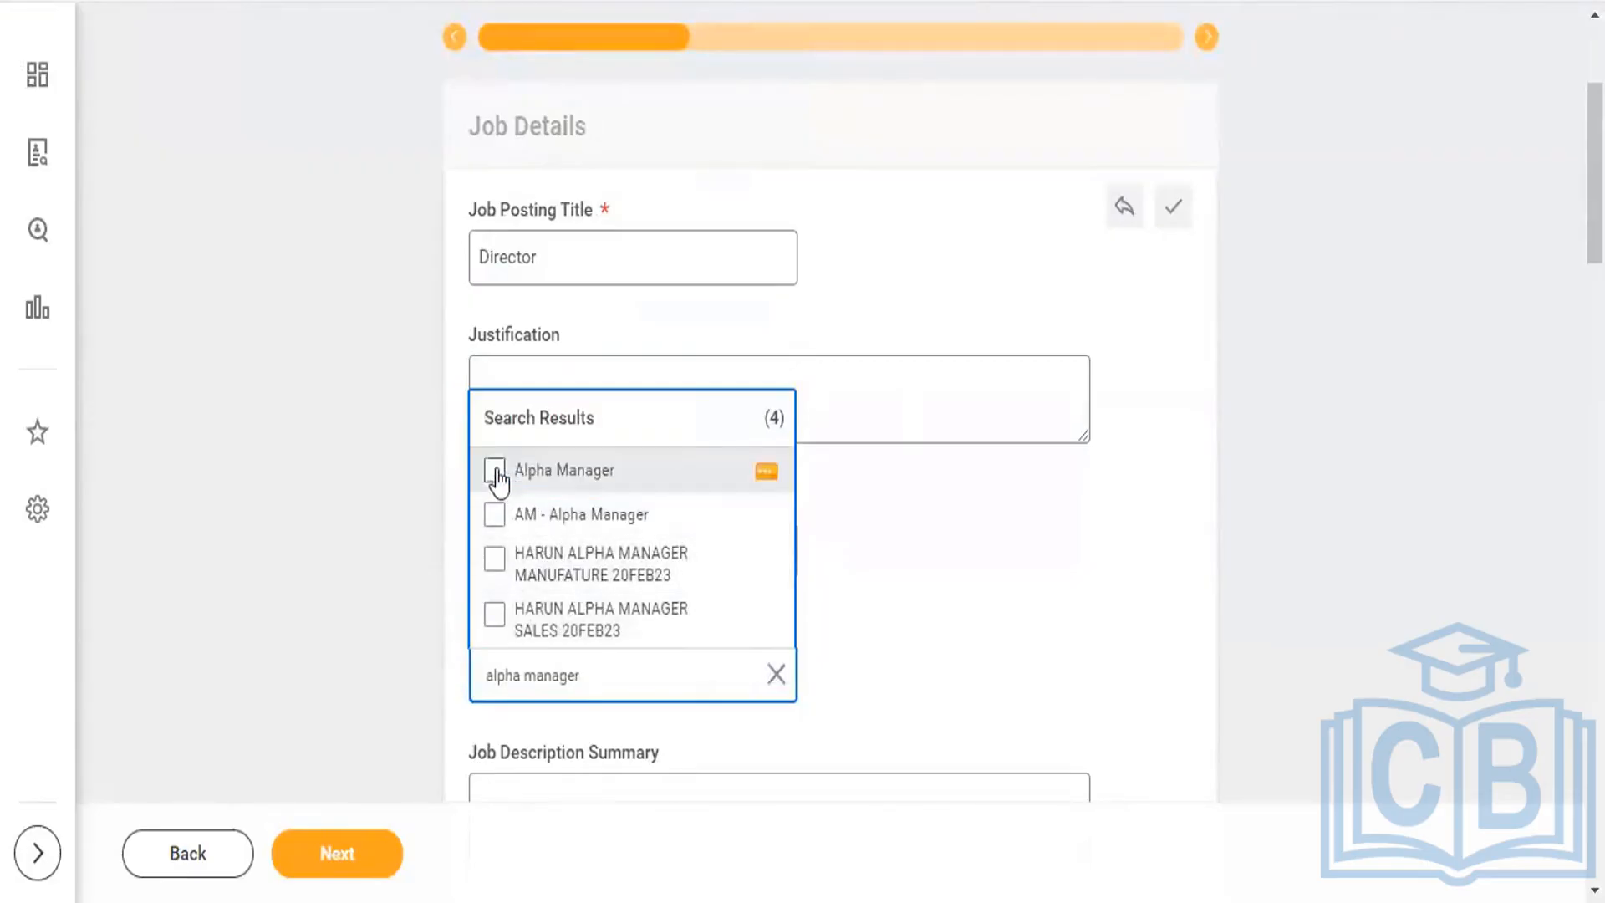
{"action": "left_click", "coordinate": [495, 472]}
{"action": "left_click", "coordinate": [1088, 595]}
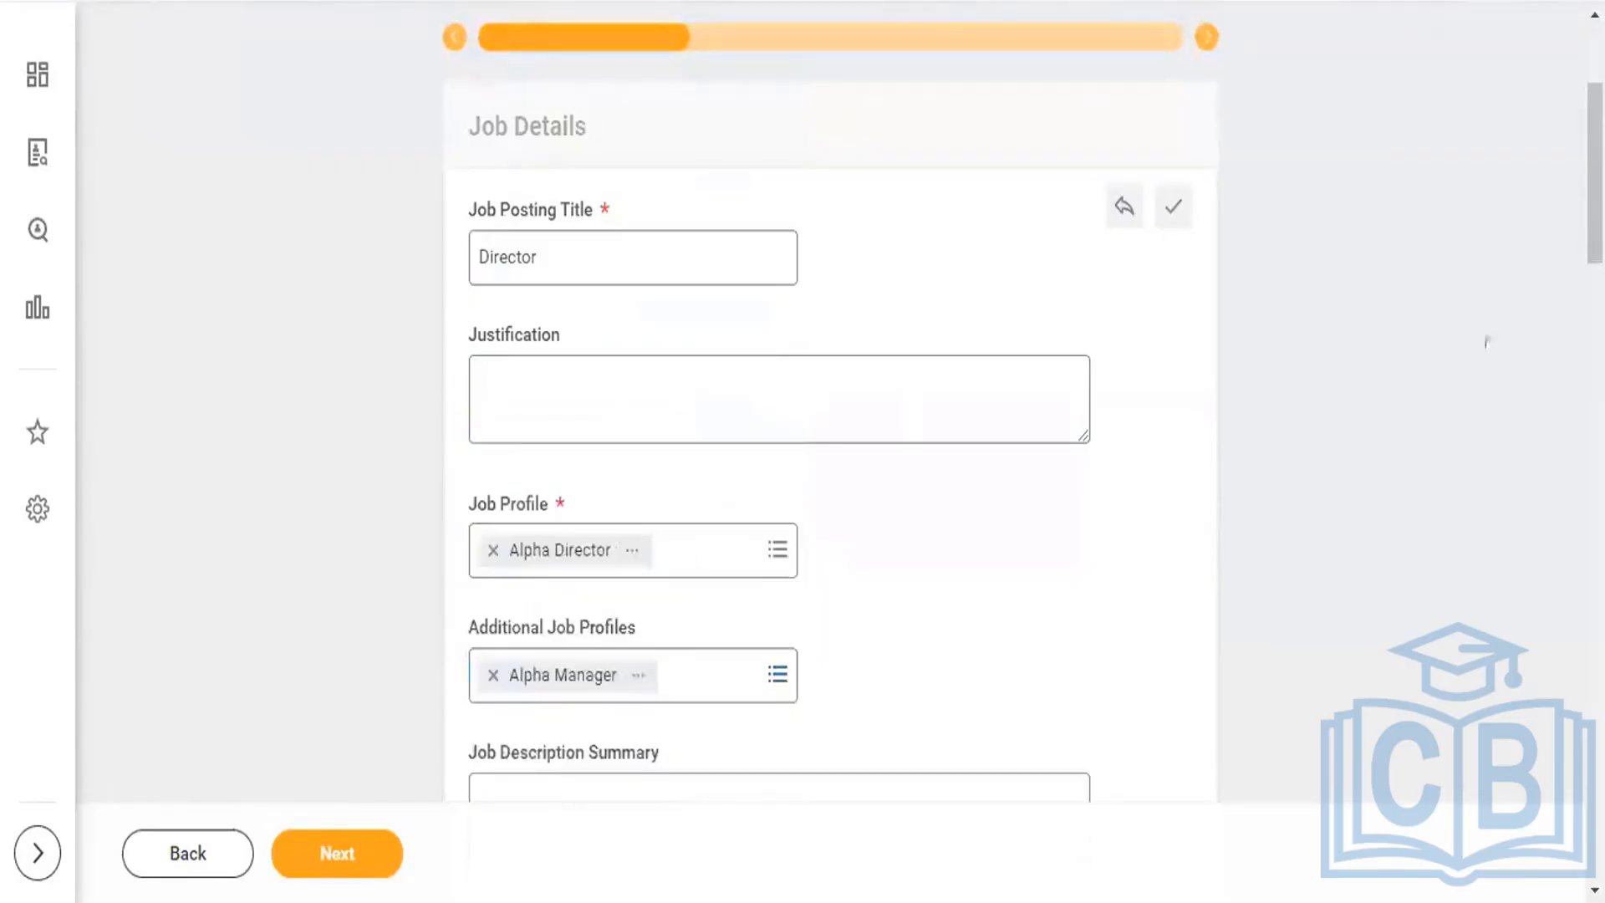
- Set the Worker Sub-Type to Regular from the Worker Types and the Time Type to Full time
{"action": "left_click_drag", "start_coordinate": [1595, 168], "coordinate": [1595, 401]}
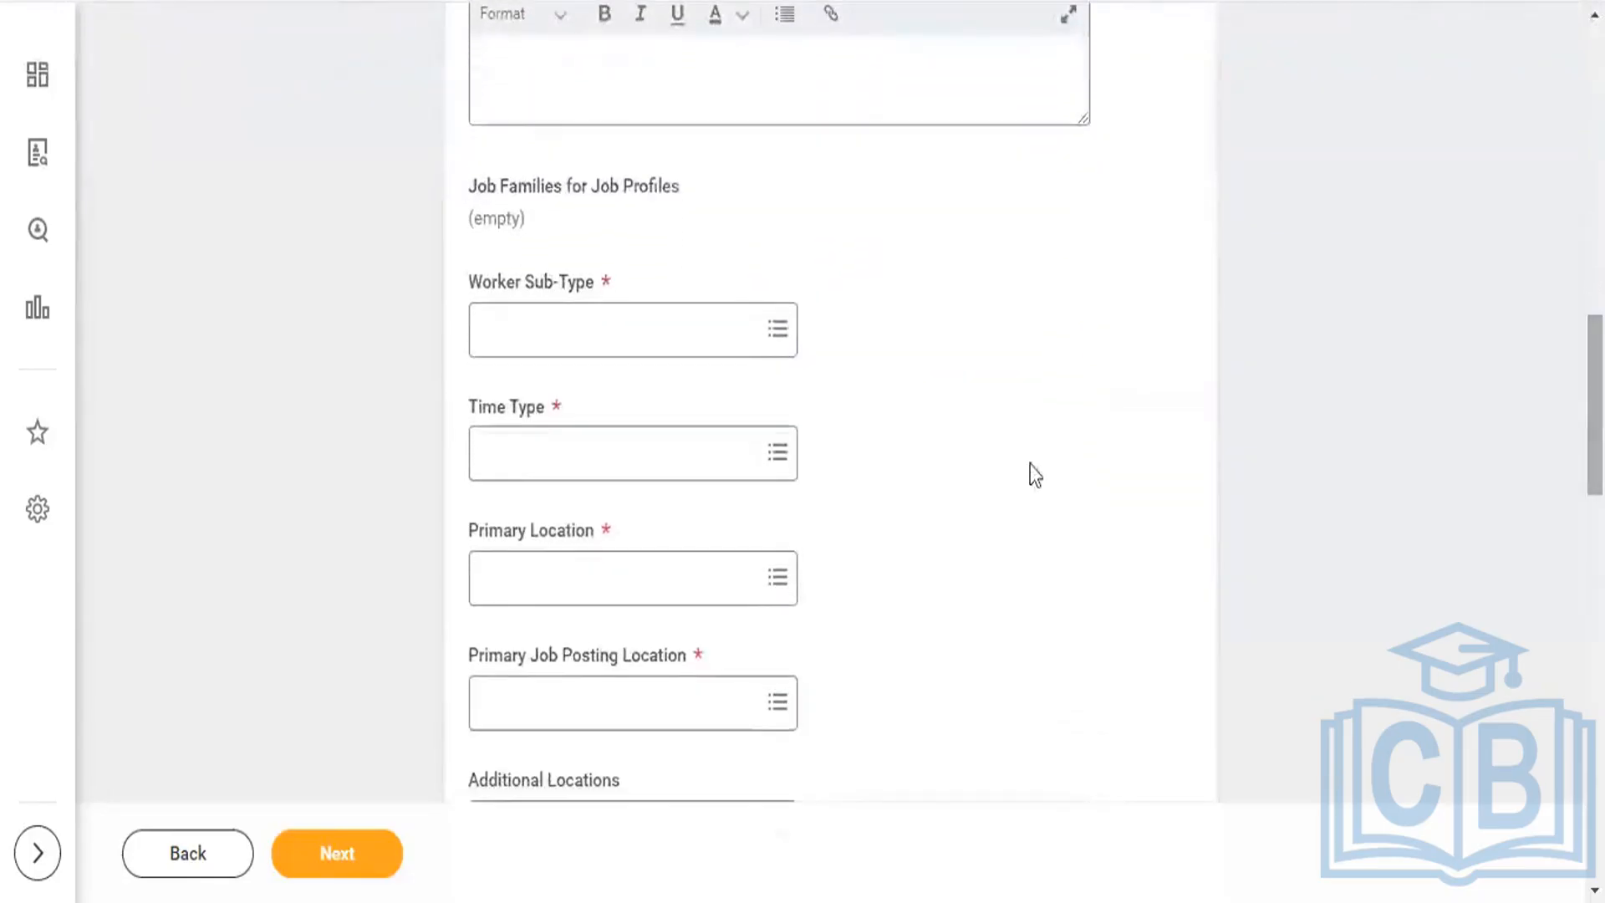
{"action": "left_click", "coordinate": [773, 343]}
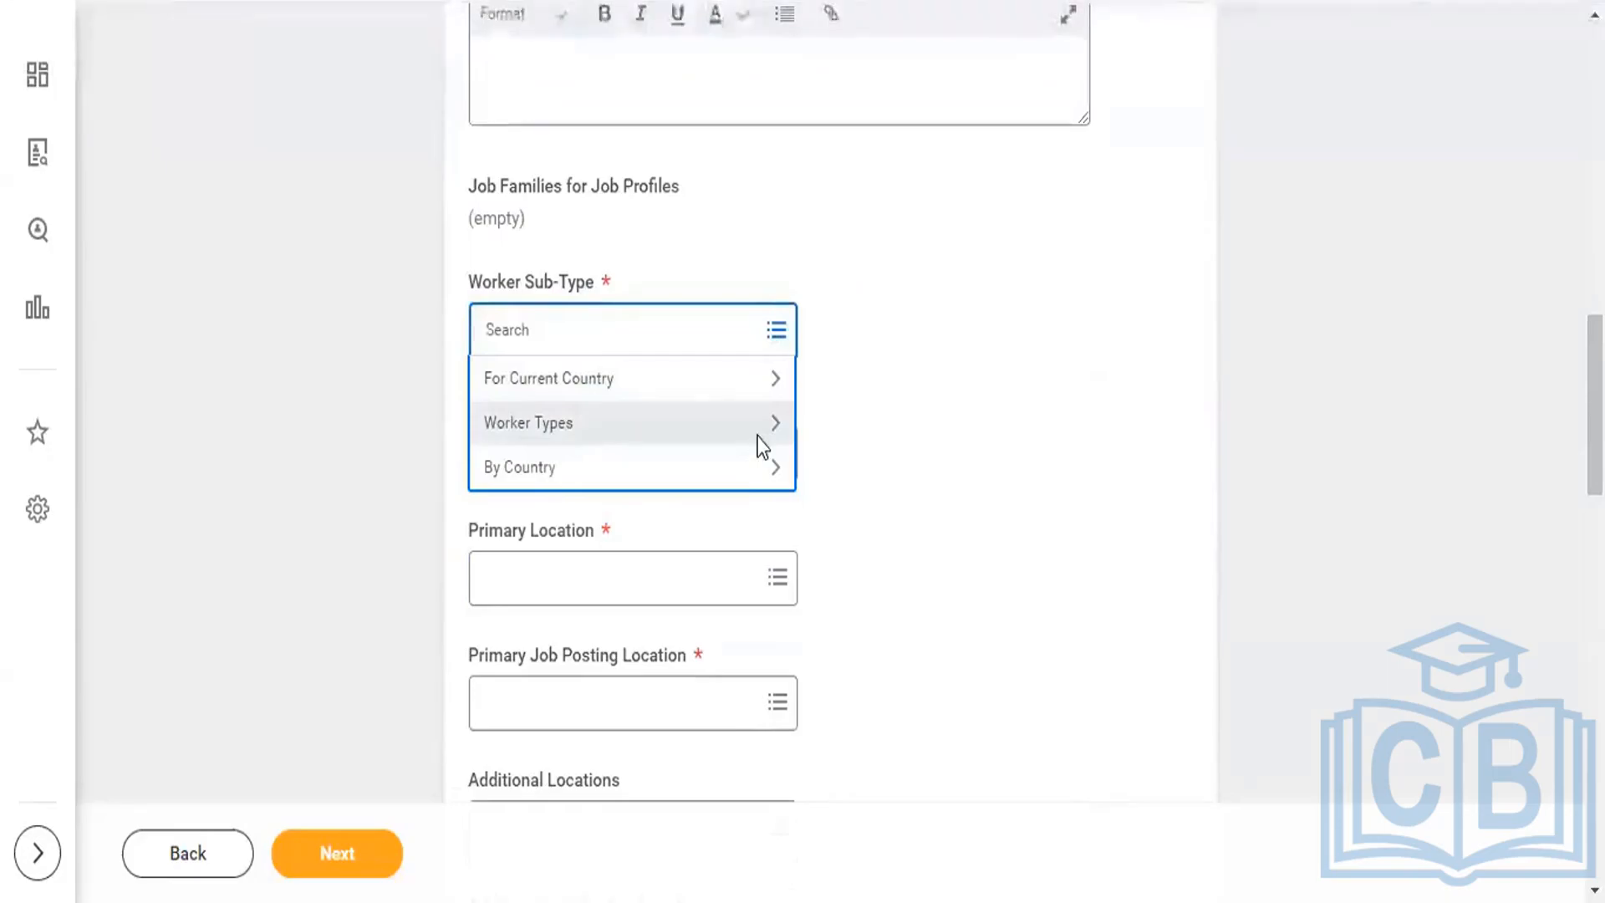
{"action": "left_click", "coordinate": [760, 435]}
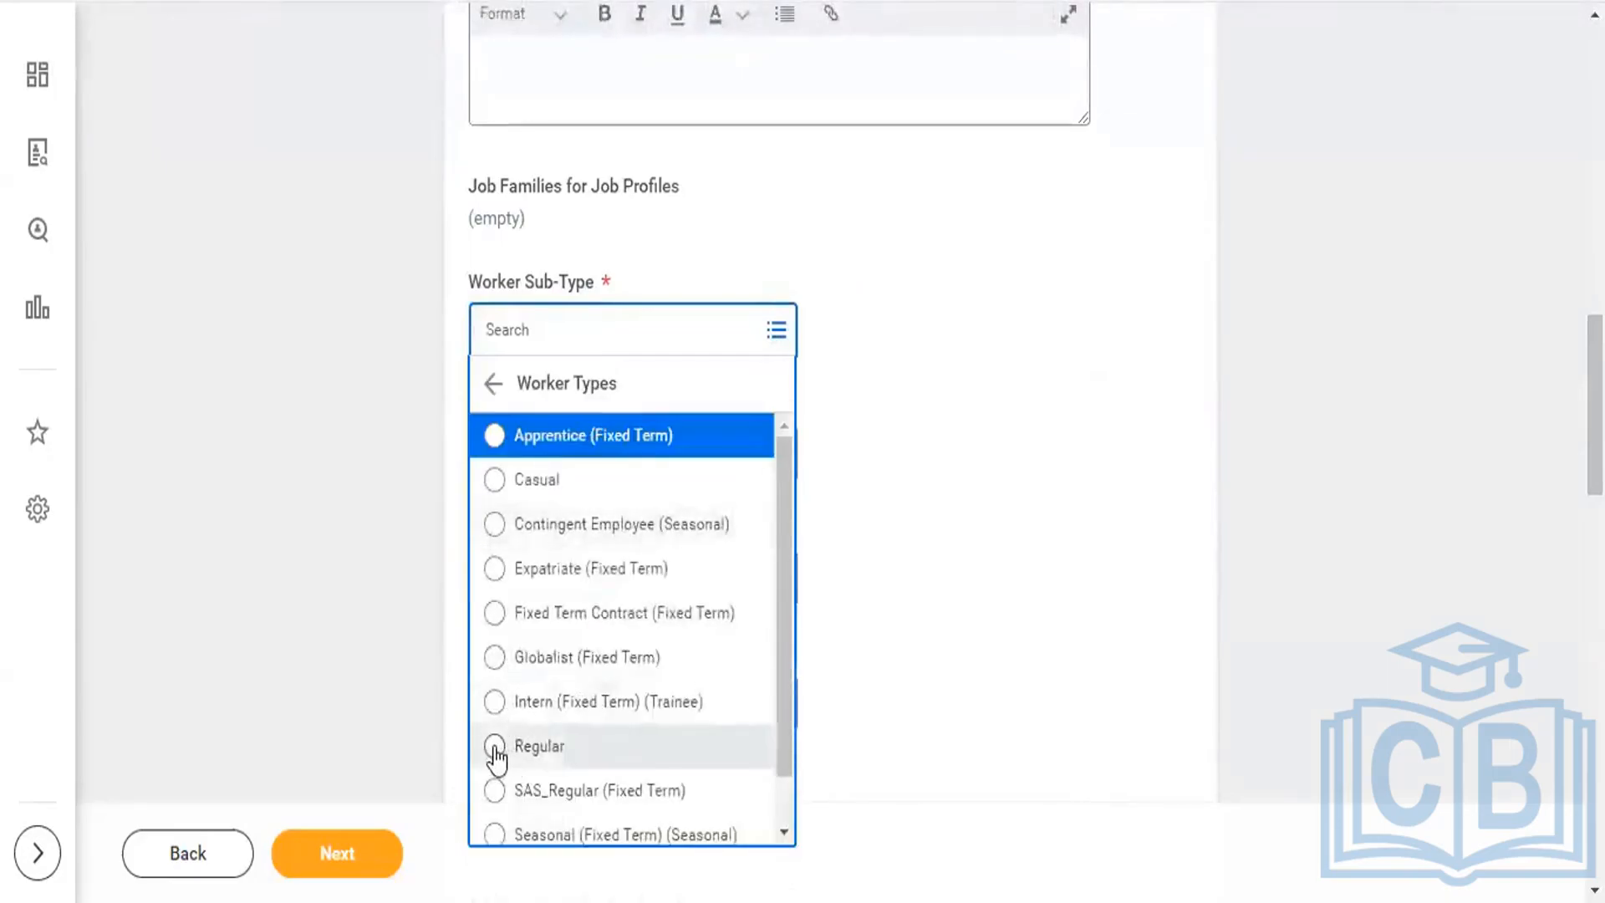
{"action": "left_click", "coordinate": [495, 753]}
{"action": "left_click", "coordinate": [782, 453]}
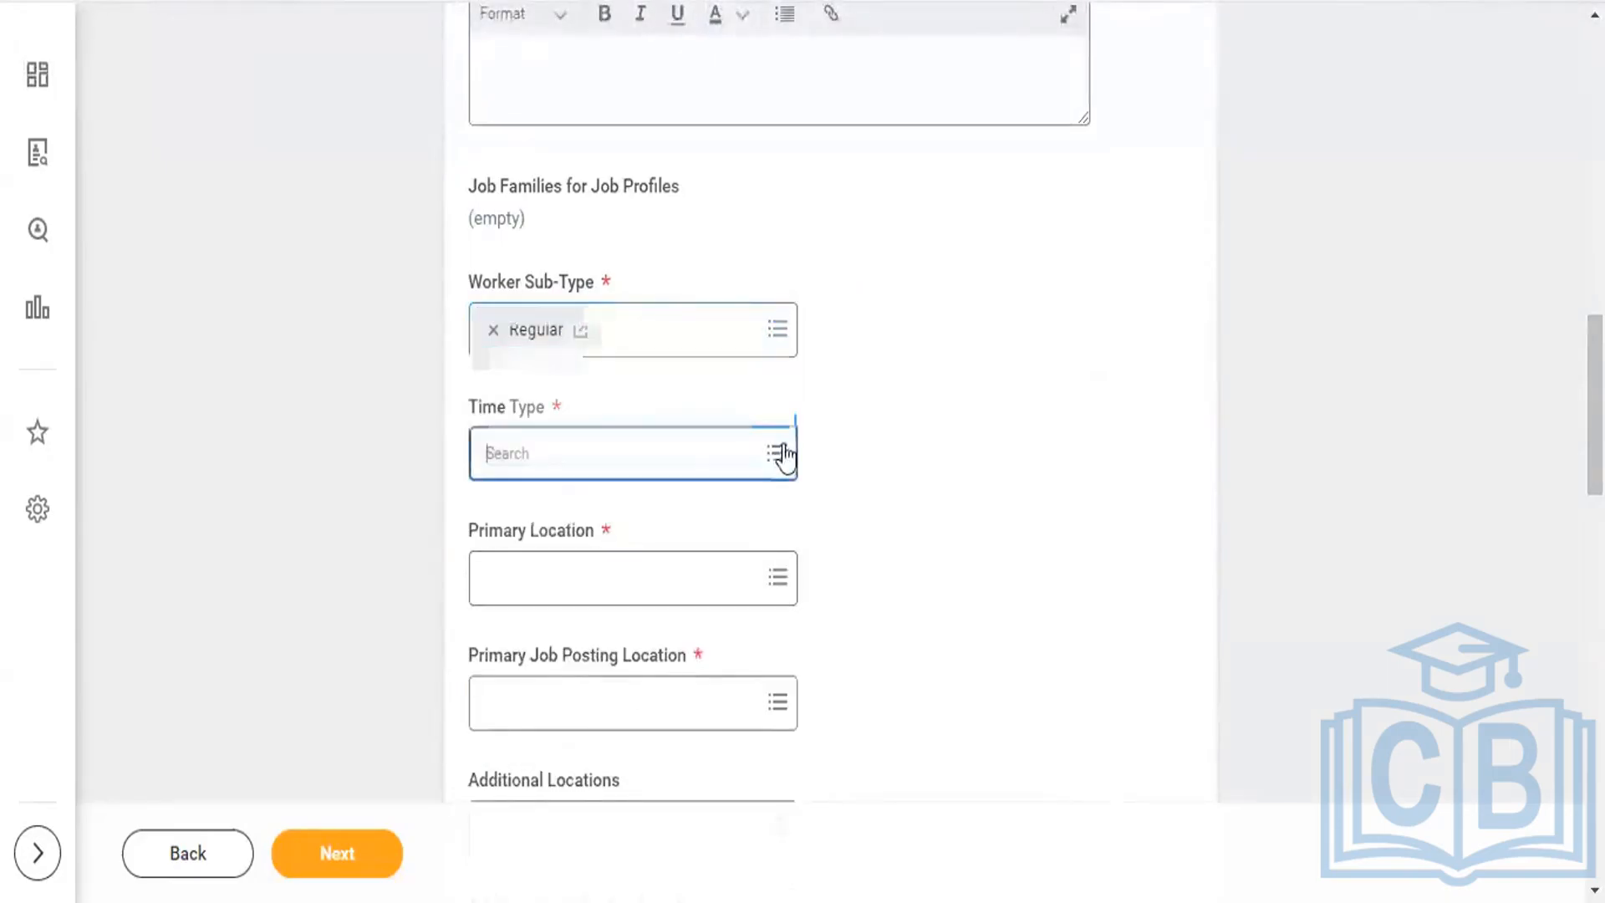
{"action": "left_click", "coordinate": [494, 359]}
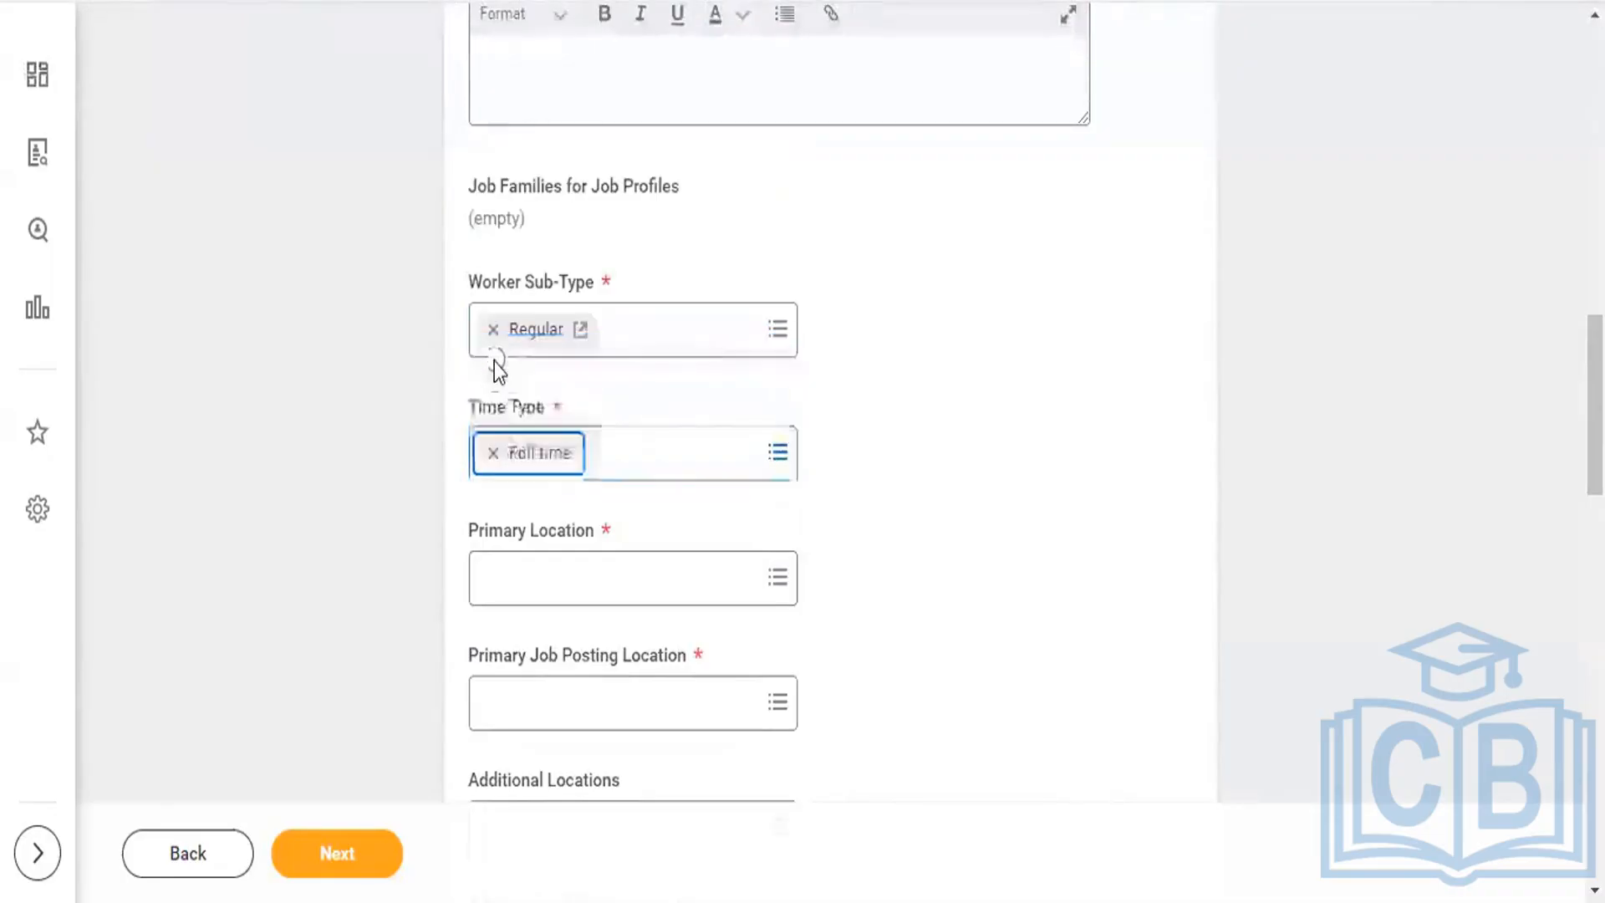
- Search the Primary Location for "New york" and select the first New York entry
{"action": "left_click", "coordinate": [726, 578]}
{"action": "type", "text": "N"}
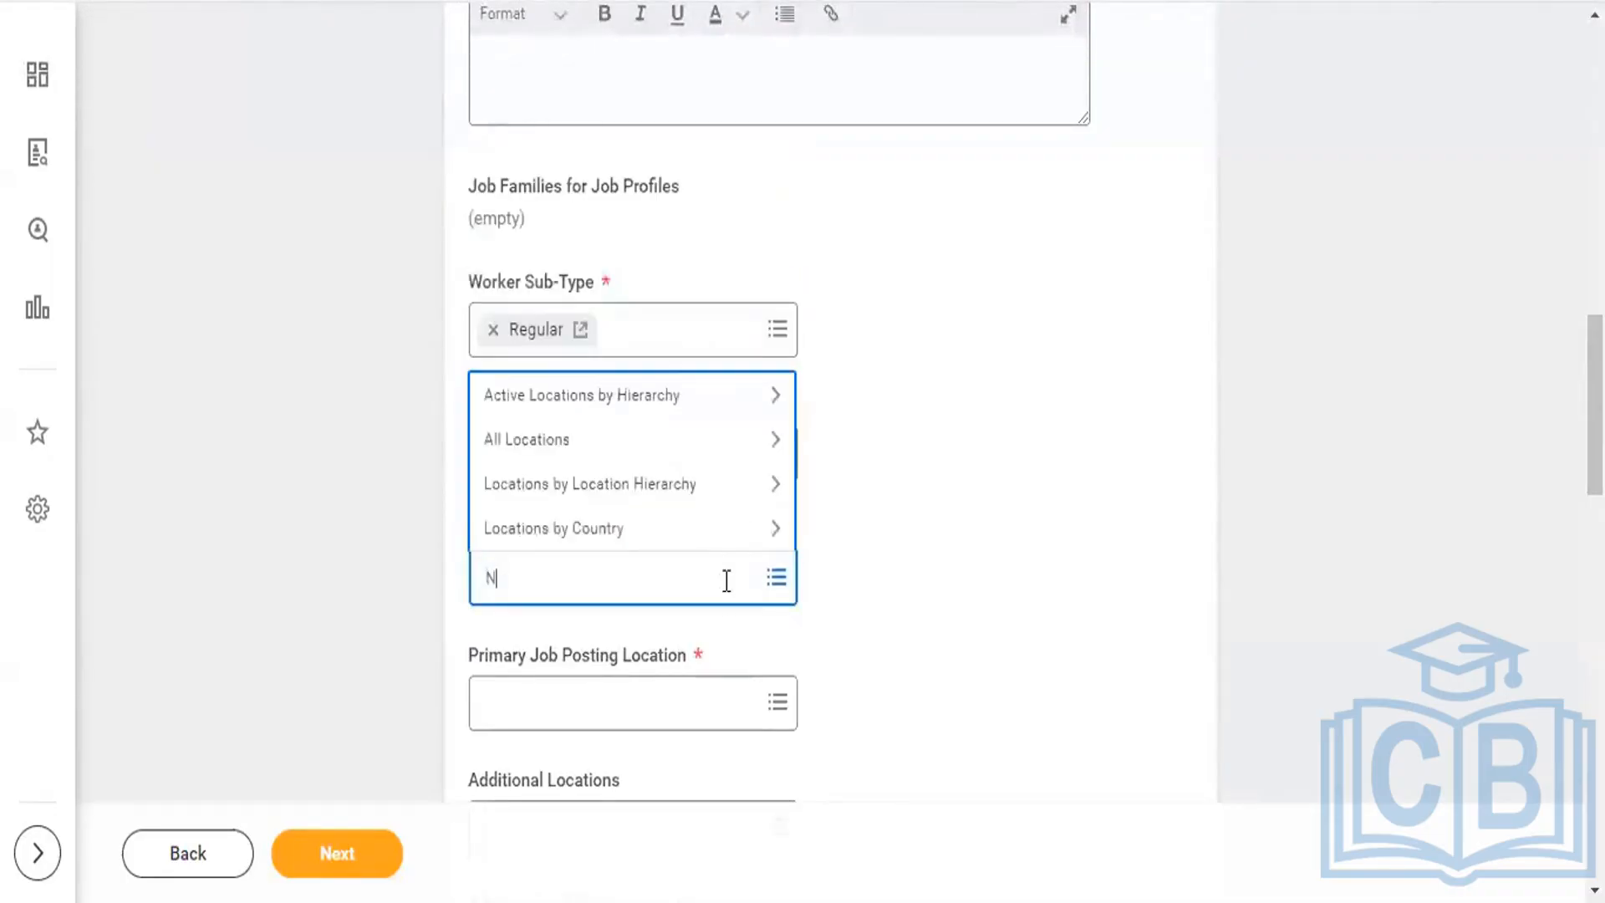
{"action": "type", "text": "ew york"}
{"action": "key", "text": "Return"}
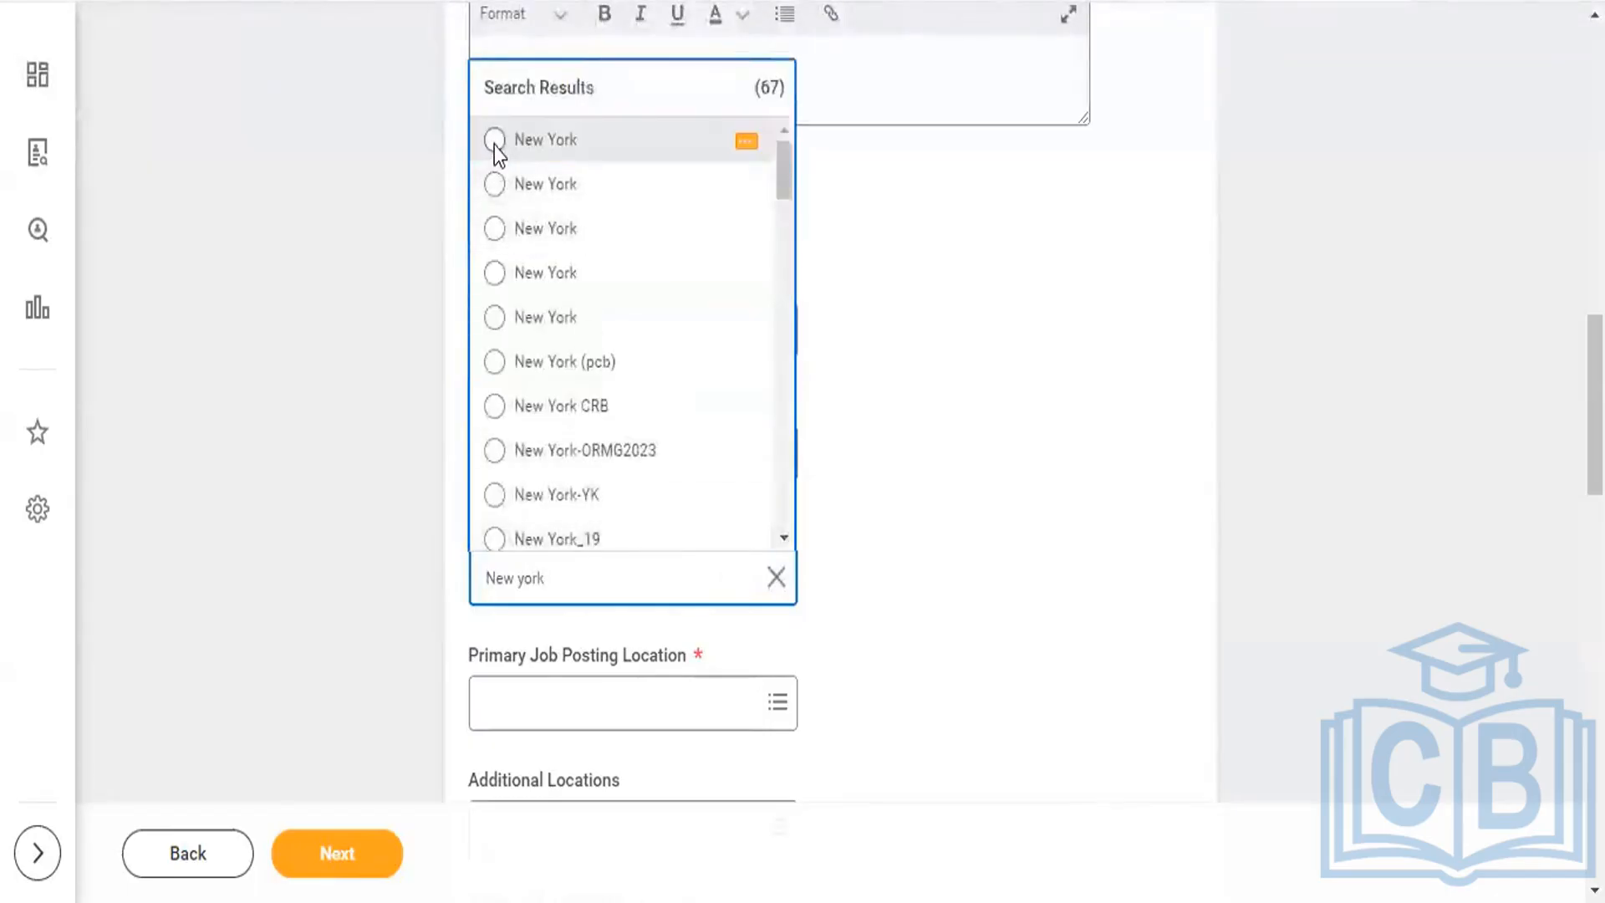
{"action": "left_click", "coordinate": [494, 141]}
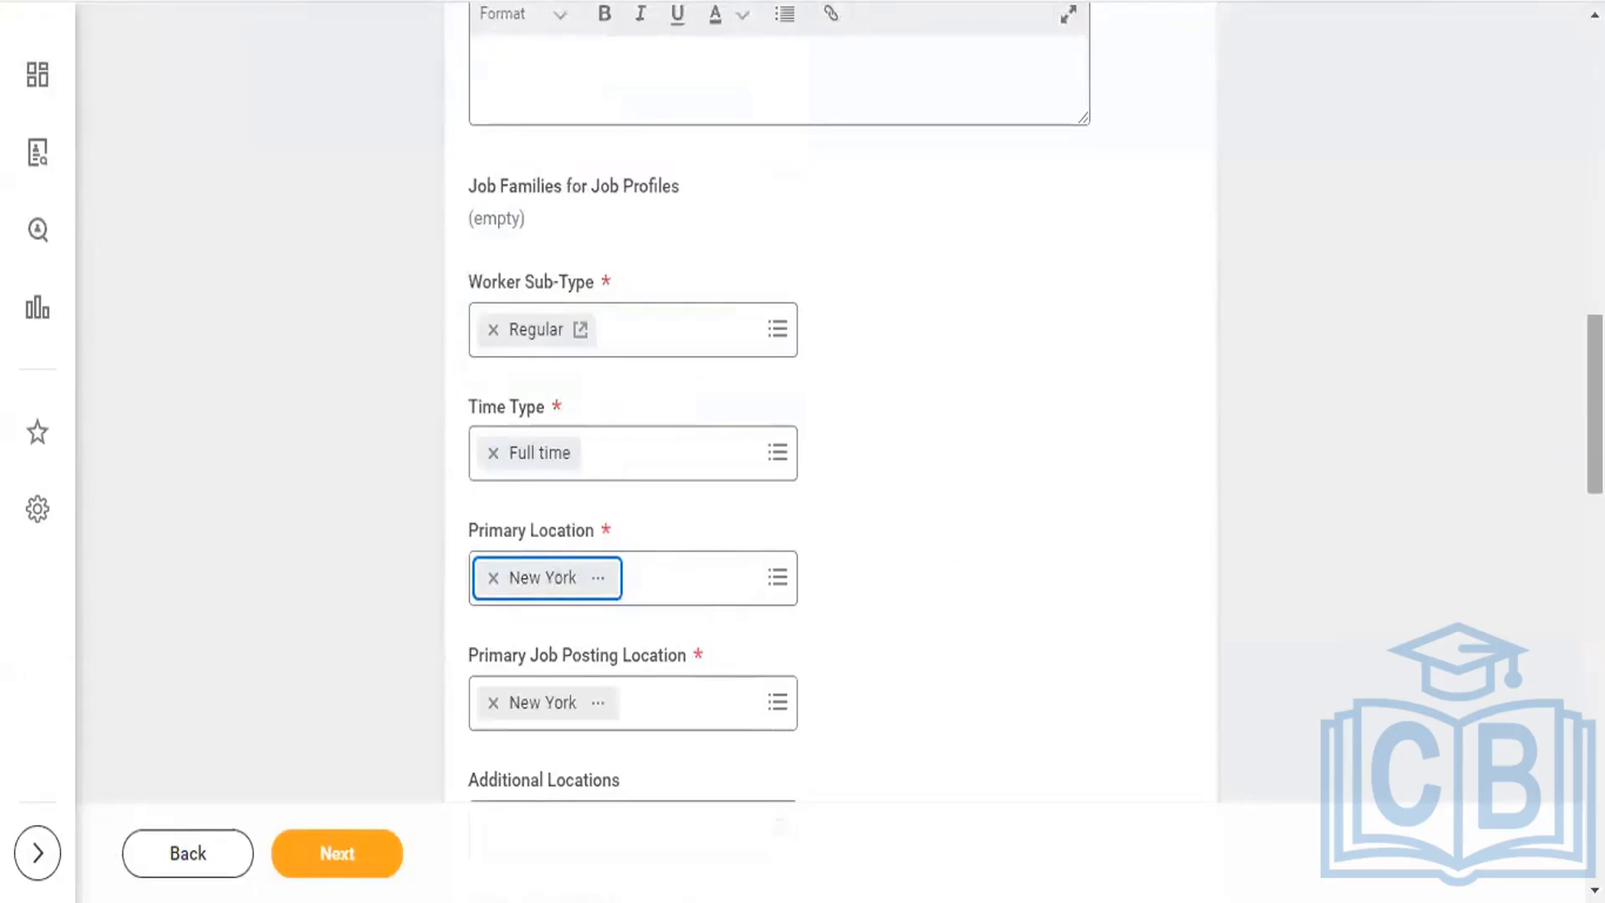
- Continue through the Skills and Qualifications pages to Organizations and open the Company for editing
{"action": "left_click_drag", "start_coordinate": [1596, 401], "coordinate": [1595, 558]}
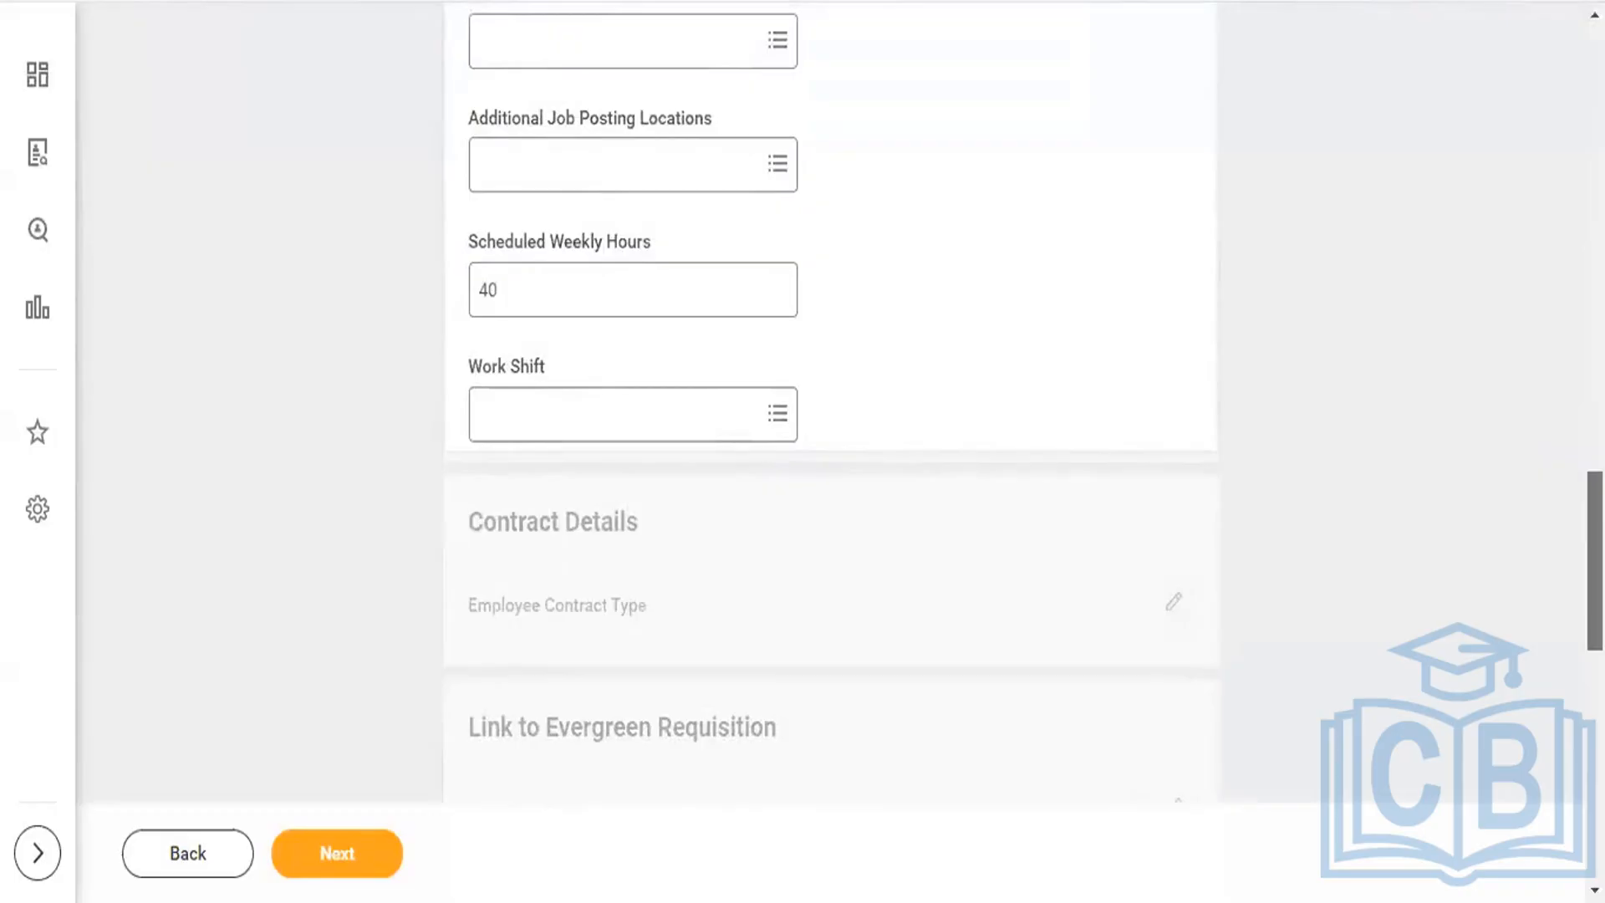
{"action": "left_click_drag", "start_coordinate": [1595, 560], "coordinate": [1595, 783]}
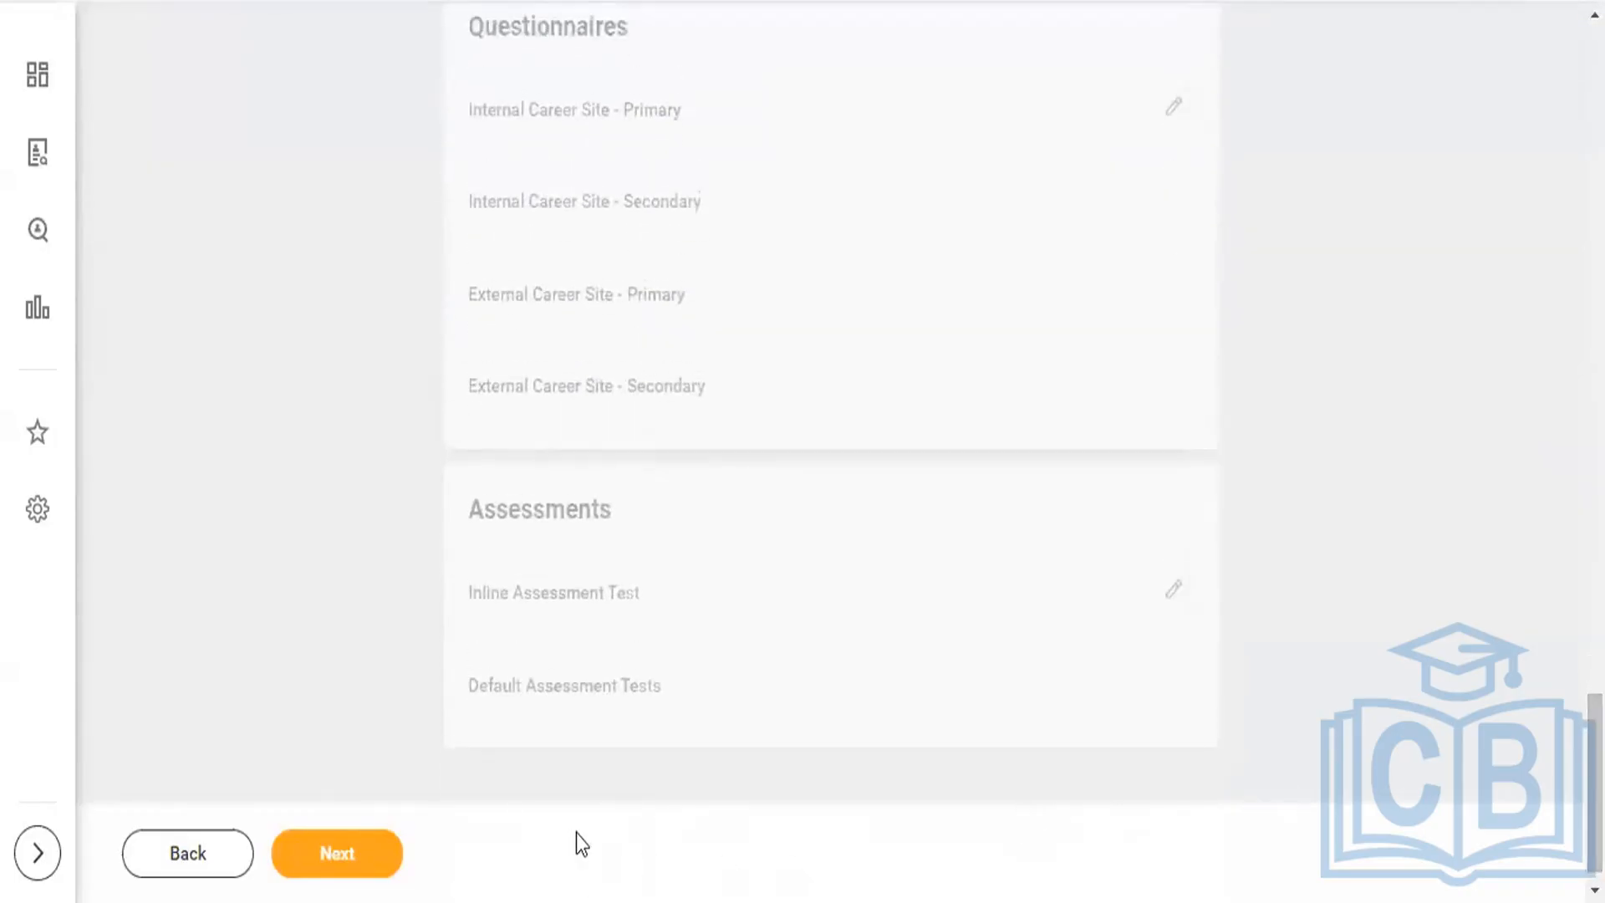
{"action": "left_click", "coordinate": [371, 864]}
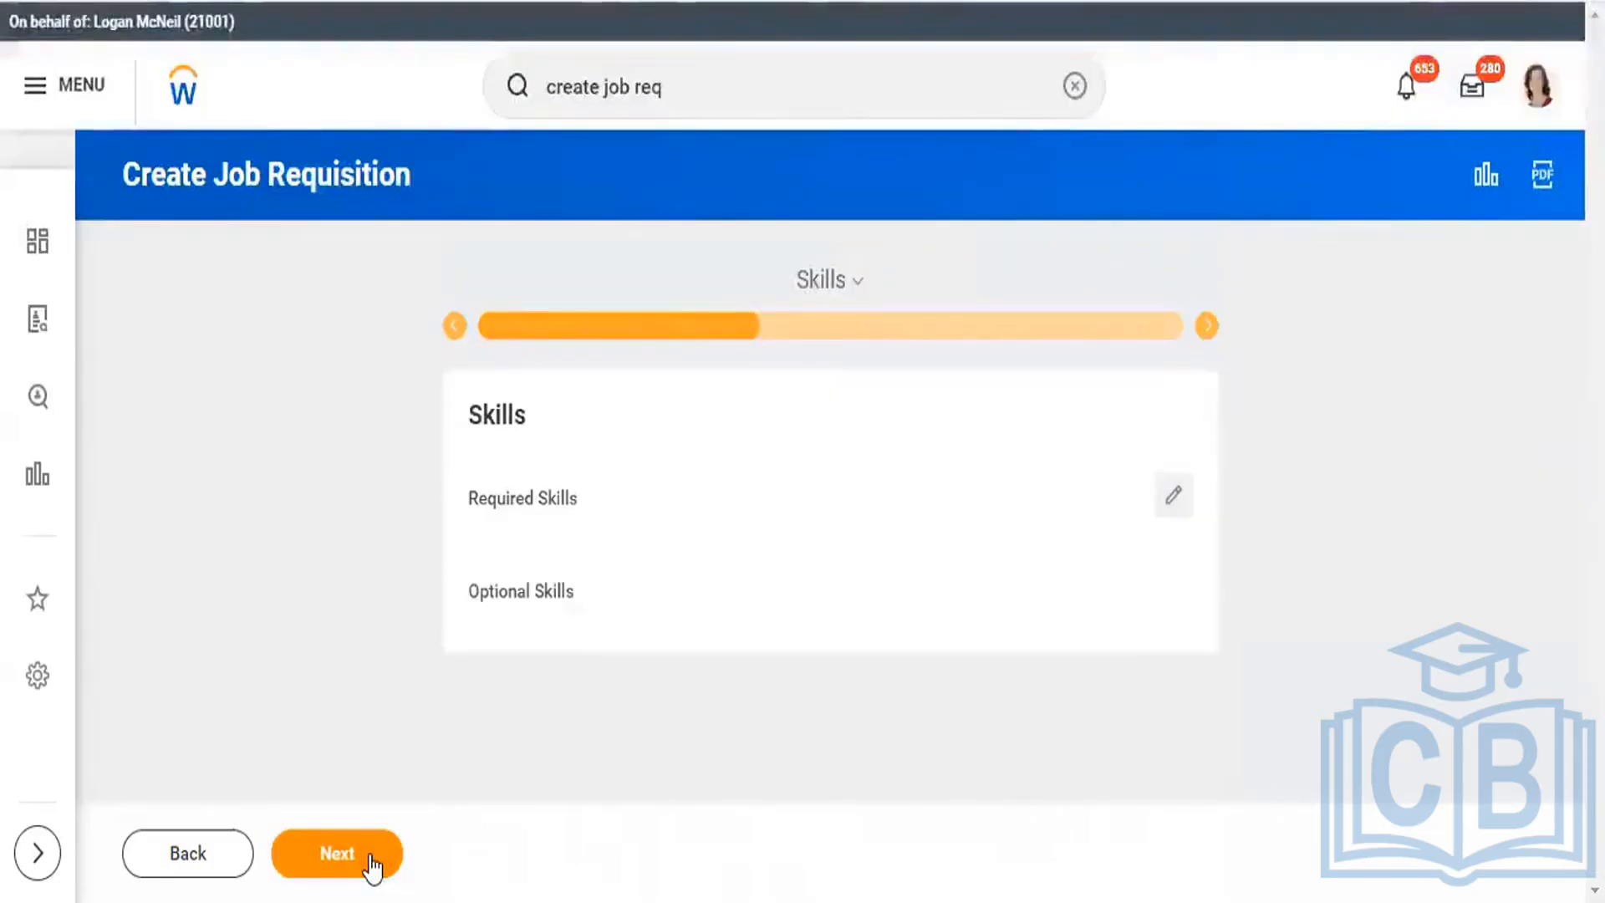
{"action": "left_click", "coordinate": [370, 864]}
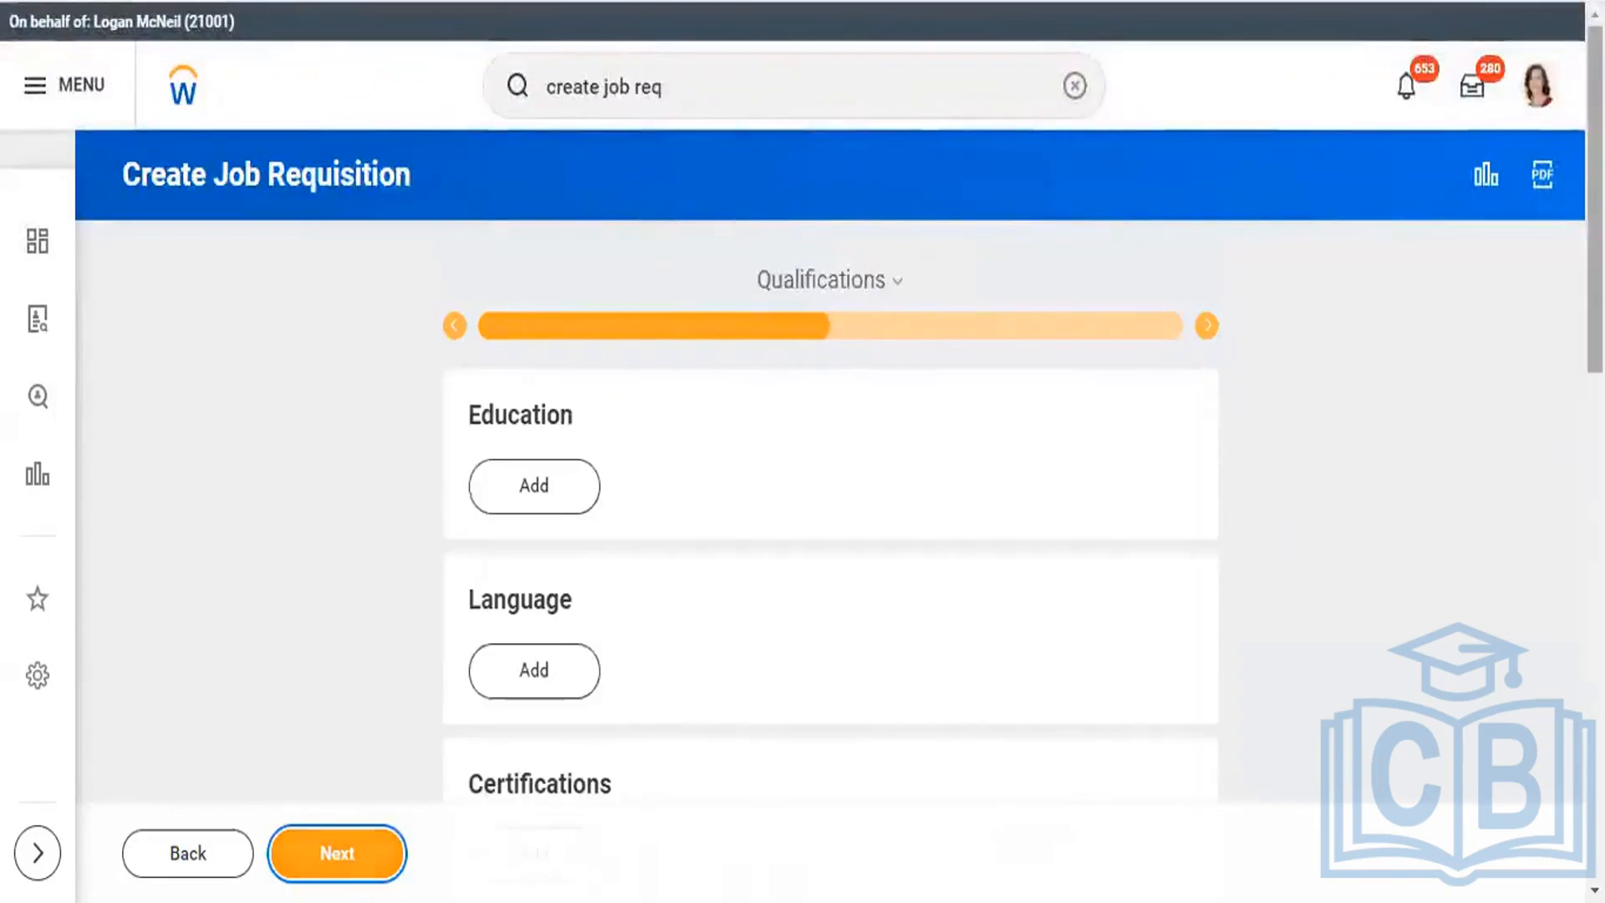
{"action": "scroll", "coordinate": [831, 501], "scroll_direction": "down", "scroll_amount": 7}
{"action": "scroll", "coordinate": [830, 502], "scroll_direction": "down", "scroll_amount": 8}
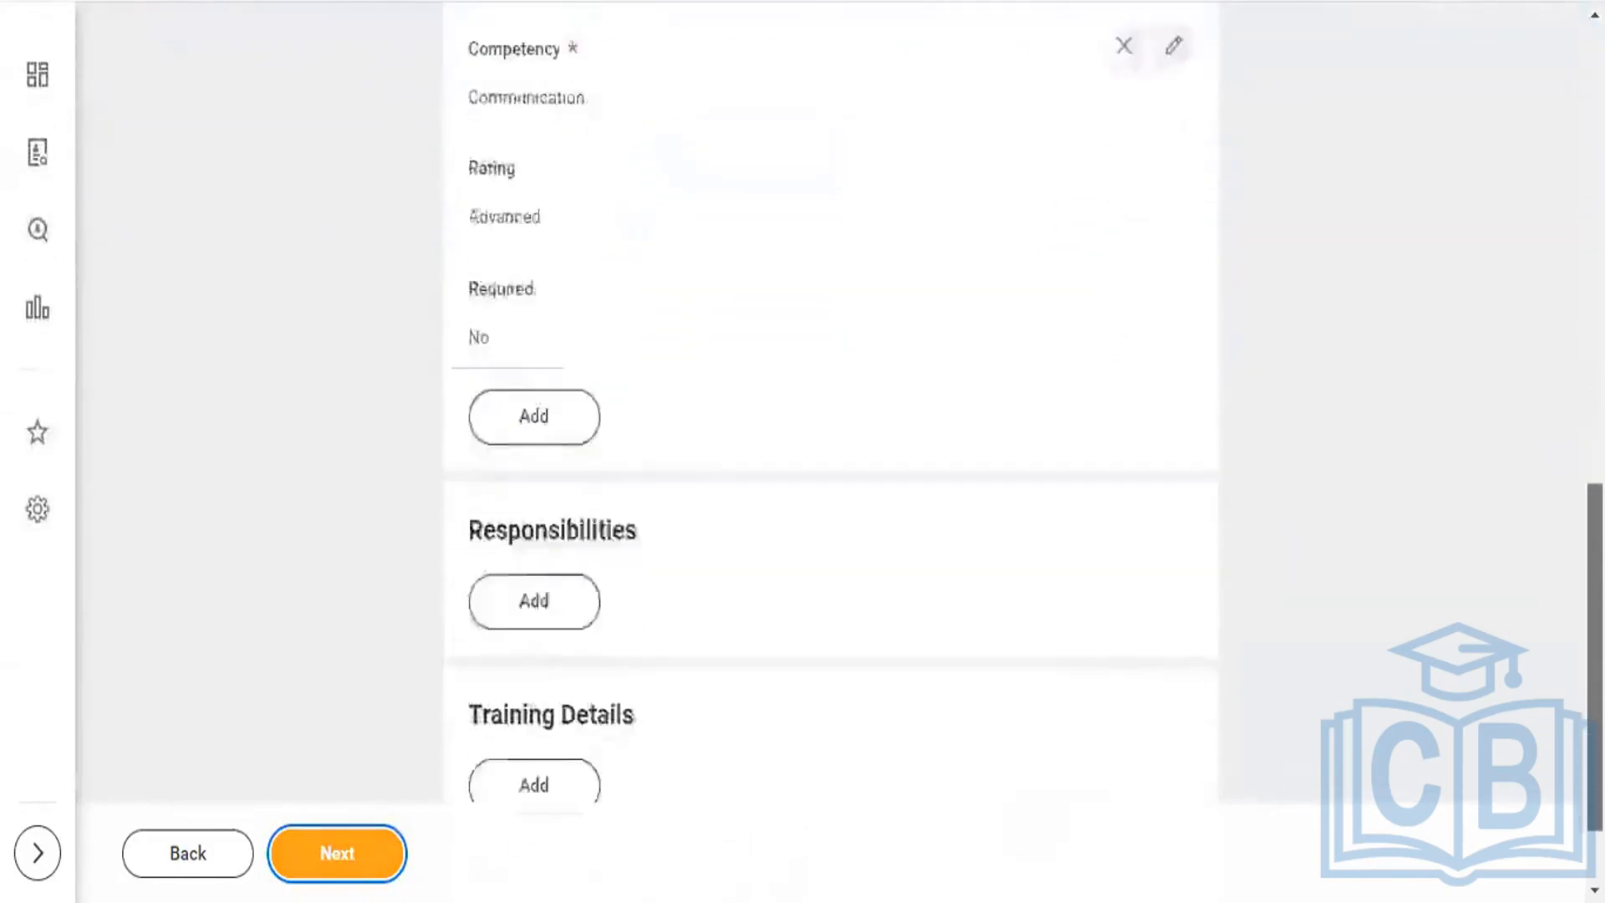
{"action": "scroll", "coordinate": [691, 861], "scroll_direction": "up", "scroll_amount": 6}
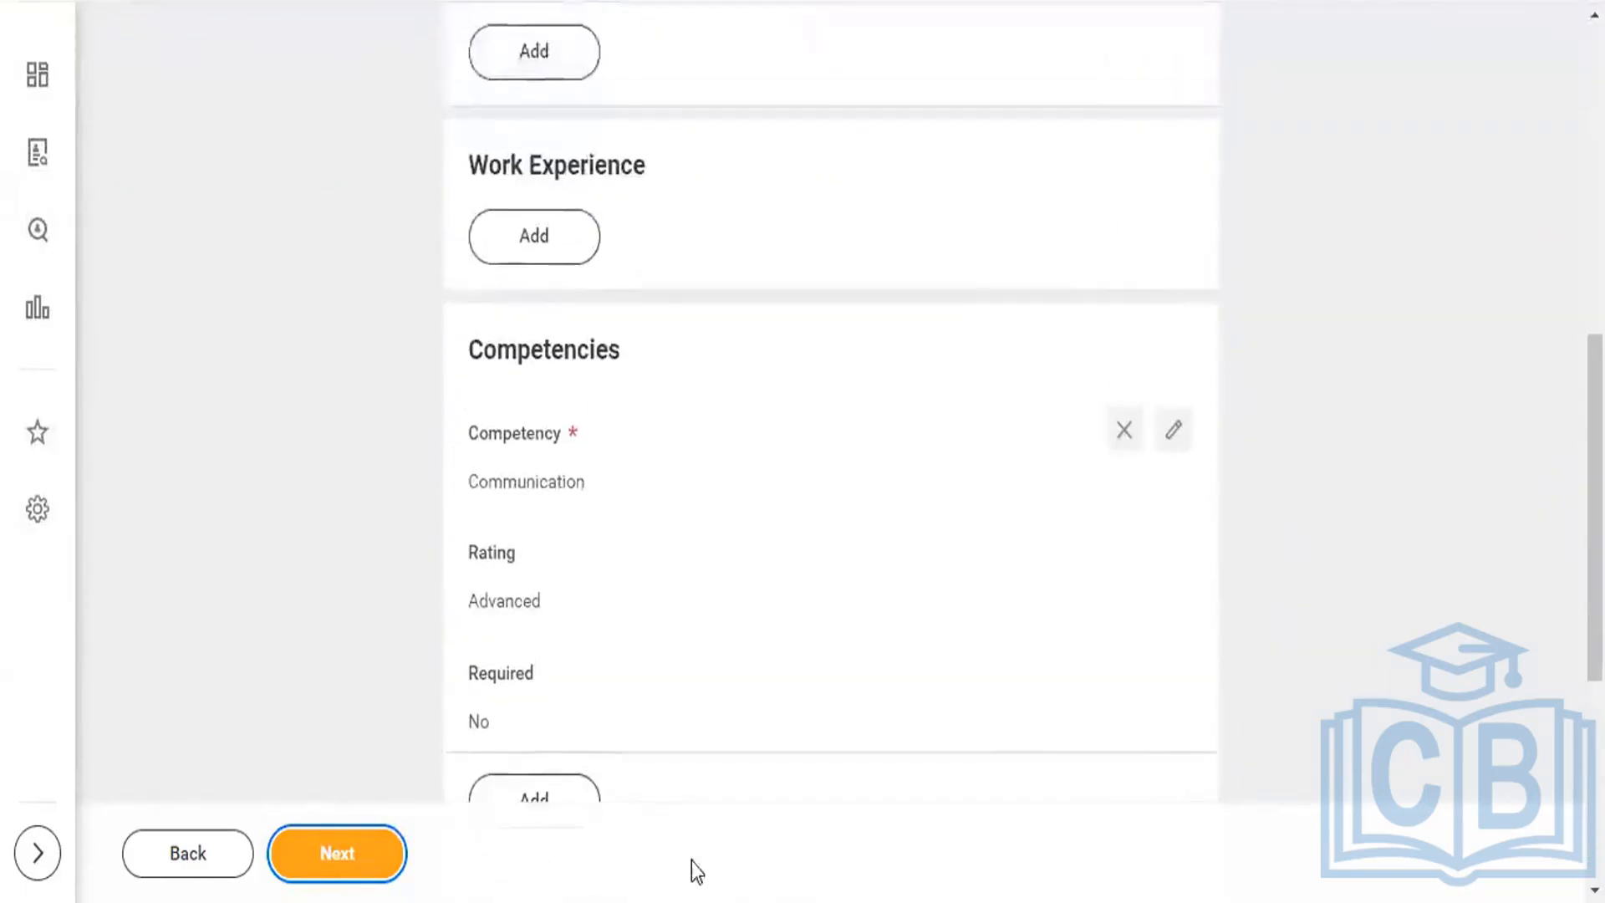
{"action": "left_click", "coordinate": [358, 851]}
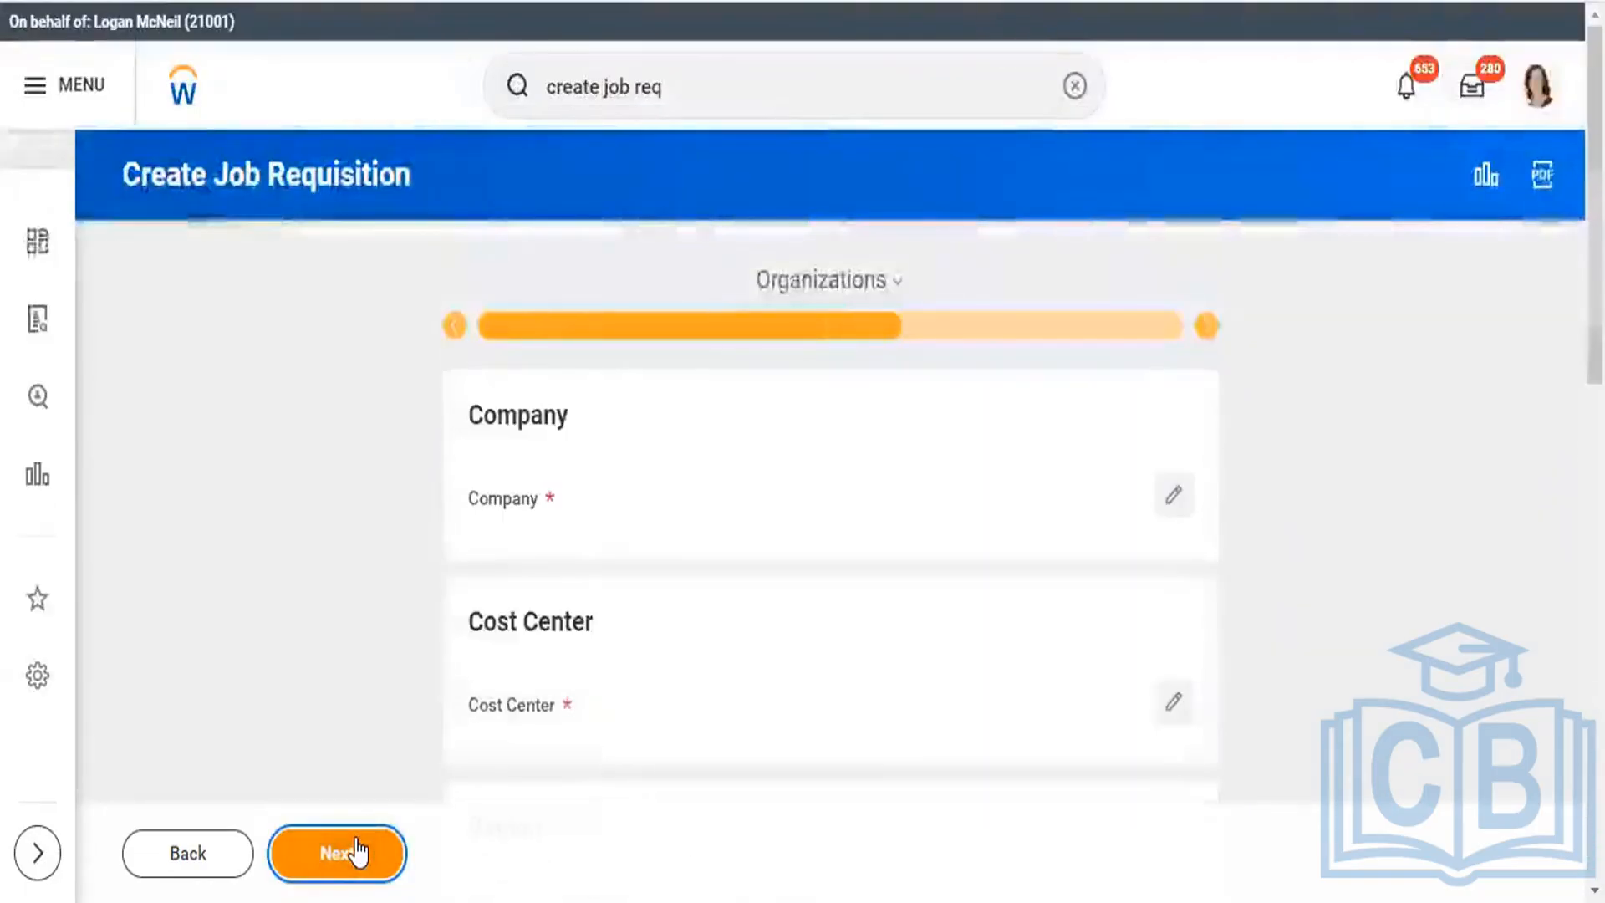
{"action": "left_click", "coordinate": [1161, 500]}
- Try to find the company by searching for "Alpha", then clear the search text
{"action": "type", "text": "Alpha"}
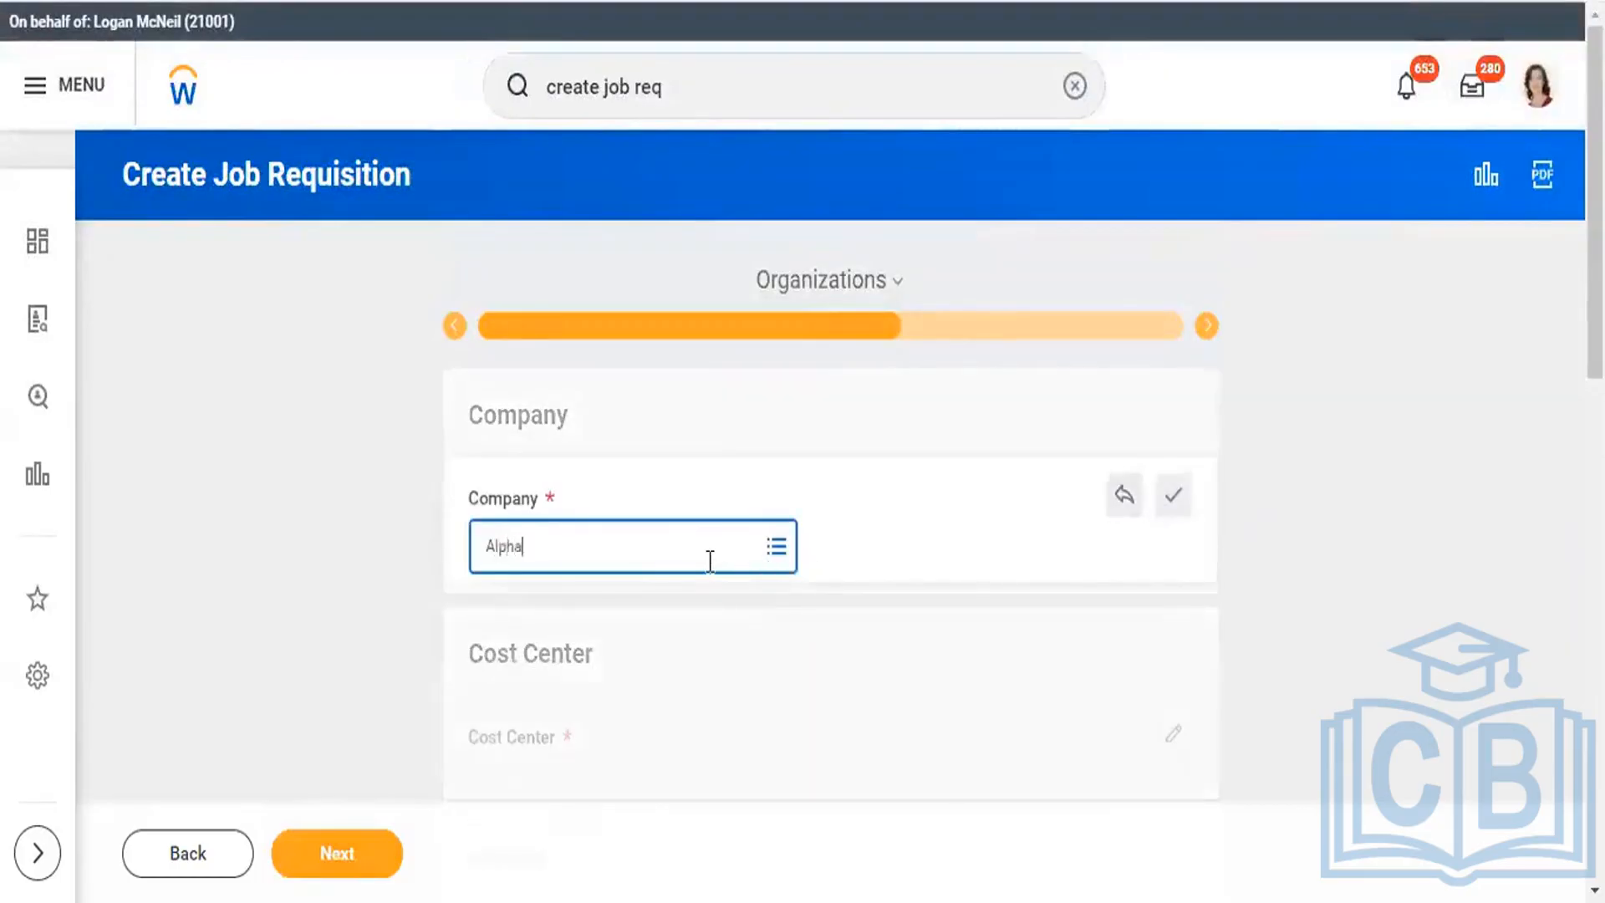
{"action": "key", "text": "Return"}
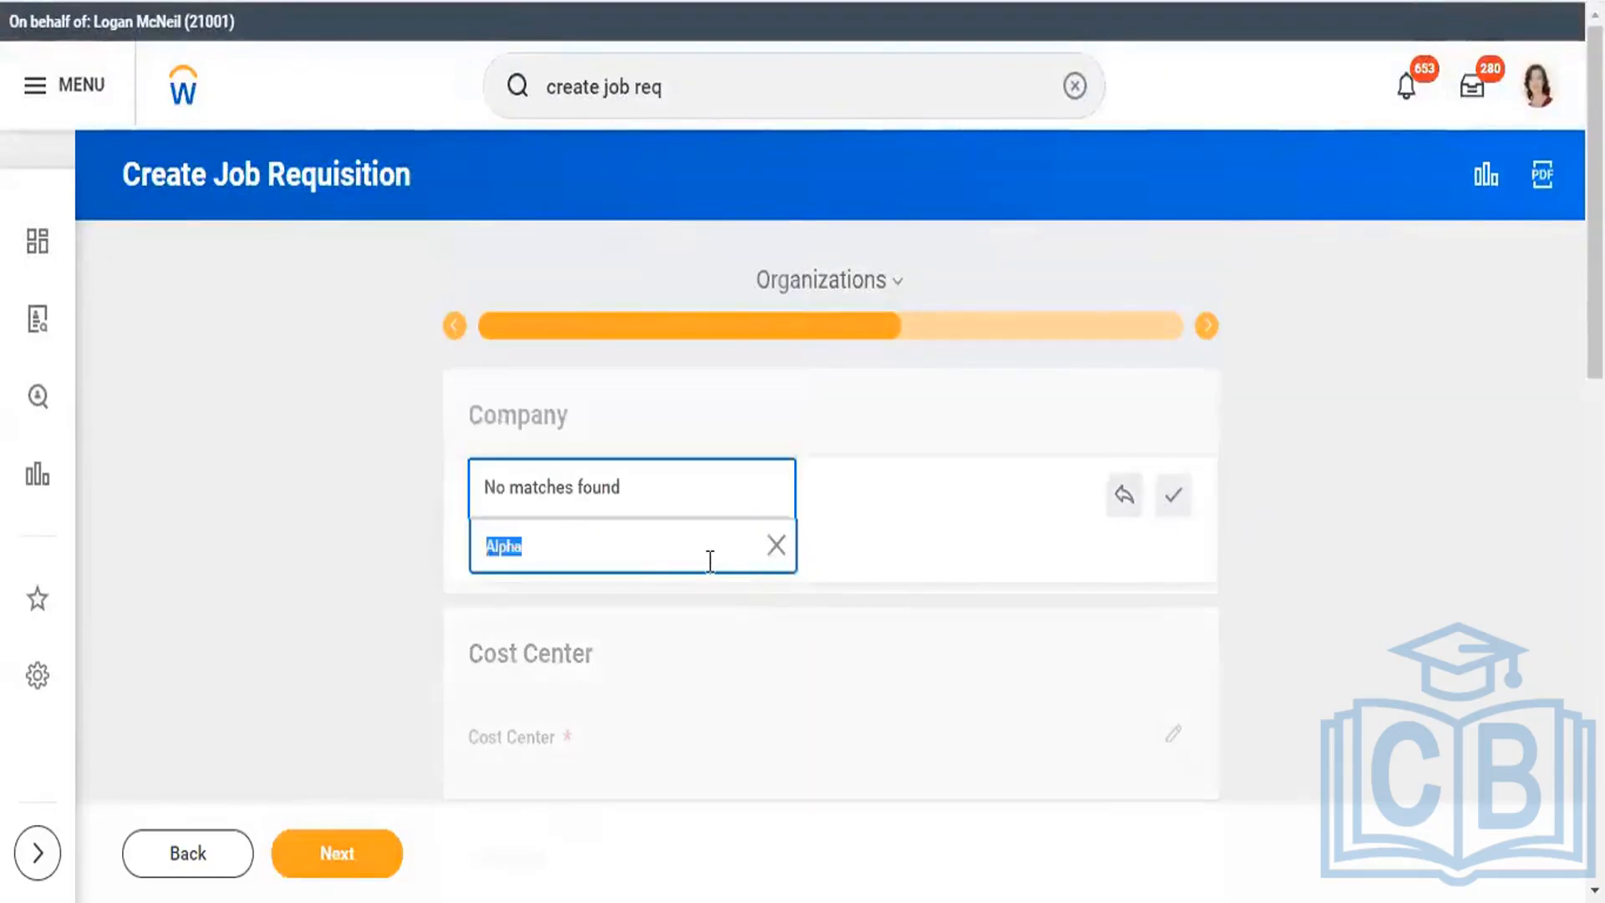
{"action": "left_click", "coordinate": [663, 556]}
{"action": "key", "text": "BackSpace"}
{"action": "key", "text": "BackSpace"}
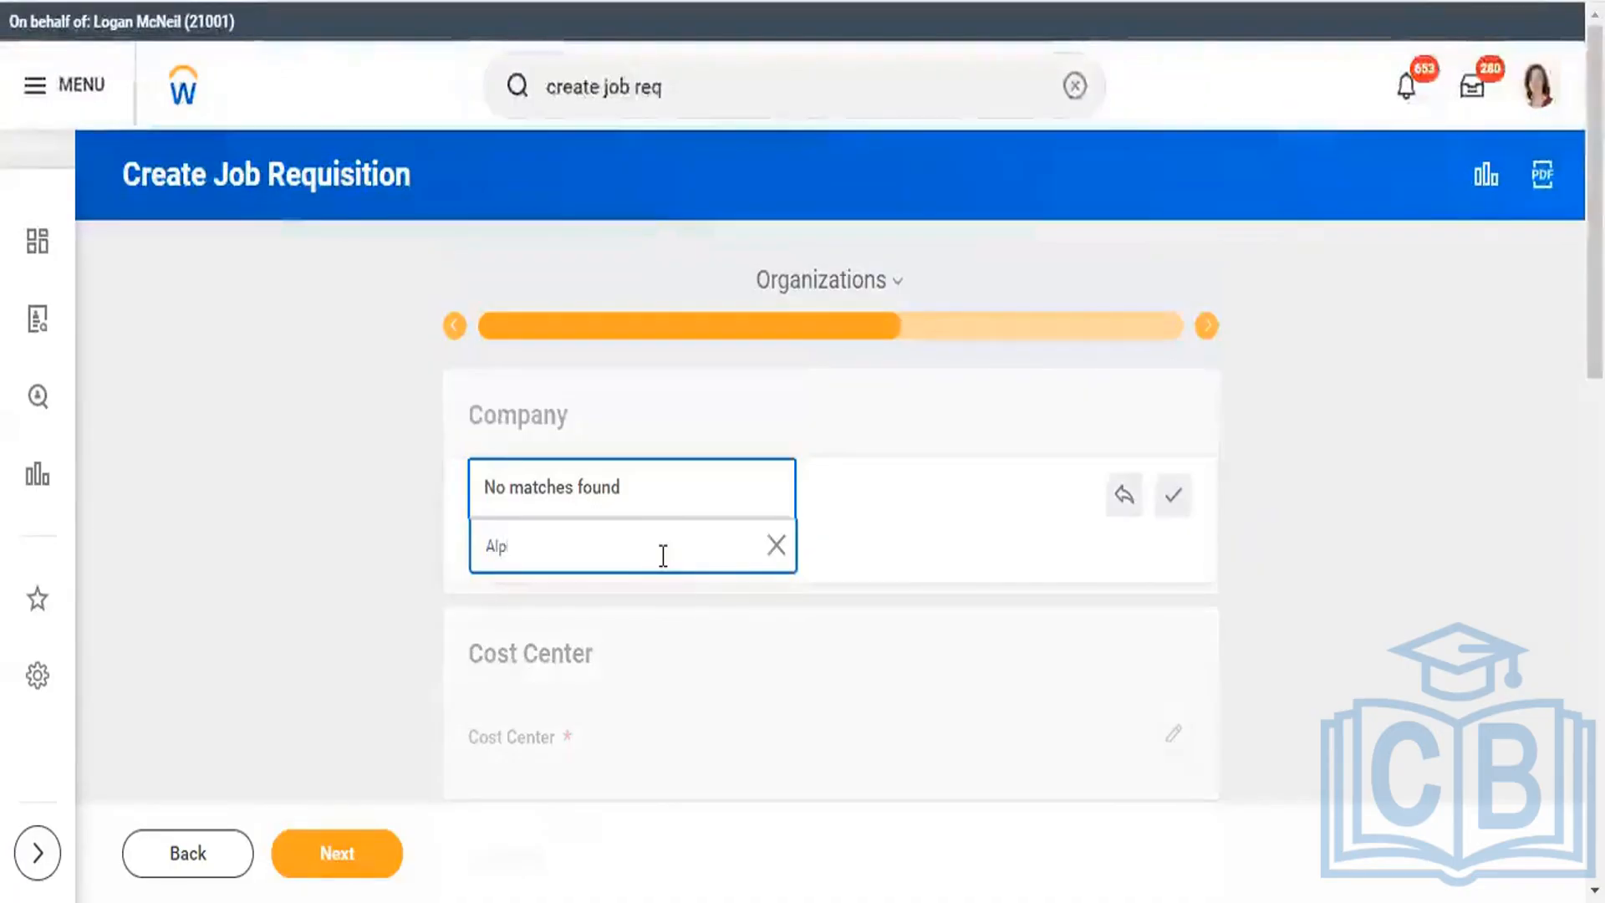
{"action": "key", "text": "BackSpace"}
{"action": "key", "text": "BackSpace"}
{"action": "key", "text": "BackSpace"}
- Search for "Global" and set the Company to Global Modern Services, Inc. (USA)
{"action": "type", "text": "Gm"}
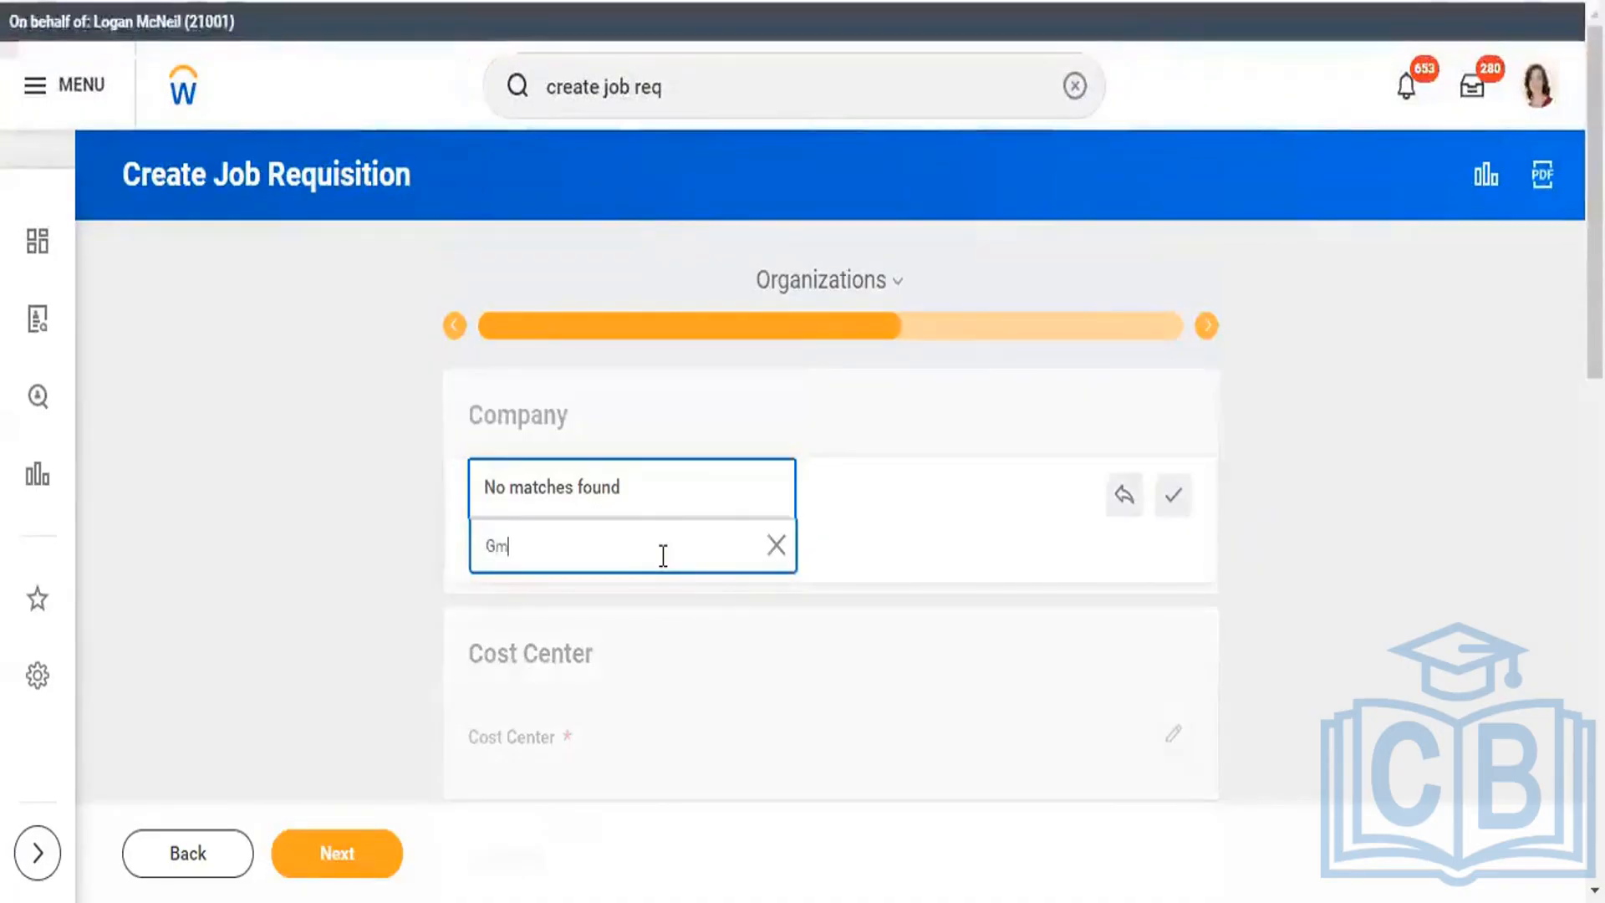
{"action": "type", "text": "n"}
{"action": "key", "text": "BackSpace"}
{"action": "key", "text": "BackSpace"}
{"action": "type", "text": "lobal"}
{"action": "key", "text": "Return"}
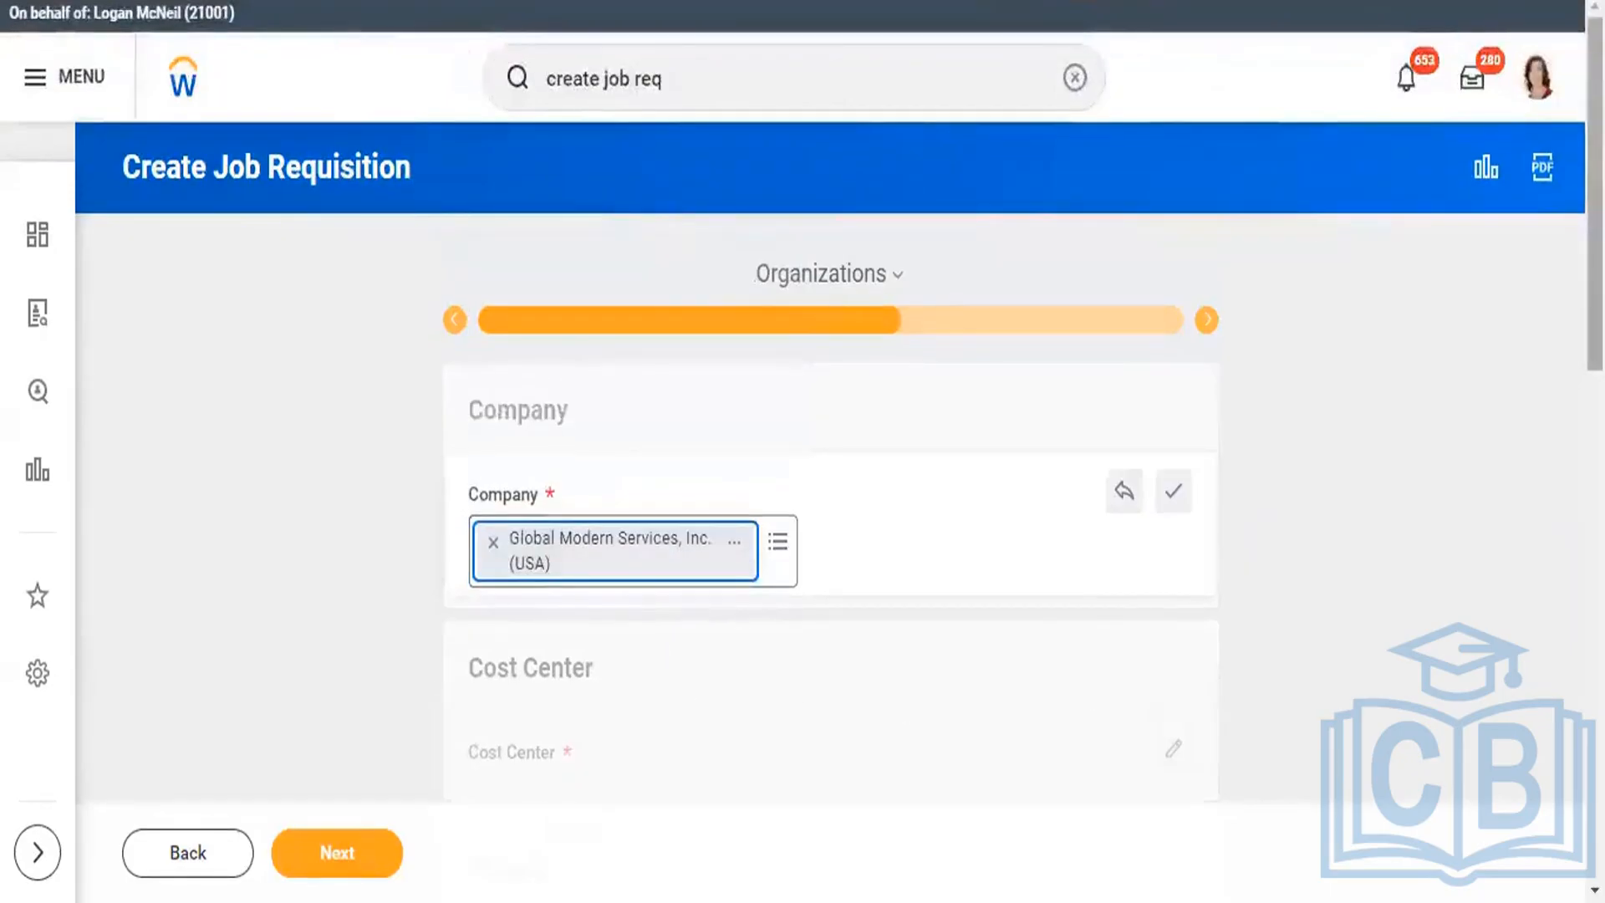
- Open the Cost Center for editing, search for "alpha" and select Alpha
{"action": "scroll", "coordinate": [1320, 463], "scroll_direction": "down", "scroll_amount": 3}
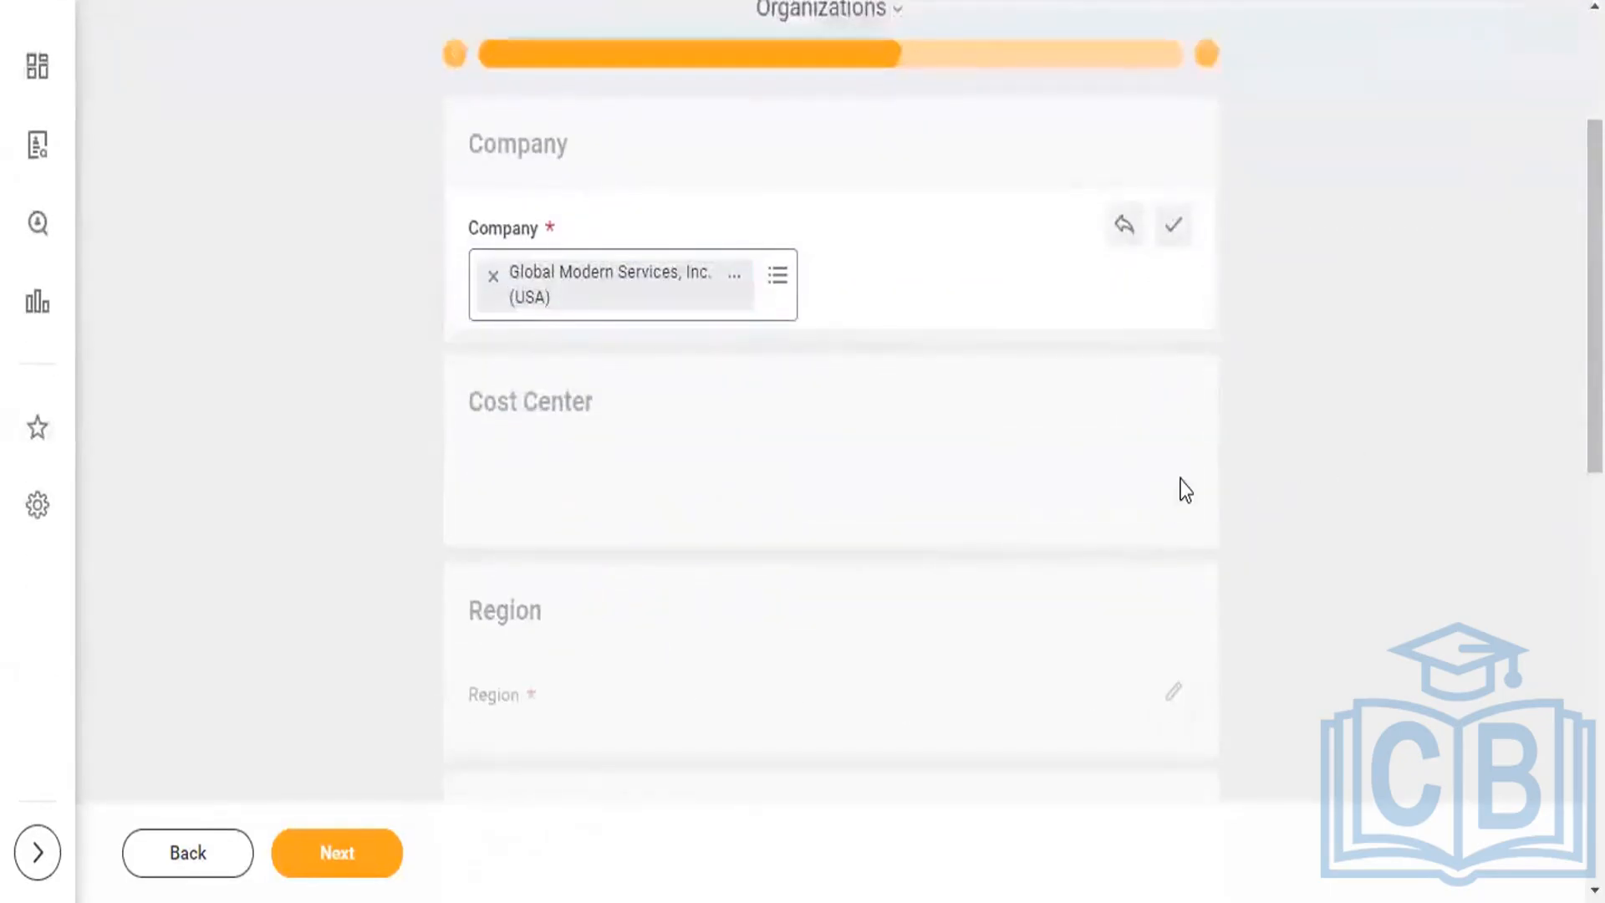
{"action": "left_click", "coordinate": [1181, 491]}
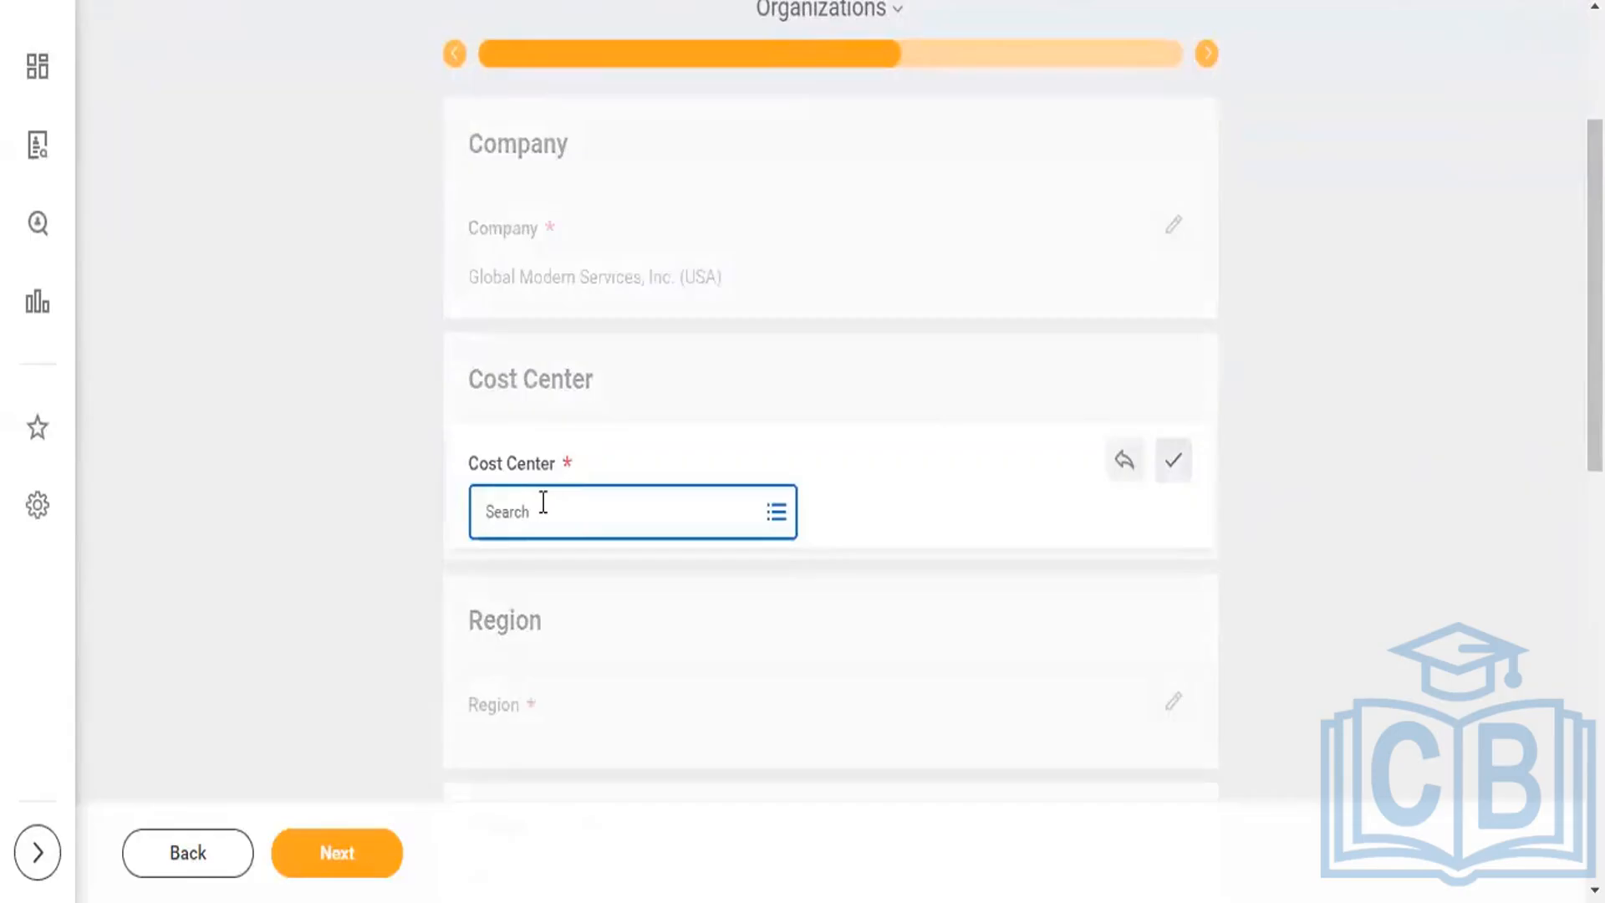
{"action": "type", "text": "alpha"}
{"action": "key", "text": "Return"}
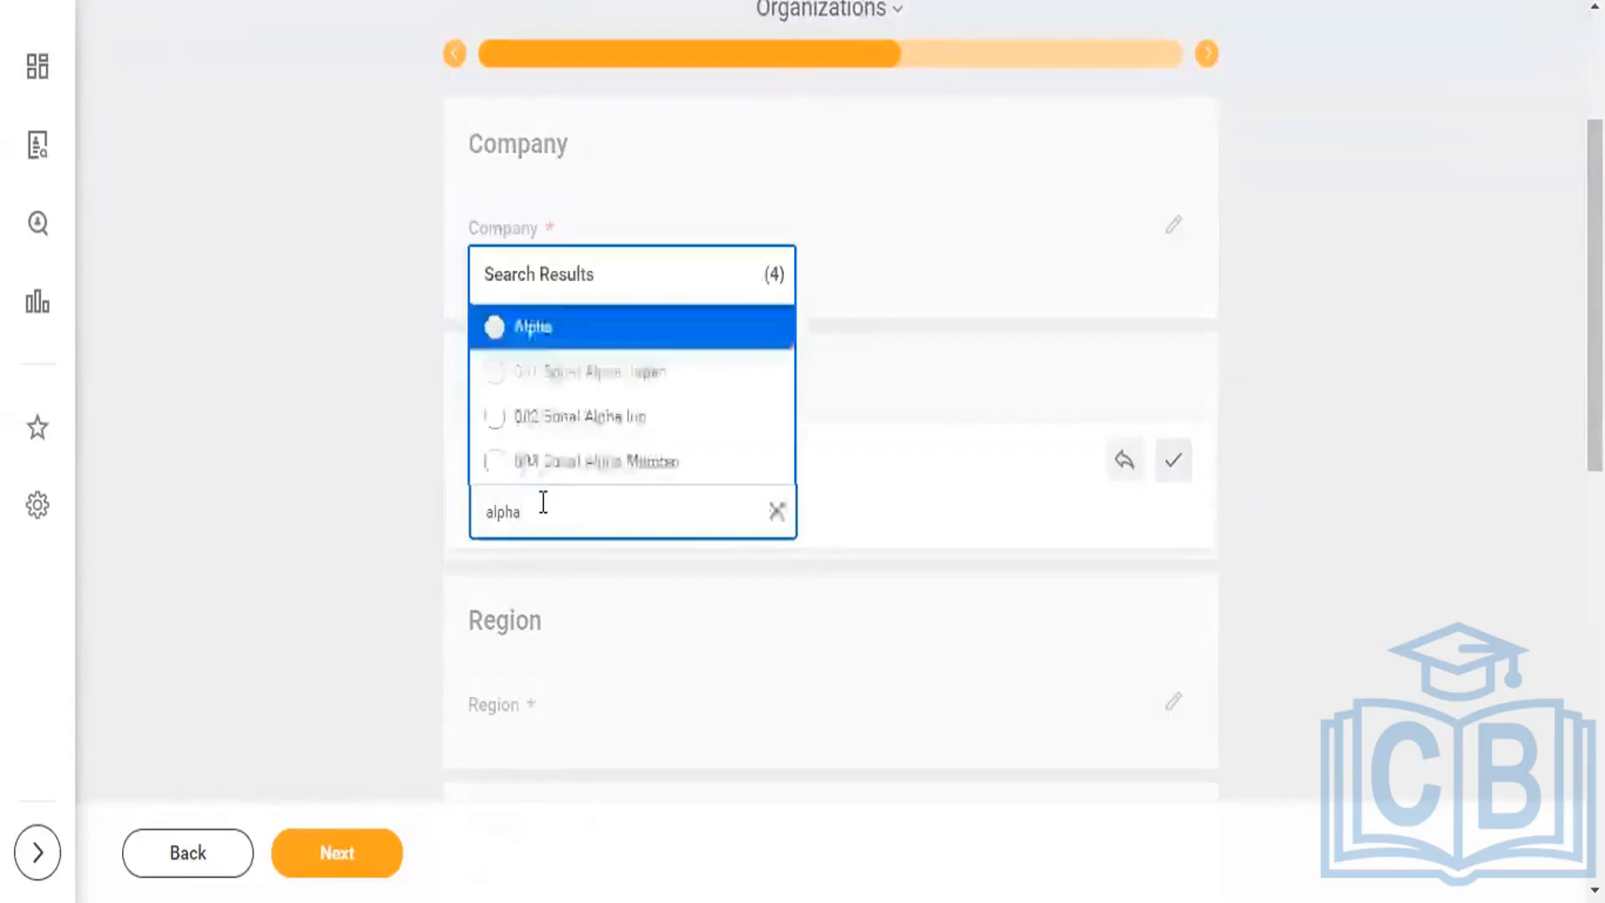
{"action": "left_click", "coordinate": [494, 327]}
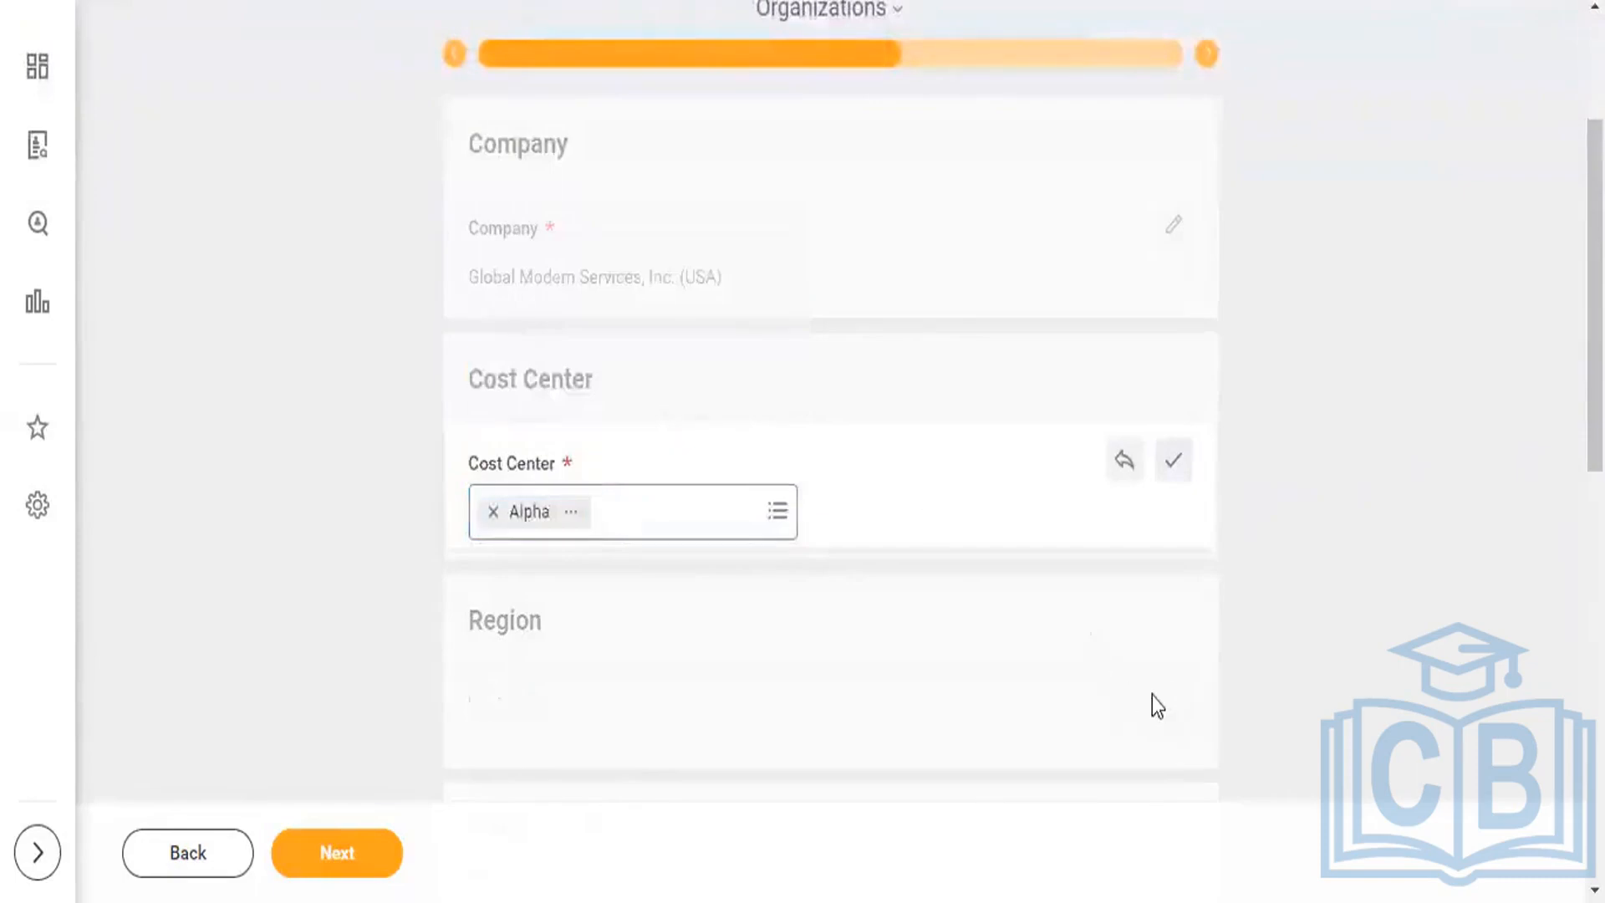
- Open the Region for editing and set it to Alpha by searching for "alpha"
{"action": "left_click", "coordinate": [1171, 704]}
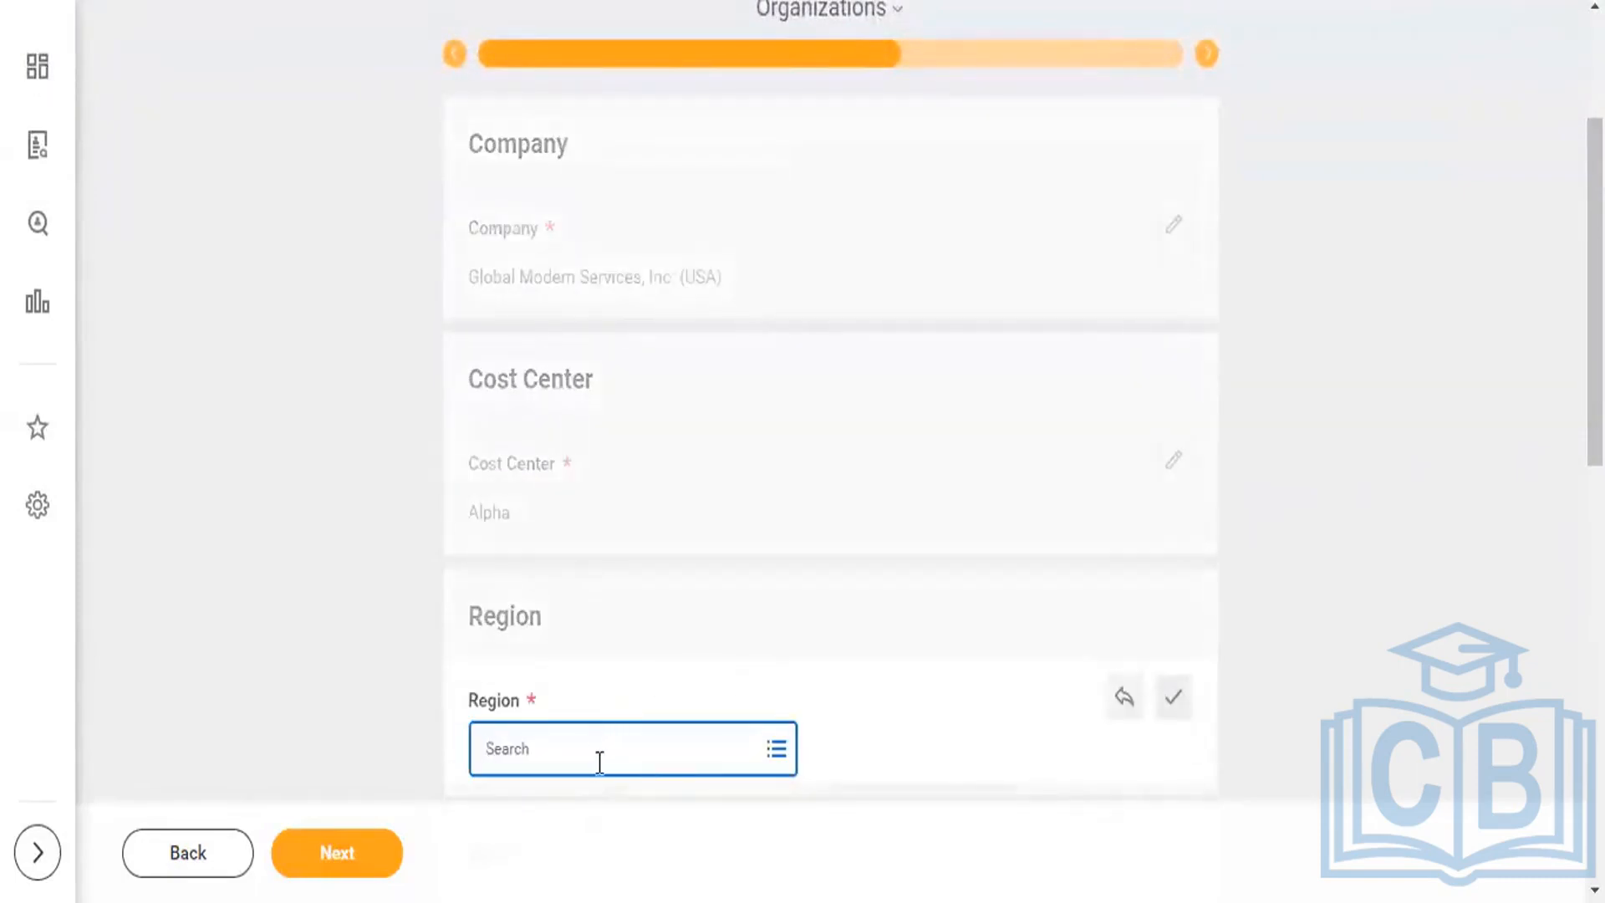
{"action": "type", "text": "alpha"}
{"action": "key", "text": "Return"}
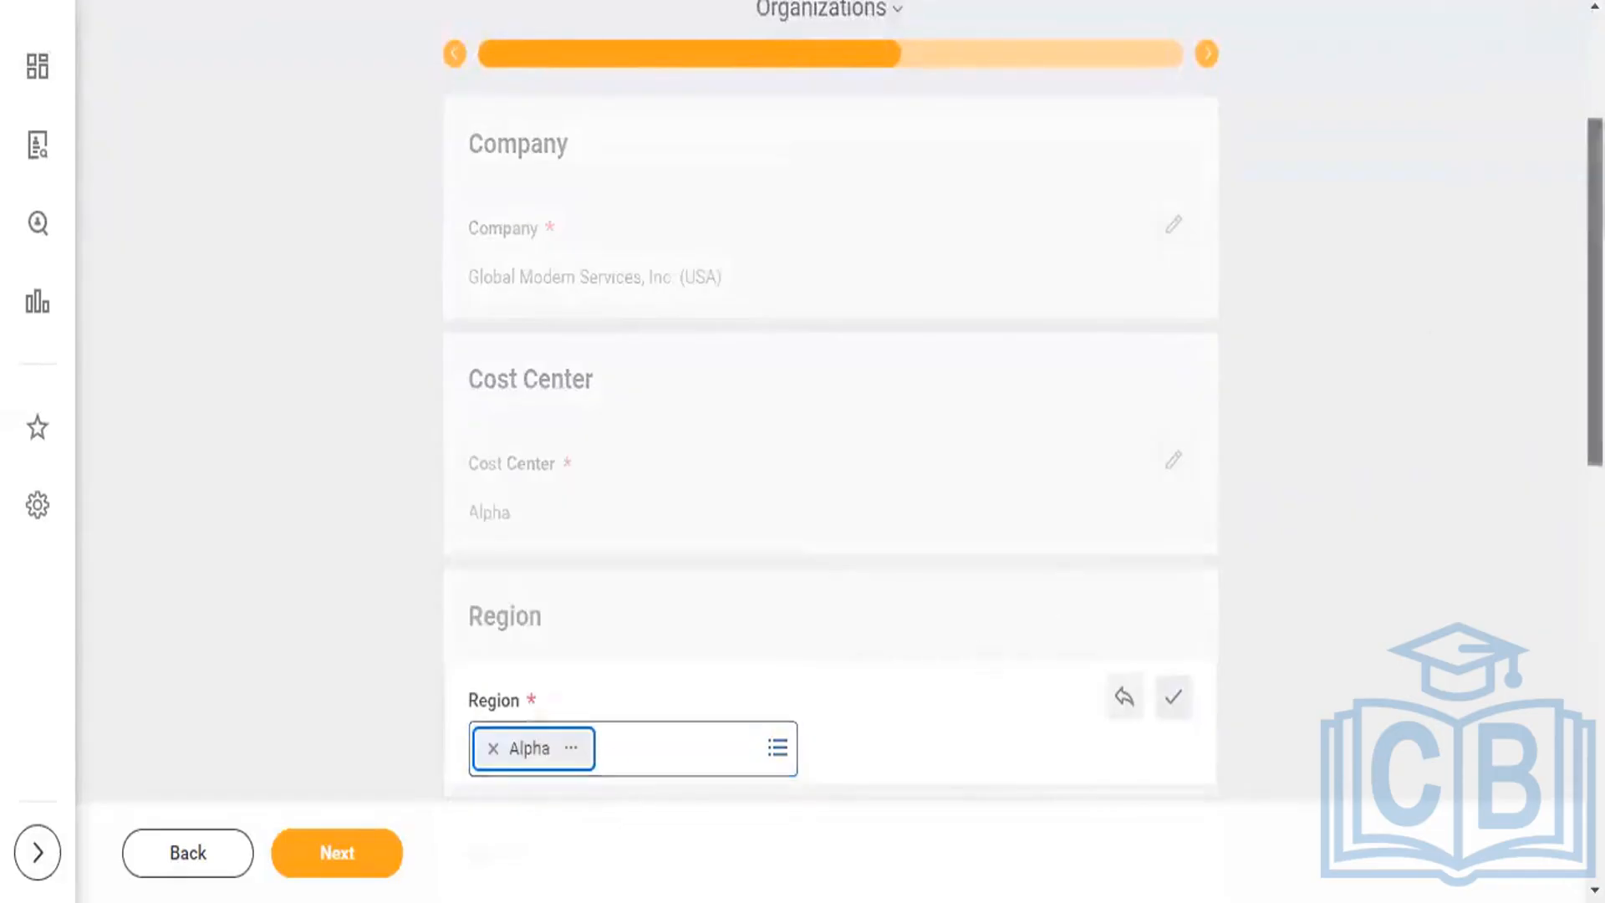
- Leave the Other organization fields empty and continue past Attachments to the Compensation page
{"action": "scroll", "coordinate": [830, 451], "scroll_direction": "down", "scroll_amount": 7}
{"action": "scroll", "coordinate": [830, 451], "scroll_direction": "down", "scroll_amount": 3}
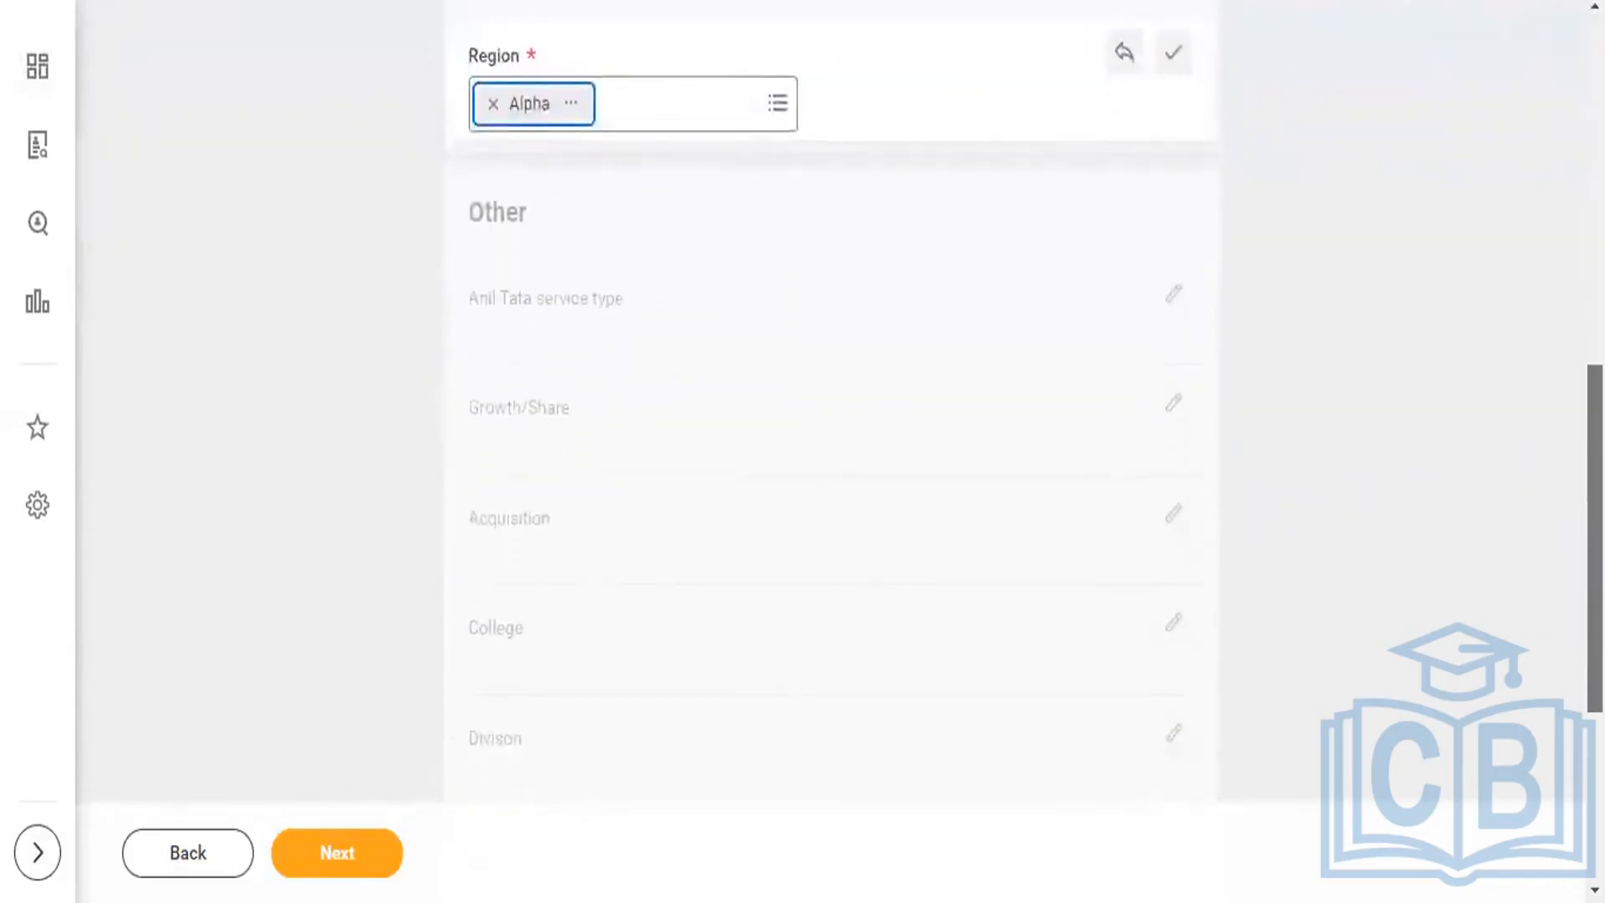
{"action": "scroll", "coordinate": [830, 401], "scroll_direction": "up", "scroll_amount": 2}
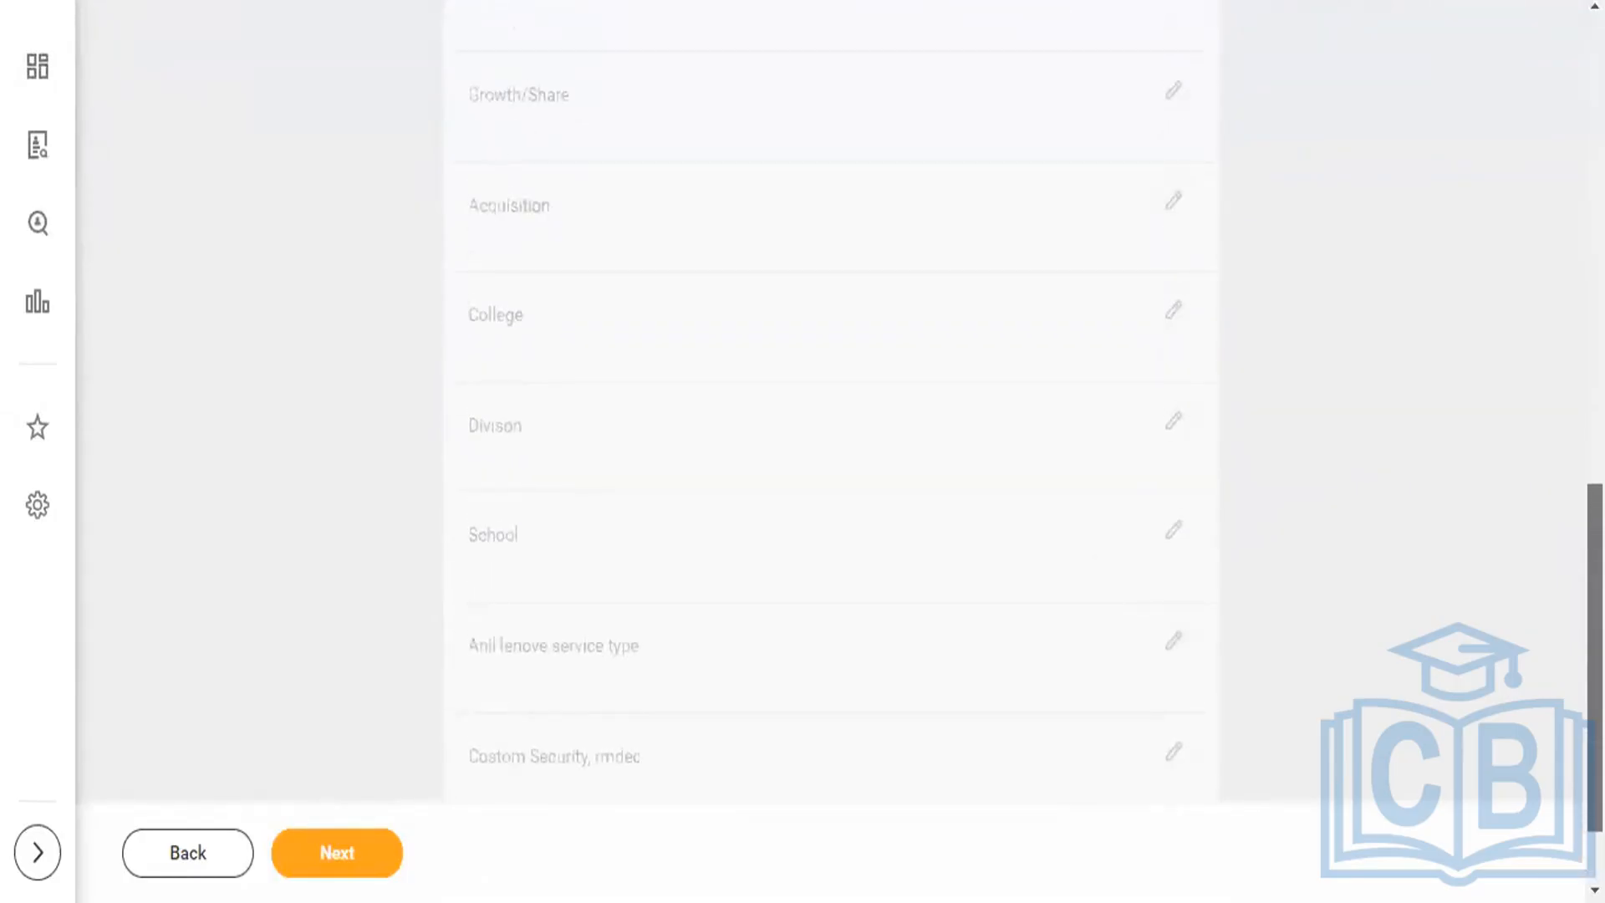
{"action": "scroll", "coordinate": [830, 401], "scroll_direction": "down", "scroll_amount": 2}
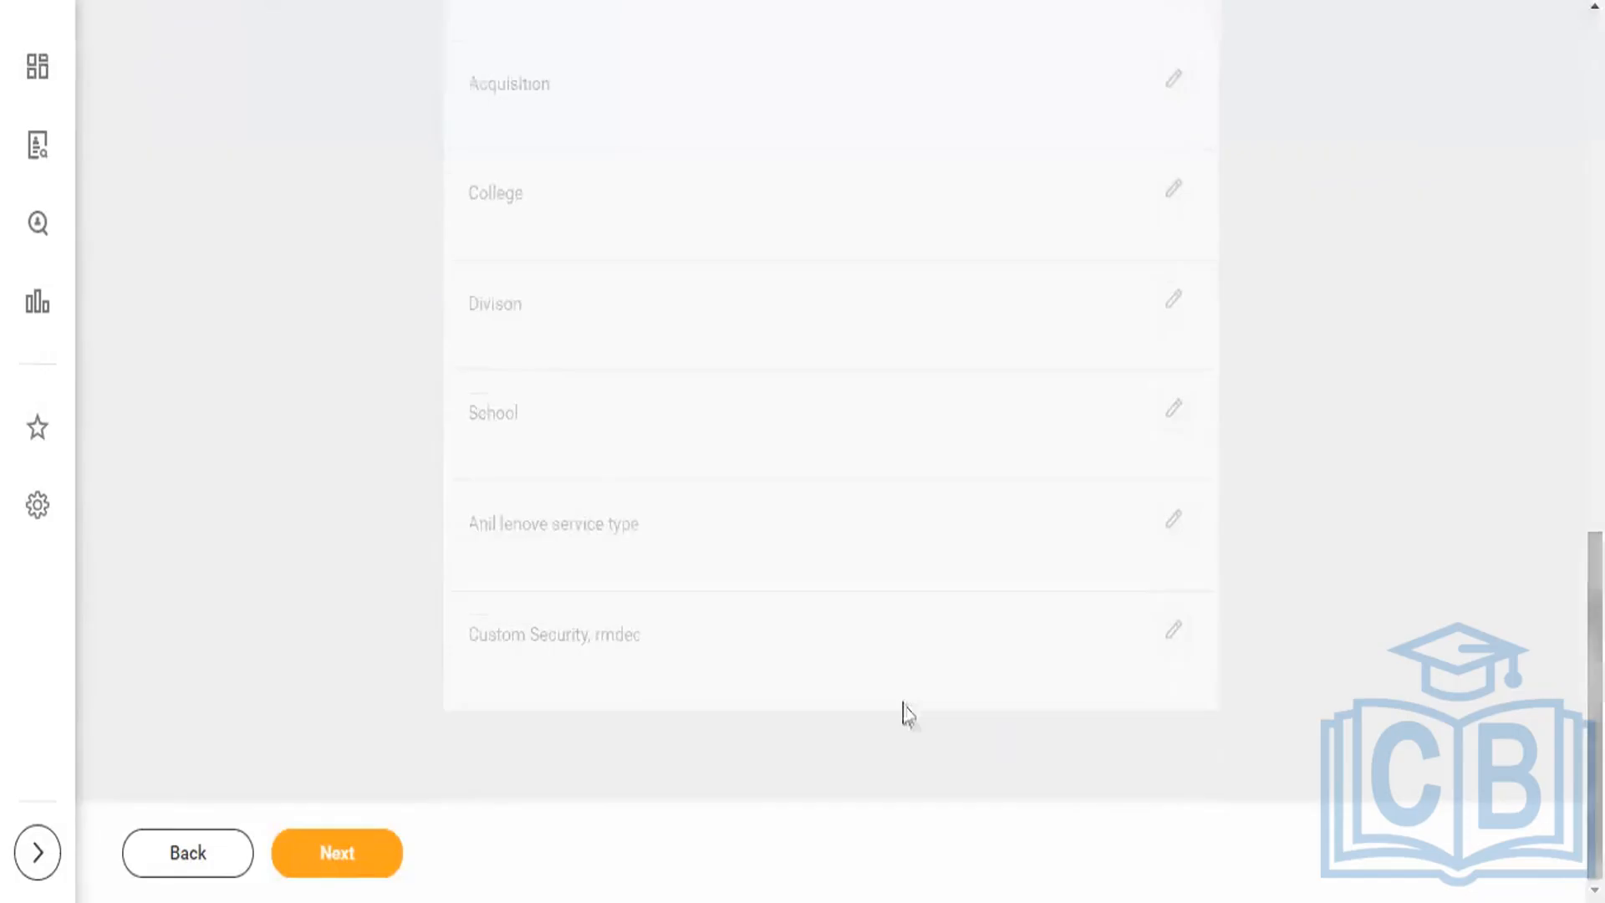
{"action": "left_click", "coordinate": [356, 859]}
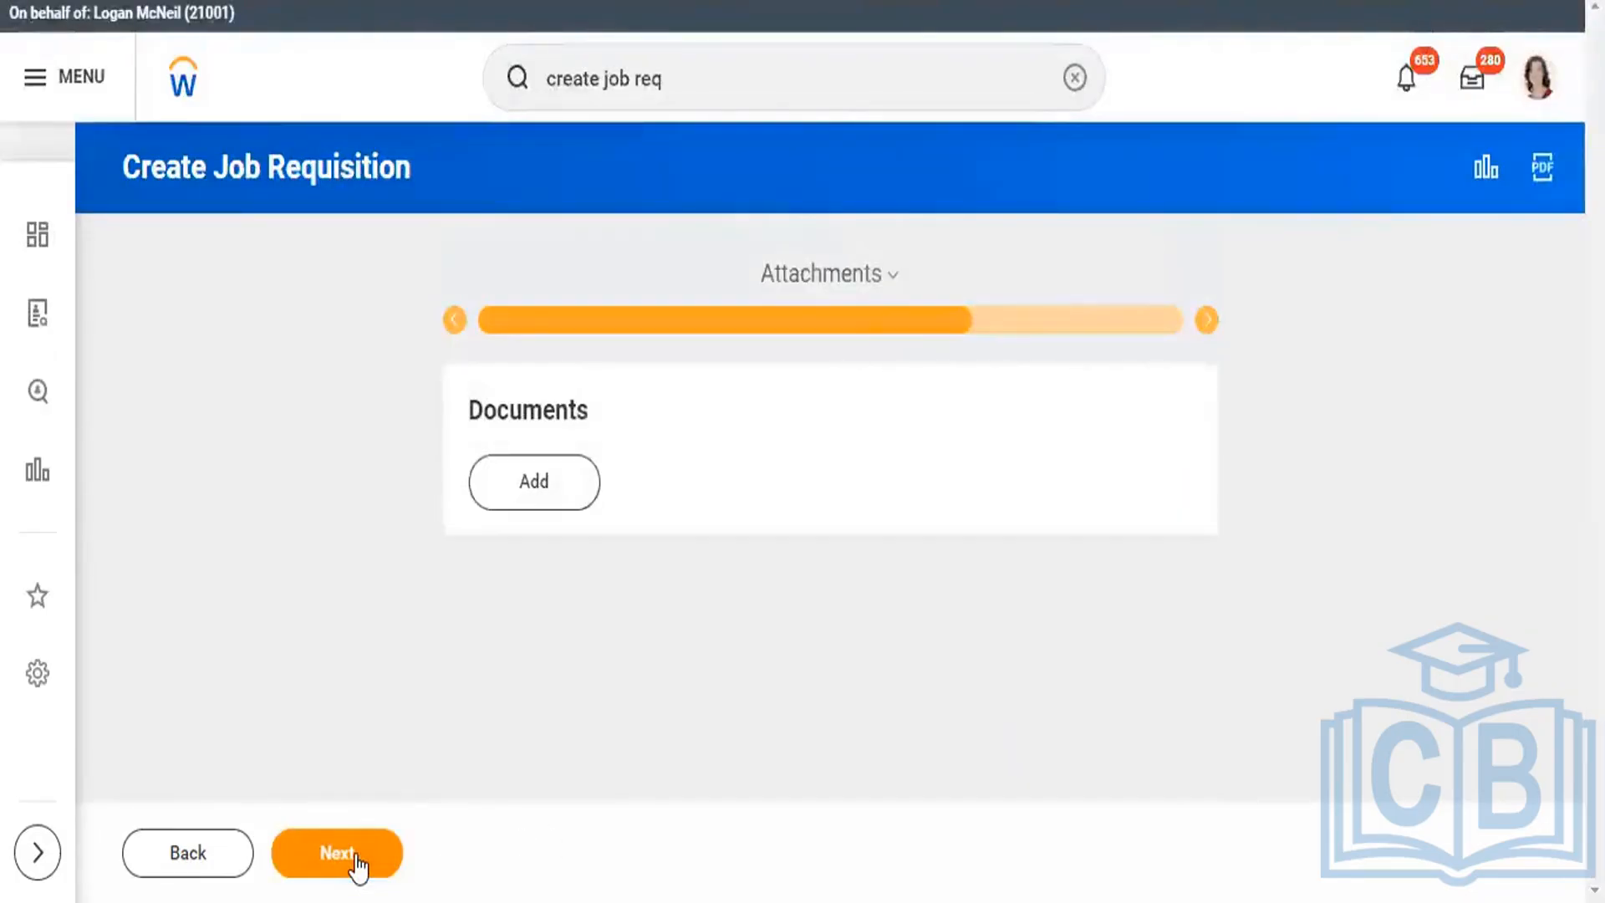
{"action": "left_click", "coordinate": [356, 859]}
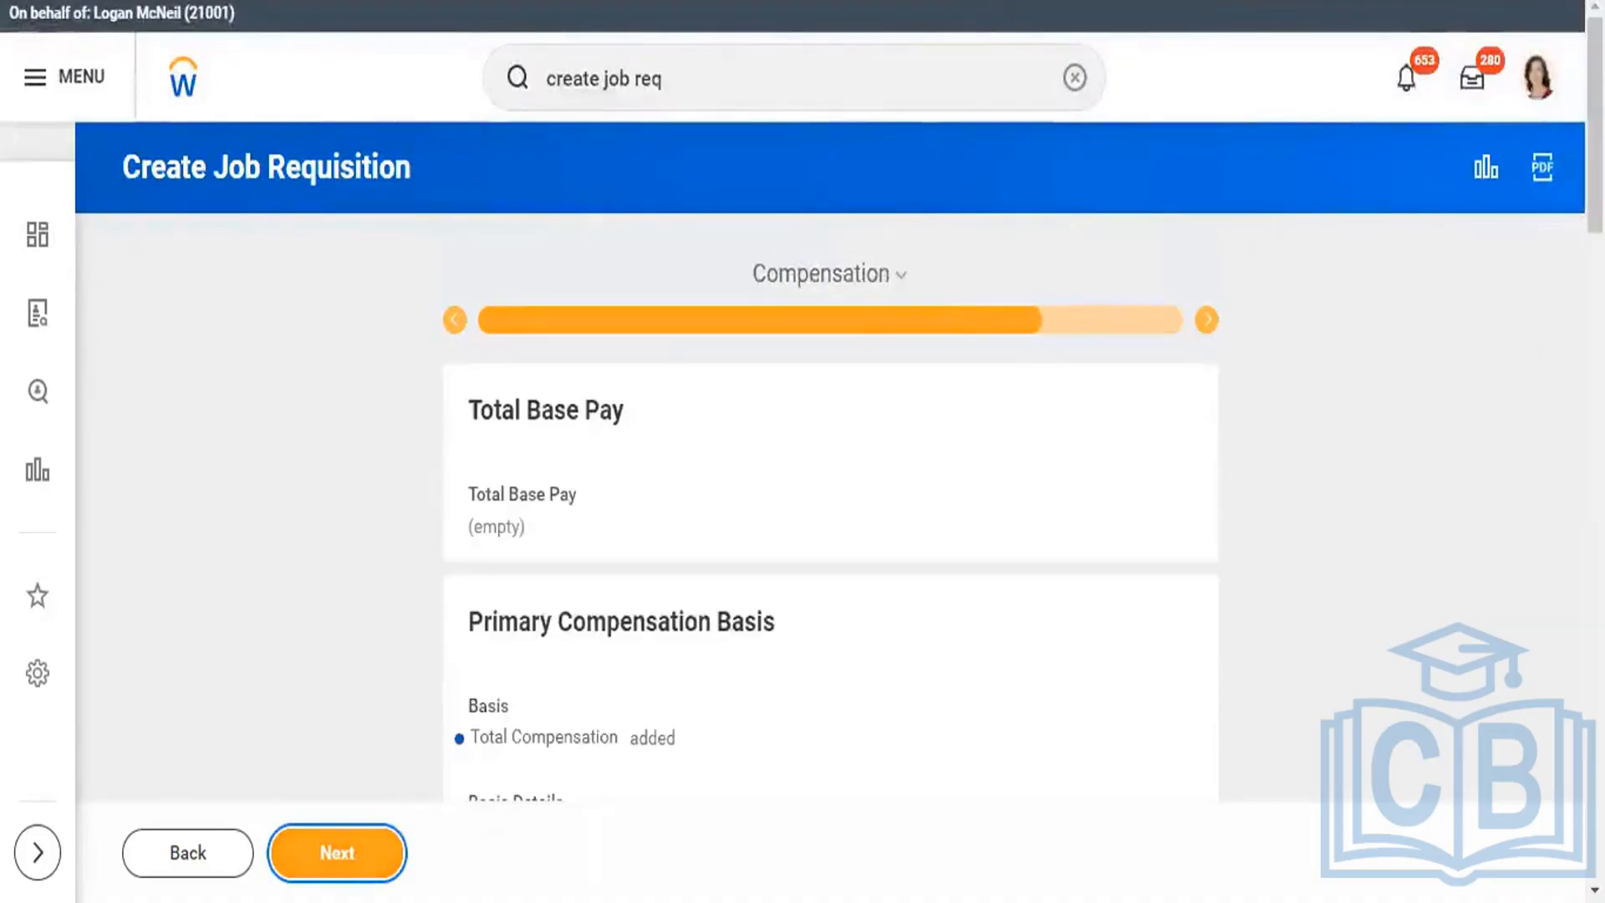
- Open the compensation Guidelines for editing, search for "Alpha" and set the Compensation Package to Alpha Comp Package
{"action": "scroll", "coordinate": [1426, 502], "scroll_direction": "down", "scroll_amount": 1}
{"action": "scroll", "coordinate": [830, 502], "scroll_direction": "down", "scroll_amount": 8}
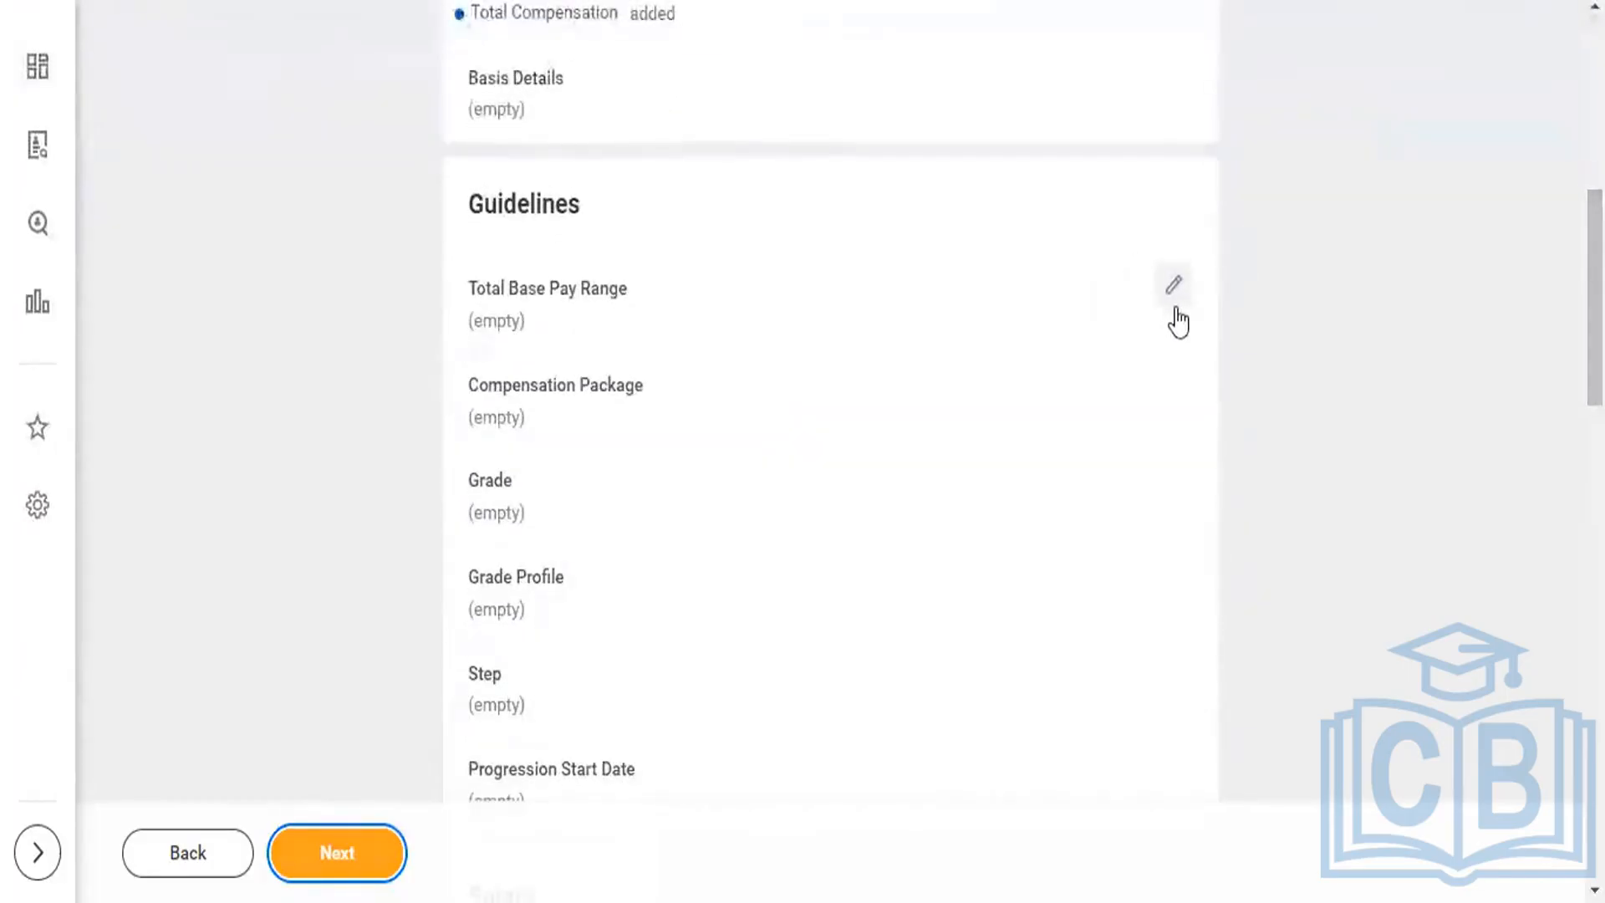
{"action": "left_click", "coordinate": [1170, 303]}
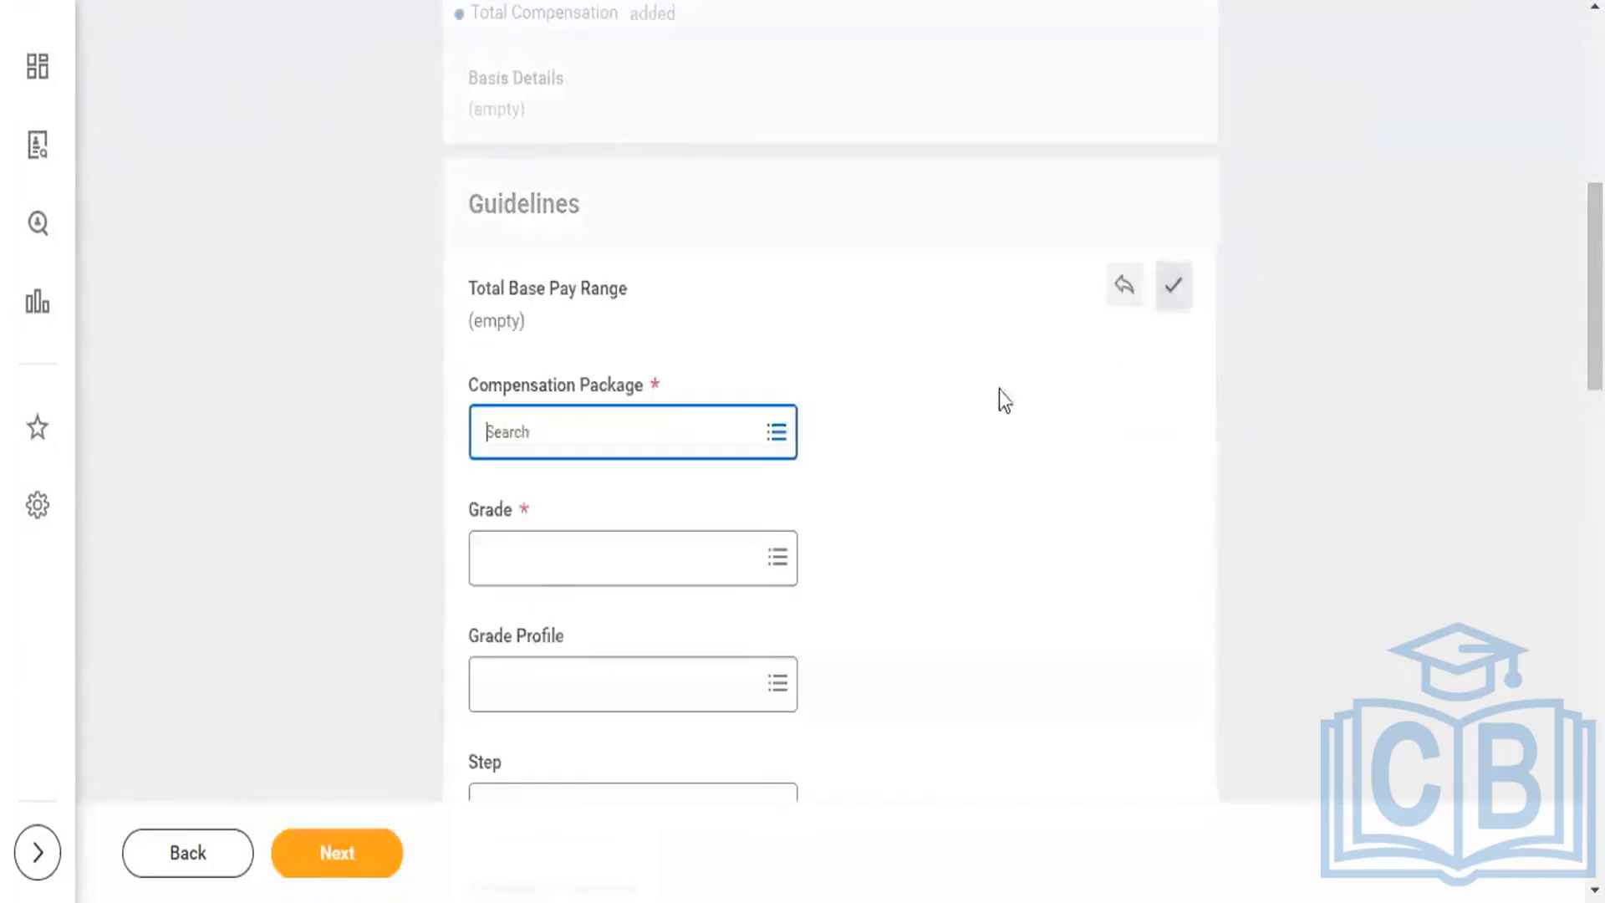
{"action": "type", "text": "Alpha"}
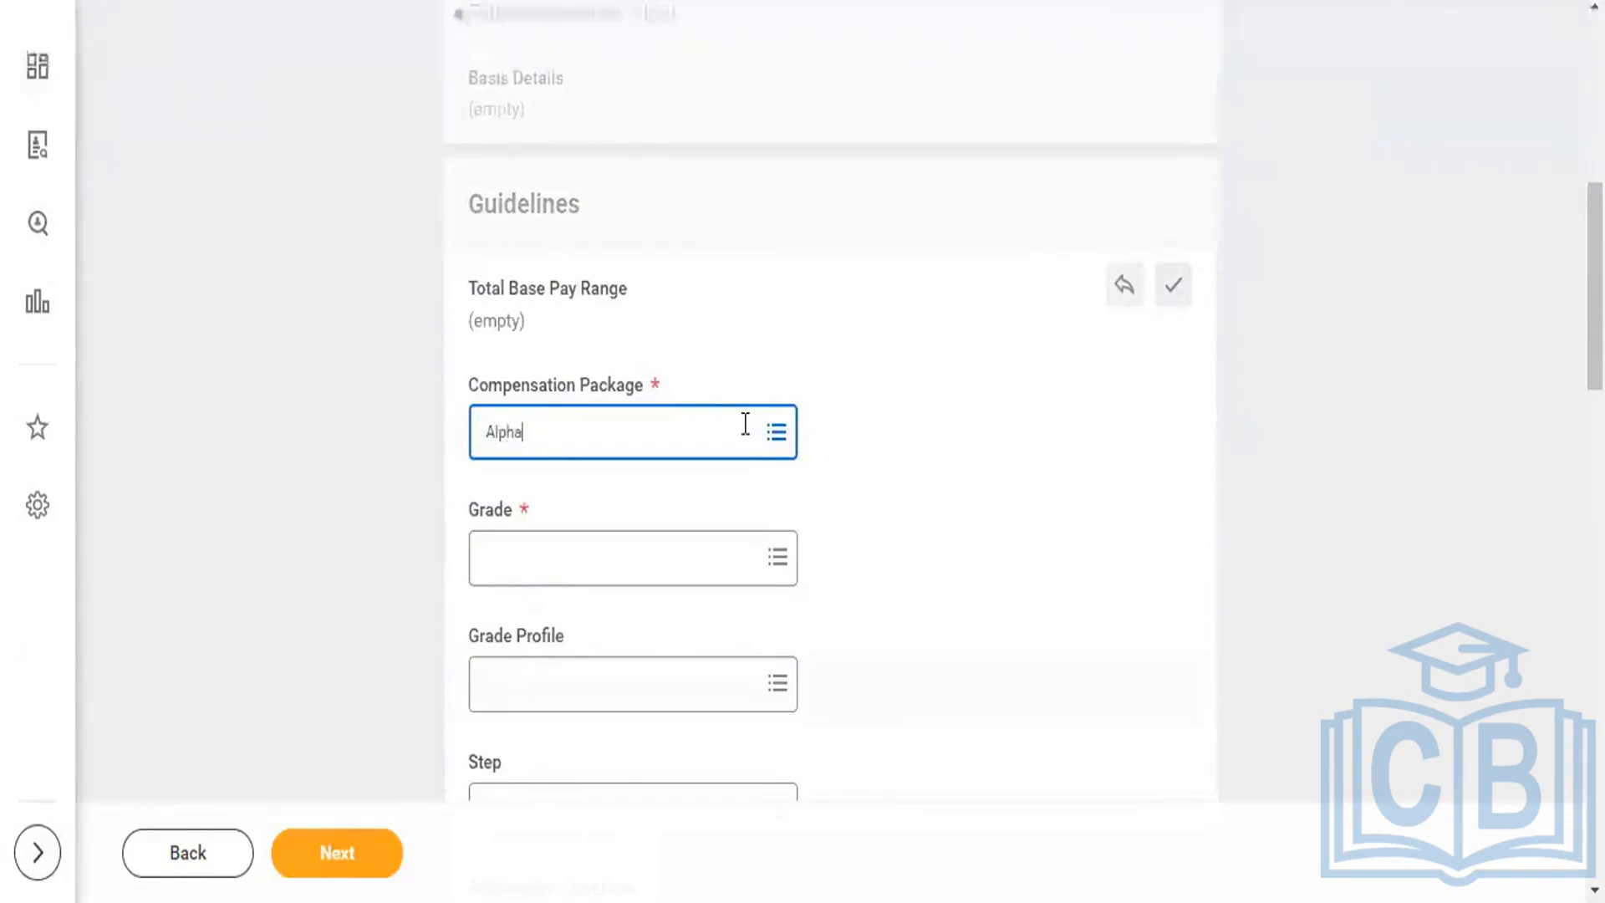
{"action": "key", "text": "Return"}
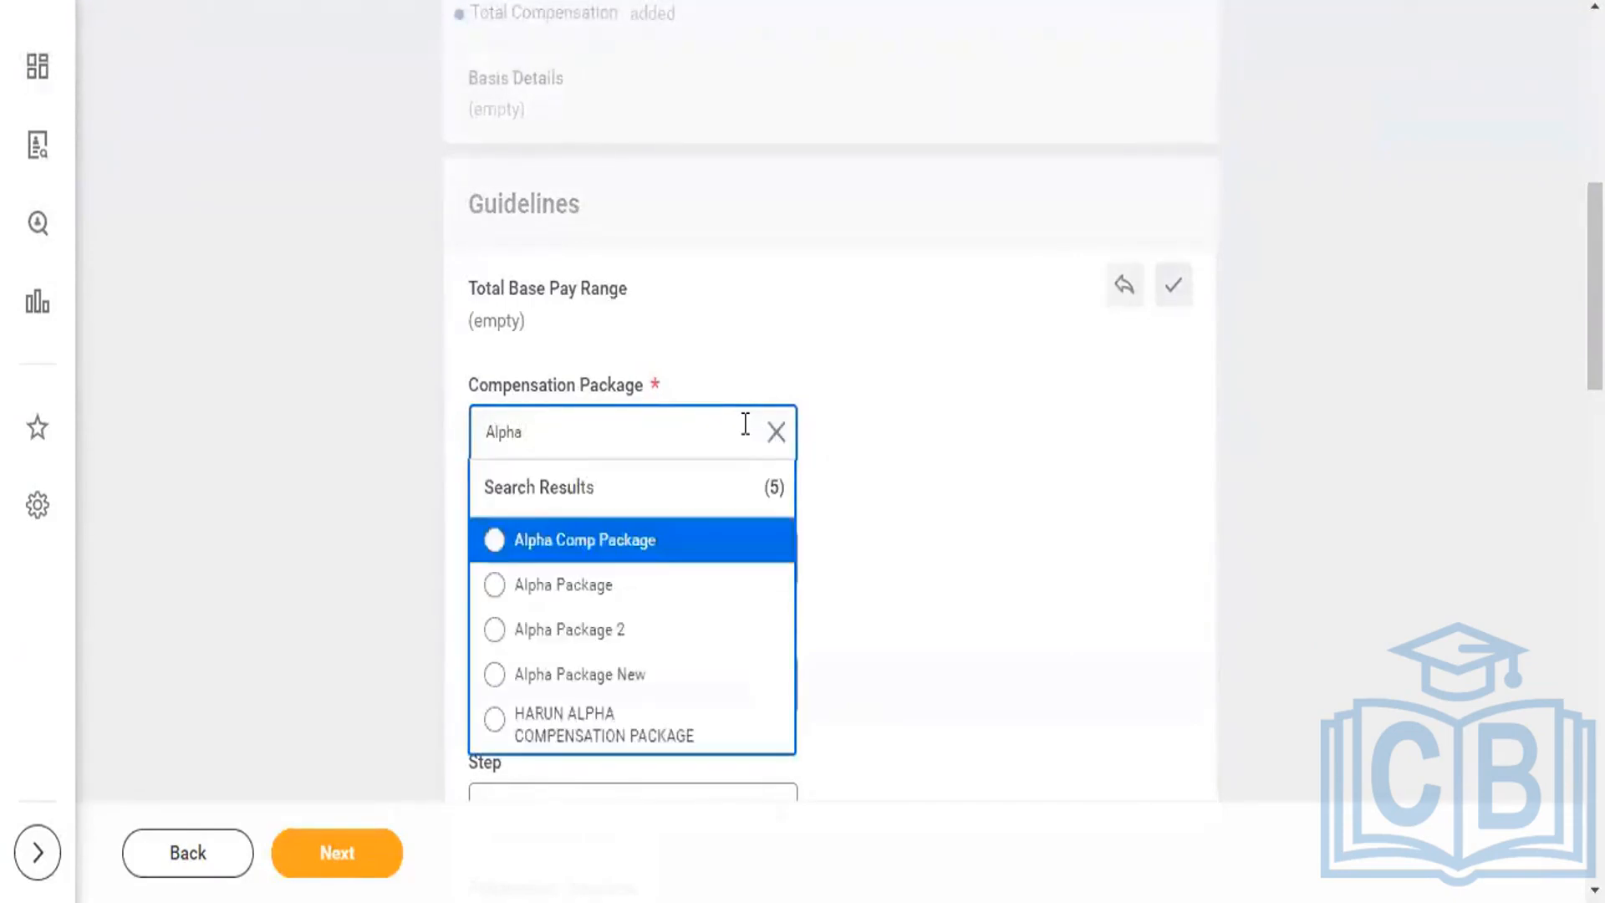
{"action": "left_click", "coordinate": [496, 542]}
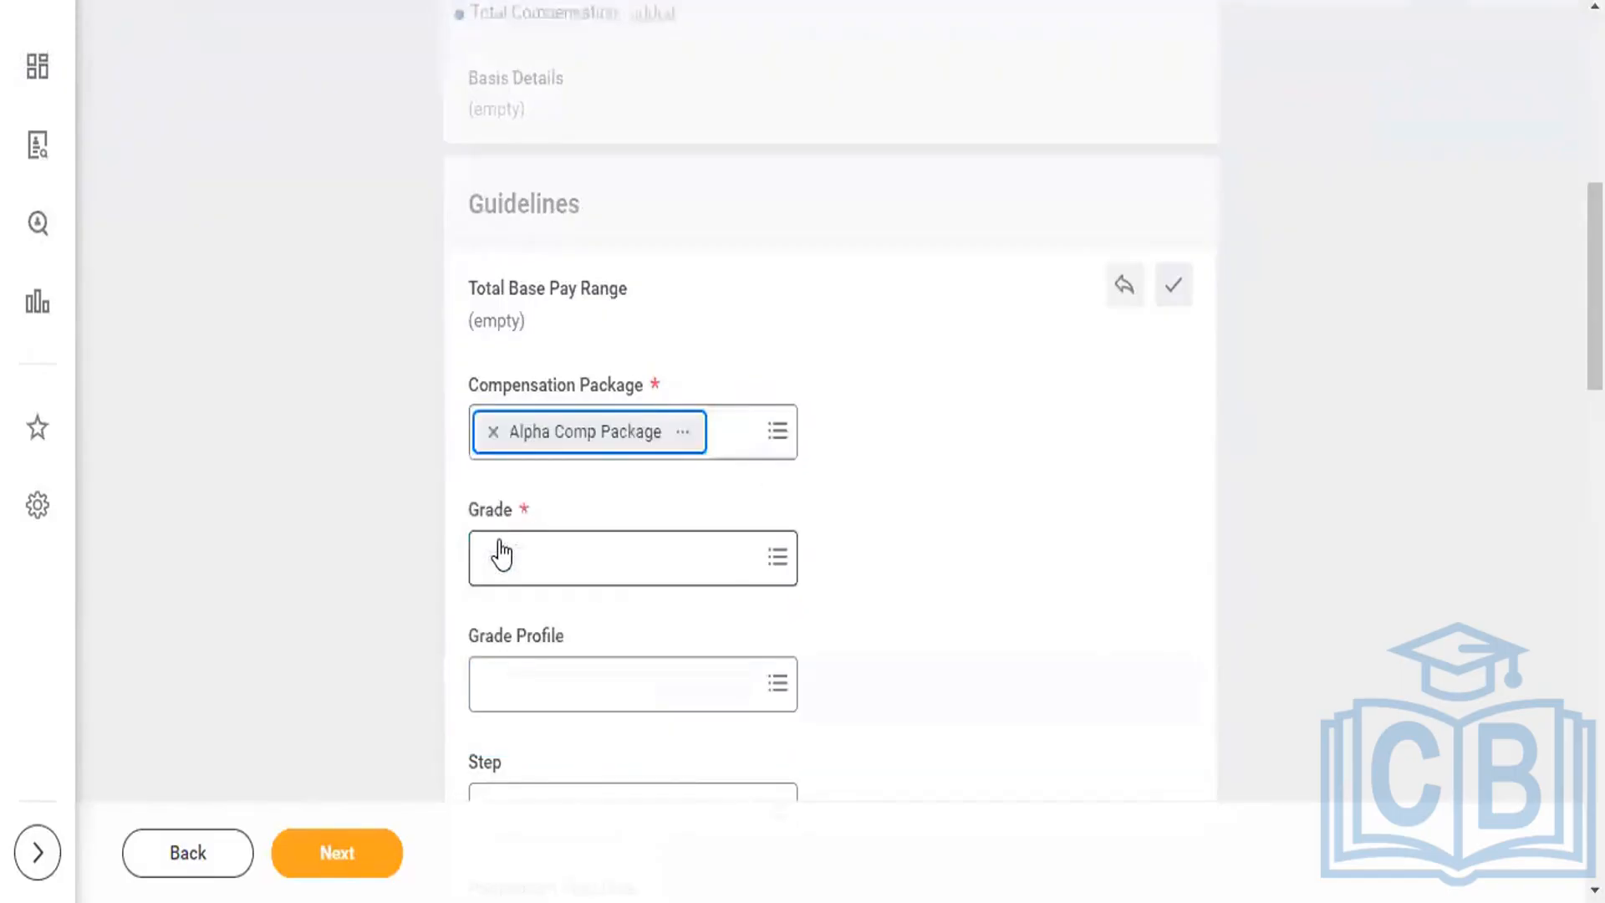
- Search for "Alpha" in the Grade field of the Guidelines and select Alpha Comp Grade
{"action": "left_click", "coordinate": [724, 569]}
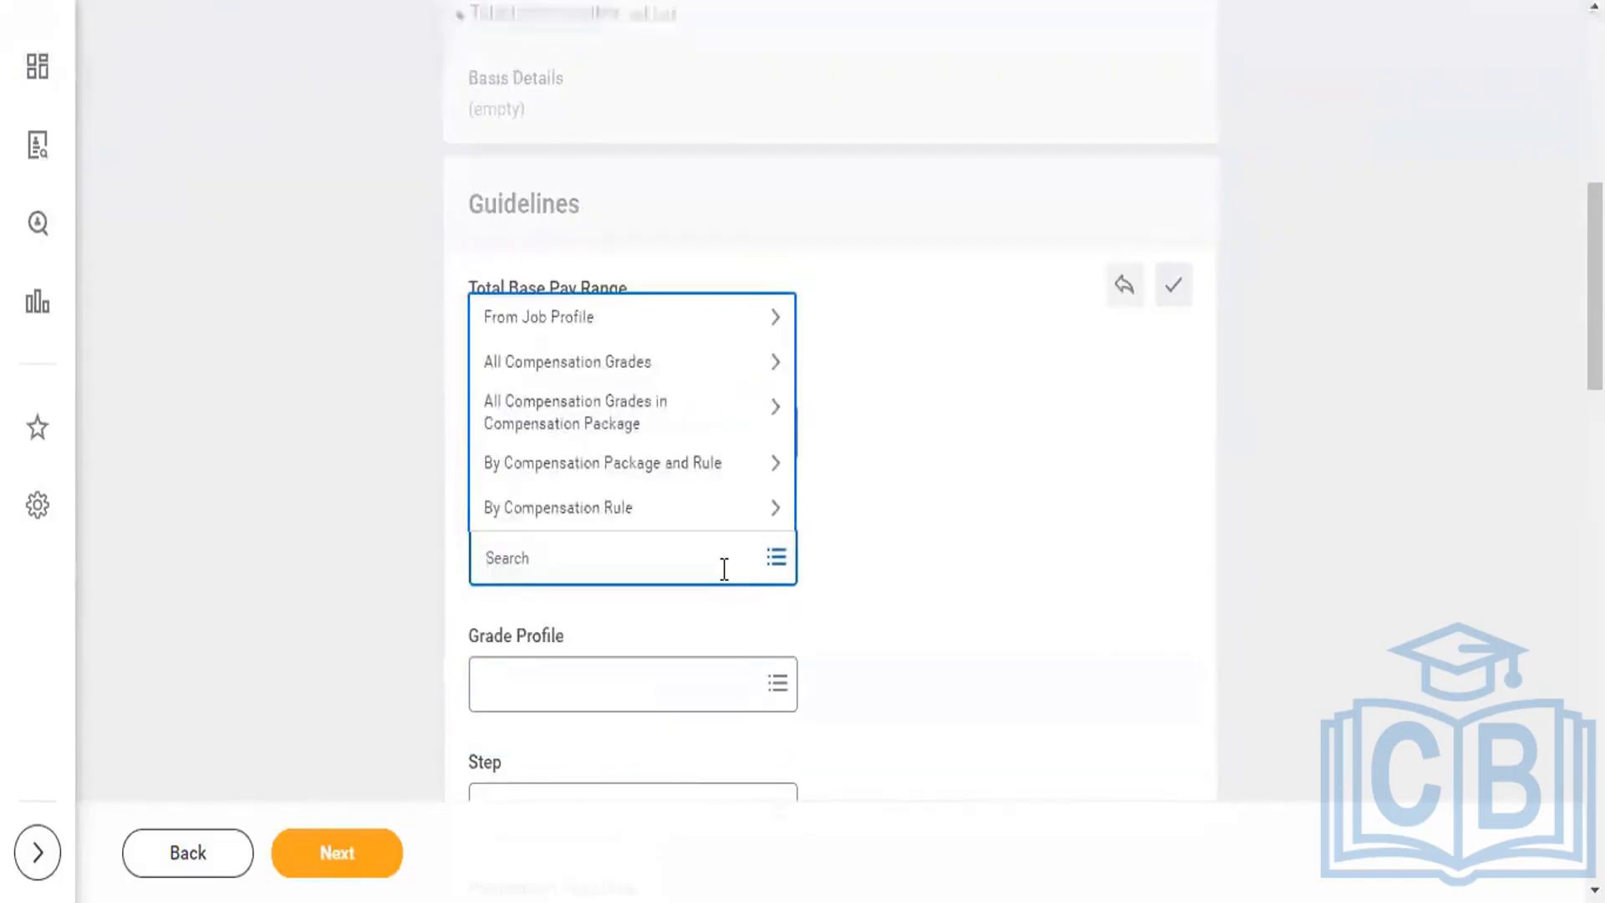
{"action": "type", "text": "Alpha"}
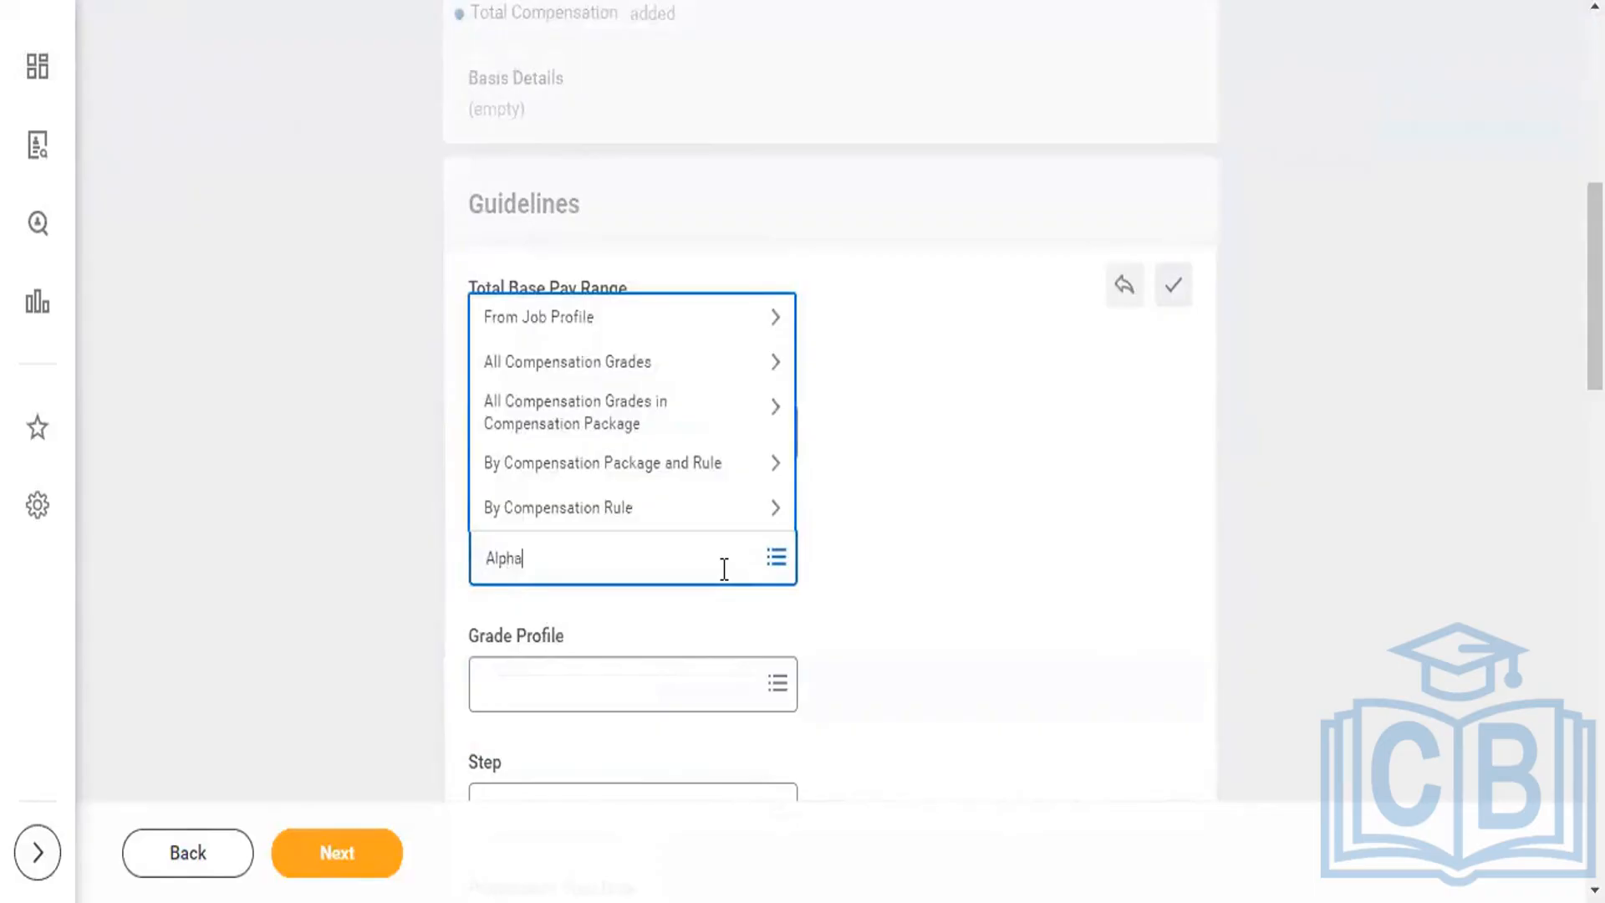
{"action": "key", "text": "Return"}
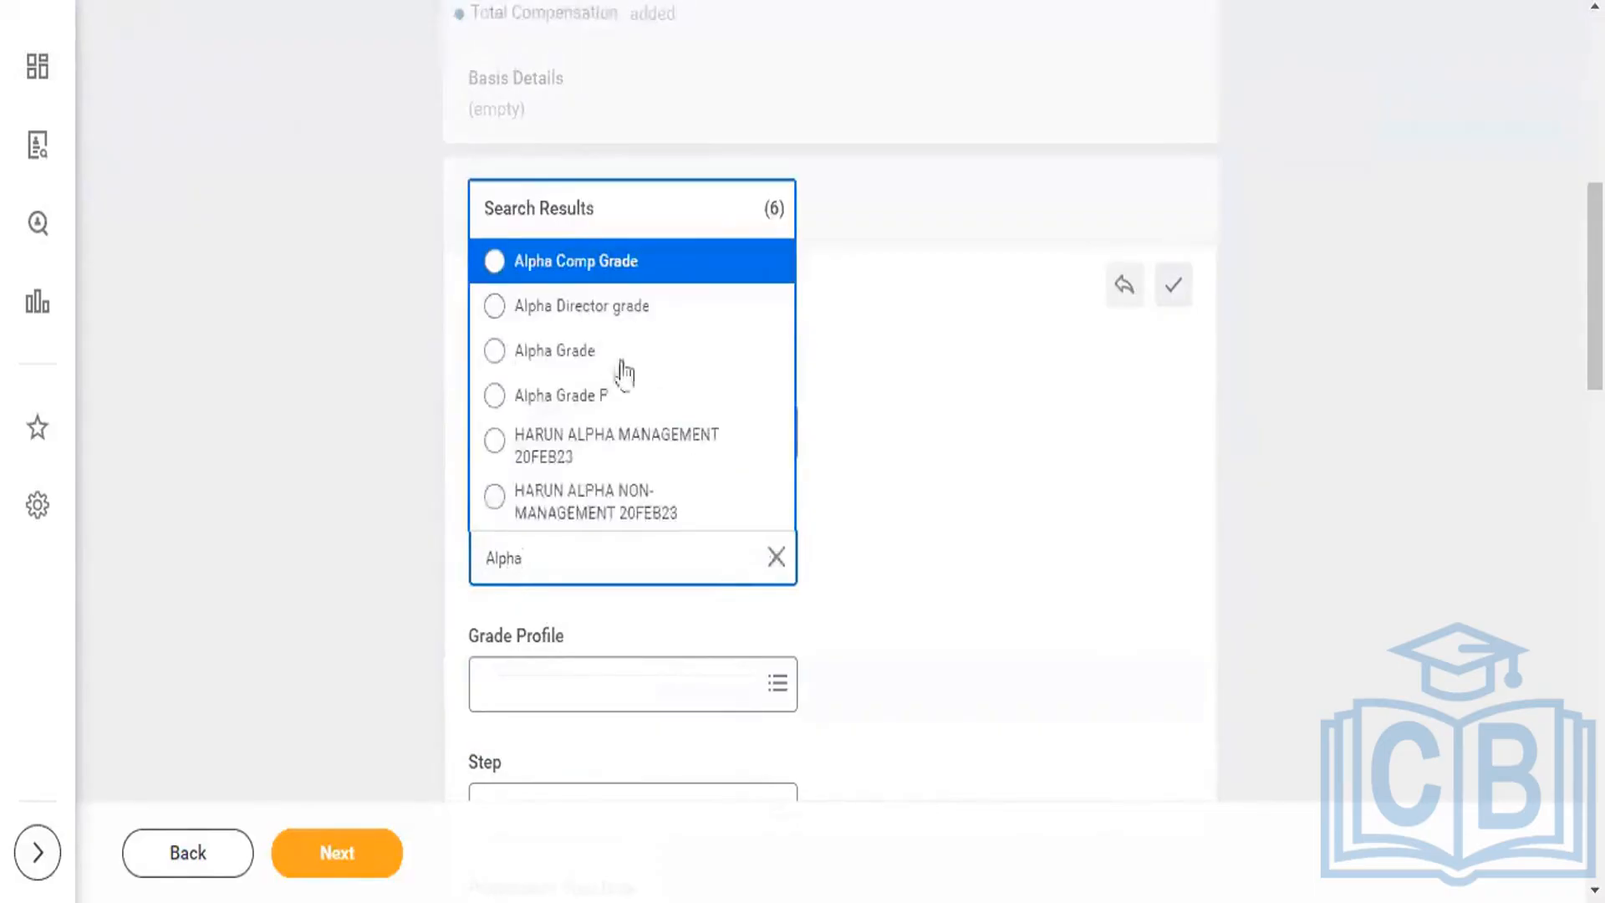
{"action": "left_click", "coordinate": [494, 260]}
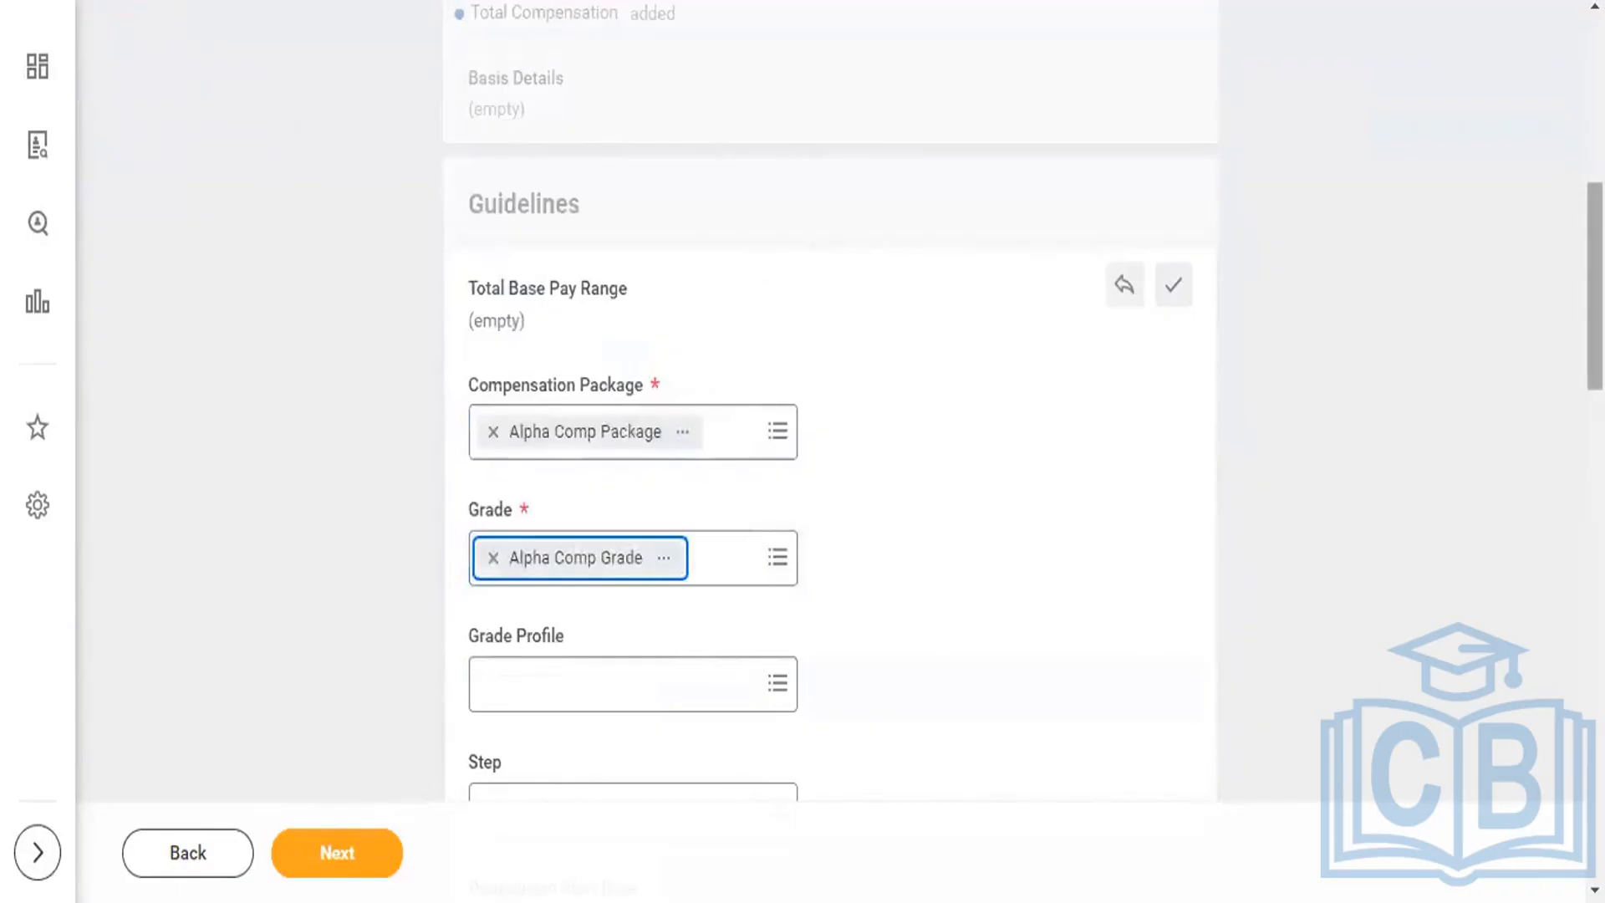
- Add a Salary entry, search its Compensation Plan for "alpha" and select Alpha Salary Plan
{"action": "scroll", "coordinate": [831, 401], "scroll_direction": "down", "scroll_amount": 6}
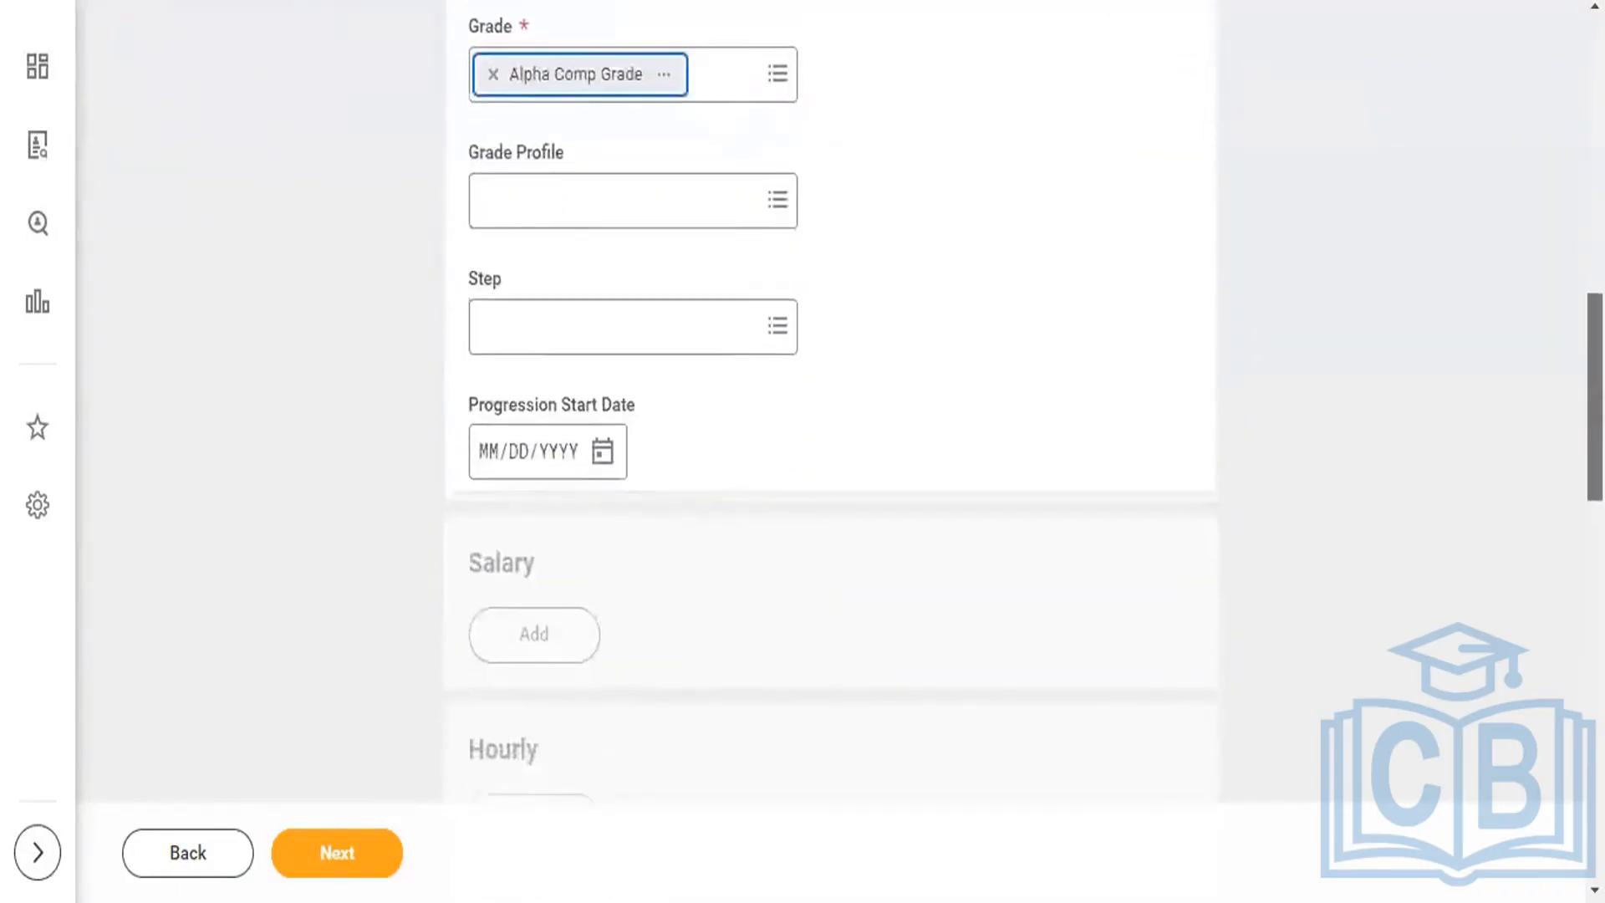
{"action": "scroll", "coordinate": [830, 401], "scroll_direction": "down", "scroll_amount": 10}
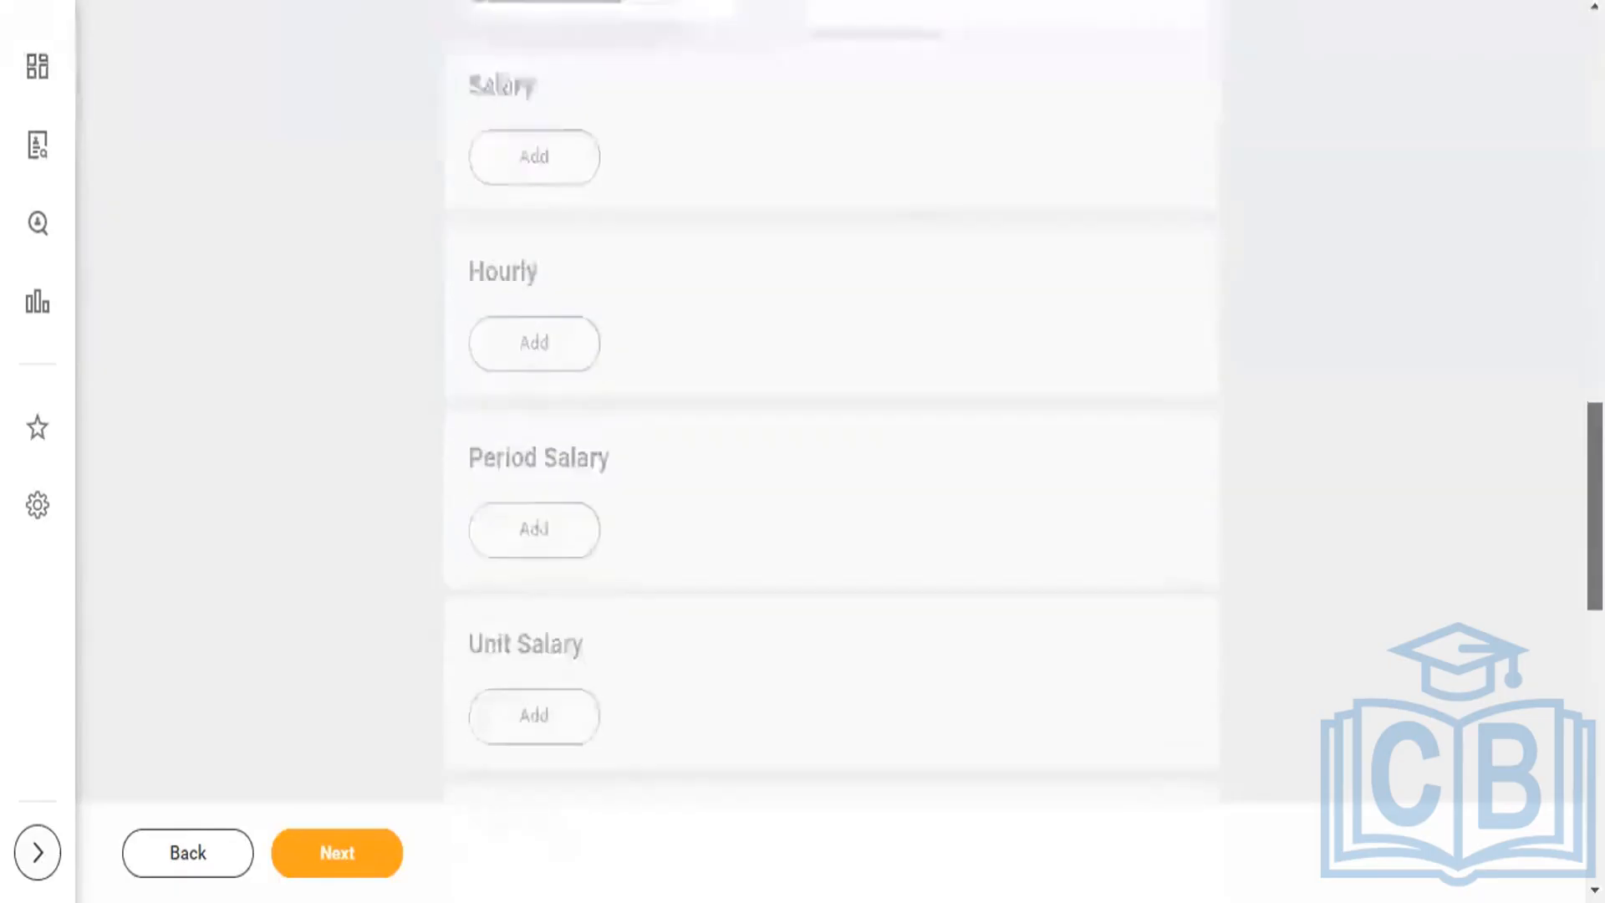
{"action": "scroll", "coordinate": [757, 540], "scroll_direction": "up", "scroll_amount": 7}
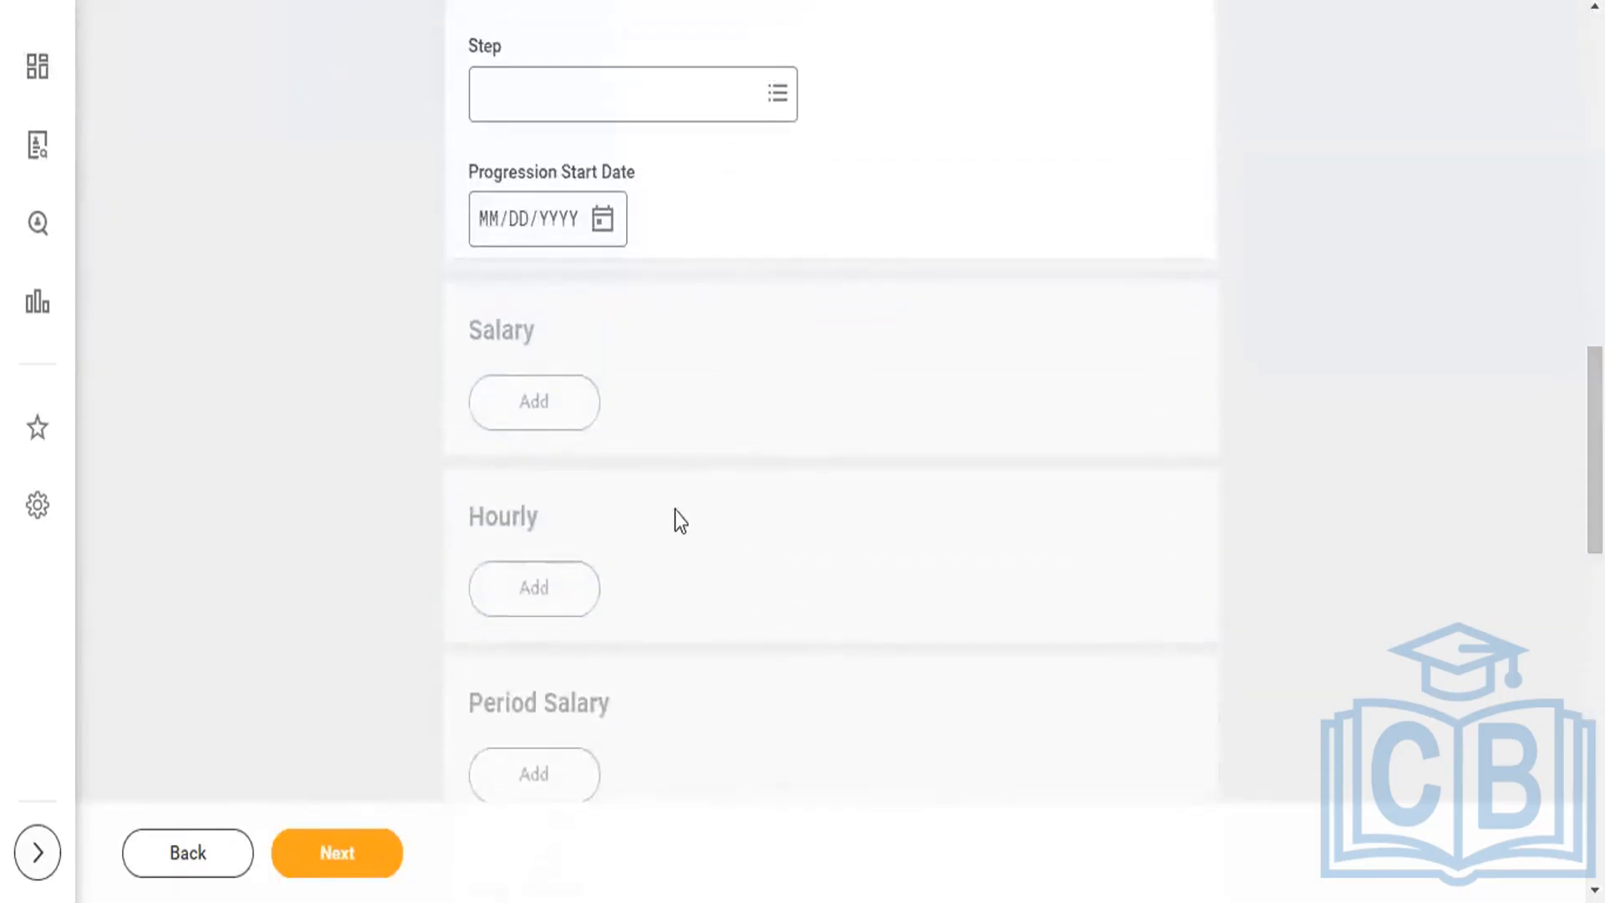
{"action": "left_click", "coordinate": [549, 412]}
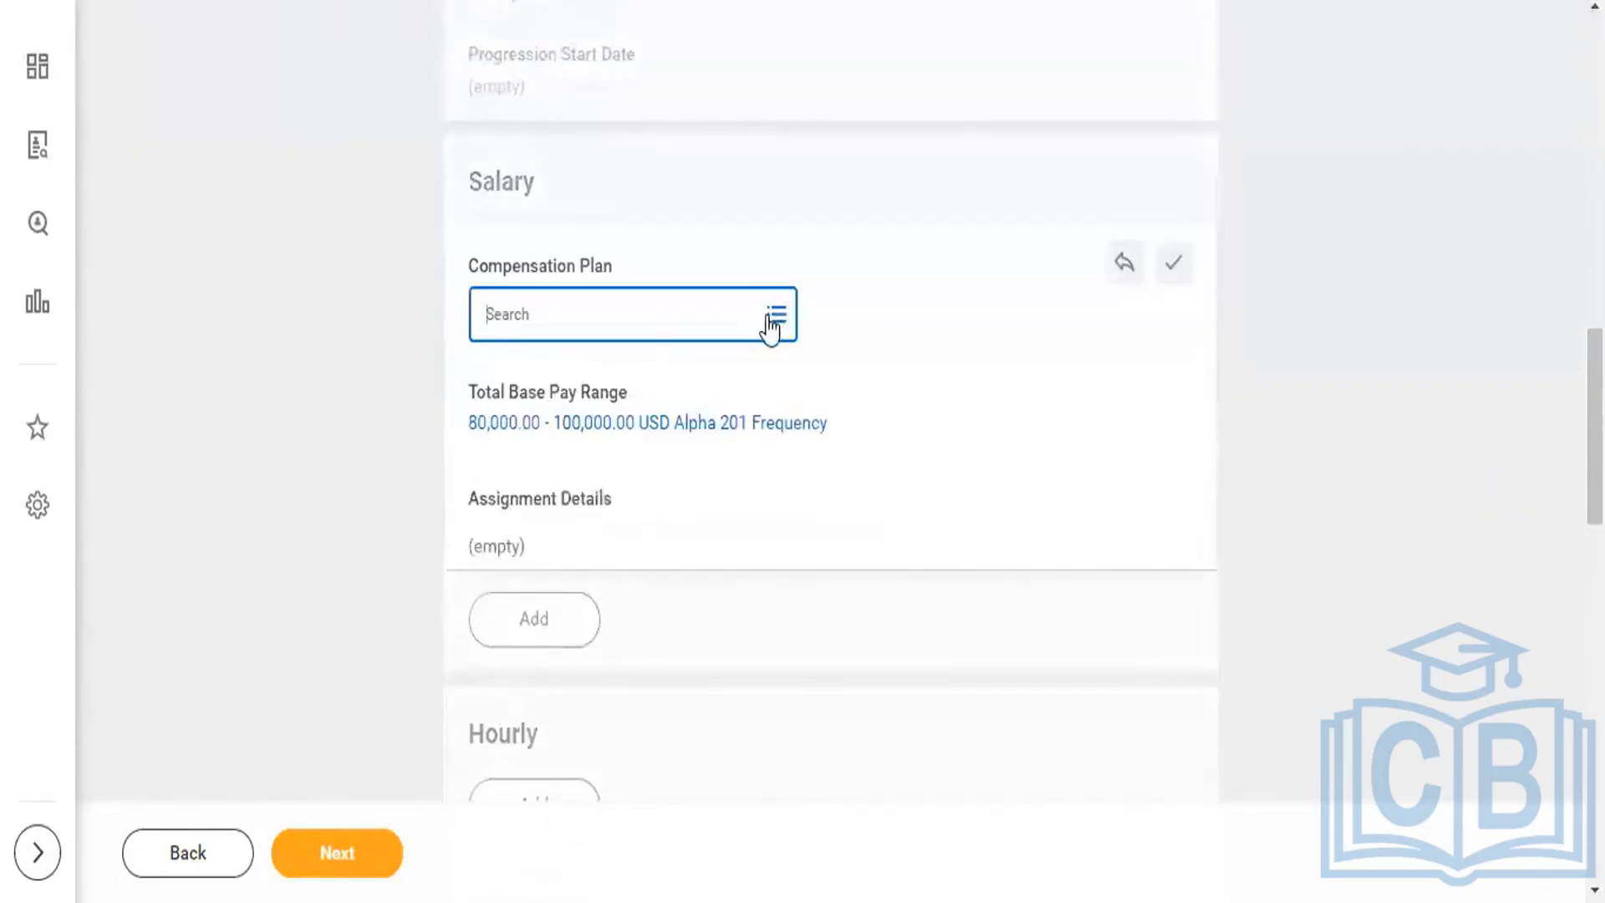
{"action": "left_click", "coordinate": [773, 330]}
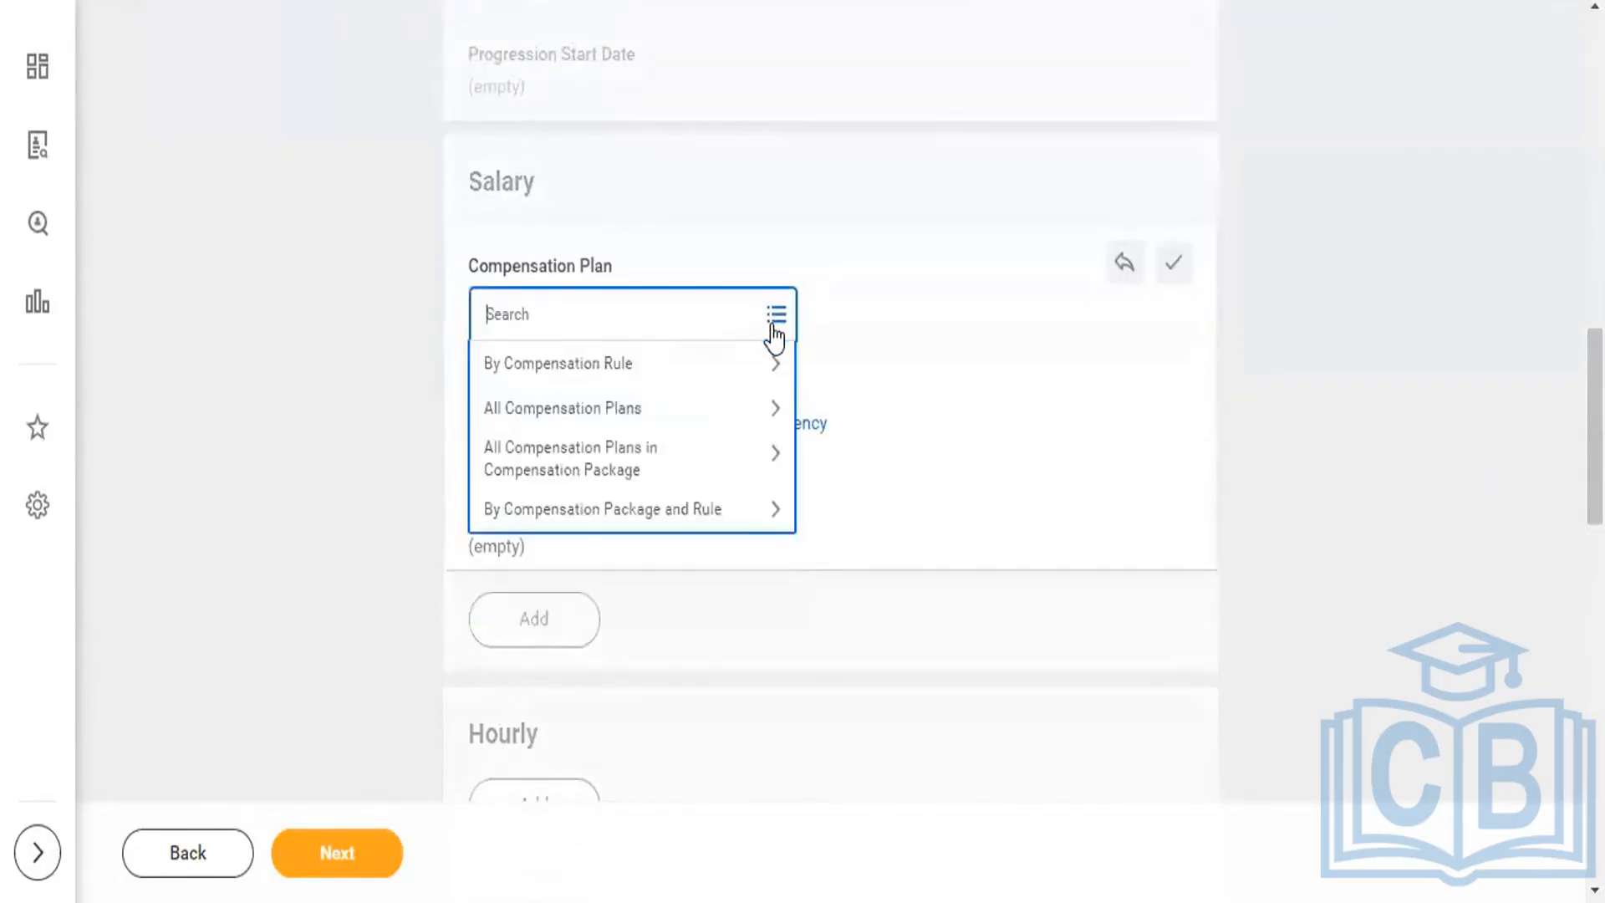
{"action": "type", "text": "alpha"}
{"action": "key", "text": "Return"}
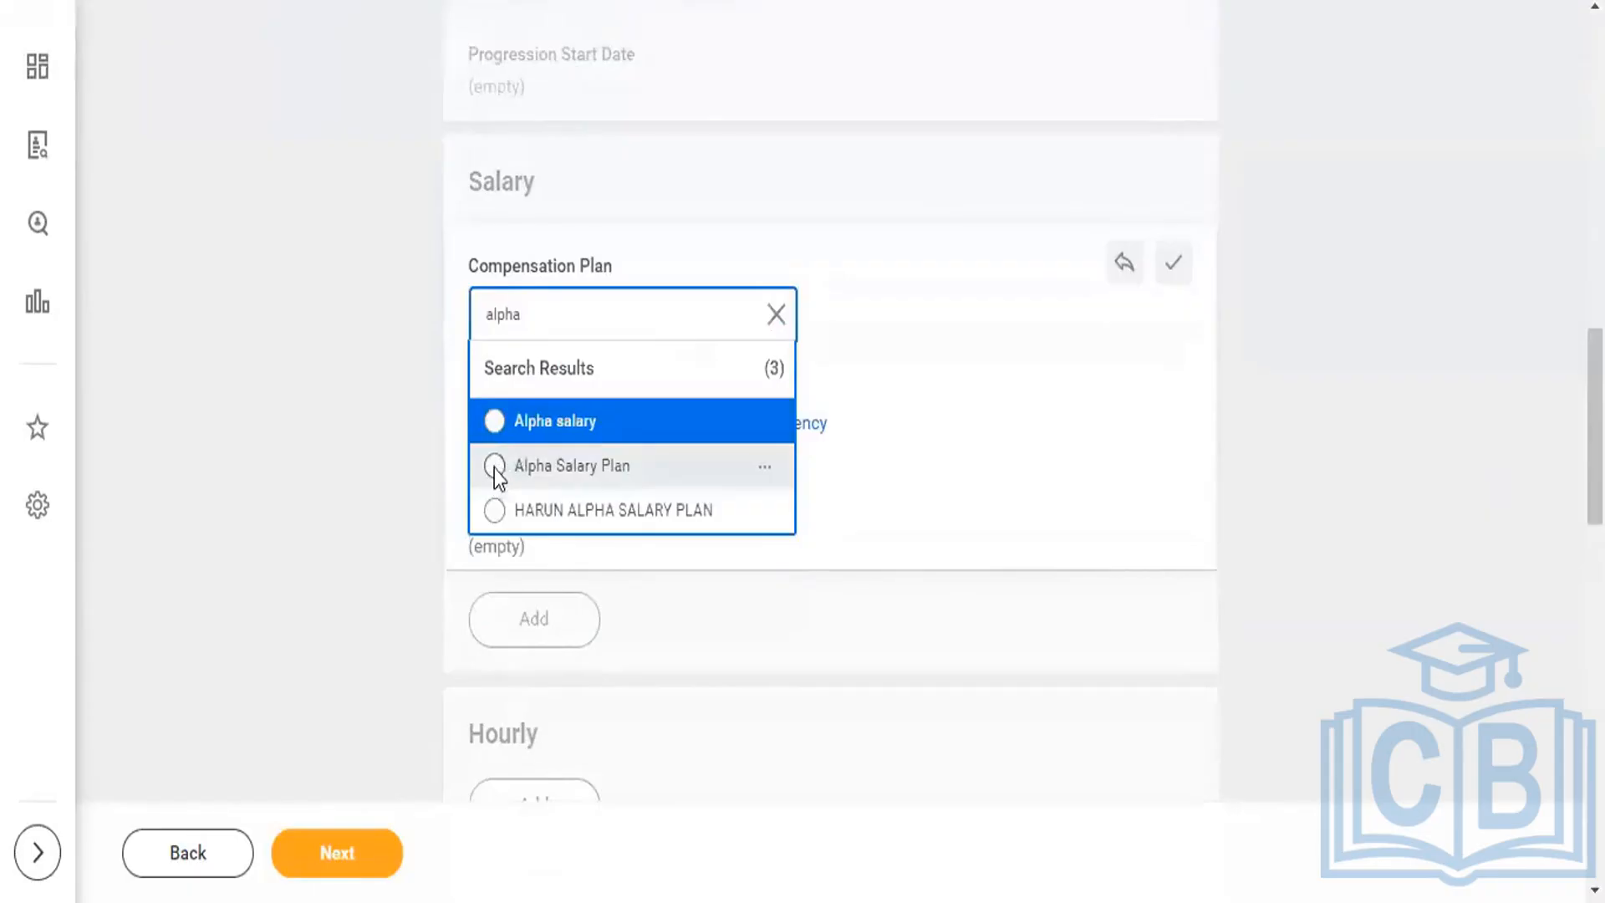
{"action": "left_click", "coordinate": [494, 466]}
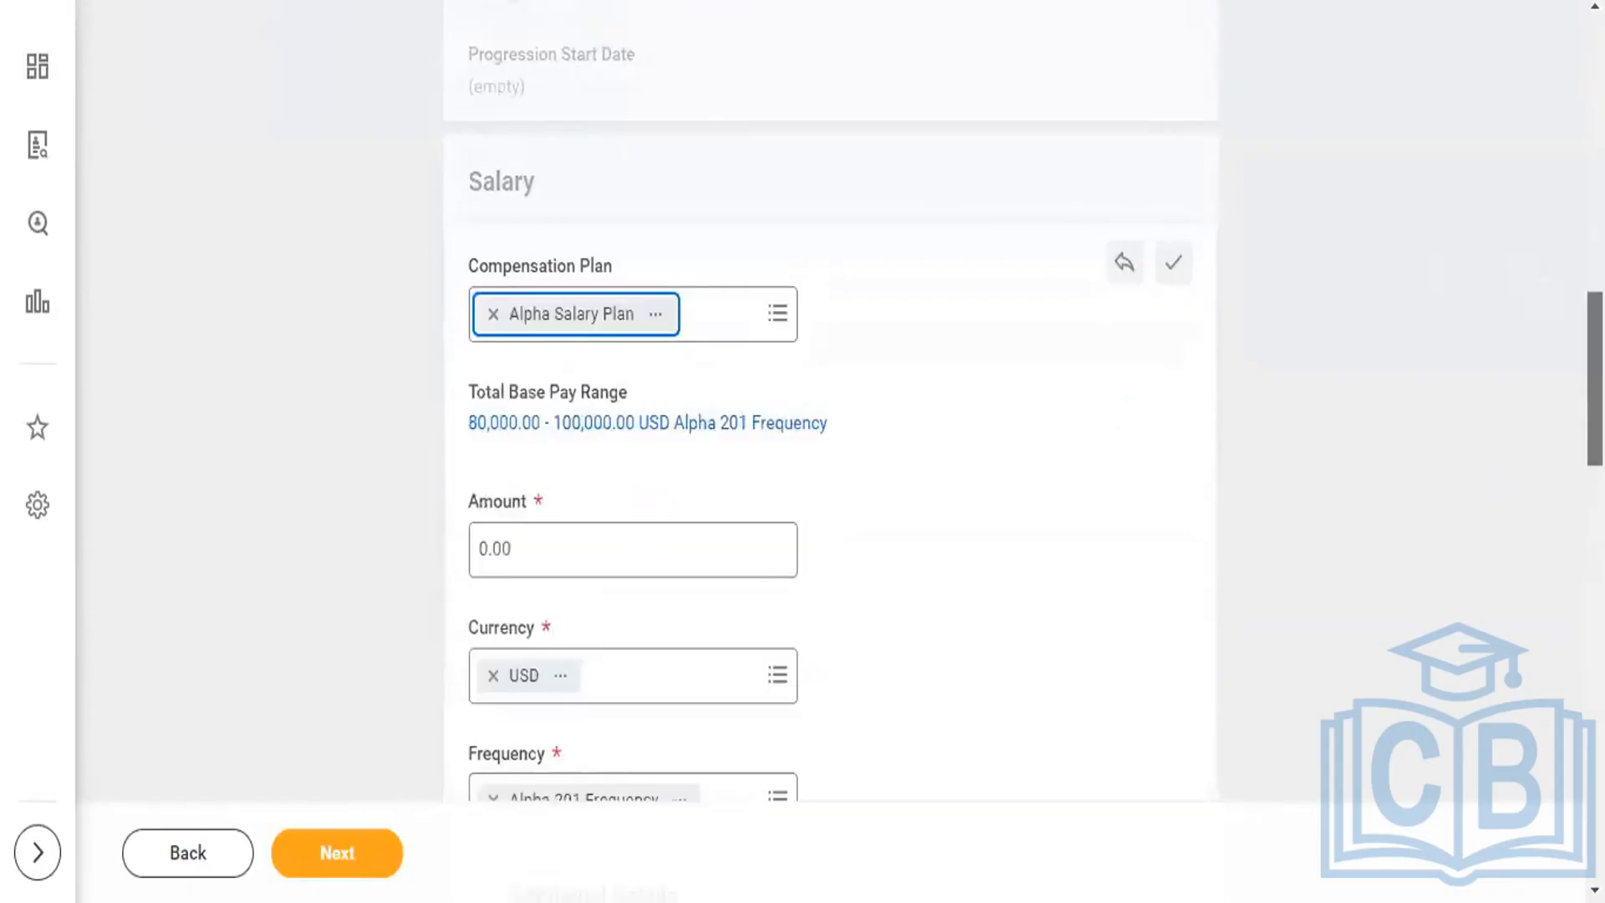
- Set the amount of the Alpha Salary Plan to 90000
{"action": "scroll", "coordinate": [705, 351], "scroll_direction": "down", "scroll_amount": 3}
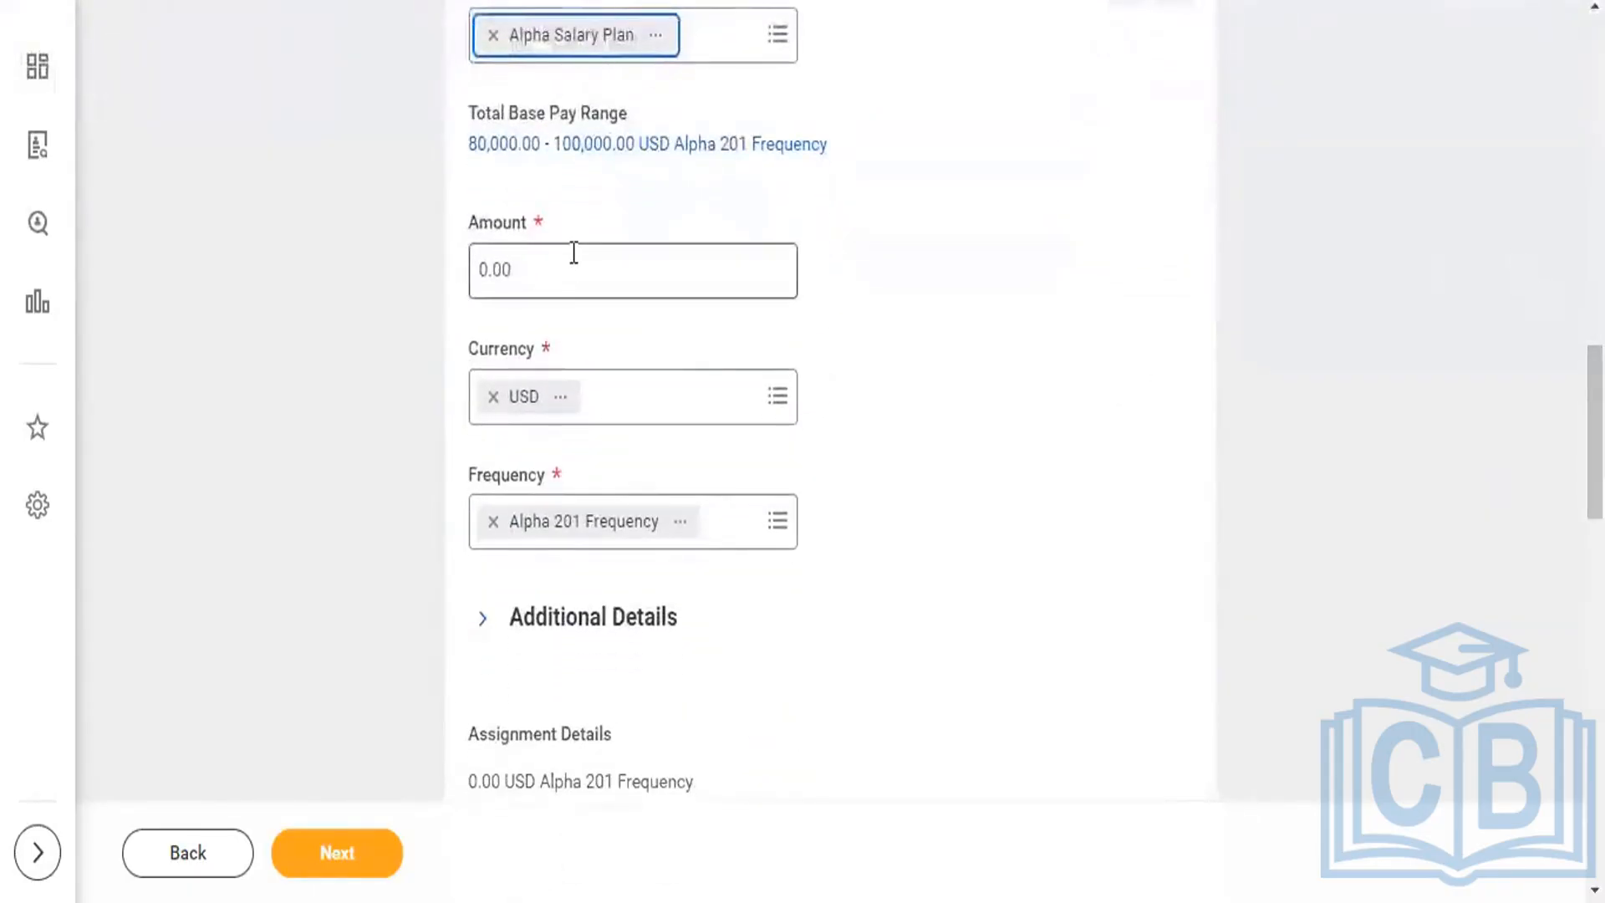
{"action": "left_click", "coordinate": [563, 265]}
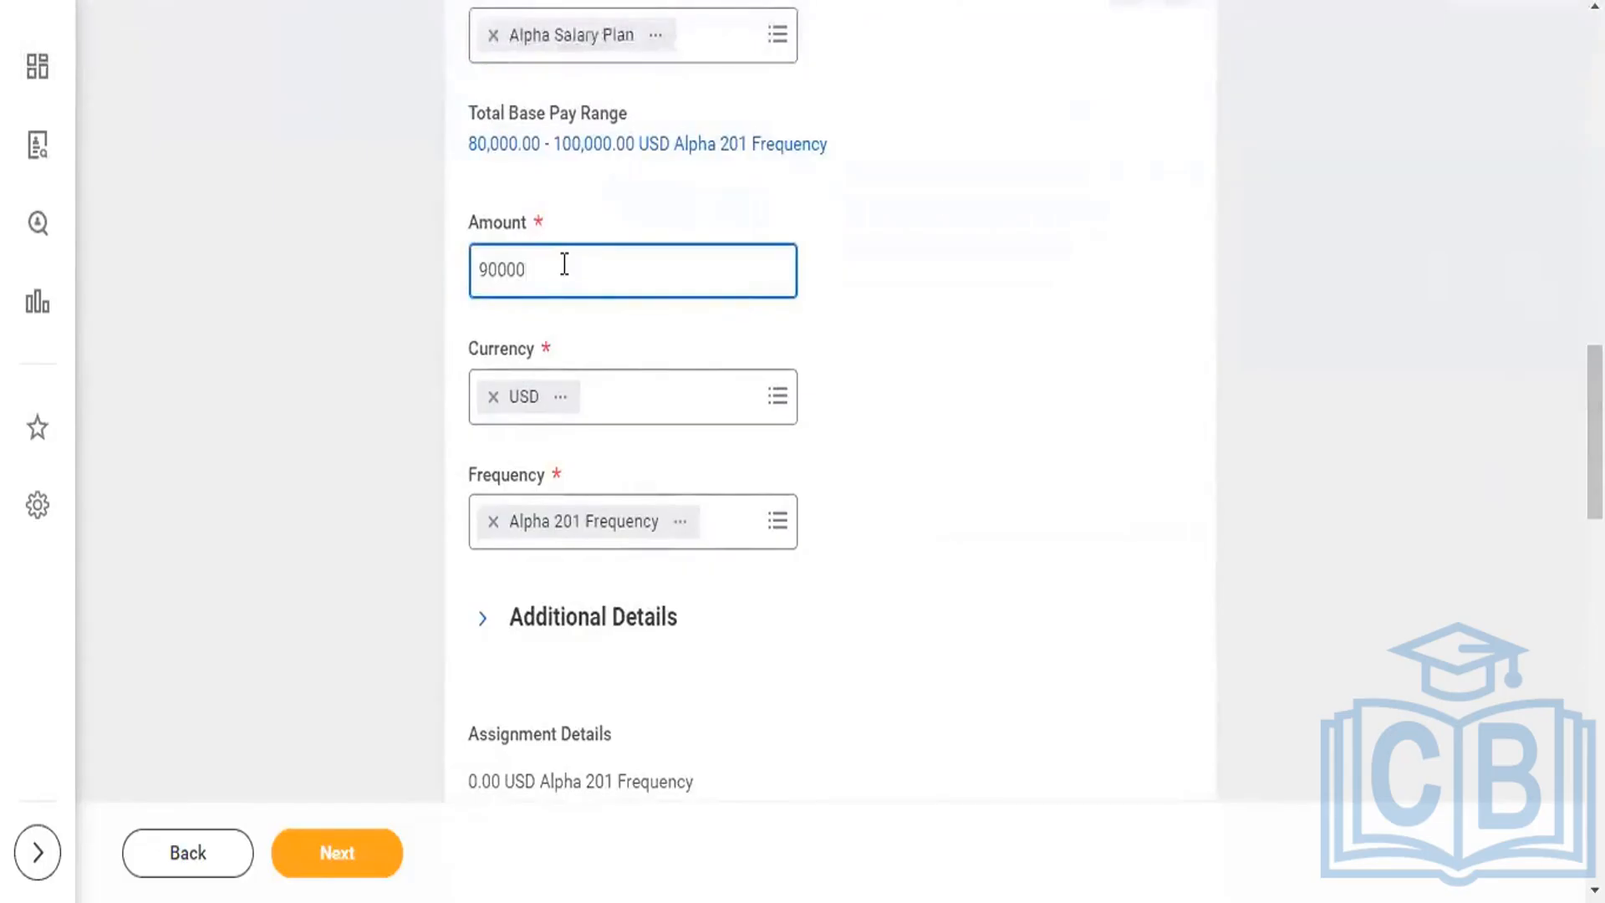
{"action": "left_click", "coordinate": [887, 505]}
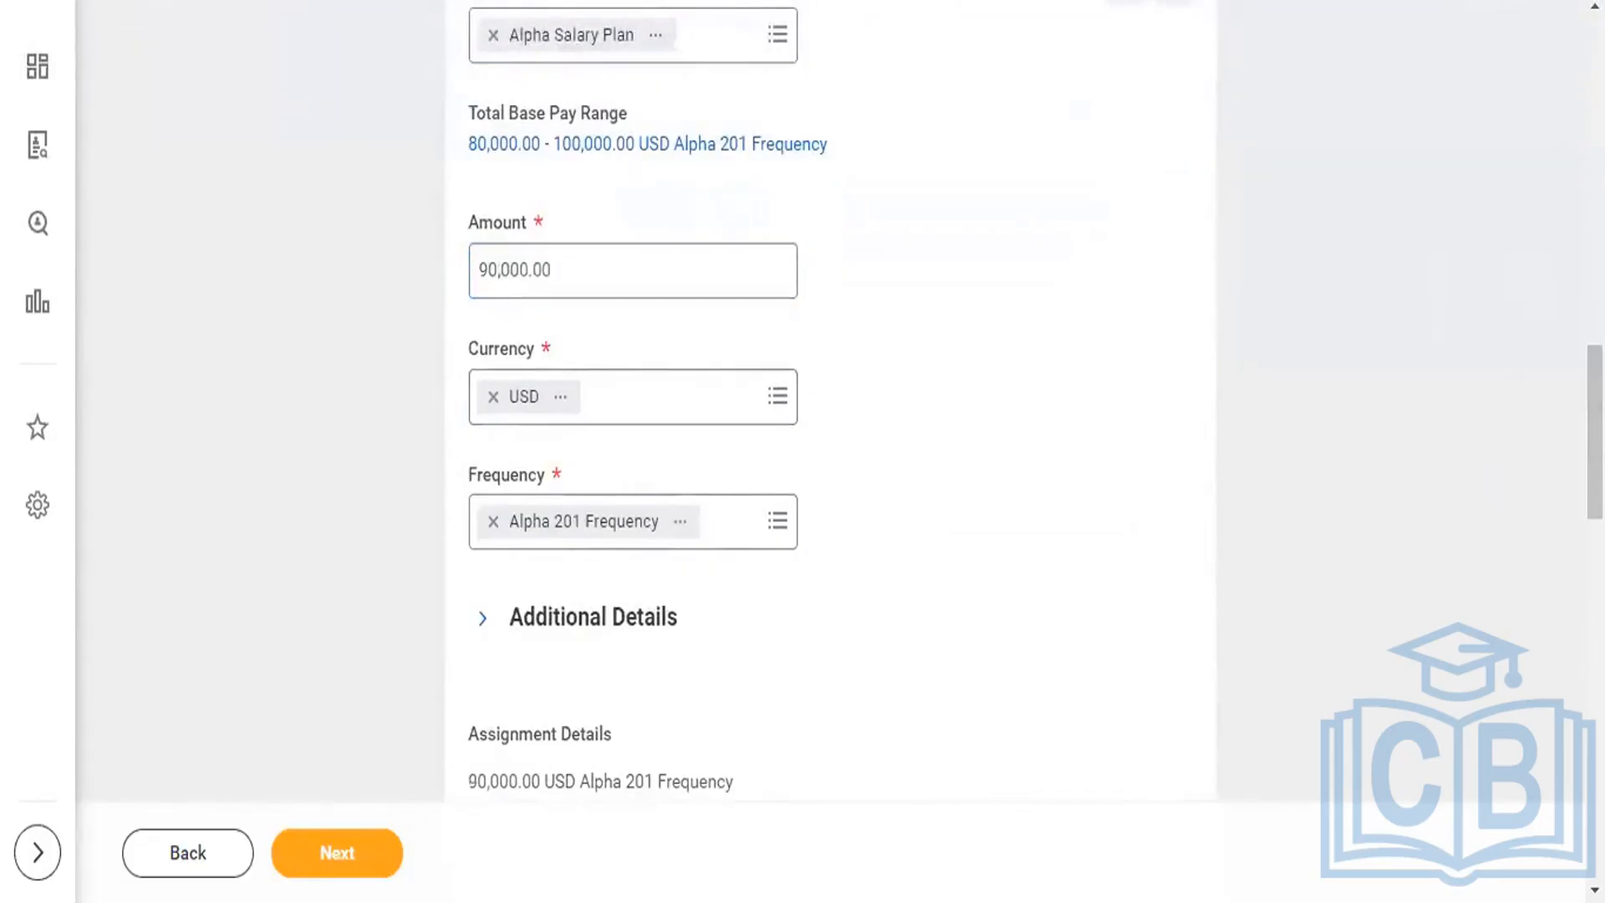
- Add an Allowance entry, search its Compensation Plan for "alpha" and select Alpha Allowance Plan
{"action": "scroll", "coordinate": [830, 401], "scroll_direction": "down", "scroll_amount": 10}
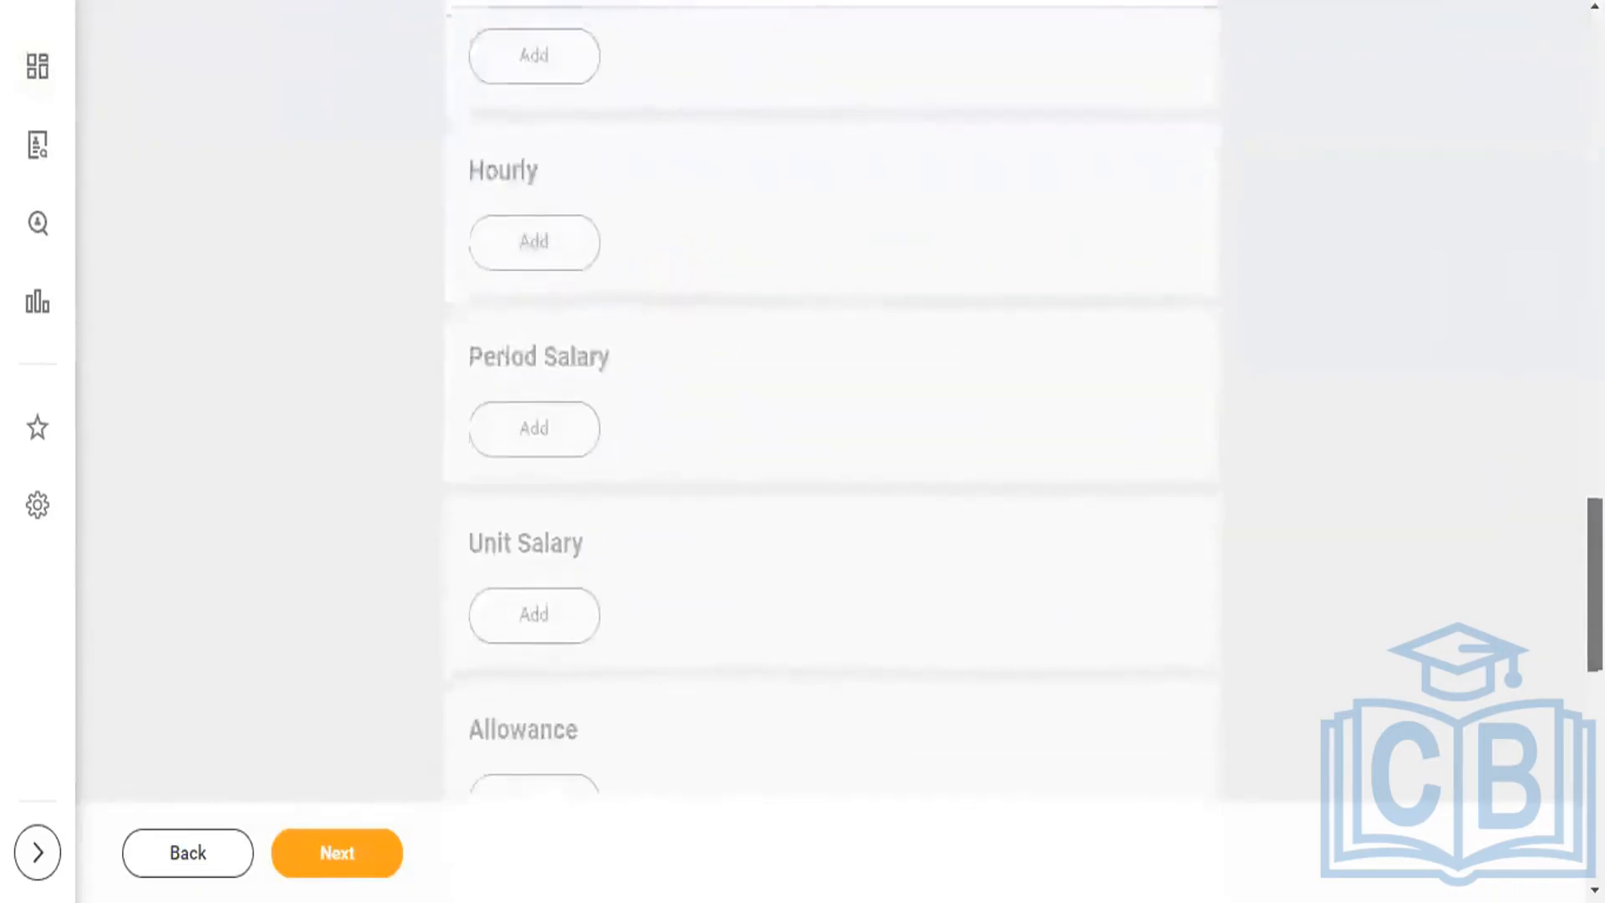
{"action": "scroll", "coordinate": [607, 563], "scroll_direction": "down", "scroll_amount": 3}
{"action": "left_click", "coordinate": [565, 577]}
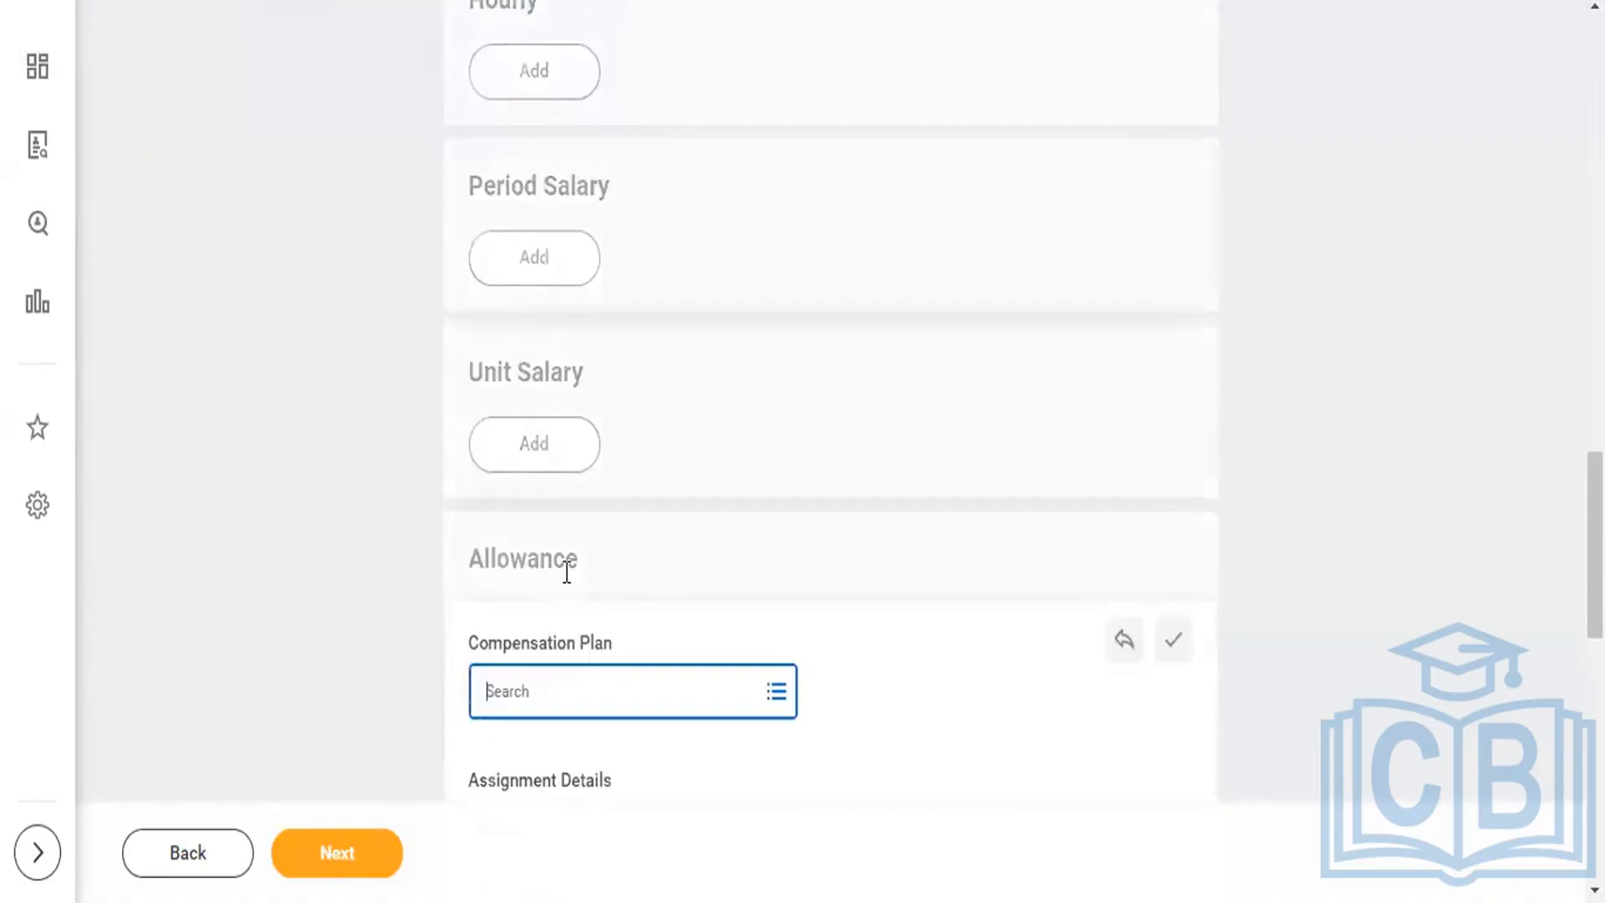
{"action": "type", "text": "alpha"}
{"action": "key", "text": "Return"}
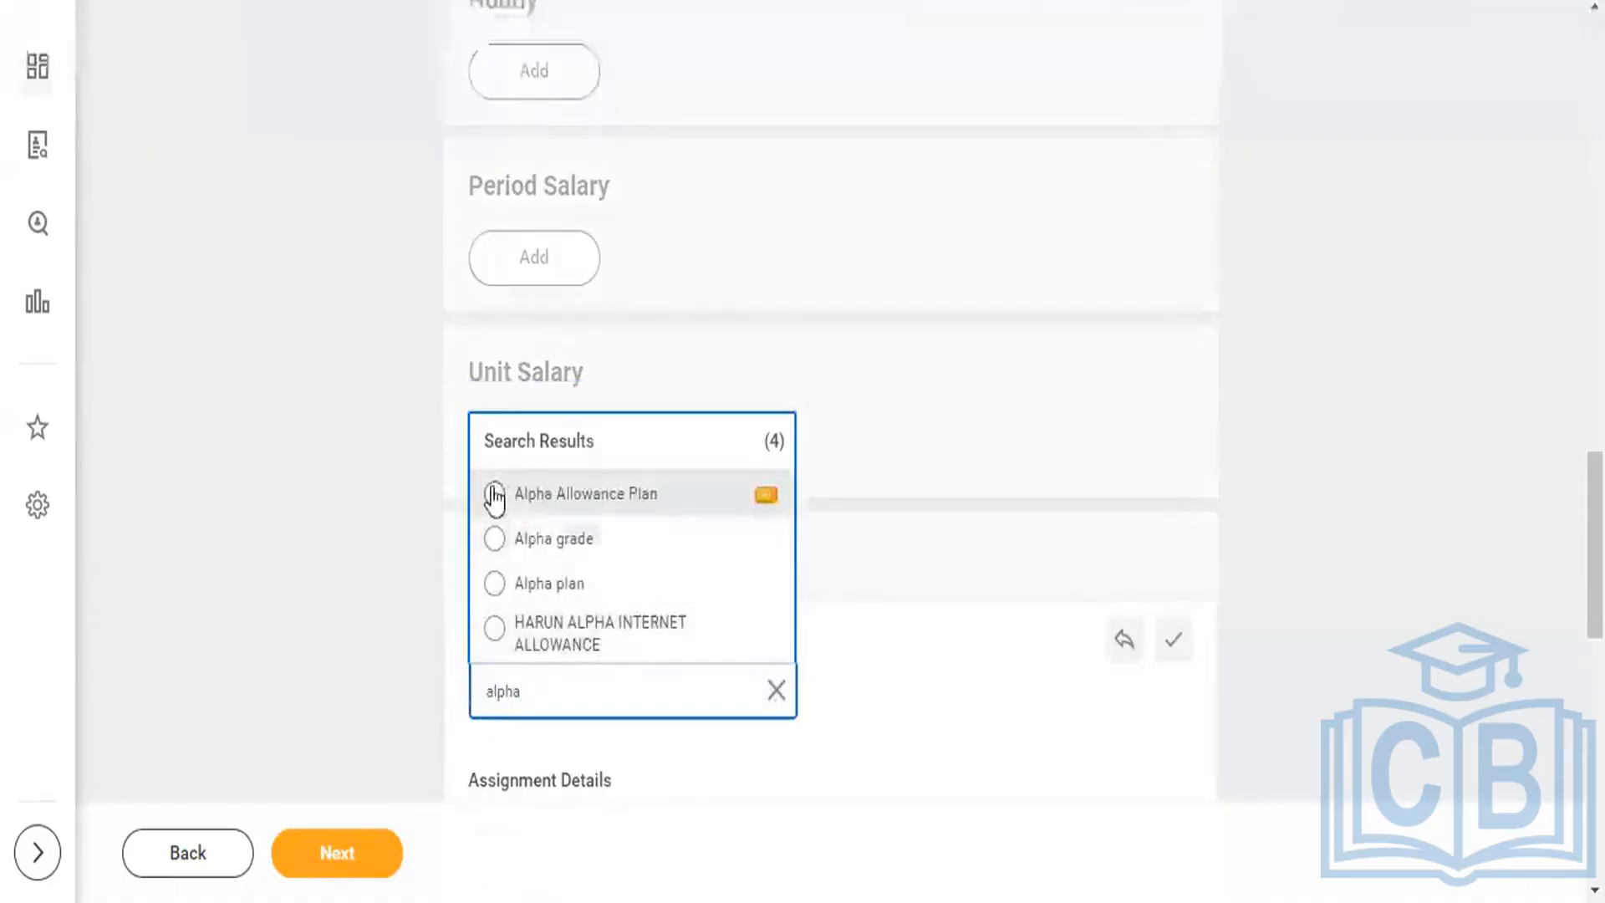
{"action": "left_click", "coordinate": [494, 497]}
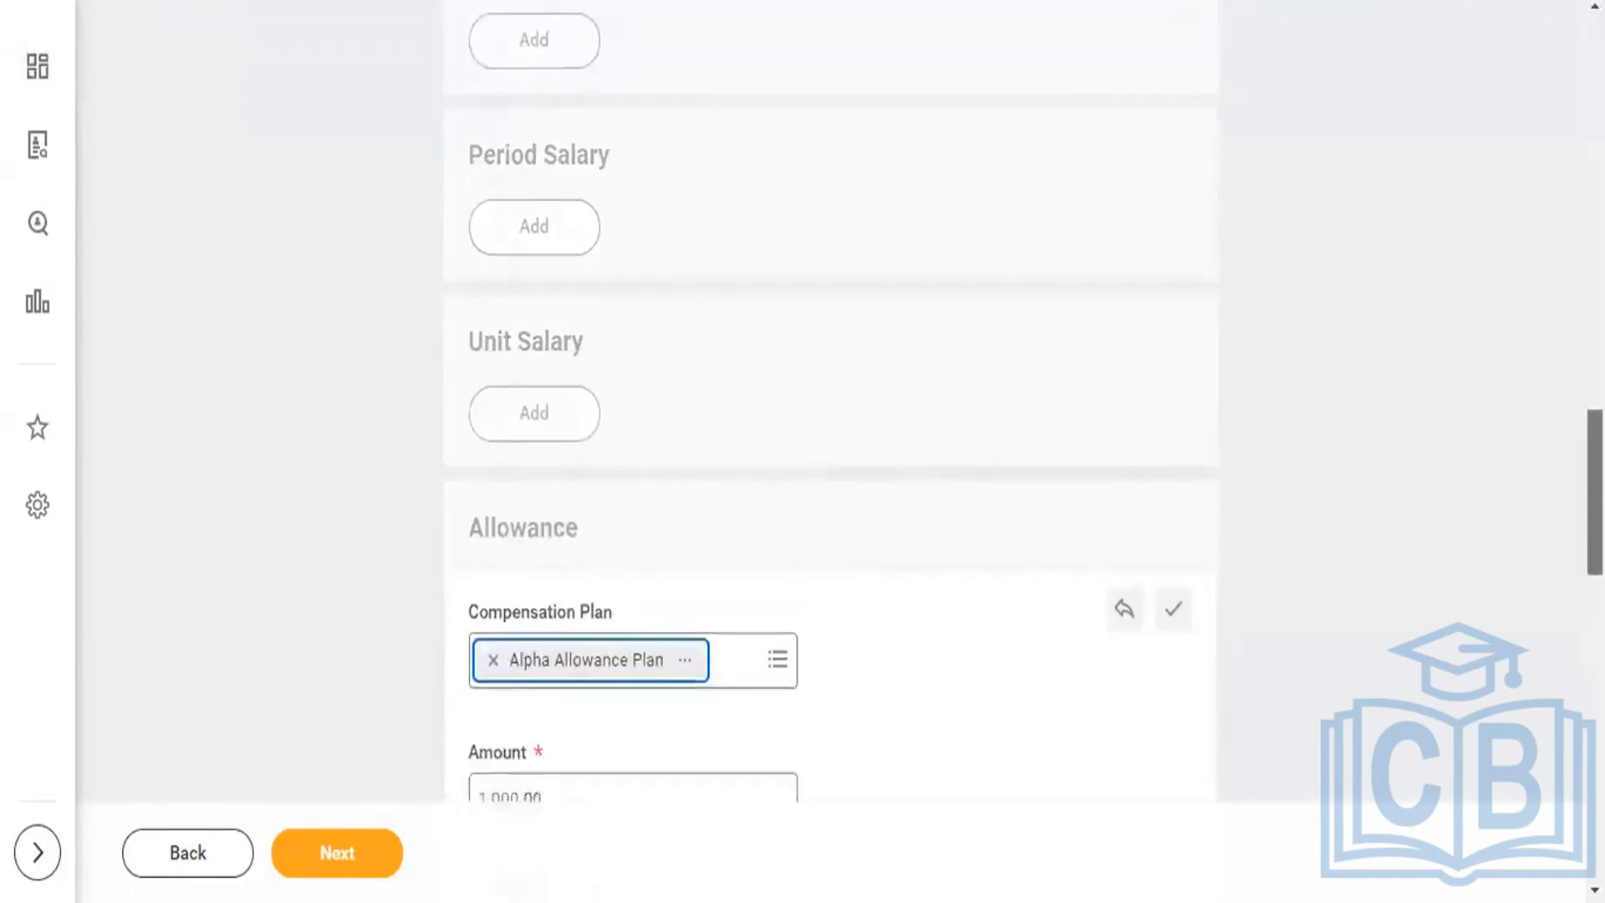
- Keep the allowance defaults, leave Merit and Bonus empty, and continue past Assign Roles without adding any to the requisition summary
{"action": "scroll", "coordinate": [836, 418], "scroll_direction": "down", "scroll_amount": 7}
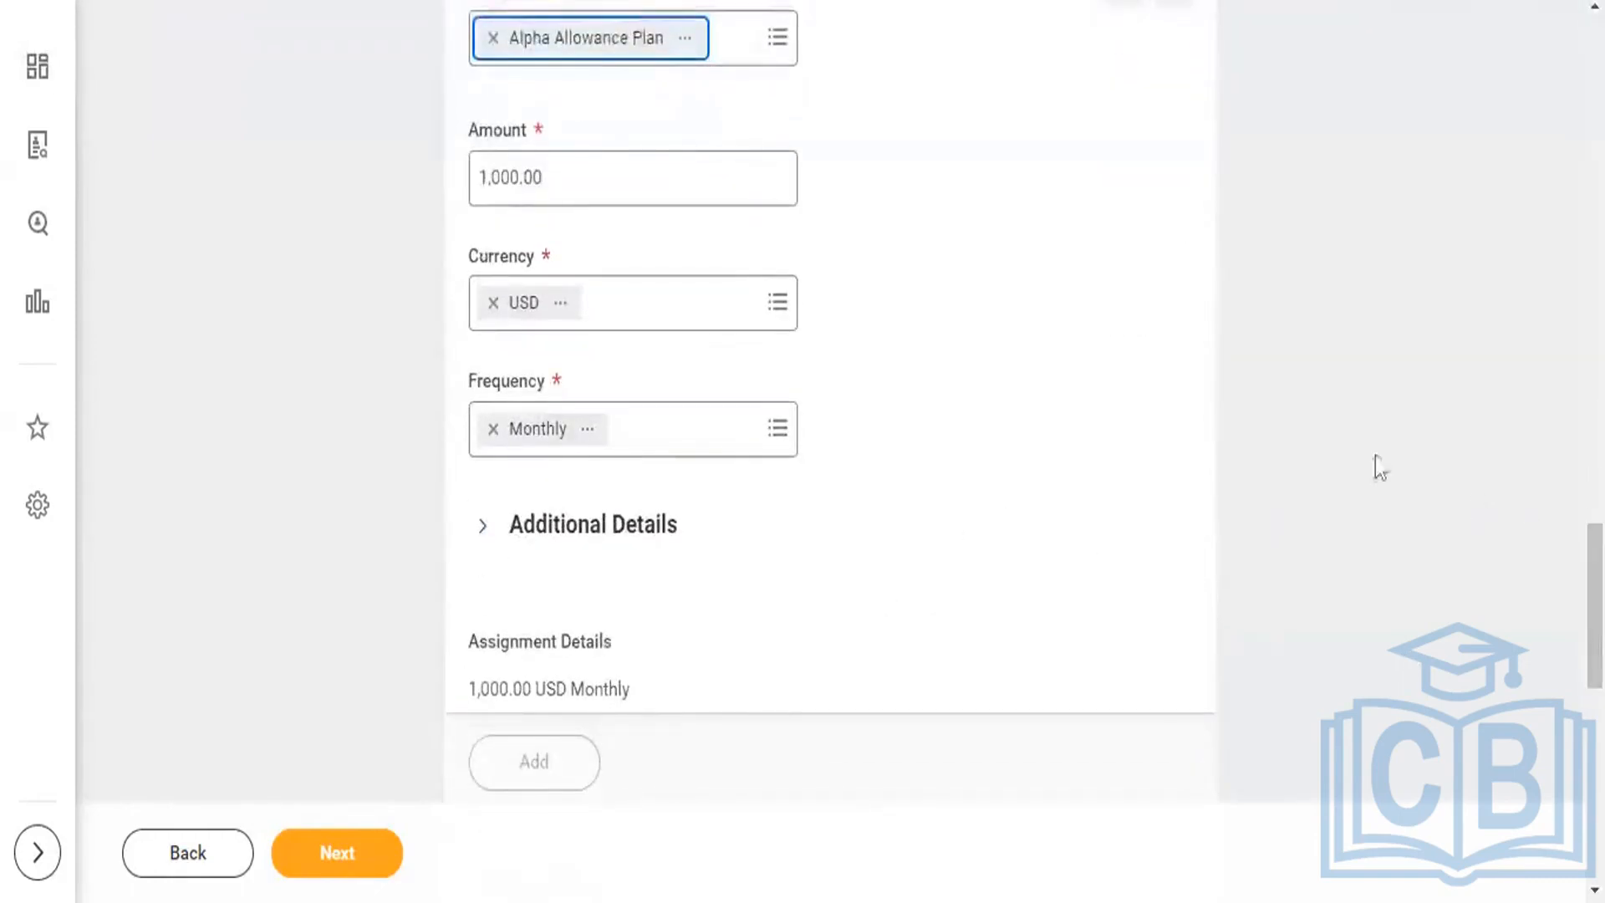
{"action": "scroll", "coordinate": [1422, 543], "scroll_direction": "down", "scroll_amount": 5}
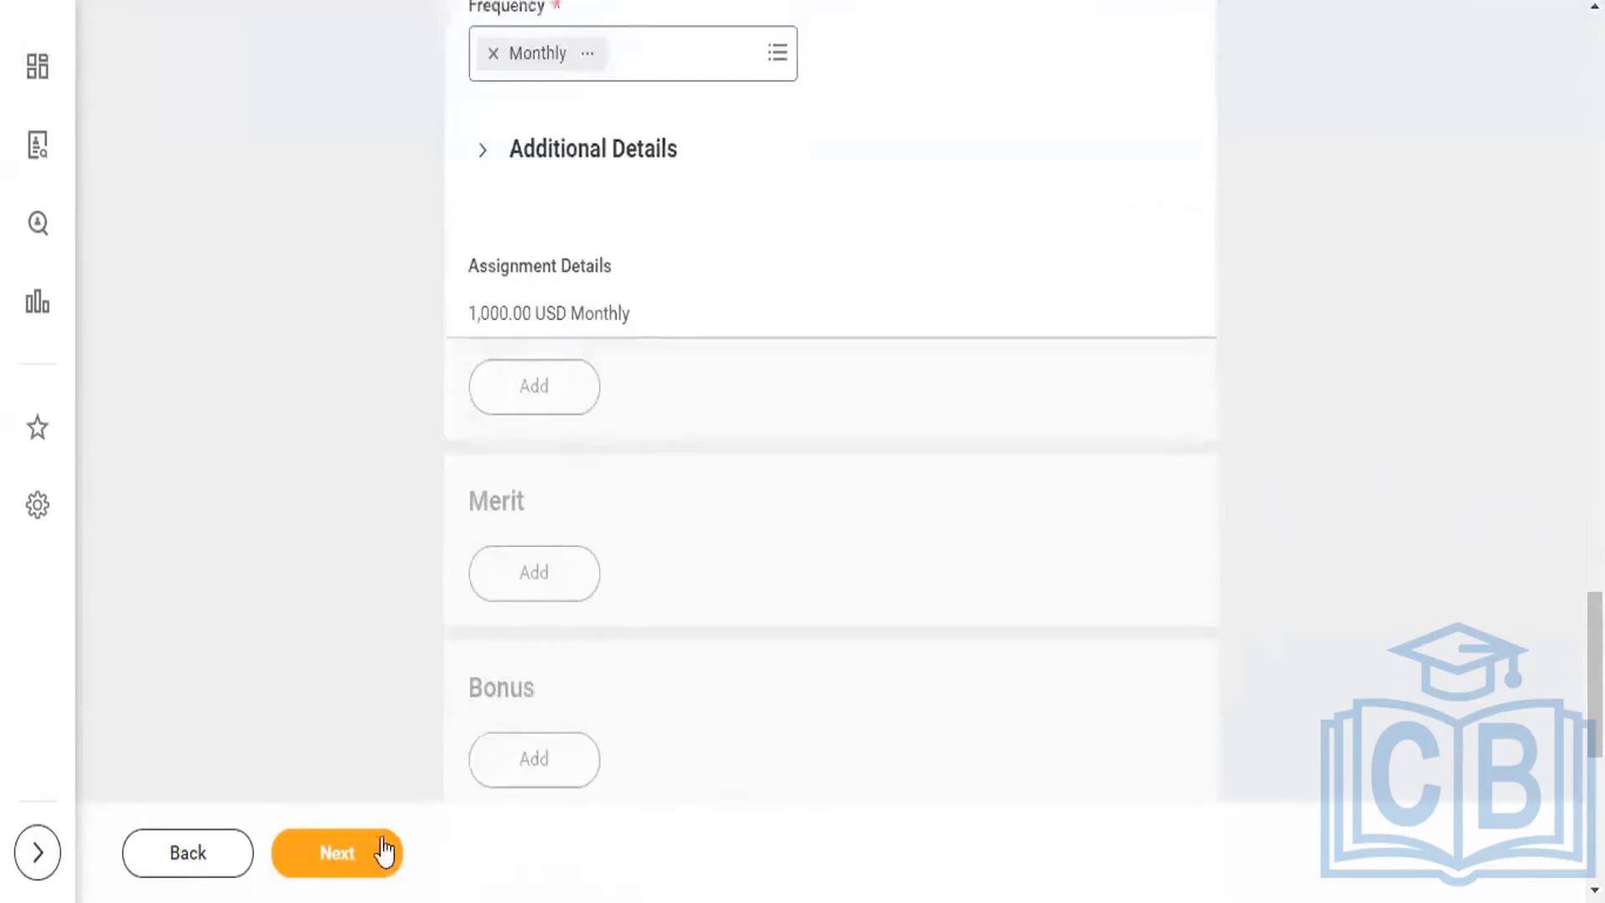
{"action": "left_click", "coordinate": [359, 852]}
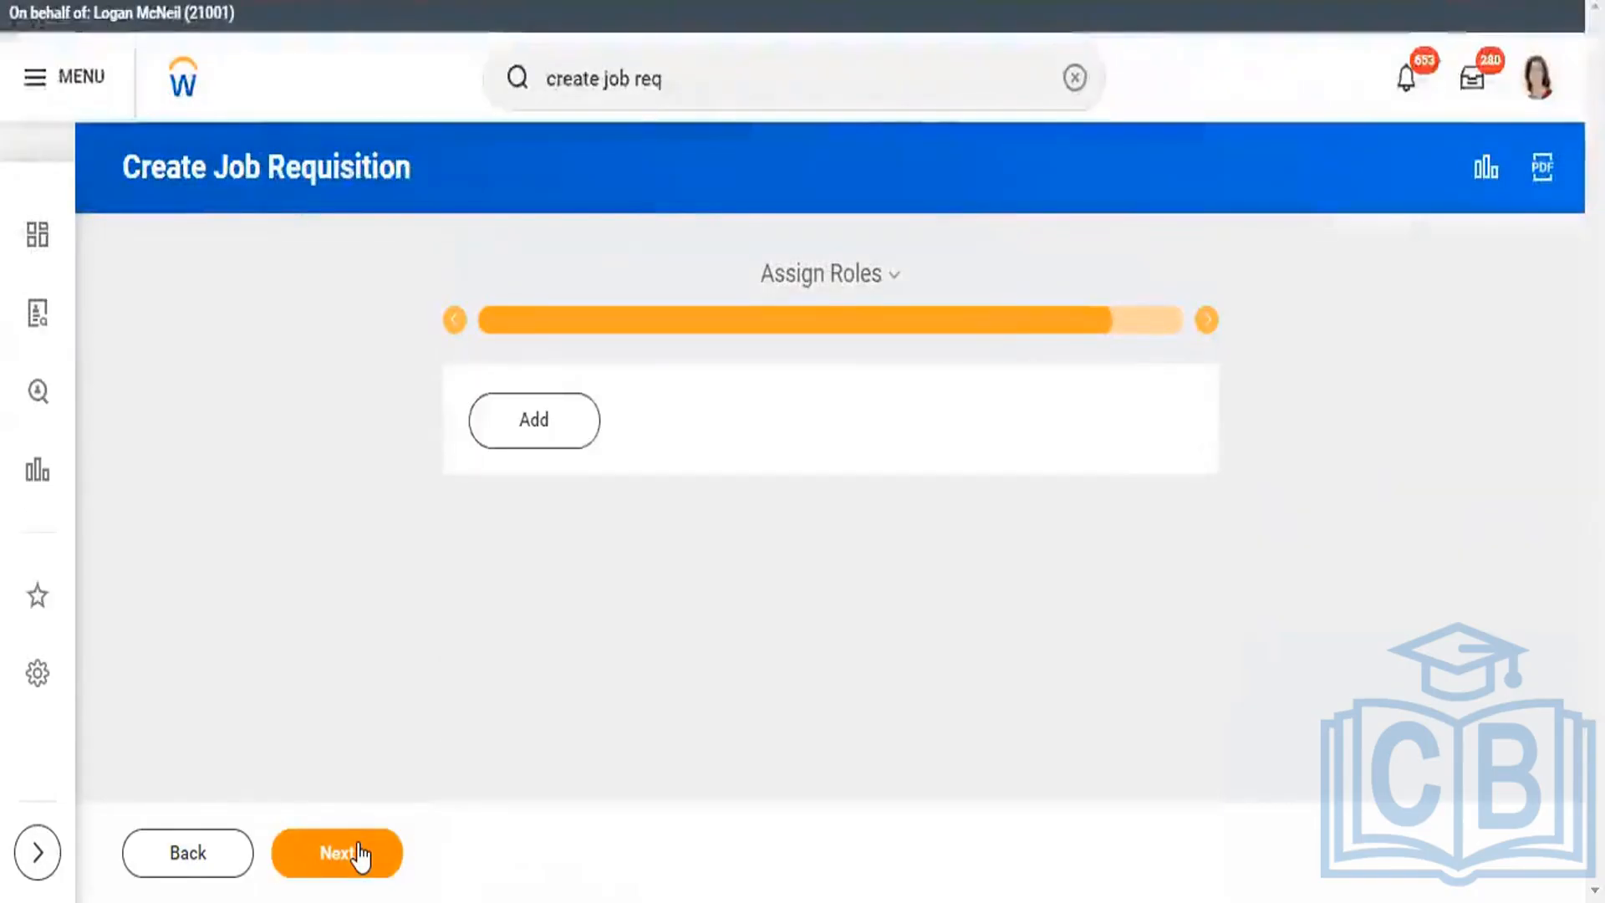
{"action": "left_click", "coordinate": [359, 853]}
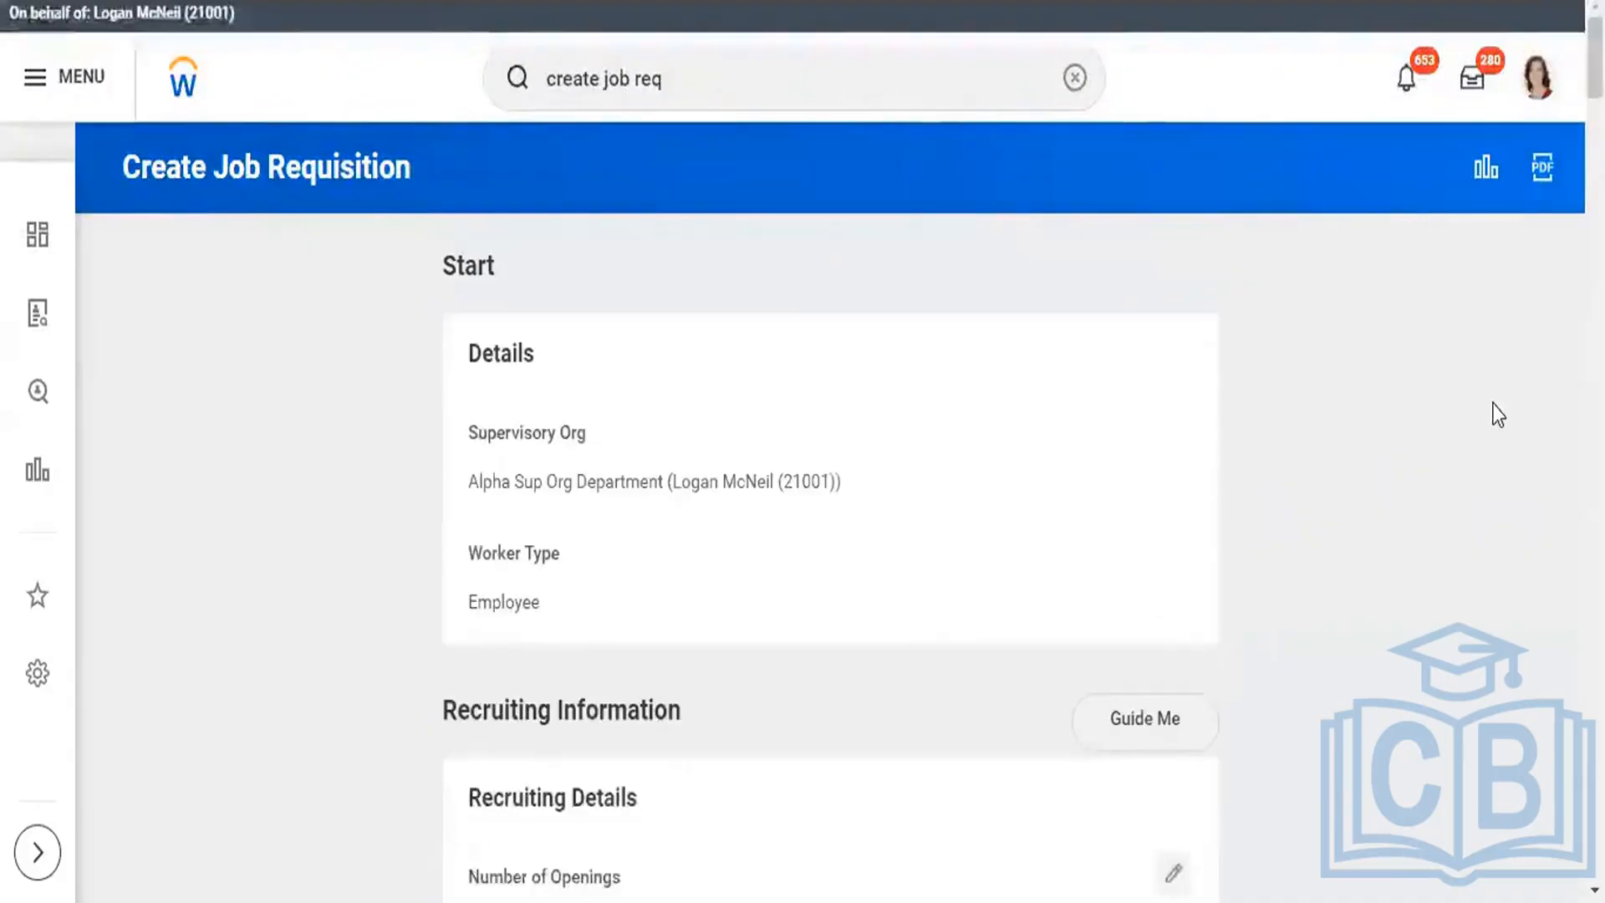
- Review the requisition summary from Recruiting Details to Organizations, submit the requisition and open the resulting alert's details
{"action": "scroll", "coordinate": [830, 501], "scroll_direction": "down", "scroll_amount": 10}
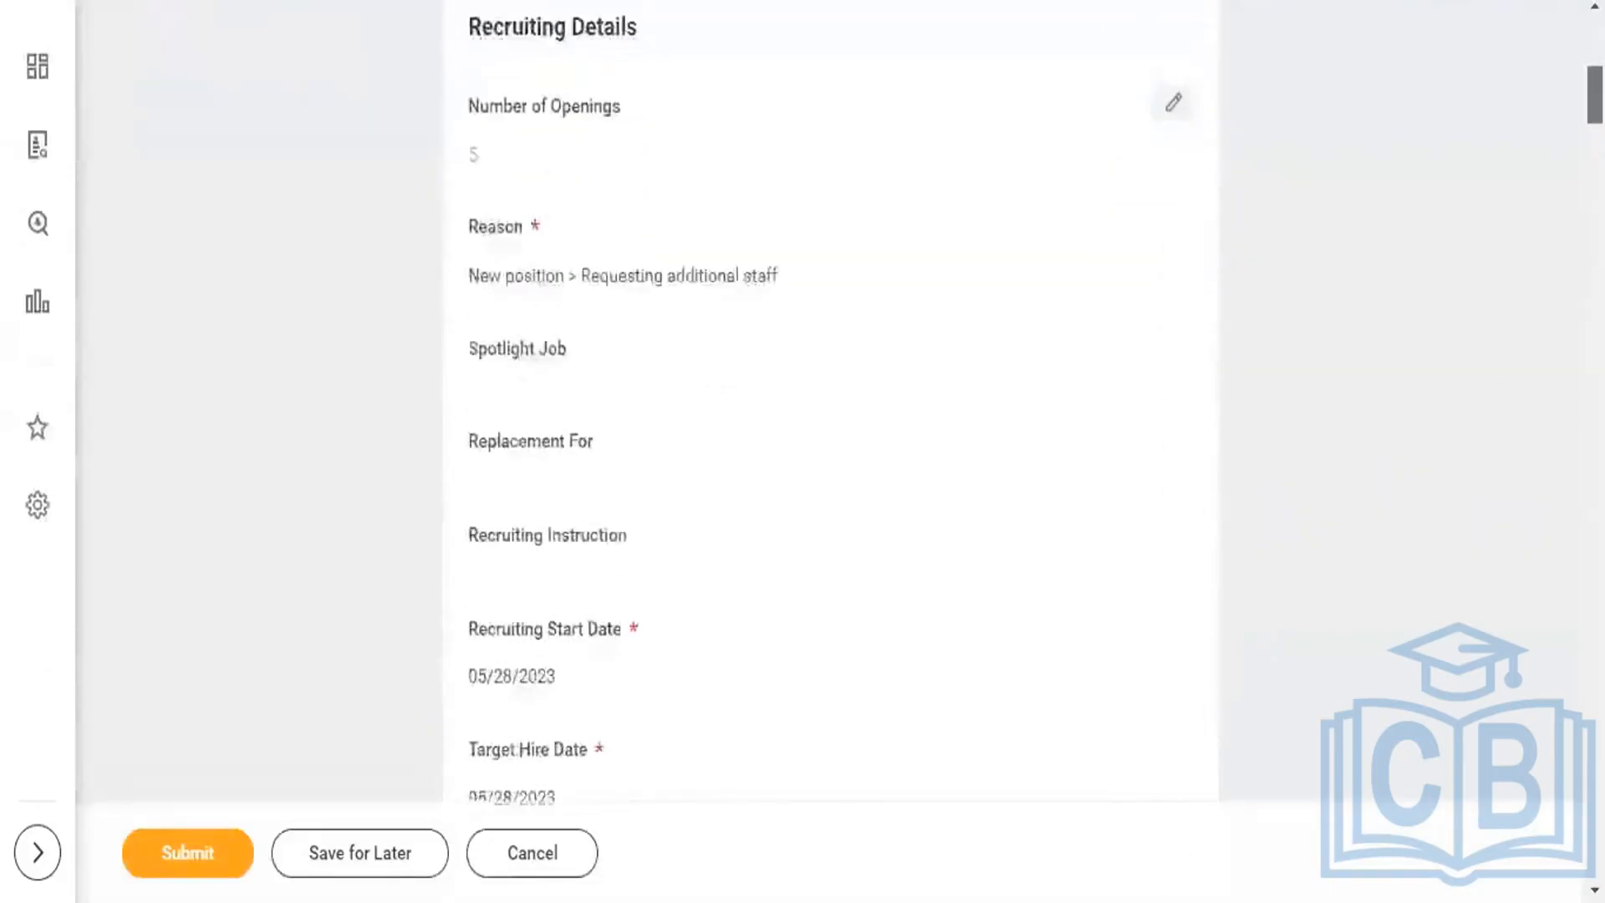
{"action": "scroll", "coordinate": [830, 418], "scroll_direction": "down", "scroll_amount": 8}
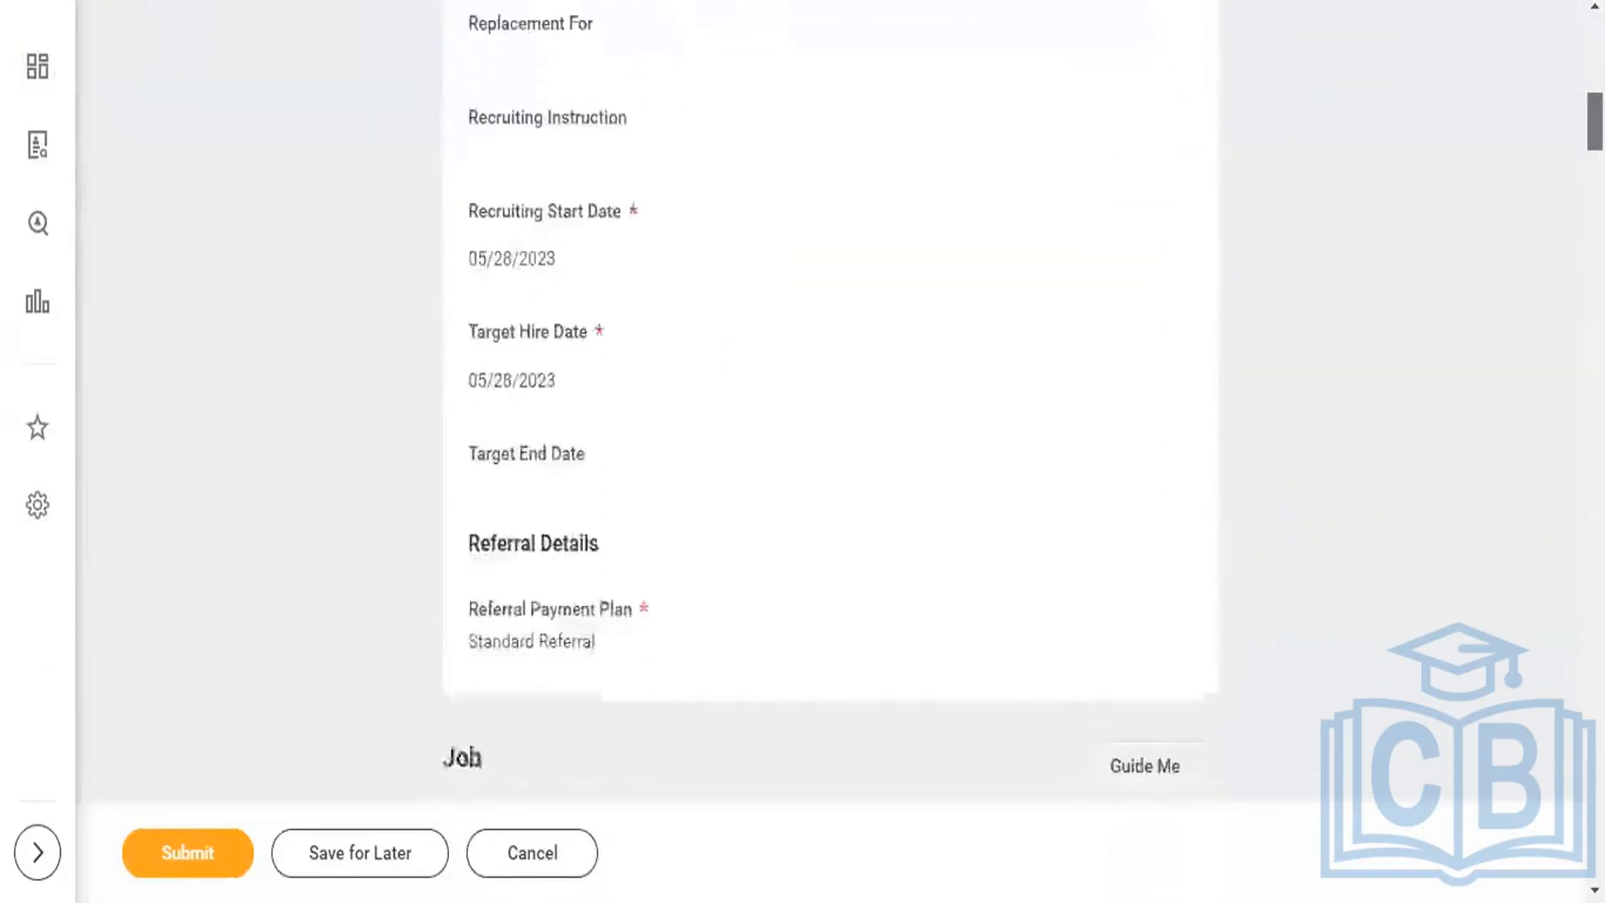
{"action": "scroll", "coordinate": [830, 418], "scroll_direction": "down", "scroll_amount": 12}
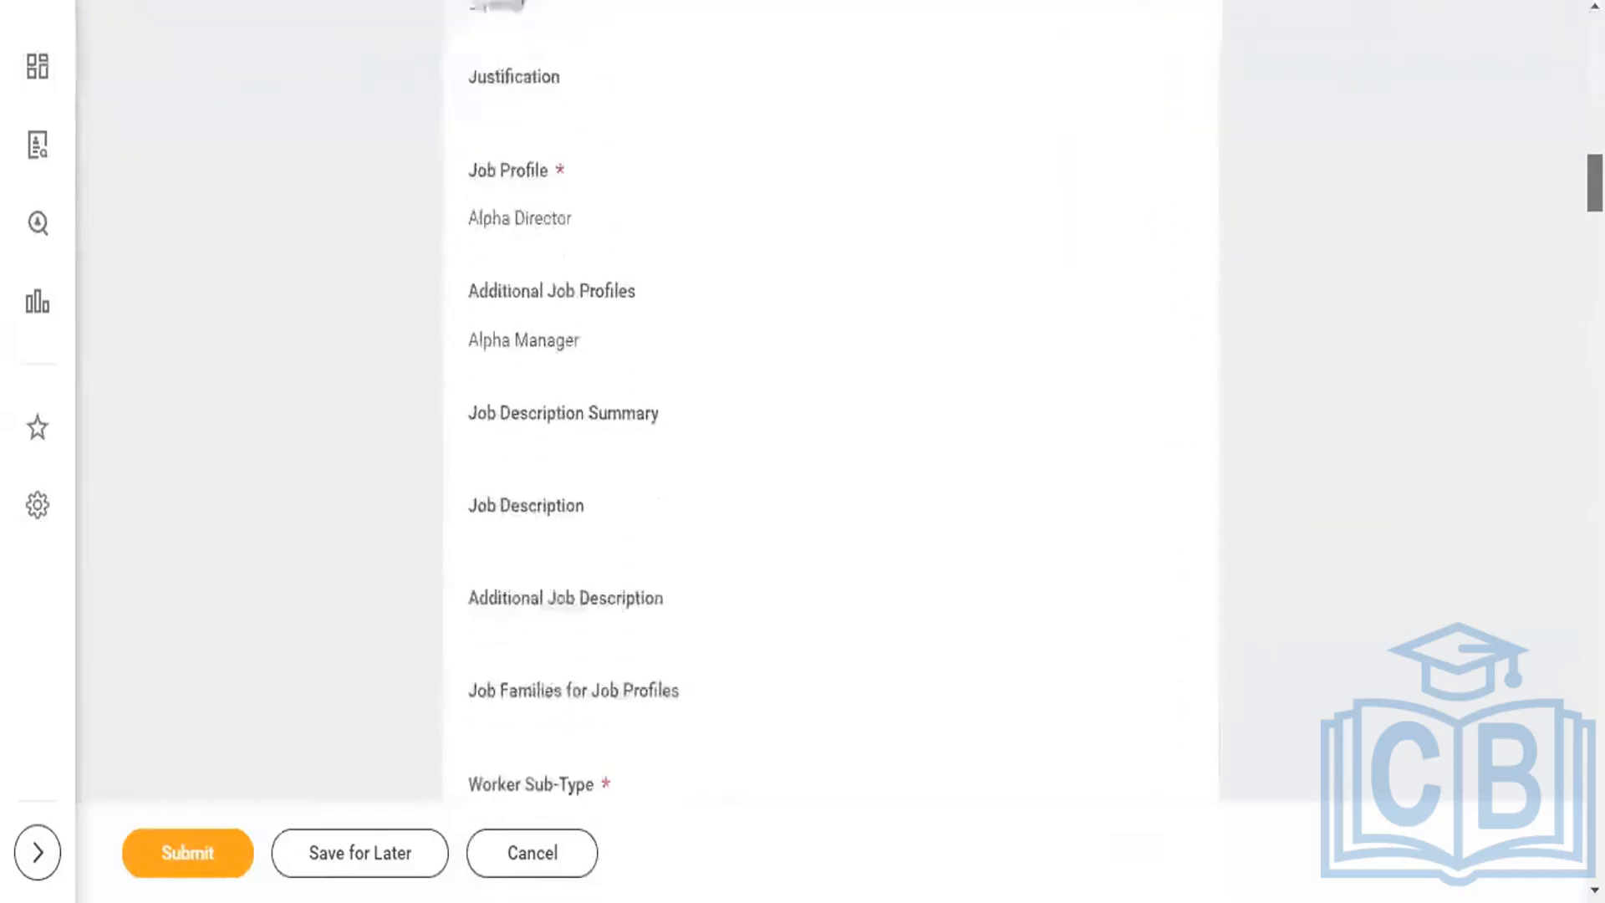
{"action": "scroll", "coordinate": [830, 418], "scroll_direction": "down", "scroll_amount": 15}
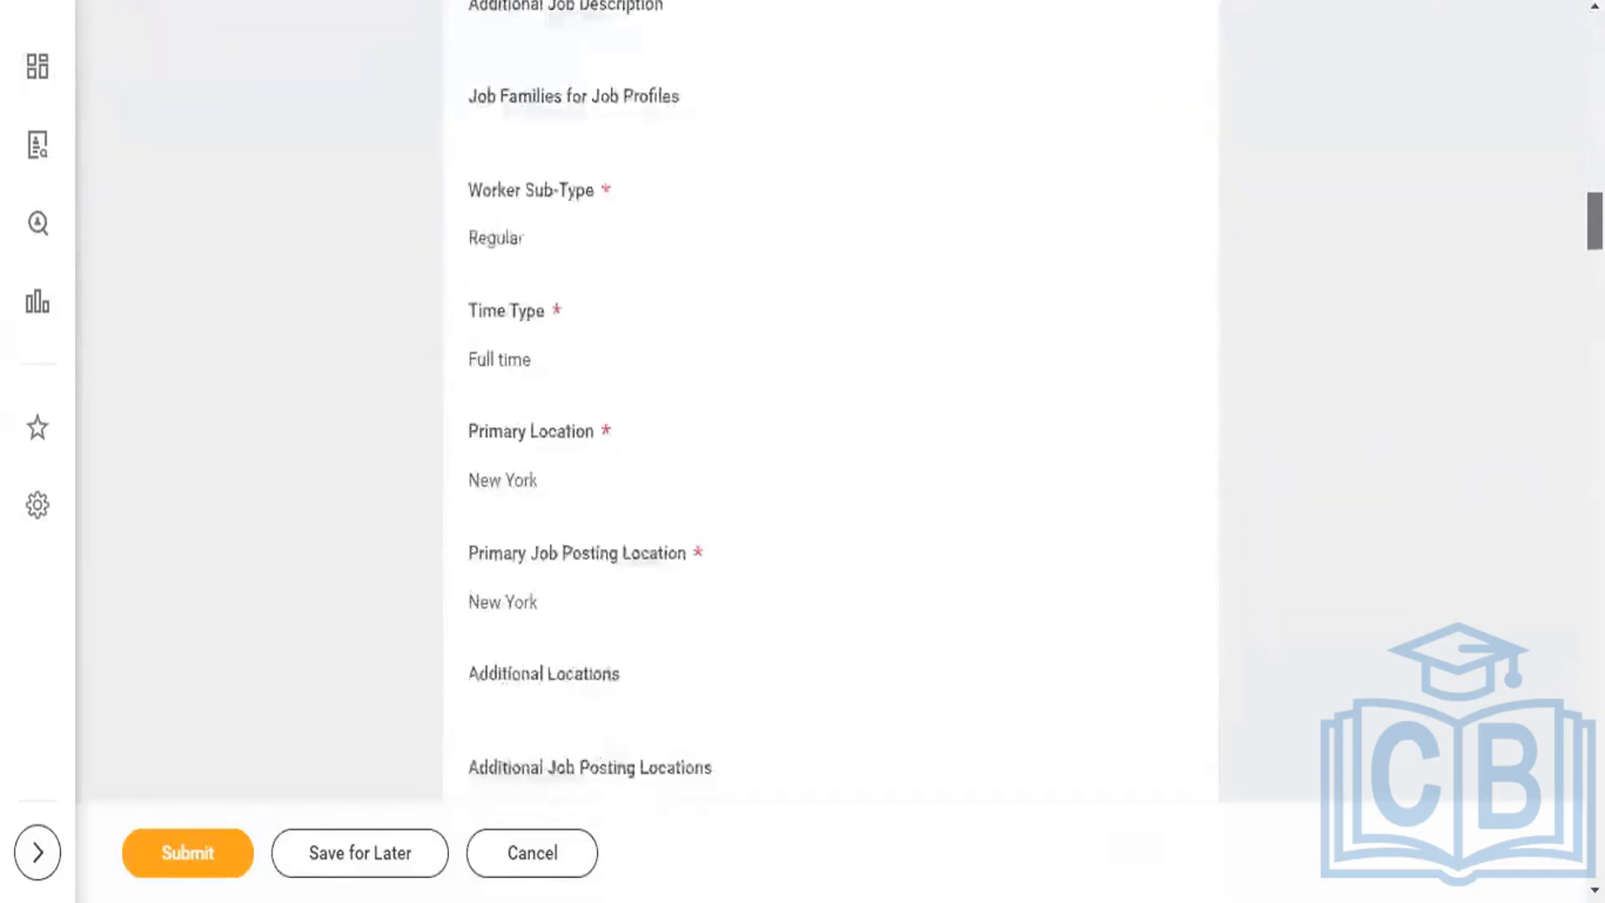
{"action": "scroll", "coordinate": [830, 418], "scroll_direction": "down", "scroll_amount": 12}
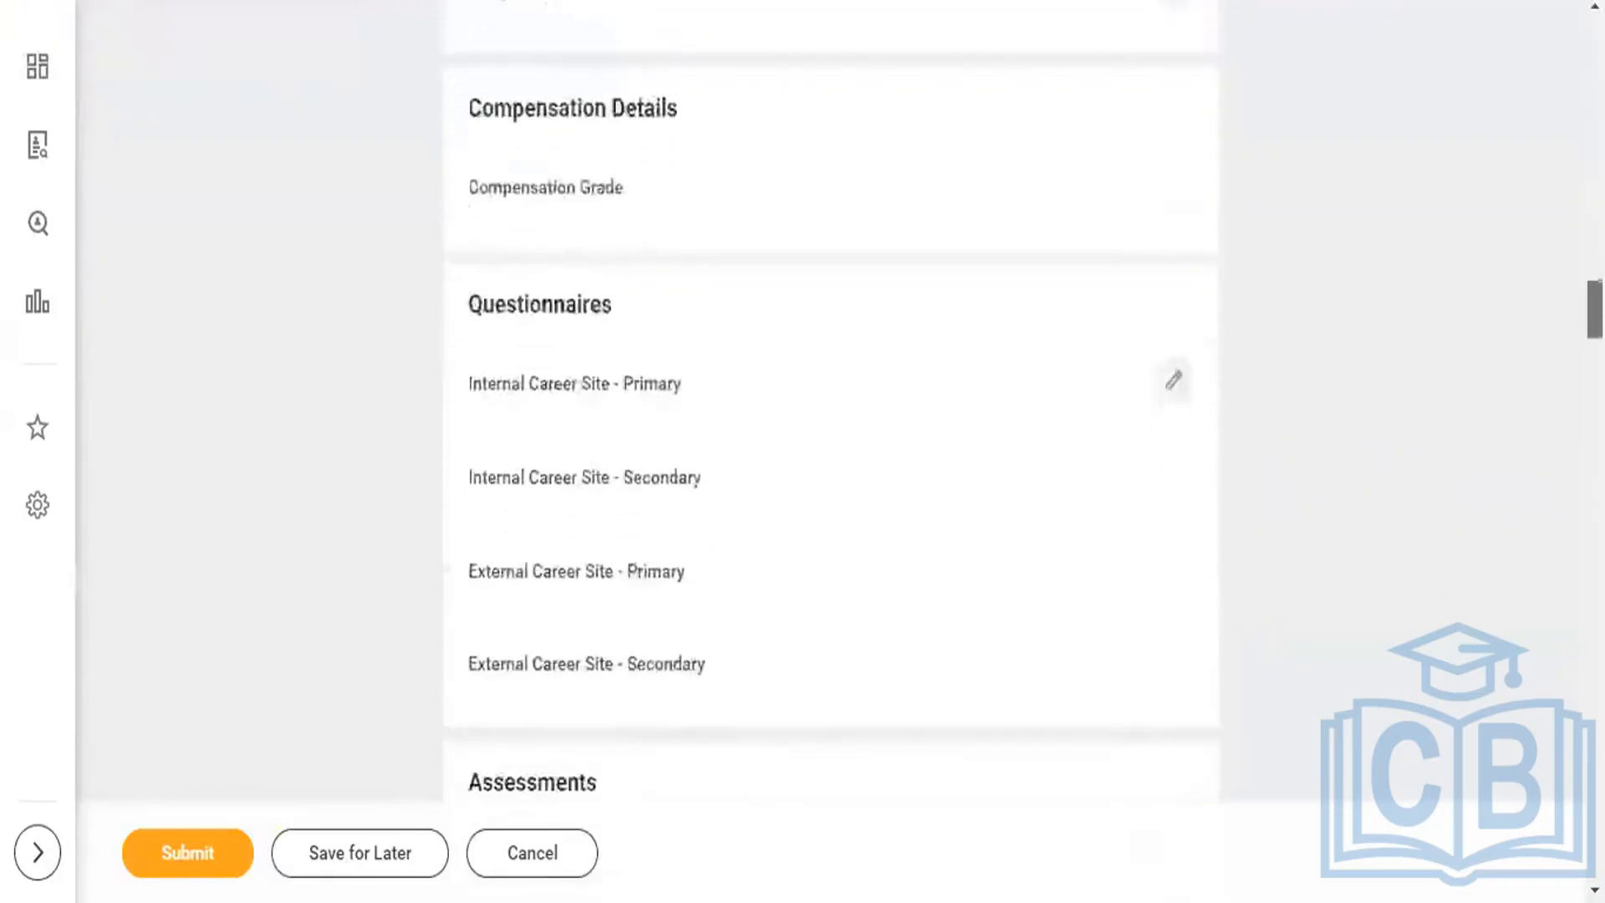
{"action": "scroll", "coordinate": [830, 418], "scroll_direction": "down", "scroll_amount": 12}
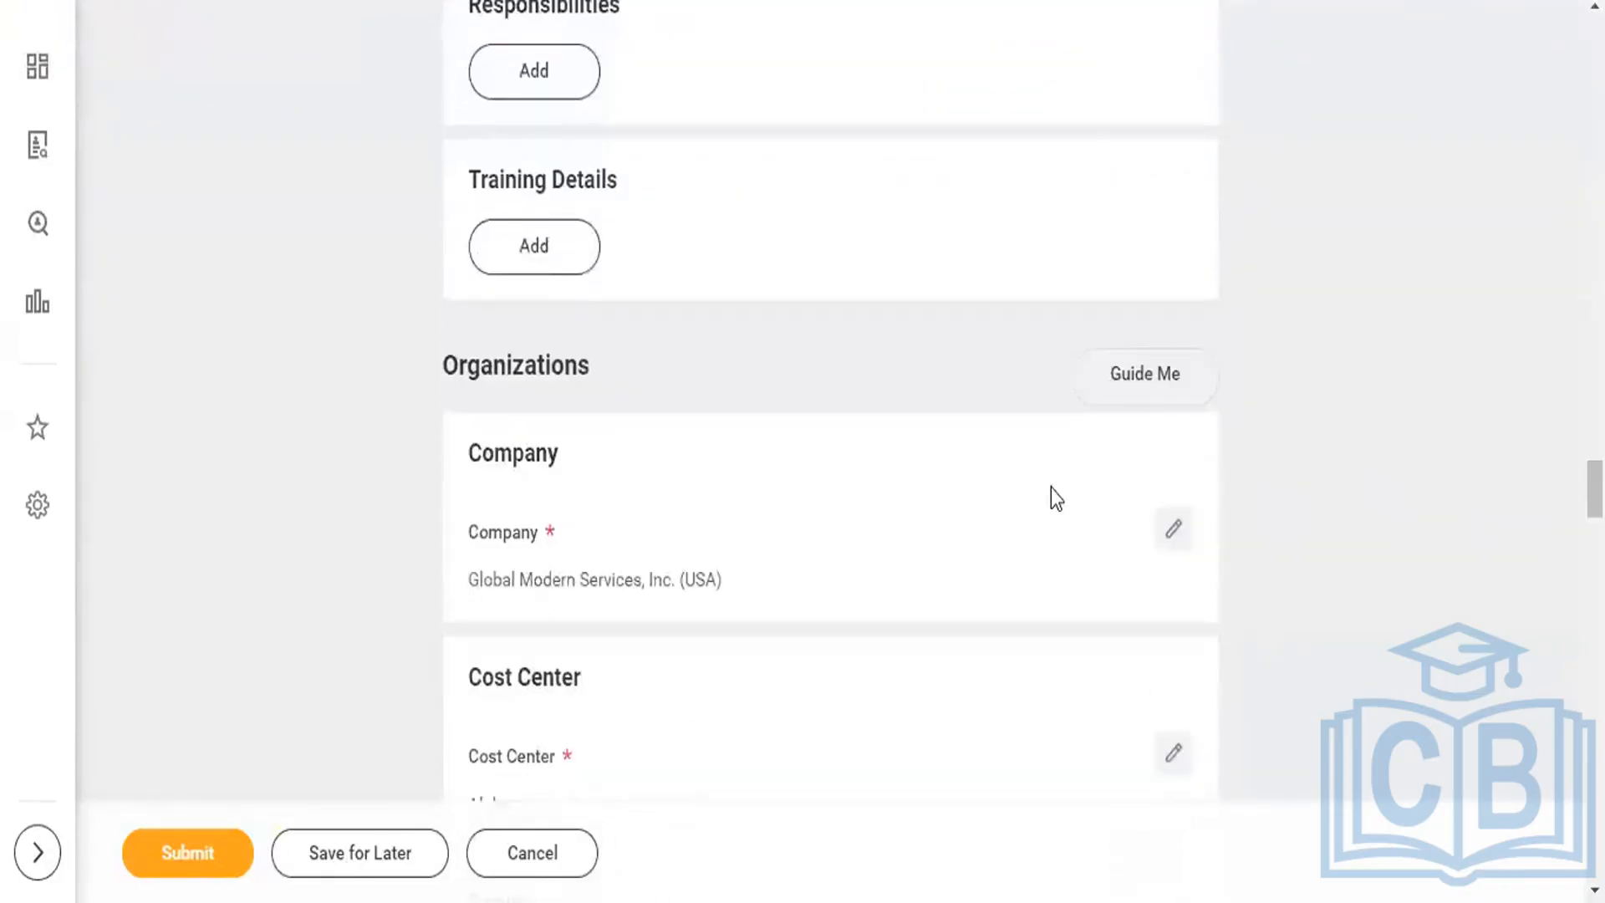
{"action": "left_click", "coordinate": [211, 851]}
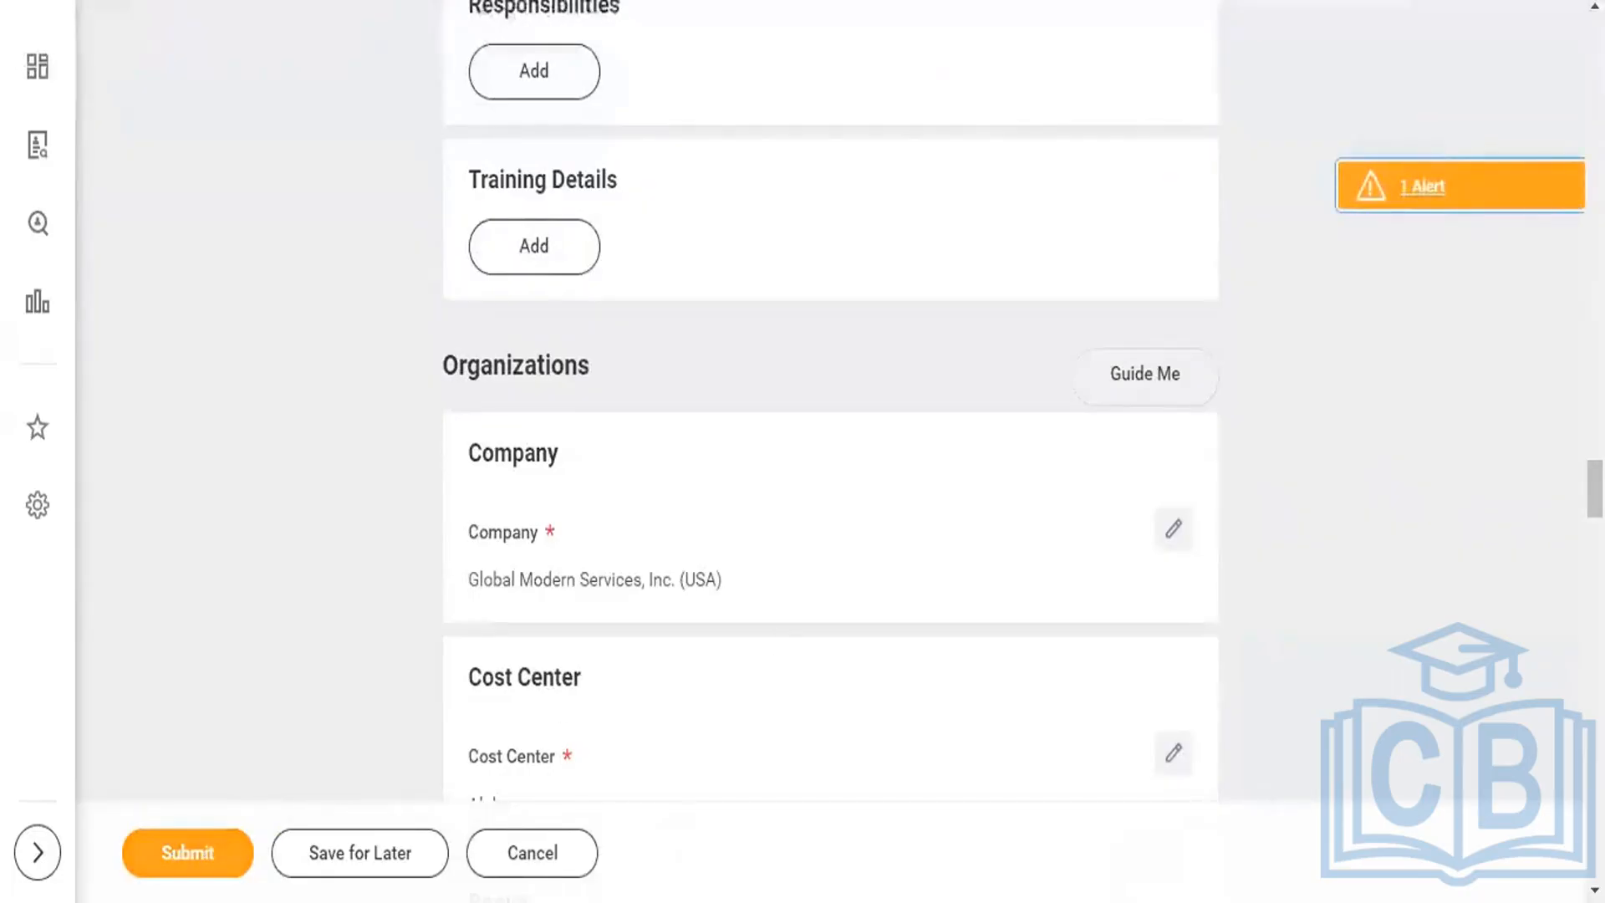
{"action": "left_click", "coordinate": [1497, 209]}
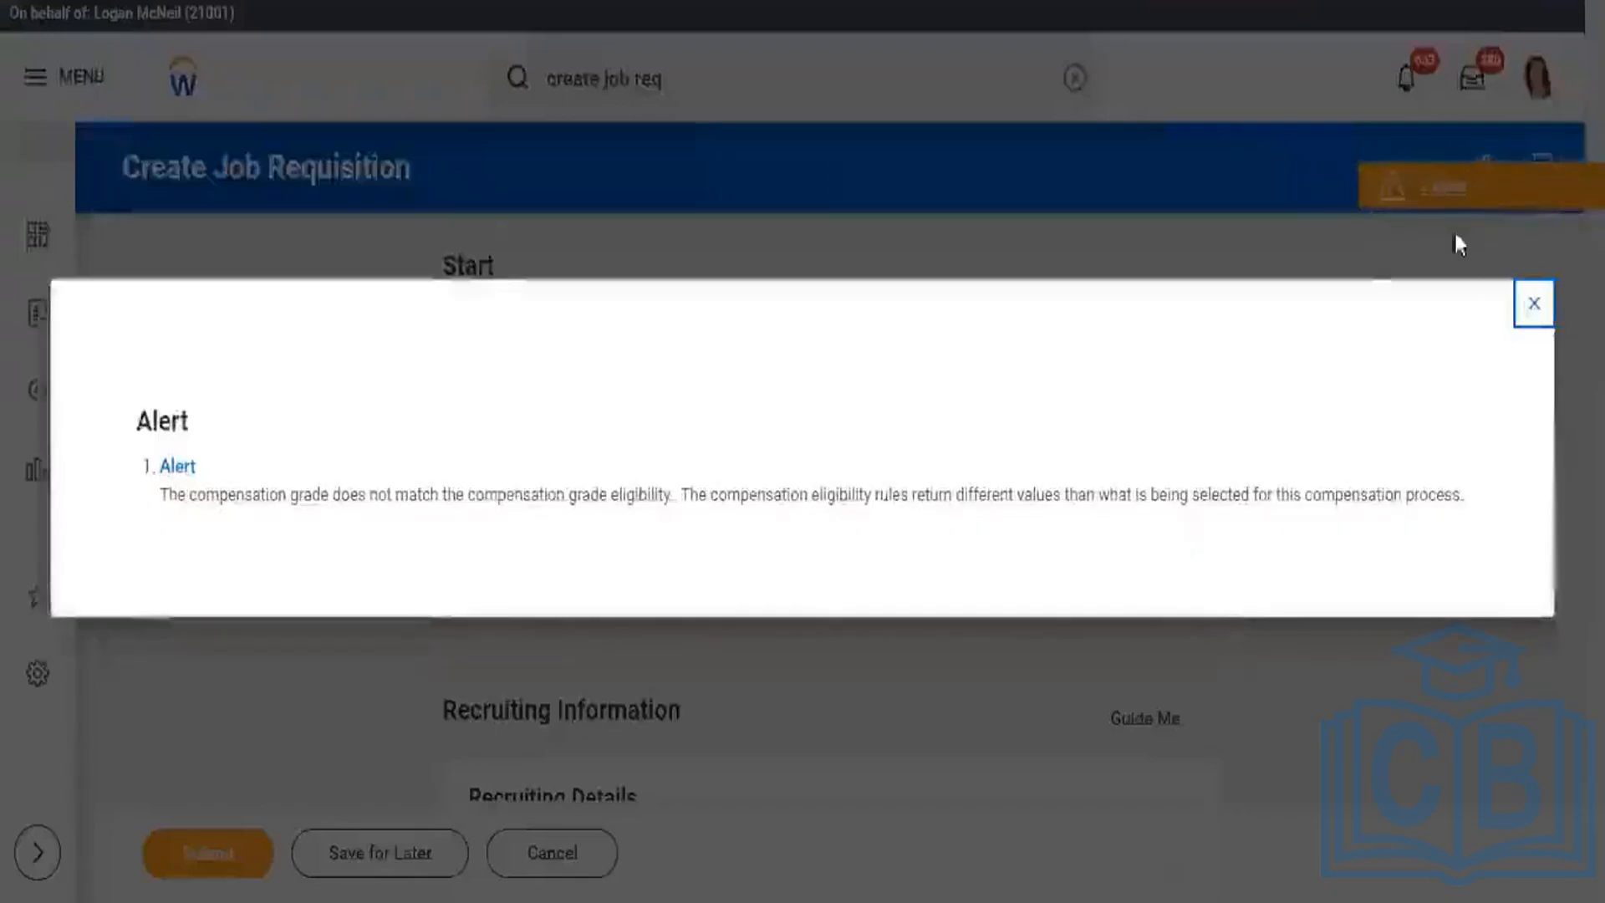
- Close the alert details, look over the Start and Recruiting Details sections and submit the job requisition despite the alert
{"action": "left_click", "coordinate": [1531, 310]}
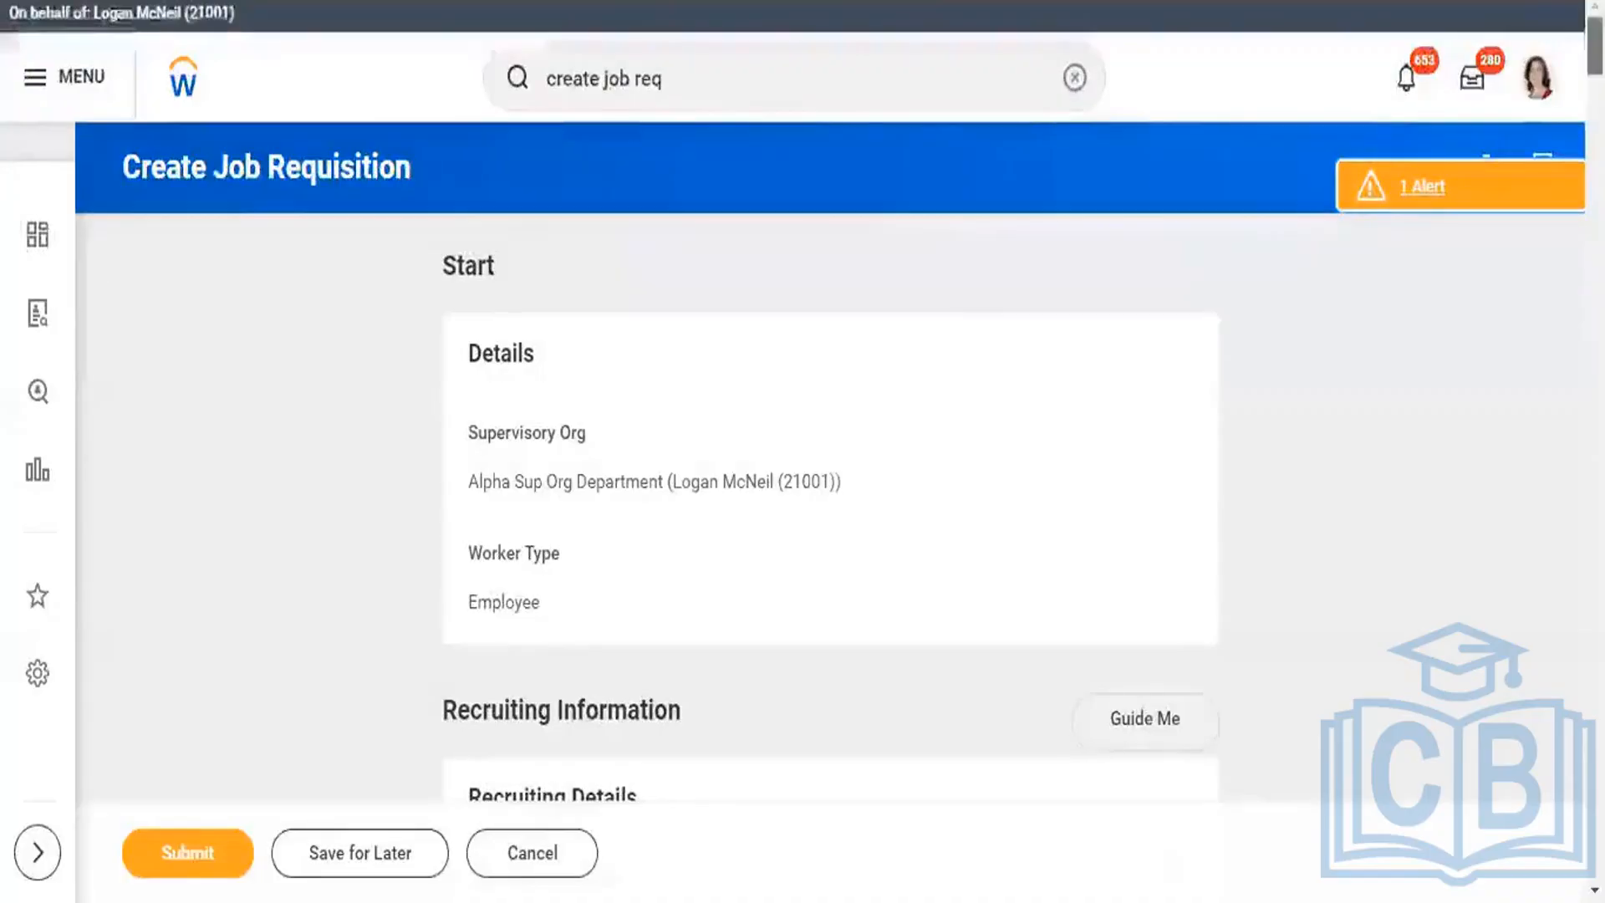
{"action": "scroll", "coordinate": [802, 418], "scroll_direction": "down", "scroll_amount": 10}
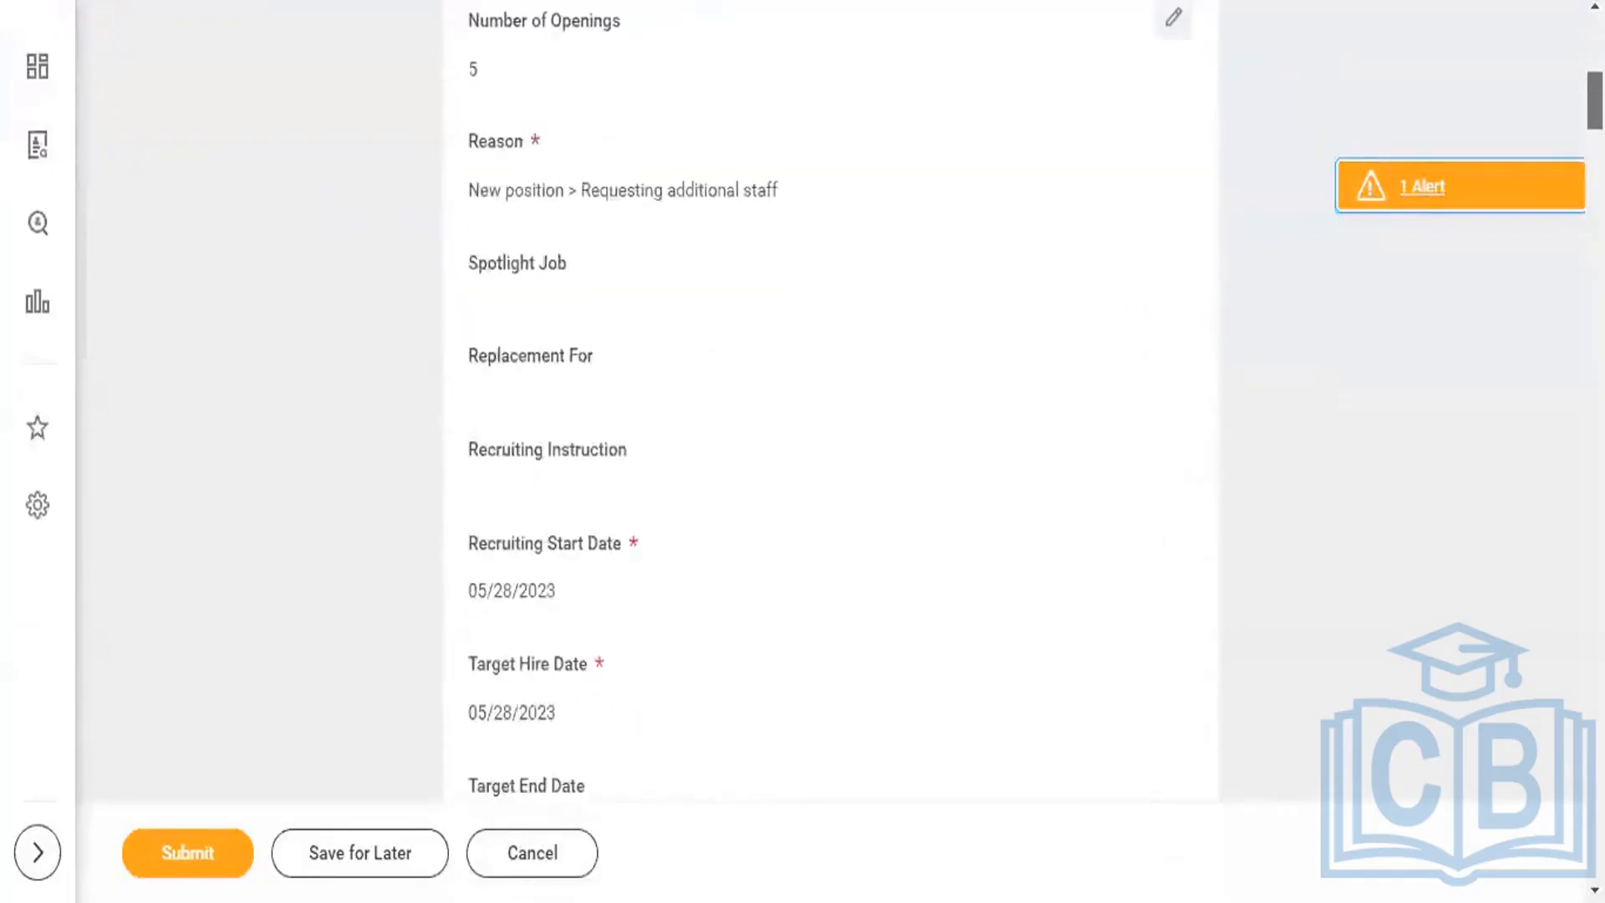
{"action": "scroll", "coordinate": [803, 418], "scroll_direction": "up", "scroll_amount": 8}
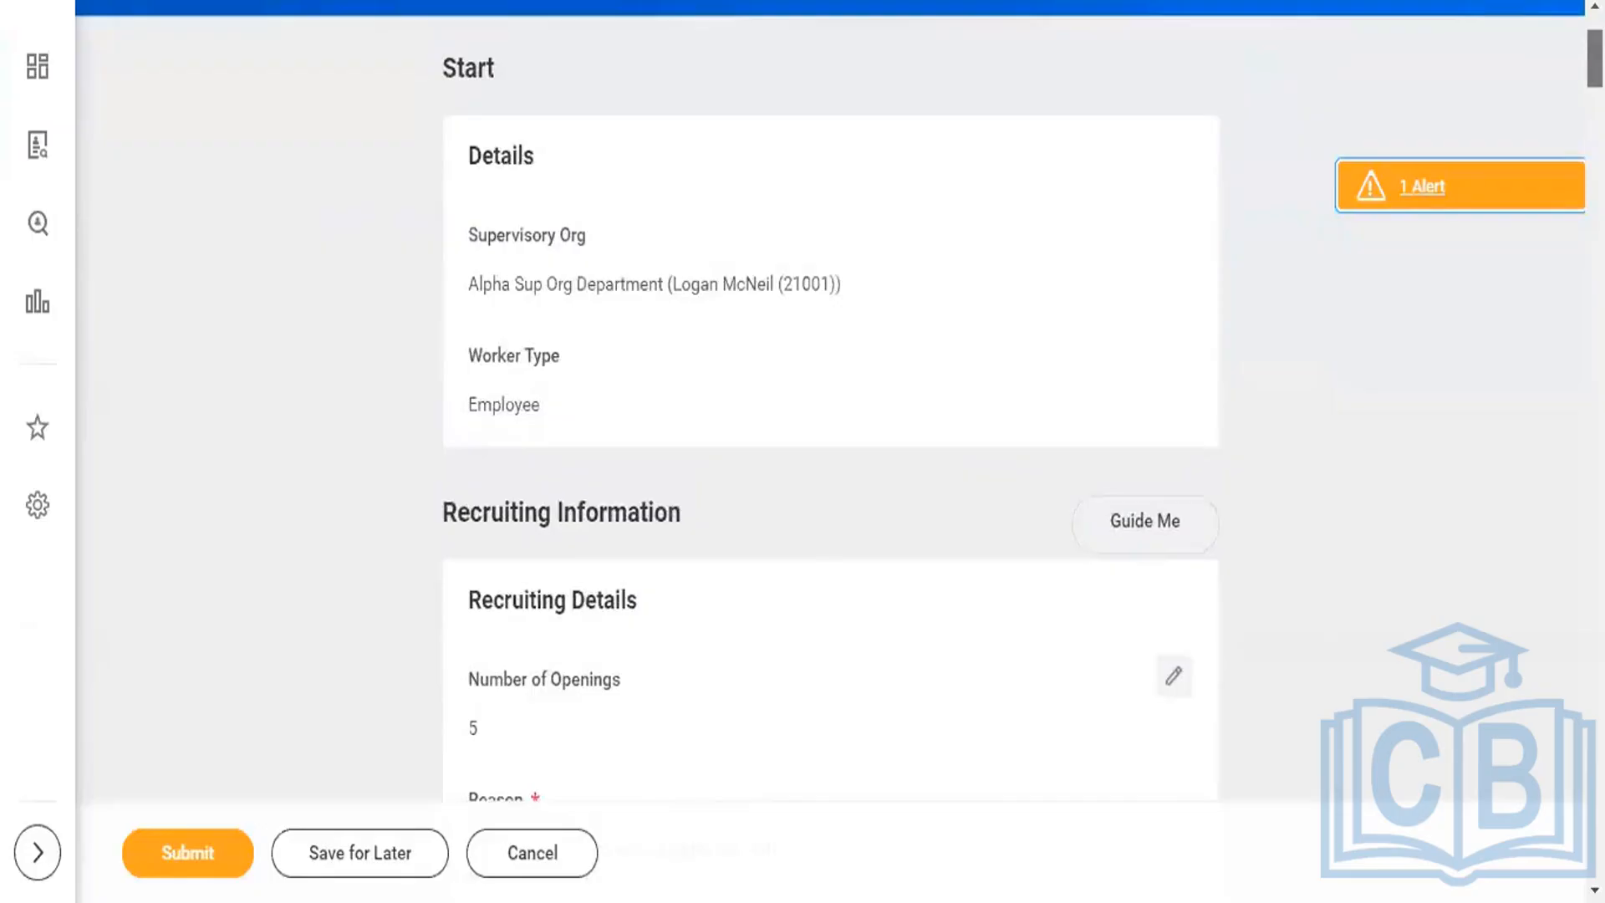
{"action": "scroll", "coordinate": [803, 418], "scroll_direction": "down", "scroll_amount": 8}
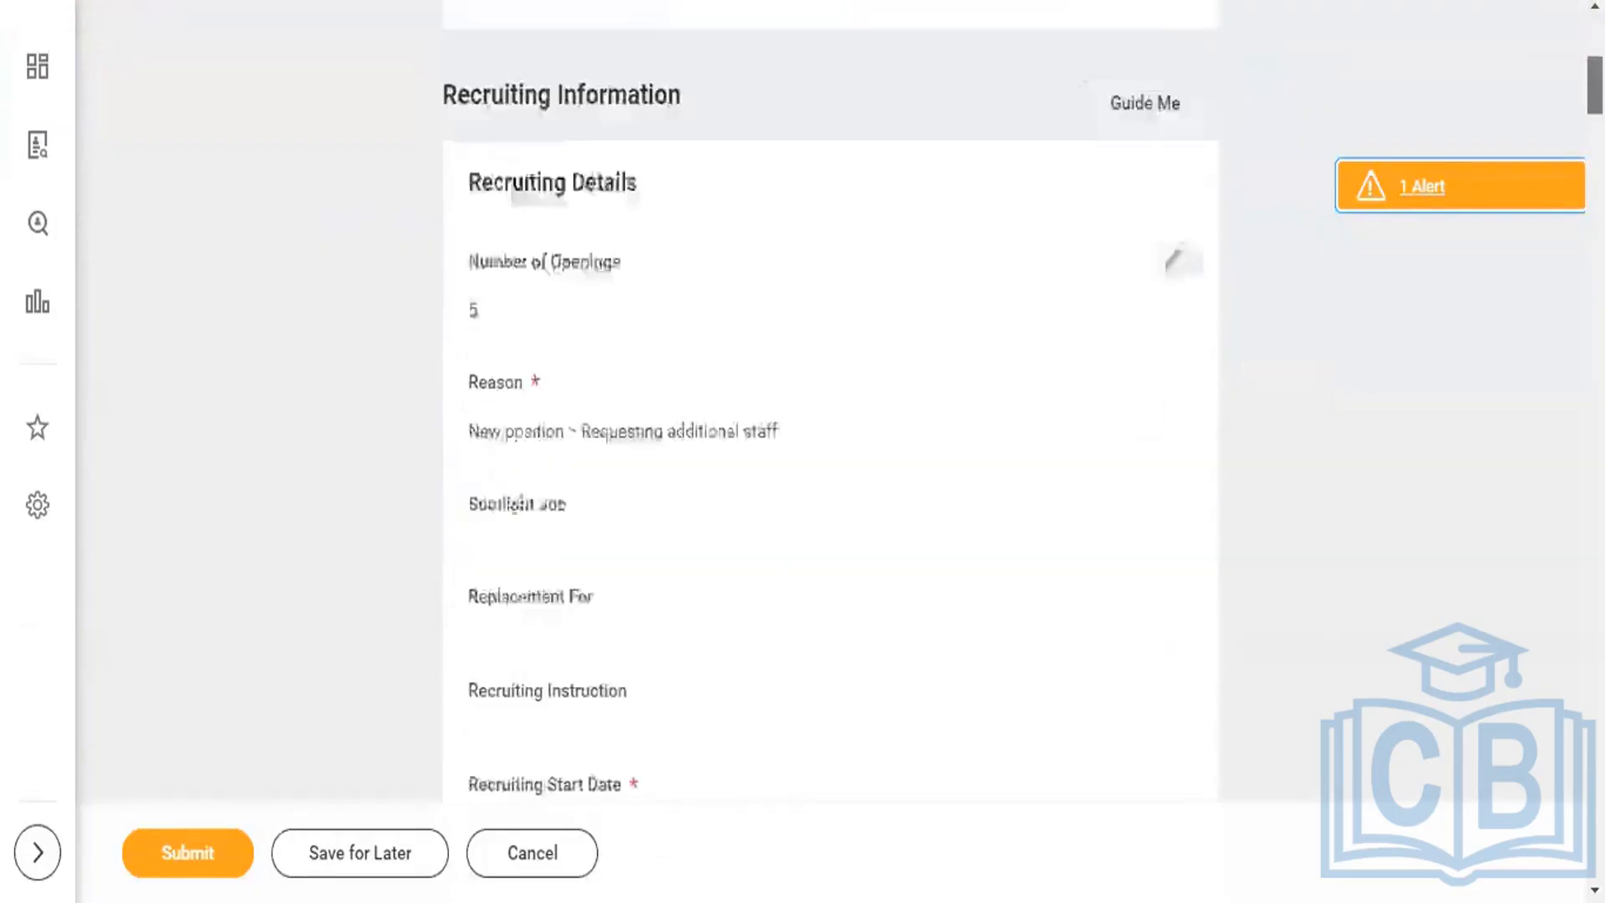
{"action": "left_click", "coordinate": [204, 861]}
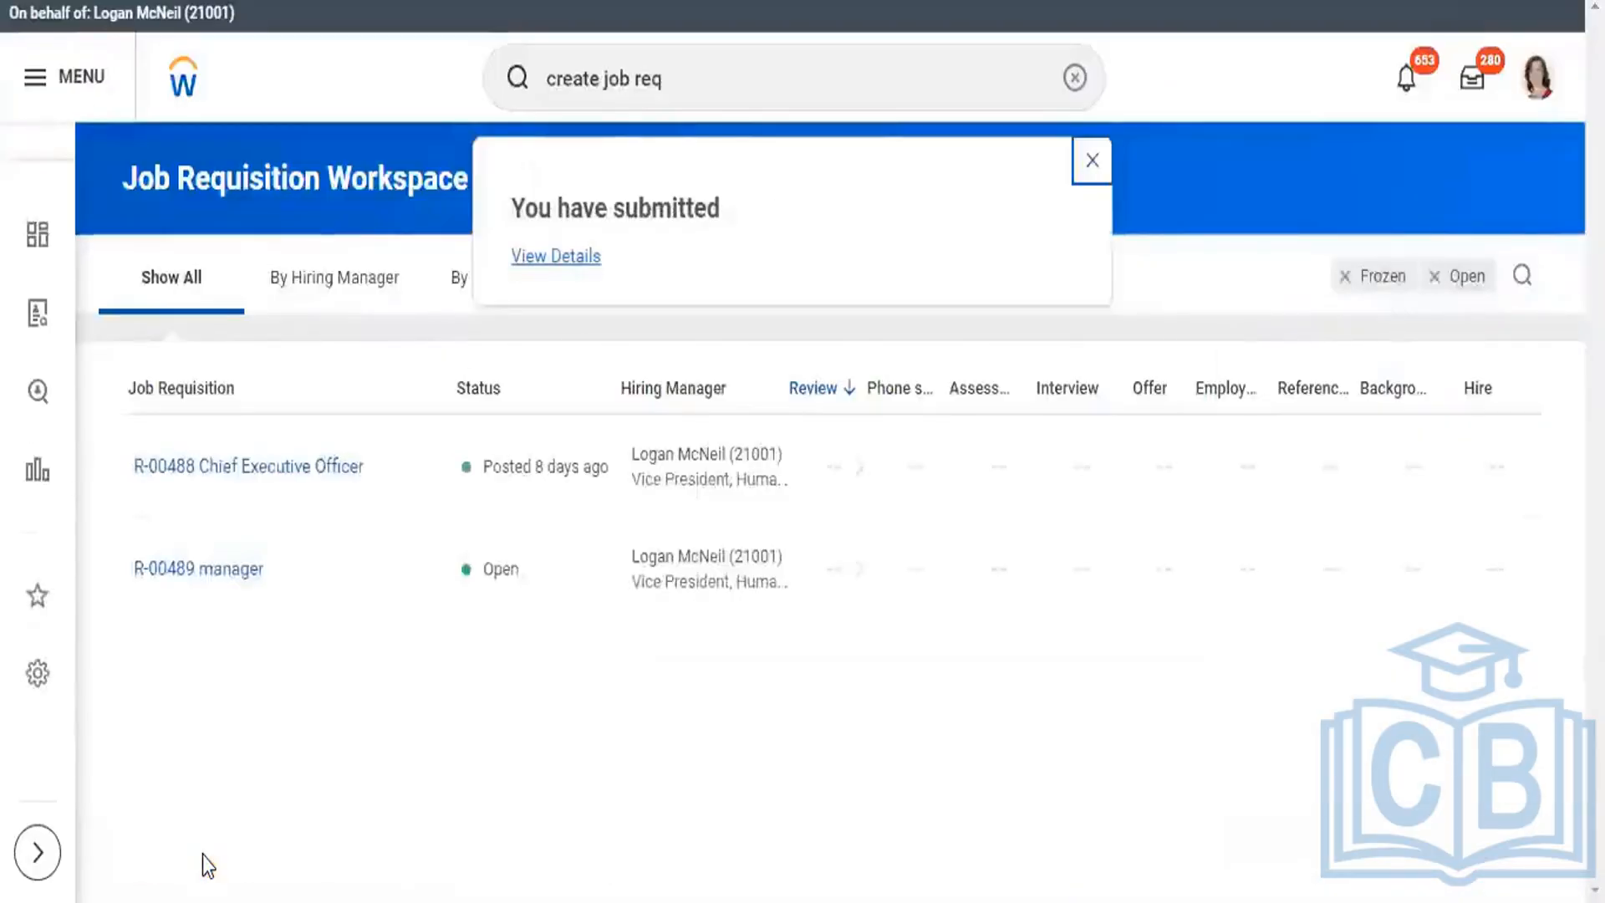
- Open the submitted Director requisition's event from its details, view the submitted details and check the event's process history
{"action": "left_click", "coordinate": [550, 260]}
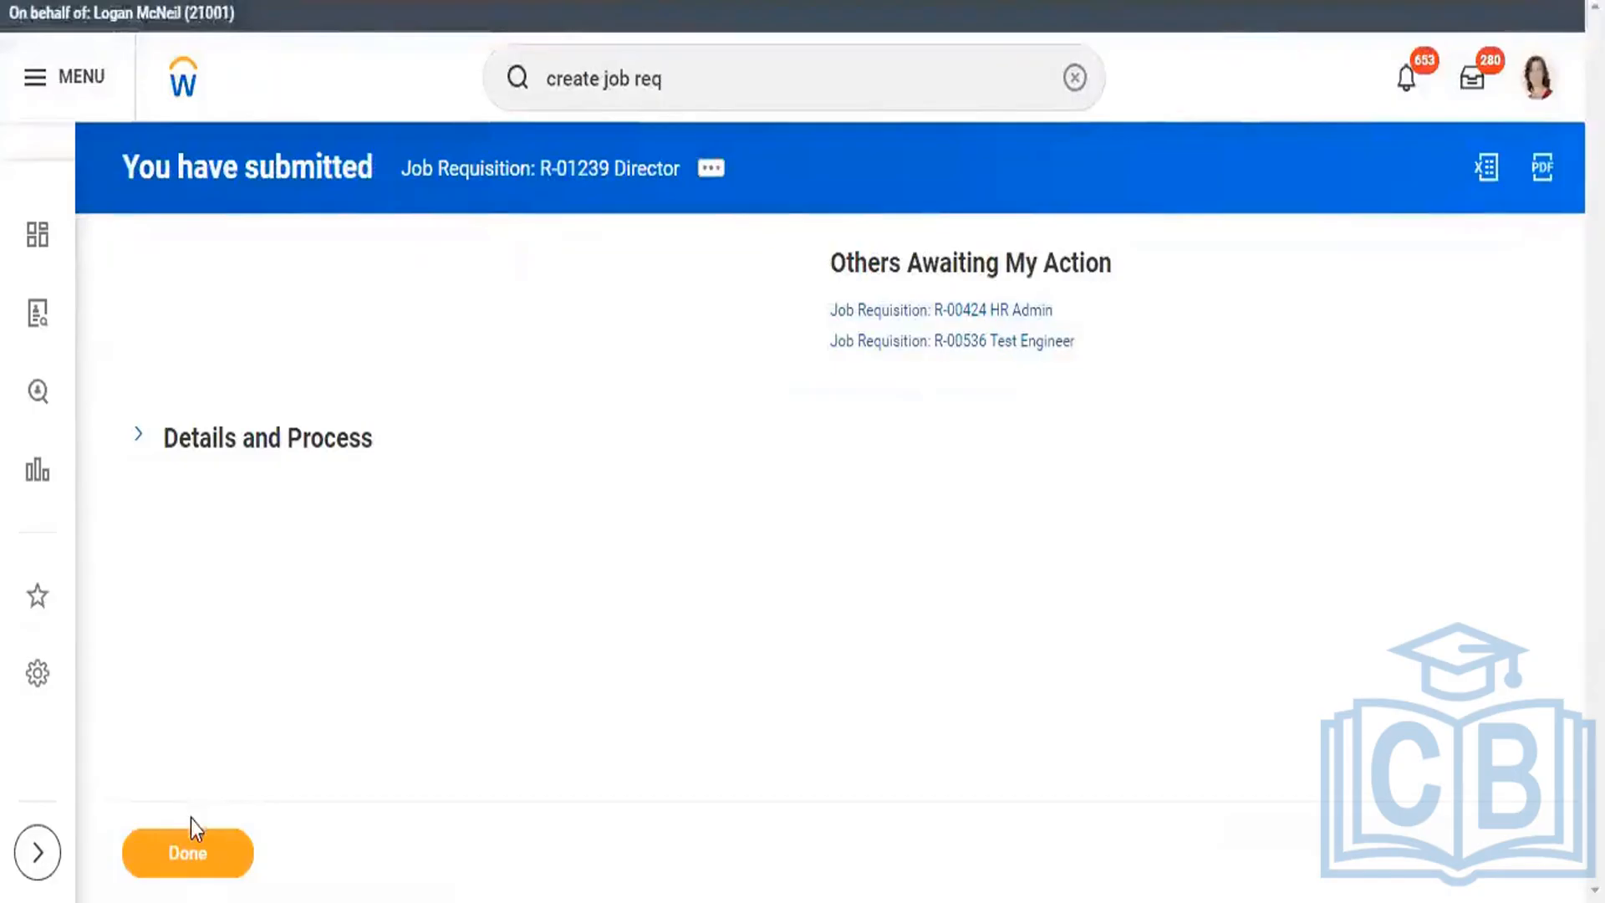
{"action": "left_click", "coordinate": [137, 440]}
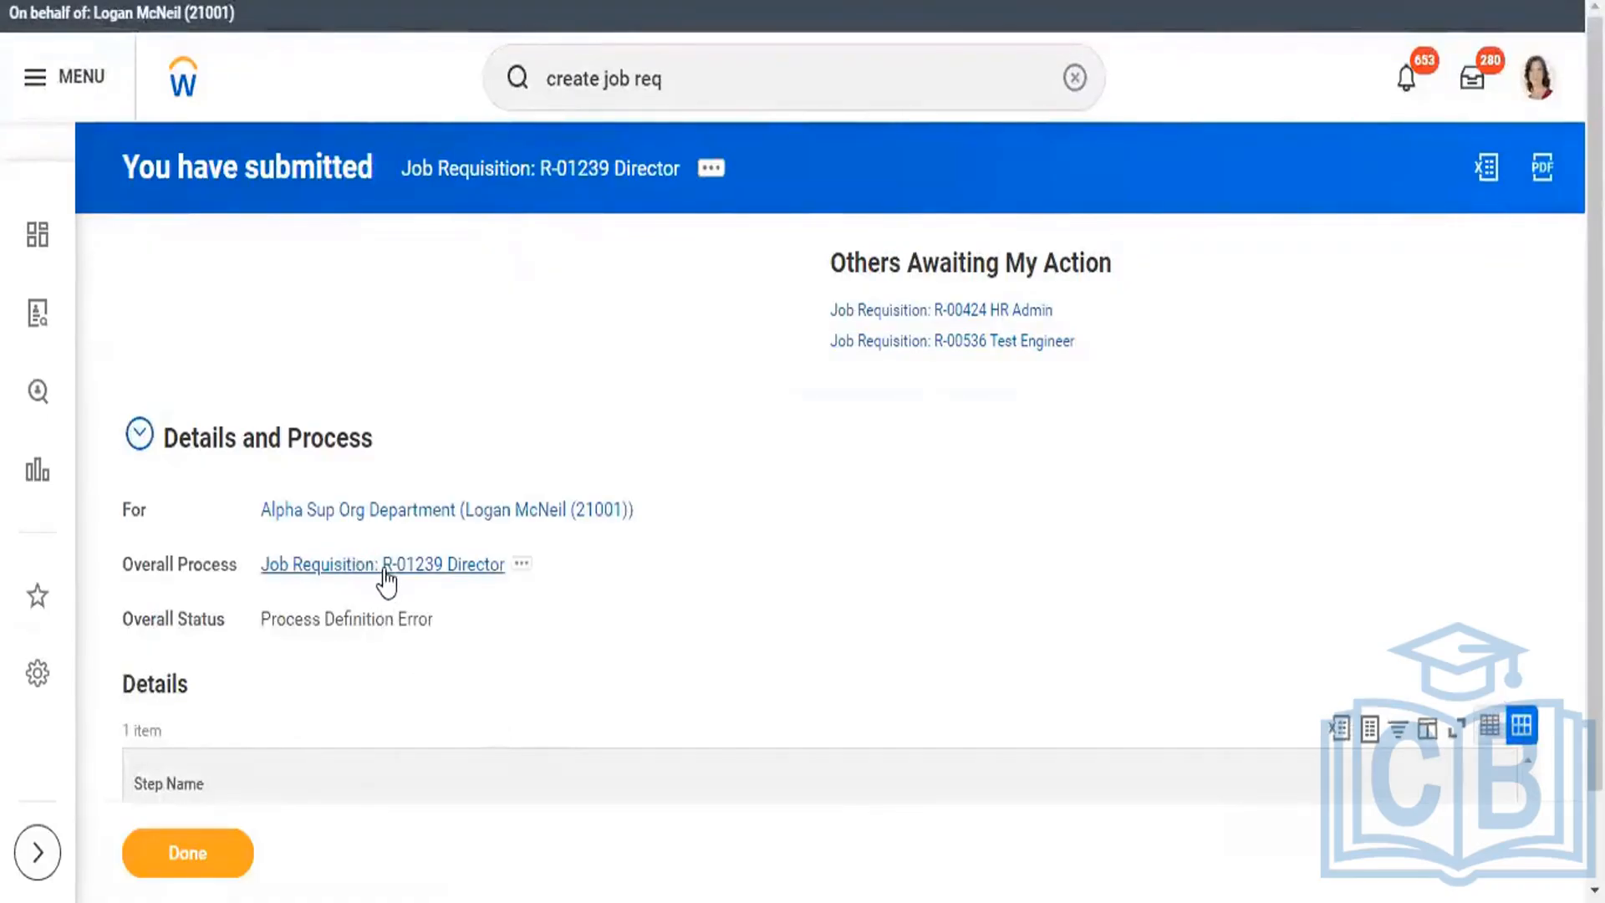
{"action": "left_click_drag", "start_coordinate": [384, 572], "coordinate": [445, 575]}
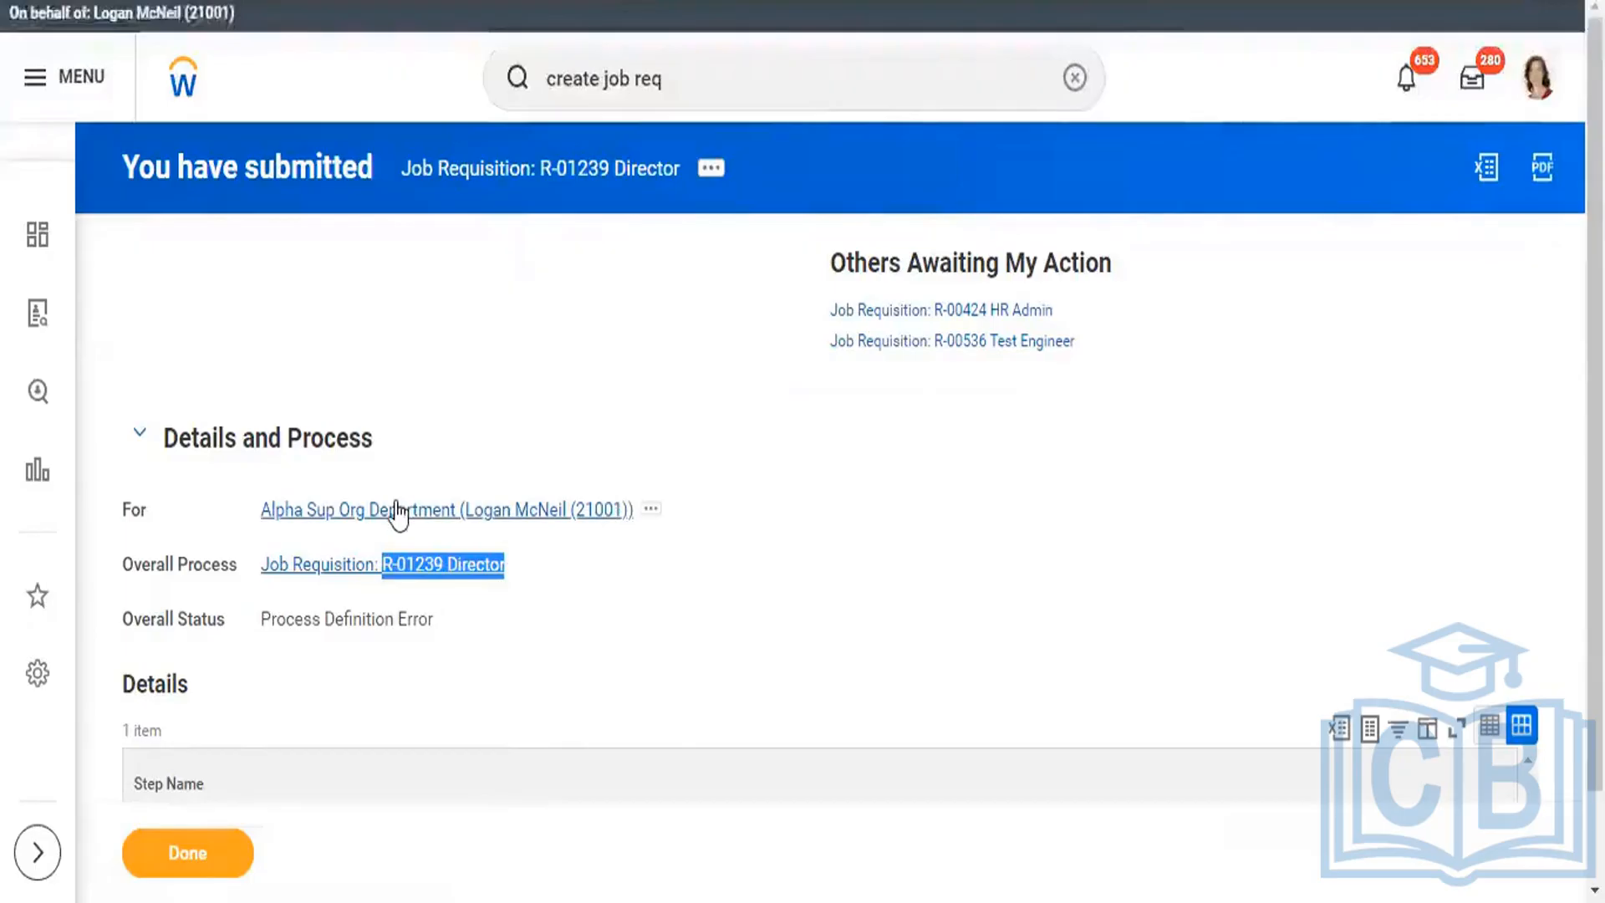
{"action": "left_click", "coordinate": [306, 575]}
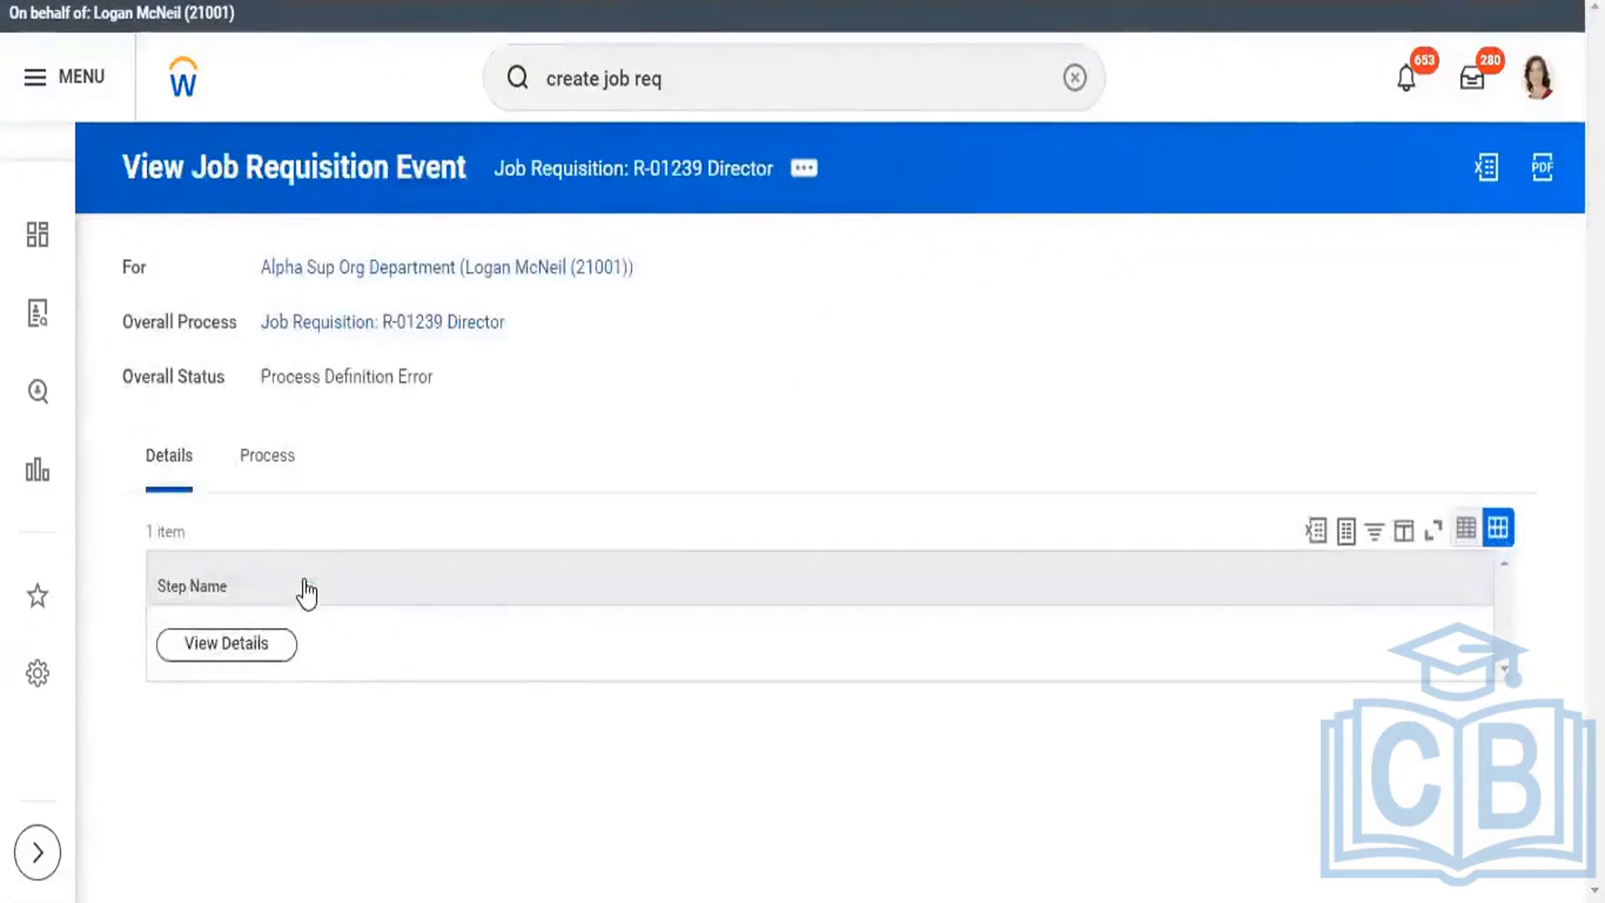
{"action": "left_click", "coordinate": [259, 648]}
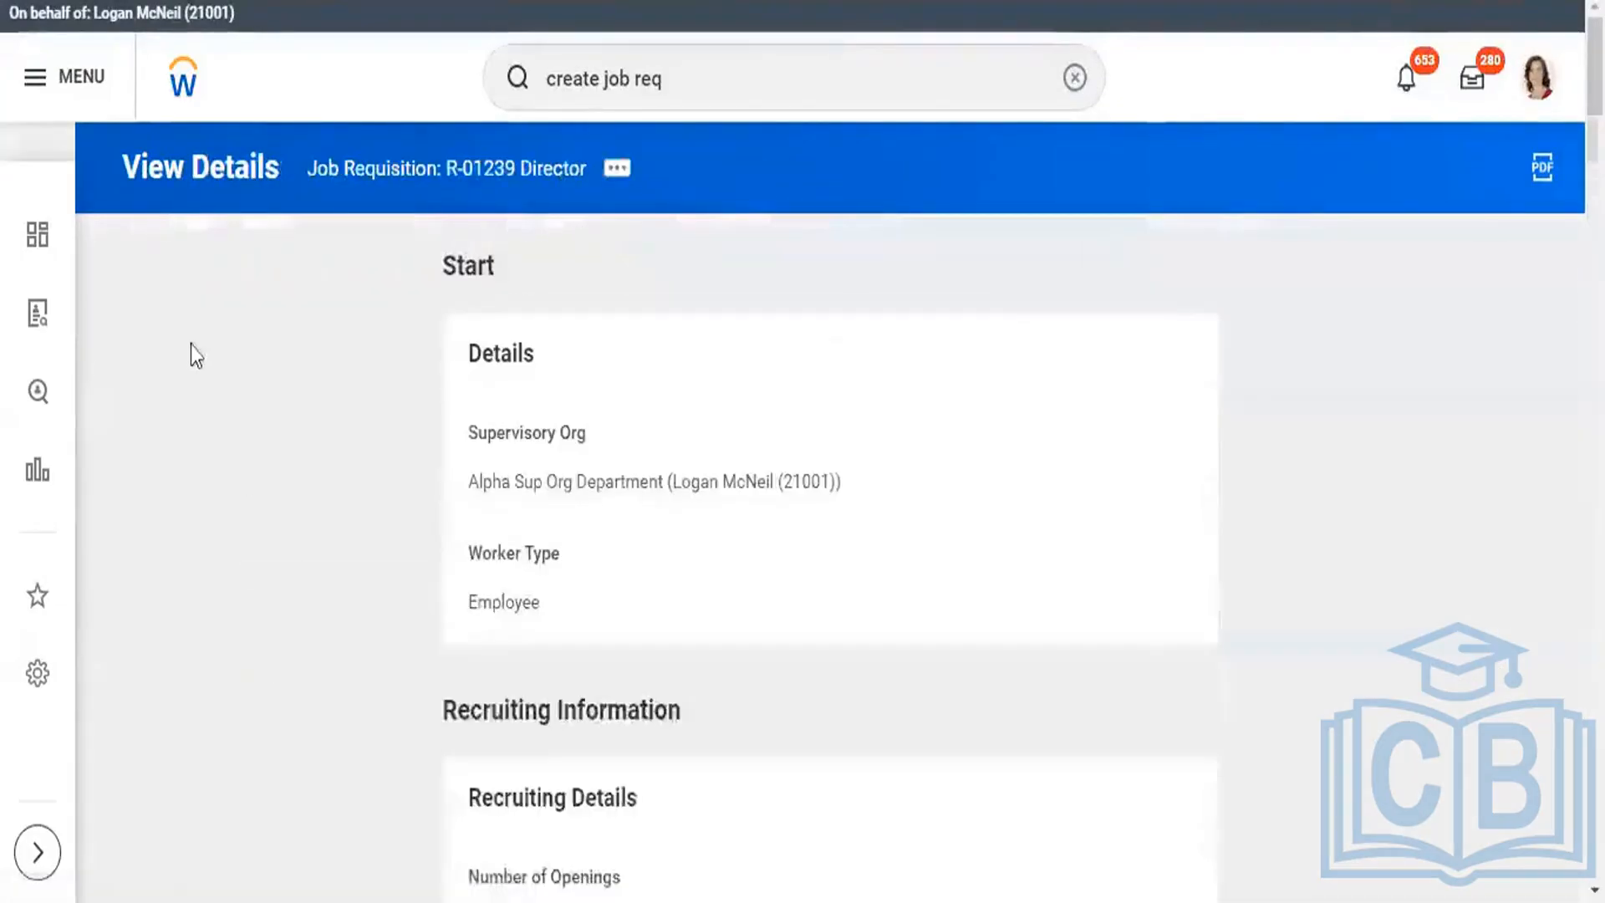
{"action": "key", "text": "alt+Left"}
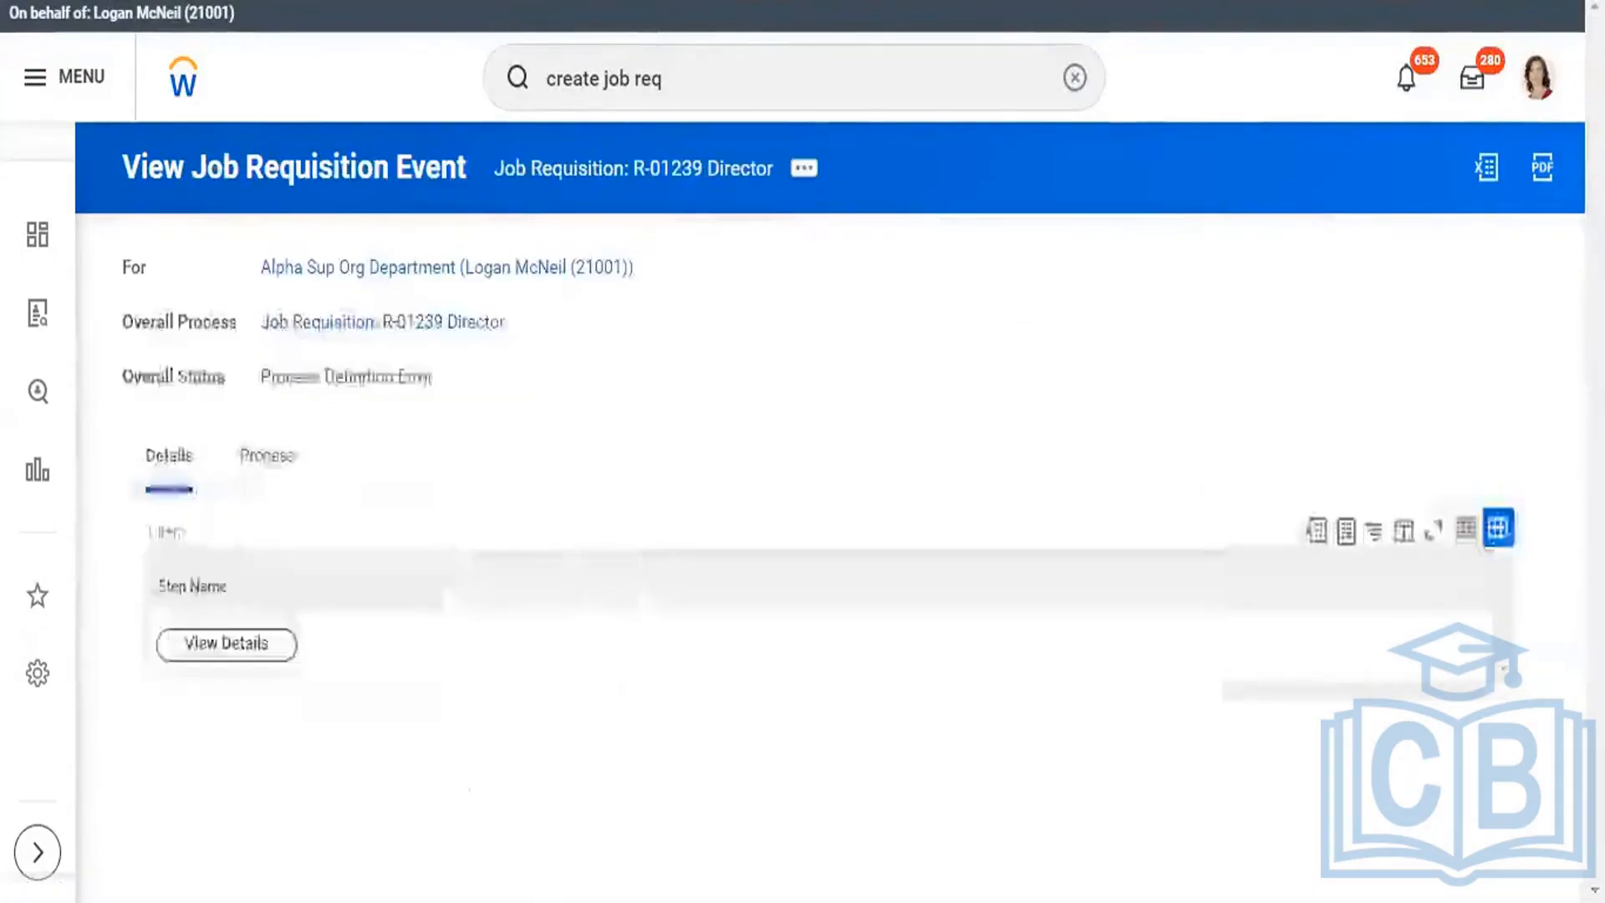
{"action": "left_click", "coordinate": [269, 468]}
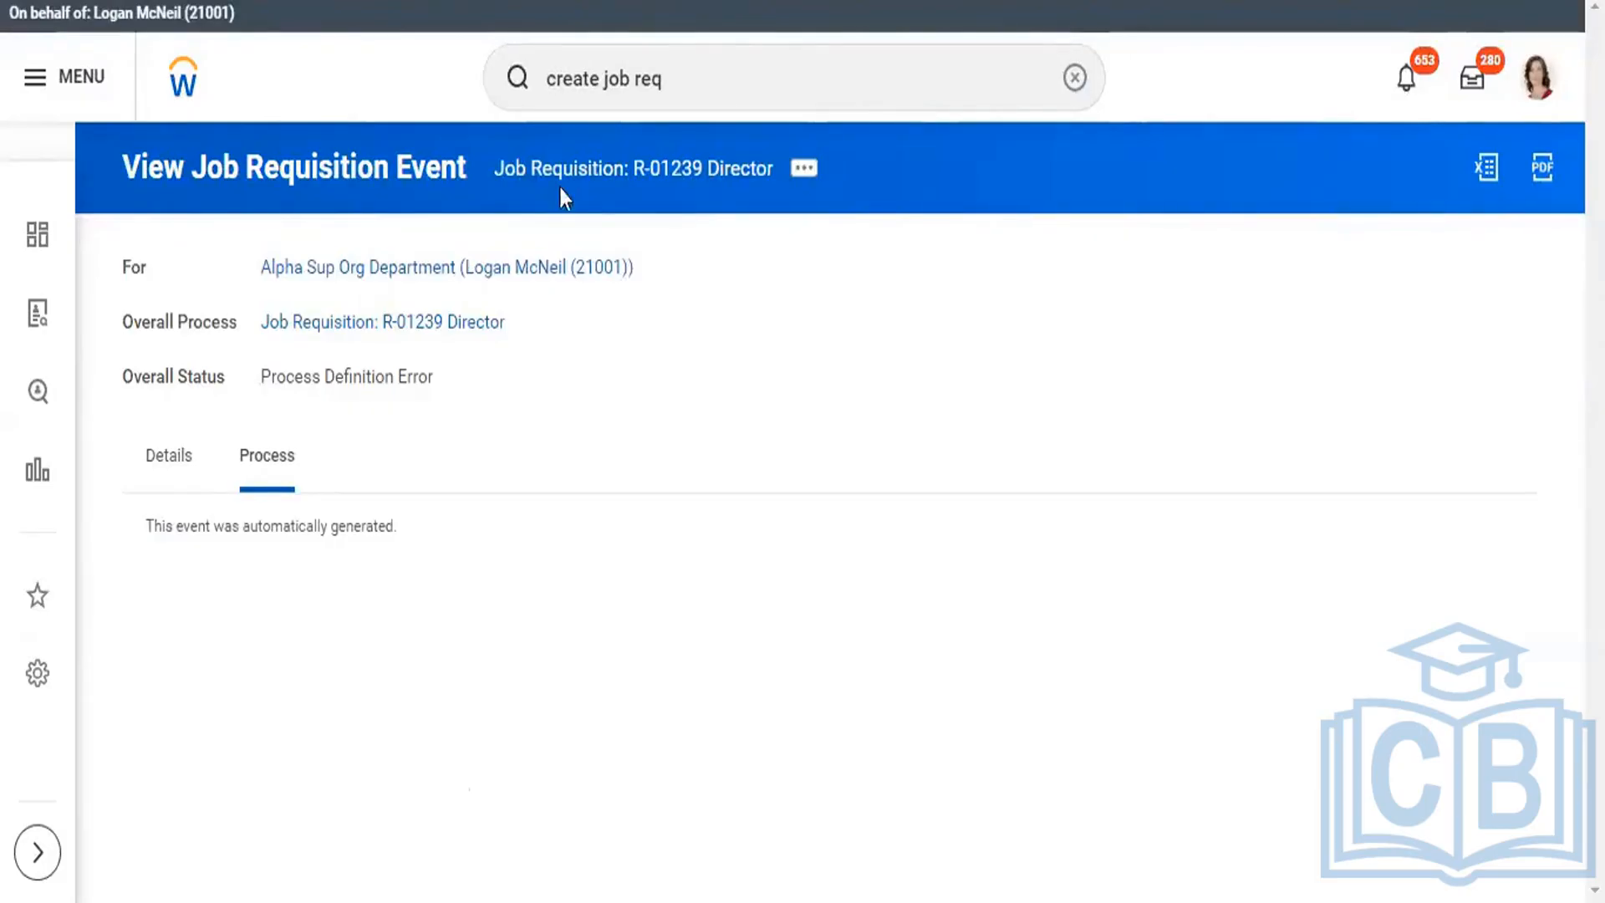
- Search for "Bp:job req" and open the Job Requisition business process definition for Alpha Sup Org Department
{"action": "left_click", "coordinate": [742, 73]}
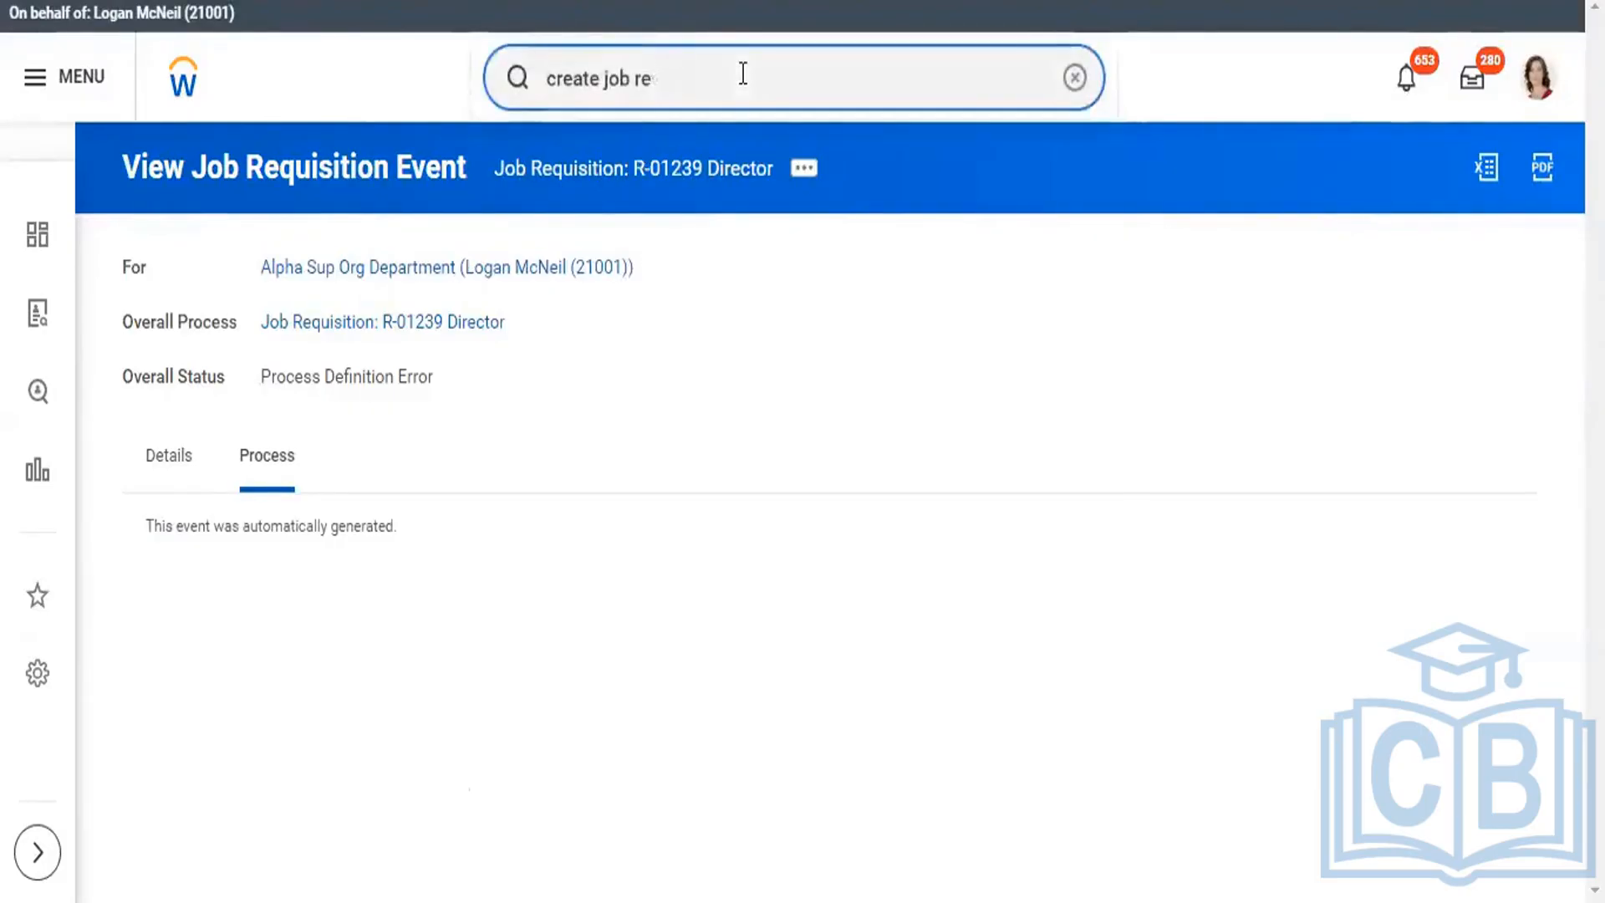
{"action": "key", "text": "BackSpace"}
{"action": "key", "text": "BackSpace"}
{"action": "key", "text": "BackSpace"}
{"action": "key", "text": "BackSpace"}
{"action": "key", "text": "BackSpace"}
{"action": "key", "text": "BackSpace"}
{"action": "key", "text": "BackSpace"}
{"action": "key", "text": "BackSpace"}
{"action": "key", "text": "BackSpace"}
{"action": "key", "text": "BackSpace"}
{"action": "key", "text": "BackSpace"}
{"action": "key", "text": "BackSpace"}
{"action": "key", "text": "BackSpace"}
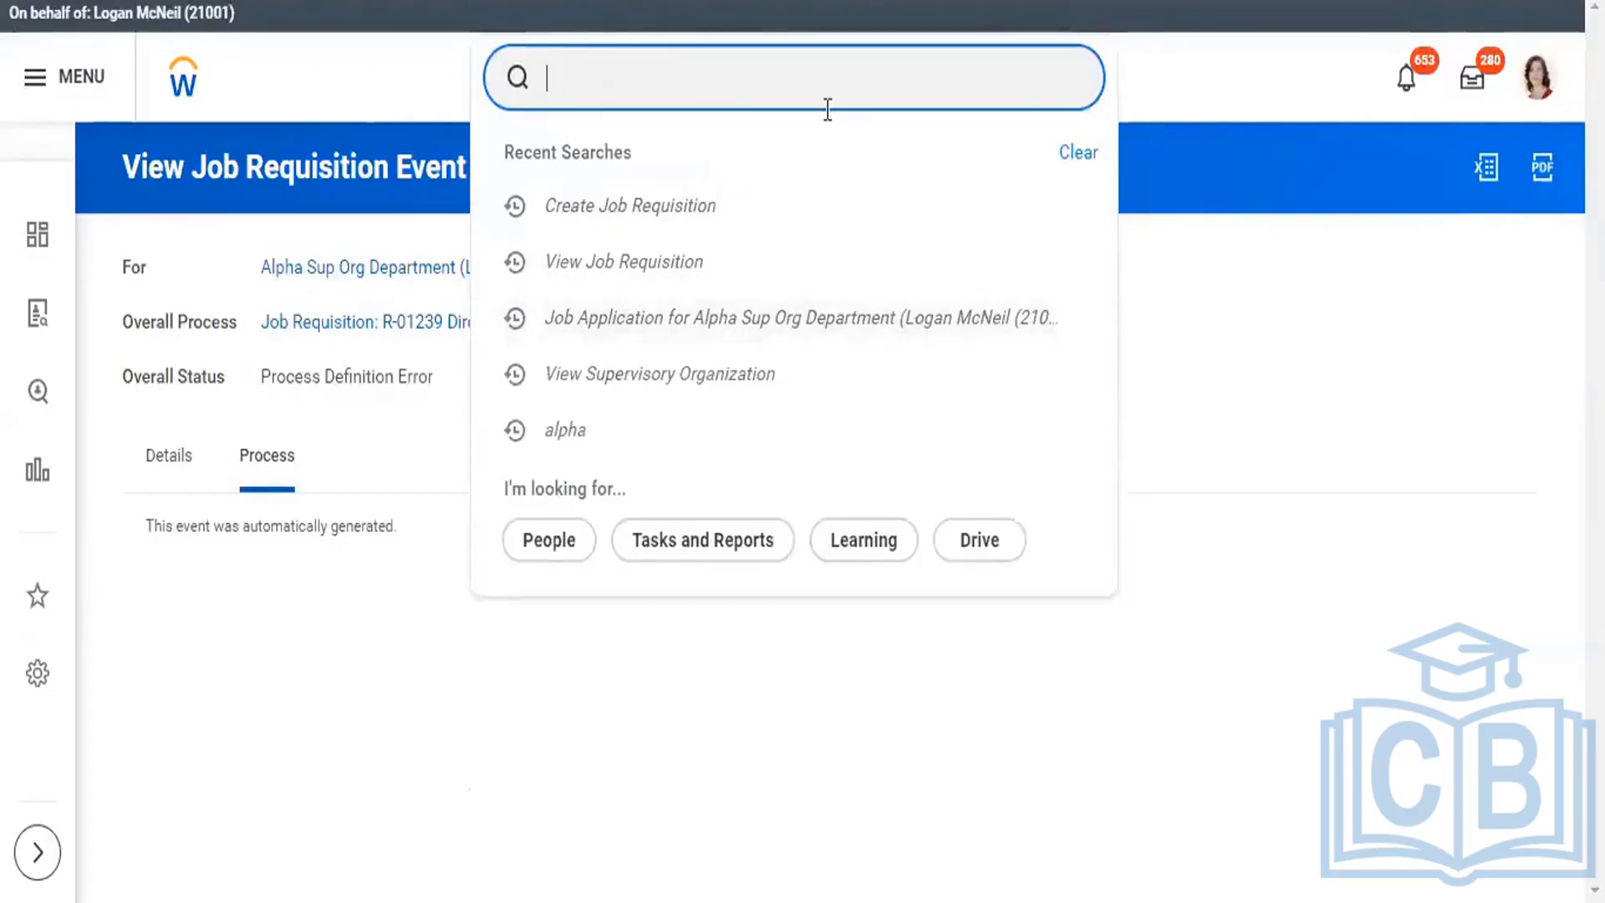
{"action": "type", "text": "Bp:job req"}
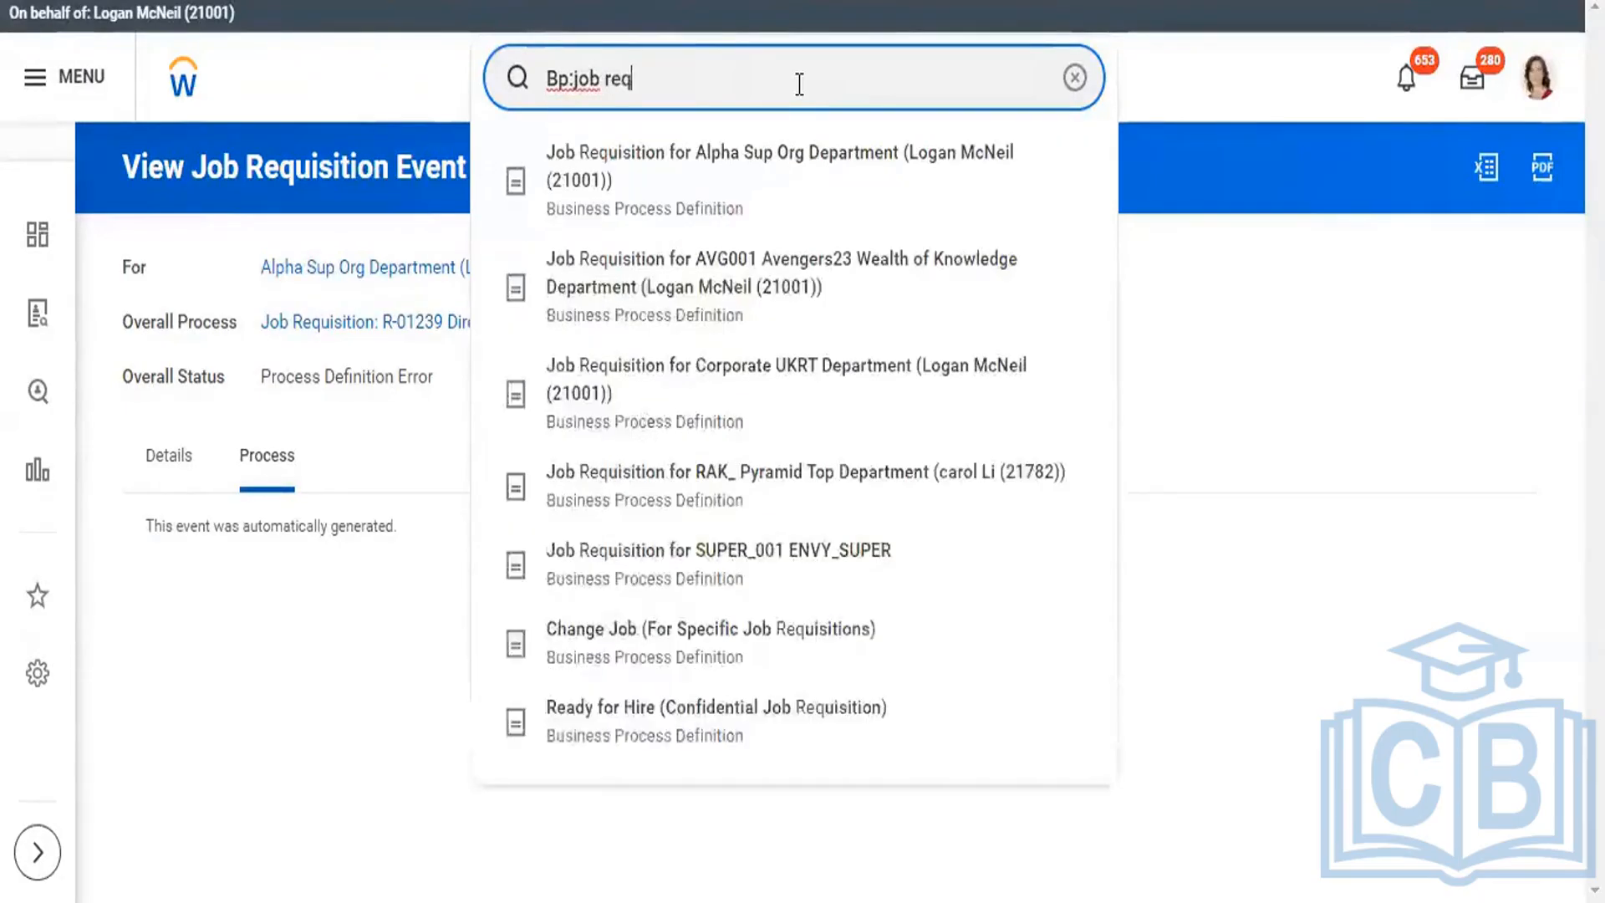
{"action": "left_click", "coordinate": [810, 194]}
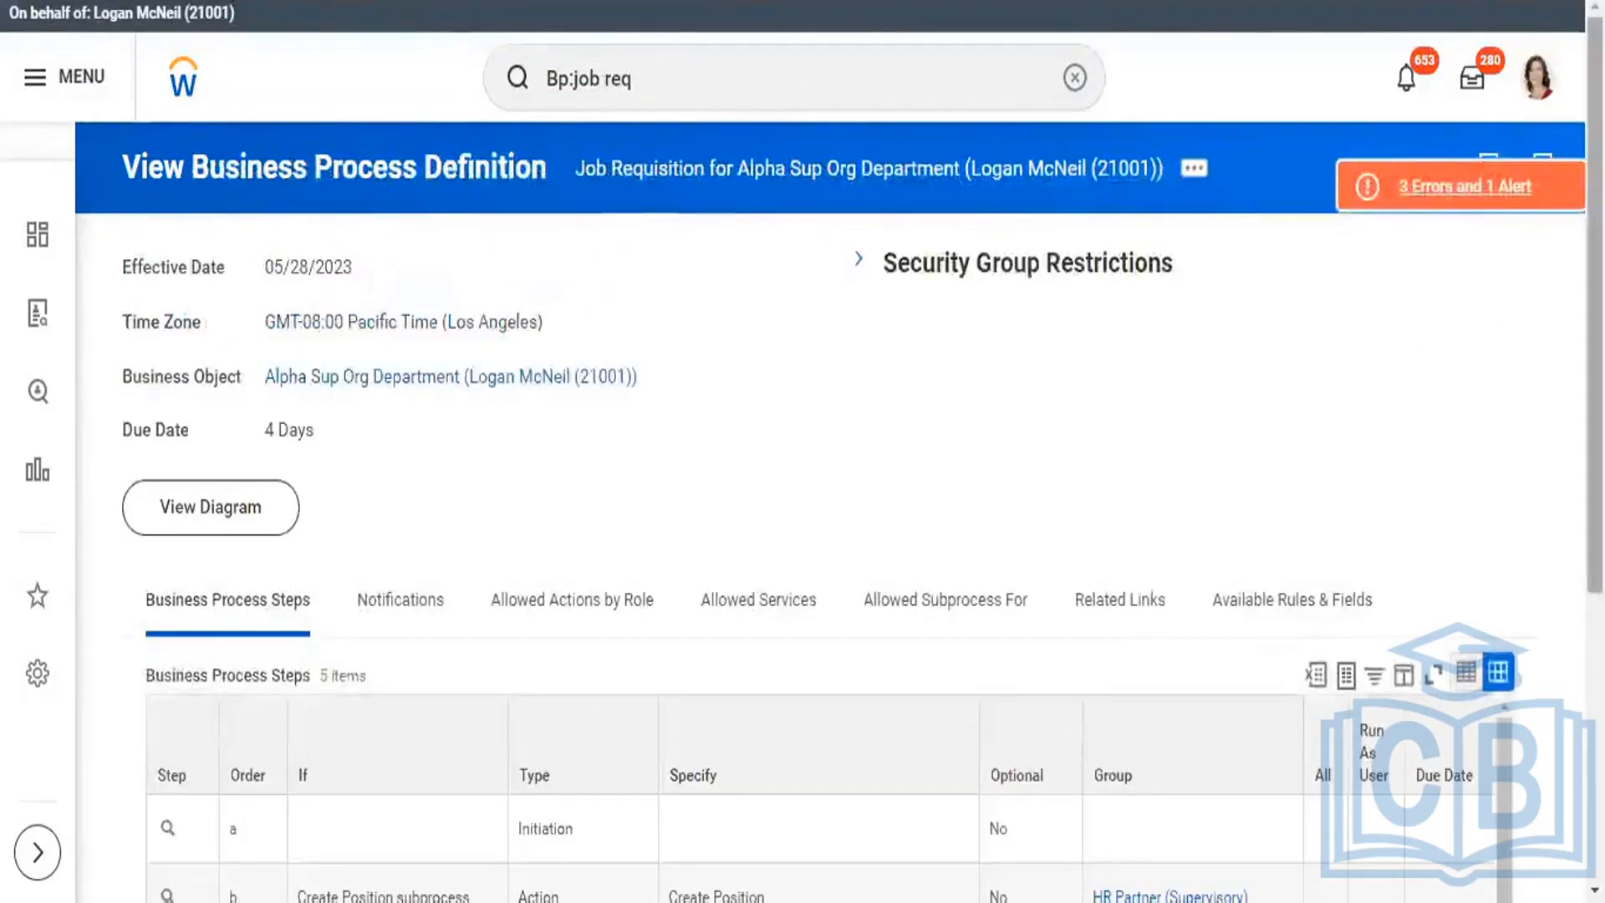
- Examine the definition's business process steps and compare them with the full text of its page errors and alert
{"action": "scroll", "coordinate": [1523, 320], "scroll_direction": "down", "scroll_amount": 2}
{"action": "scroll", "coordinate": [1523, 320], "scroll_direction": "down", "scroll_amount": 3}
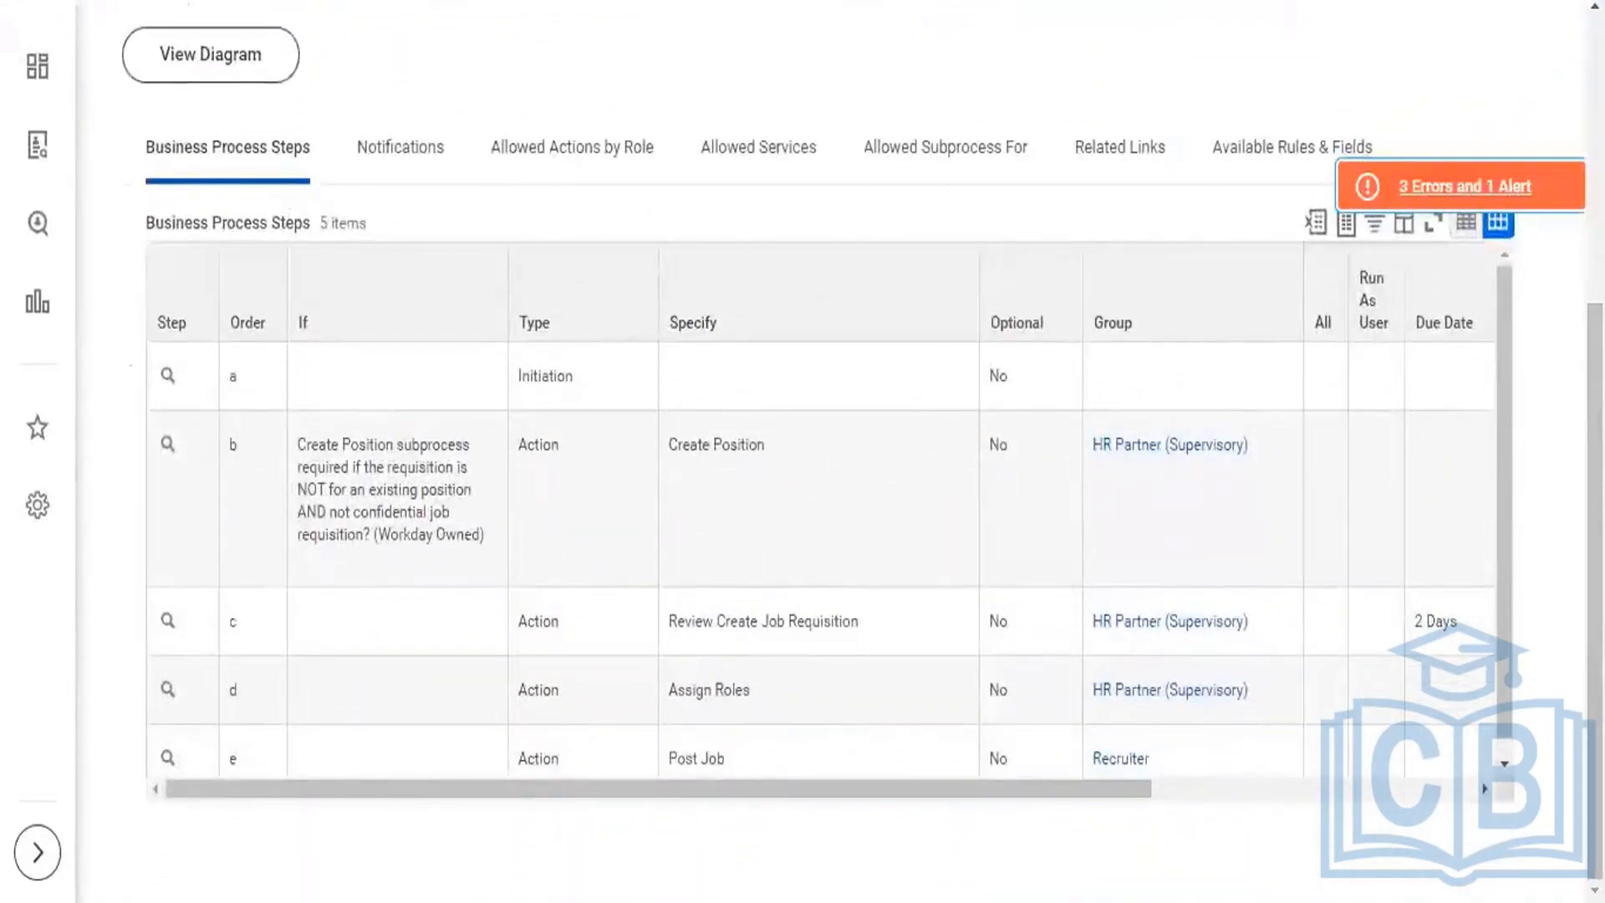
{"action": "left_click", "coordinate": [1523, 191]}
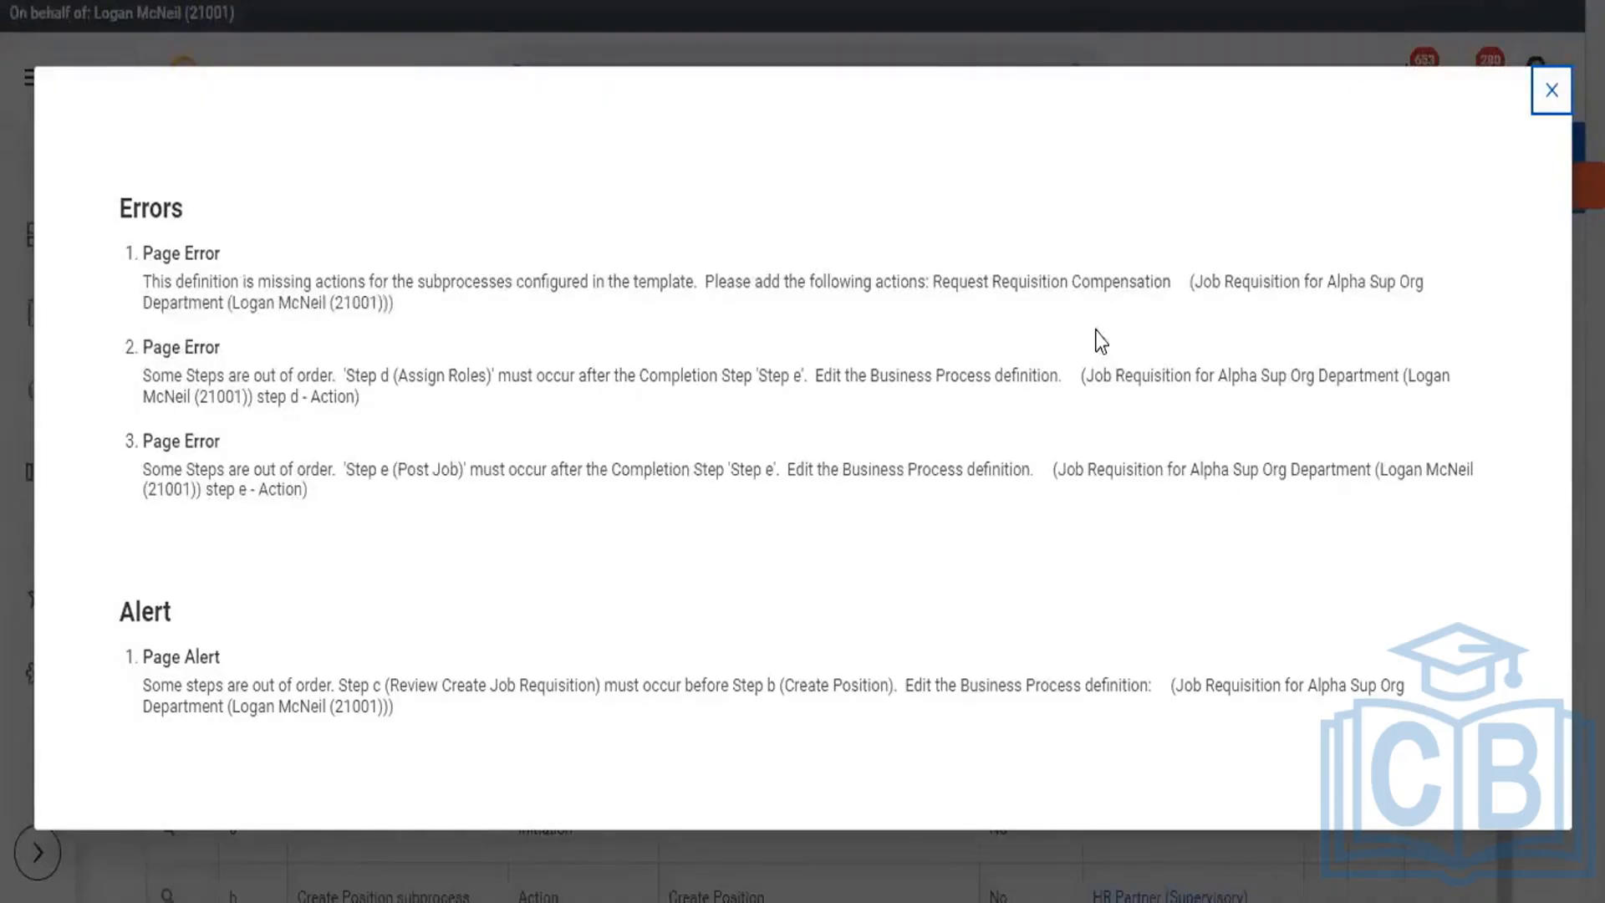
{"action": "left_click", "coordinate": [1551, 90]}
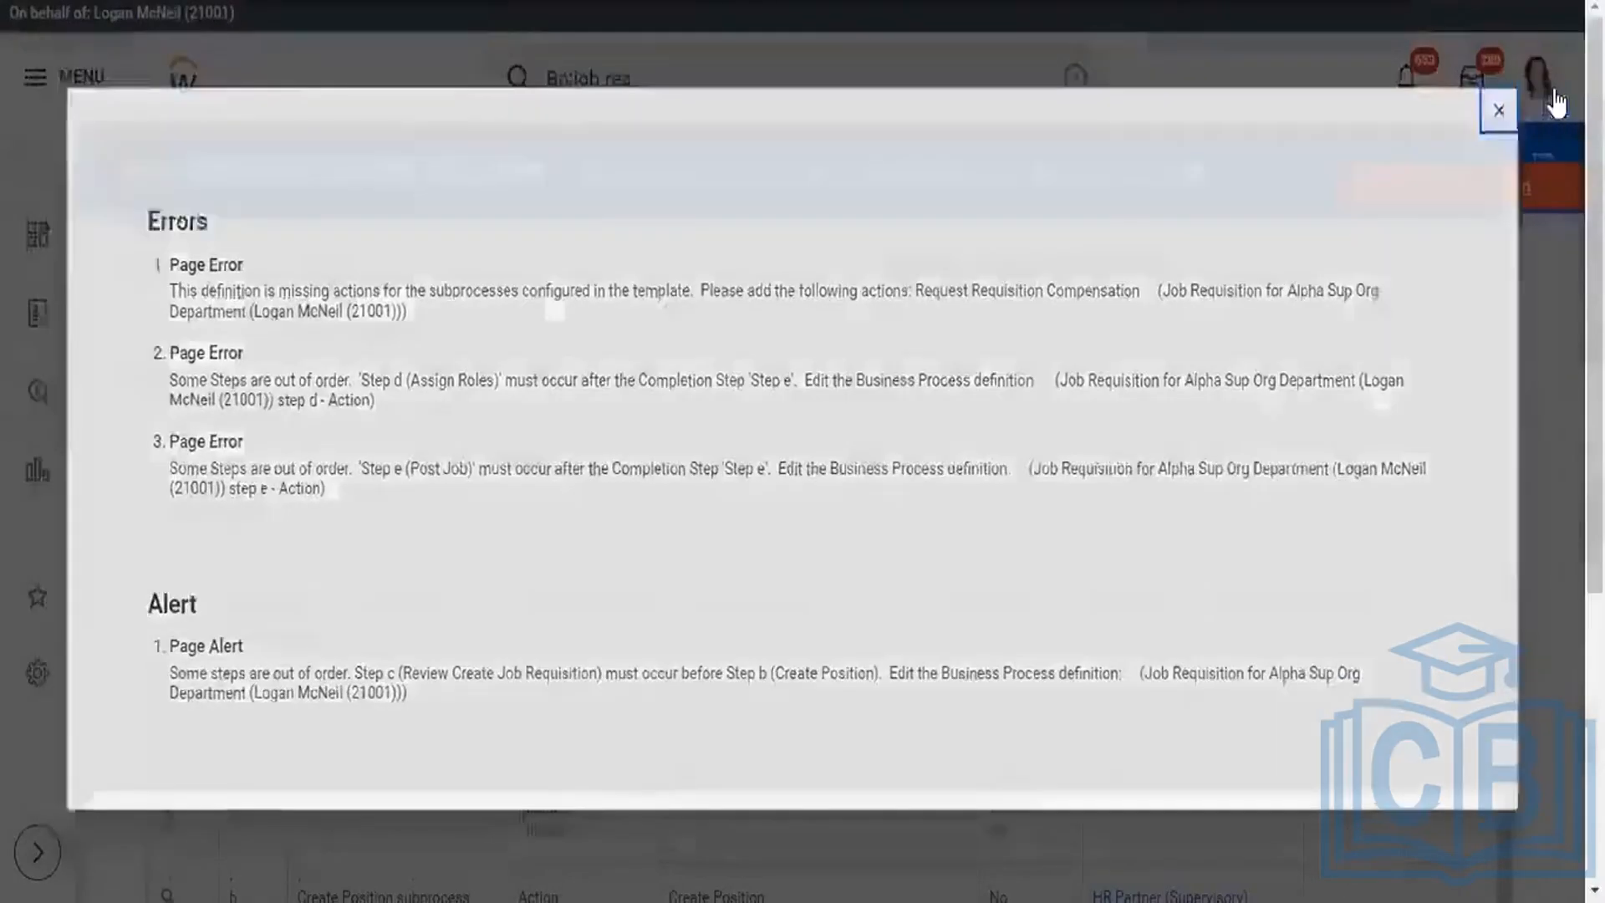
{"action": "scroll", "coordinate": [1555, 101], "scroll_direction": "down", "scroll_amount": 1}
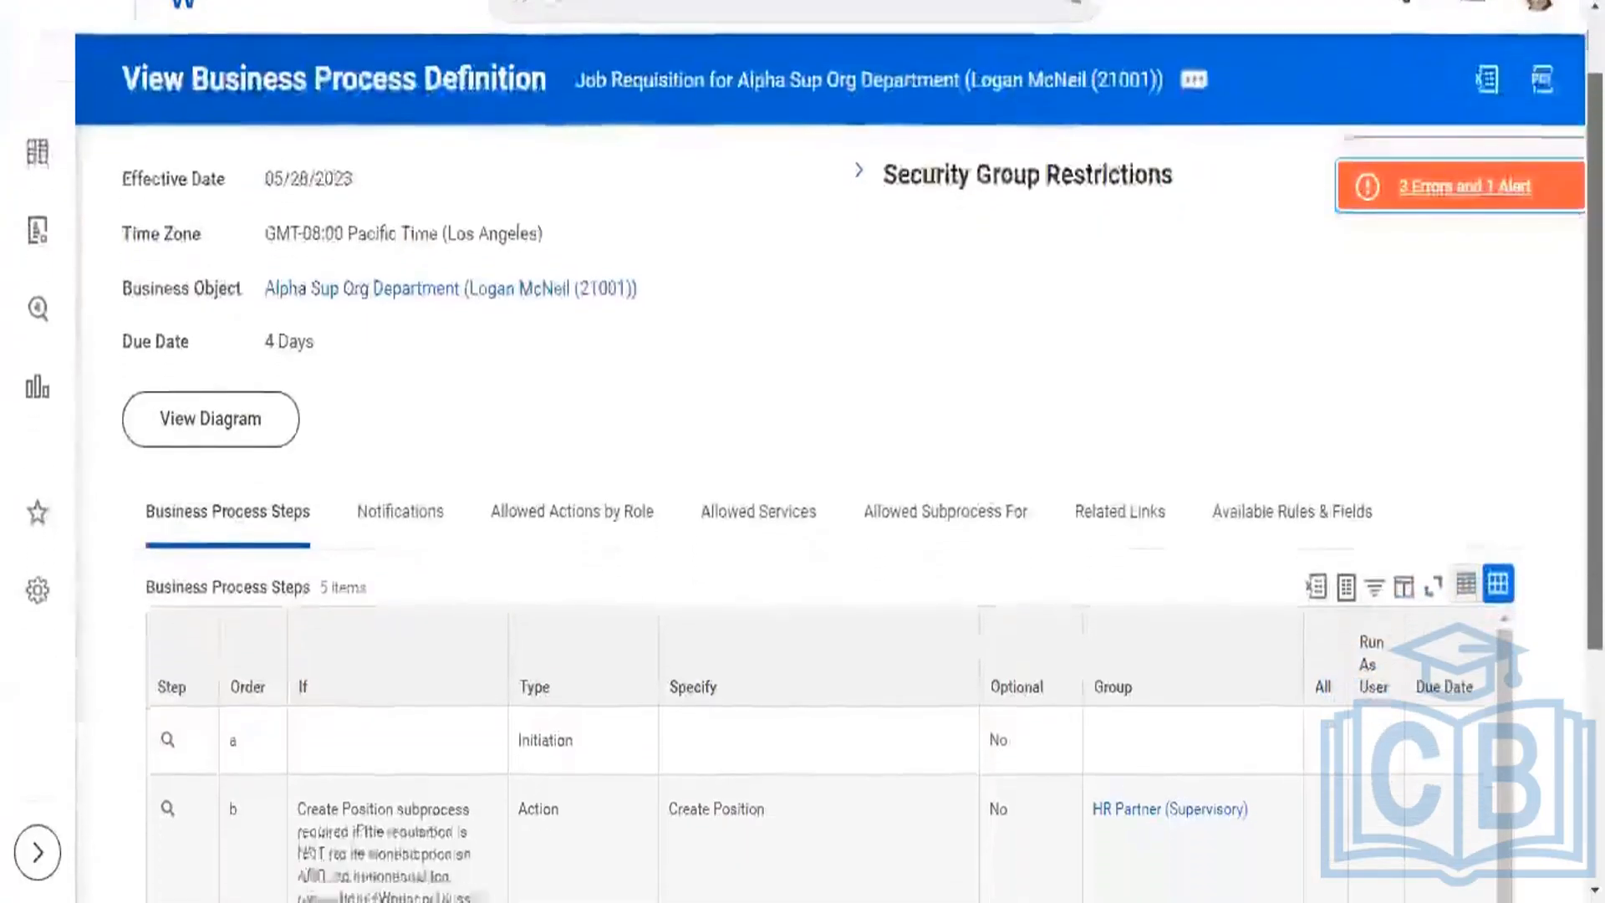
{"action": "scroll", "coordinate": [803, 452], "scroll_direction": "down", "scroll_amount": 4}
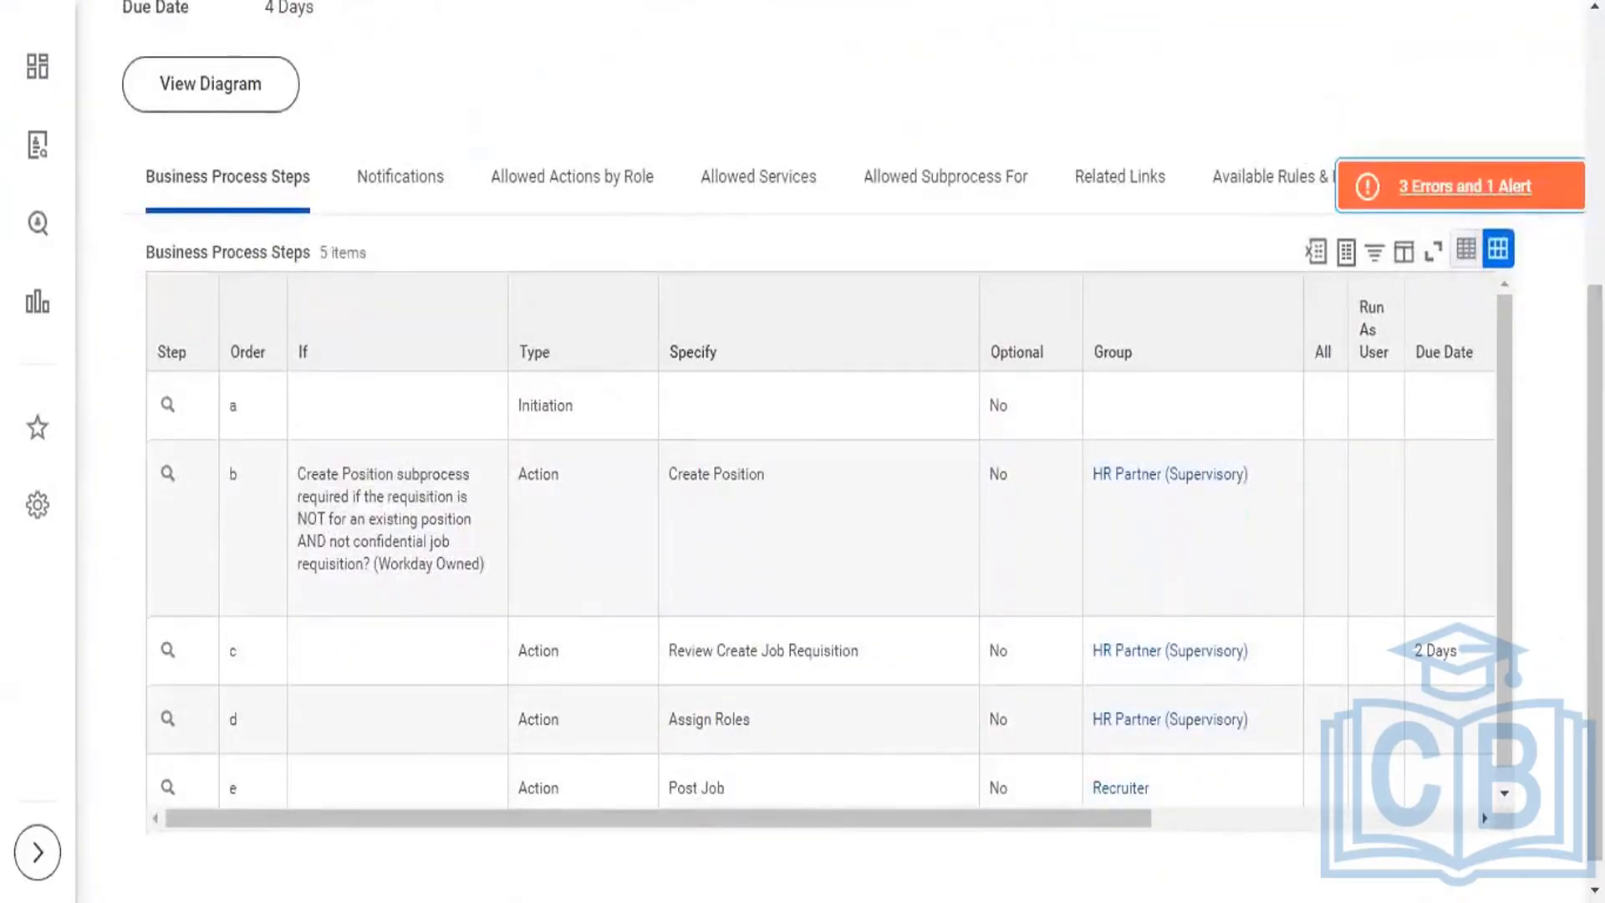
{"action": "left_click_drag", "start_coordinate": [1502, 390], "coordinate": [1503, 418]}
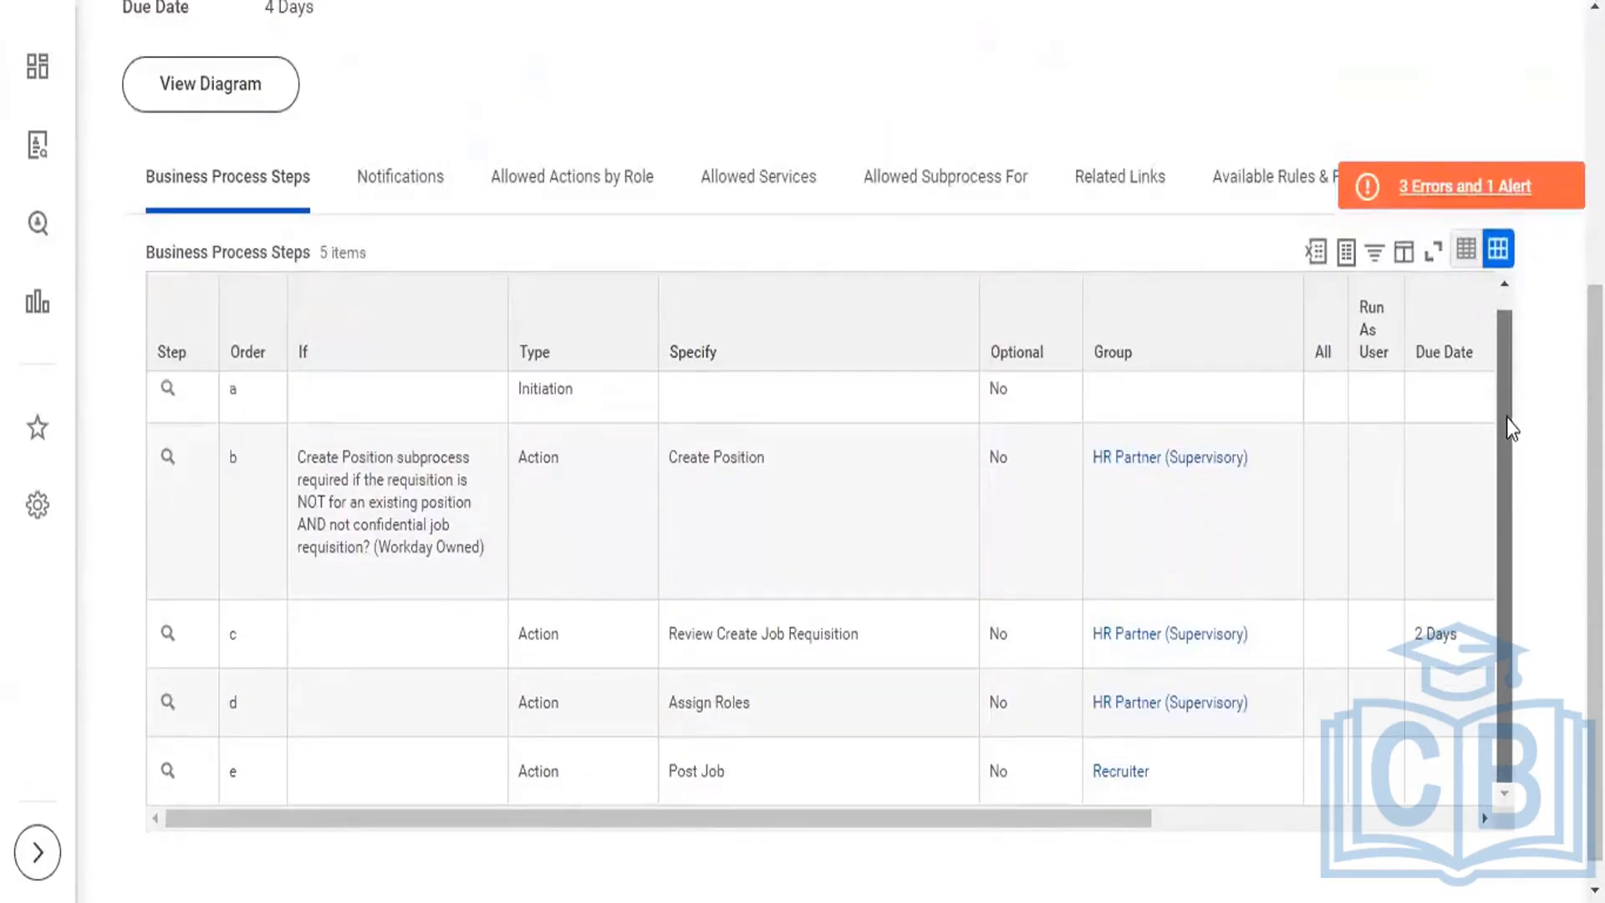
{"action": "left_click_drag", "start_coordinate": [1507, 418], "coordinate": [1506, 356]}
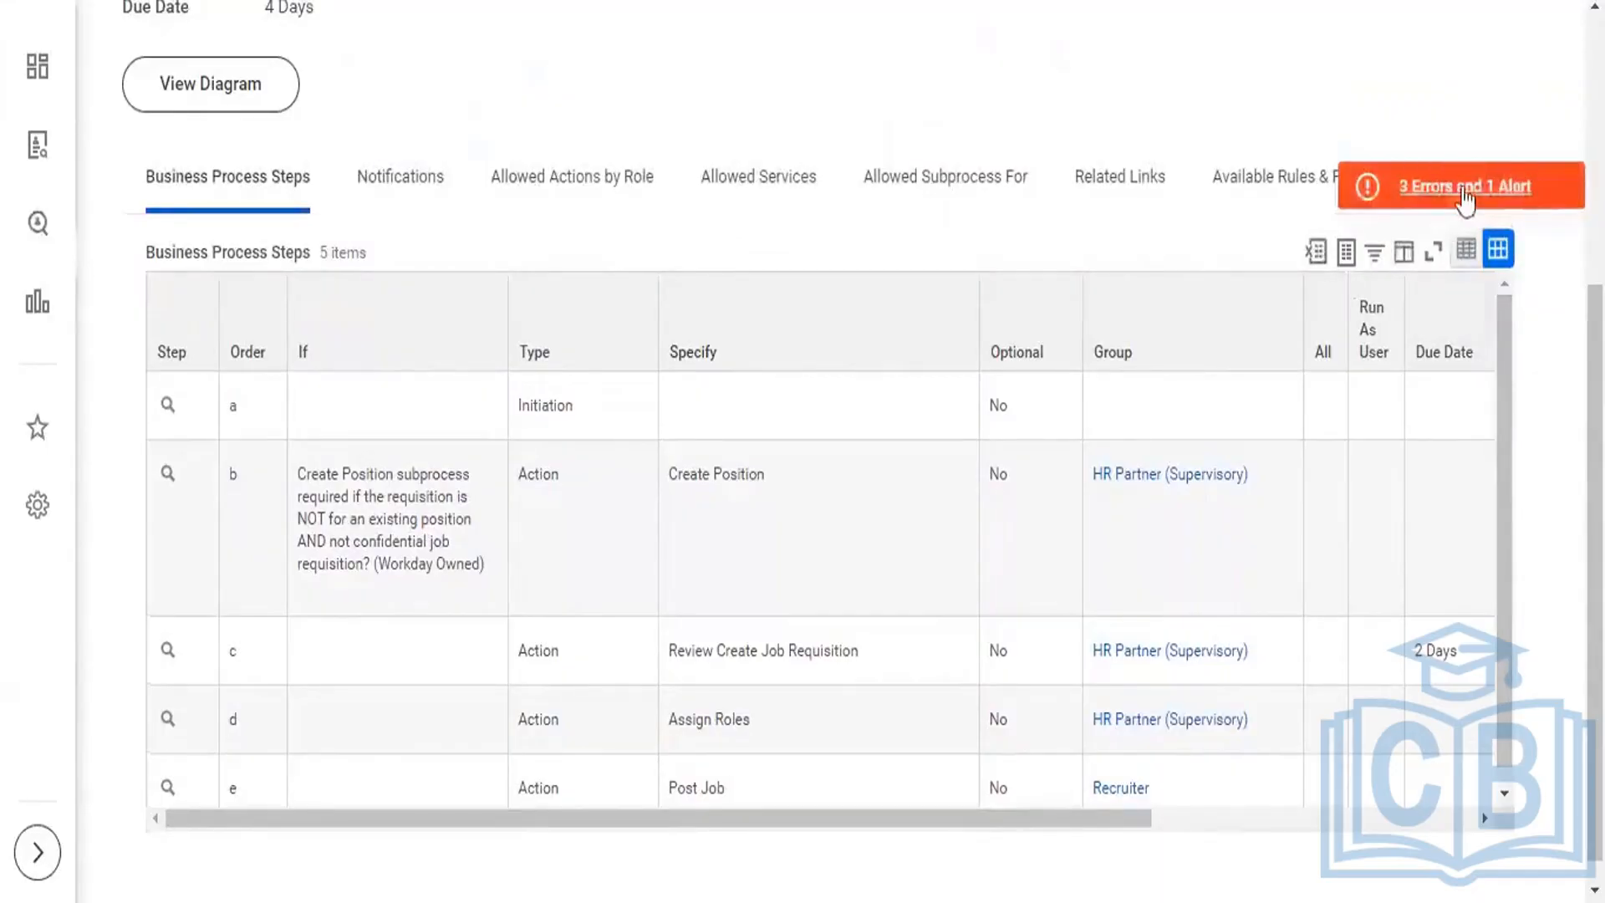
{"action": "left_click", "coordinate": [1463, 191]}
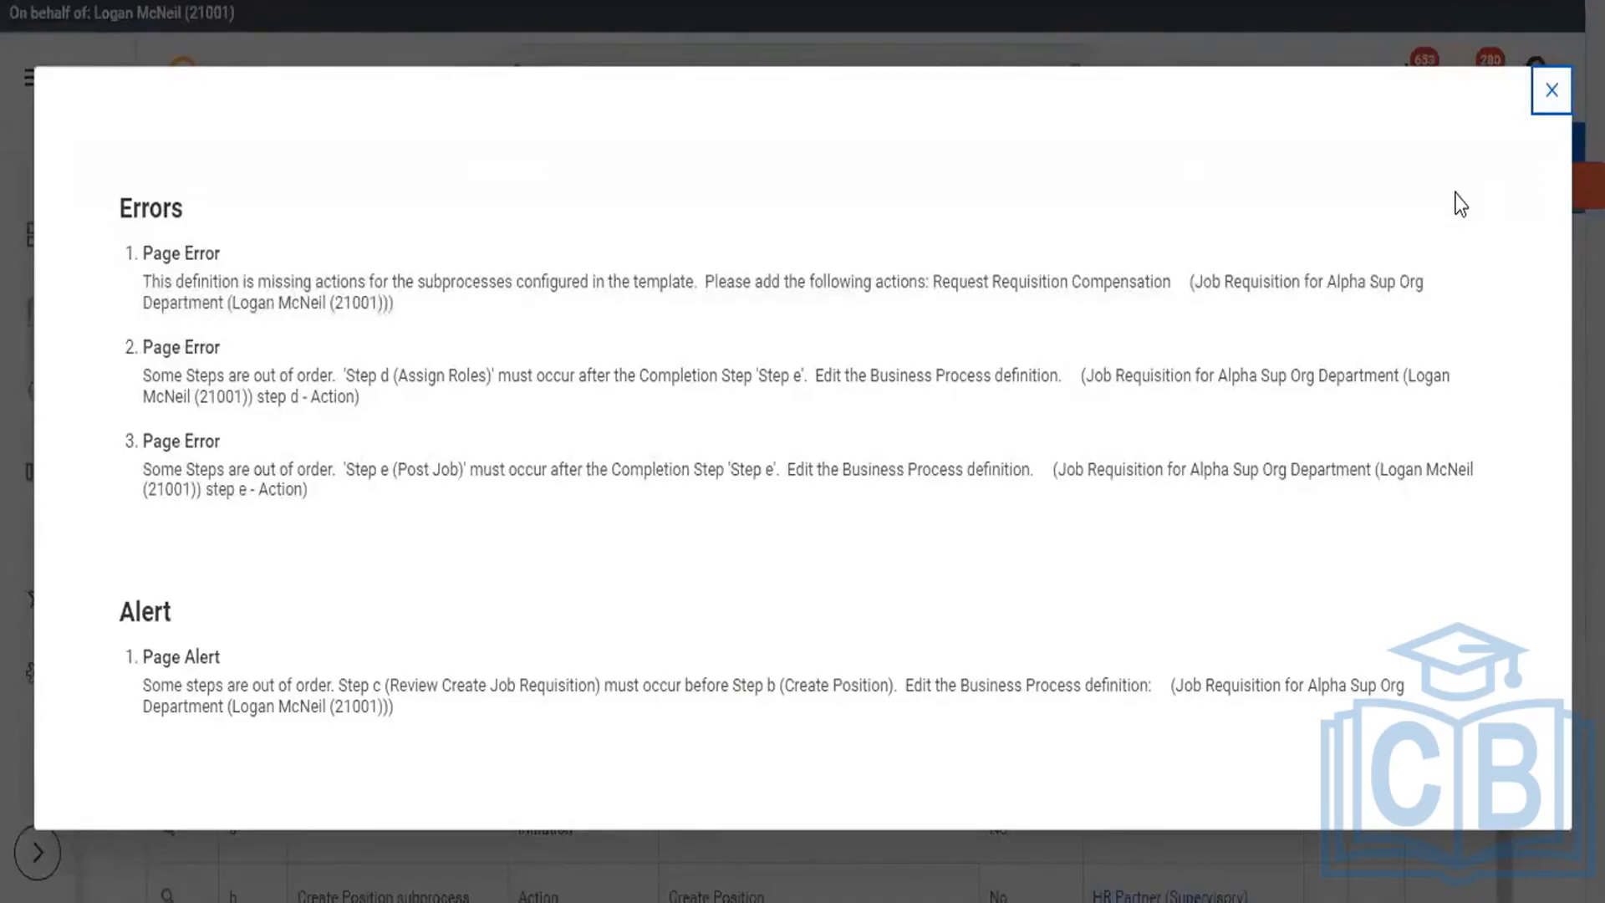
{"action": "left_click", "coordinate": [1551, 90]}
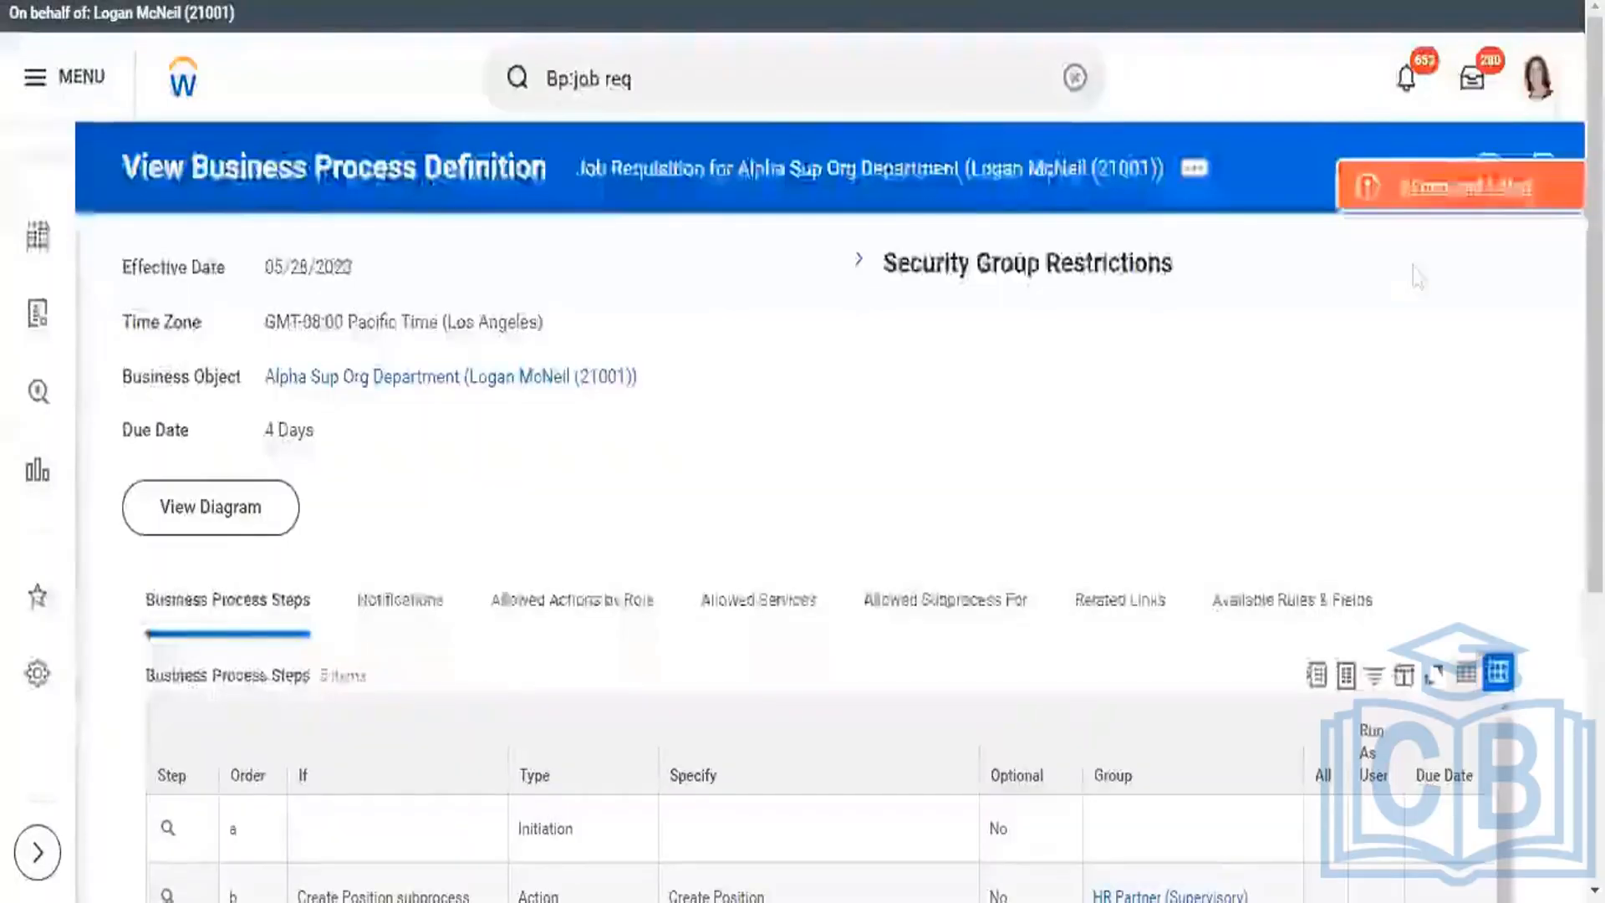
- Set step c, Review Create Job Requisition, as the completion step of the business process and confirm
{"action": "scroll", "coordinate": [802, 502], "scroll_direction": "down", "scroll_amount": 3}
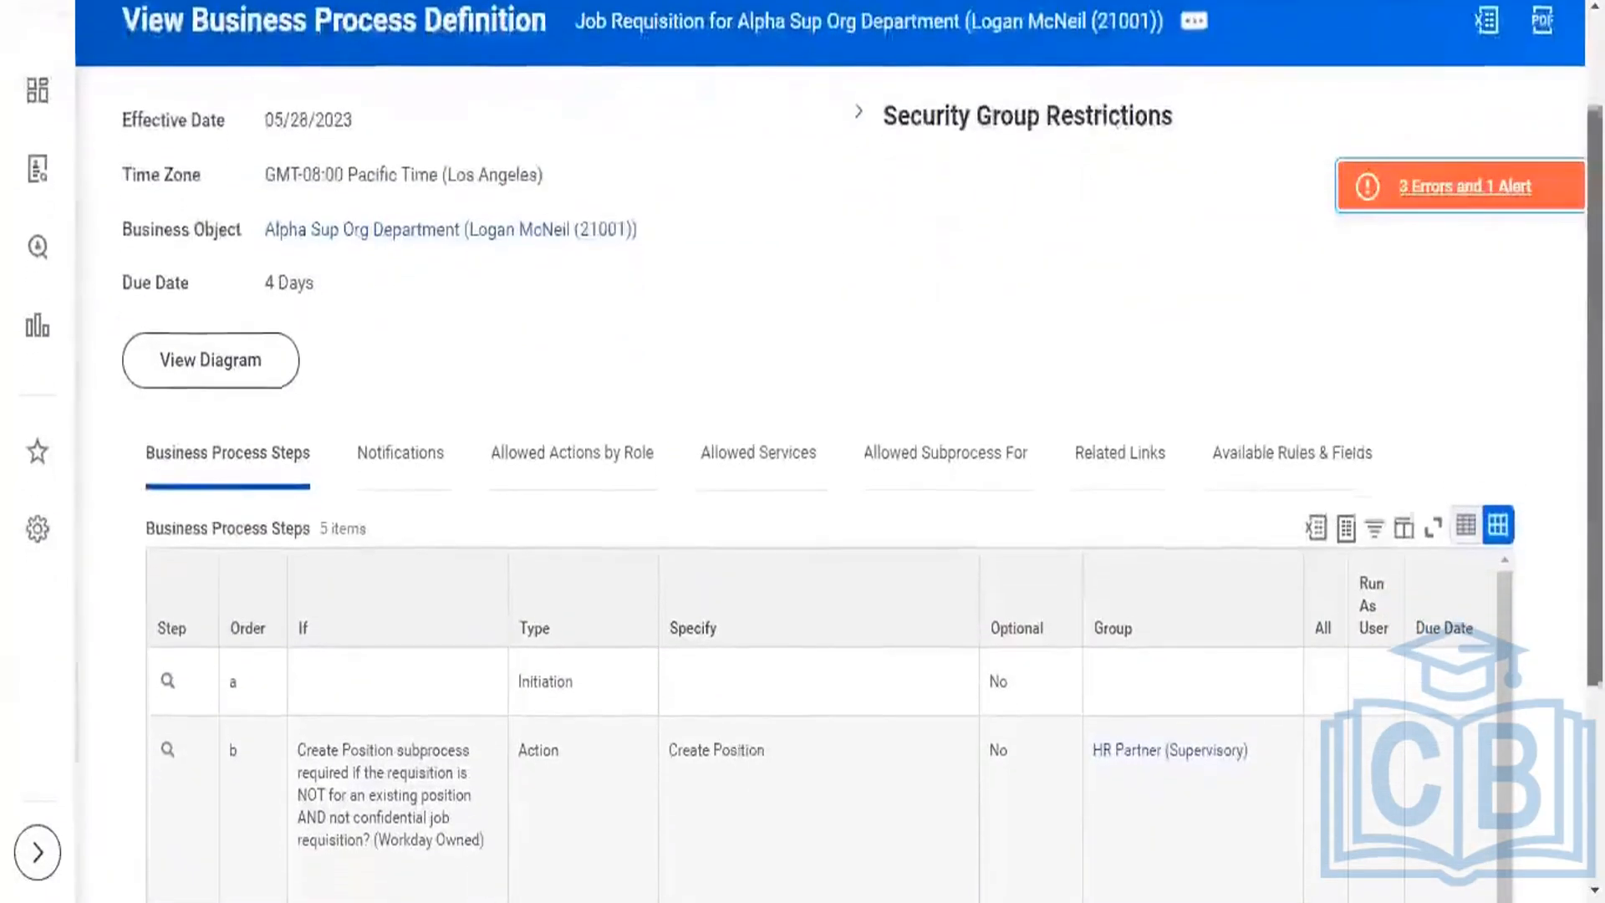
{"action": "scroll", "coordinate": [803, 501], "scroll_direction": "down", "scroll_amount": 3}
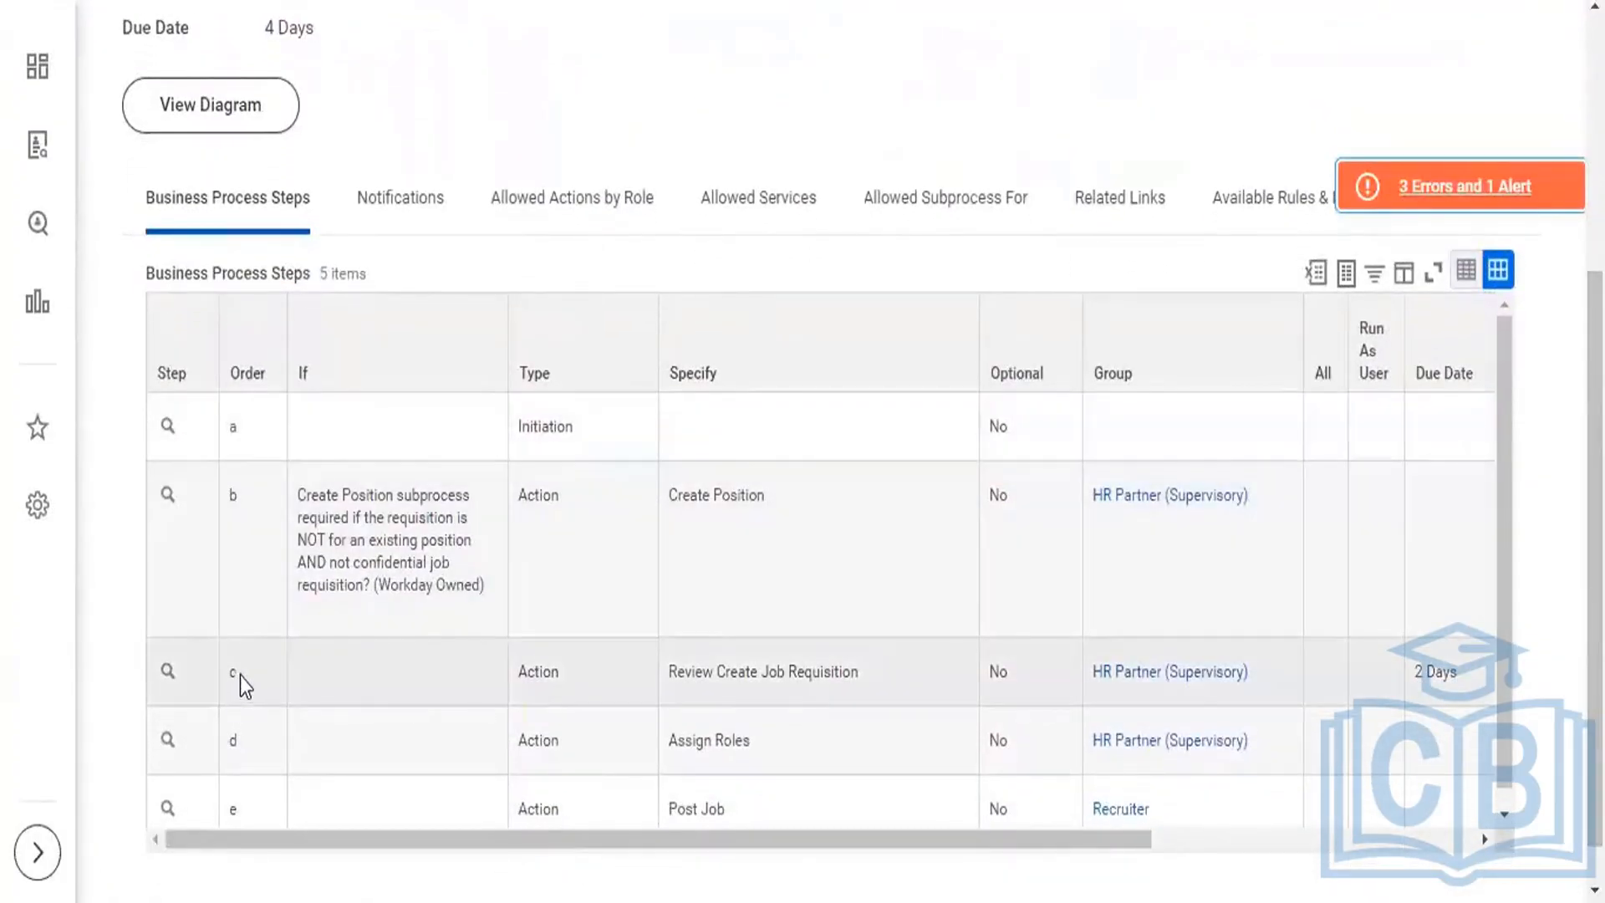
{"action": "mouse_move", "coordinate": [191, 679]}
{"action": "left_click", "coordinate": [190, 673]}
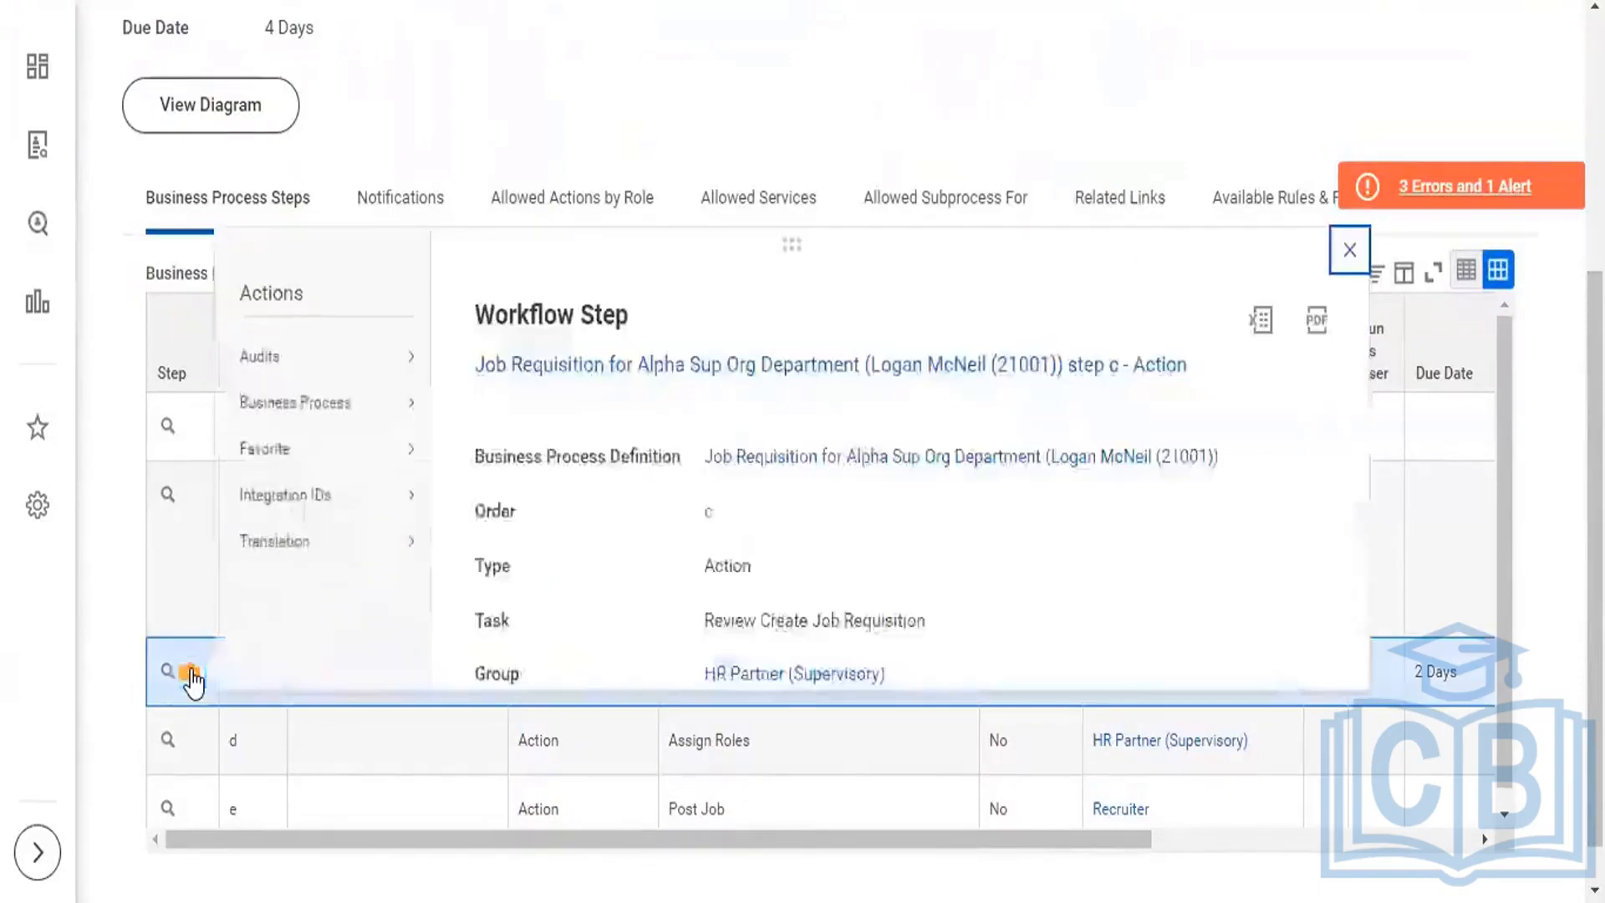
{"action": "mouse_move", "coordinate": [384, 403]}
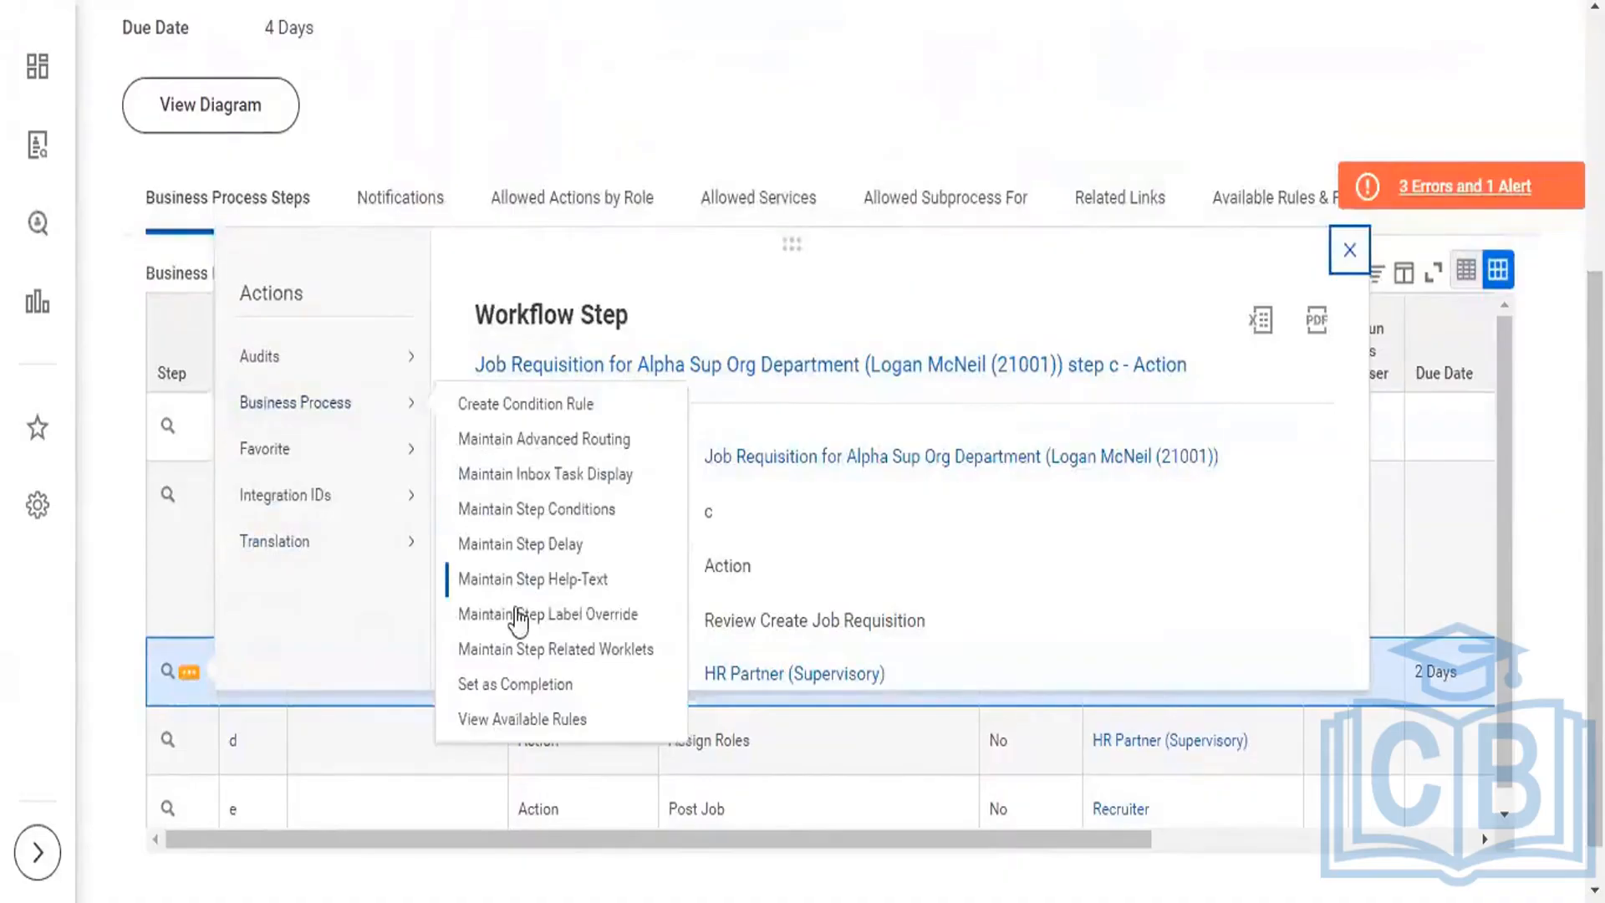
{"action": "left_click", "coordinate": [502, 687]}
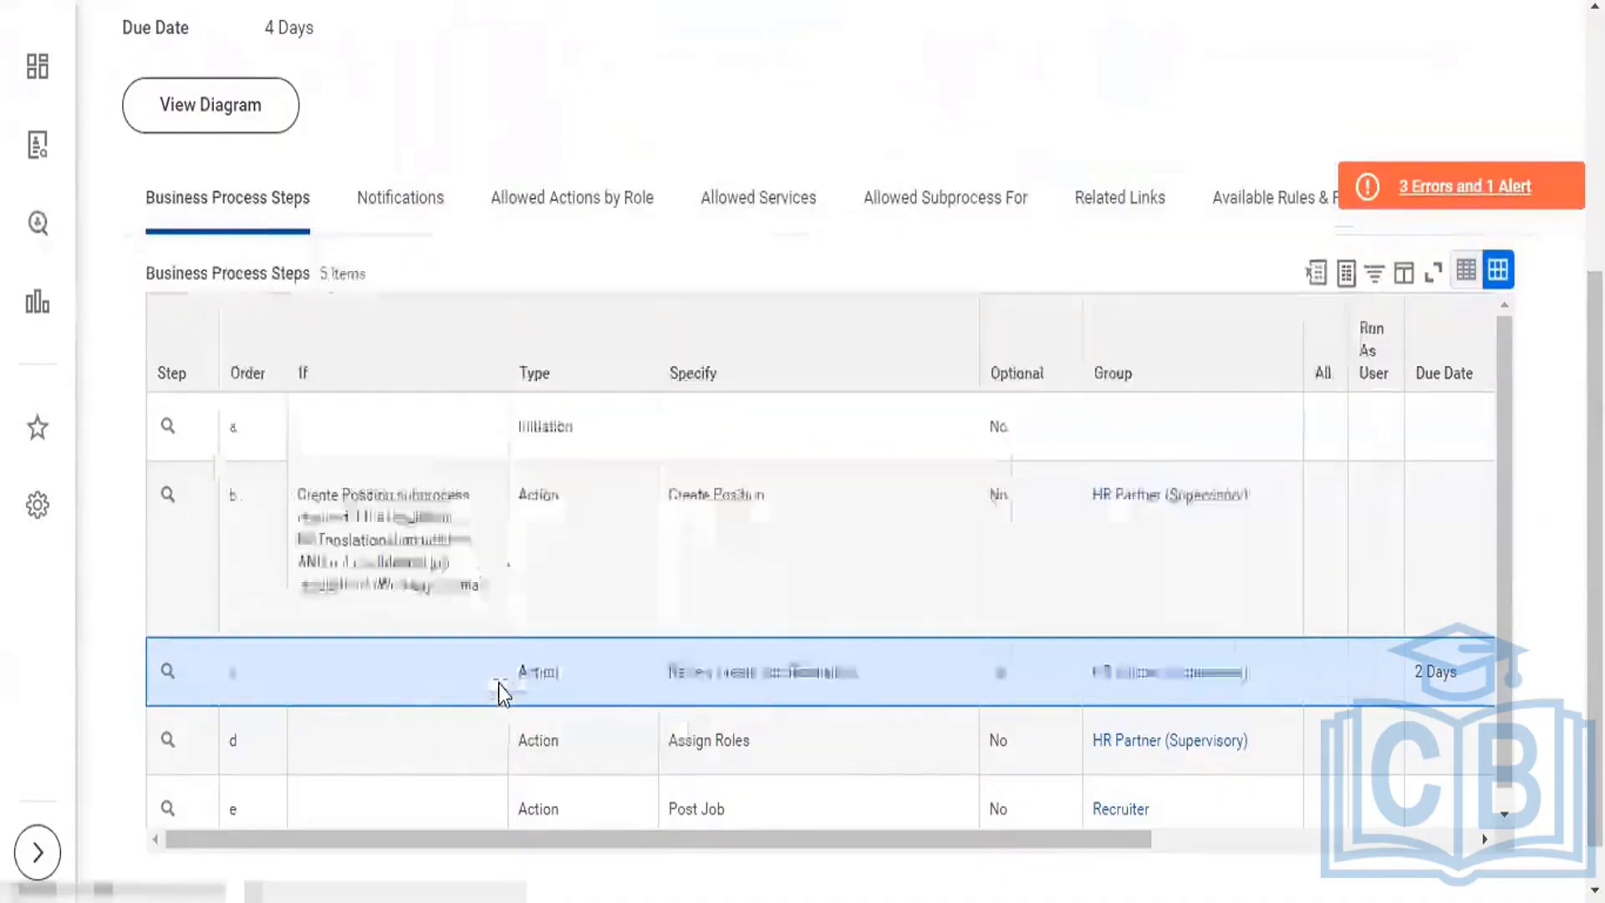
{"action": "left_click", "coordinate": [481, 595]}
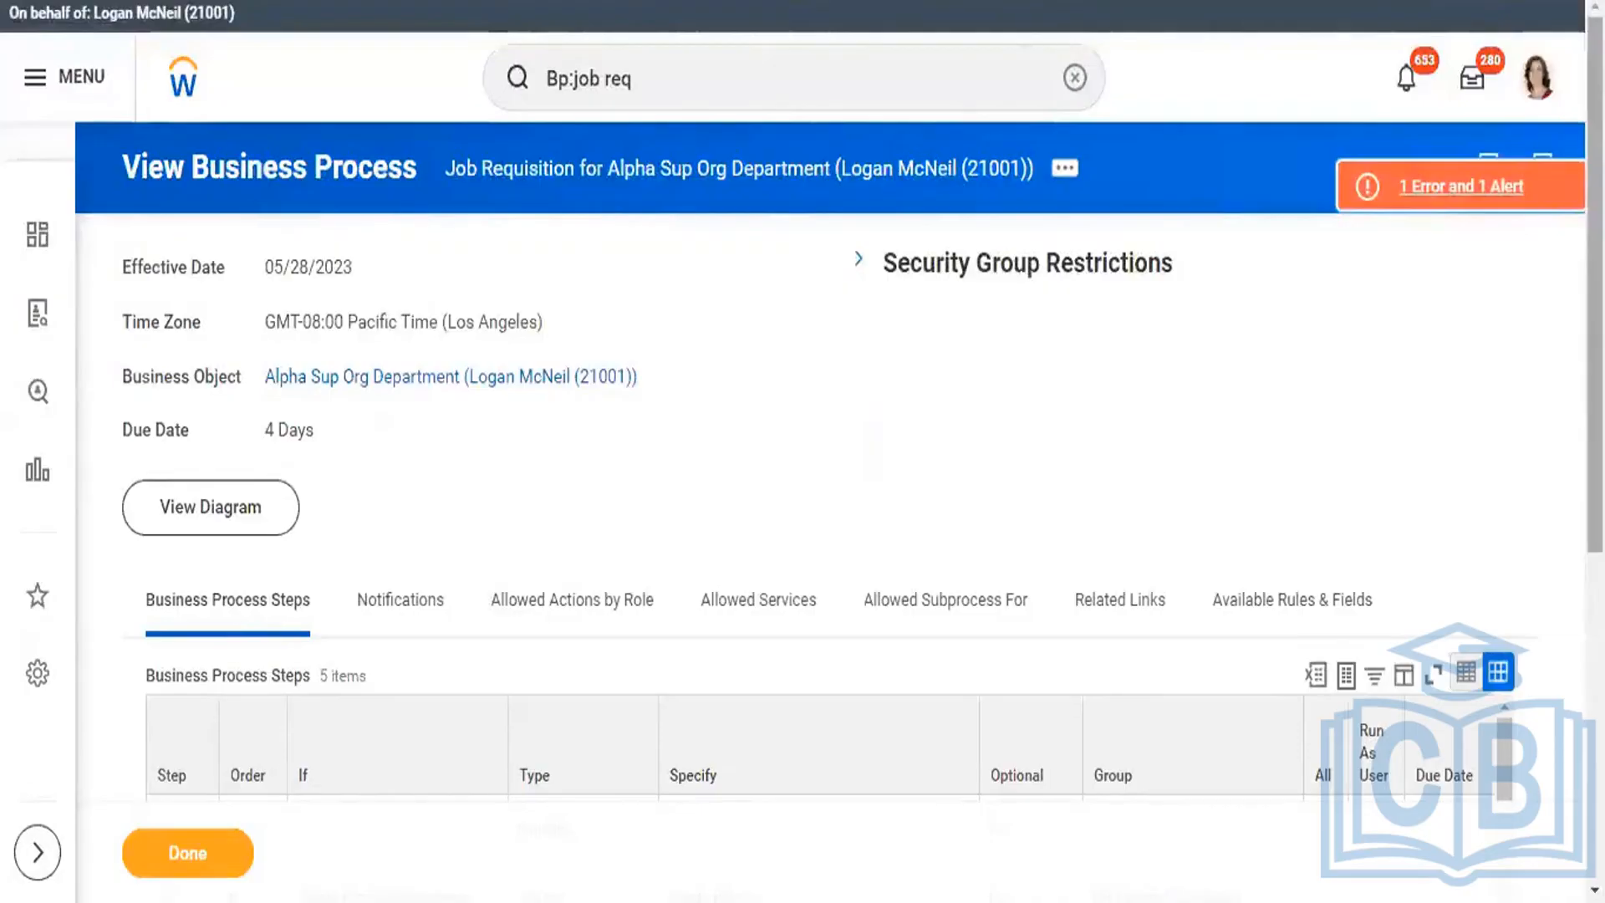
- Read the remaining page error and alert after the completion change and check the order of steps a to e
{"action": "left_click", "coordinate": [1483, 185]}
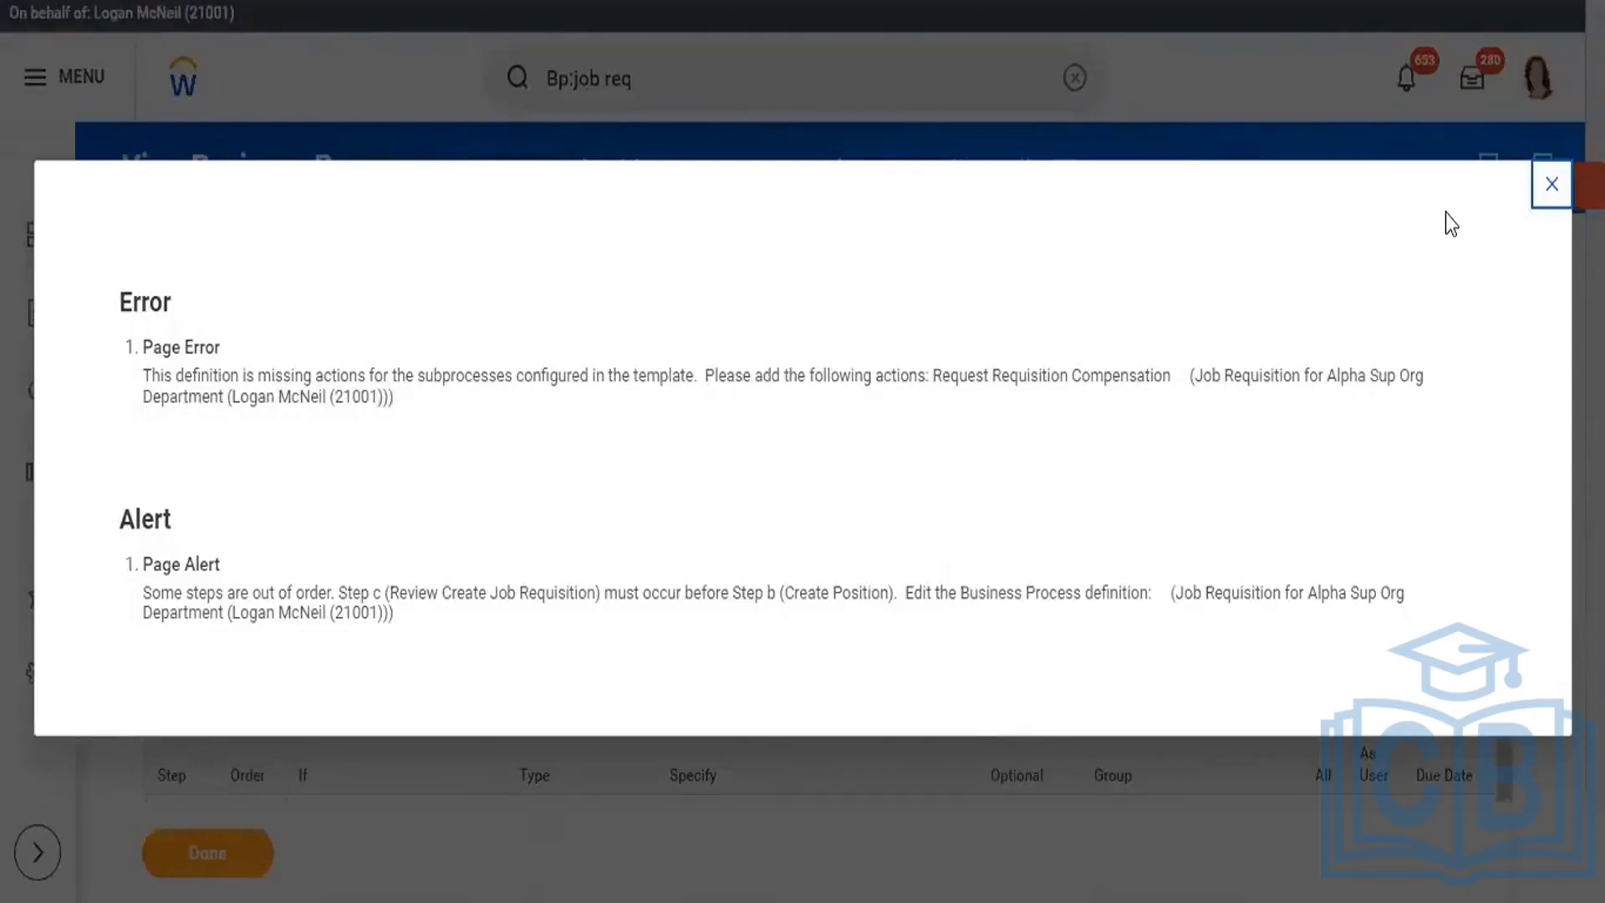
{"action": "left_click", "coordinate": [1551, 184]}
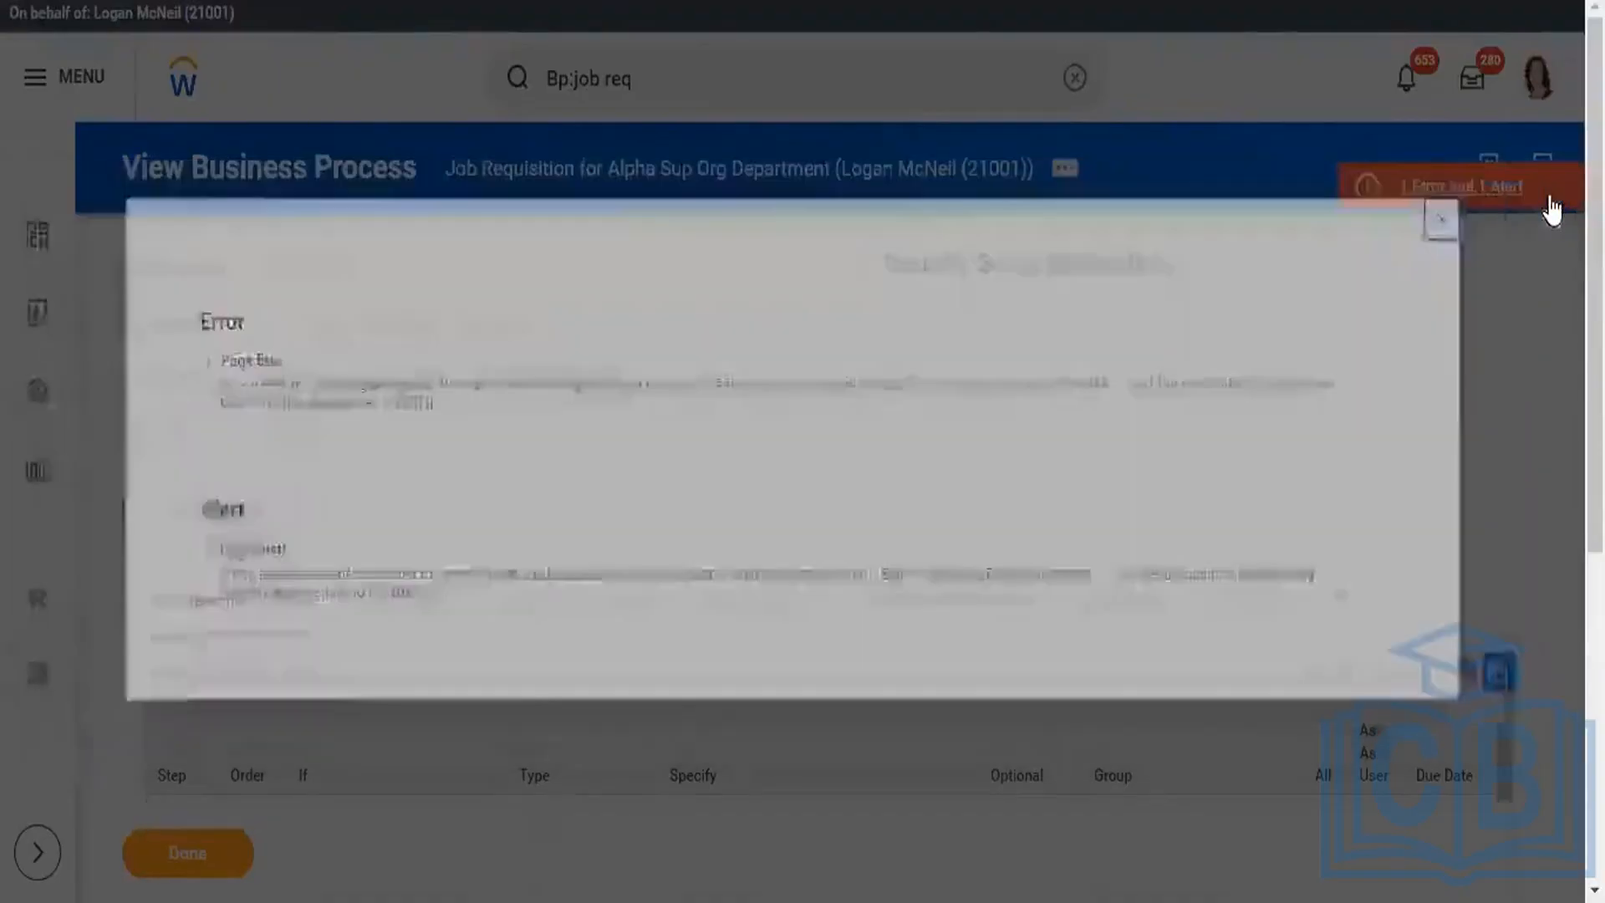
{"action": "scroll", "coordinate": [803, 451], "scroll_direction": "down", "scroll_amount": 2}
{"action": "scroll", "coordinate": [803, 451], "scroll_direction": "down", "scroll_amount": 5}
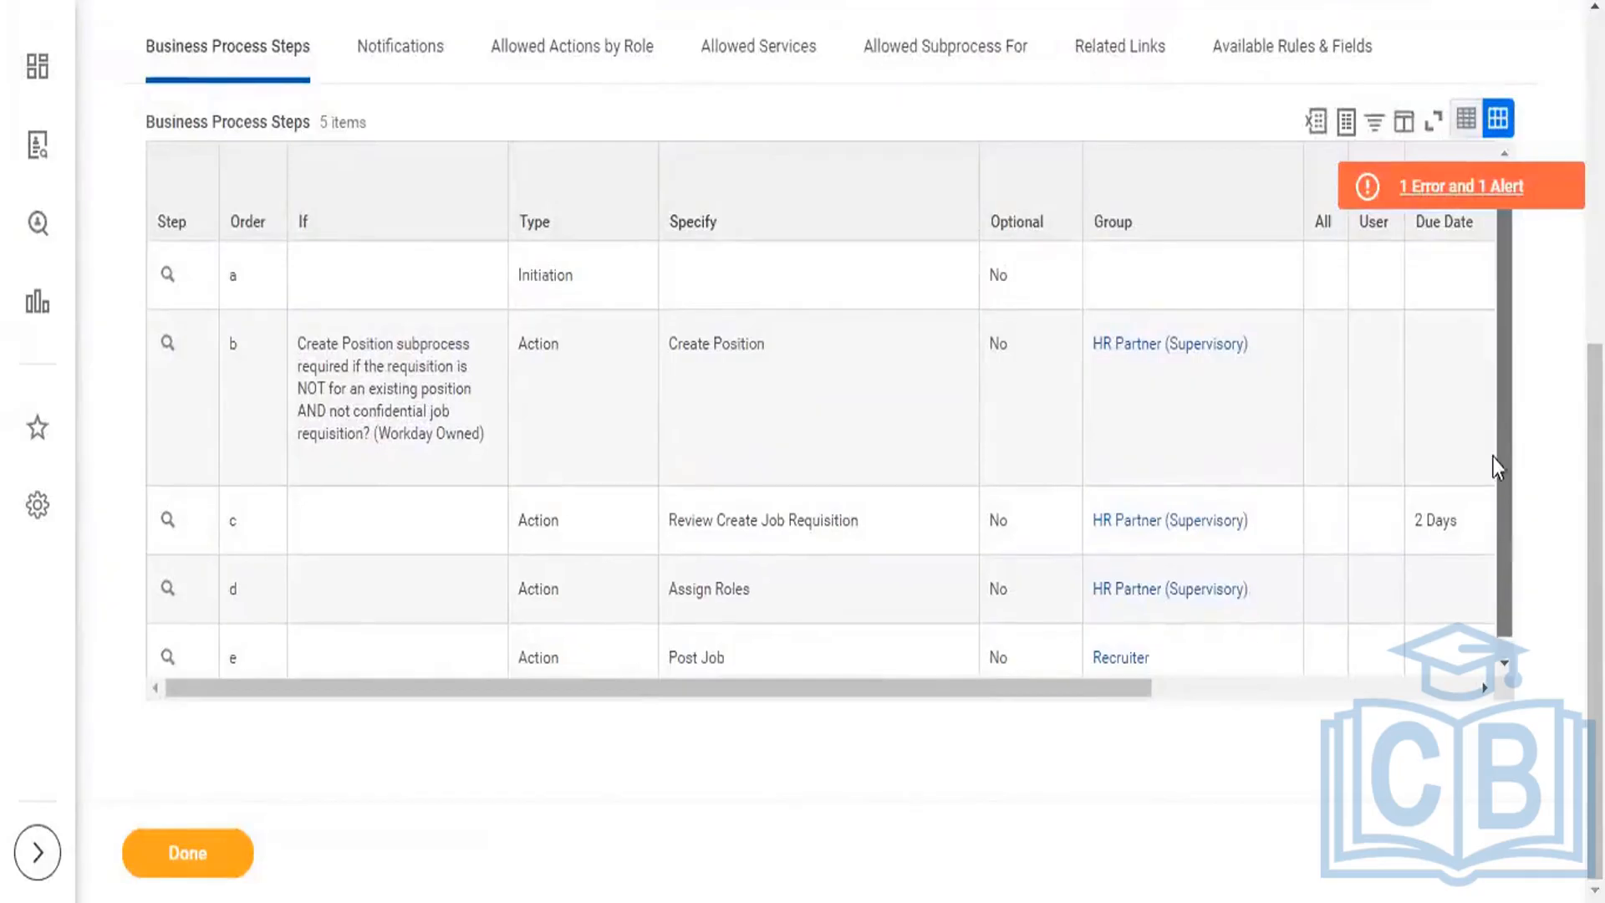
{"action": "scroll", "coordinate": [1507, 470], "scroll_direction": "down", "scroll_amount": 1}
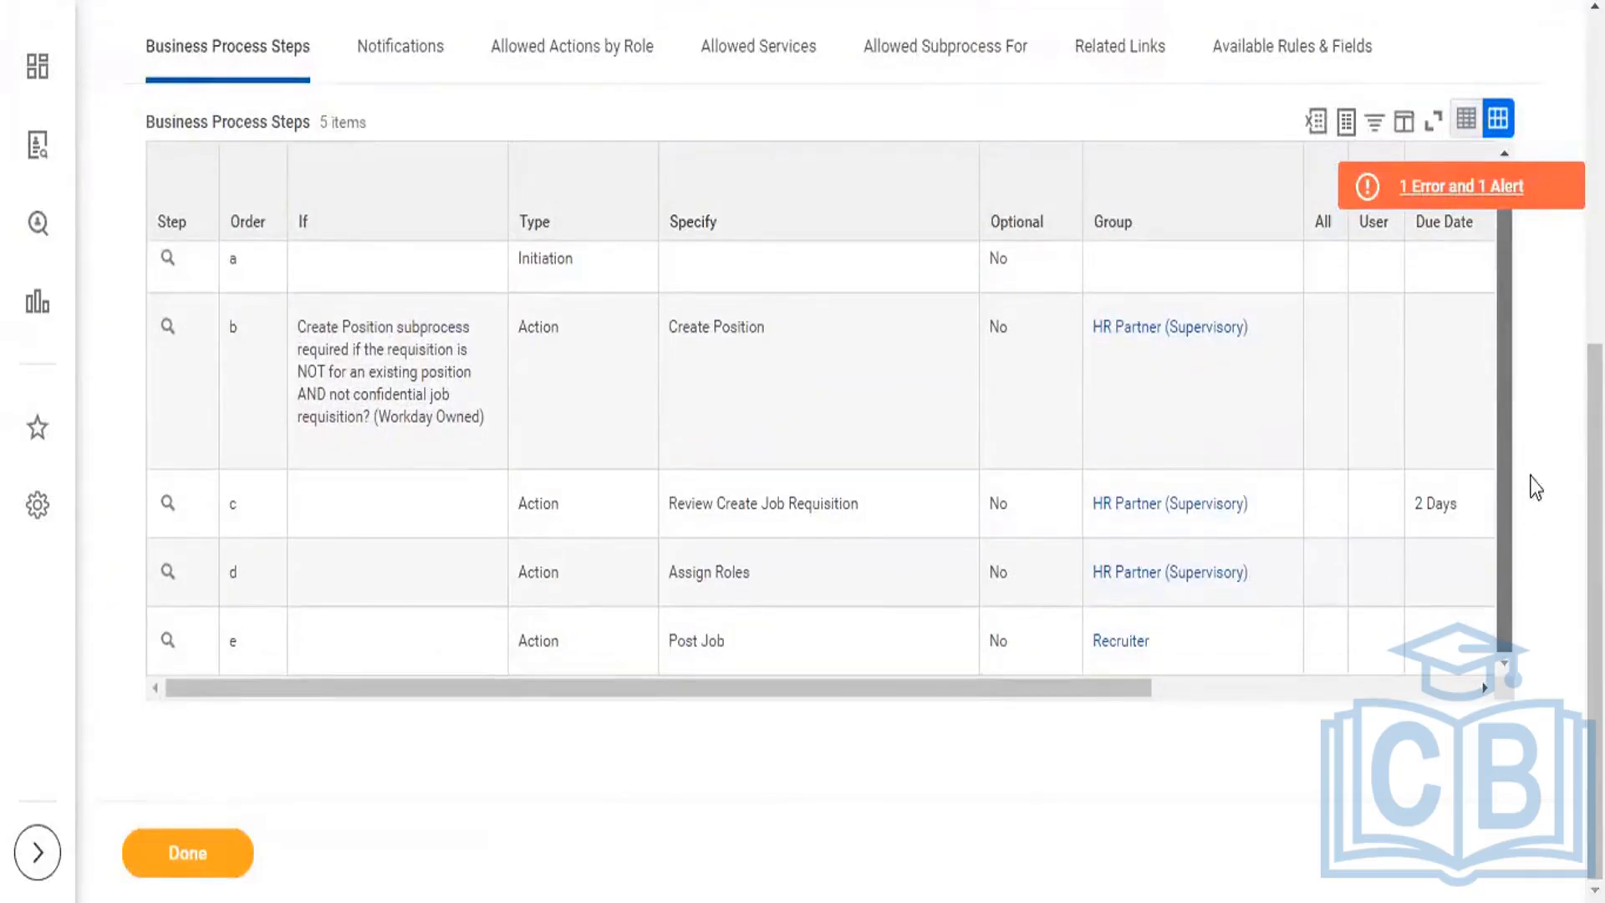
- Open the Job Requisition definition for Alpha Sup Org Department for editing with effective date 05/28/2023
{"action": "scroll", "coordinate": [1528, 472], "scroll_direction": "up", "scroll_amount": 1}
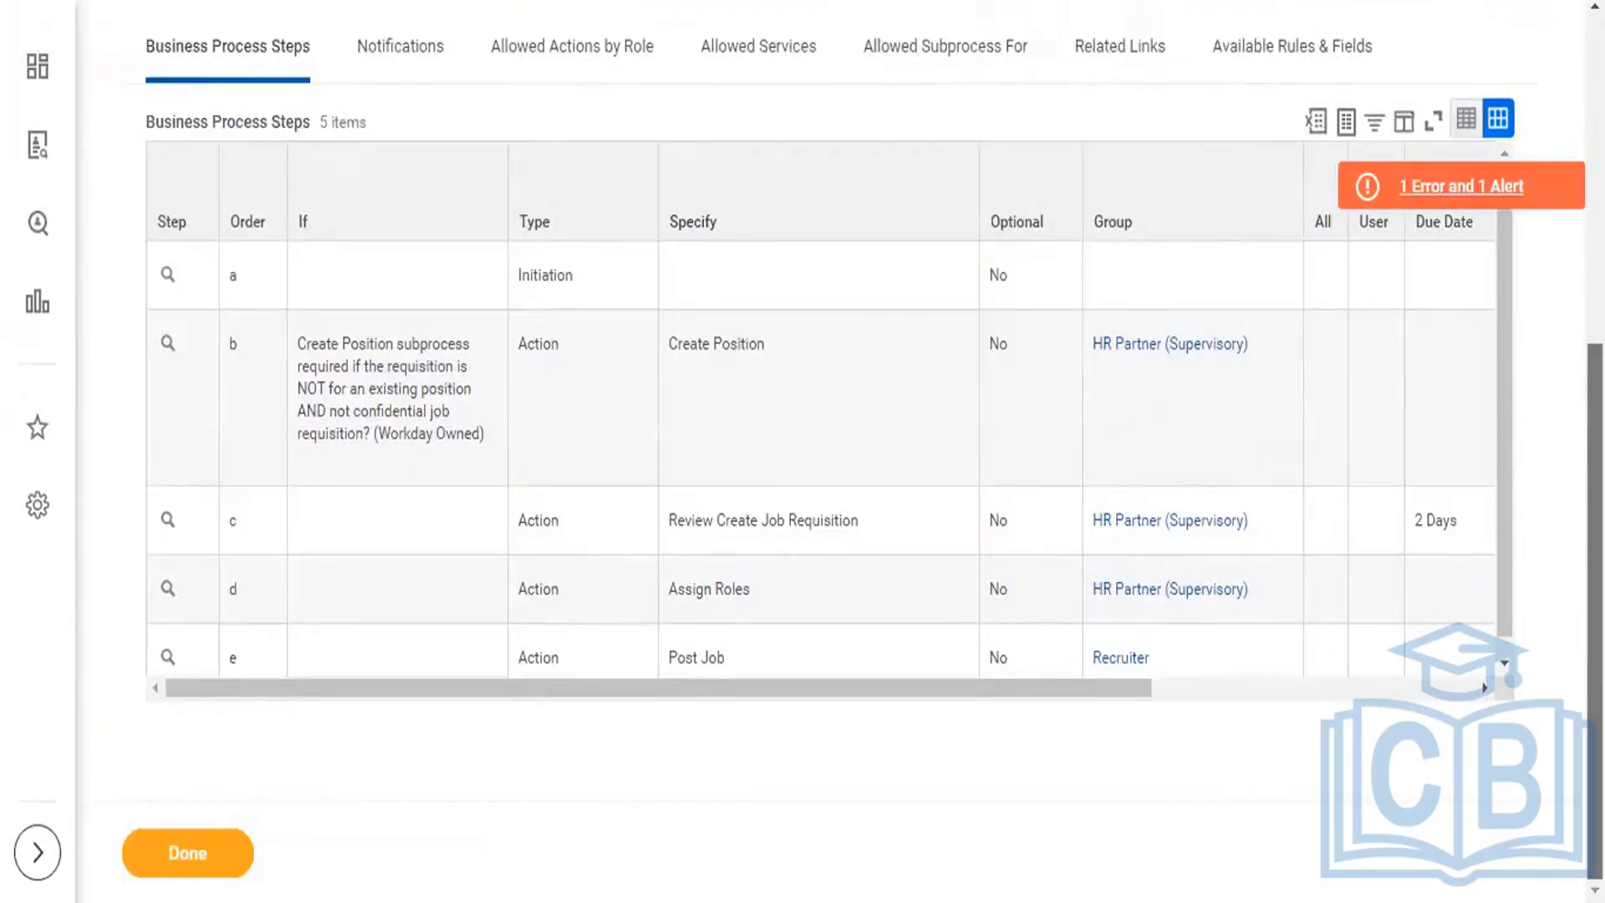
{"action": "scroll", "coordinate": [836, 451], "scroll_direction": "up", "scroll_amount": 6}
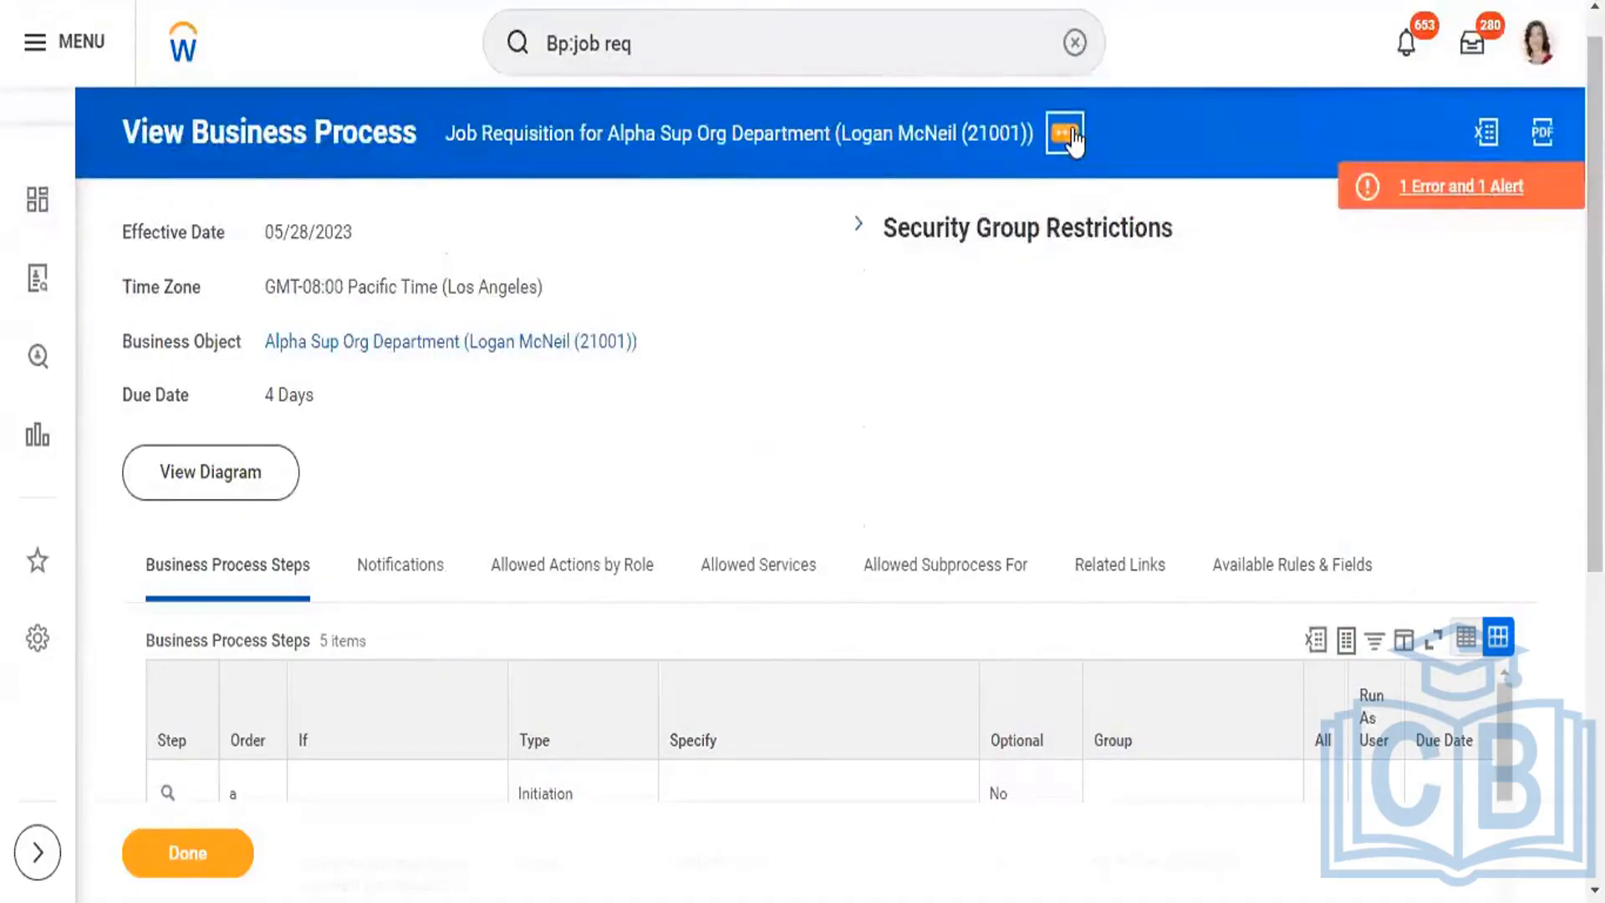
{"action": "left_click", "coordinate": [1066, 136]}
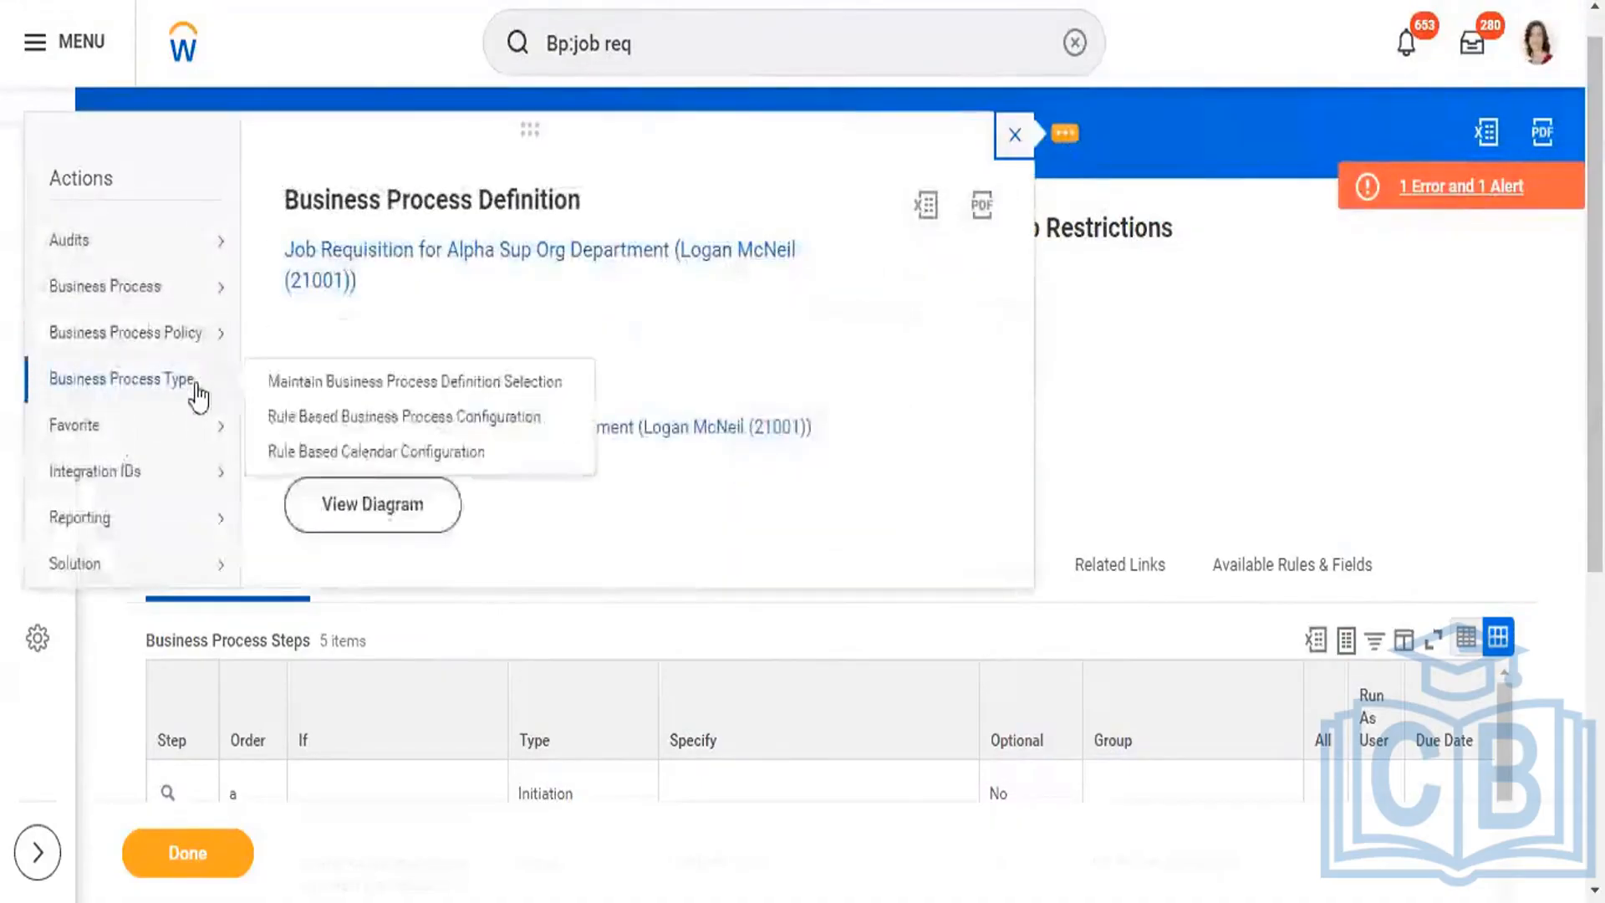
{"action": "mouse_move", "coordinate": [234, 296]}
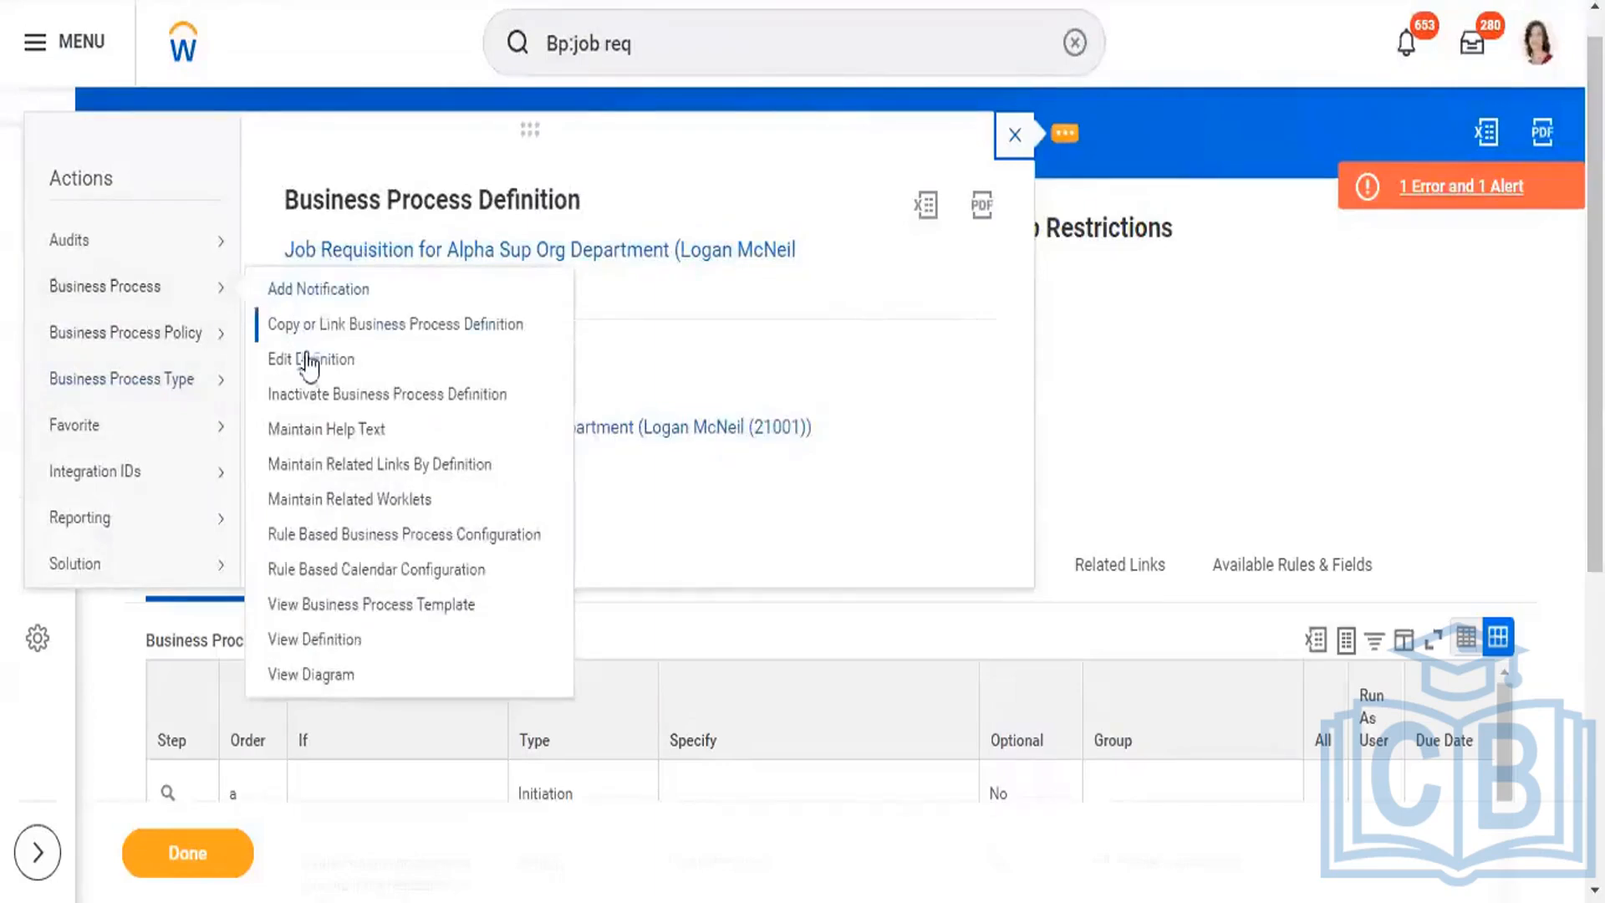
{"action": "left_click", "coordinate": [335, 360]}
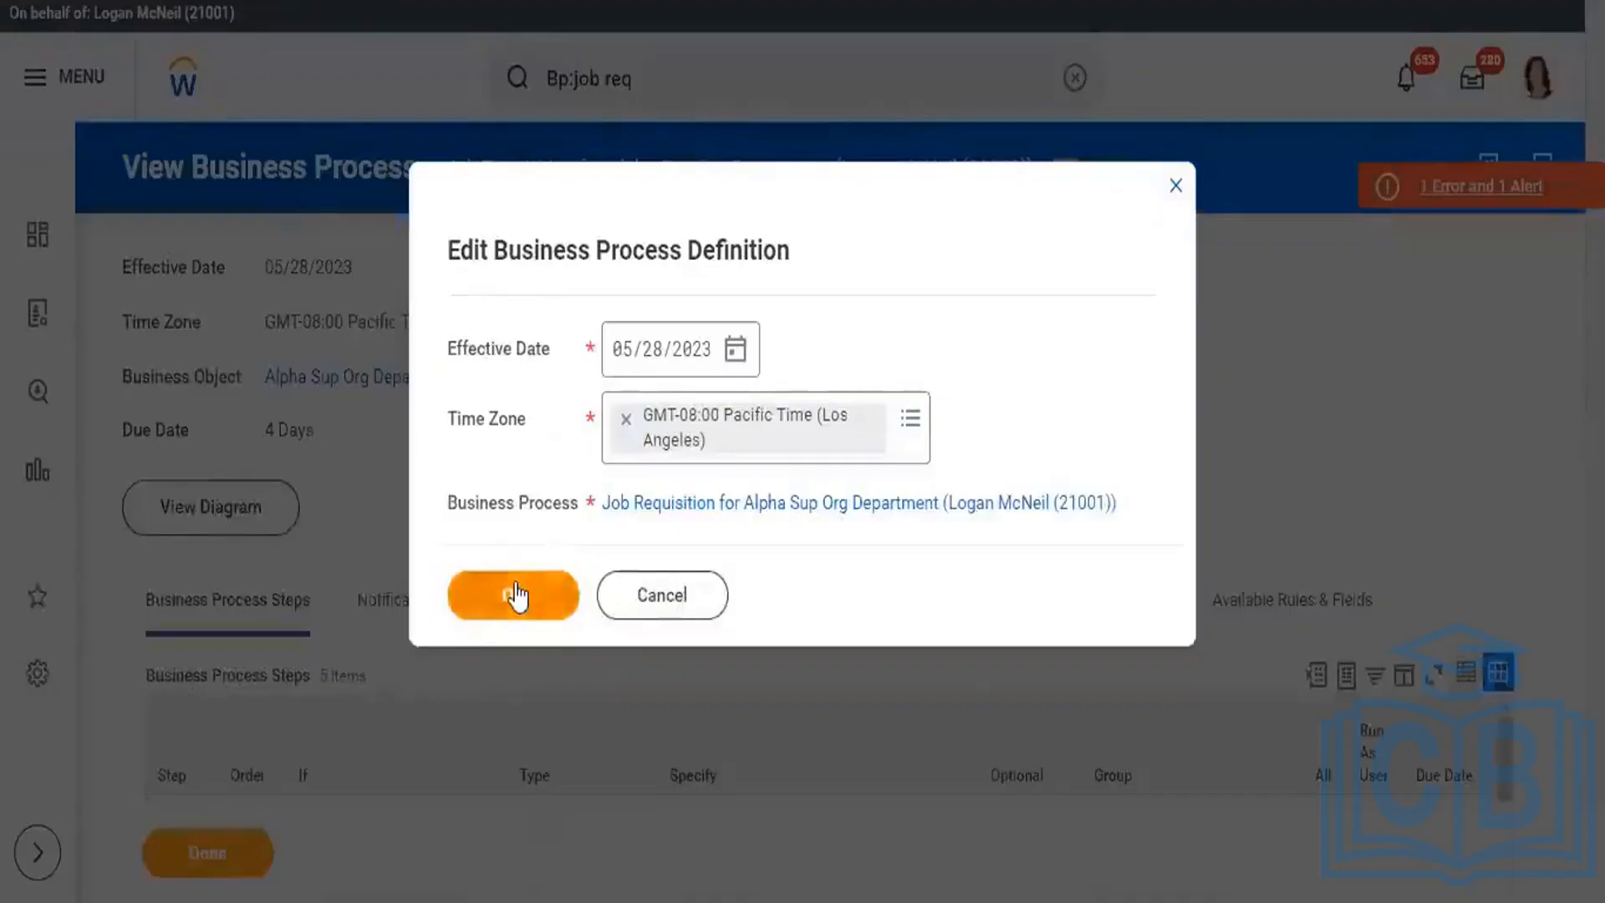
{"action": "left_click", "coordinate": [515, 590]}
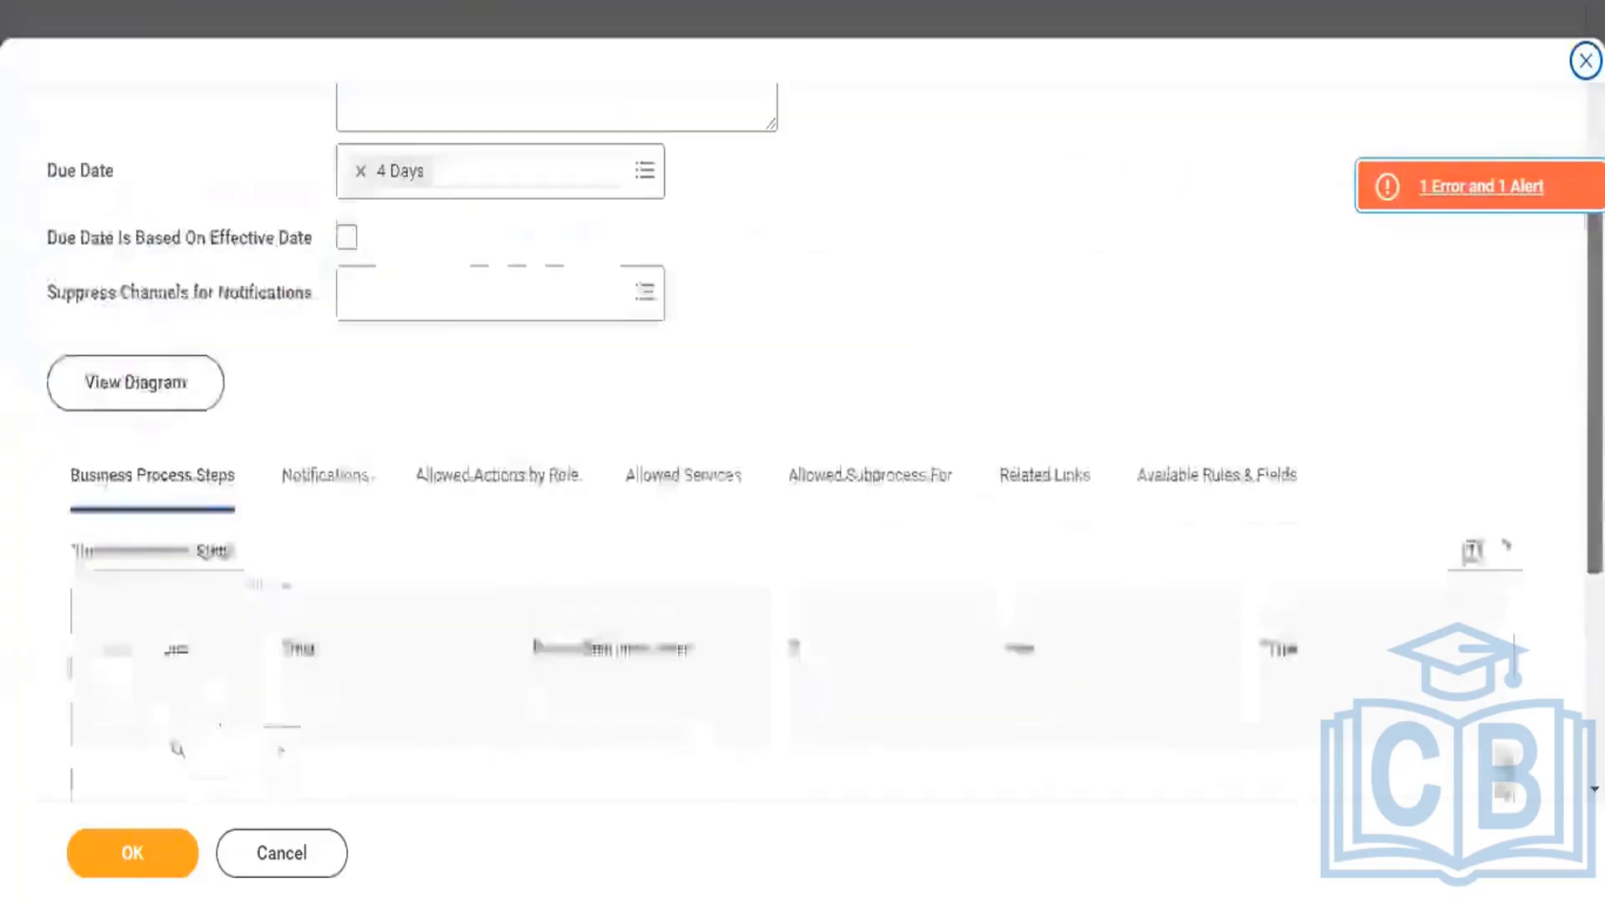
- Add a new row to the business process steps and set its order to e
{"action": "scroll", "coordinate": [803, 451], "scroll_direction": "down", "scroll_amount": 7}
{"action": "scroll", "coordinate": [1251, 452], "scroll_direction": "down", "scroll_amount": 2}
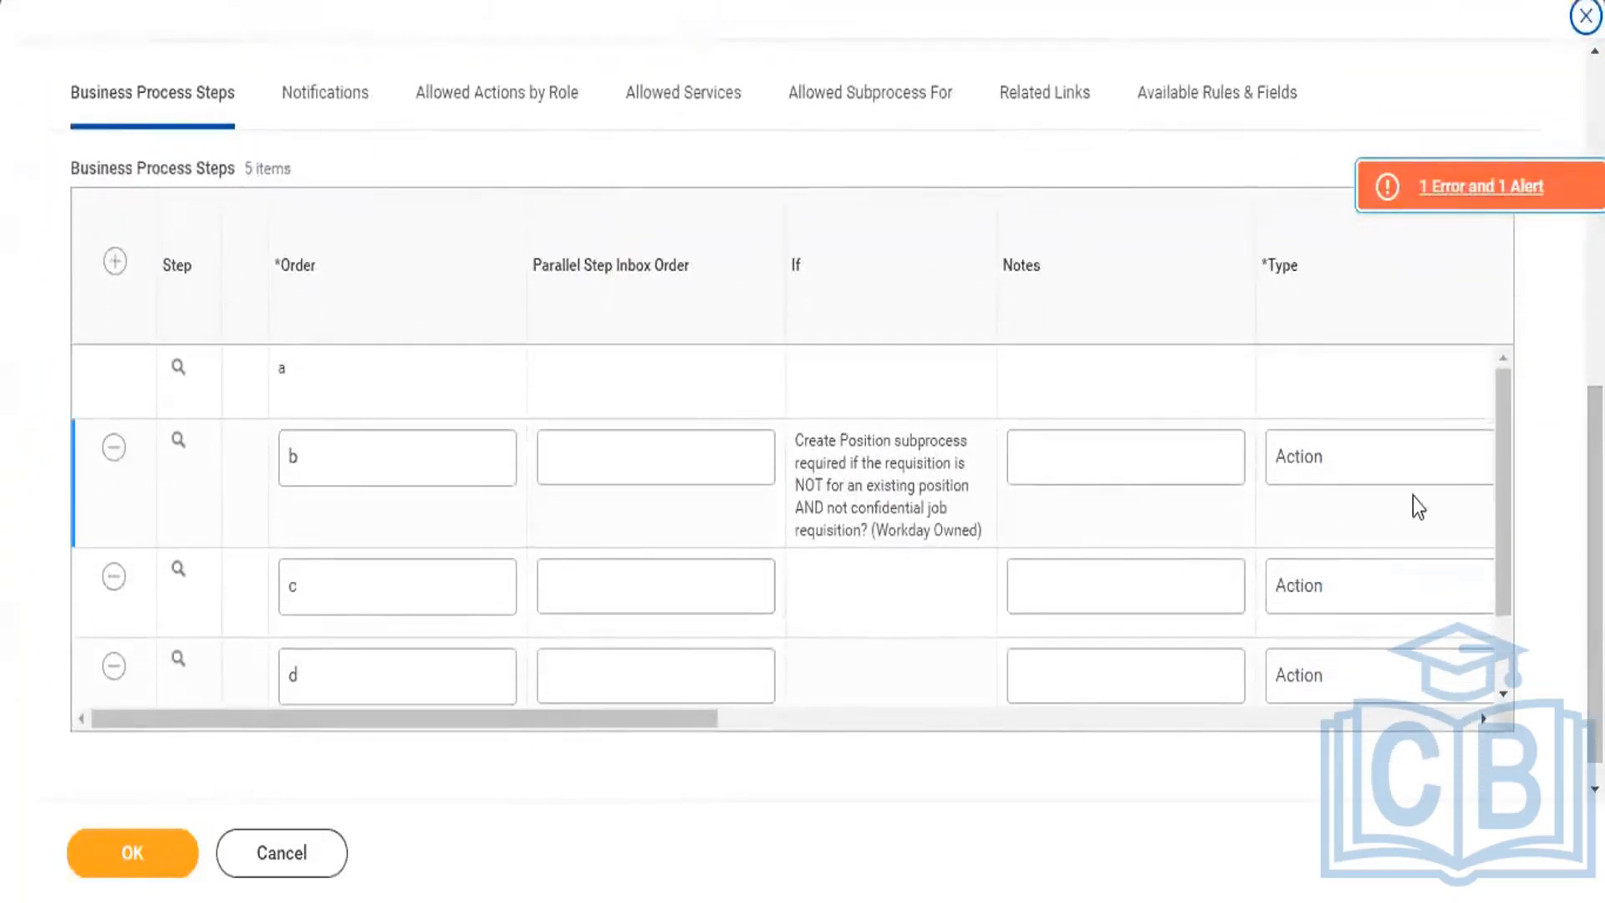
{"action": "mouse_move", "coordinate": [1499, 534]}
{"action": "left_mouse_down"}
{"action": "mouse_move", "coordinate": [1513, 643]}
{"action": "mouse_move", "coordinate": [1508, 505]}
{"action": "left_mouse_up"}
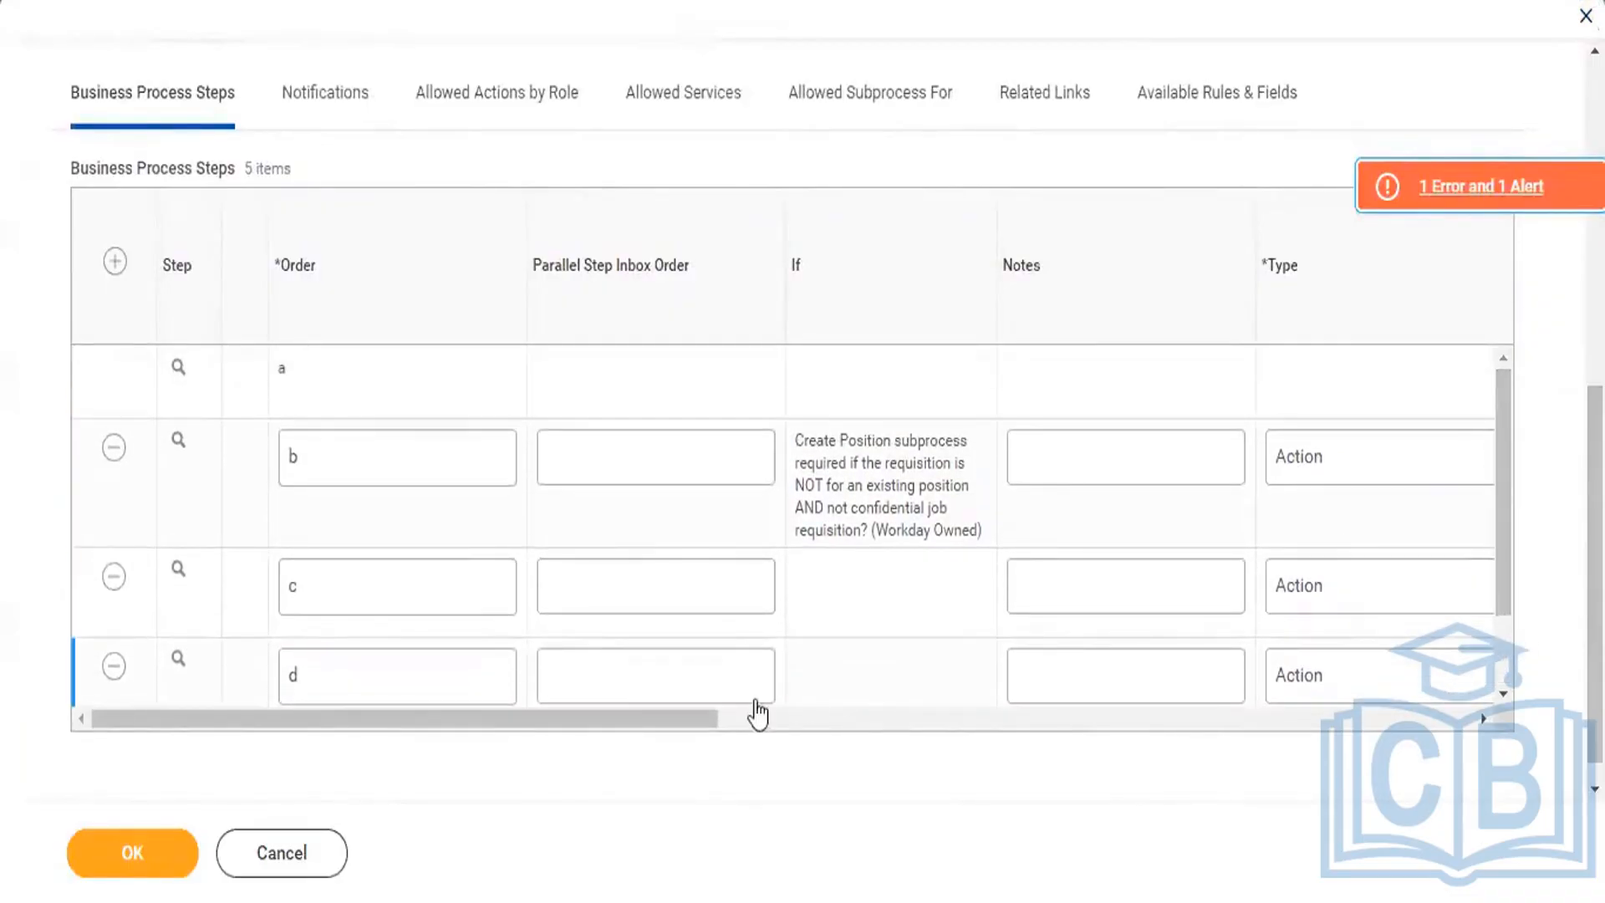
{"action": "left_click_drag", "start_coordinate": [679, 721], "coordinate": [864, 756]}
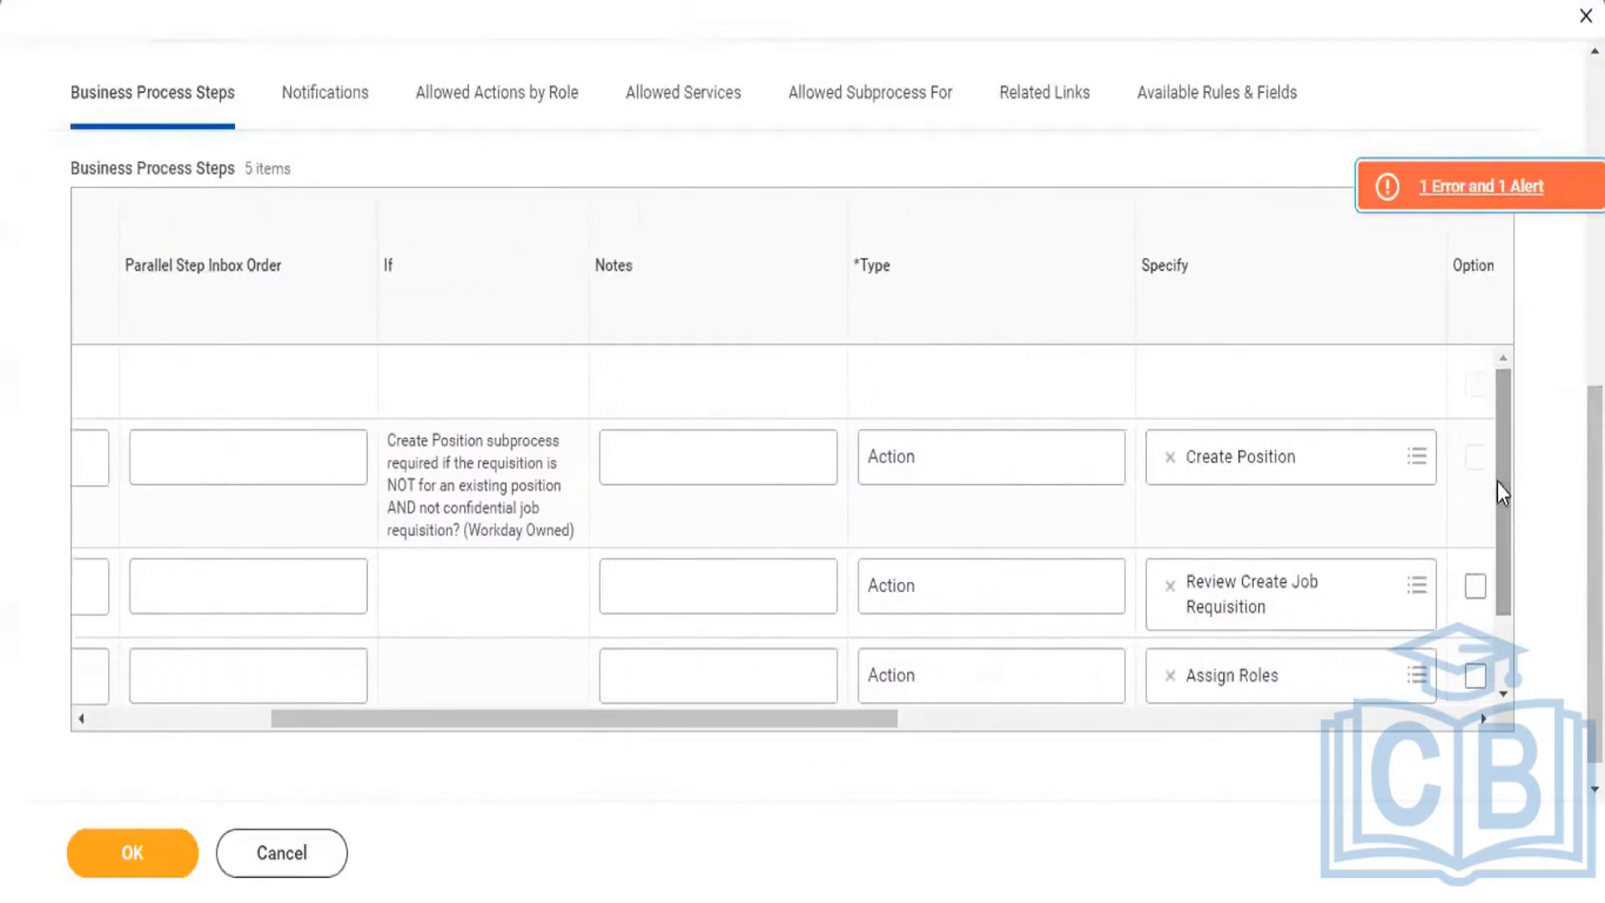
{"action": "left_click_drag", "start_coordinate": [1506, 578], "coordinate": [1506, 714]}
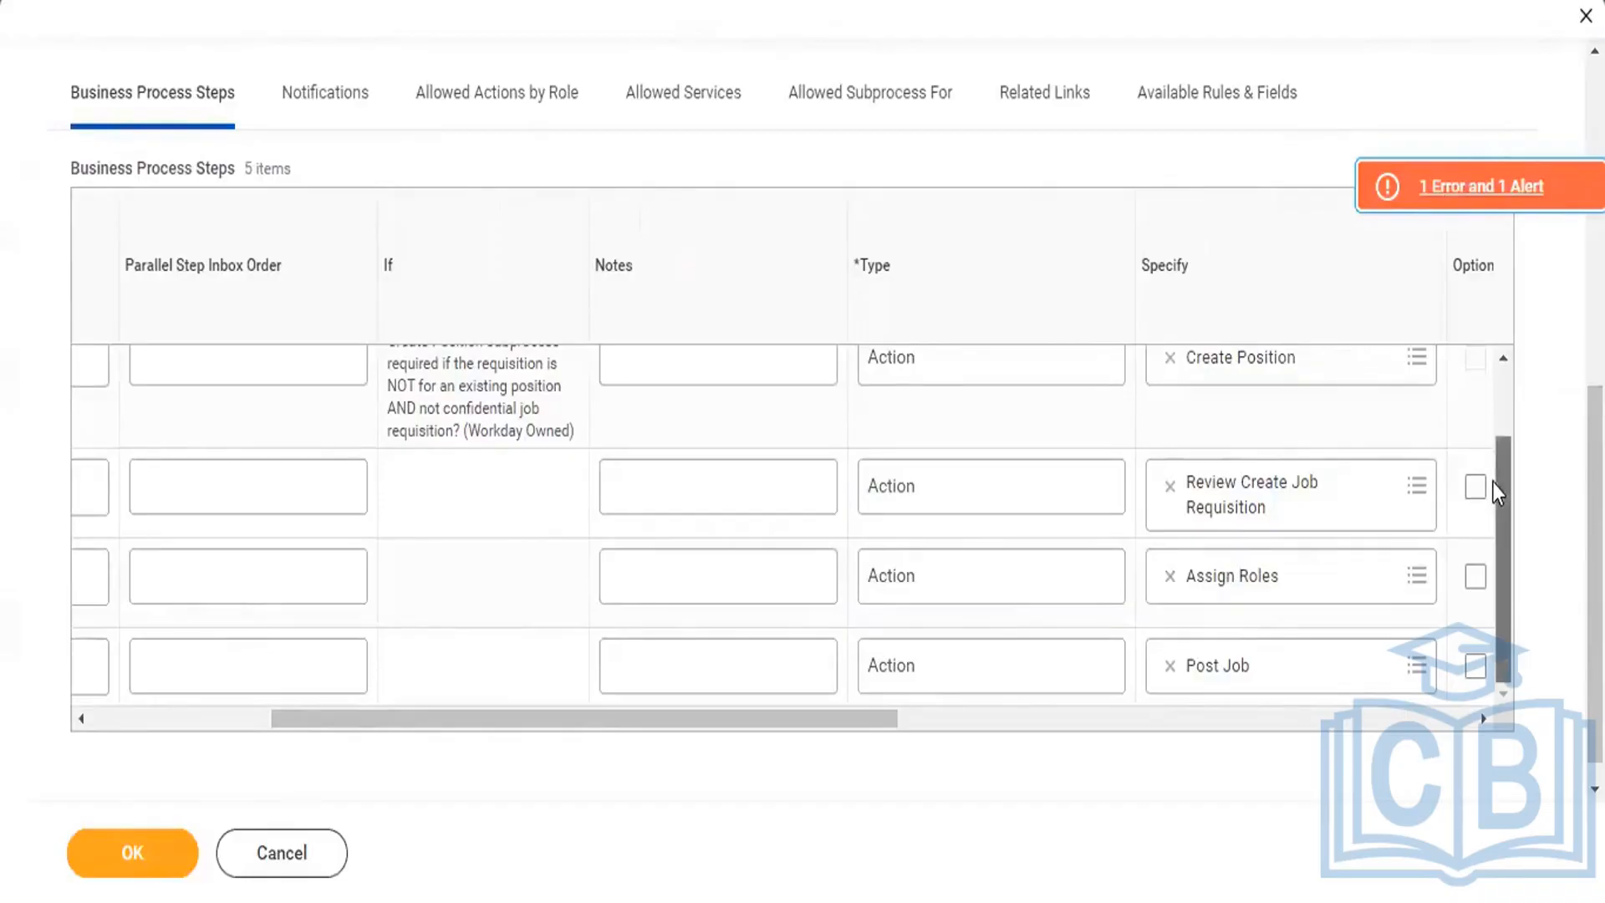
{"action": "scroll", "coordinate": [1496, 468], "scroll_direction": "up", "scroll_amount": 1}
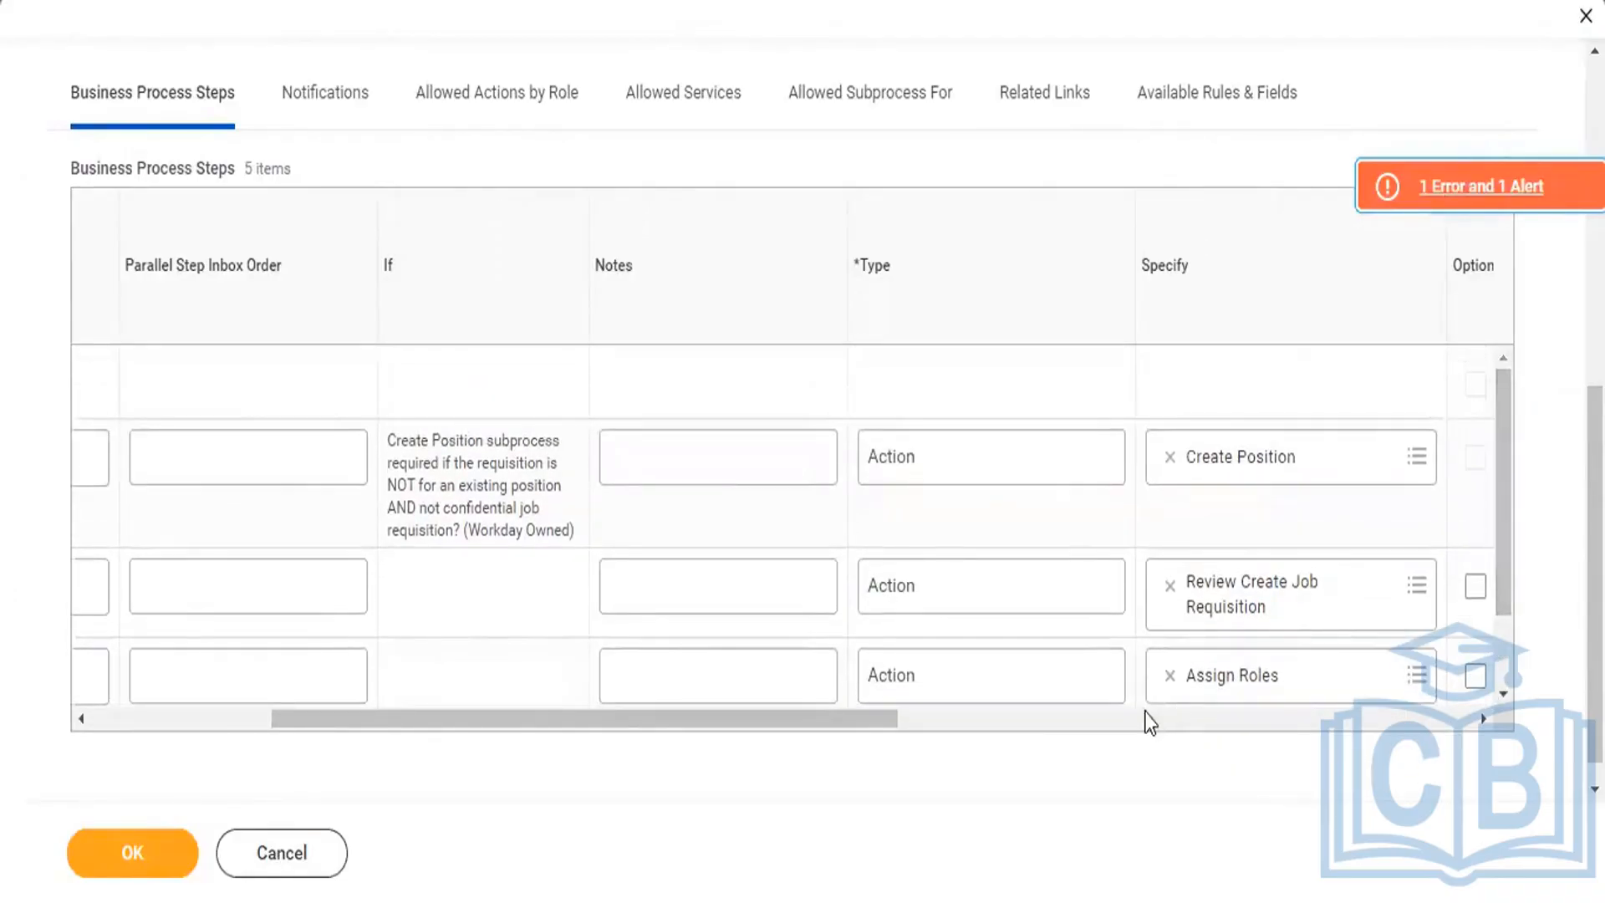
{"action": "left_click_drag", "start_coordinate": [856, 719], "coordinate": [677, 717]}
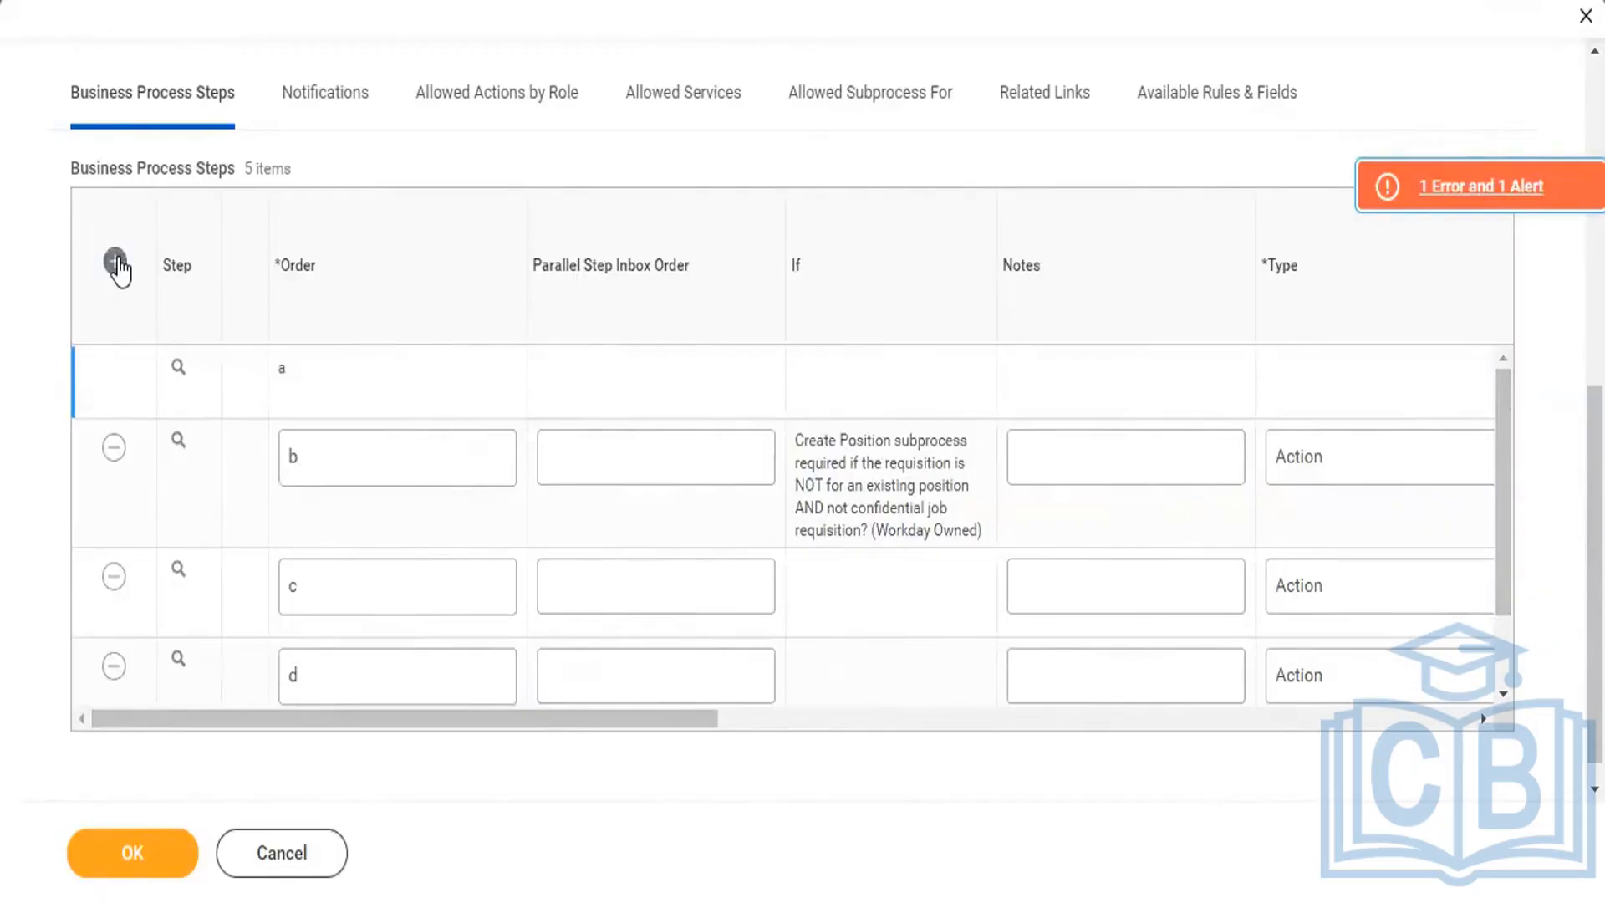
{"action": "left_click", "coordinate": [117, 263]}
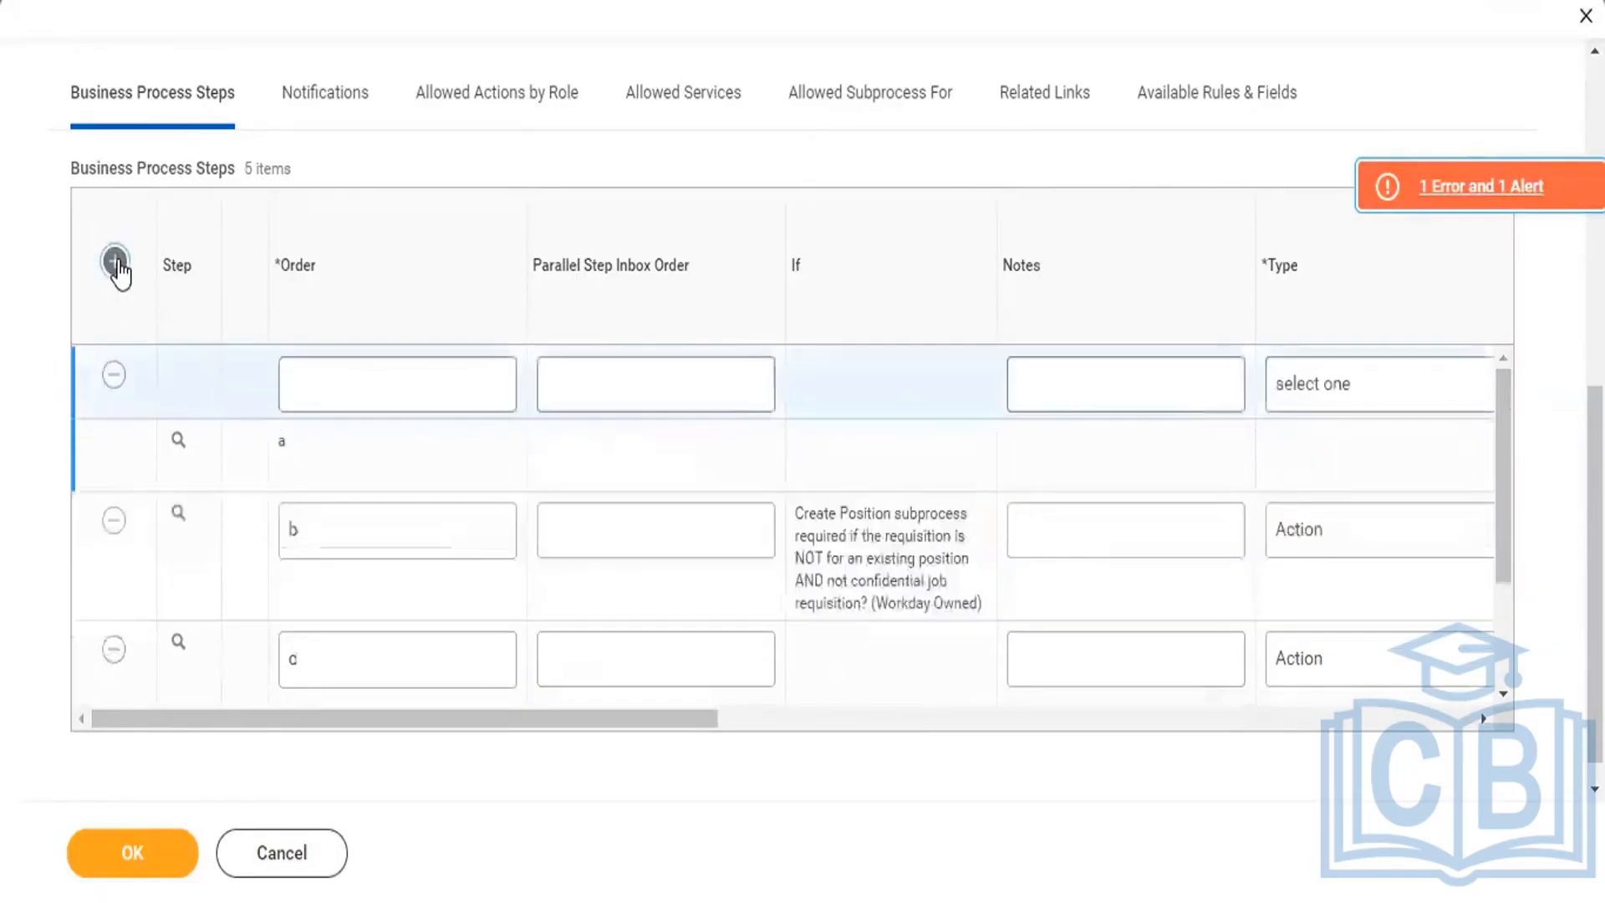
{"action": "left_click", "coordinate": [350, 374]}
{"action": "type", "text": "e"}
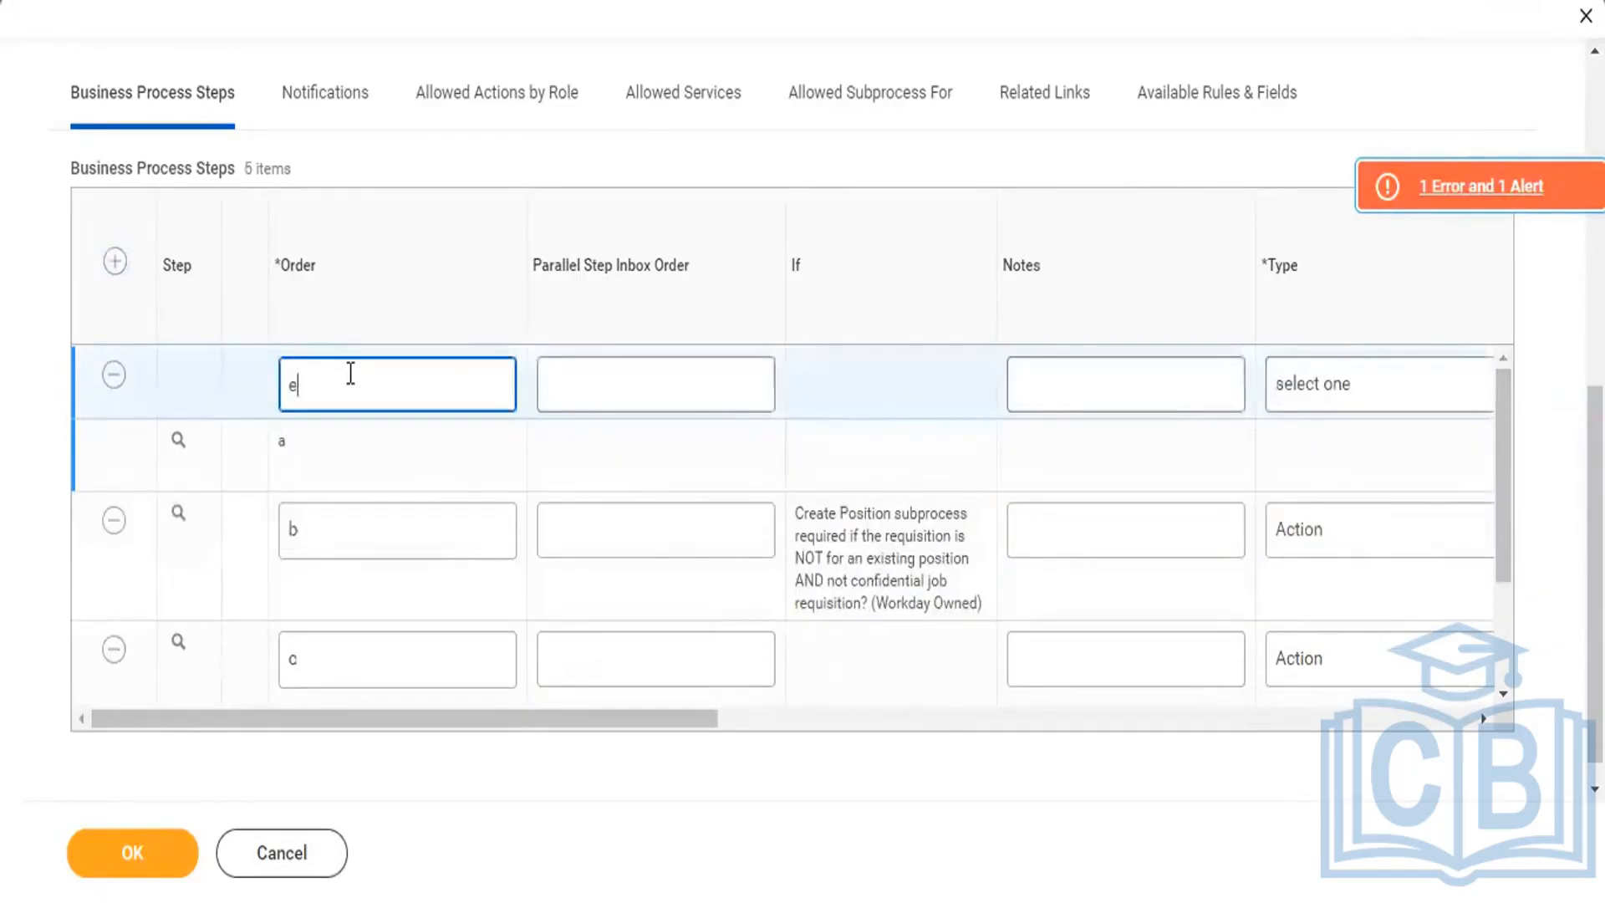
- Set the new step's type to Action and specify Request Requisition Compensation
{"action": "left_click", "coordinate": [680, 715]}
{"action": "left_click_drag", "start_coordinate": [680, 715], "coordinate": [950, 769]}
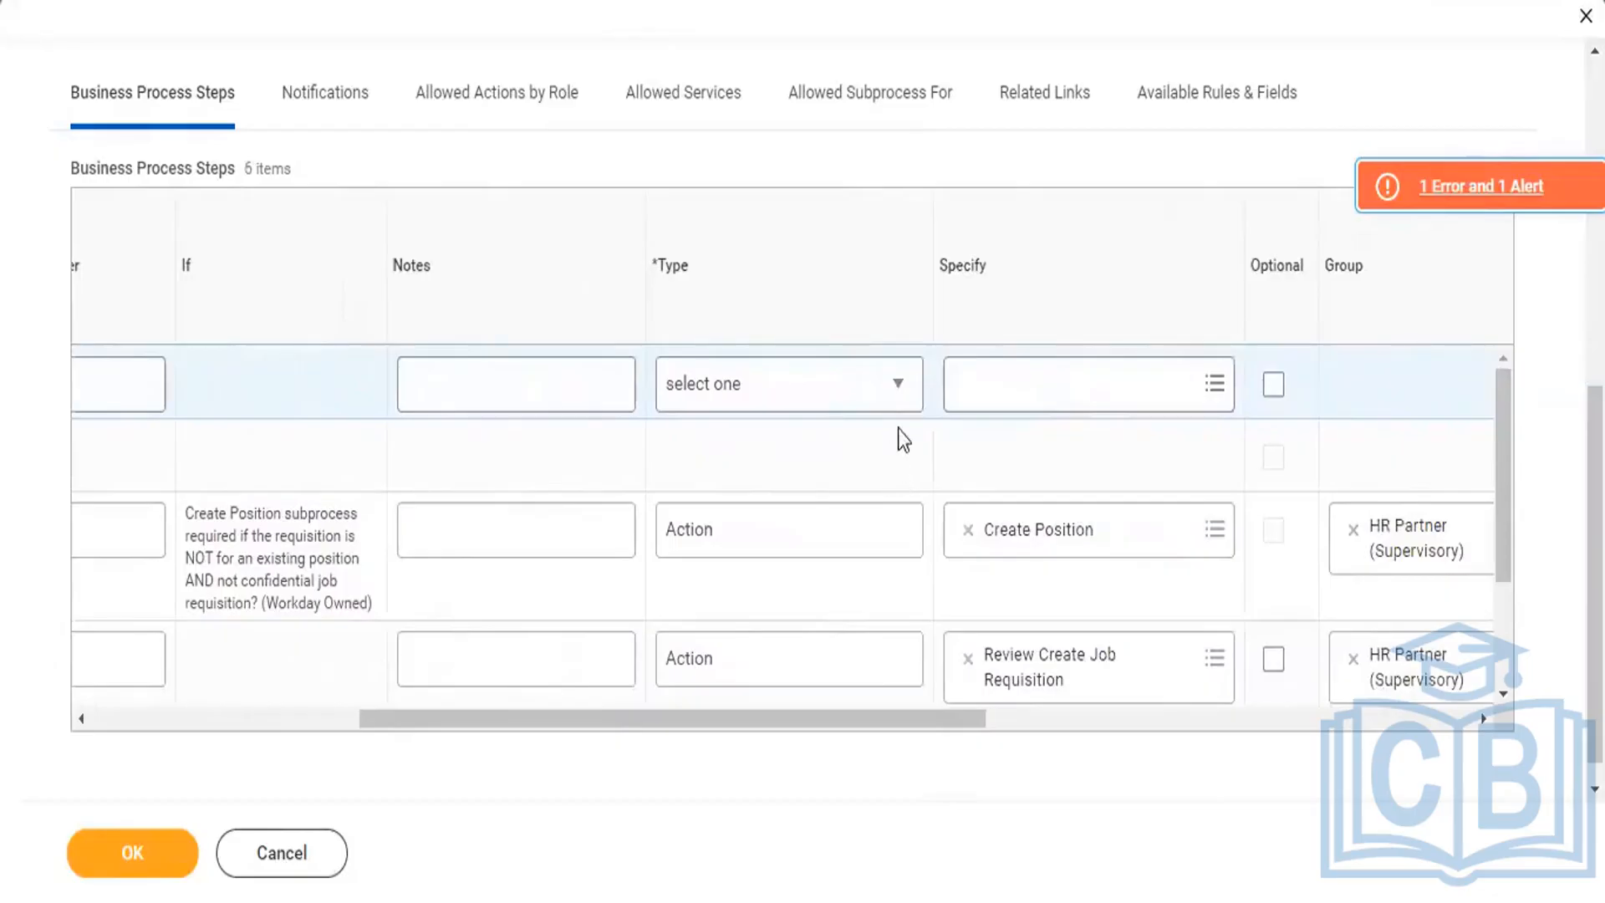
{"action": "left_click", "coordinate": [898, 387]}
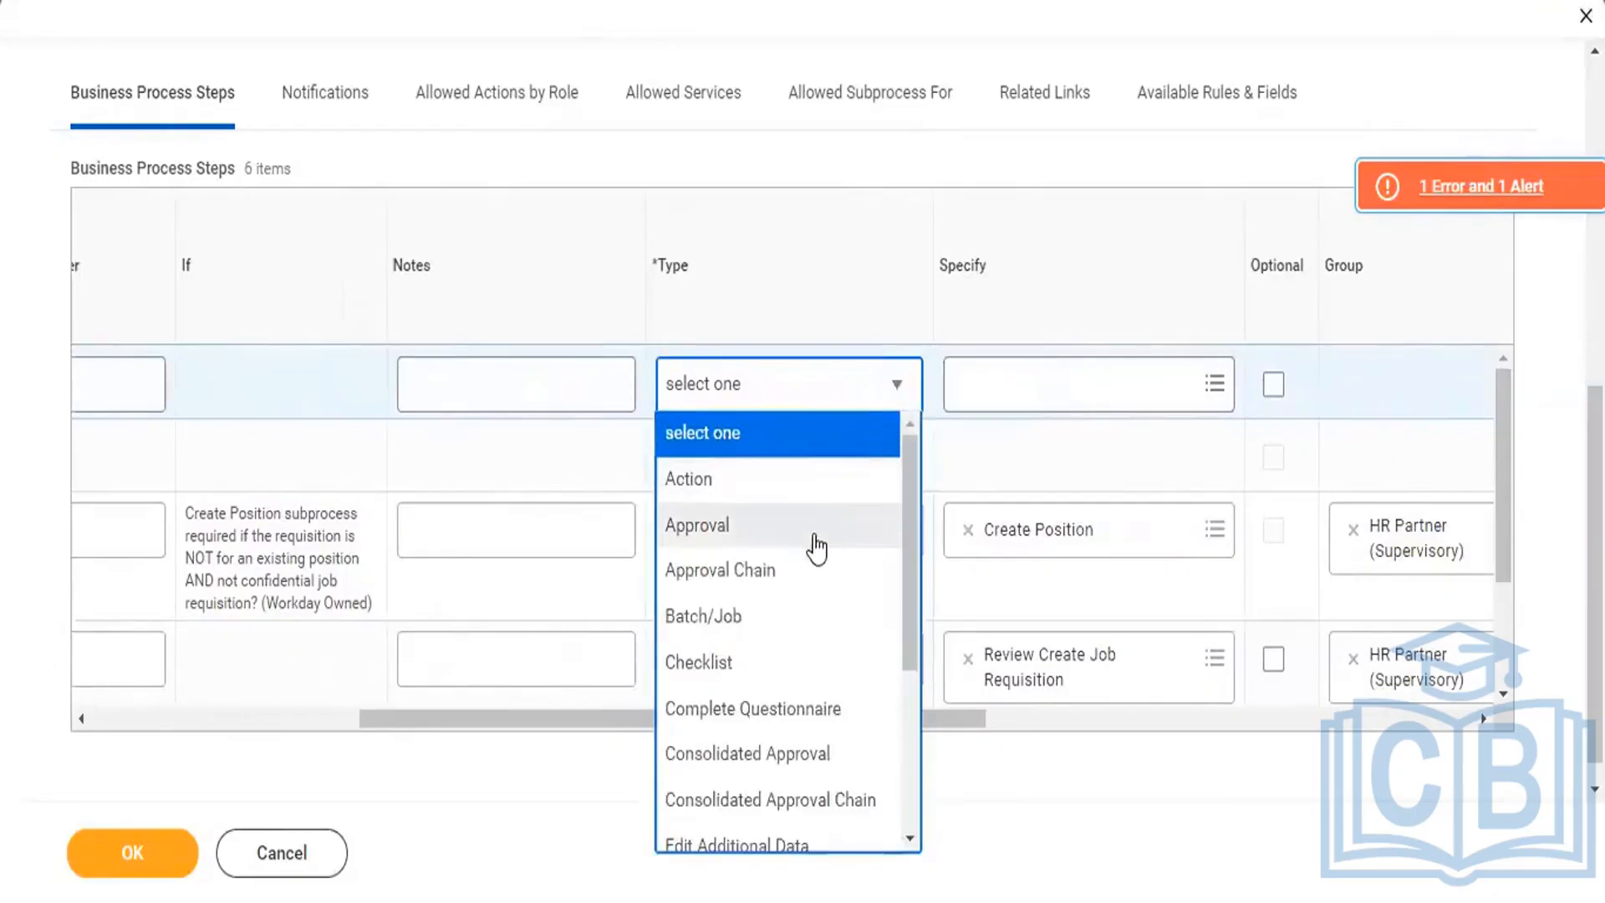
{"action": "left_click", "coordinate": [797, 489]}
{"action": "left_click", "coordinate": [1212, 392]}
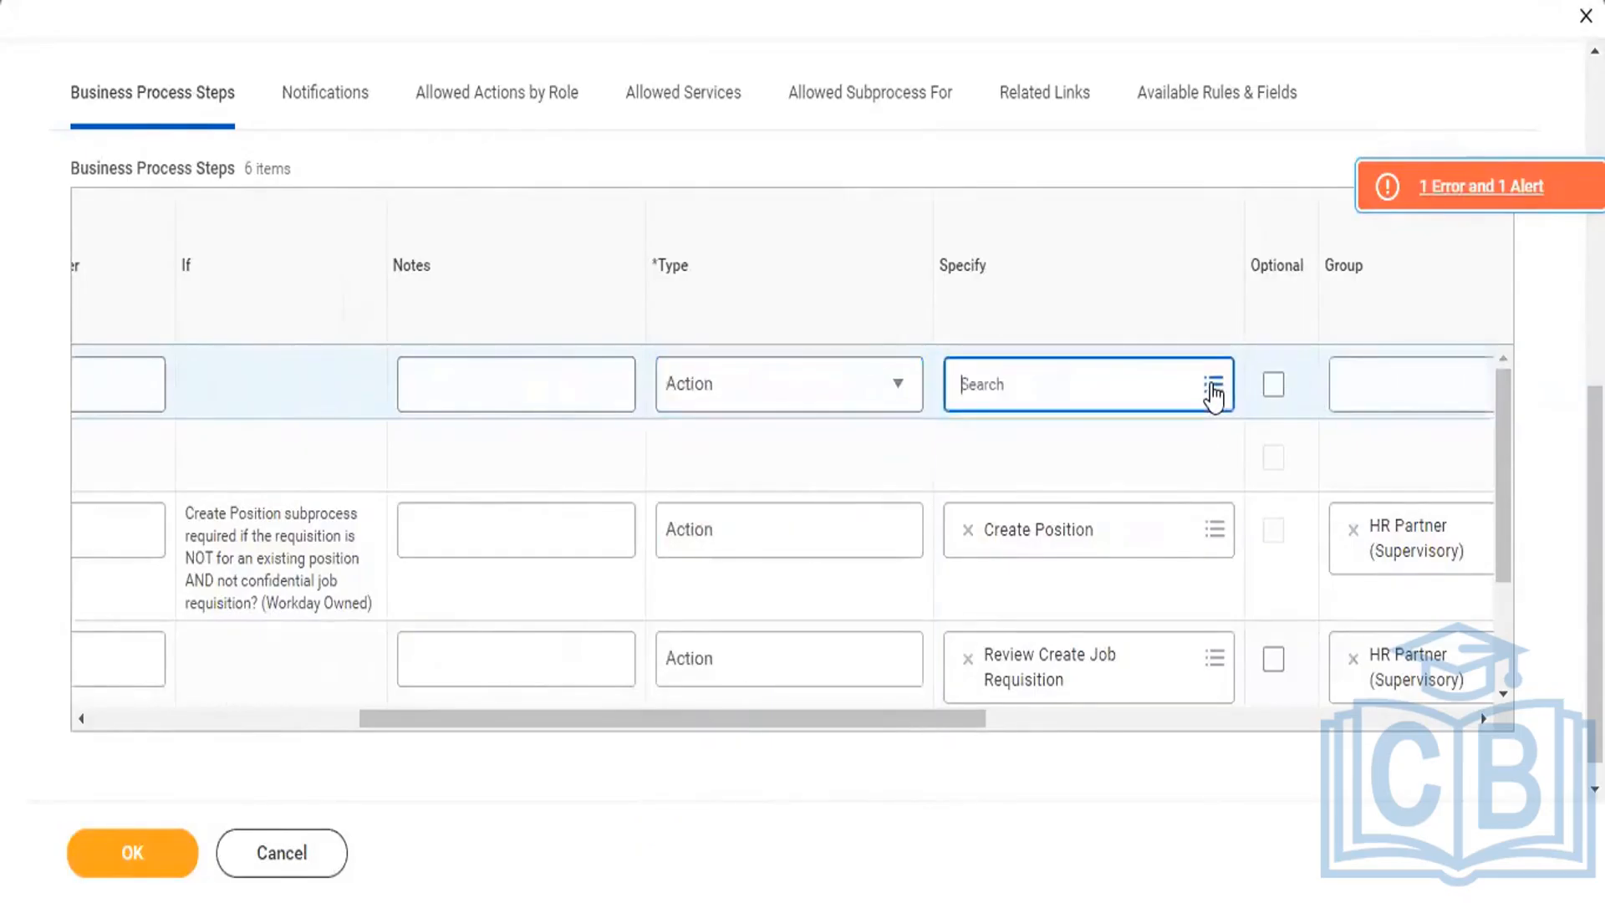
{"action": "type", "text": "Re"}
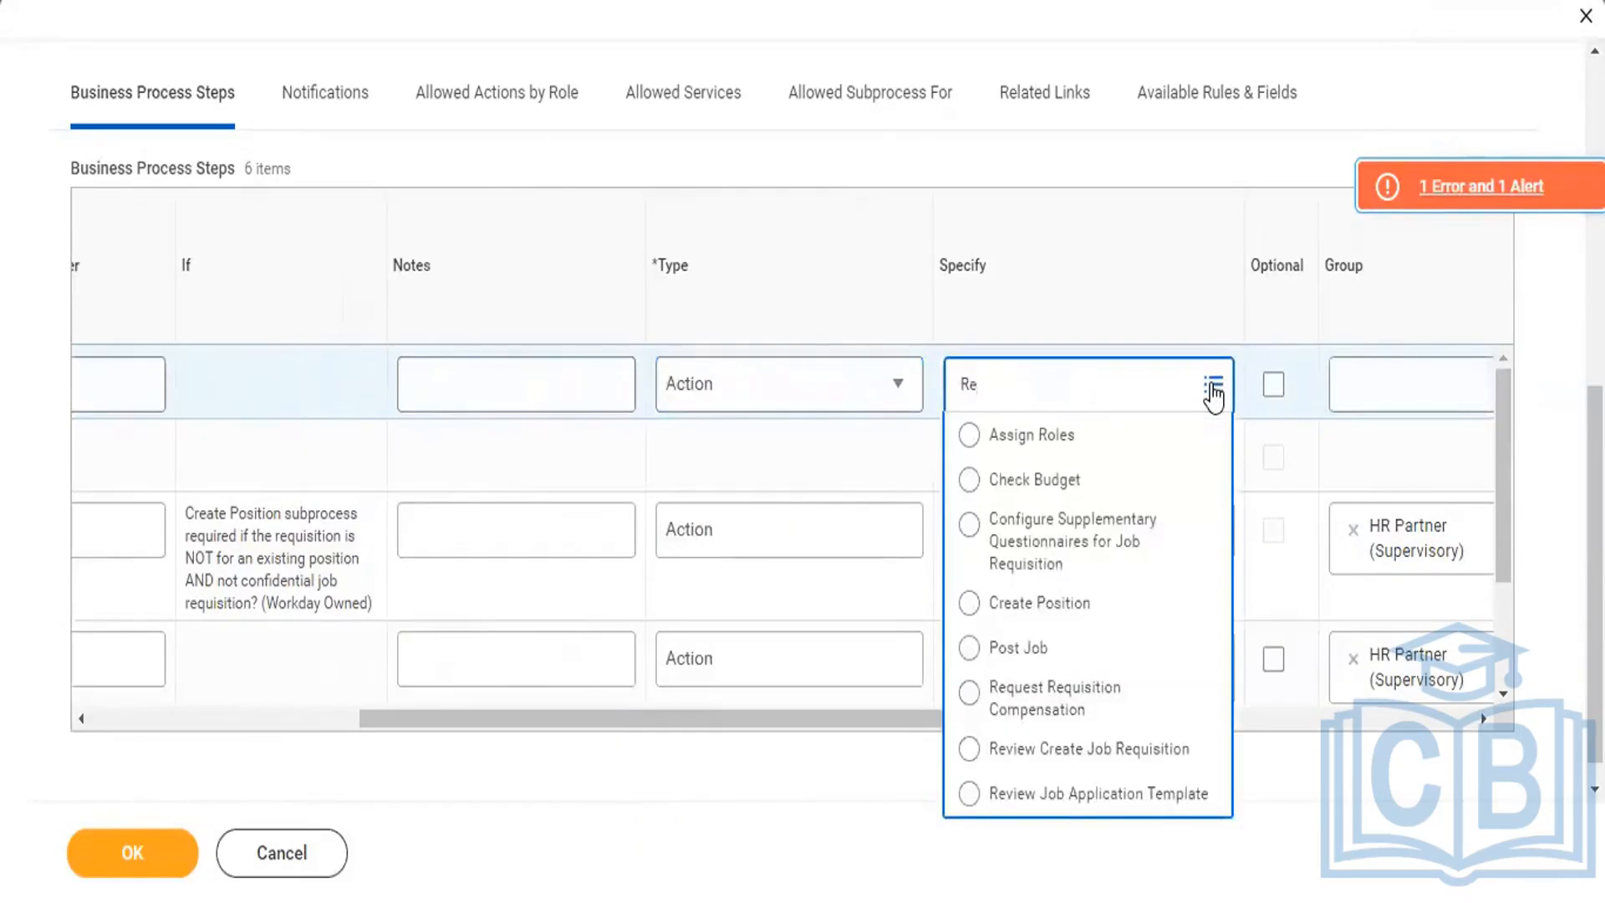
{"action": "left_click", "coordinate": [969, 692]}
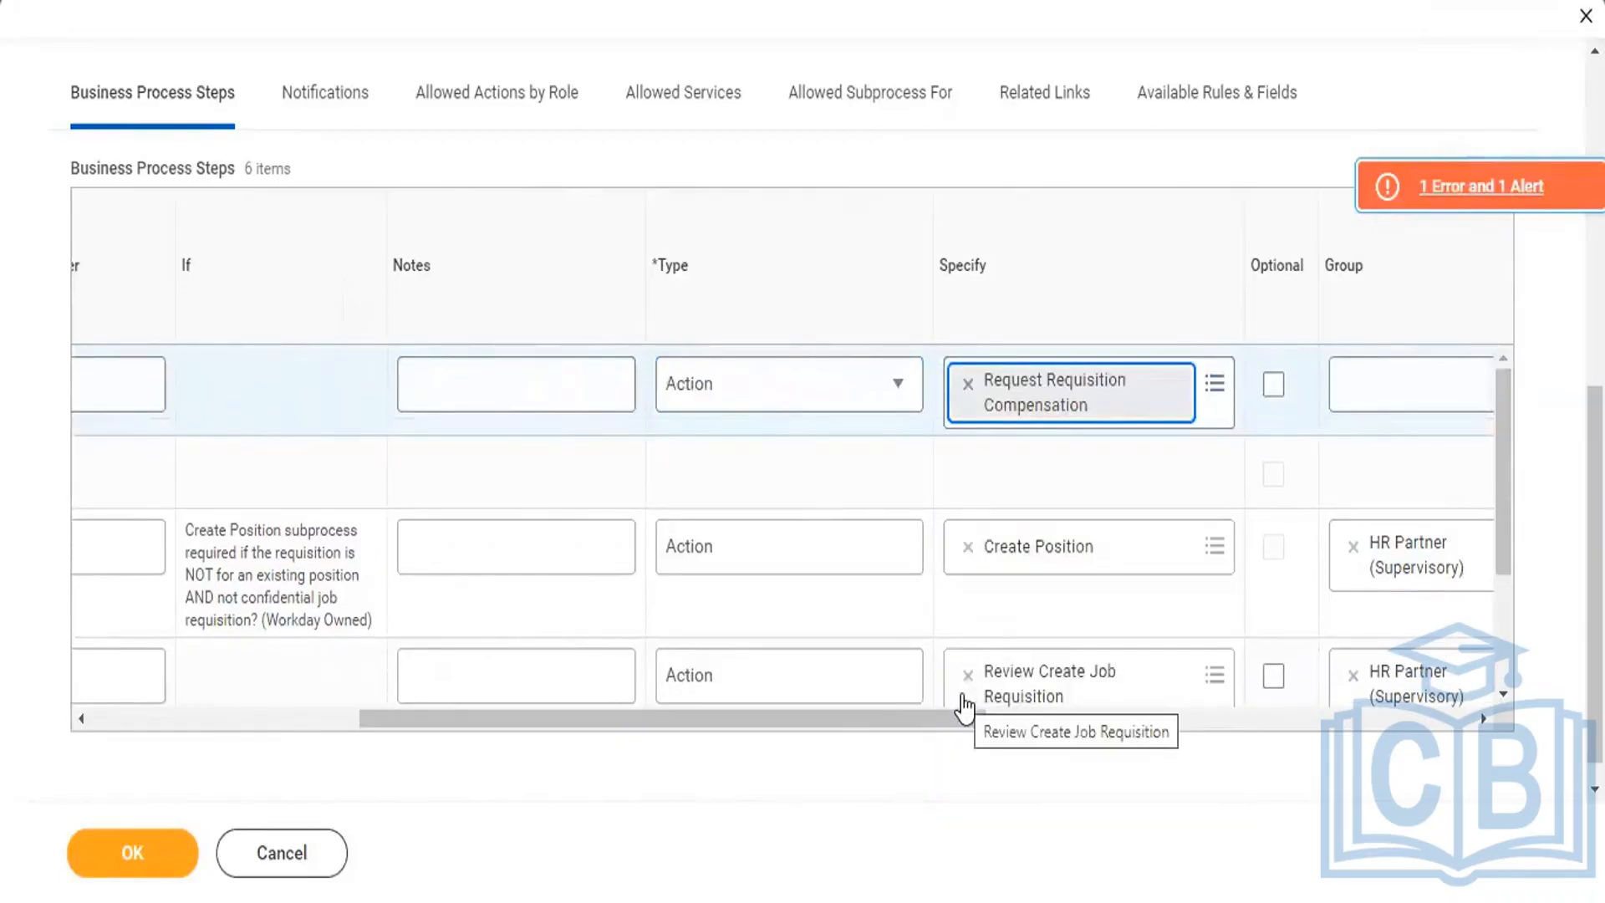
- Assign the Manager security group to the Request Requisition Compensation step
{"action": "left_click_drag", "start_coordinate": [846, 716], "coordinate": [983, 730]}
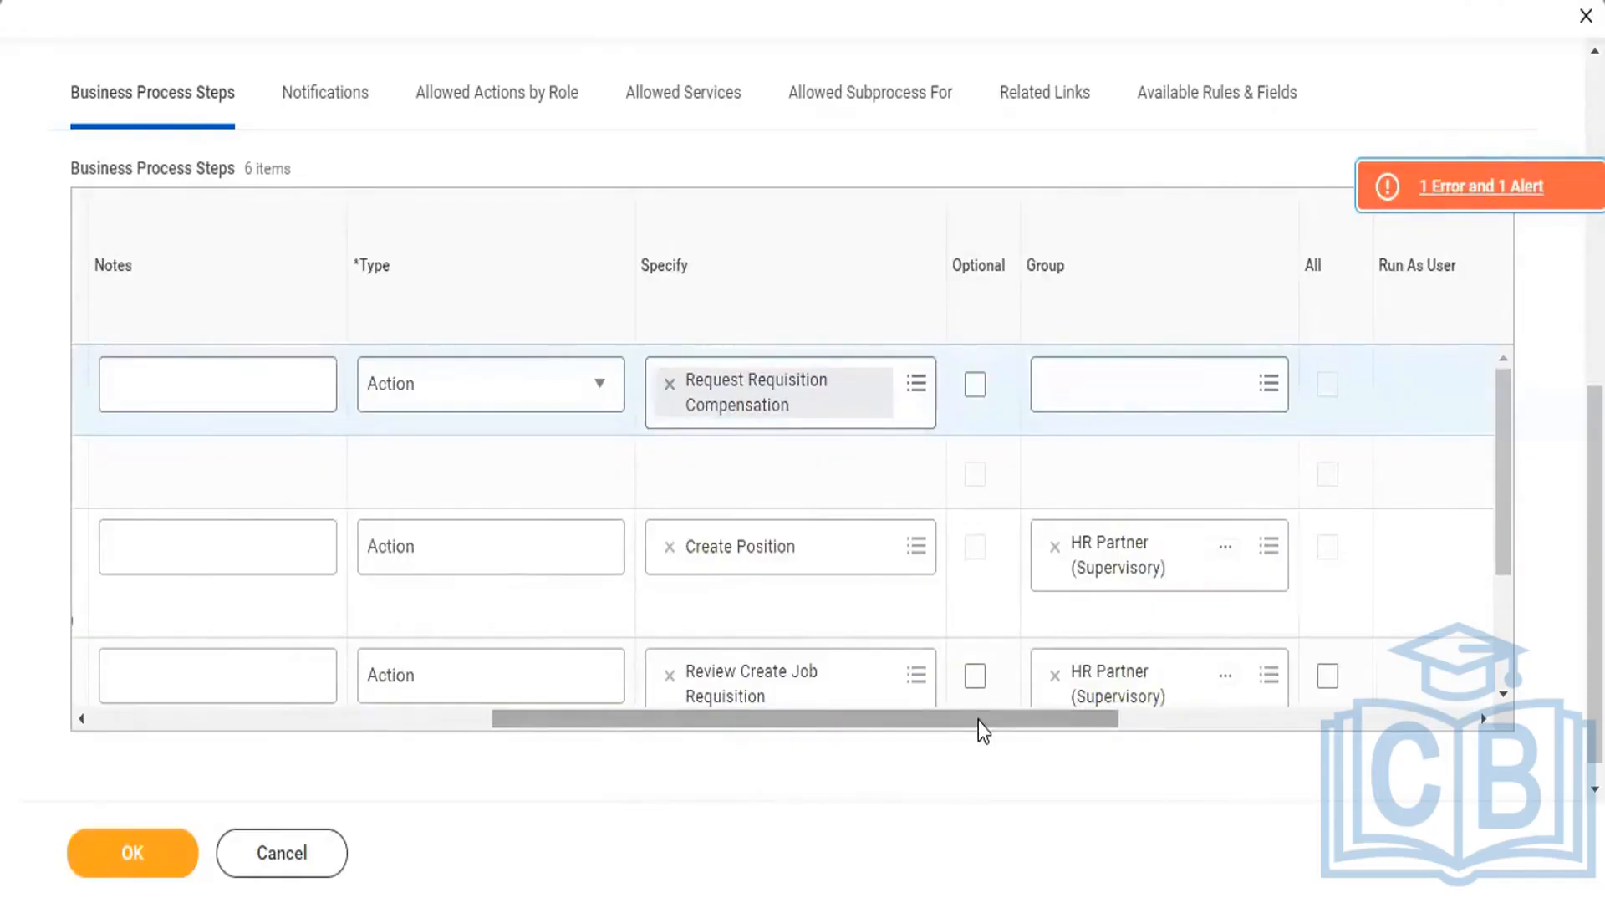
{"action": "left_click", "coordinate": [1194, 393]}
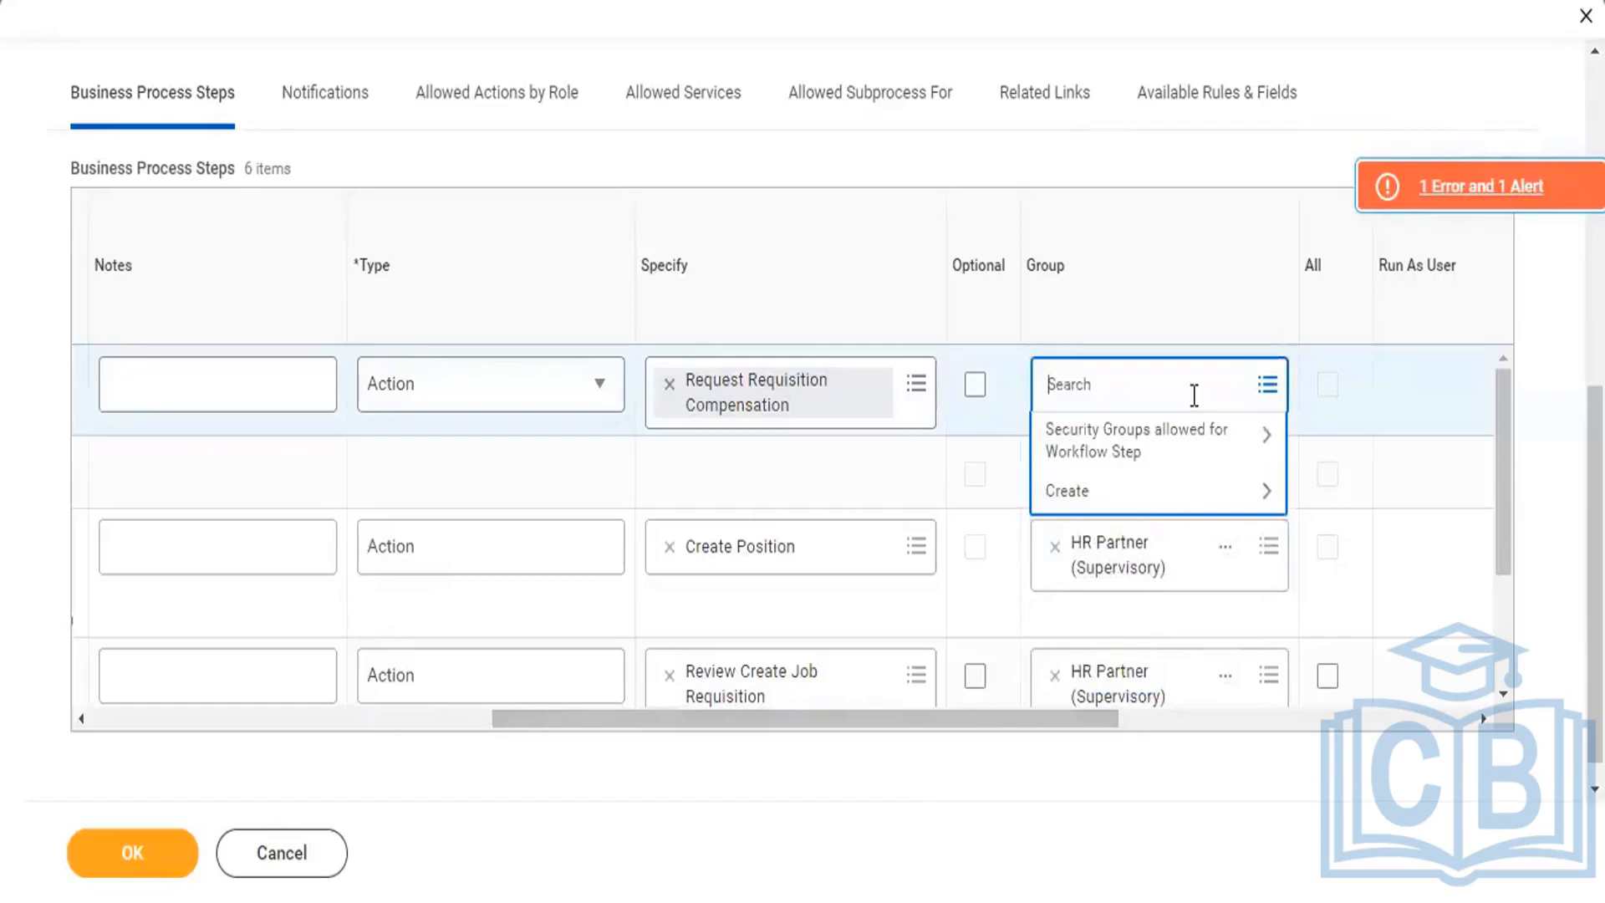
{"action": "type", "text": "manager"}
{"action": "key", "text": "Return"}
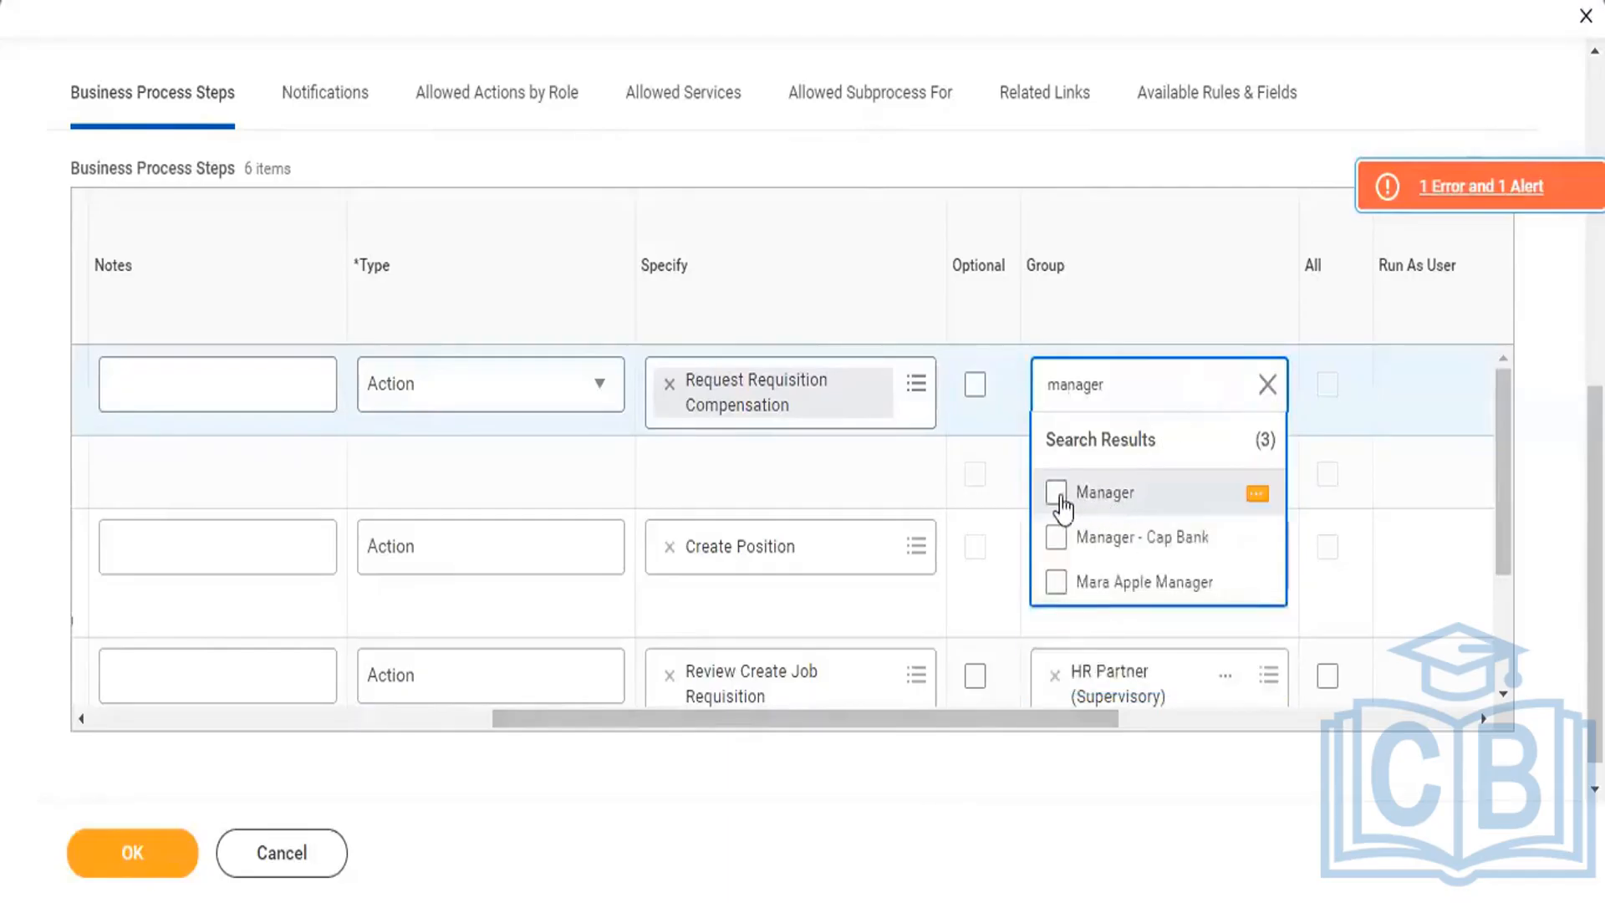
{"action": "left_click", "coordinate": [1056, 493]}
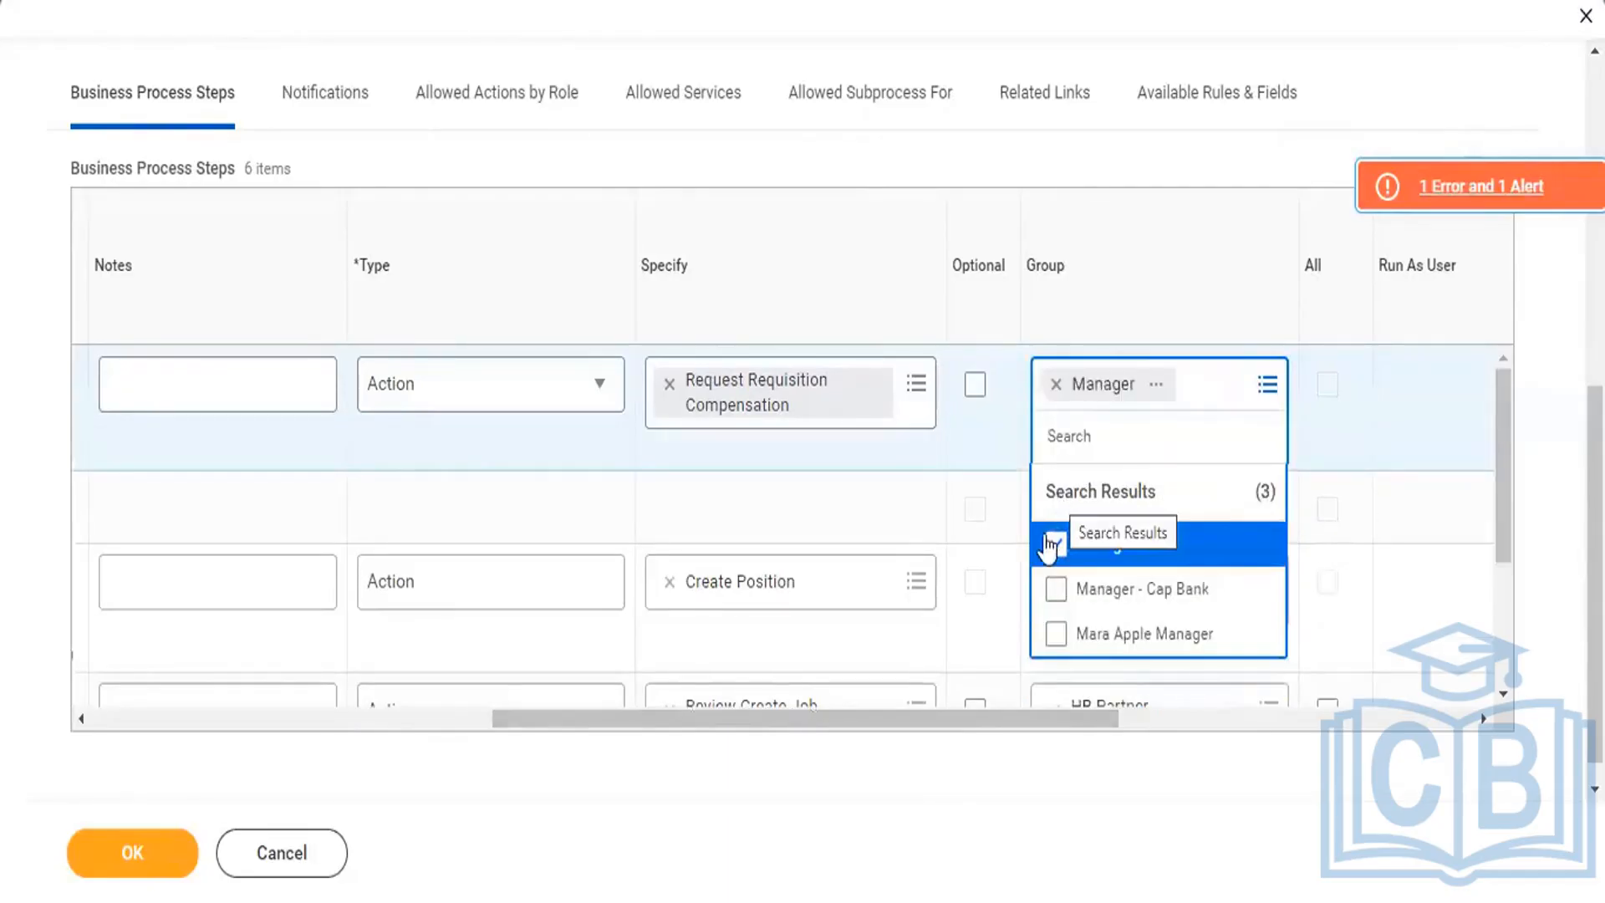
- Change the Request Requisition Compensation step's order to d and save the business process definition
{"action": "left_click_drag", "start_coordinate": [1001, 714], "coordinate": [507, 719]}
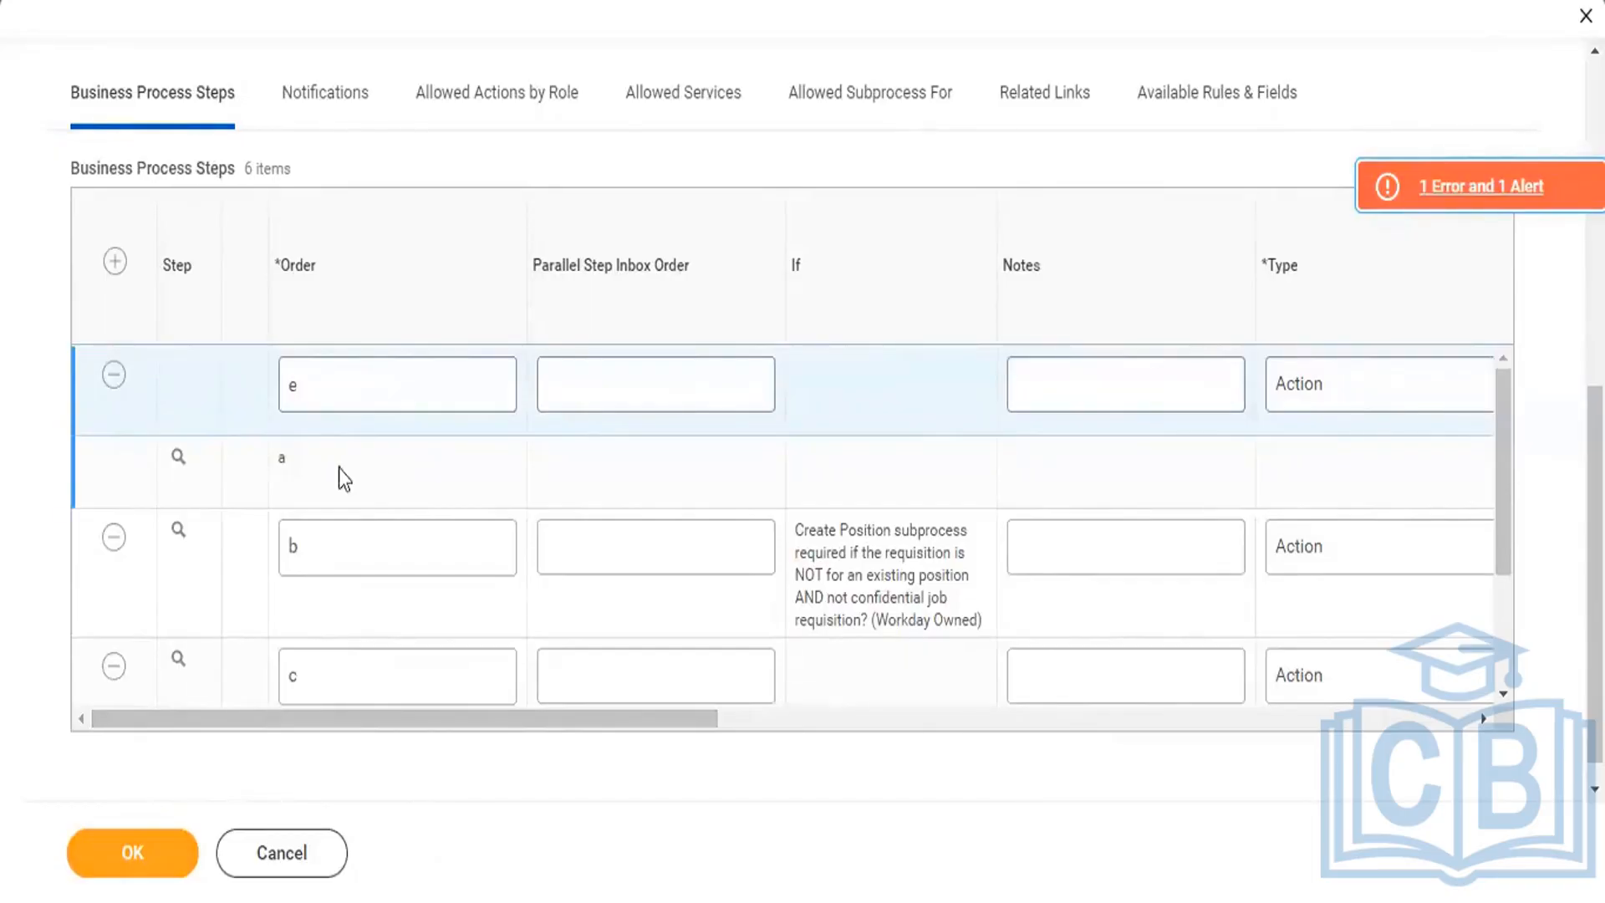
{"action": "left_click", "coordinate": [330, 379]}
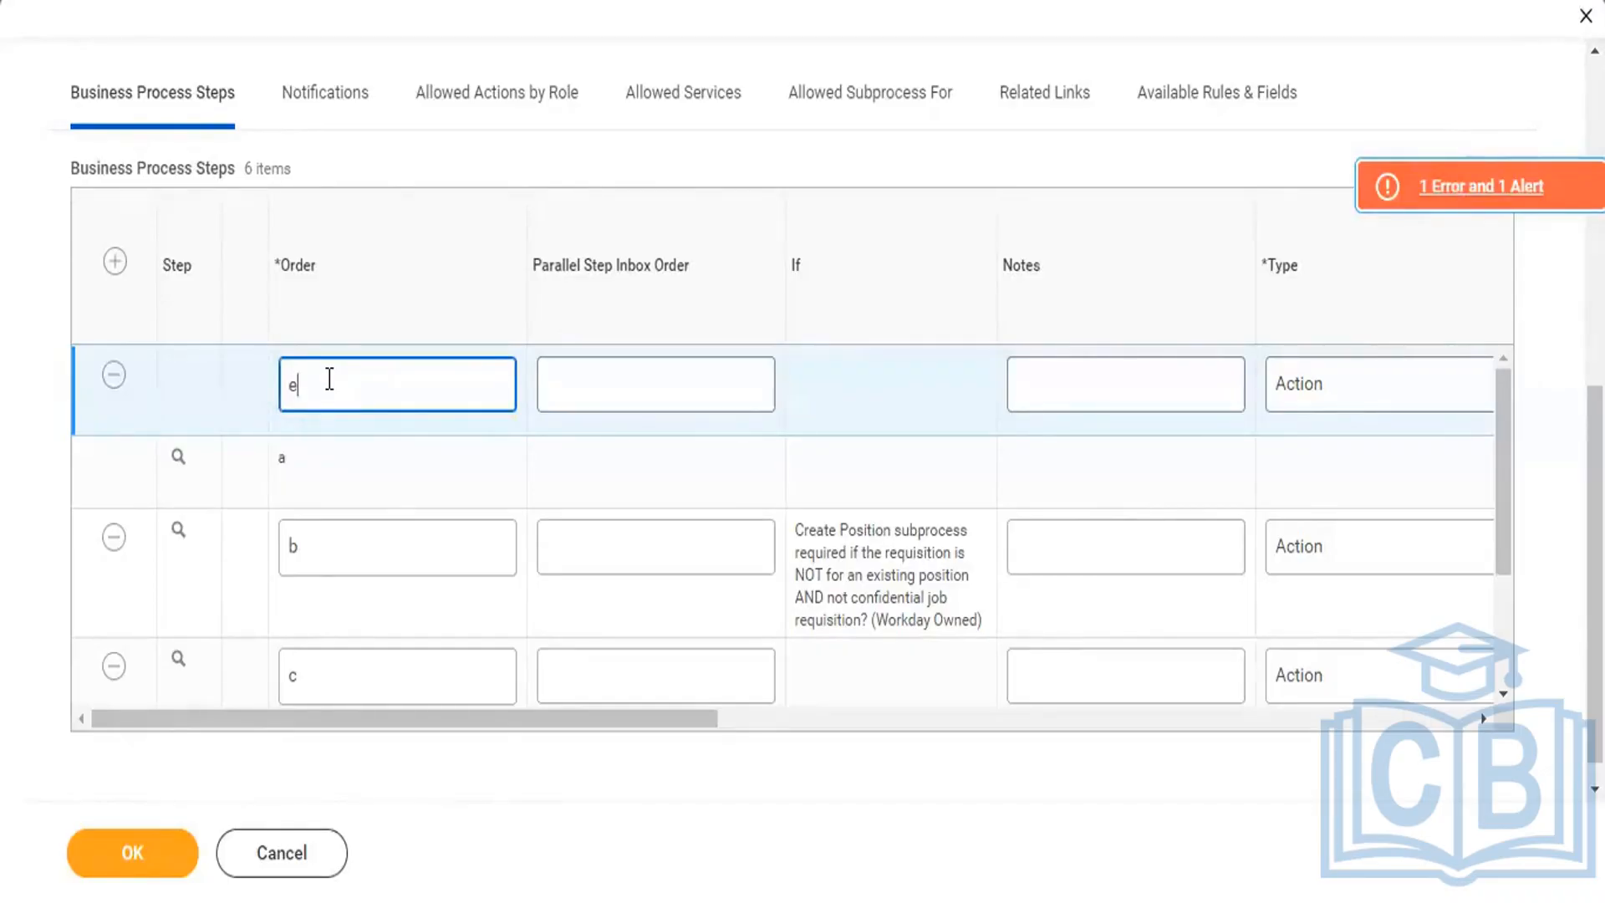
{"action": "key", "text": "BackSpace"}
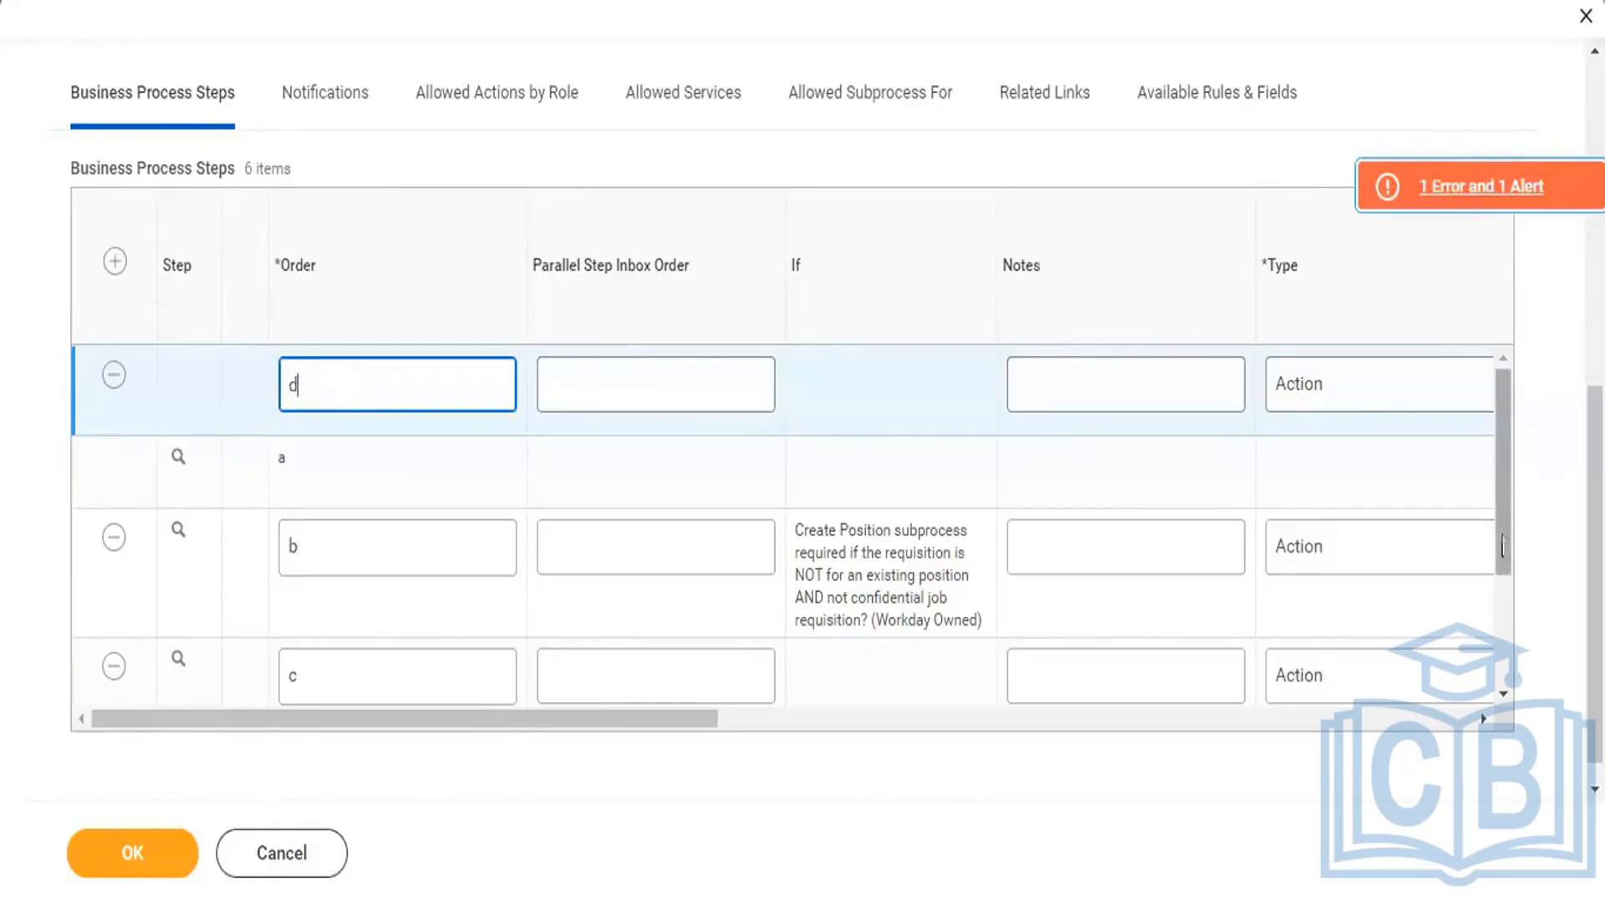
{"action": "left_click", "coordinate": [1483, 719]}
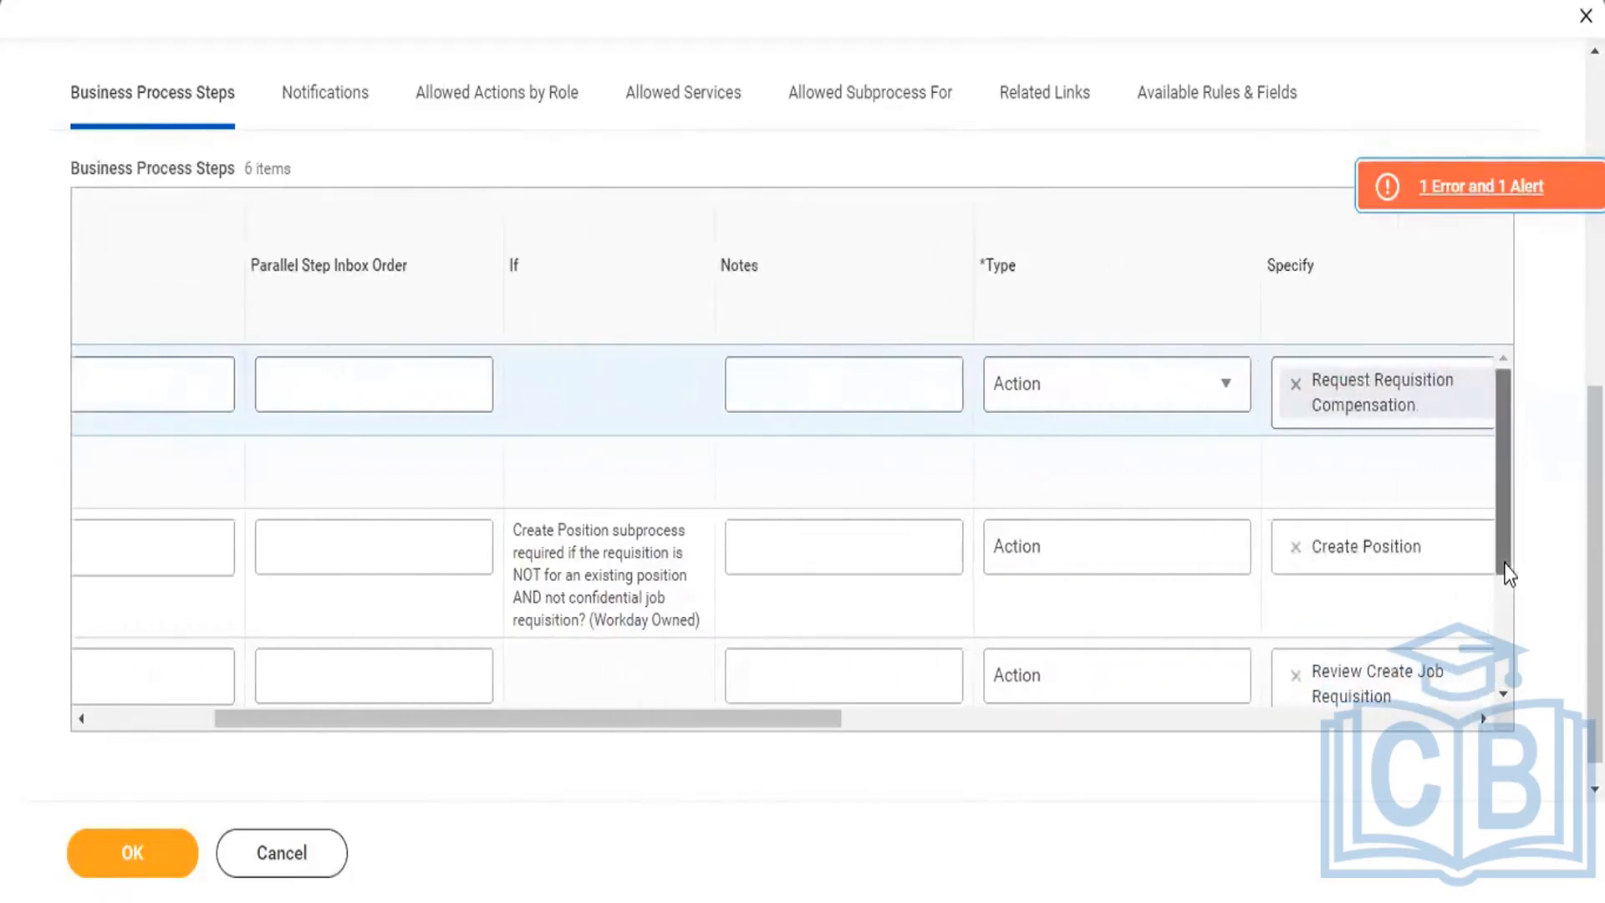
{"action": "left_click_drag", "start_coordinate": [1501, 574], "coordinate": [1526, 698]}
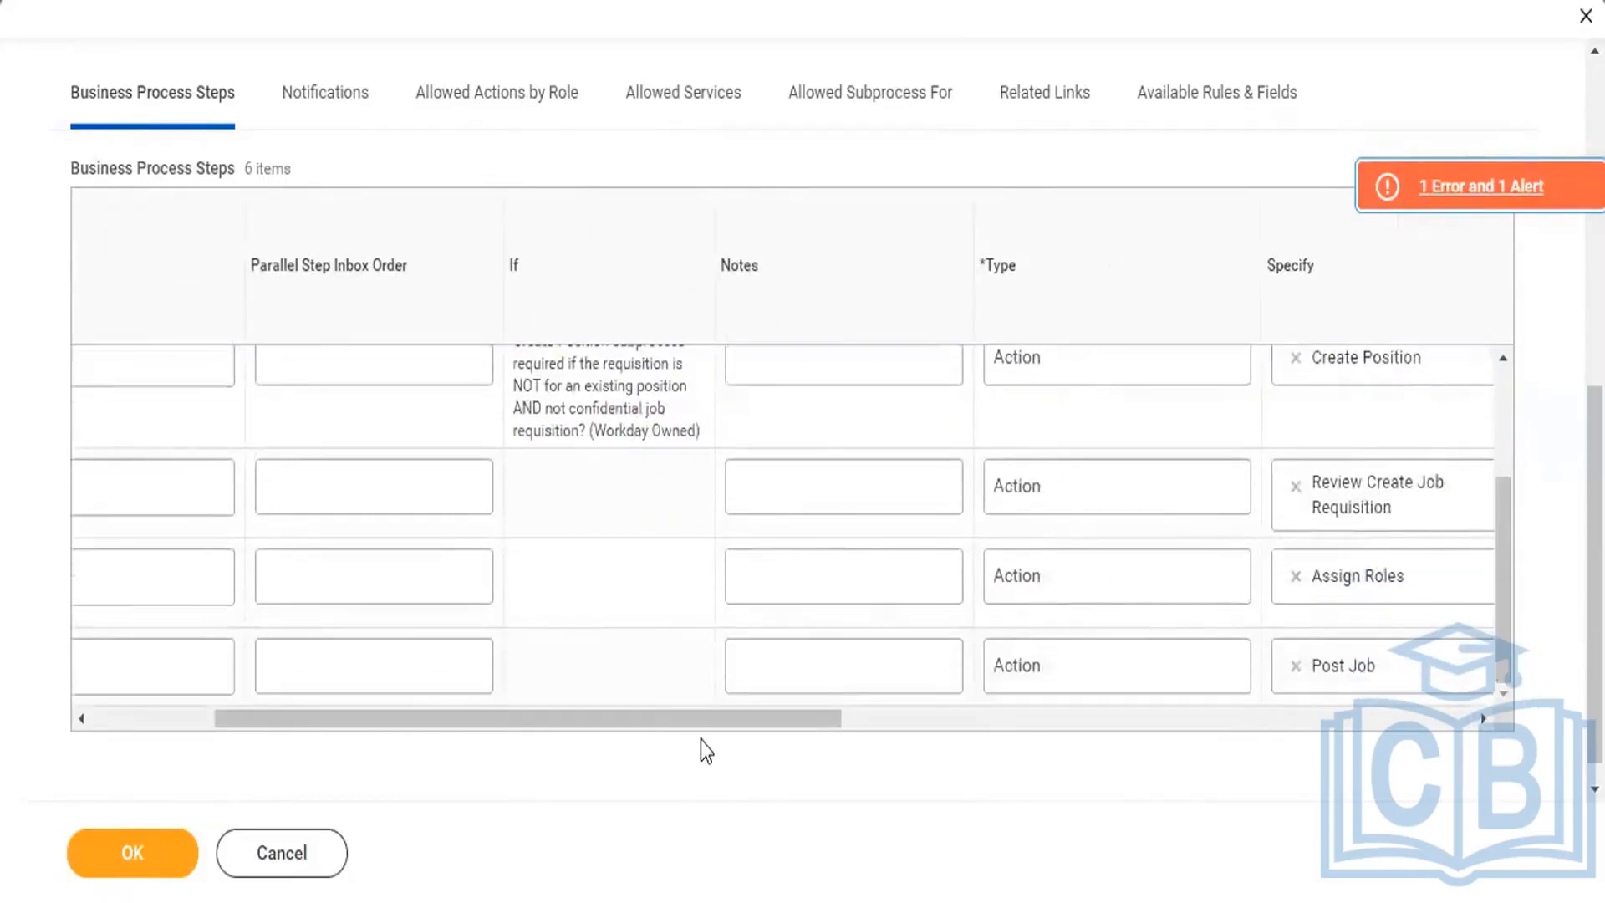
{"action": "left_click_drag", "start_coordinate": [701, 724], "coordinate": [455, 742]}
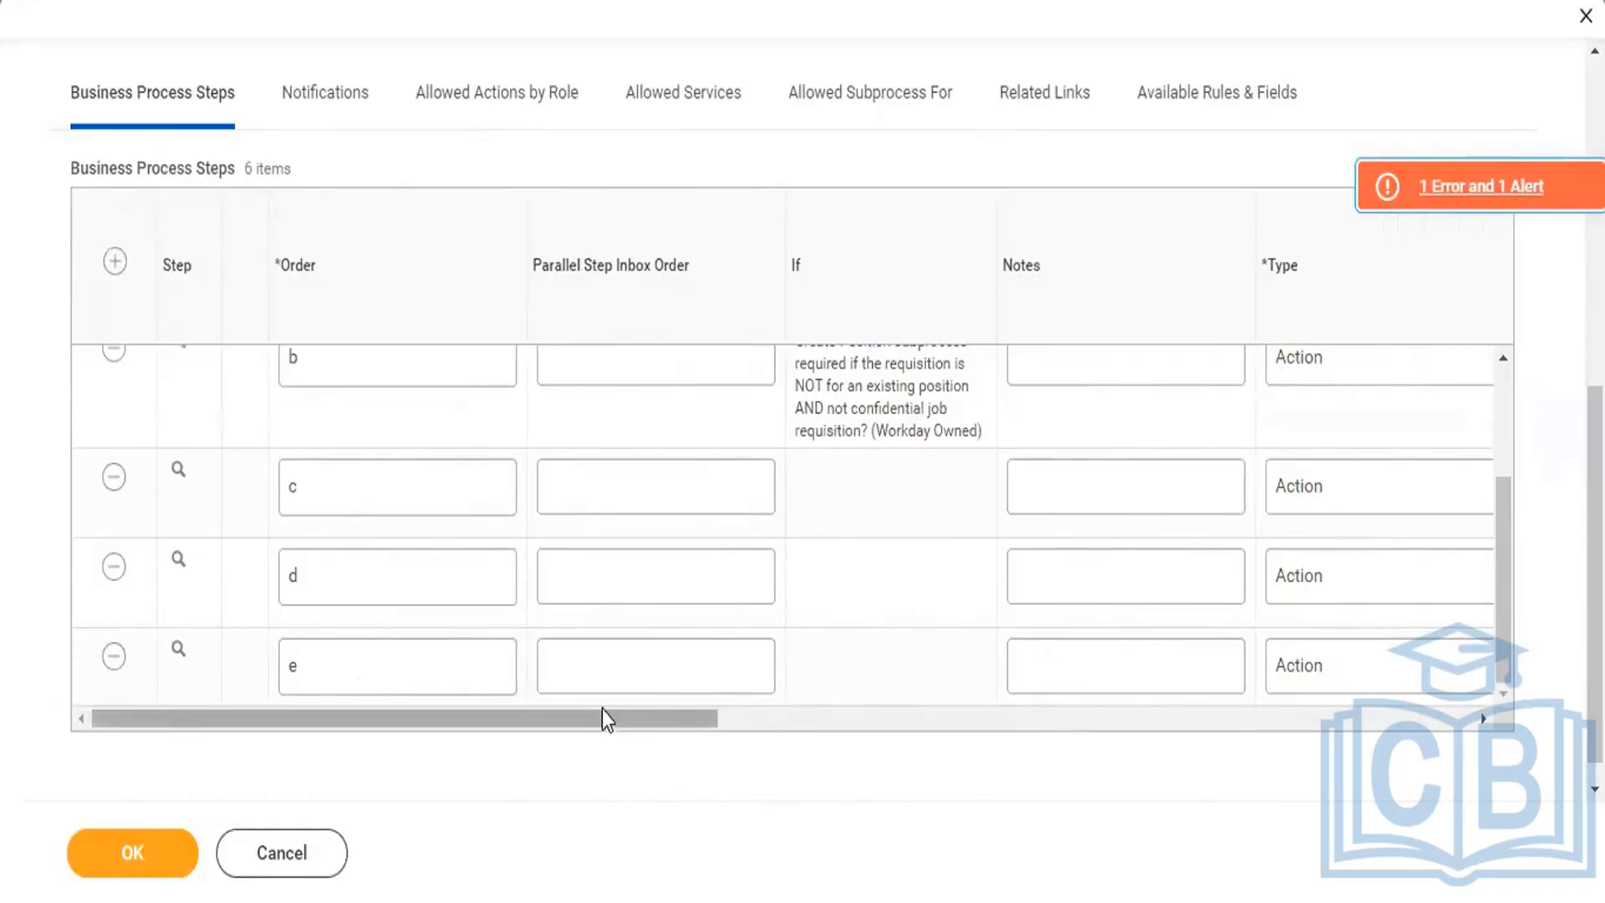
{"action": "left_click_drag", "start_coordinate": [602, 717], "coordinate": [628, 717]}
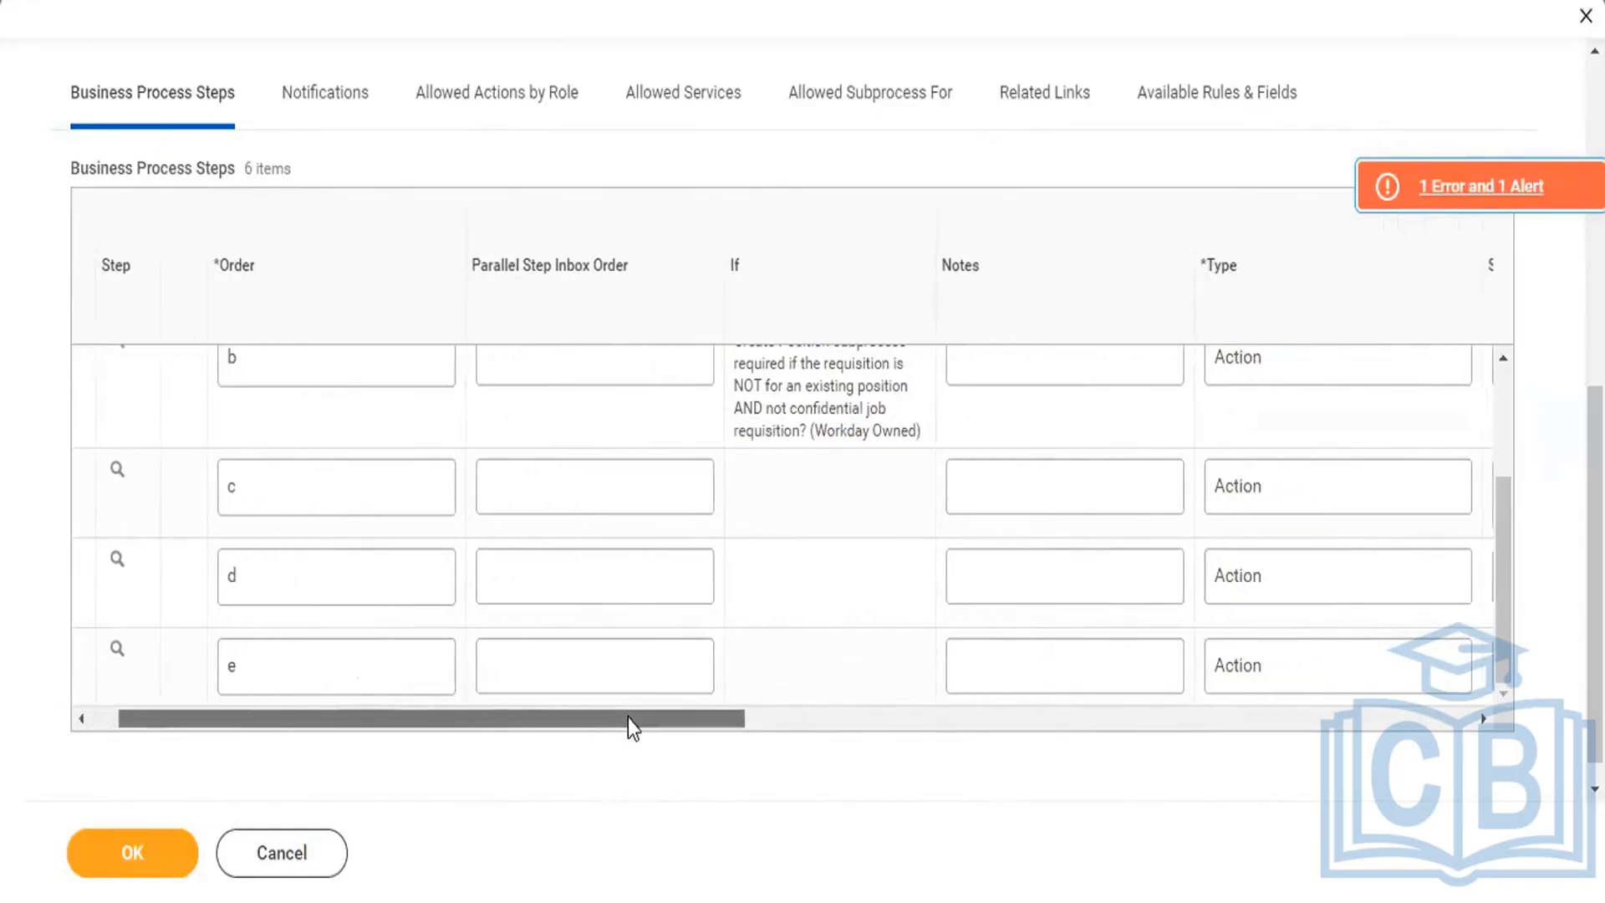
{"action": "left_click", "coordinate": [154, 866]}
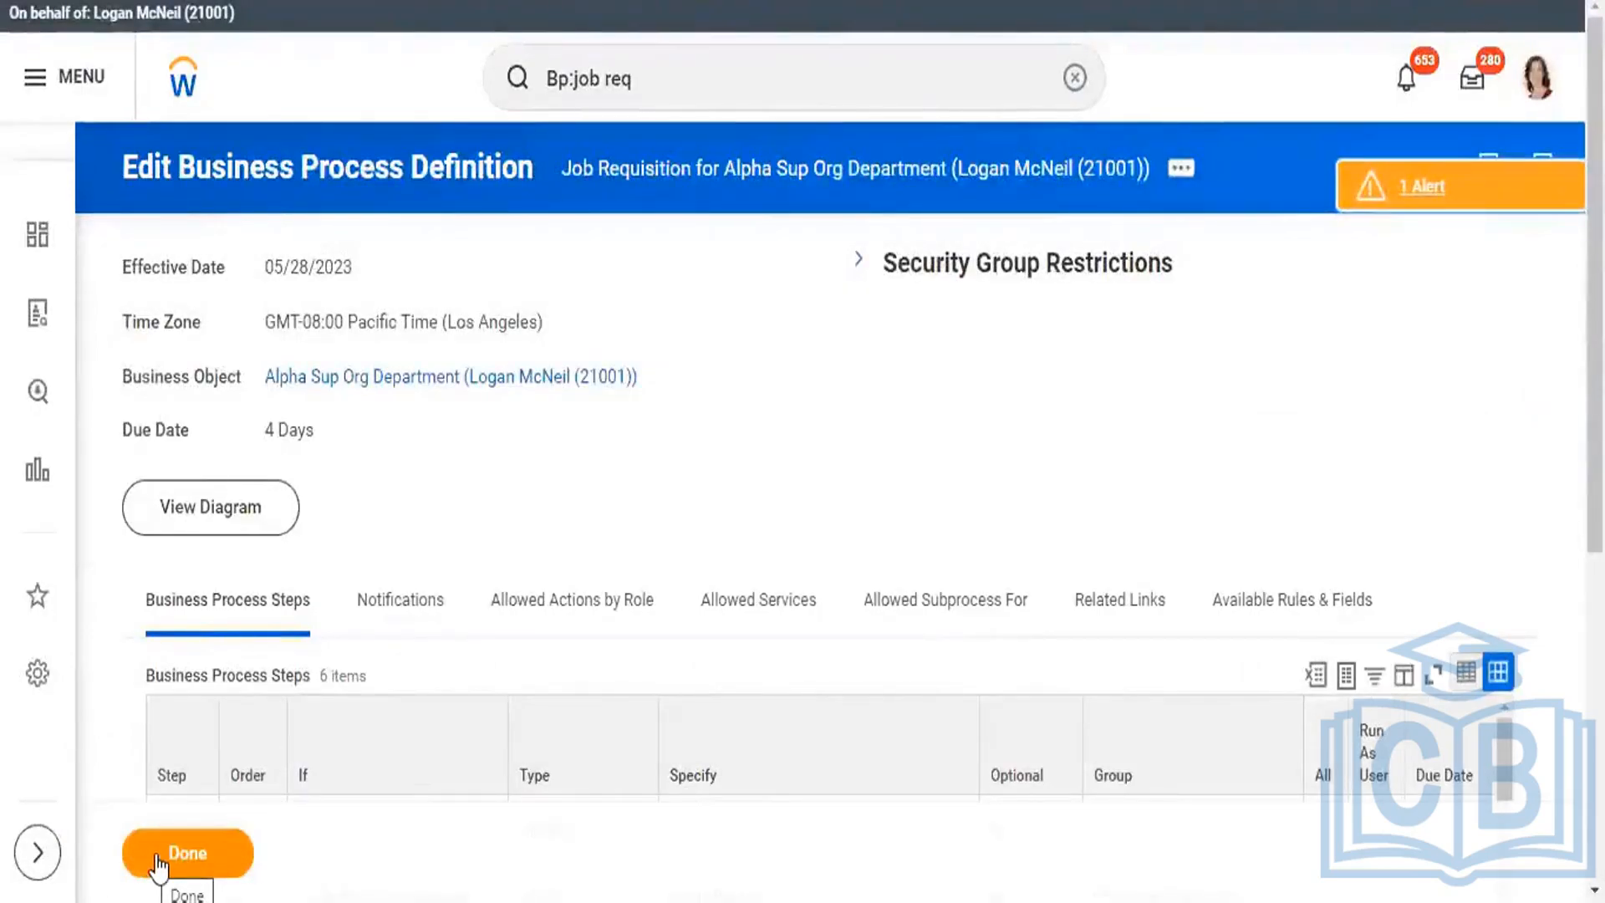
{"action": "left_click", "coordinate": [190, 854]}
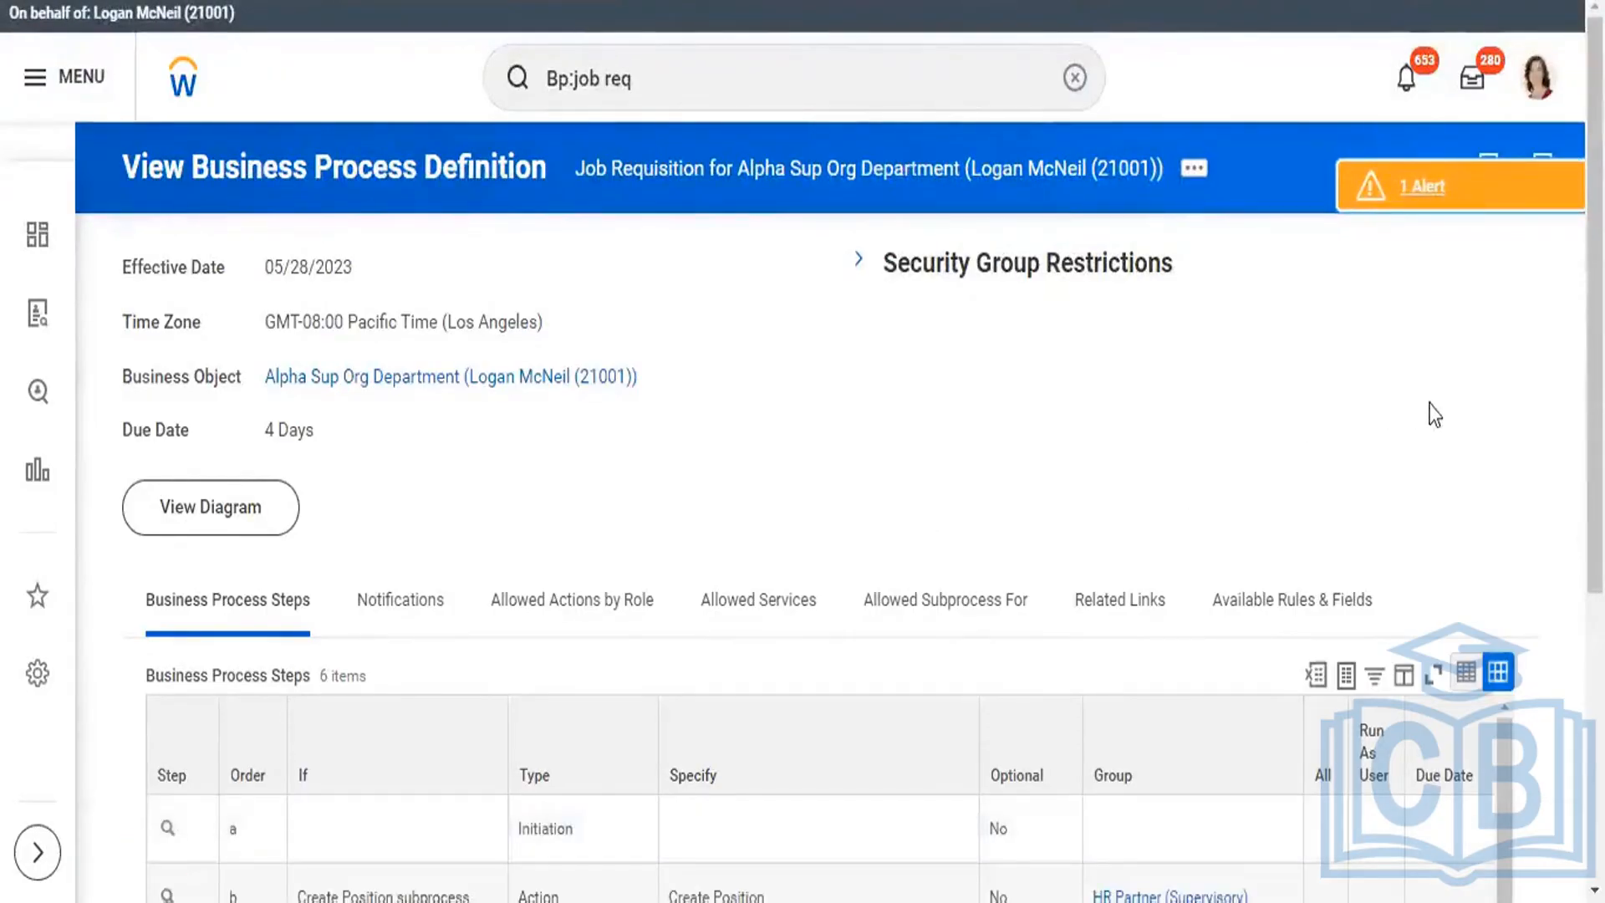
- Review the order, actions and groups of the steps in the saved Job Requisition definition
{"action": "scroll", "coordinate": [1434, 415], "scroll_direction": "down", "scroll_amount": 3}
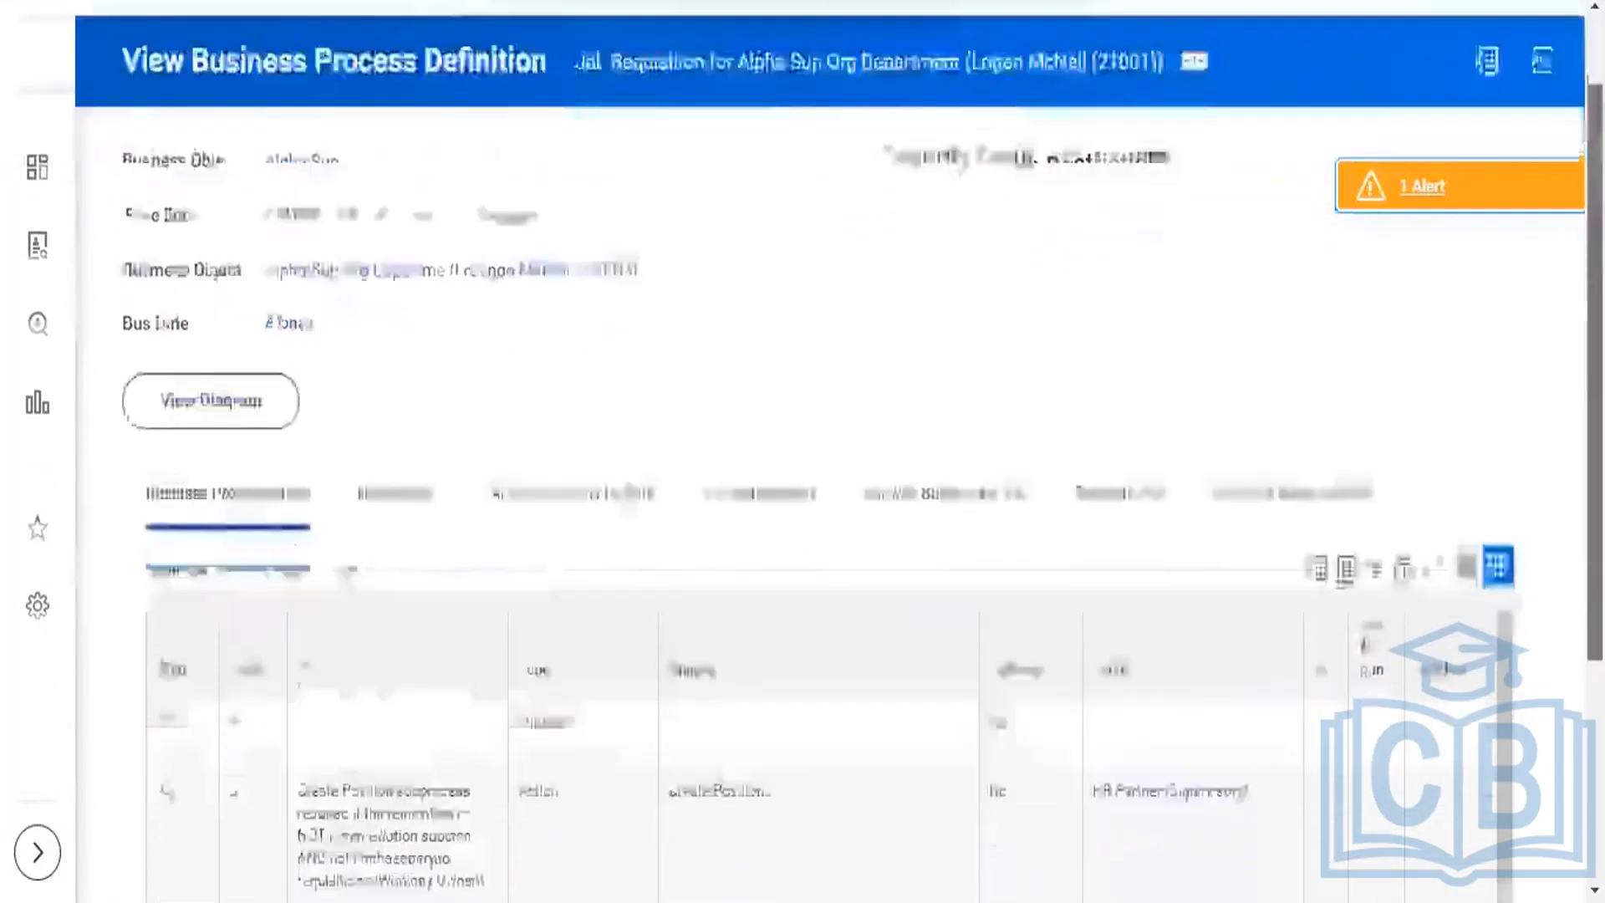
{"action": "scroll", "coordinate": [836, 468], "scroll_direction": "down", "scroll_amount": 5}
{"action": "scroll", "coordinate": [836, 468], "scroll_direction": "up", "scroll_amount": 7}
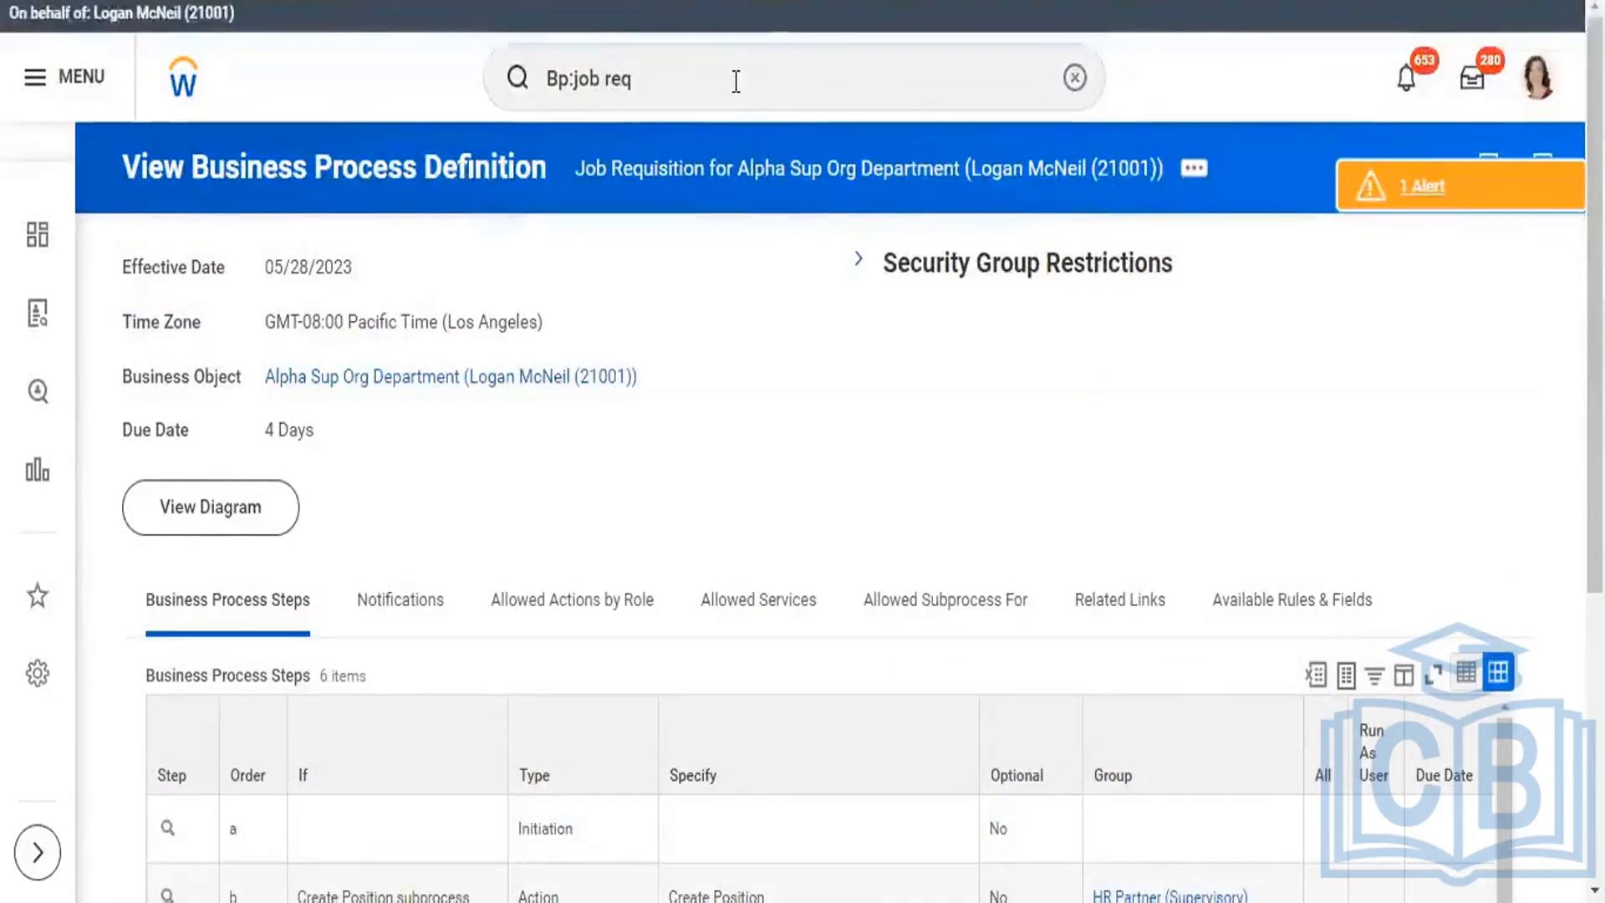
{"action": "scroll", "coordinate": [803, 451], "scroll_direction": "down", "scroll_amount": 5}
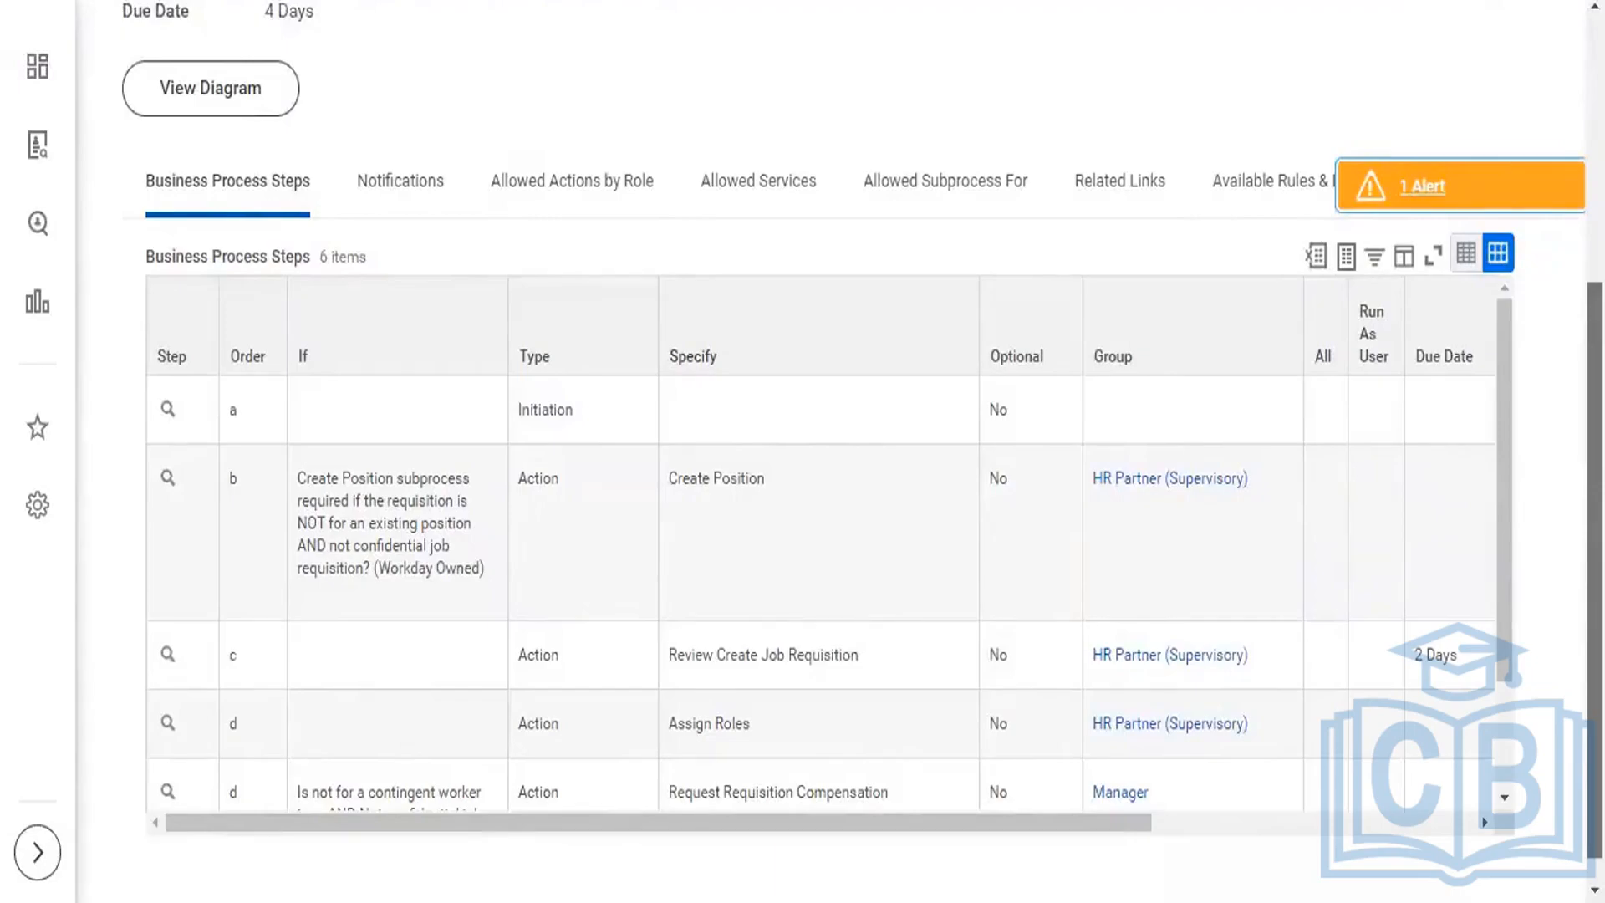
- Shorten the global search text to "Bp:job" and dismiss its suggestions
{"action": "scroll", "coordinate": [802, 452], "scroll_direction": "up", "scroll_amount": 5}
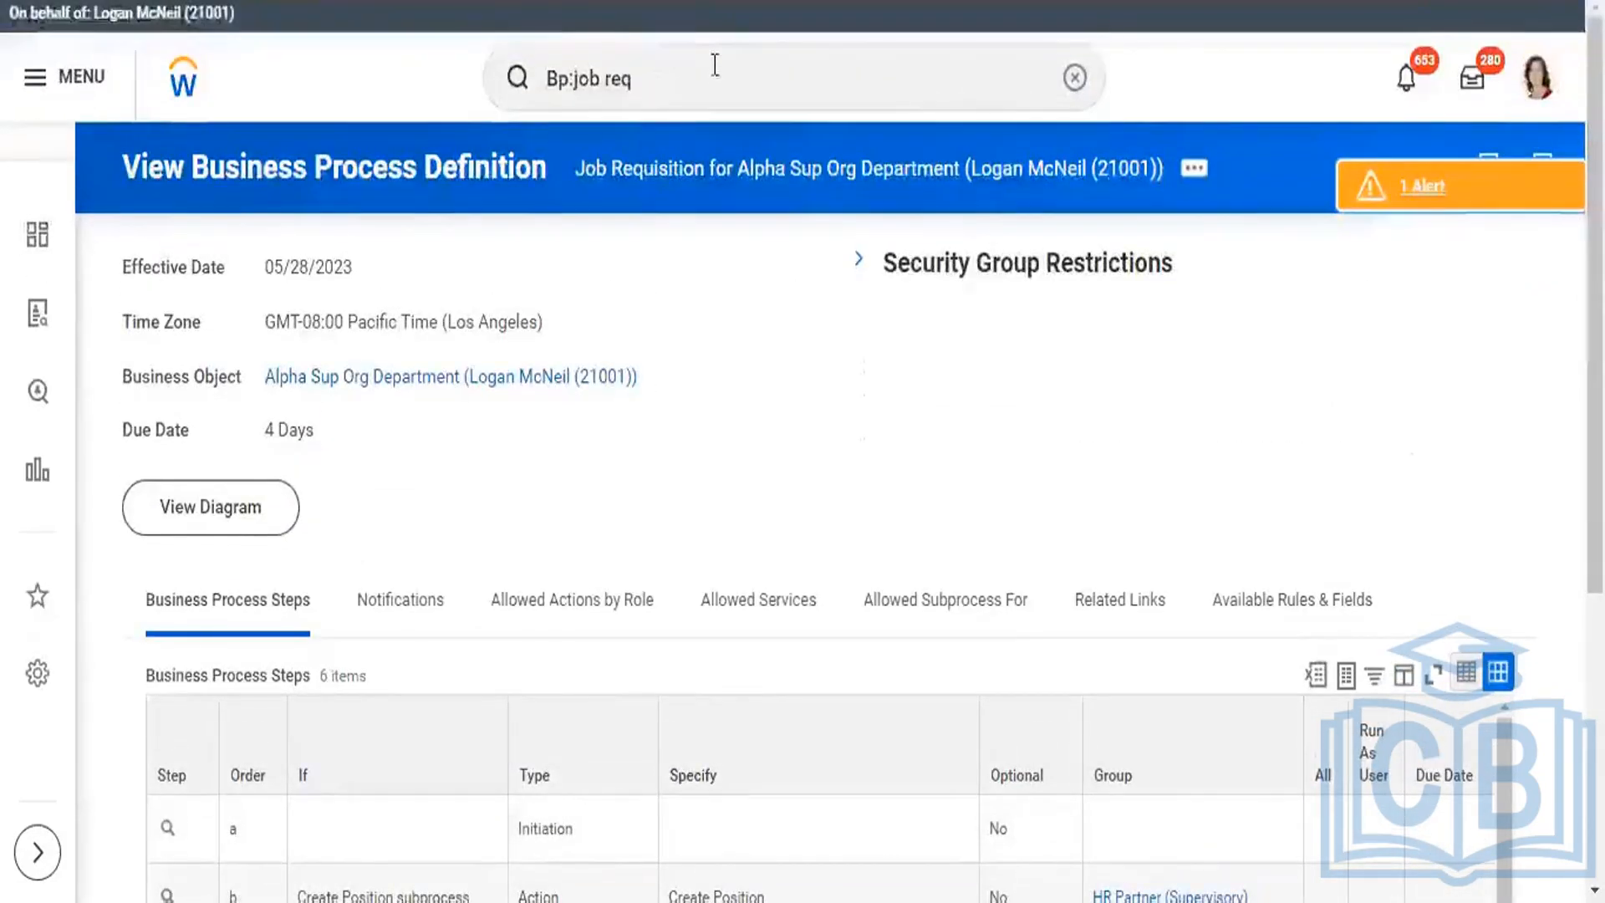
{"action": "left_click", "coordinate": [712, 78]}
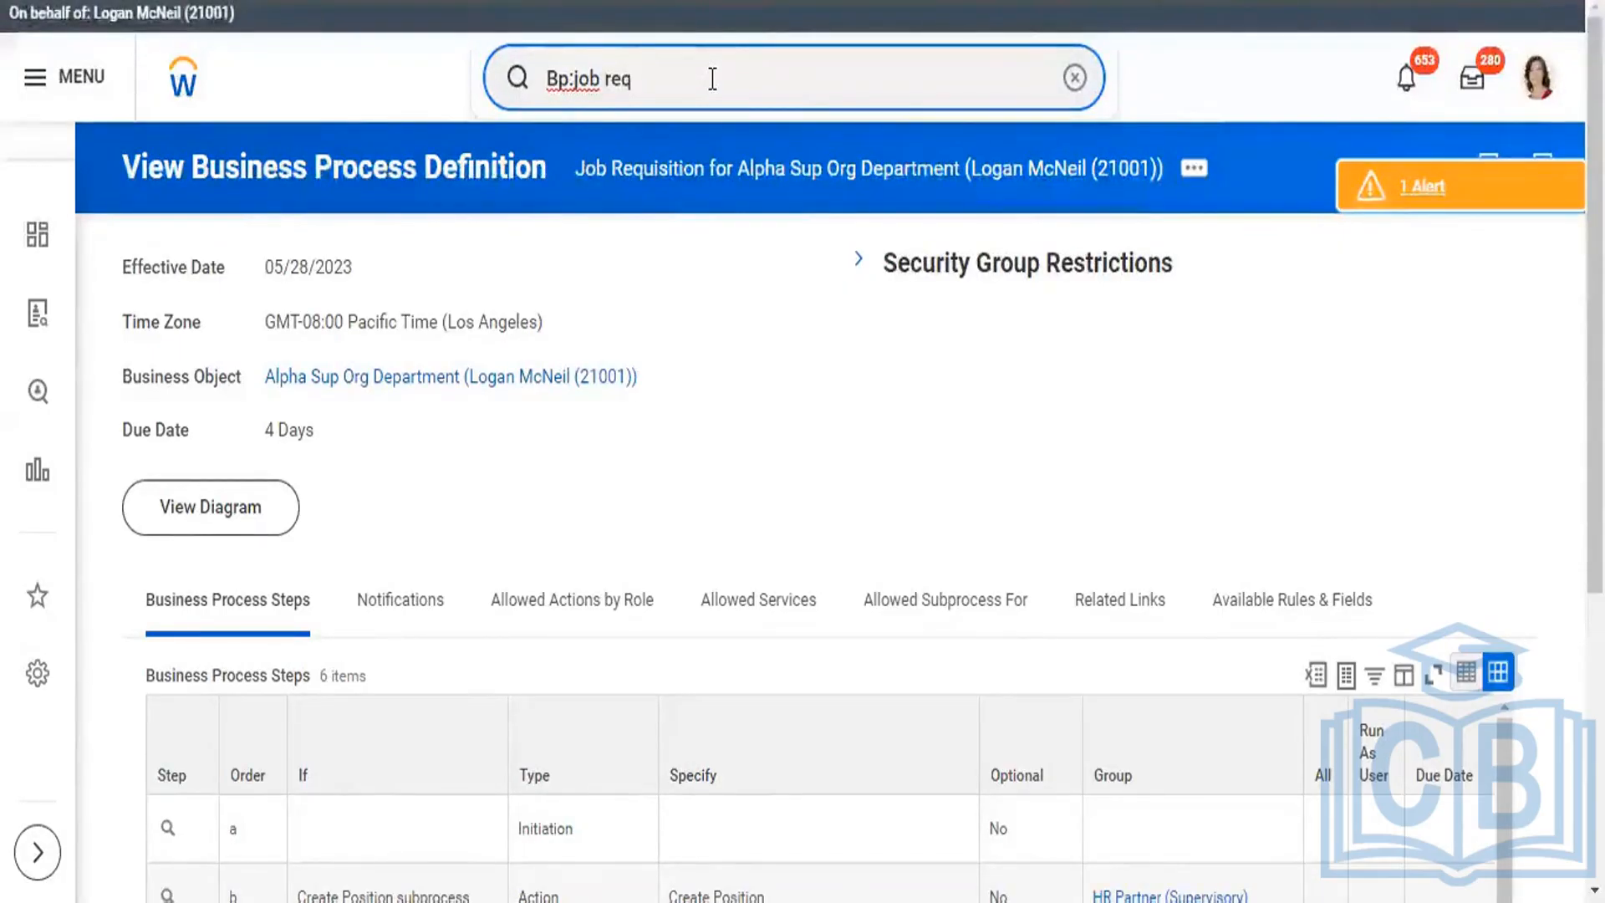
{"action": "key", "text": "BackSpace"}
{"action": "key", "text": "BackSpace"}
{"action": "key", "text": "BackSpace"}
{"action": "key", "text": "BackSpace"}
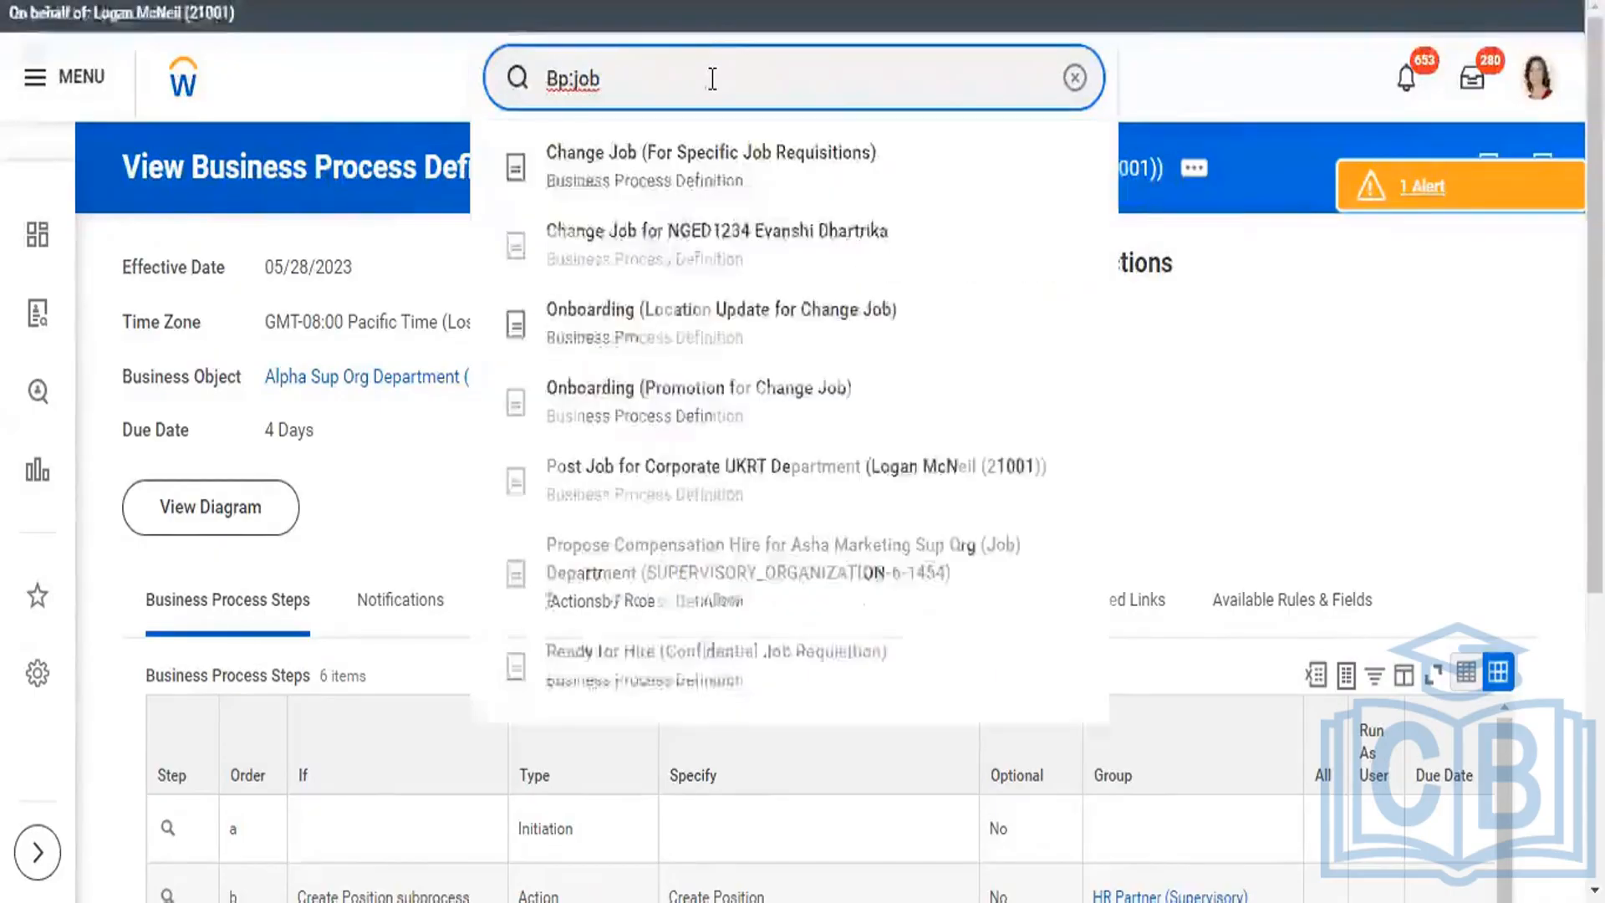
{"action": "left_click", "coordinate": [1247, 309]}
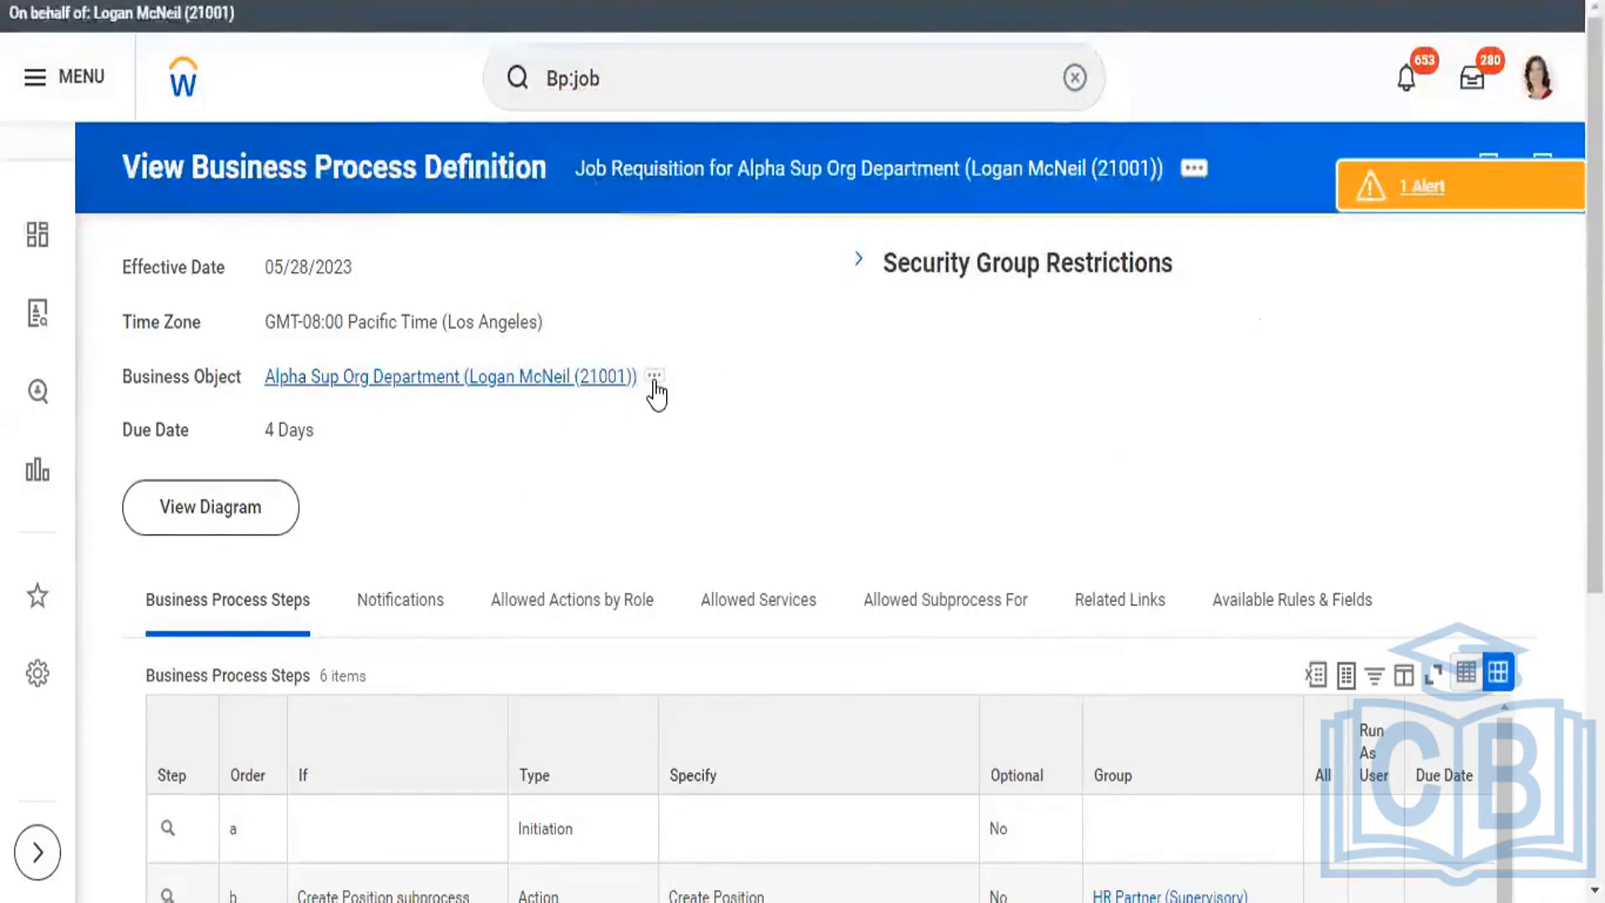
- Open Assign Roles for the Alpha Sup Org Department supervisory organization from the definition's business object, effective 05/28/2023
{"action": "left_click", "coordinate": [655, 377]}
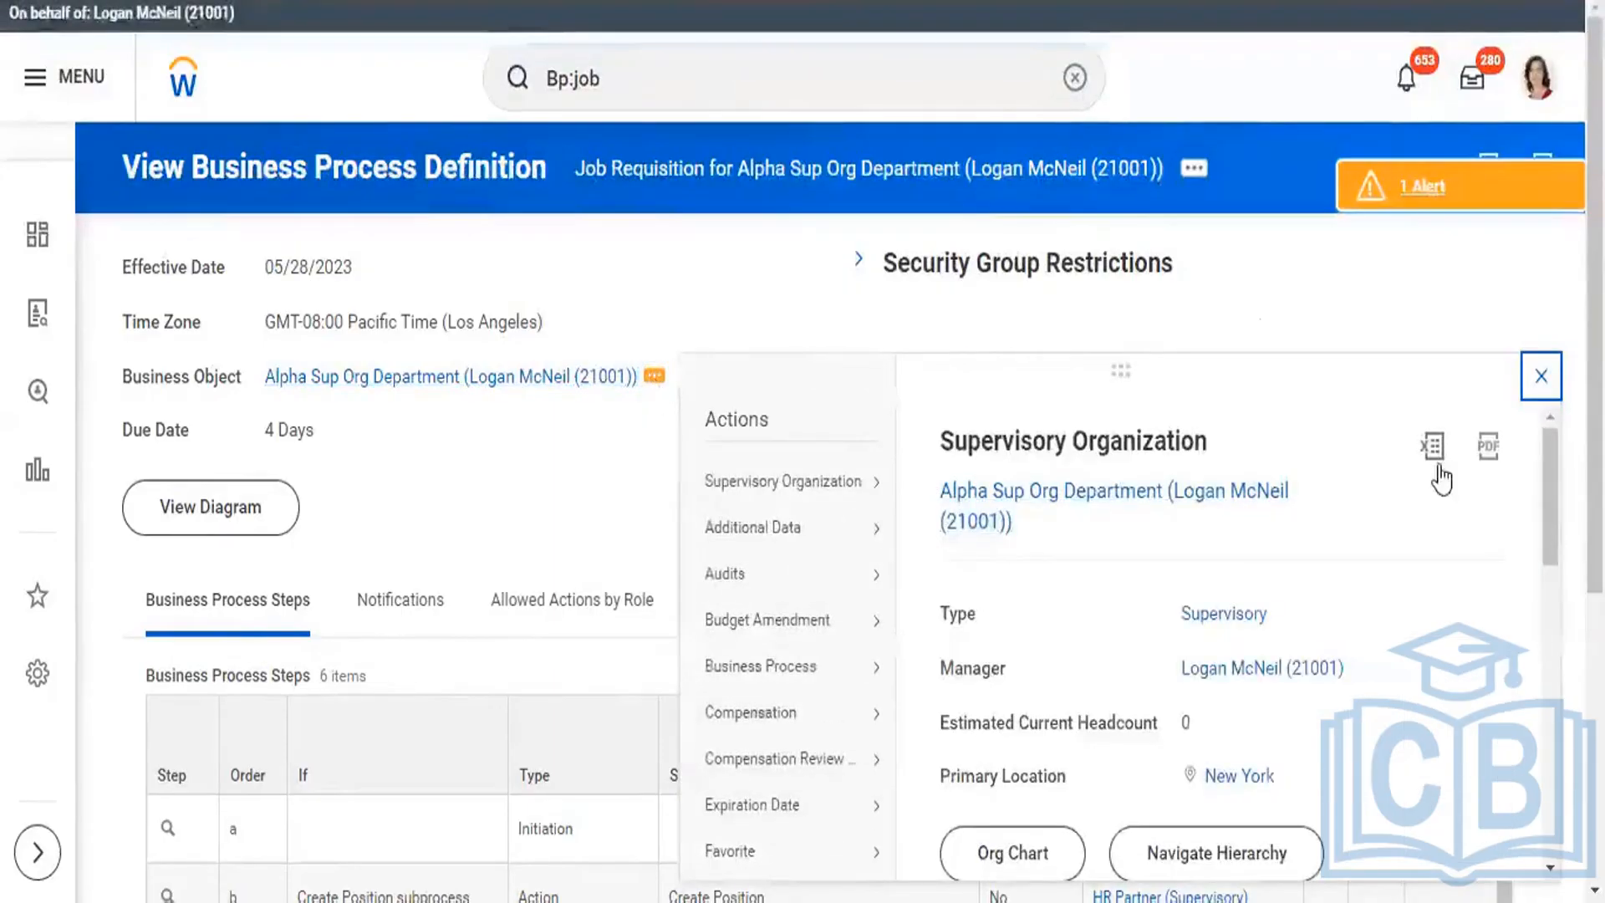
{"action": "left_click_drag", "start_coordinate": [1548, 533], "coordinate": [1559, 776]}
{"action": "mouse_move", "coordinate": [861, 732]}
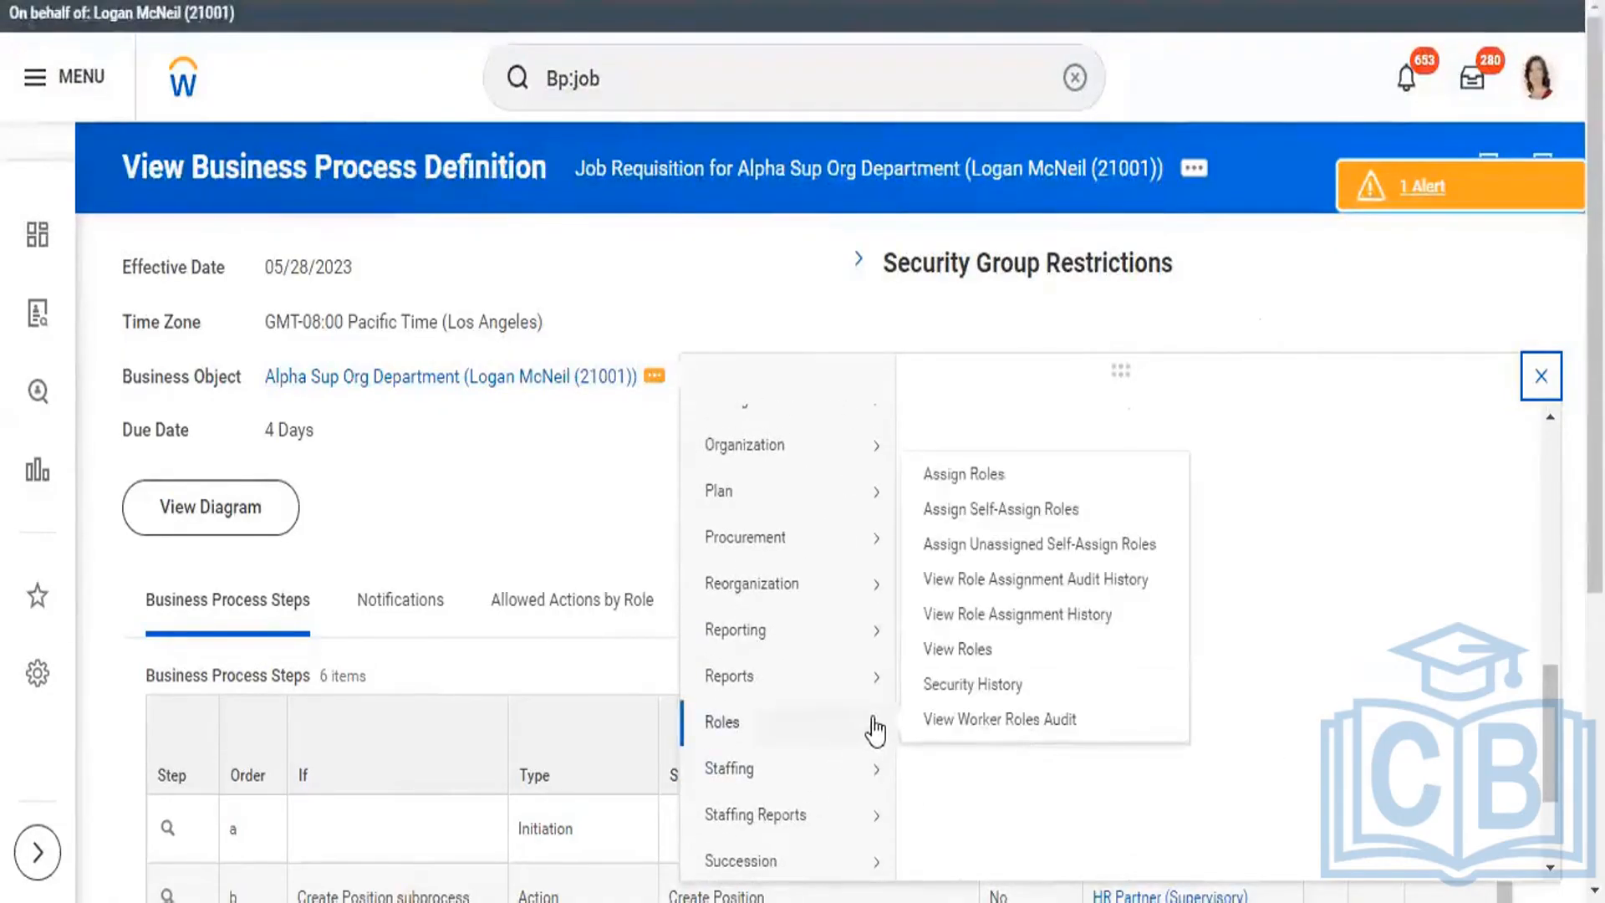
{"action": "left_click", "coordinate": [992, 475]}
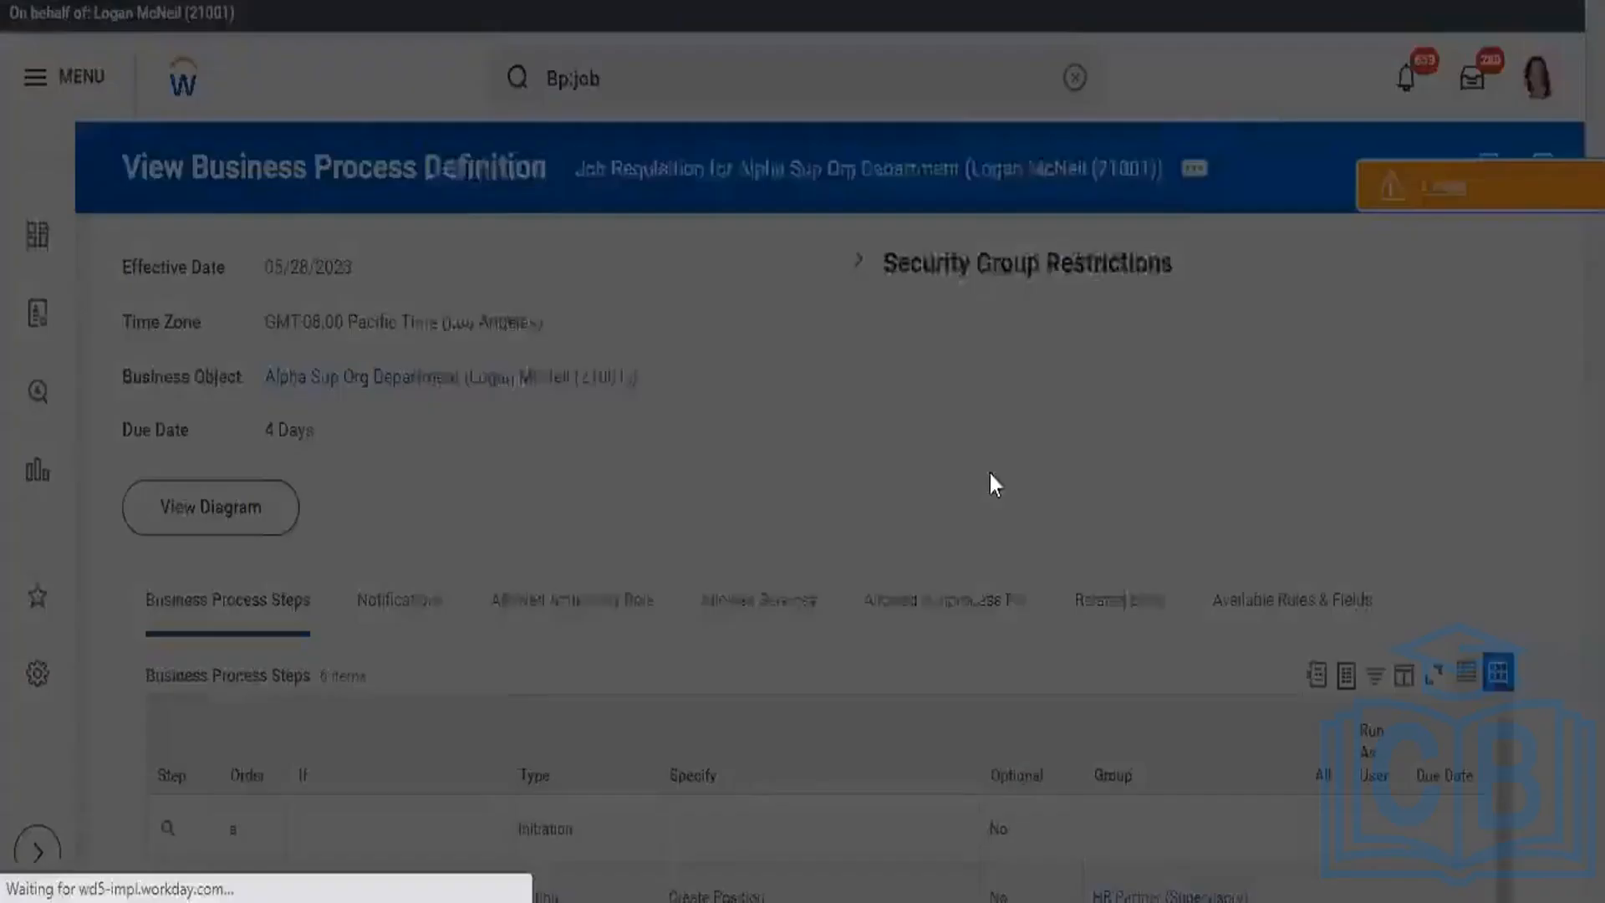
{"action": "left_click", "coordinate": [545, 558]}
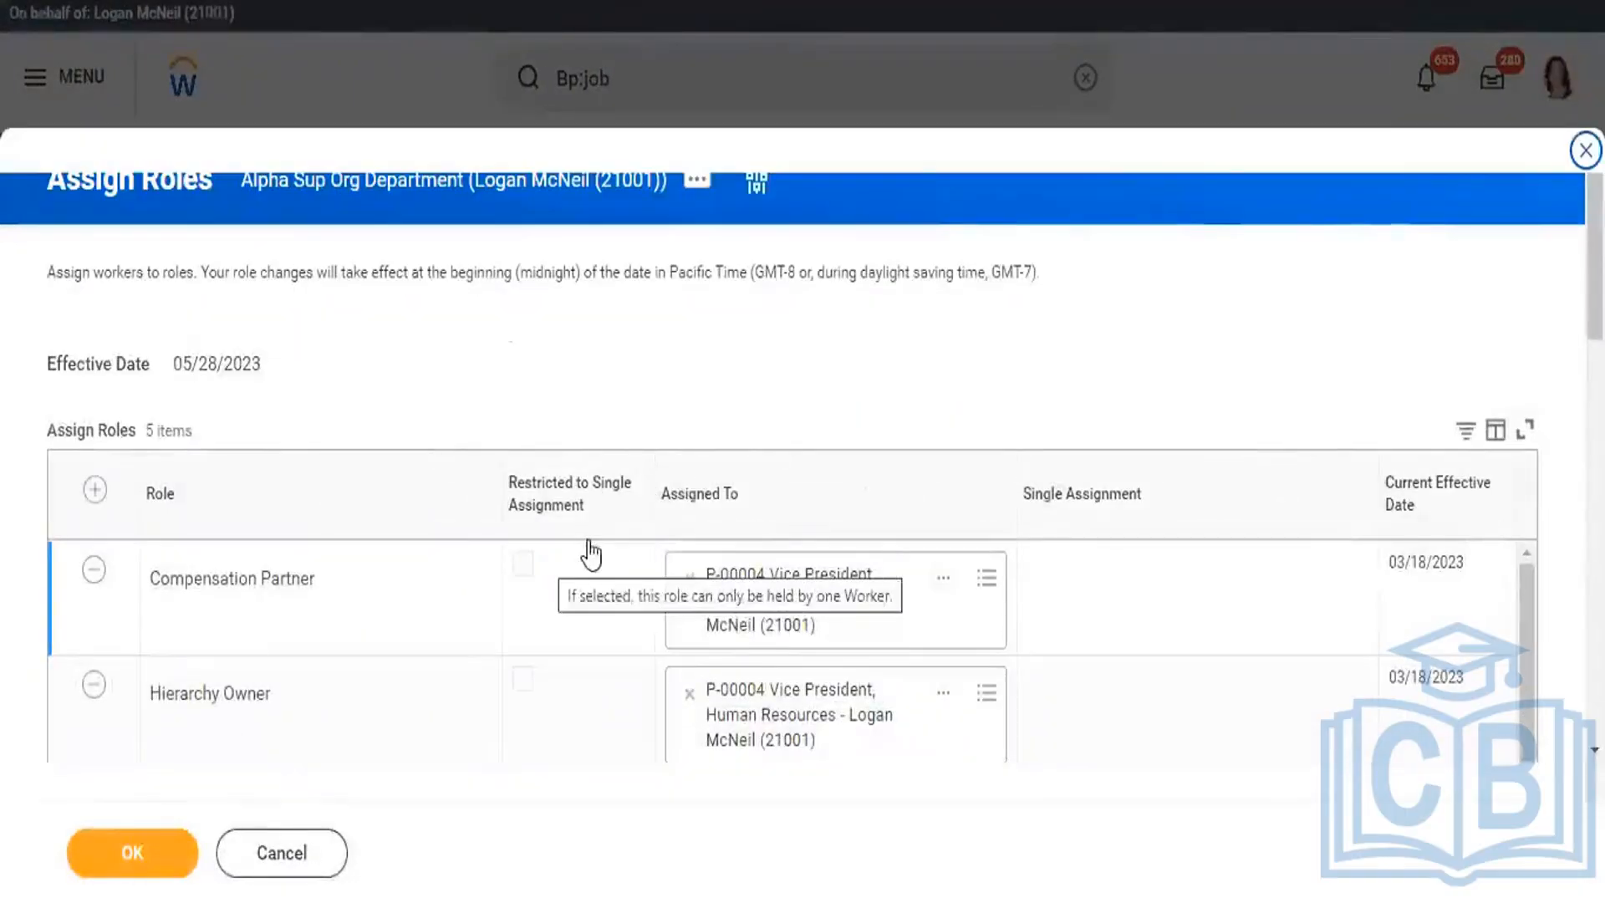
- Add a new row to the department's role assignments and set its role to HR Partner
{"action": "scroll", "coordinate": [589, 543], "scroll_direction": "down", "scroll_amount": 2}
{"action": "scroll", "coordinate": [802, 501], "scroll_direction": "down", "scroll_amount": 5}
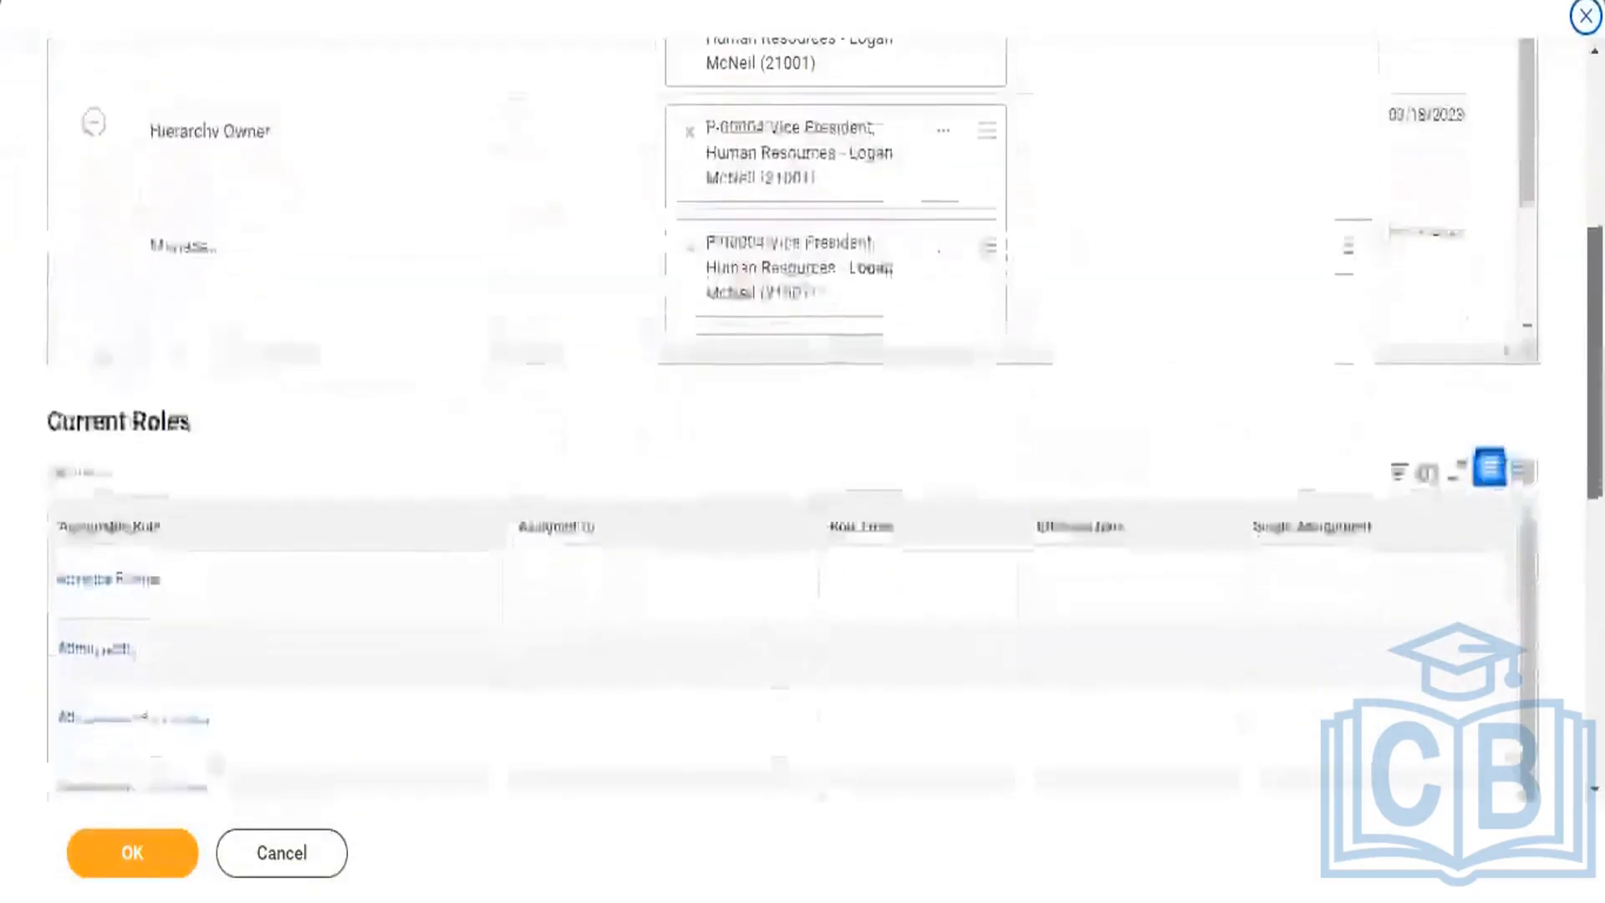
{"action": "scroll", "coordinate": [803, 502], "scroll_direction": "up", "scroll_amount": 8}
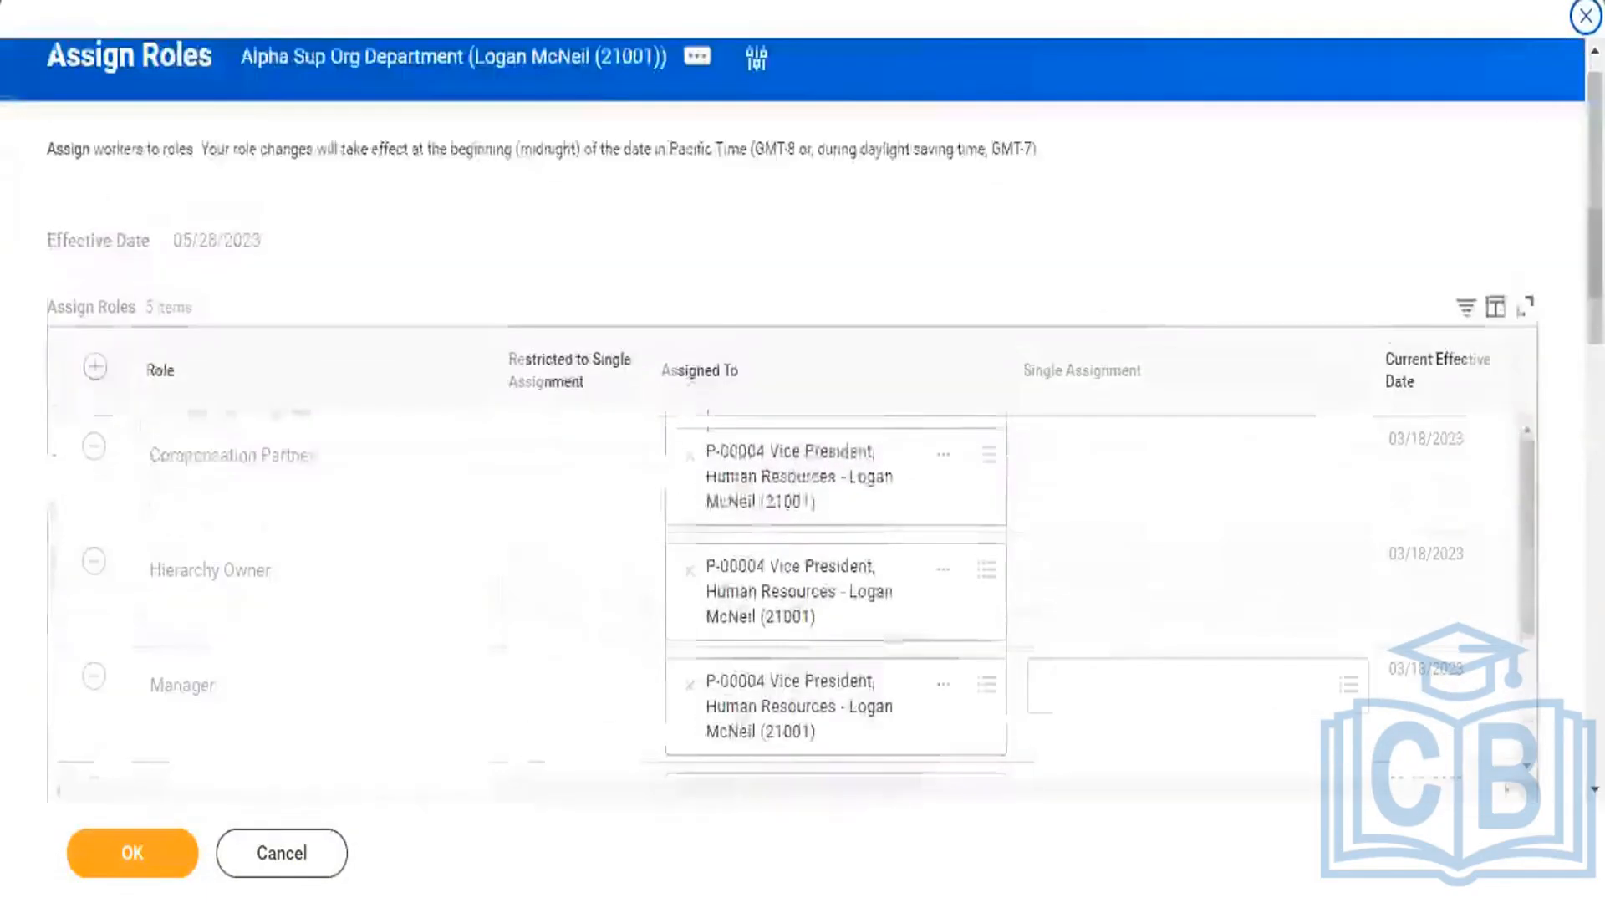
{"action": "left_click", "coordinate": [97, 368]}
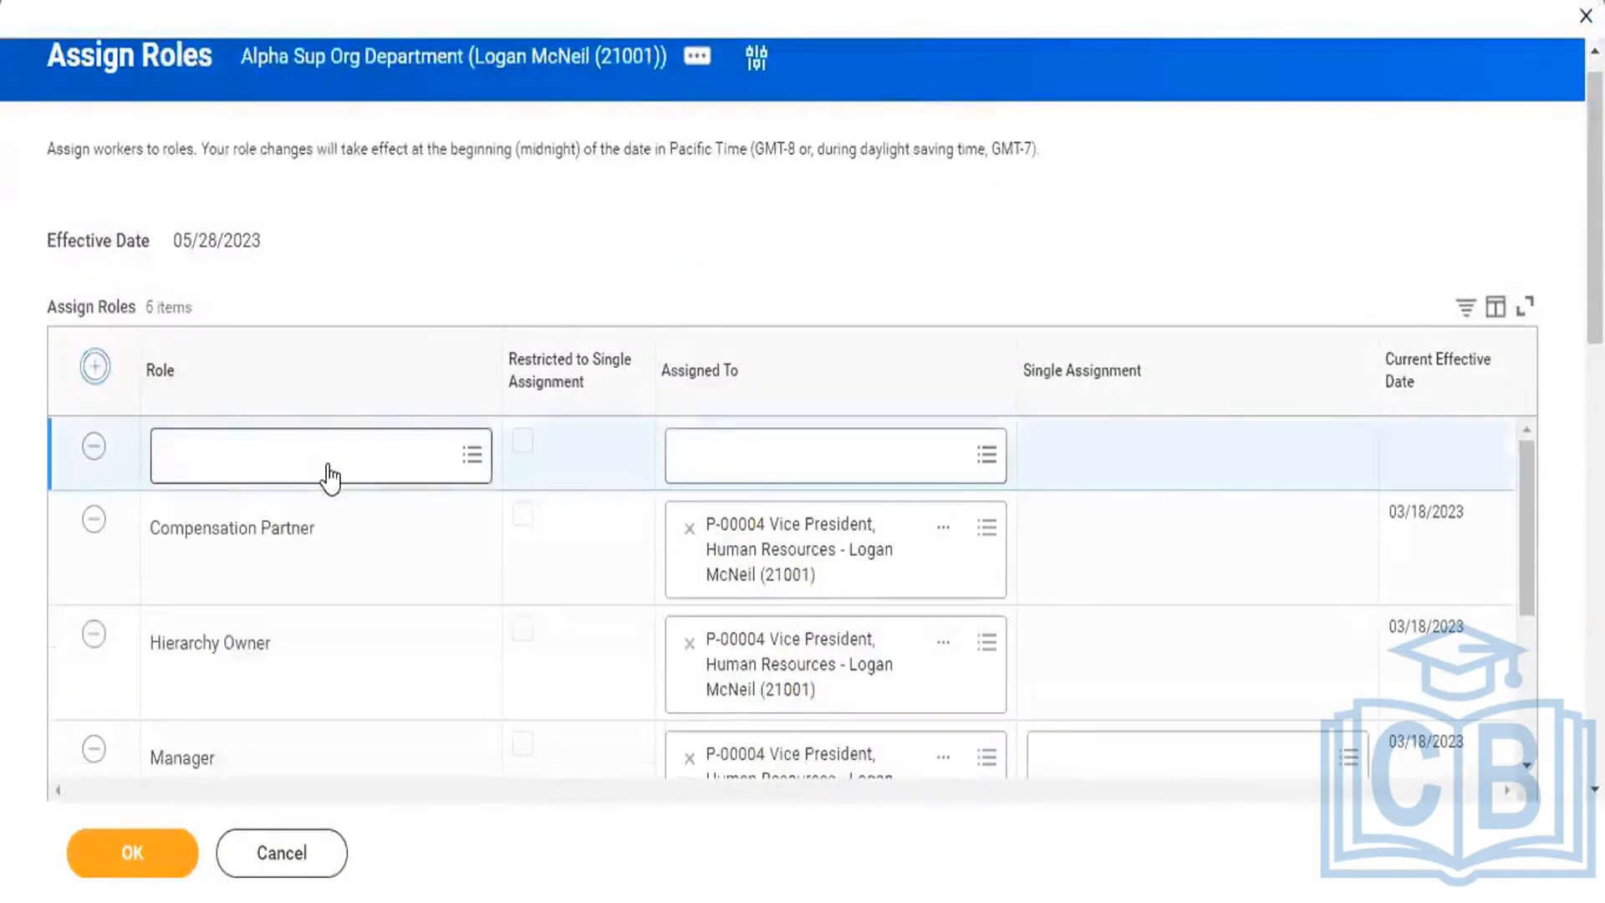
{"action": "left_click", "coordinate": [326, 460]}
{"action": "type", "text": "nr "}
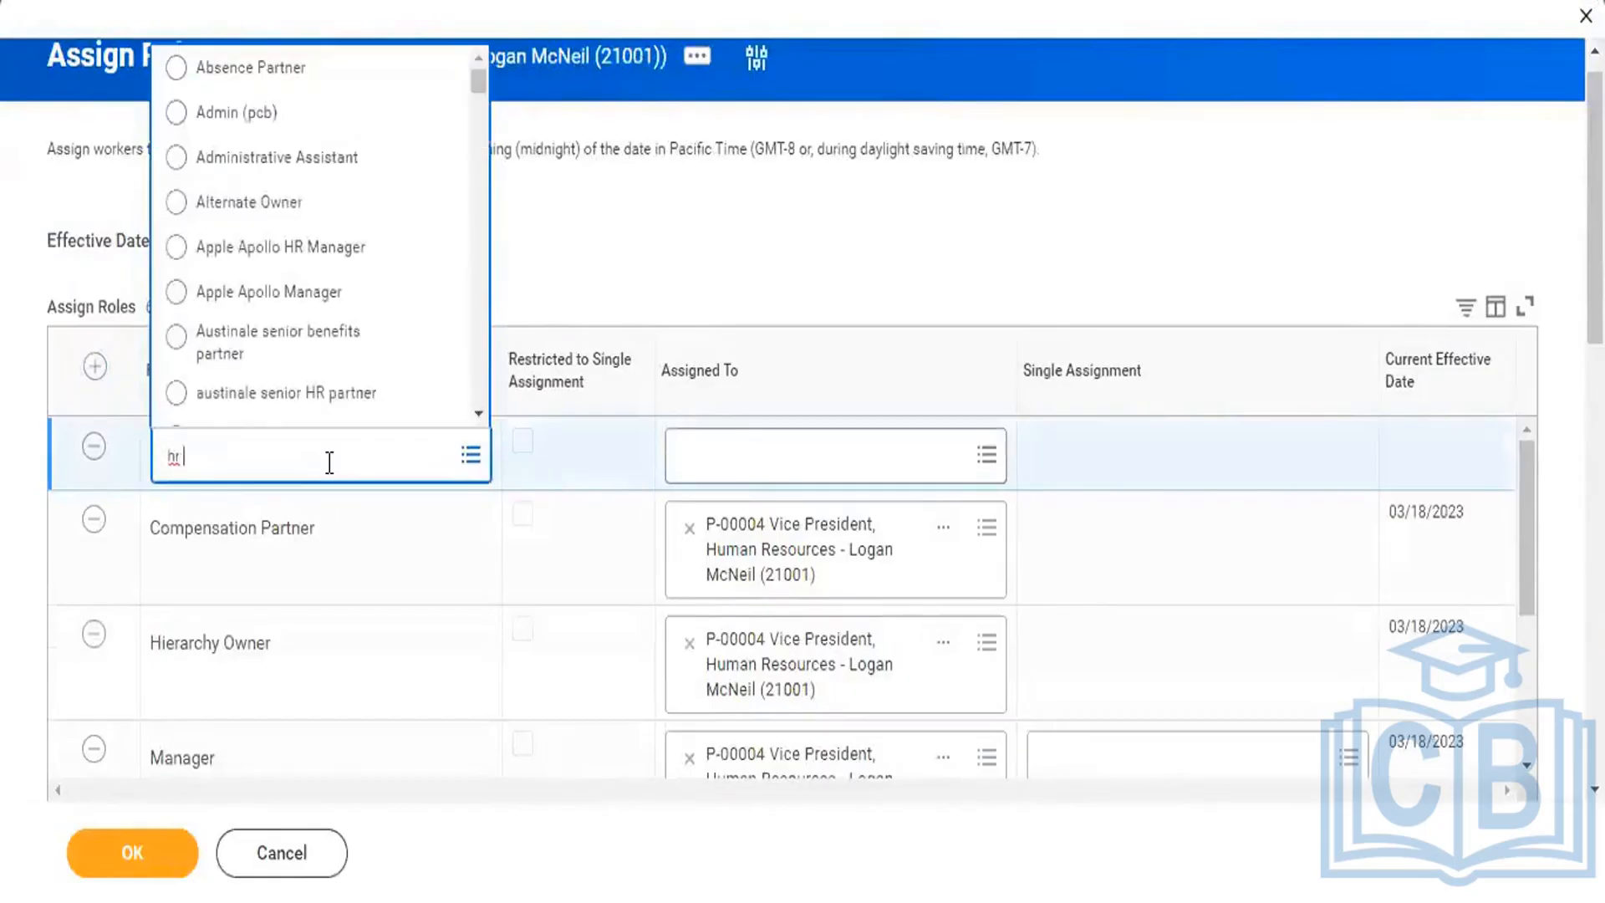
{"action": "type", "text": "partner"}
{"action": "key", "text": "Return"}
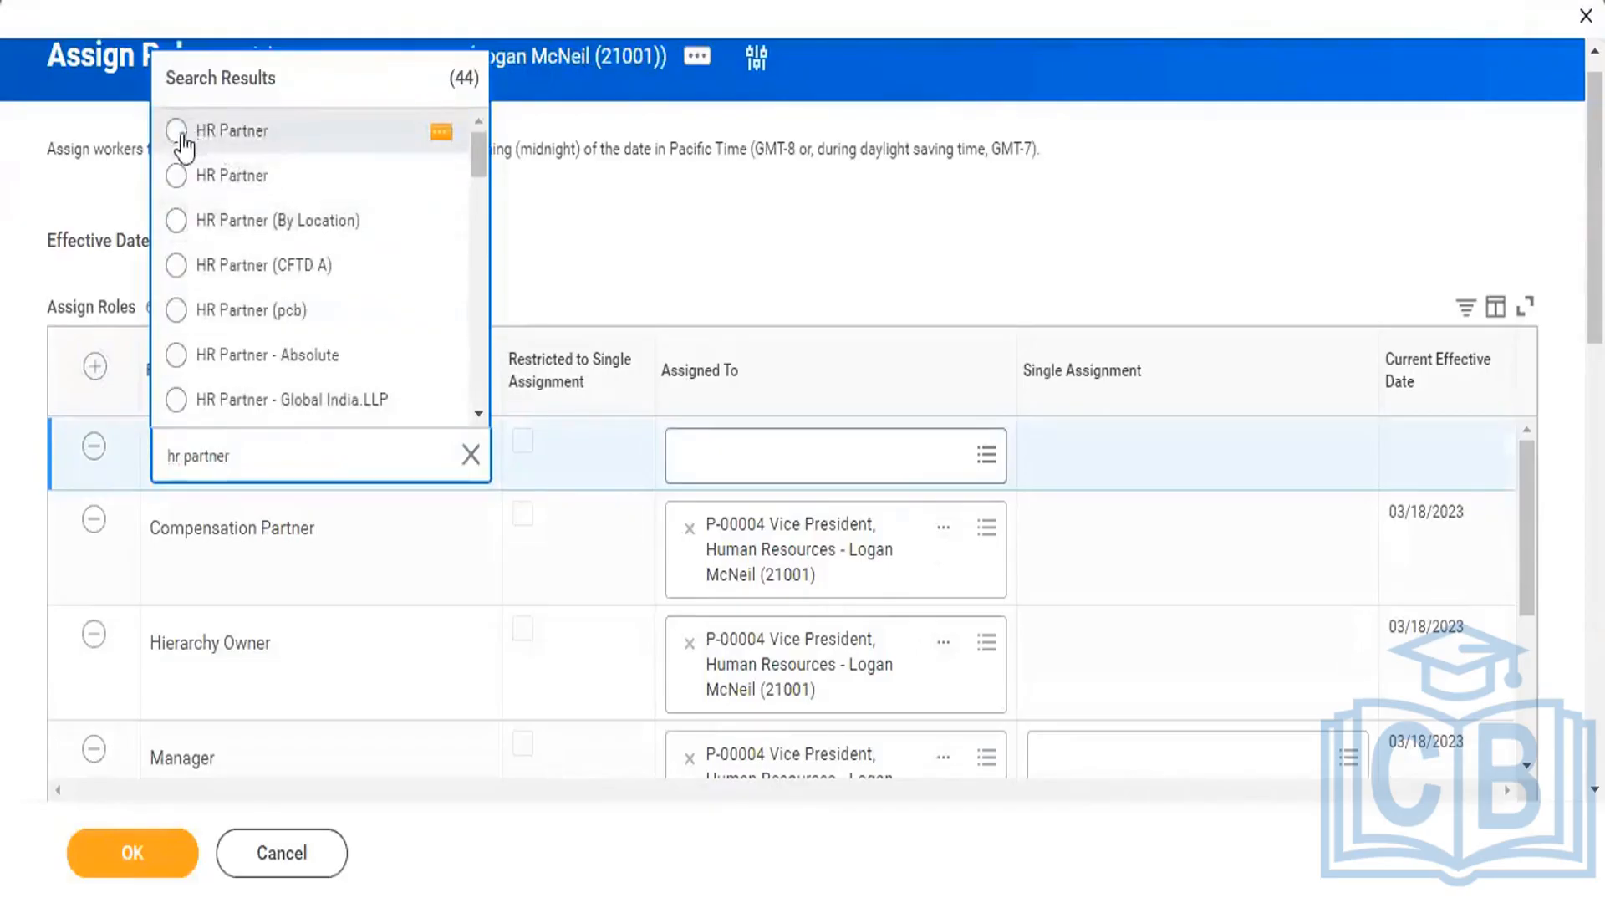
{"action": "left_click", "coordinate": [185, 144]}
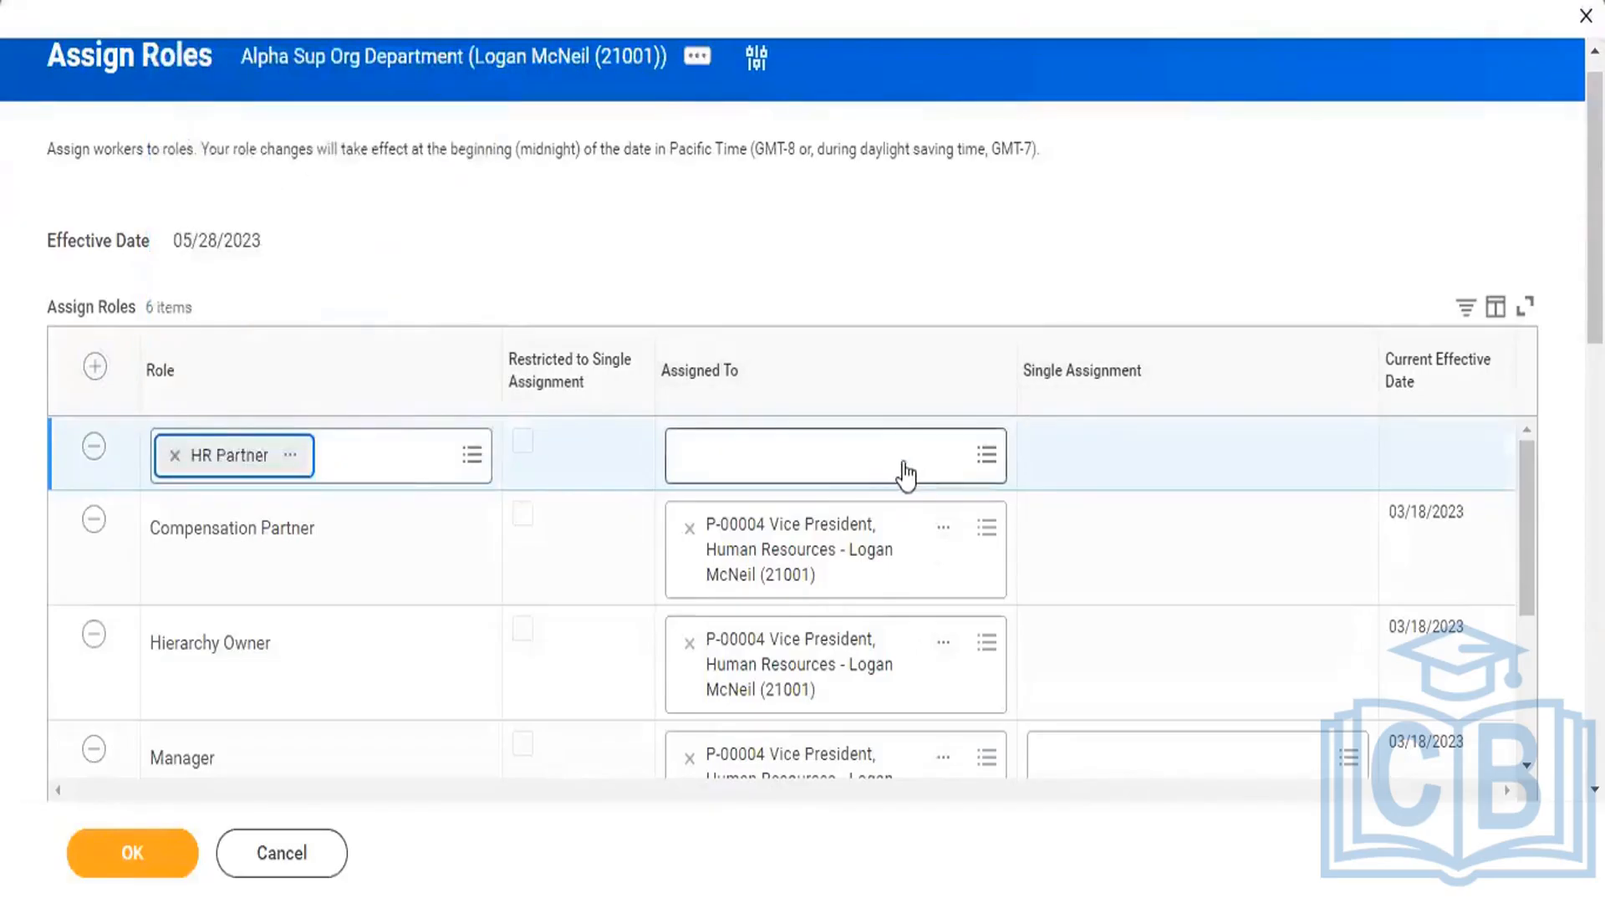
- Assign the HR Partner role to the Vice President, Human Resources position, submit the role assignments and return to the business process definition
{"action": "left_click", "coordinate": [902, 451]}
{"action": "type", "text": "Logan"}
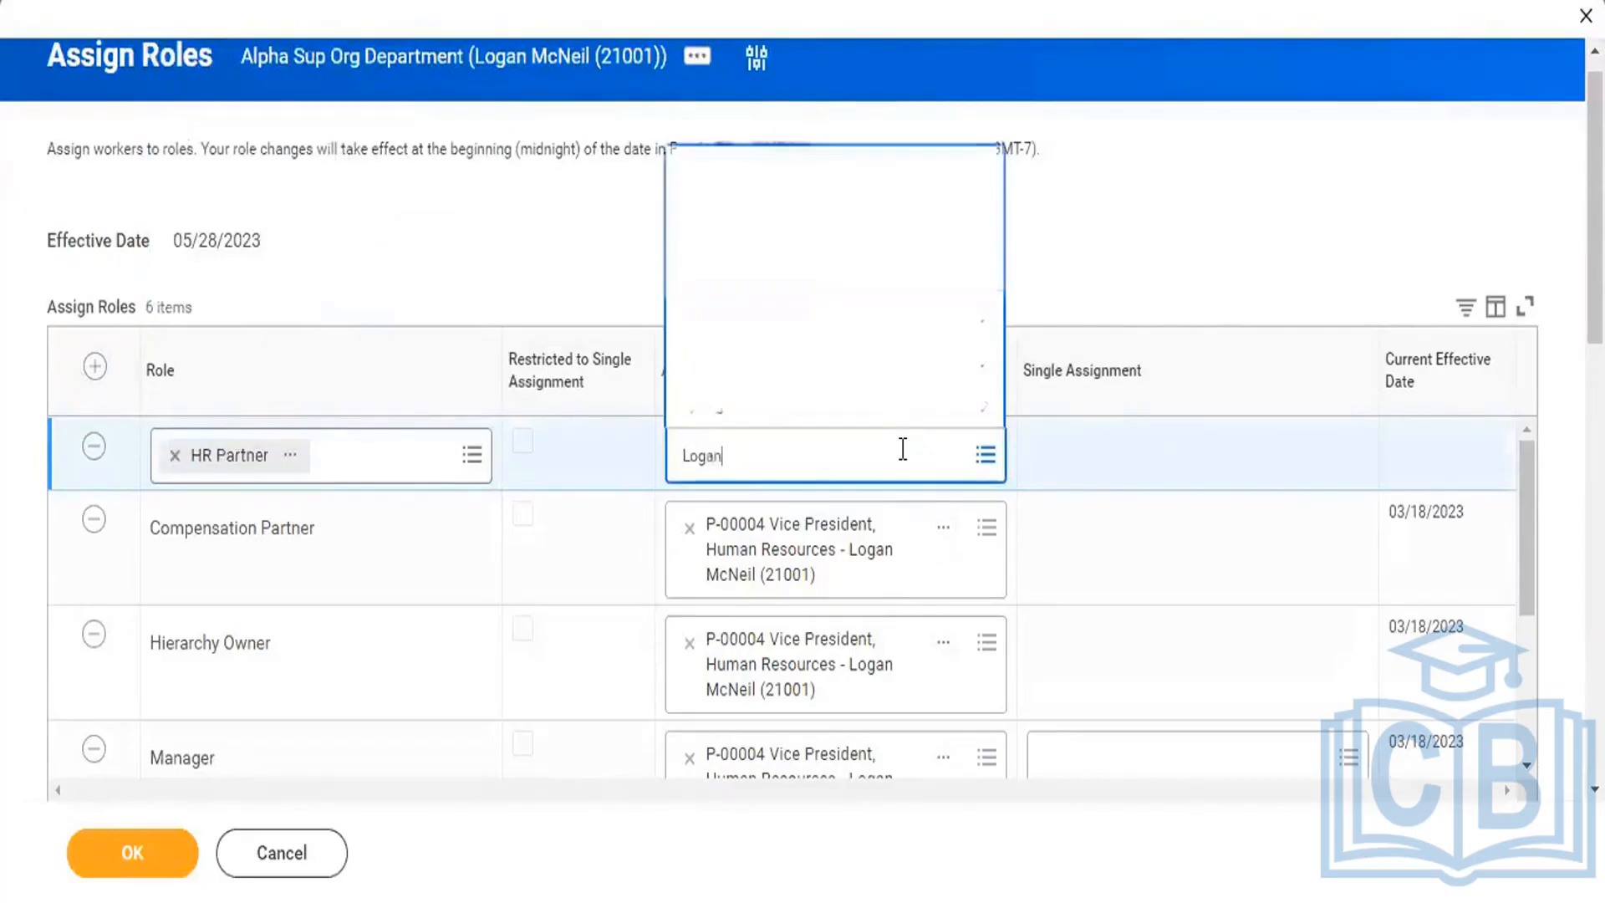
{"action": "key", "text": "Return"}
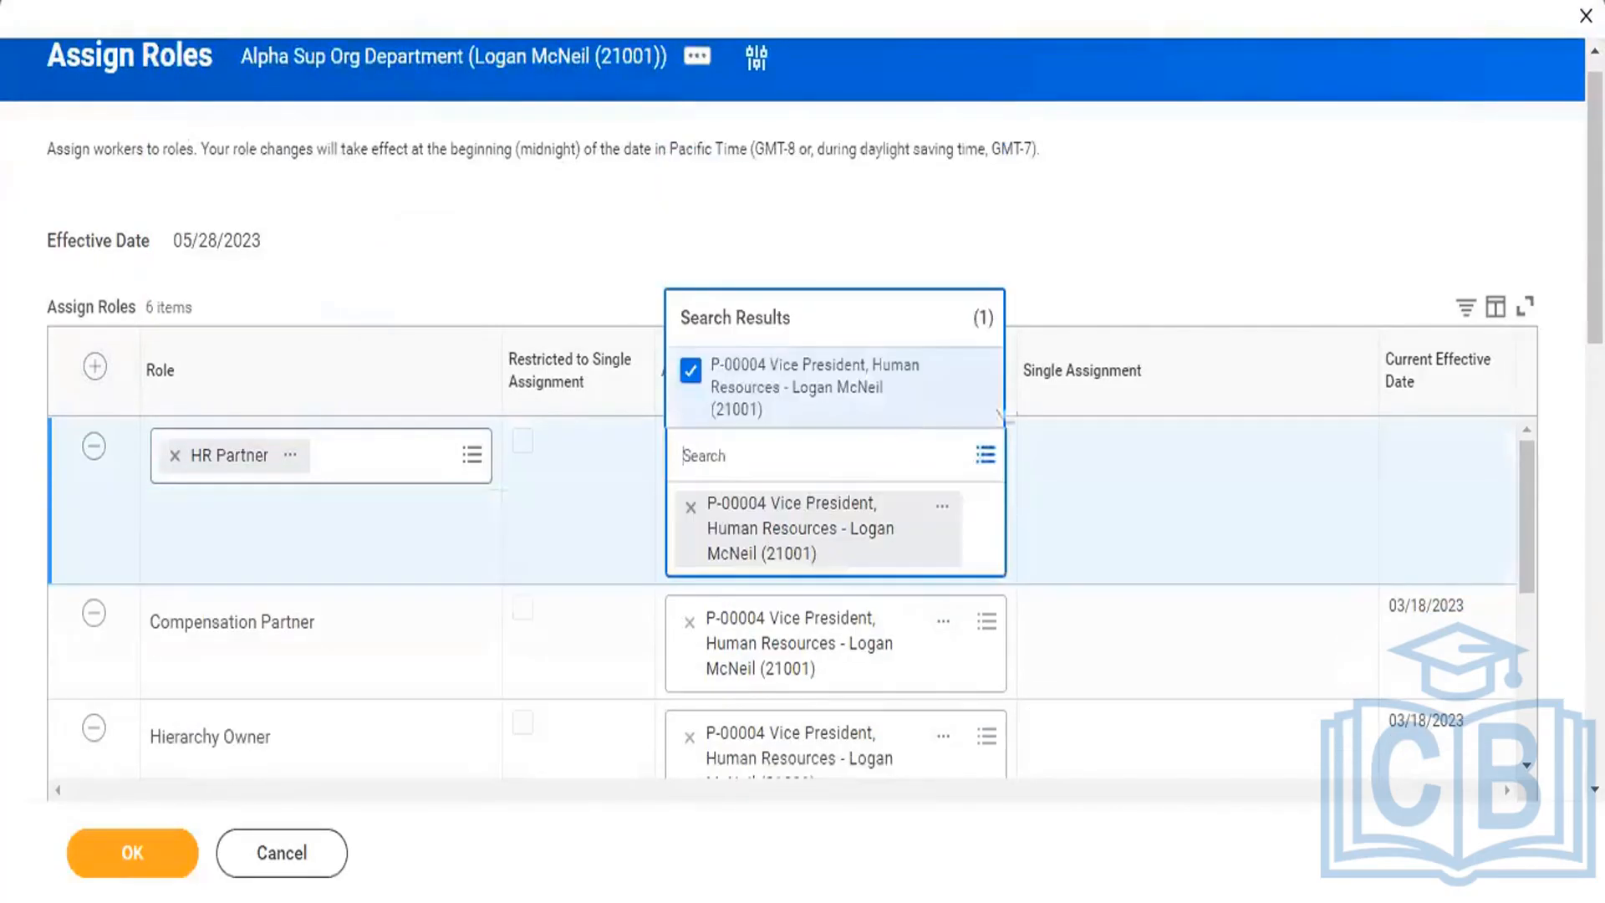
{"action": "left_click", "coordinate": [1110, 295]}
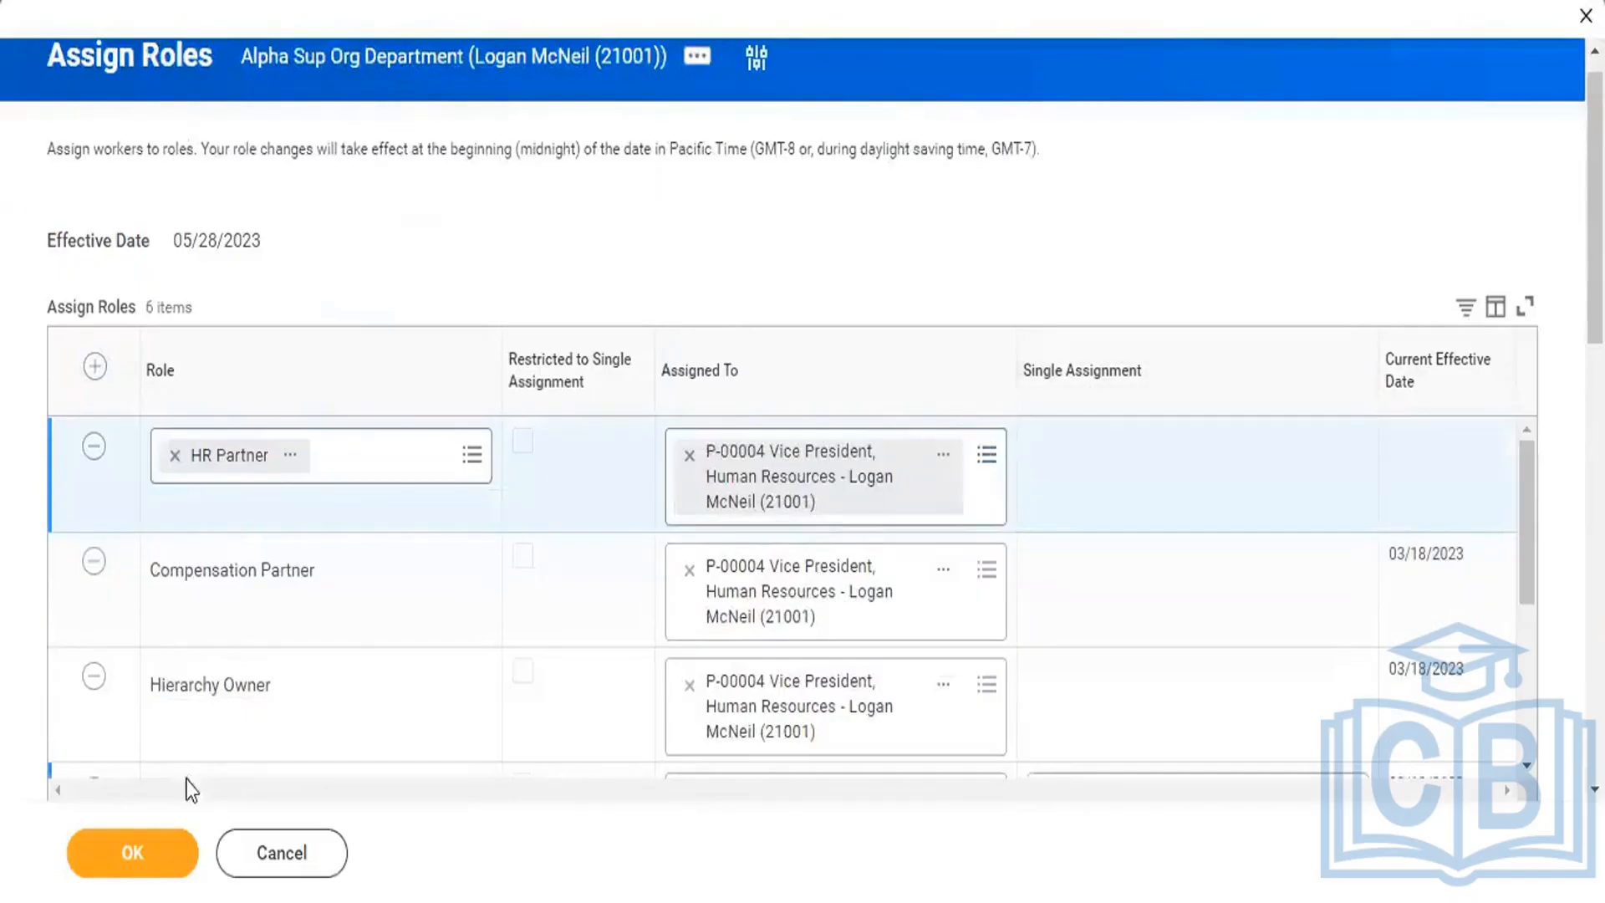
{"action": "left_click", "coordinate": [156, 852]}
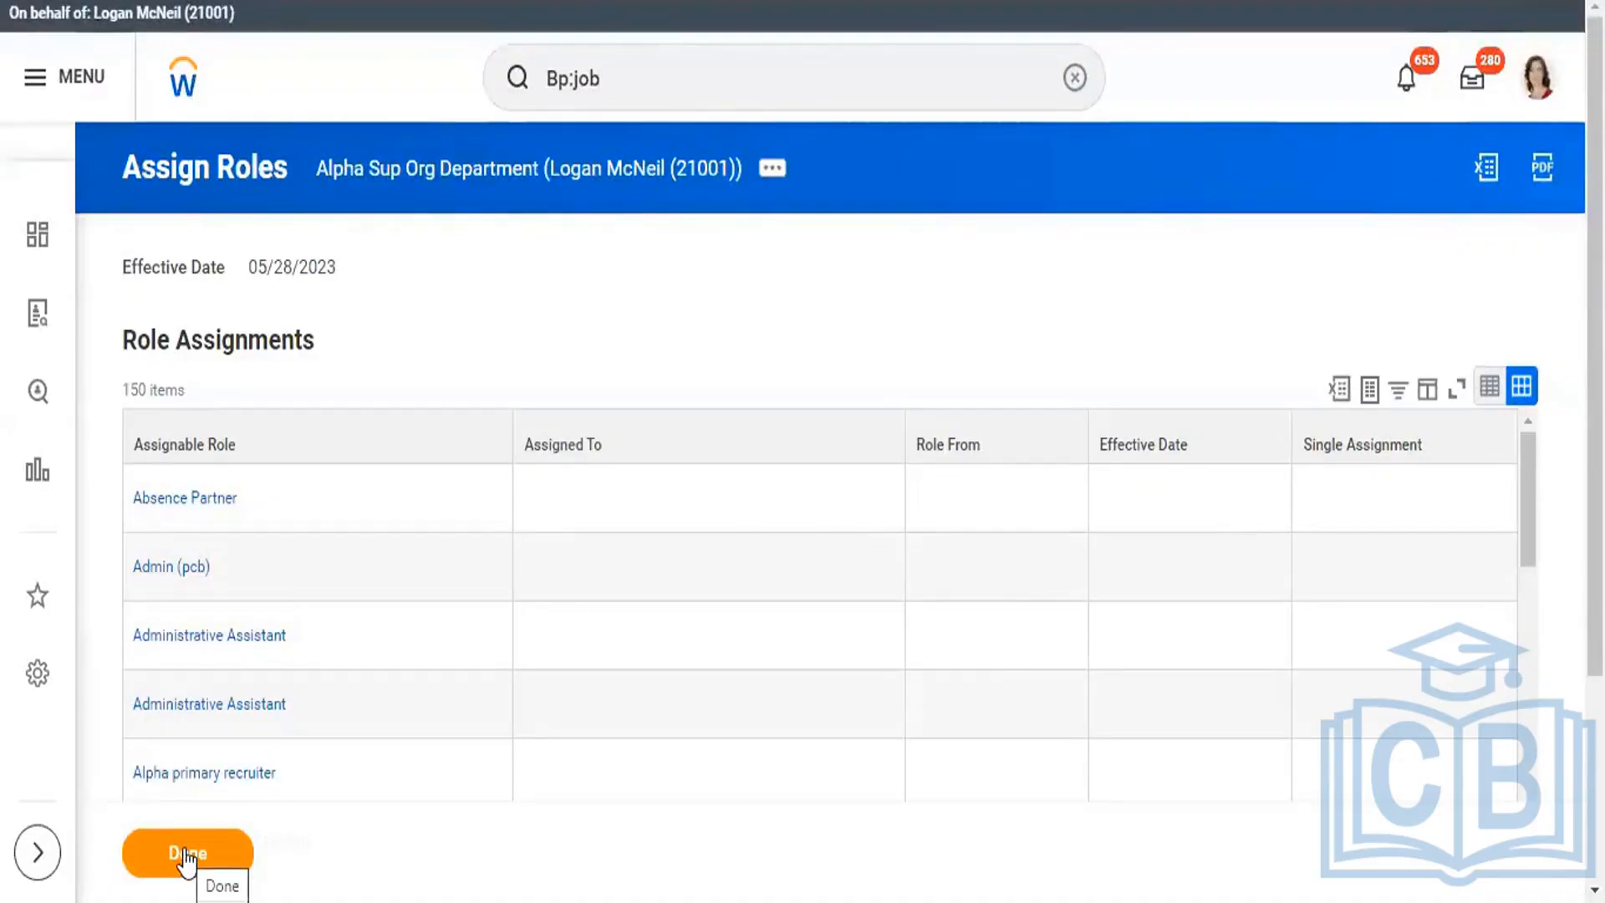
{"action": "left_click", "coordinate": [186, 854]}
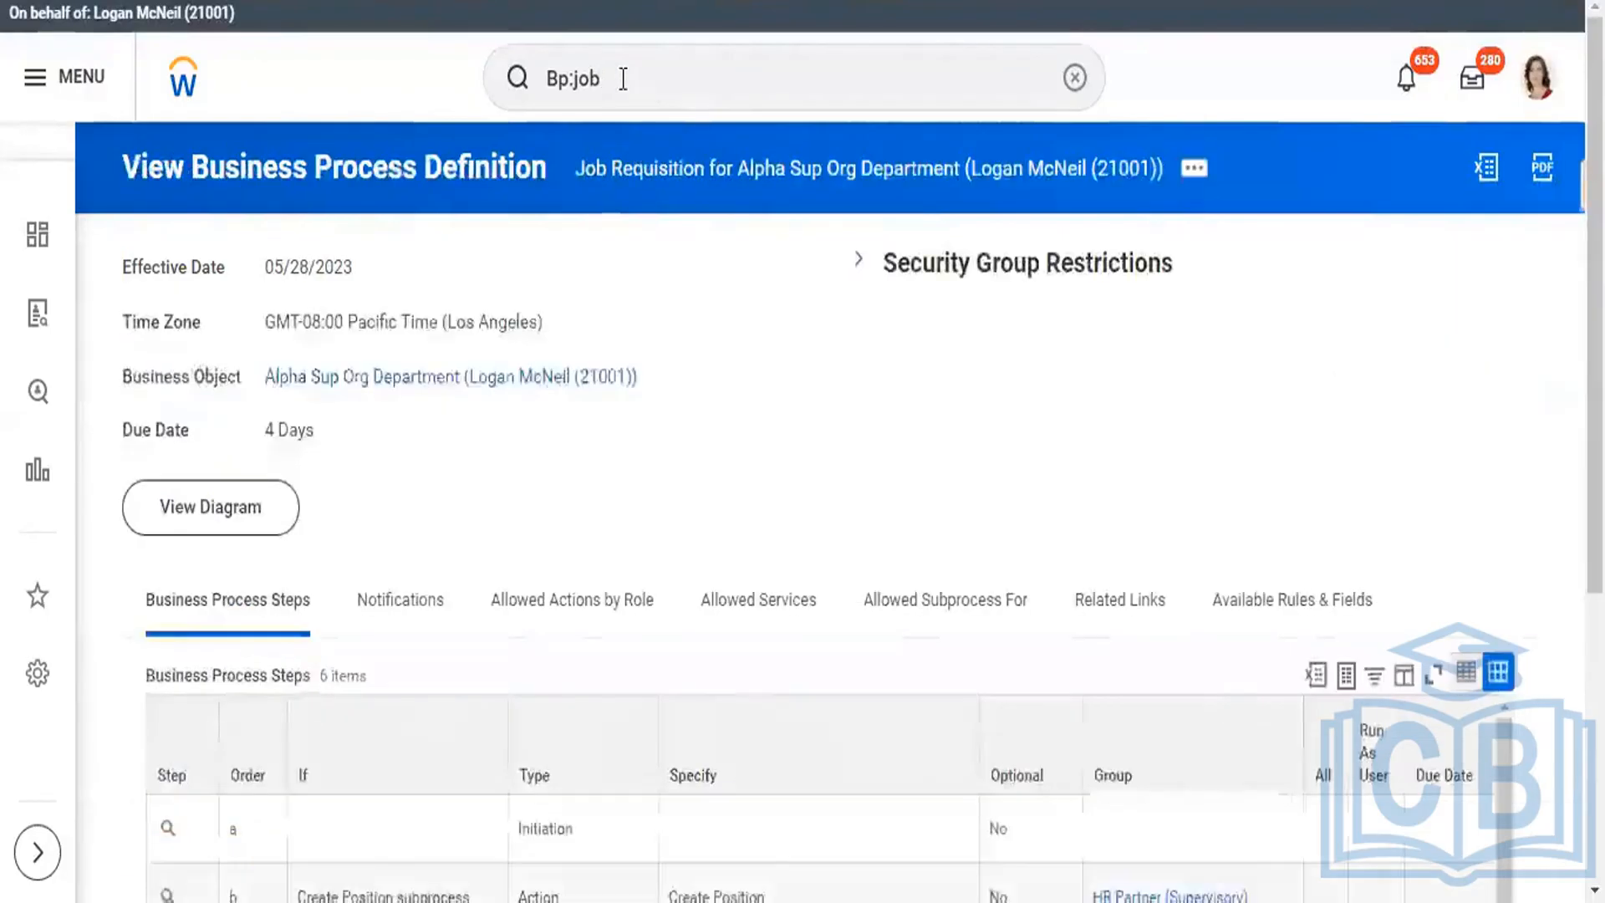
- Search for "Bp:job app" and open the dynamic definition of Job Application for Alpha Sup Org Department, effective 05/28/2023
{"action": "left_click", "coordinate": [618, 78]}
{"action": "type", "text": "ap"}
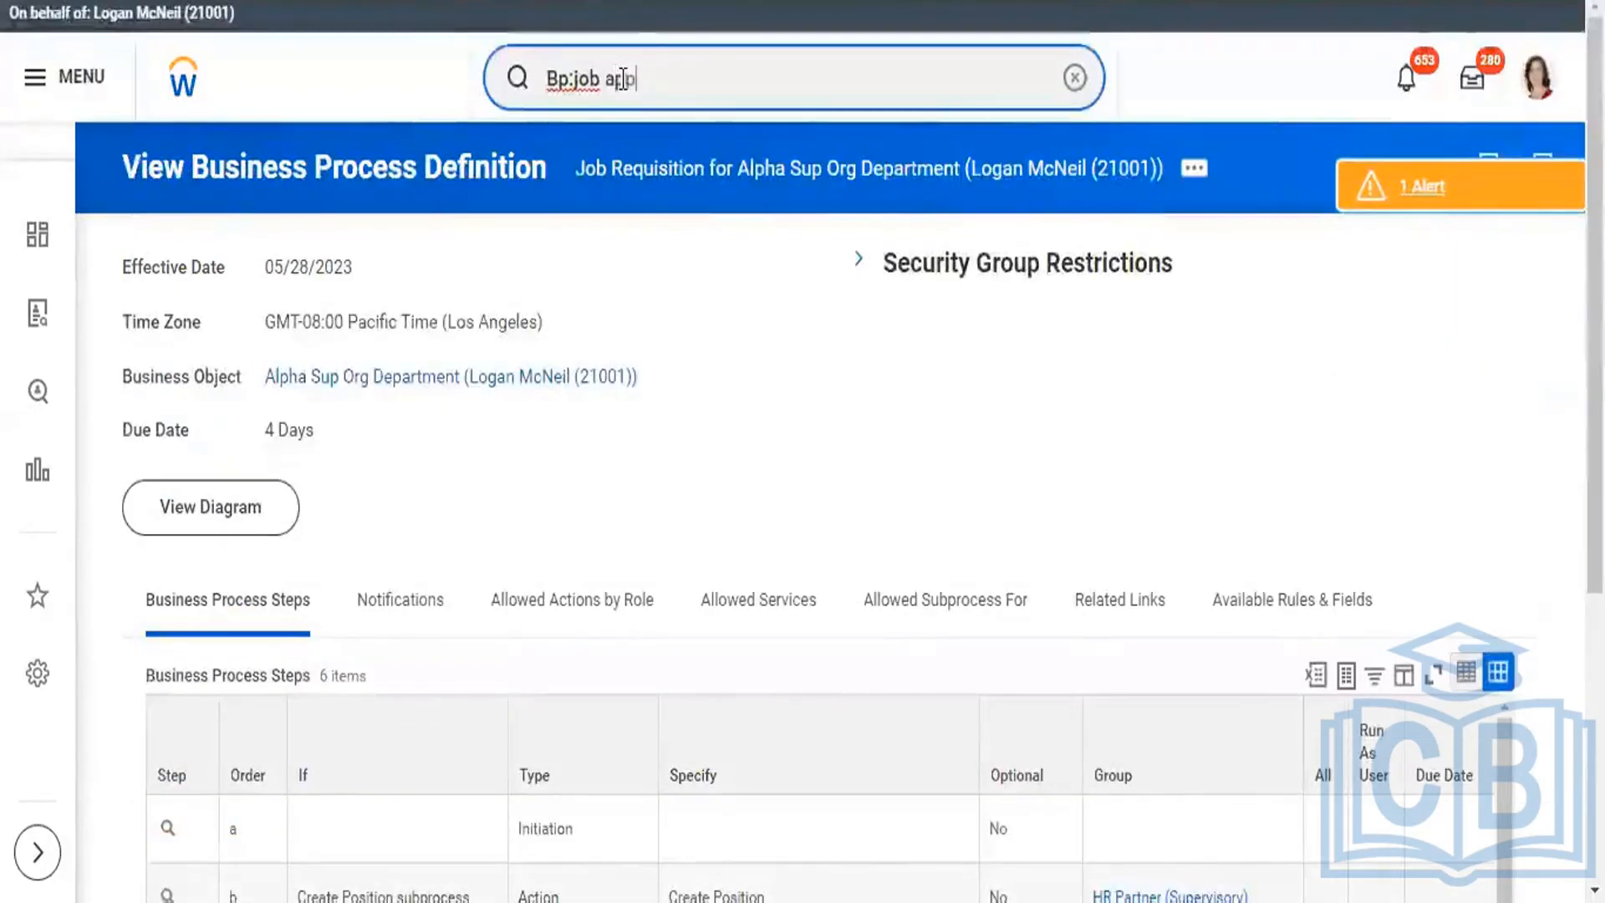
{"action": "type", "text": "p"}
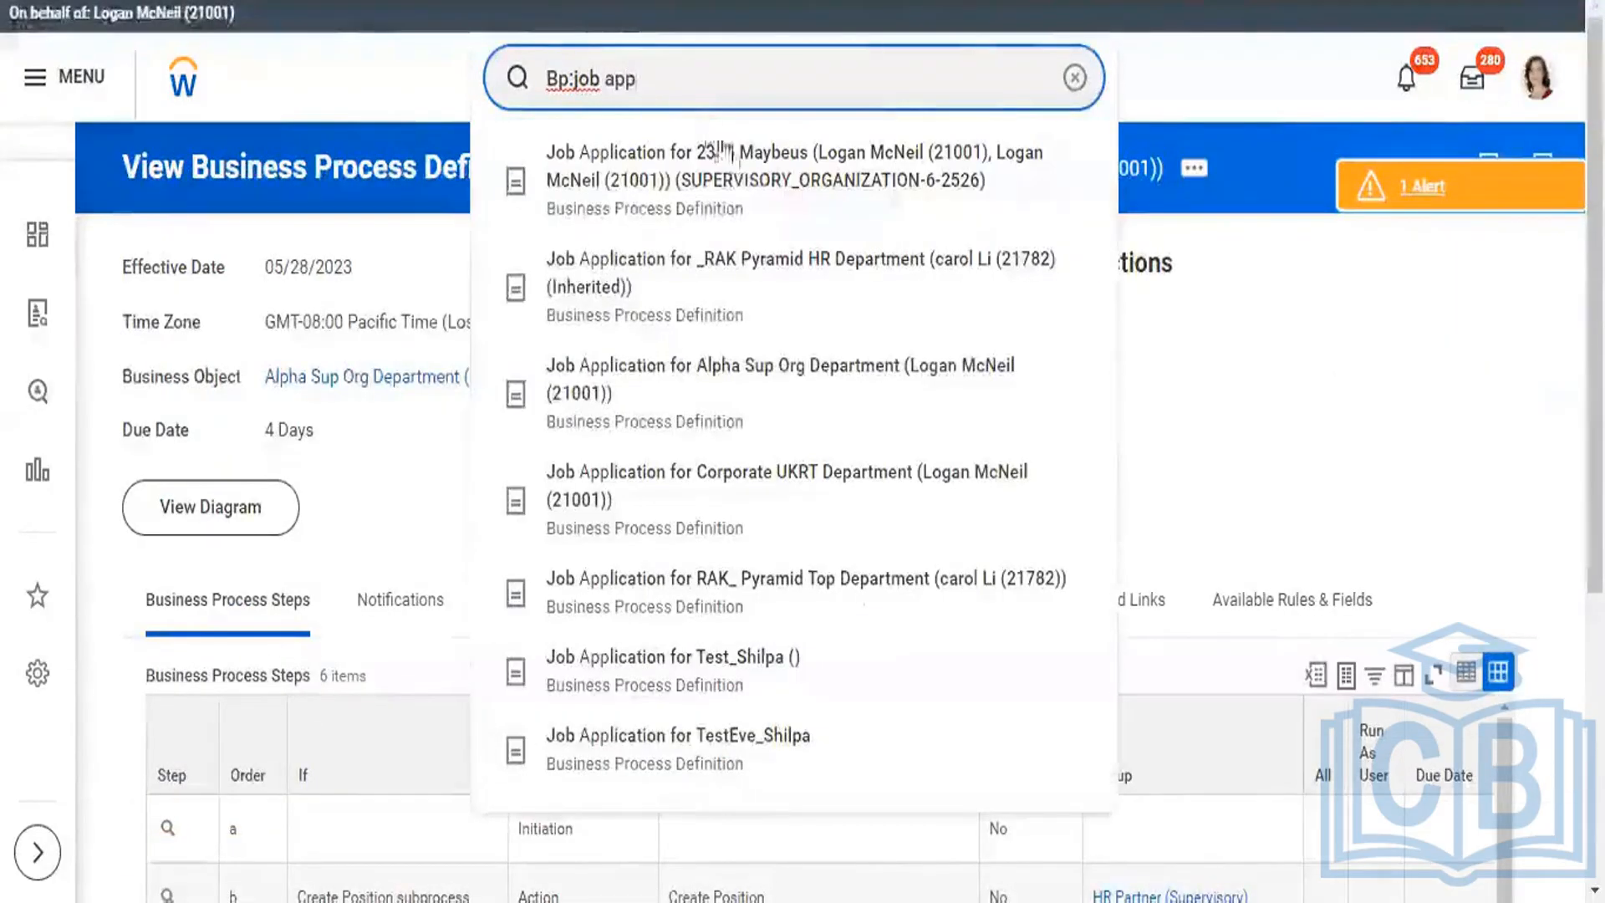
{"action": "left_click", "coordinate": [751, 398]}
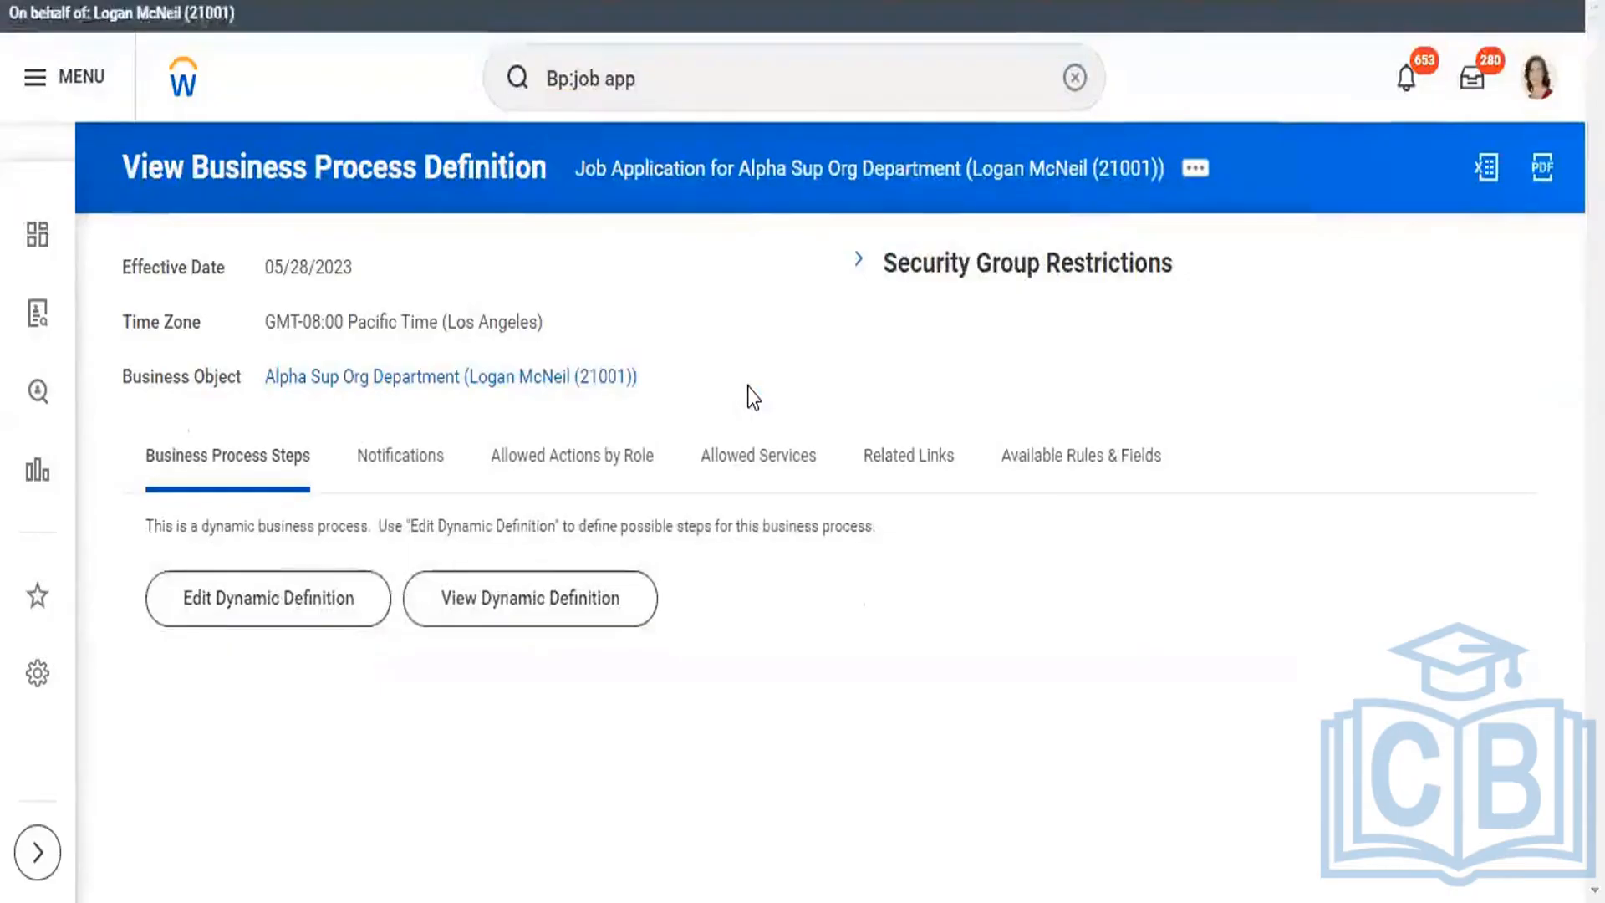
{"action": "left_click", "coordinate": [596, 616]}
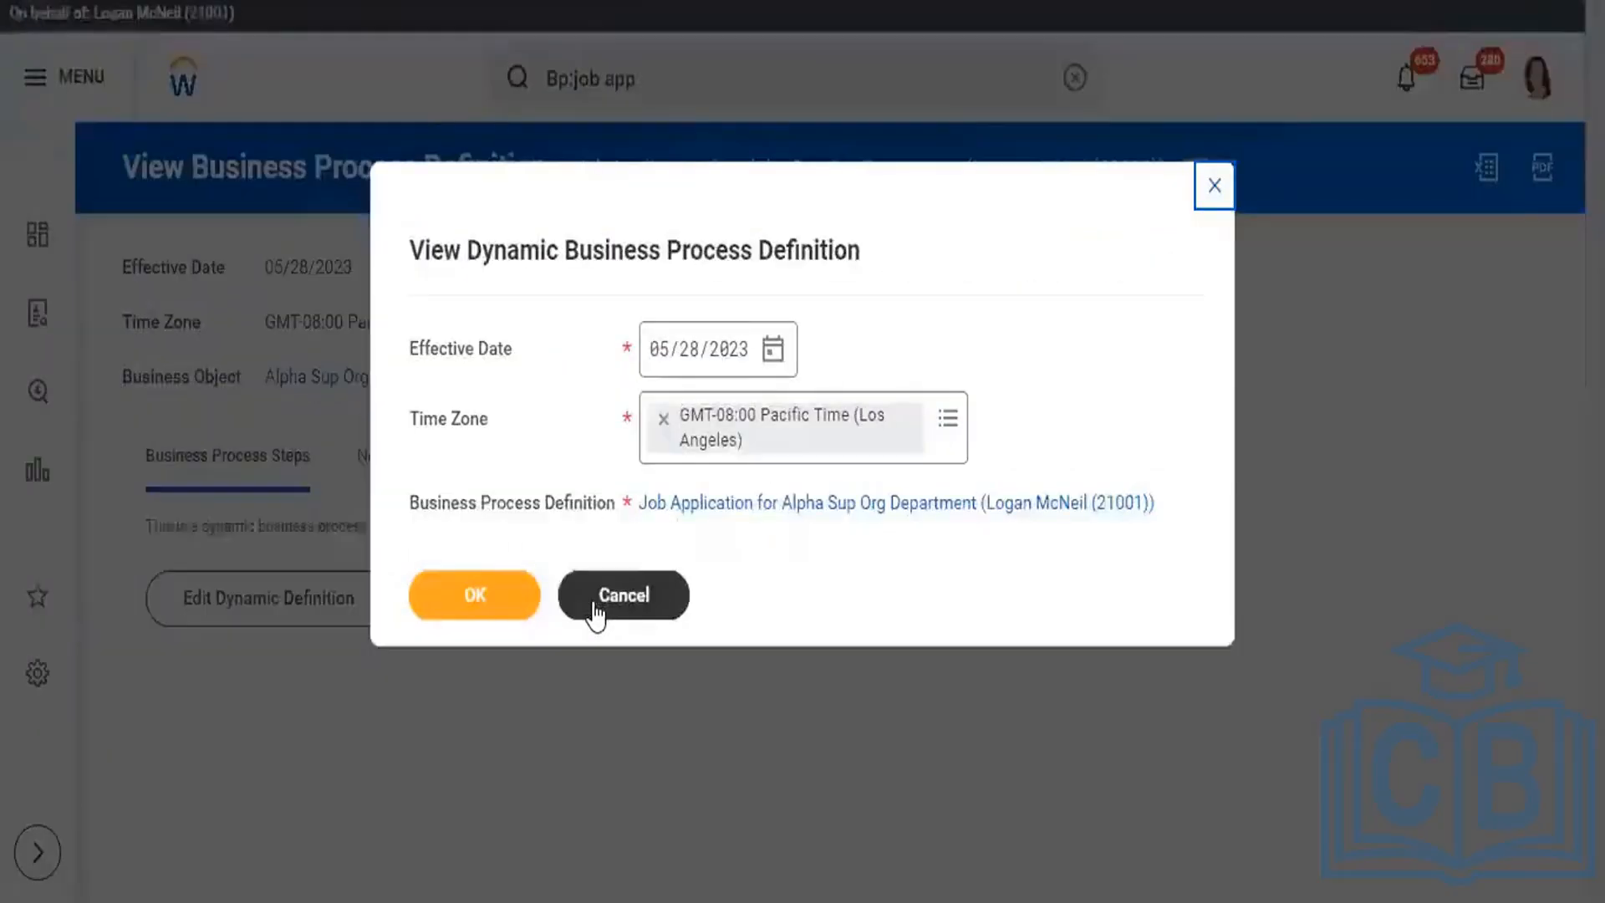
{"action": "left_click", "coordinate": [508, 600]}
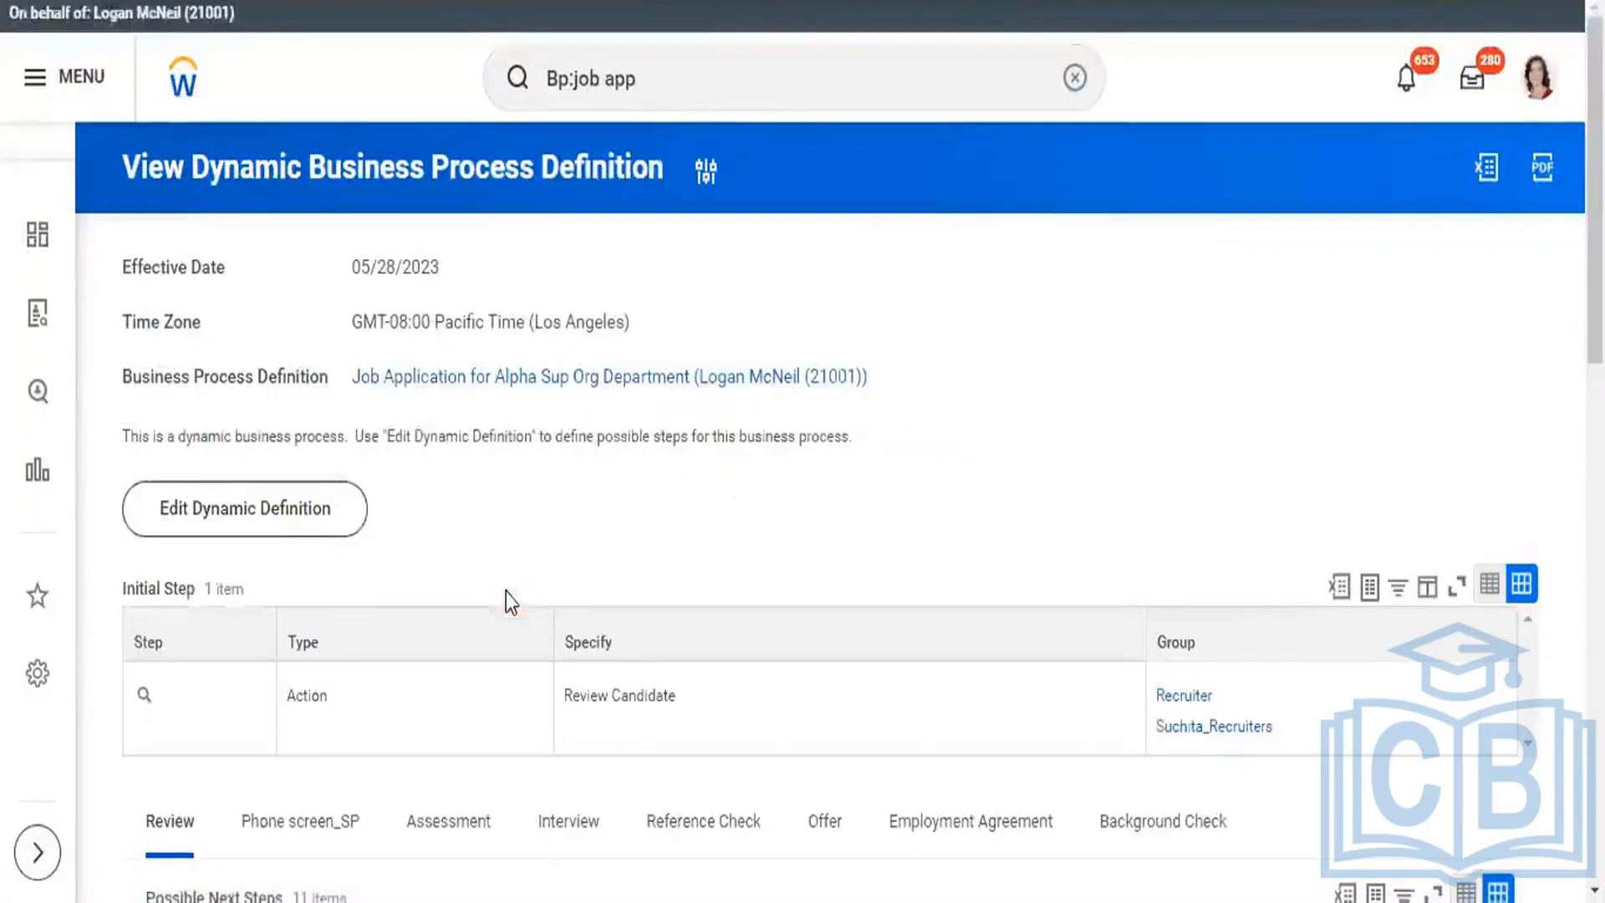
- Examine the Job Application stages, including the possible next steps and their groups for Review and Interview, and the Interview dispositions
{"action": "scroll", "coordinate": [1476, 288], "scroll_direction": "down", "scroll_amount": 3}
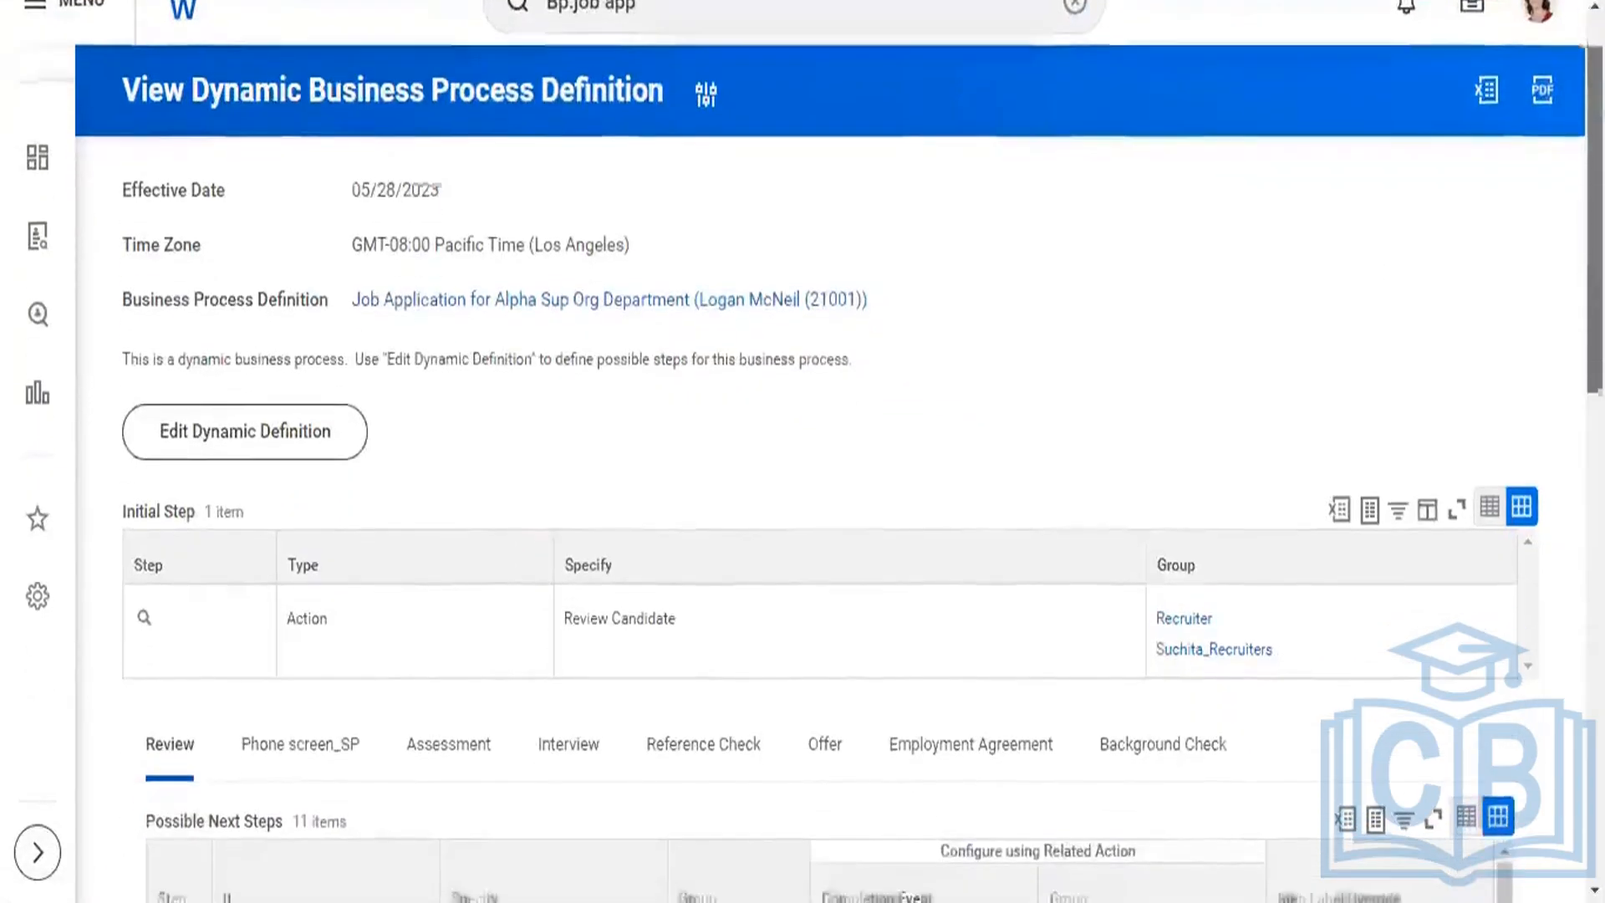
{"action": "scroll", "coordinate": [836, 451], "scroll_direction": "down", "scroll_amount": 5}
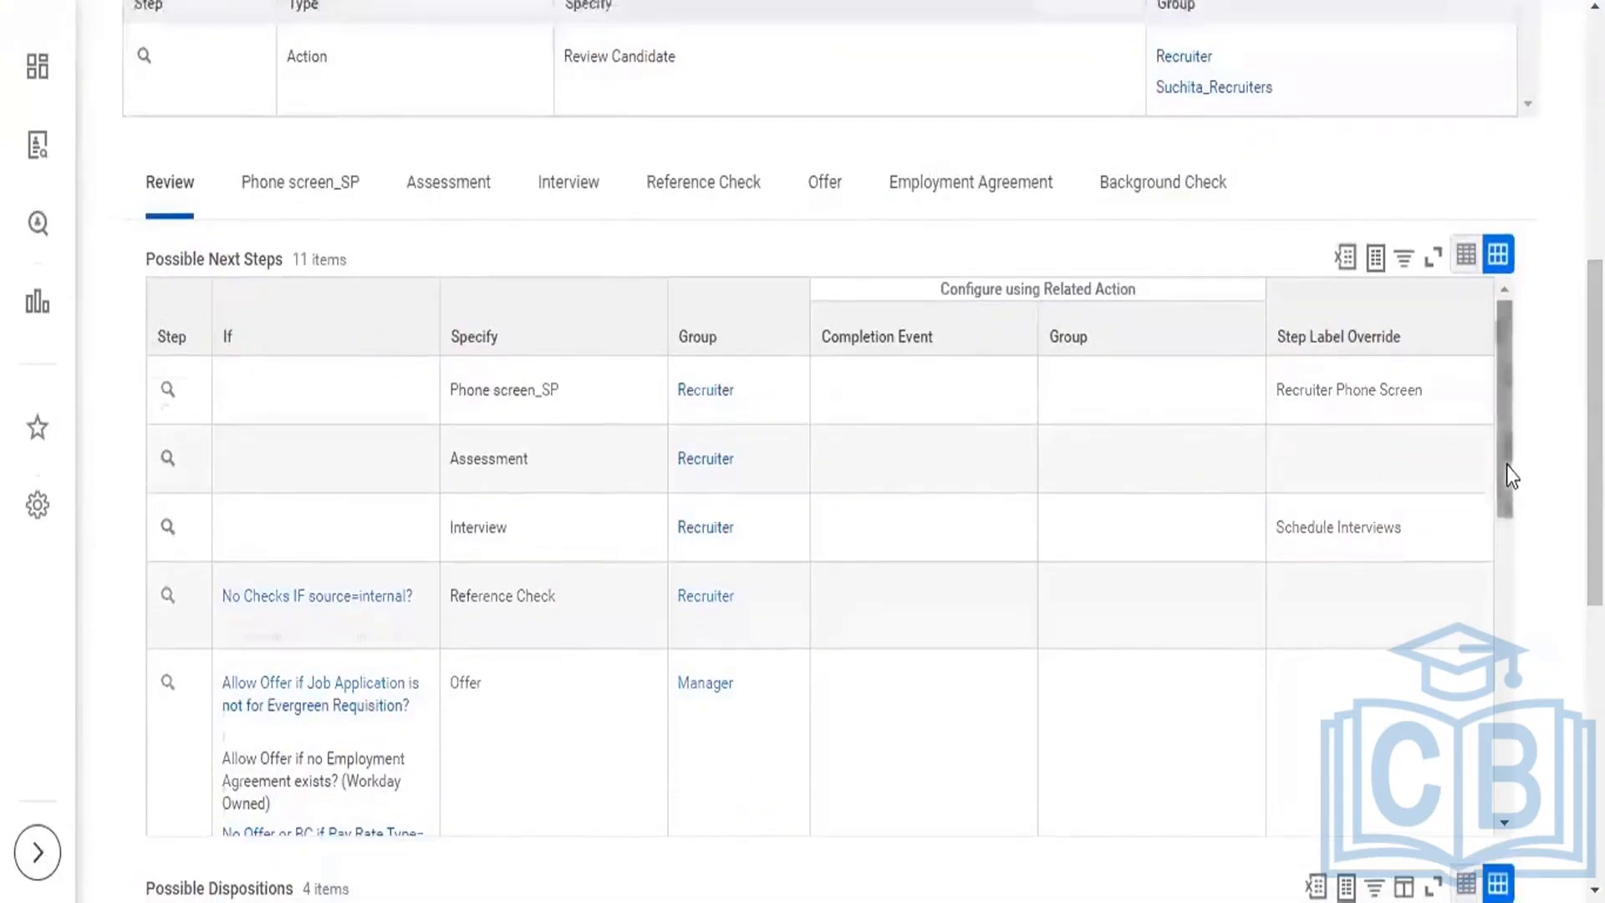
{"action": "mouse_move", "coordinate": [1506, 465]}
{"action": "left_mouse_down"}
{"action": "mouse_move", "coordinate": [1538, 852]}
{"action": "mouse_move", "coordinate": [1492, 439]}
{"action": "left_mouse_up"}
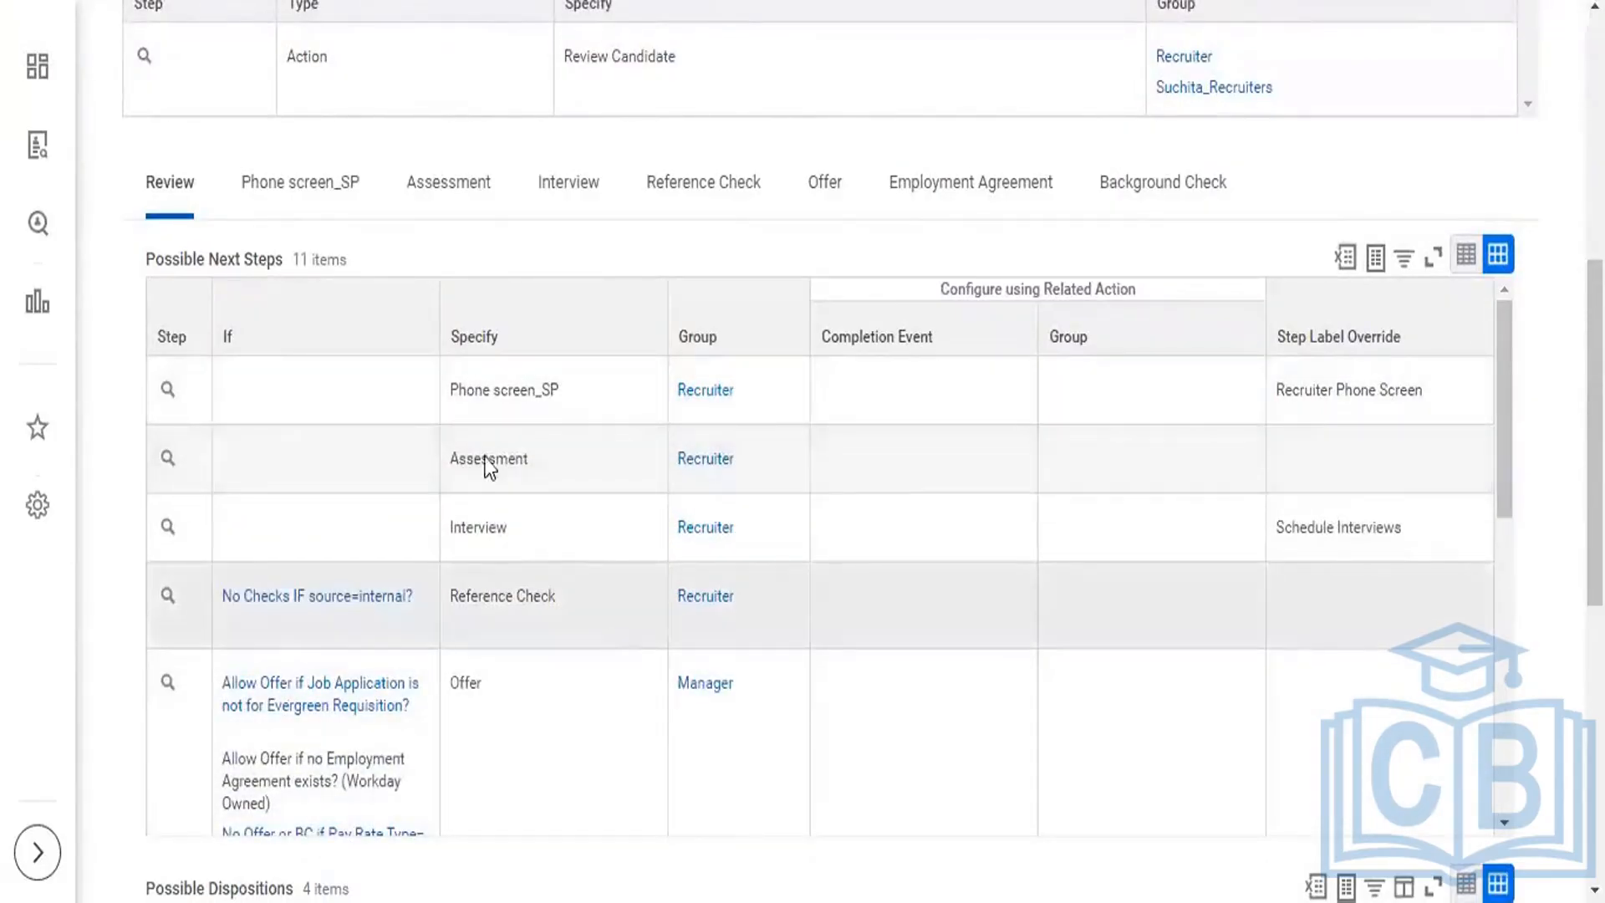
{"action": "left_click", "coordinate": [351, 204]}
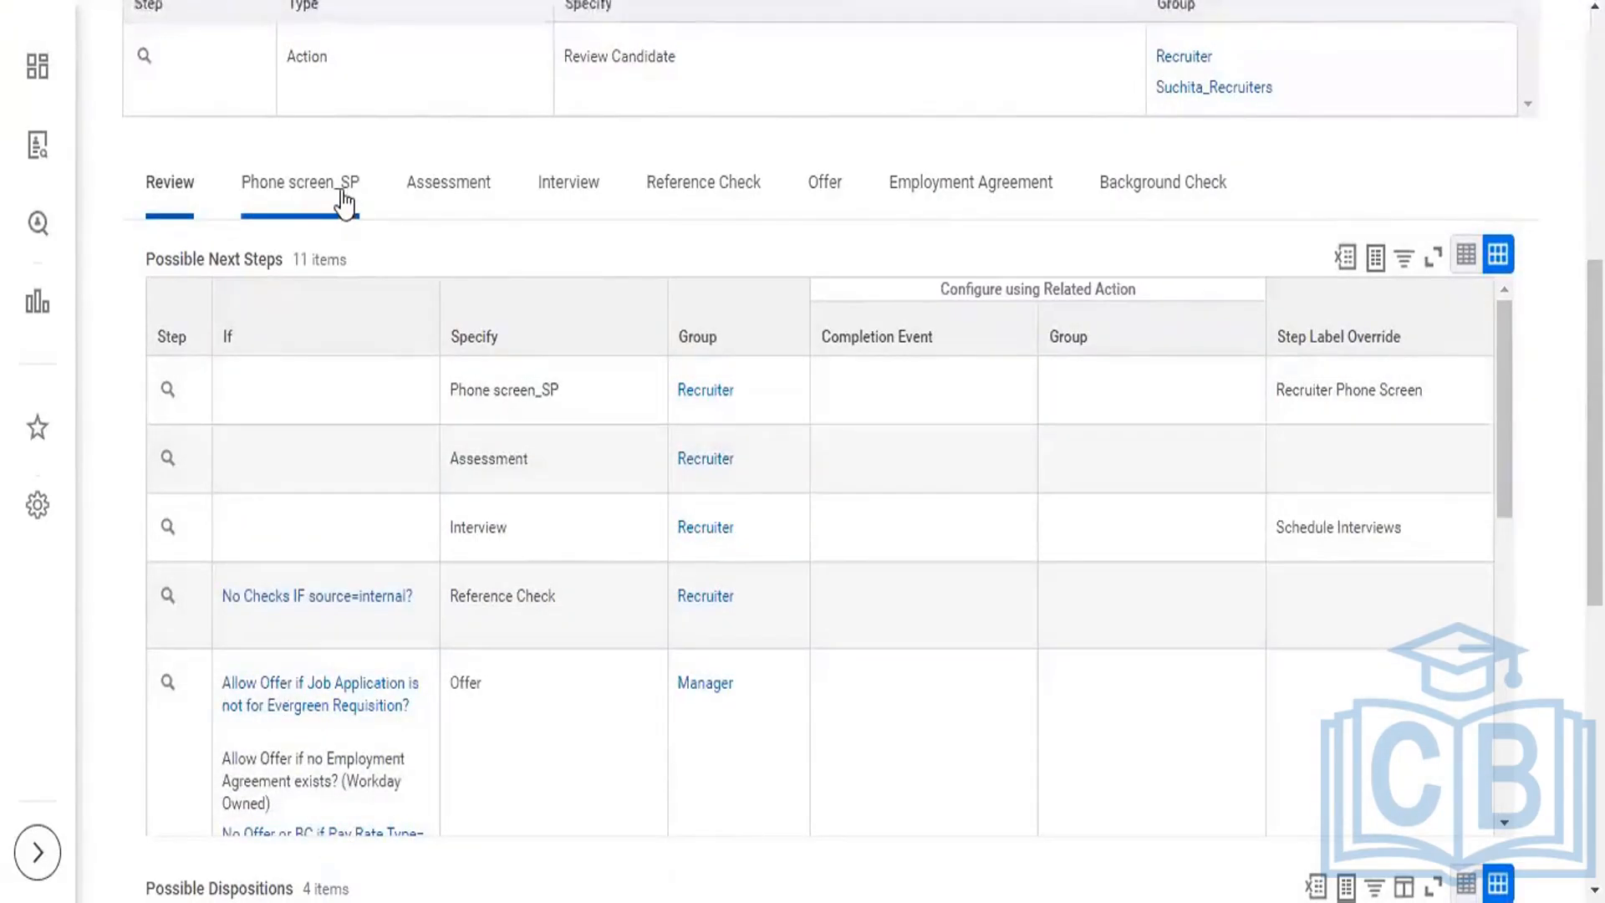
{"action": "left_click", "coordinate": [456, 194]}
{"action": "left_click", "coordinate": [596, 191]}
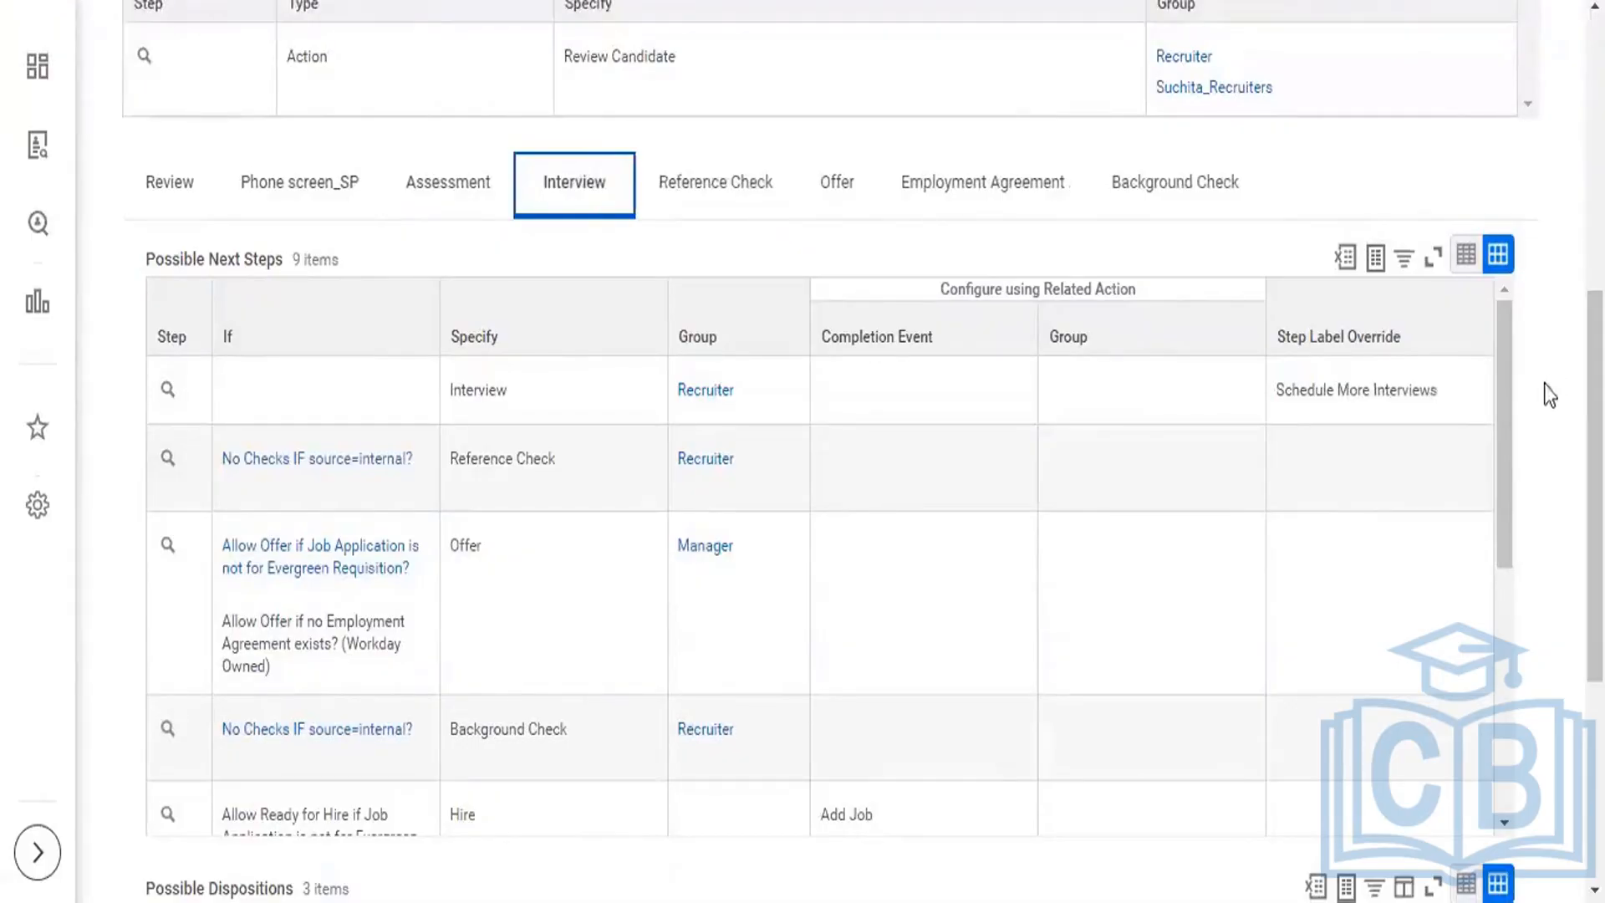
{"action": "left_click_drag", "start_coordinate": [1502, 409], "coordinate": [1523, 808]}
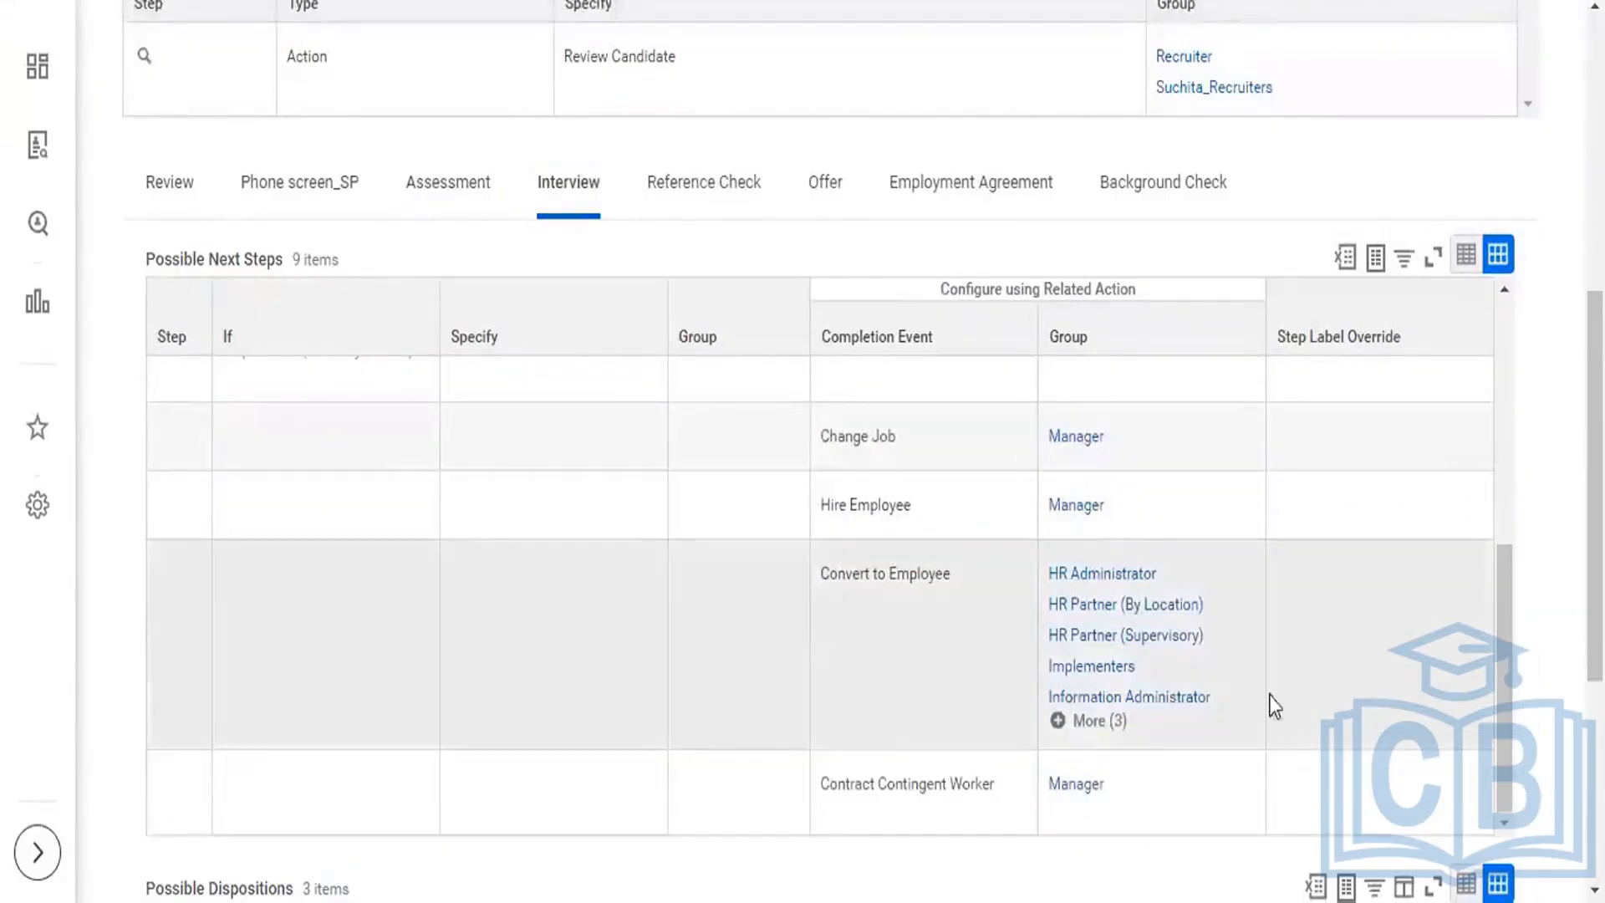
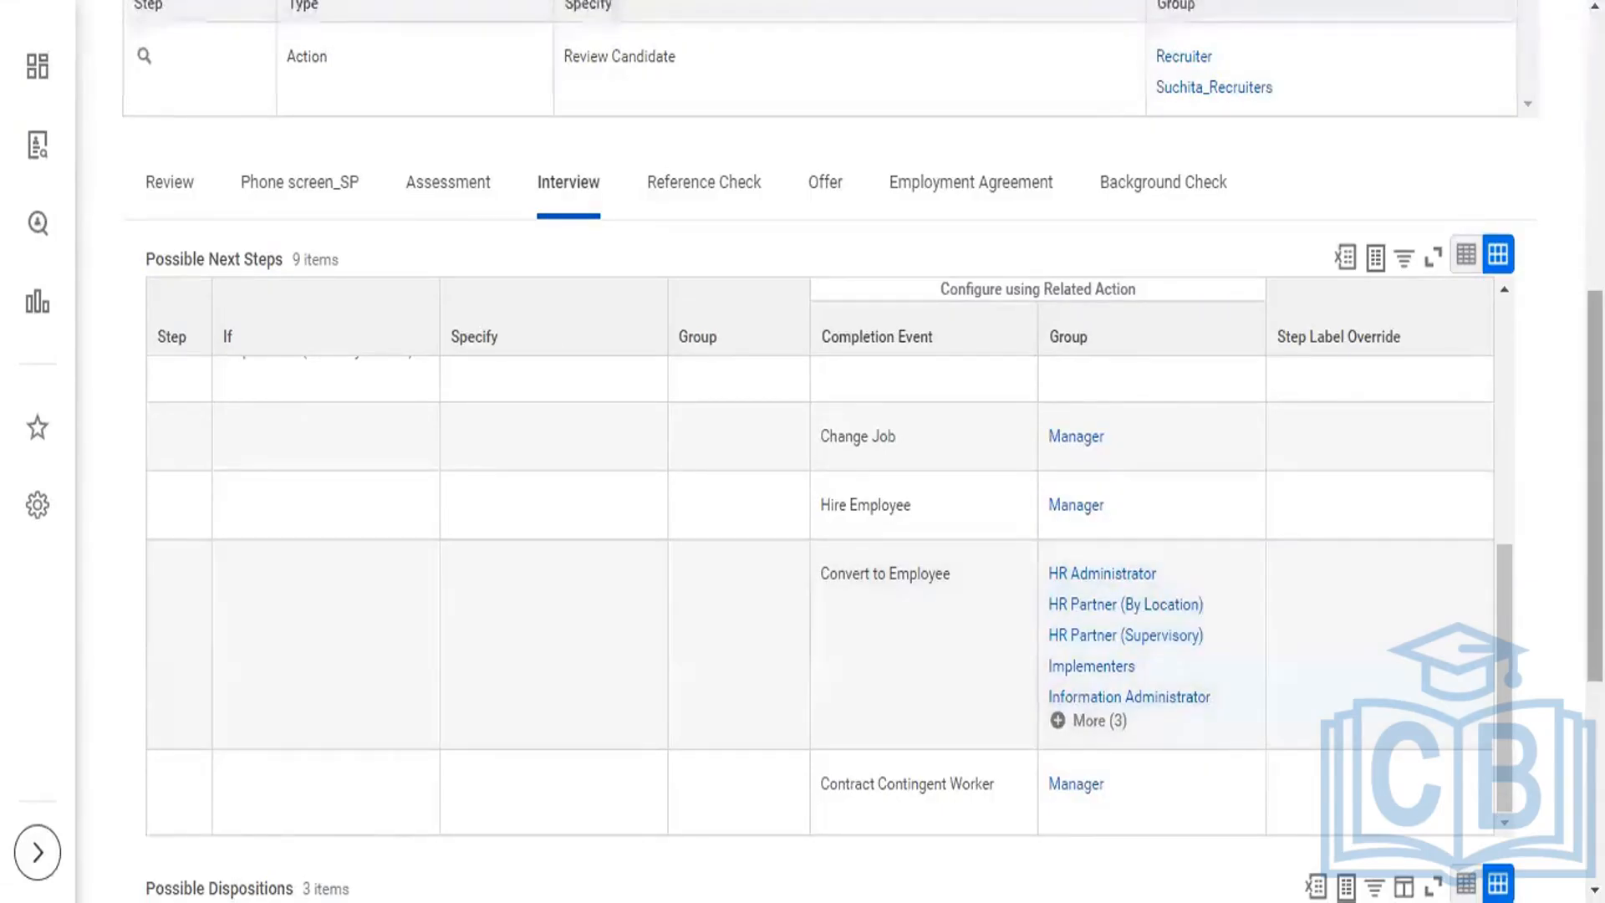
{"action": "scroll", "coordinate": [803, 452], "scroll_direction": "down", "scroll_amount": 5}
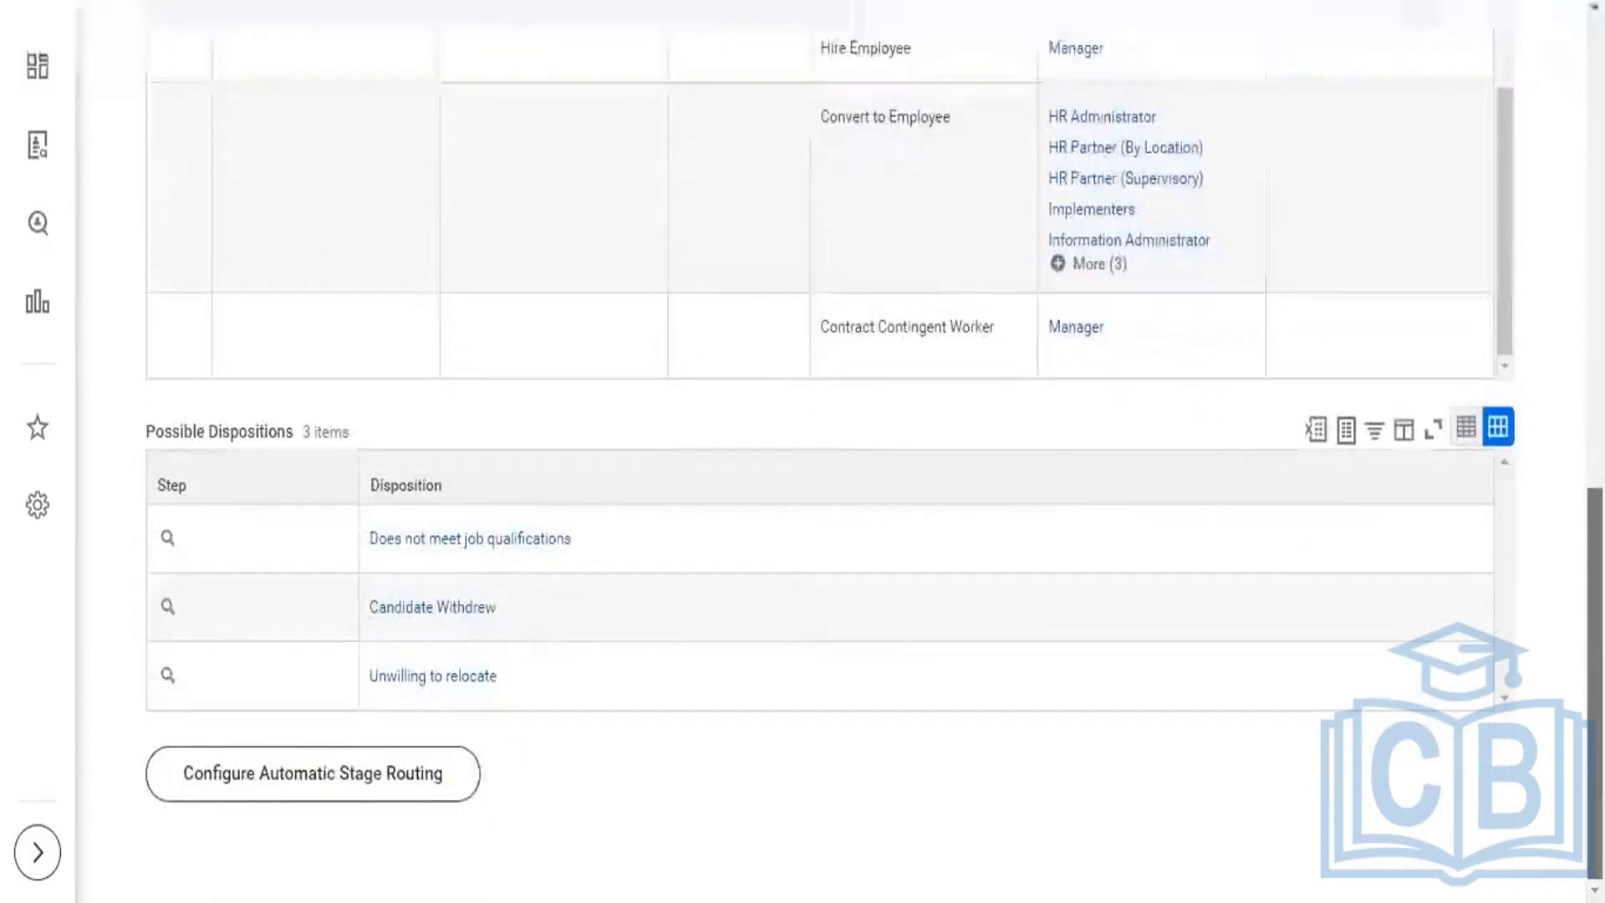
{"action": "scroll", "coordinate": [803, 451], "scroll_direction": "up", "scroll_amount": 7}
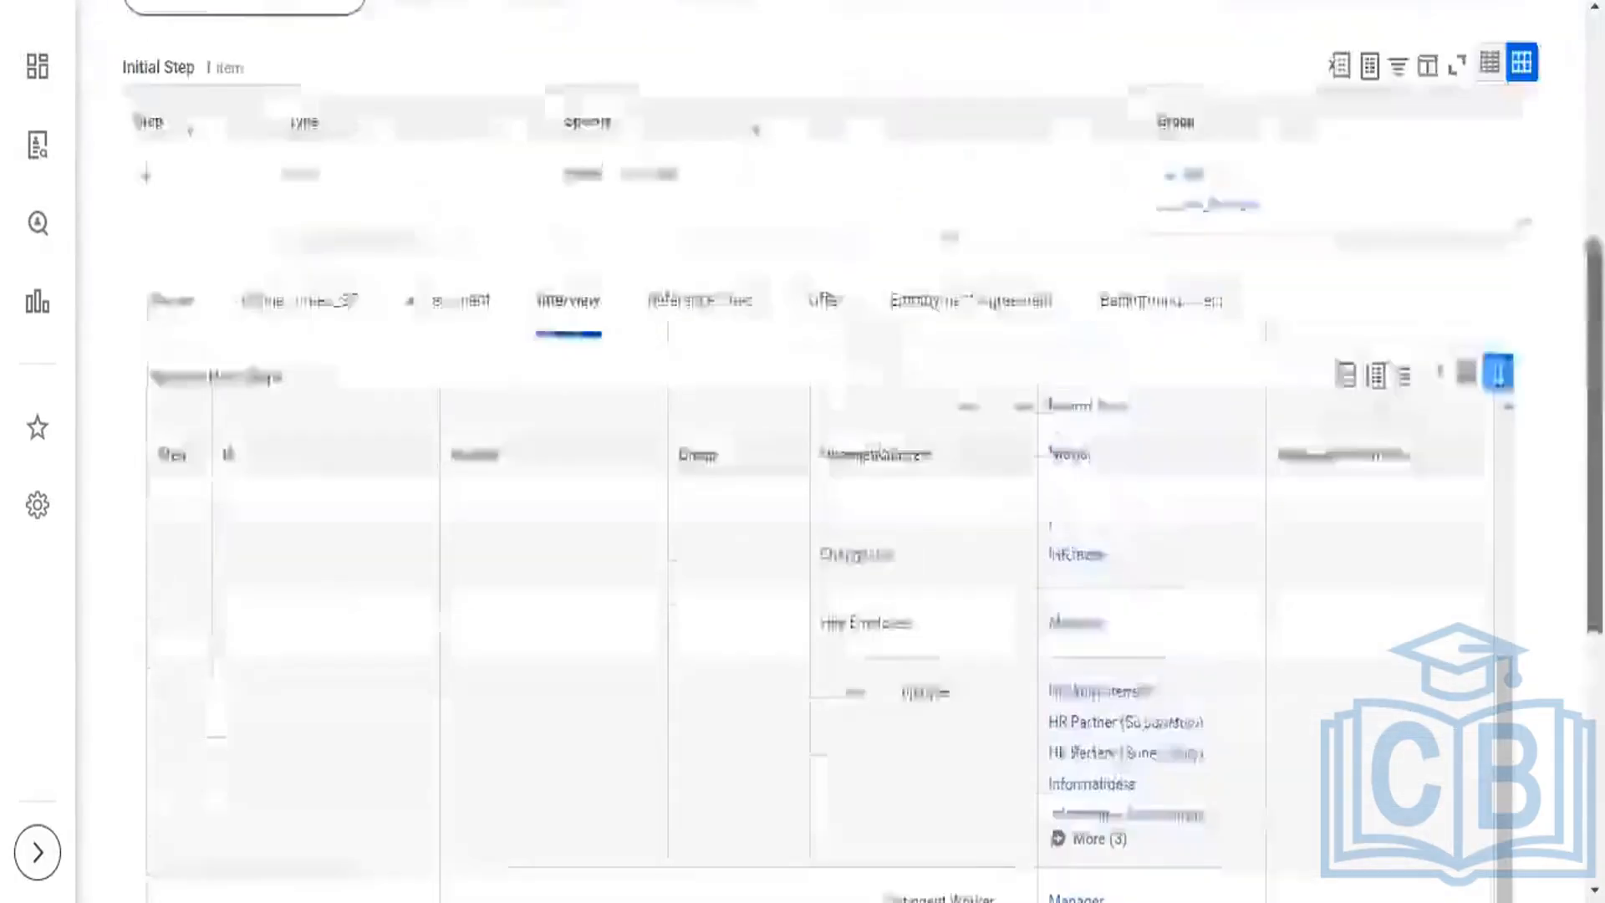
{"action": "scroll", "coordinate": [1561, 202], "scroll_direction": "up", "scroll_amount": 6}
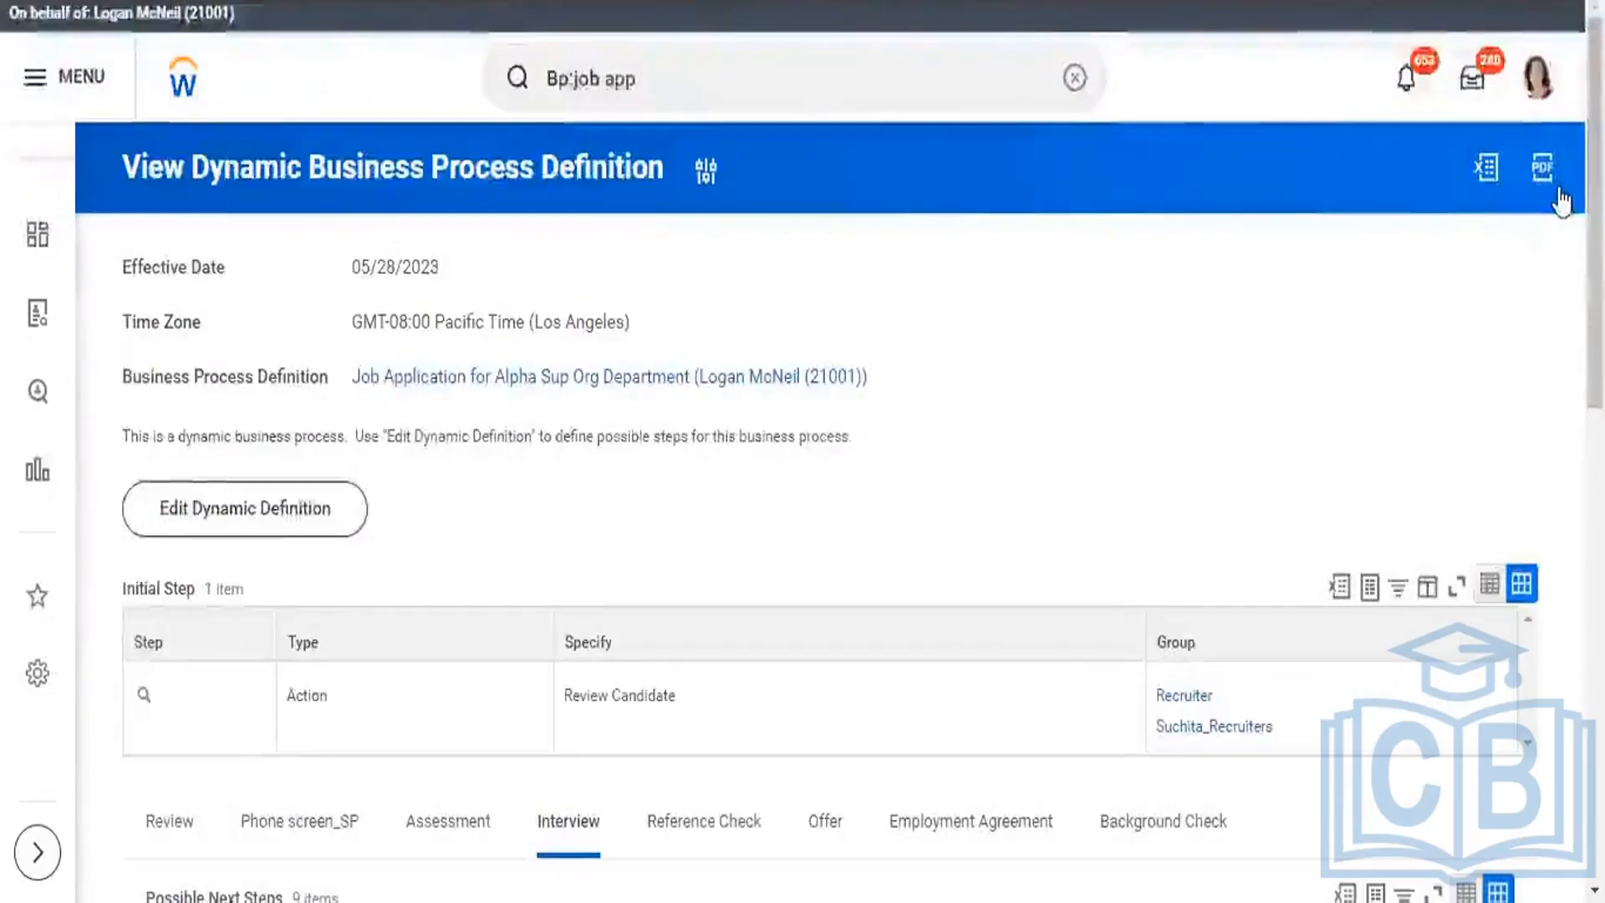
- Clear the old search text and open the Create Job Requisition task from the recent searches
{"action": "left_click", "coordinate": [740, 92]}
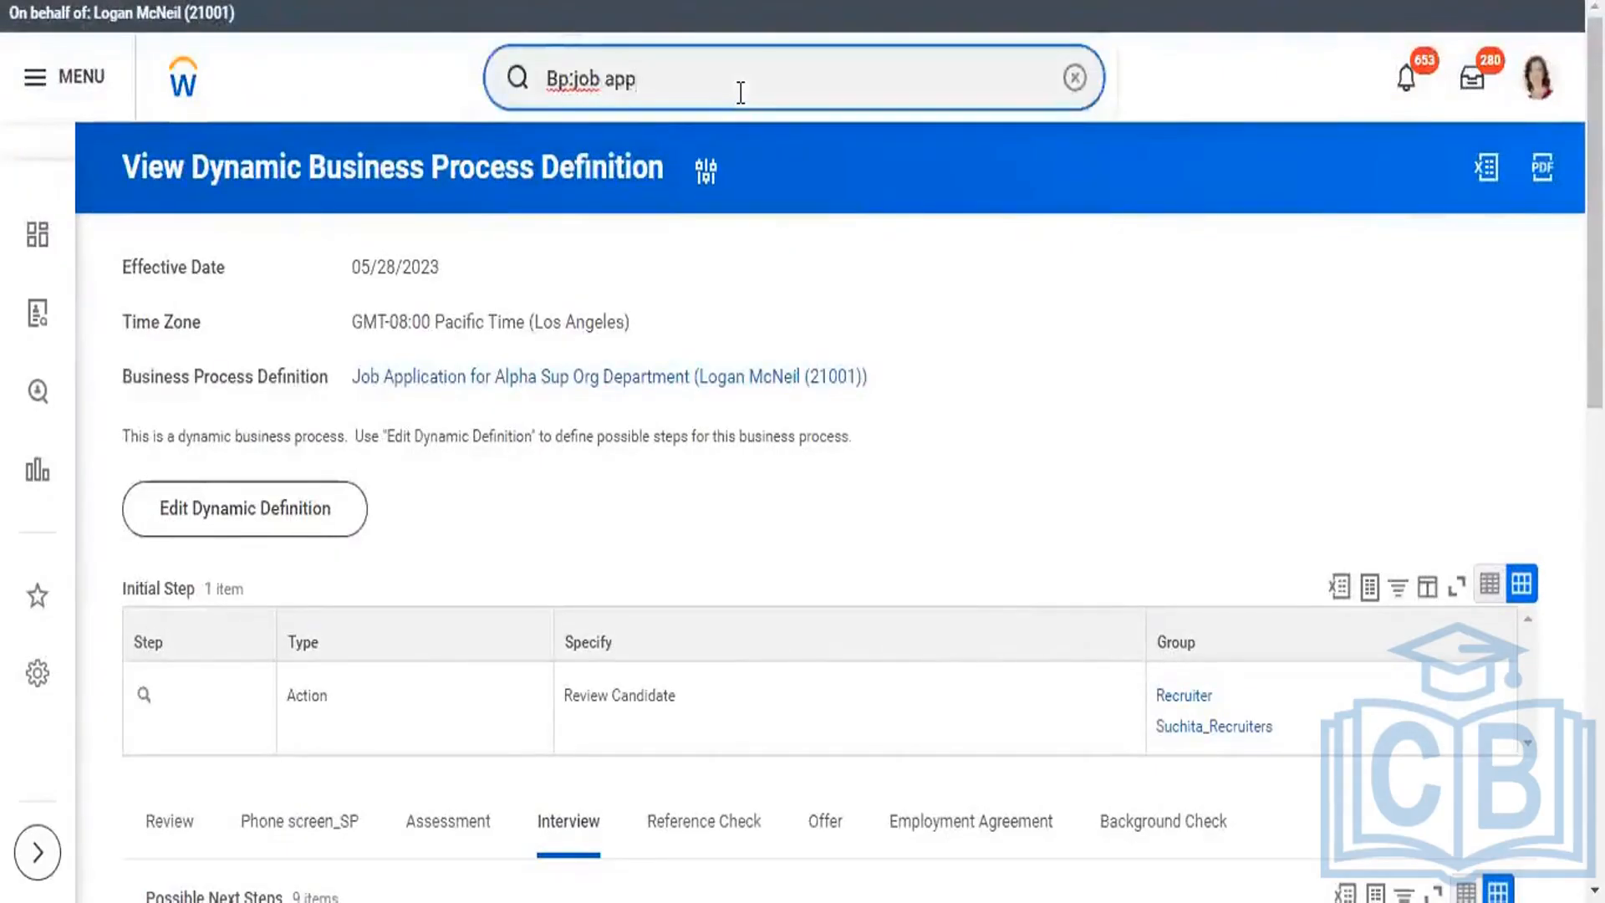
{"action": "key", "text": "BackSpace"}
{"action": "key", "text": "BackSpace"}
{"action": "key", "text": "BackSpace"}
{"action": "key", "text": "BackSpace"}
{"action": "key", "text": "BackSpace"}
{"action": "key", "text": "BackSpace"}
{"action": "key", "text": "BackSpace"}
{"action": "key", "text": "BackSpace"}
{"action": "key", "text": "BackSpace"}
{"action": "key", "text": "BackSpace"}
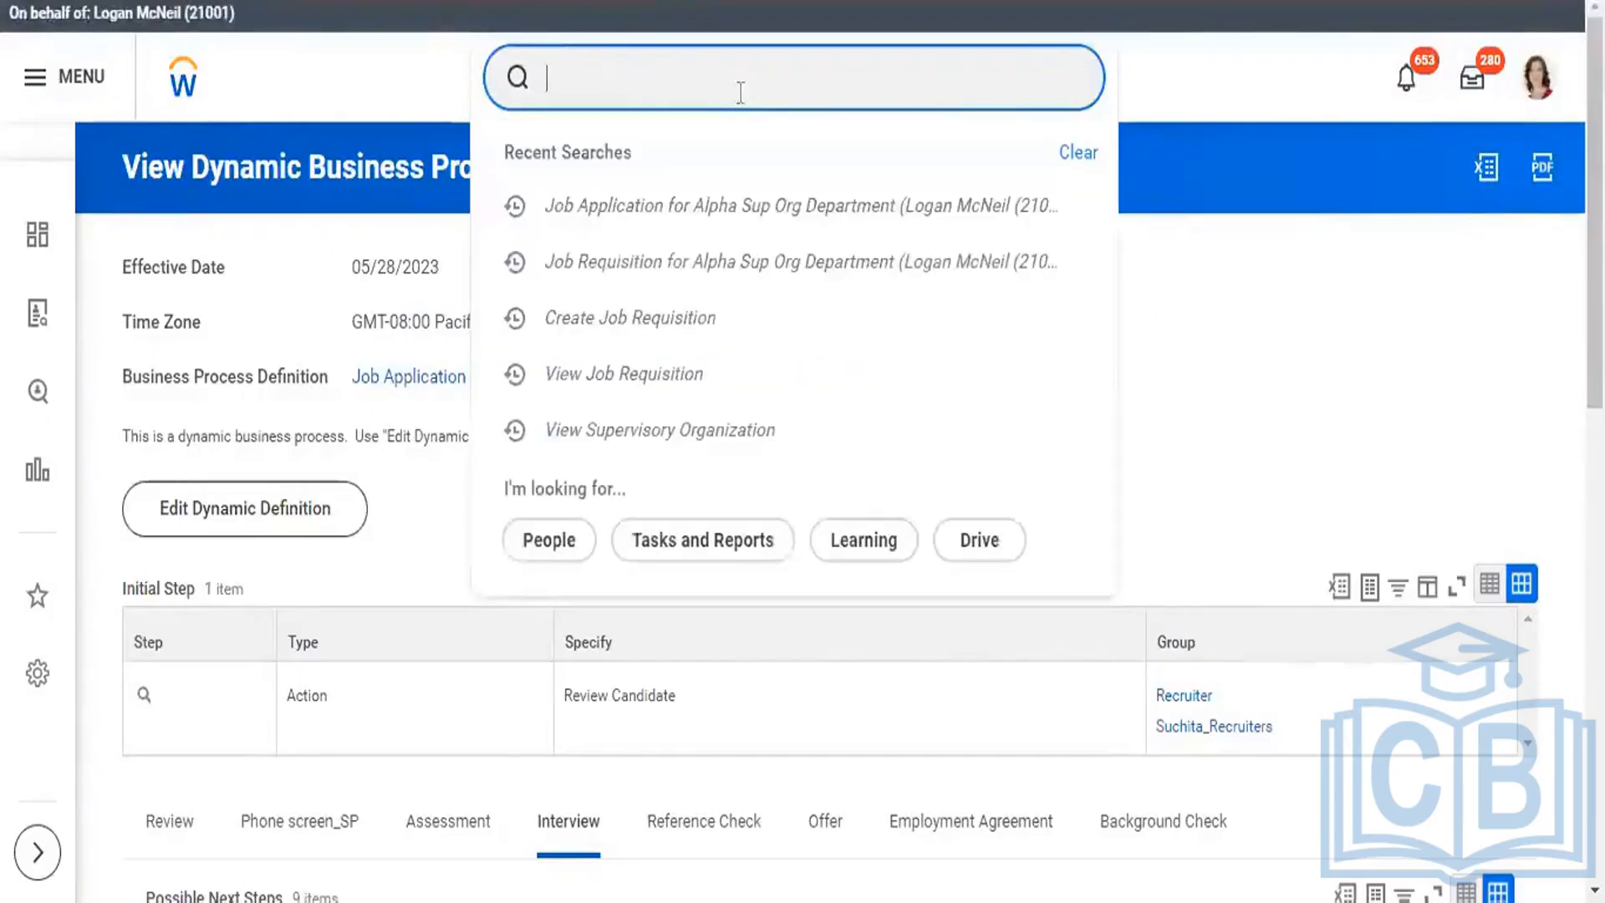
{"action": "left_click", "coordinate": [629, 324]}
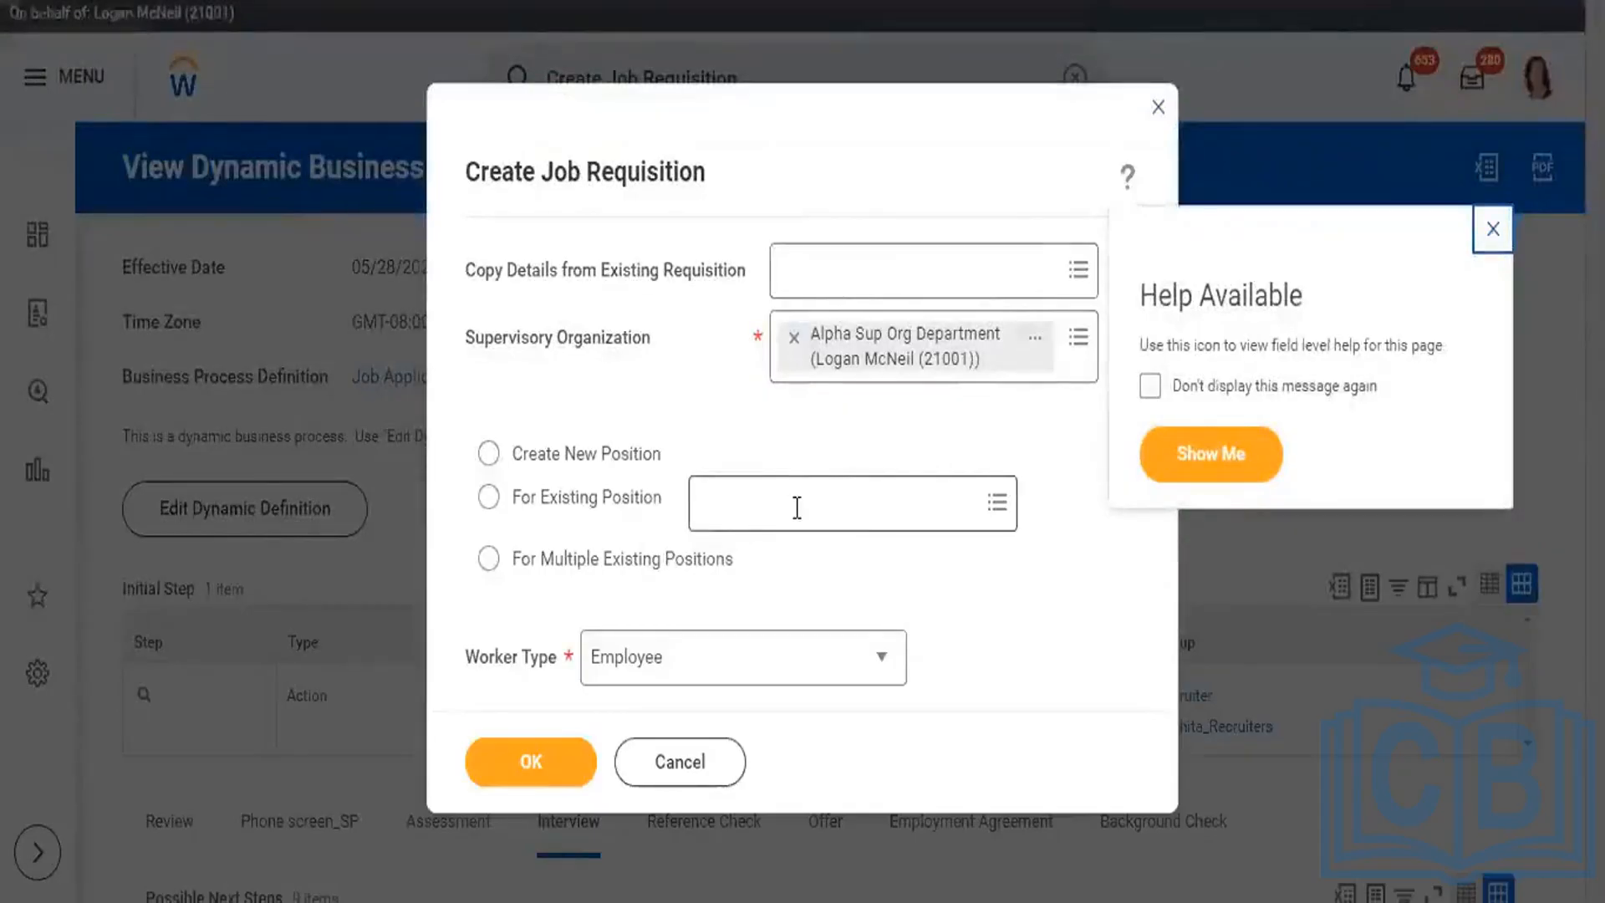
- Try to base the requisition on an existing position by searching for "manager" and "Director"
{"action": "left_click", "coordinate": [795, 505]}
{"action": "type", "text": "manager"}
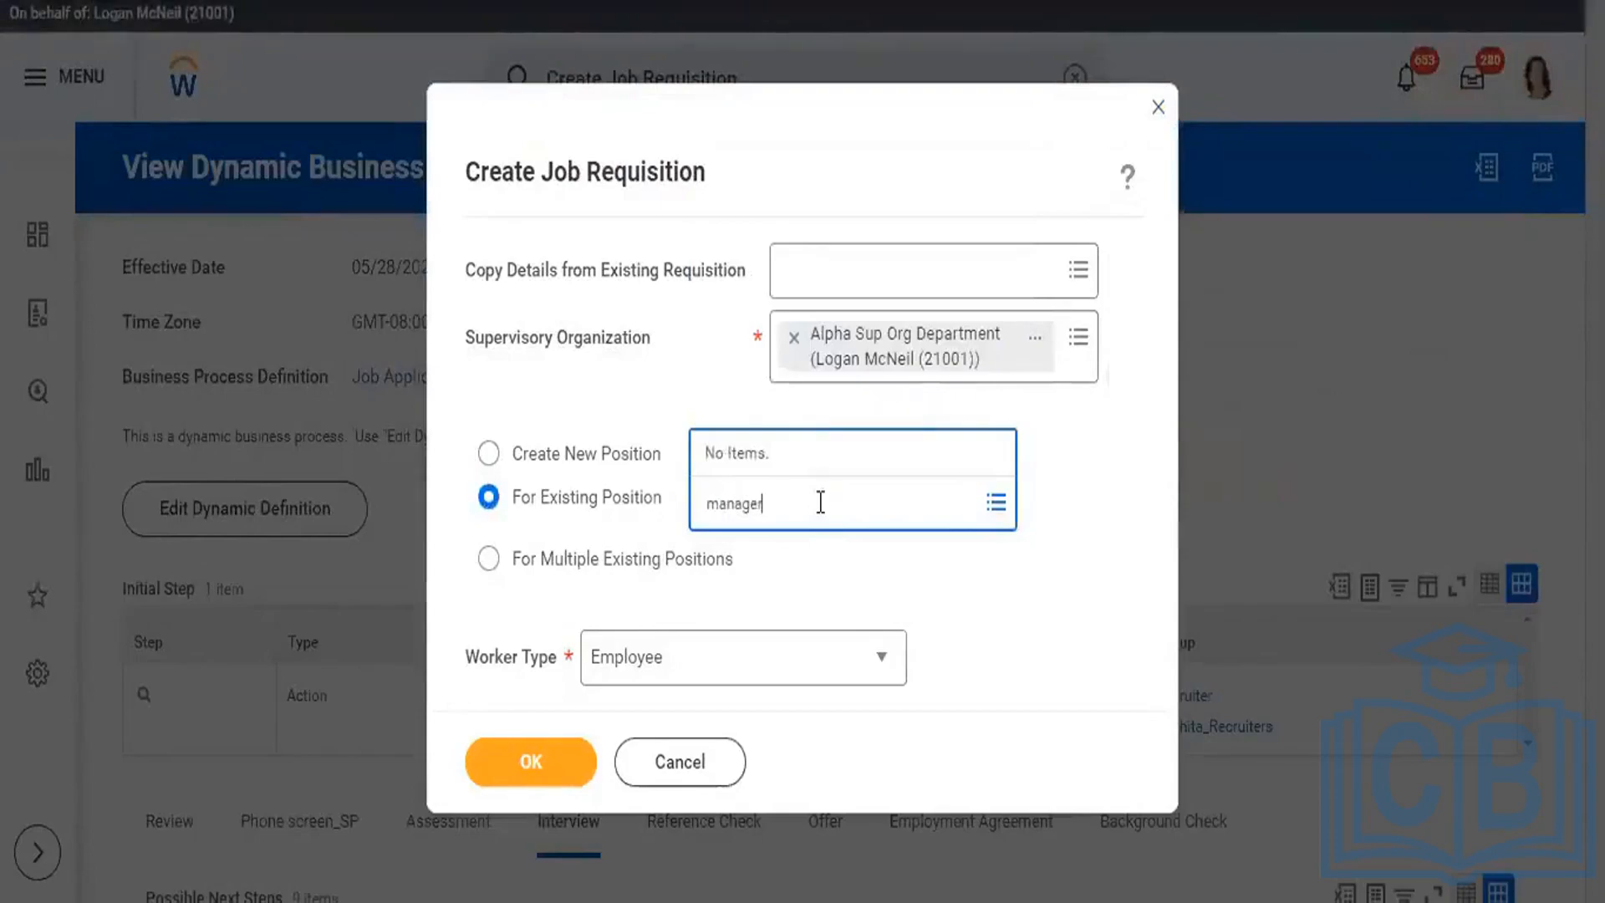
{"action": "key", "text": "Return"}
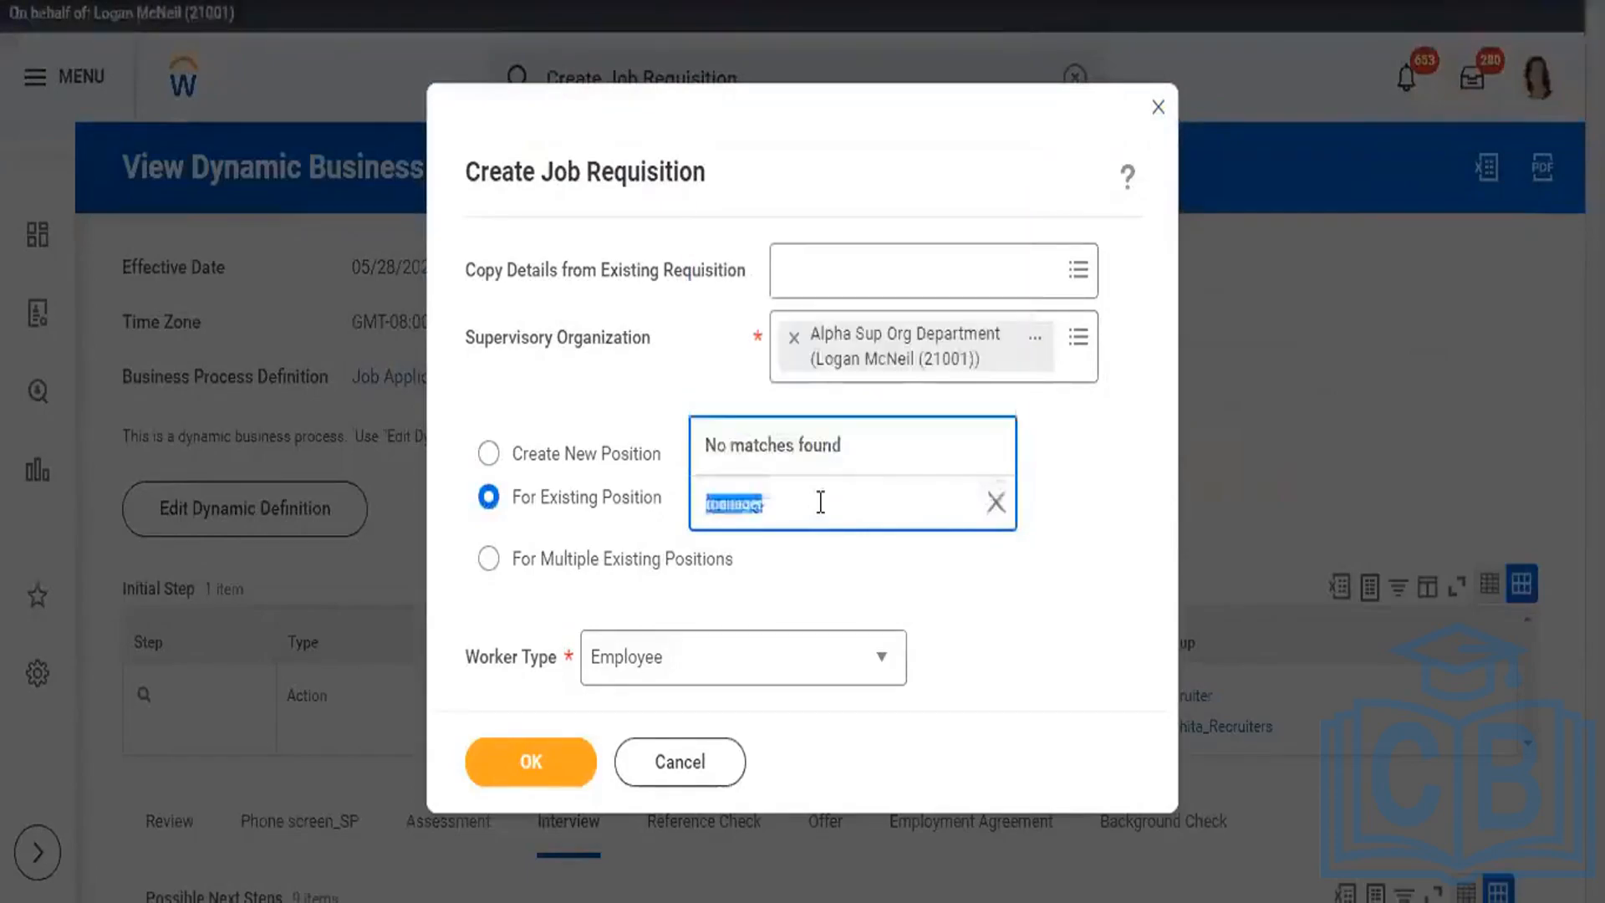
{"action": "key", "text": "BackSpace"}
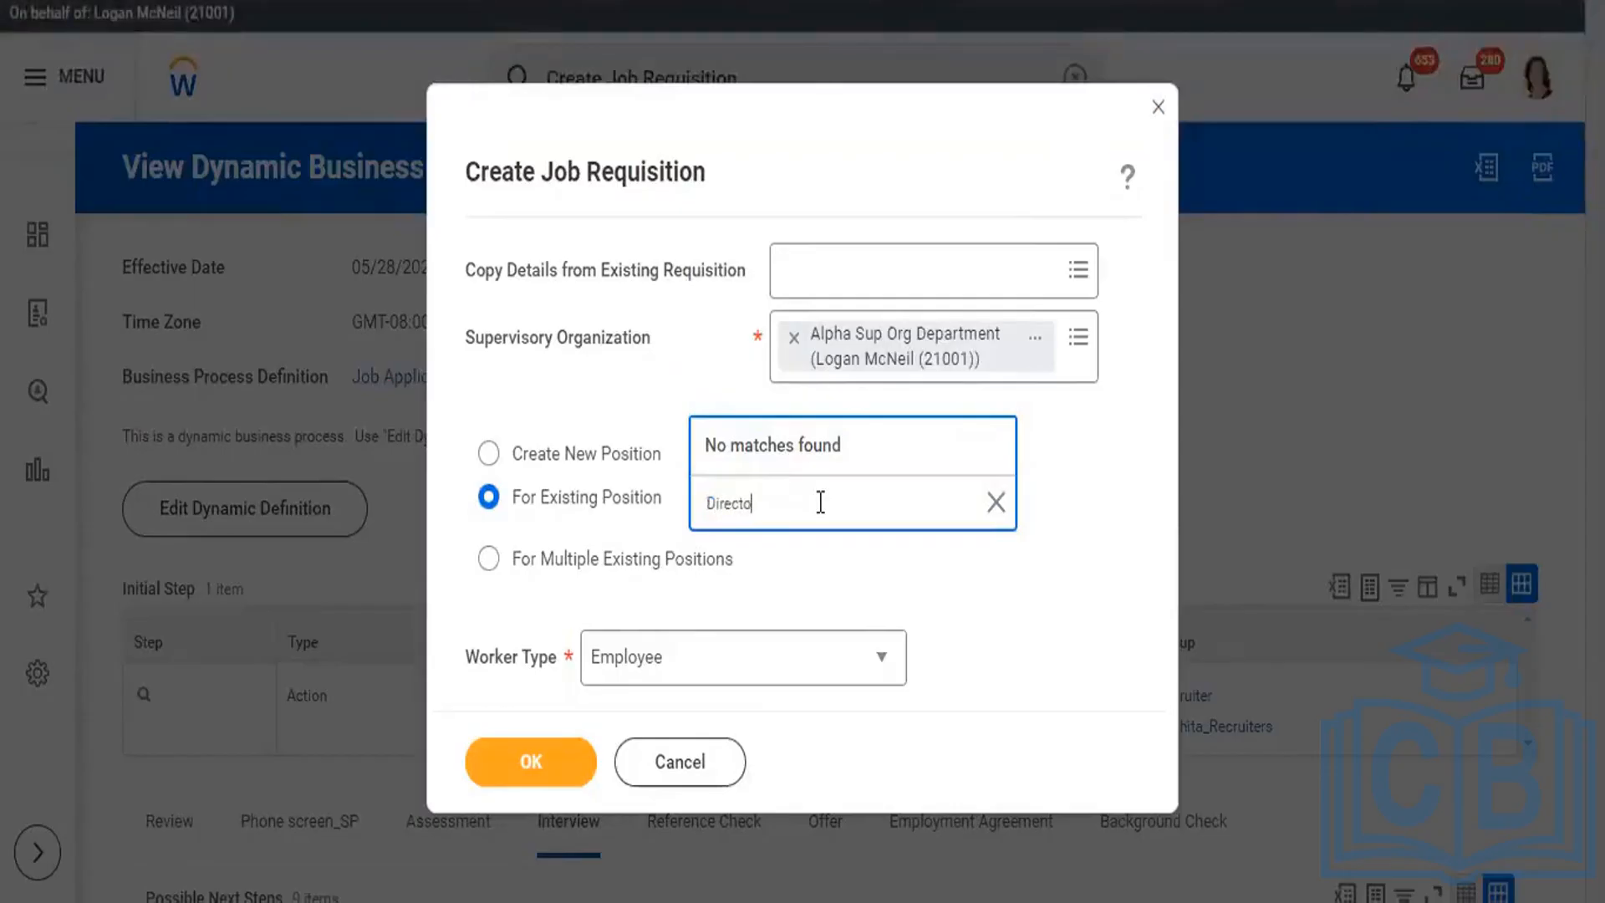
{"action": "key", "text": "Return"}
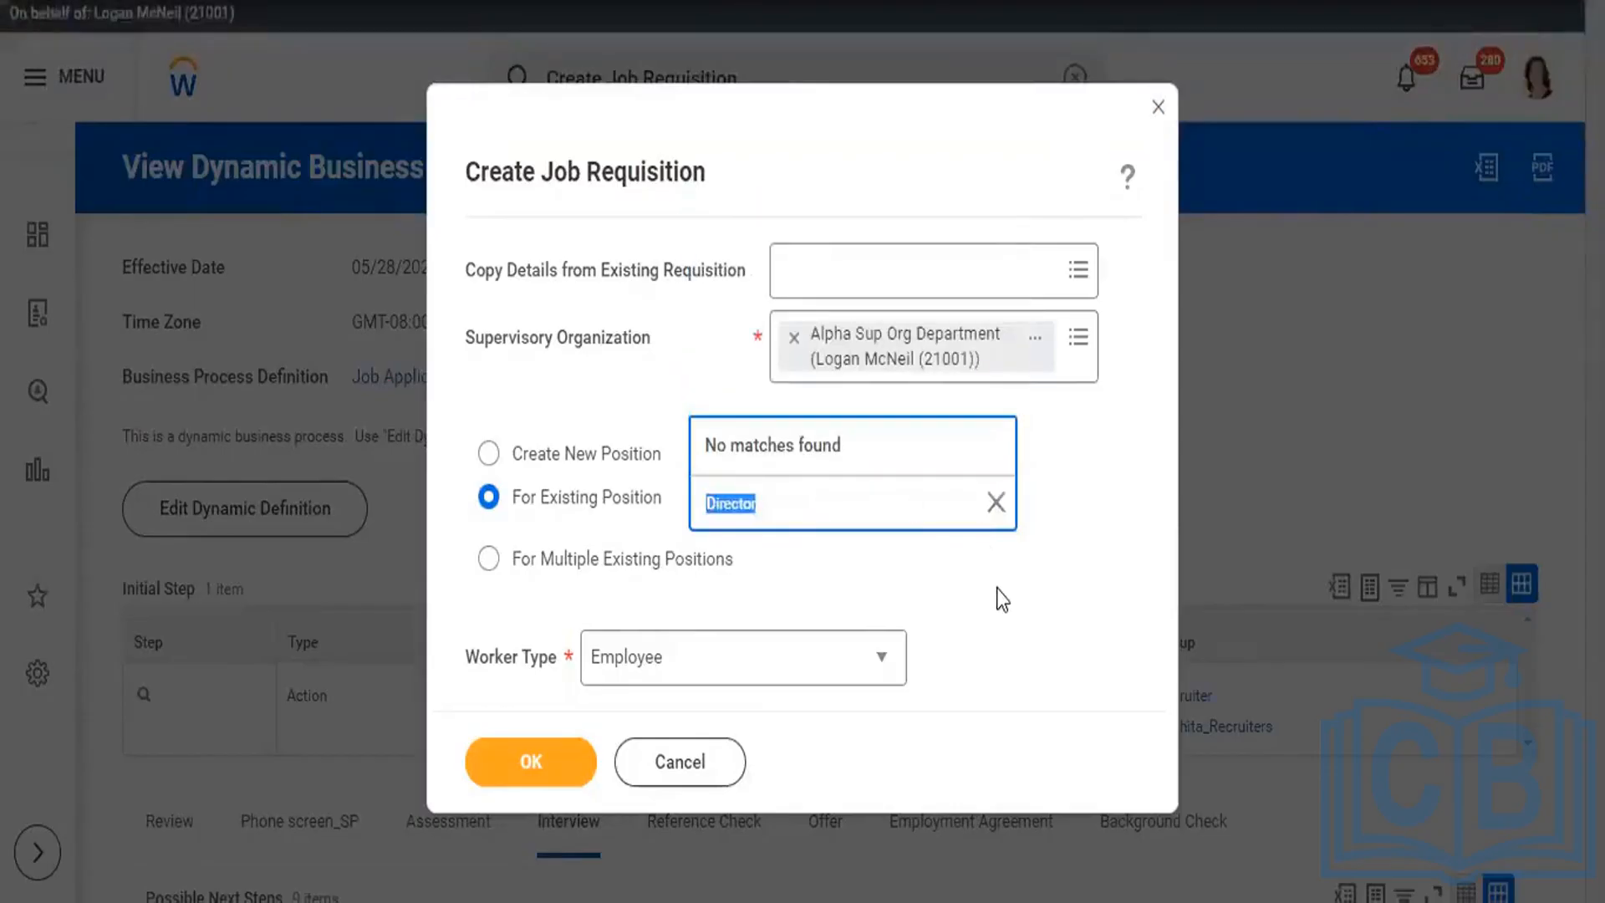
- Choose to create a new position for the requisition and continue to the recruiting information
{"action": "left_click", "coordinate": [489, 453]}
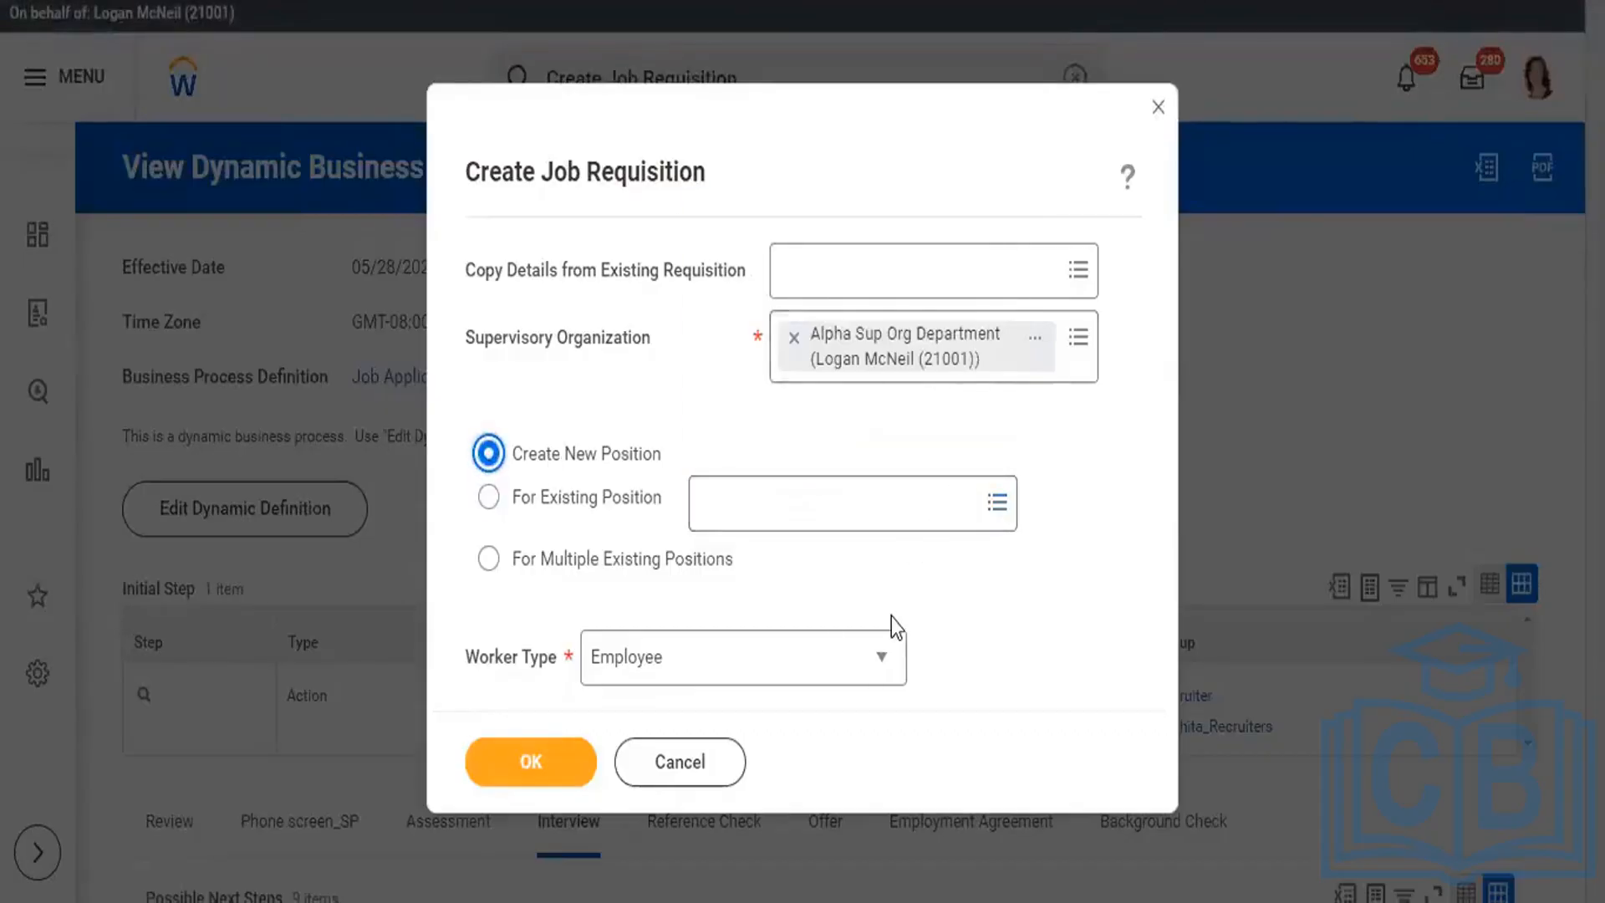
{"action": "left_click", "coordinate": [530, 776]}
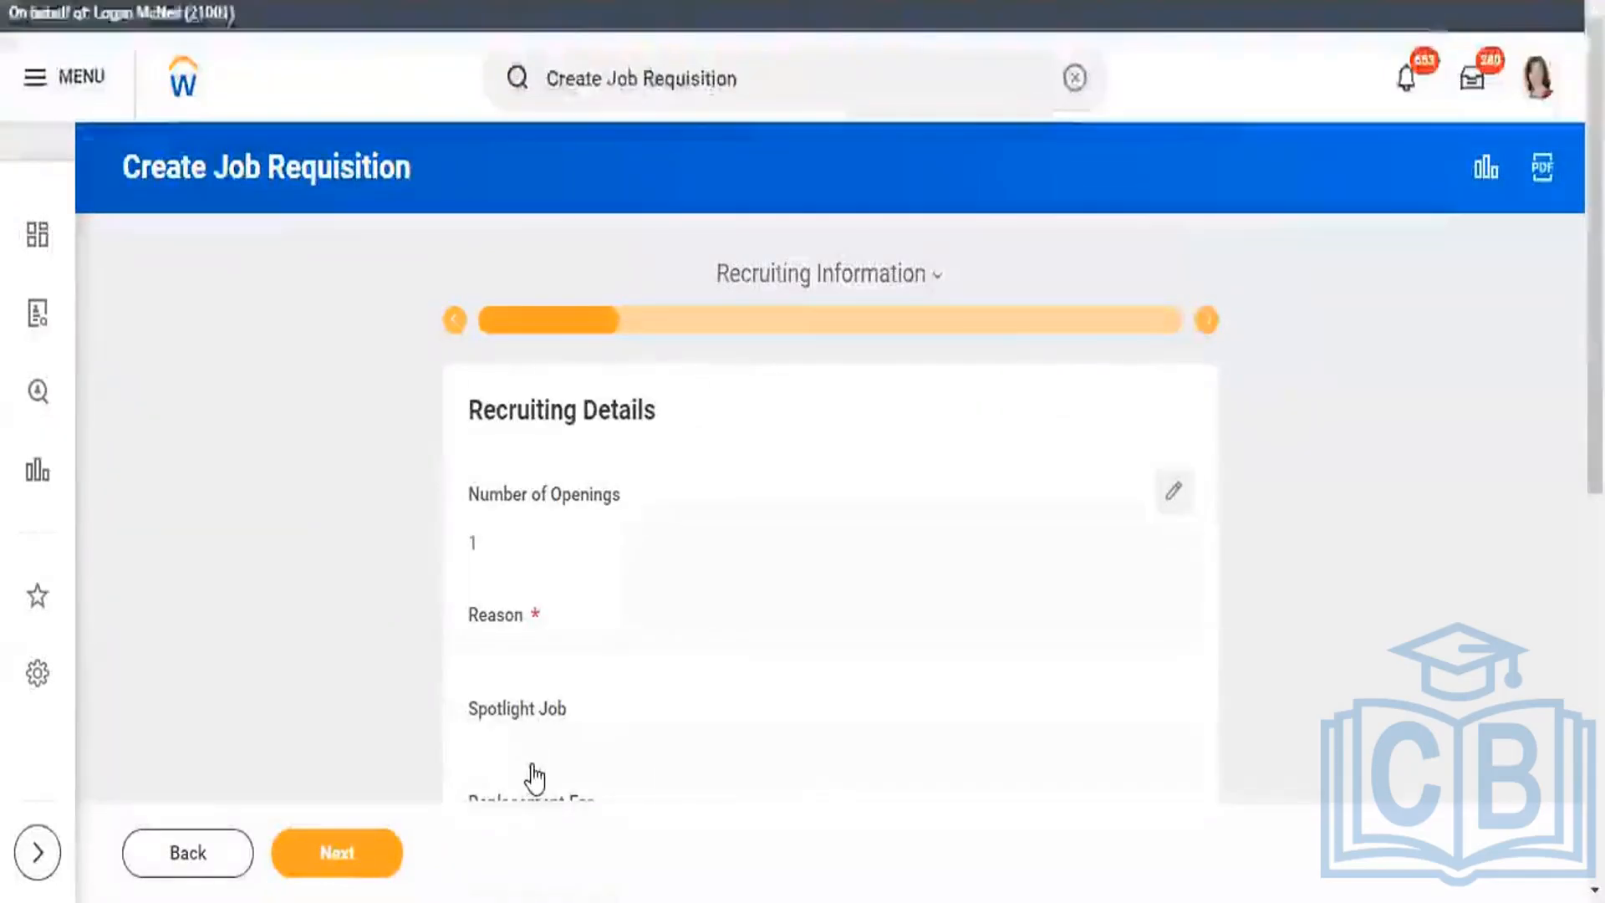
- Review the job openings in managed organizations and the open positions of the HR Services Department, then close both views
{"action": "scroll", "coordinate": [1392, 625], "scroll_direction": "down", "scroll_amount": 3}
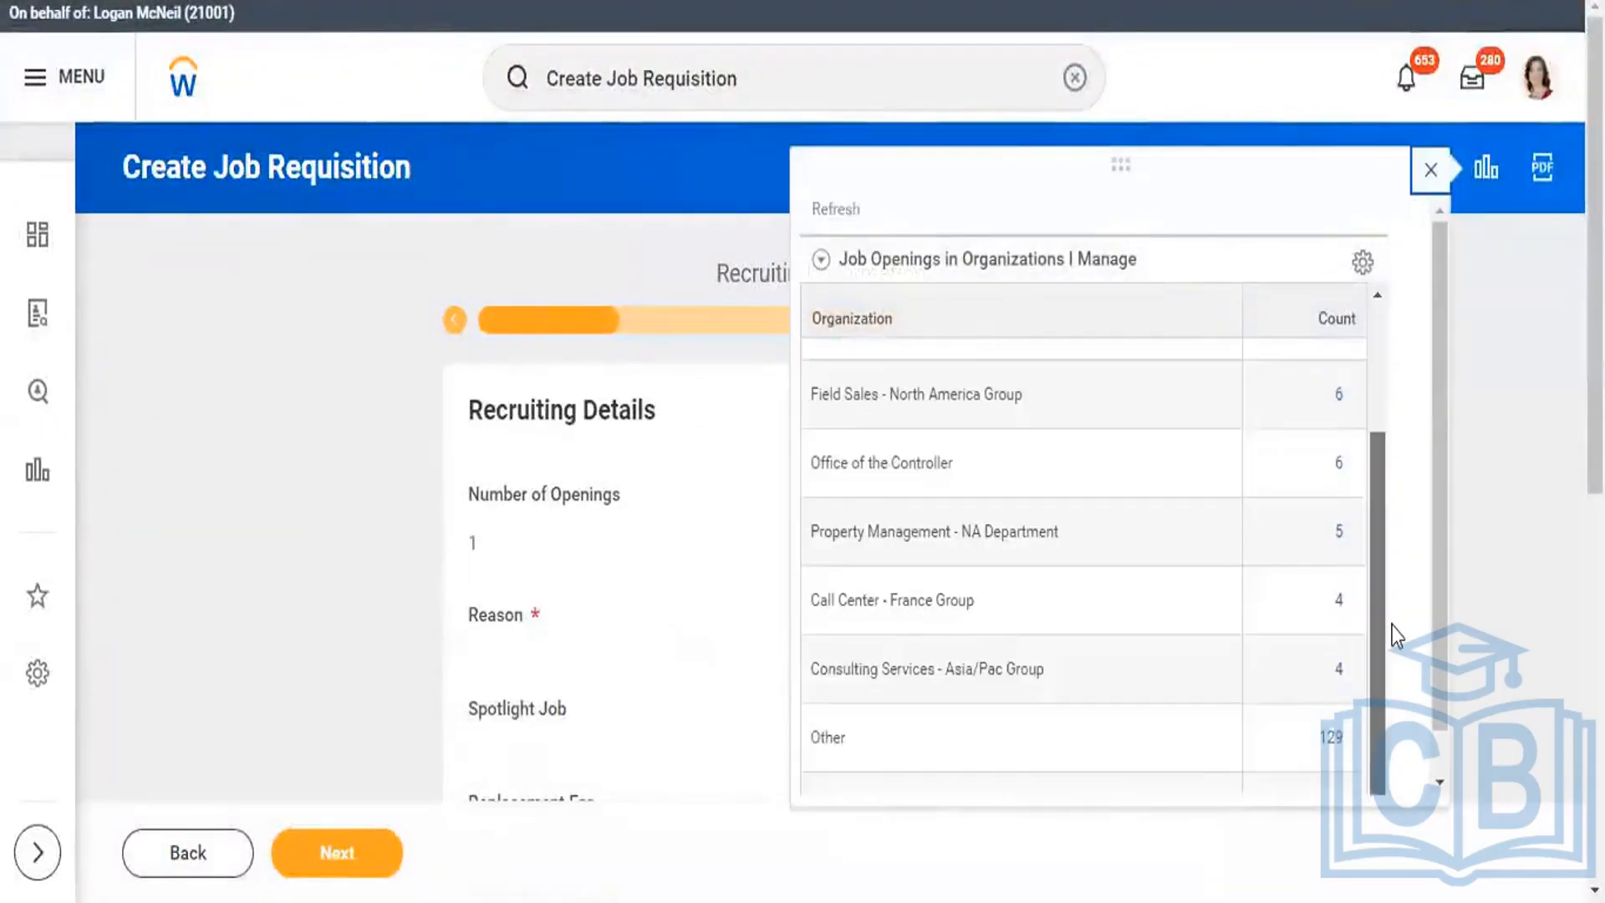
{"action": "scroll", "coordinate": [1376, 429], "scroll_direction": "up", "scroll_amount": 3}
{"action": "left_click_drag", "start_coordinate": [1434, 442], "coordinate": [1436, 258]}
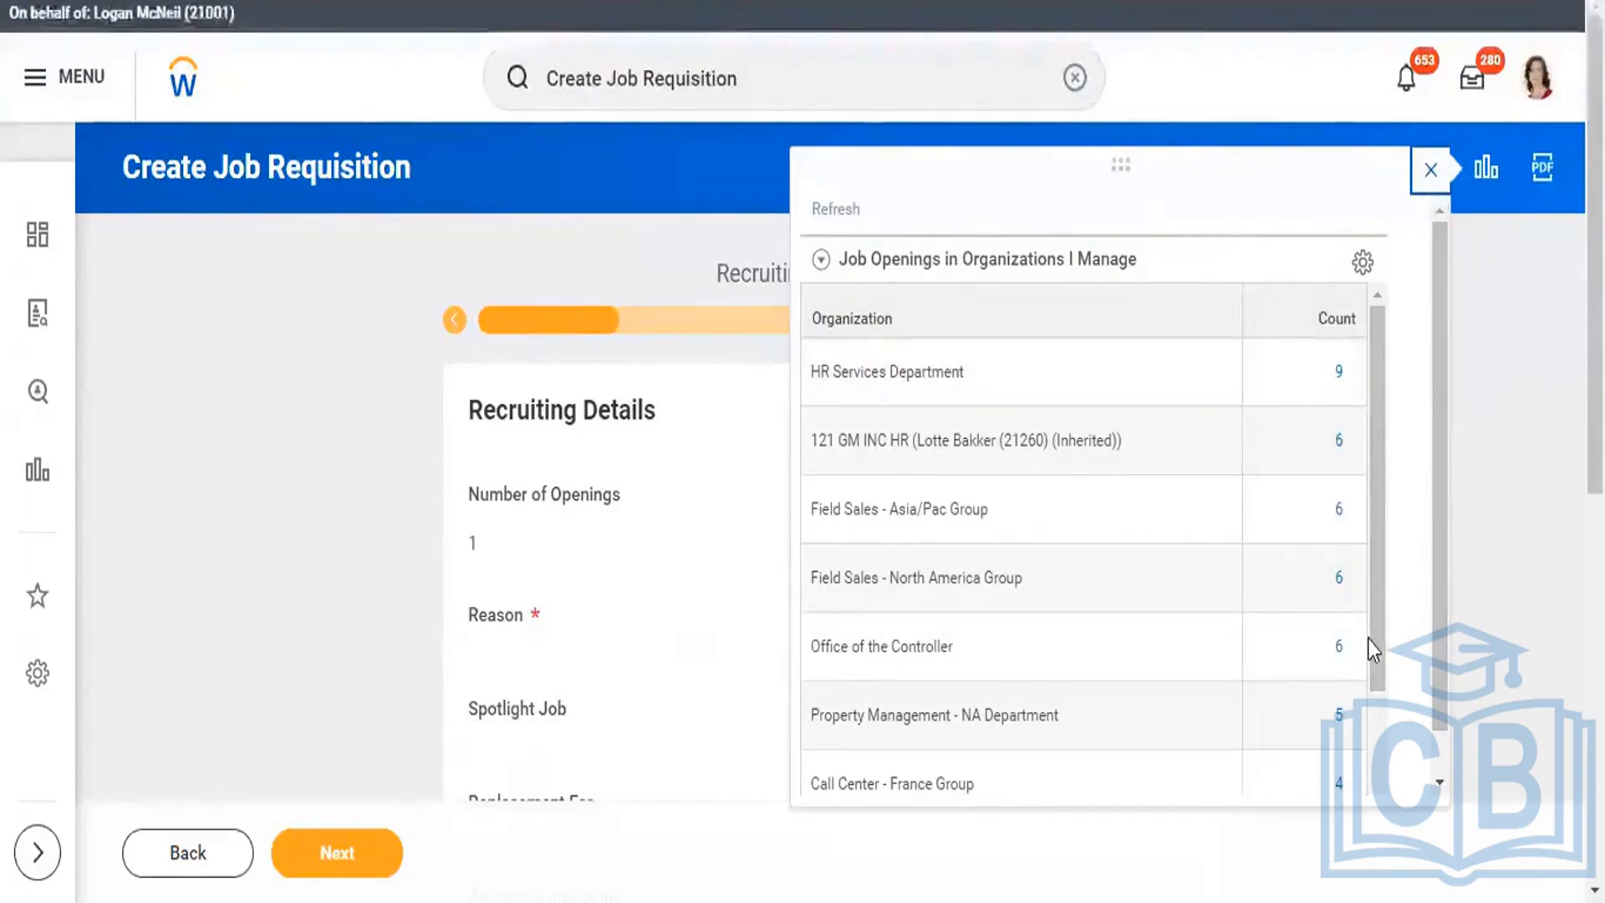
{"action": "left_click_drag", "start_coordinate": [1367, 638], "coordinate": [1363, 564]}
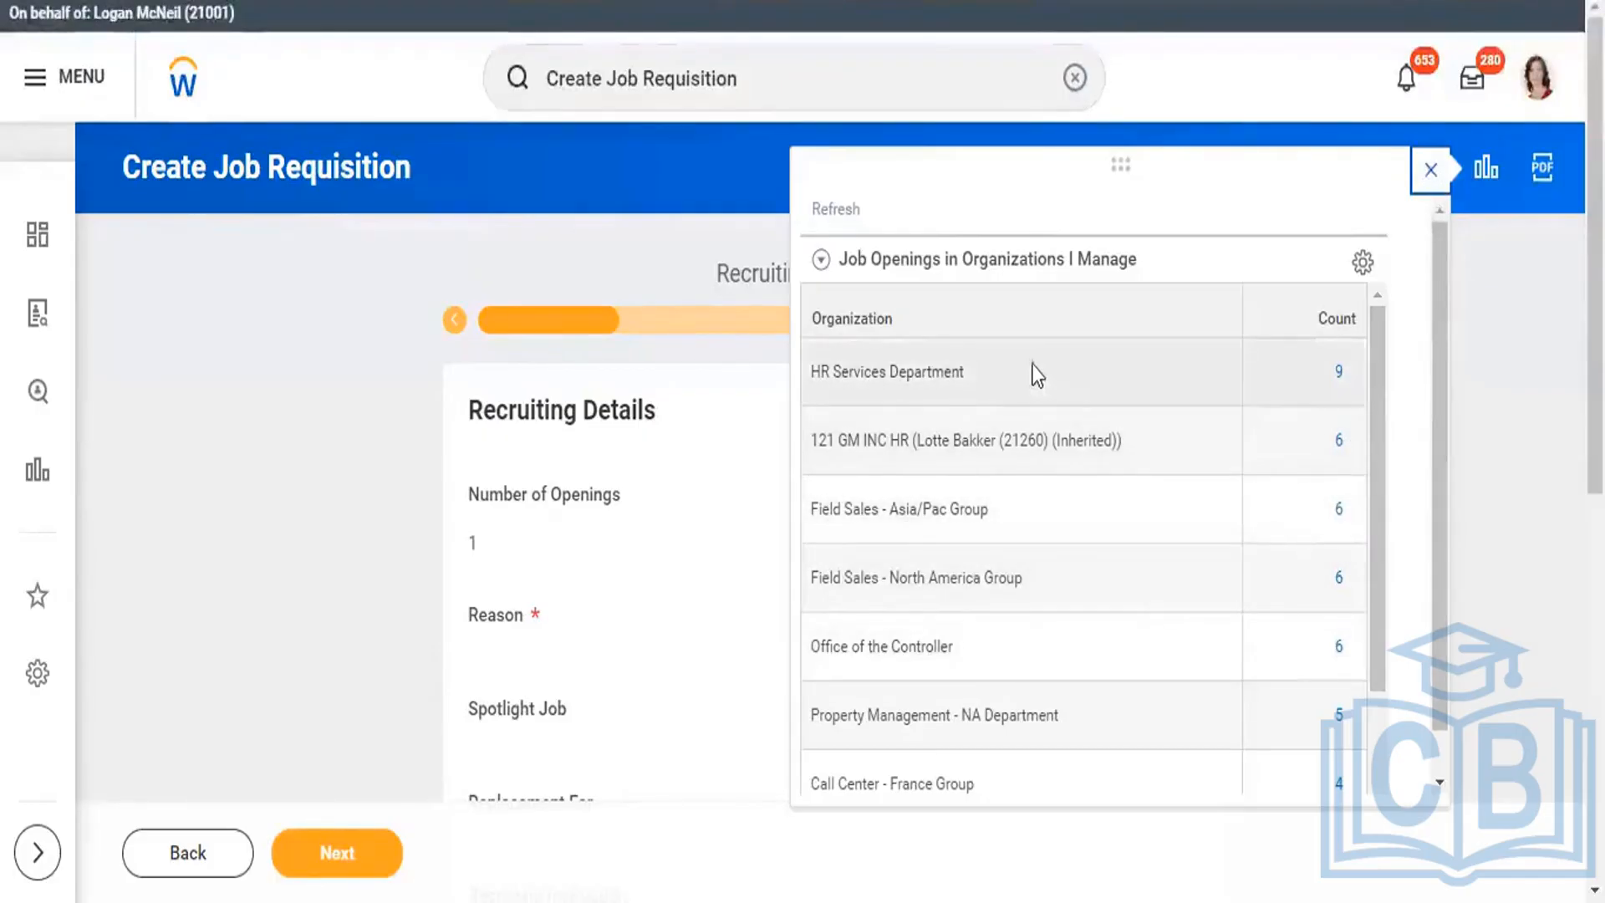
{"action": "left_click", "coordinate": [1340, 373]}
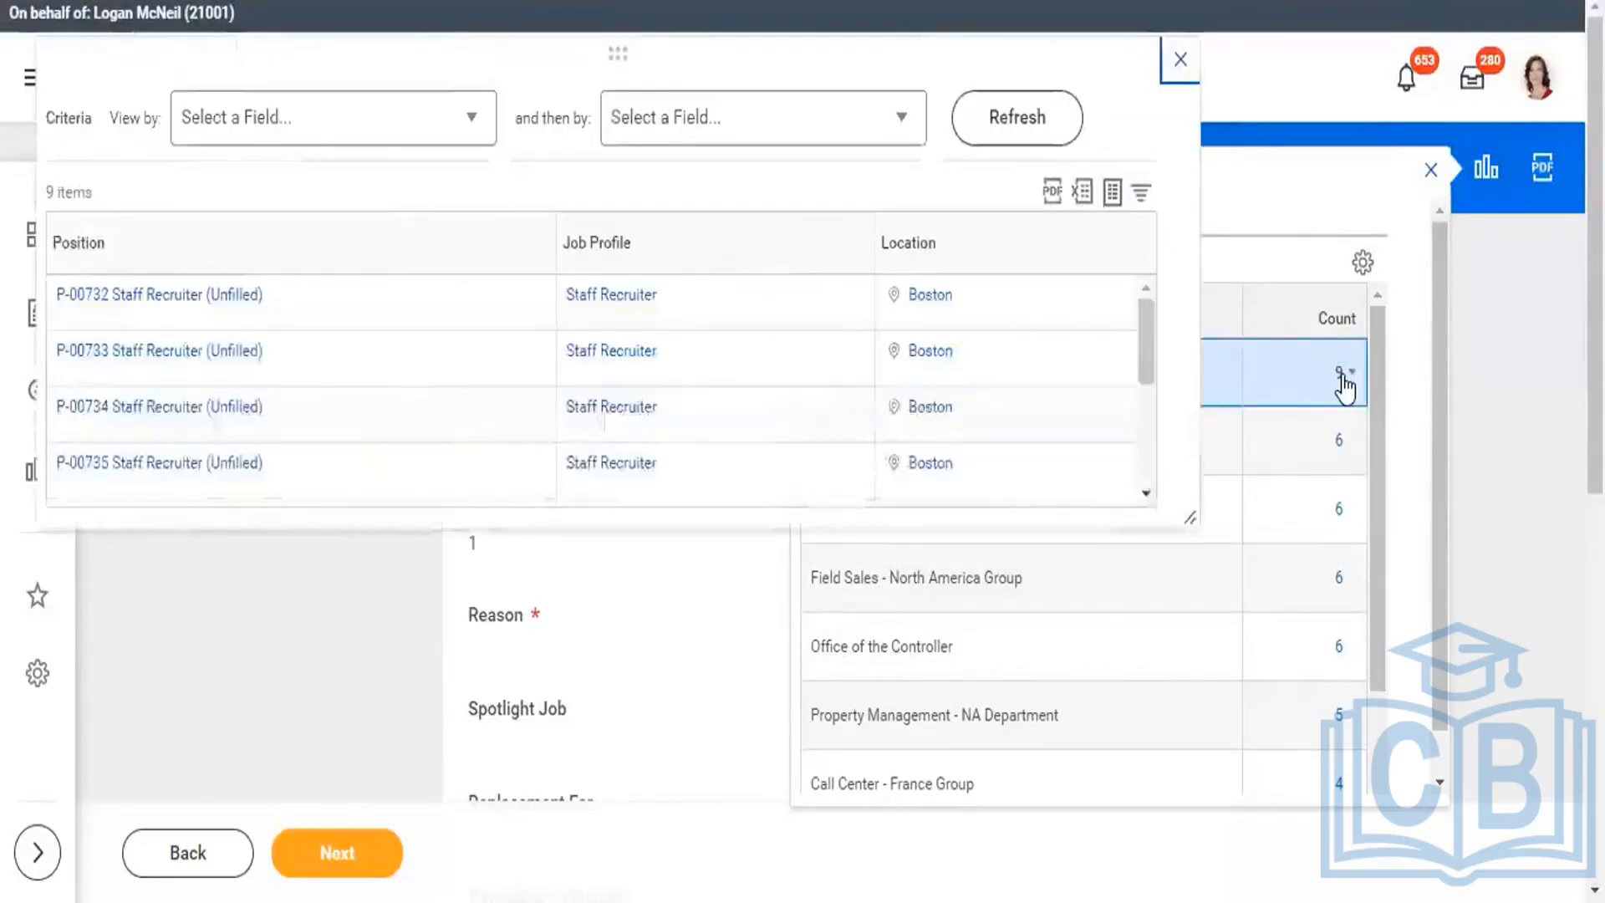
{"action": "mouse_move", "coordinate": [293, 321]}
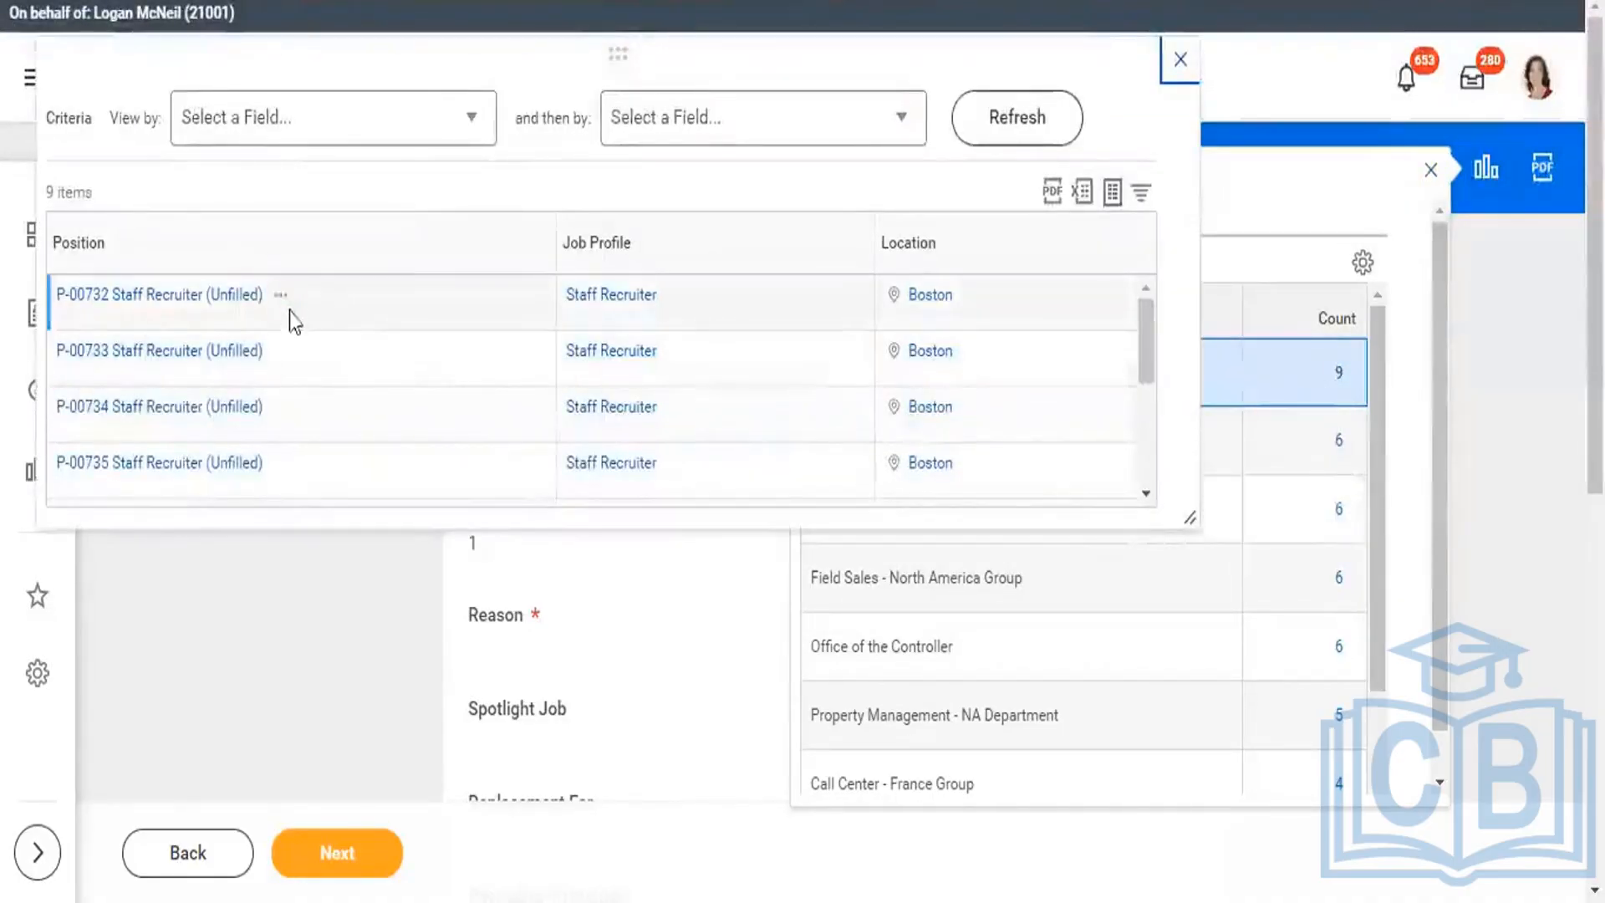
{"action": "left_click", "coordinate": [1183, 67]}
{"action": "left_click", "coordinate": [1432, 171]}
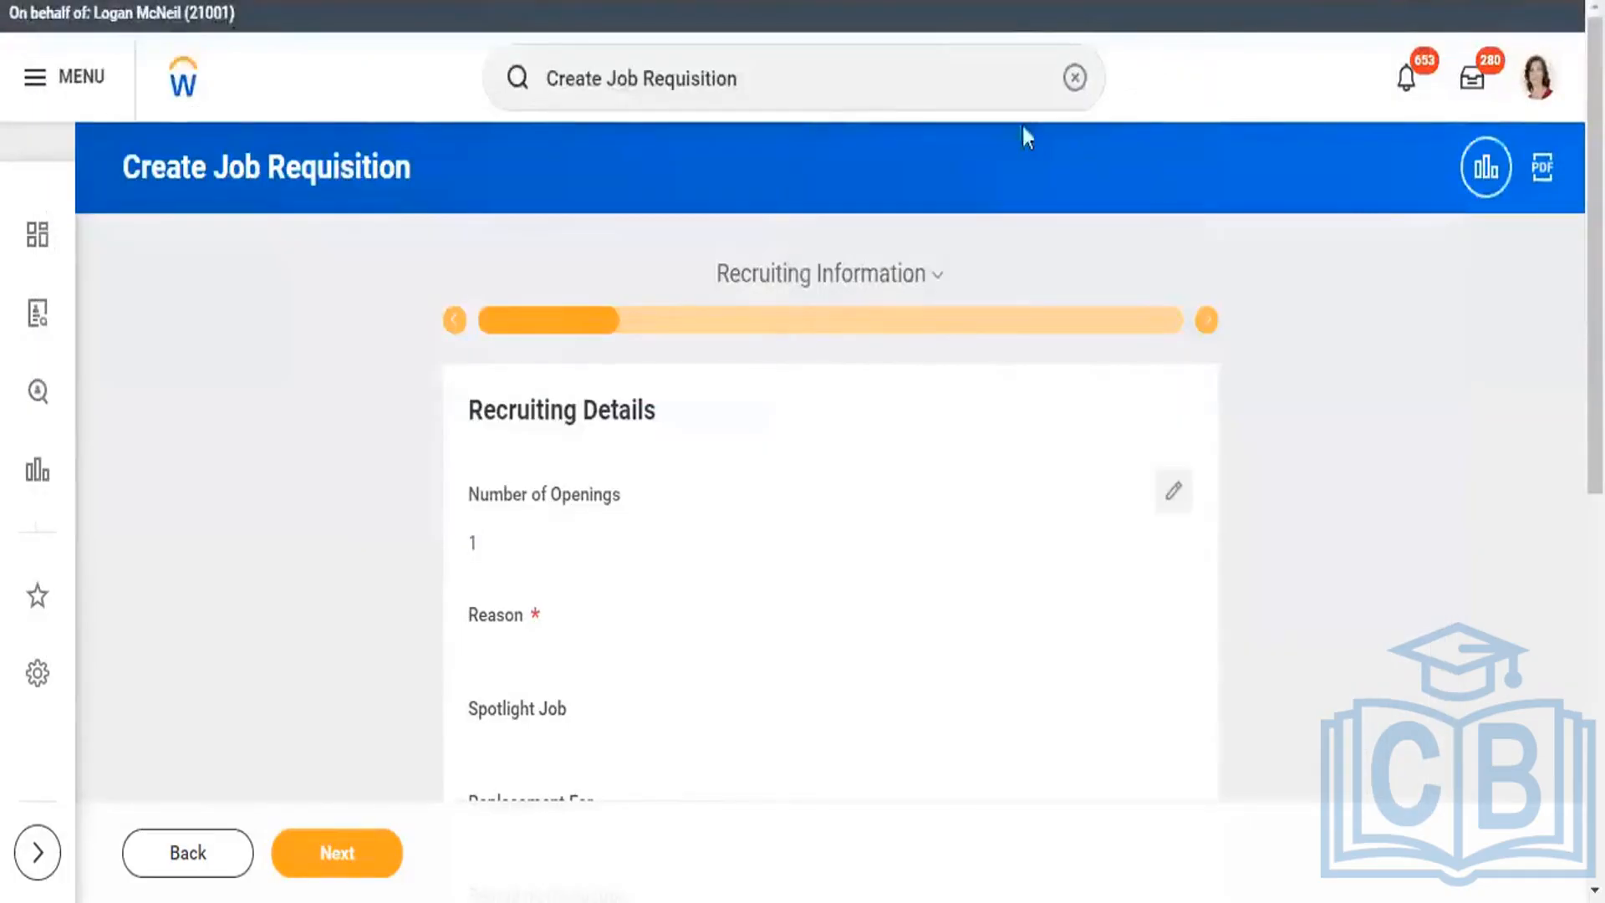
- Set the number of openings to 5 and the reason to New position > Requesting additional staff
{"action": "left_click", "coordinate": [1176, 495]}
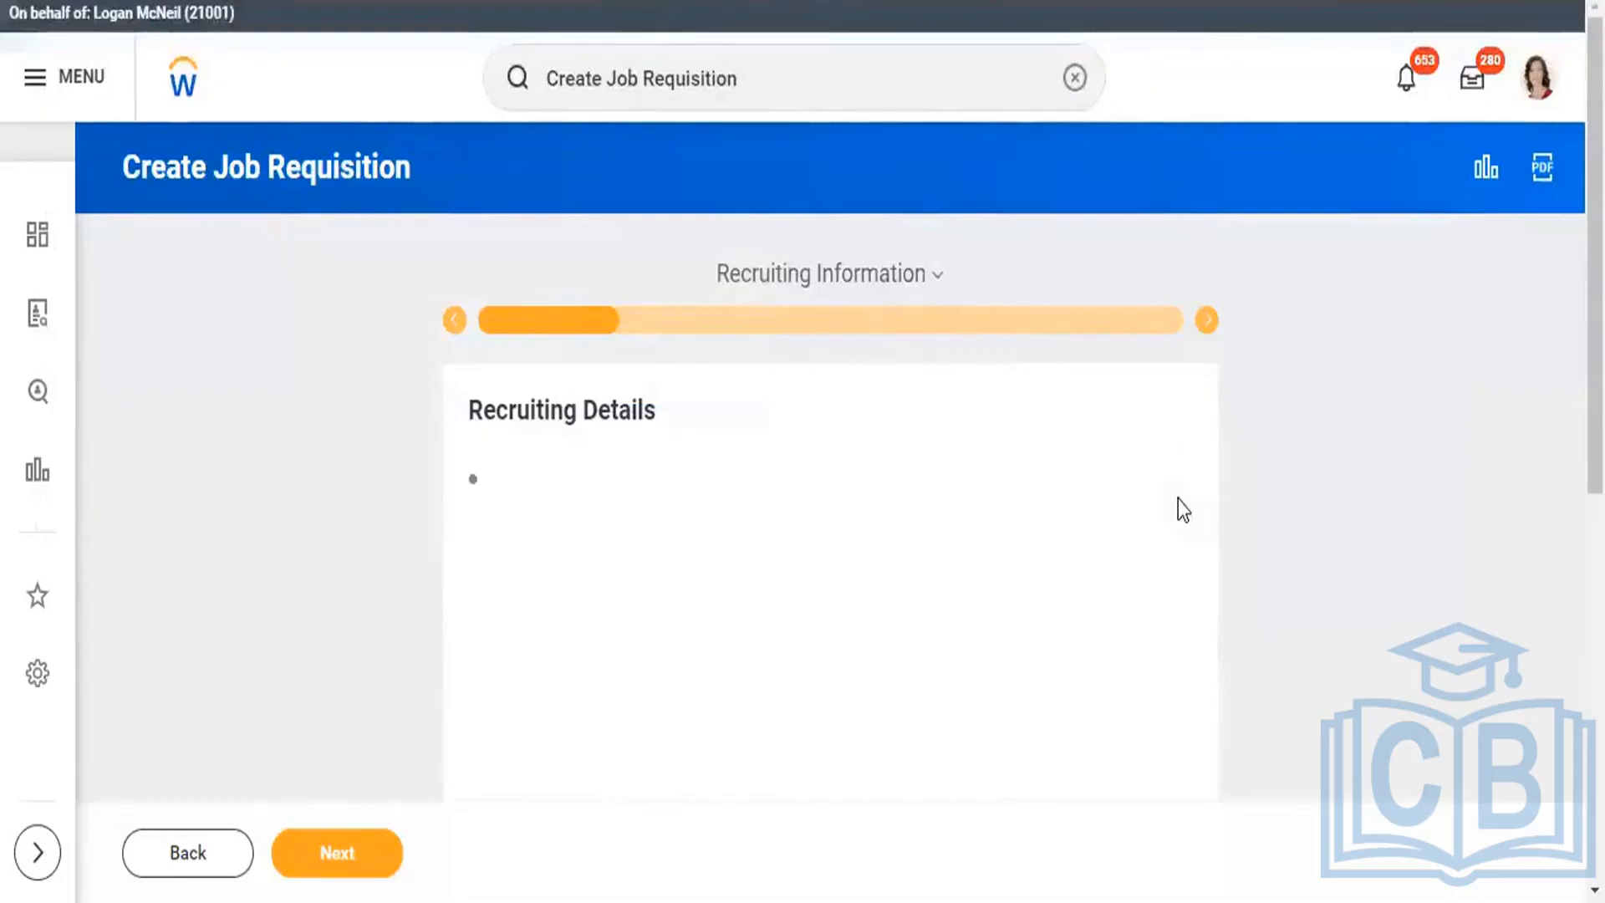
{"action": "key", "text": "BackSpace"}
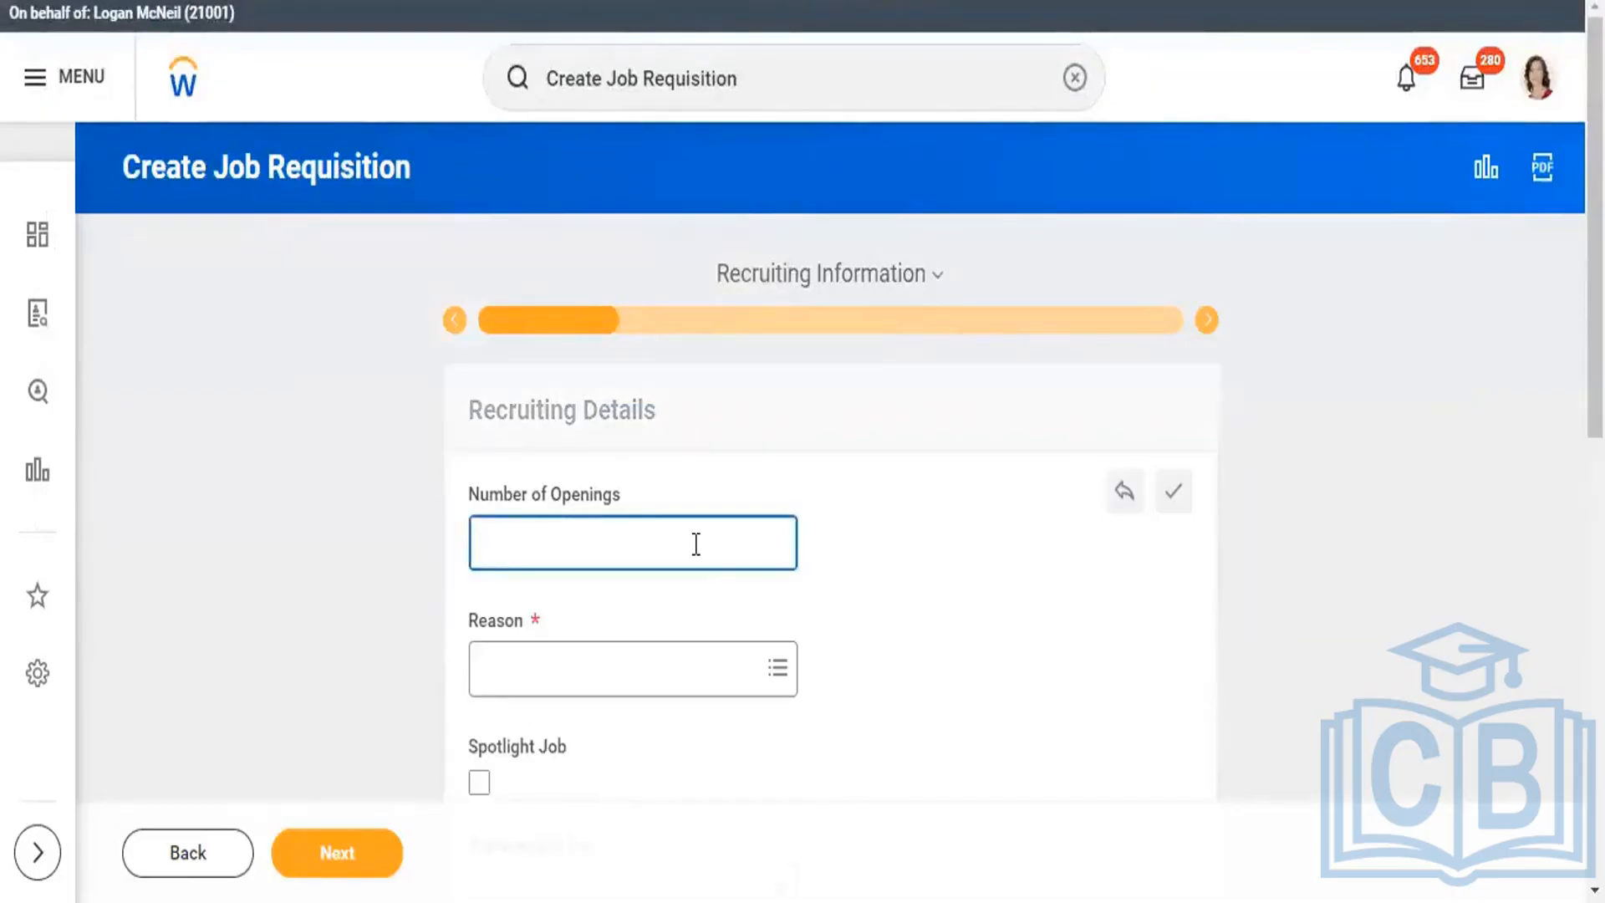
{"action": "type", "text": "5"}
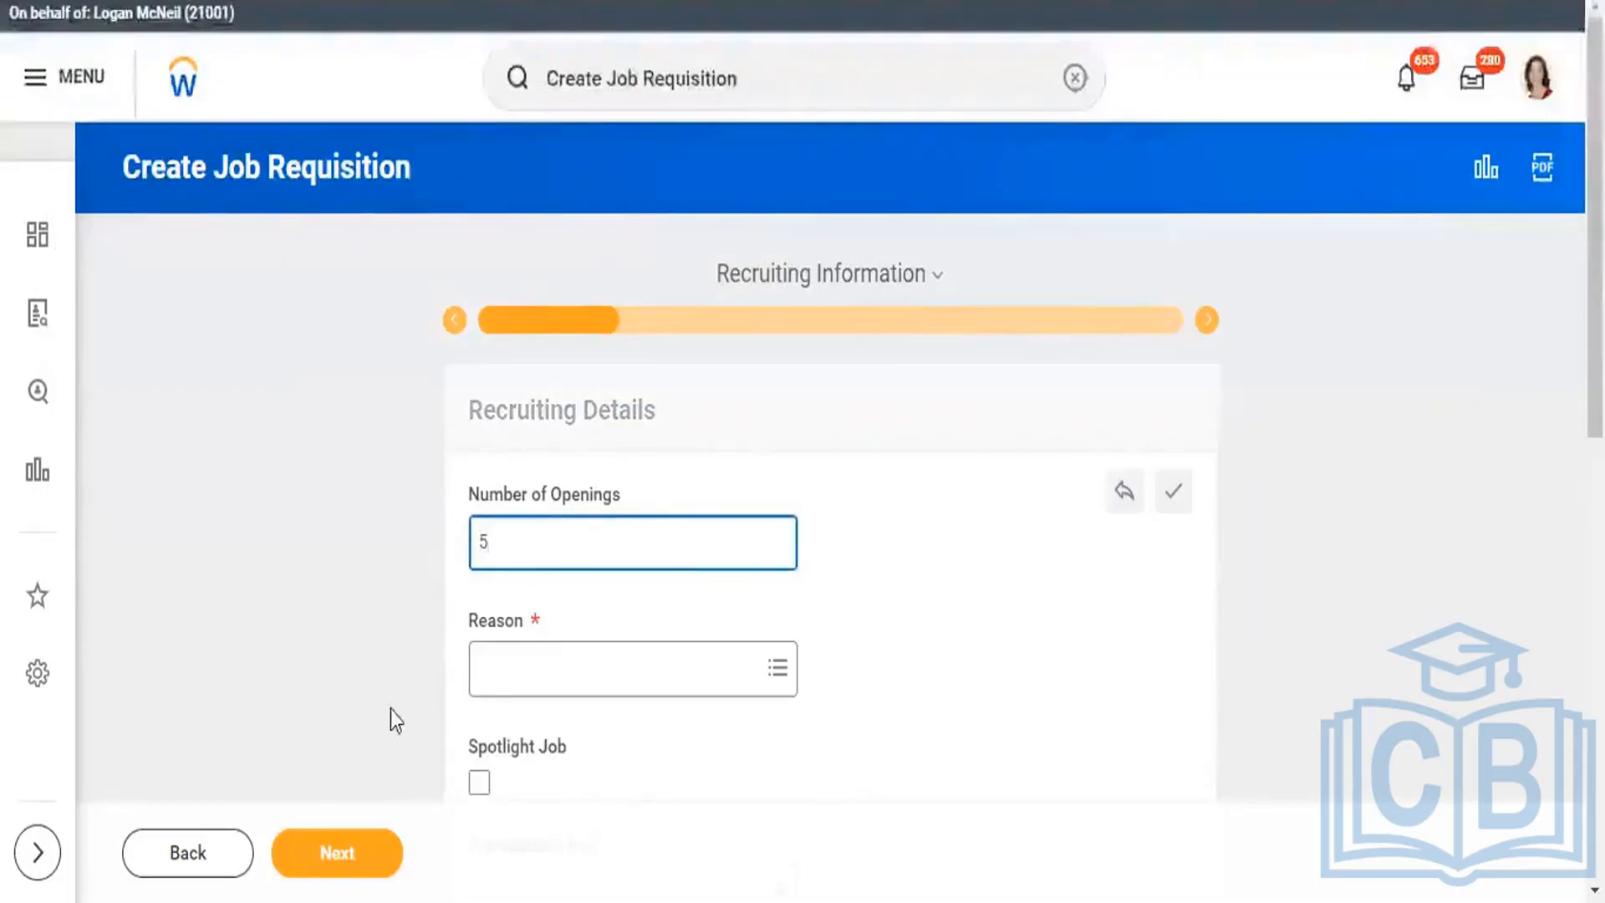
{"action": "left_click", "coordinate": [706, 685]}
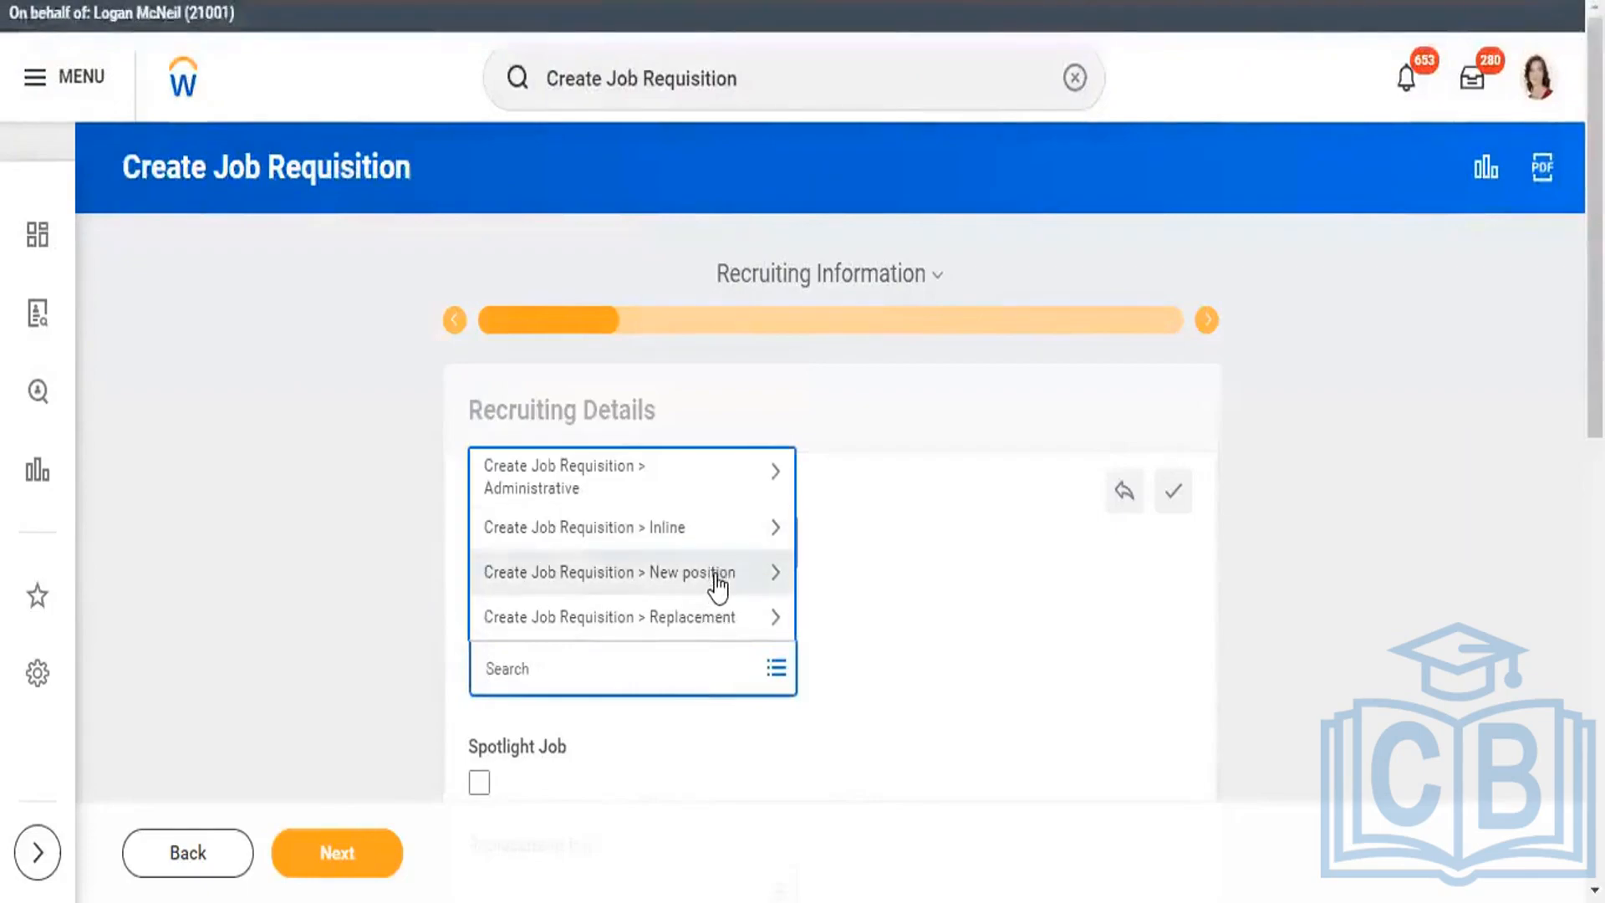
{"action": "left_click", "coordinate": [715, 572]}
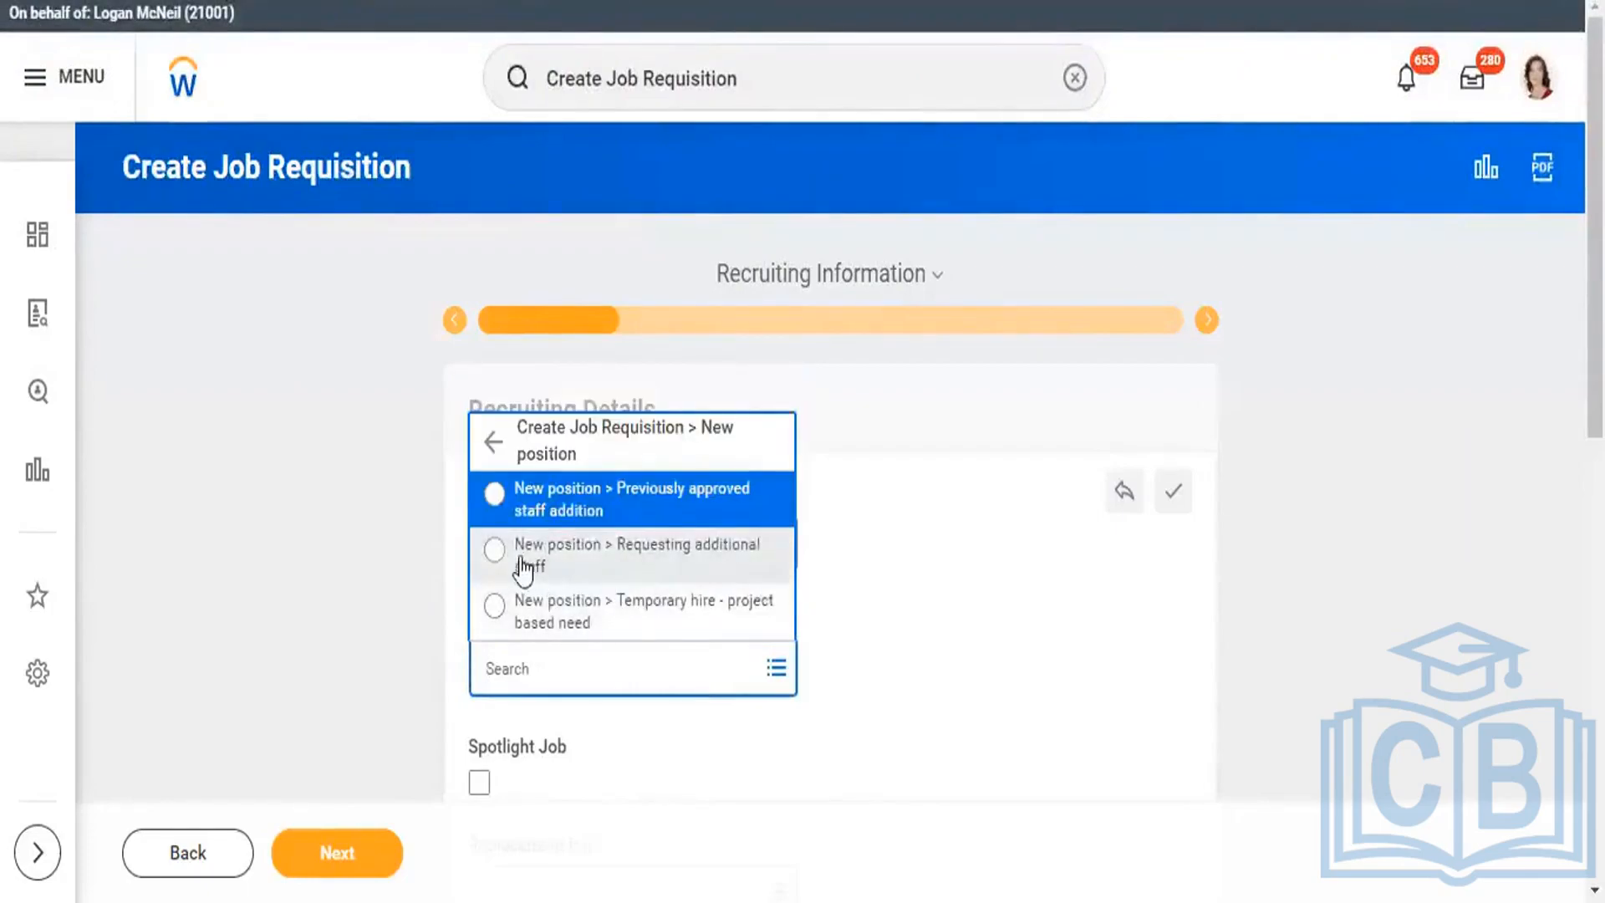
{"action": "left_click", "coordinate": [495, 550]}
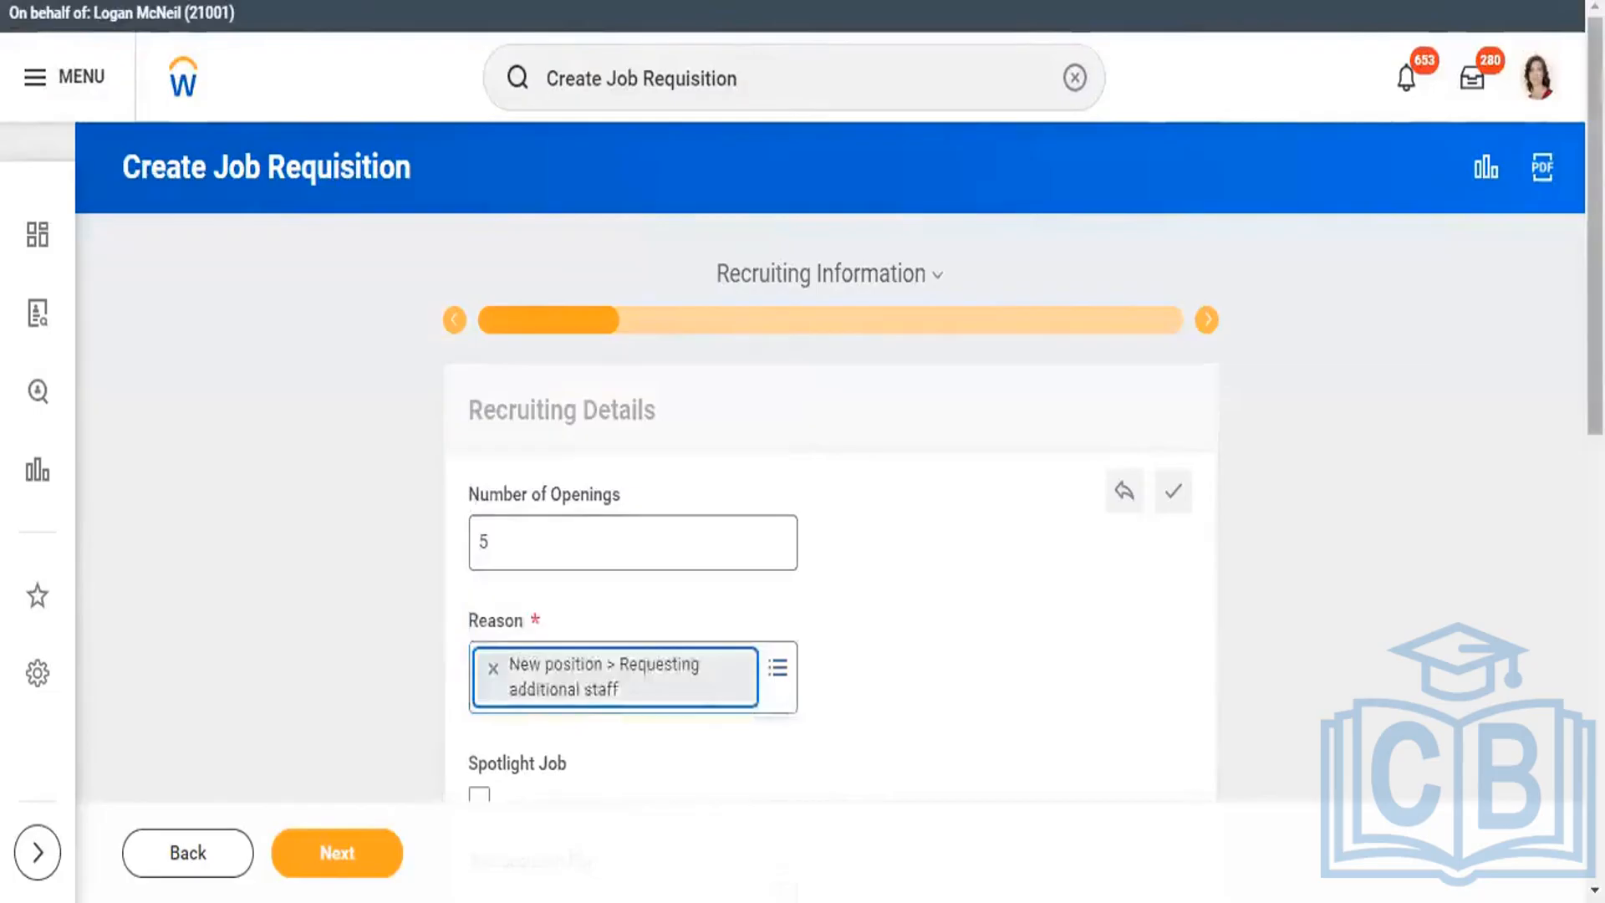
- Set the target hire date to 05/28/2023 and the referral payment plan to Standard Referral, and continue to the job details
{"action": "scroll", "coordinate": [1422, 409], "scroll_direction": "down", "scroll_amount": 6}
{"action": "scroll", "coordinate": [1455, 616], "scroll_direction": "down", "scroll_amount": 4}
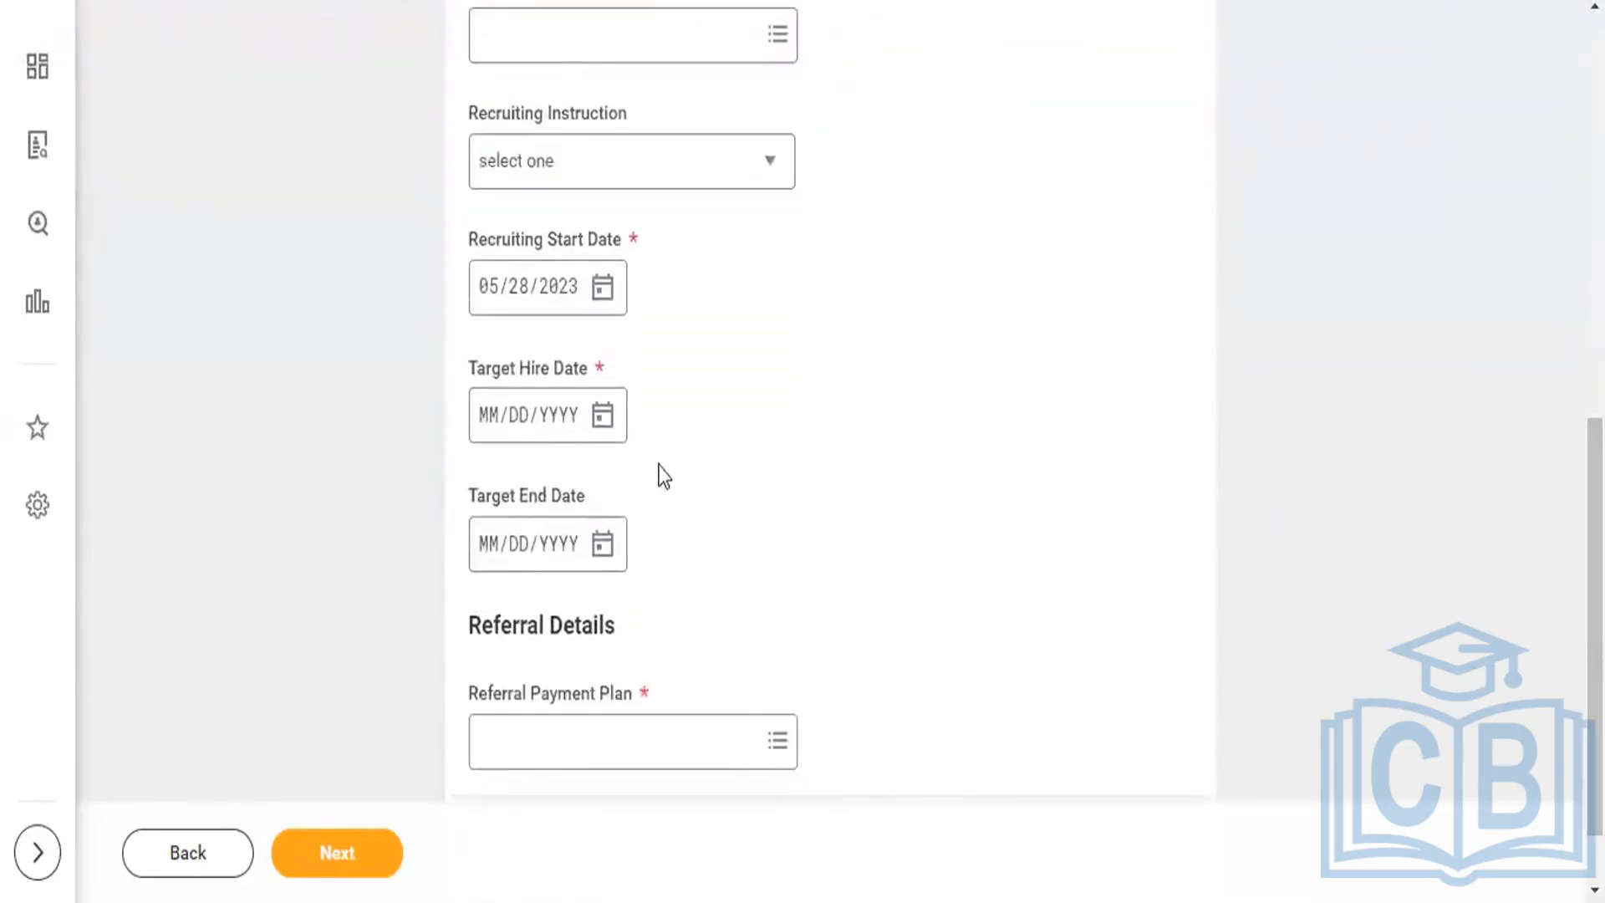
{"action": "left_click", "coordinate": [602, 413]}
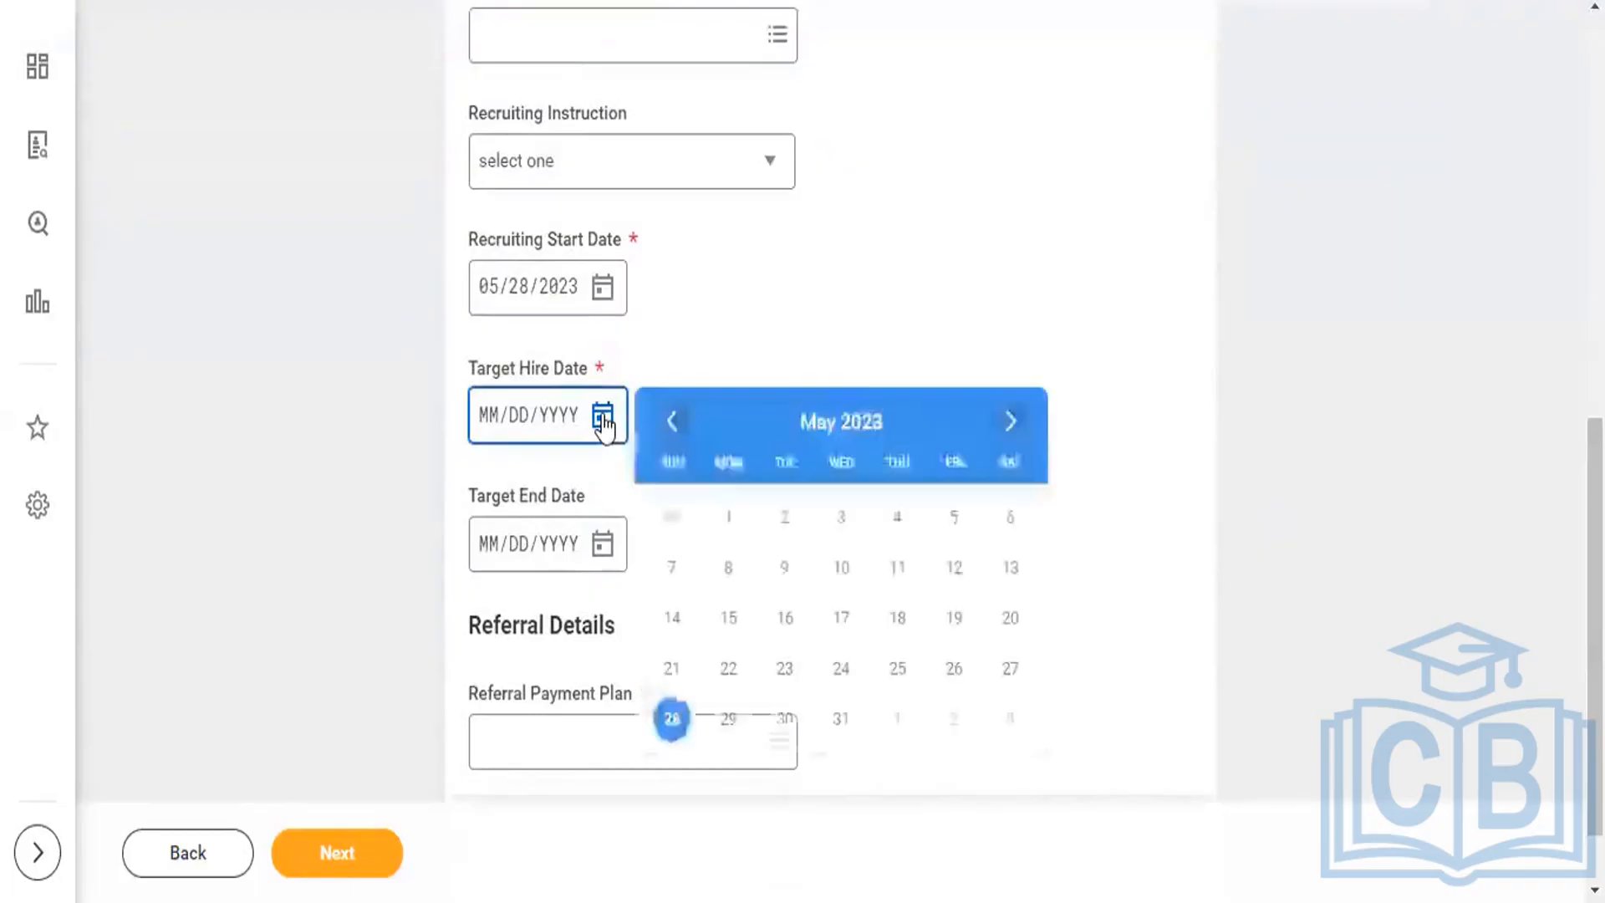
{"action": "left_click", "coordinate": [673, 720]}
{"action": "left_click", "coordinate": [775, 750]}
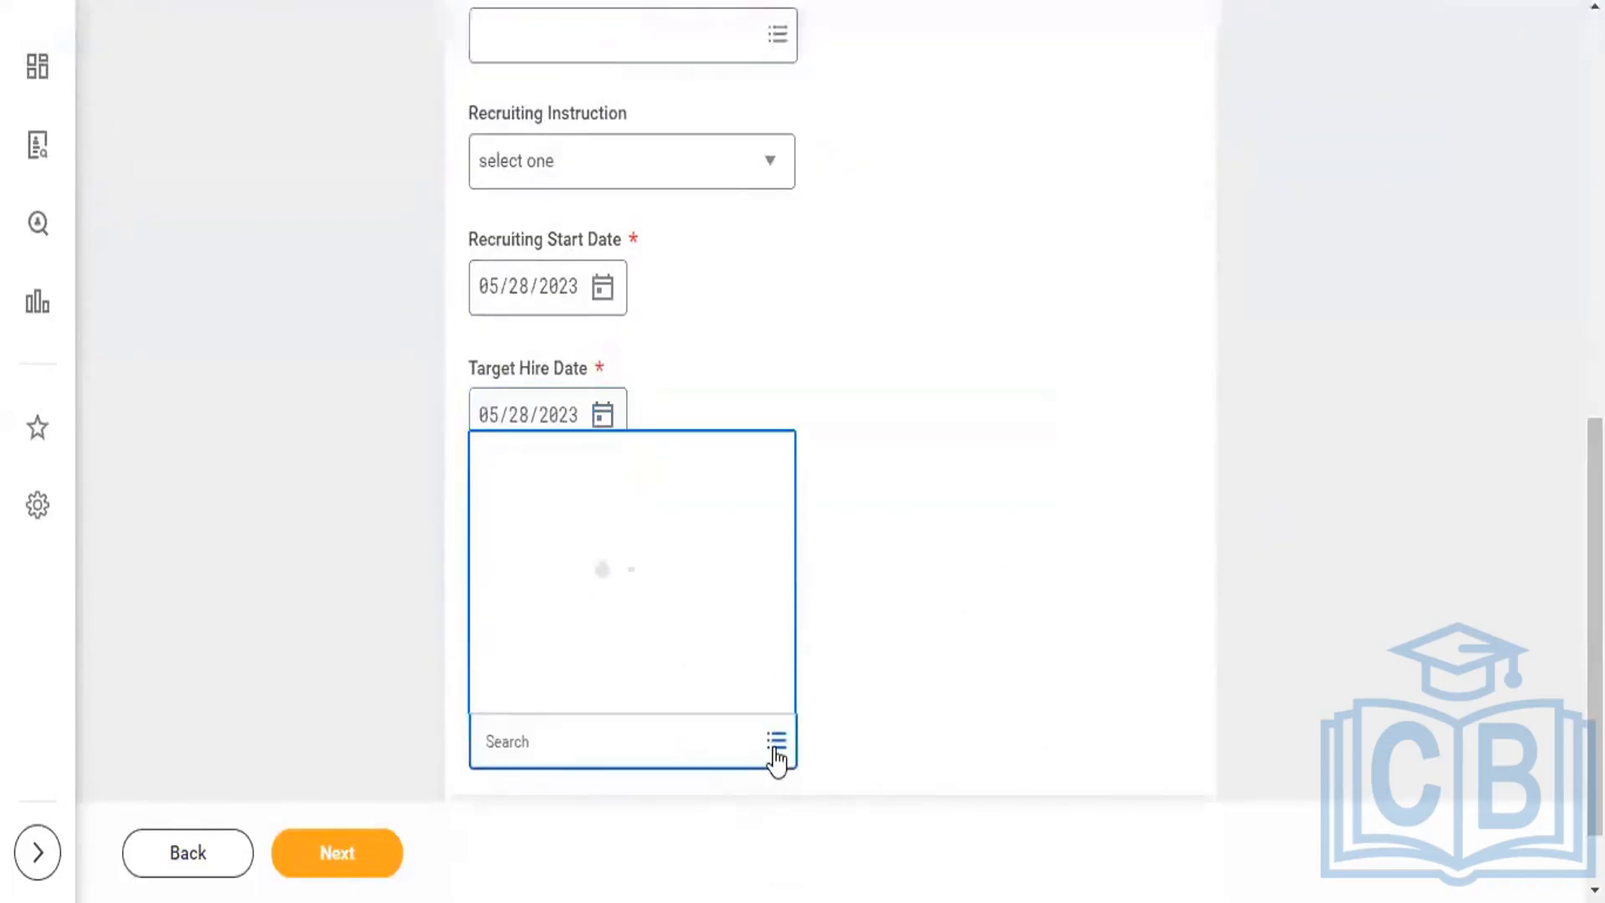
{"action": "left_click", "coordinate": [491, 688]}
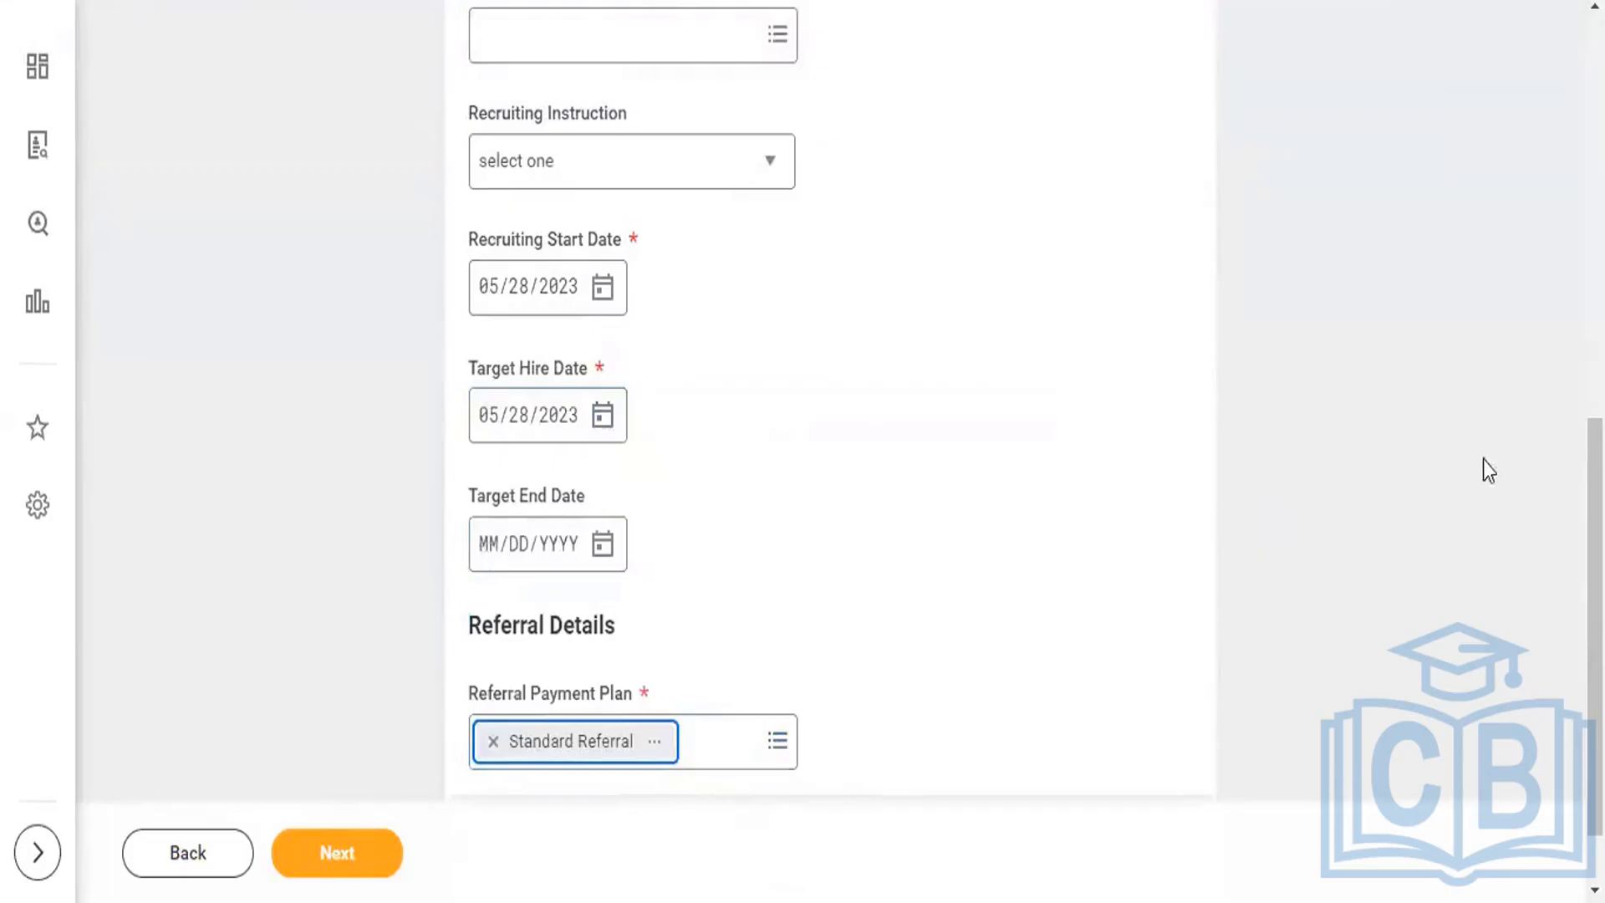
{"action": "left_click", "coordinate": [365, 856]}
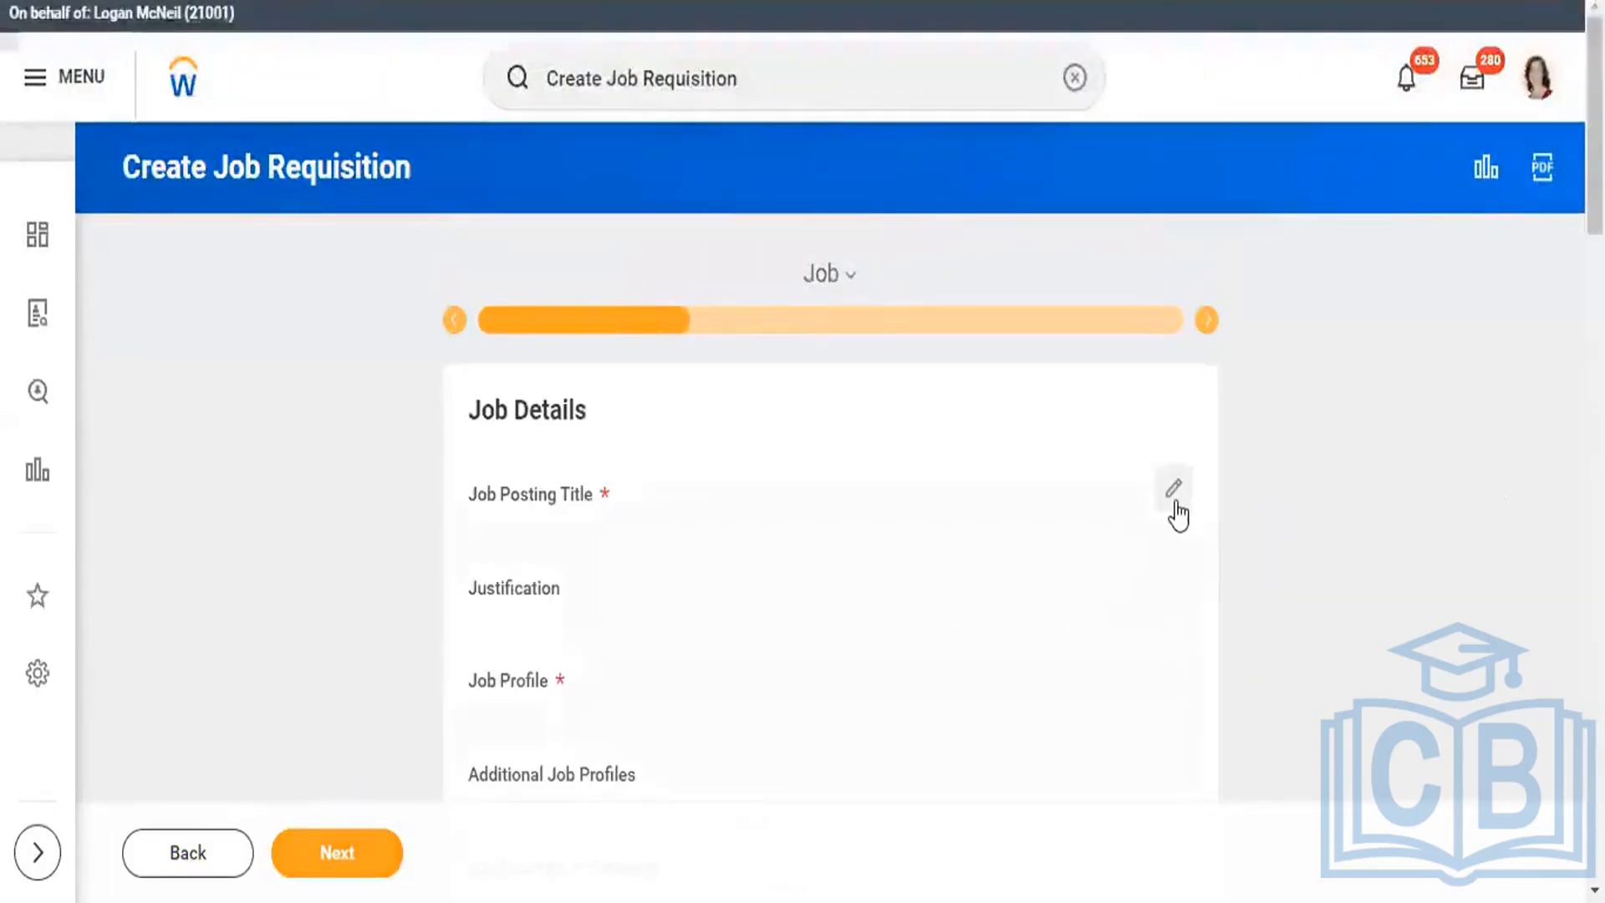
- Edit the job details and enter "Director" as the job posting title
{"action": "left_click", "coordinate": [1174, 493]}
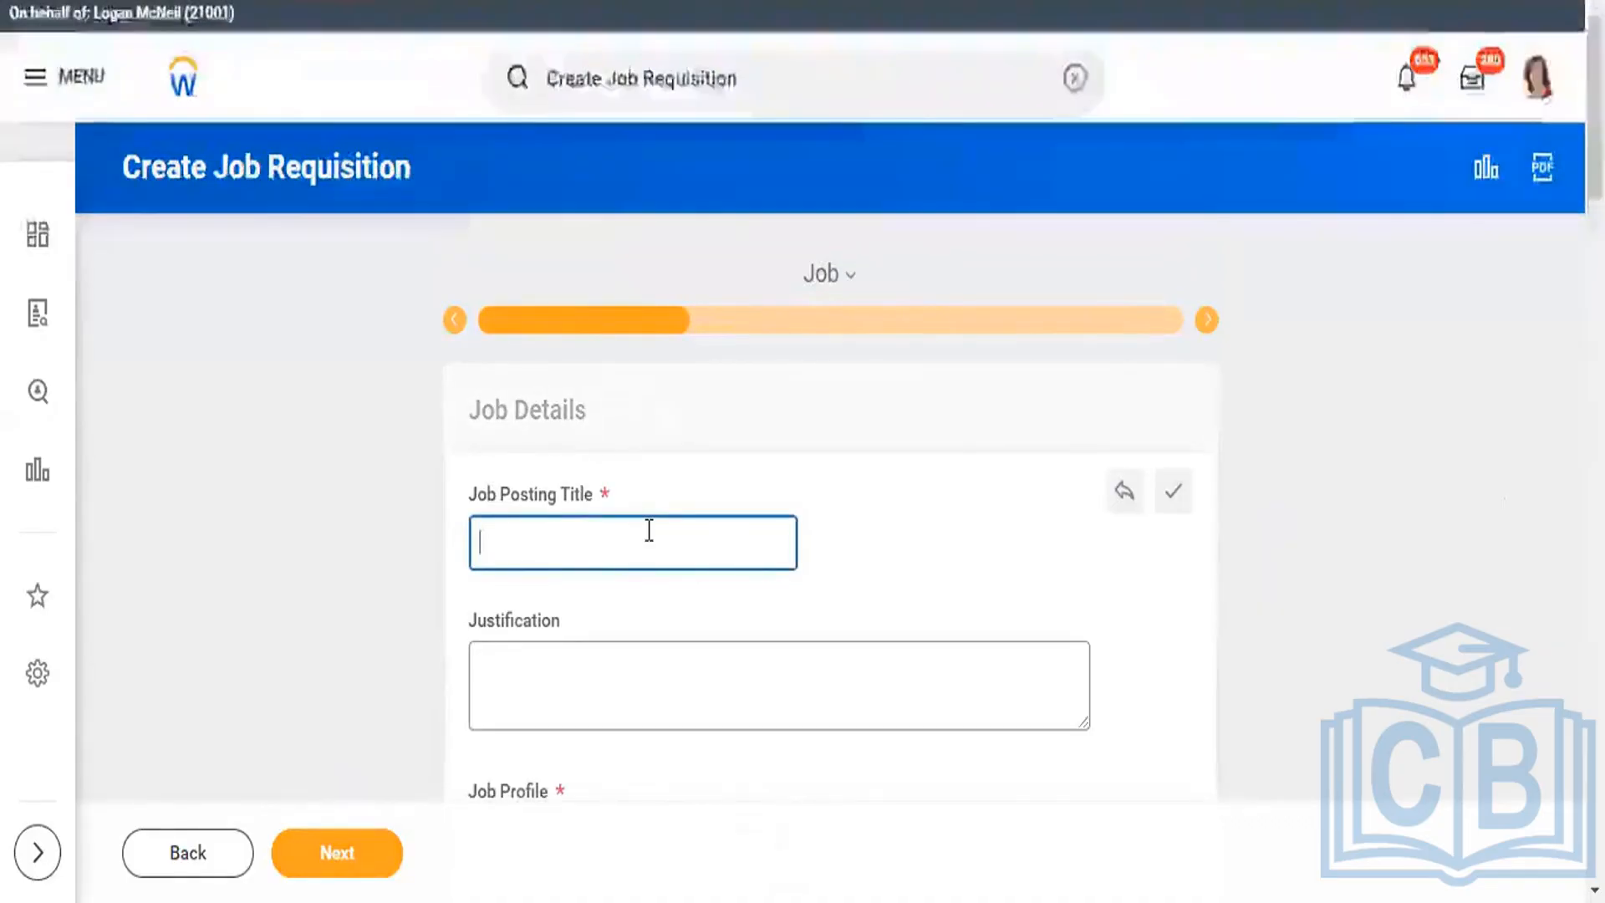
{"action": "type", "text": "alpha"}
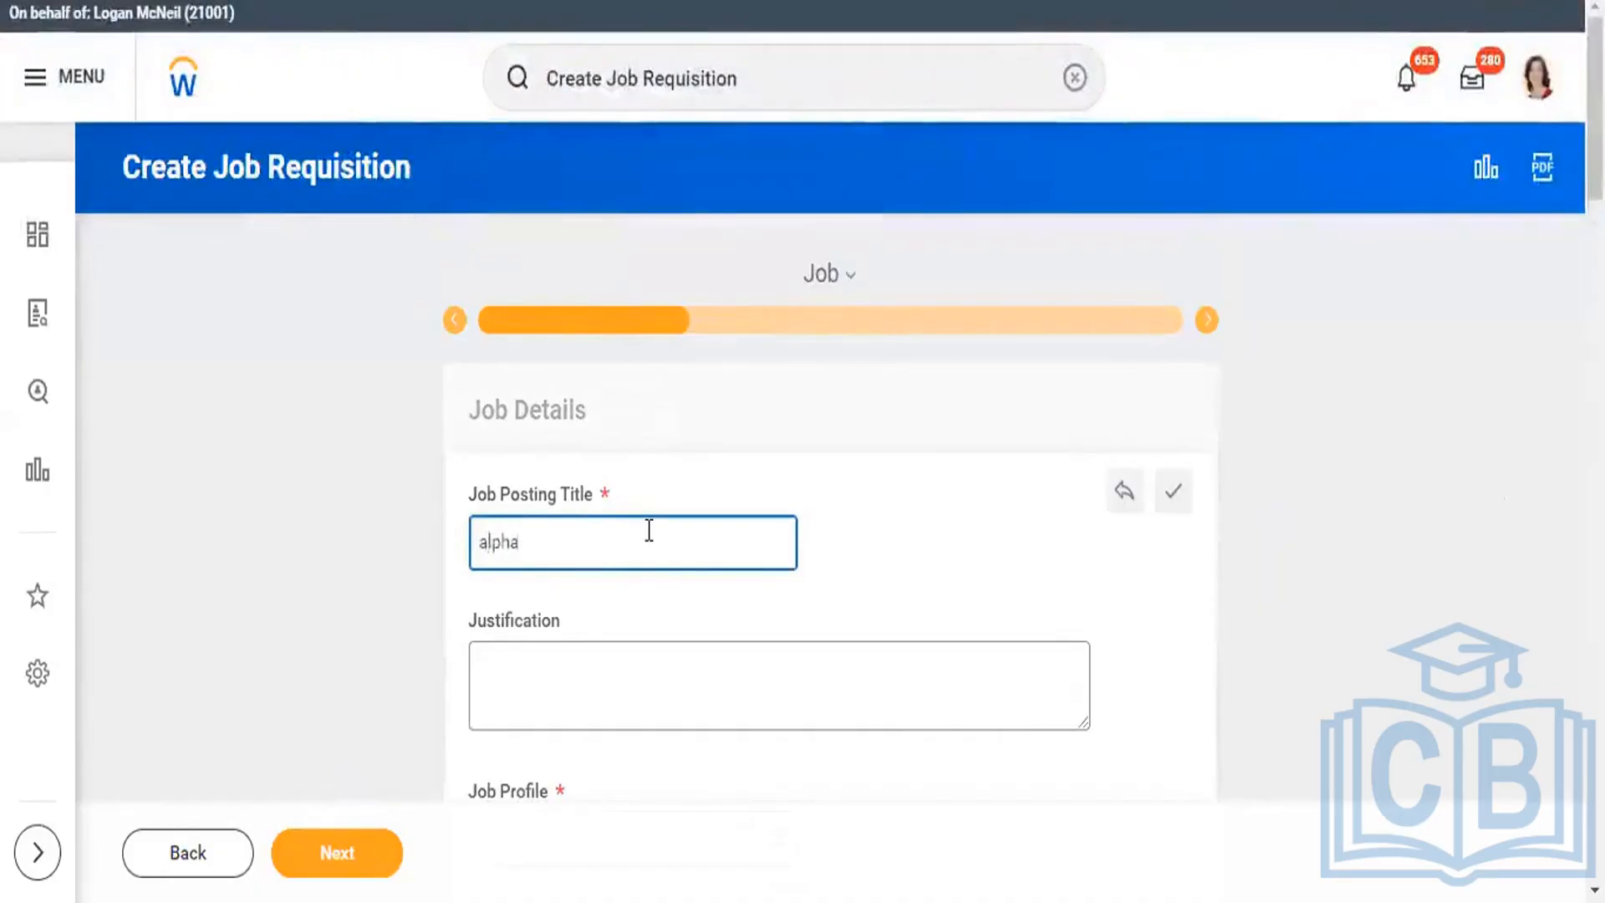
{"action": "key", "text": "BackSpace"}
{"action": "key", "text": "BackSpace"}
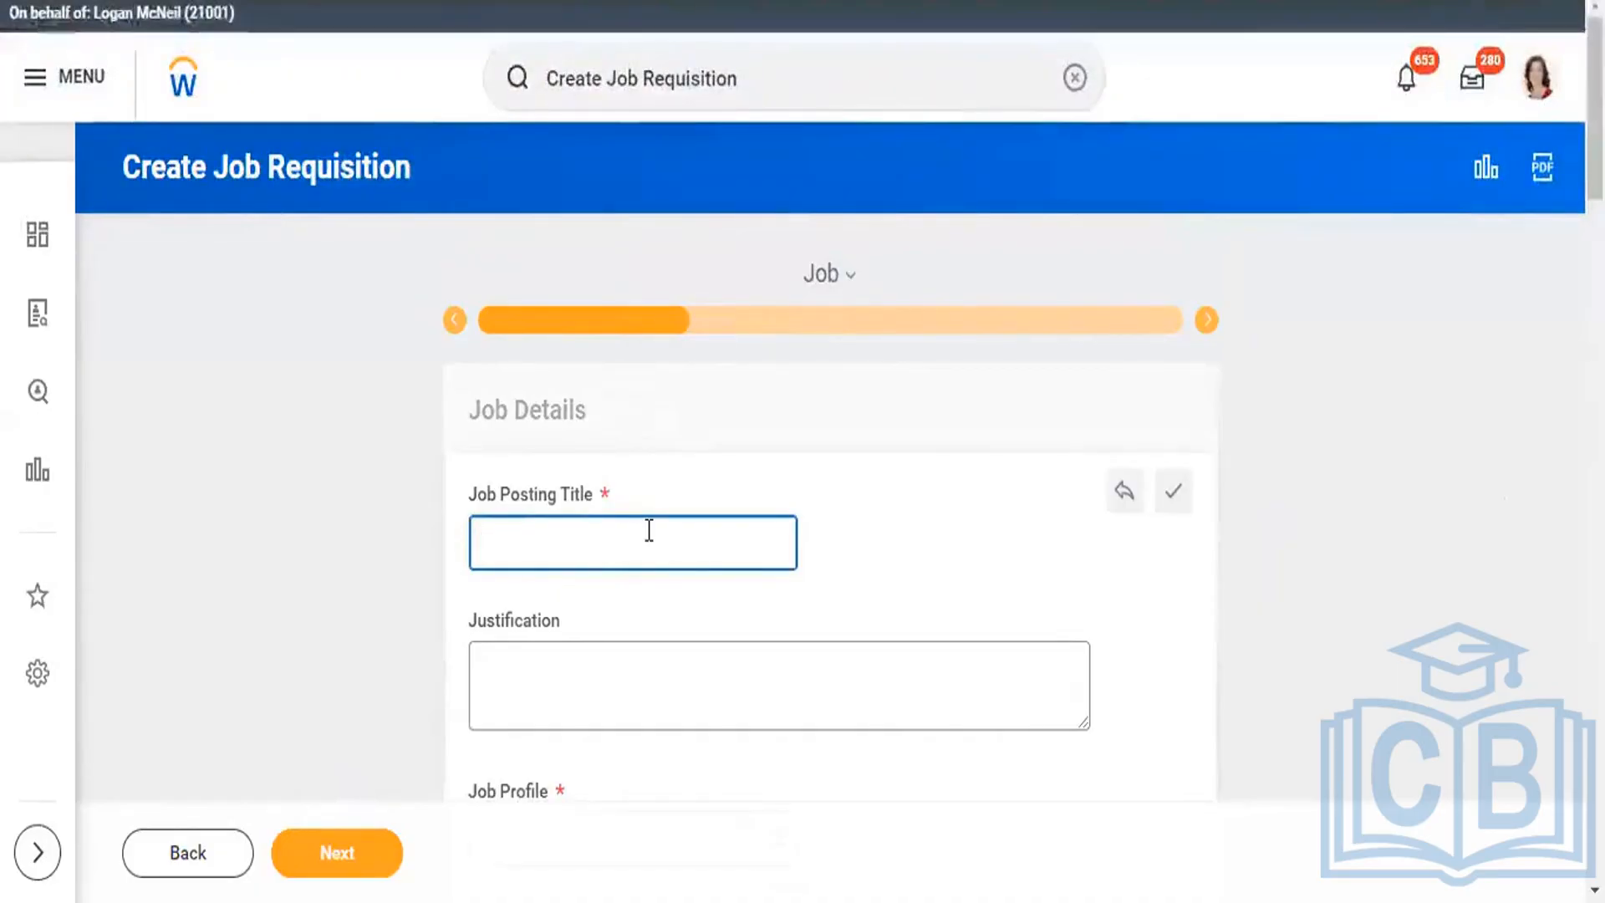
{"action": "type", "text": "Direct"}
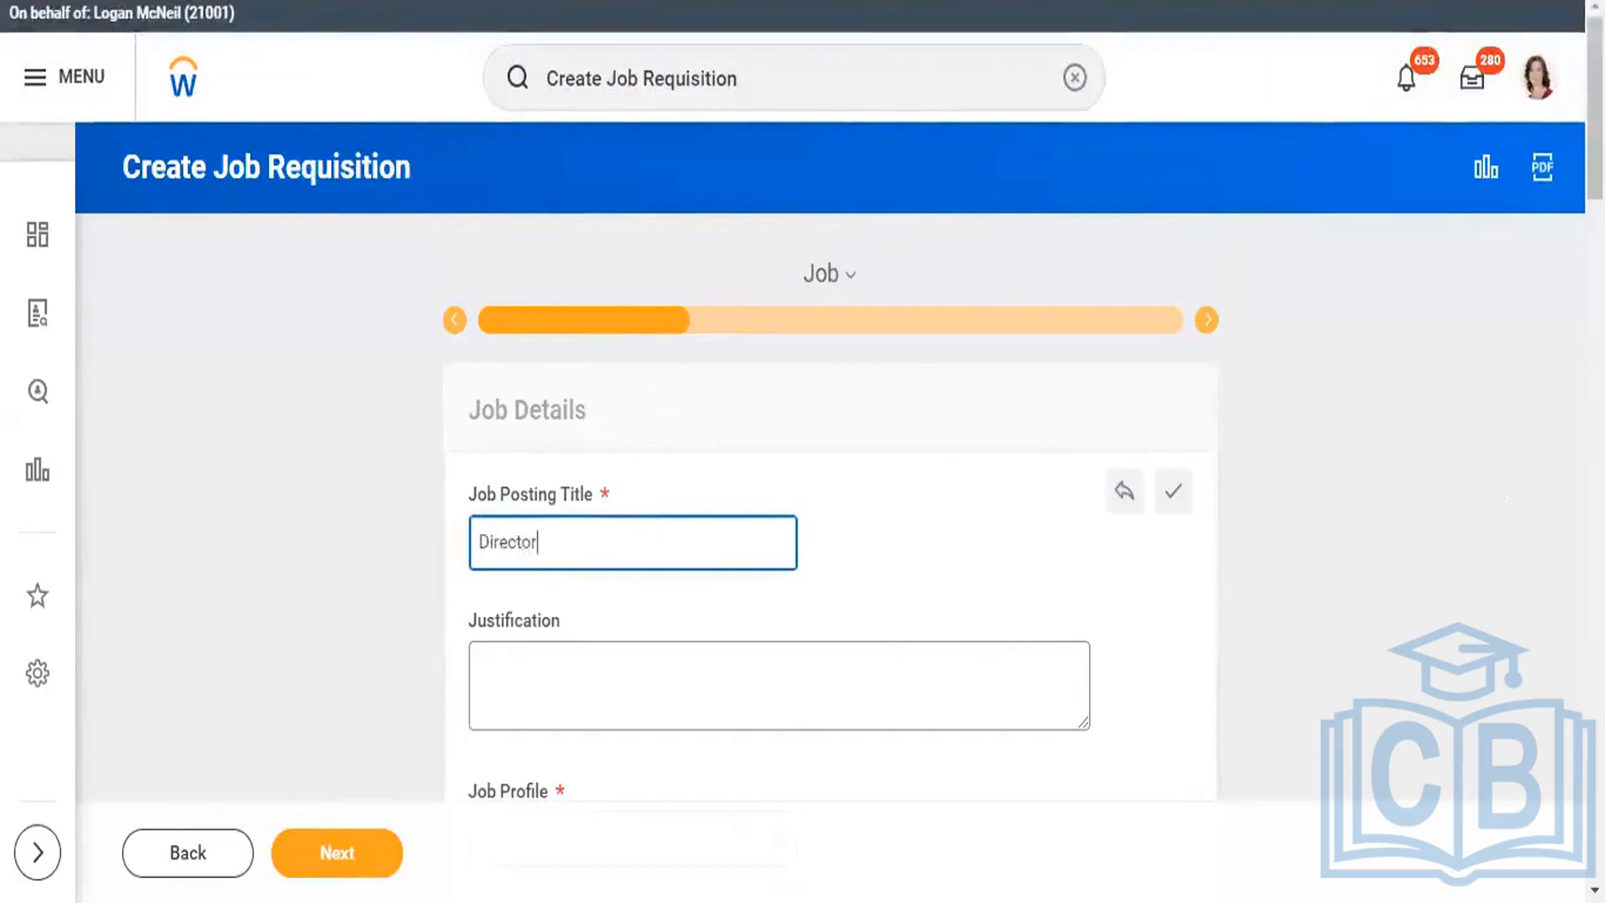
{"action": "type", "text": "or"}
{"action": "left_click", "coordinate": [1152, 695]}
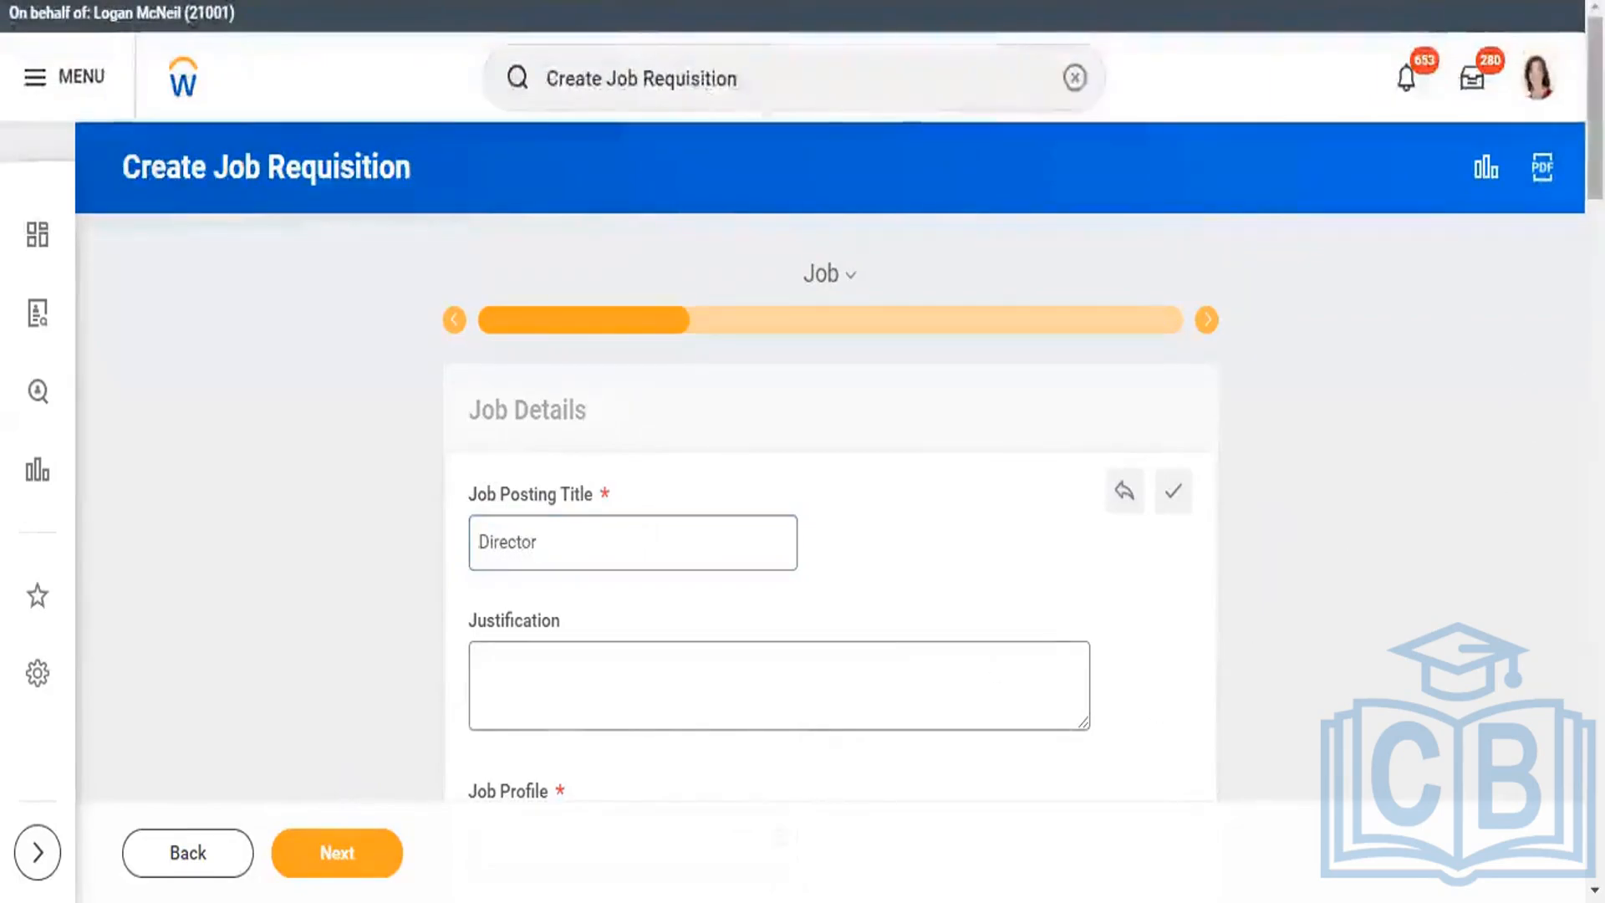
- Search the job profiles for "Alpha" and select Alpha Director as the requisition's job profile
{"action": "scroll", "coordinate": [830, 502], "scroll_direction": "down", "scroll_amount": 4}
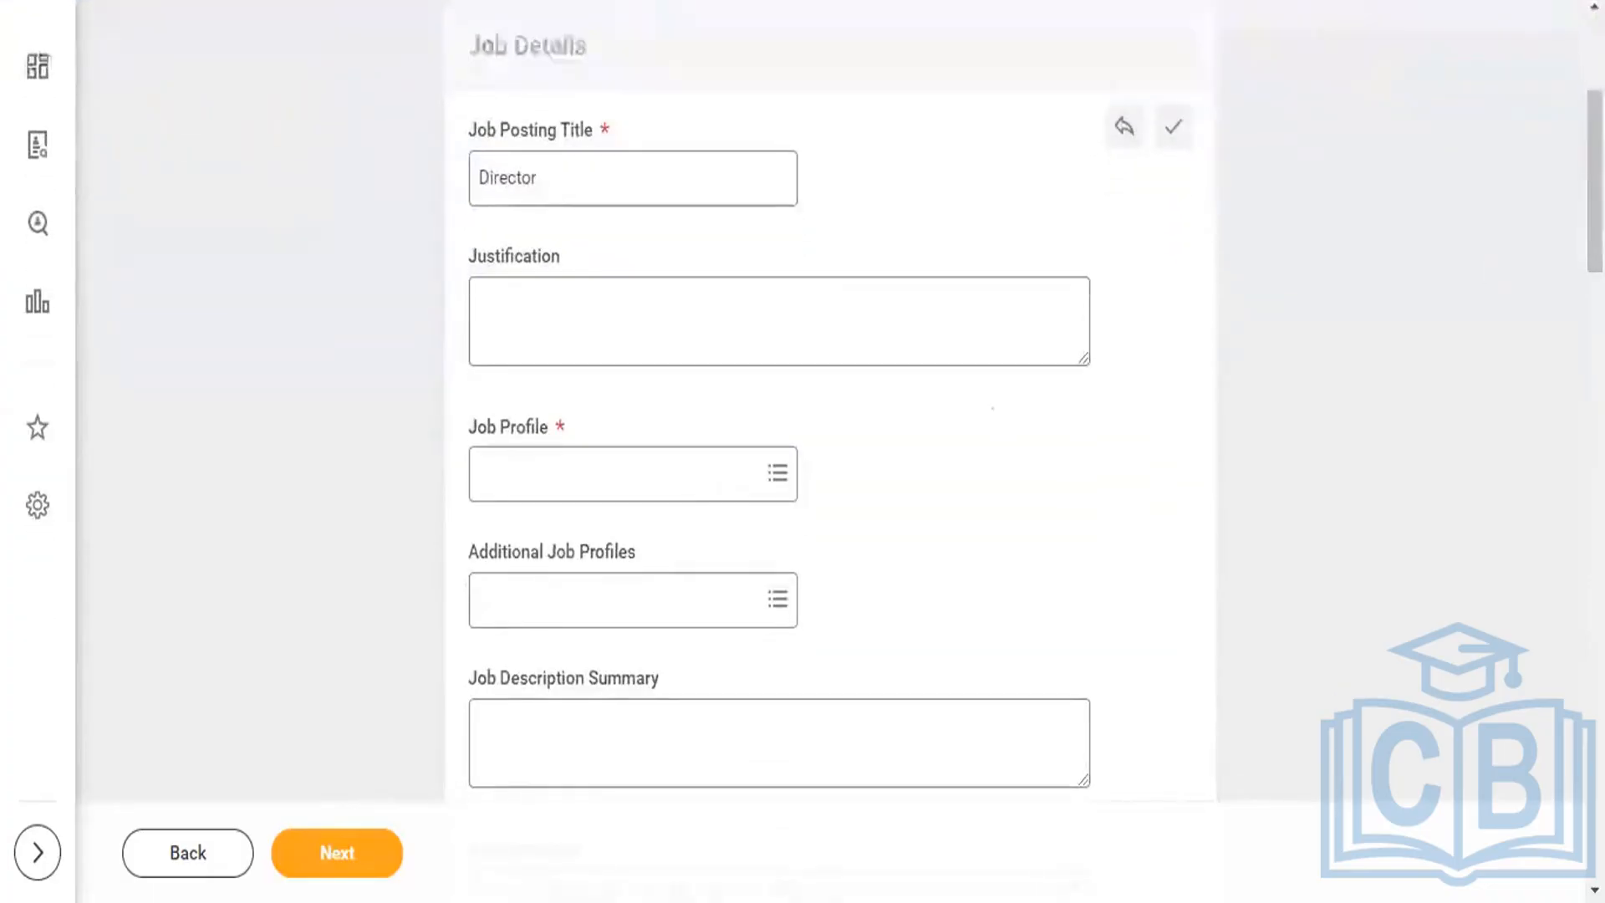
{"action": "left_click", "coordinate": [702, 474]}
{"action": "type", "text": "Alph"}
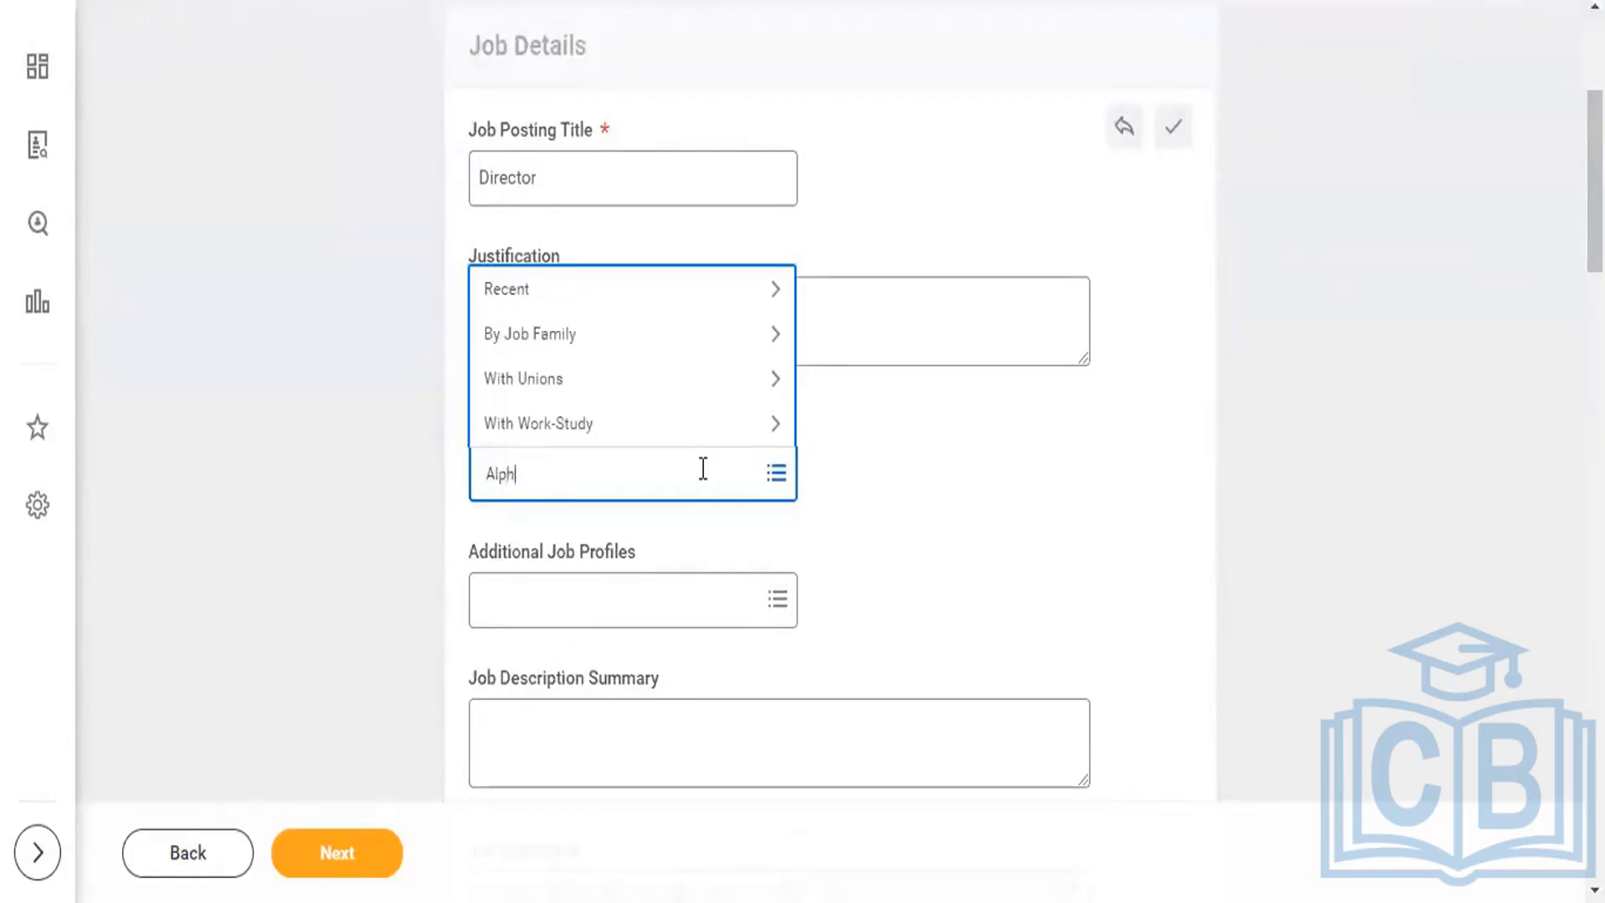
{"action": "type", "text": "a"}
{"action": "key", "text": "Return"}
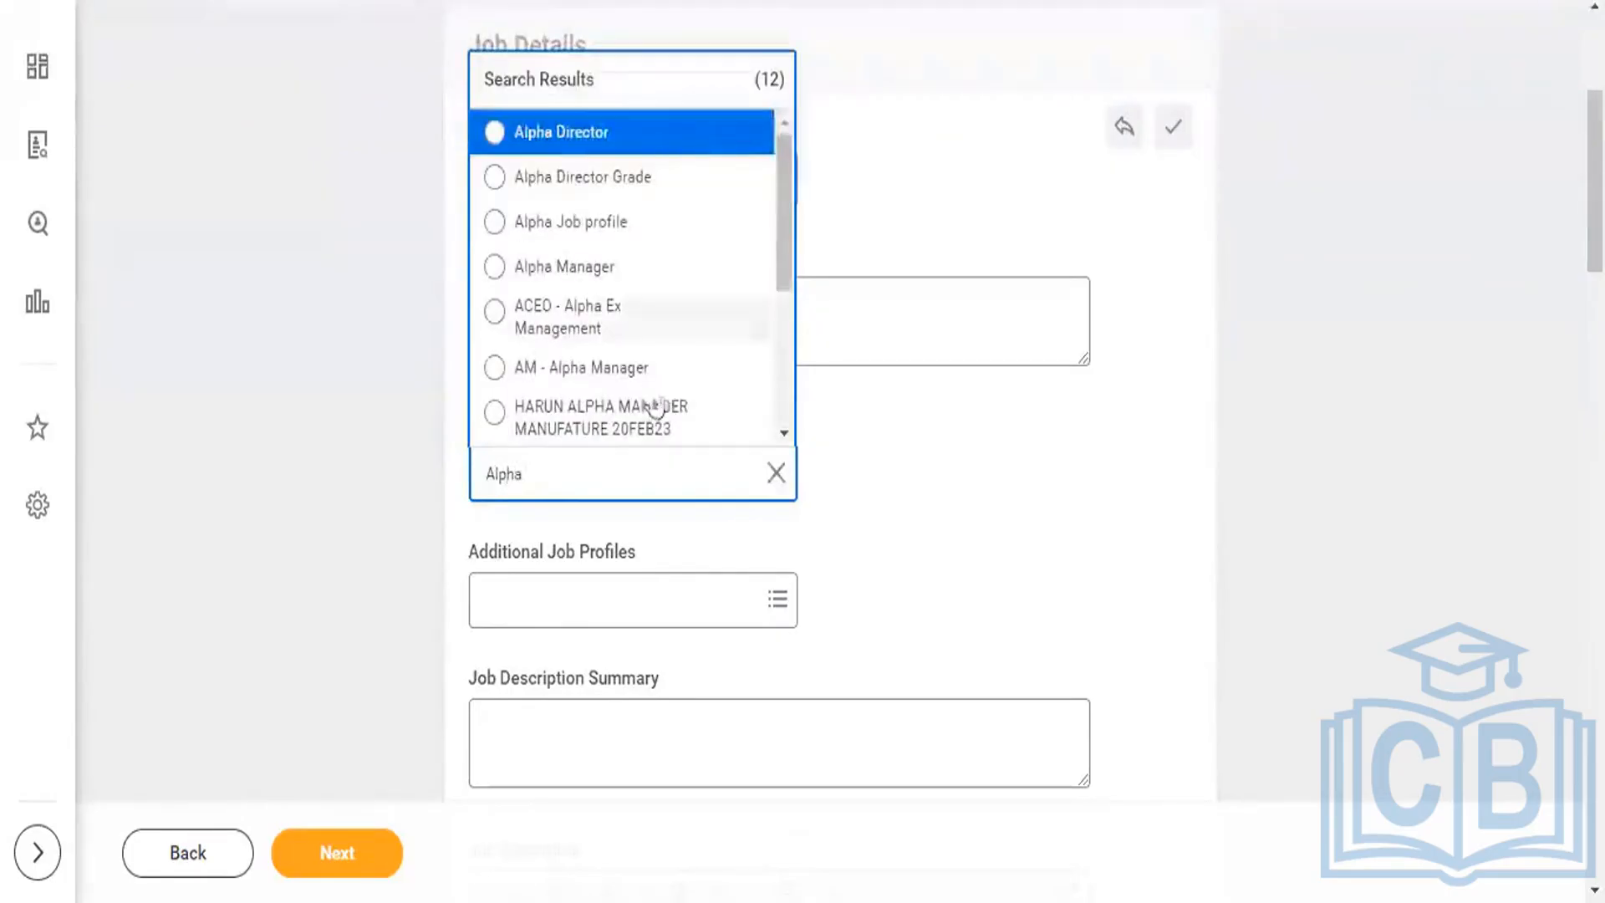
{"action": "left_click", "coordinate": [494, 134]}
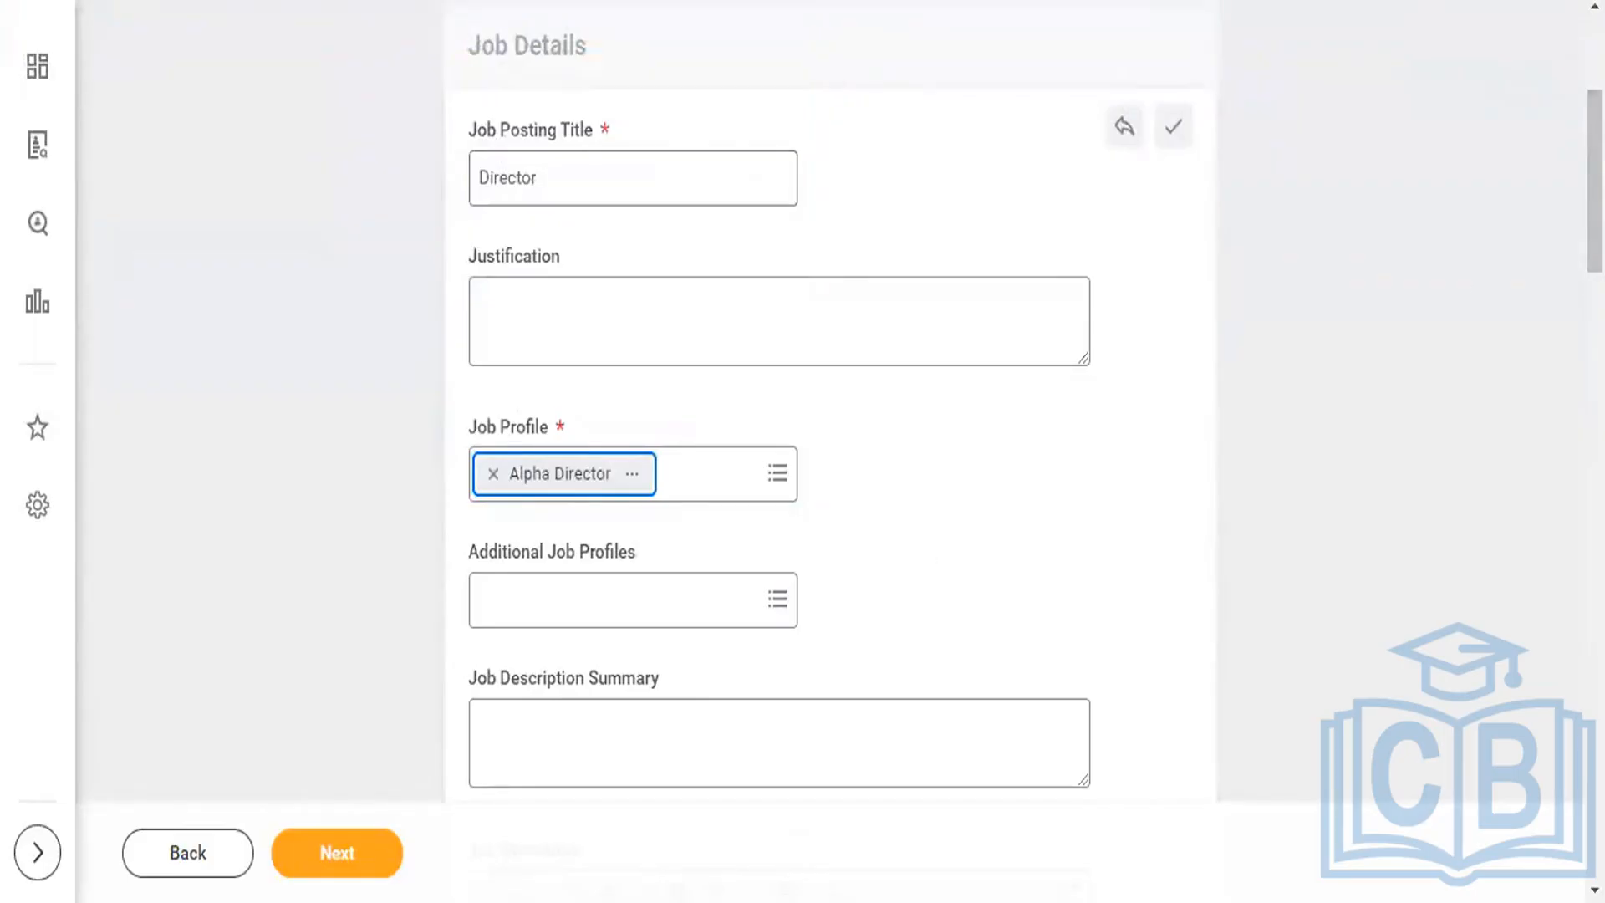
{"action": "scroll", "coordinate": [924, 558], "scroll_direction": "down", "scroll_amount": 3}
{"action": "scroll", "coordinate": [778, 418], "scroll_direction": "down", "scroll_amount": 2}
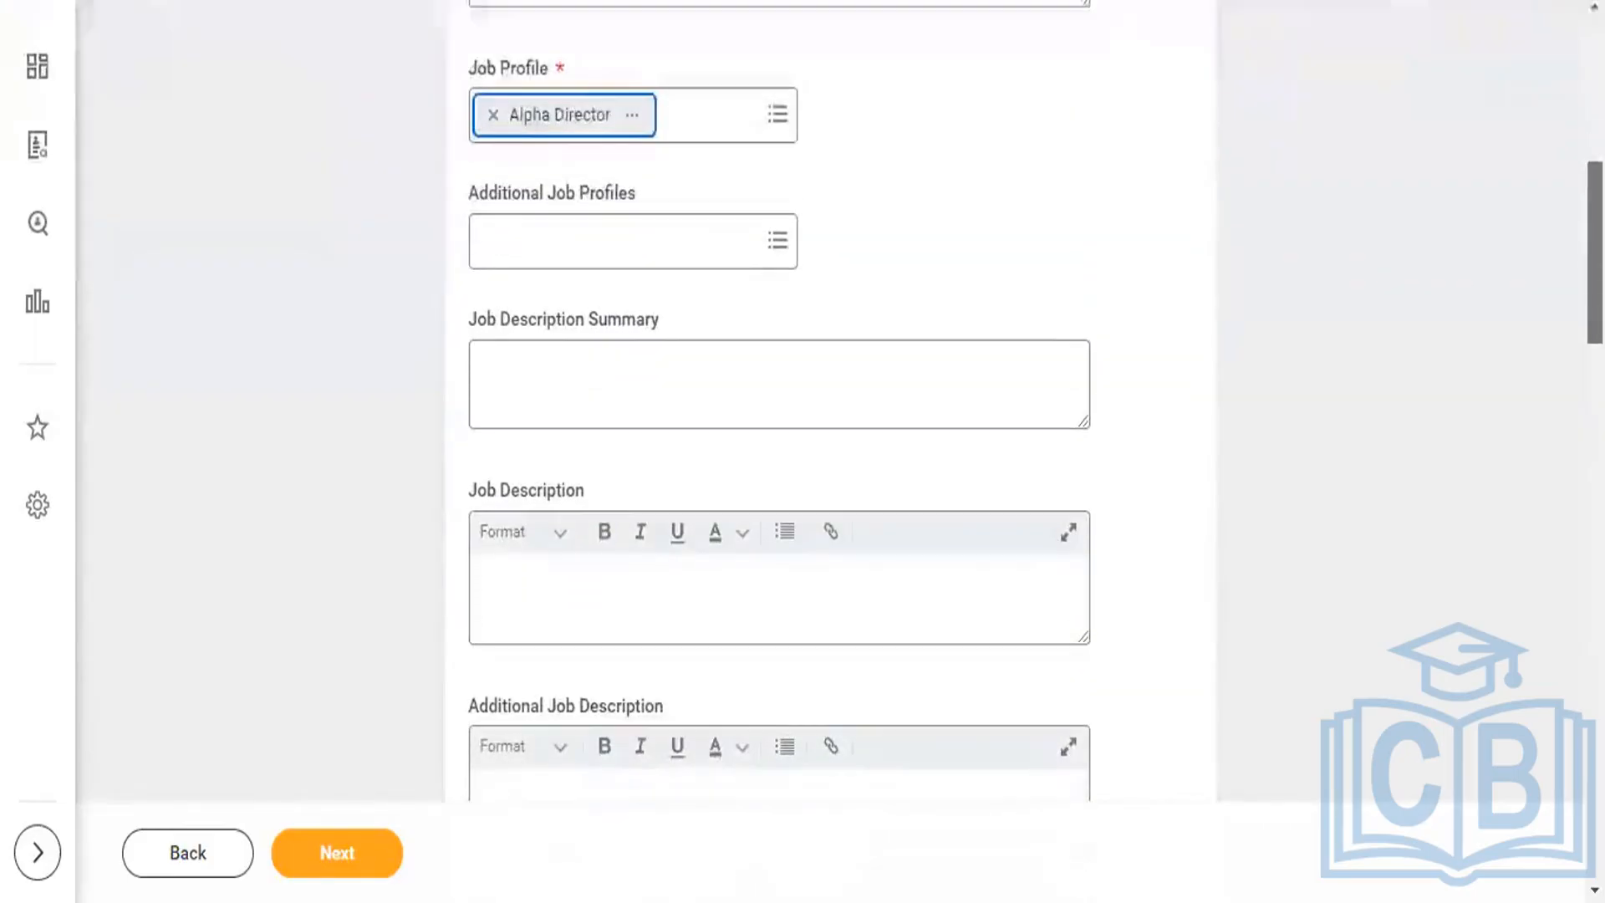
{"action": "left_click", "coordinate": [739, 243]}
{"action": "type", "text": "ma"}
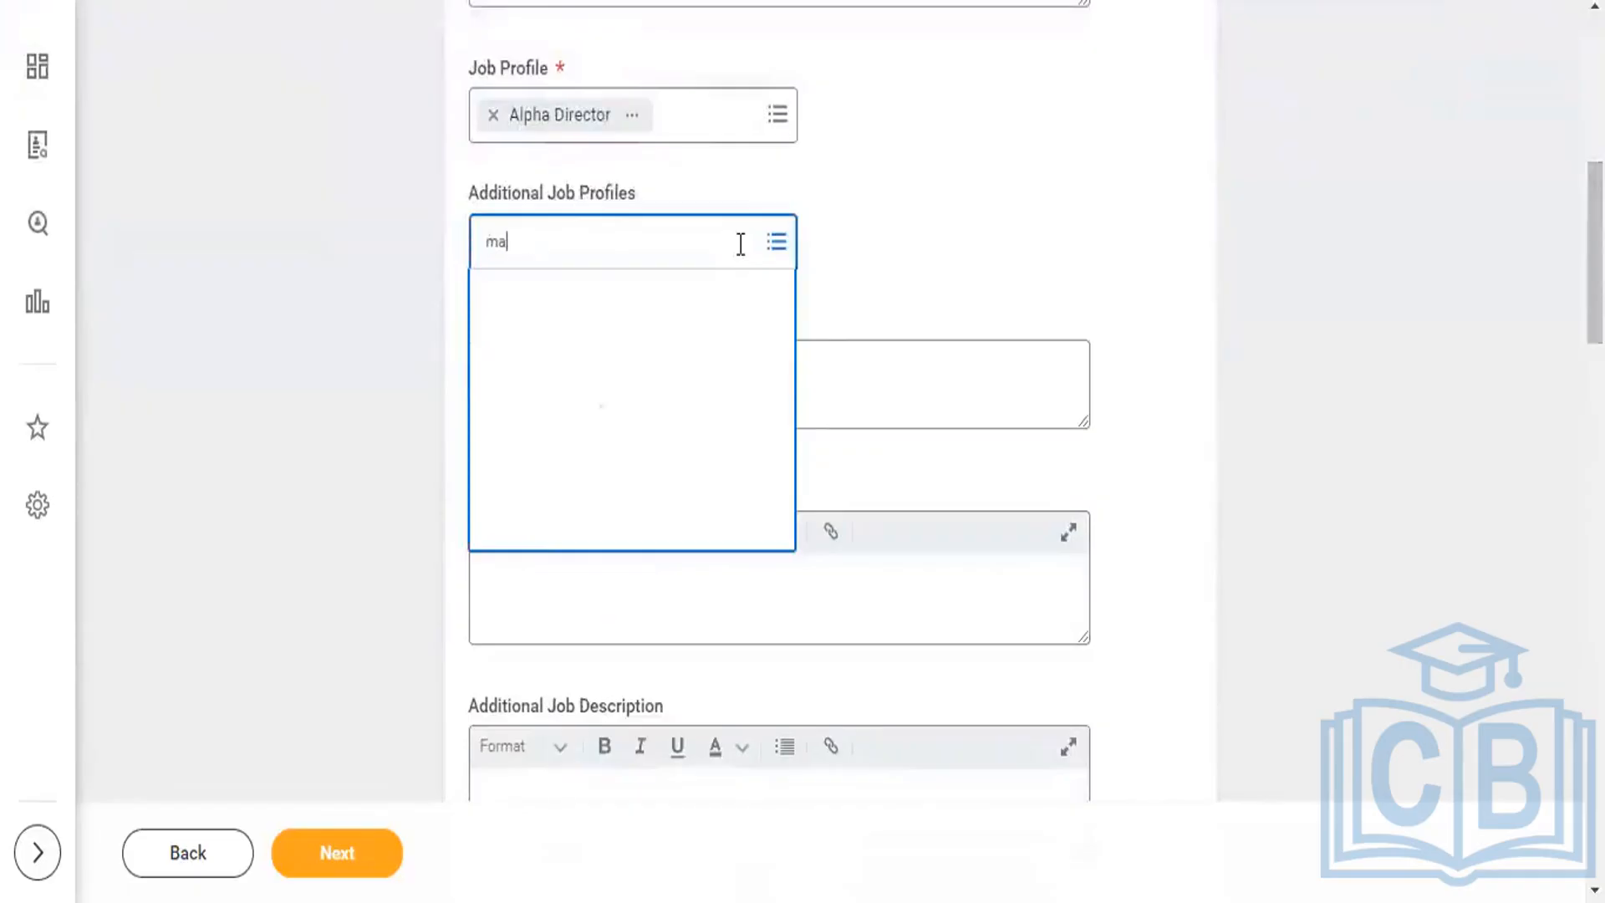
{"action": "type", "text": "nagre"}
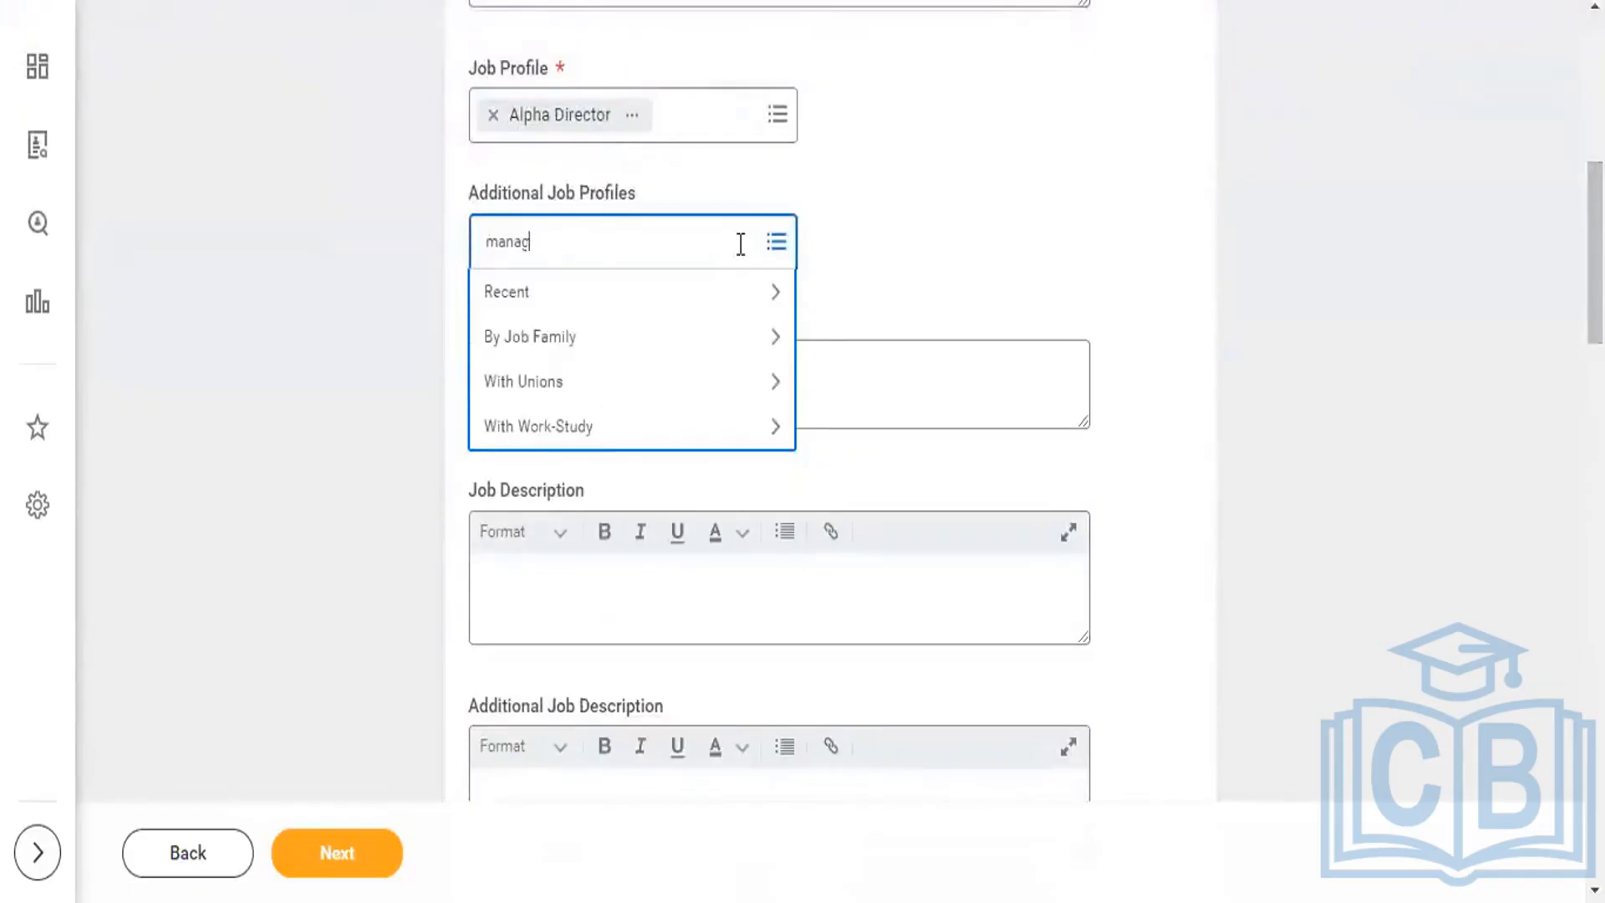
{"action": "key", "text": "Return"}
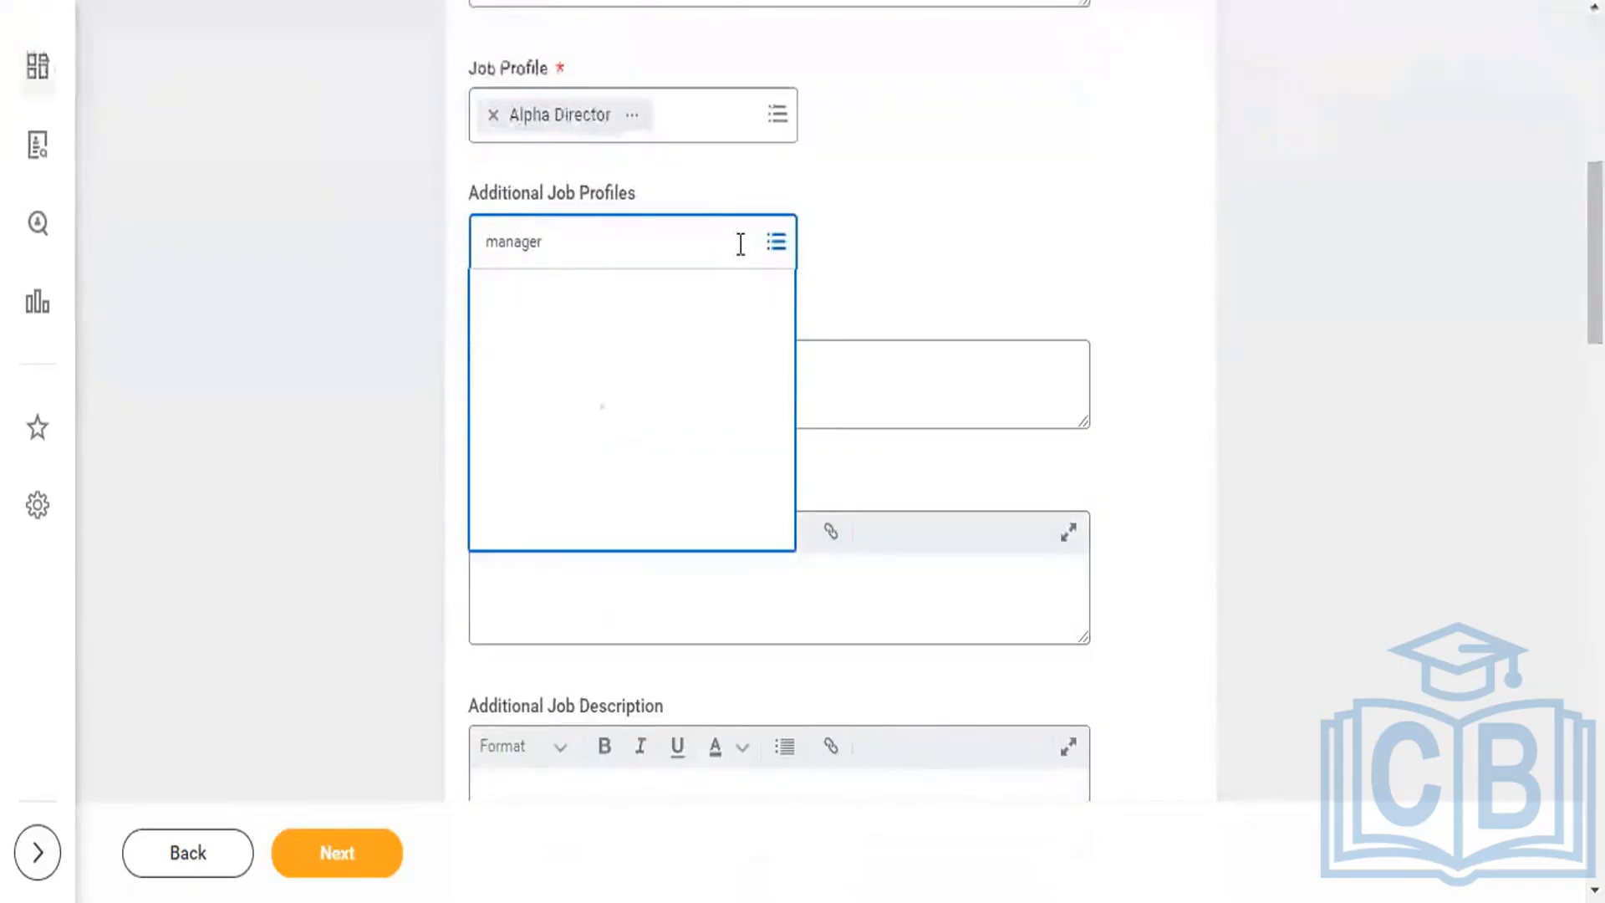
{"action": "left_click", "coordinate": [495, 350]}
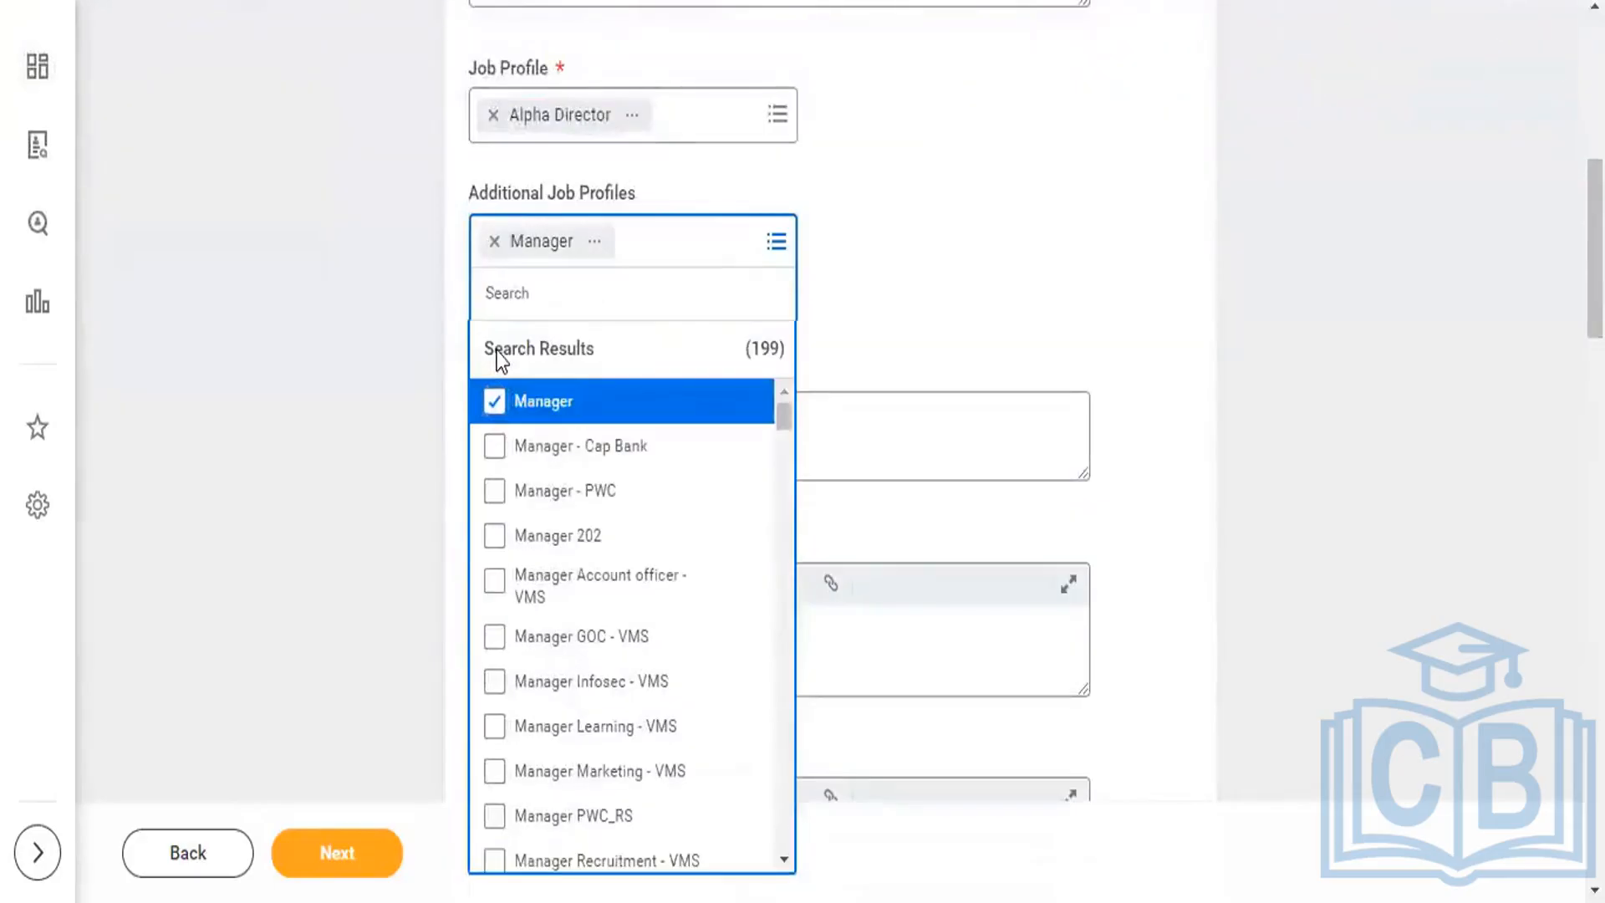
{"action": "left_click", "coordinate": [494, 240]}
- Search the additional job profiles for "alpha" and add Alpha Manager to the requisition
{"action": "type", "text": "al"}
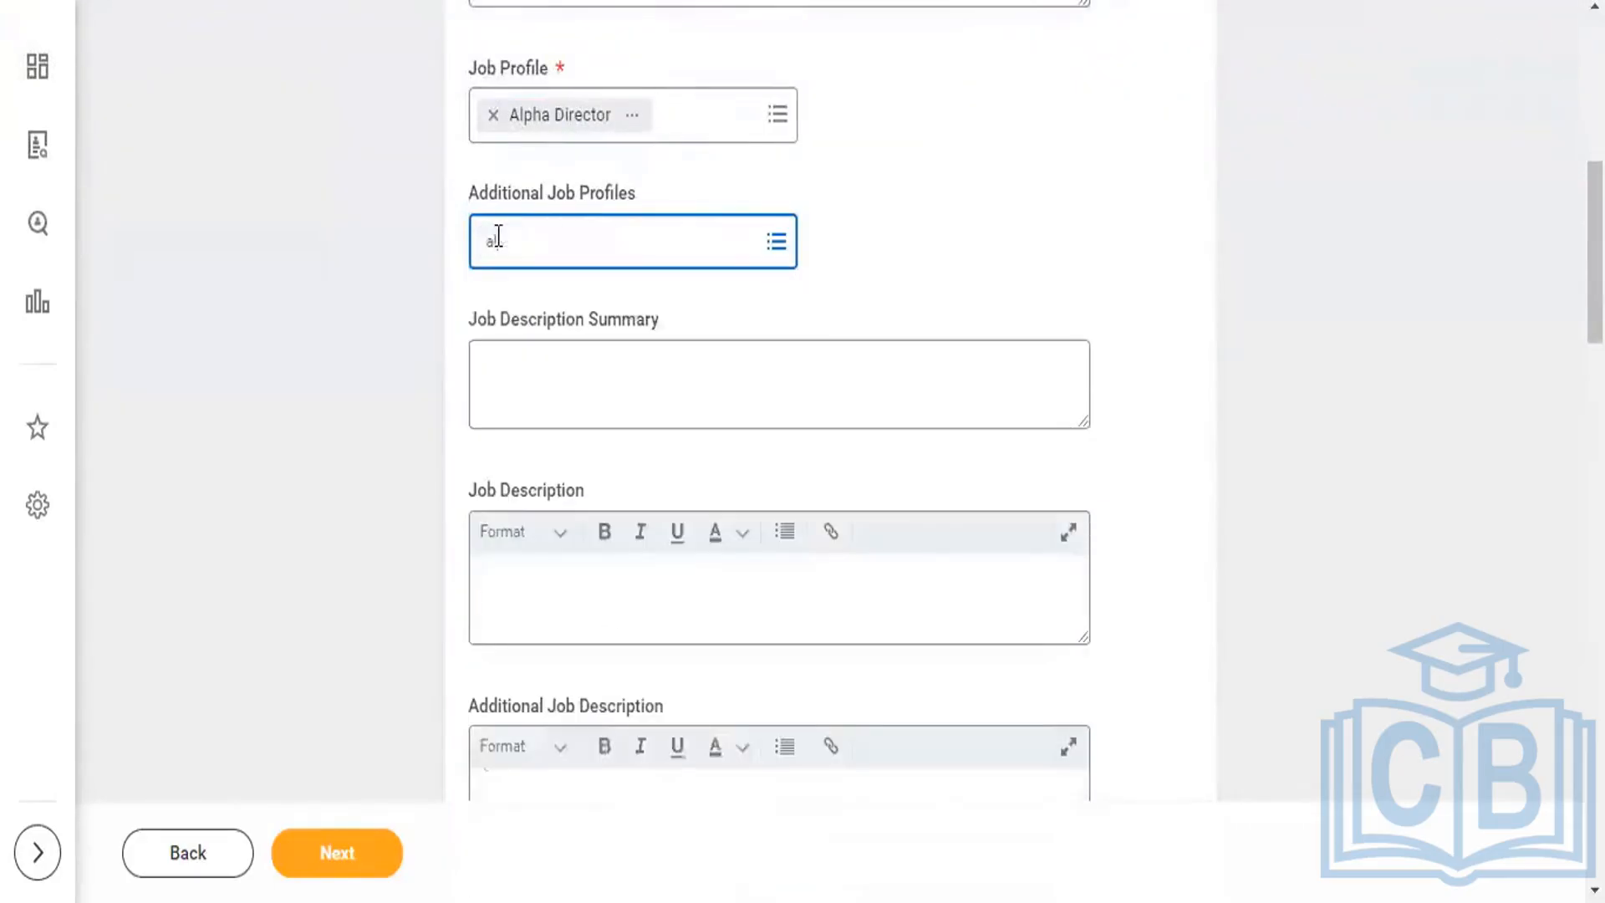
{"action": "type", "text": "pha"}
{"action": "key", "text": "Return"}
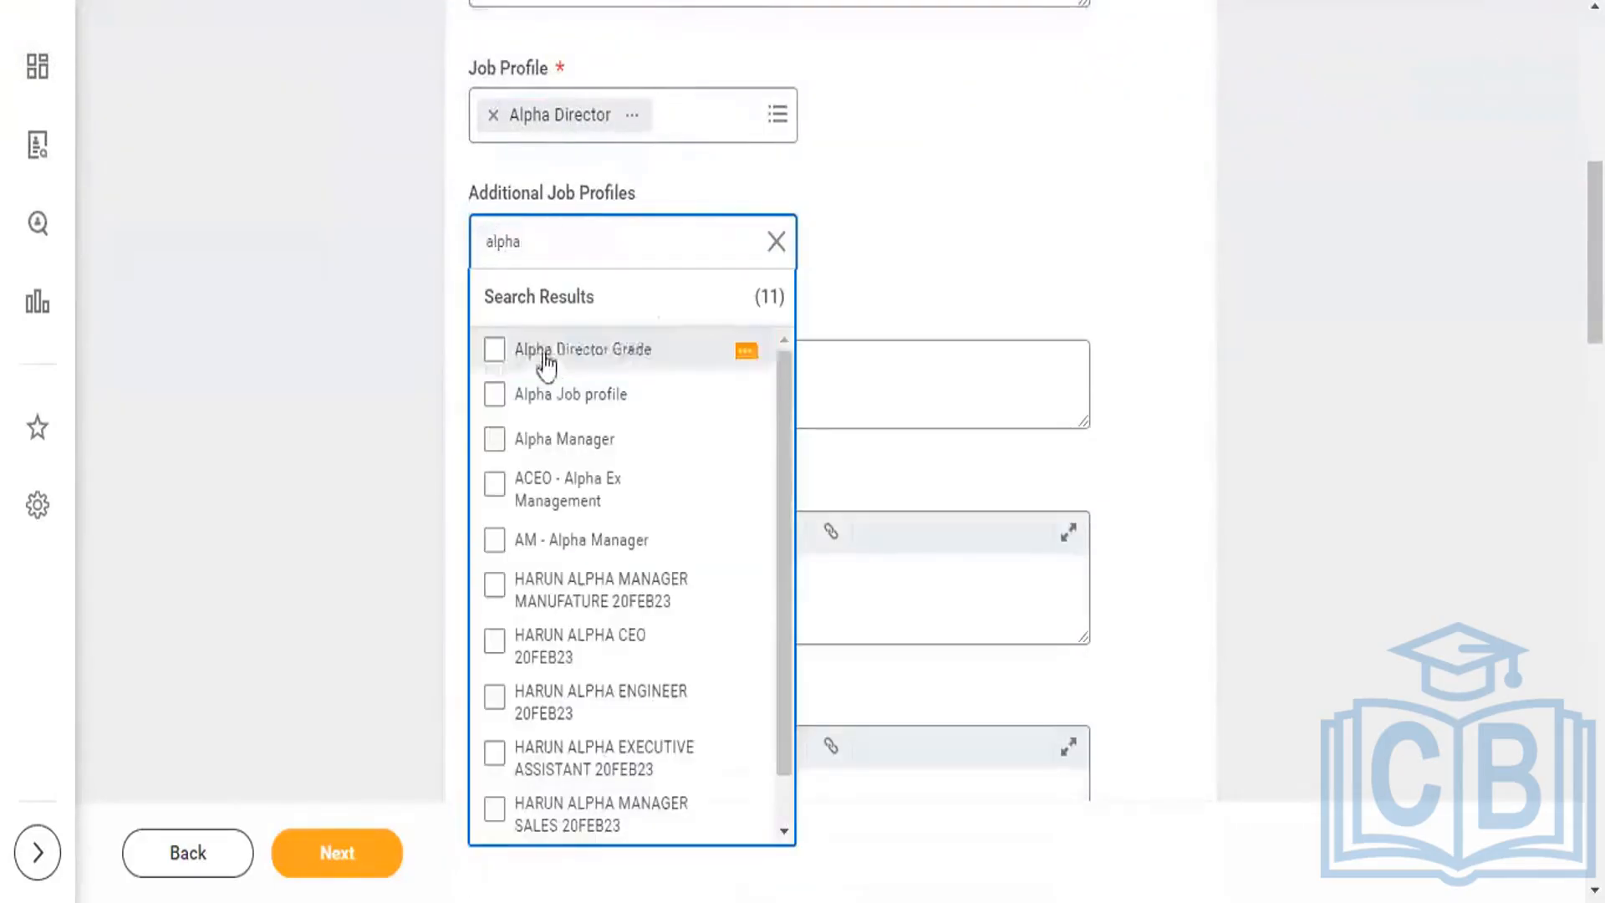
{"action": "left_click", "coordinate": [503, 441]}
{"action": "left_click", "coordinate": [938, 327]}
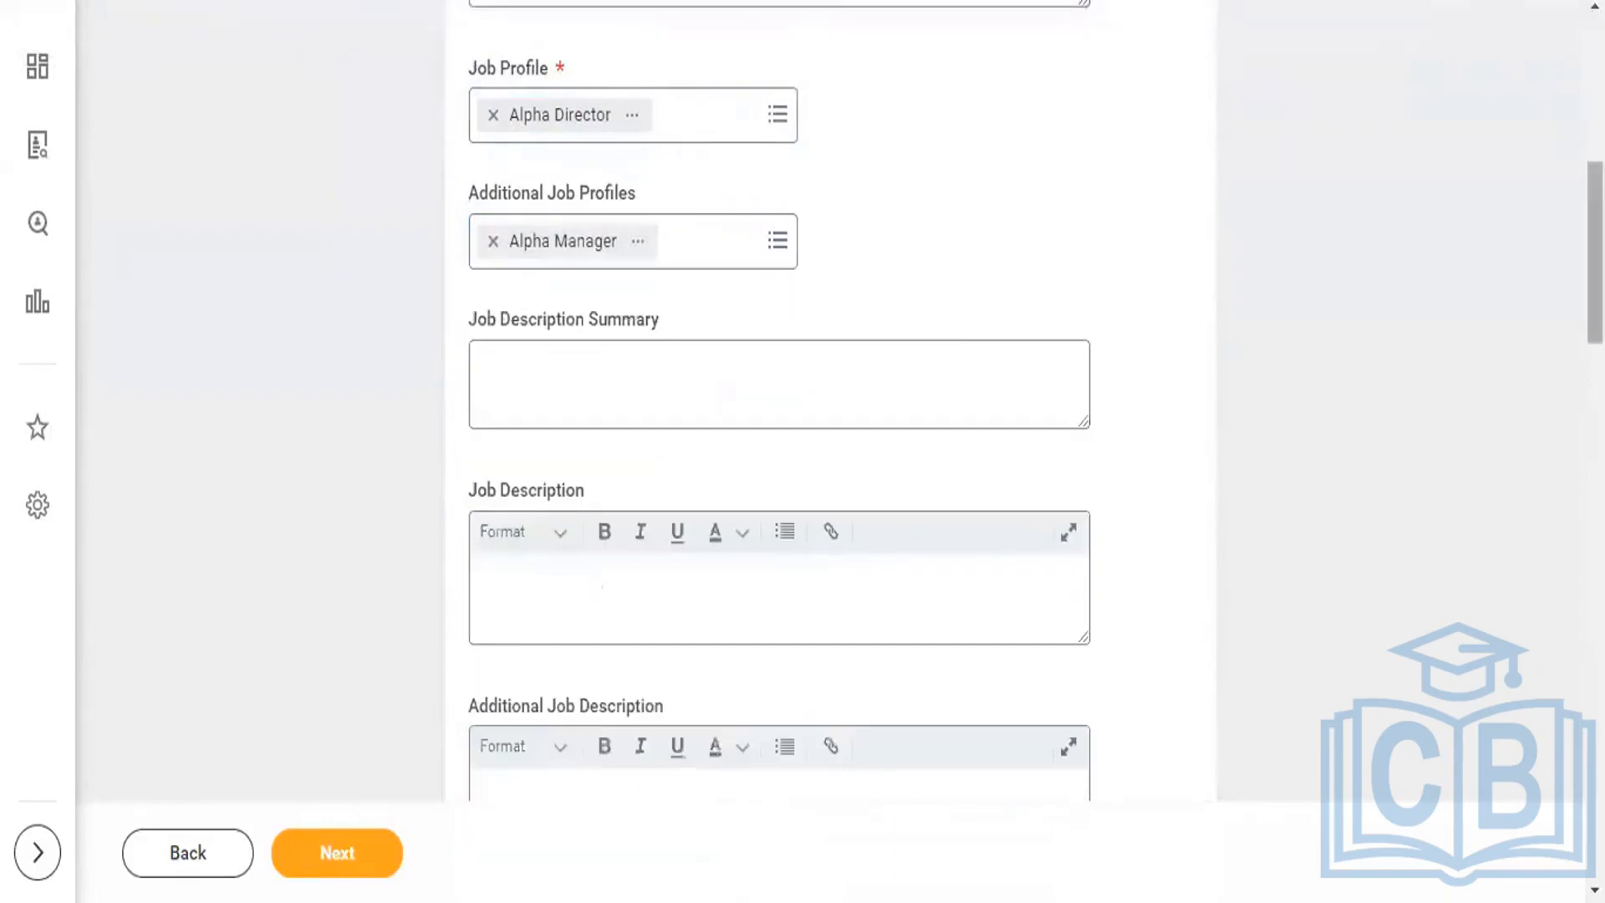
- Set the worker sub-type to Regular, chosen from the worker types, and the time type to Full time
{"action": "scroll", "coordinate": [1409, 355], "scroll_direction": "down", "scroll_amount": 10}
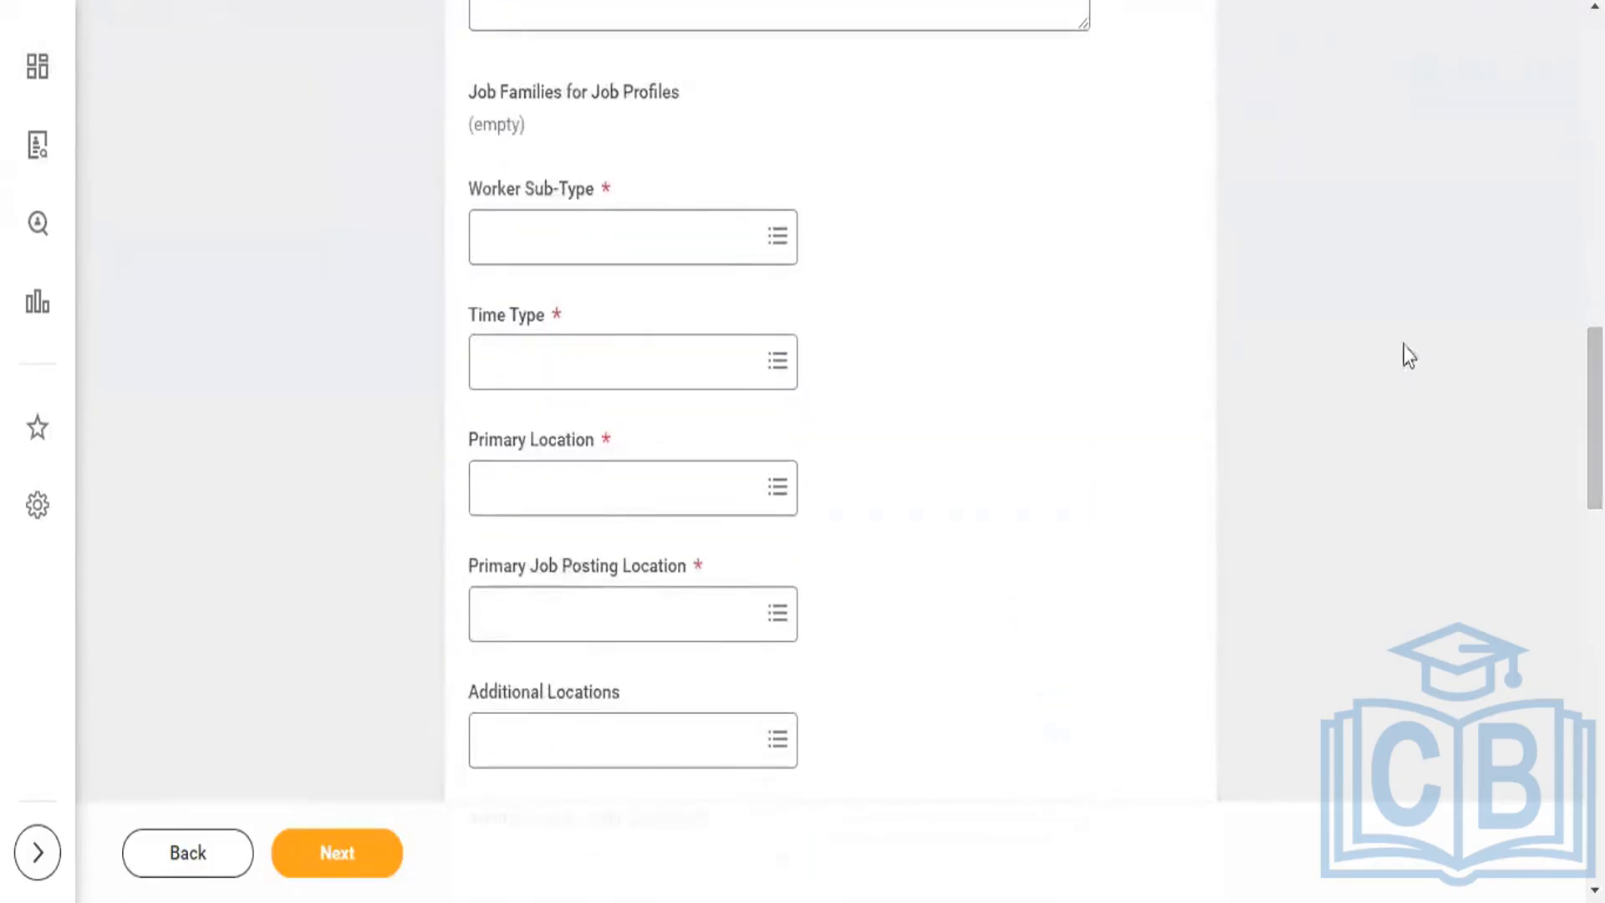
{"action": "left_click", "coordinate": [784, 249]}
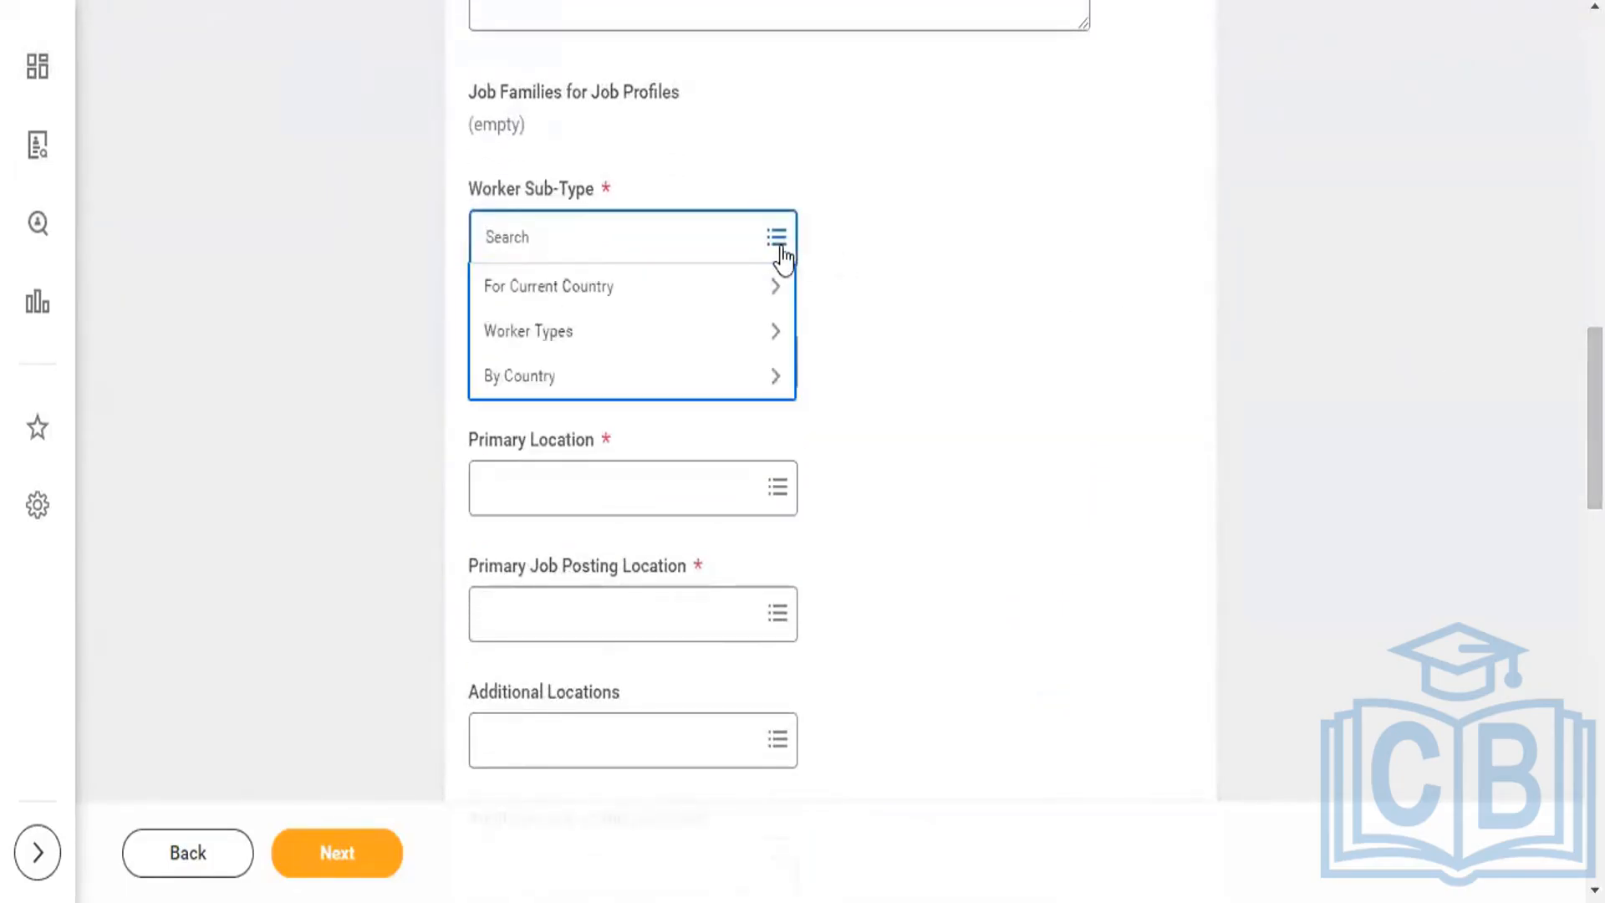
{"action": "left_click", "coordinate": [710, 350]}
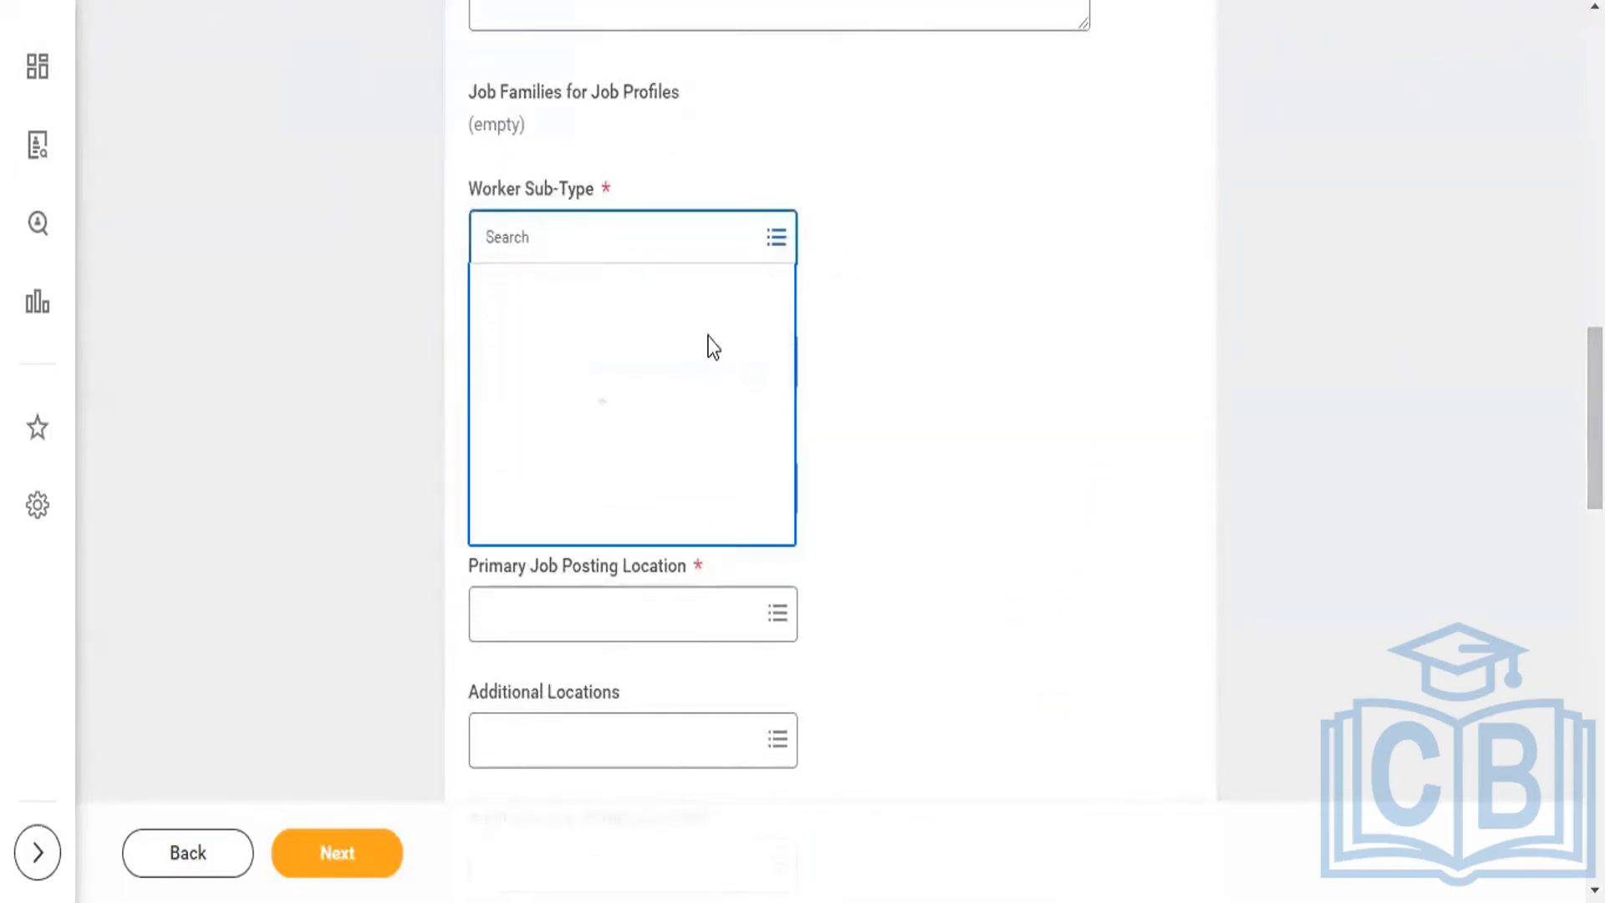
{"action": "left_click", "coordinate": [495, 658]}
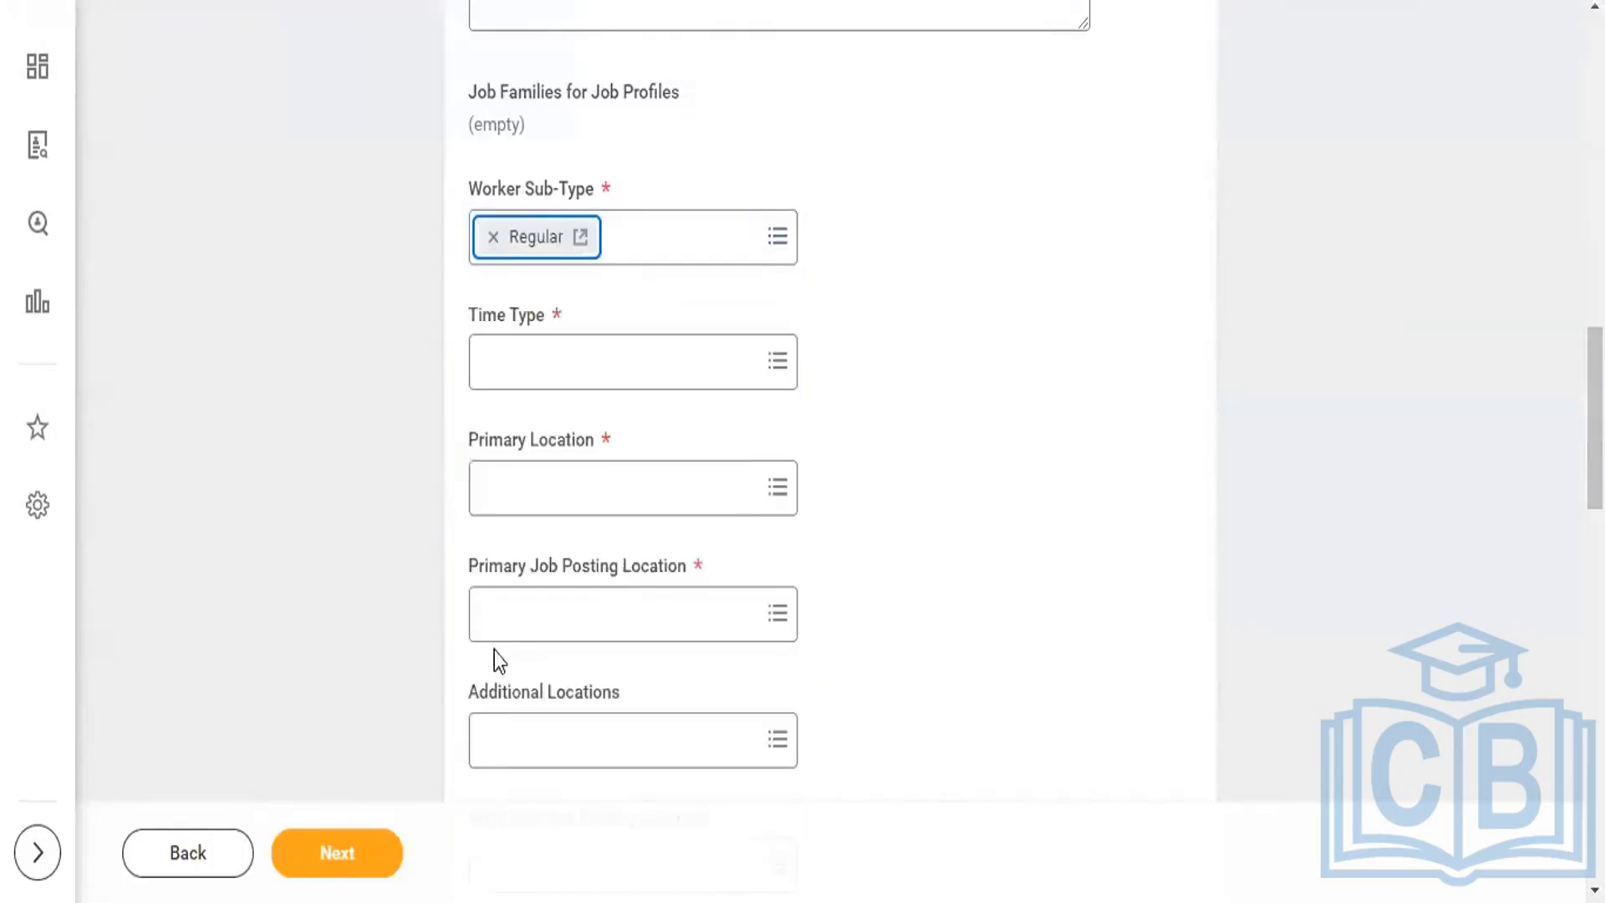
{"action": "left_click", "coordinate": [777, 376]}
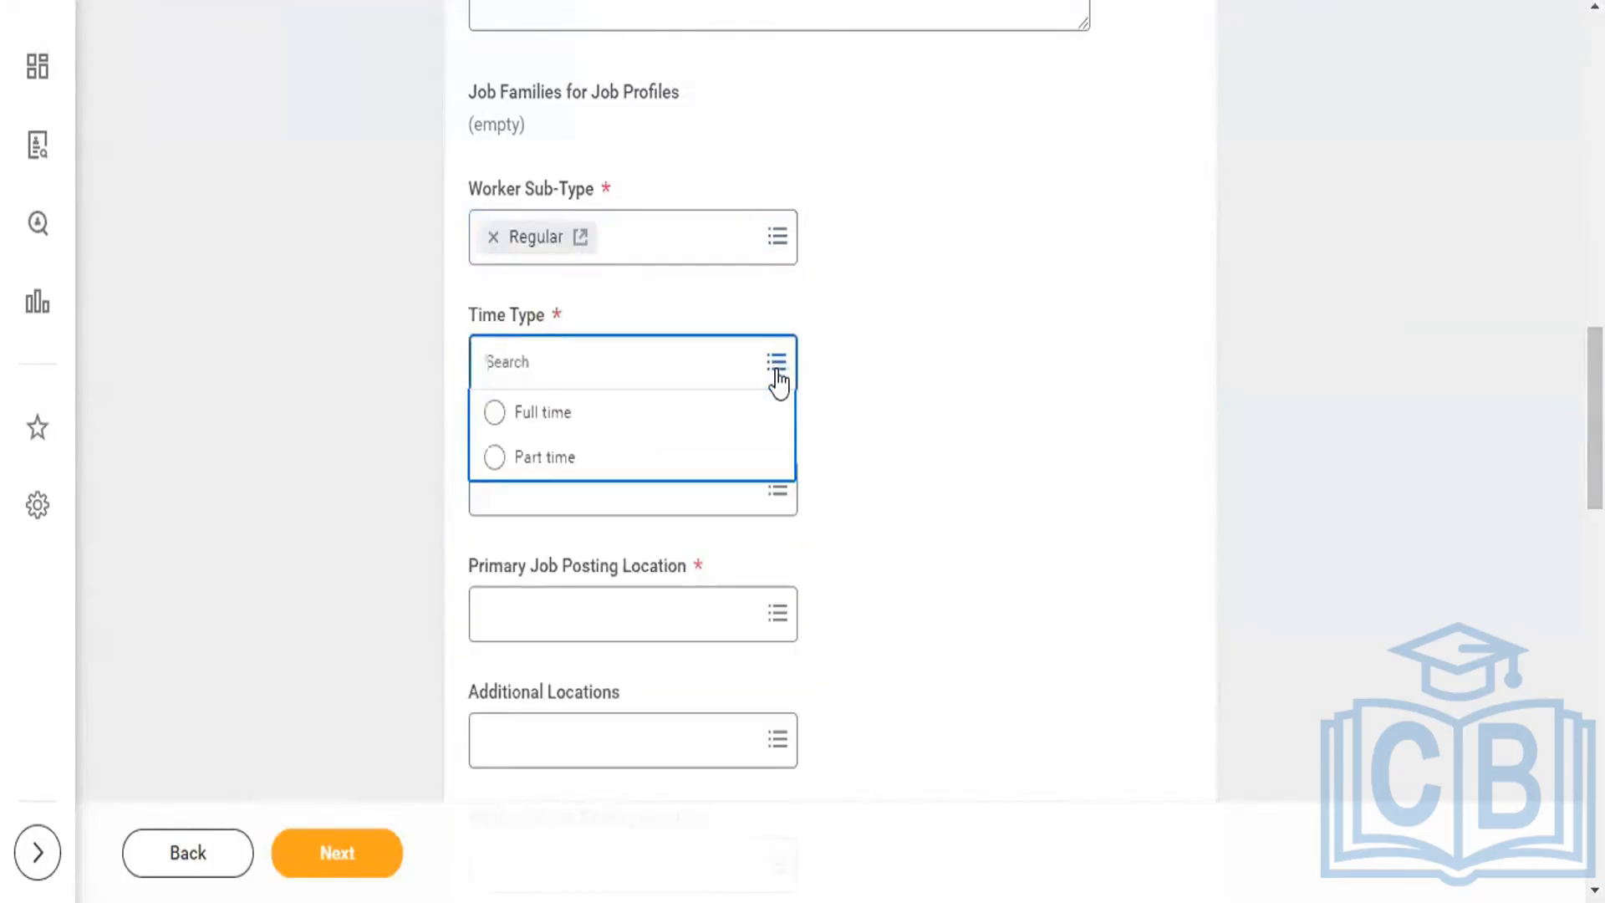
{"action": "left_click", "coordinate": [494, 413]}
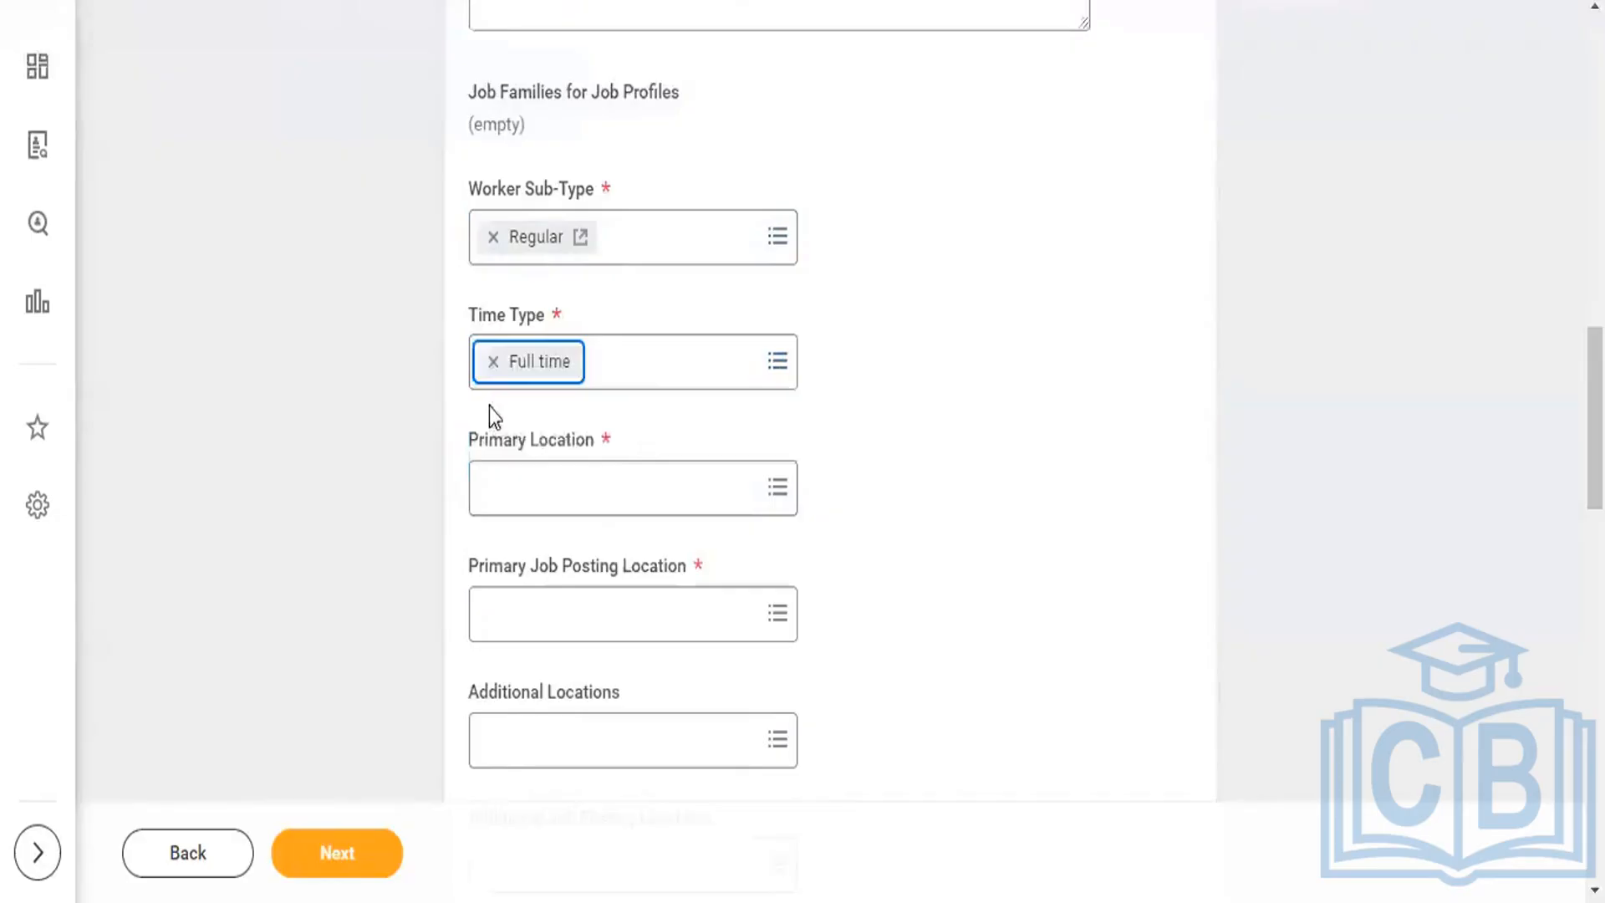
- Search the primary locations for "New york" and select New York, leaving the additional locations empty
{"action": "left_click", "coordinate": [681, 501]}
{"action": "type", "text": "New york"}
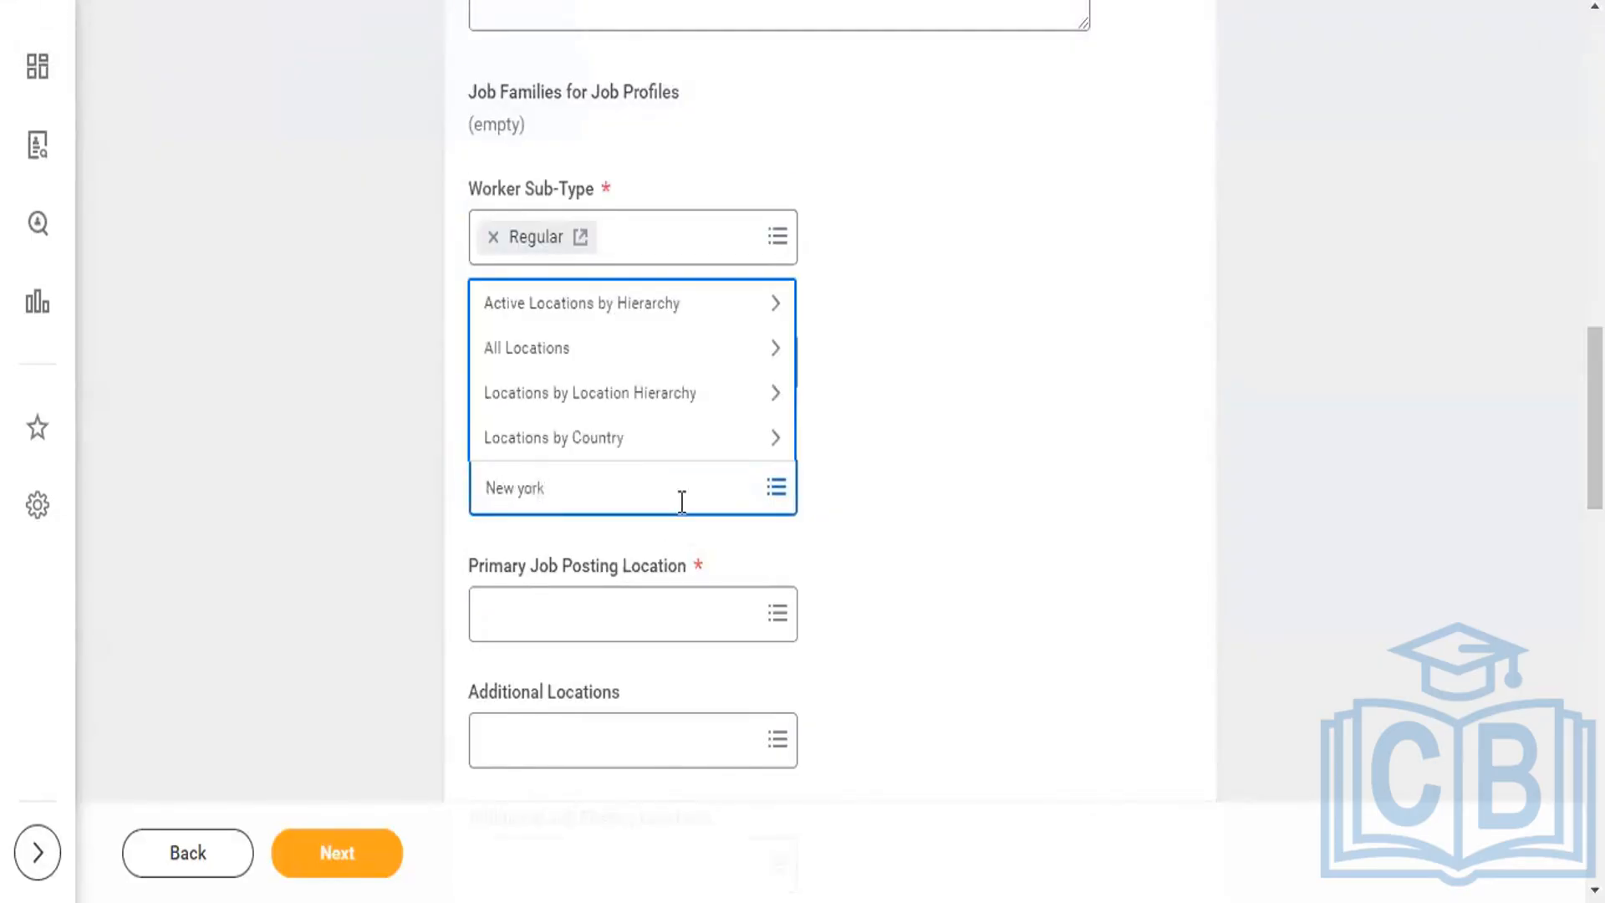
{"action": "key", "text": "Return"}
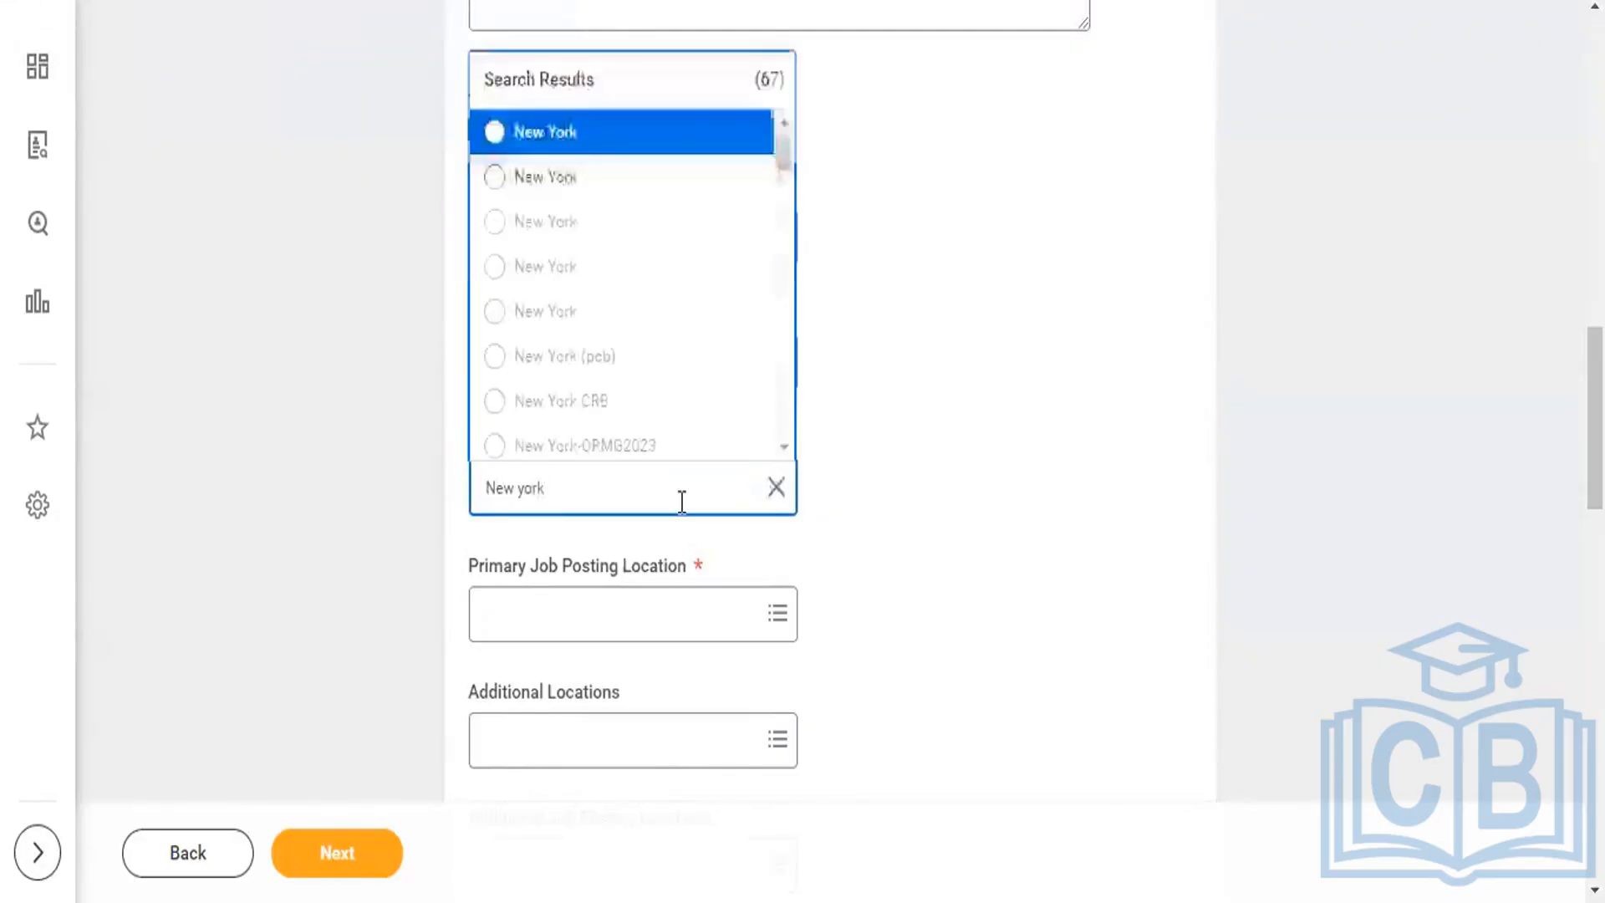
{"action": "left_click", "coordinate": [496, 133]}
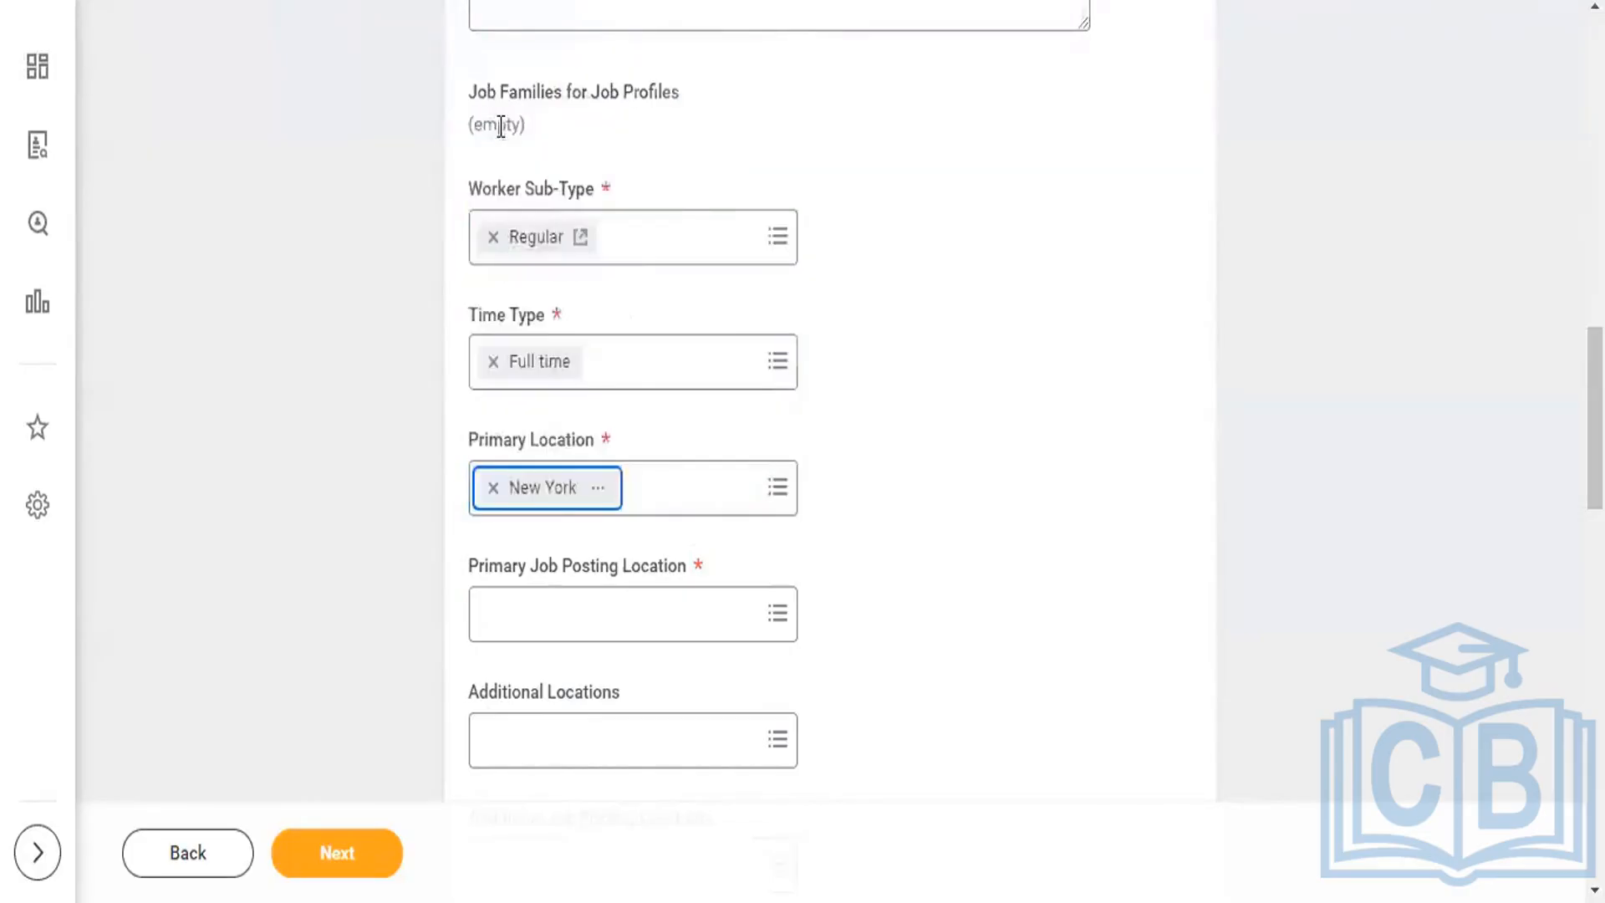
{"action": "left_click", "coordinate": [731, 742]}
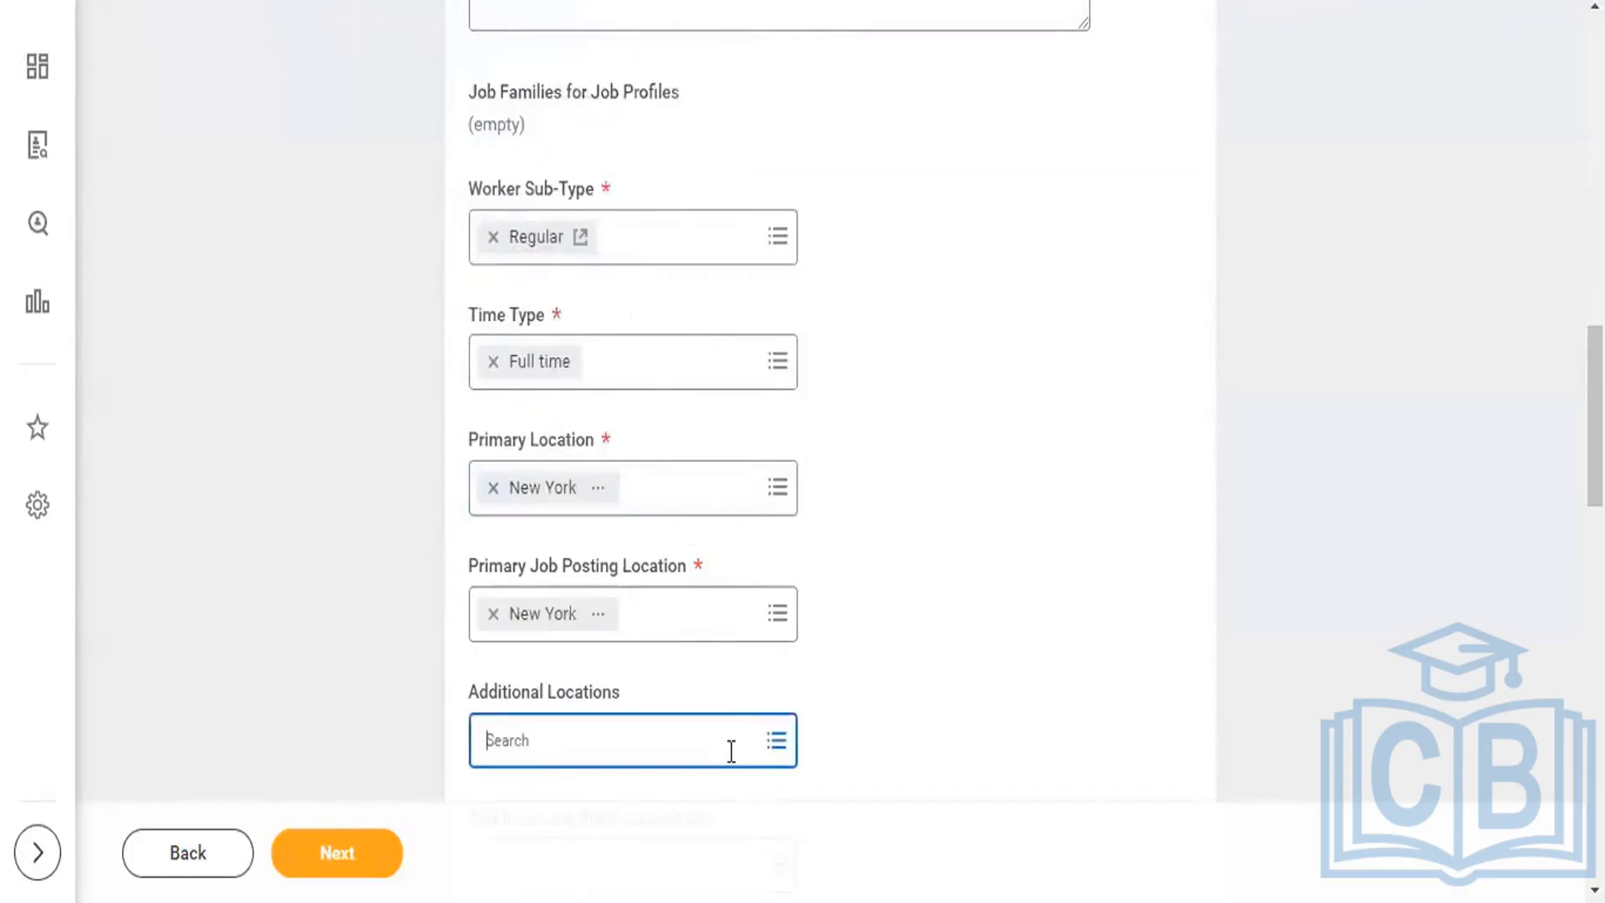
{"action": "left_click", "coordinate": [847, 704]}
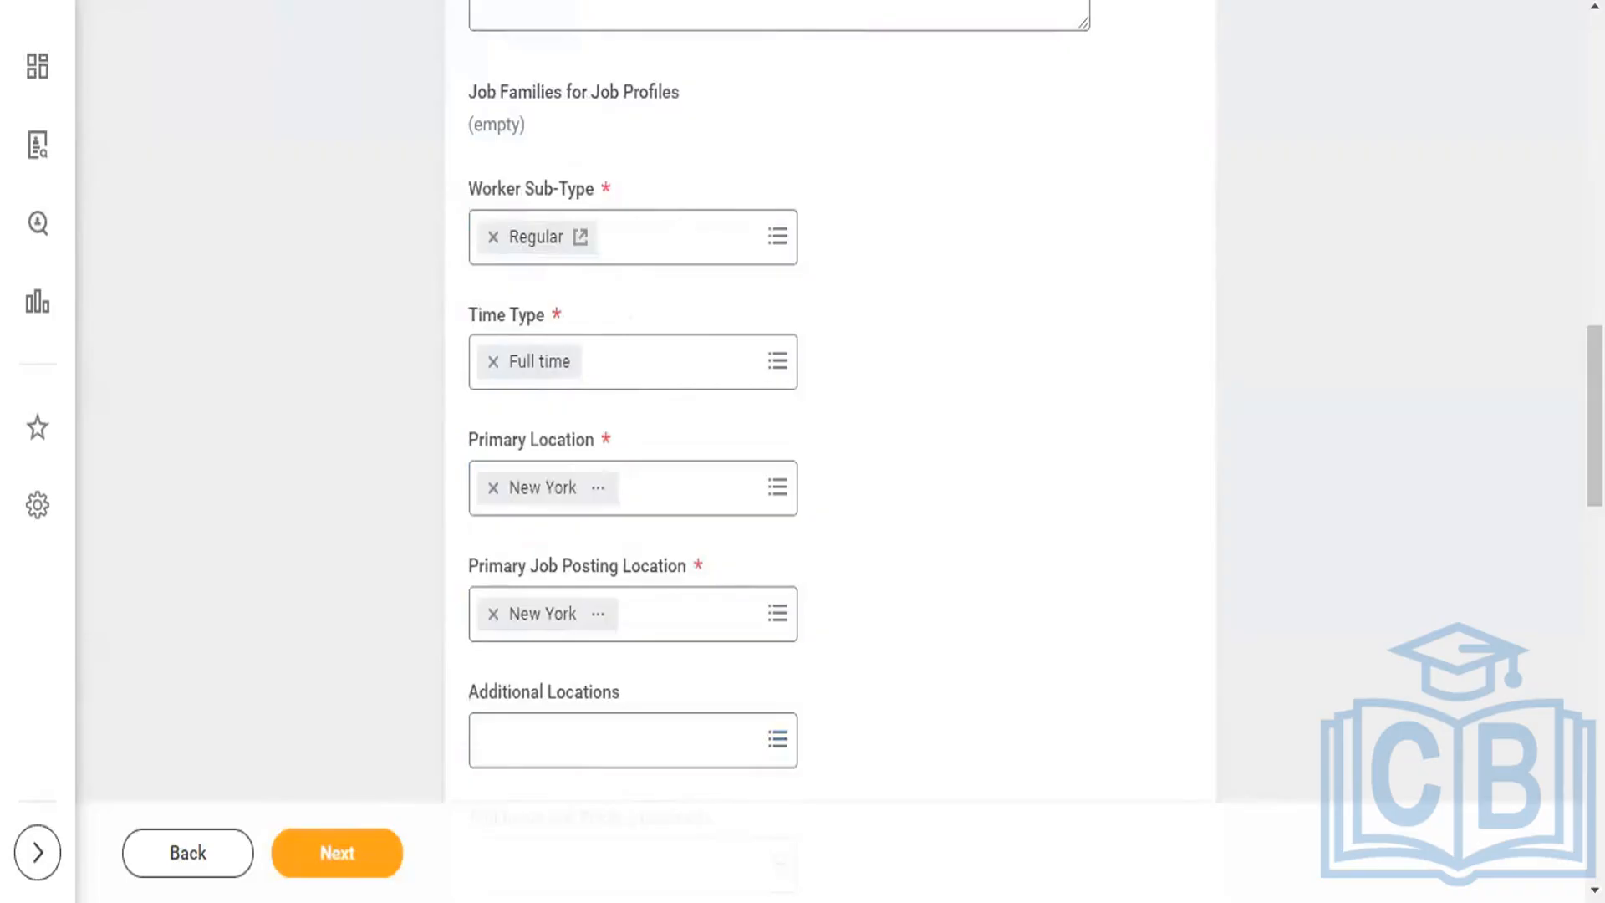
- Continue past the remaining job details, the skills and the qualifications to the requisition's organizations without adding anything
{"action": "scroll", "coordinate": [830, 401], "scroll_direction": "down", "scroll_amount": 8}
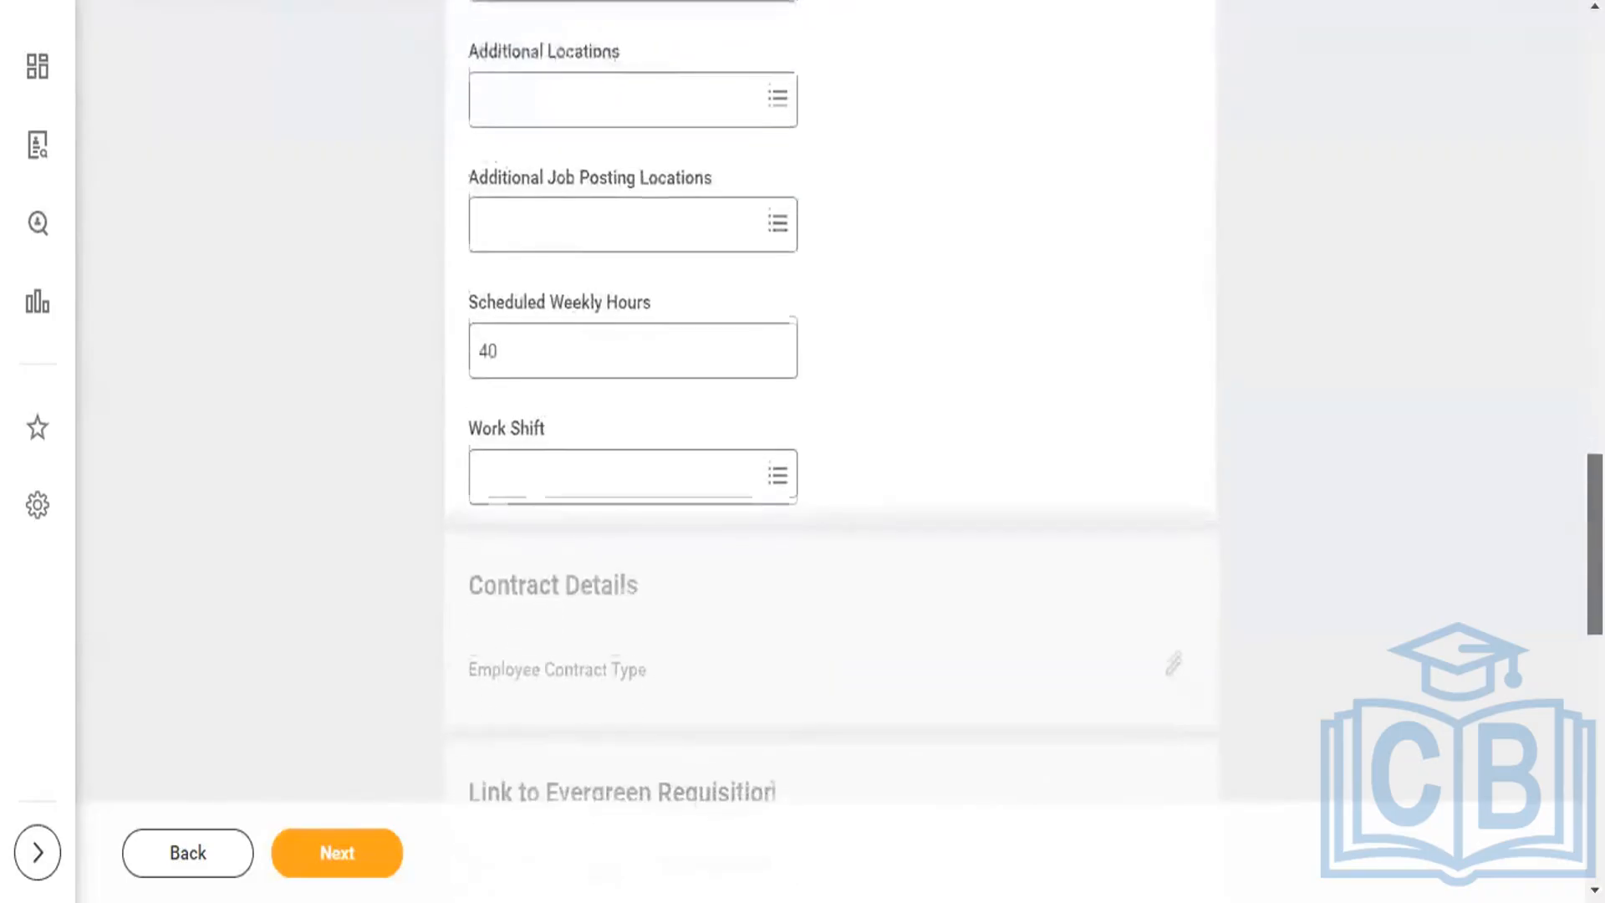
{"action": "scroll", "coordinate": [831, 401], "scroll_direction": "down", "scroll_amount": 2}
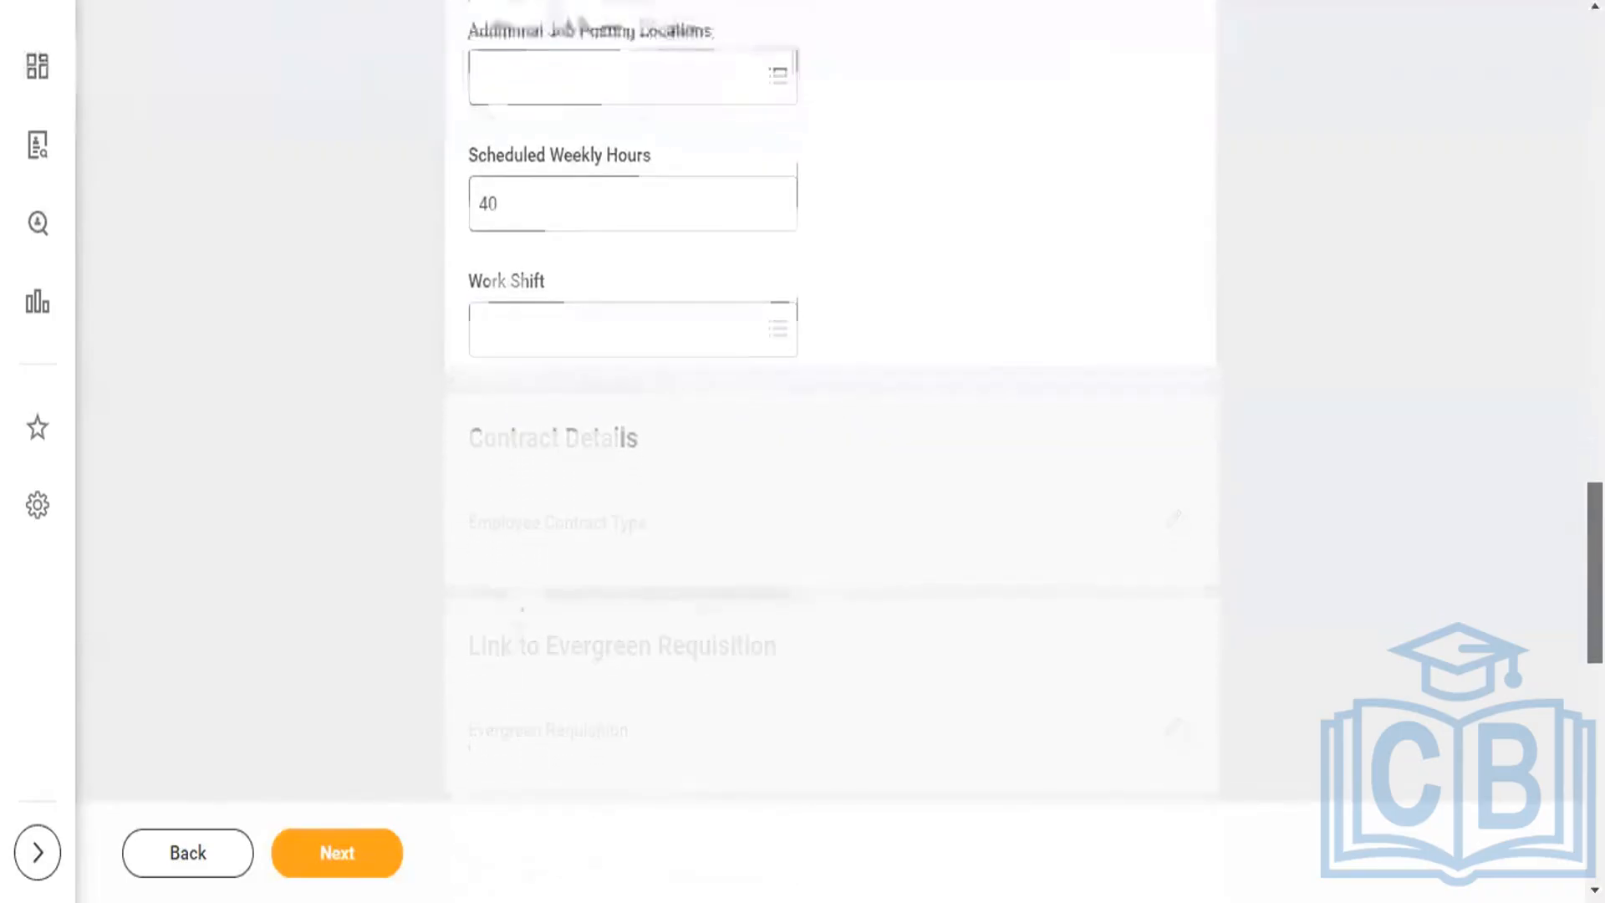
{"action": "scroll", "coordinate": [830, 401], "scroll_direction": "down", "scroll_amount": 13}
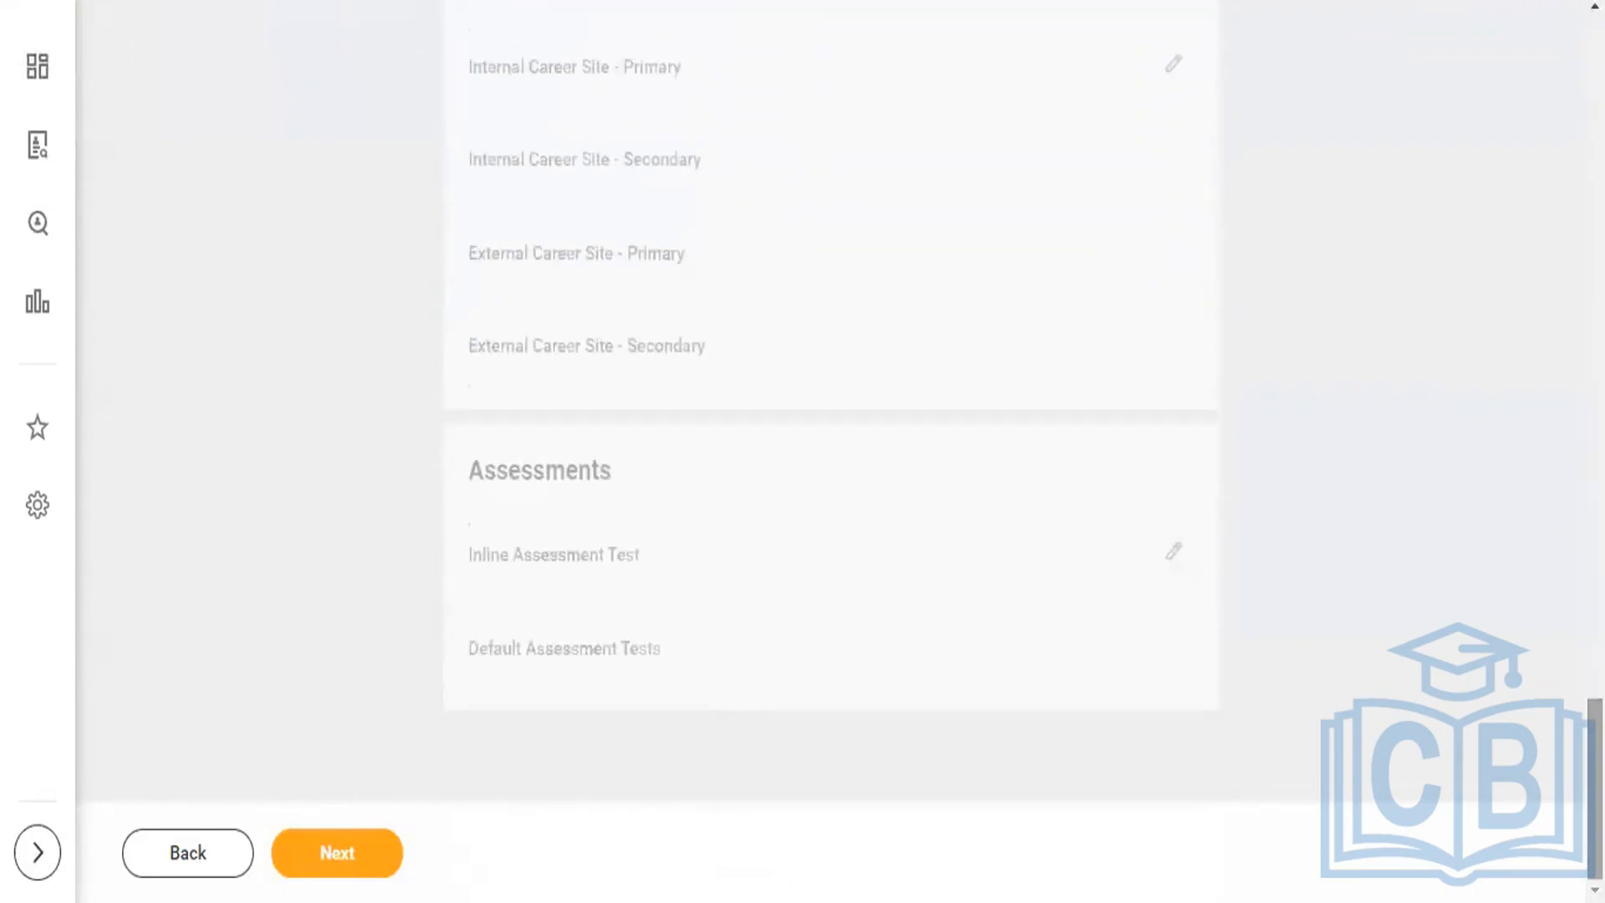
{"action": "left_click", "coordinate": [323, 868]}
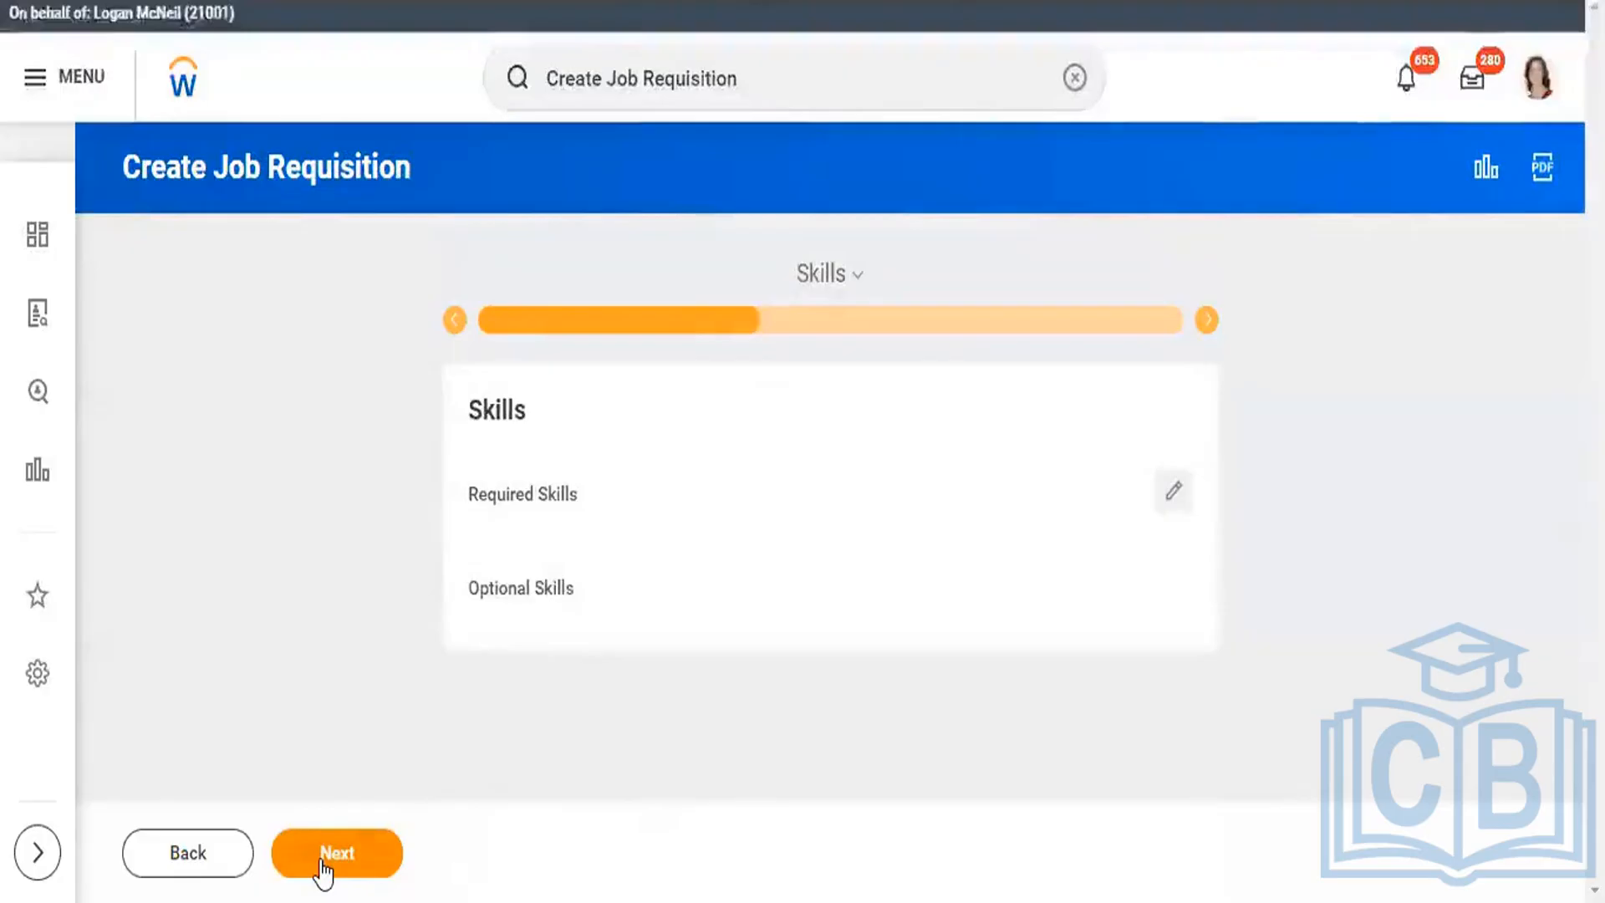
{"action": "left_click", "coordinate": [323, 869]}
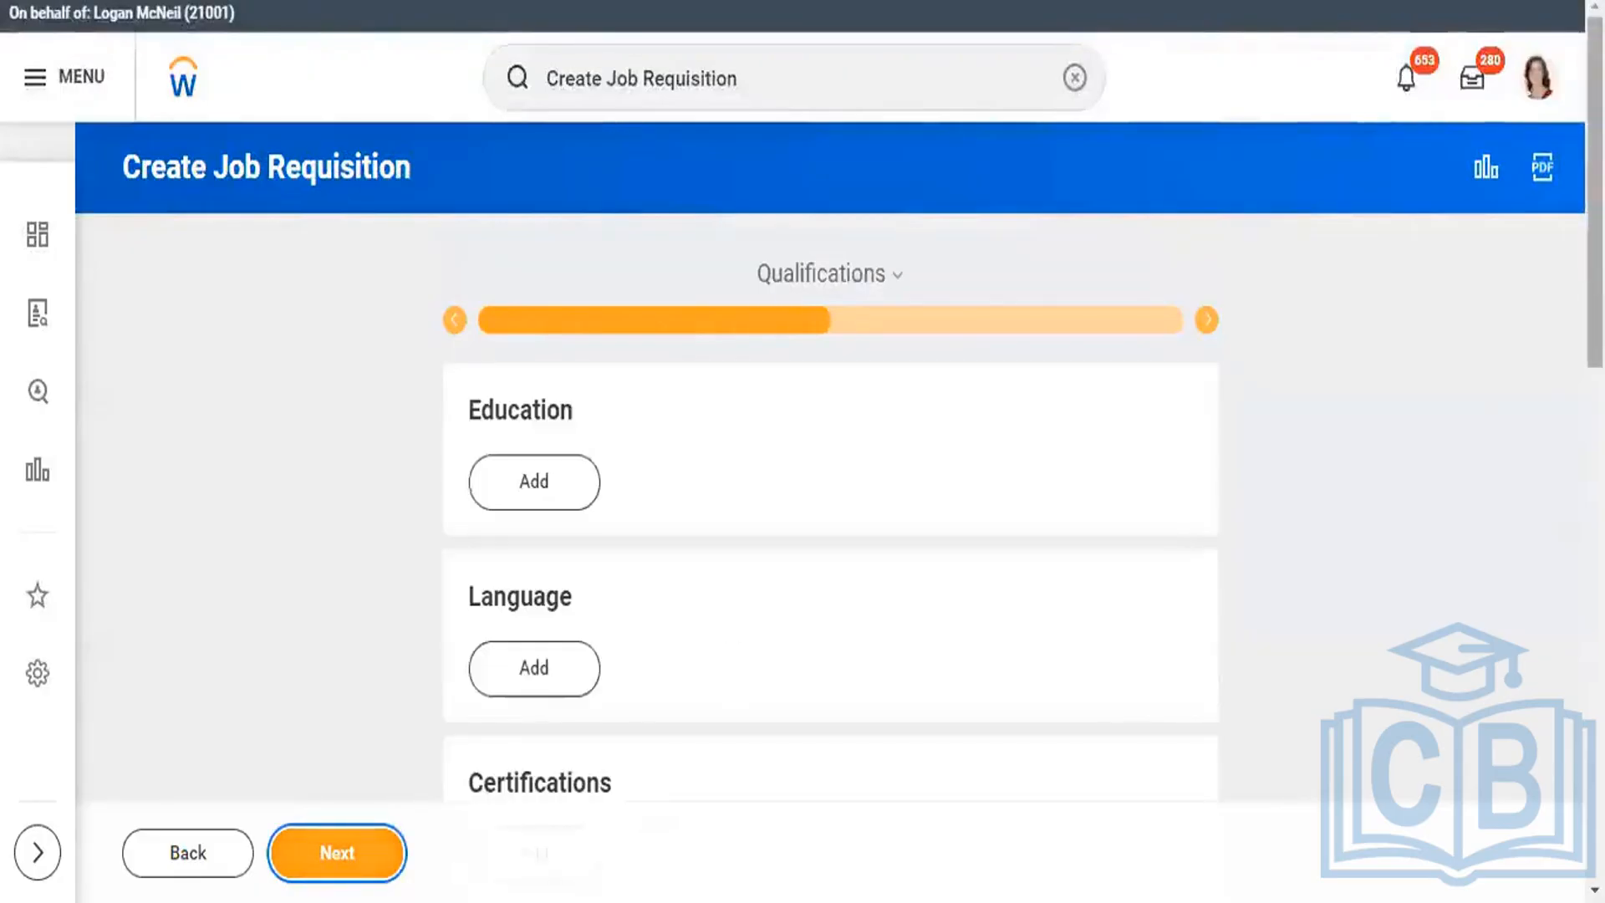
{"action": "left_click_drag", "start_coordinate": [1595, 193], "coordinate": [1595, 641]}
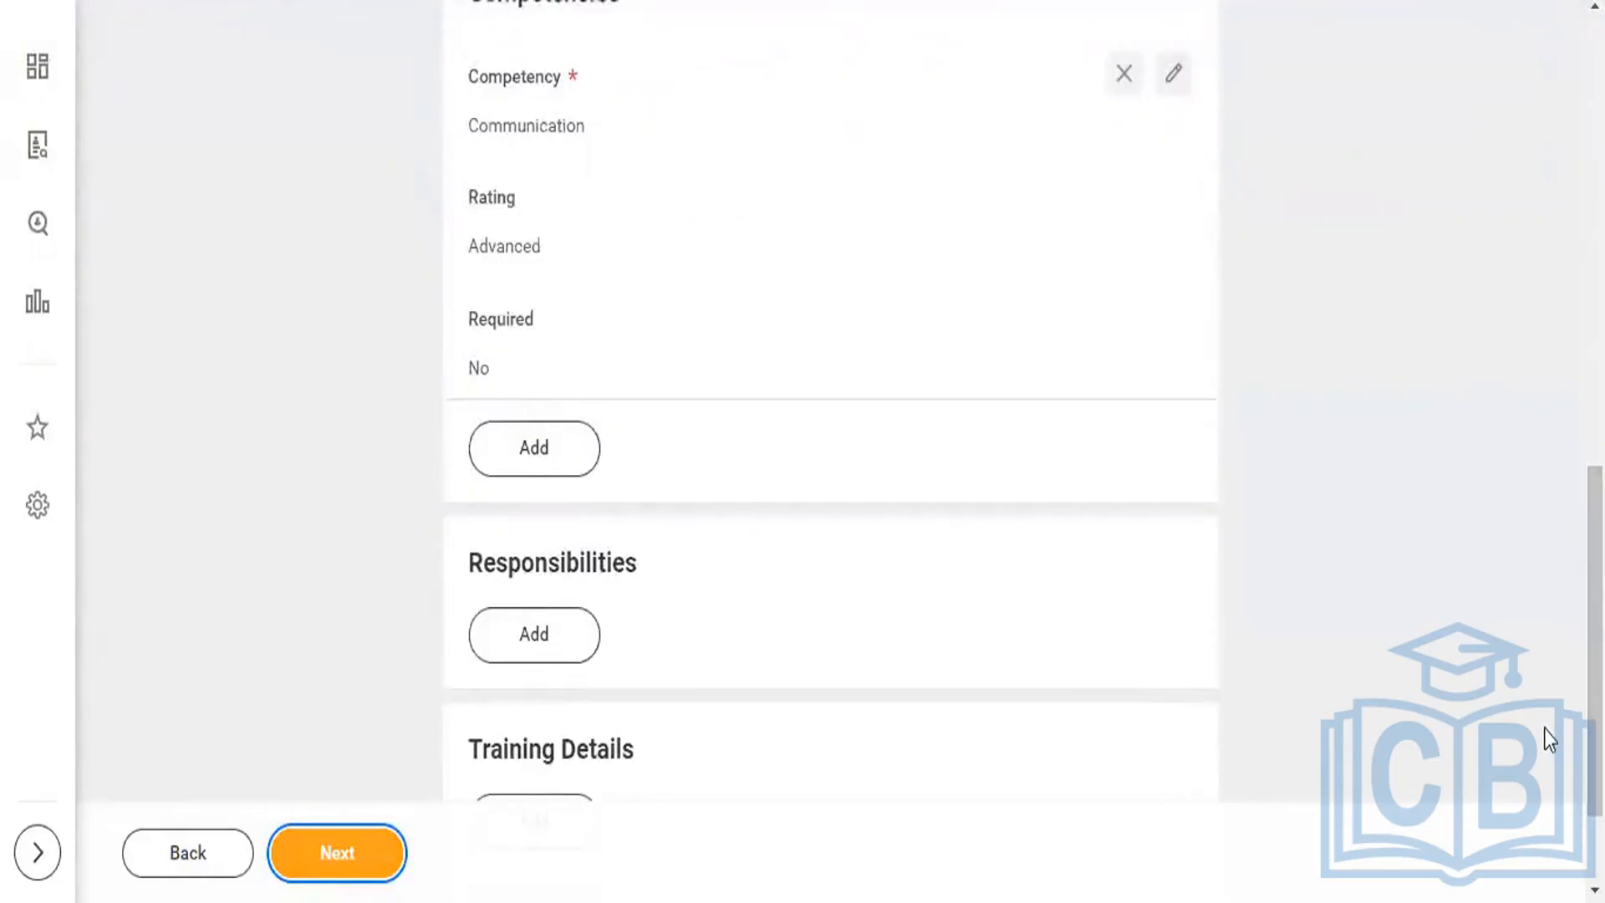
{"action": "left_click", "coordinate": [362, 850]}
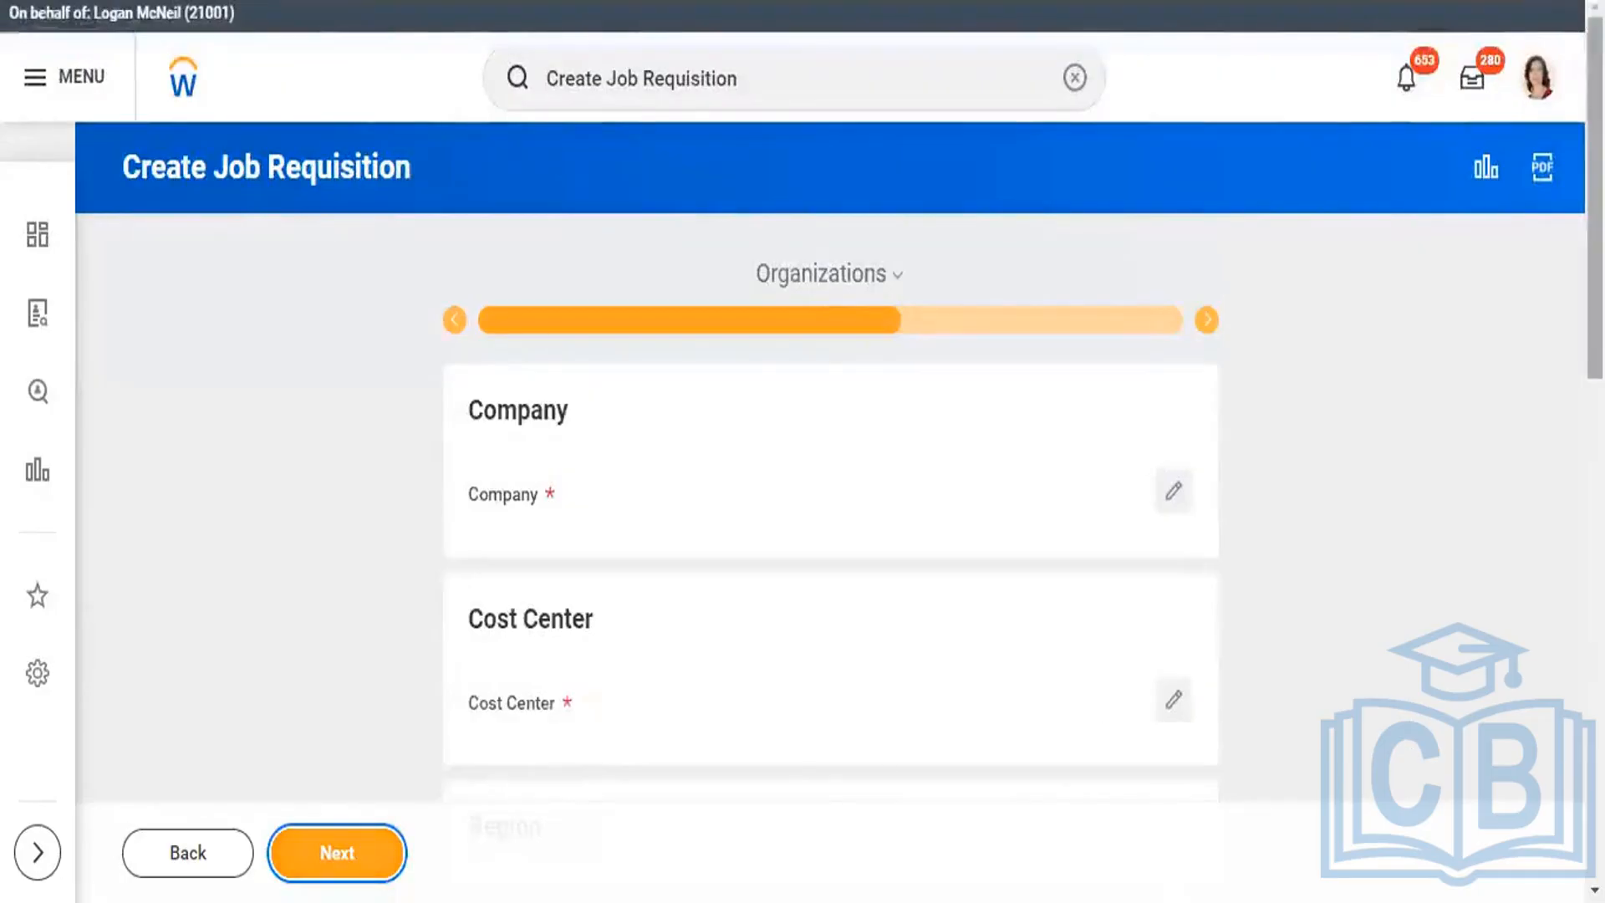
- Edit the company, try a search for "alpha", and set it to Global Modern Services, Inc. (USA)
{"action": "scroll", "coordinate": [1549, 393], "scroll_direction": "down", "scroll_amount": 1}
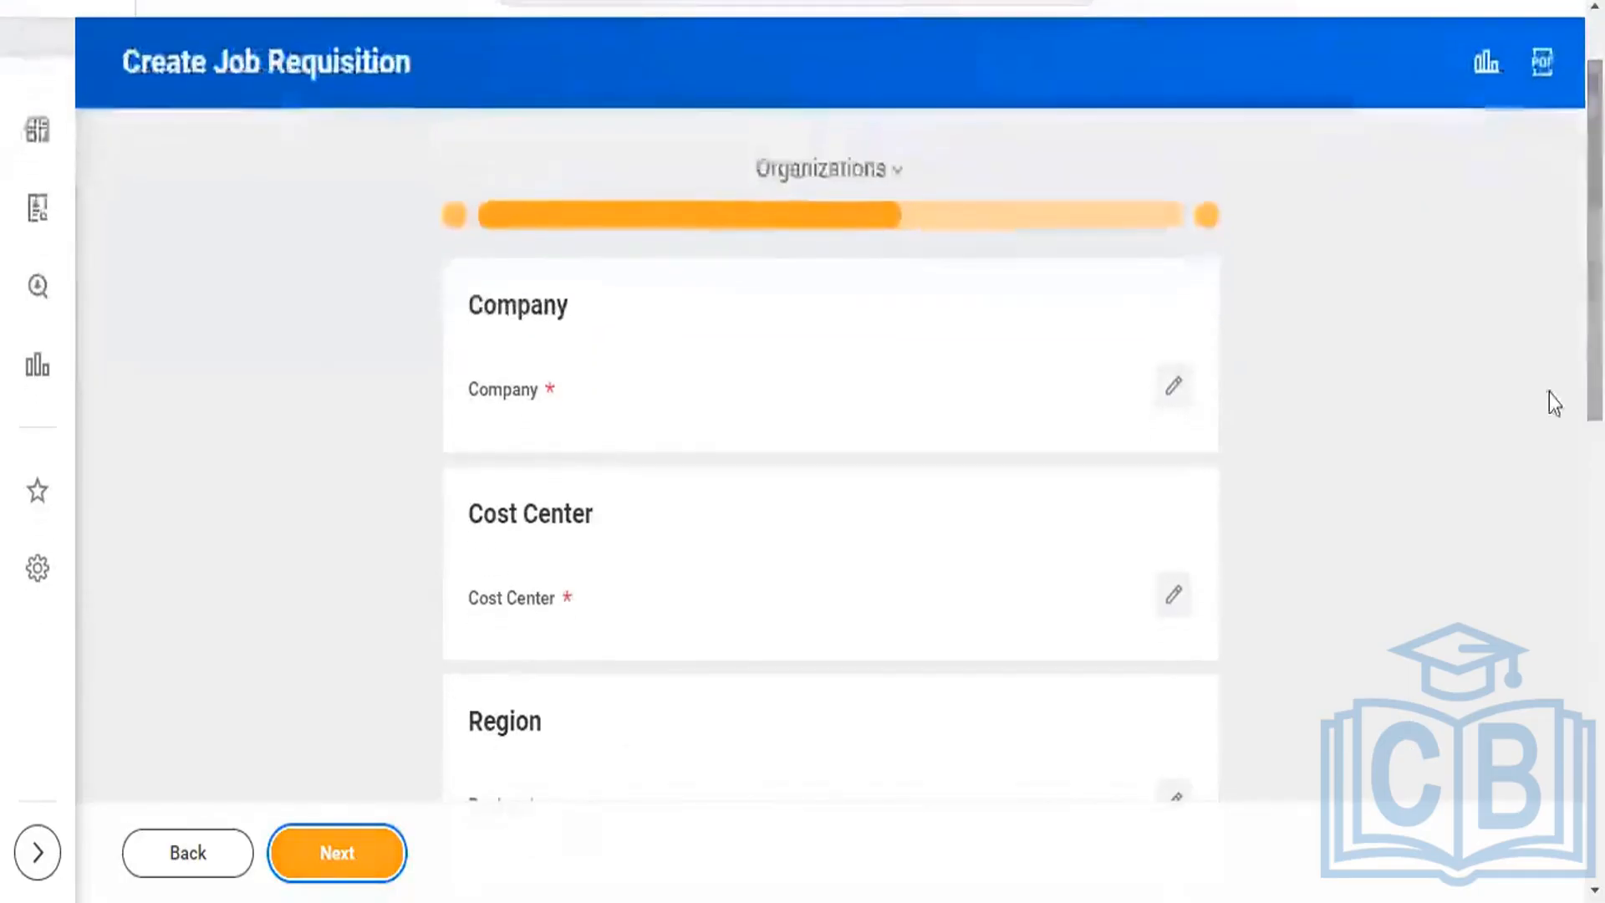
{"action": "left_click", "coordinate": [1177, 389]}
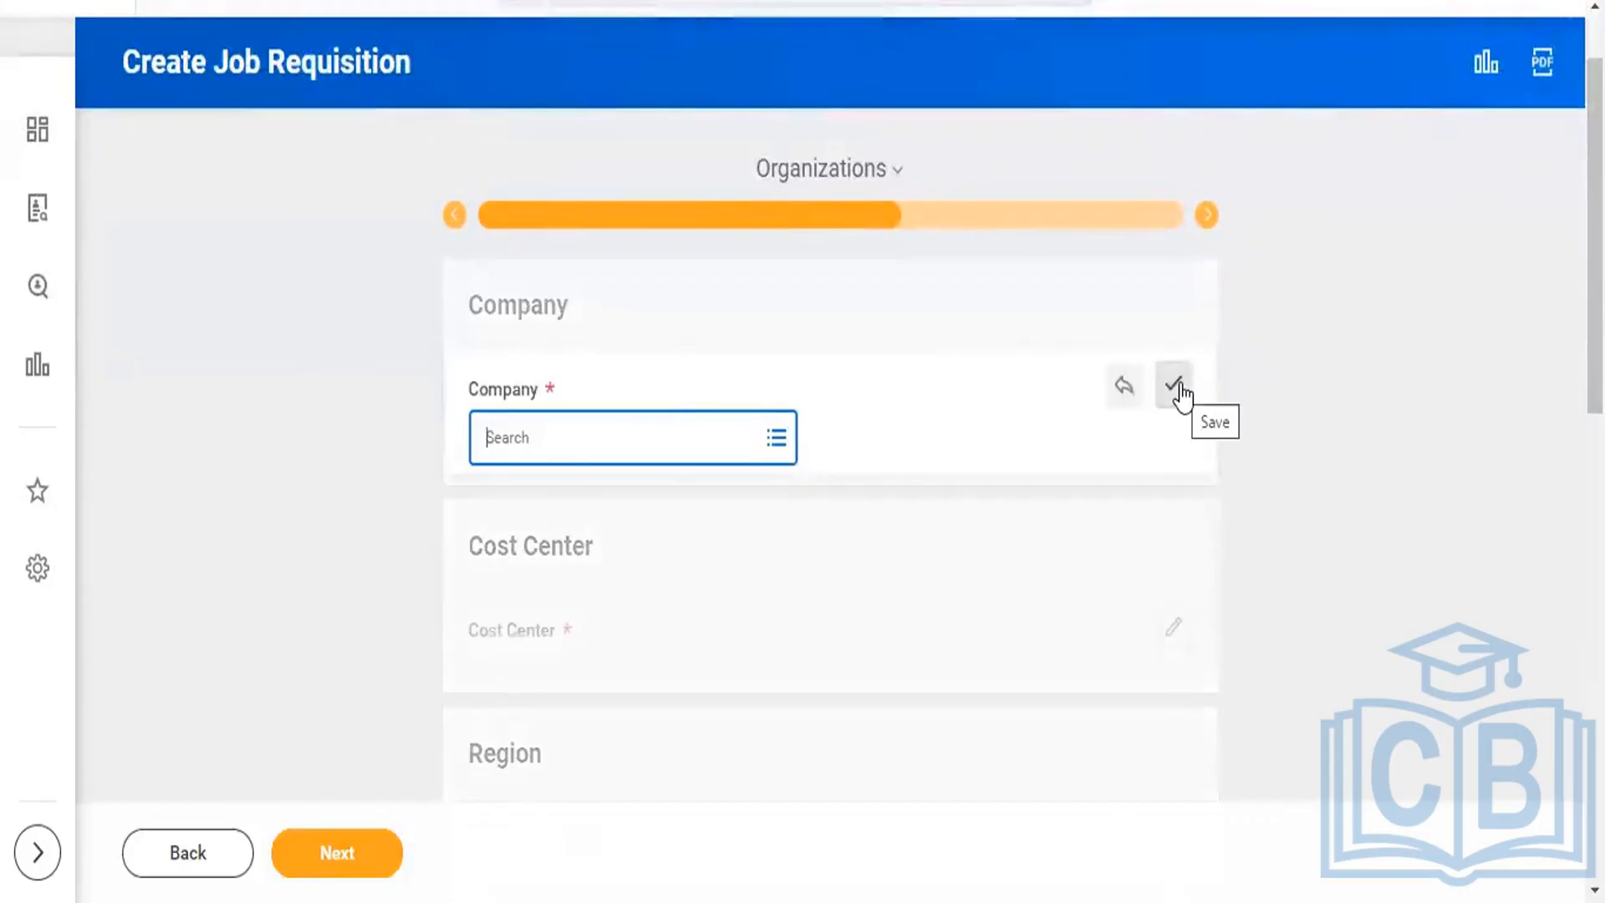
{"action": "type", "text": "alpha"}
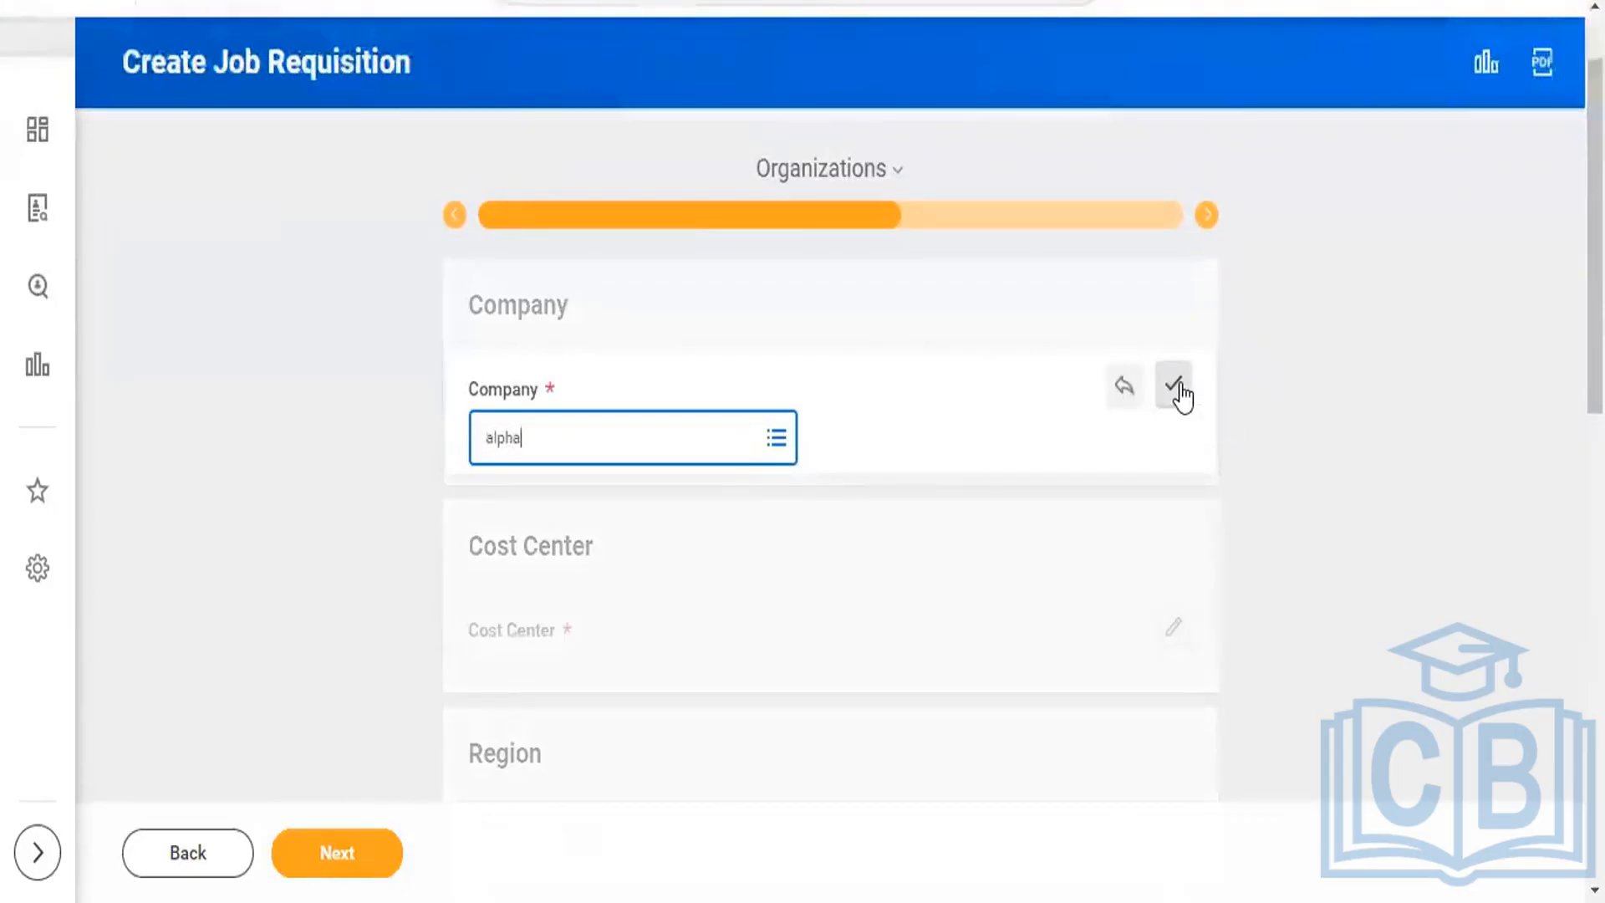
{"action": "key", "text": "Return"}
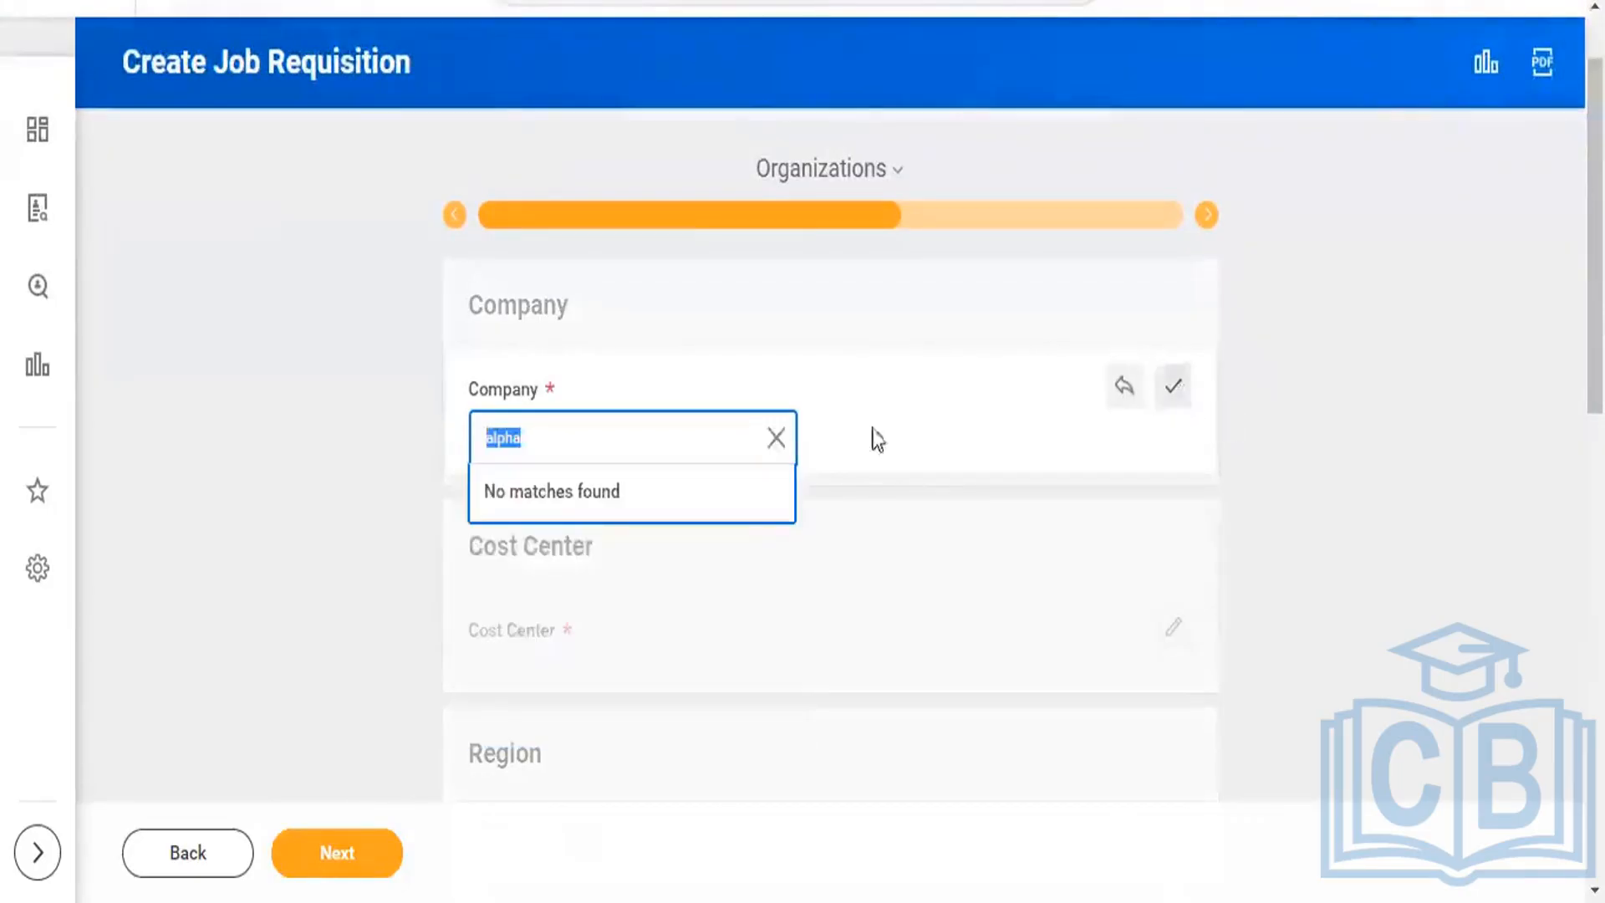
{"action": "left_click", "coordinate": [775, 438]}
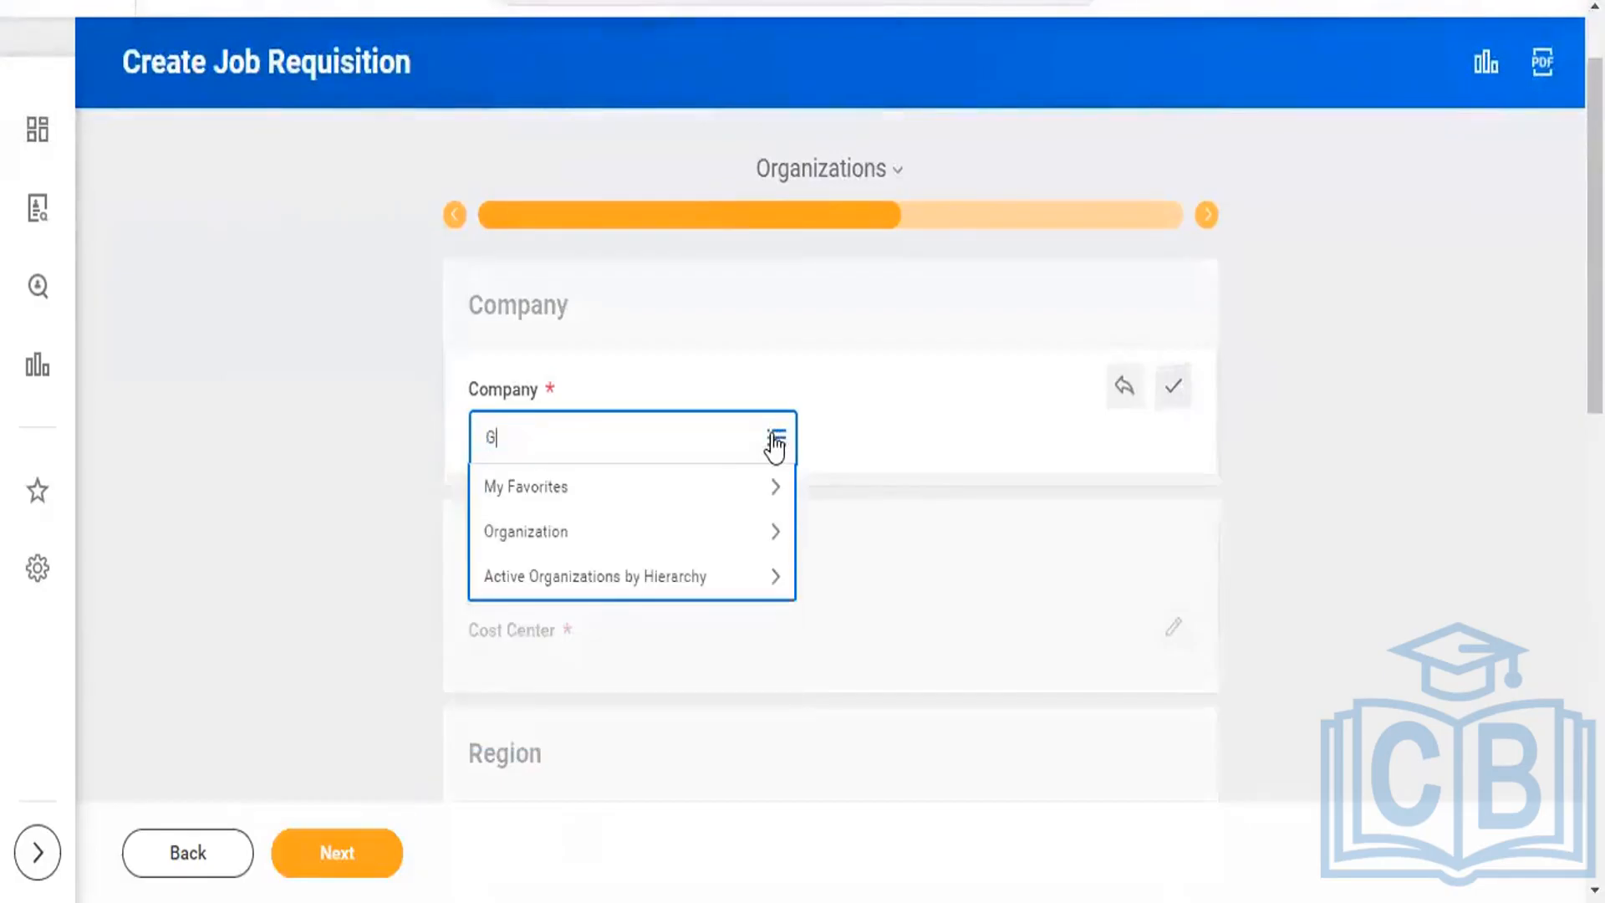
{"action": "key", "text": "Return"}
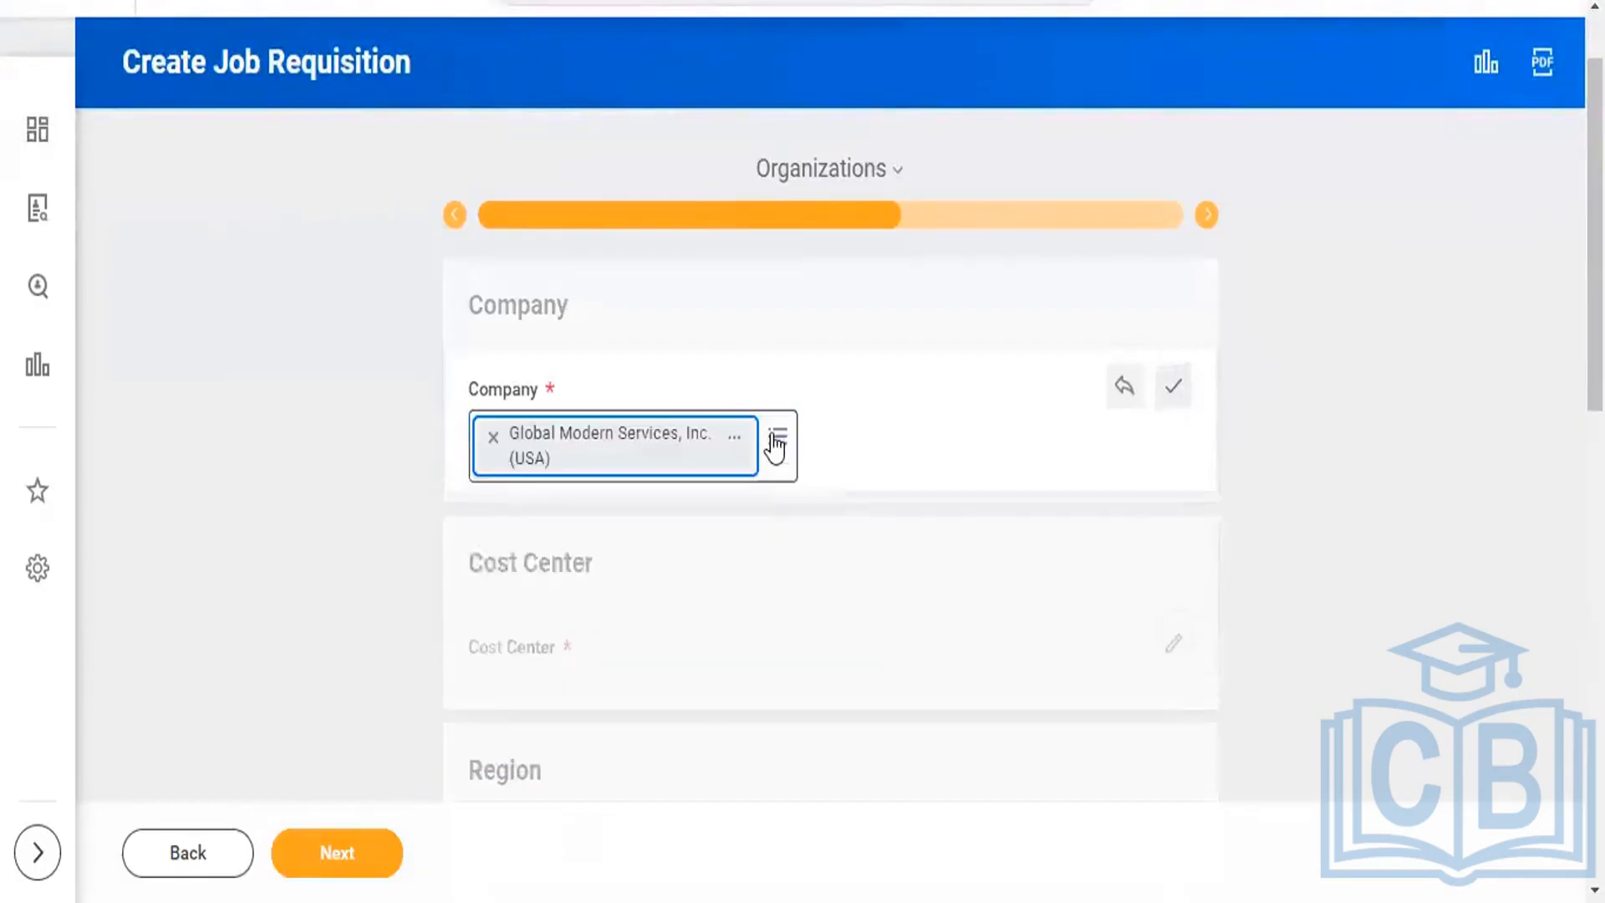
- Edit the cost center, search for "alpha" and select Alpha
{"action": "left_click", "coordinate": [1172, 636]}
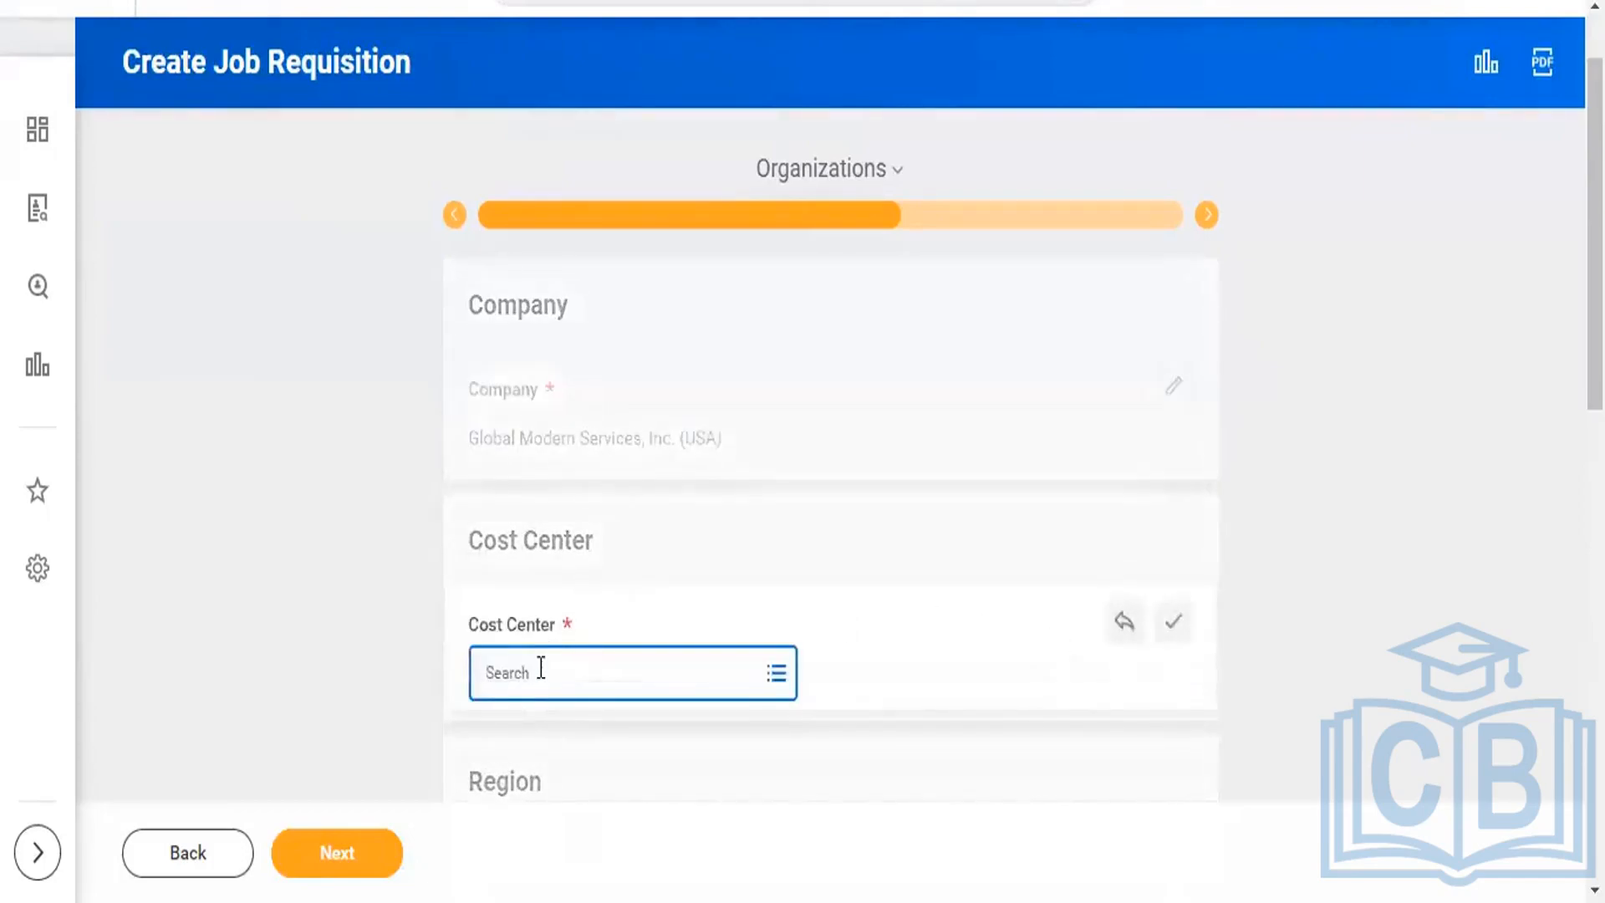
{"action": "type", "text": "alpha"}
{"action": "key", "text": "Return"}
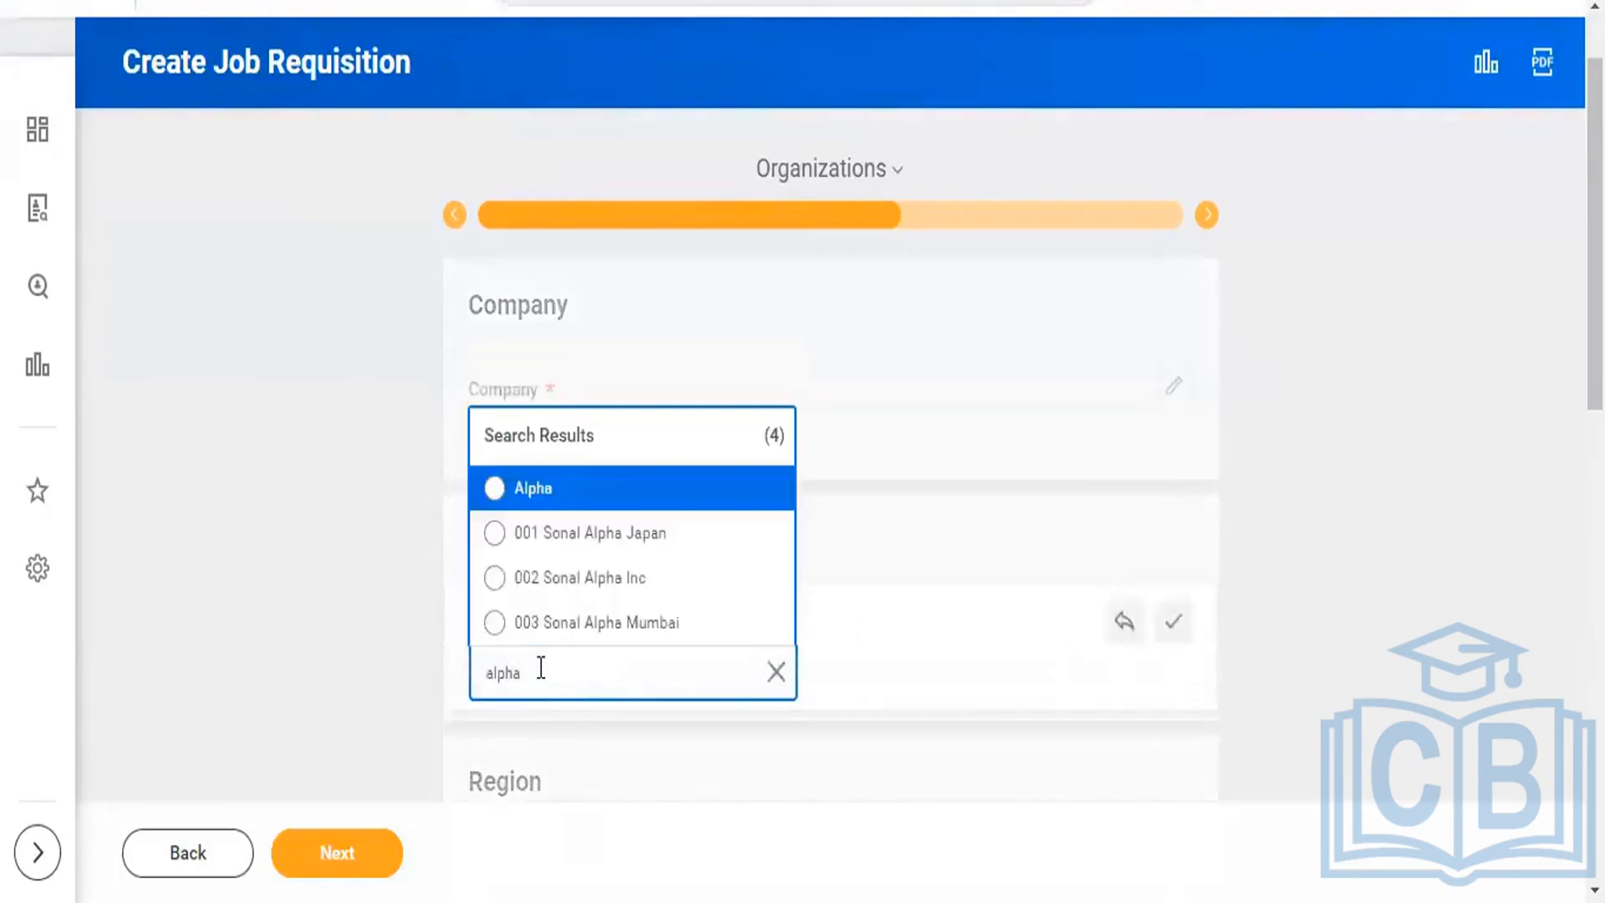
{"action": "left_click", "coordinate": [495, 488]}
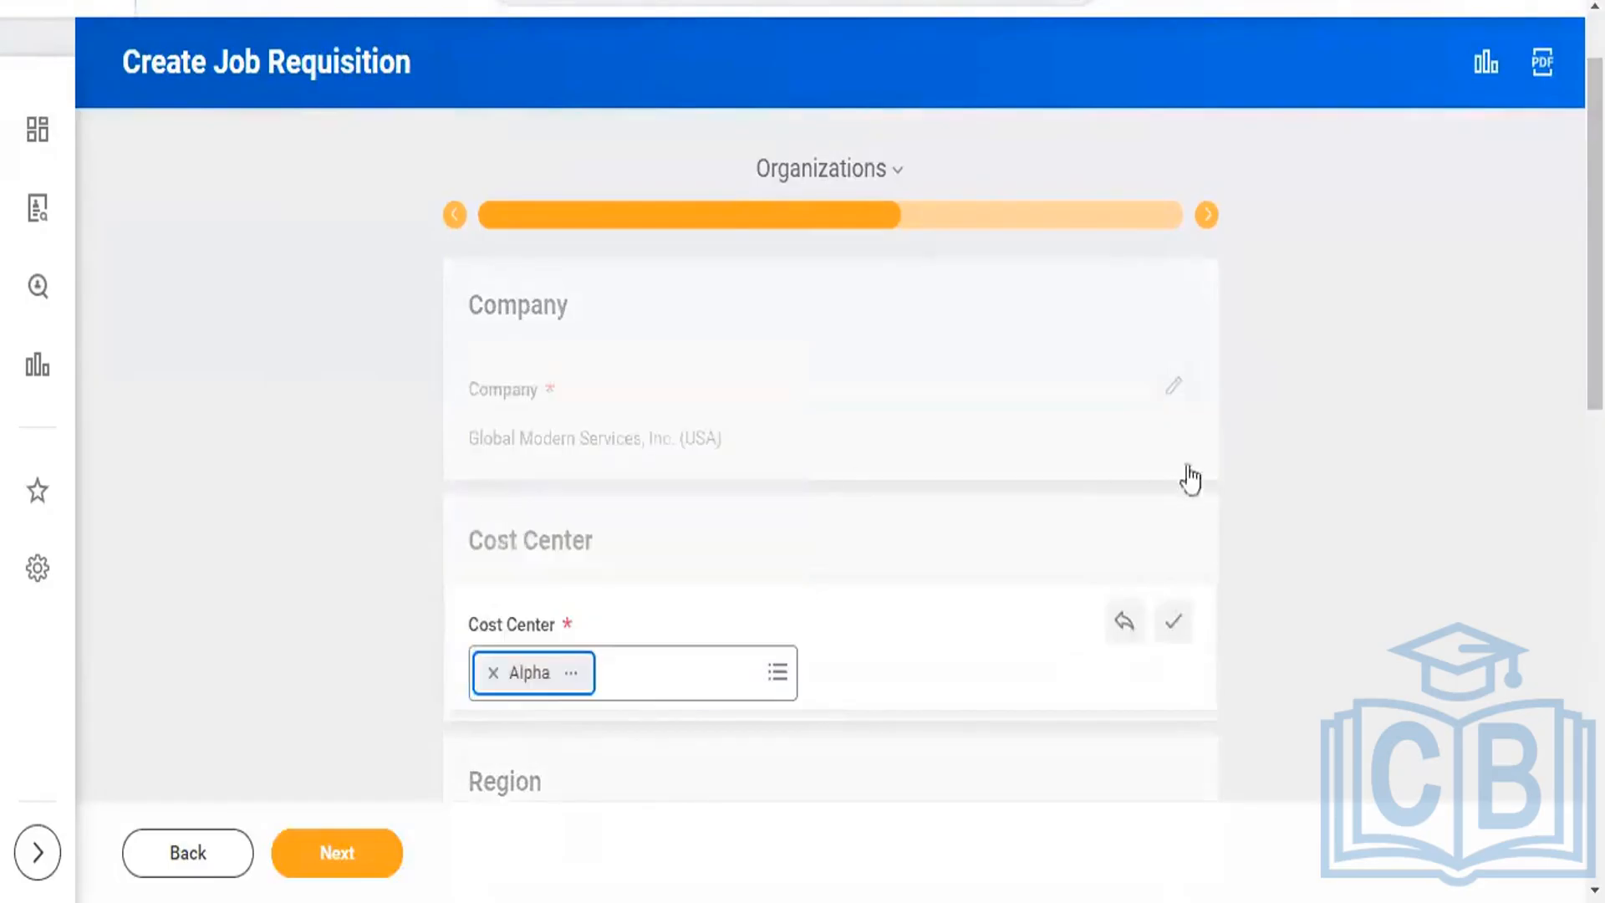
- Edit the region, search for "alpha" and set it to Alpha
{"action": "scroll", "coordinate": [802, 418], "scroll_direction": "down", "scroll_amount": 5}
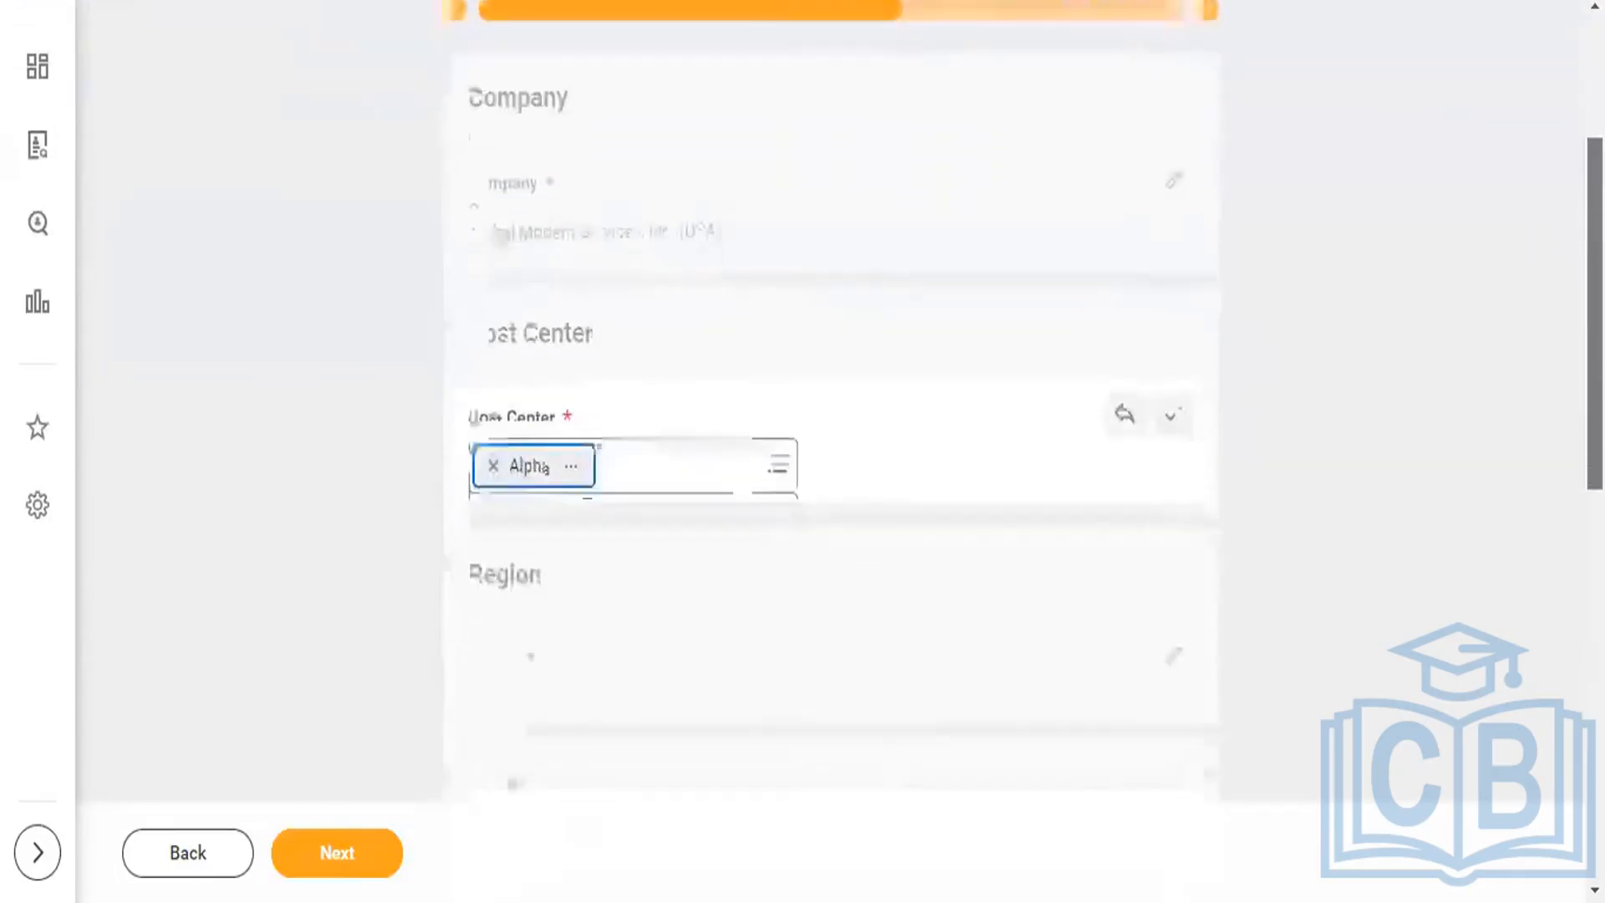
{"action": "left_click", "coordinate": [1168, 388]}
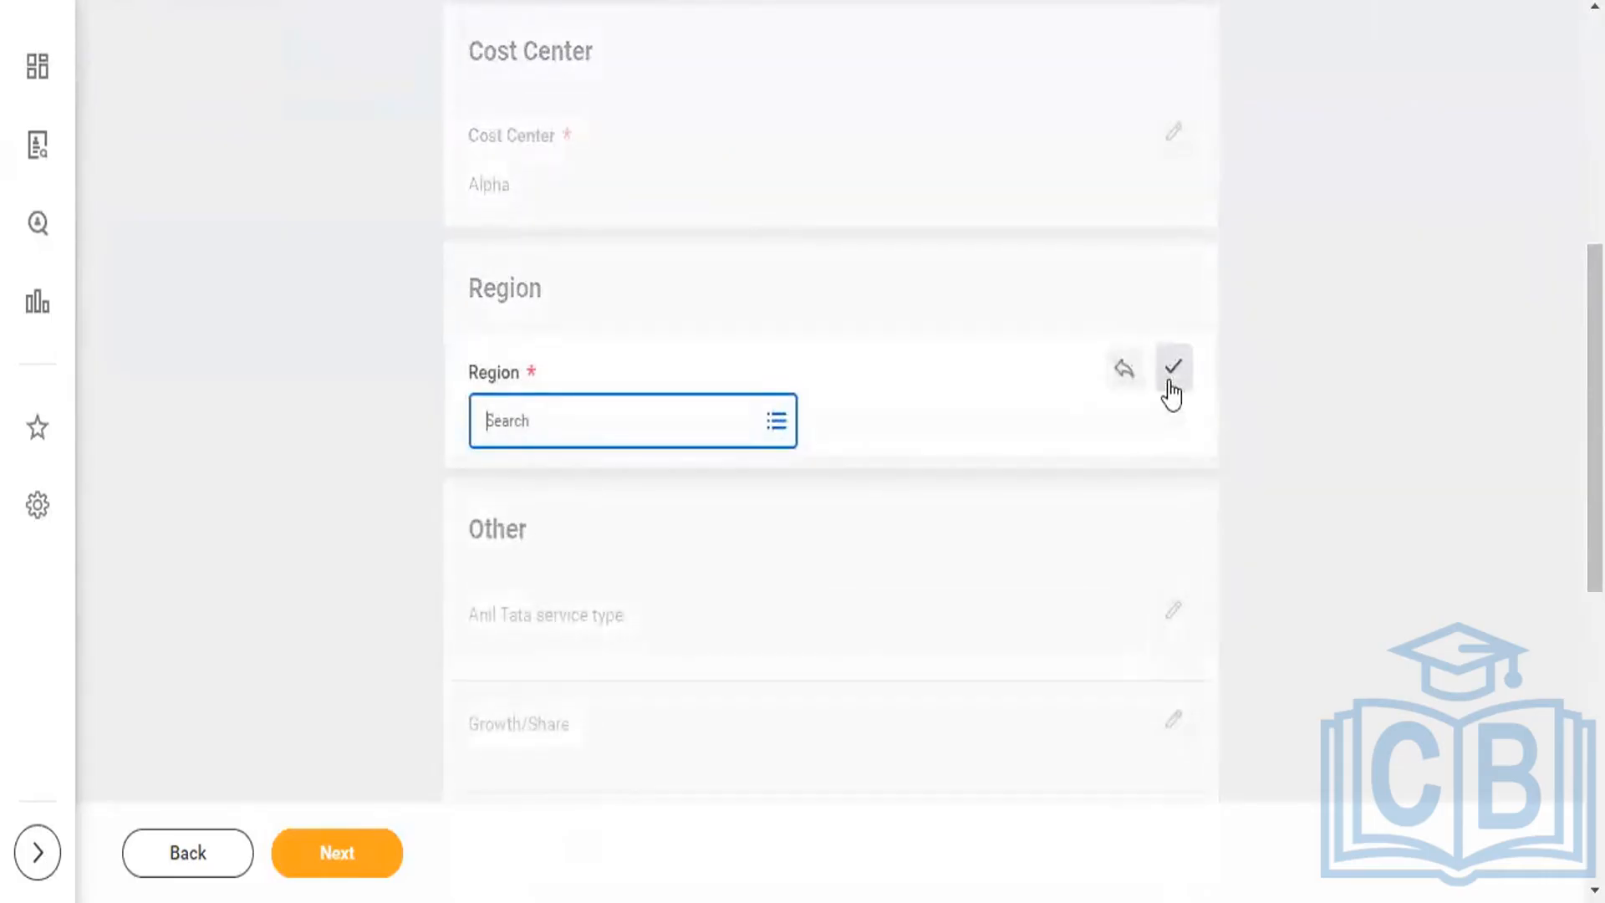
{"action": "type", "text": "alpha"}
{"action": "key", "text": "Return"}
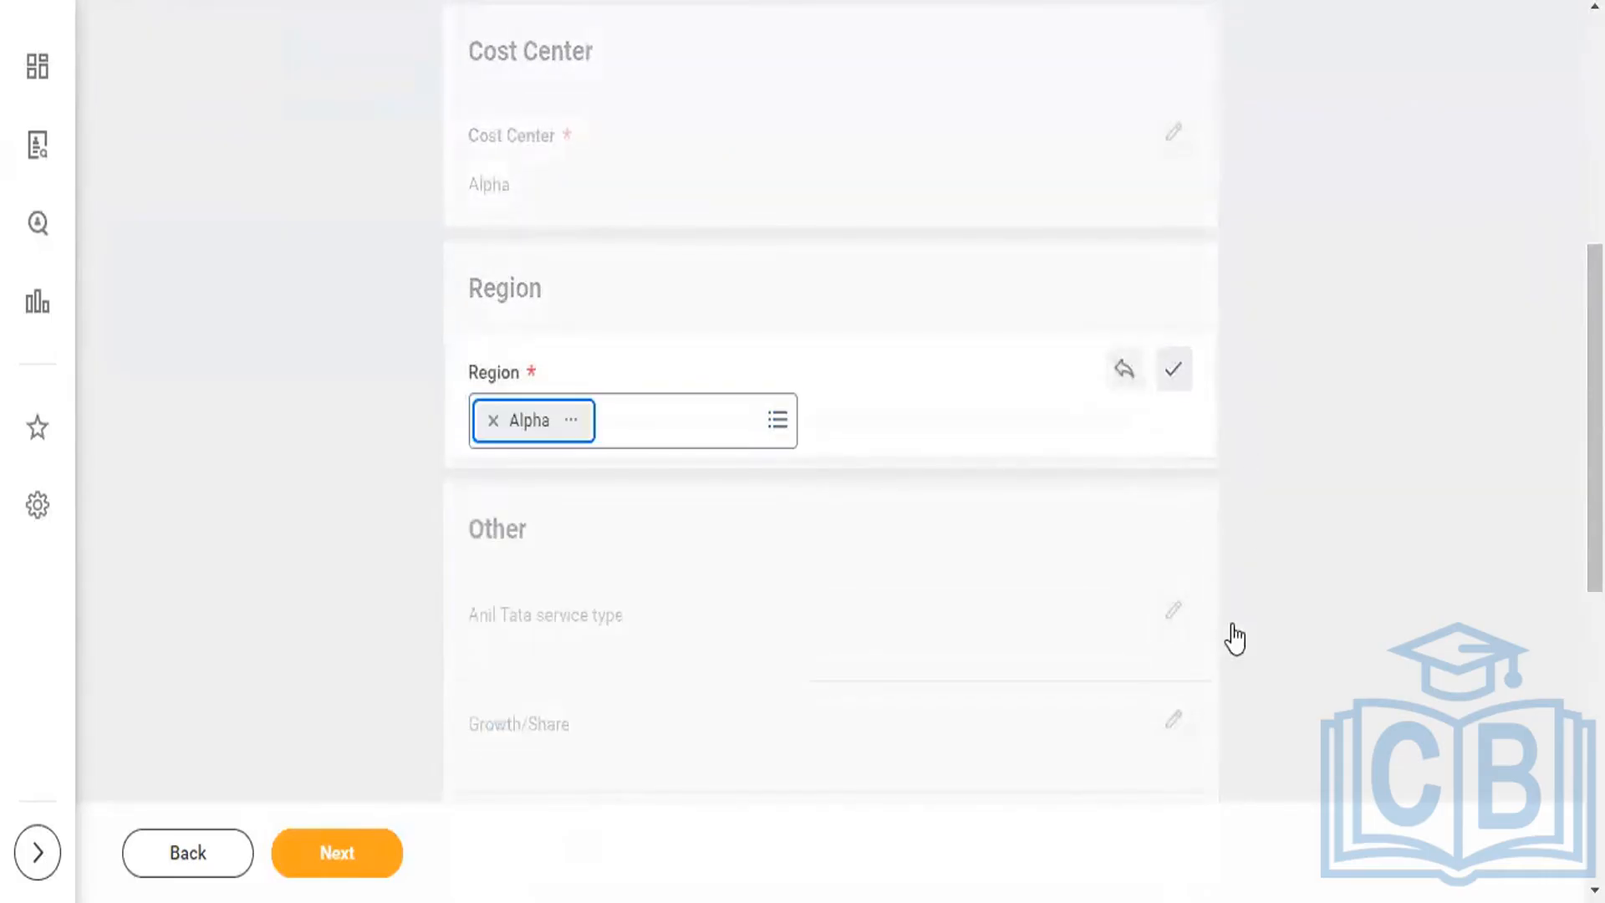
- Continue past the other organizations and the attachments to the requisition's compensation without adding anything
{"action": "scroll", "coordinate": [828, 401], "scroll_direction": "down", "scroll_amount": 5}
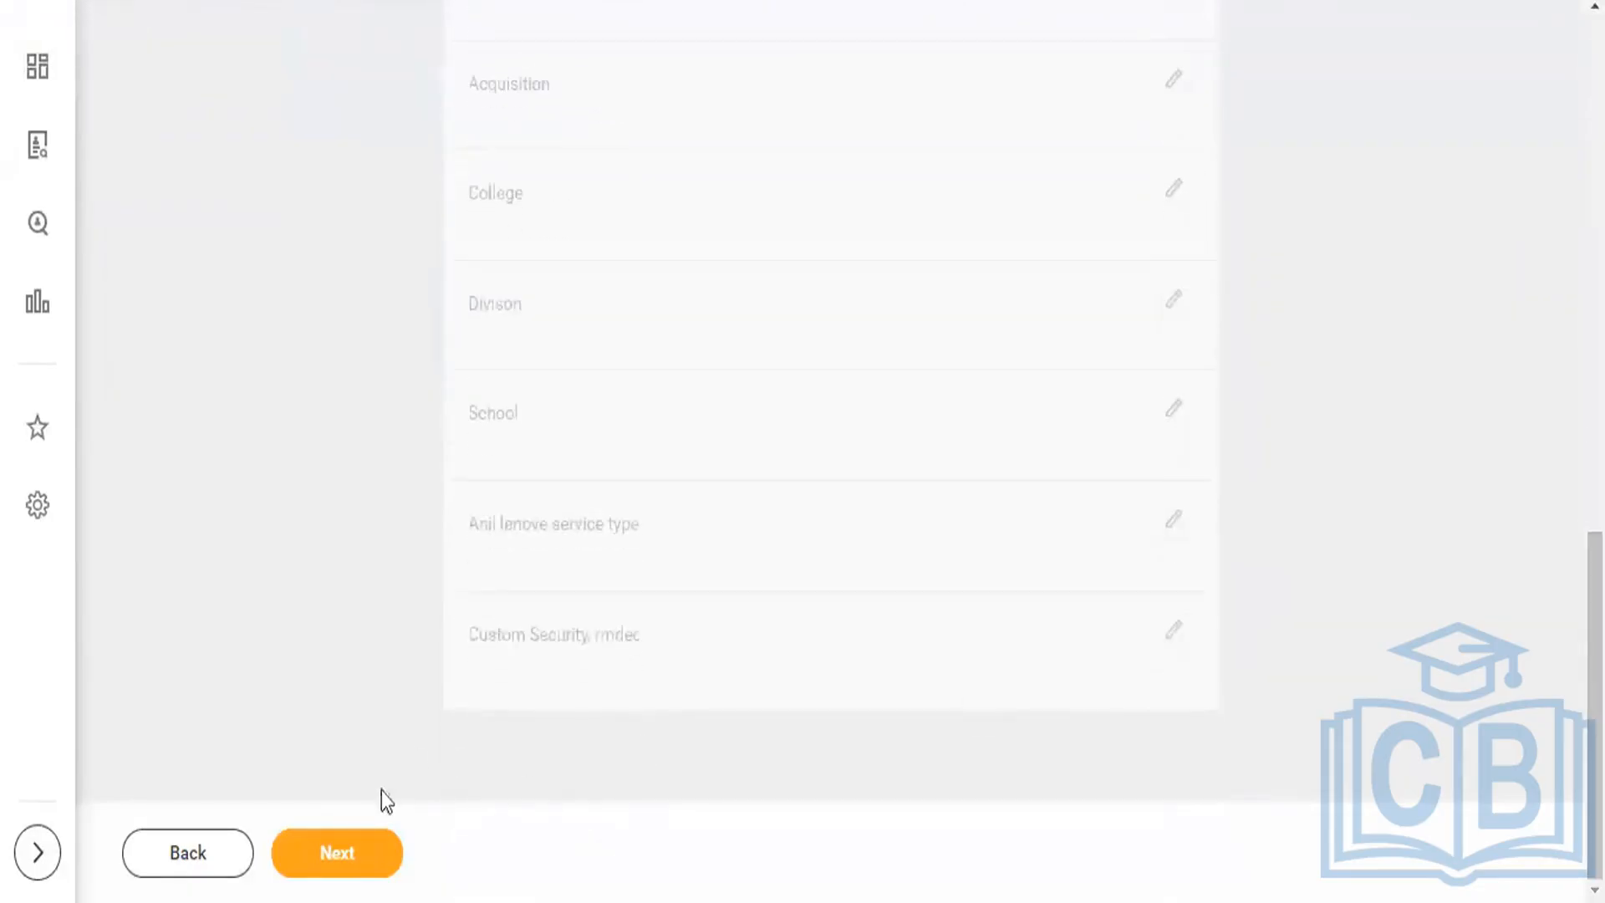
{"action": "left_click", "coordinate": [369, 855]}
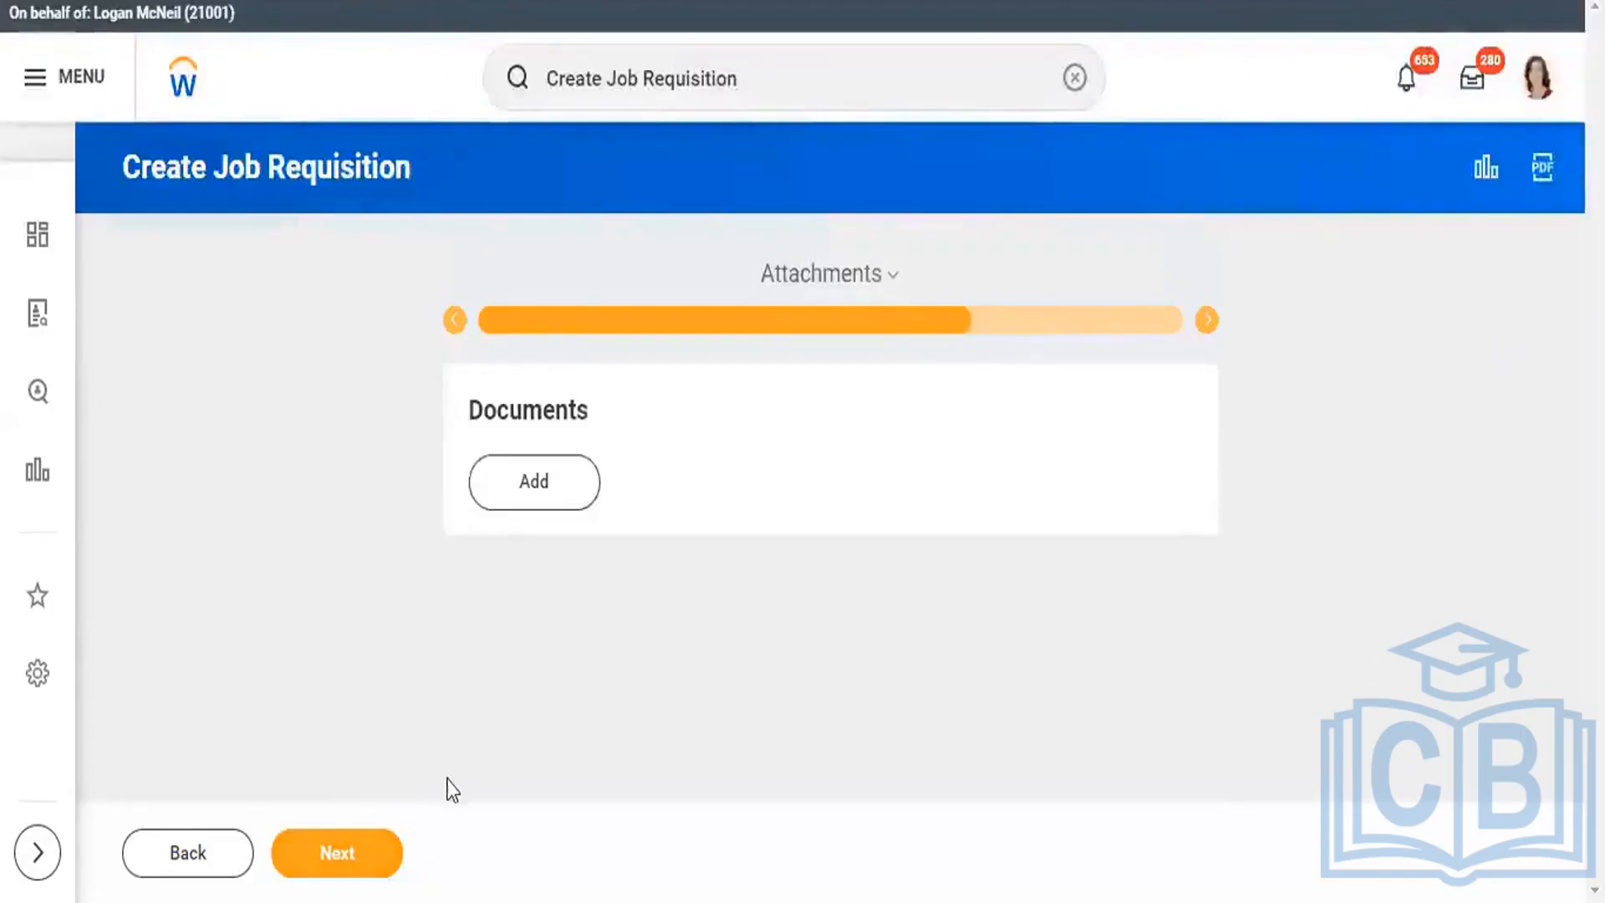
{"action": "left_click", "coordinate": [363, 854]}
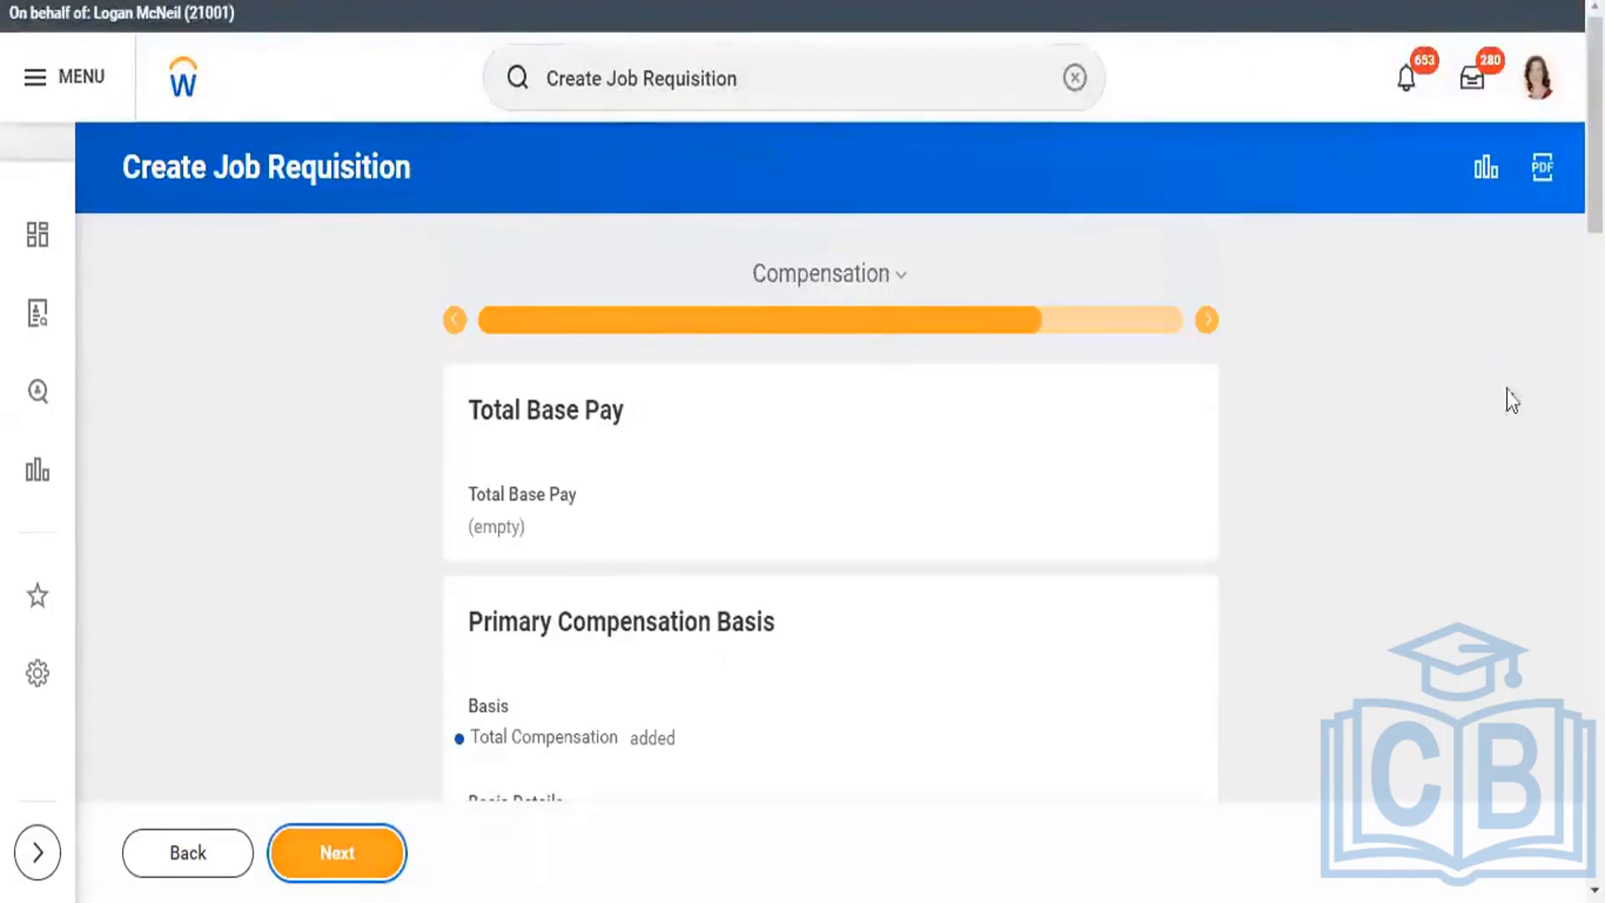
- Edit the compensation guidelines, search the compensation packages for "alpha" and select Alpha Comp Package
{"action": "scroll", "coordinate": [830, 418], "scroll_direction": "down", "scroll_amount": 3}
{"action": "scroll", "coordinate": [830, 418], "scroll_direction": "down", "scroll_amount": 1}
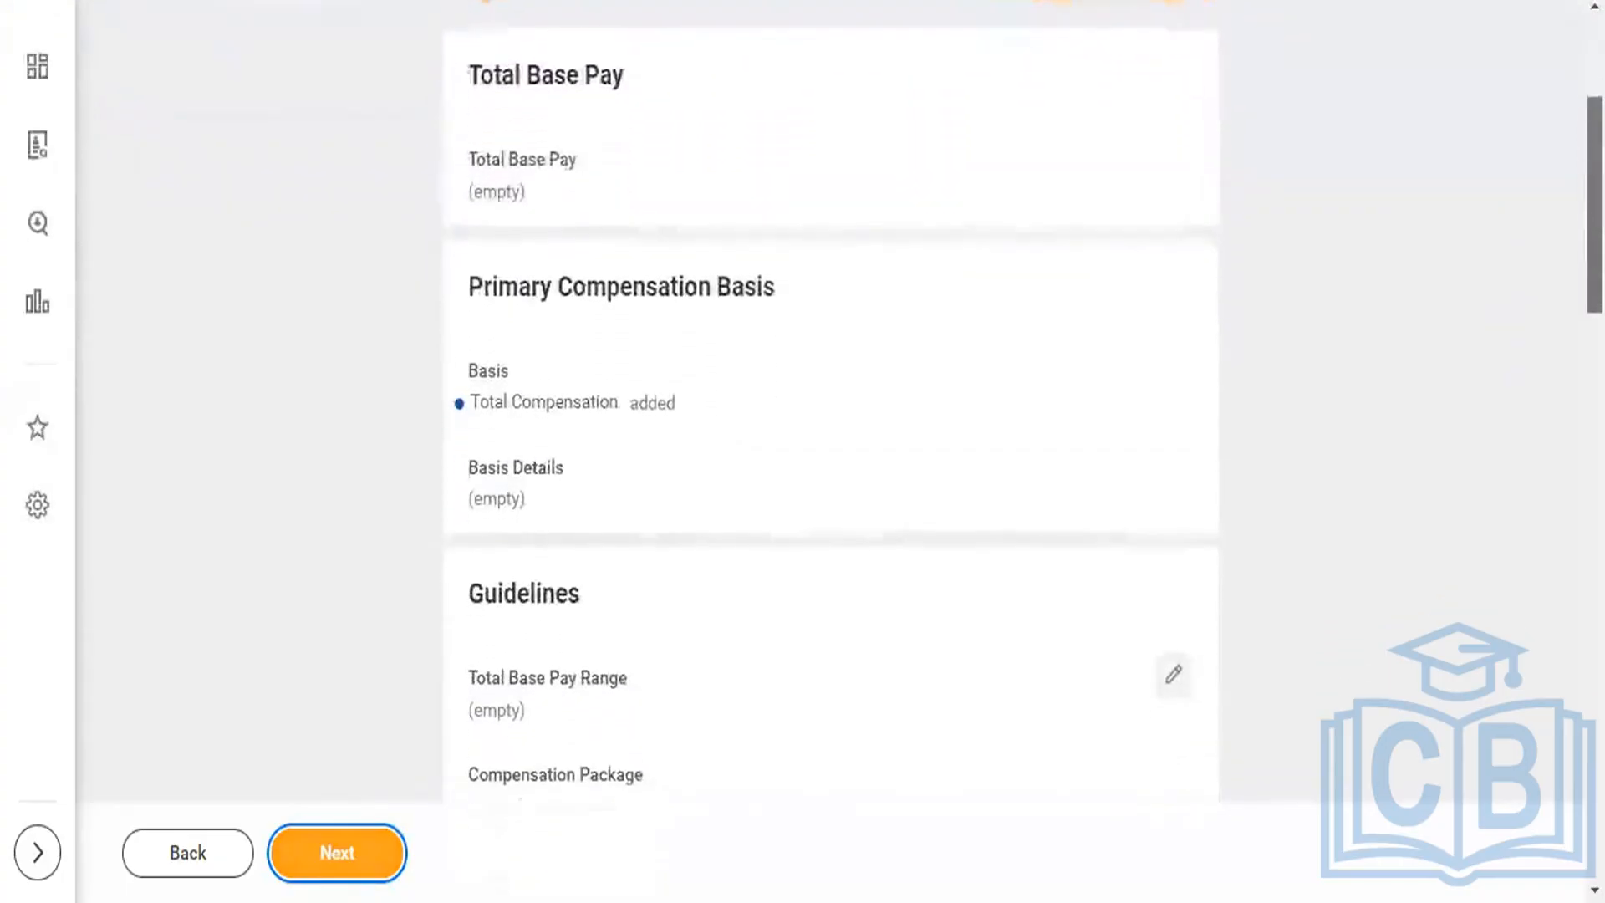
{"action": "left_click", "coordinate": [1166, 662]}
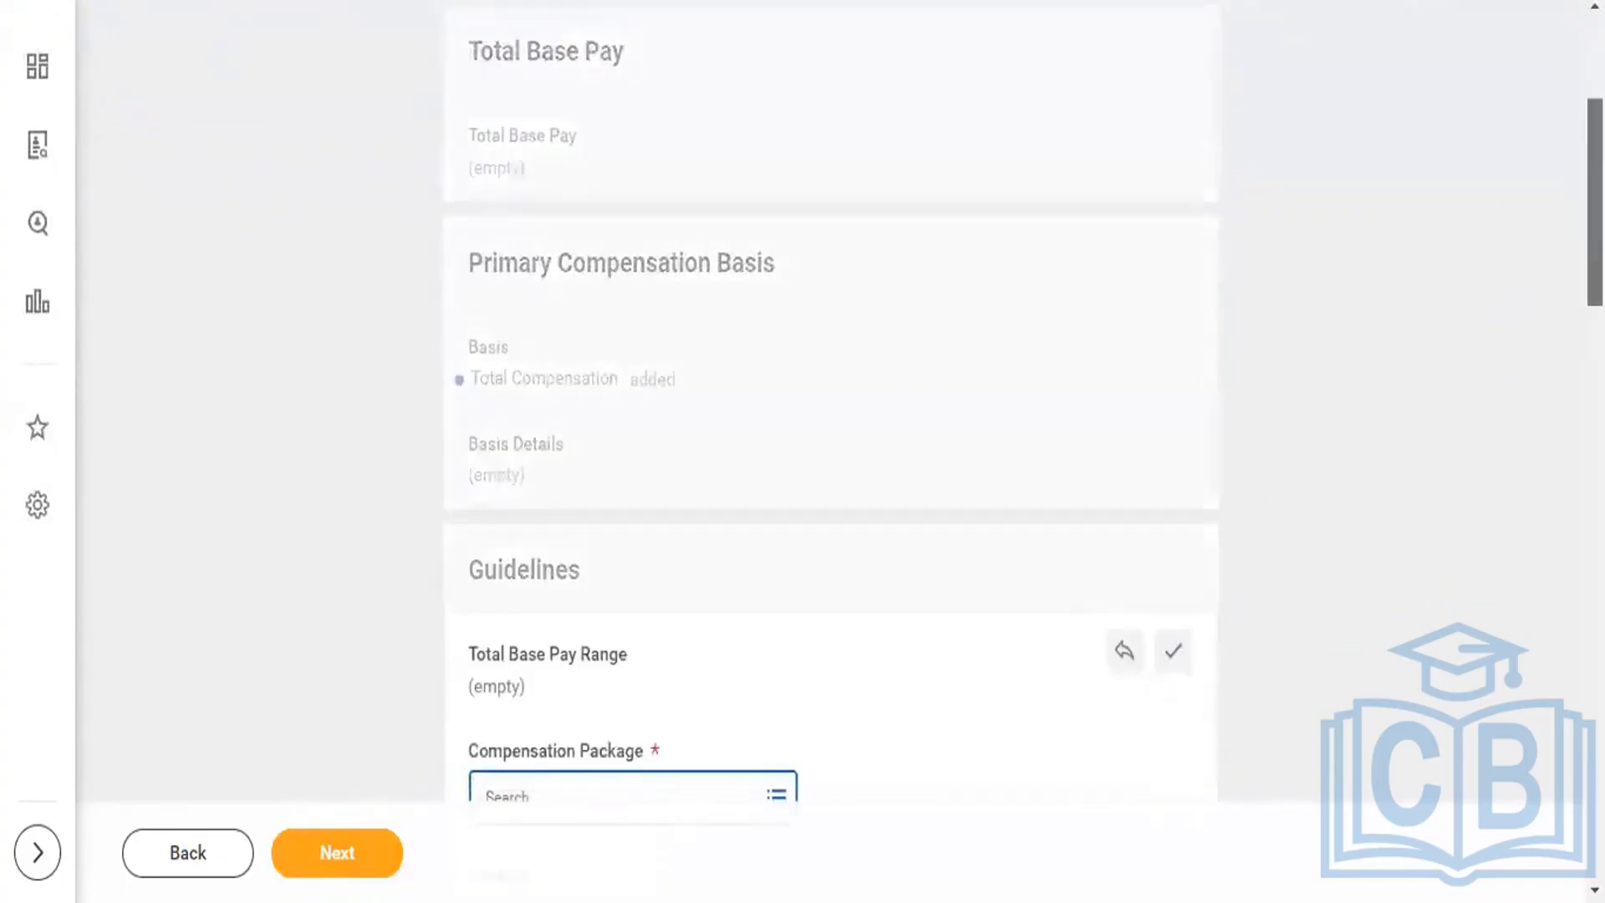
{"action": "scroll", "coordinate": [864, 397], "scroll_direction": "down", "scroll_amount": 6}
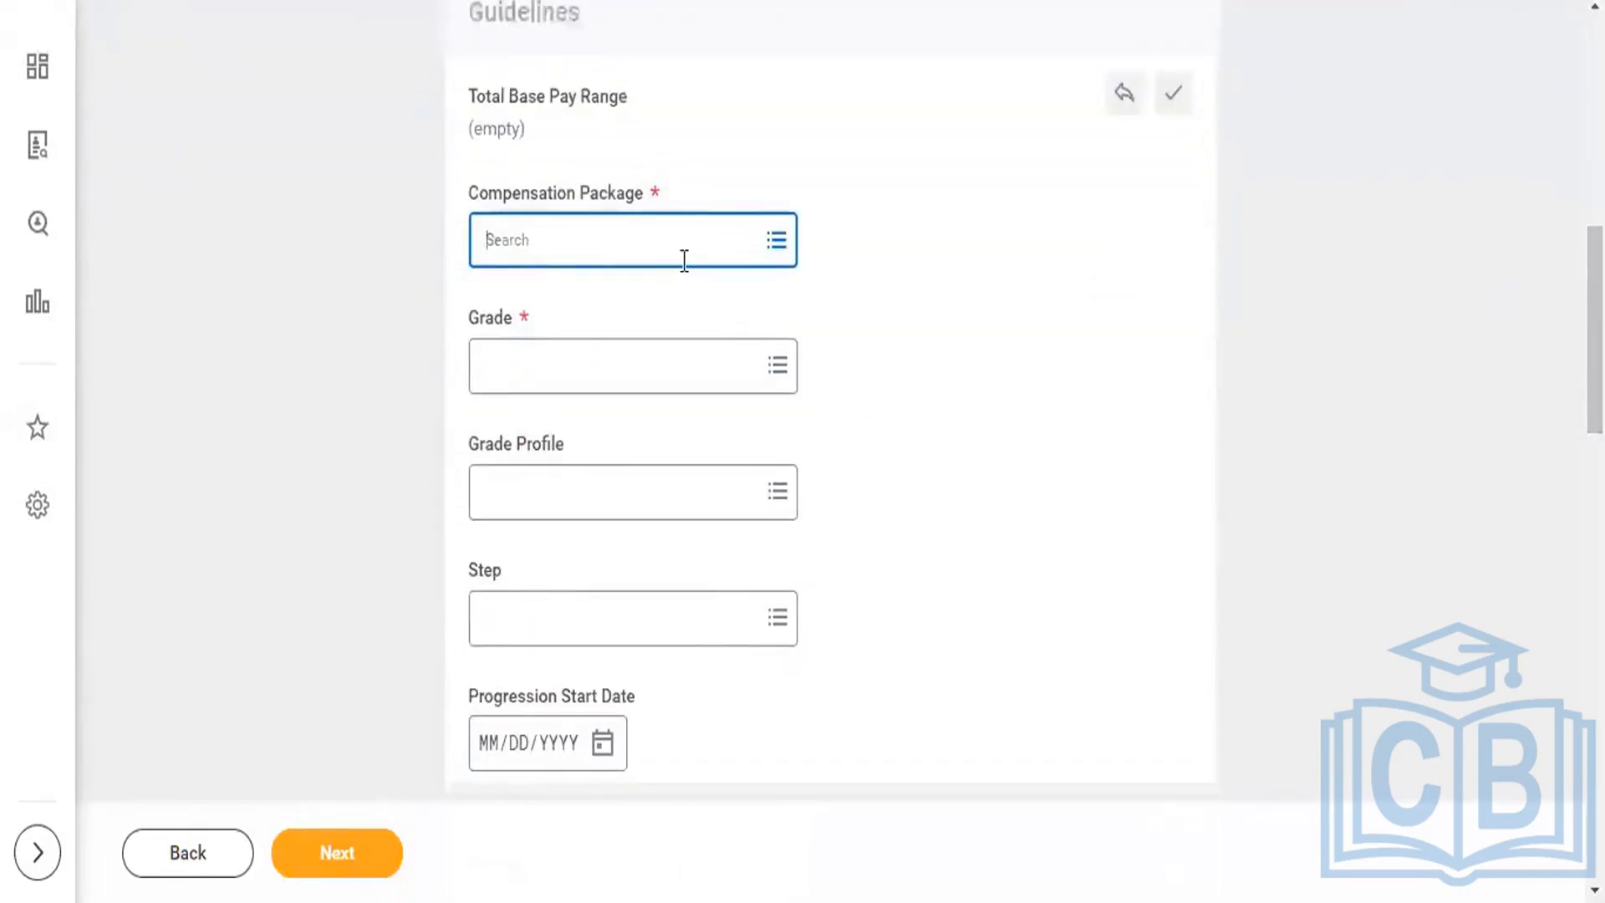
{"action": "type", "text": "alpha"}
{"action": "key", "text": "Return"}
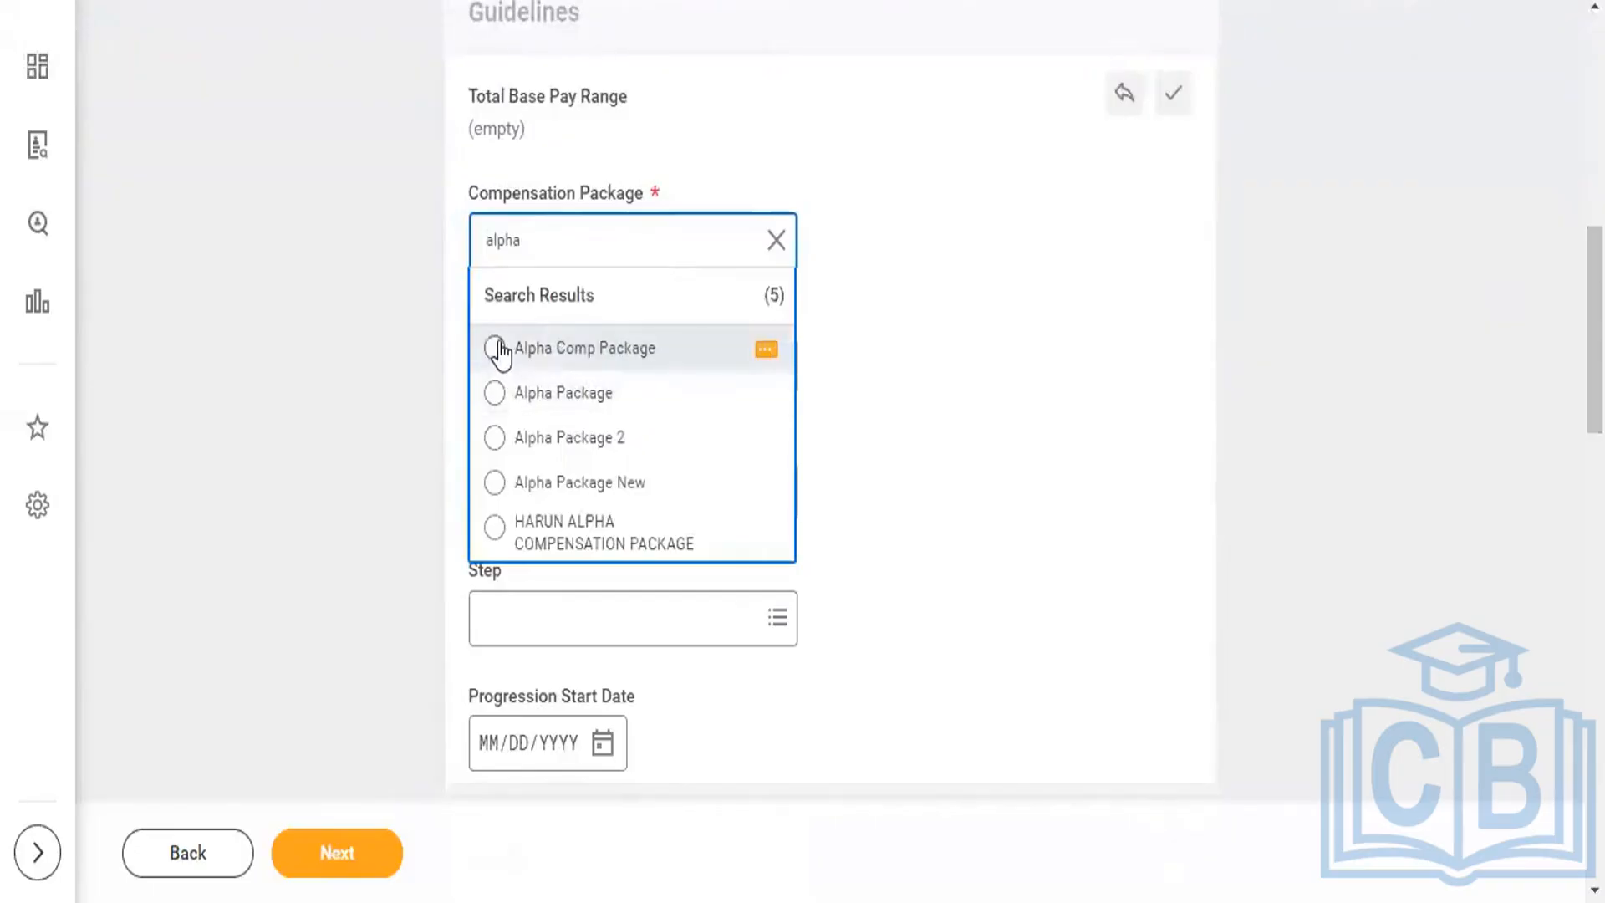
{"action": "left_click", "coordinate": [496, 349]}
- Search the compensation grades for "Alpha" and select Alpha Director grade
{"action": "left_click", "coordinate": [704, 360]}
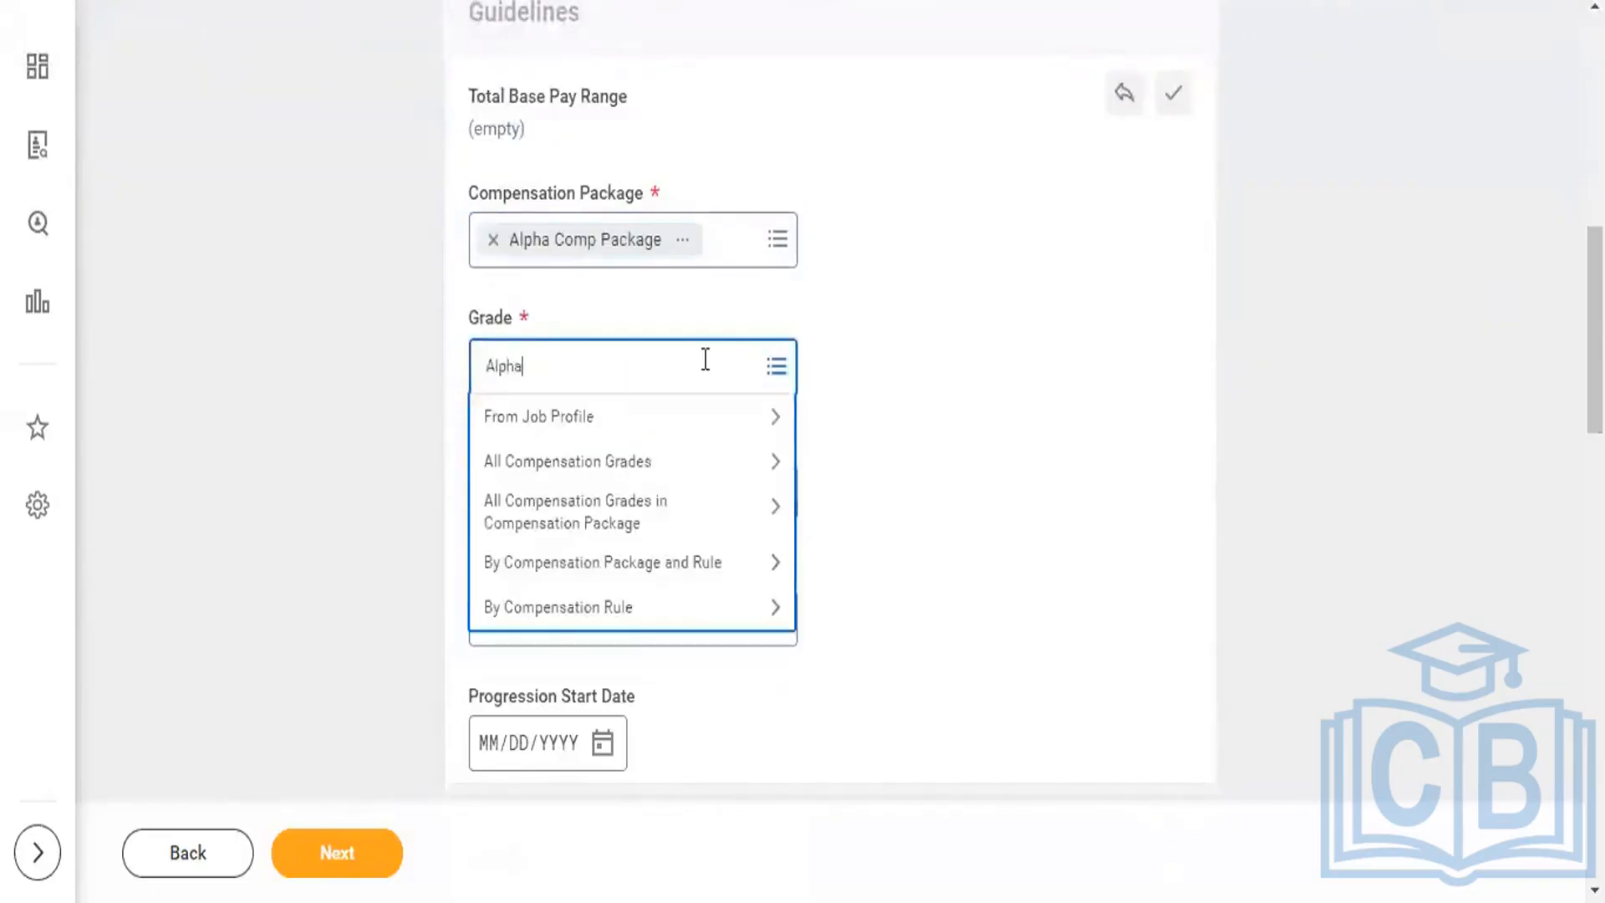
{"action": "key", "text": "Return"}
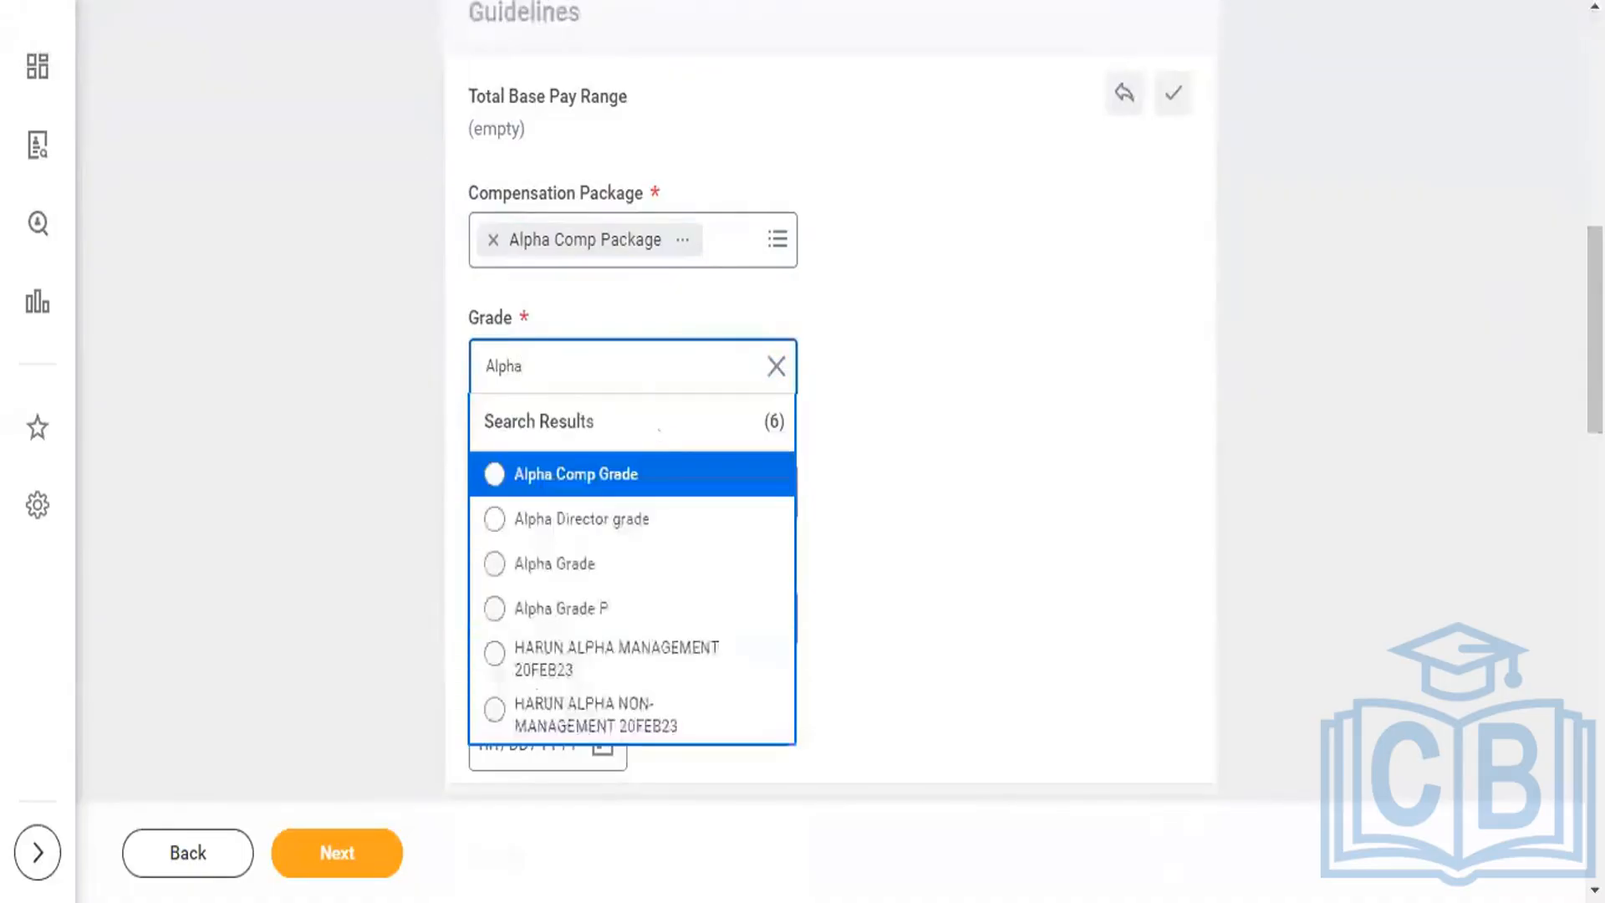
{"action": "left_click", "coordinate": [498, 526]}
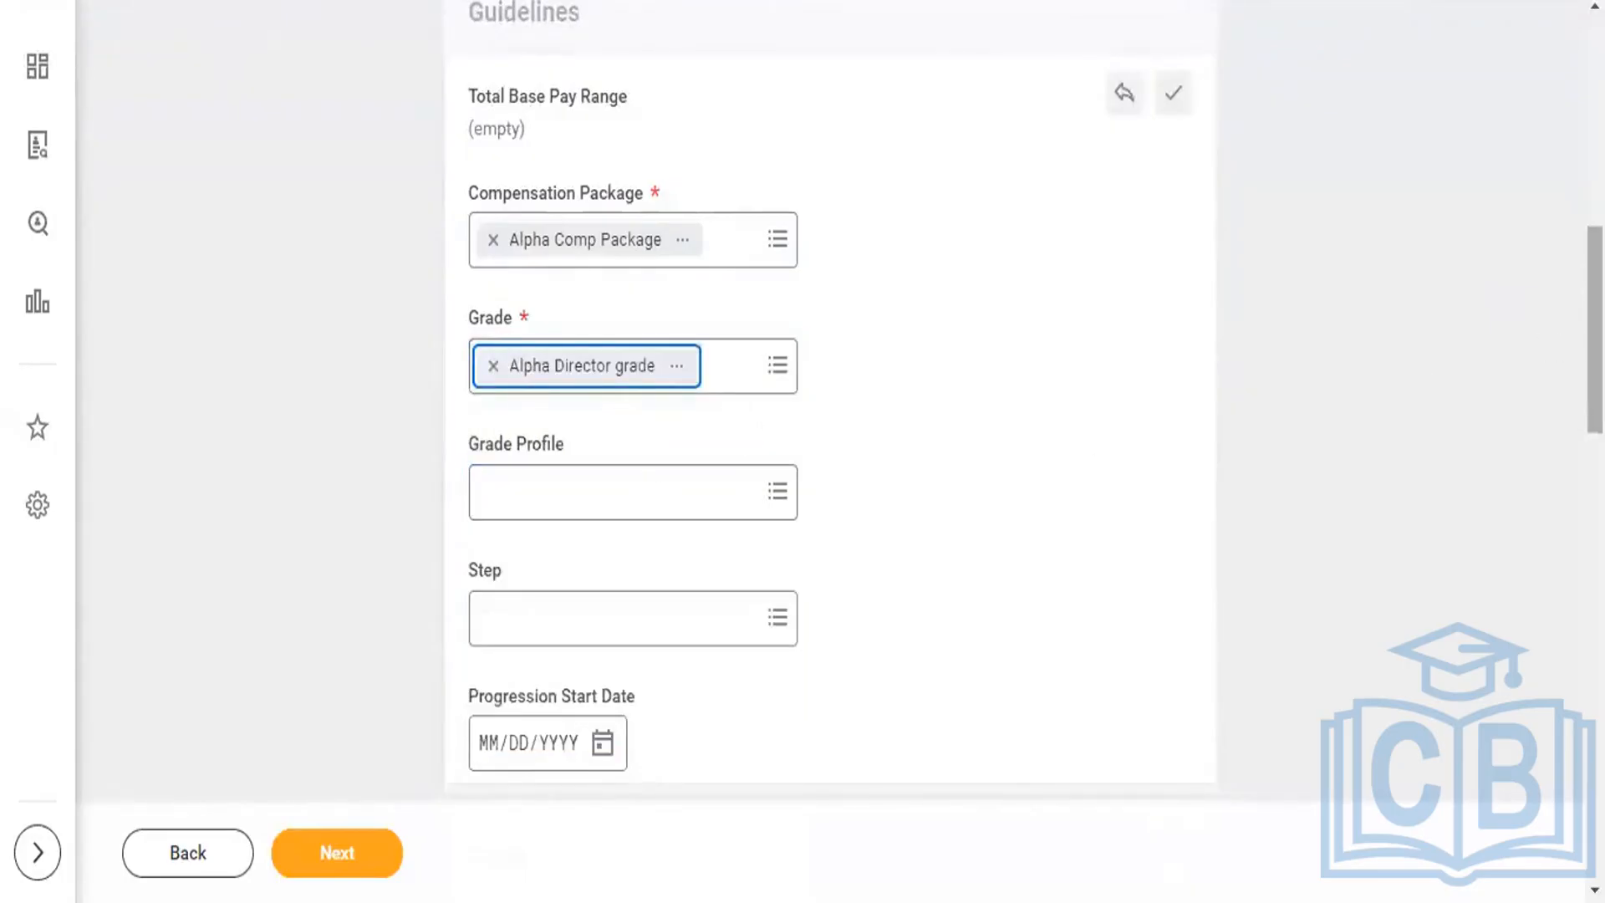
- Continue past the remaining compensation plans and the role assignments to the requisition's summary without adding anything
{"action": "scroll", "coordinate": [1595, 334], "scroll_direction": "down", "scroll_amount": 3}
{"action": "scroll", "coordinate": [830, 401], "scroll_direction": "down", "scroll_amount": 15}
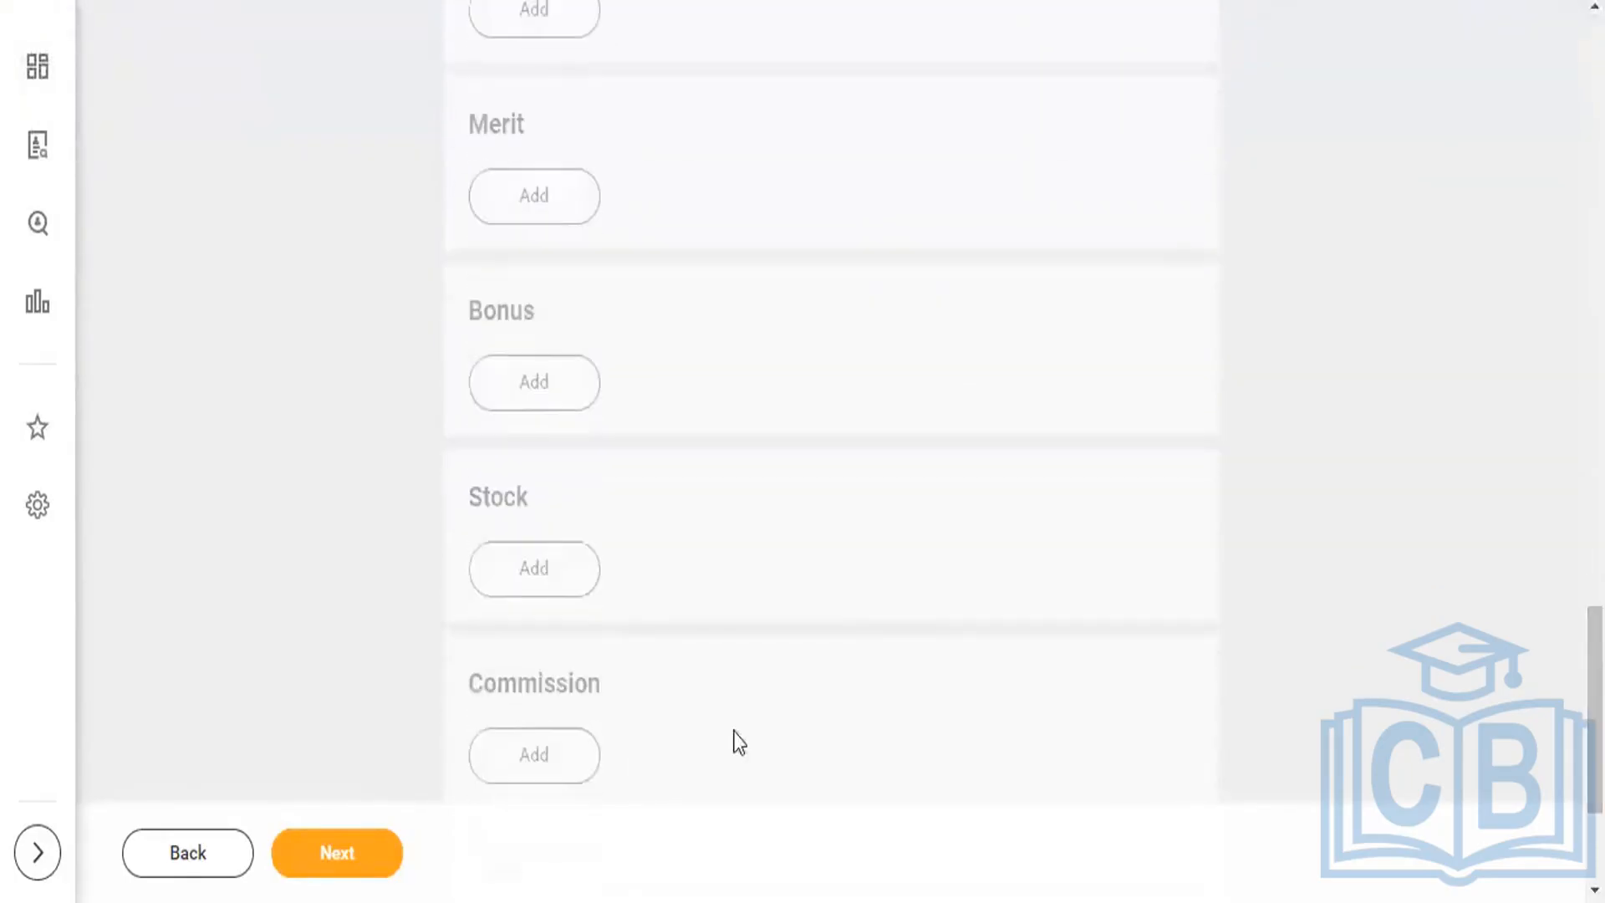
{"action": "left_click", "coordinate": [359, 852]}
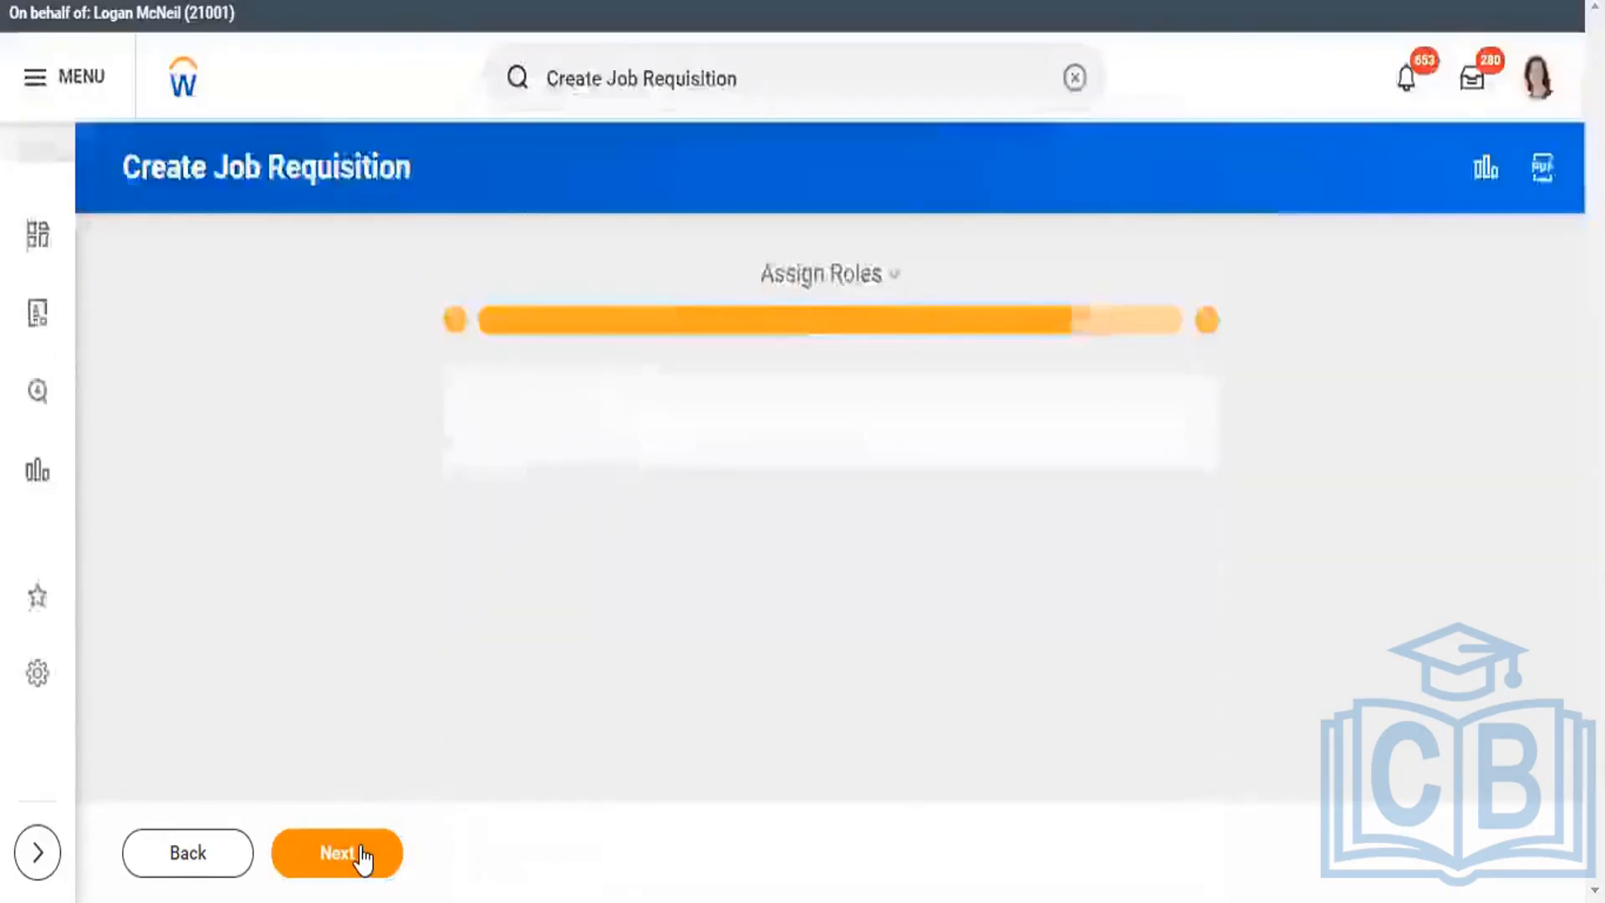
{"action": "left_click", "coordinate": [360, 853]}
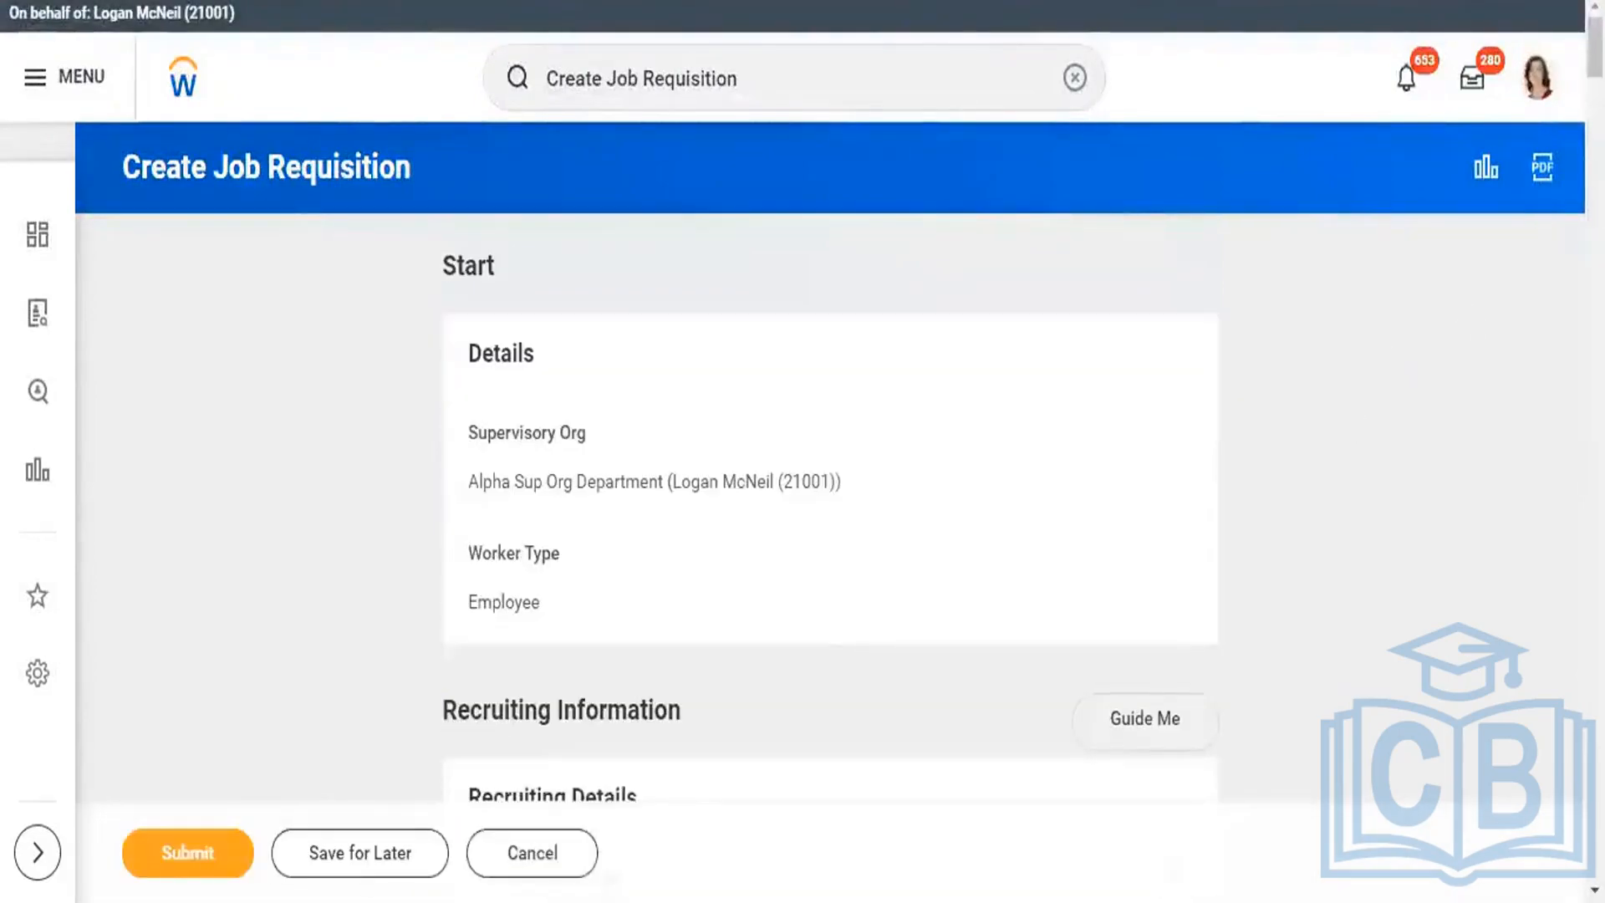
- Review the summary down to the job details, submit the job requisition and open the submission's details
{"action": "scroll", "coordinate": [802, 418], "scroll_direction": "down", "scroll_amount": 7}
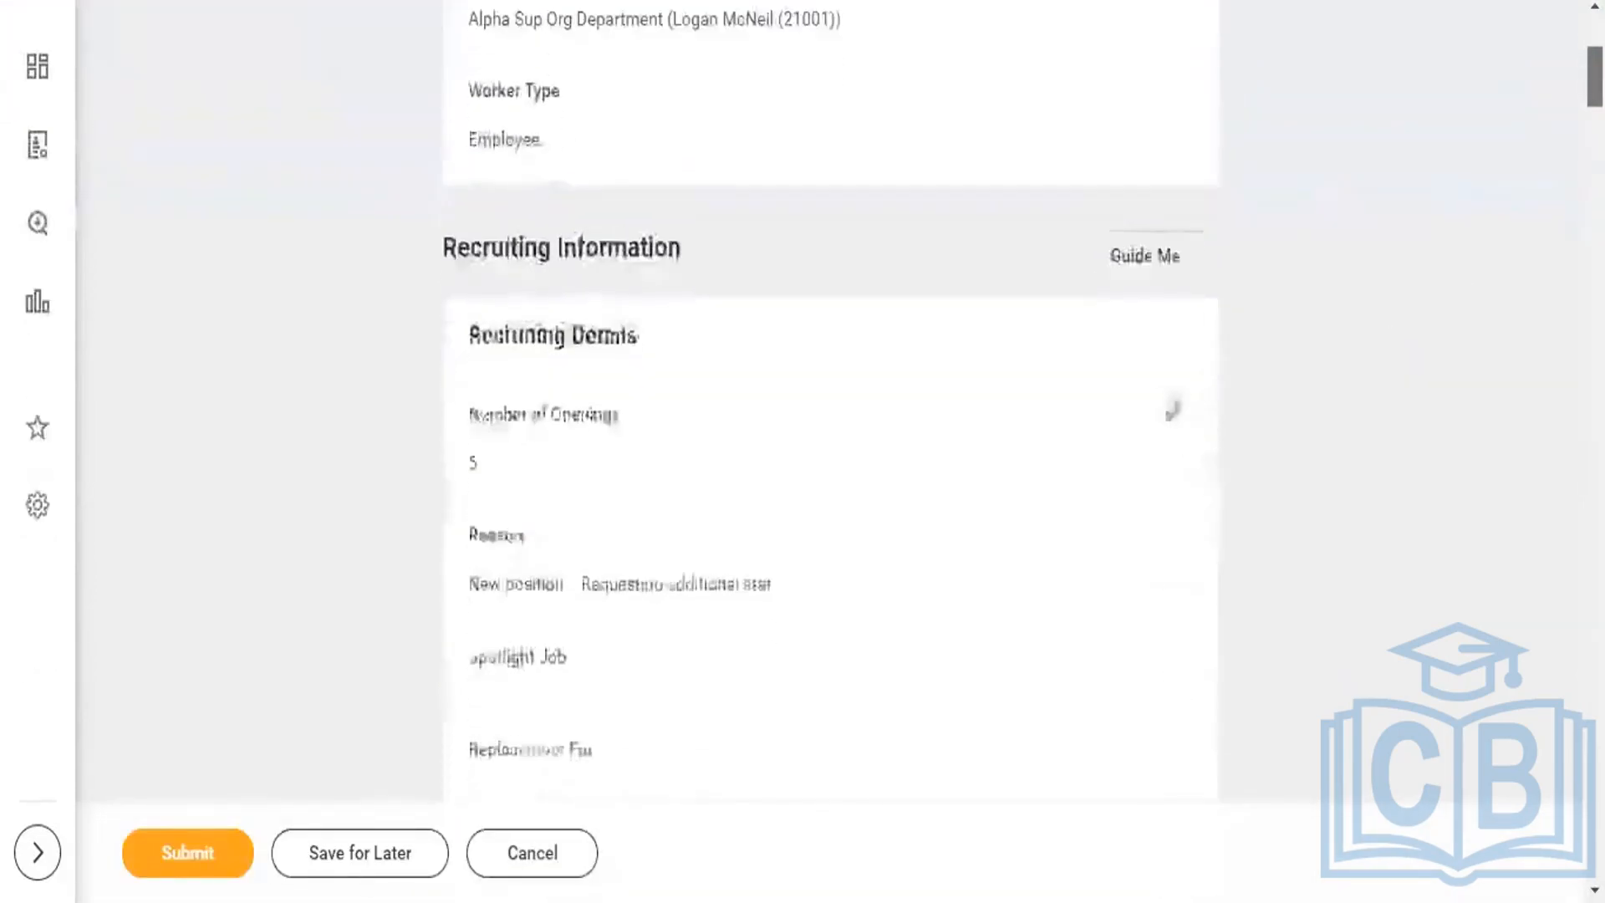
{"action": "scroll", "coordinate": [802, 418], "scroll_direction": "down", "scroll_amount": 2}
{"action": "scroll", "coordinate": [802, 418], "scroll_direction": "down", "scroll_amount": 10}
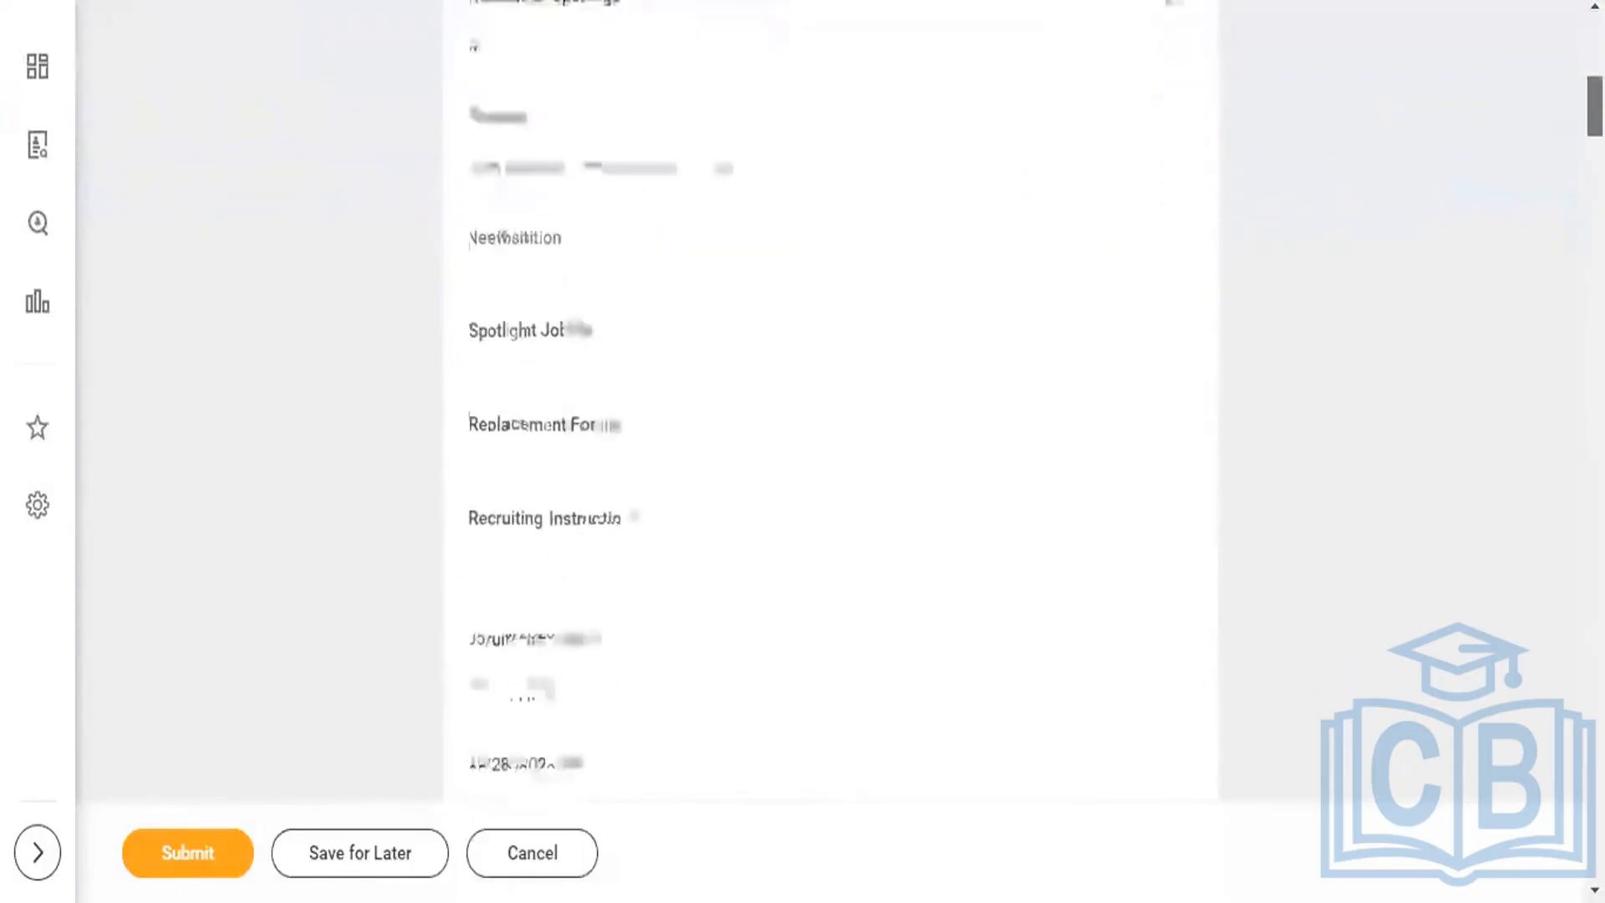
{"action": "scroll", "coordinate": [674, 537], "scroll_direction": "down", "scroll_amount": 10}
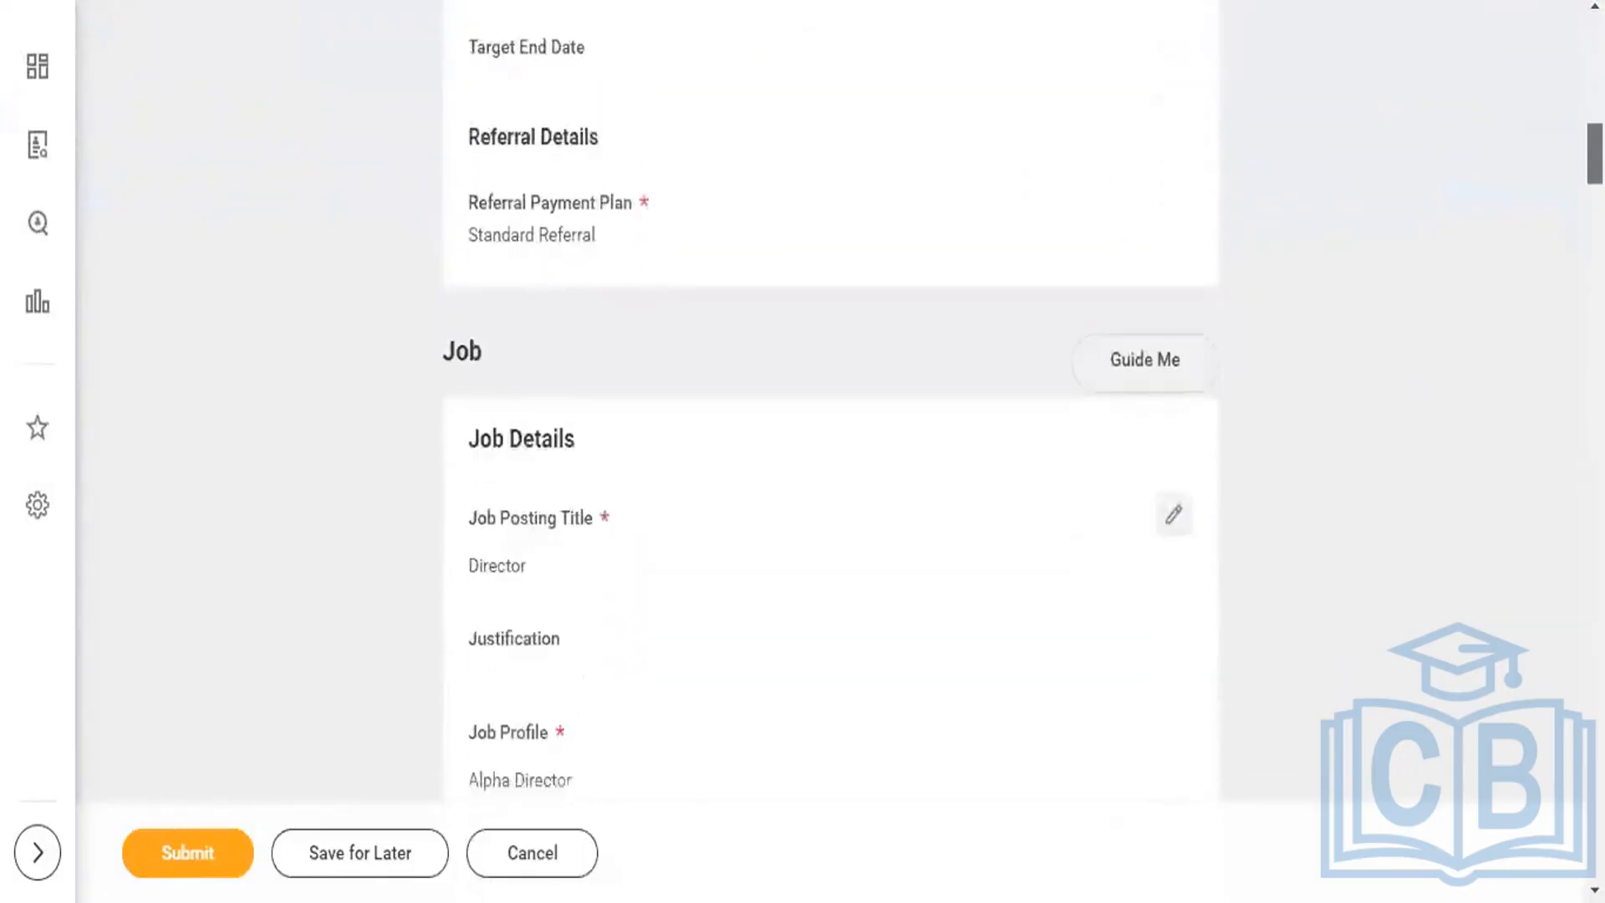
{"action": "left_click", "coordinate": [213, 849]}
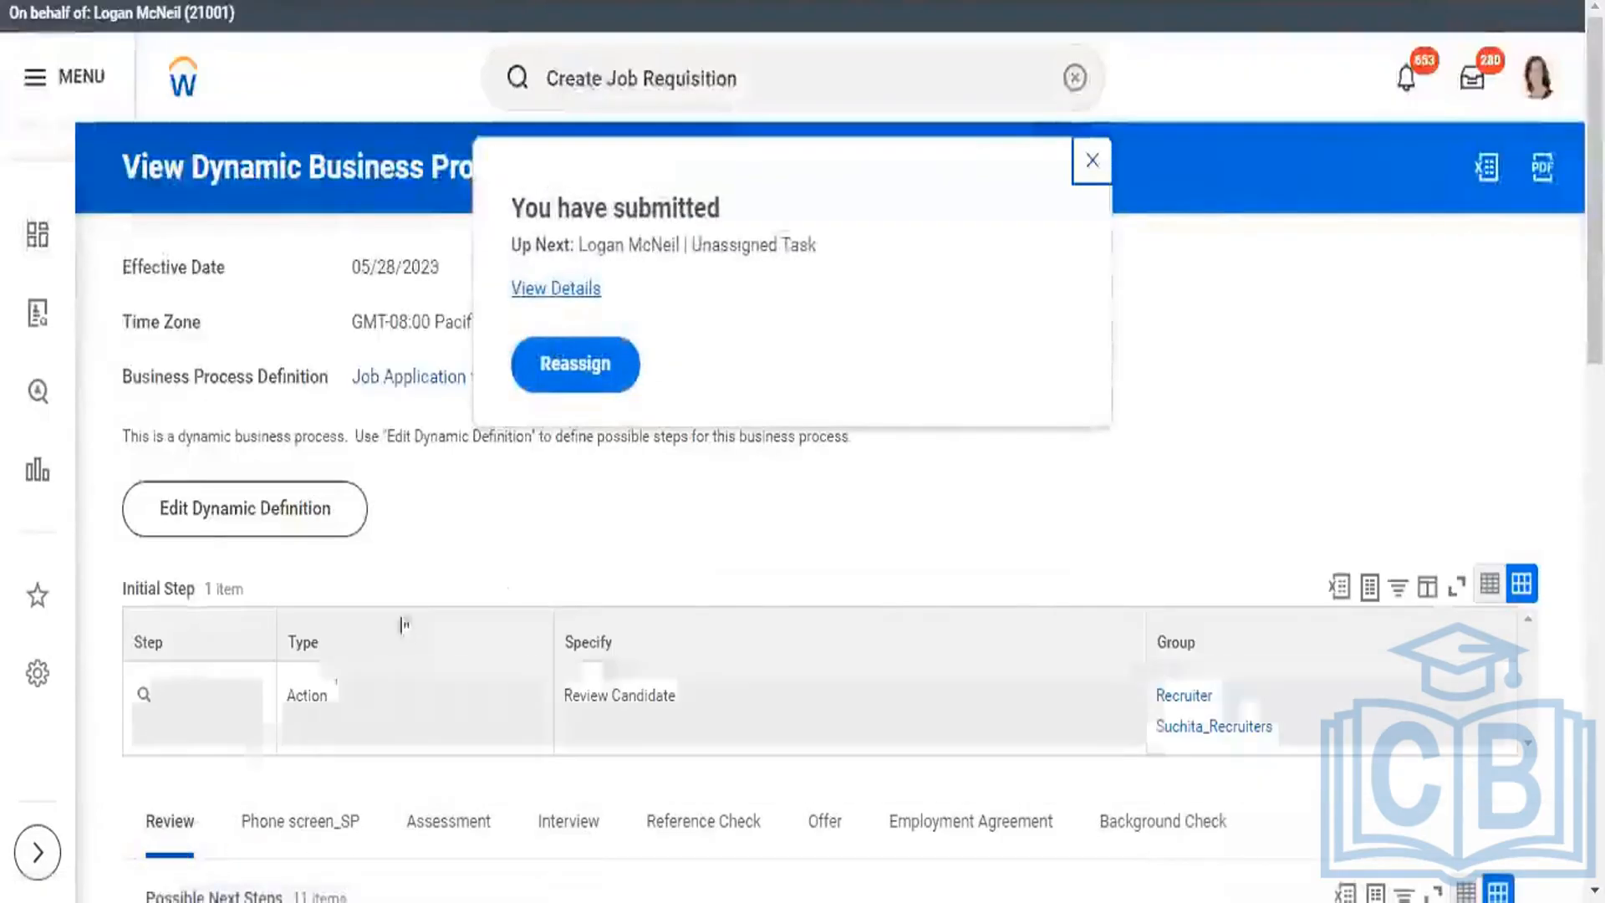
{"action": "left_click", "coordinate": [581, 291]}
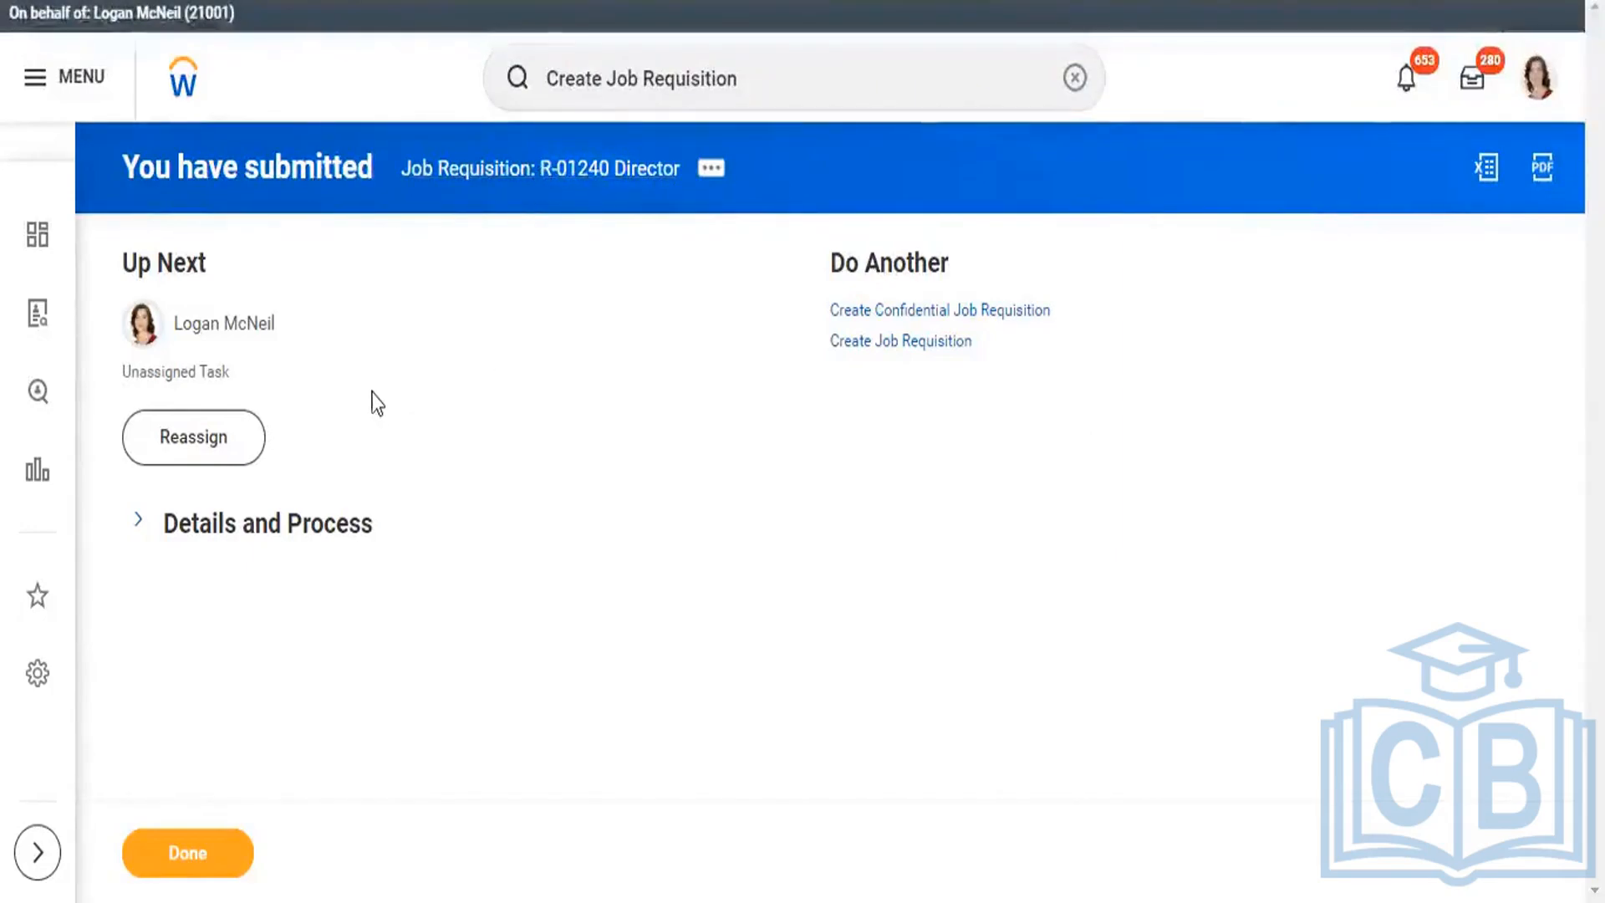
- Open reassignment for the submitted requisition's unassigned task and examine the business process steps needing reassignment
{"action": "left_click", "coordinate": [202, 454]}
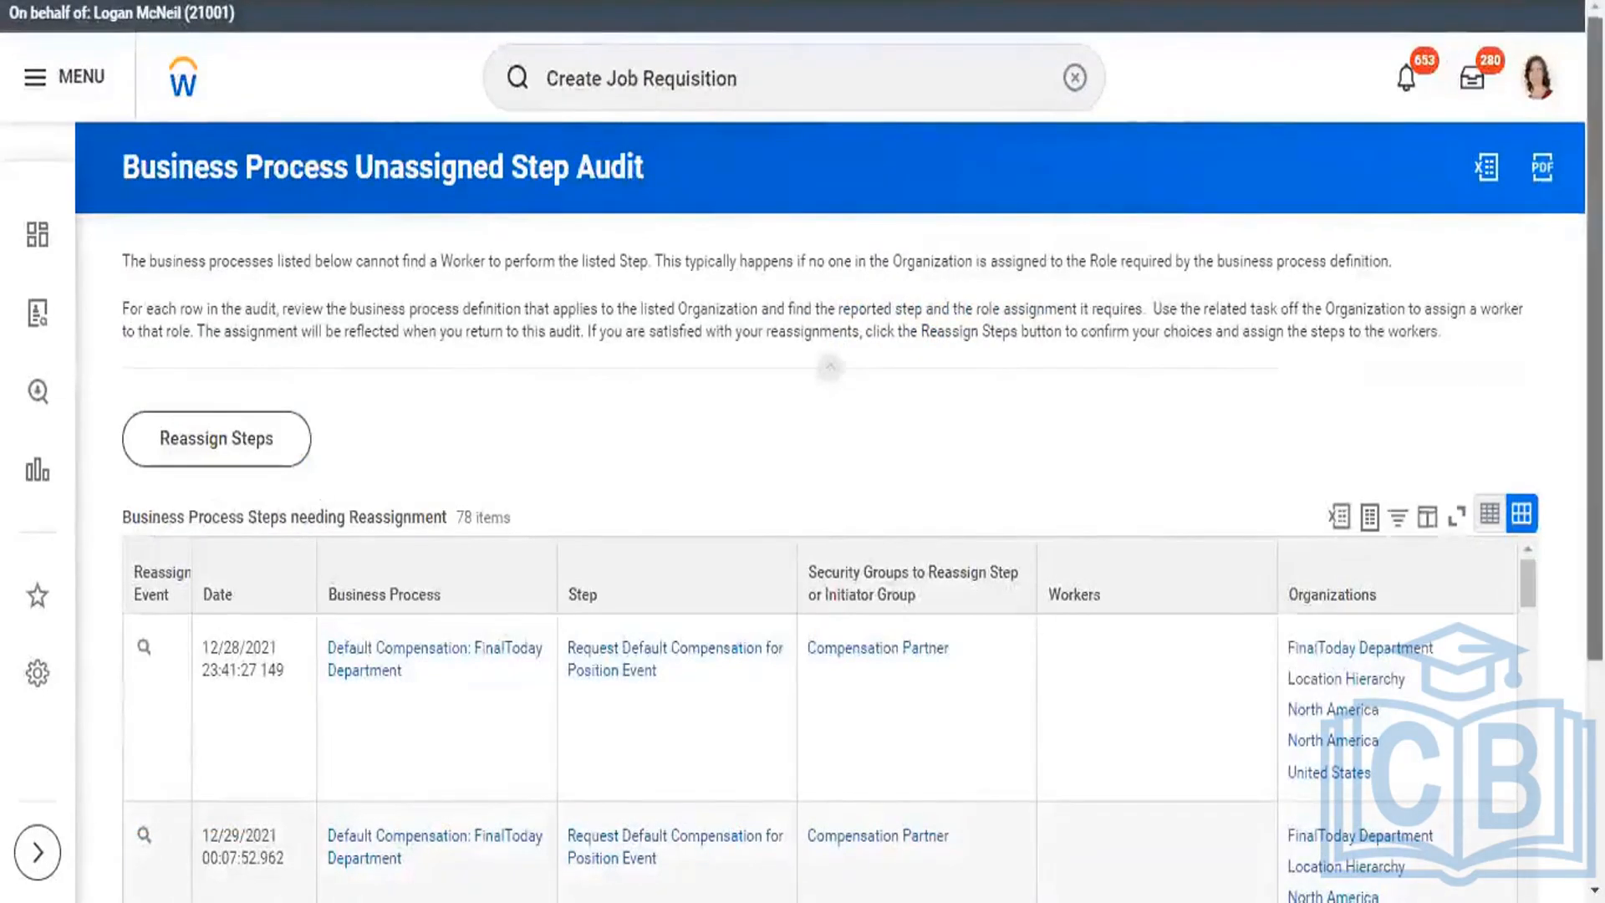
{"action": "scroll", "coordinate": [802, 451], "scroll_direction": "down", "scroll_amount": 1}
{"action": "scroll", "coordinate": [803, 451], "scroll_direction": "down", "scroll_amount": 4}
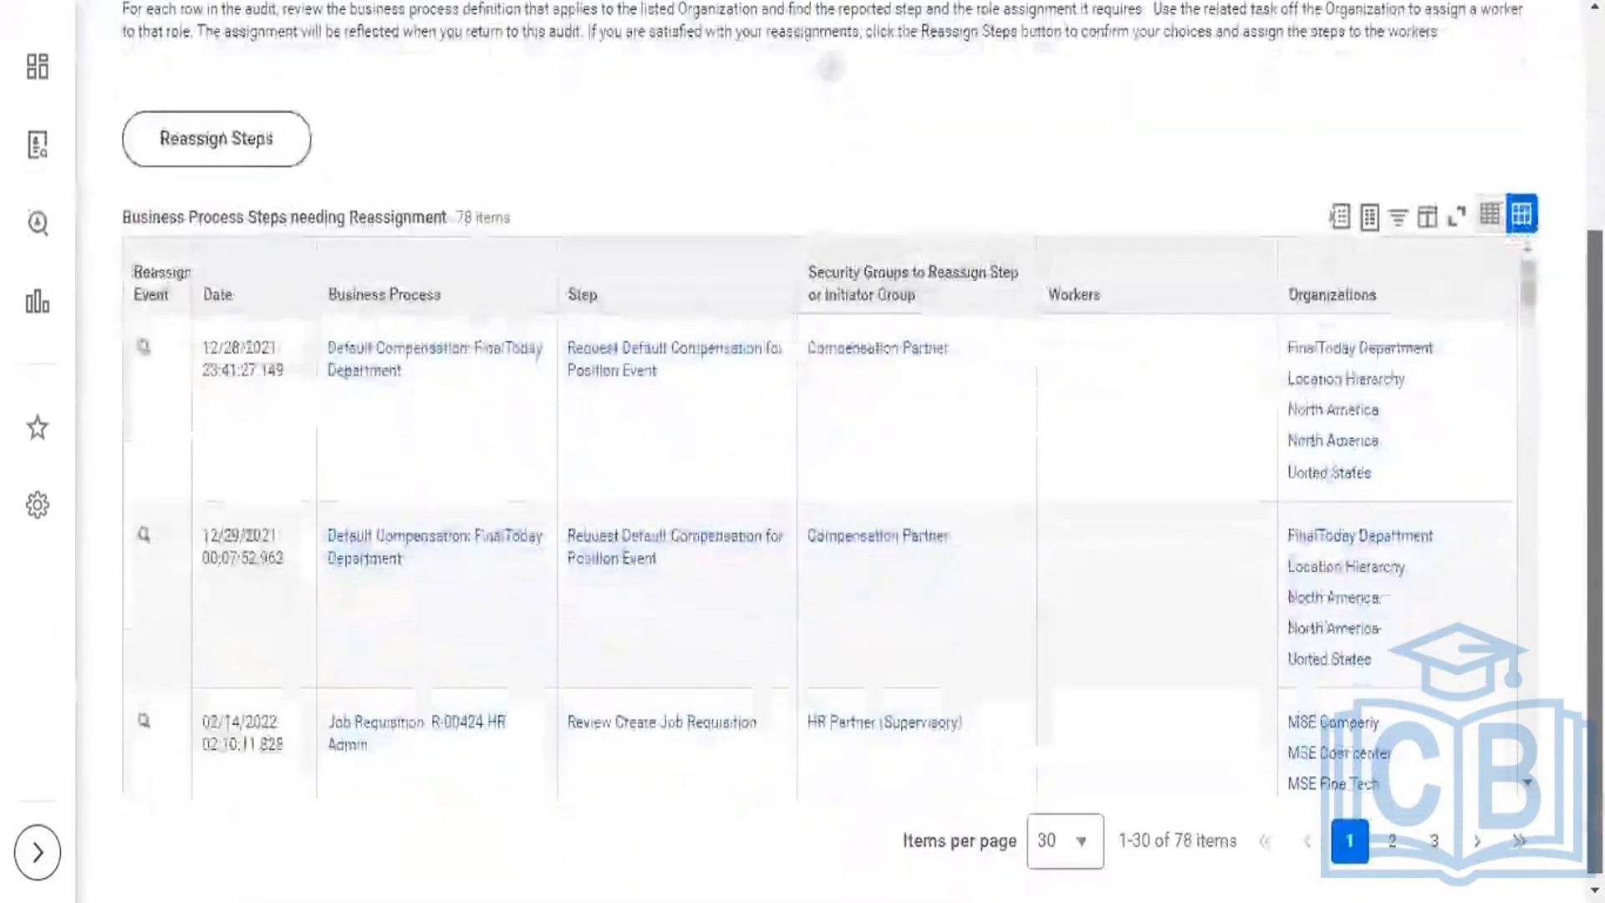
{"action": "scroll", "coordinate": [803, 452], "scroll_direction": "down", "scroll_amount": 1}
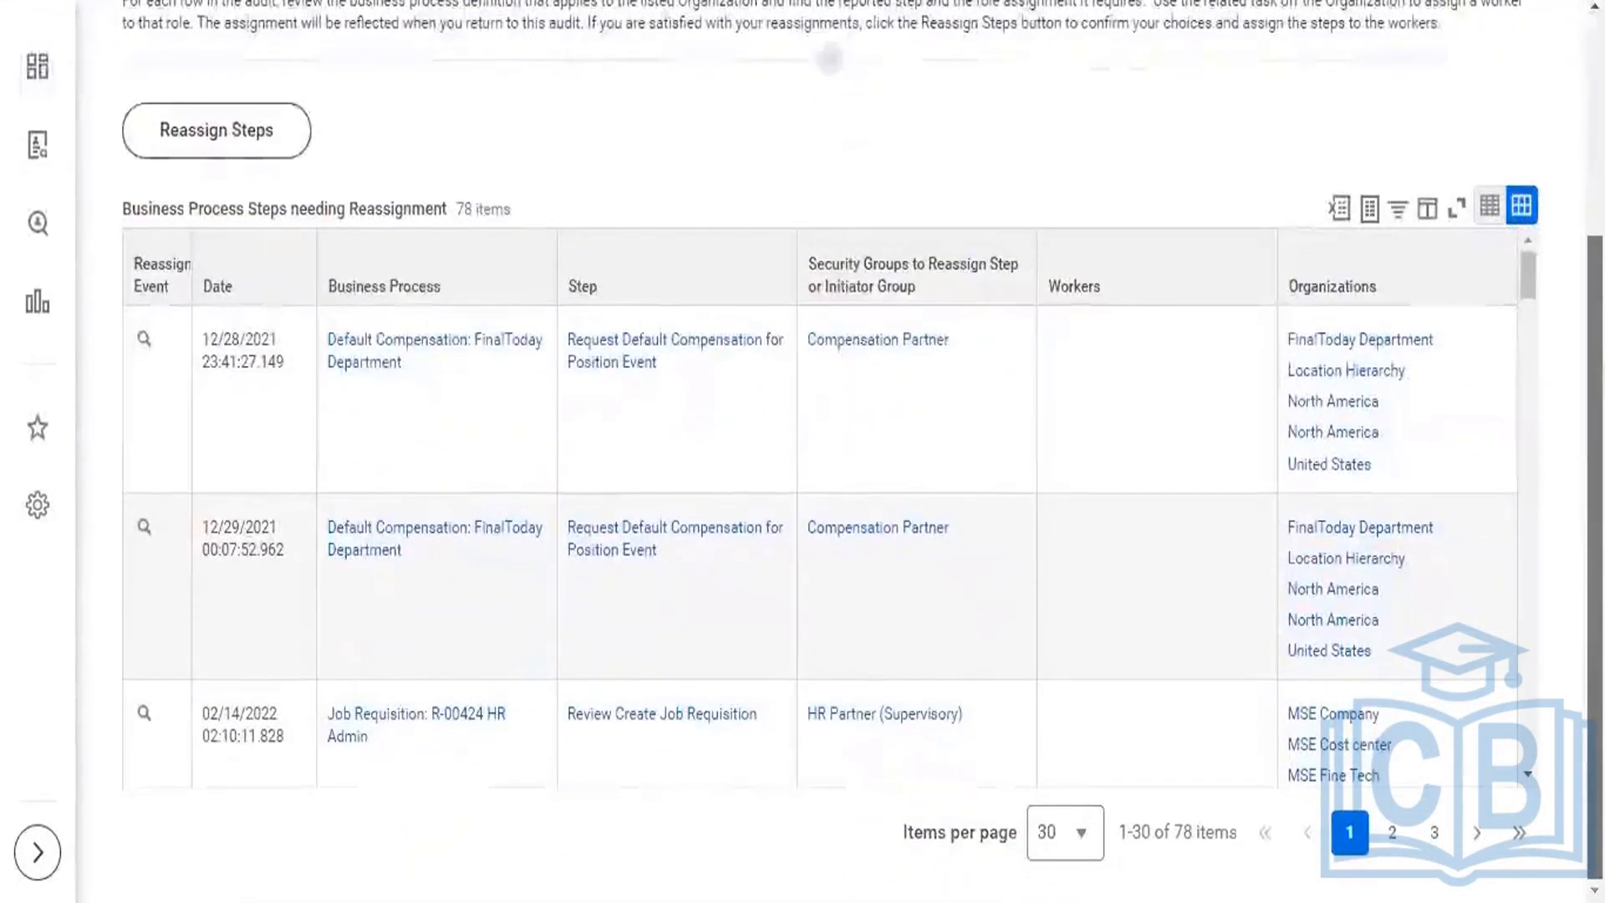
{"action": "scroll", "coordinate": [803, 451], "scroll_direction": "up", "scroll_amount": 1}
{"action": "scroll", "coordinate": [802, 451], "scroll_direction": "down", "scroll_amount": 1}
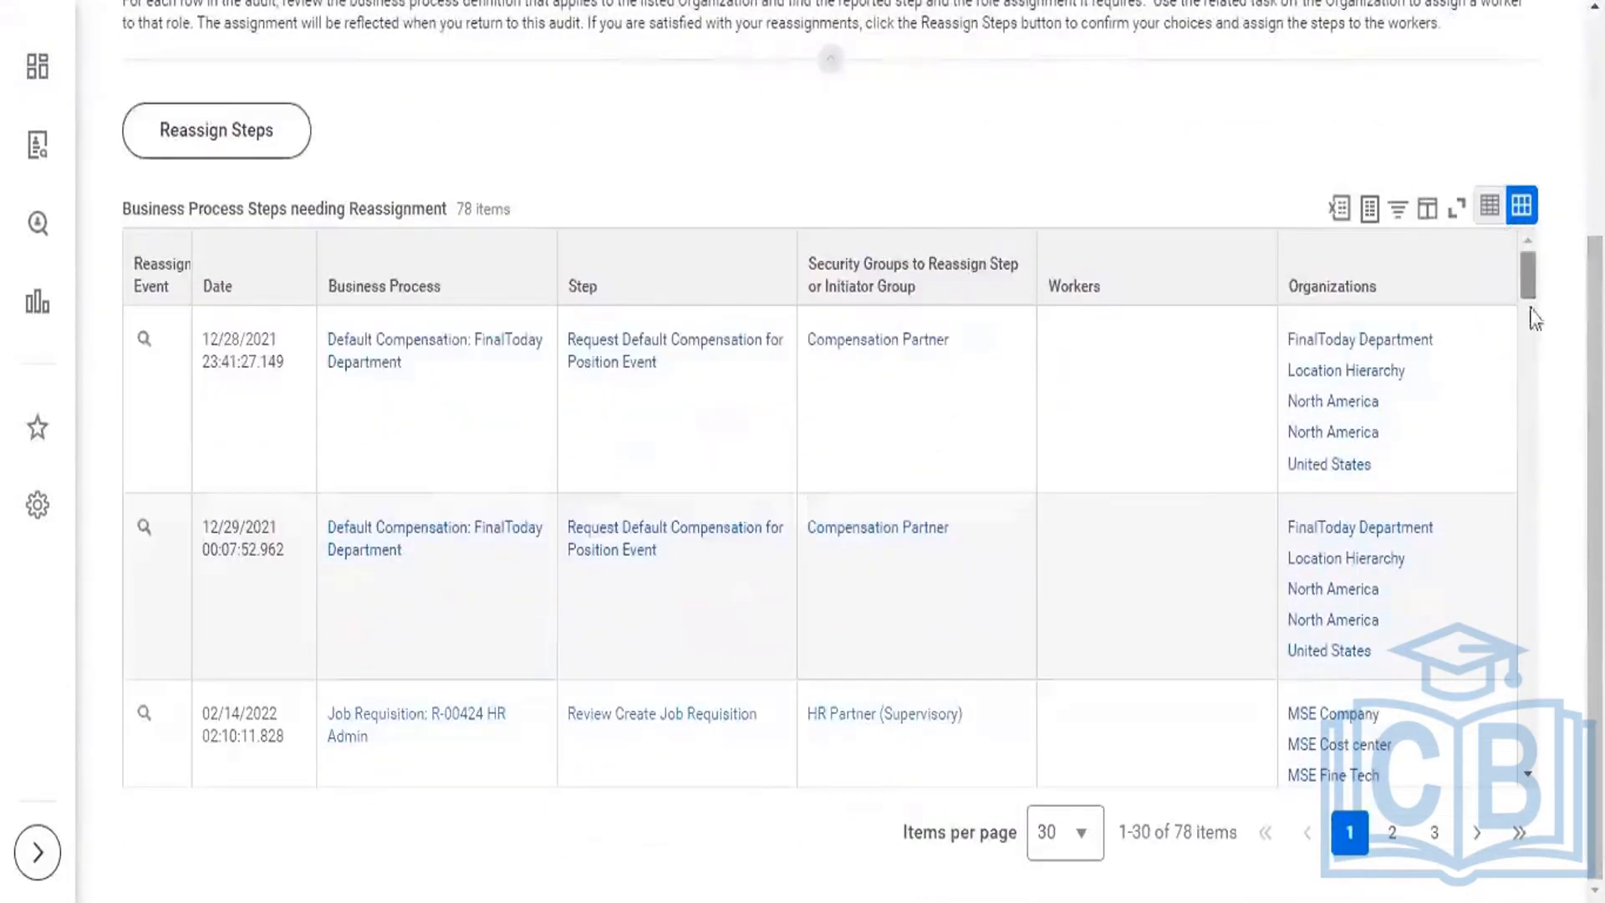
{"action": "left_click_drag", "start_coordinate": [1532, 283], "coordinate": [1543, 410]}
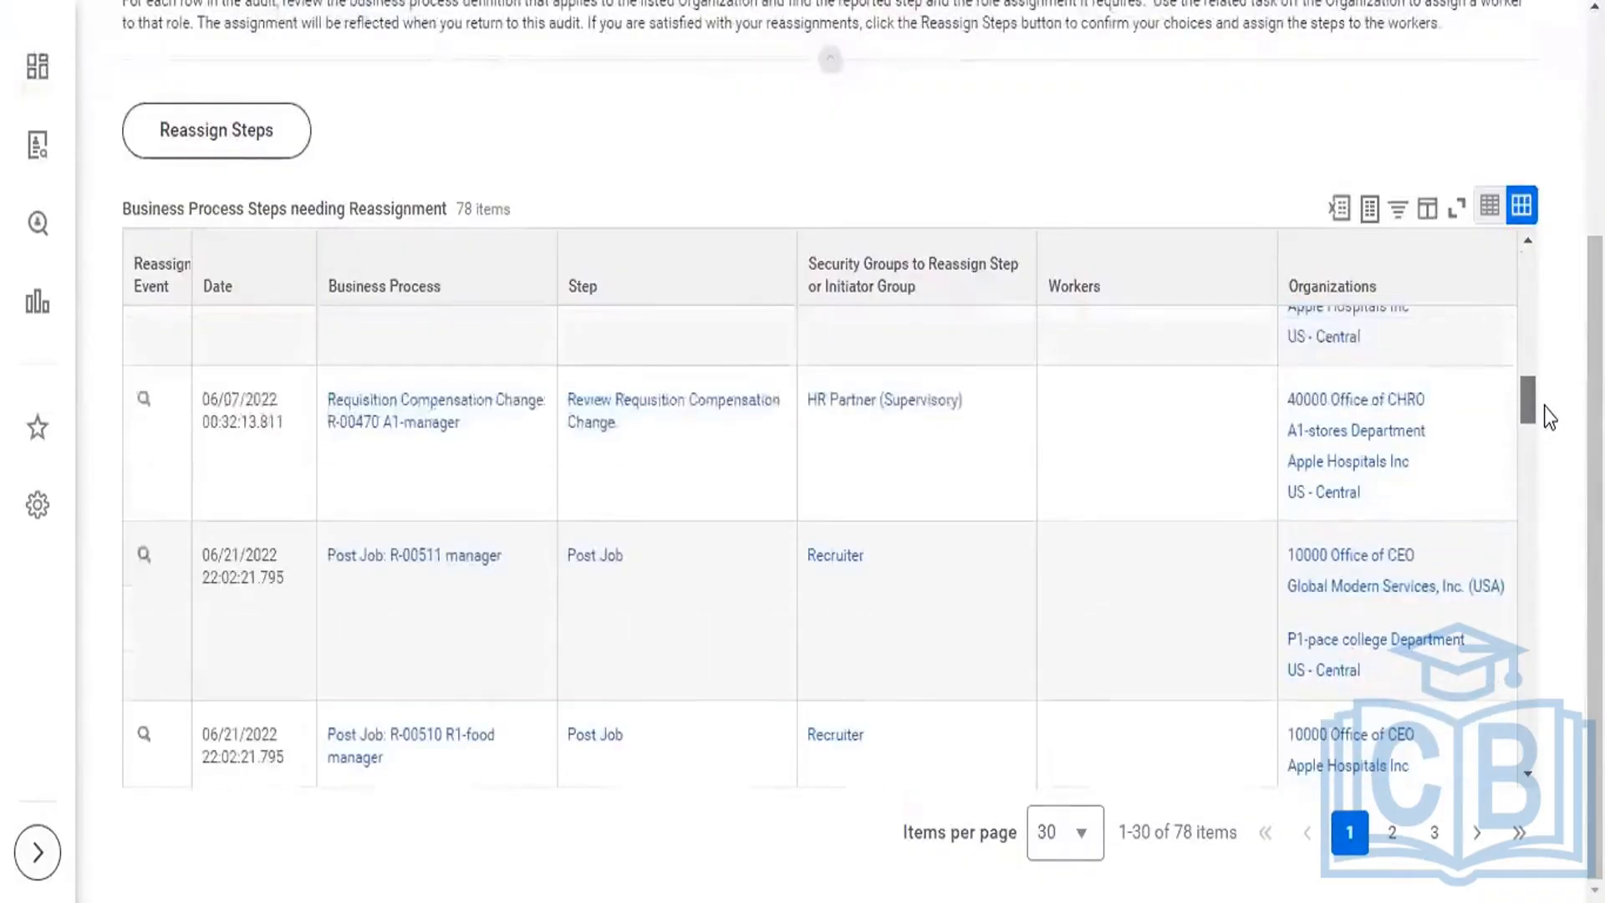
{"action": "scroll", "coordinate": [1543, 406], "scroll_direction": "up", "scroll_amount": 5}
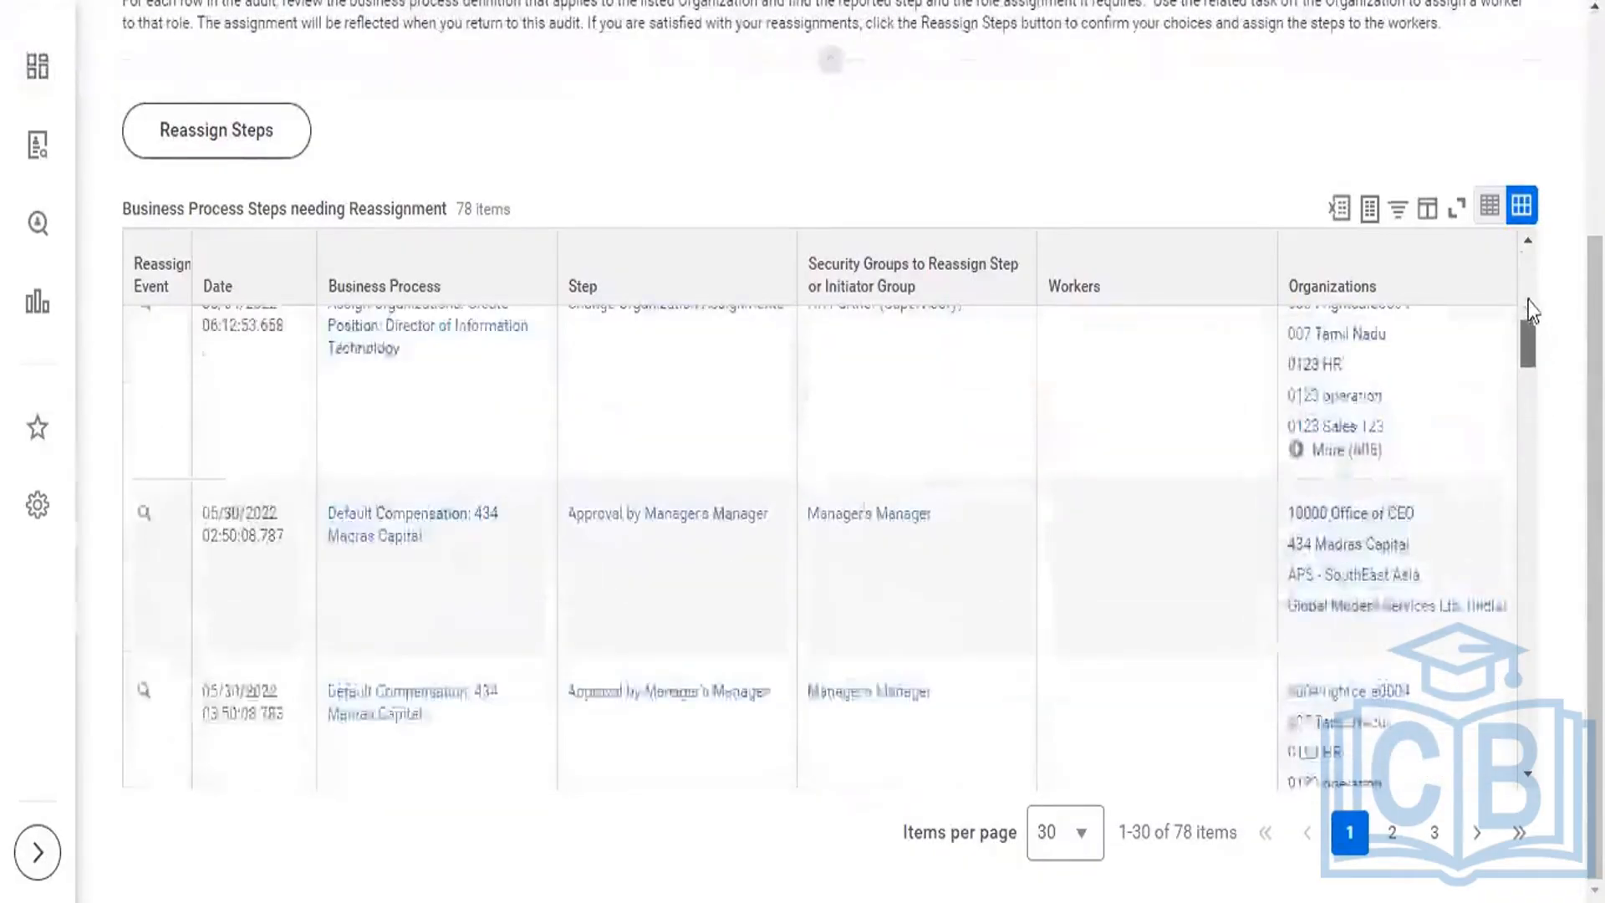
{"action": "left_click_drag", "start_coordinate": [1532, 322], "coordinate": [1521, 278]}
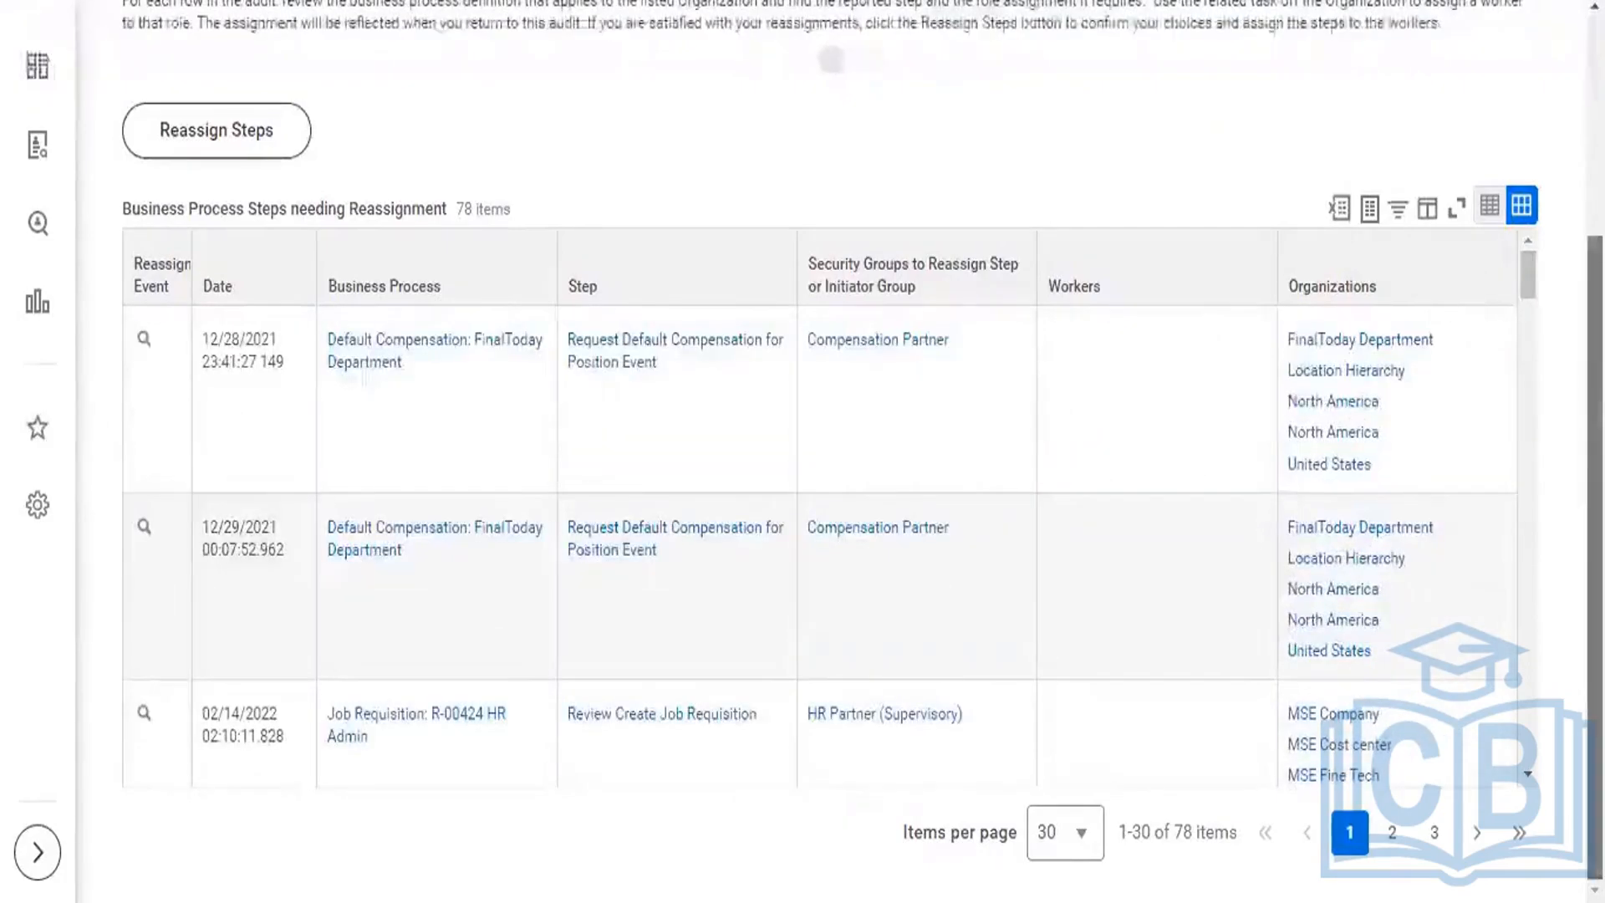
{"action": "scroll", "coordinate": [626, 383], "scroll_direction": "up", "scroll_amount": 3}
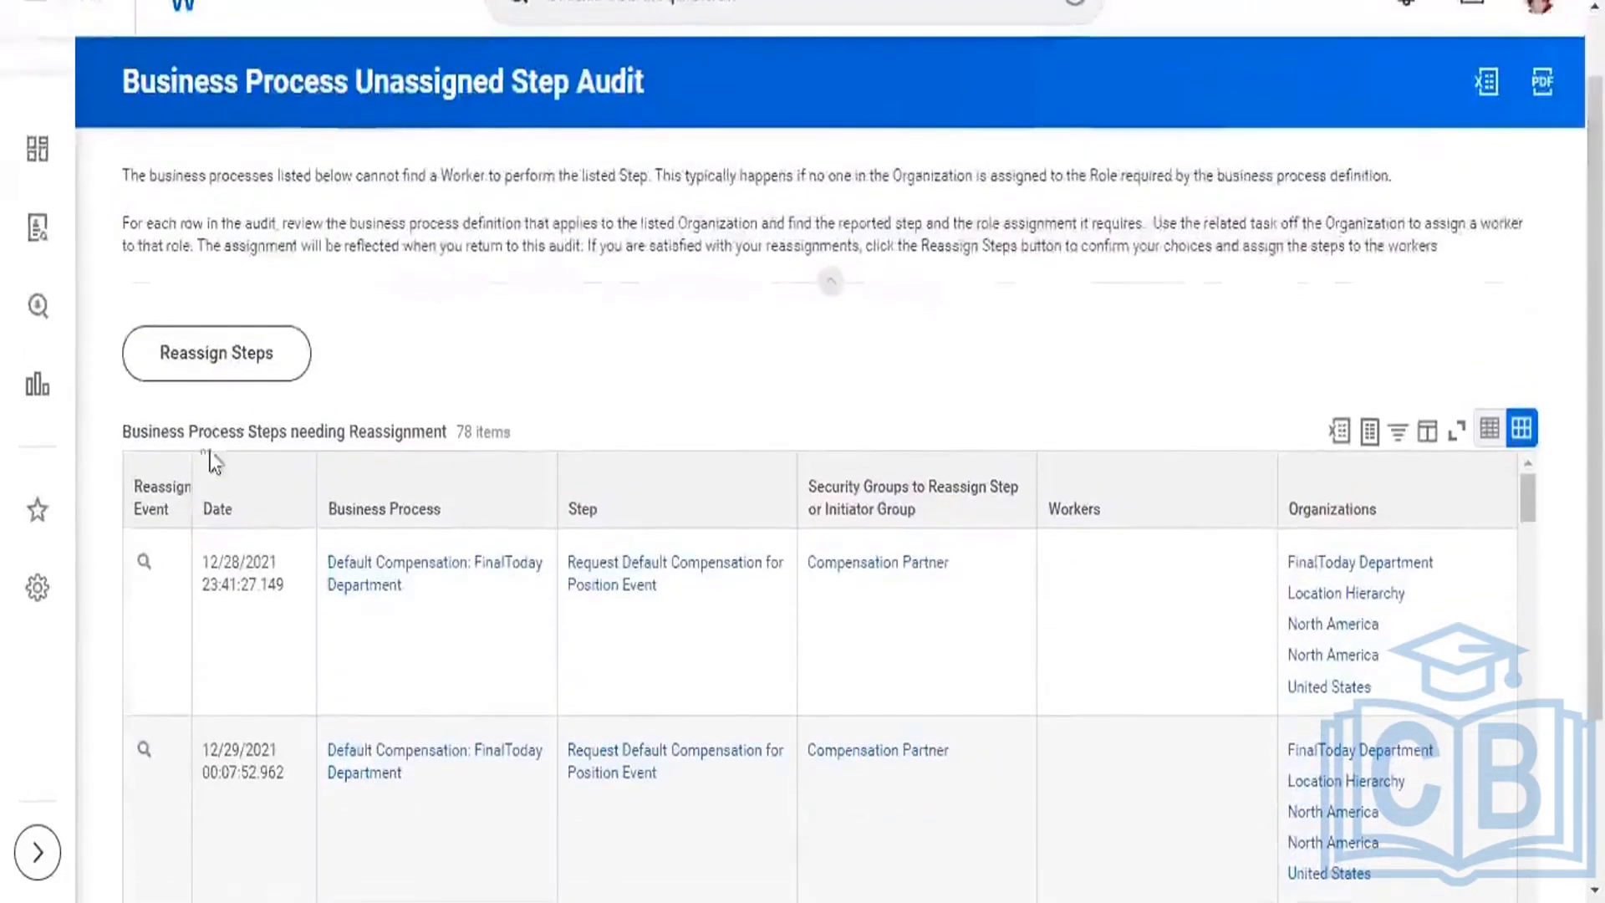
{"action": "left_click", "coordinate": [459, 506]}
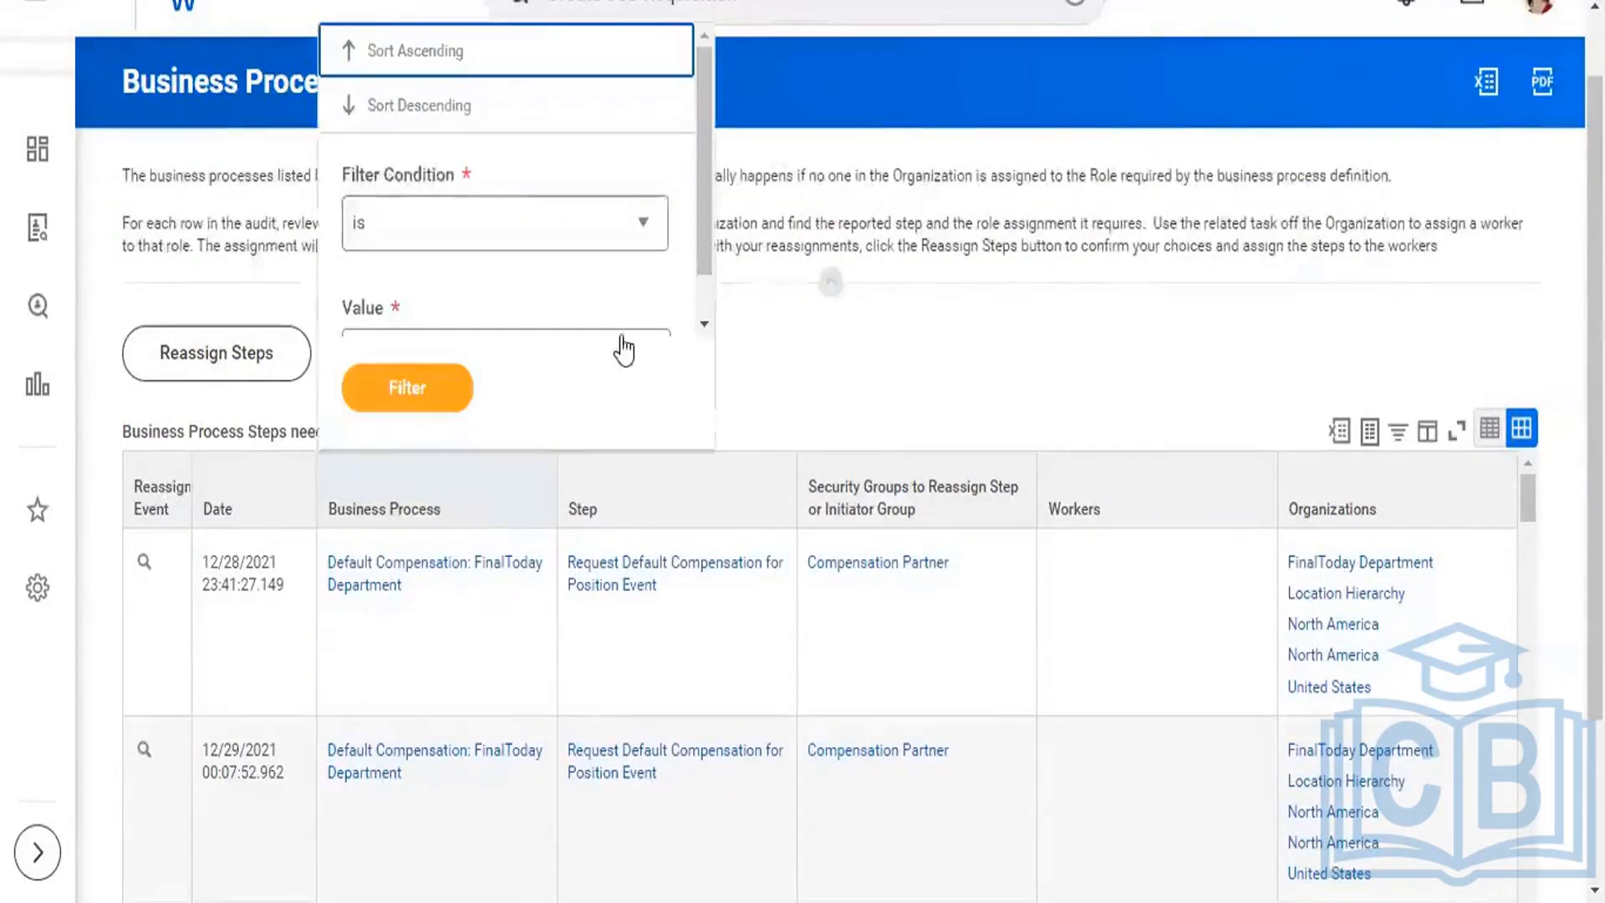
{"action": "left_click_drag", "start_coordinate": [705, 244], "coordinate": [710, 299]}
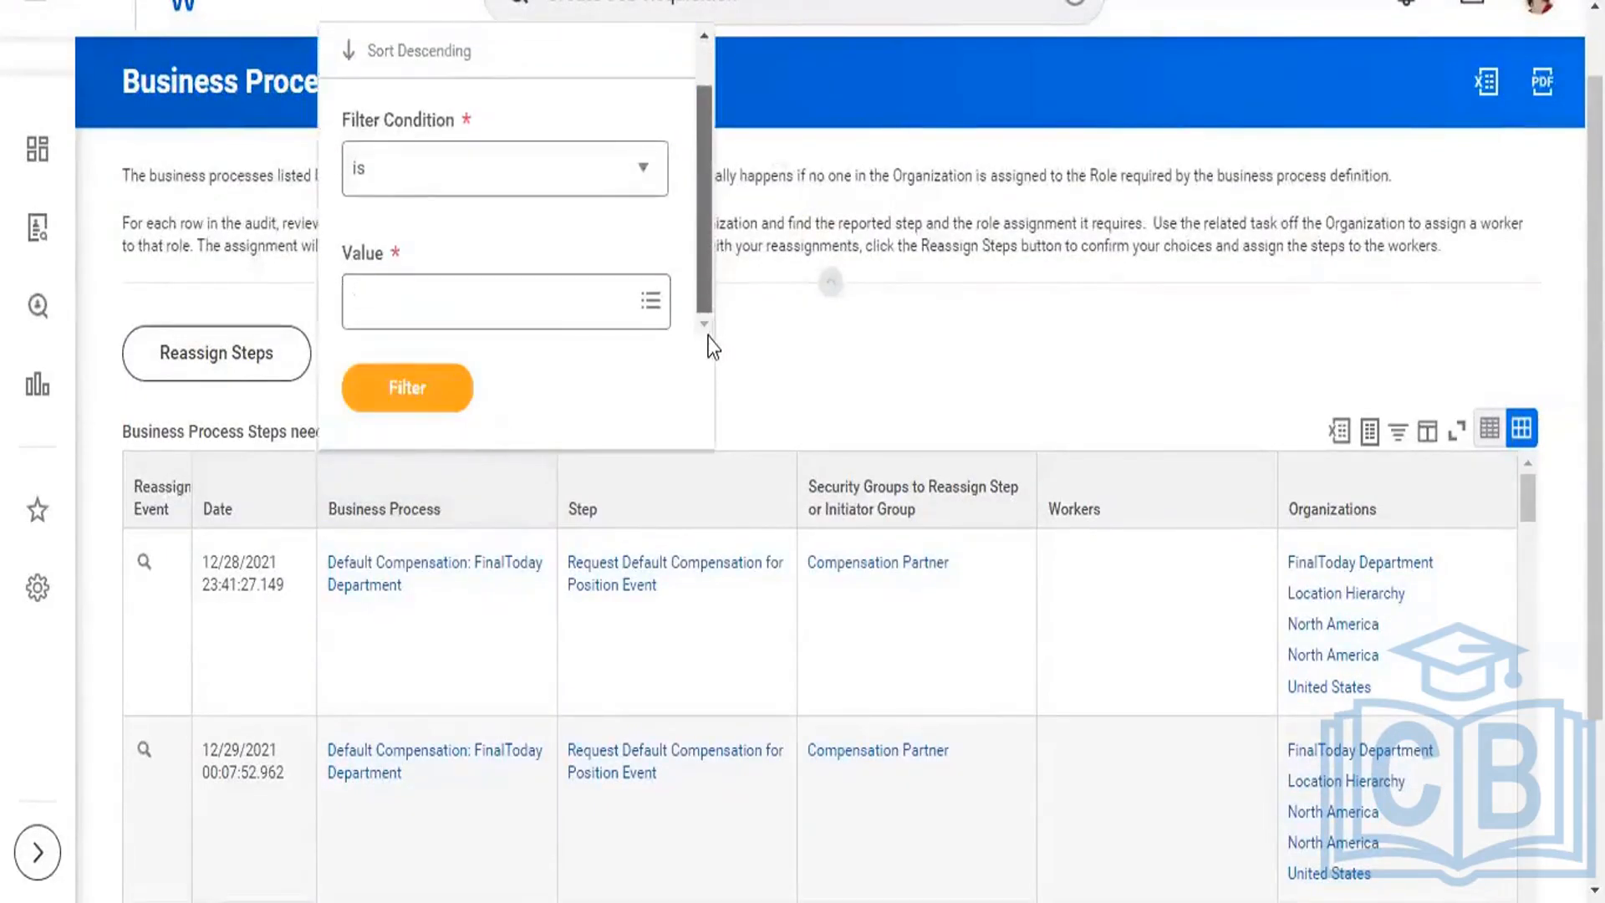
{"action": "left_click", "coordinate": [532, 299]}
{"action": "key", "text": "F5"}
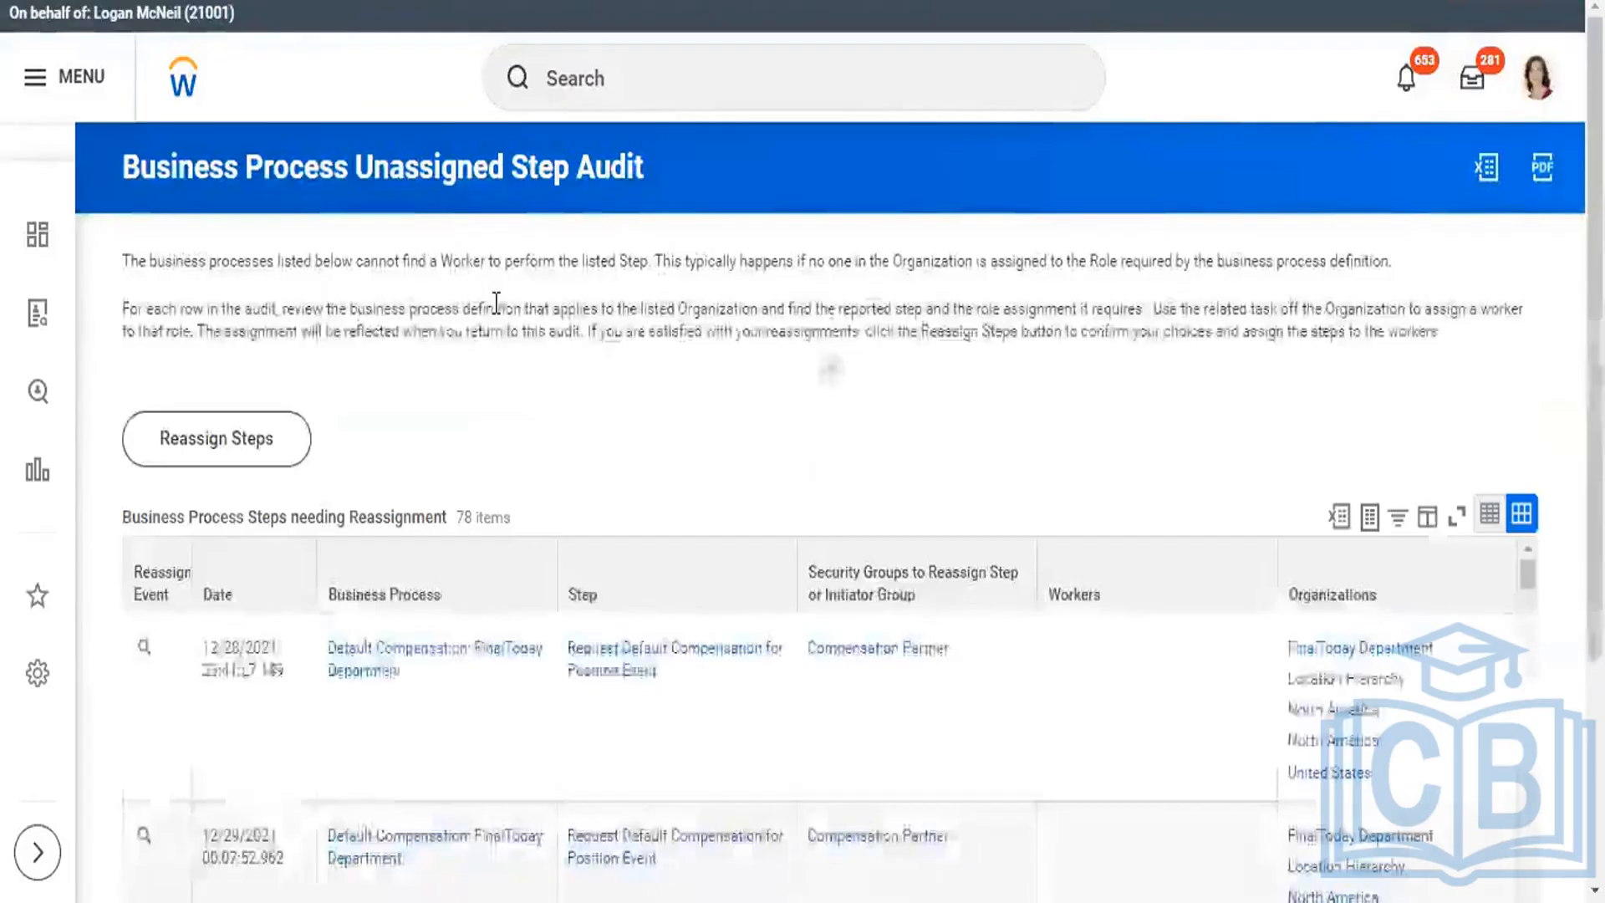
- Try to filter the Business Process column by a value matching "alpha"
{"action": "left_click", "coordinate": [466, 577]}
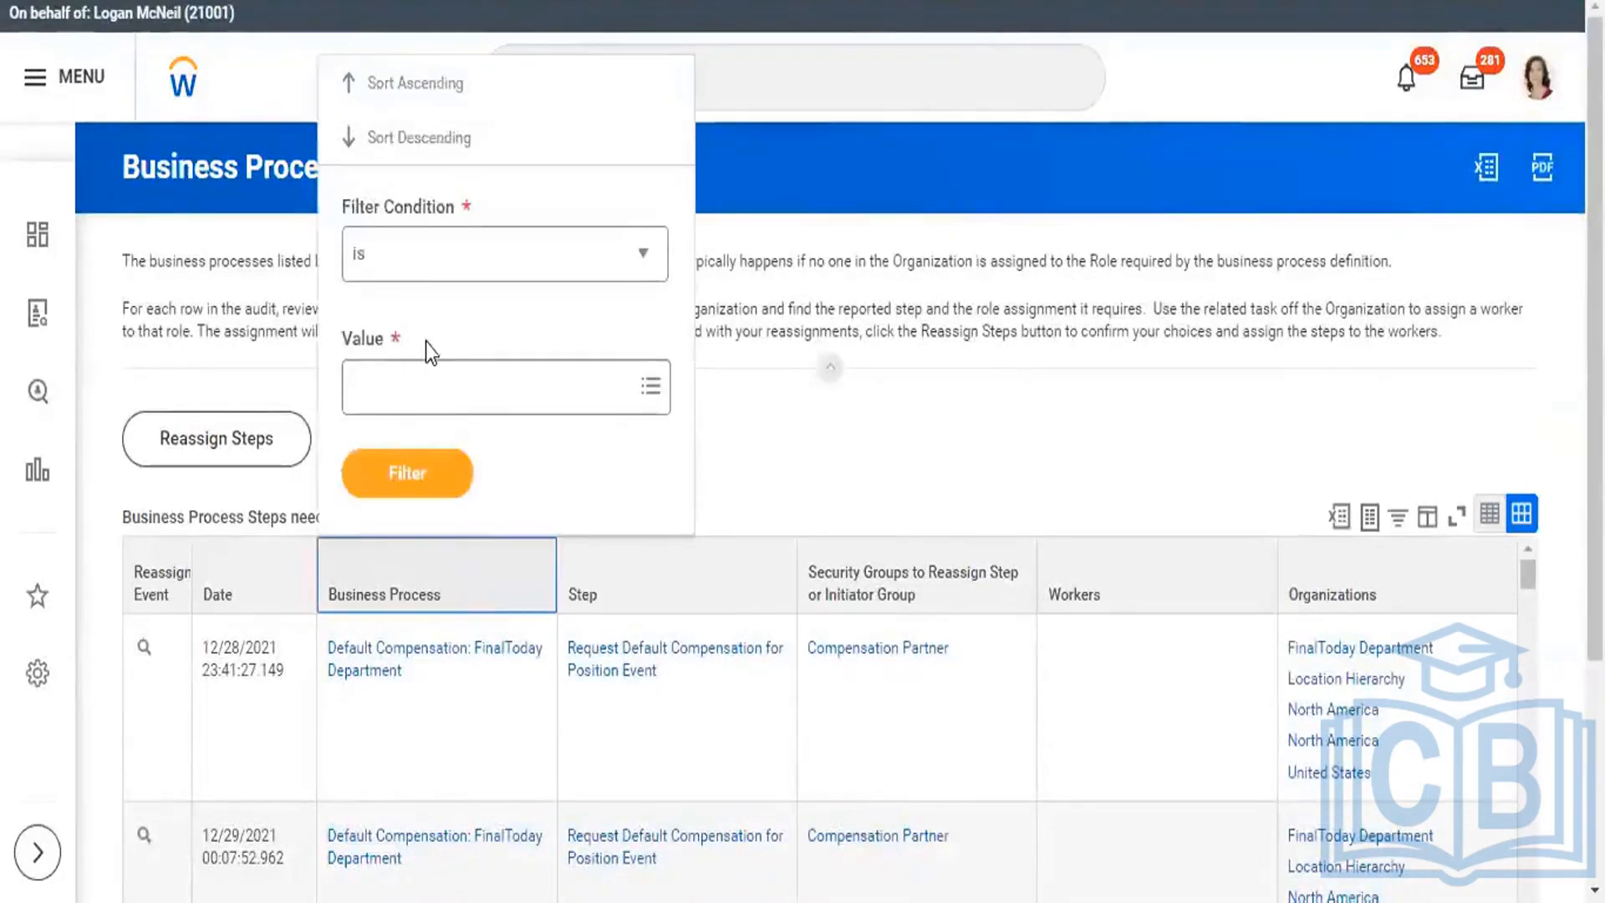
{"action": "left_click", "coordinate": [425, 385]}
{"action": "type", "text": "alpha"}
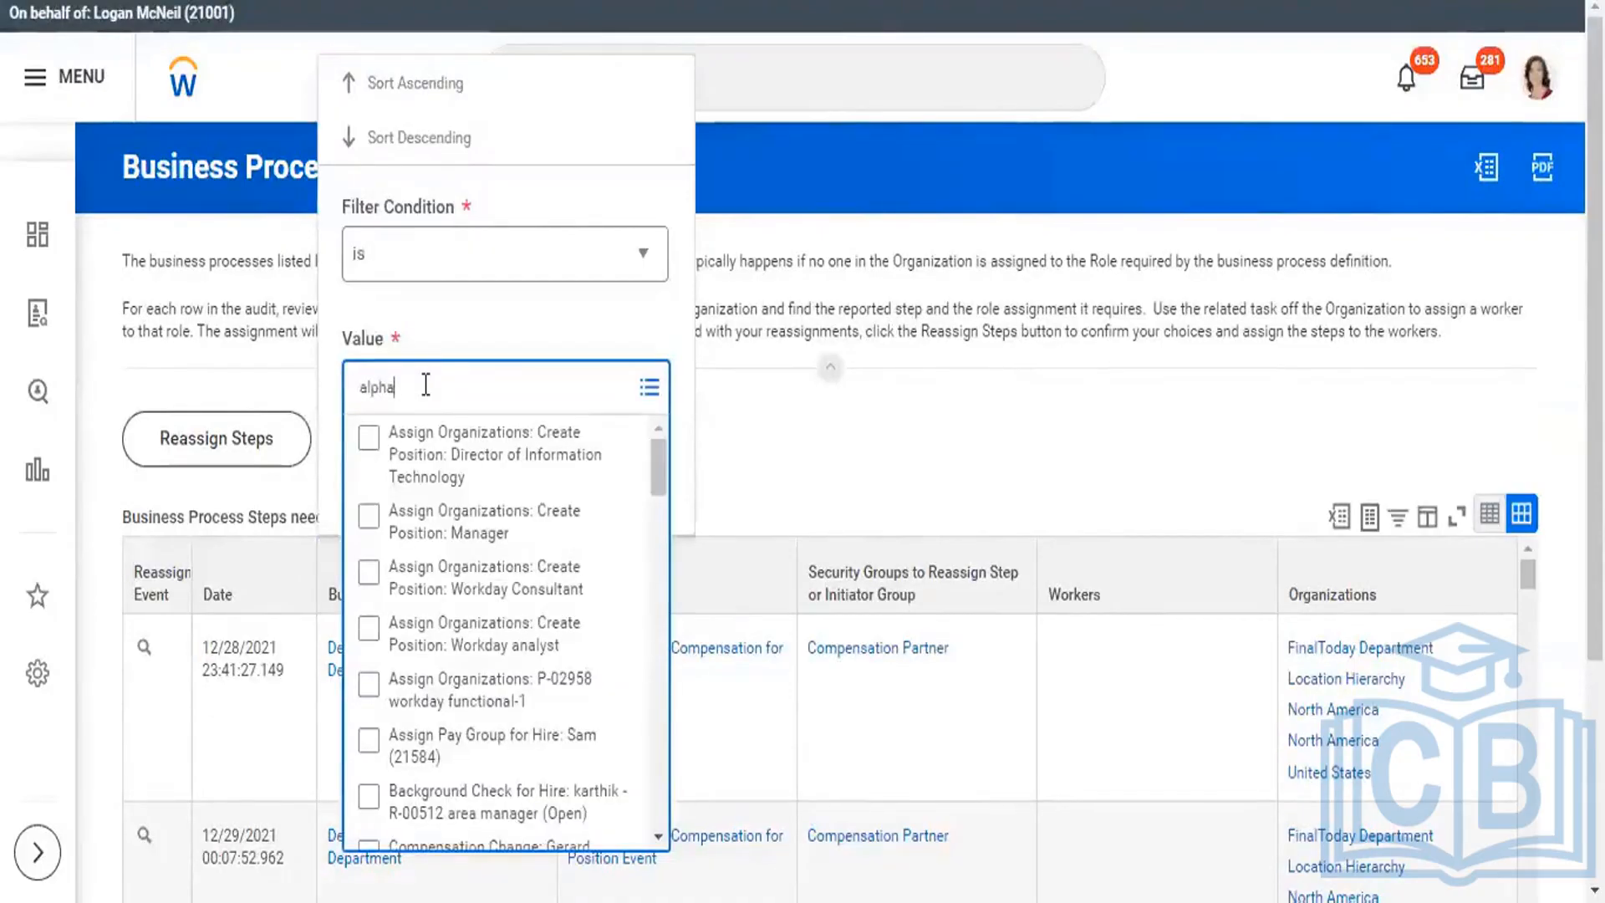
{"action": "key", "text": "Return"}
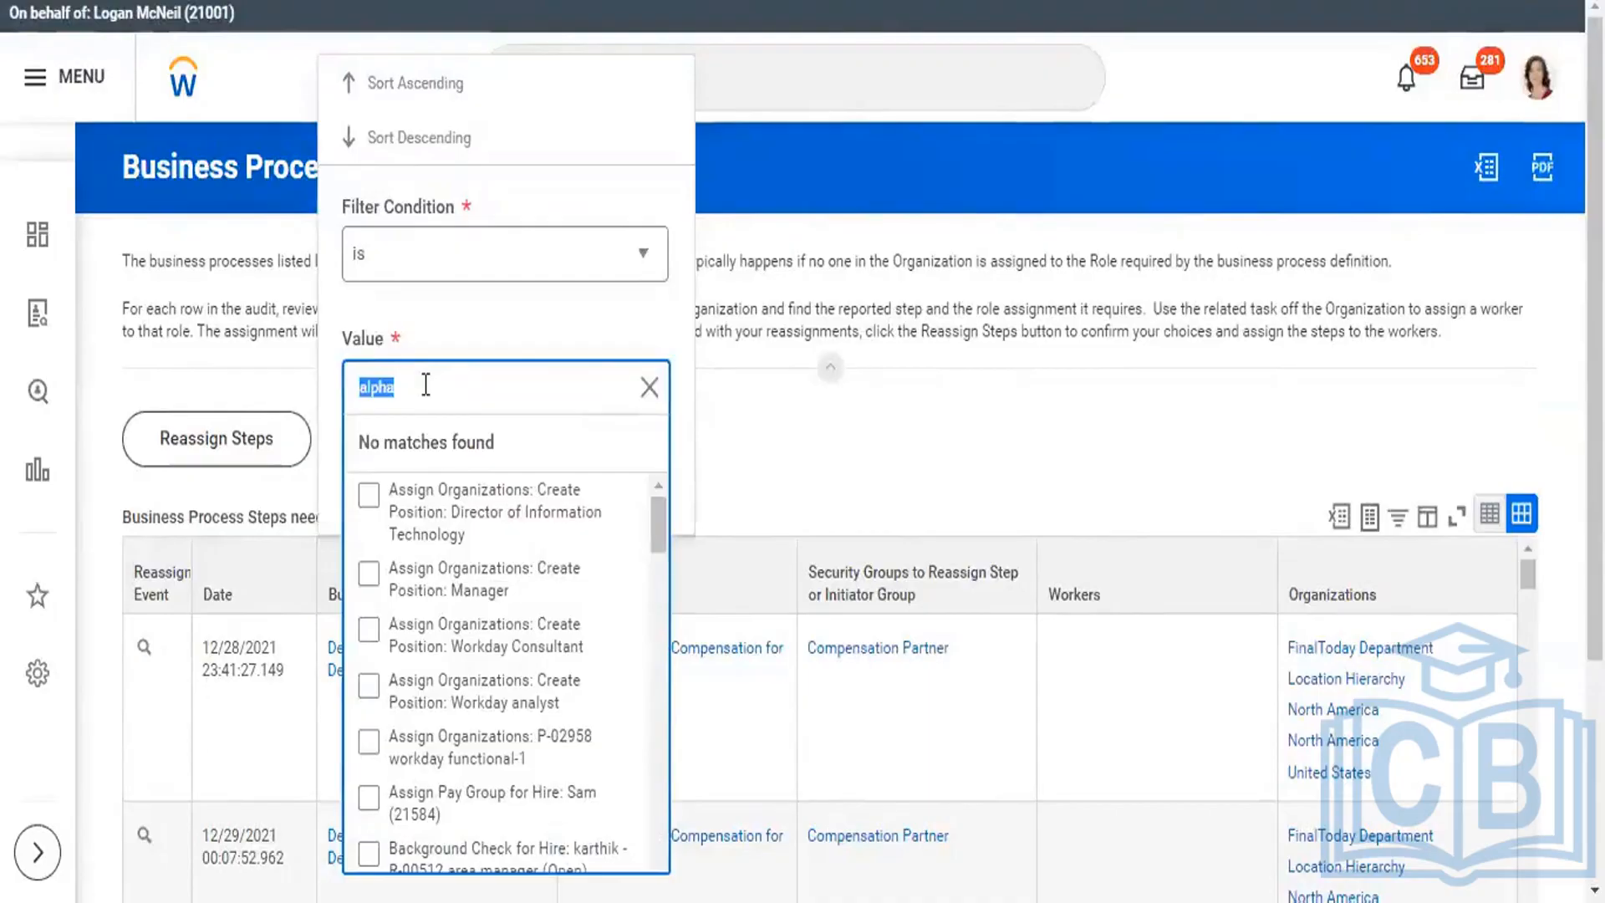
{"action": "left_click", "coordinate": [425, 385]}
{"action": "scroll", "coordinate": [661, 552], "scroll_direction": "down", "scroll_amount": 3}
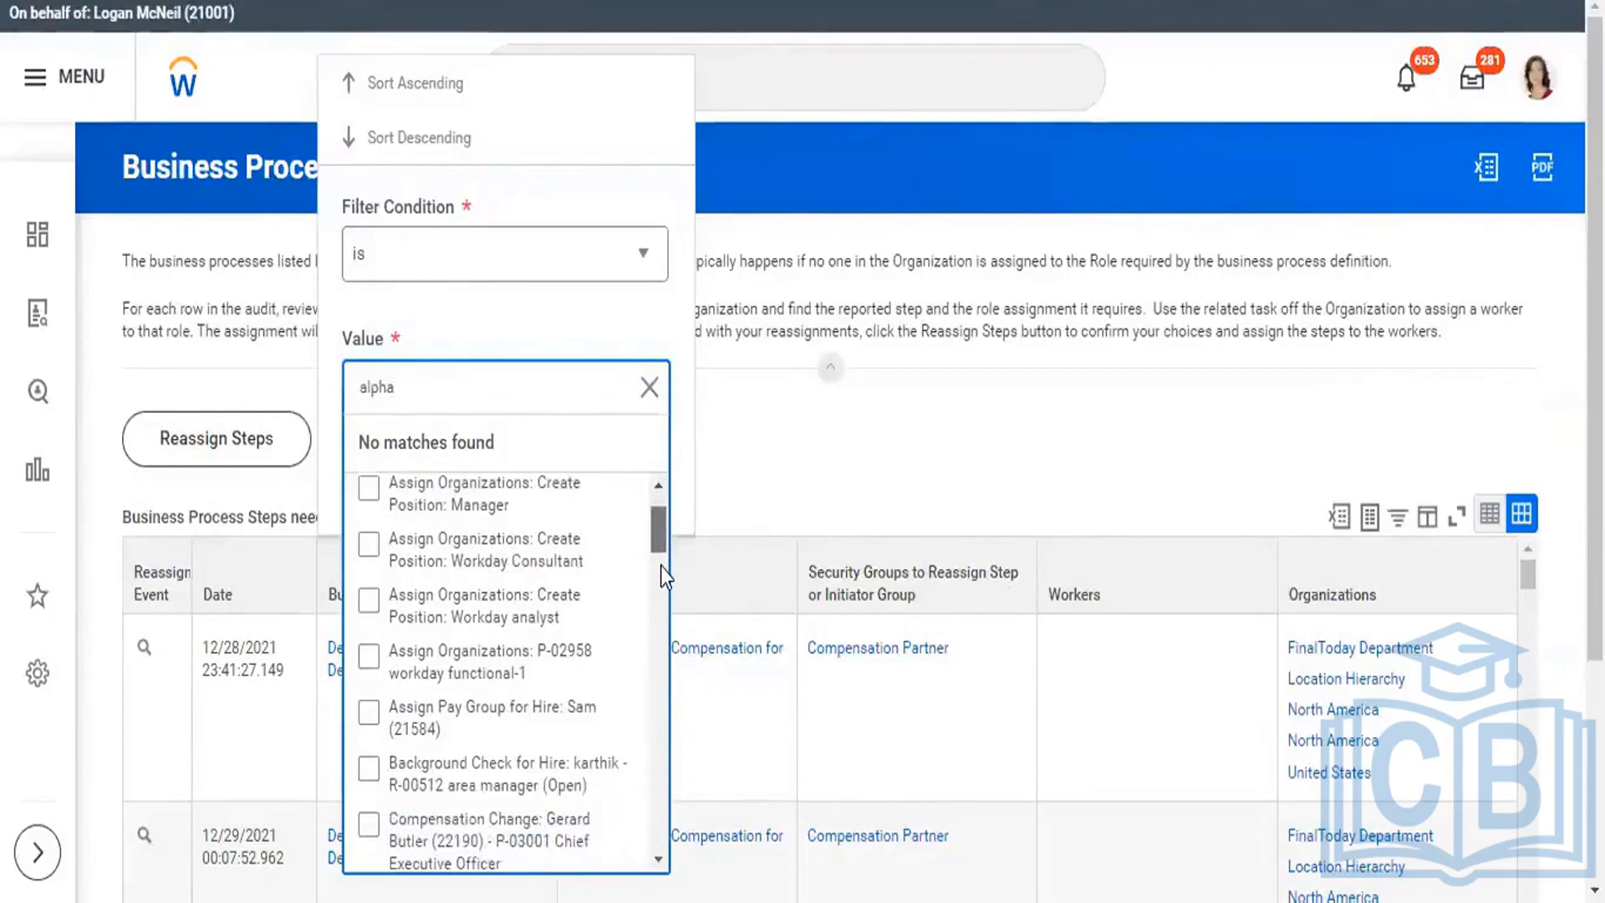
{"action": "scroll", "coordinate": [660, 569], "scroll_direction": "up", "scroll_amount": 3}
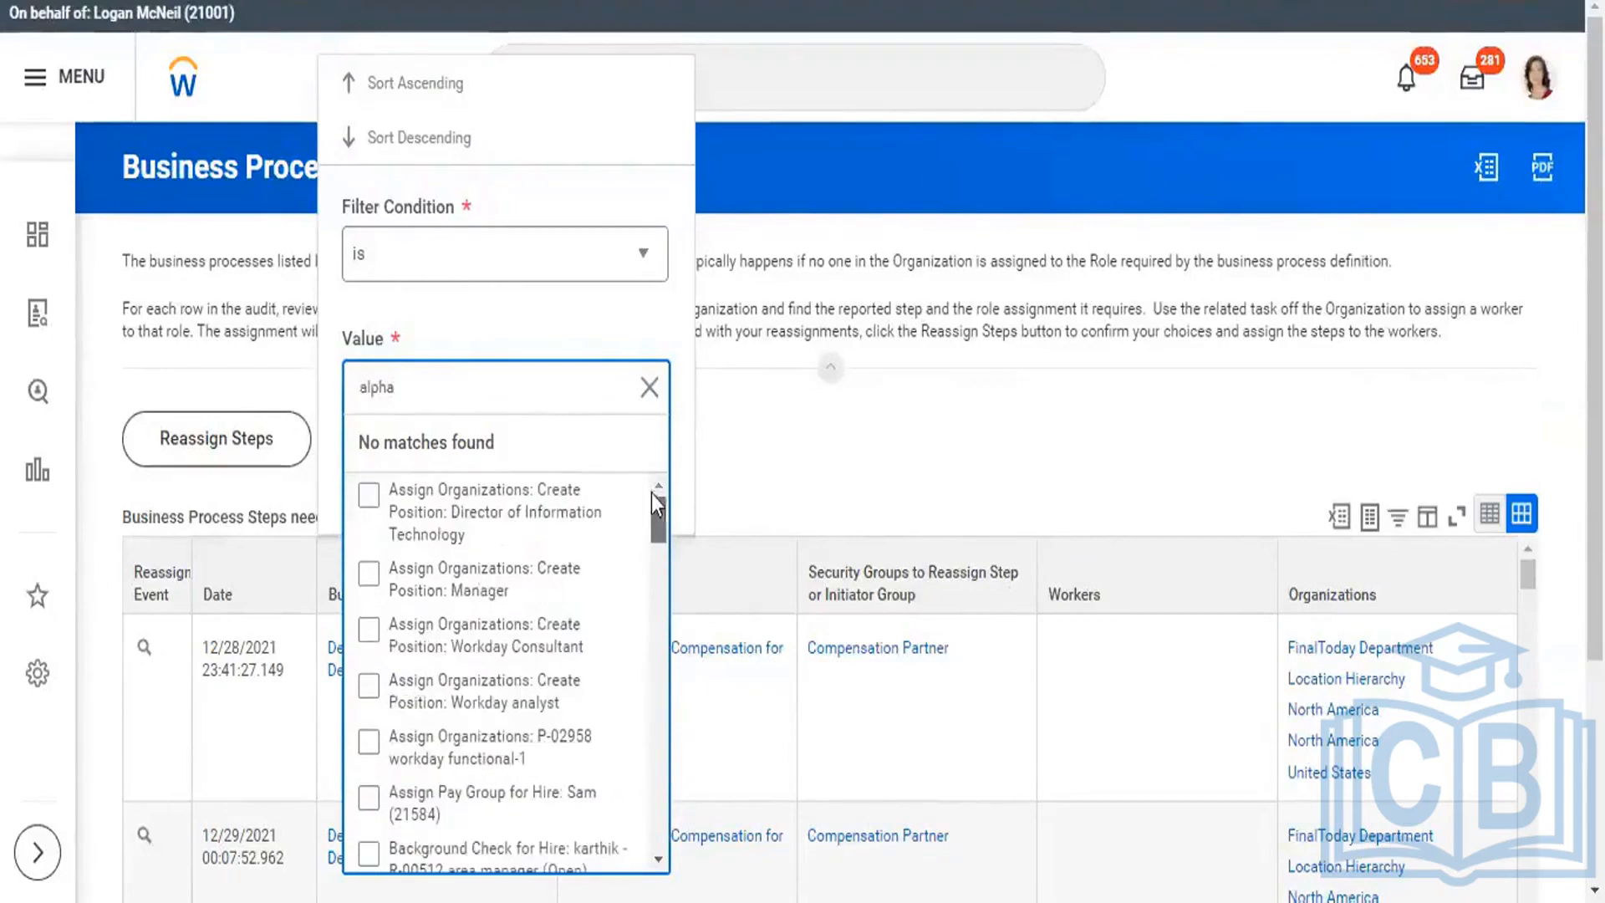
{"action": "left_click", "coordinate": [649, 386]}
{"action": "left_click", "coordinate": [747, 454]}
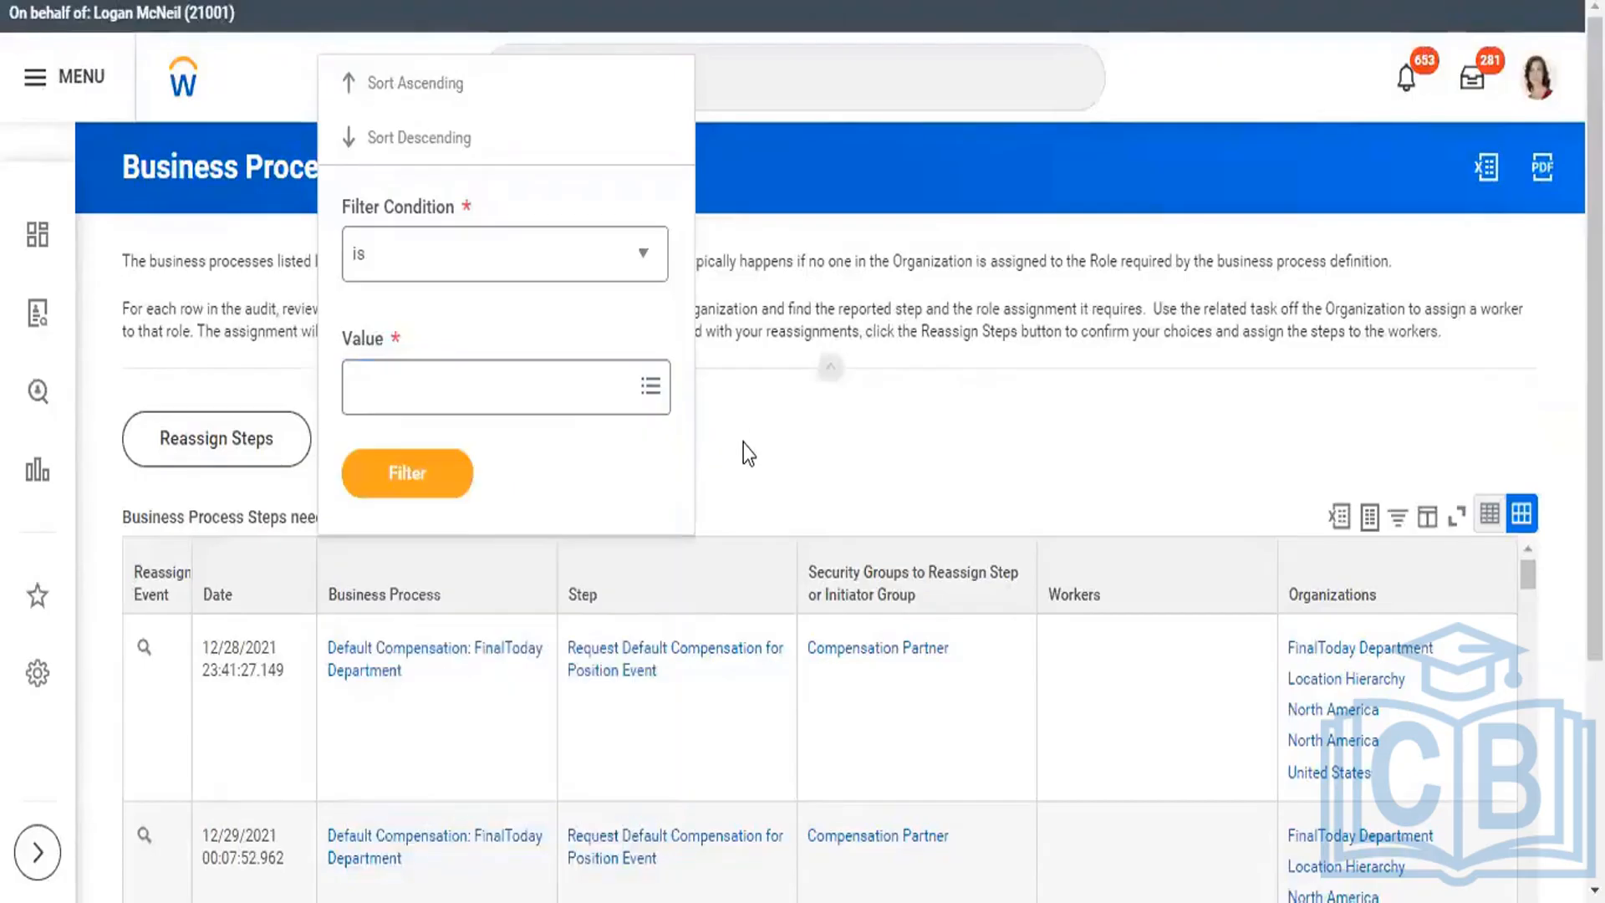
{"action": "left_click", "coordinate": [755, 441]}
- Search for the Reassign Tasks task and open it
{"action": "left_click", "coordinate": [701, 84]}
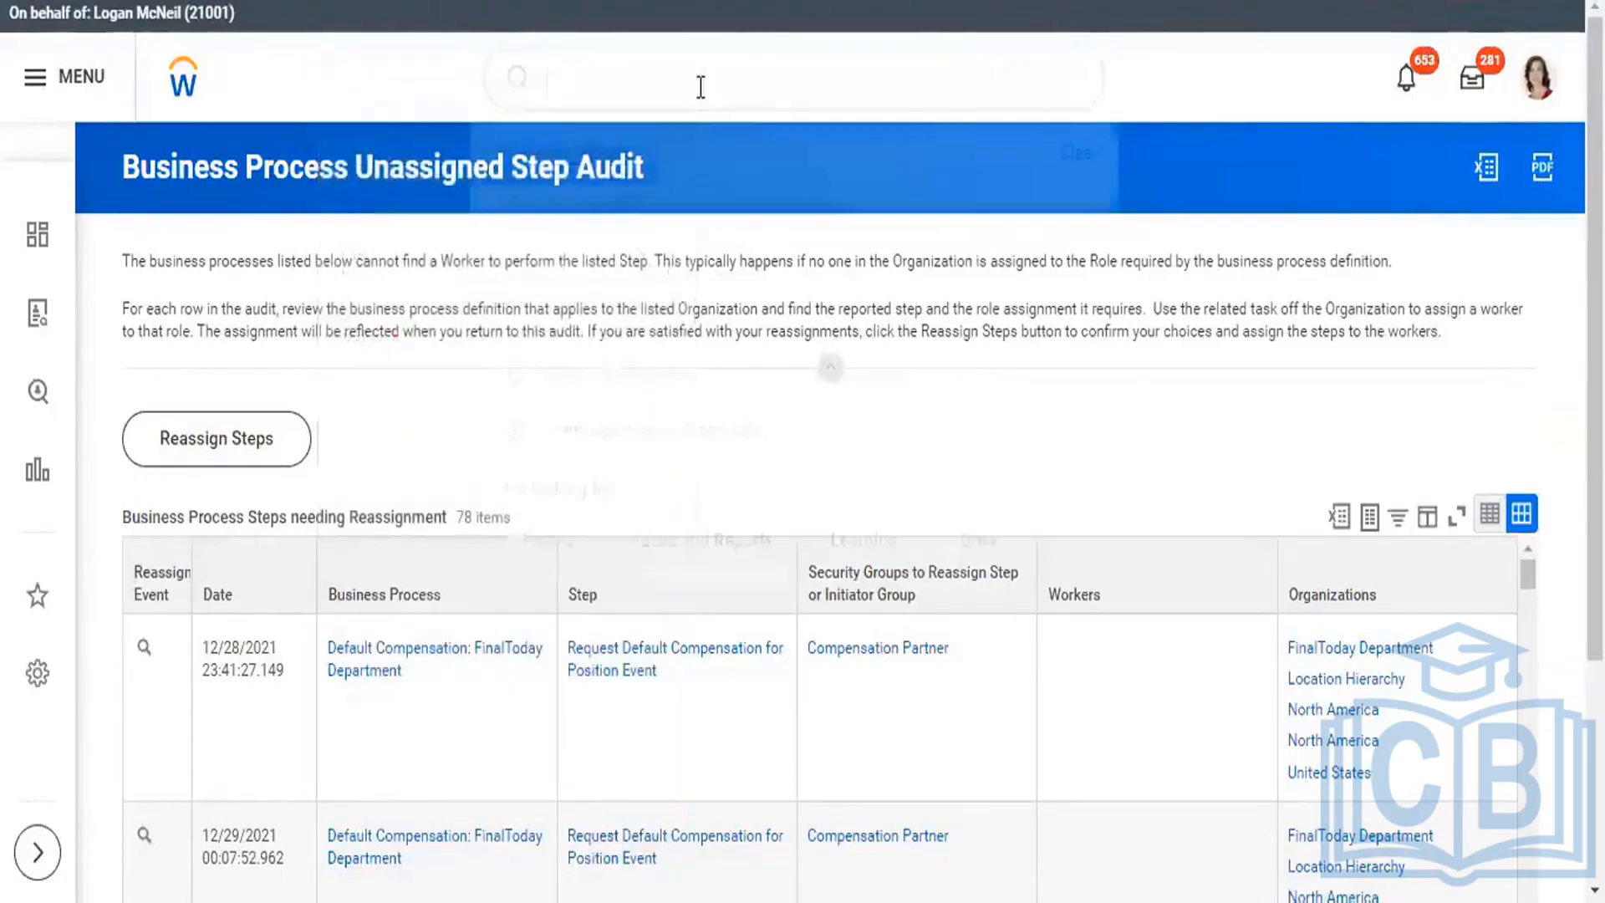
{"action": "type", "text": "Rea"}
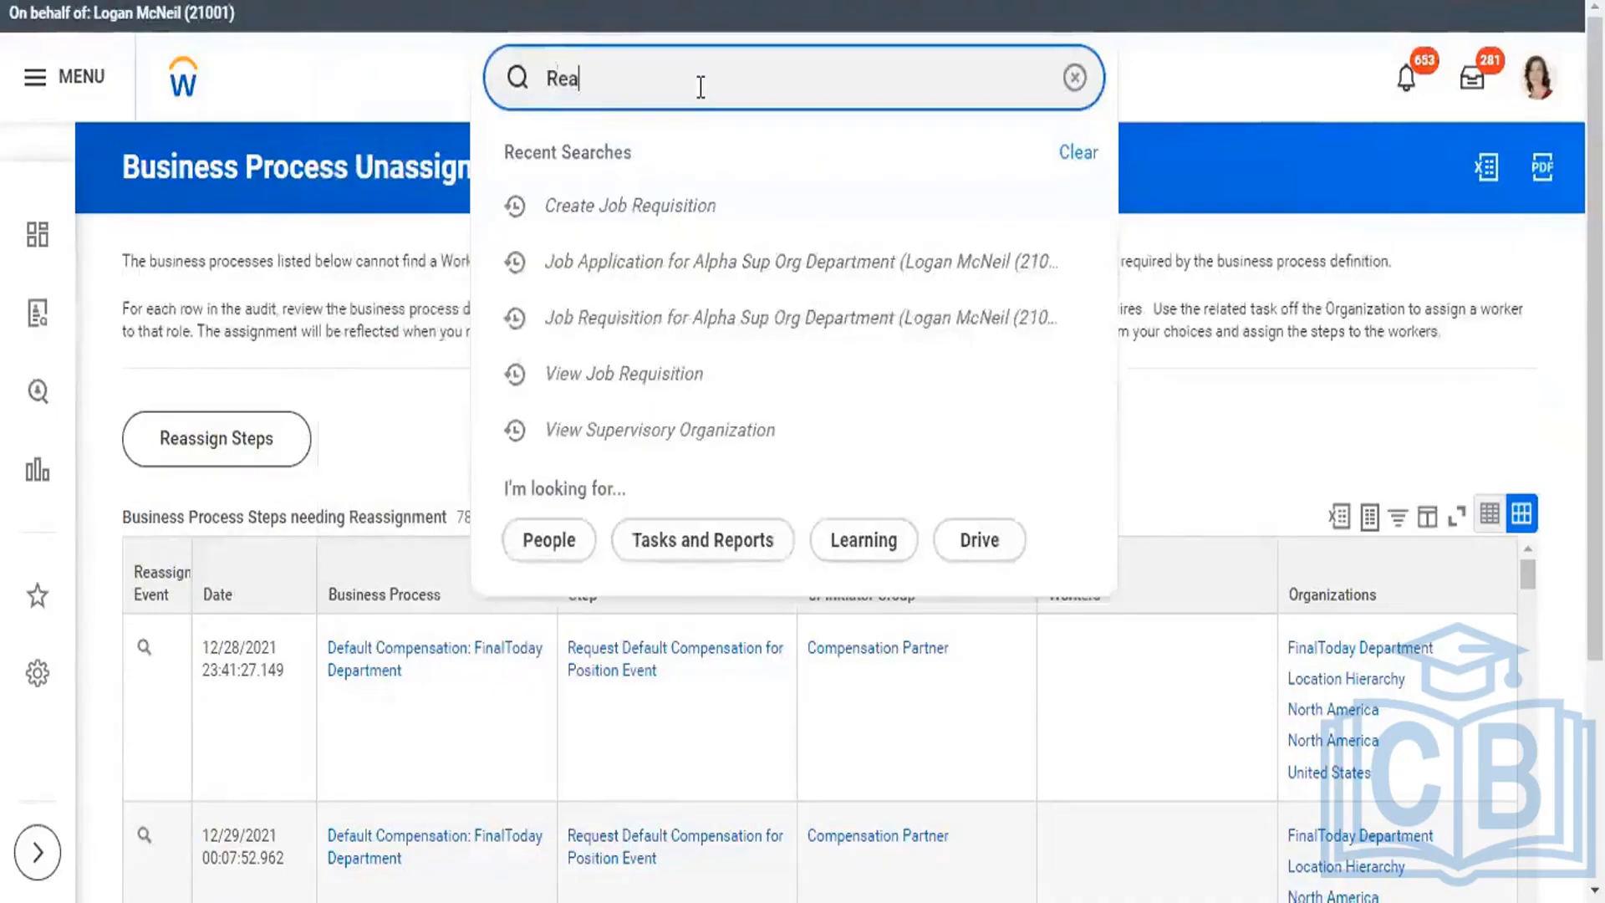
{"action": "type", "text": "ssin"}
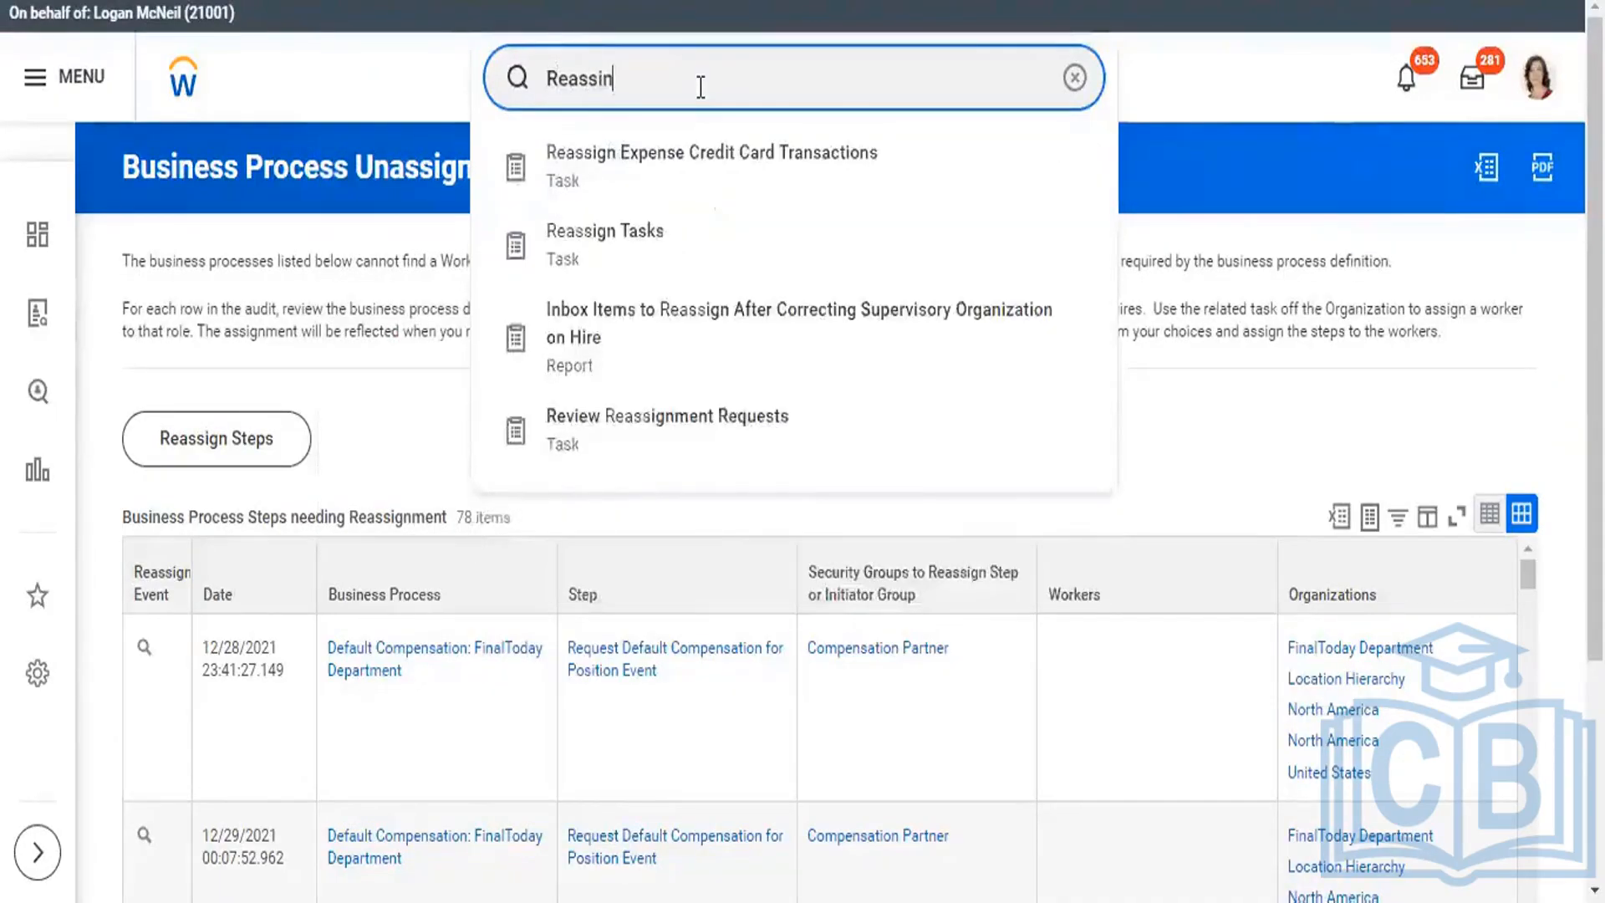
{"action": "type", "text": "g"}
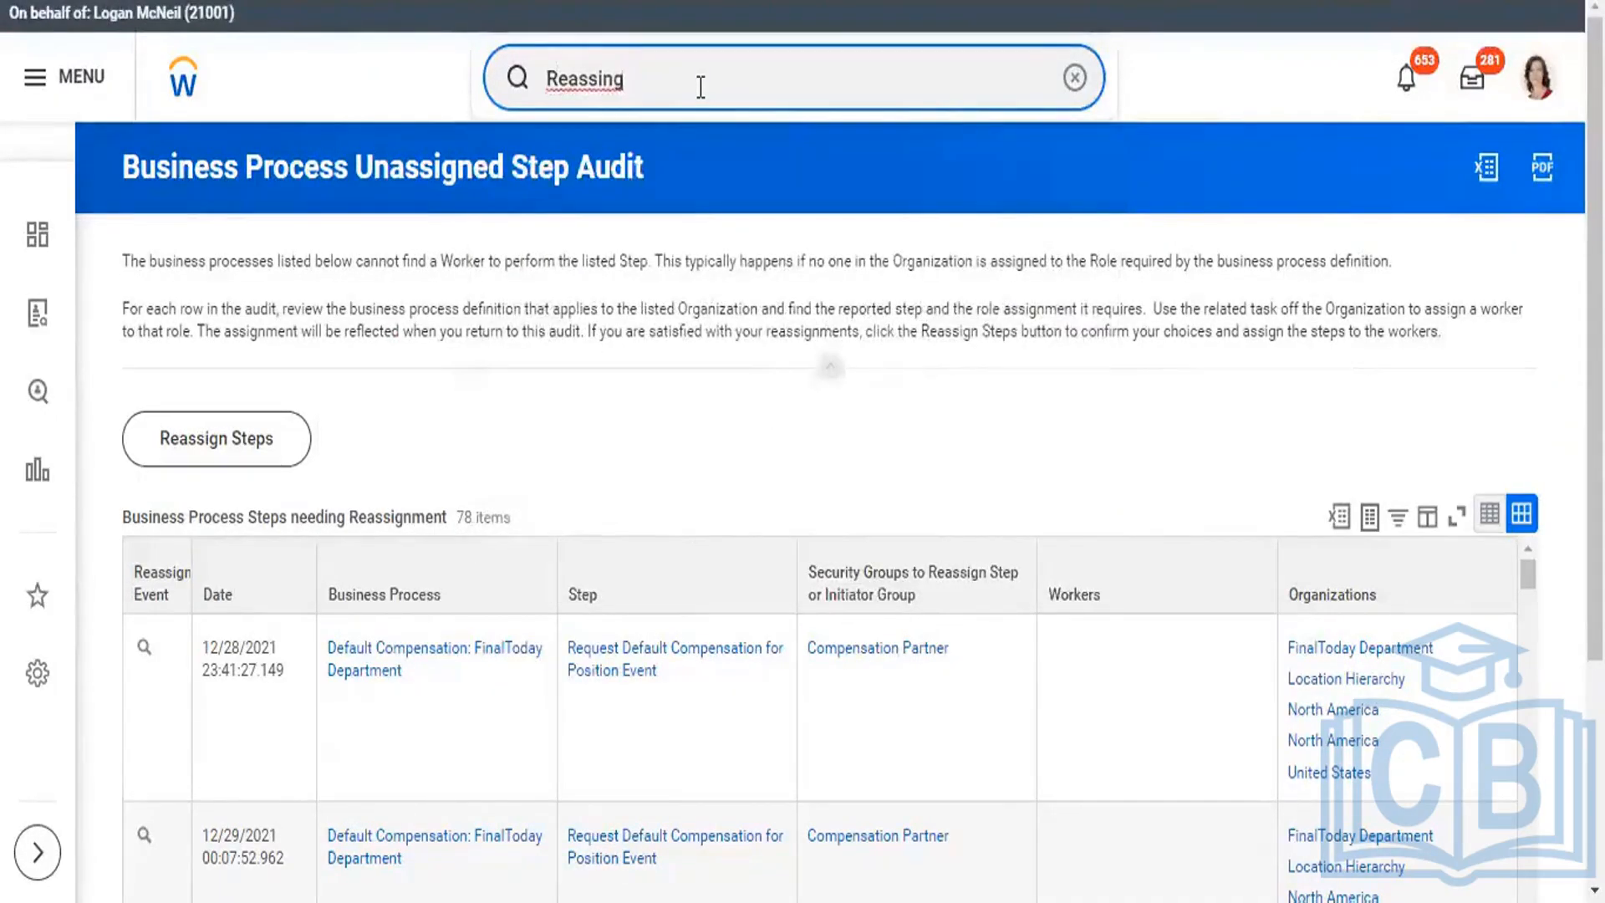
{"action": "key", "text": "BackSpace"}
{"action": "key", "text": "Return"}
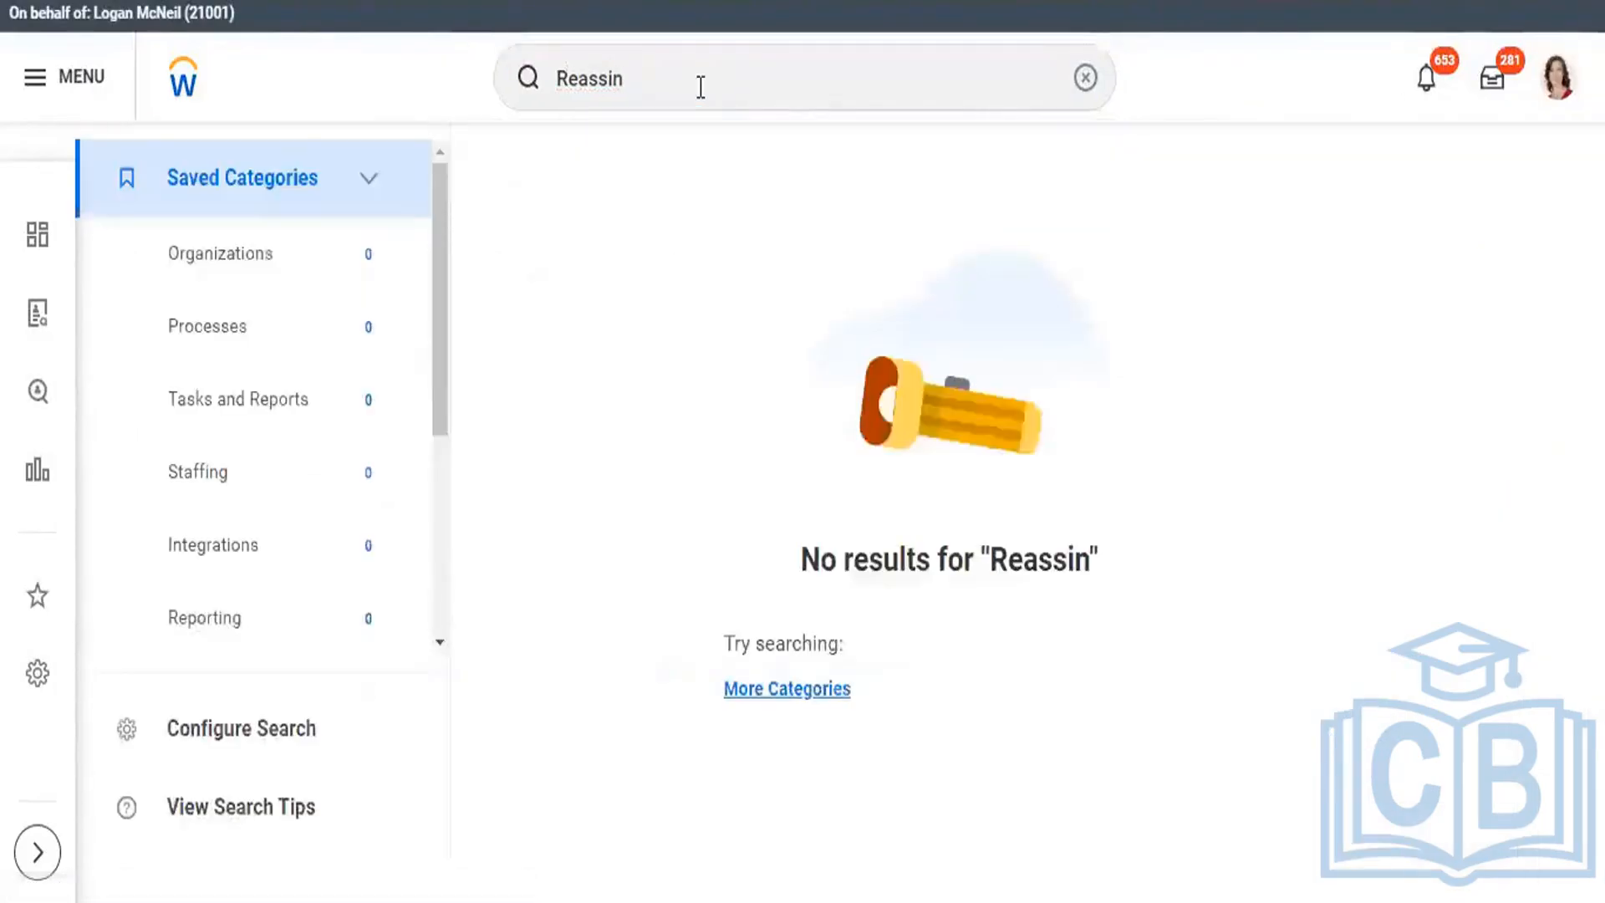
{"action": "left_click", "coordinate": [663, 85]}
{"action": "key", "text": "BackSpace"}
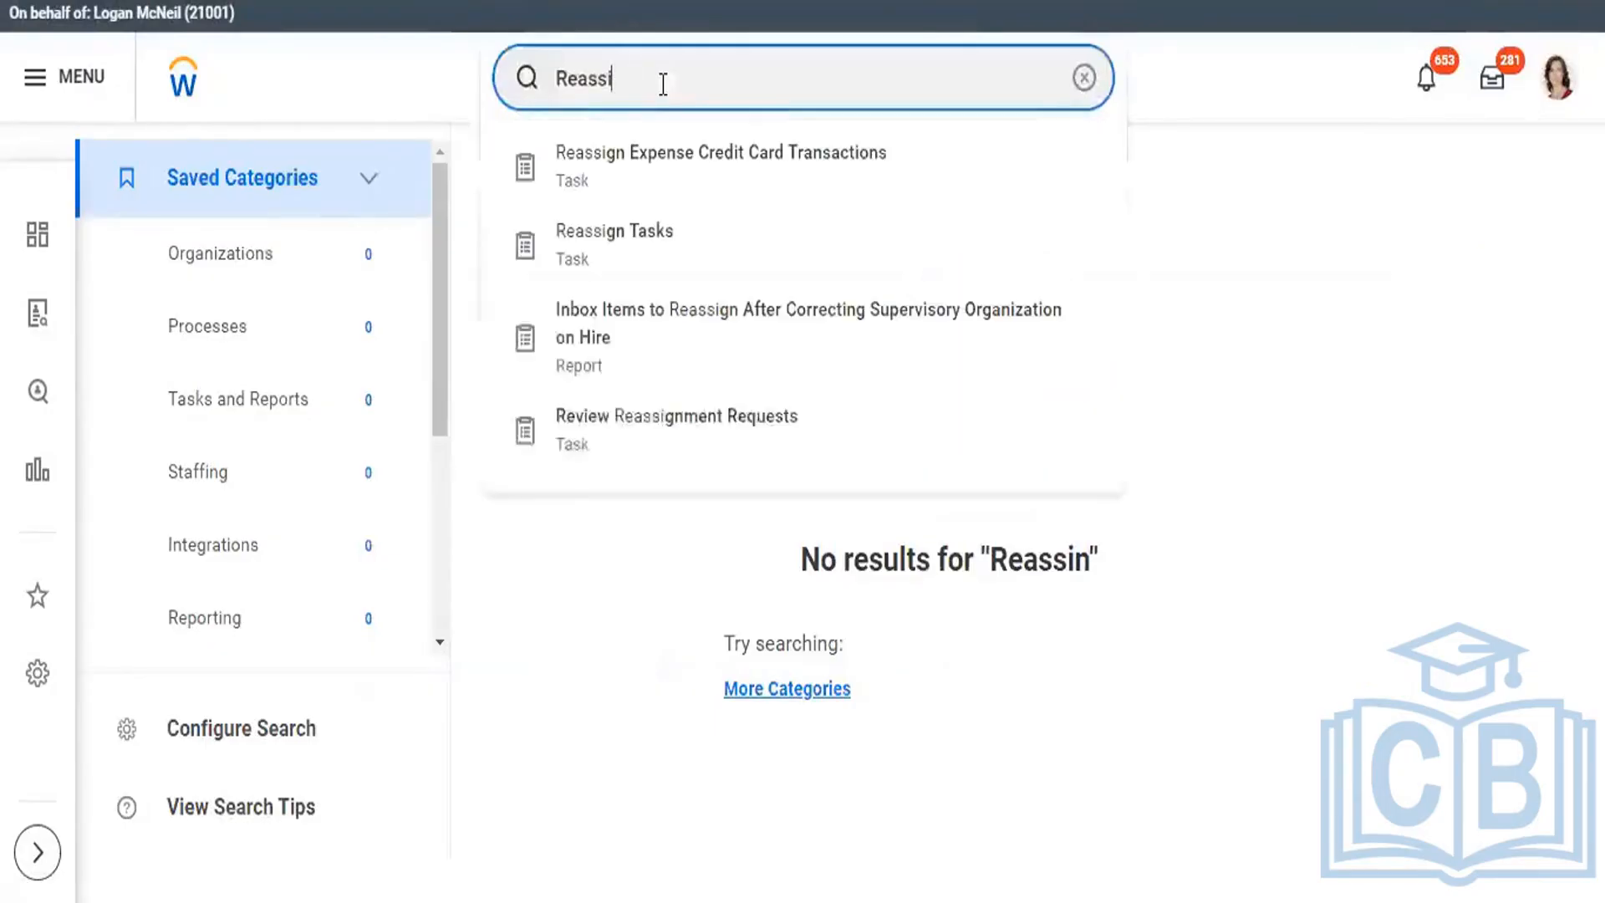
{"action": "left_click", "coordinate": [655, 238]}
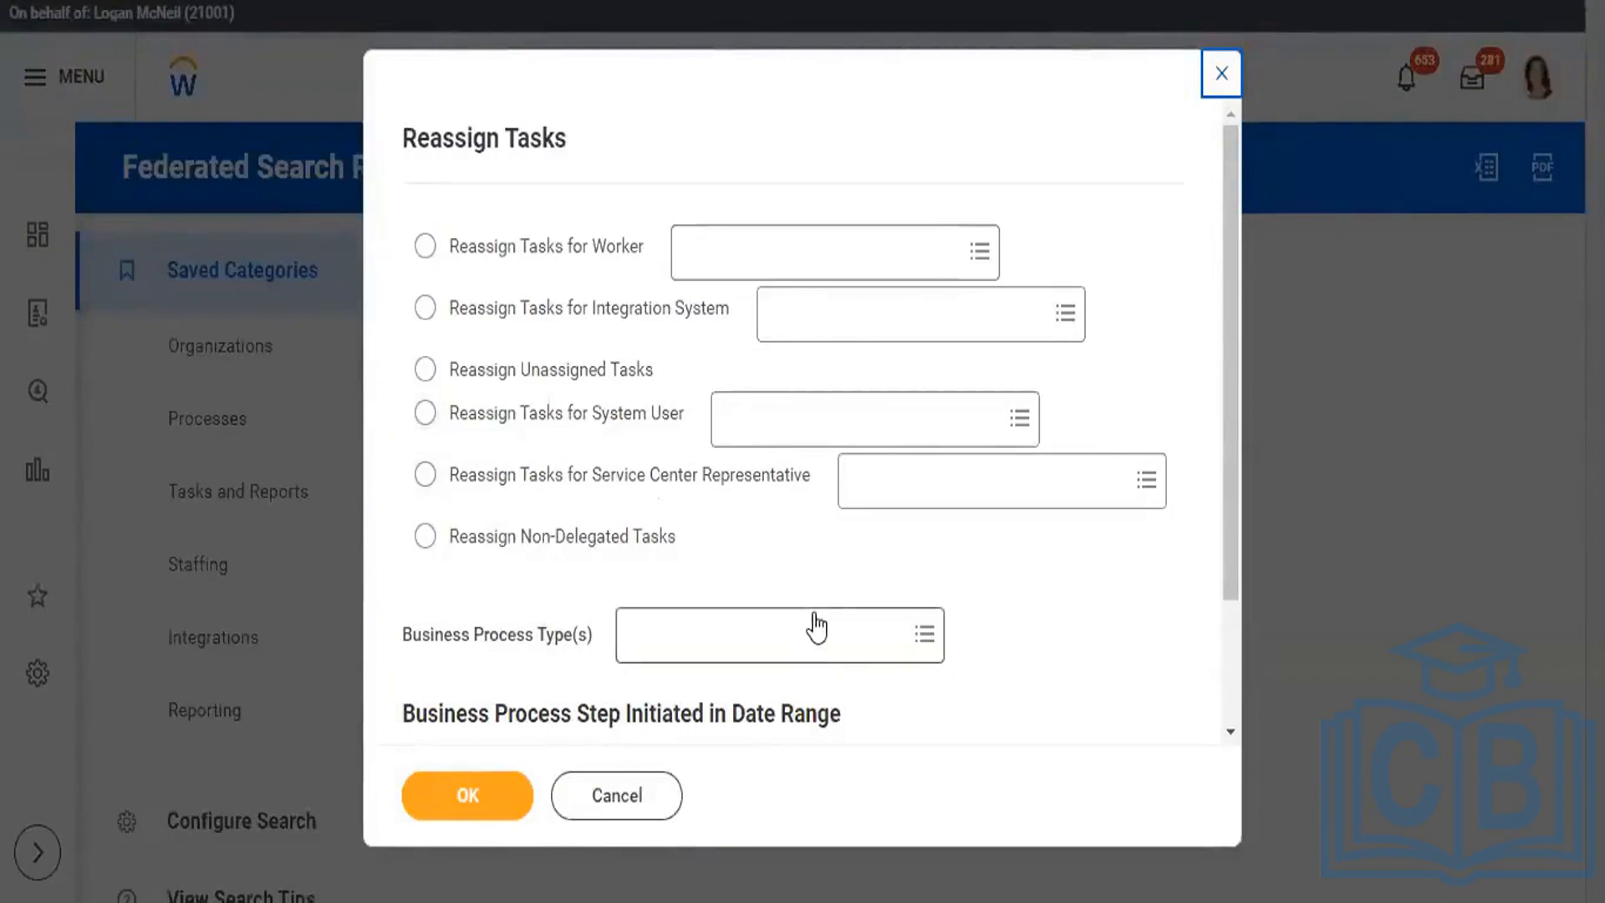
- Set the business process type for the task reassignment to Job Requisition
{"action": "left_click", "coordinate": [849, 652]}
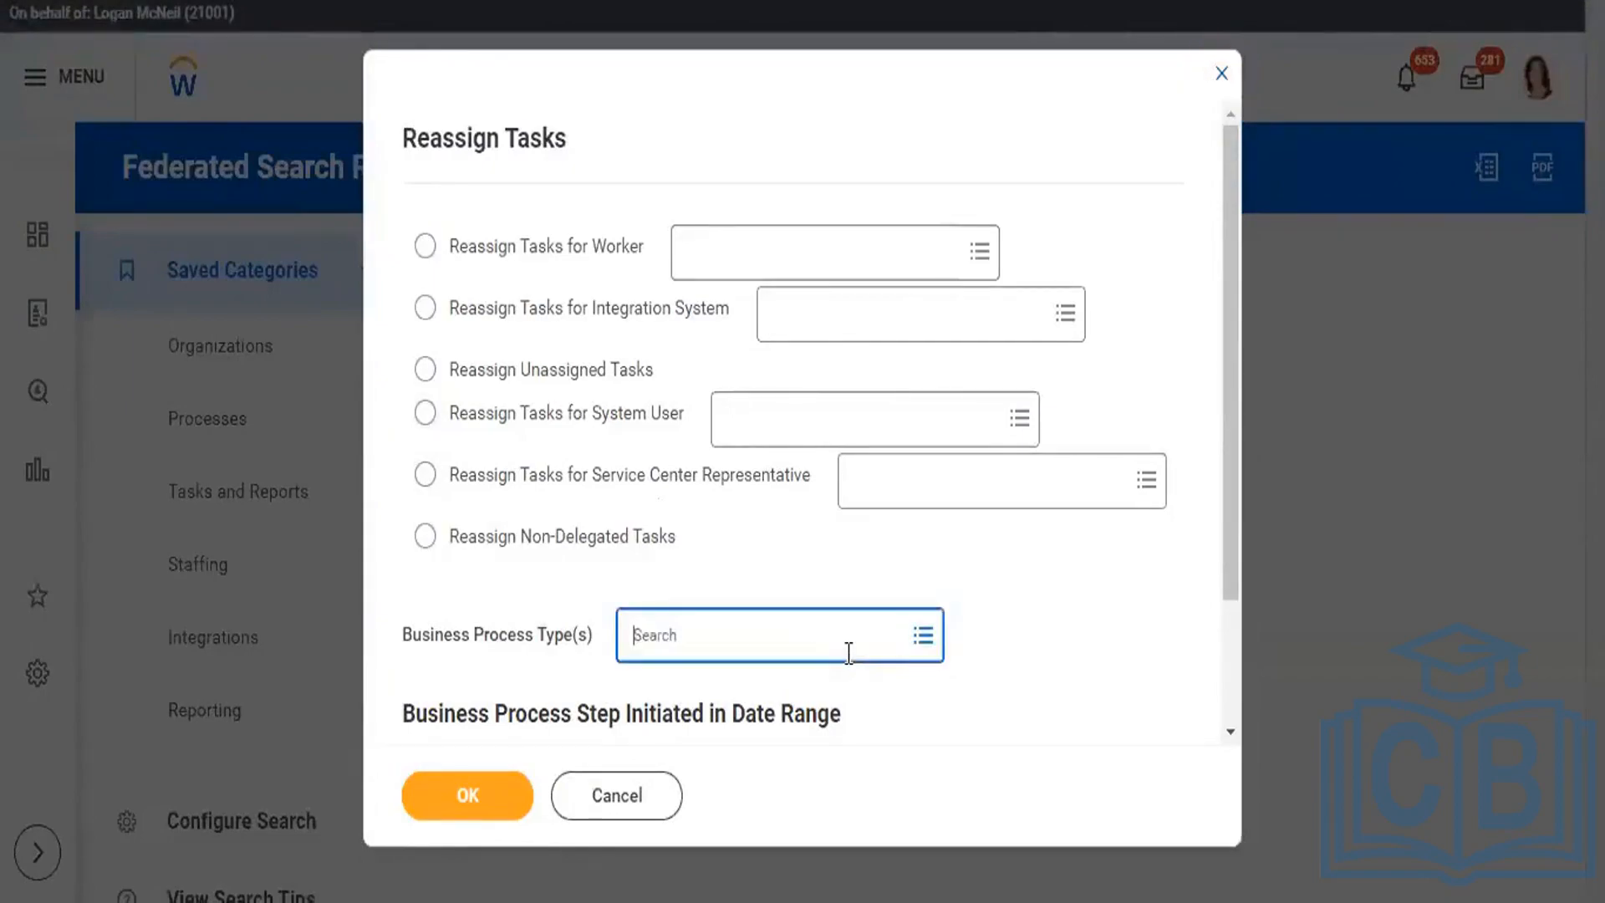
{"action": "type", "text": "Job req"}
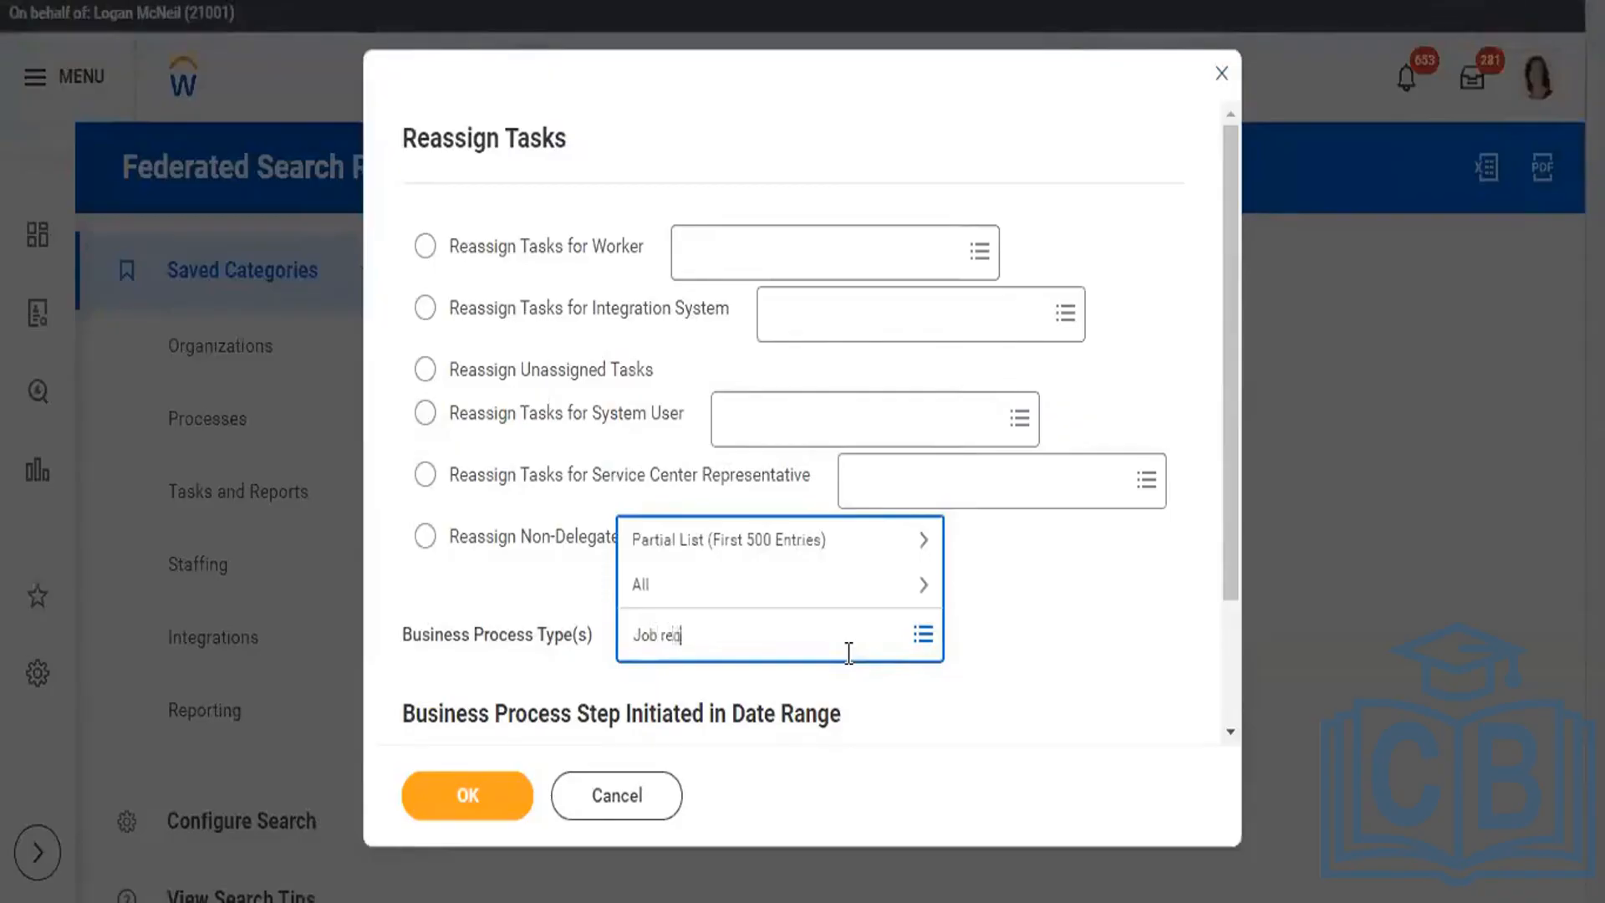
{"action": "key", "text": "Return"}
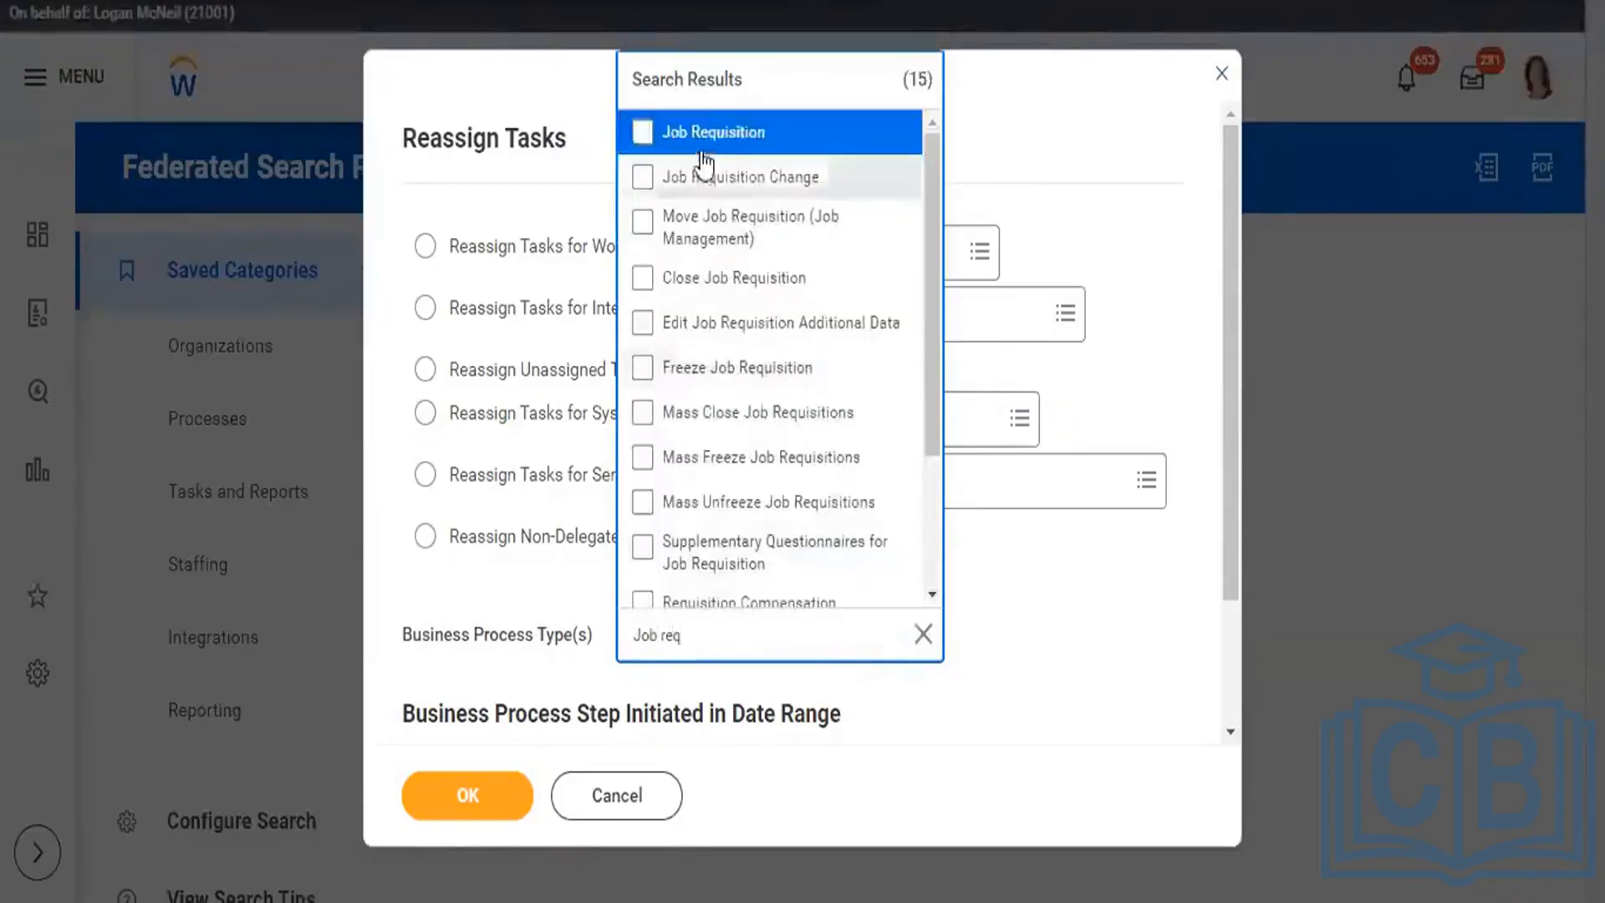
{"action": "left_click", "coordinate": [643, 134]}
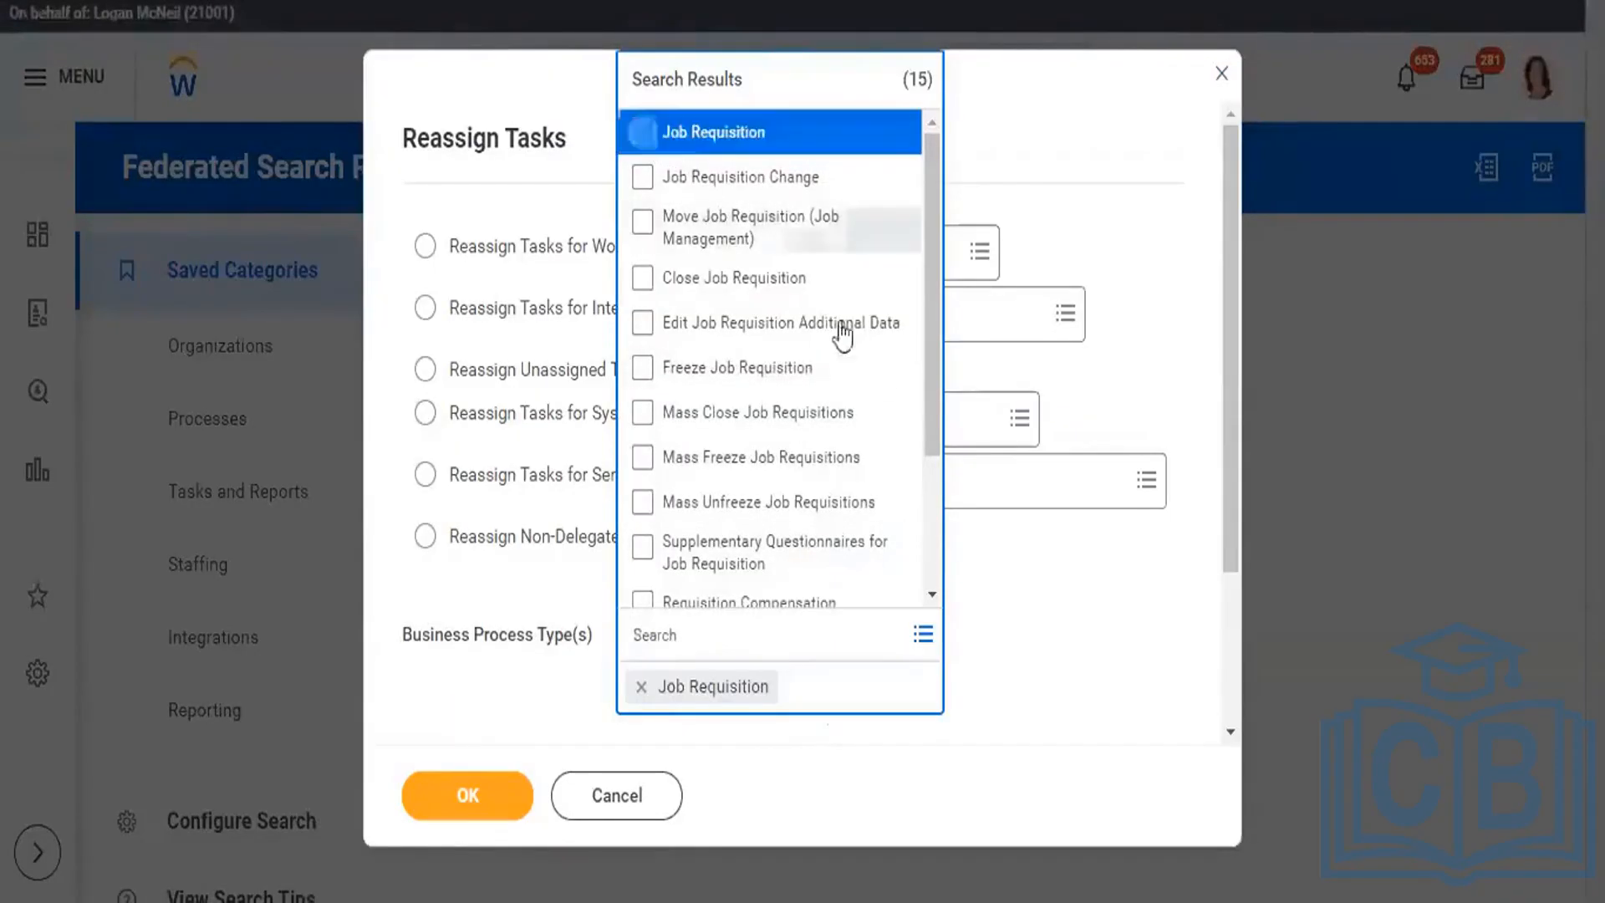
{"action": "left_click", "coordinate": [1016, 585]}
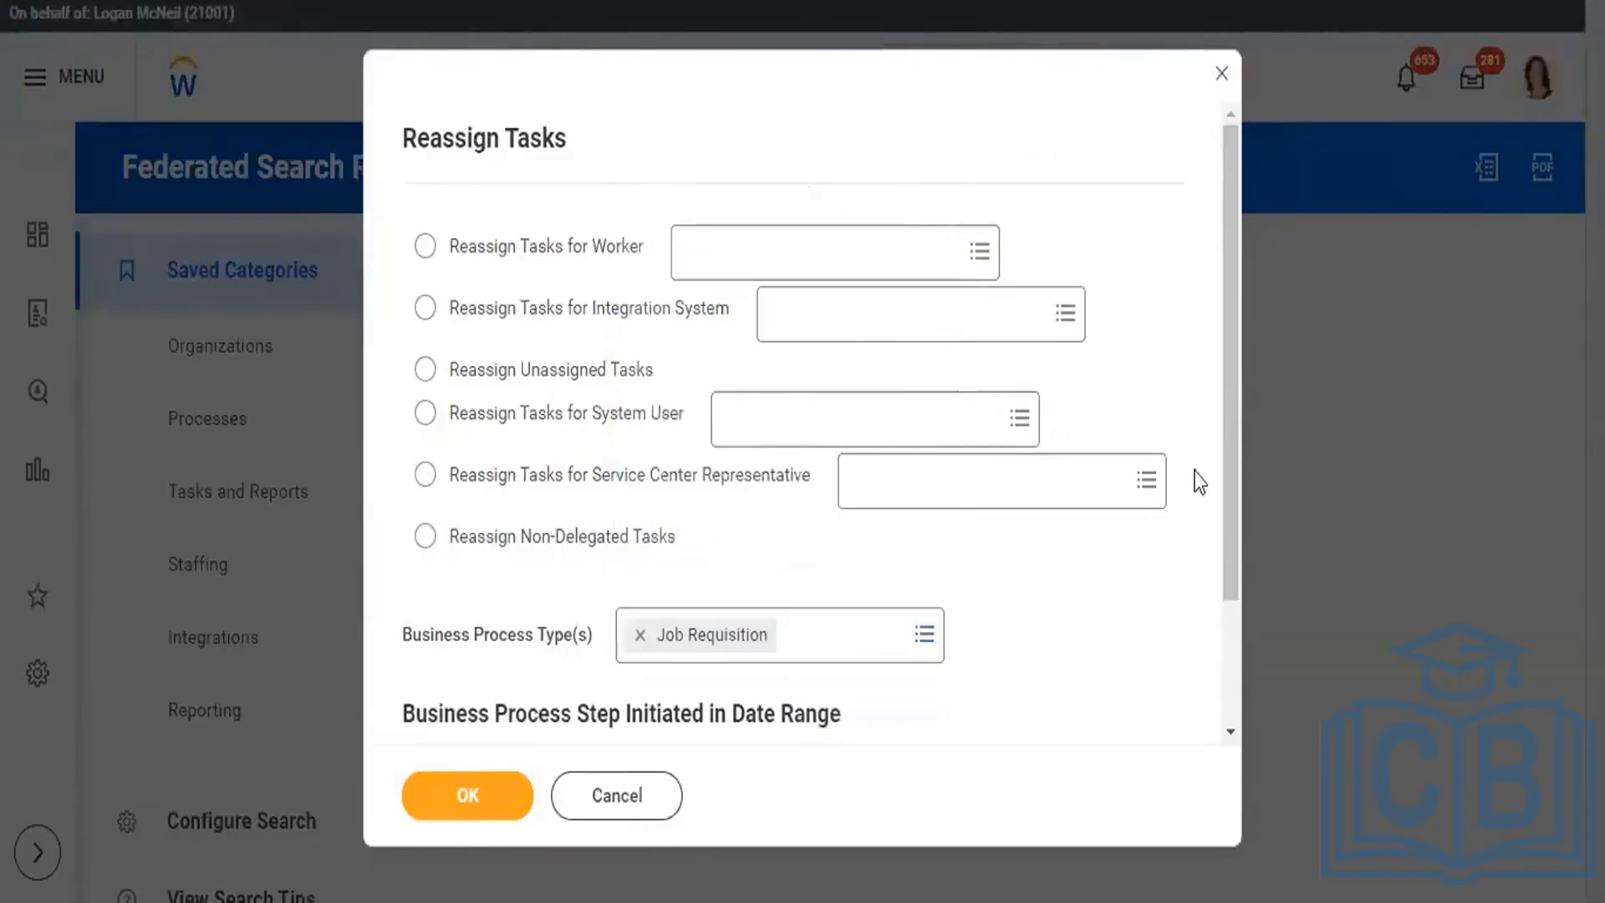
- Choose Reassign Unassigned Tasks as the reassignment option and submit the form
{"action": "left_click_drag", "start_coordinate": [1234, 526], "coordinate": [1243, 648]}
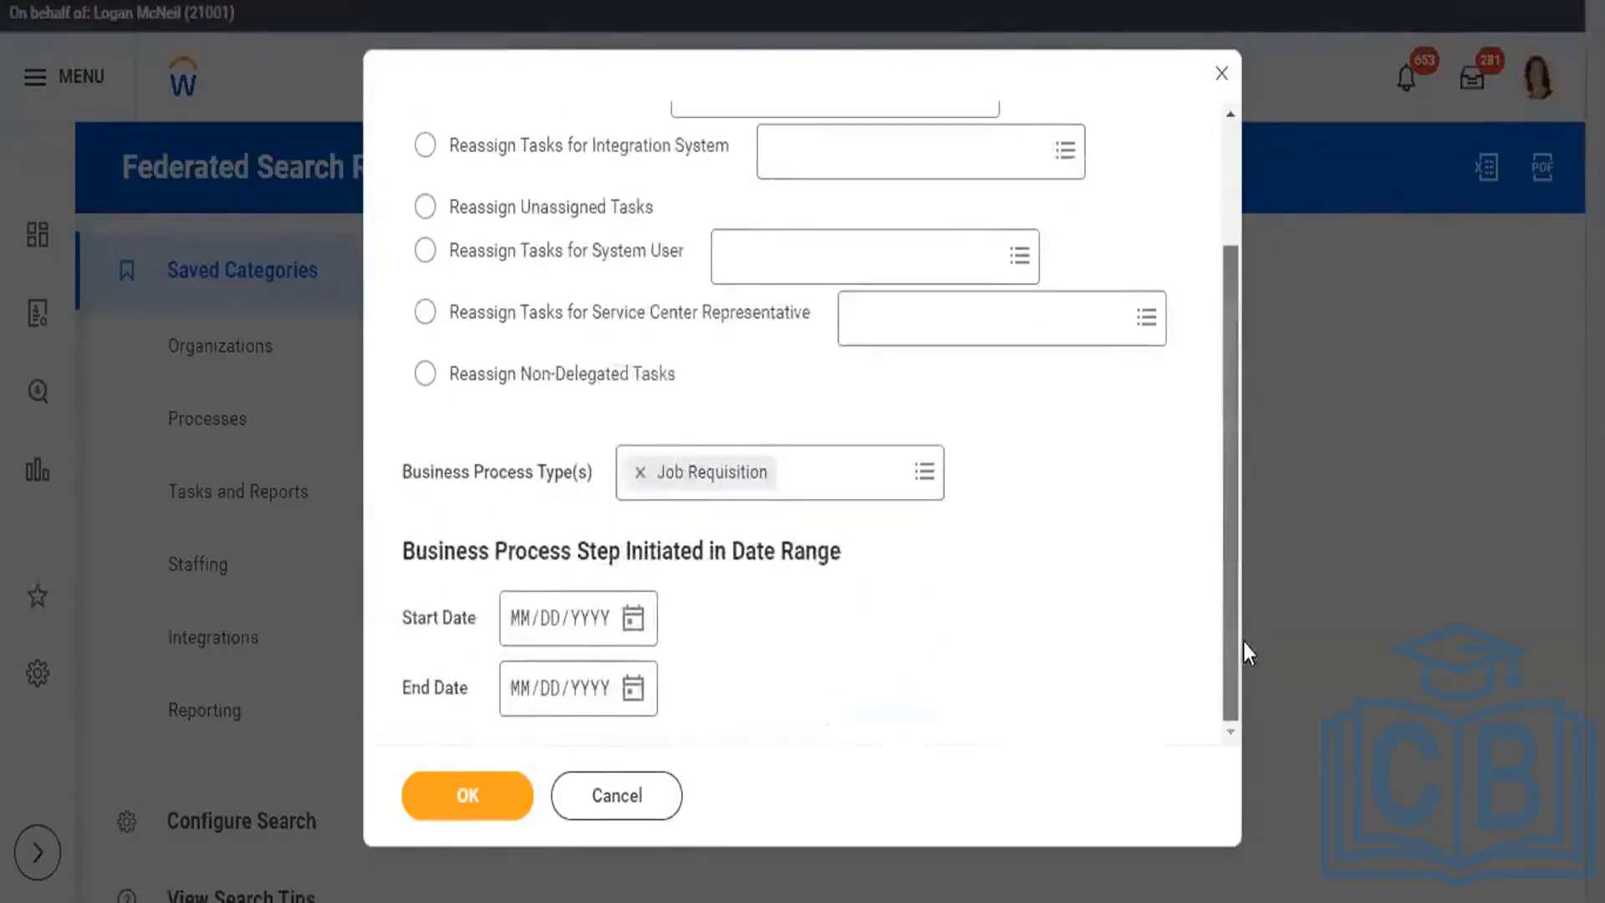
{"action": "left_click", "coordinate": [468, 796]}
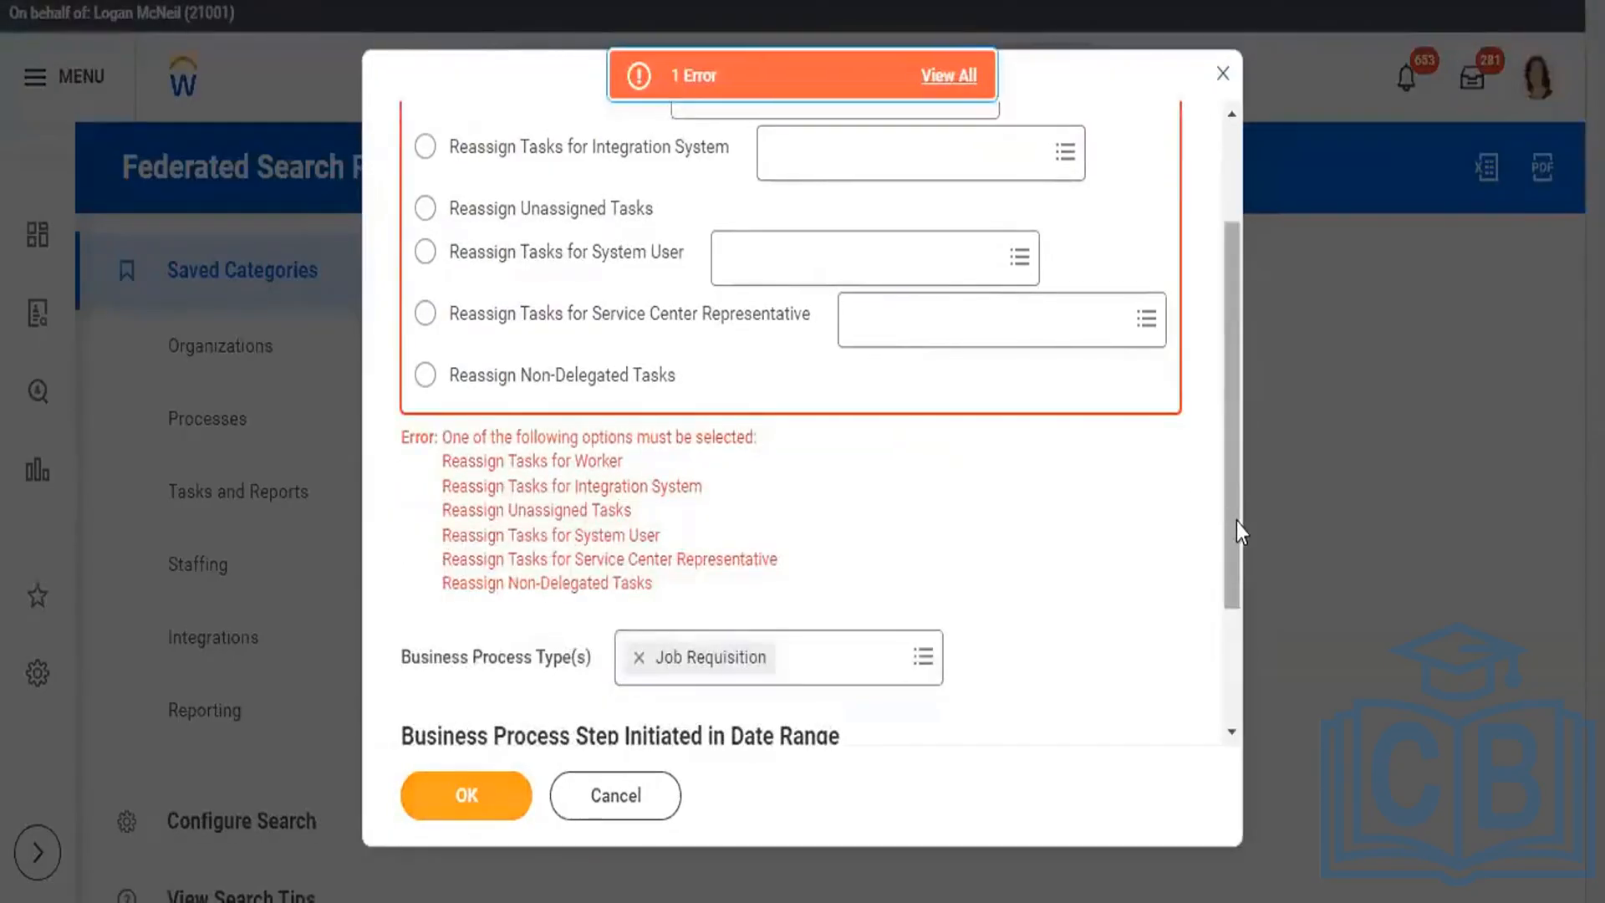
{"action": "left_click_drag", "start_coordinate": [1237, 522], "coordinate": [1230, 356]}
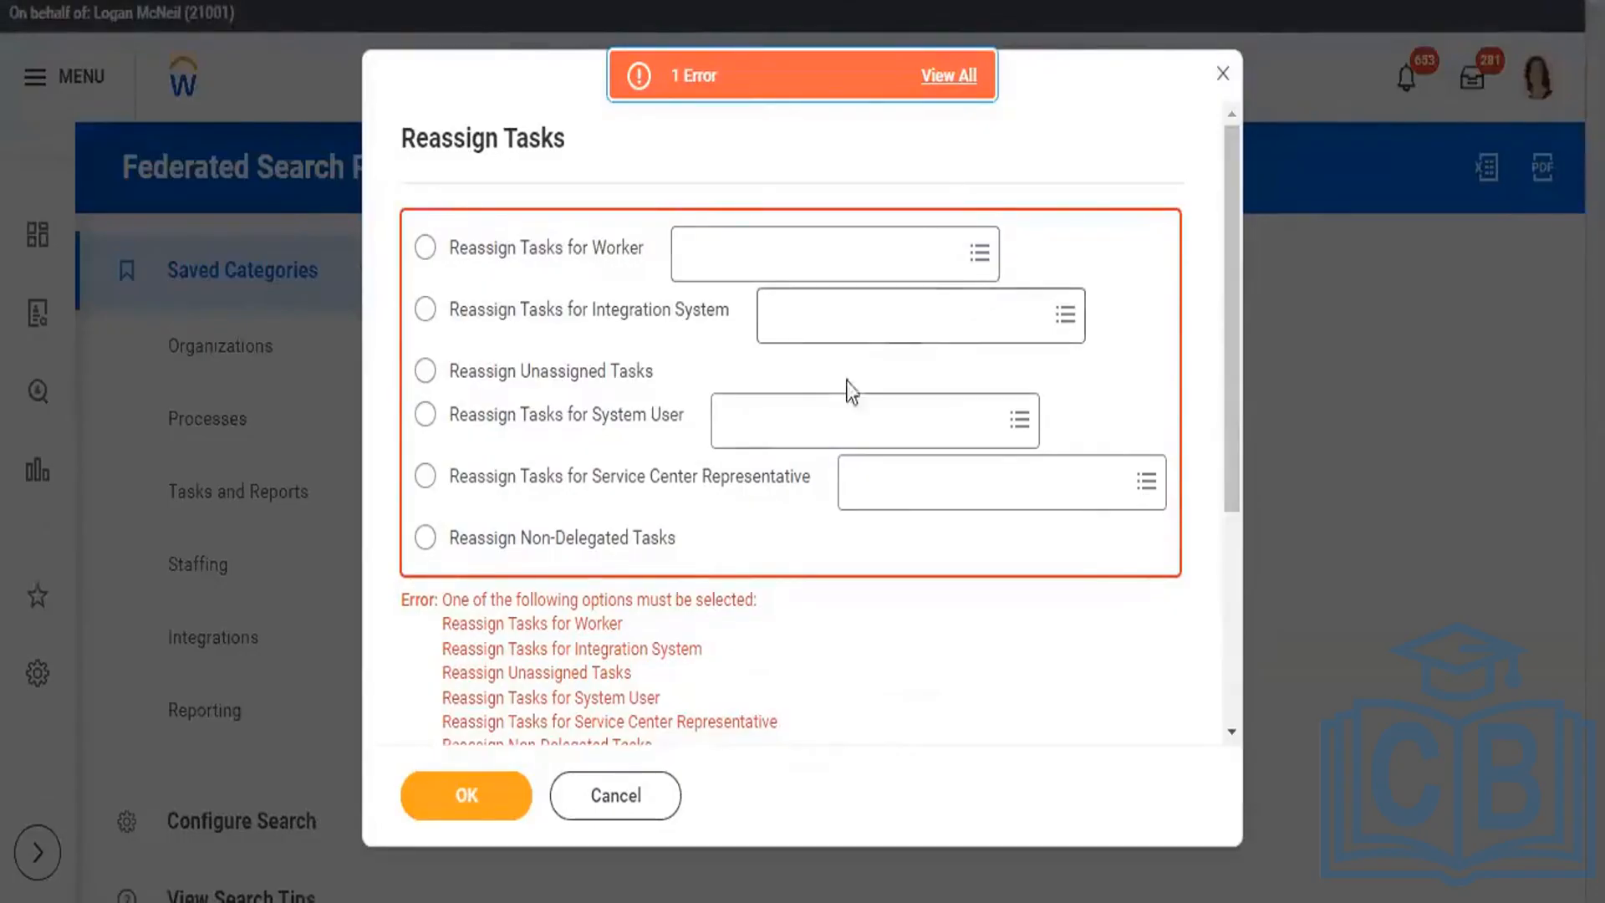
{"action": "left_click", "coordinate": [424, 372]}
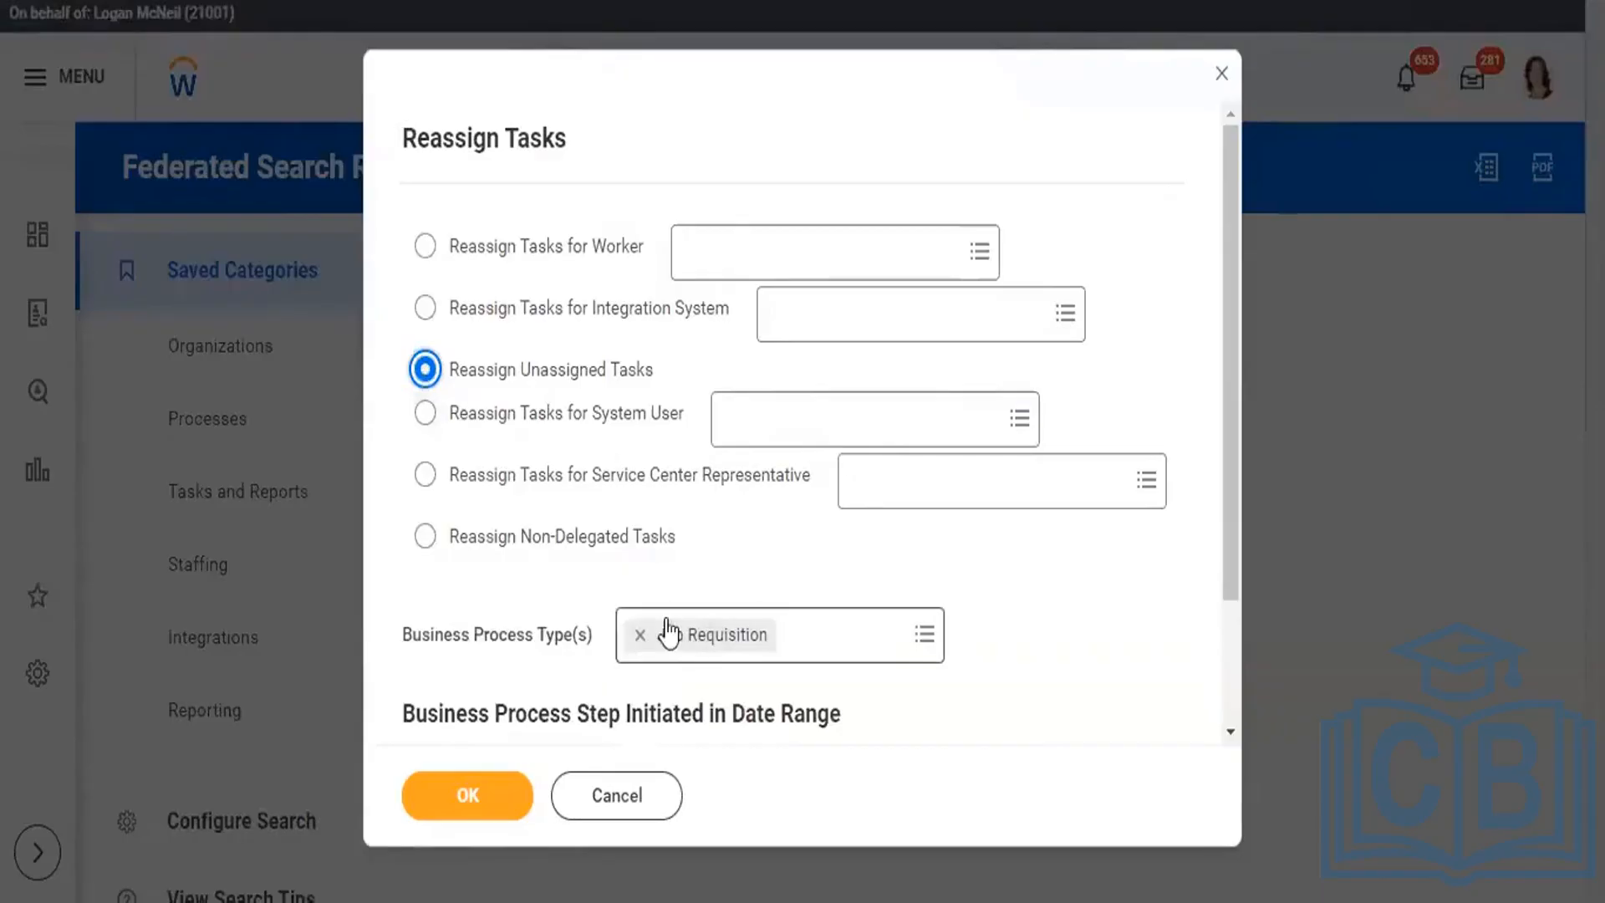
{"action": "left_click", "coordinate": [501, 793]}
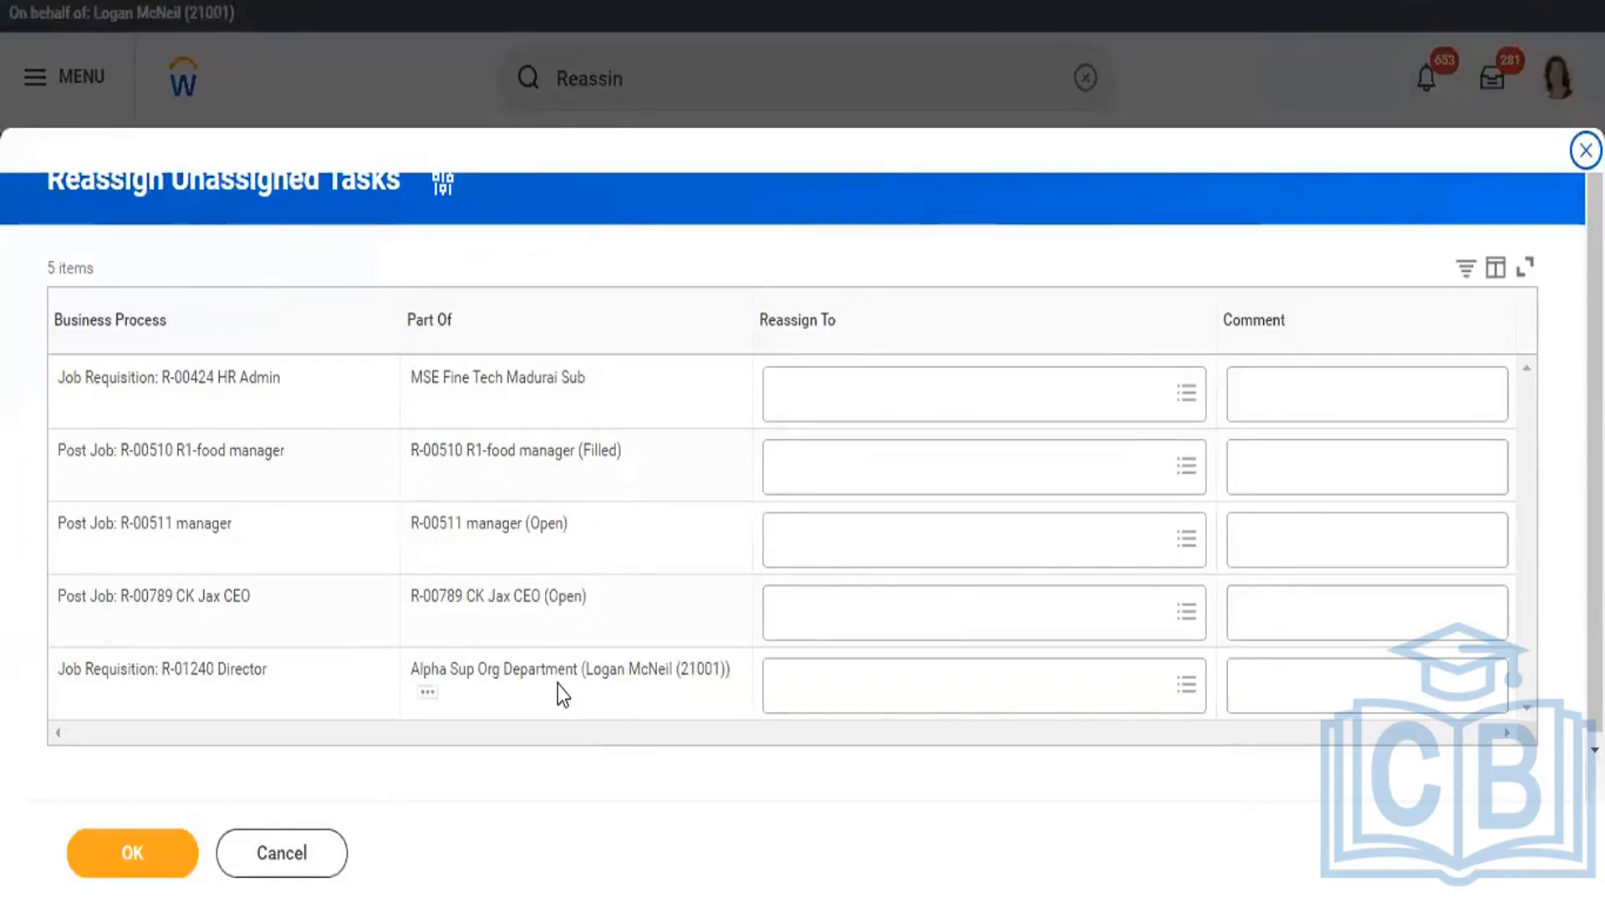
- Reassign the unassigned Director job requisition task in Alpha Sup Org Department to the hiring manager, submit the reassignment and finish the task
{"action": "left_click", "coordinate": [1188, 686]}
{"action": "type", "text": "lo"}
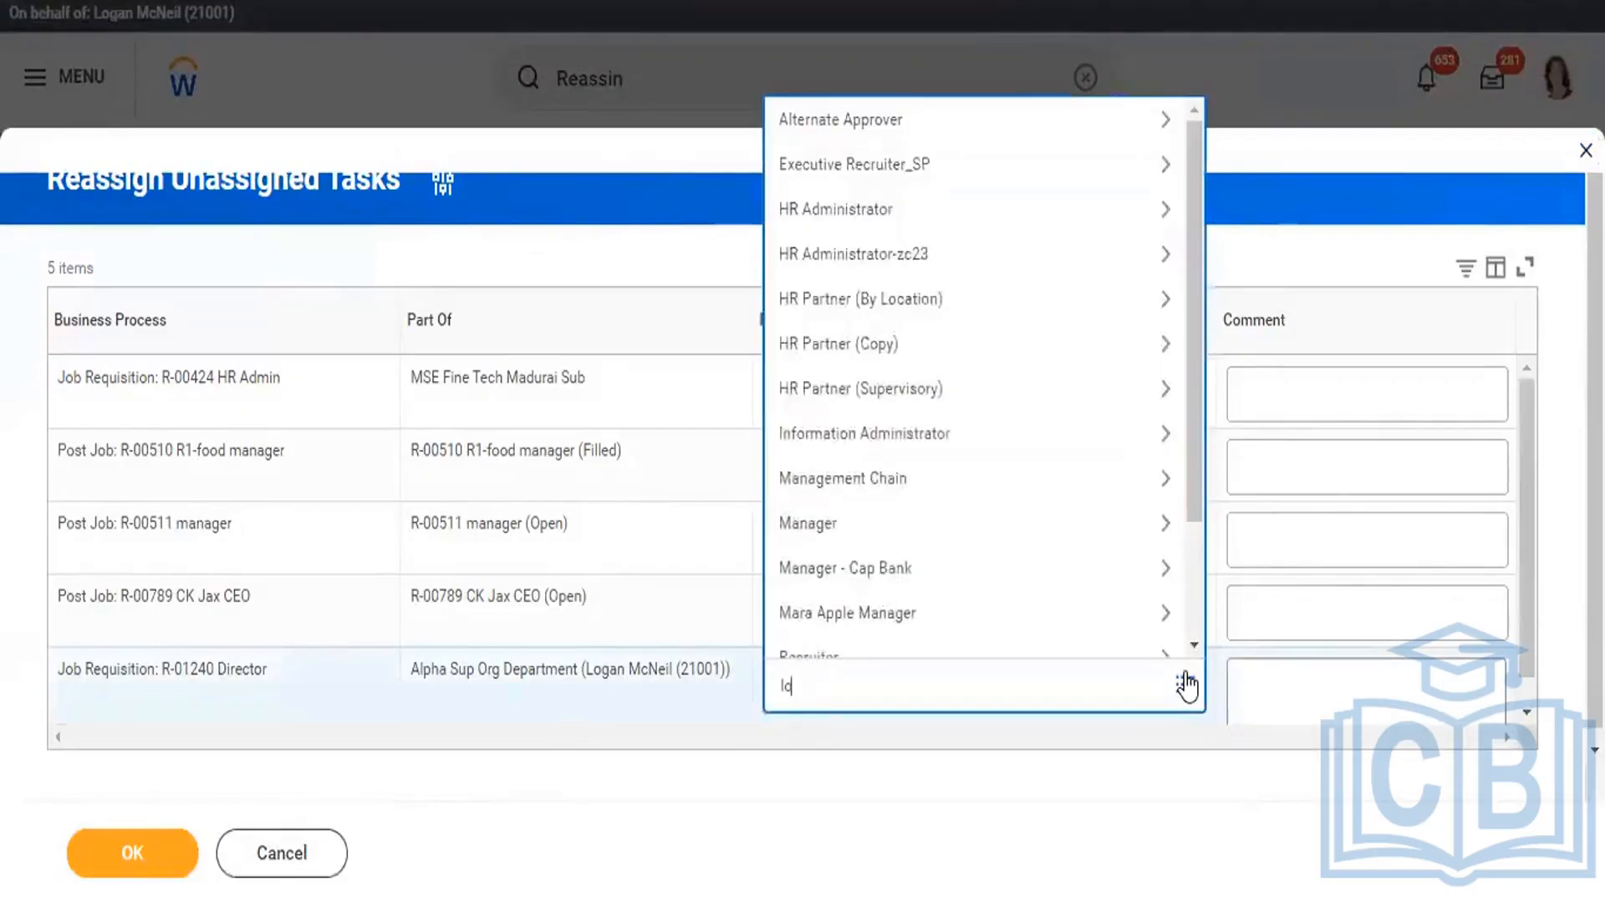
{"action": "type", "text": "gan"}
{"action": "key", "text": "Return"}
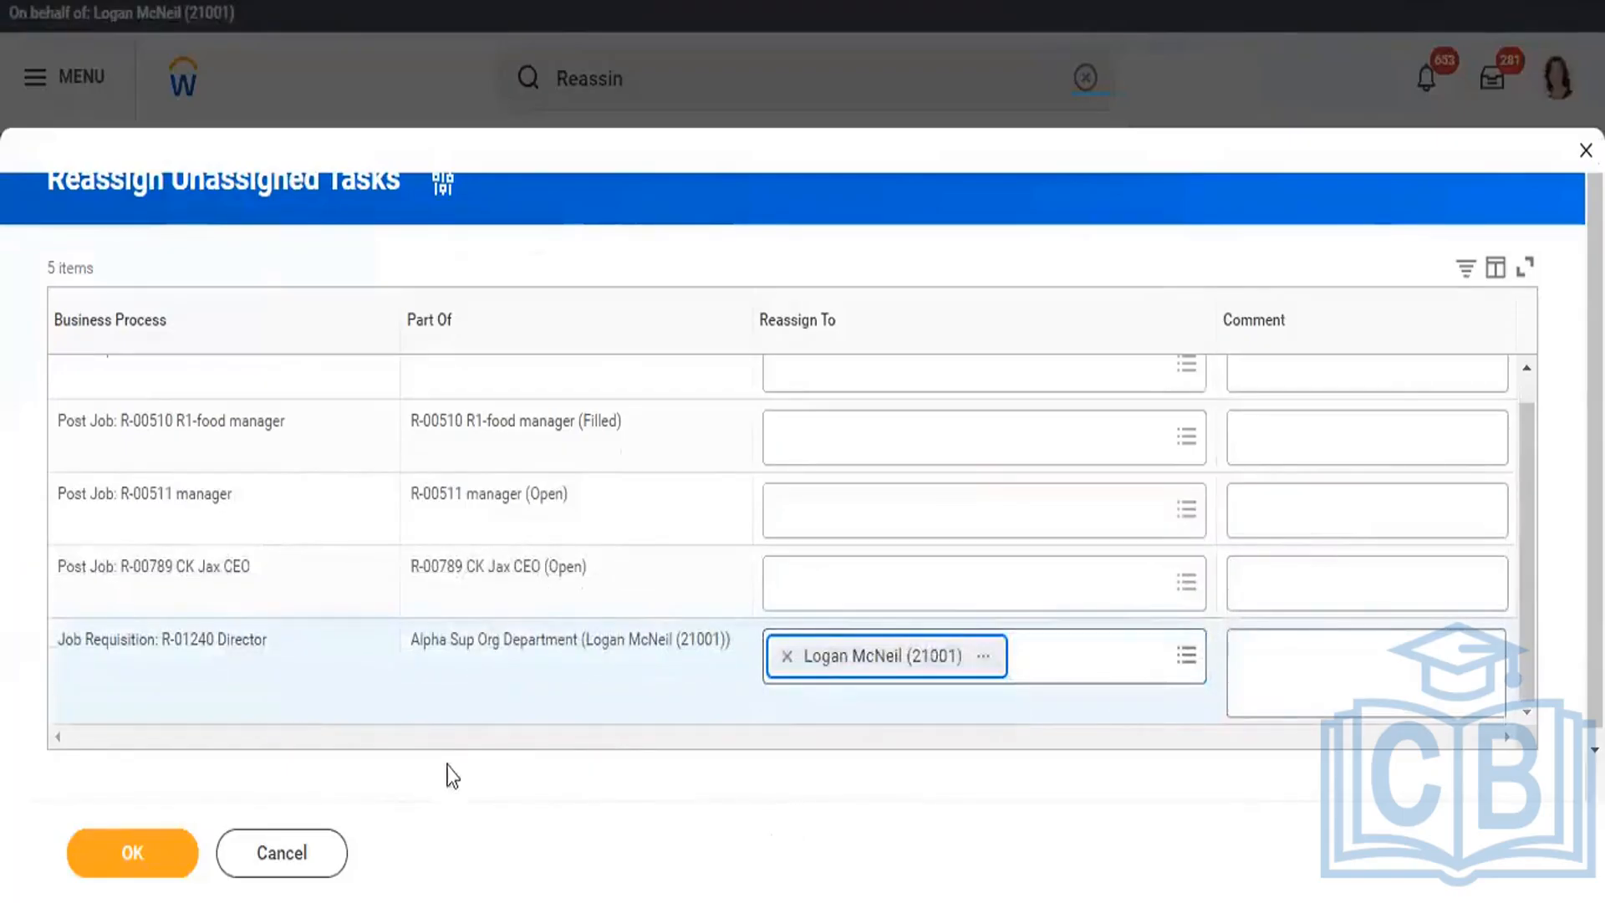
{"action": "left_click", "coordinate": [148, 854]}
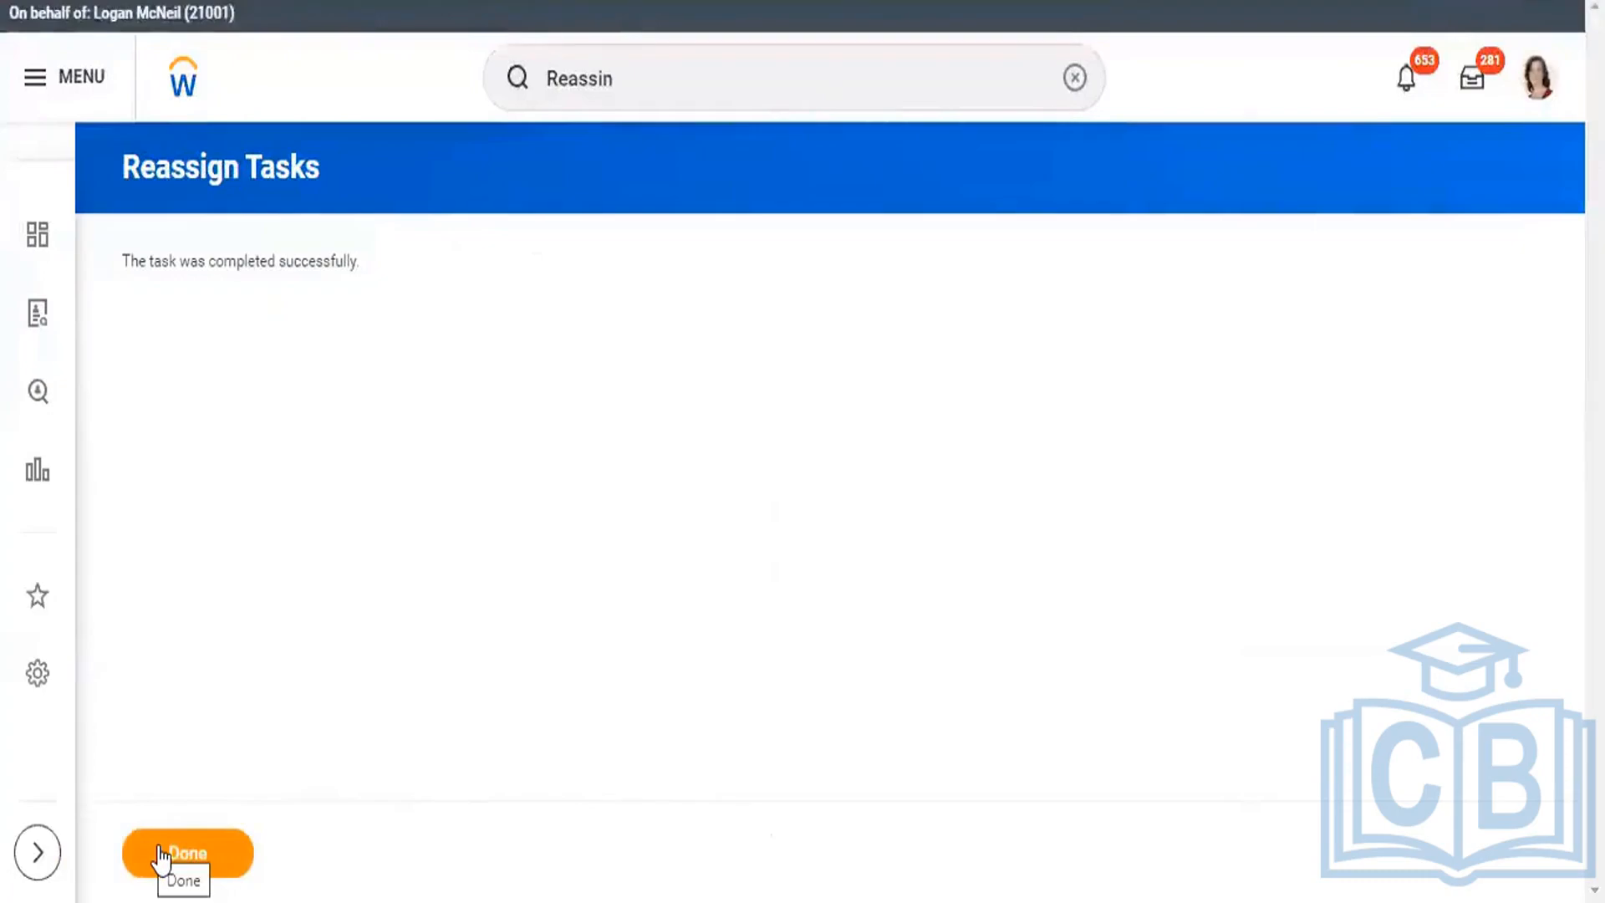
{"action": "left_click", "coordinate": [161, 854]}
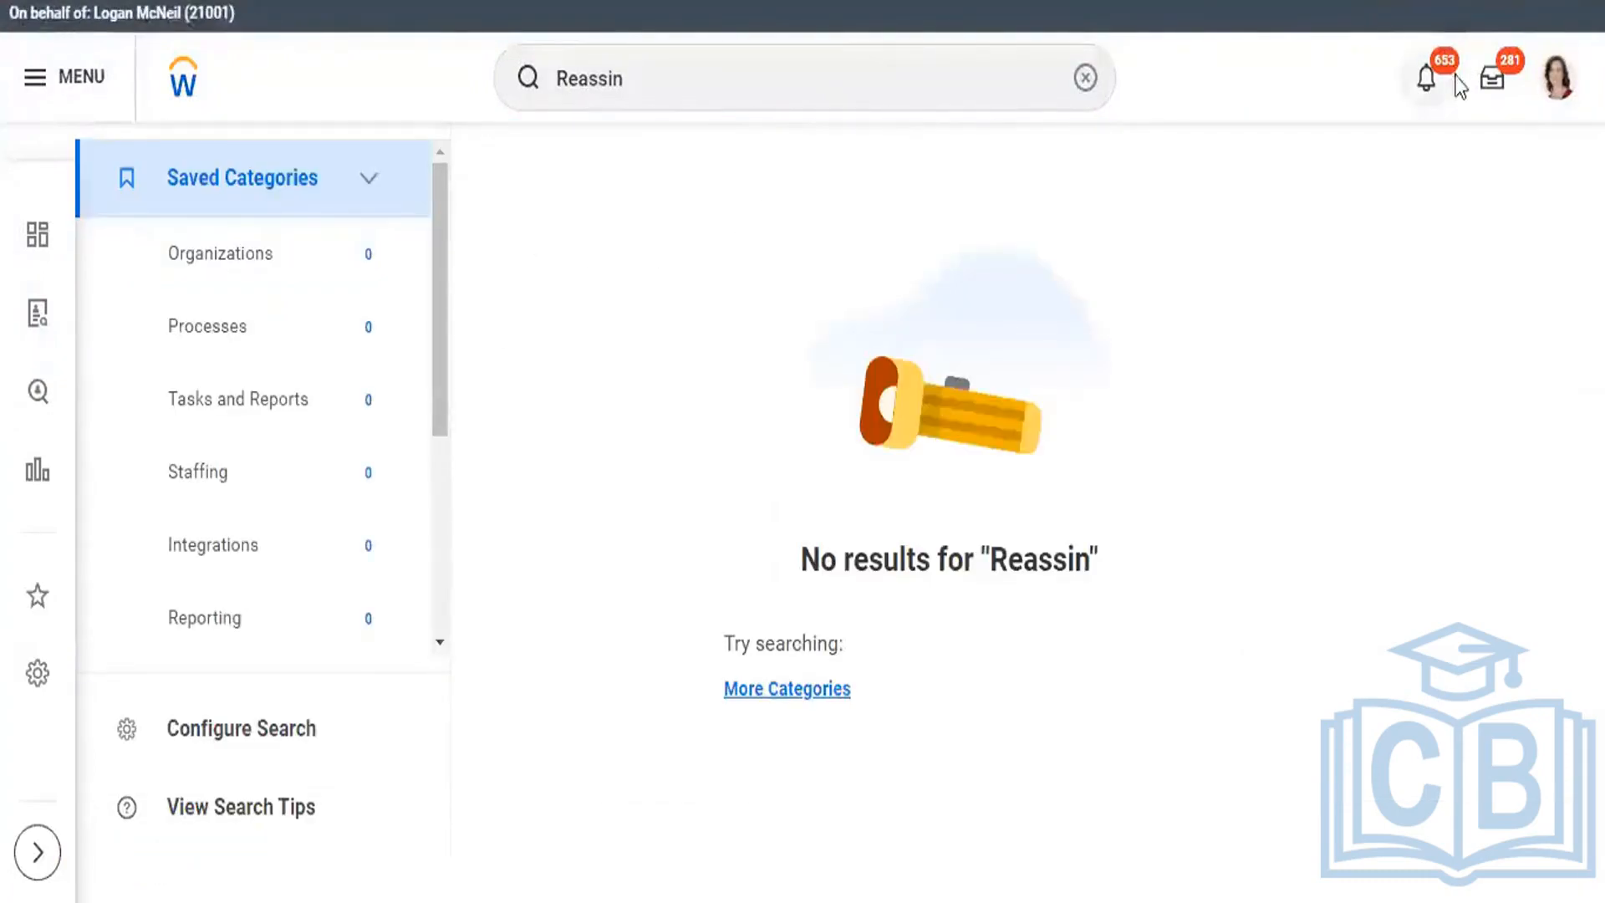
- Approve the Director job requisition review from the inbox
{"action": "left_click", "coordinate": [1492, 79]}
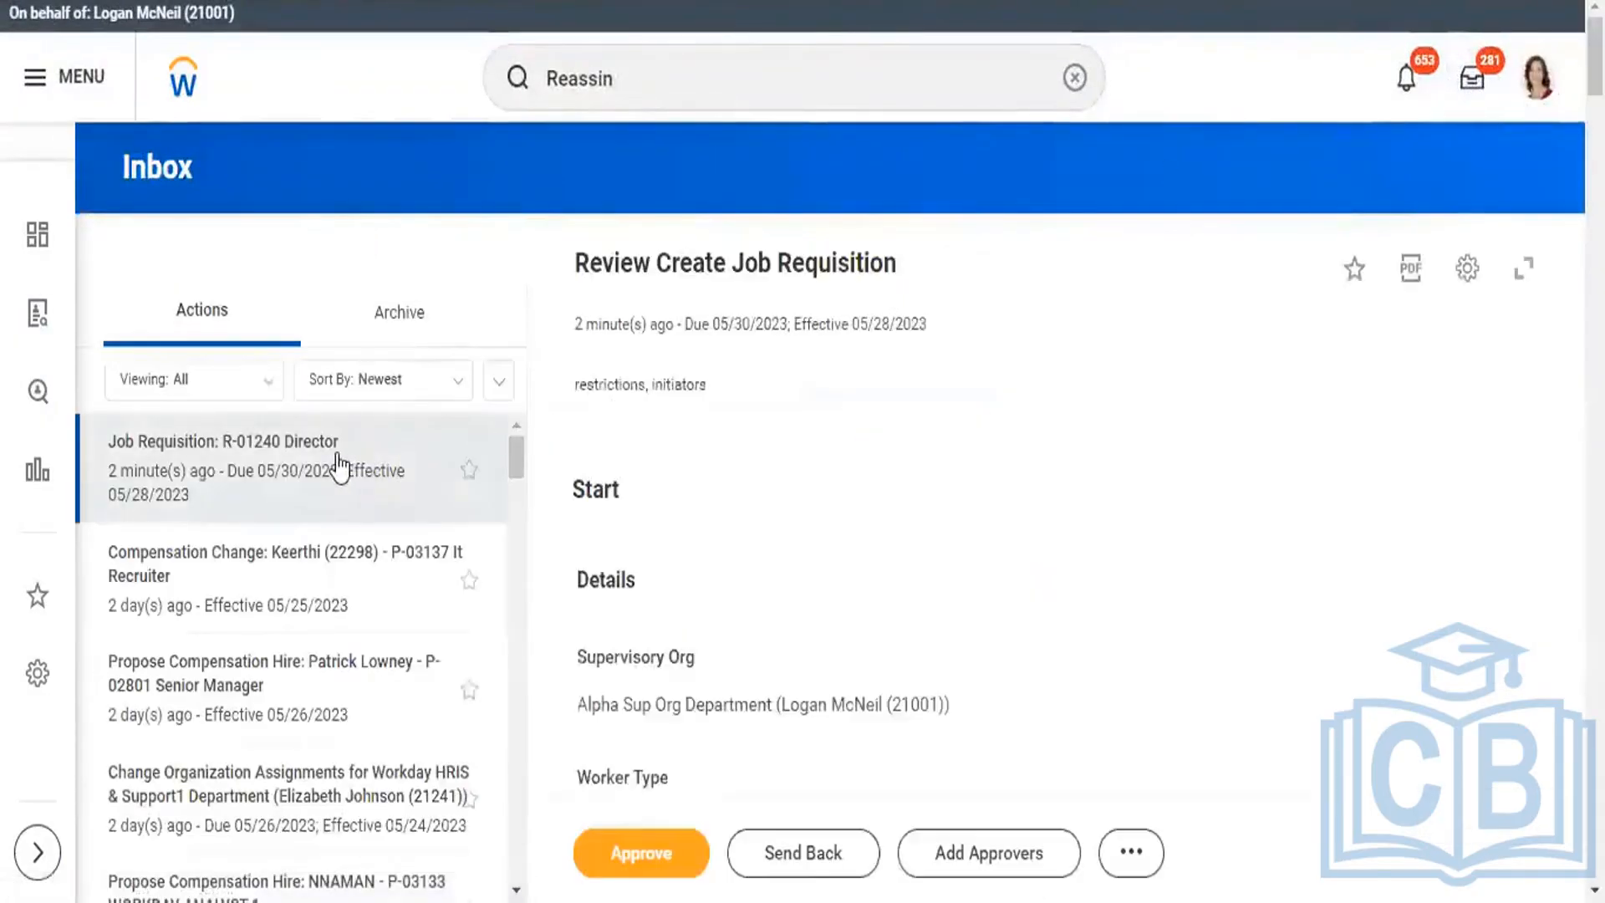
{"action": "left_click", "coordinate": [644, 854]}
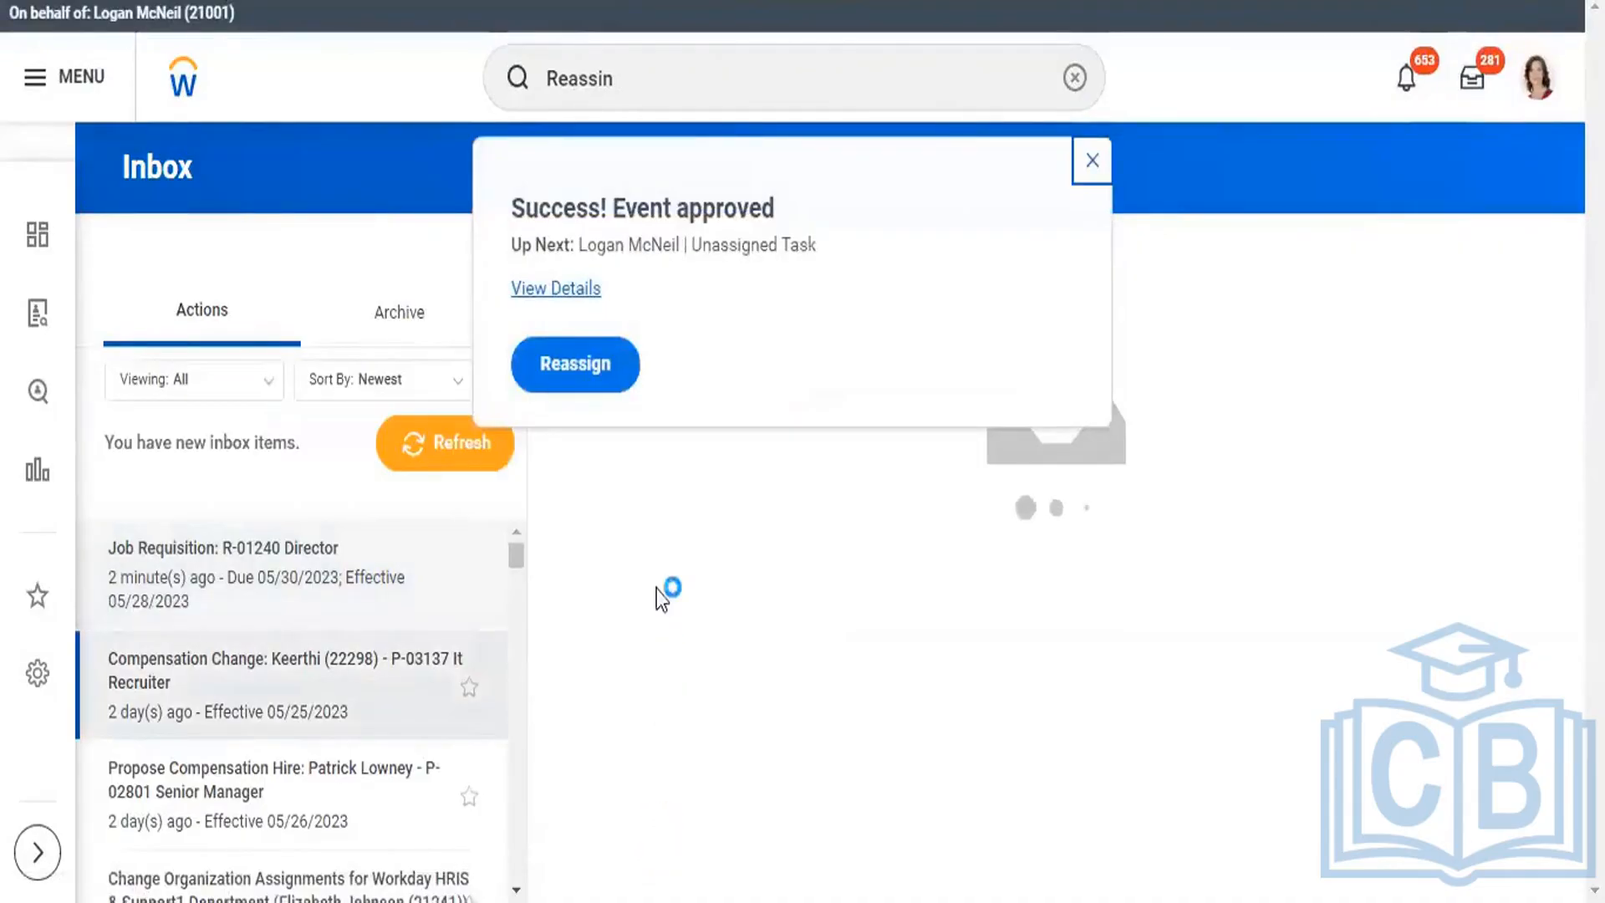
- Open the reassignment audit for the next step and inspect the Director requisition compensation change item in the inbox
{"action": "left_click", "coordinate": [611, 383]}
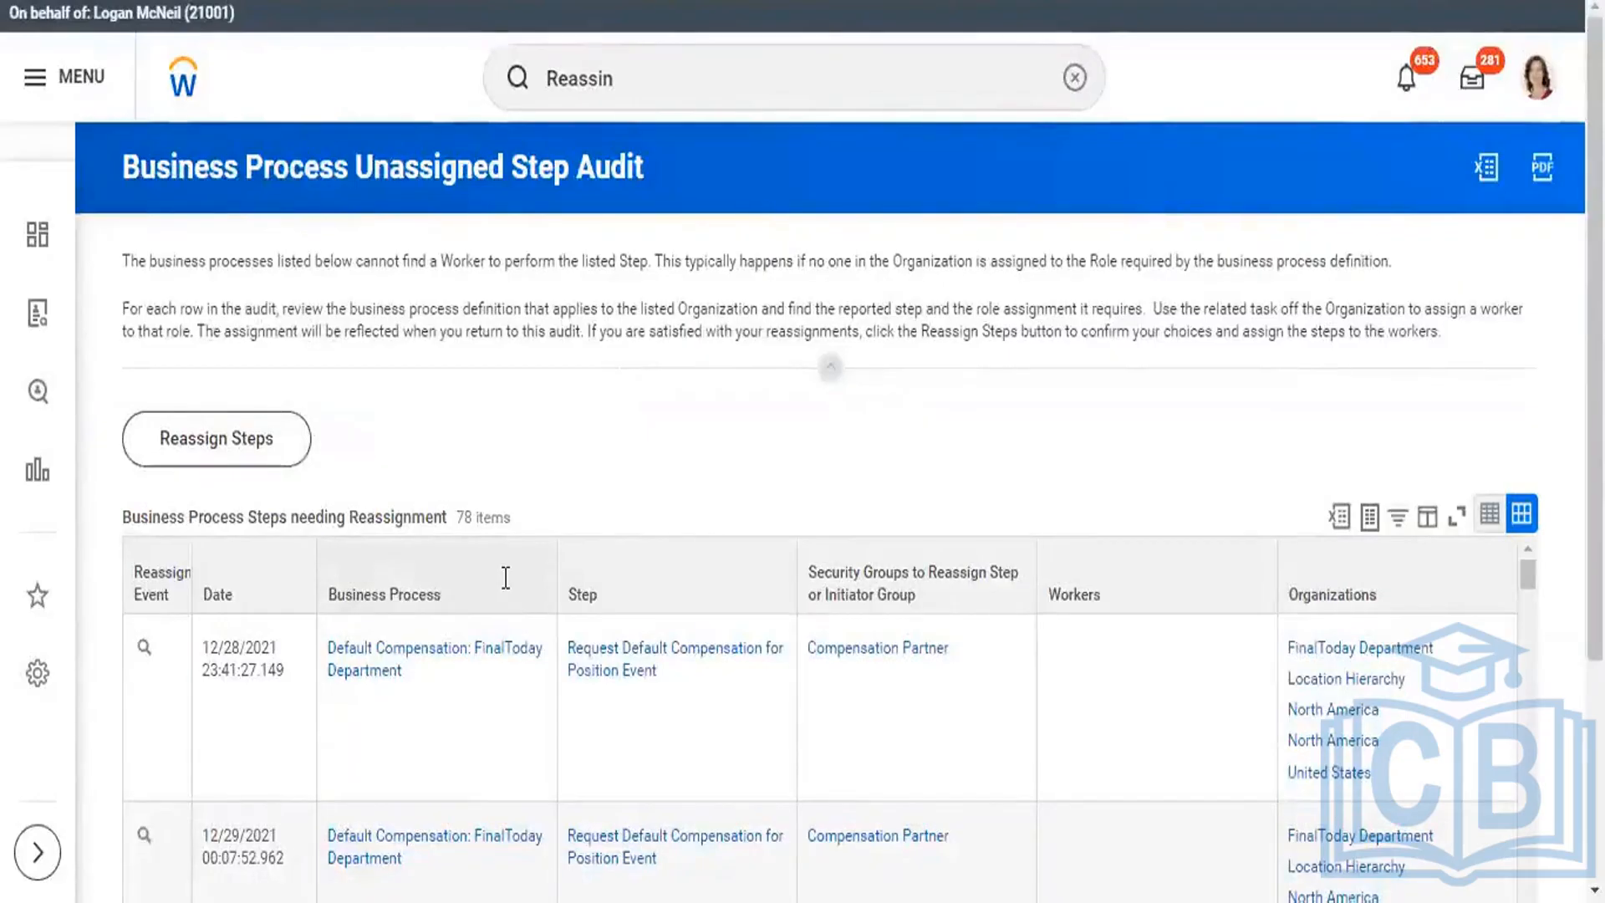
{"action": "left_click", "coordinate": [1471, 80]}
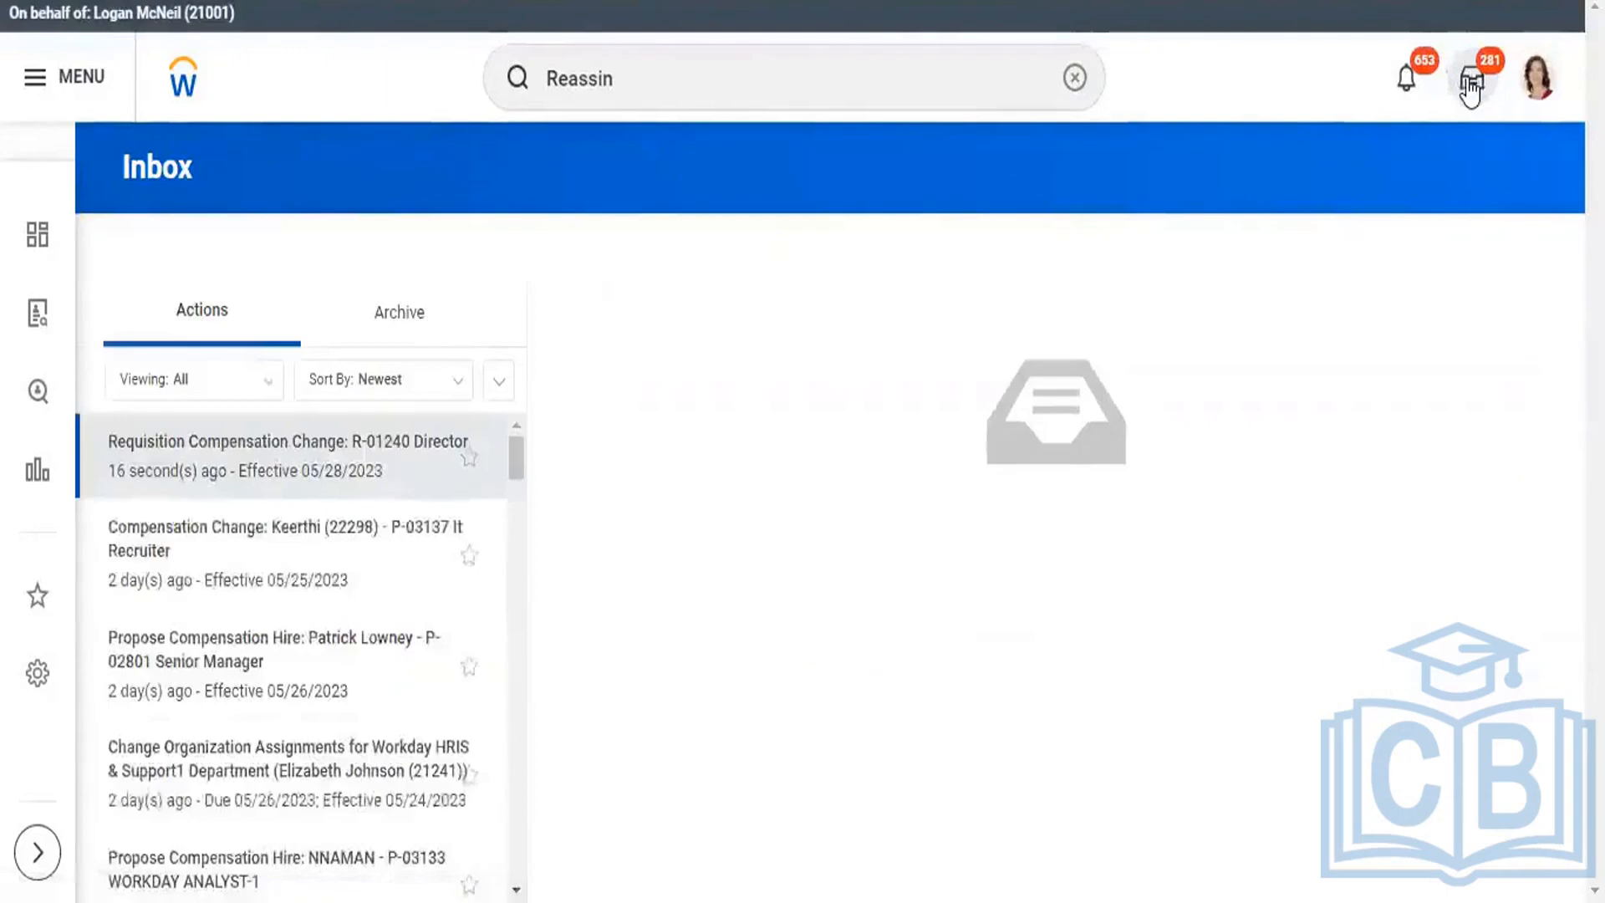
{"action": "left_click", "coordinate": [401, 456]}
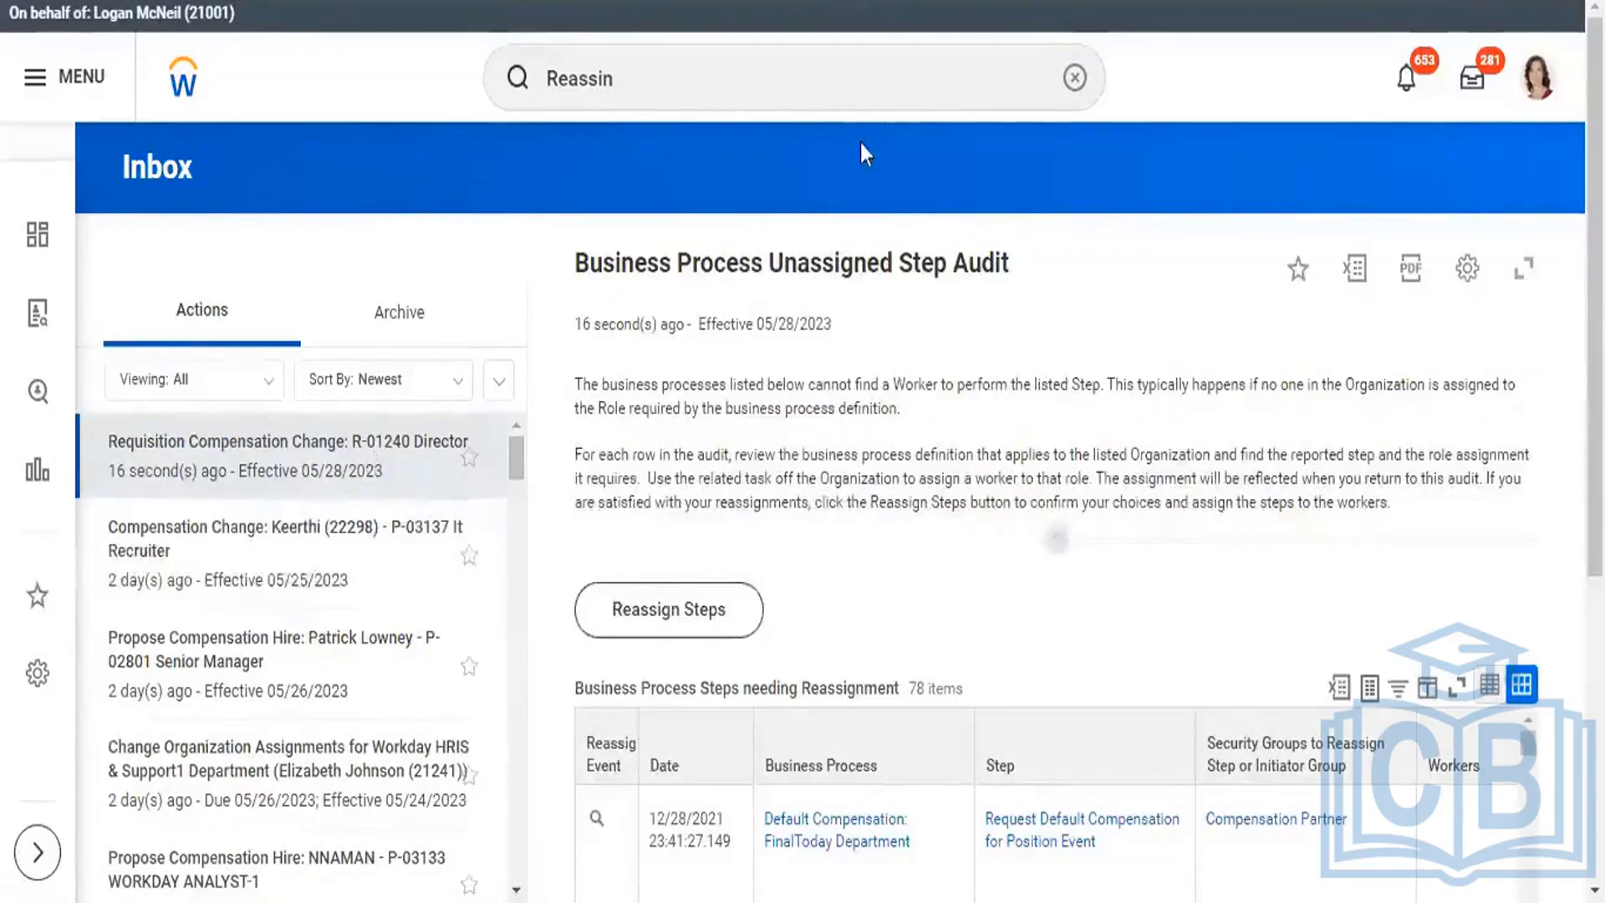
- Shorten the search term to "Reass" and open the Reassign Tasks task from the suggestions
{"action": "left_click", "coordinate": [750, 81]}
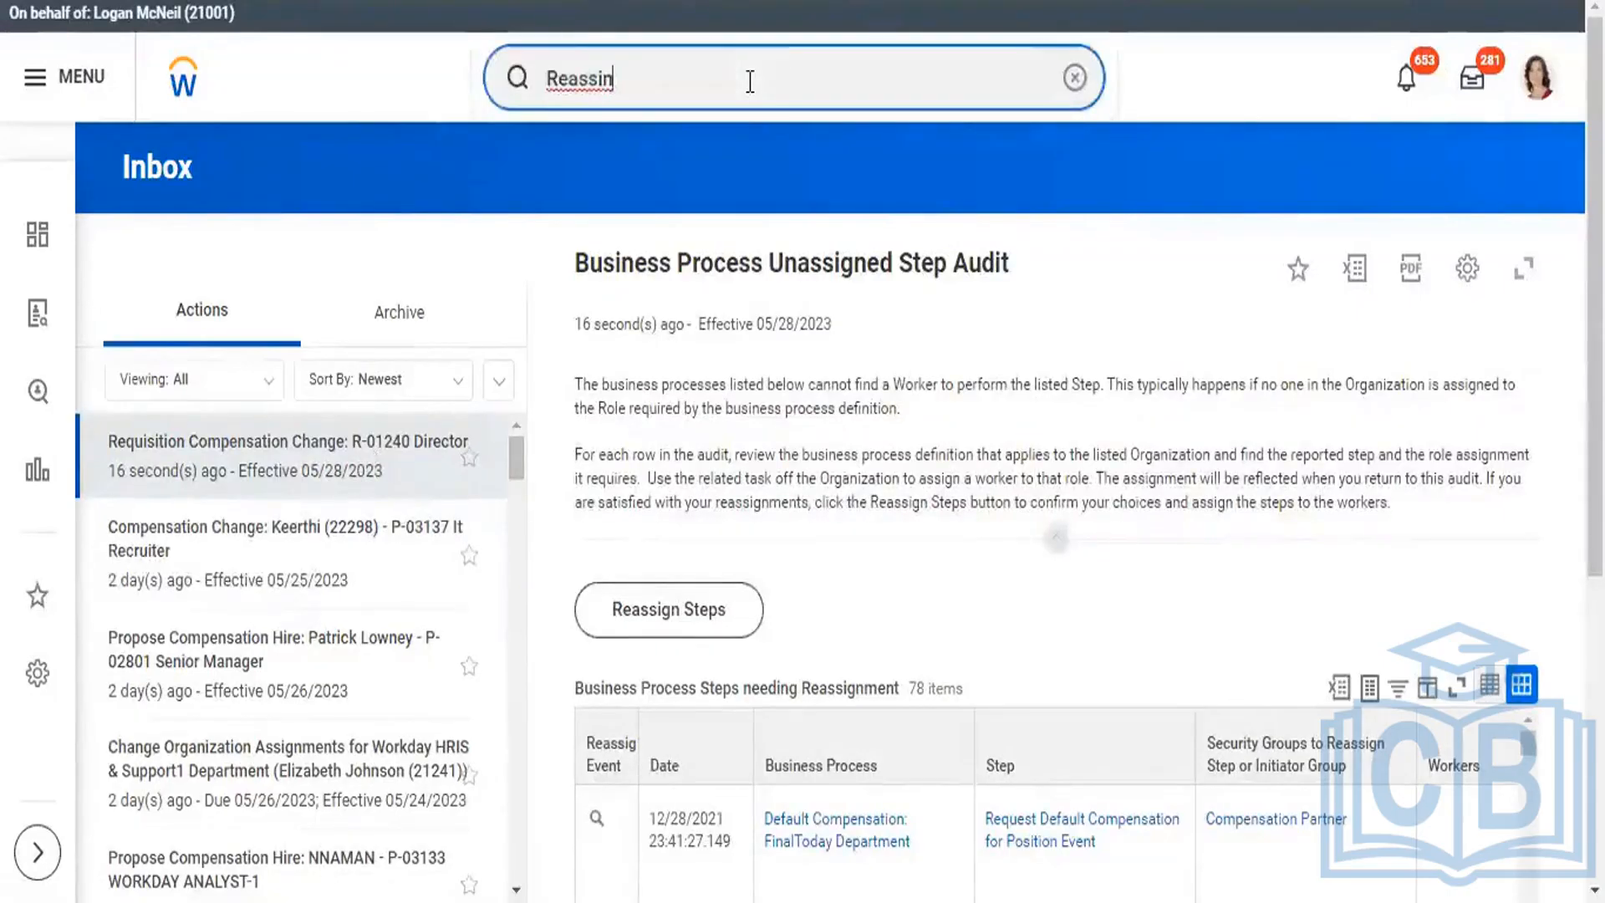
{"action": "key", "text": "Return"}
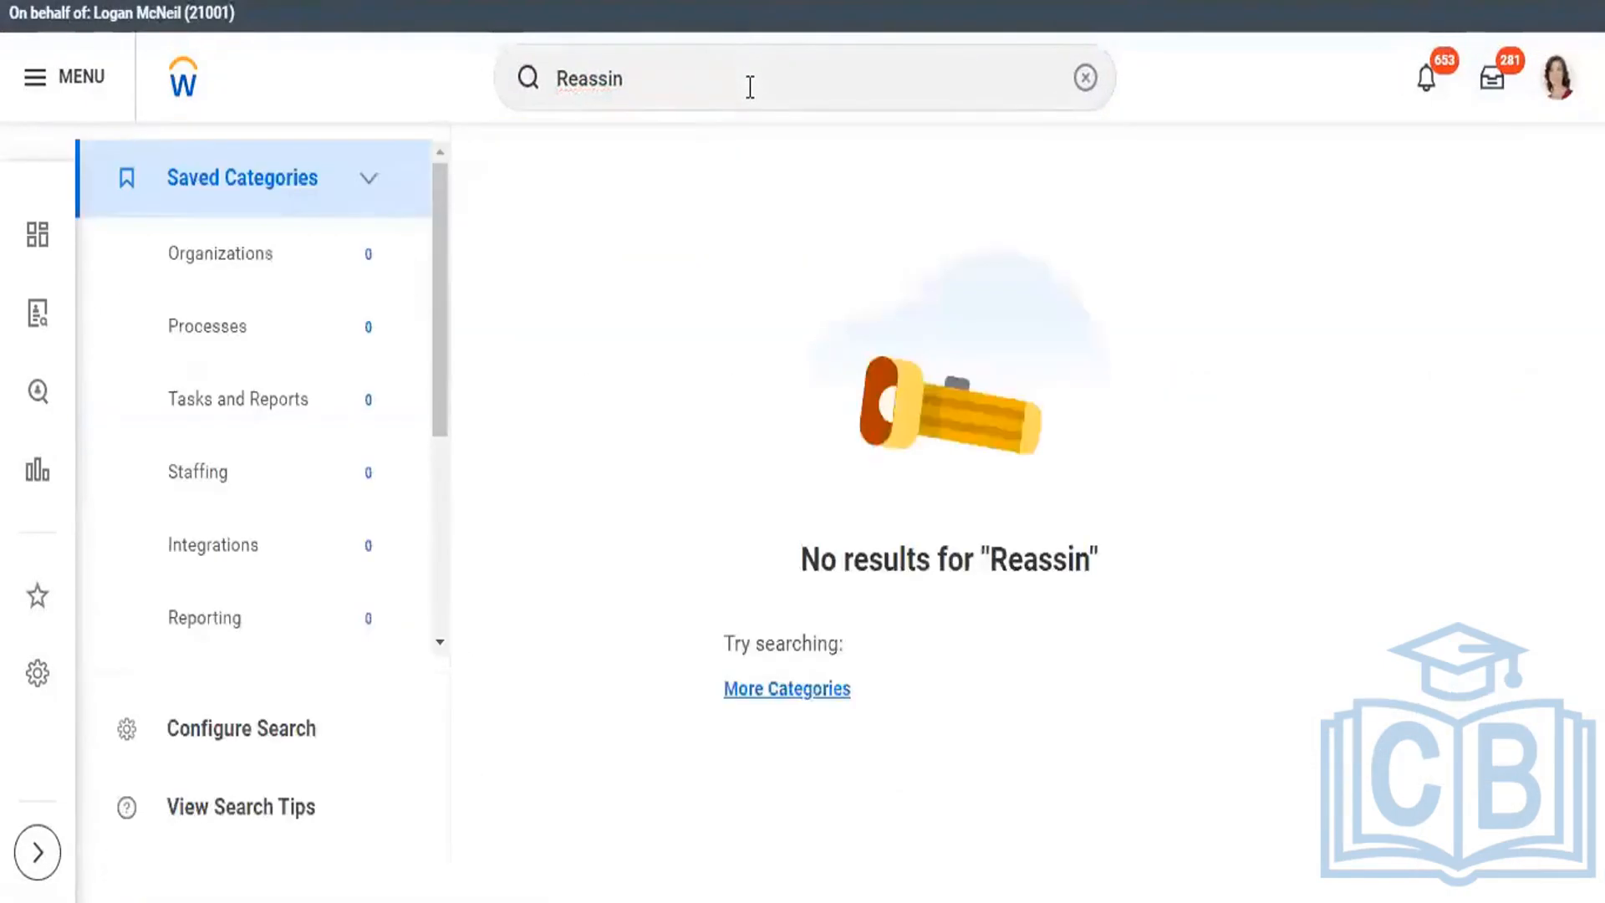
{"action": "left_click", "coordinate": [728, 83]}
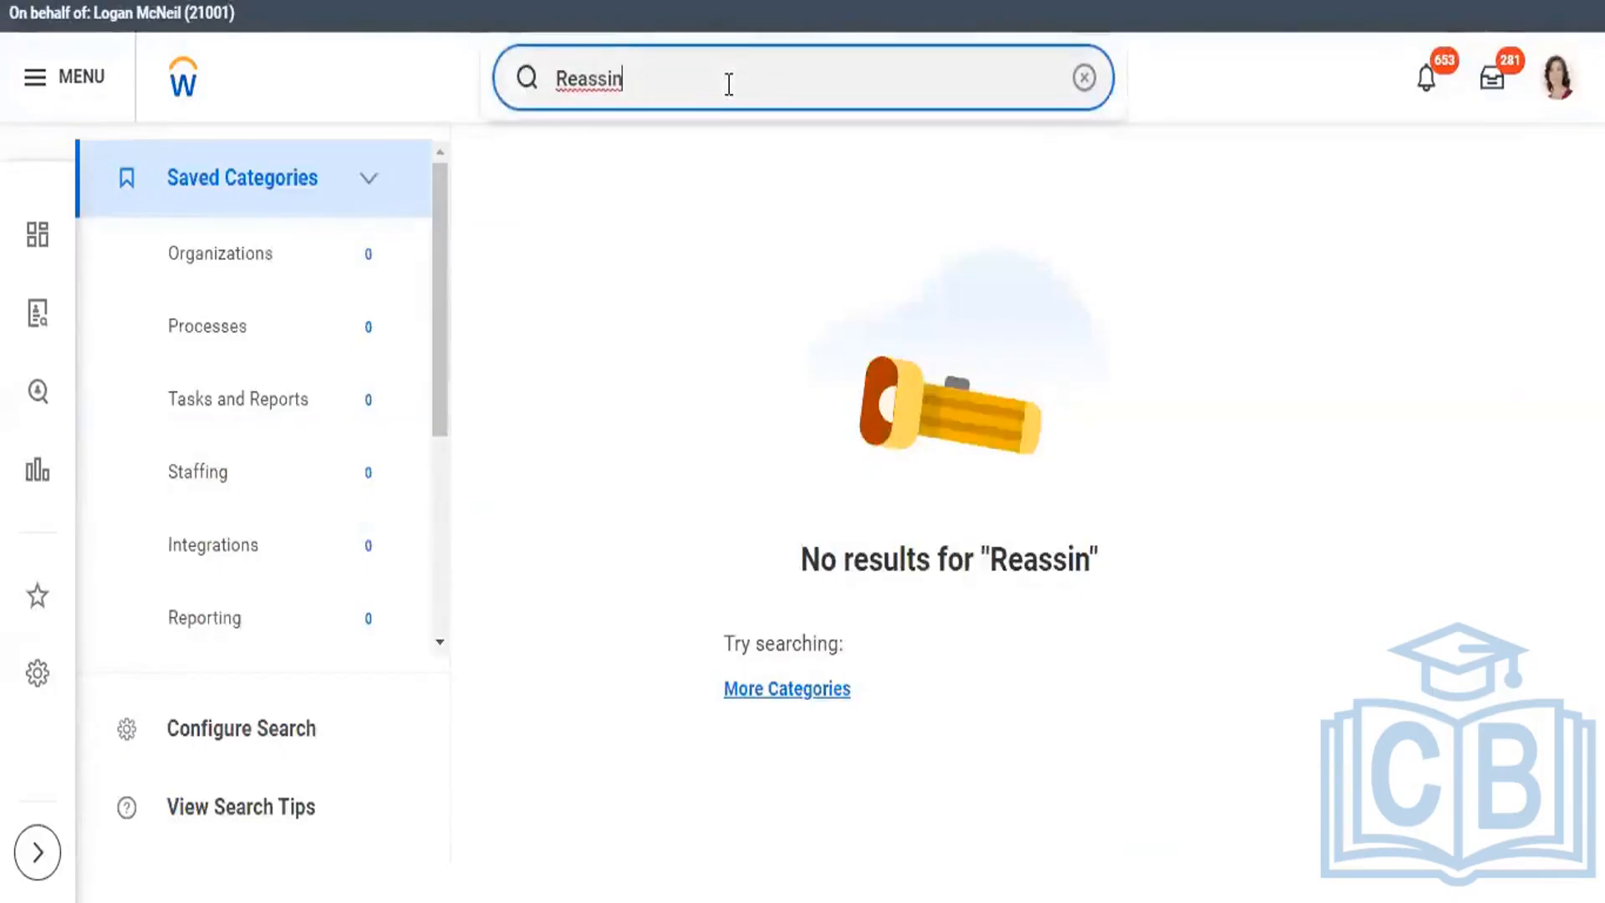
{"action": "key", "text": "BackSpace"}
{"action": "key", "text": "BackSpace"}
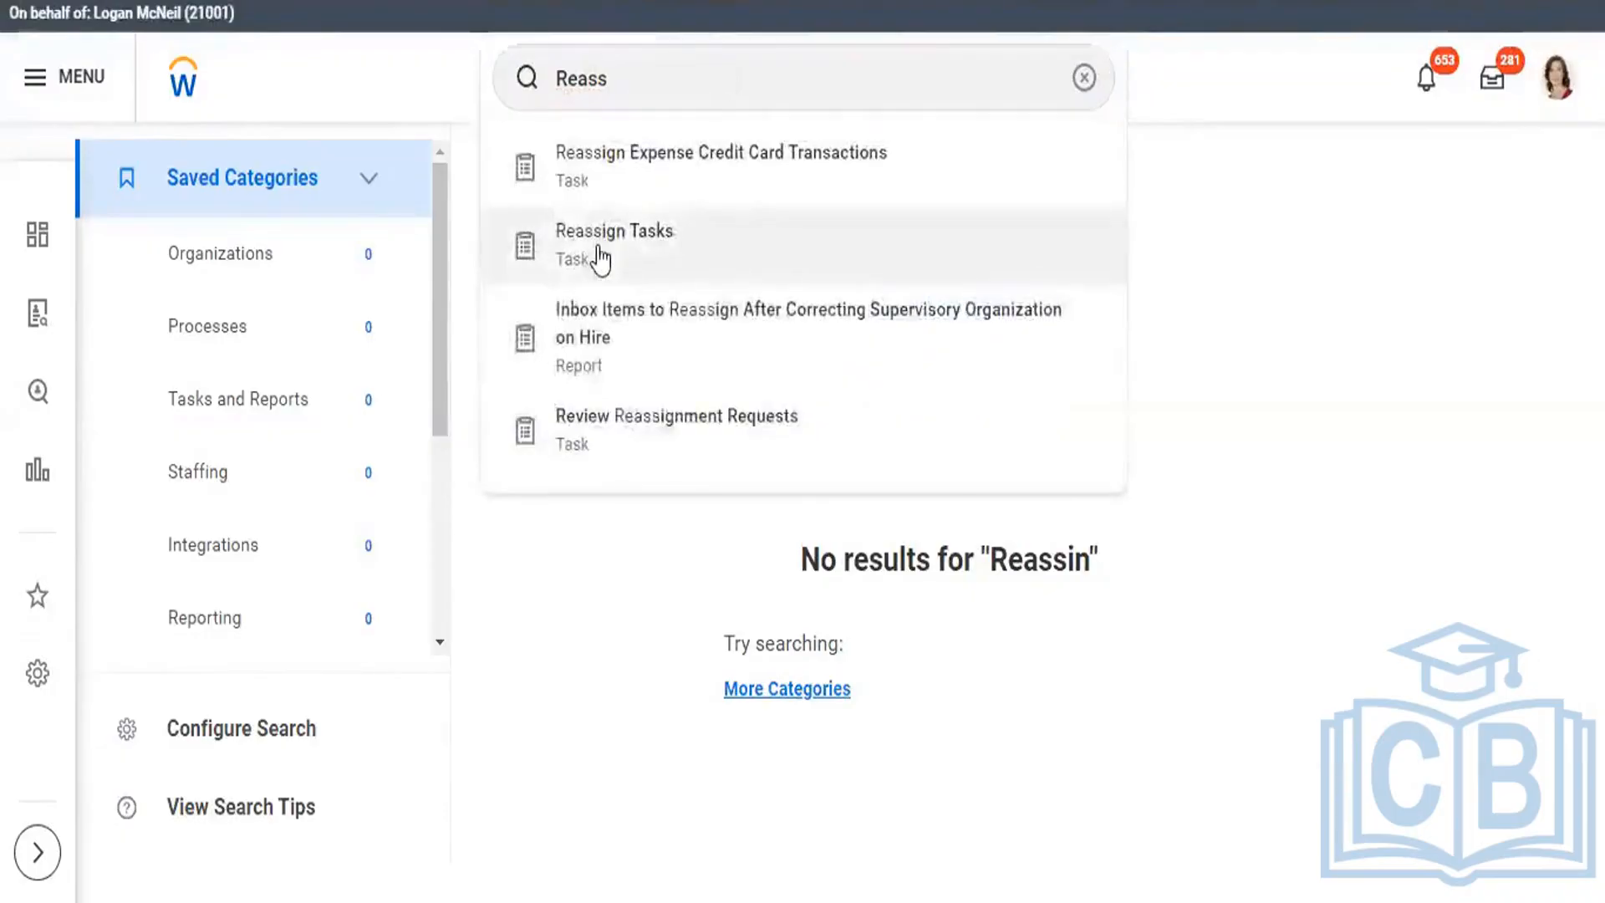
{"action": "left_click", "coordinate": [599, 251]}
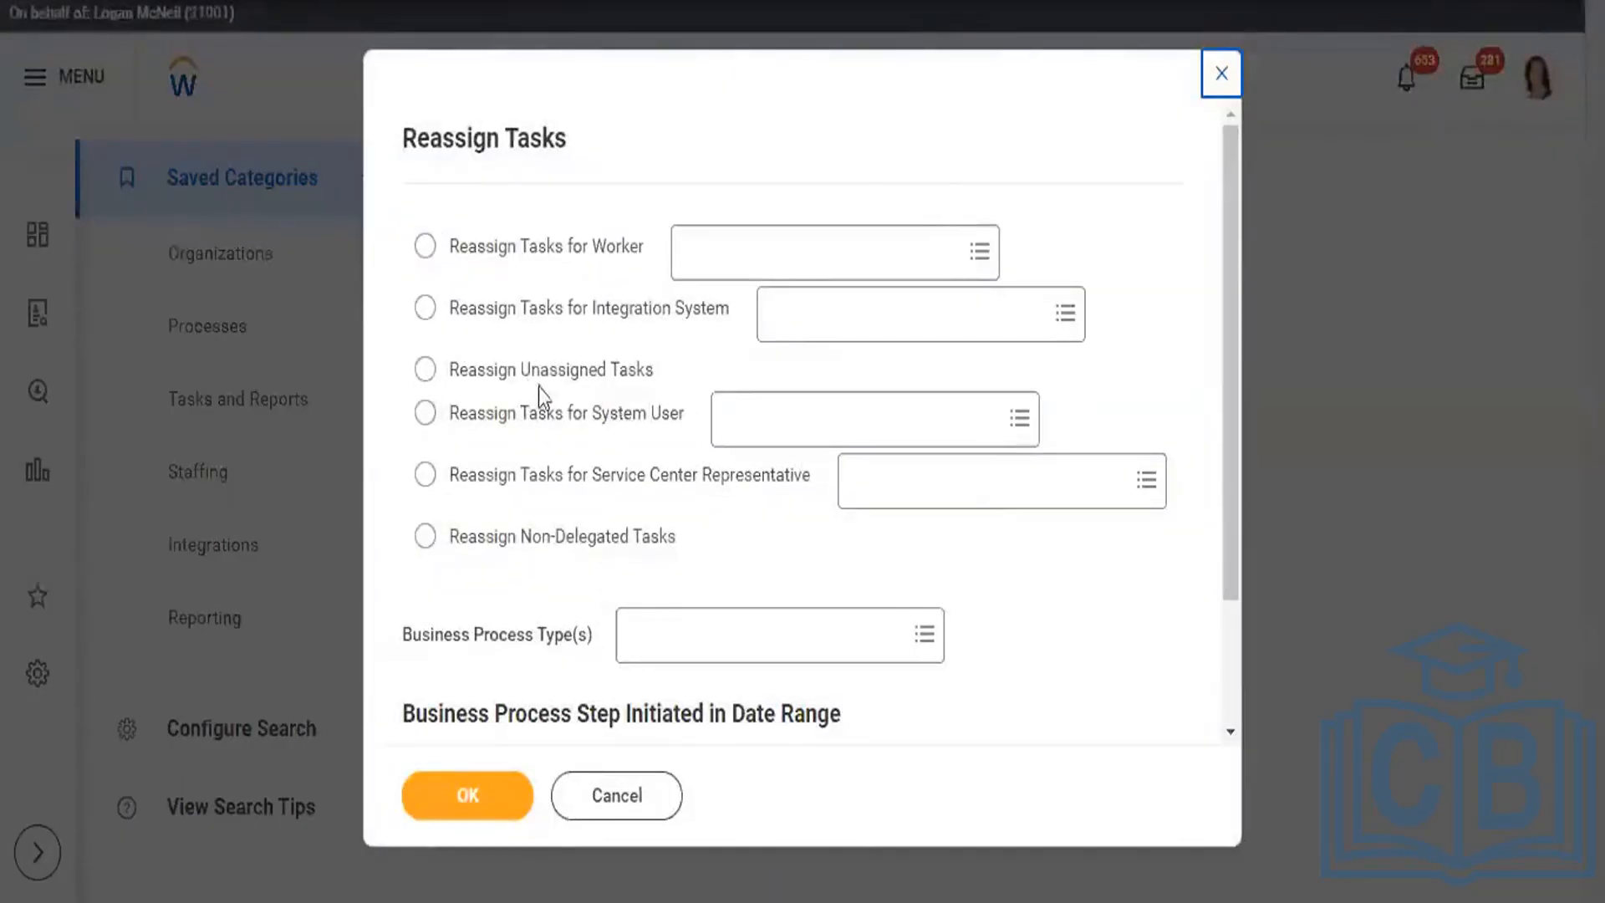
- Choose Reassign Unassigned Tasks and try to find a business process type matching "alpha"
{"action": "left_click", "coordinate": [425, 370]}
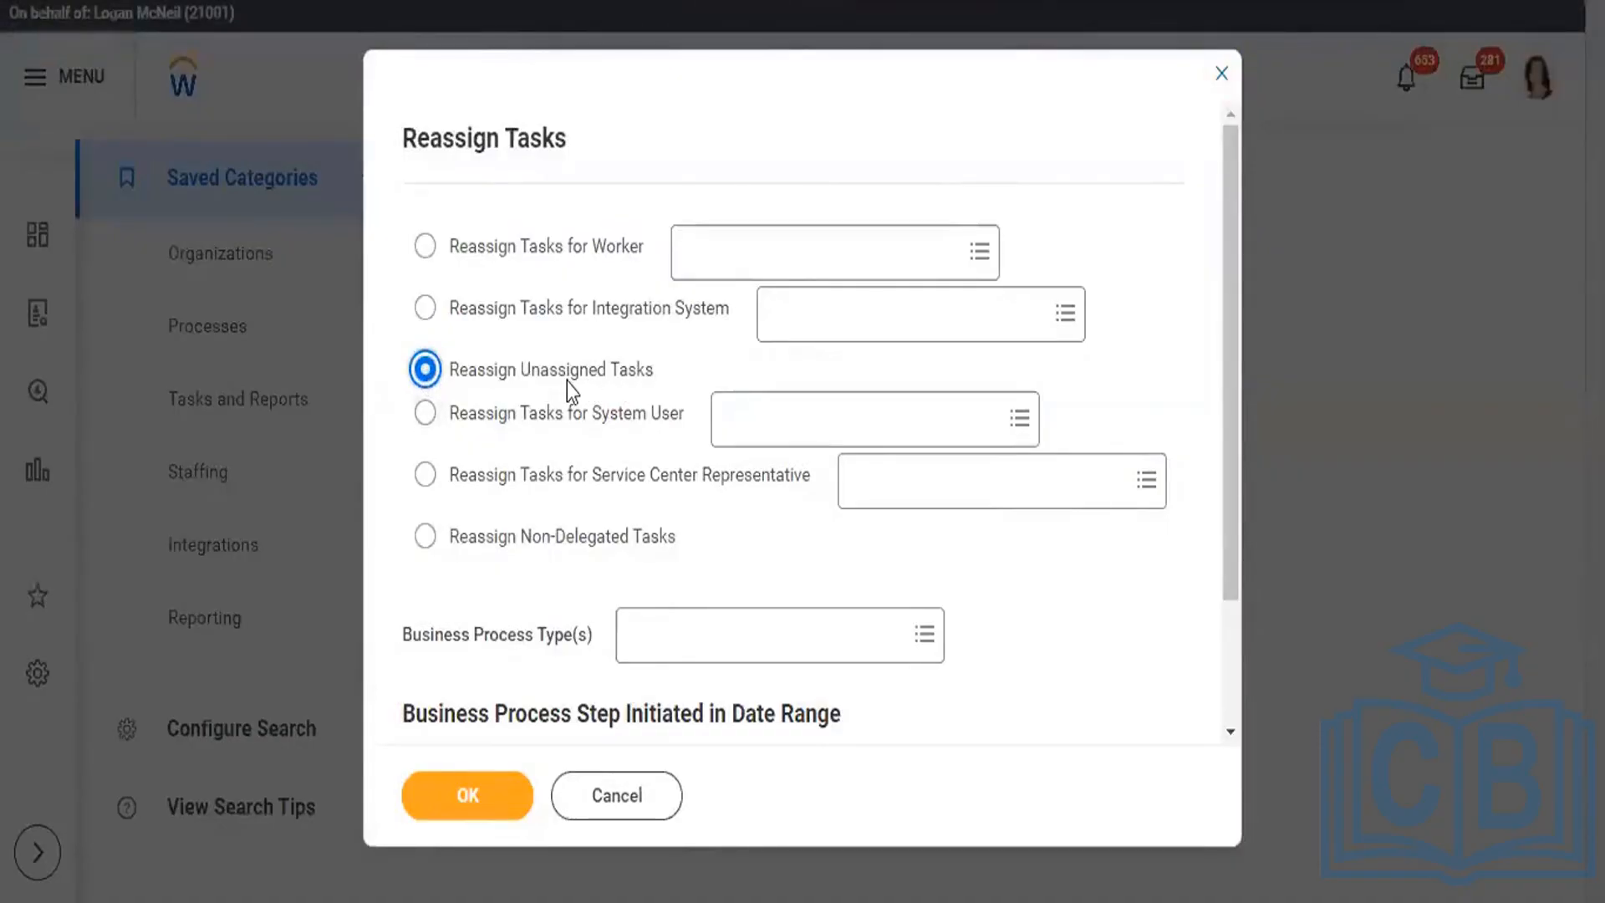
{"action": "left_click", "coordinate": [696, 632]}
{"action": "type", "text": "alpha"}
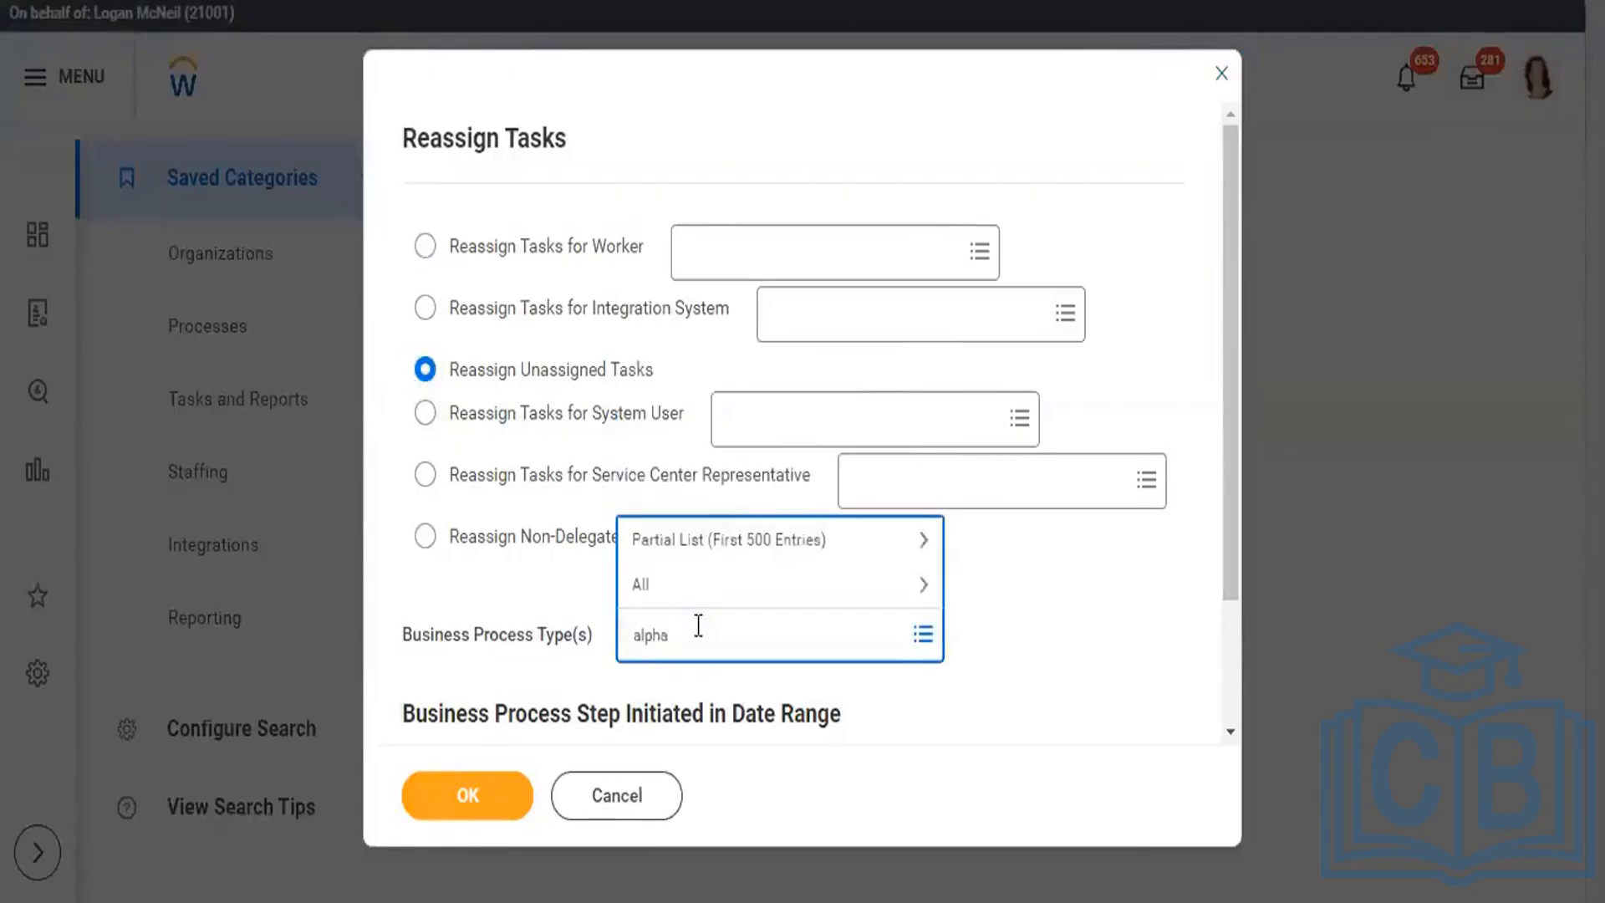
{"action": "key", "text": "Return"}
{"action": "left_click", "coordinate": [698, 629]}
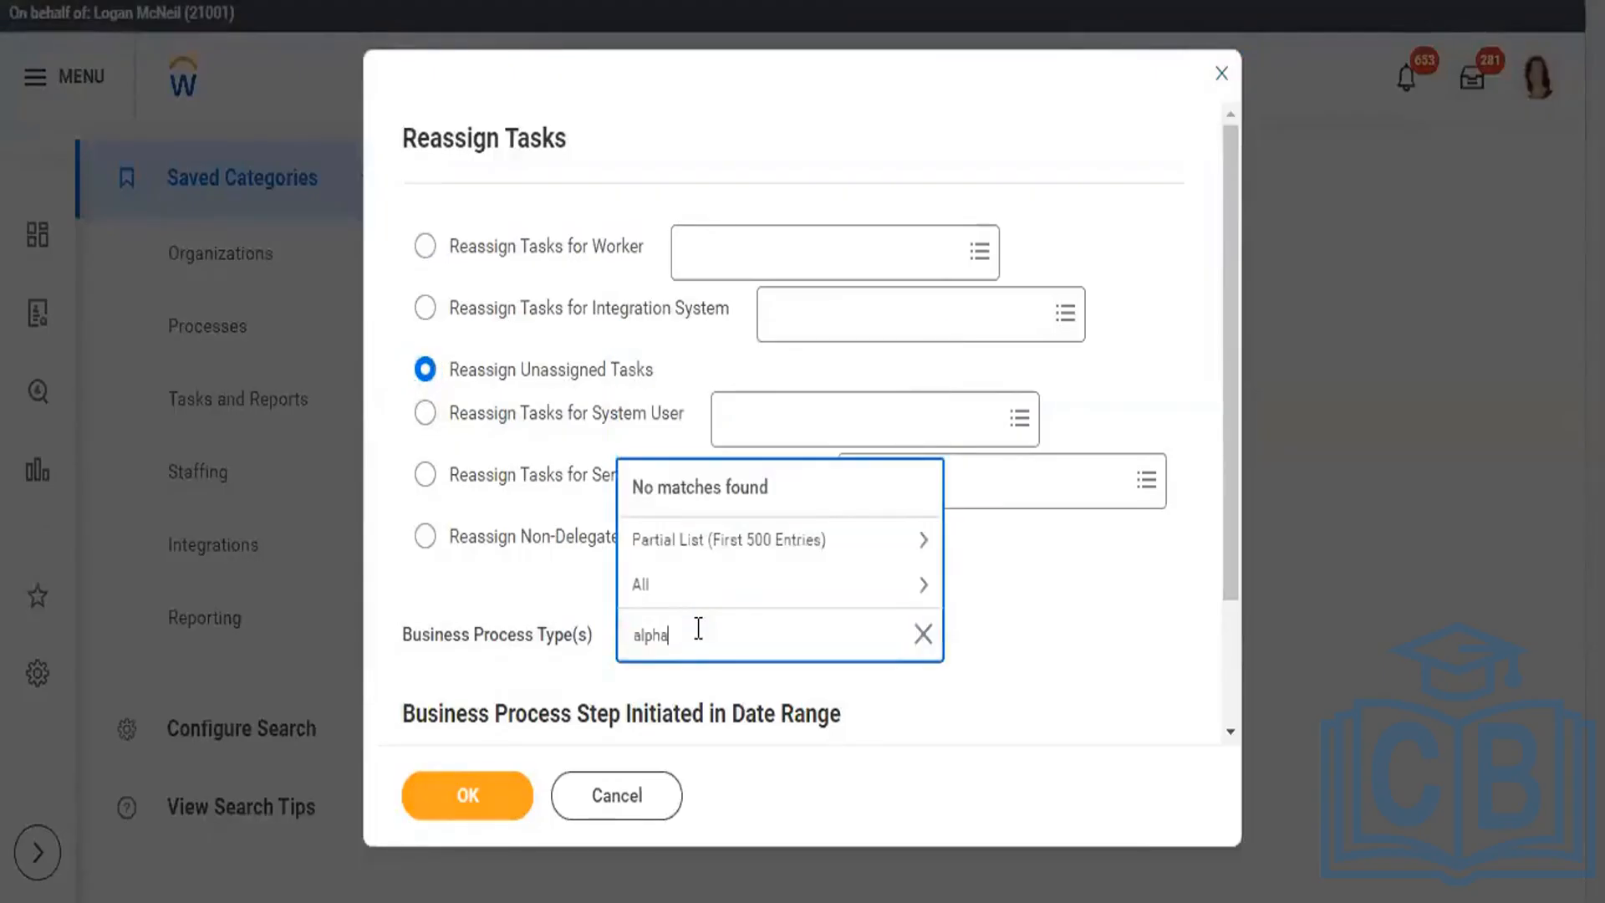
{"action": "left_click", "coordinate": [921, 637]}
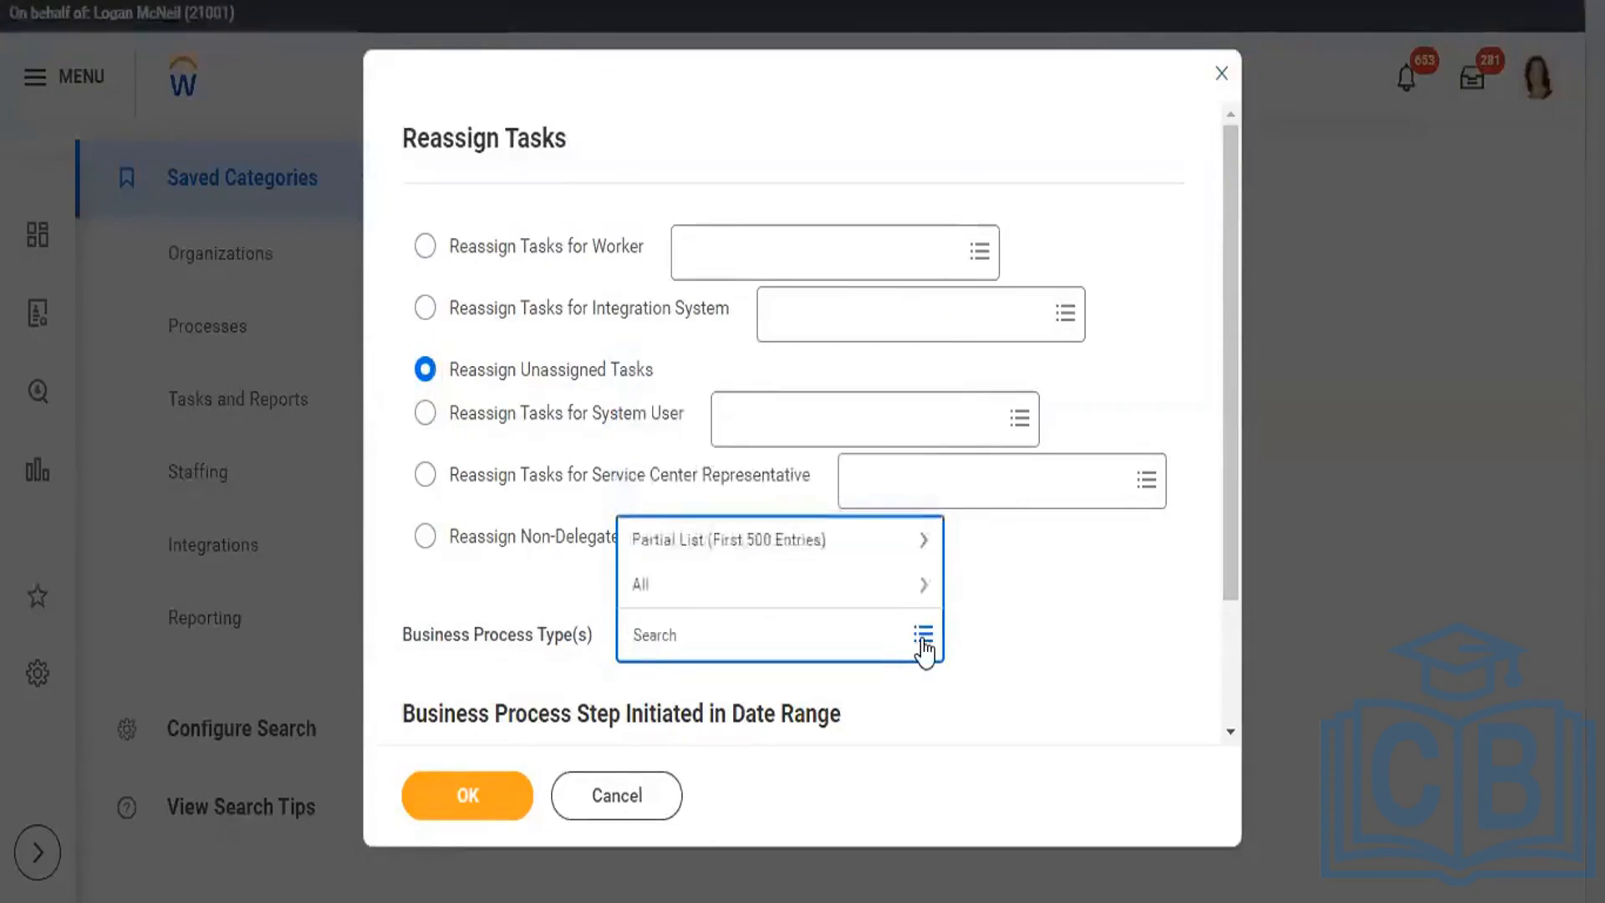
- List the unassigned tasks for the Job Requisition business process type, check them for the Director requisition and cancel the reassignment
{"action": "type", "text": "Sa"}
{"action": "key", "text": "Return"}
{"action": "left_click", "coordinate": [923, 636]}
{"action": "type", "text": "job req"}
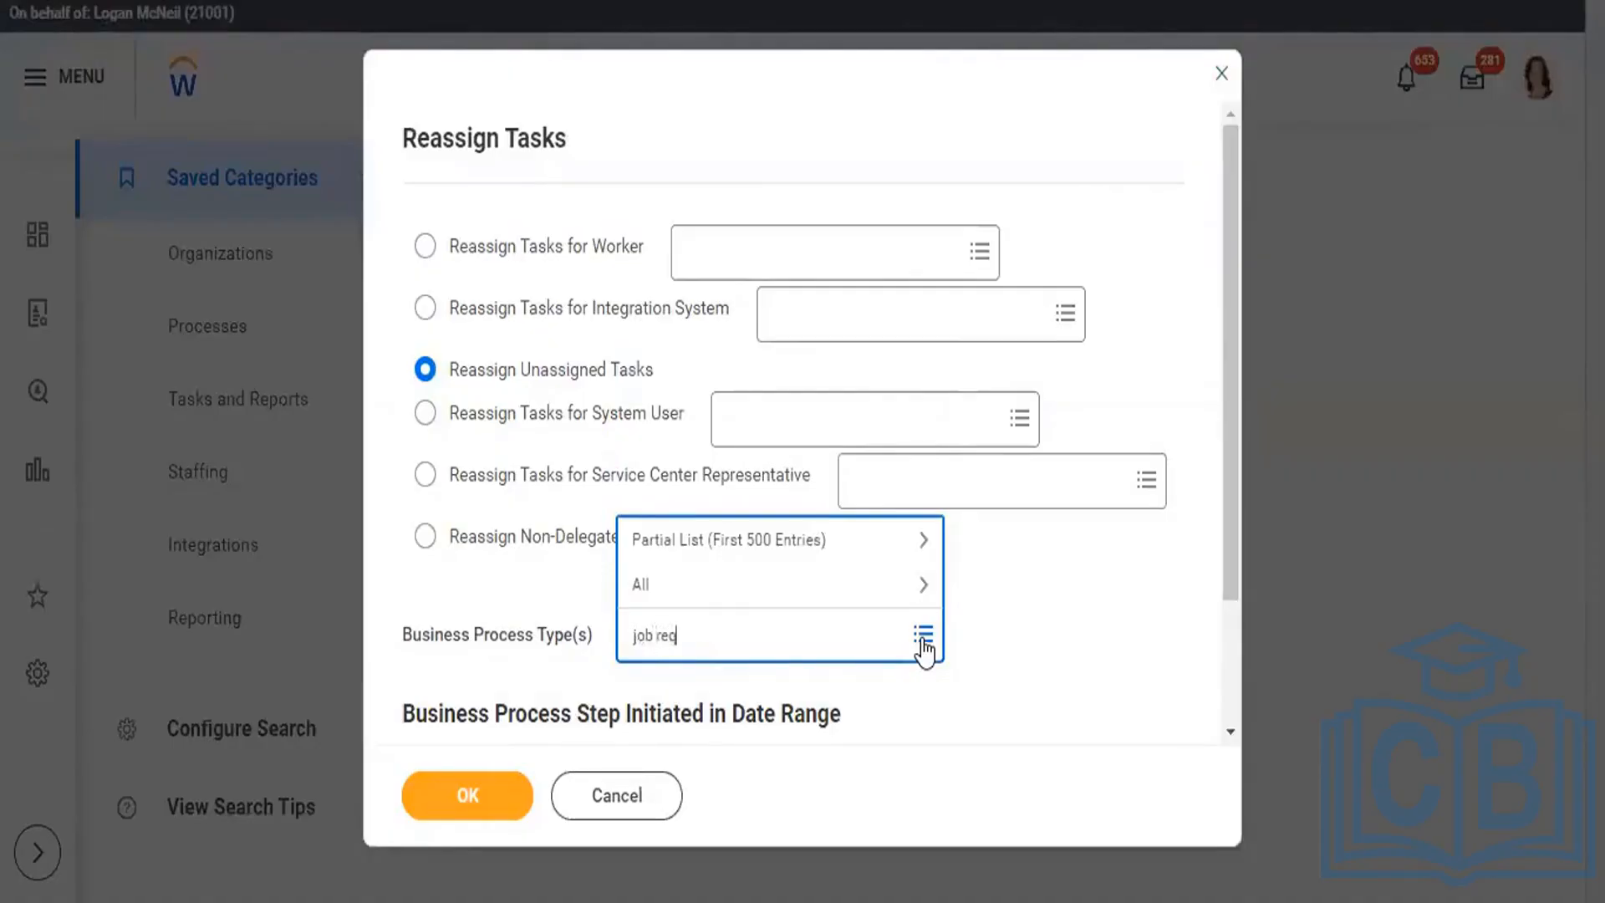
{"action": "key", "text": "Return"}
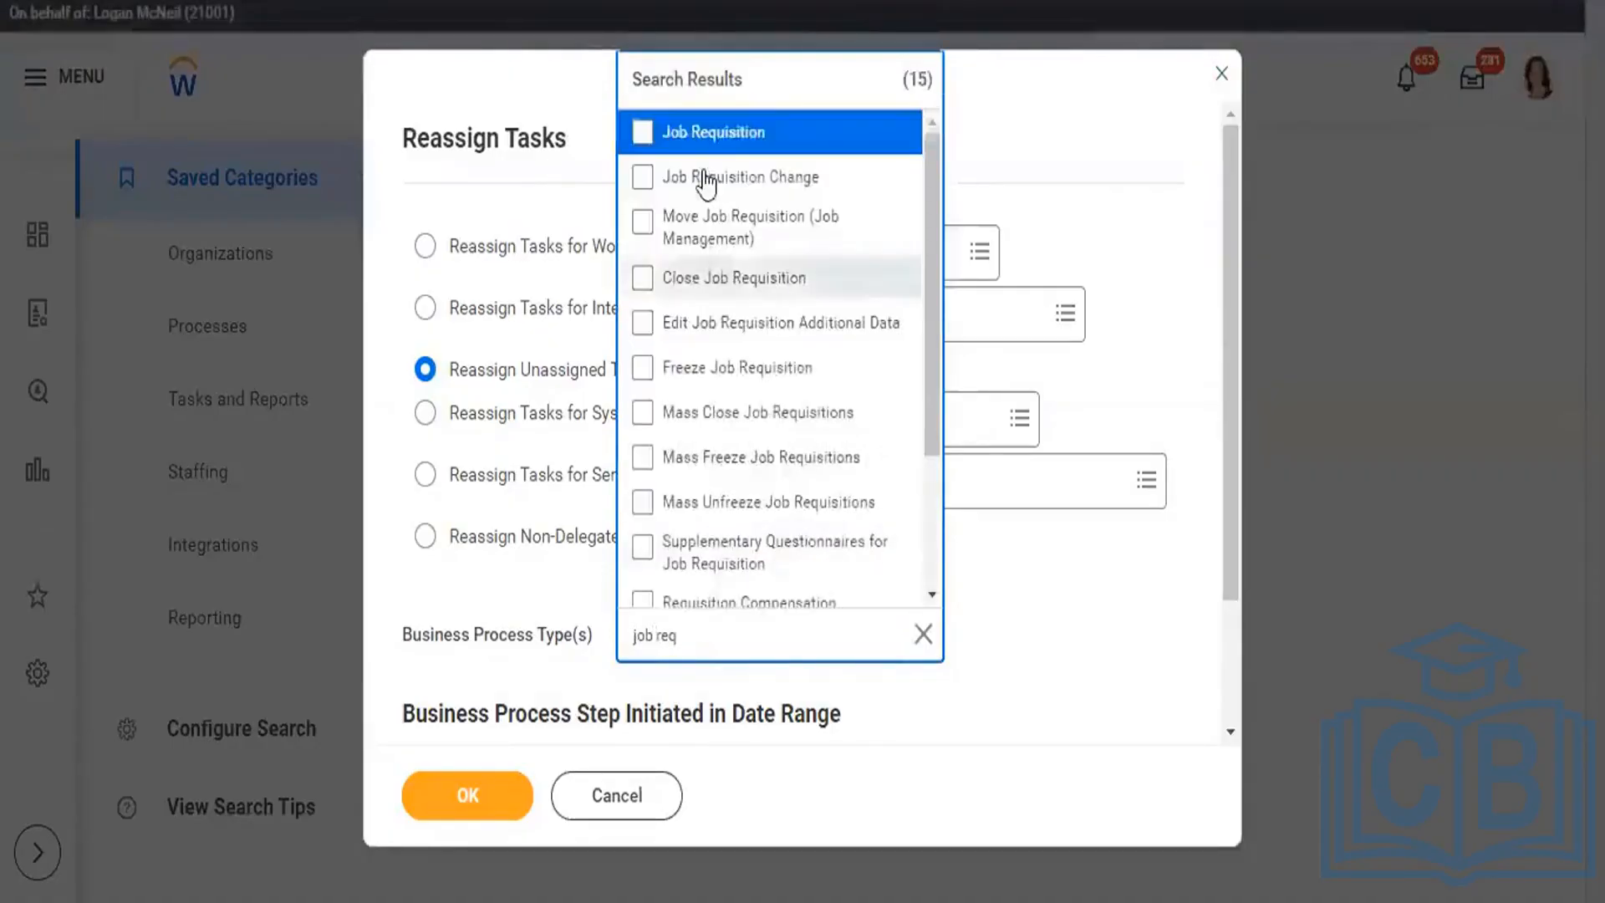
{"action": "left_click", "coordinate": [644, 134]}
{"action": "left_click", "coordinate": [1037, 719]}
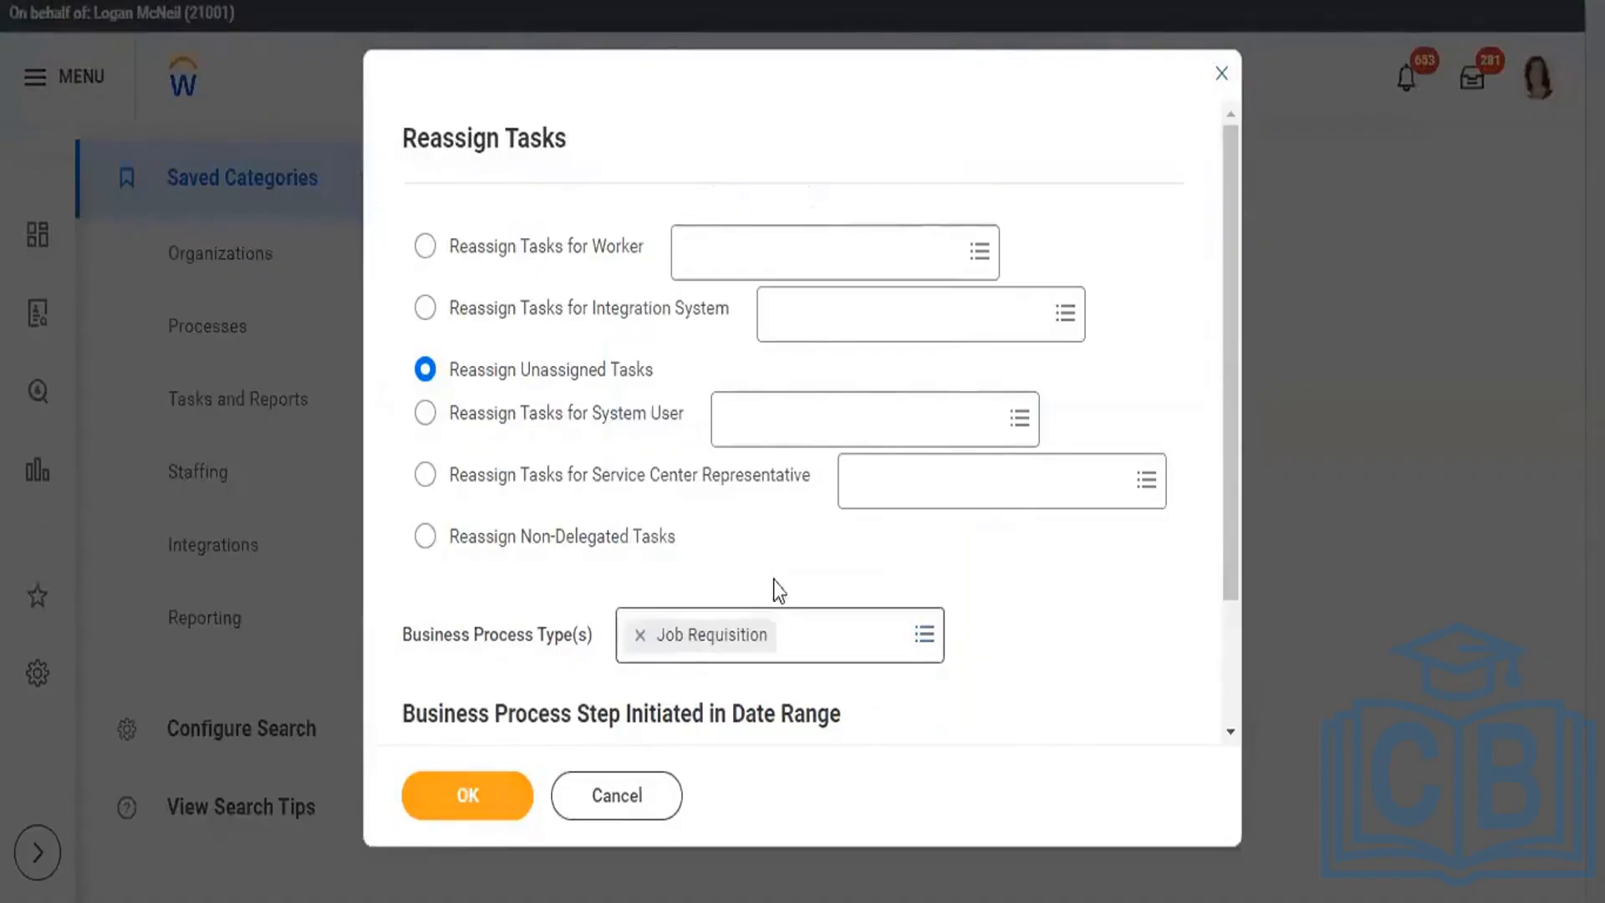
{"action": "left_click", "coordinate": [501, 794]}
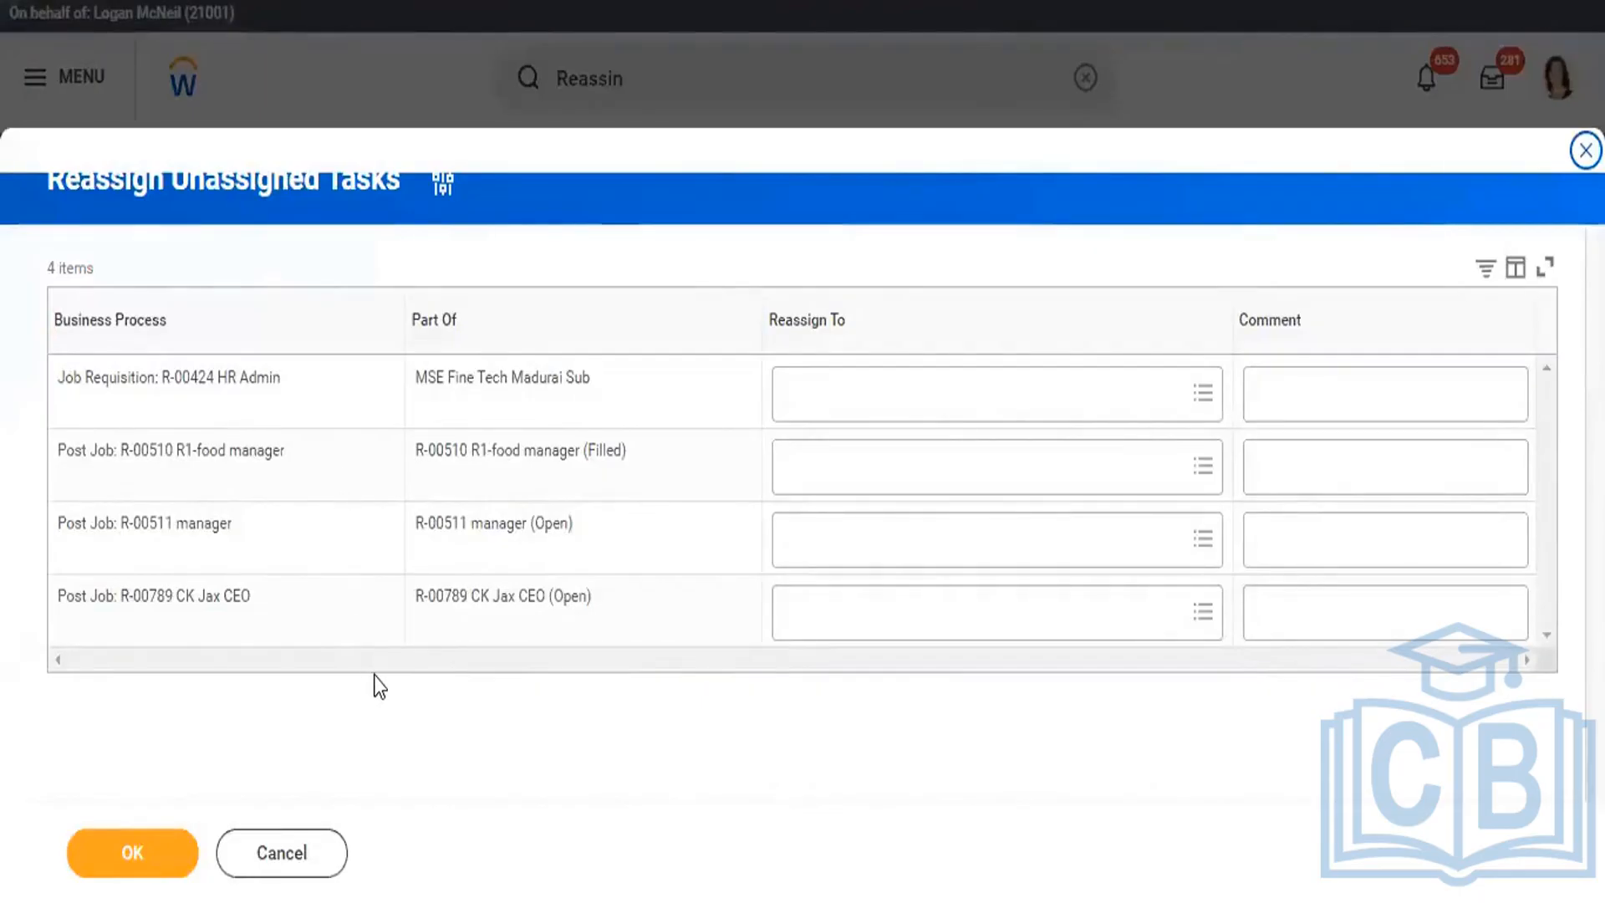
{"action": "left_click", "coordinate": [269, 842]}
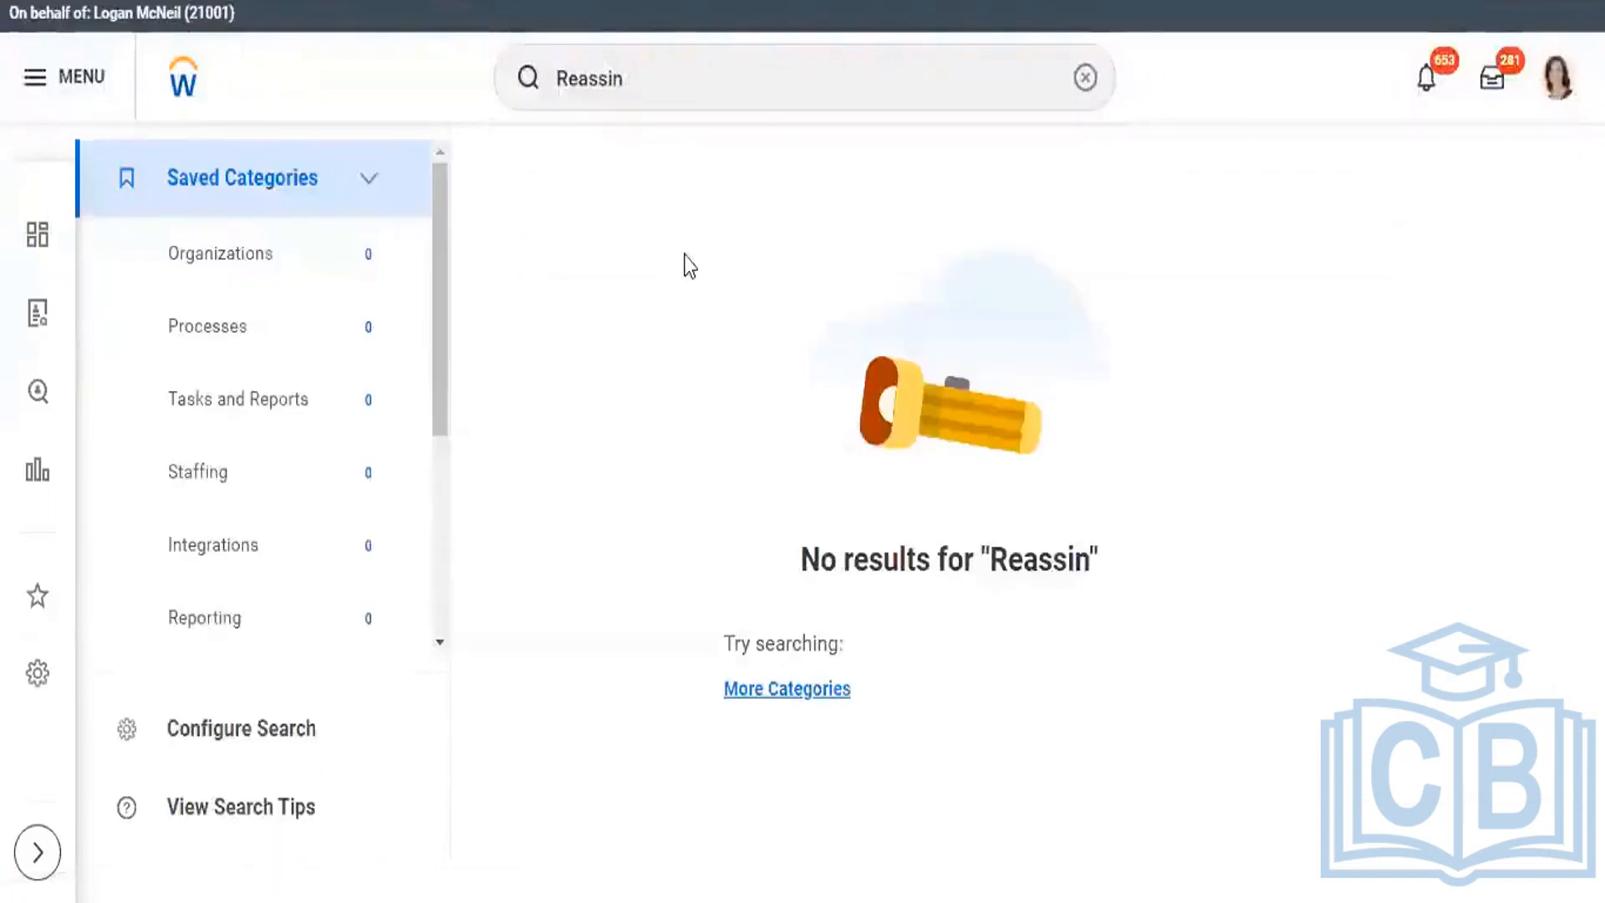
- Search for "view job req" and open the View Job Requisition report
{"action": "left_click", "coordinate": [1086, 83]}
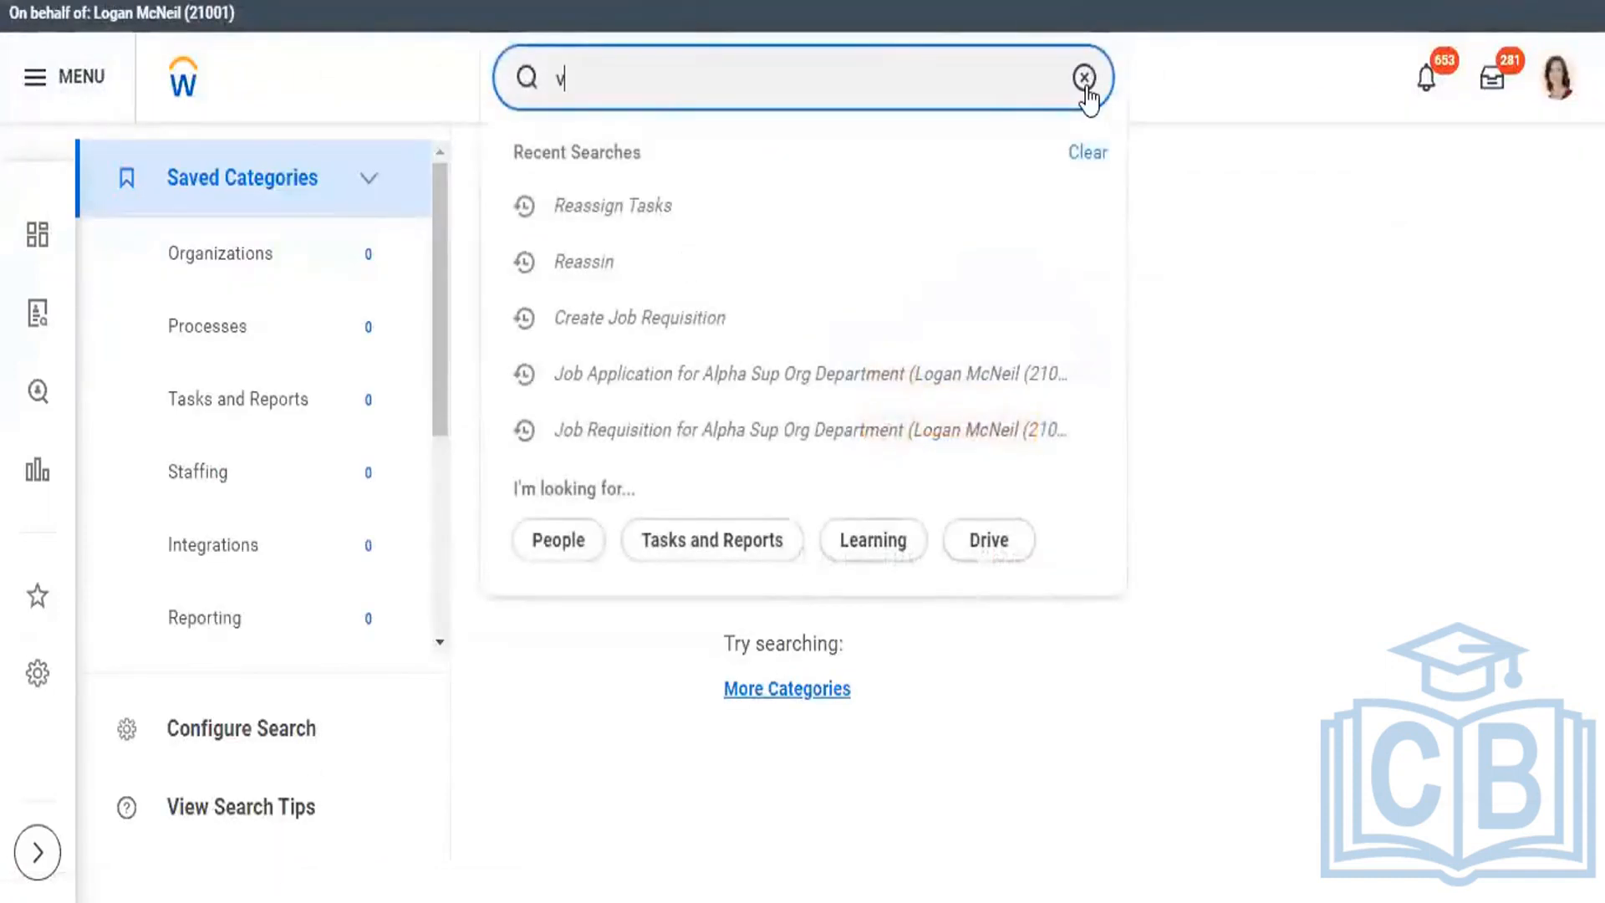
{"action": "type", "text": "view "}
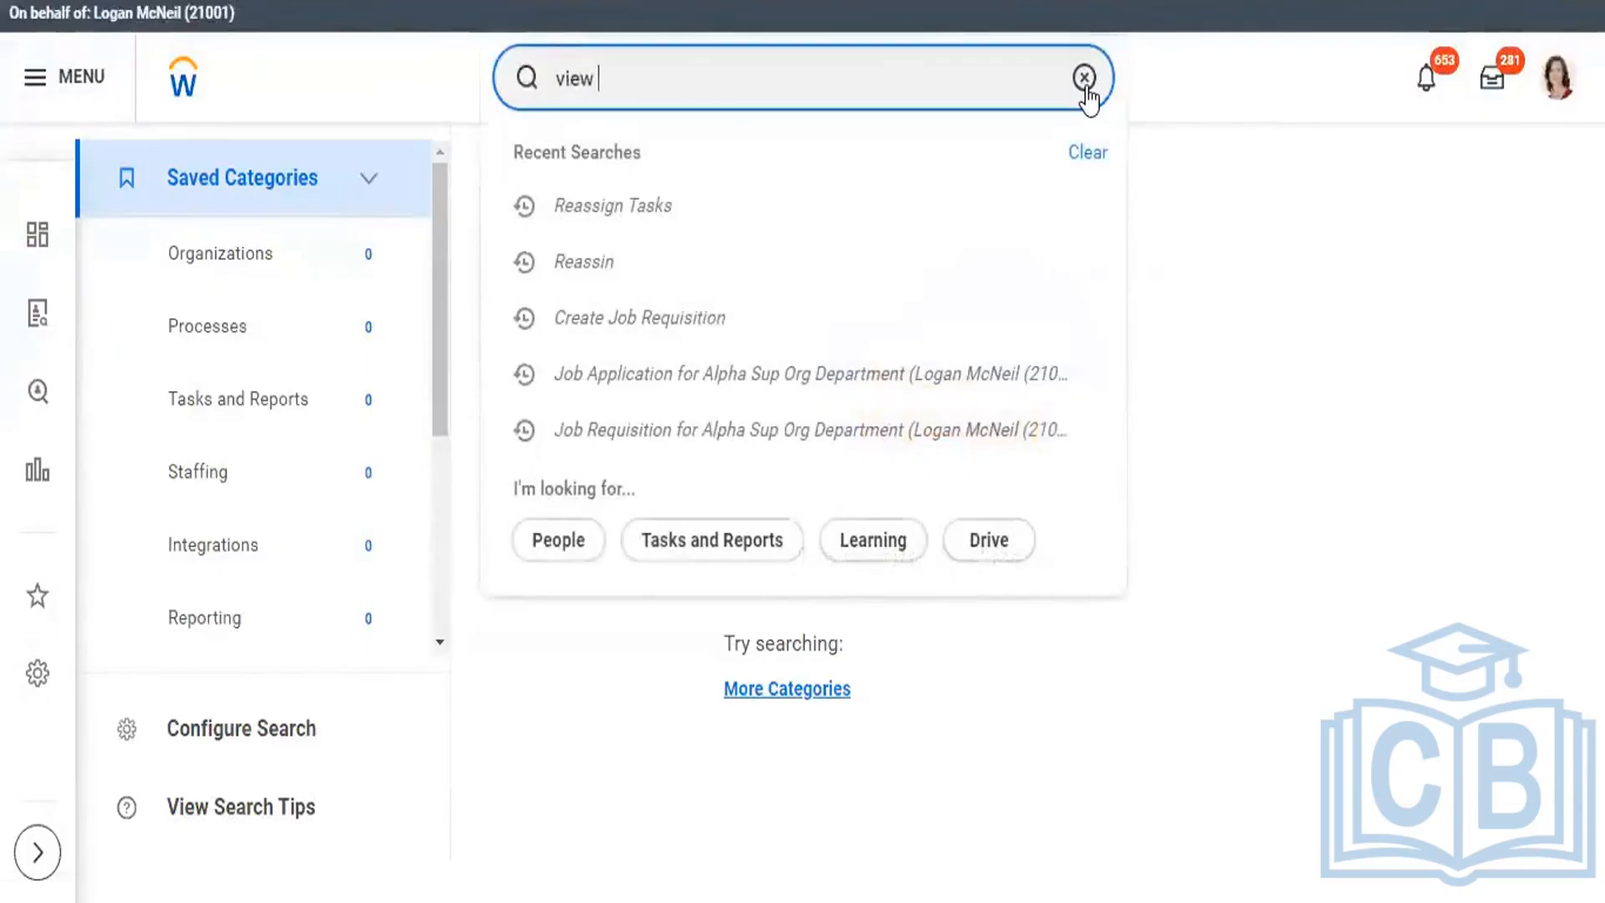
{"action": "type", "text": "job req"}
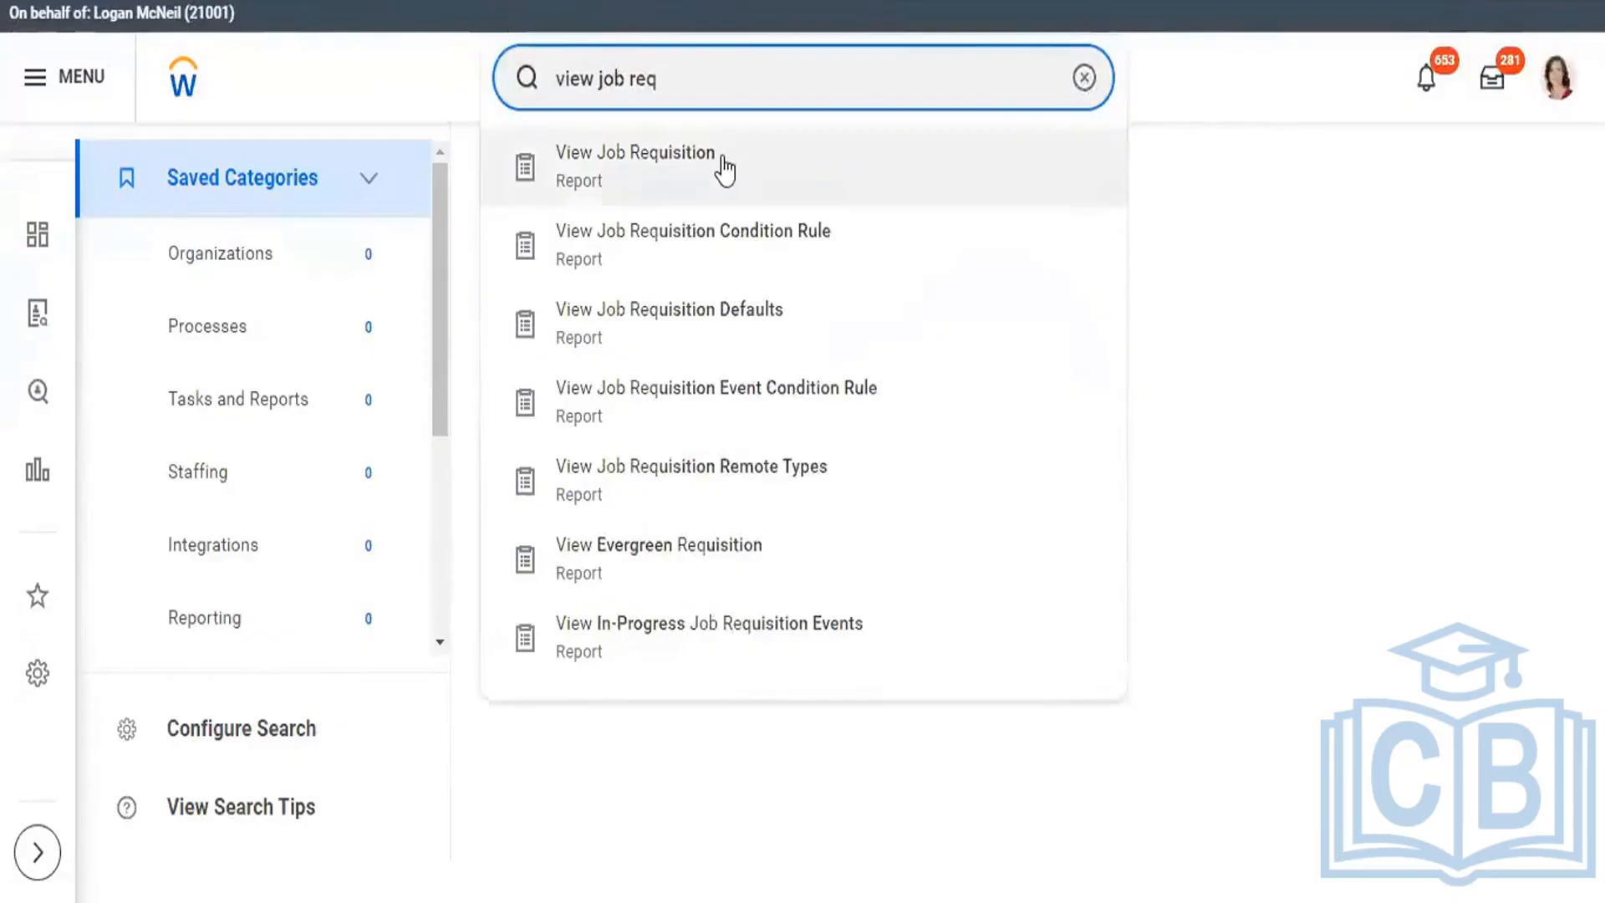
{"action": "left_click", "coordinate": [725, 167]}
- Run the report for requisition R-01240 Director and examine its header details and candidate overview
{"action": "left_click", "coordinate": [663, 343]}
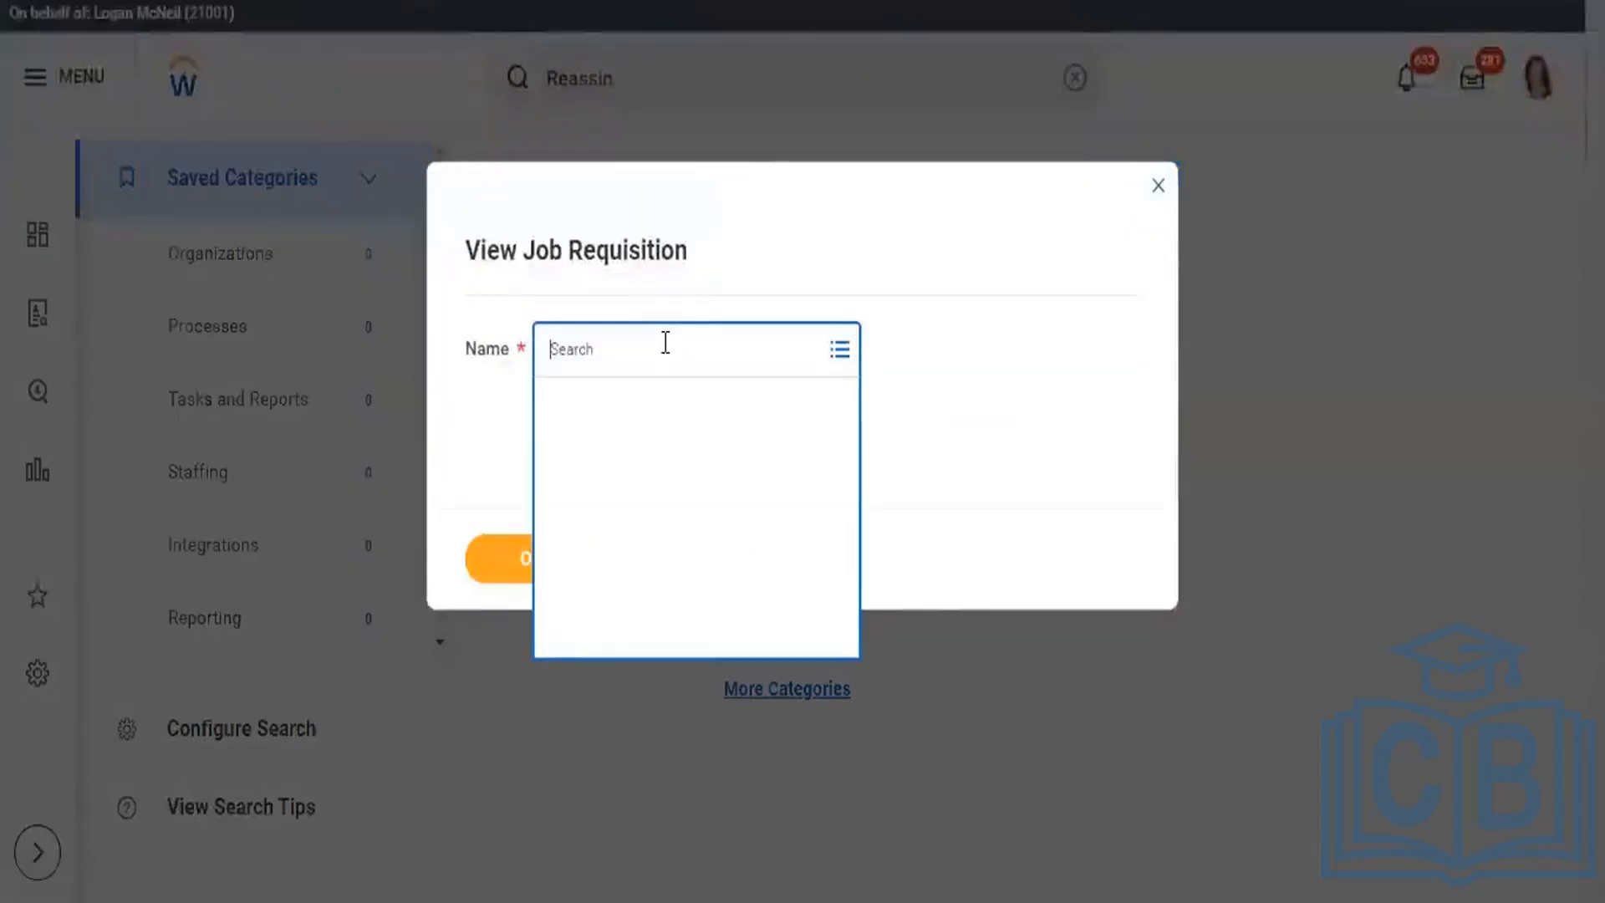
{"action": "type", "text": "R-01240 Director"}
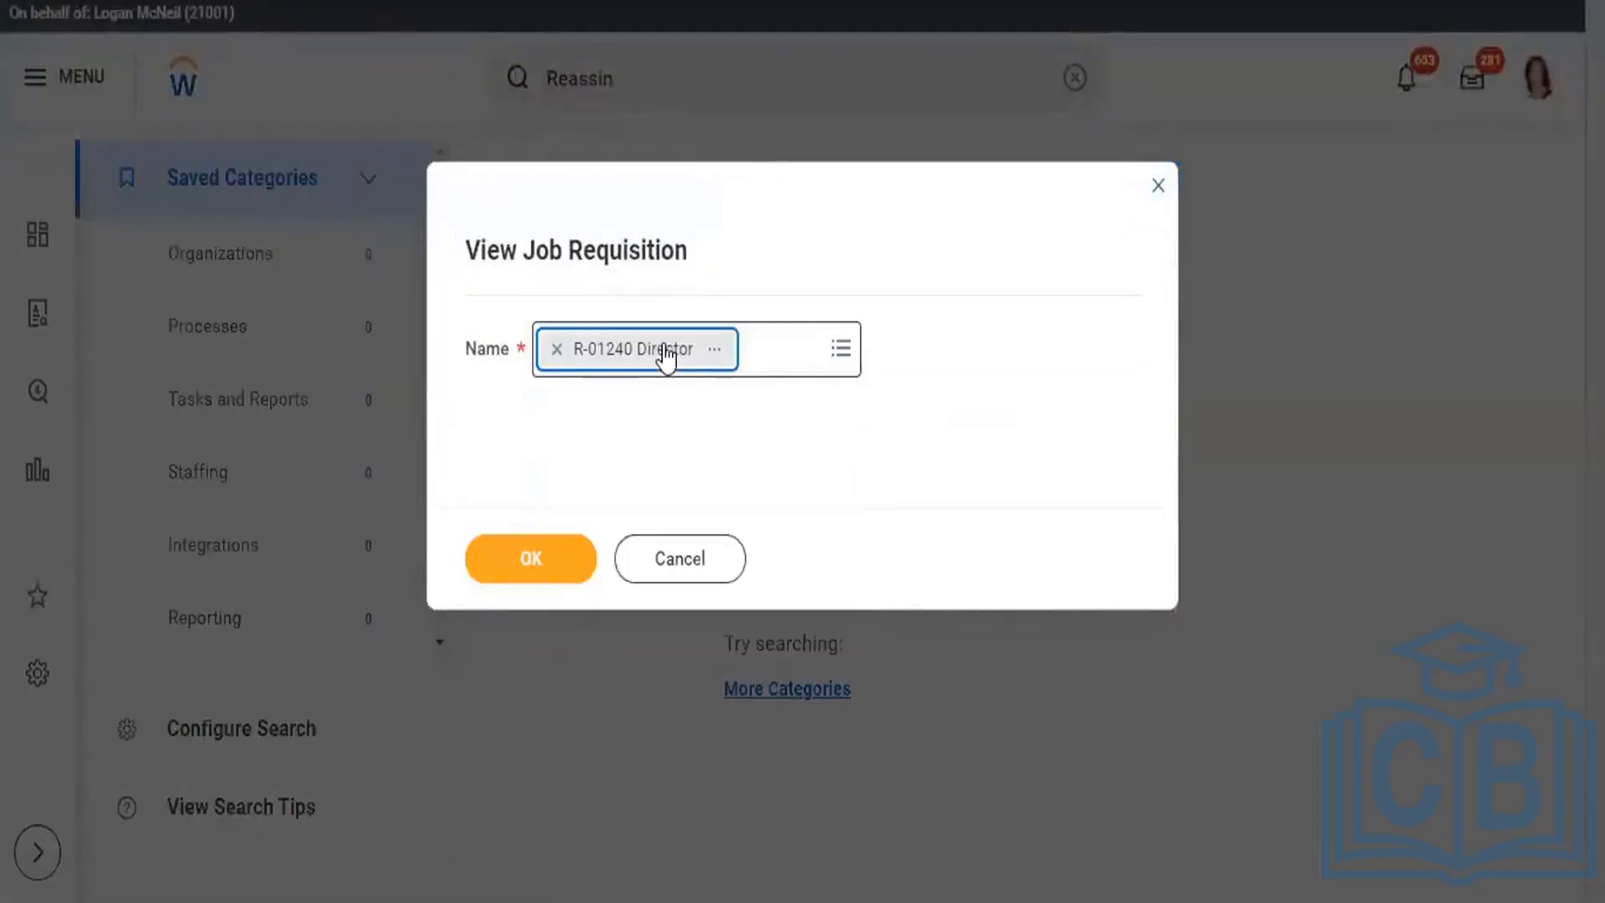
{"action": "left_click", "coordinate": [559, 548]}
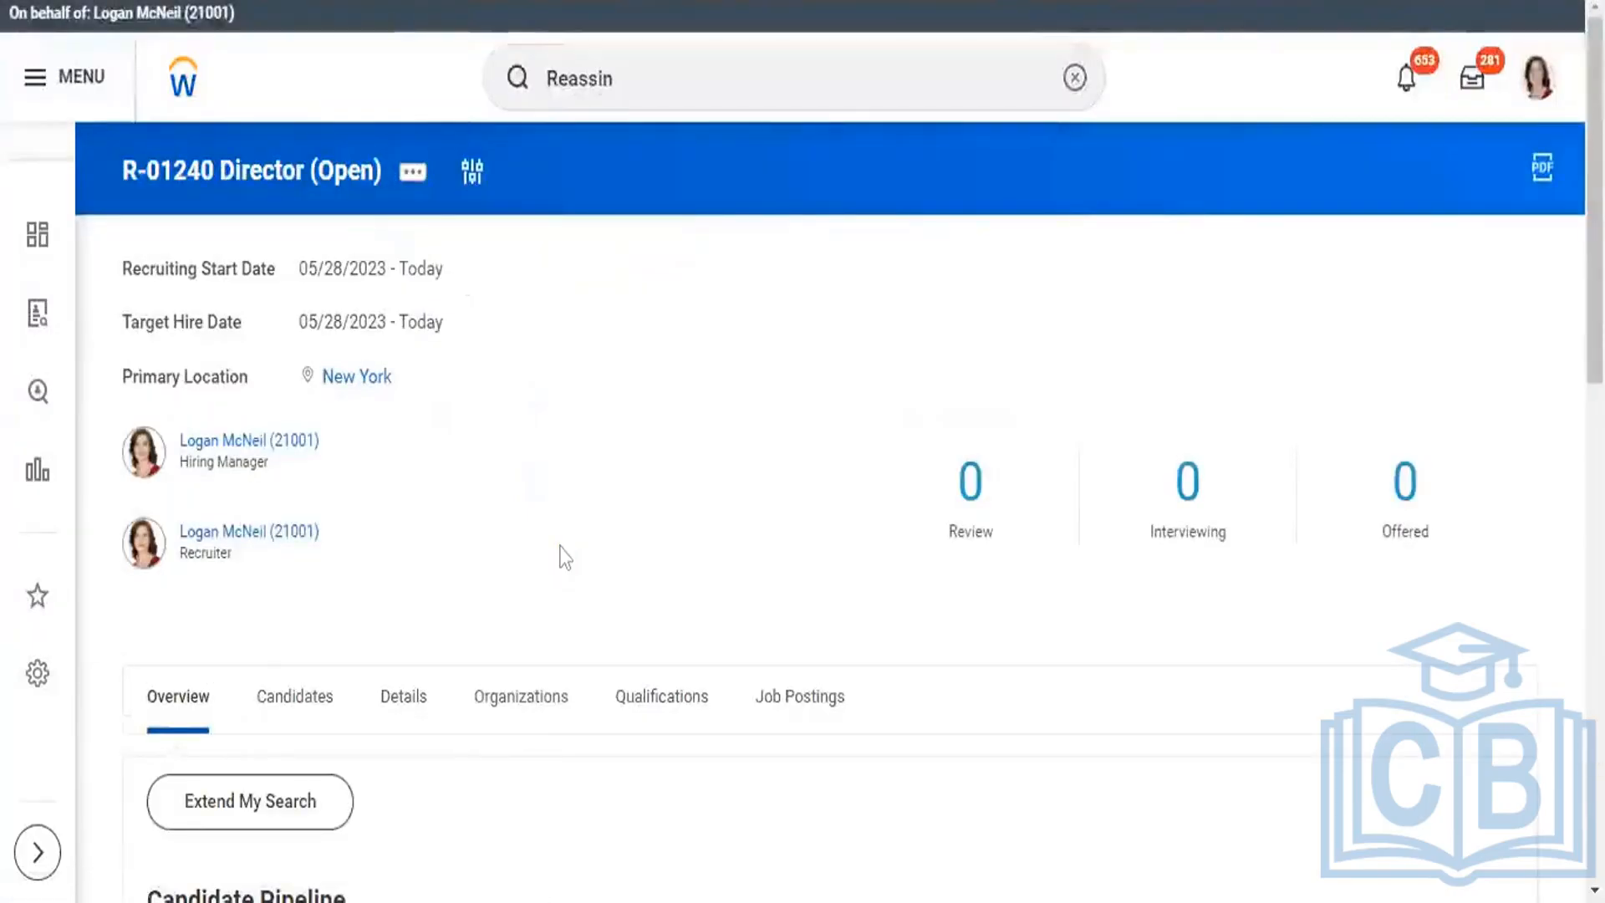
{"action": "scroll", "coordinate": [803, 452], "scroll_direction": "down", "scroll_amount": 2}
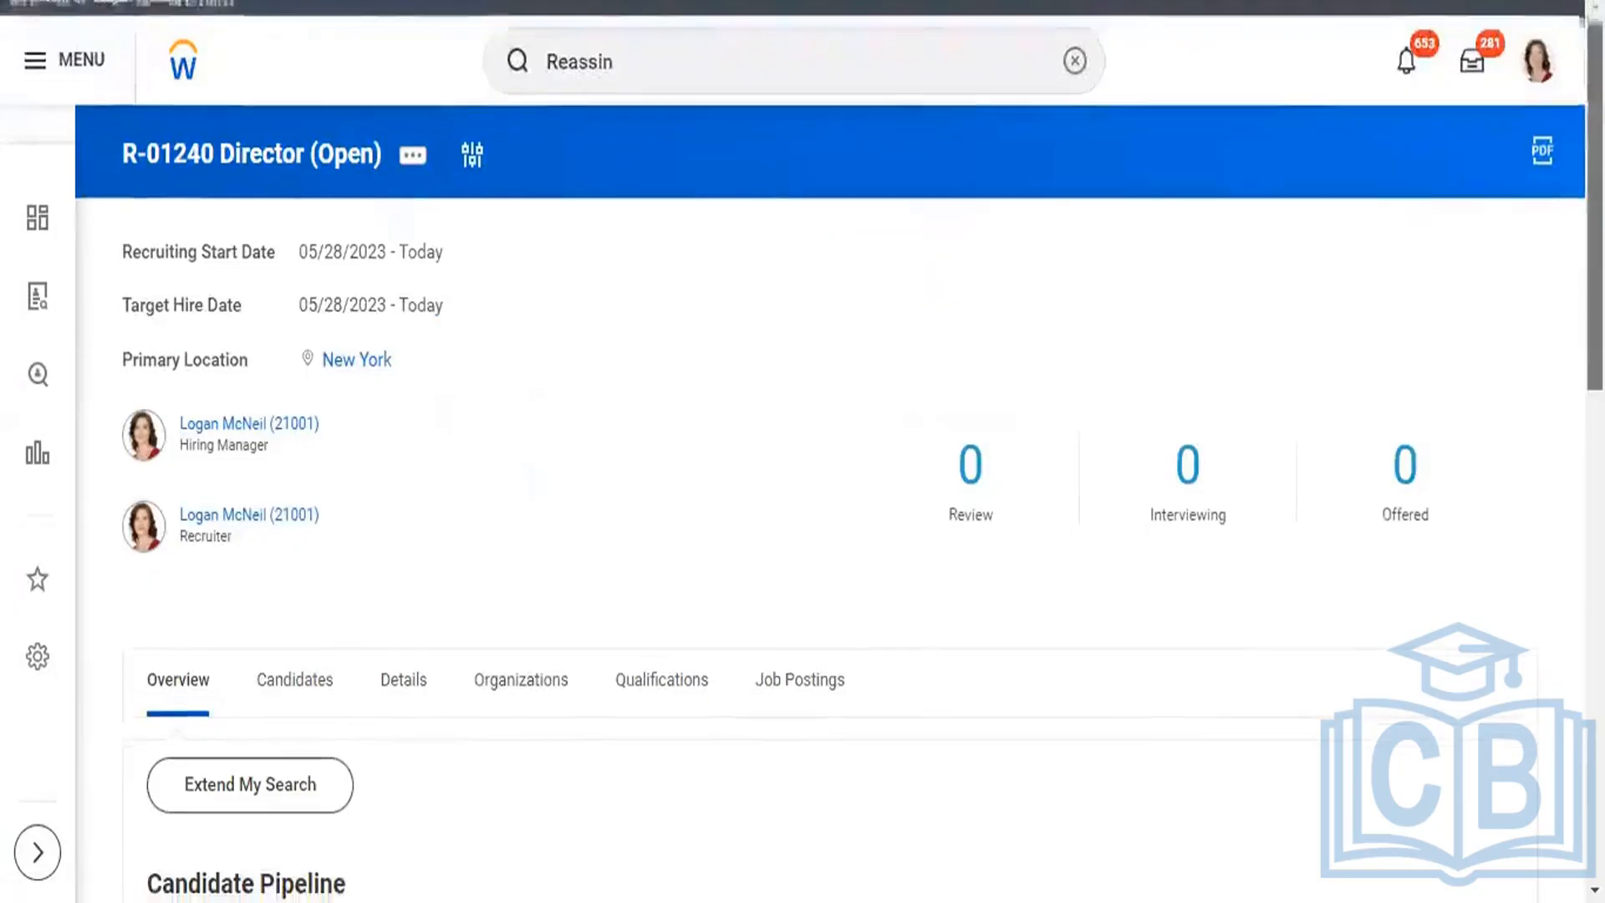
{"action": "scroll", "coordinate": [802, 452], "scroll_direction": "down", "scroll_amount": 1}
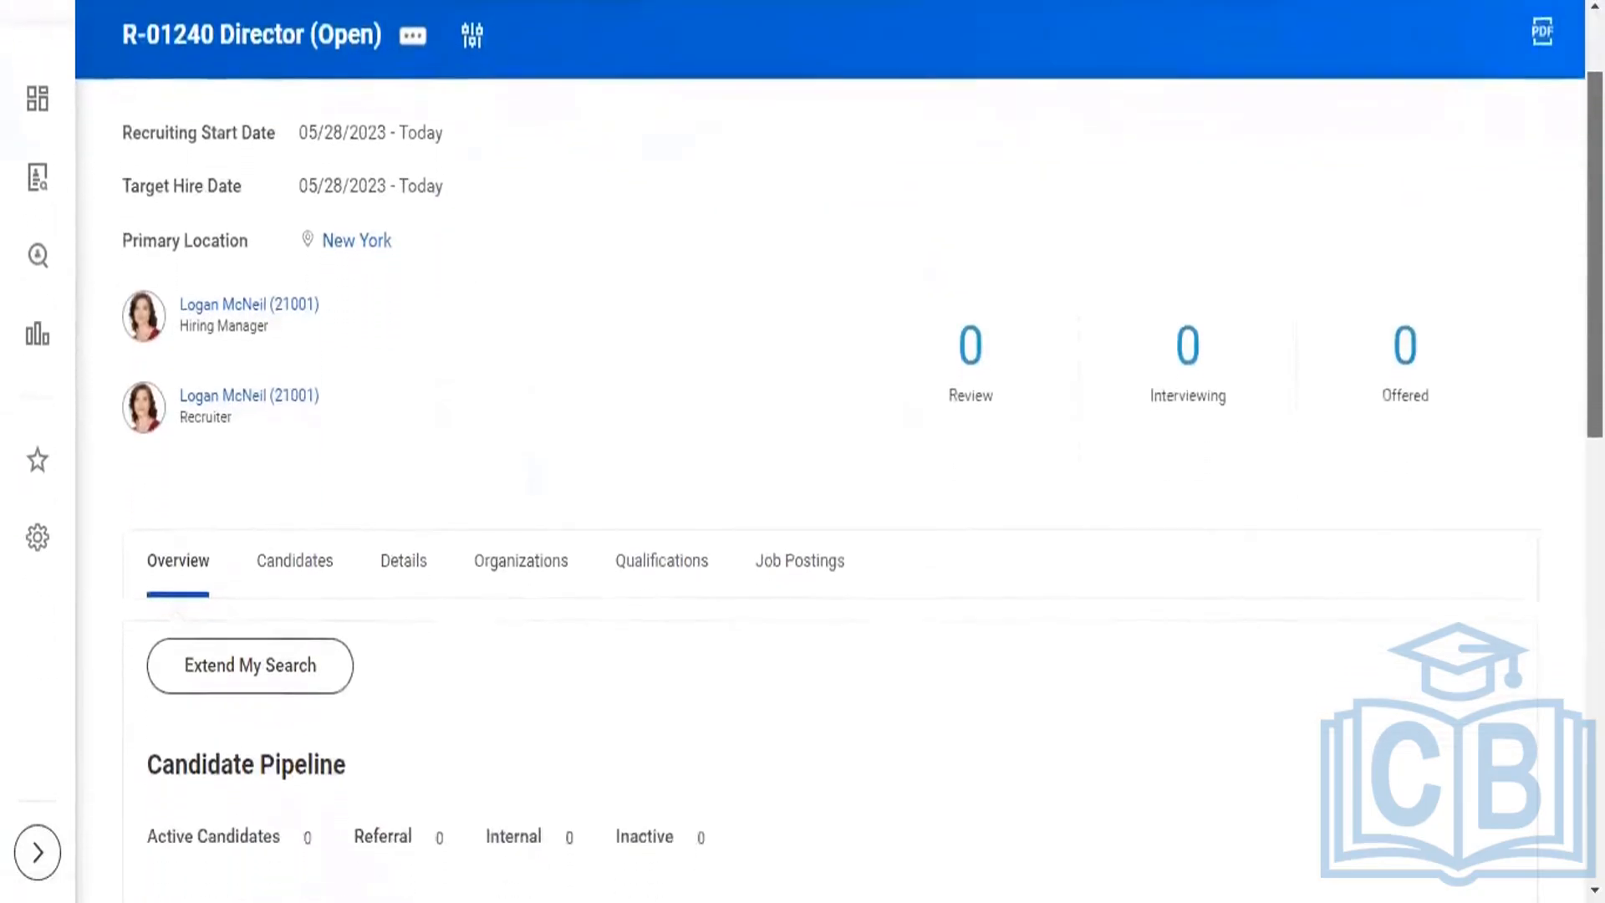
{"action": "scroll", "coordinate": [803, 451], "scroll_direction": "up", "scroll_amount": 3}
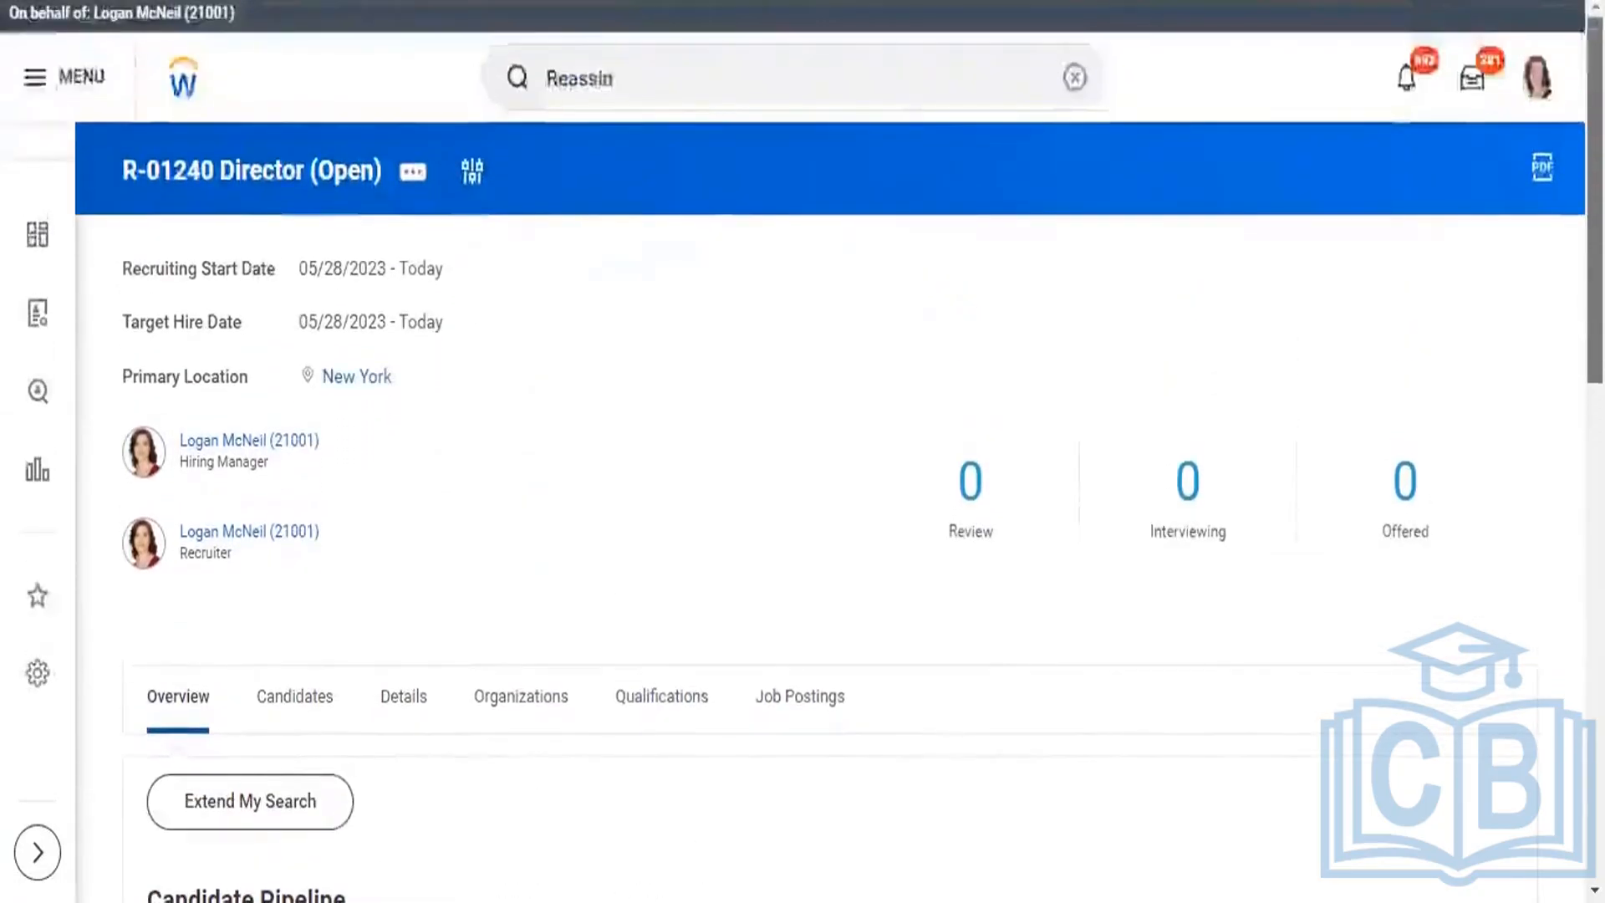
{"action": "scroll", "coordinate": [802, 451], "scroll_direction": "down", "scroll_amount": 5}
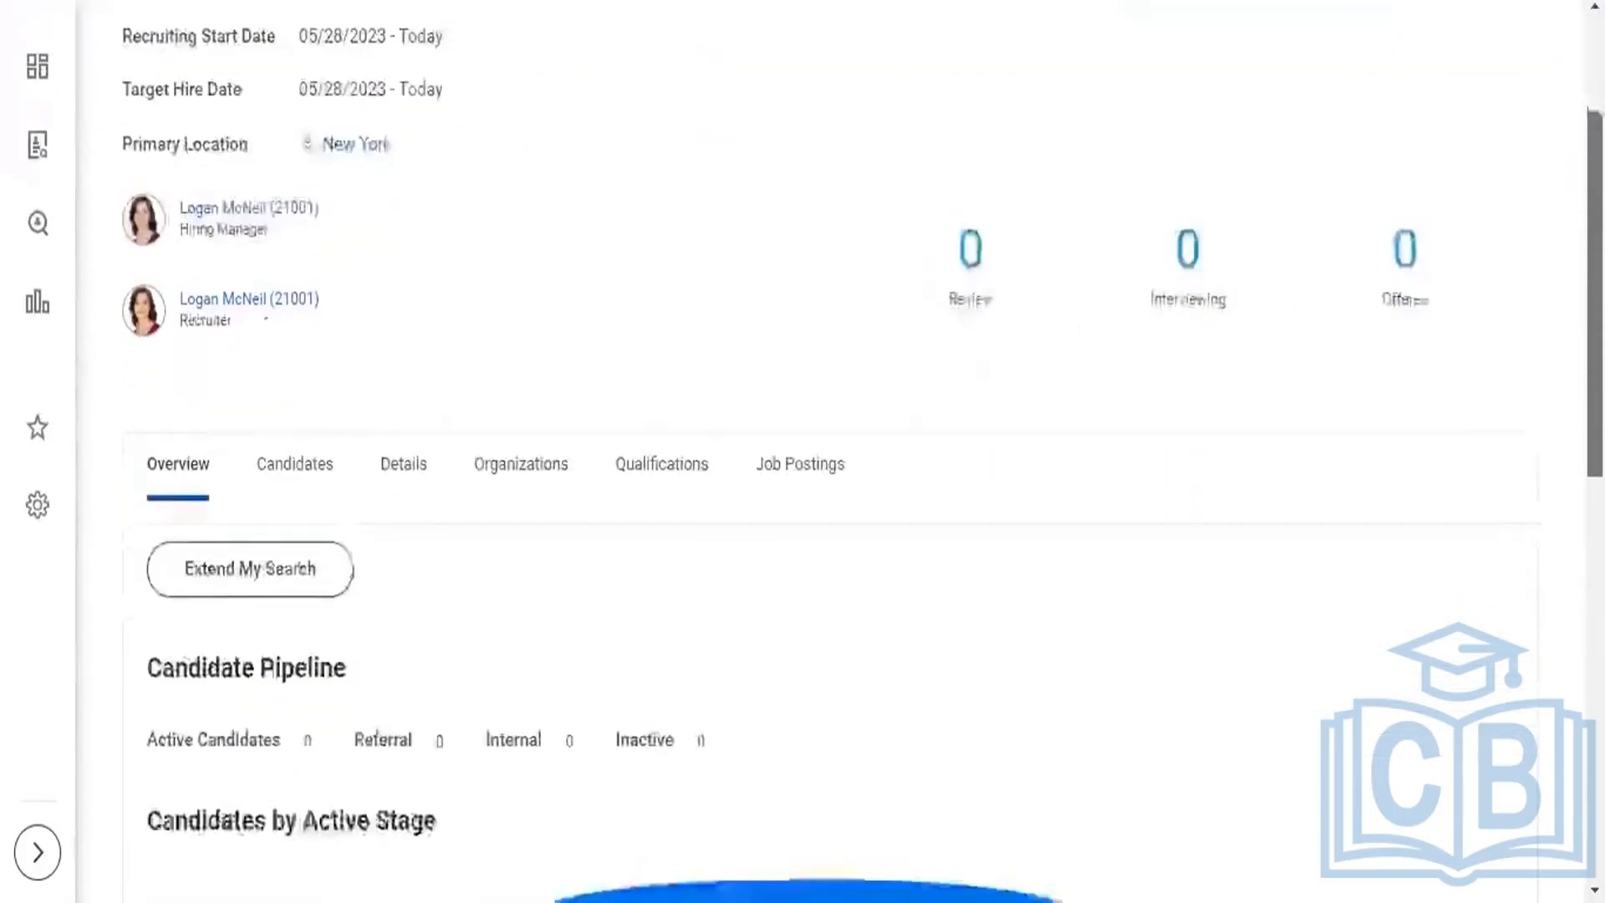
{"action": "scroll", "coordinate": [695, 104], "scroll_direction": "up", "scroll_amount": 5}
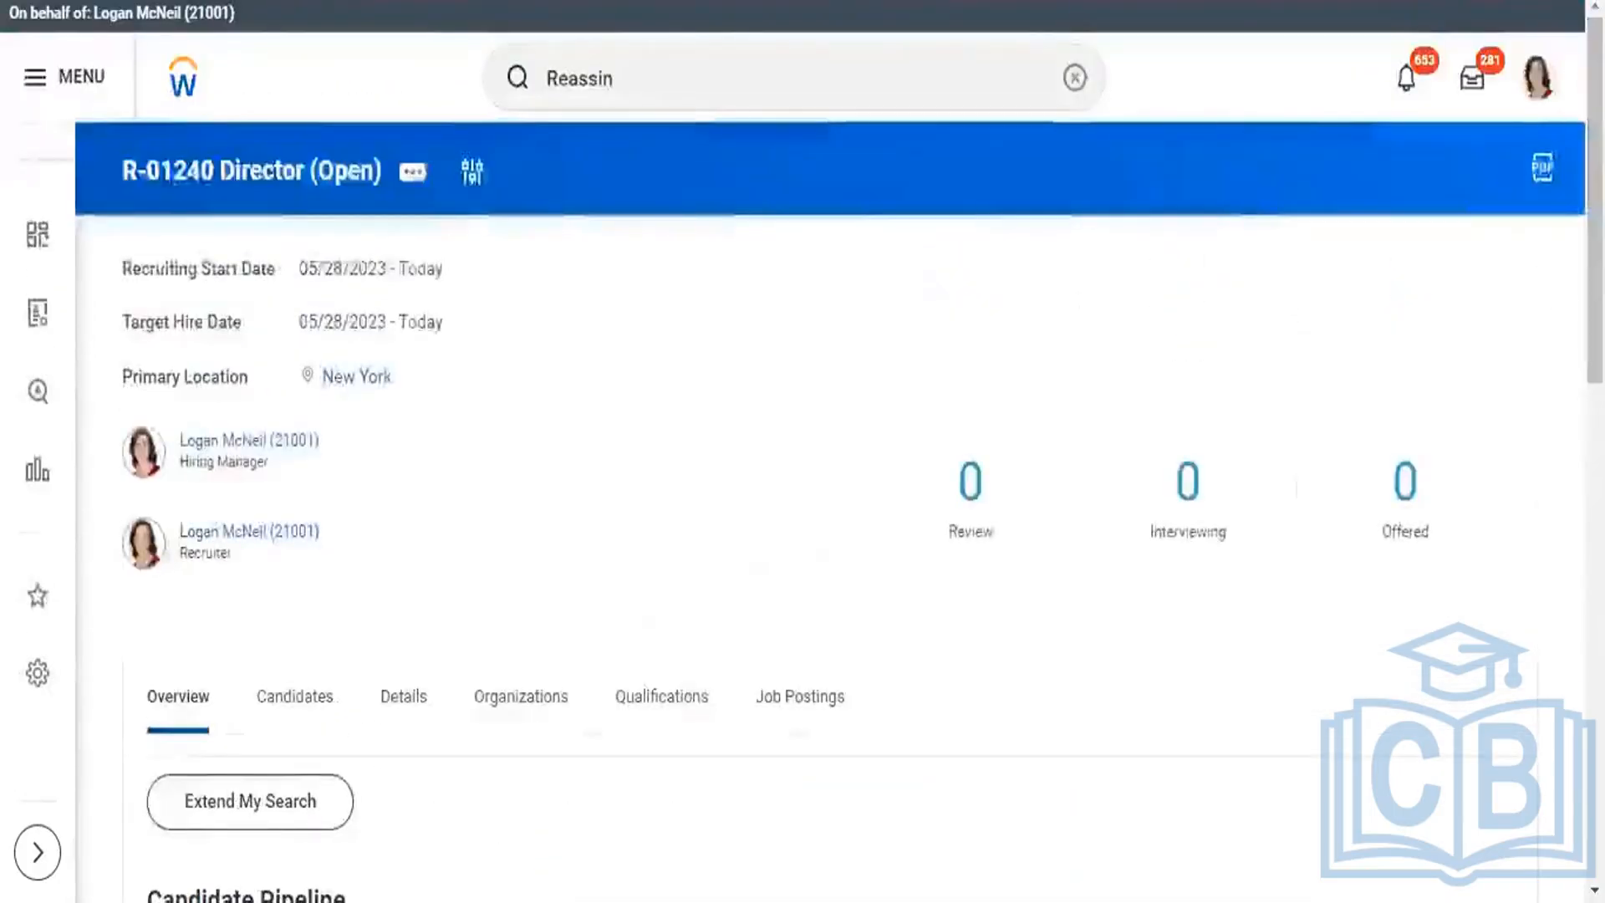
- Search for the reassignment tasks and open the Reassign Tasks task
{"action": "left_click", "coordinate": [692, 93]}
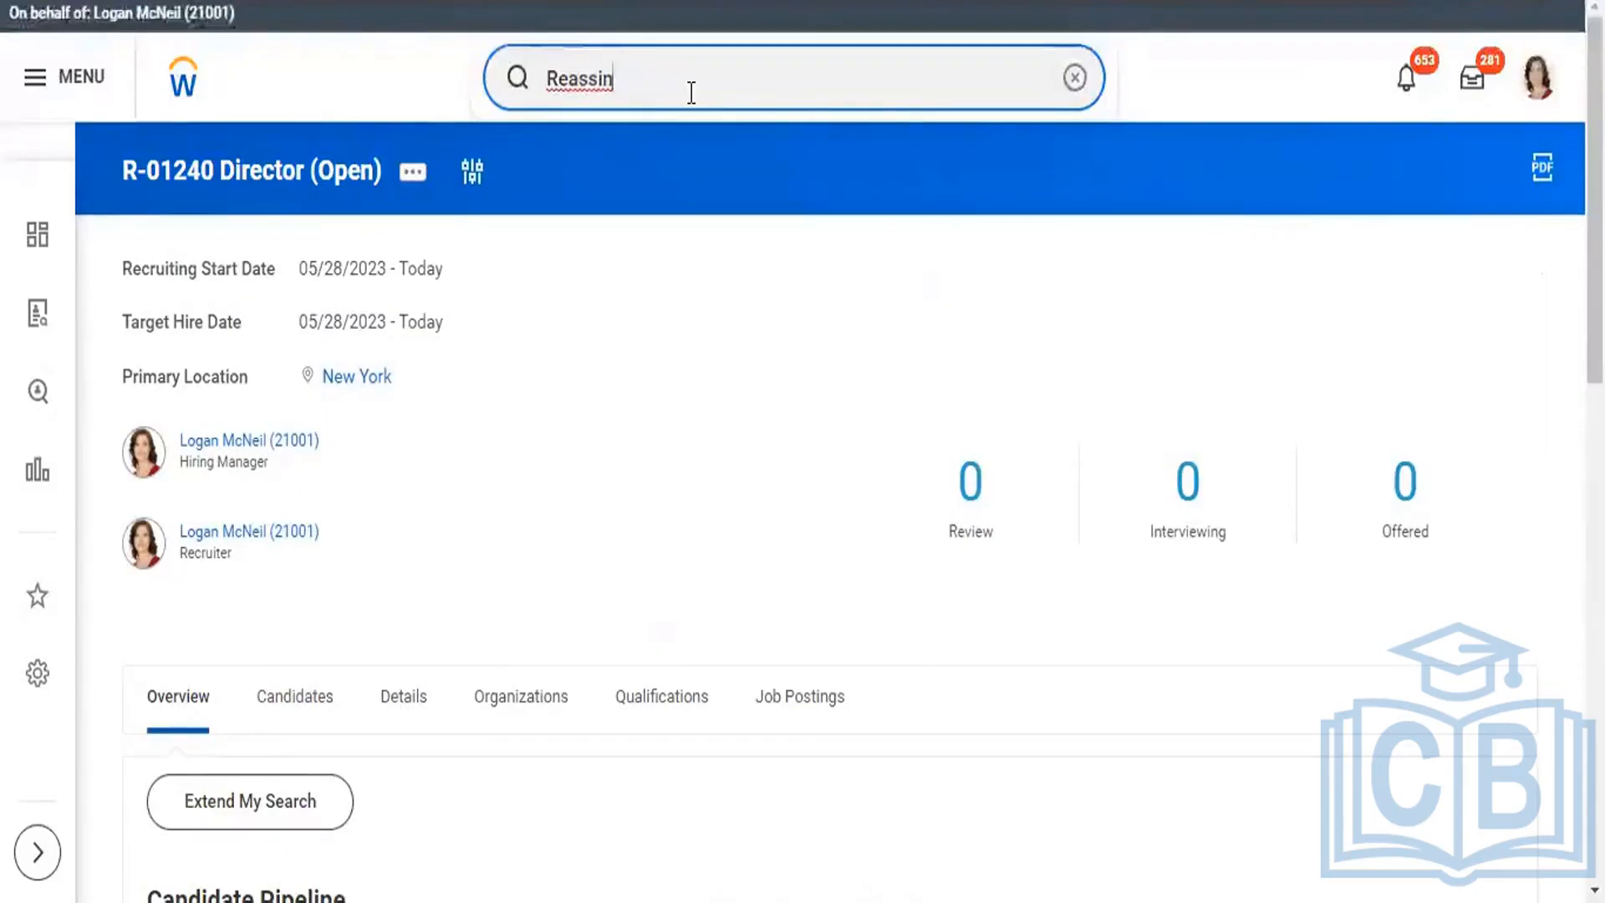
{"action": "key", "text": "Return"}
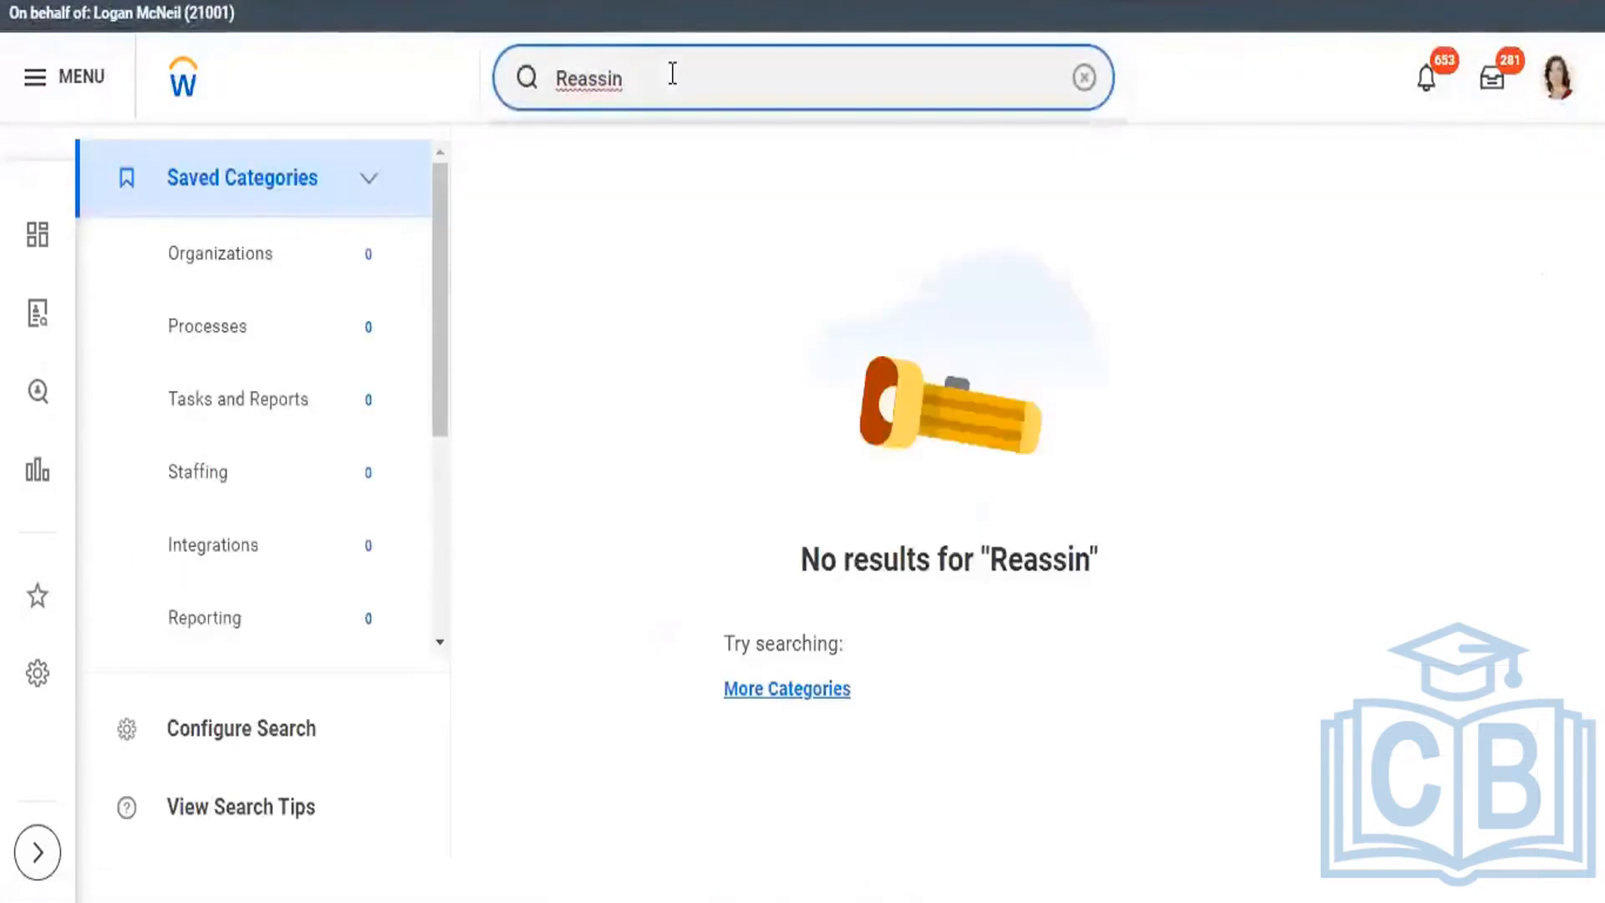
{"action": "key", "text": "BackSpace"}
{"action": "key", "text": "BackSpace"}
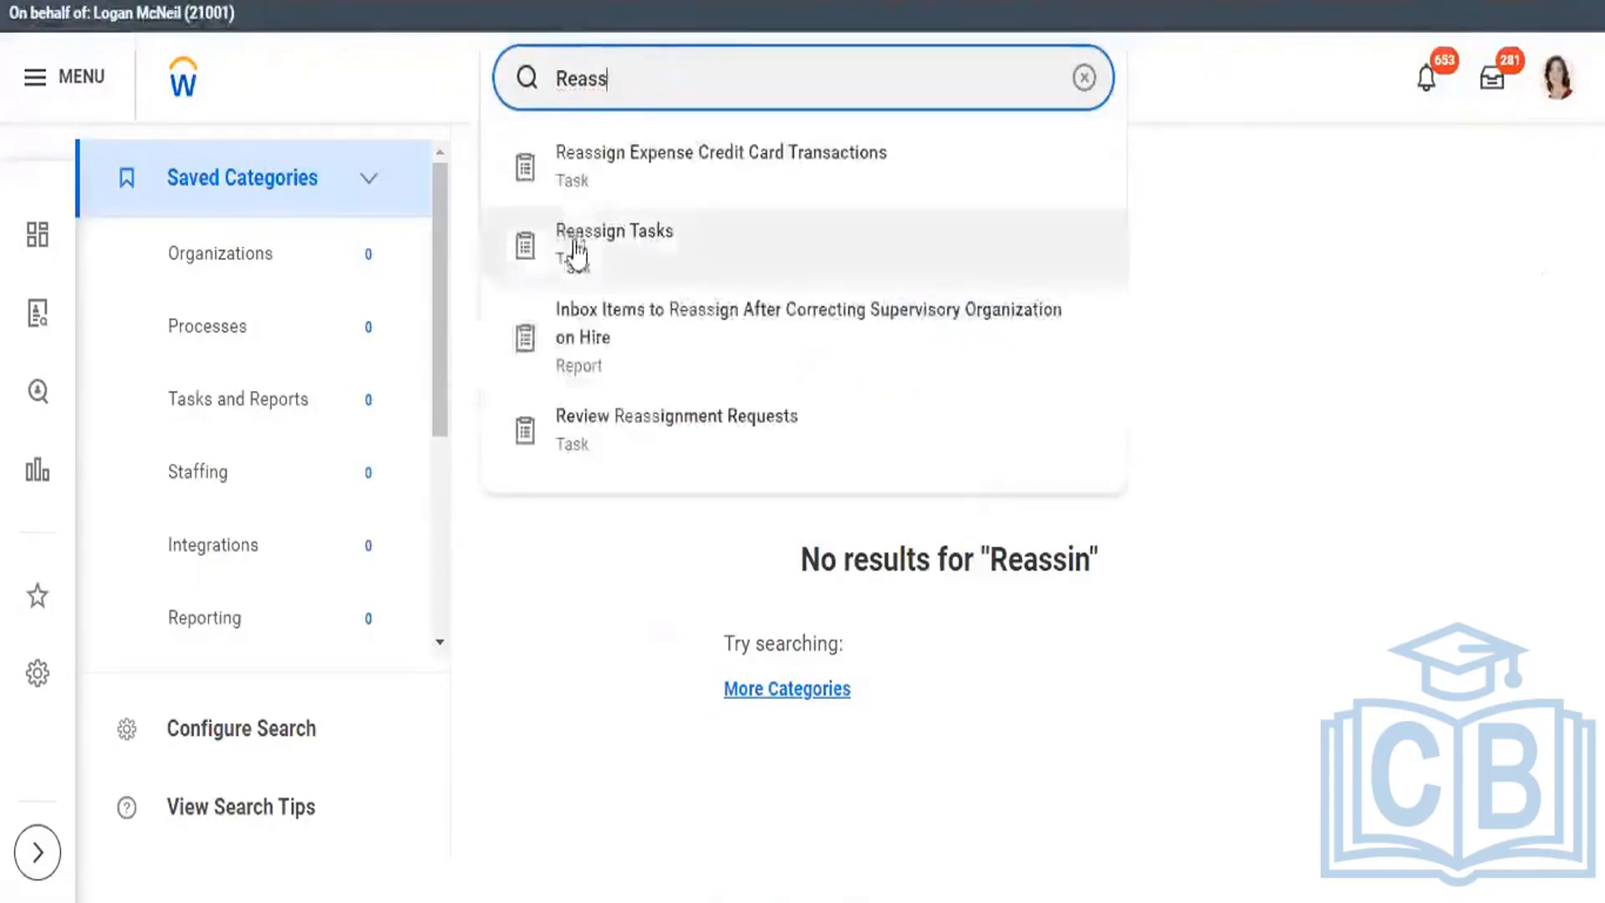
{"action": "left_click", "coordinate": [575, 243]}
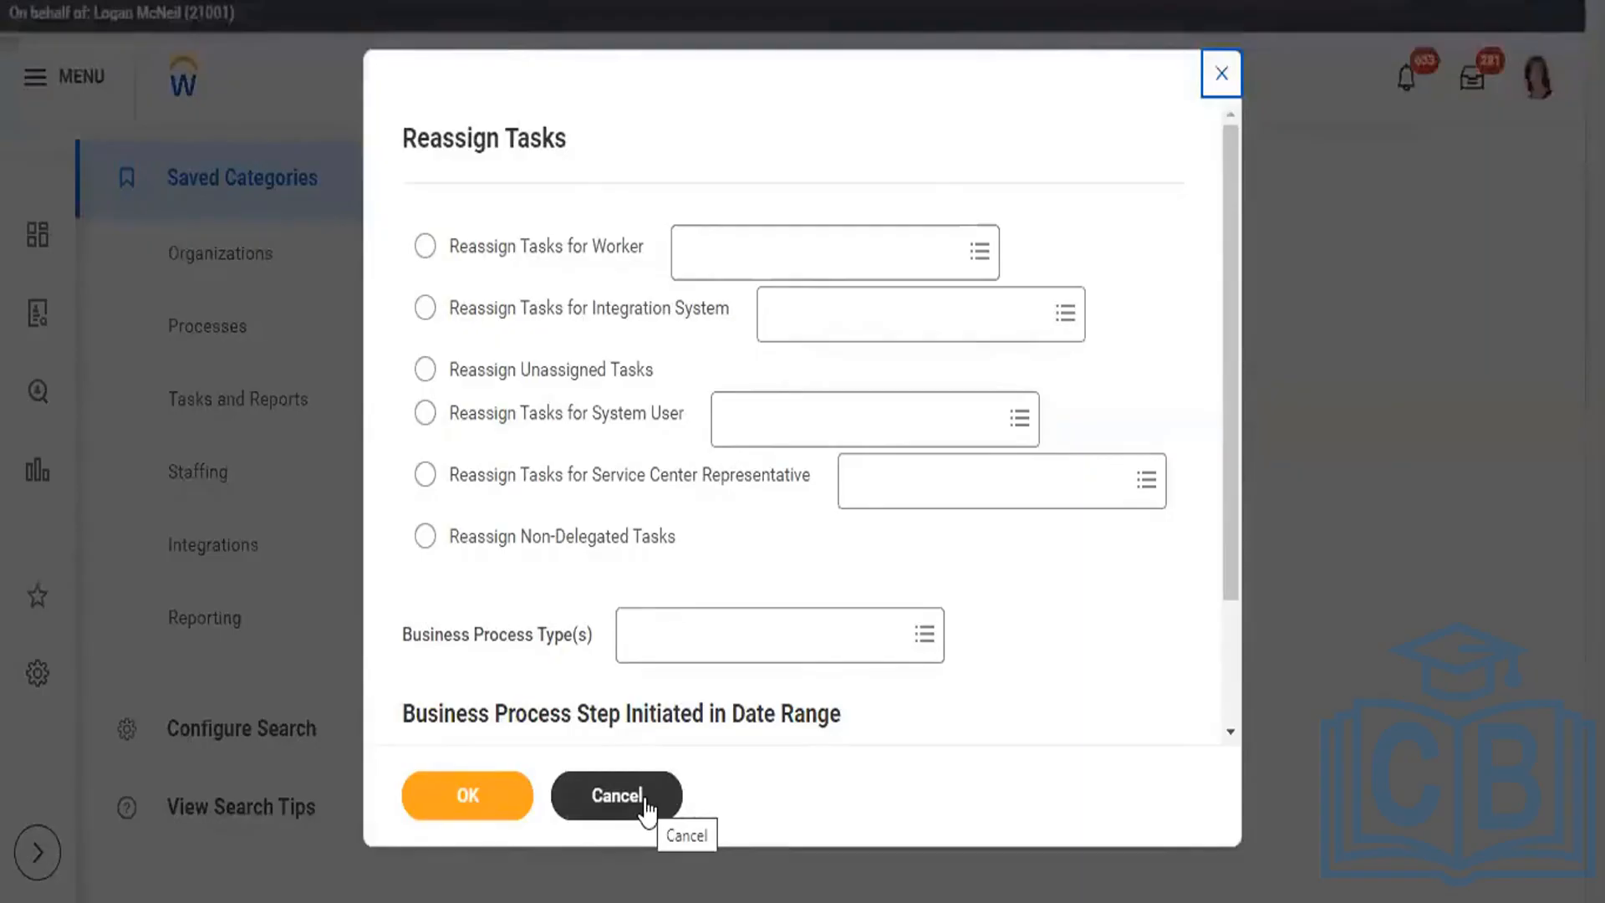
- List the unassigned tasks for the Request Compensation Change business process type, check them for the Director requisition and cancel the reassignment
{"action": "left_click", "coordinate": [824, 641]}
{"action": "type", "text": "Req"}
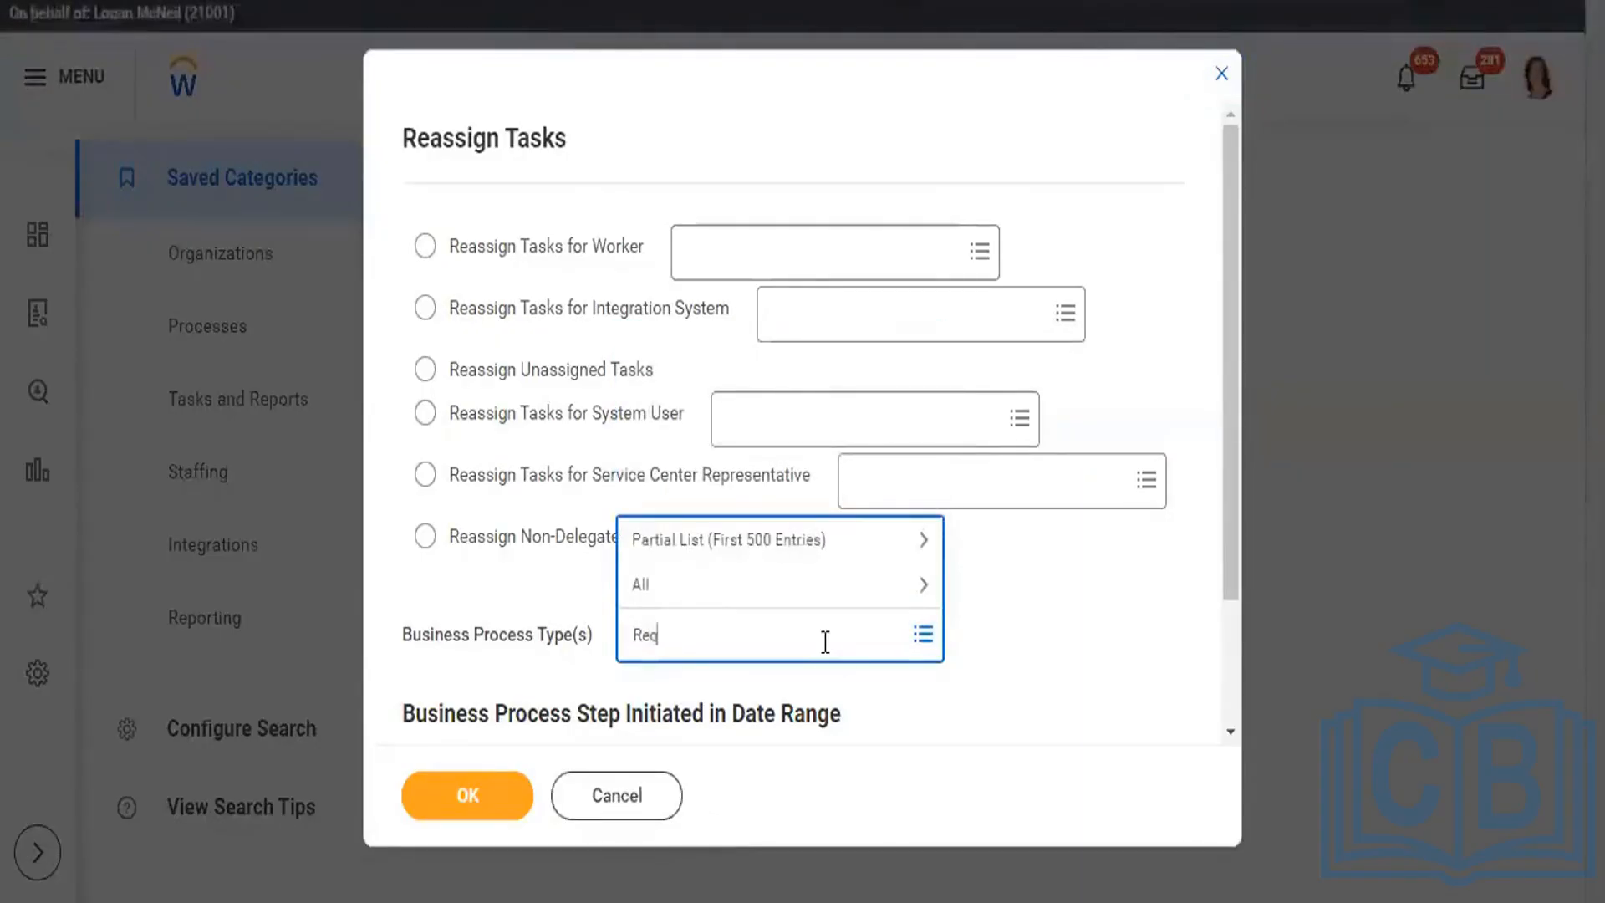
{"action": "key", "text": "Return"}
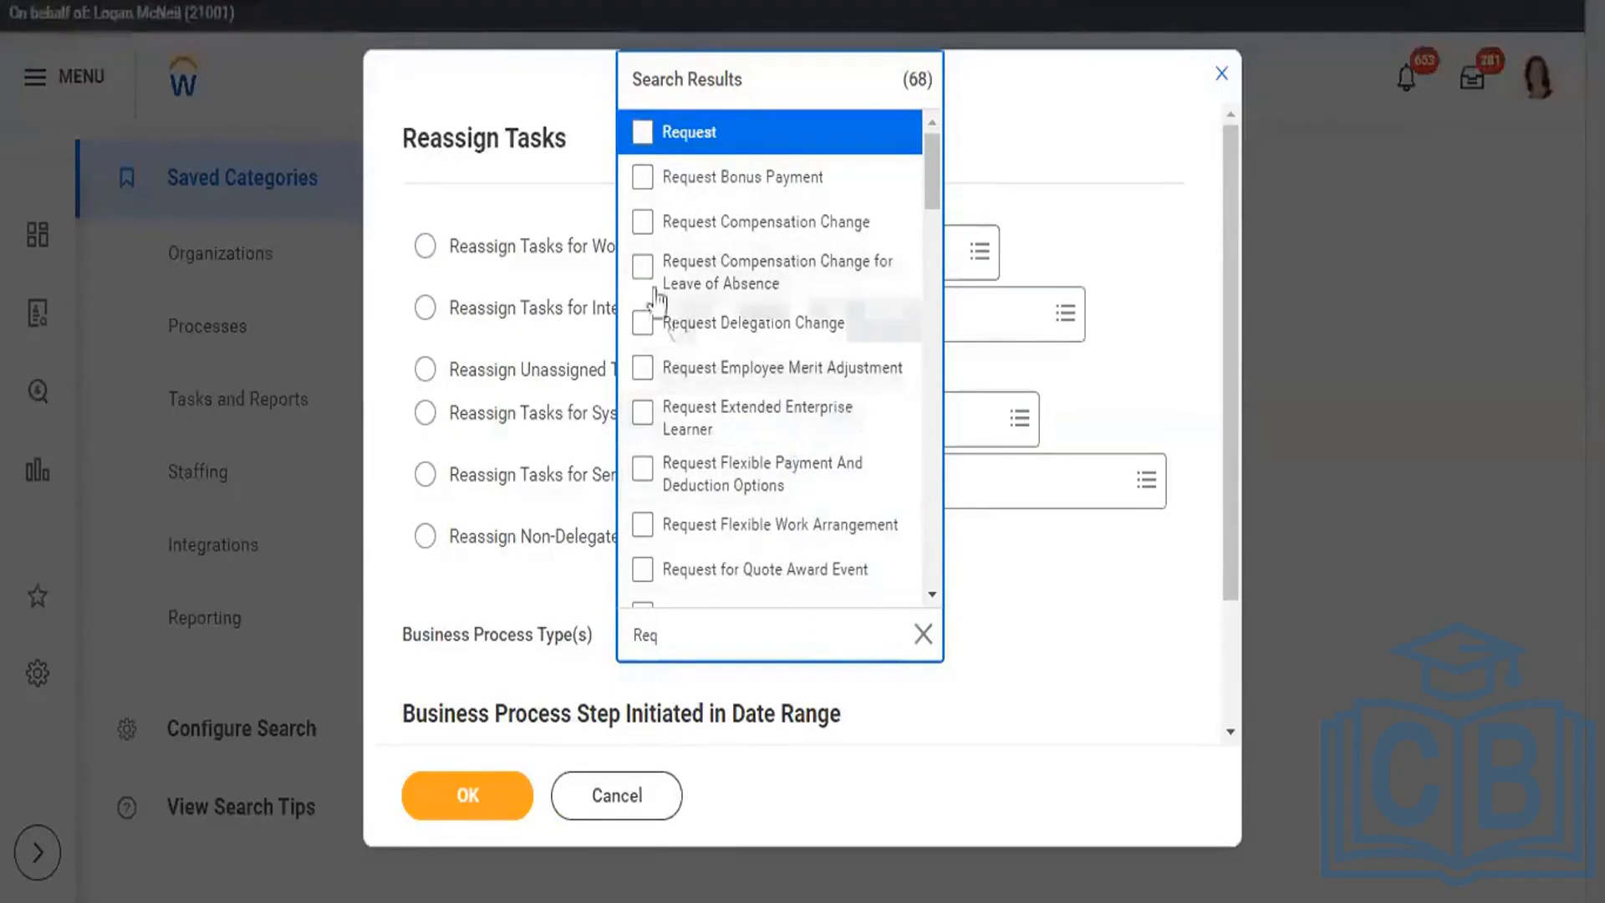
{"action": "left_click", "coordinate": [648, 224]}
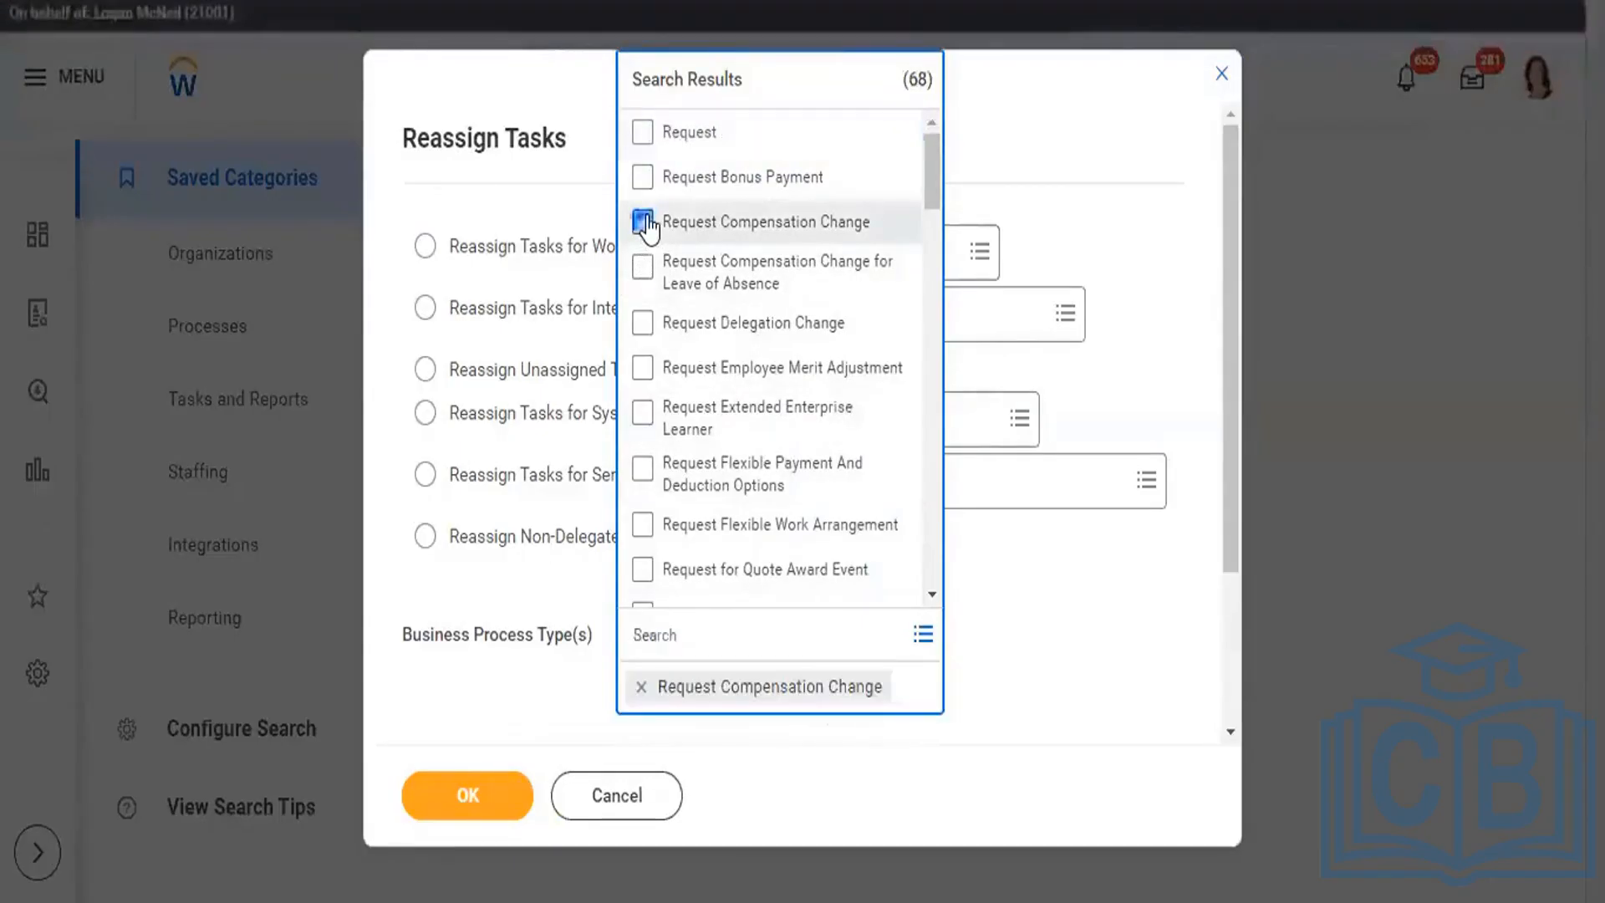
{"action": "left_click", "coordinate": [1043, 659]}
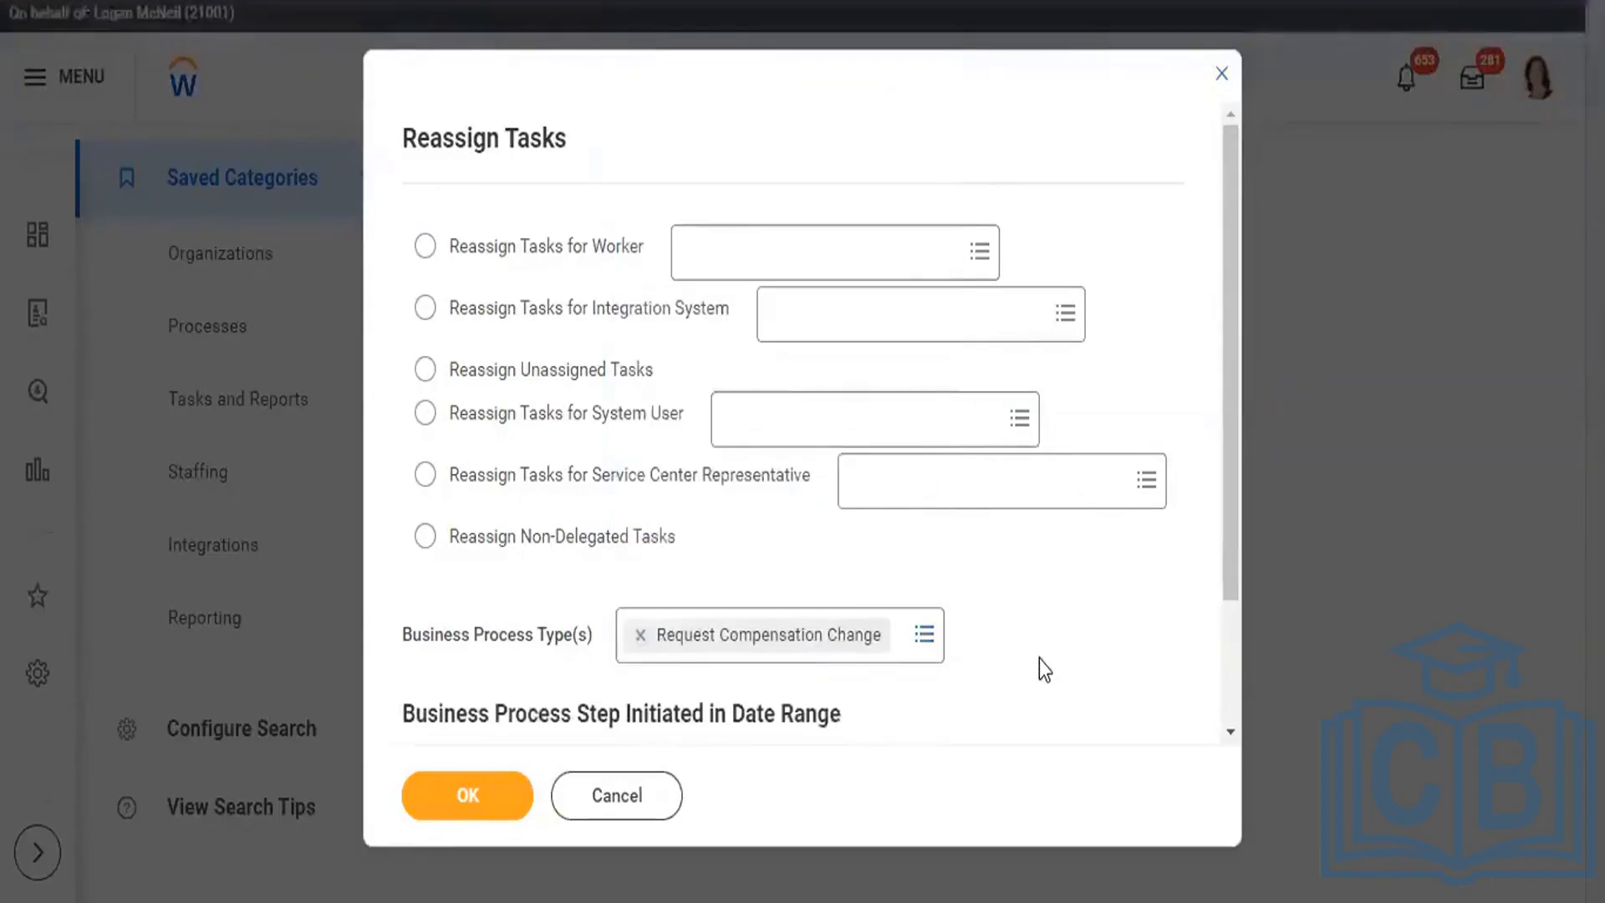
{"action": "left_click", "coordinate": [424, 373]}
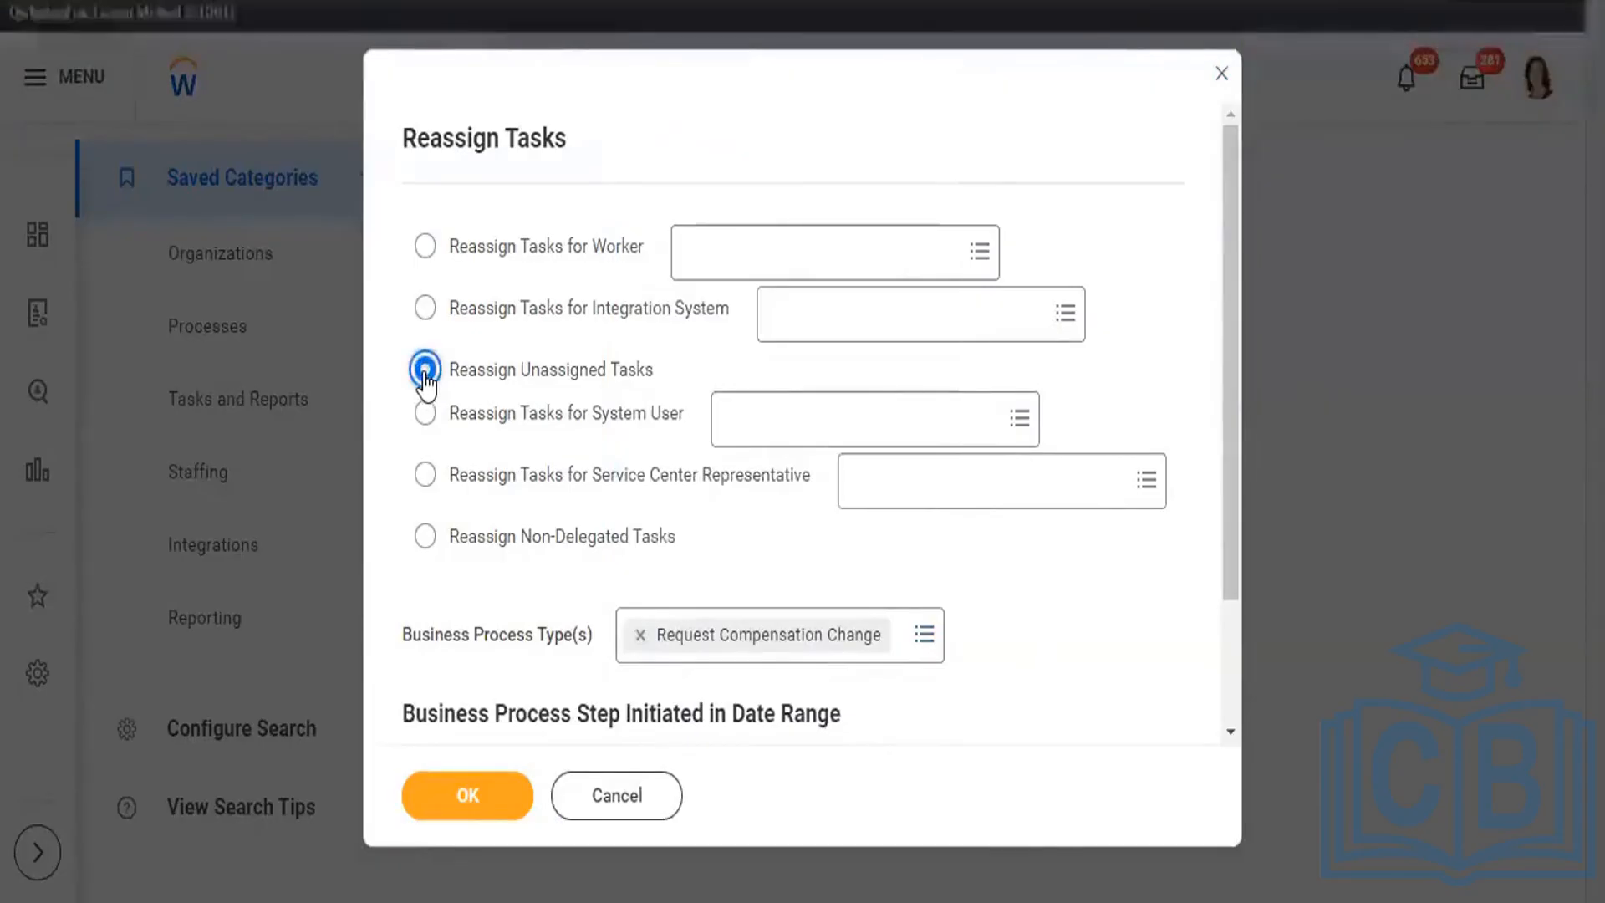
{"action": "left_click", "coordinate": [499, 804]}
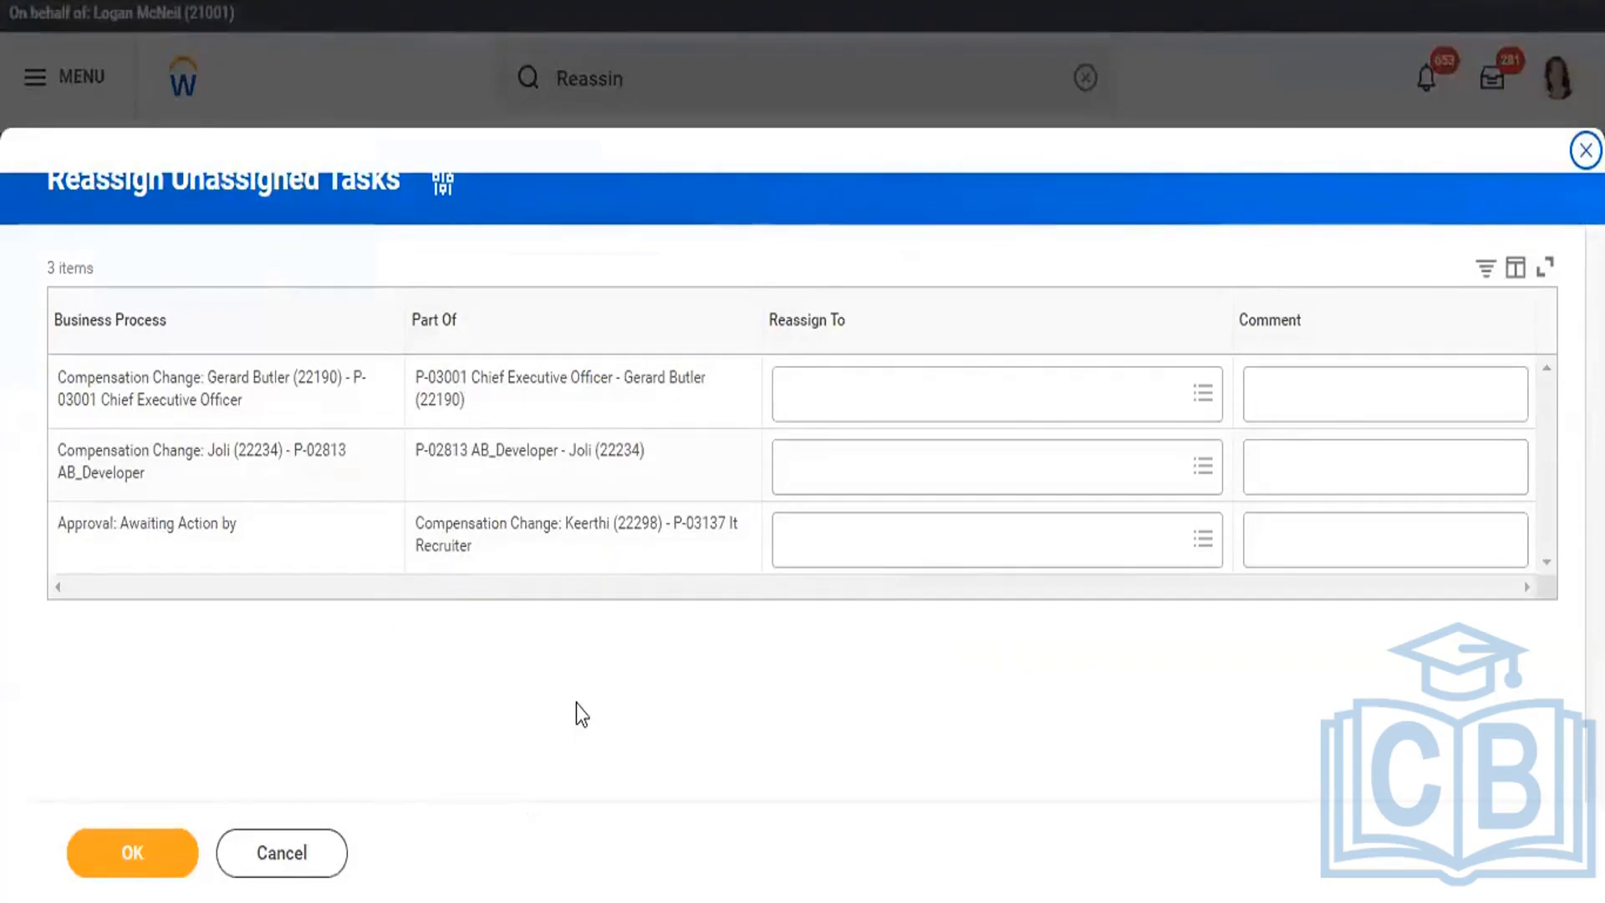
{"action": "left_click", "coordinate": [286, 852]}
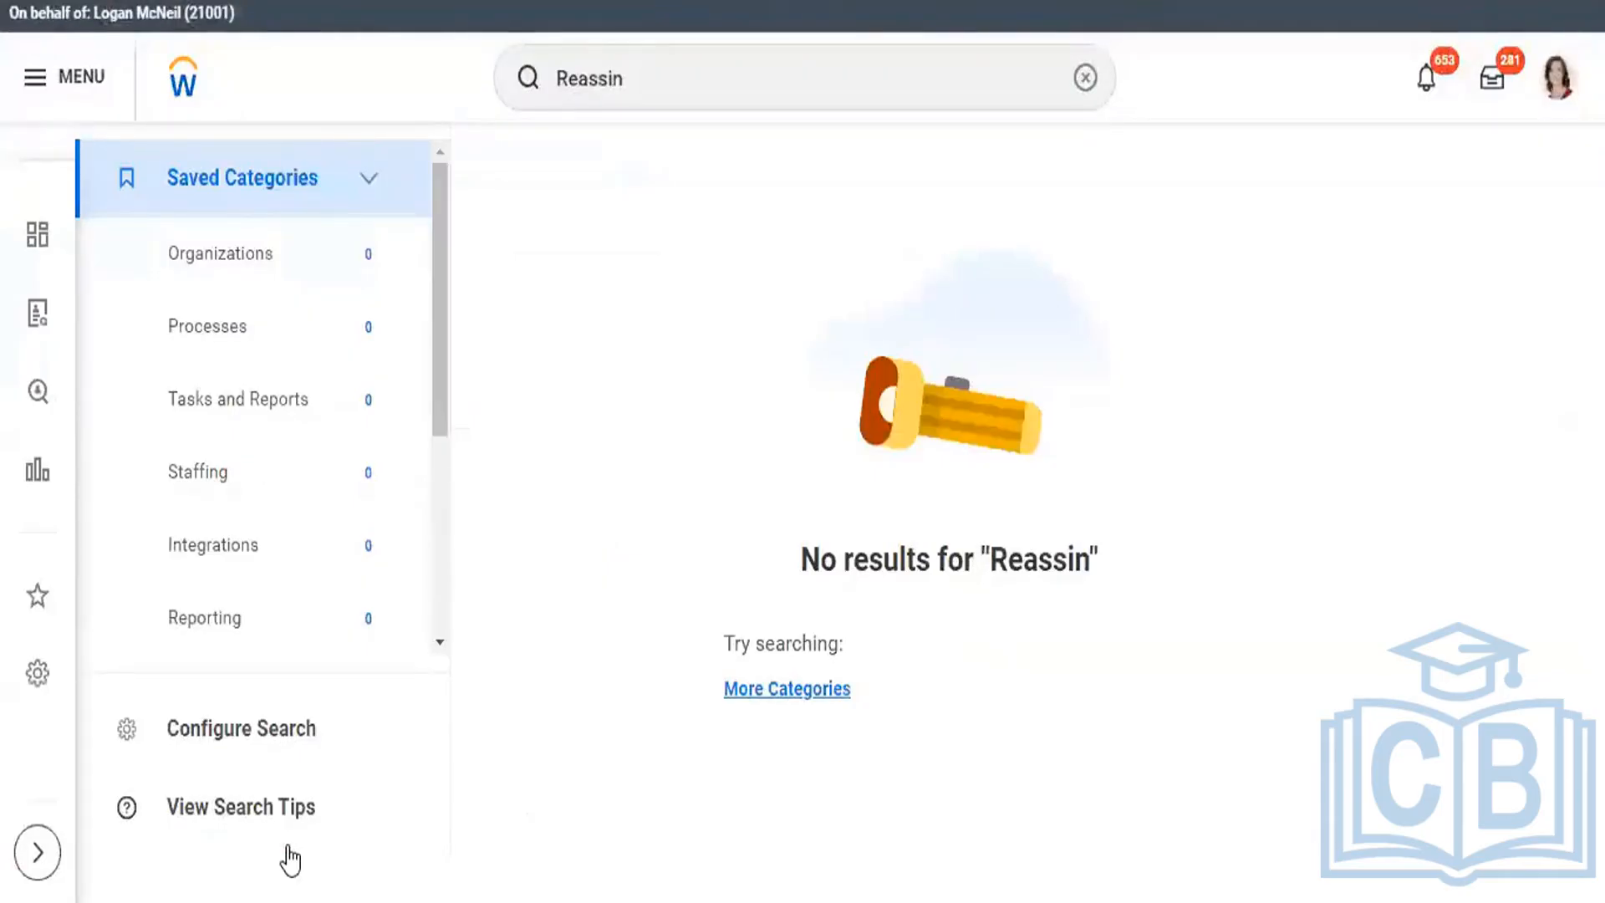
- Reopen Reassign Tasks and list all unassigned tasks without restricting the business process type
{"action": "left_click", "coordinate": [677, 90]}
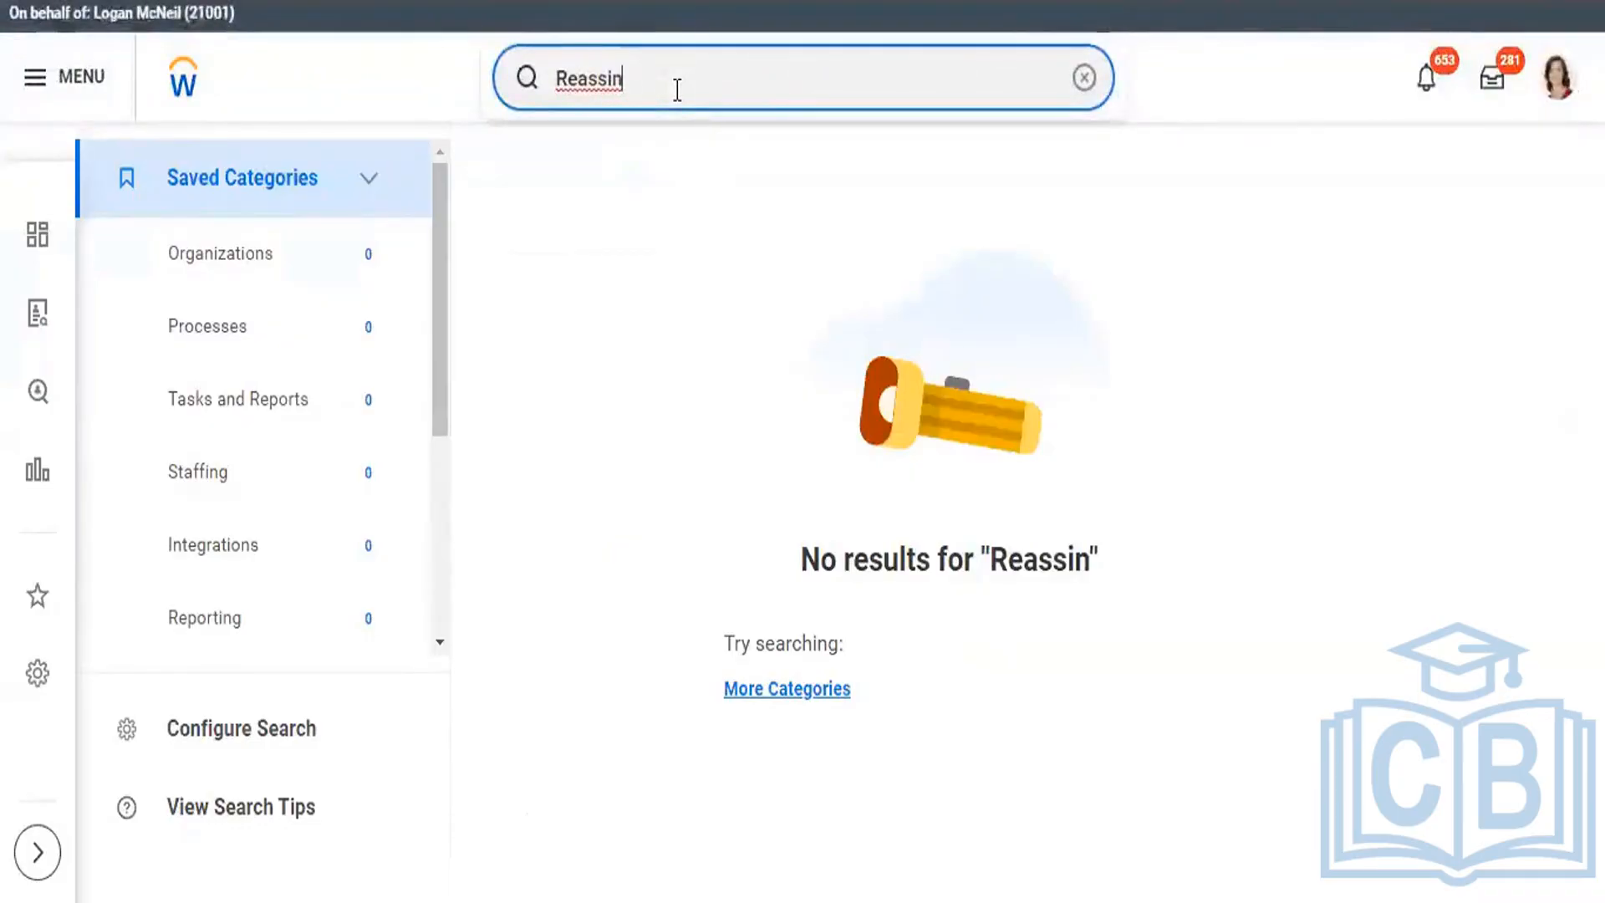
{"action": "key", "text": "BackSpace"}
{"action": "key", "text": "BackSpace"}
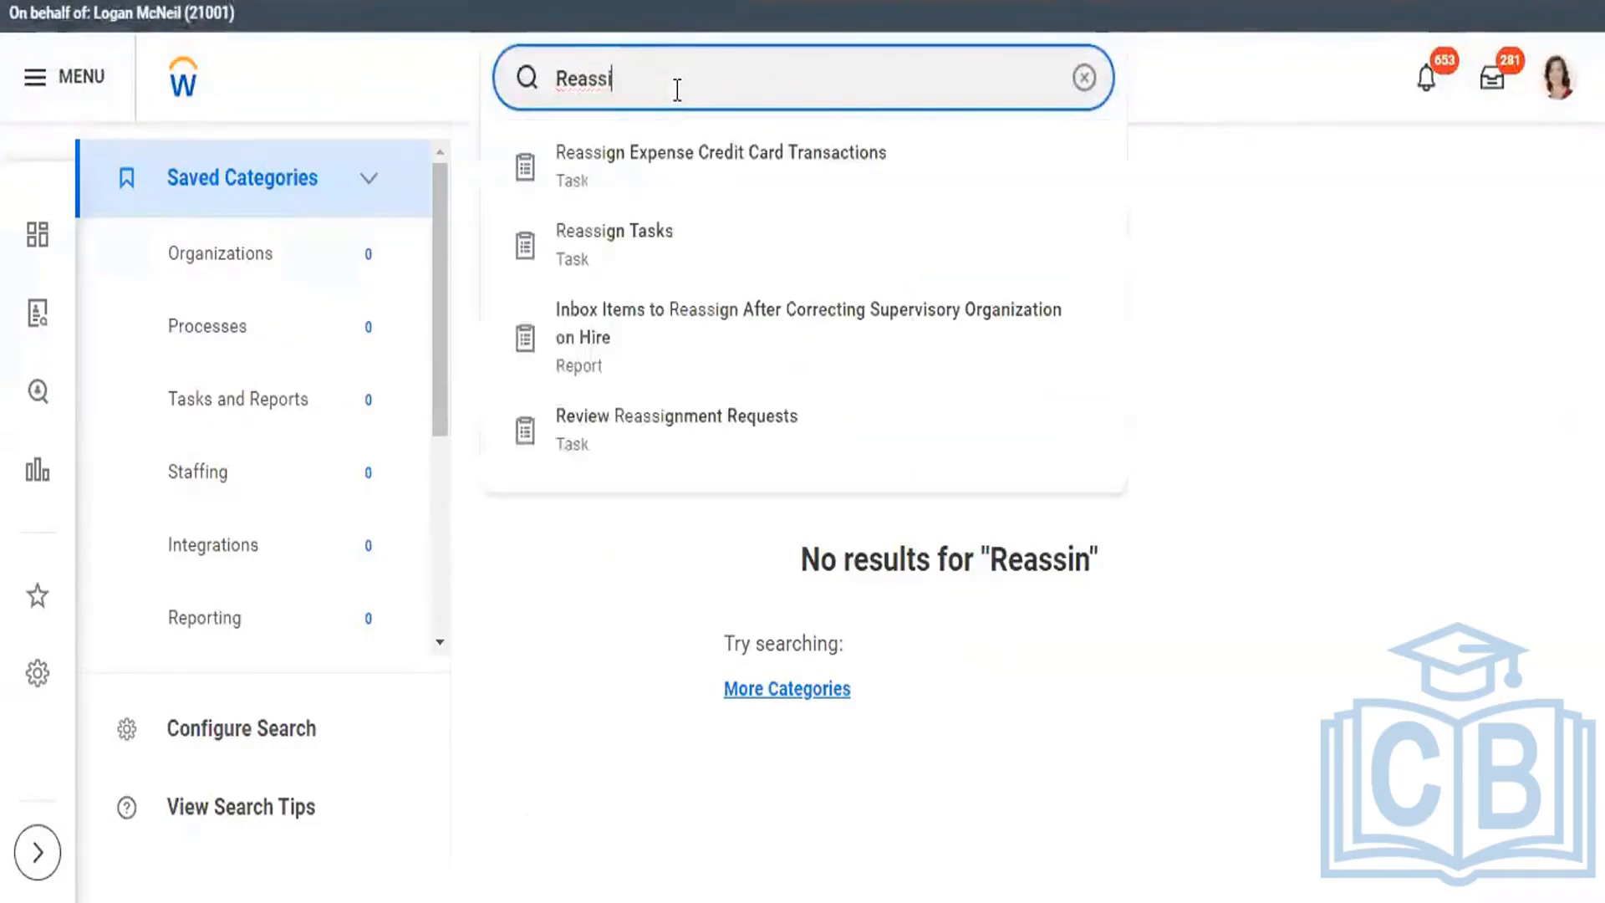
{"action": "type", "text": "i"}
{"action": "left_click", "coordinate": [603, 251]}
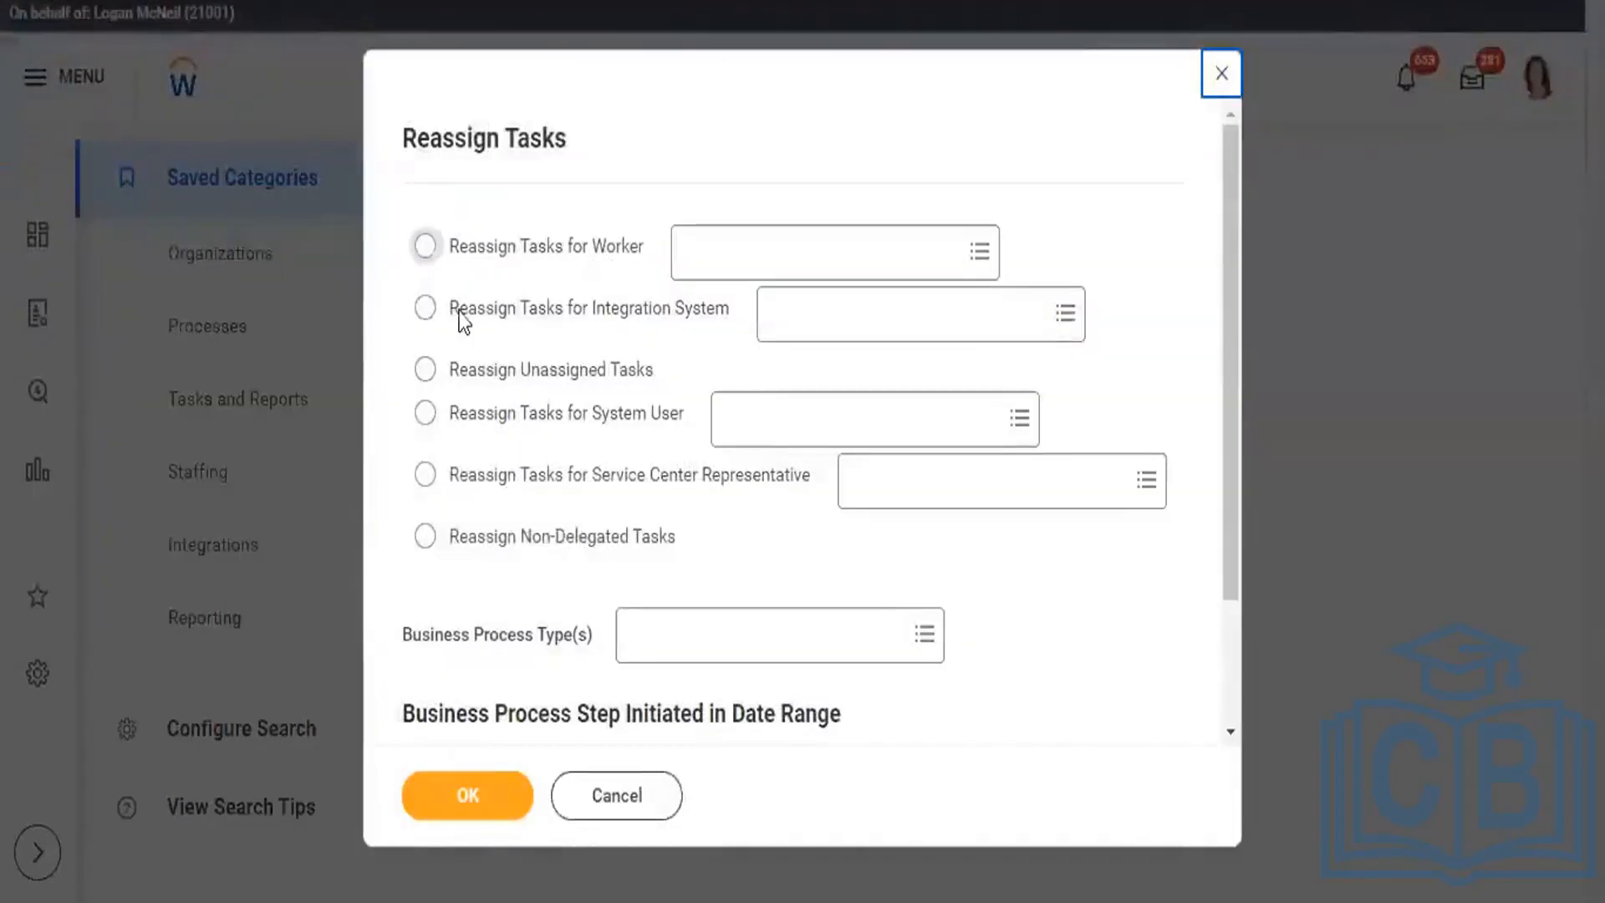
{"action": "left_click", "coordinate": [425, 370]}
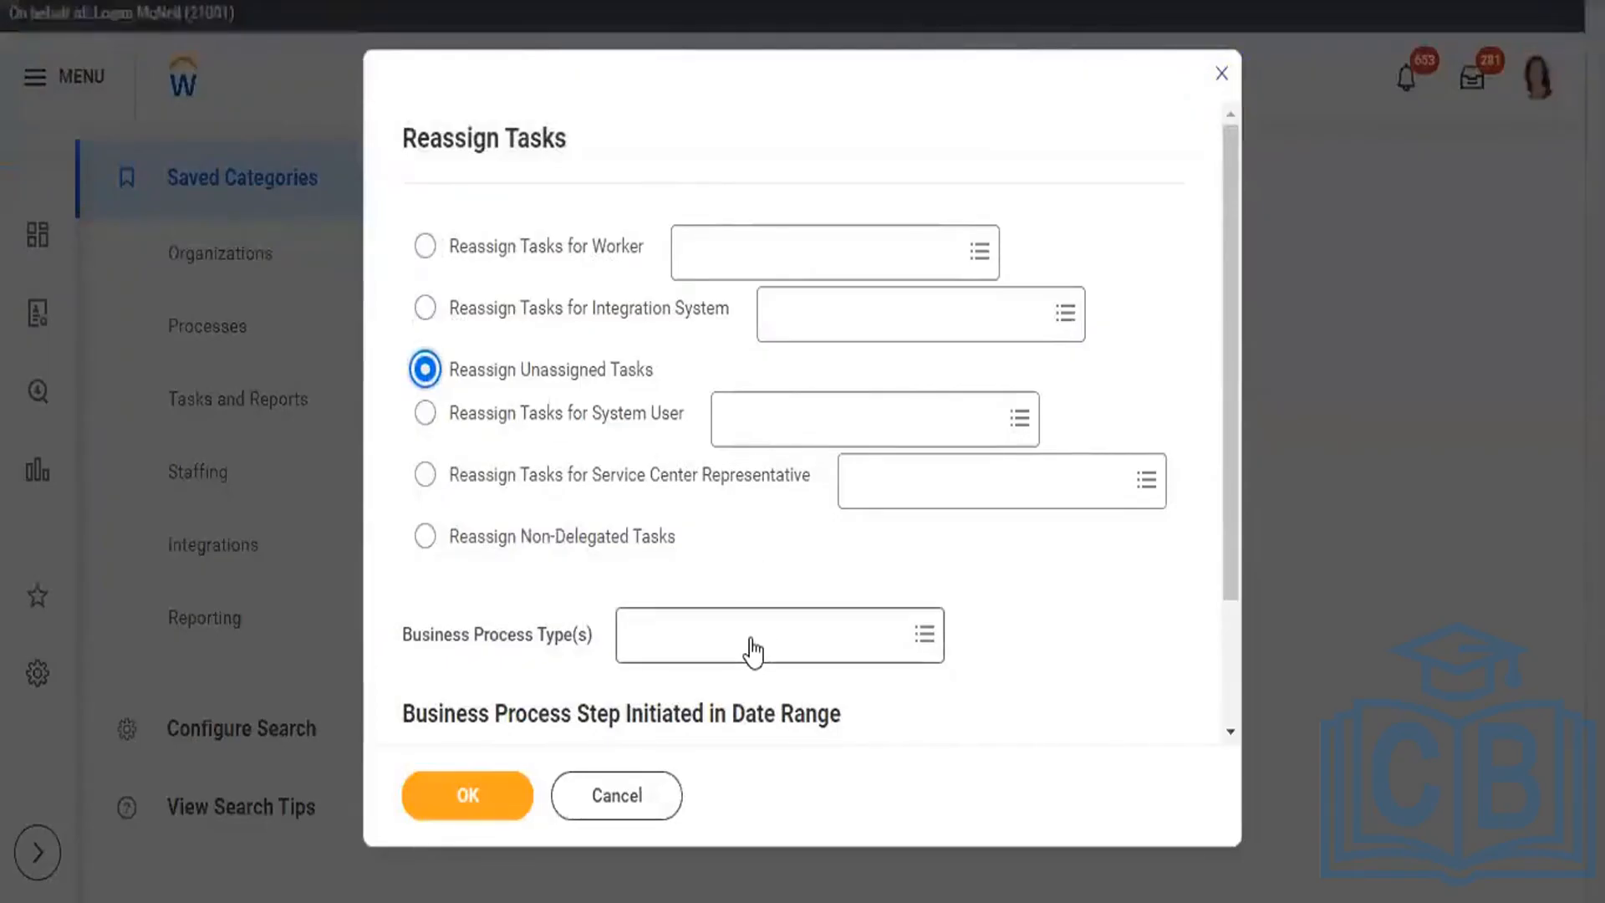
{"action": "left_click", "coordinate": [490, 803]}
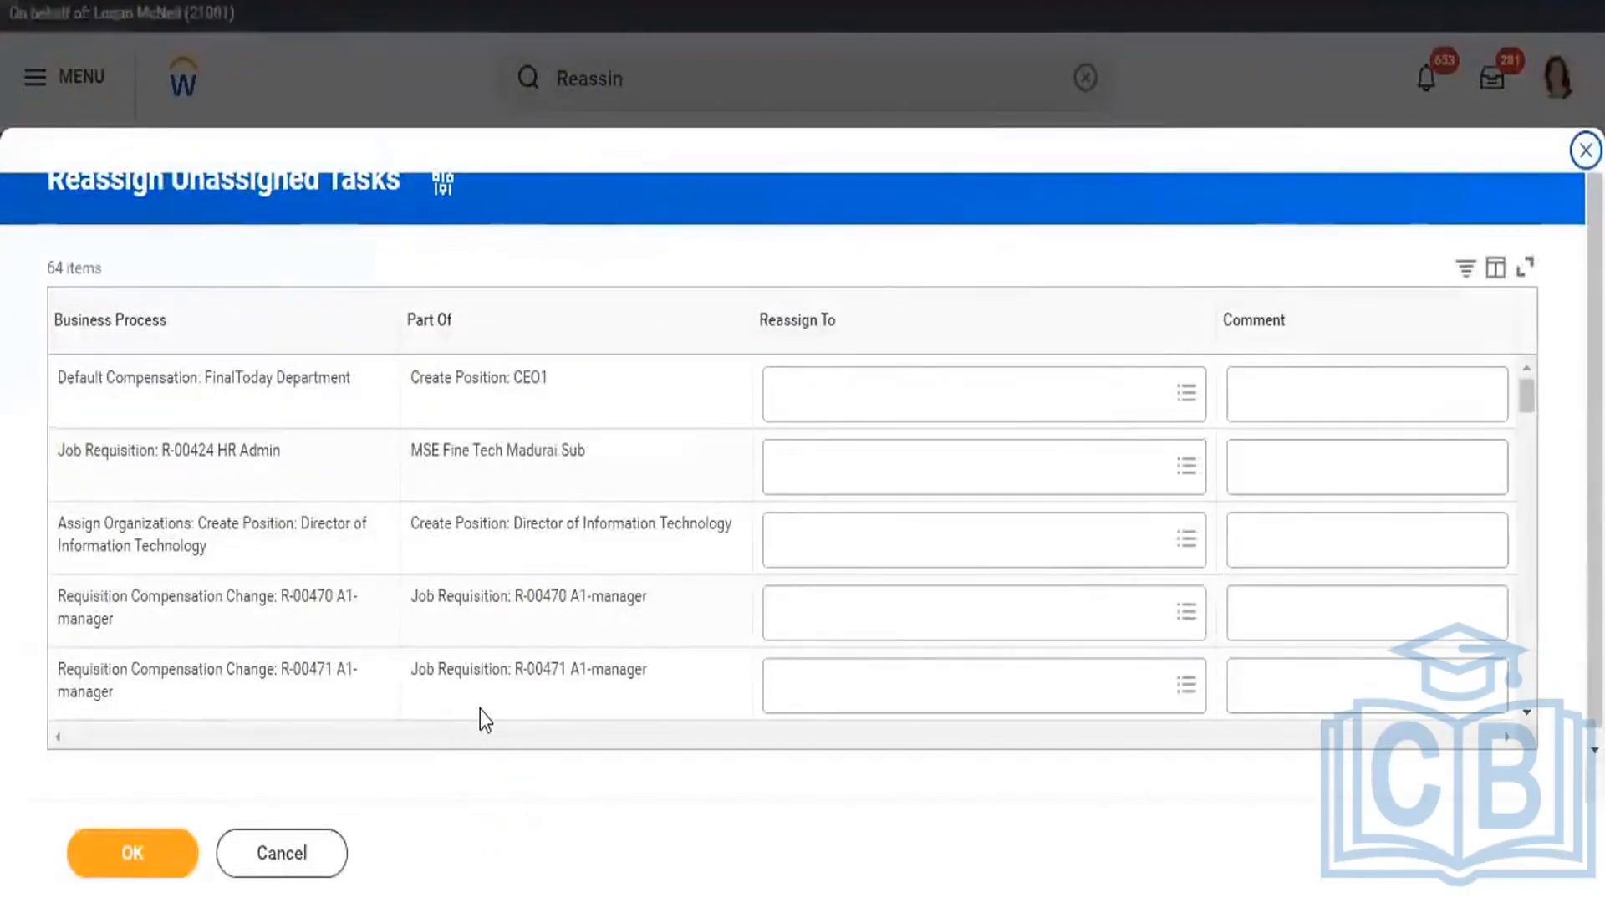
- Try to filter the unassigned tasks by "alpha" in the Part Of column
{"action": "left_click", "coordinate": [491, 329]}
{"action": "left_click", "coordinate": [543, 682]}
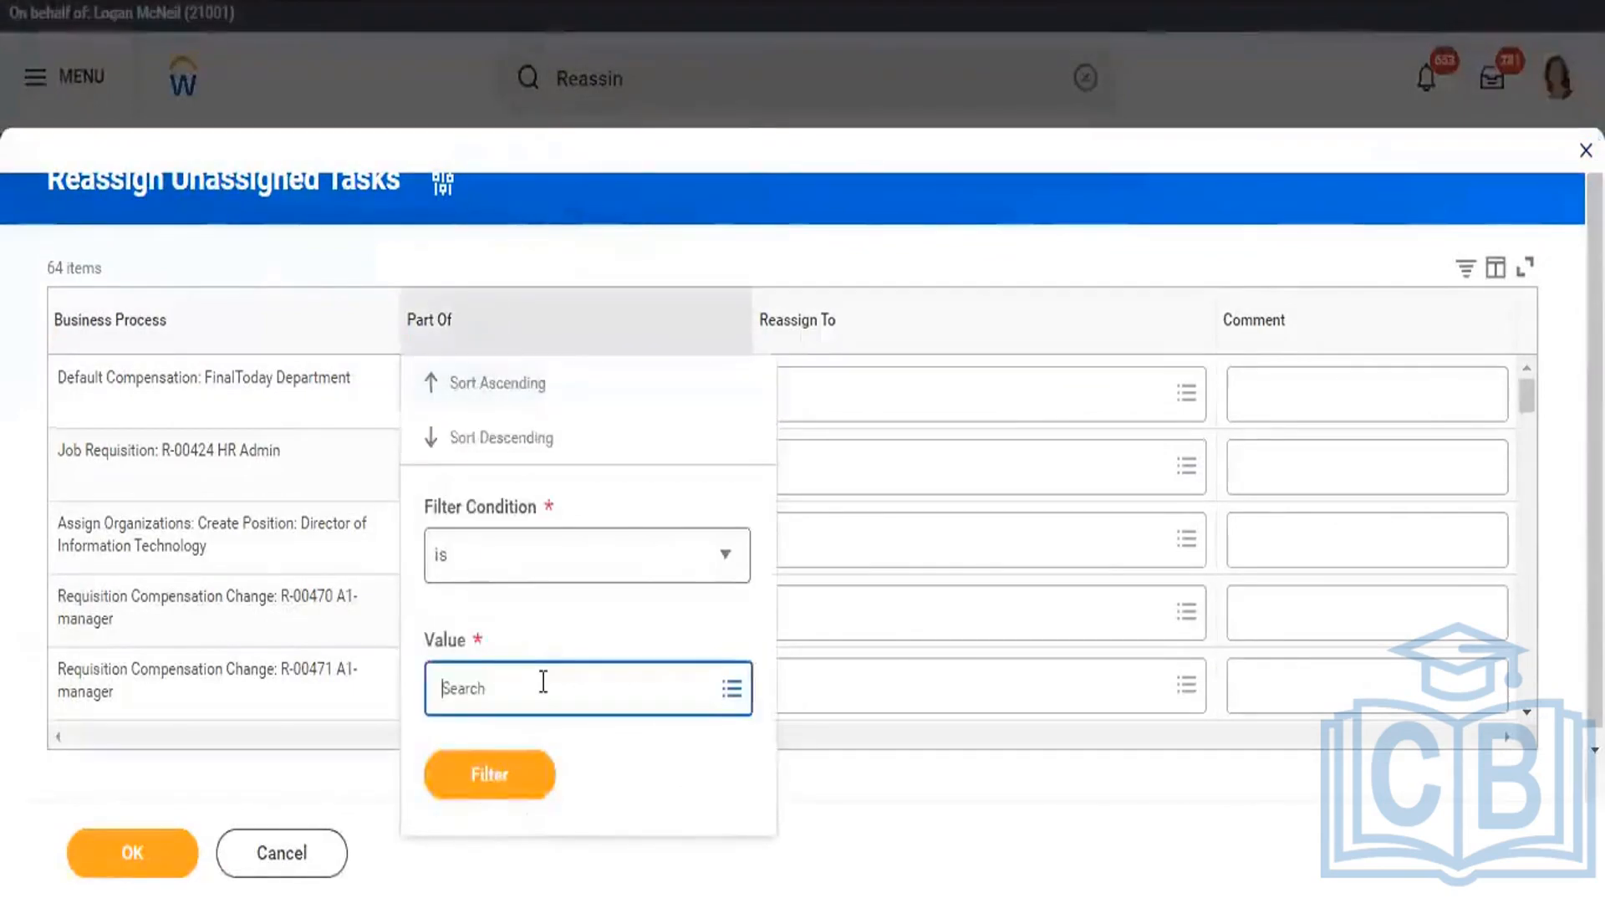
{"action": "type", "text": "alpha"}
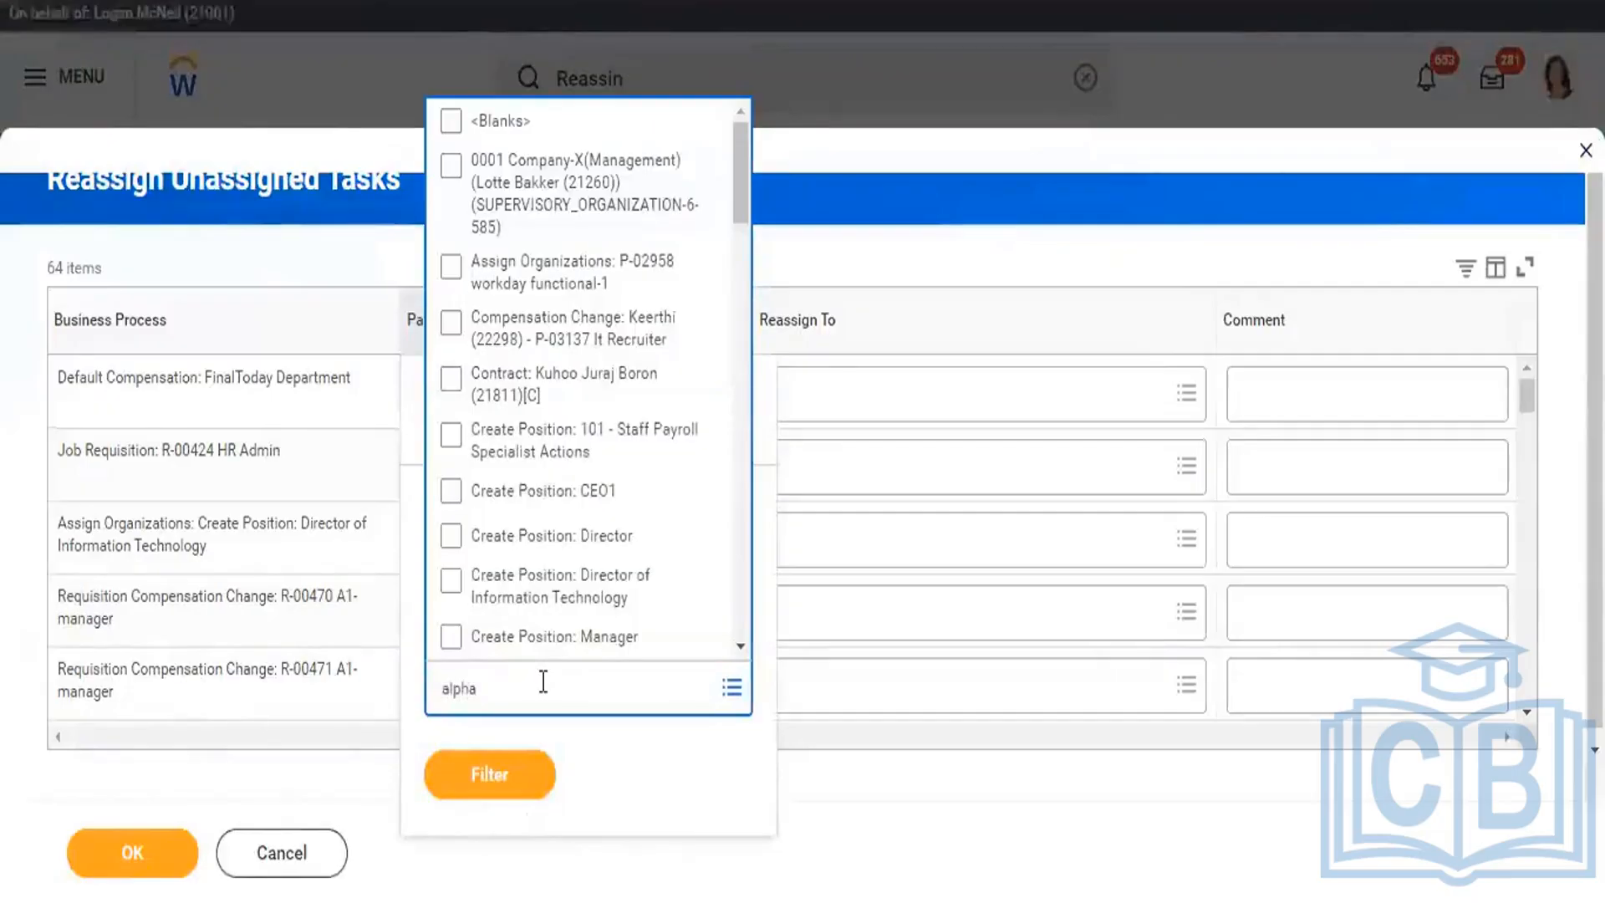
{"action": "key", "text": "Return"}
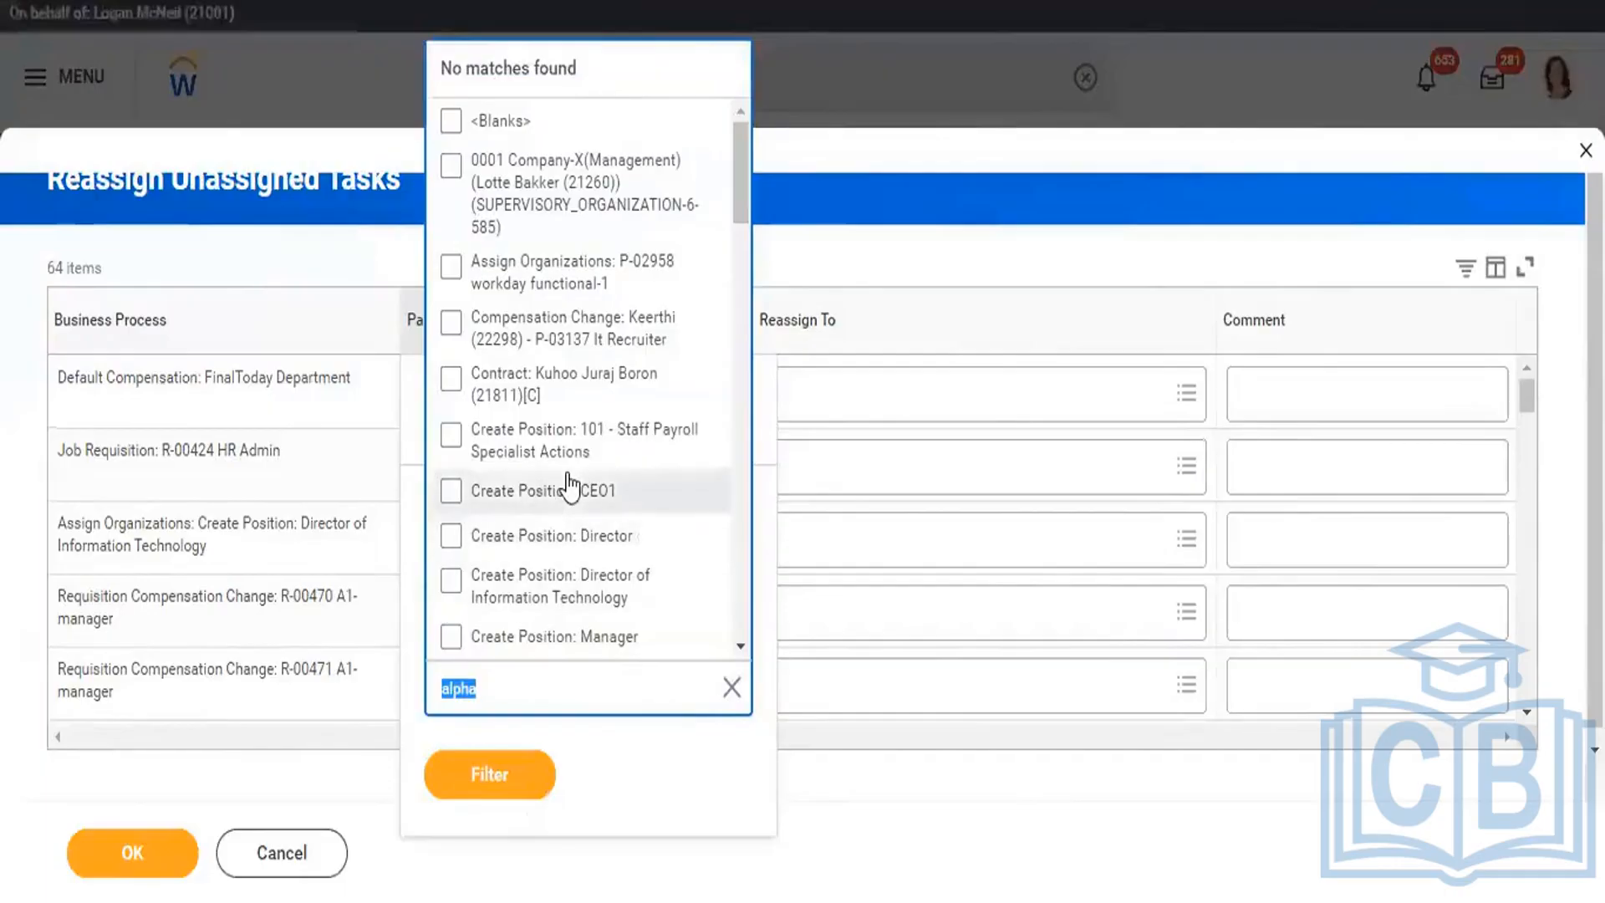
{"action": "left_click", "coordinate": [730, 693]}
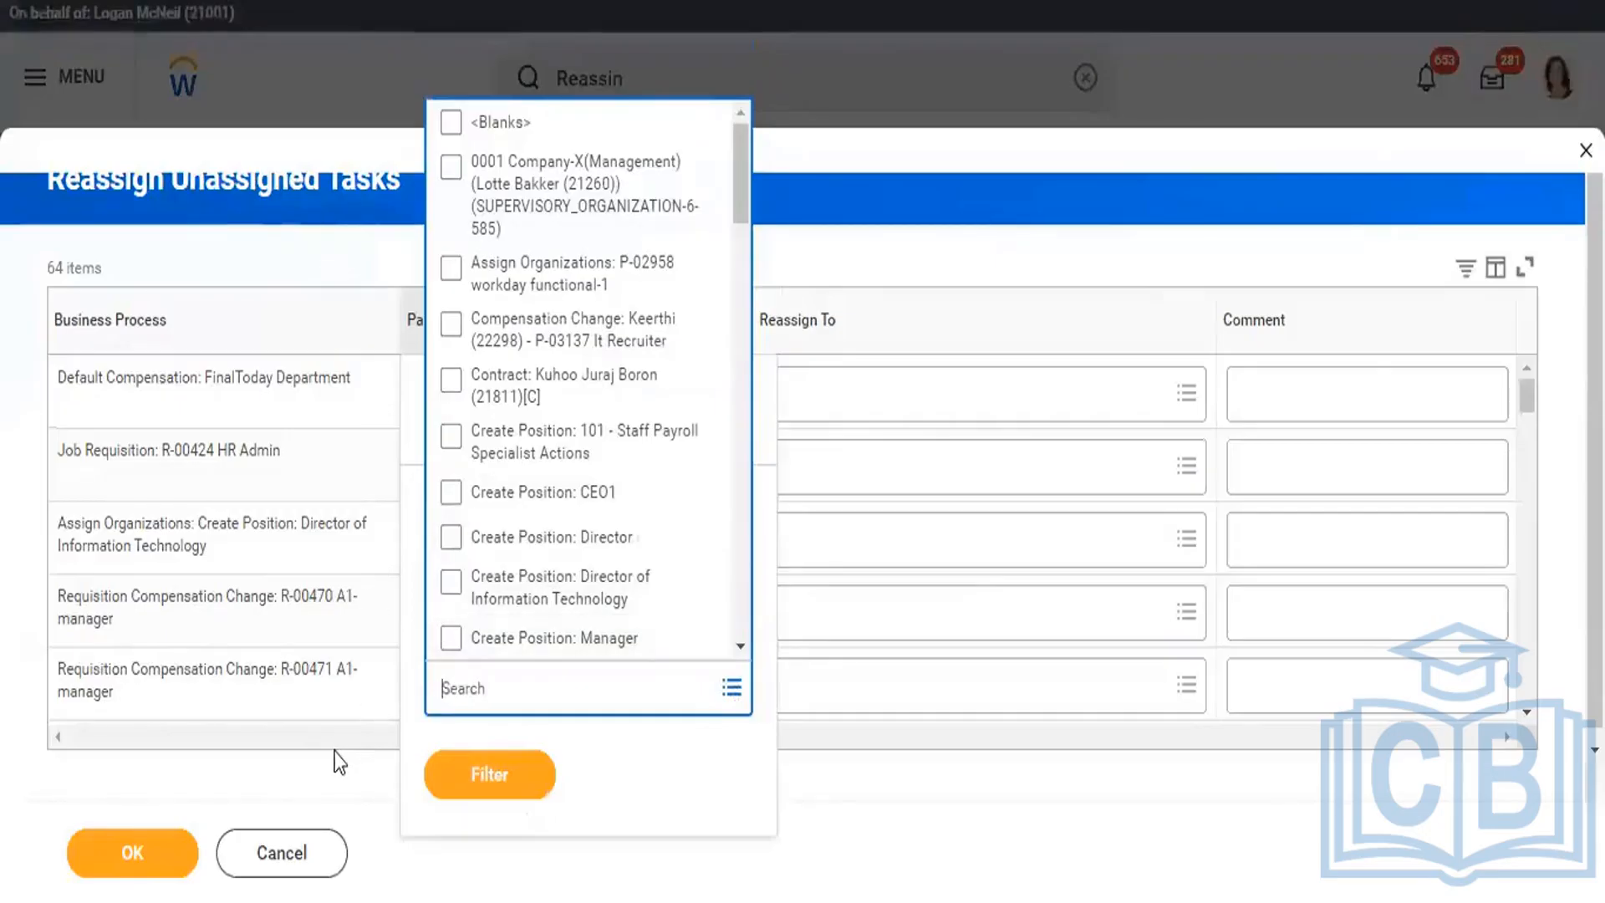
{"action": "left_click", "coordinate": [333, 782]}
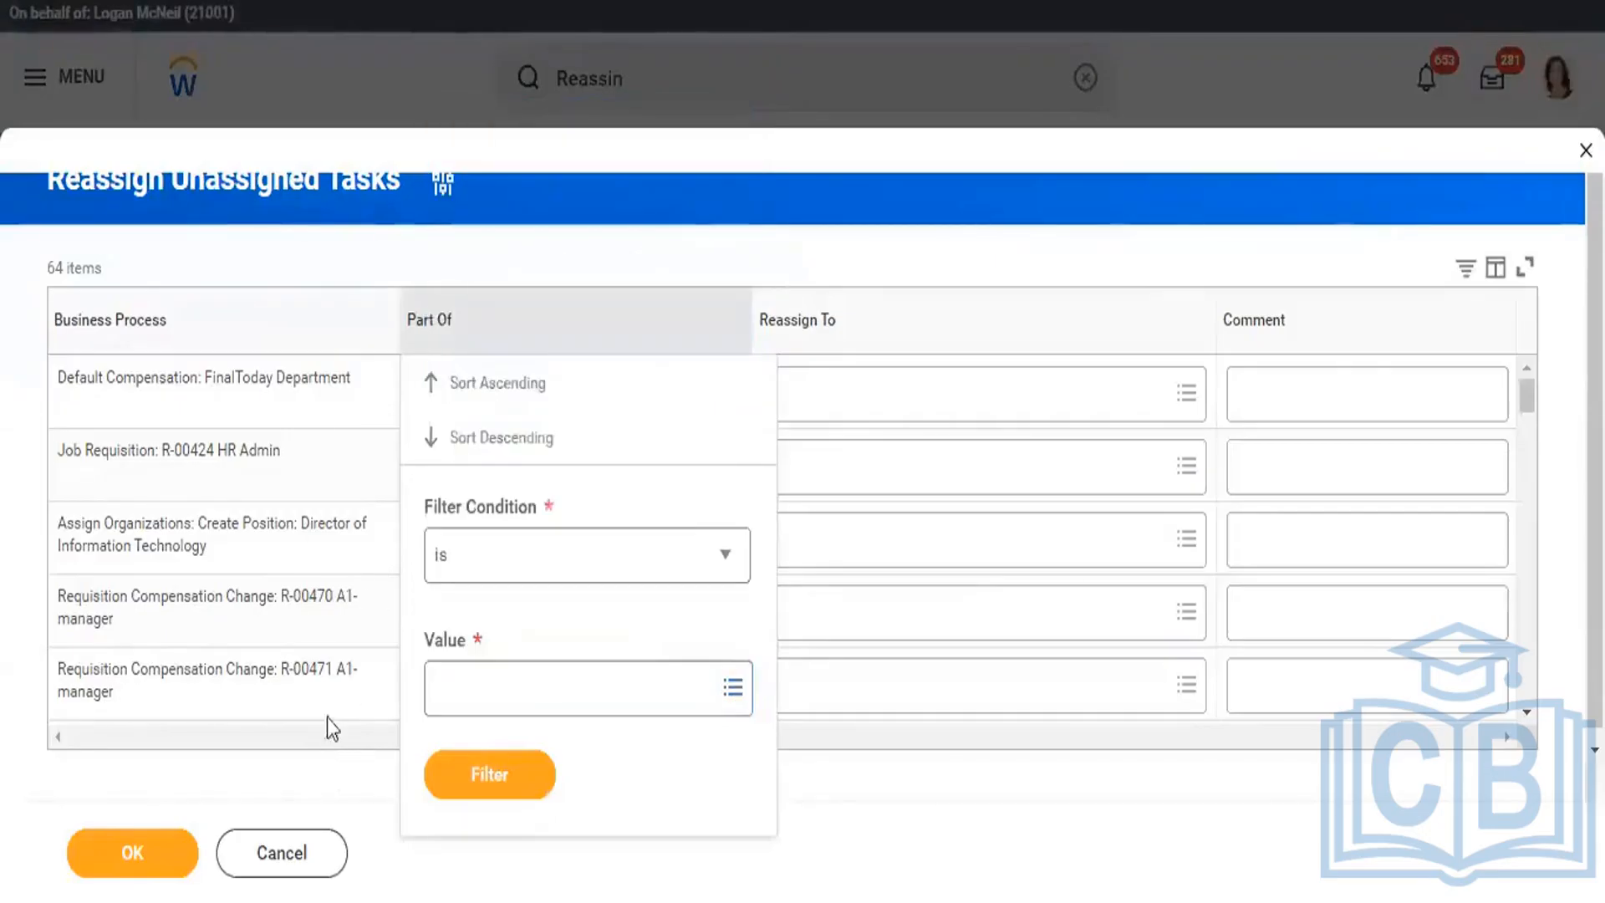
{"action": "left_click", "coordinate": [344, 261]}
- Try to filter the unassigned tasks by "alpha" in the Business Process column, and cancel the reassignment
{"action": "left_click", "coordinate": [294, 311]}
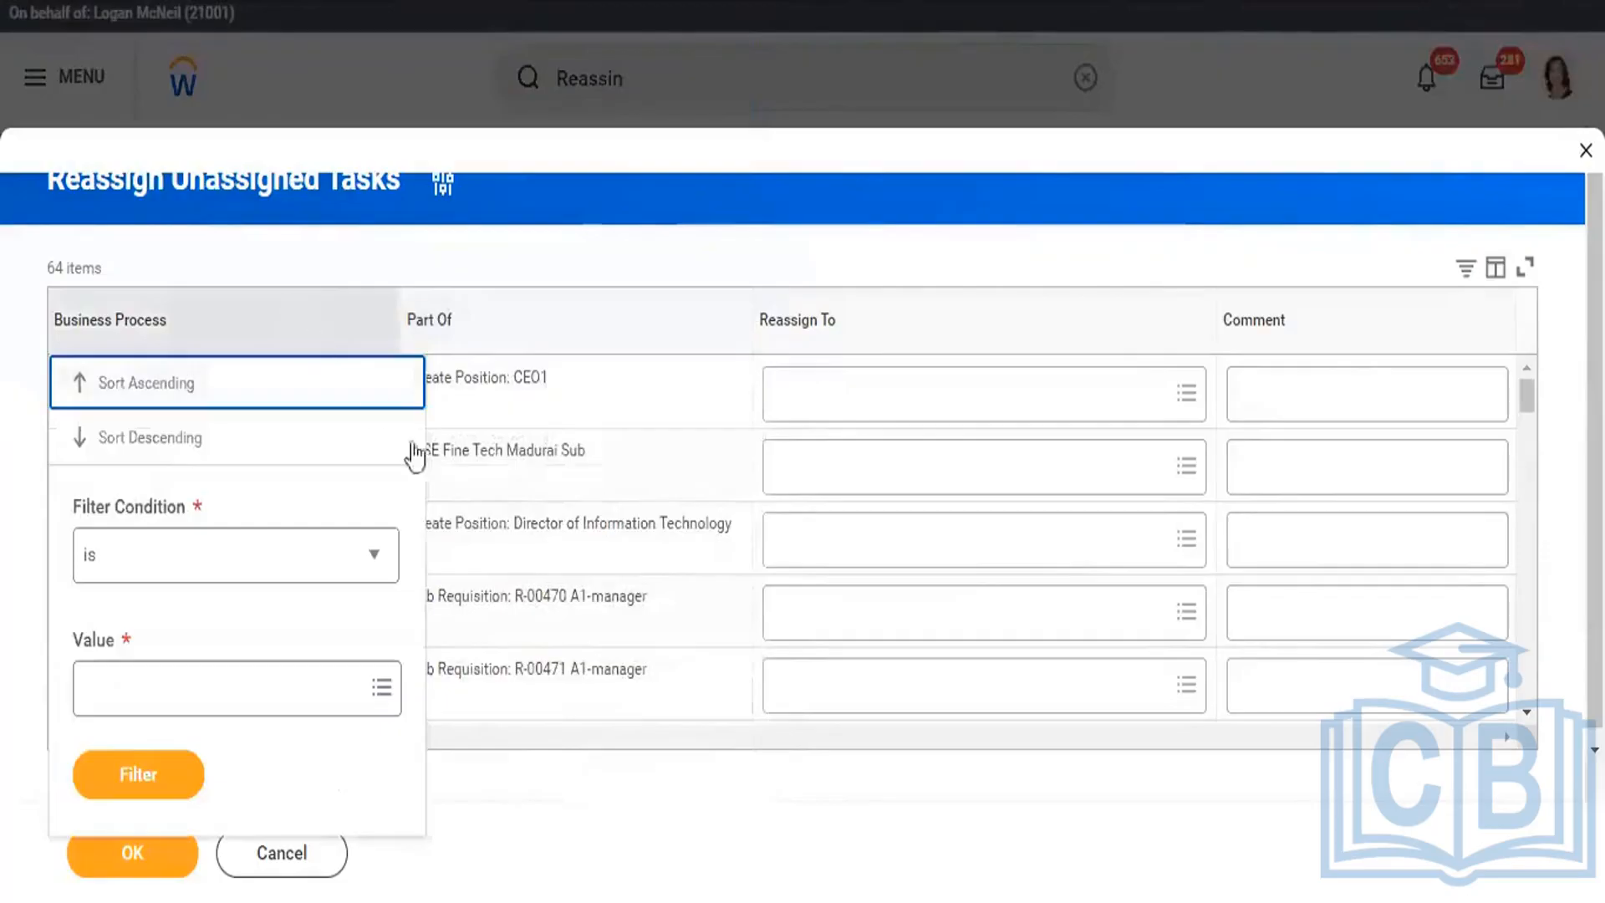
{"action": "left_click", "coordinate": [347, 698]}
{"action": "type", "text": "alpha"}
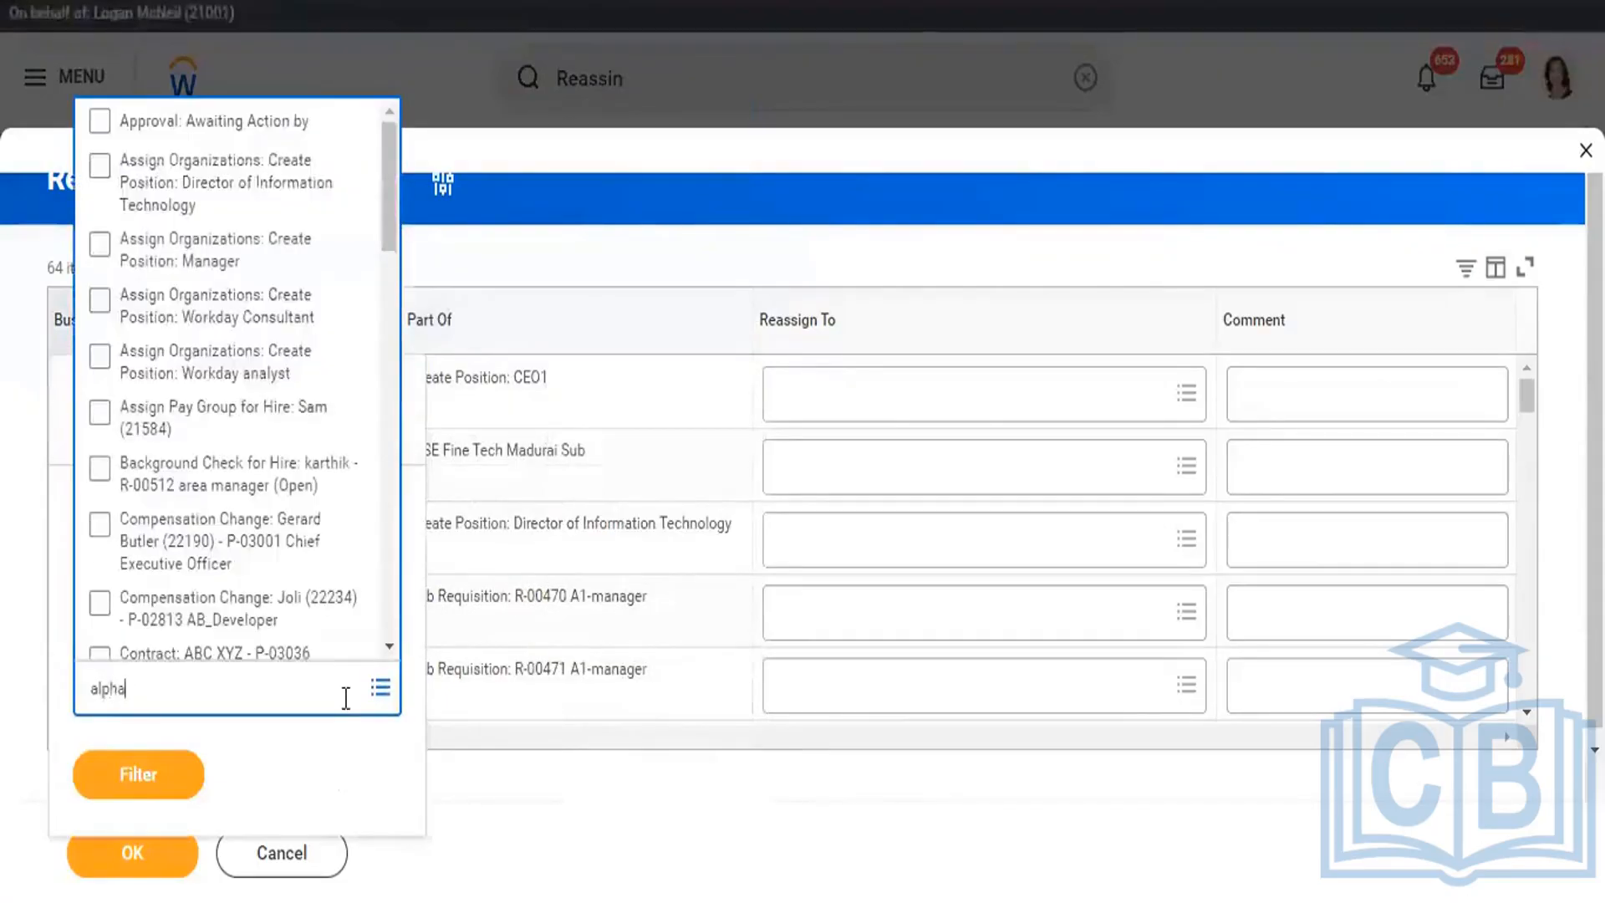
{"action": "key", "text": "Return"}
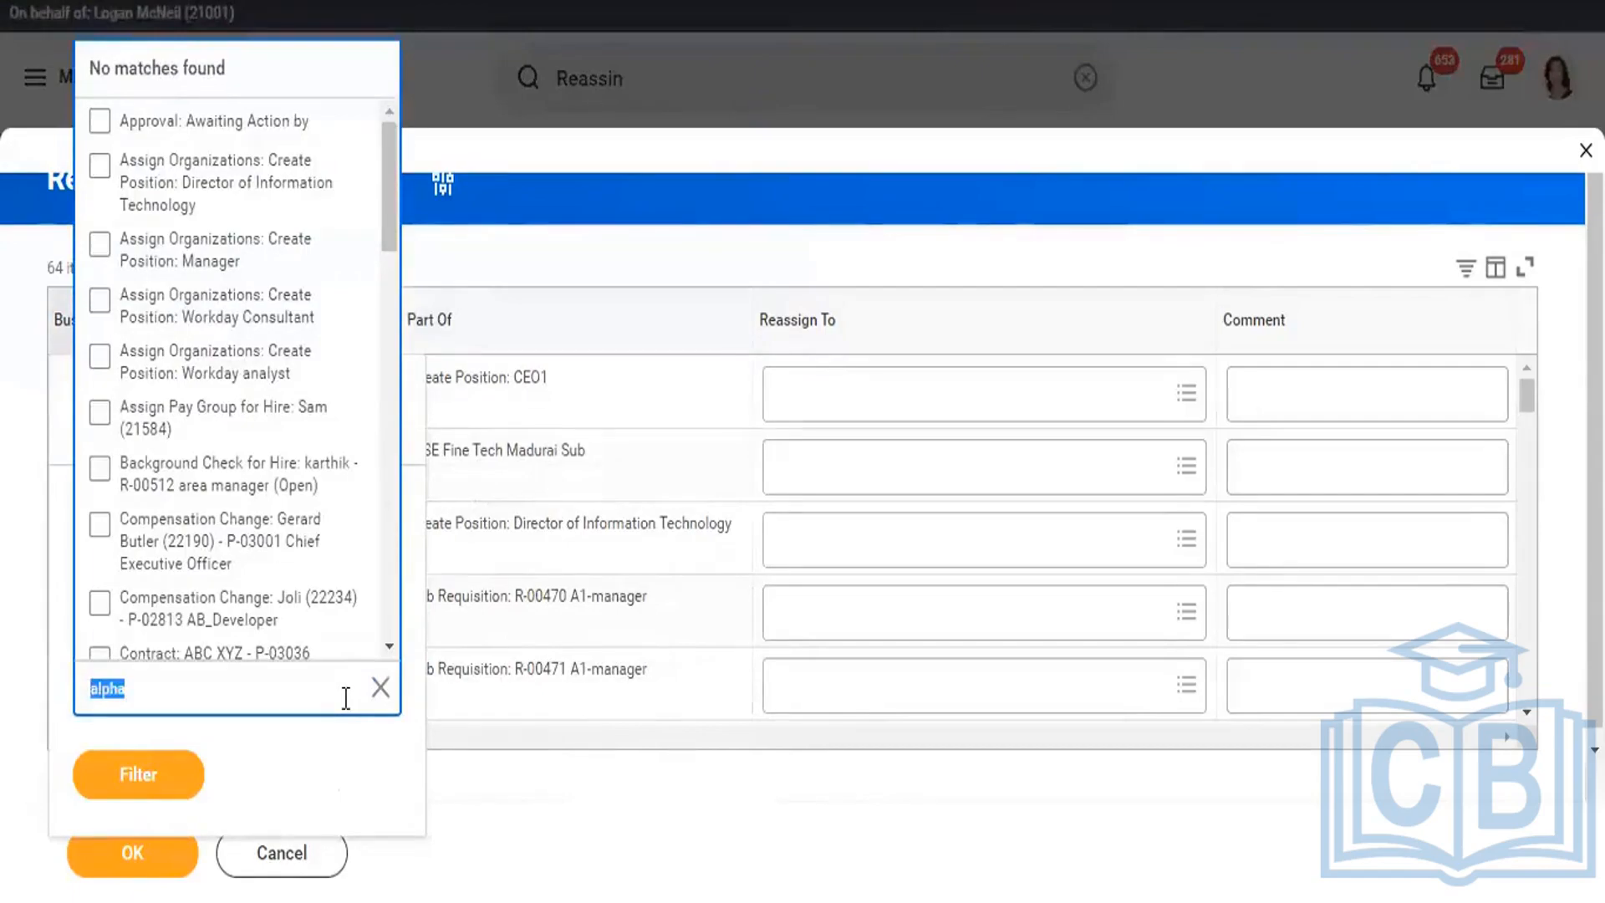
{"action": "left_click", "coordinate": [254, 750]}
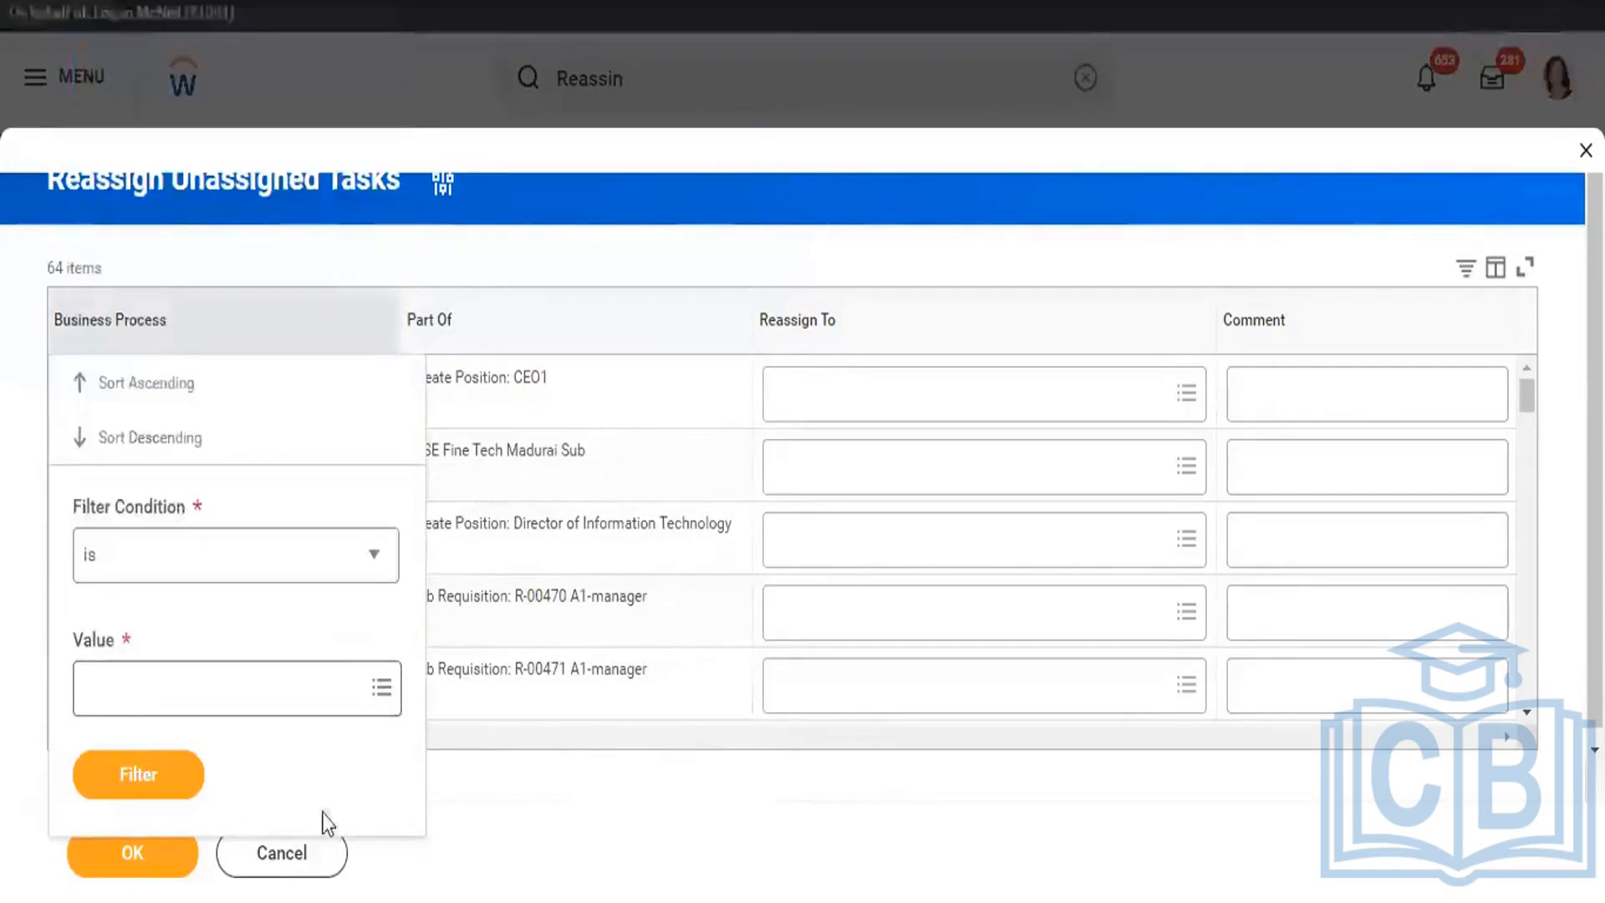
{"action": "left_click", "coordinate": [505, 799]}
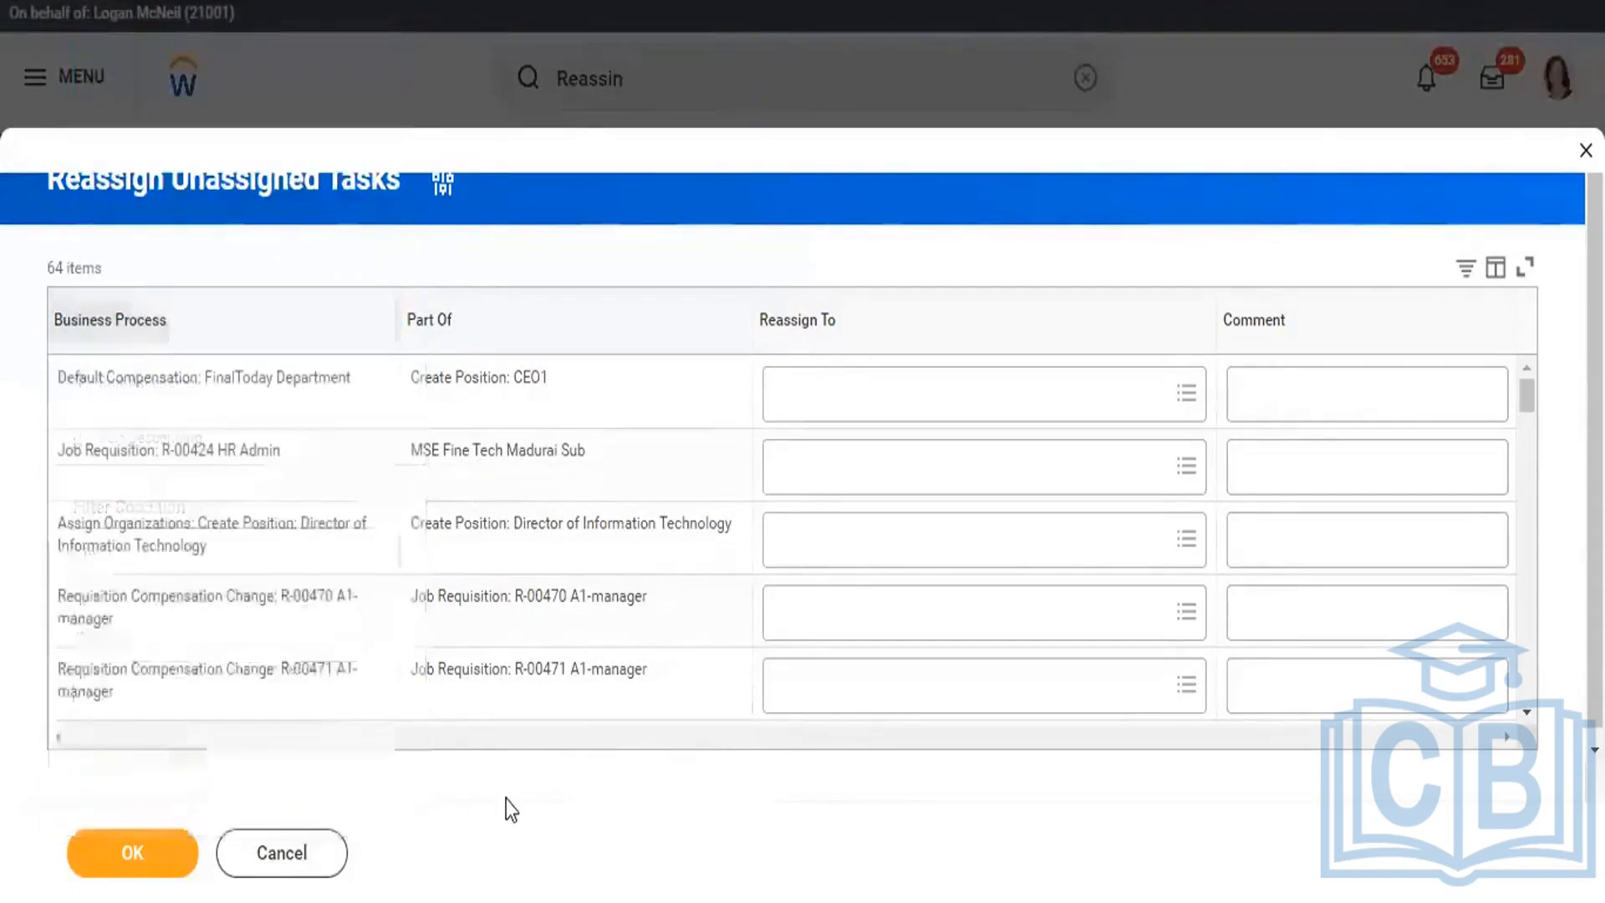
{"action": "left_click", "coordinate": [293, 861]}
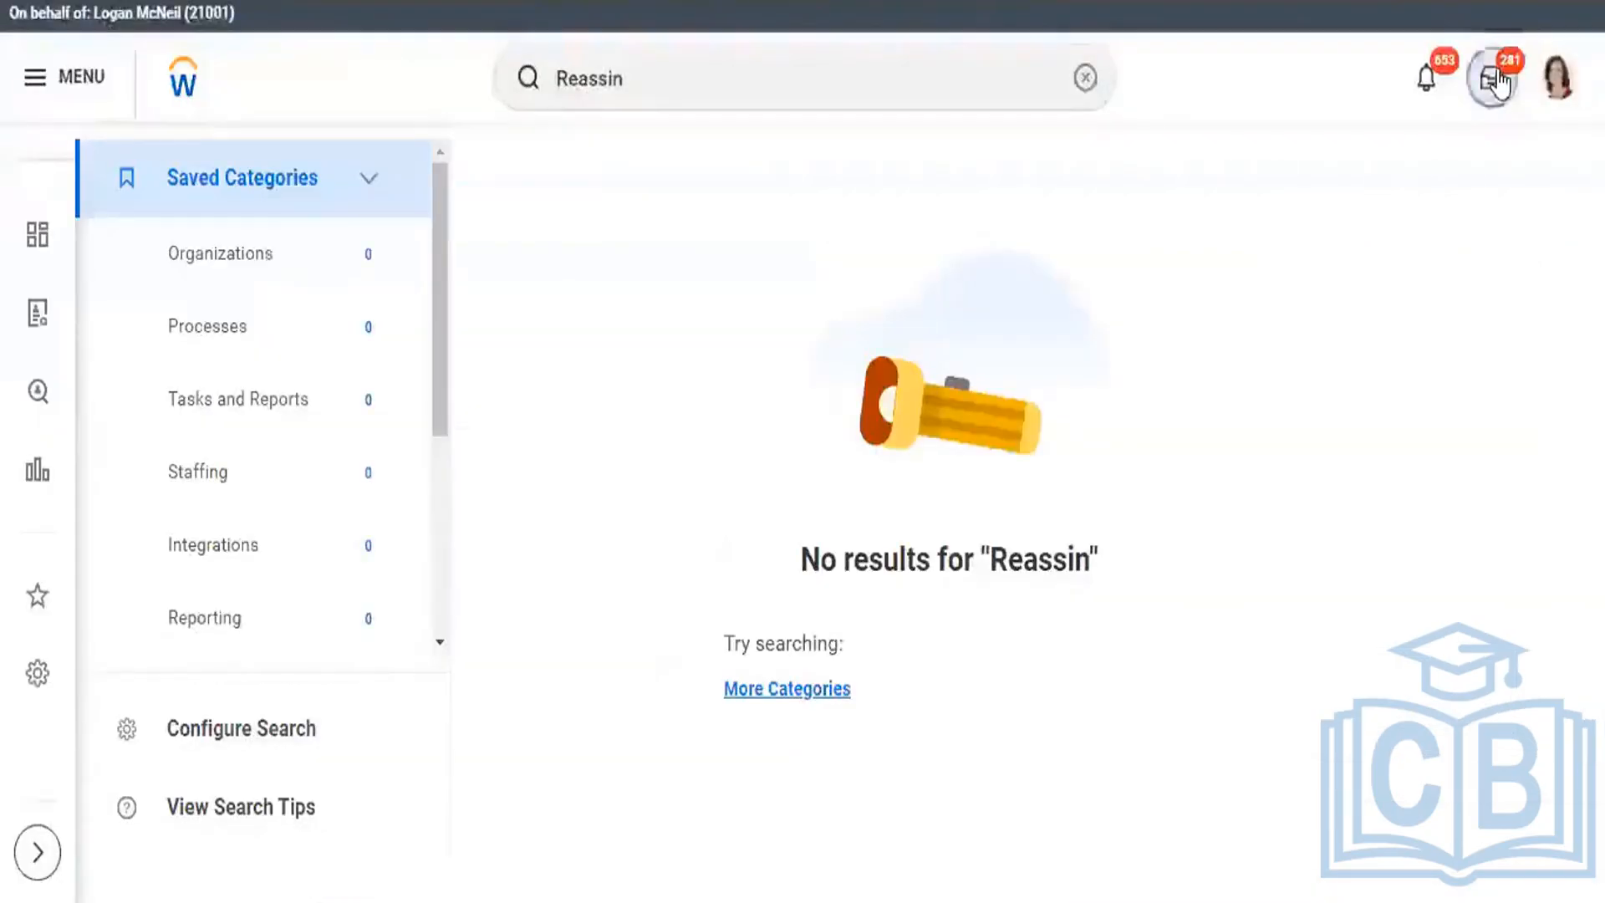
- Open the inbox item Requisition Compensation Change: R-01240 Director and look through its business process steps needing reassignment
{"action": "left_click", "coordinate": [1493, 79]}
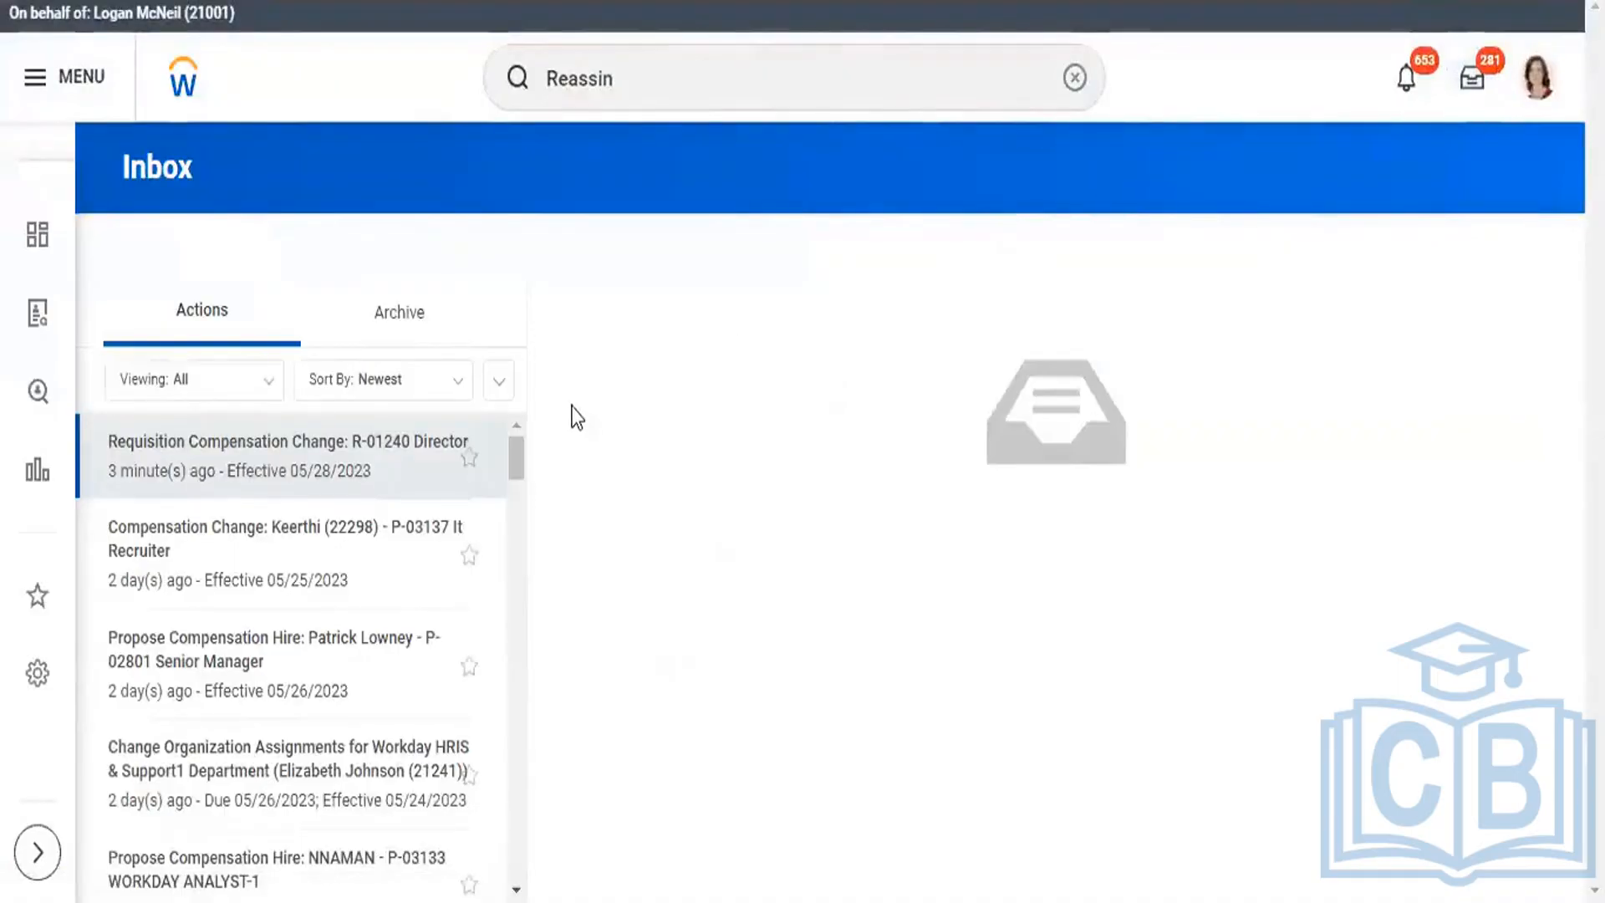
{"action": "left_click", "coordinate": [392, 471]}
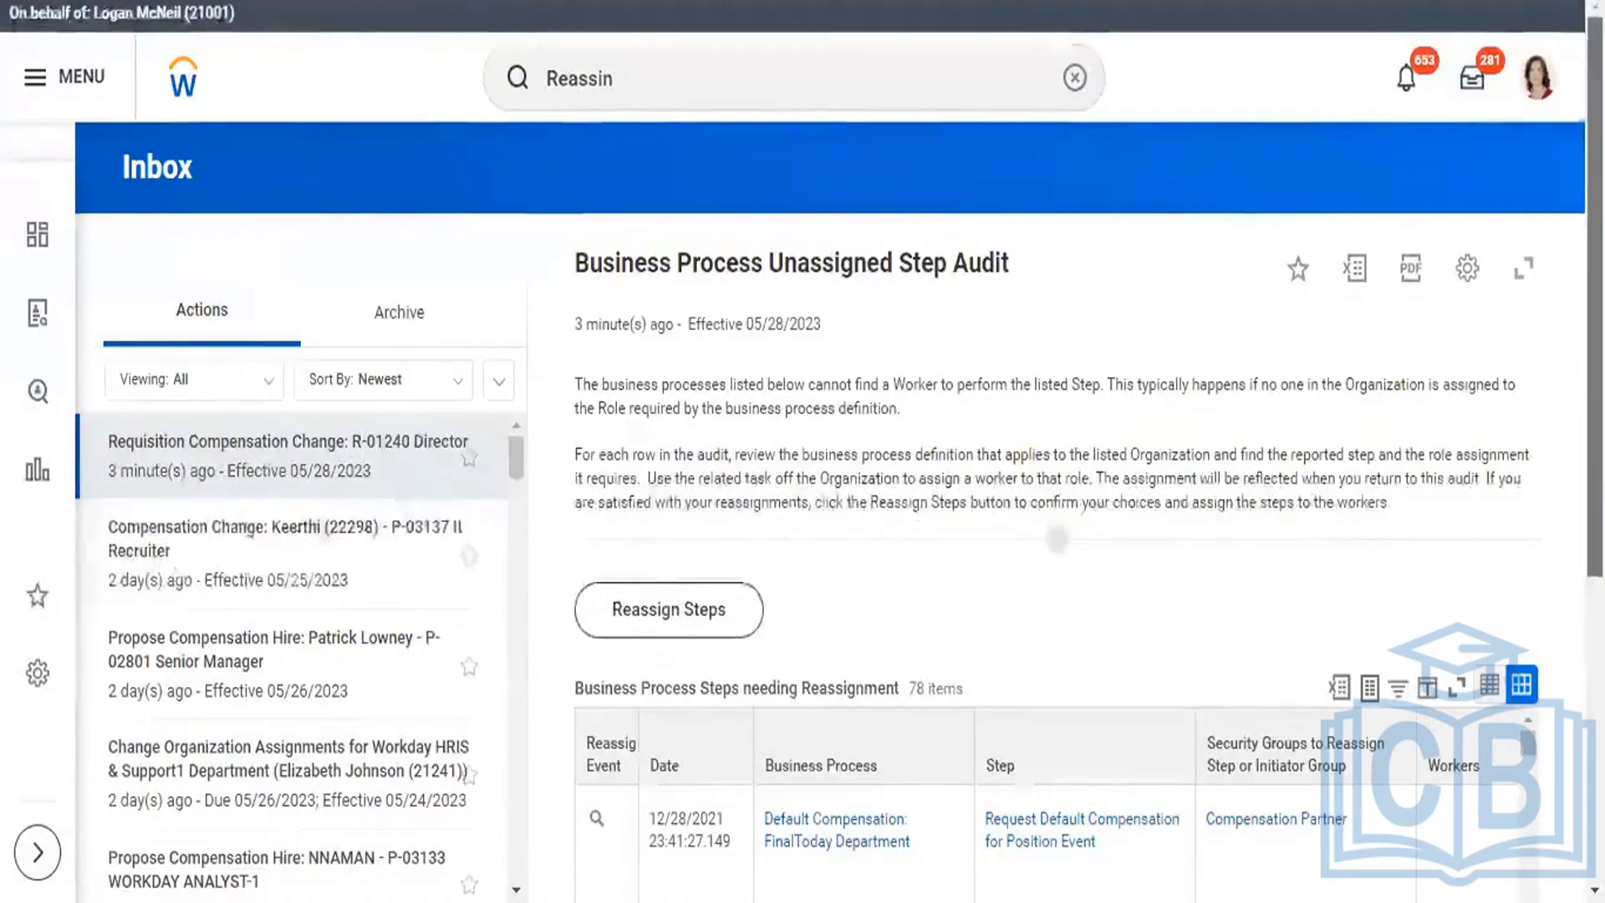
{"action": "scroll", "coordinate": [1003, 502], "scroll_direction": "down", "scroll_amount": 3}
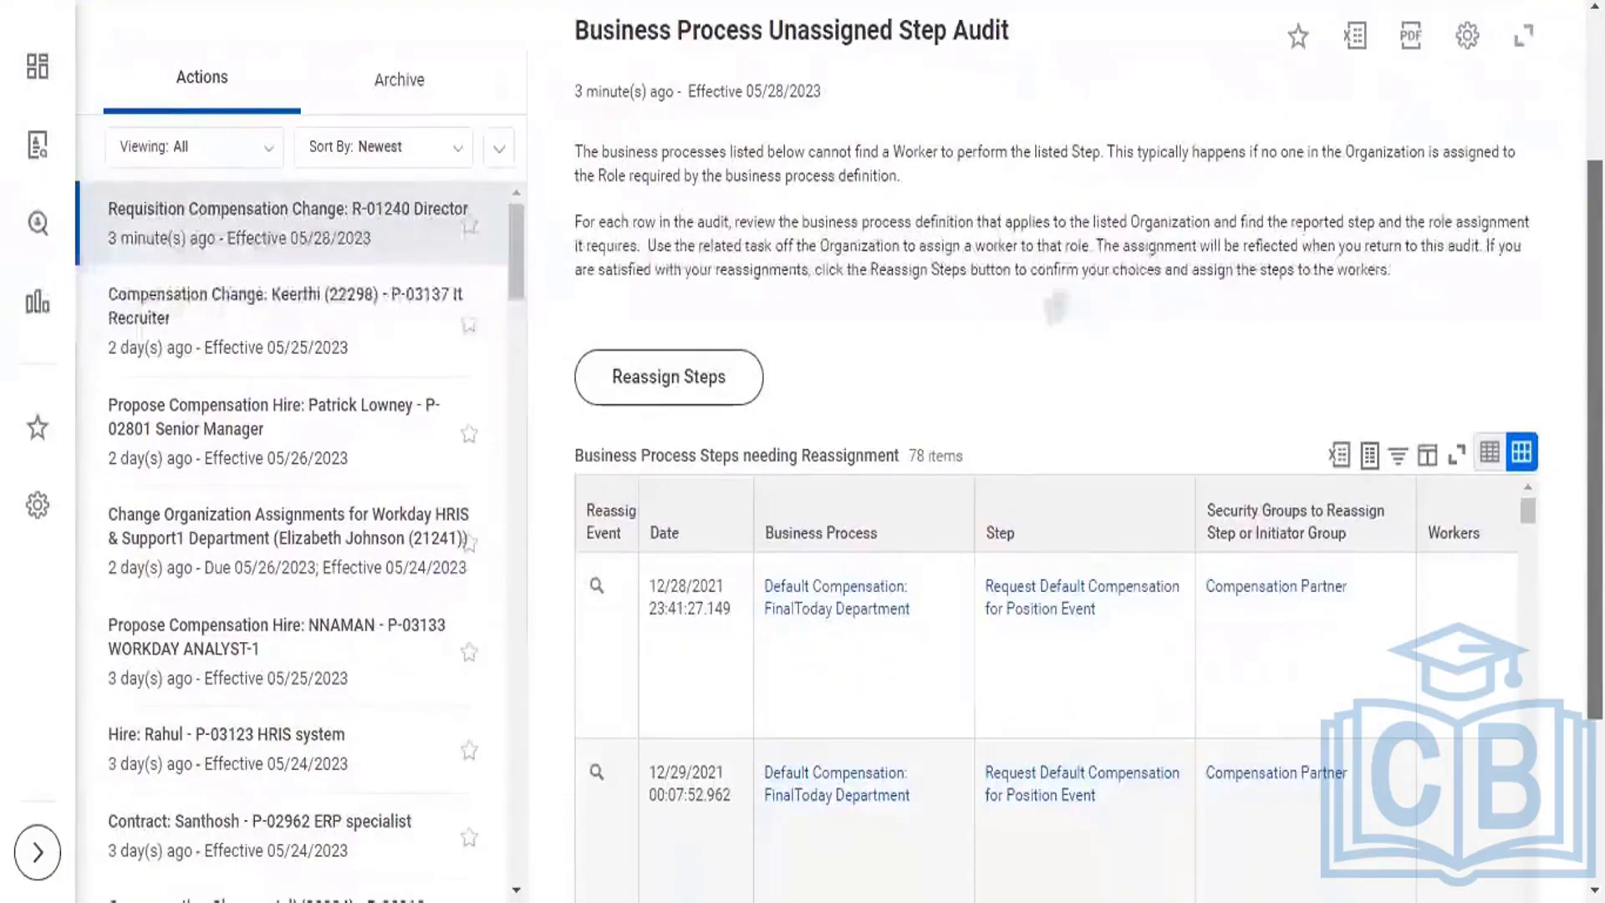
{"action": "scroll", "coordinate": [1532, 351], "scroll_direction": "down", "scroll_amount": 3}
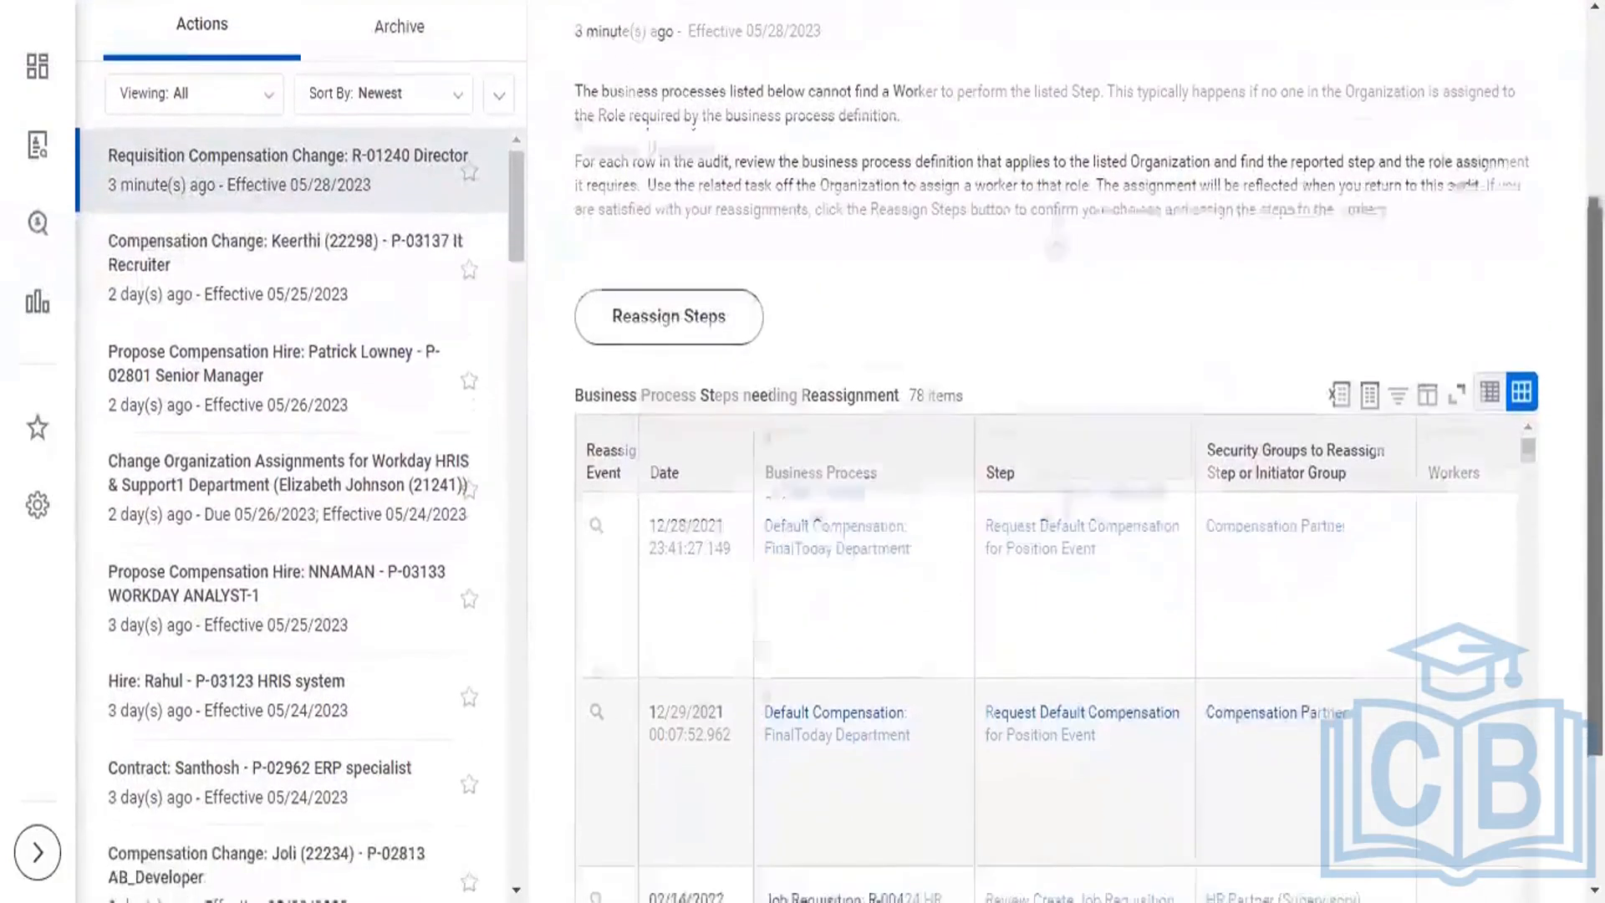
{"action": "scroll", "coordinate": [1534, 351], "scroll_direction": "down", "scroll_amount": 5}
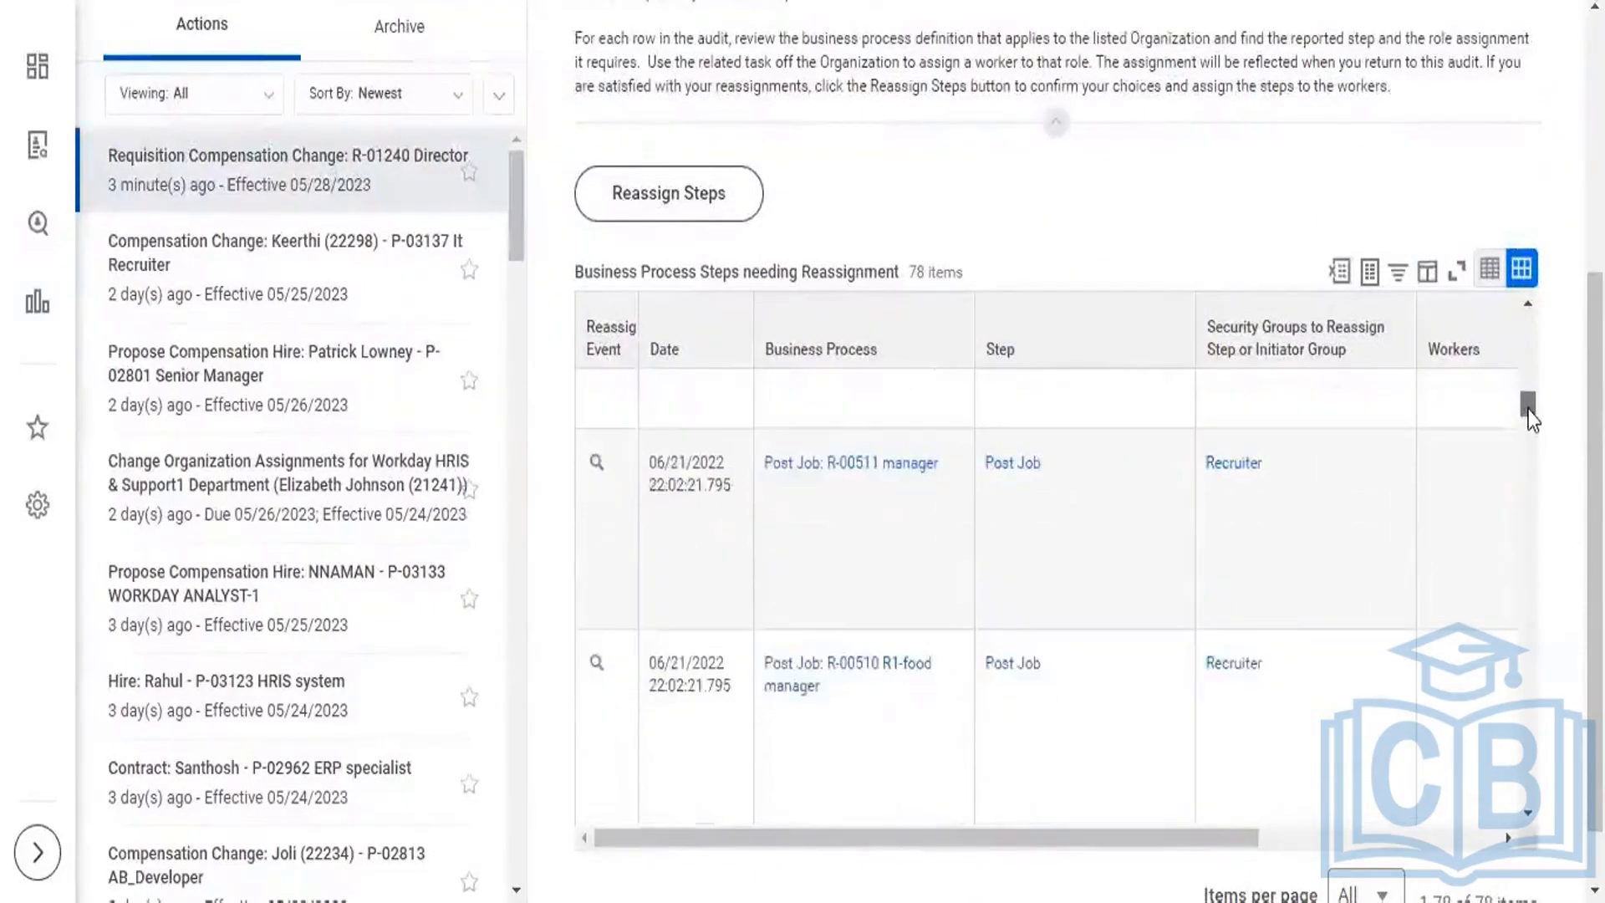
{"action": "left_click_drag", "start_coordinate": [1527, 404], "coordinate": [1535, 664]}
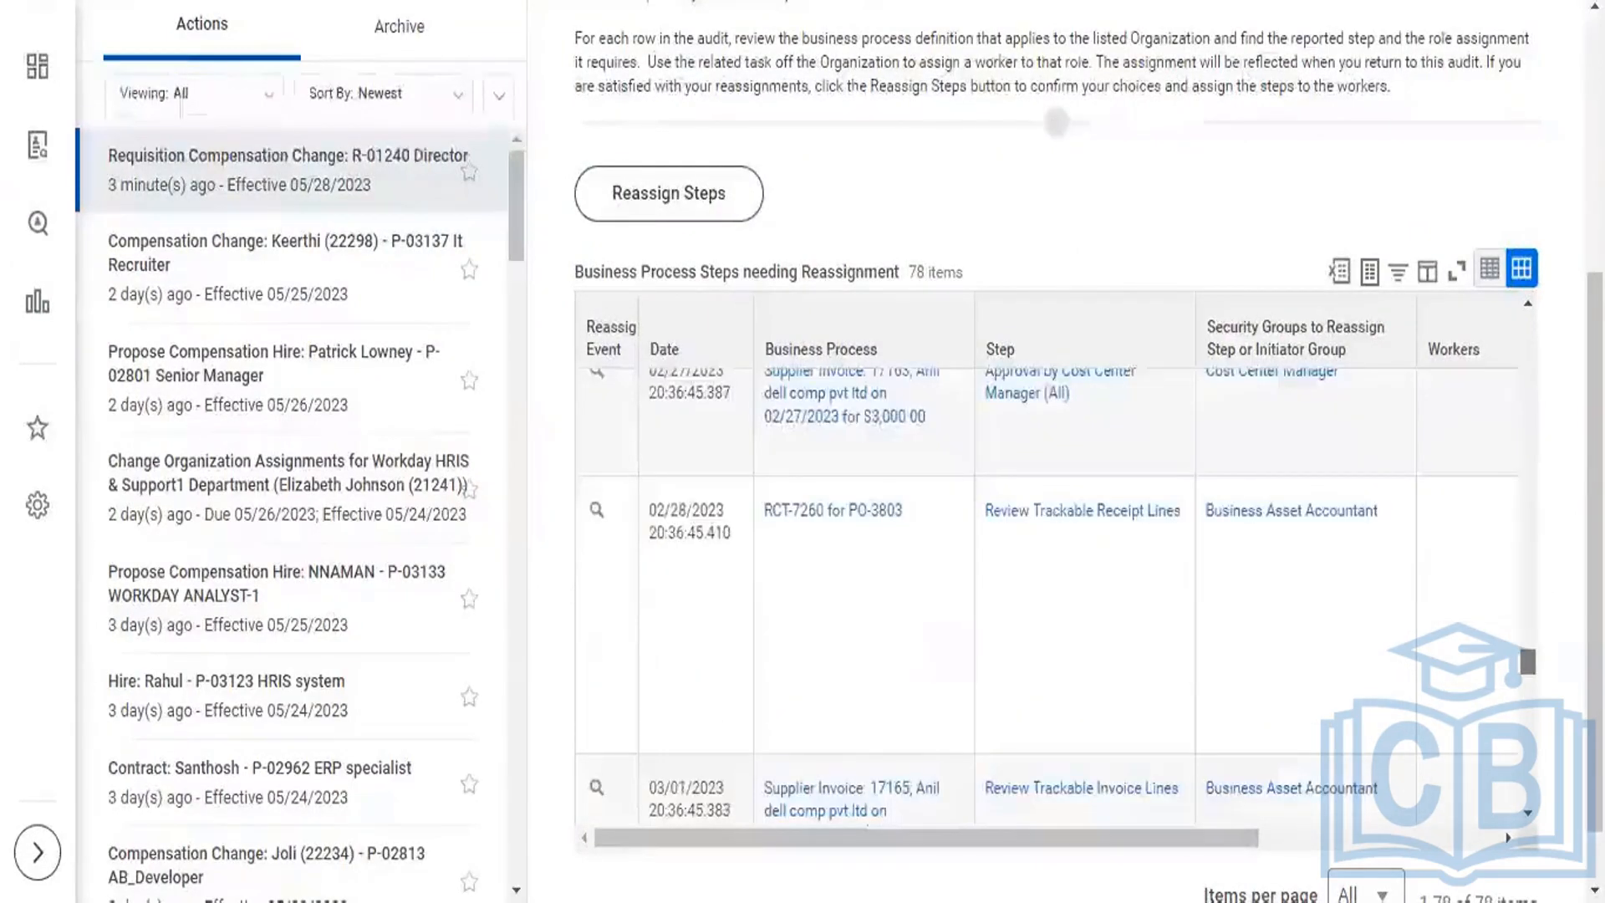
{"action": "left_click_drag", "start_coordinate": [1539, 580], "coordinate": [1526, 322]}
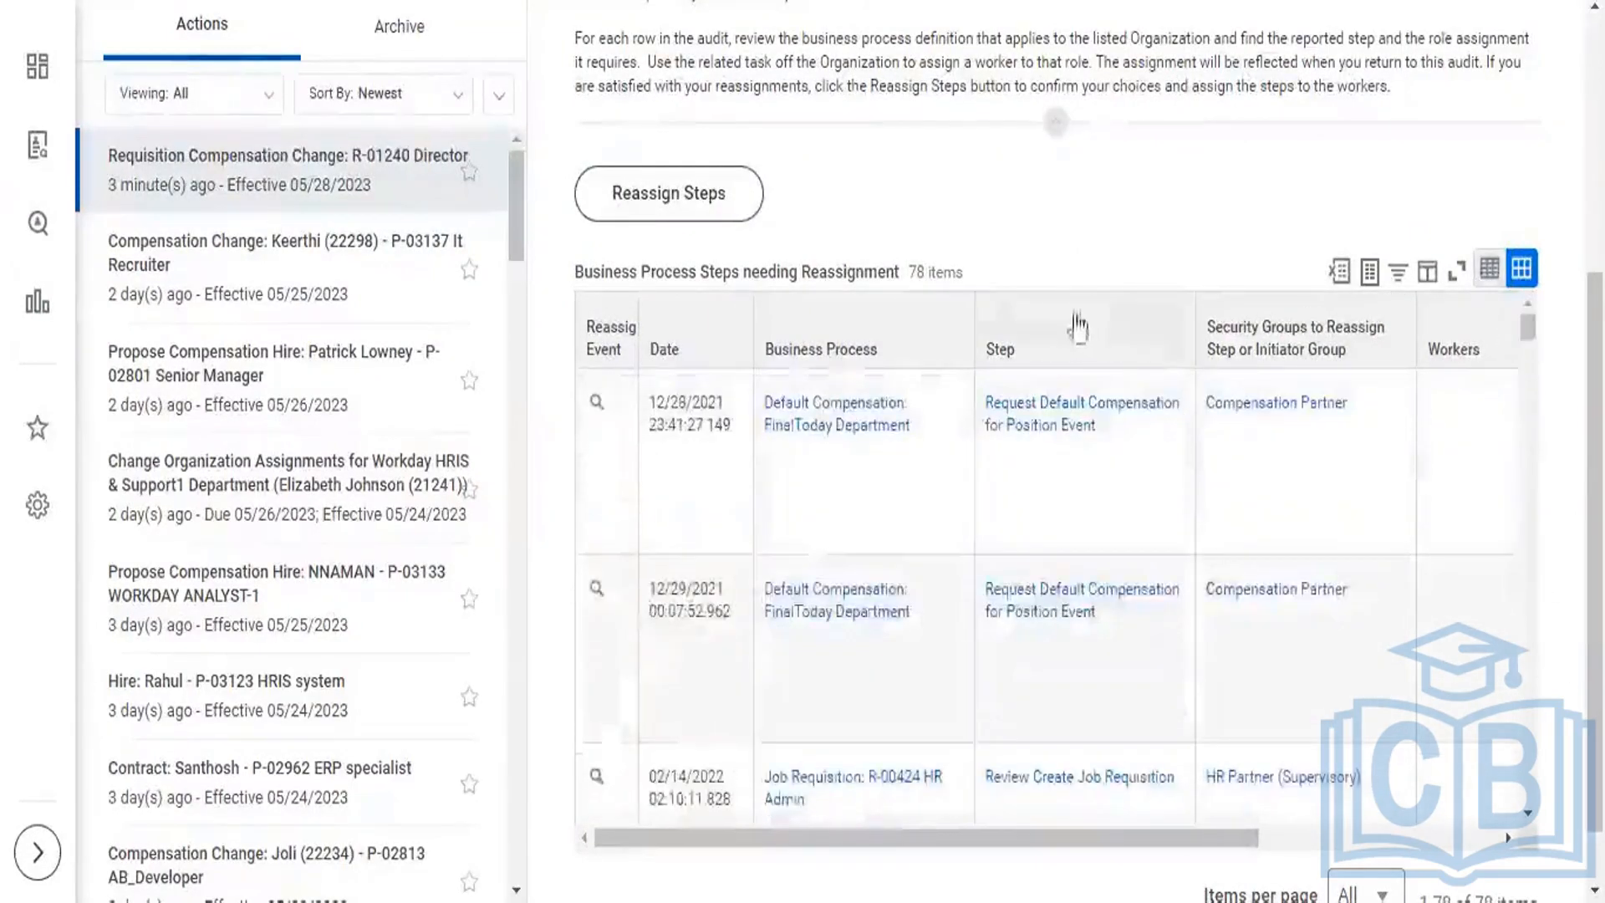
- Try to filter the business process steps needing reassignment by "alpha" in the Business Process column
{"action": "left_click", "coordinate": [890, 339]}
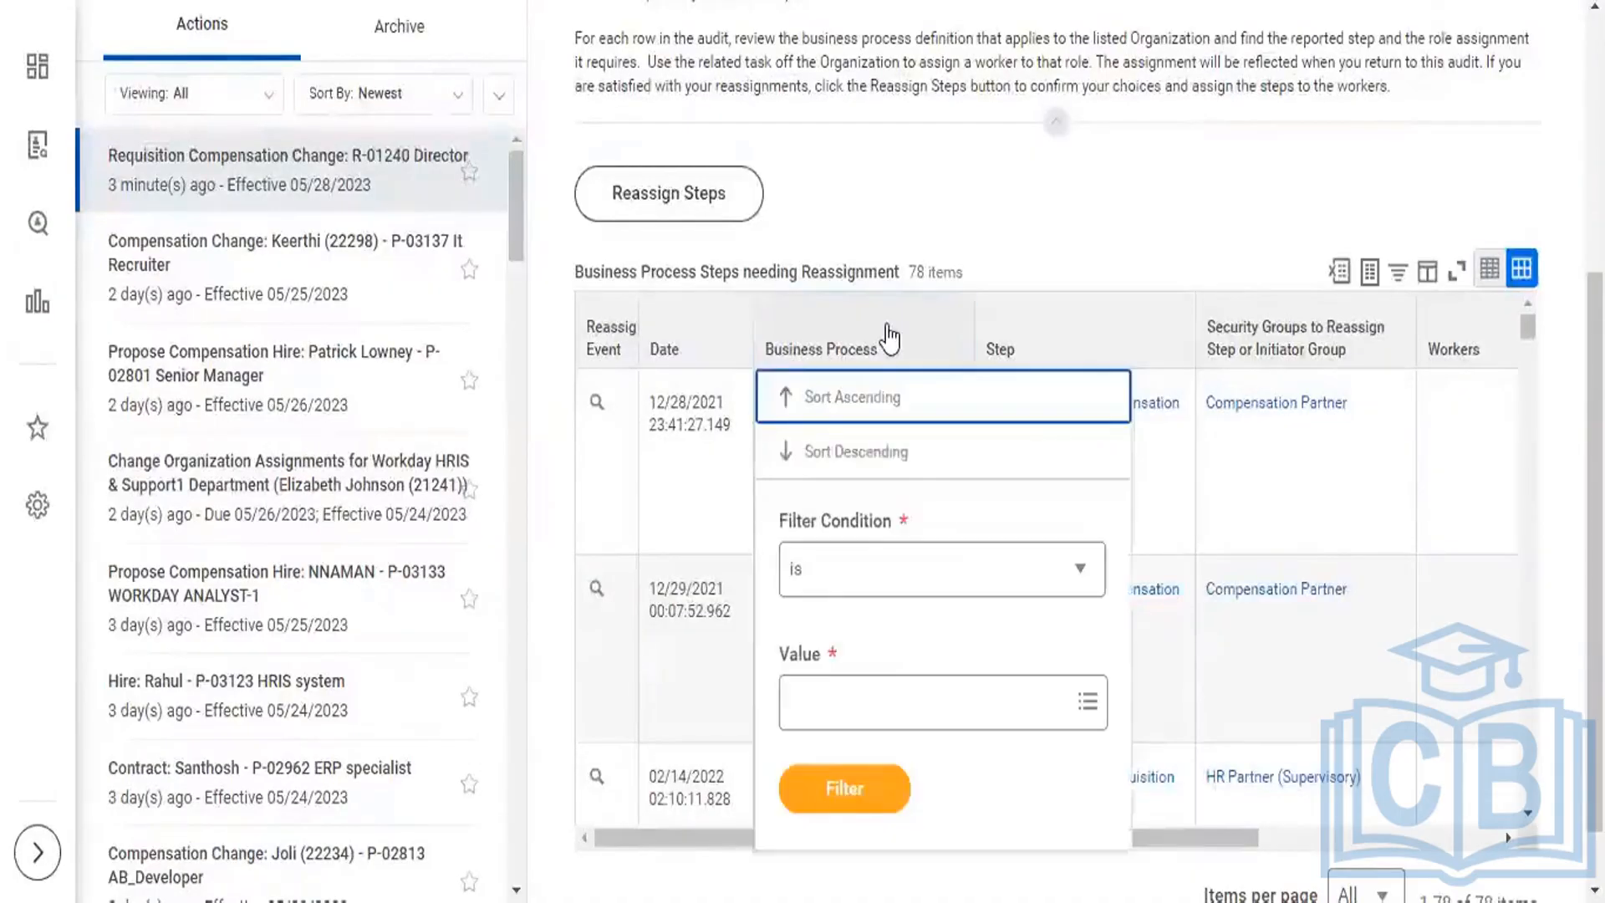
{"action": "left_click", "coordinate": [911, 702]}
{"action": "type", "text": "alph"}
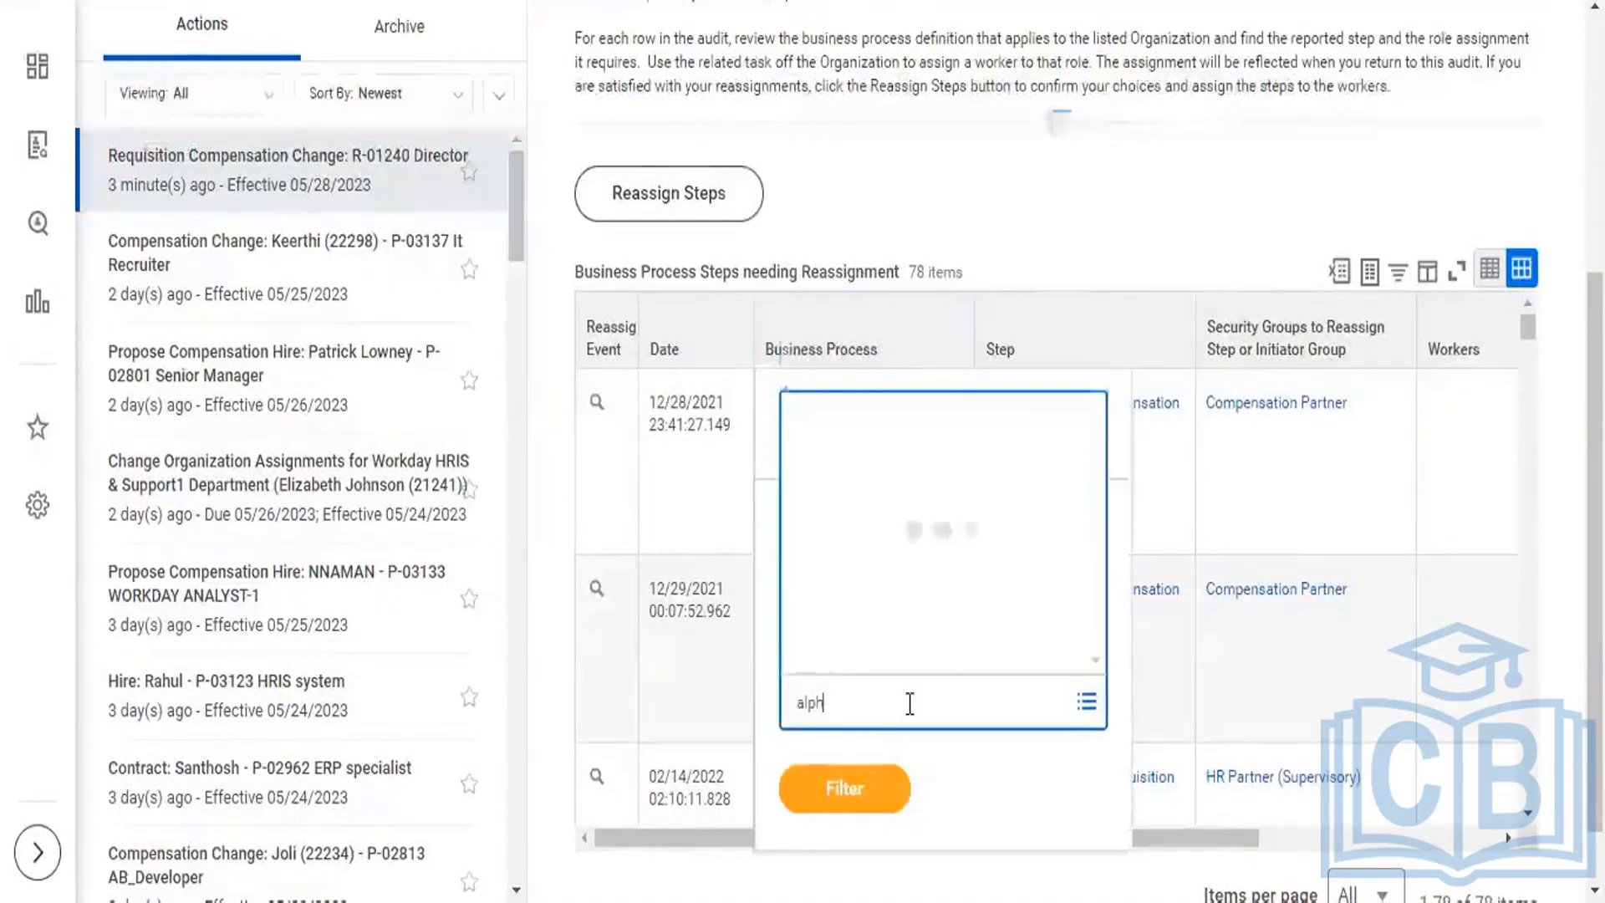
{"action": "type", "text": "a"}
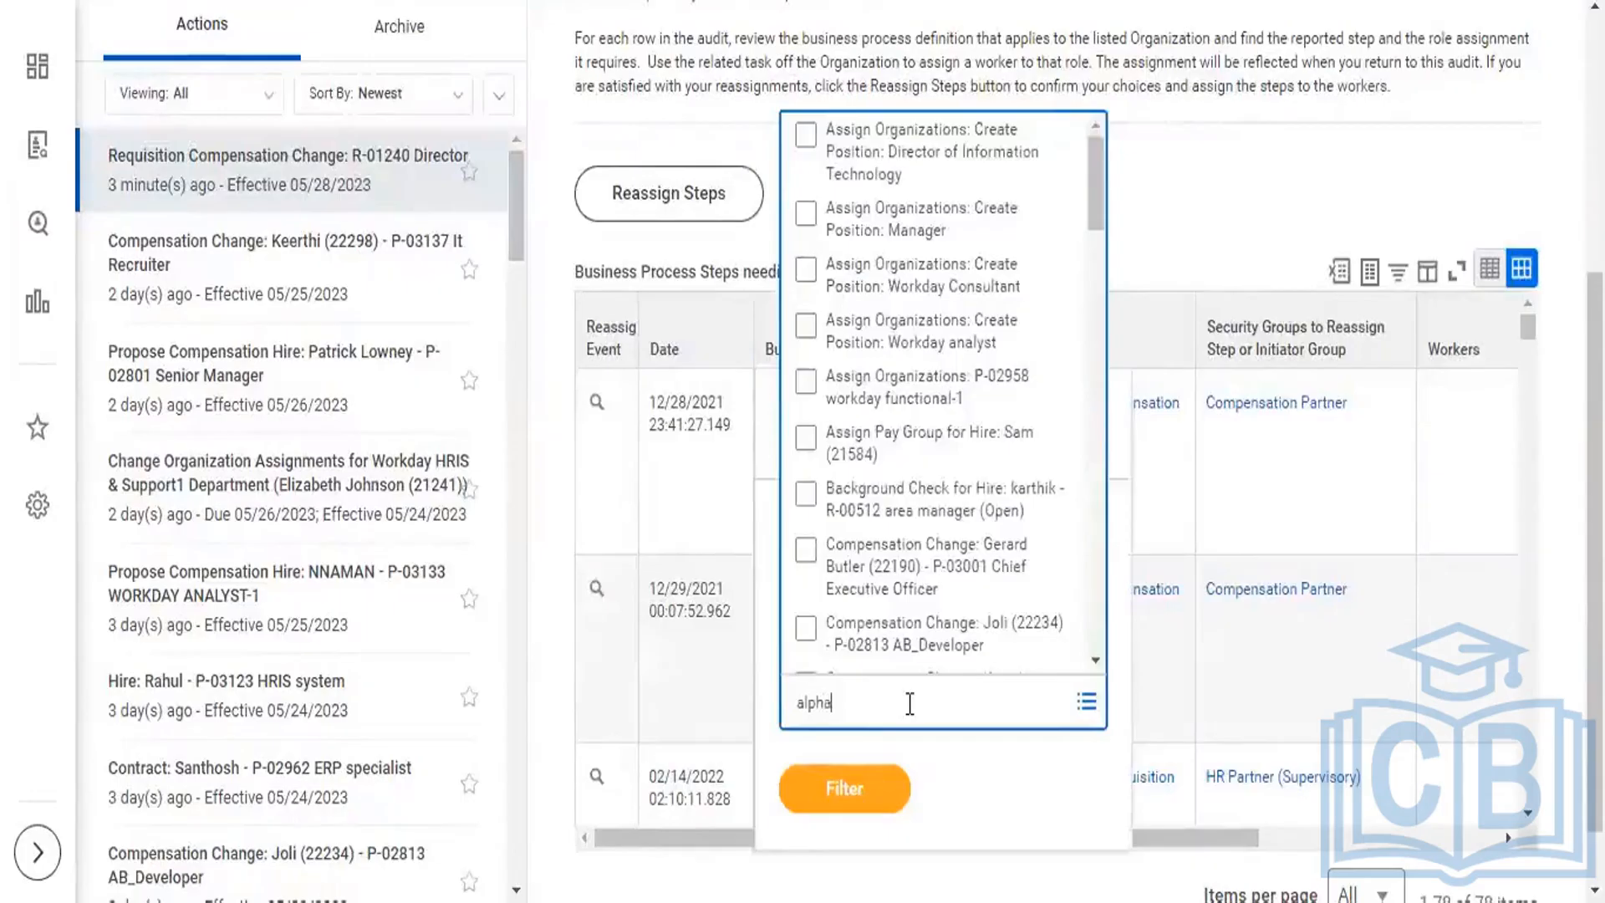
{"action": "key", "text": "Return"}
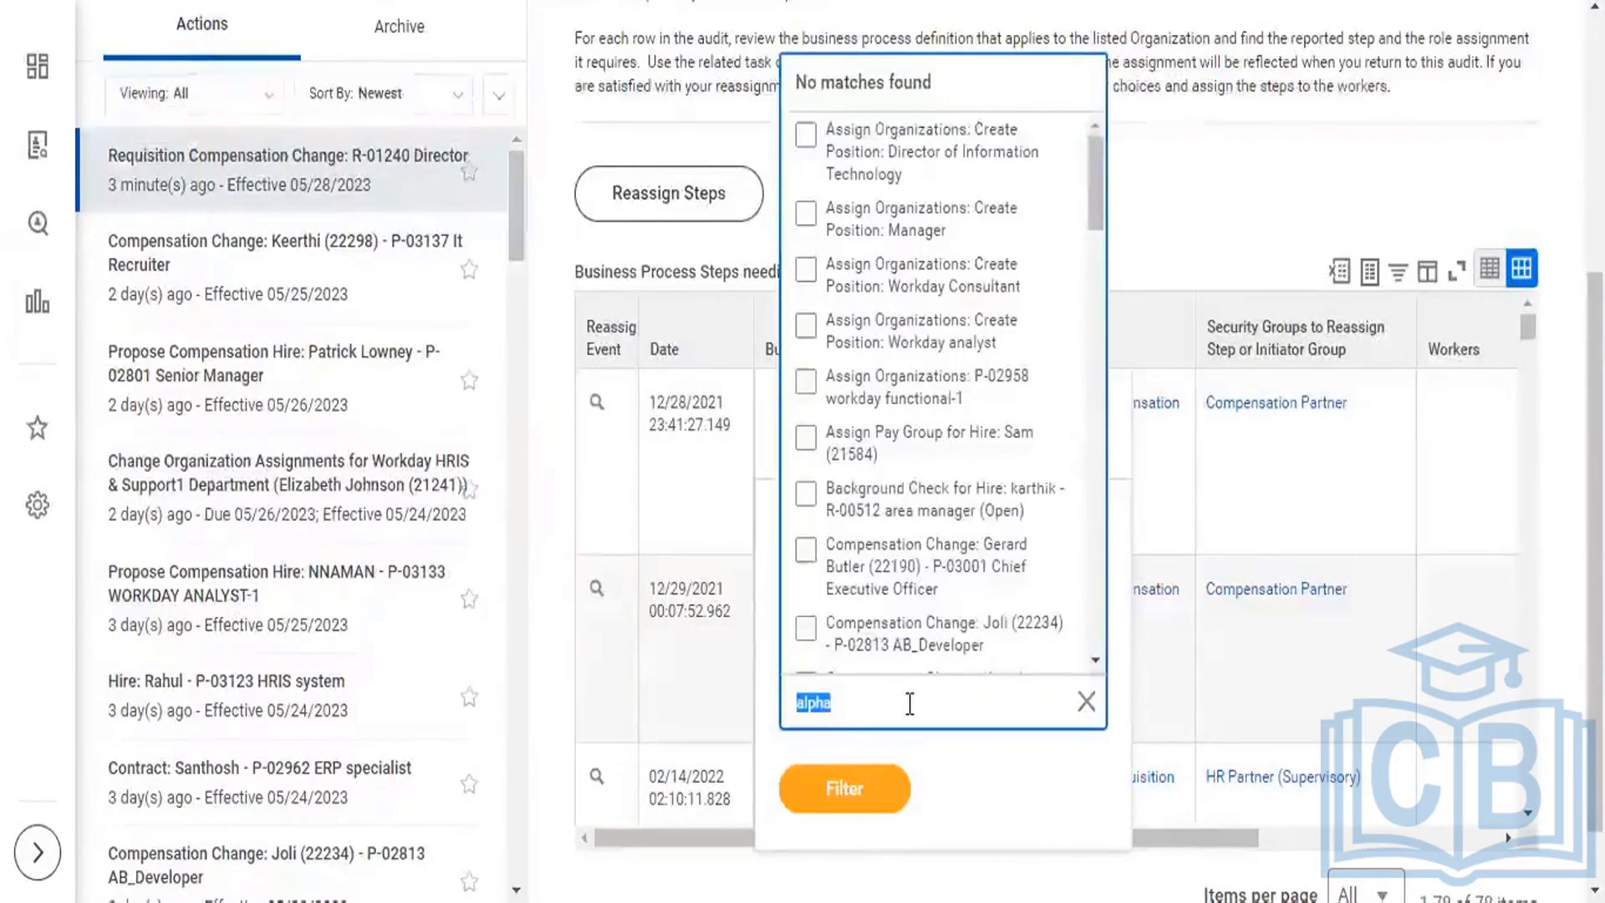
{"action": "left_click_drag", "start_coordinate": [1097, 182], "coordinate": [1100, 184]}
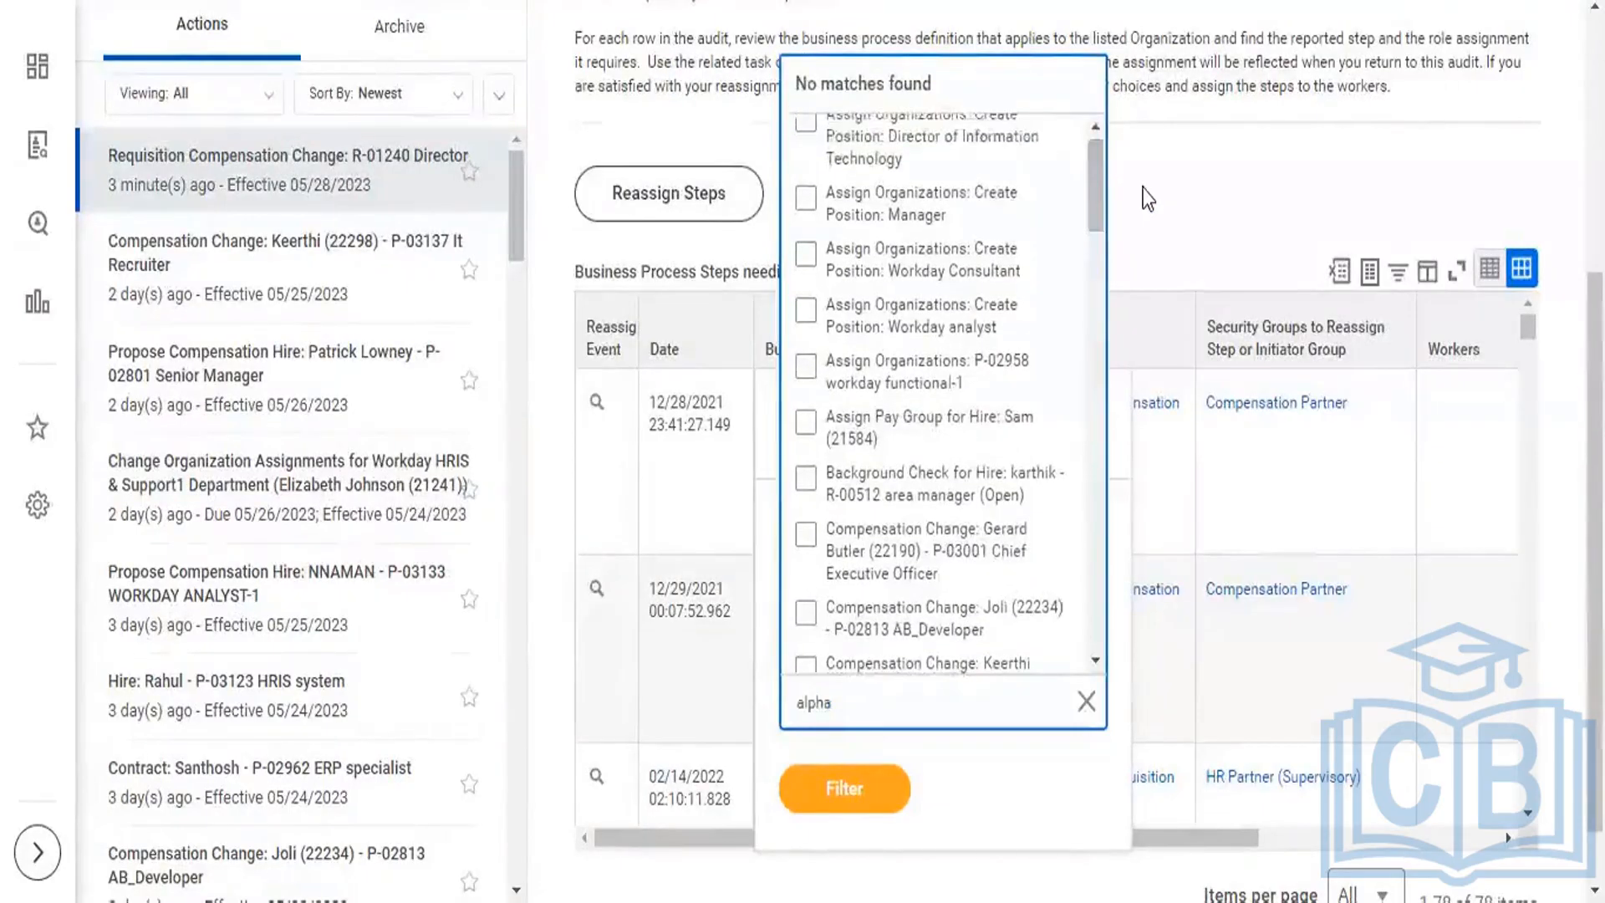
{"action": "left_click", "coordinate": [1143, 187]}
- Replace the previous global search with "Bp: job req" to find the job requisition business process definitions
{"action": "scroll", "coordinate": [1592, 552], "scroll_direction": "up", "scroll_amount": 4}
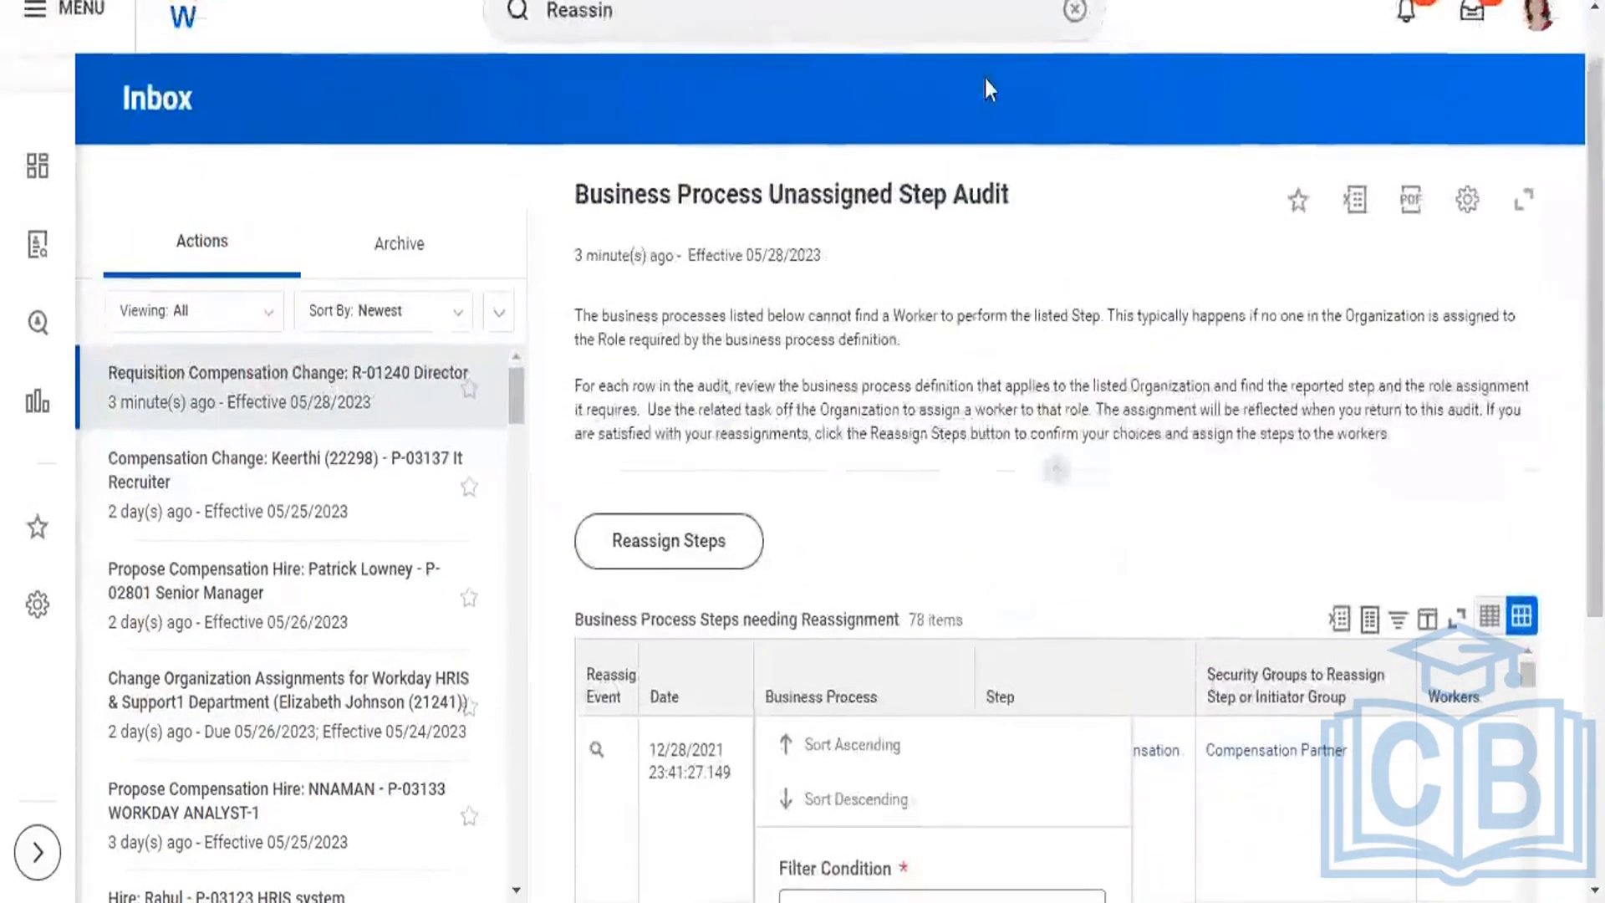
{"action": "left_click", "coordinate": [985, 79]}
{"action": "key", "text": "BackSpace"}
{"action": "key", "text": "BackSpace"}
{"action": "key", "text": "BackSpace"}
{"action": "key", "text": "BackSpace"}
{"action": "key", "text": "BackSpace"}
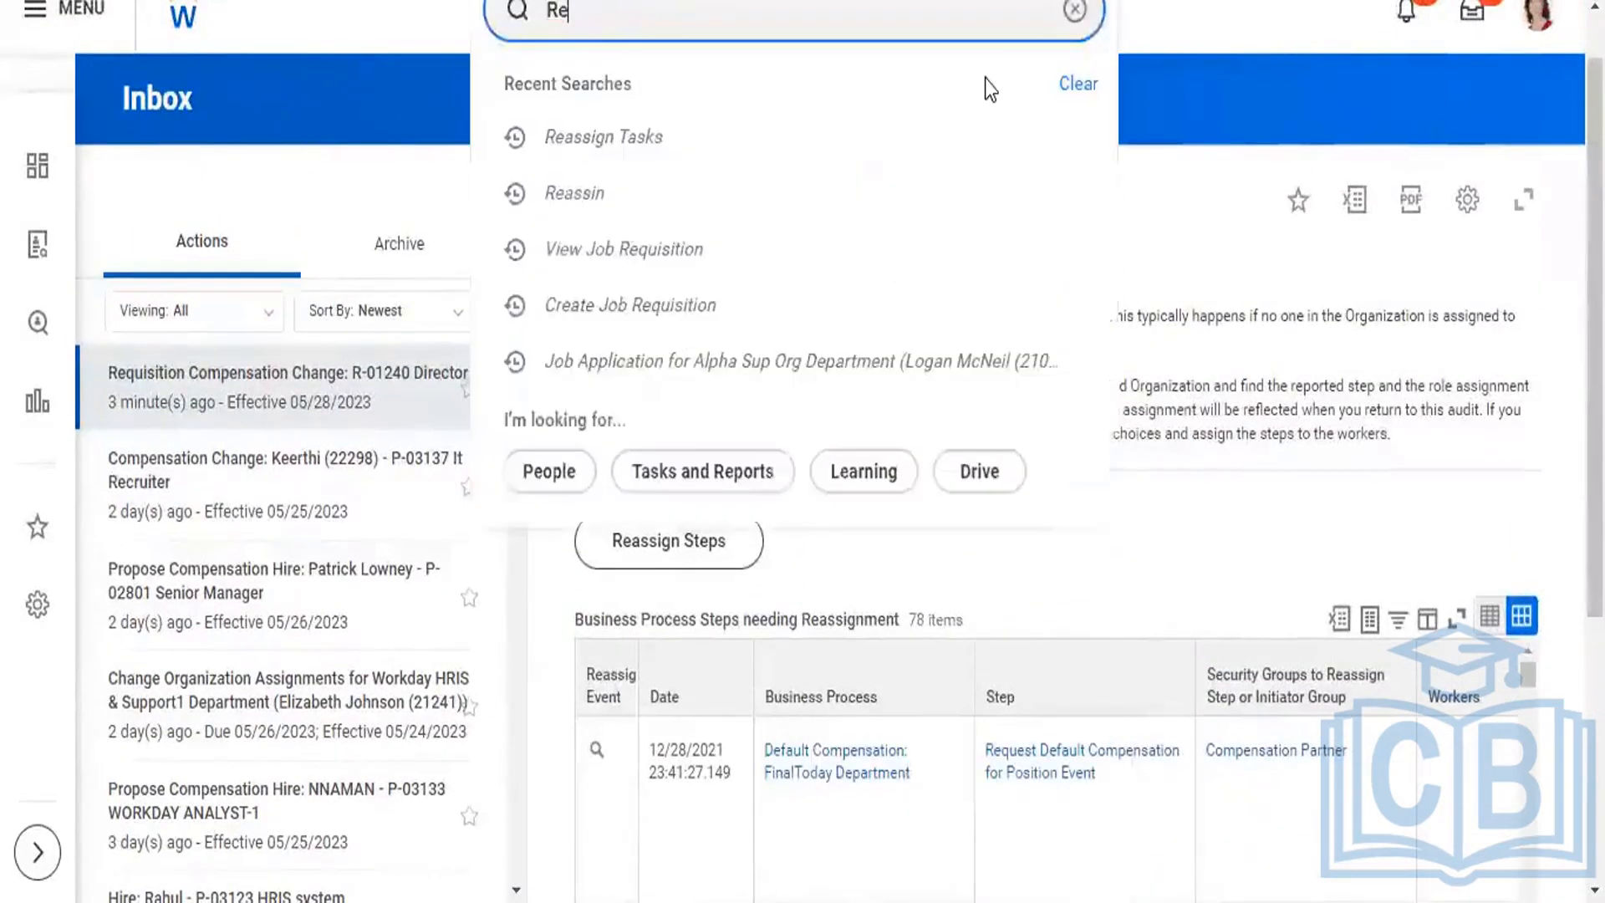
{"action": "key", "text": "BackSpace"}
{"action": "key", "text": "BackSpace"}
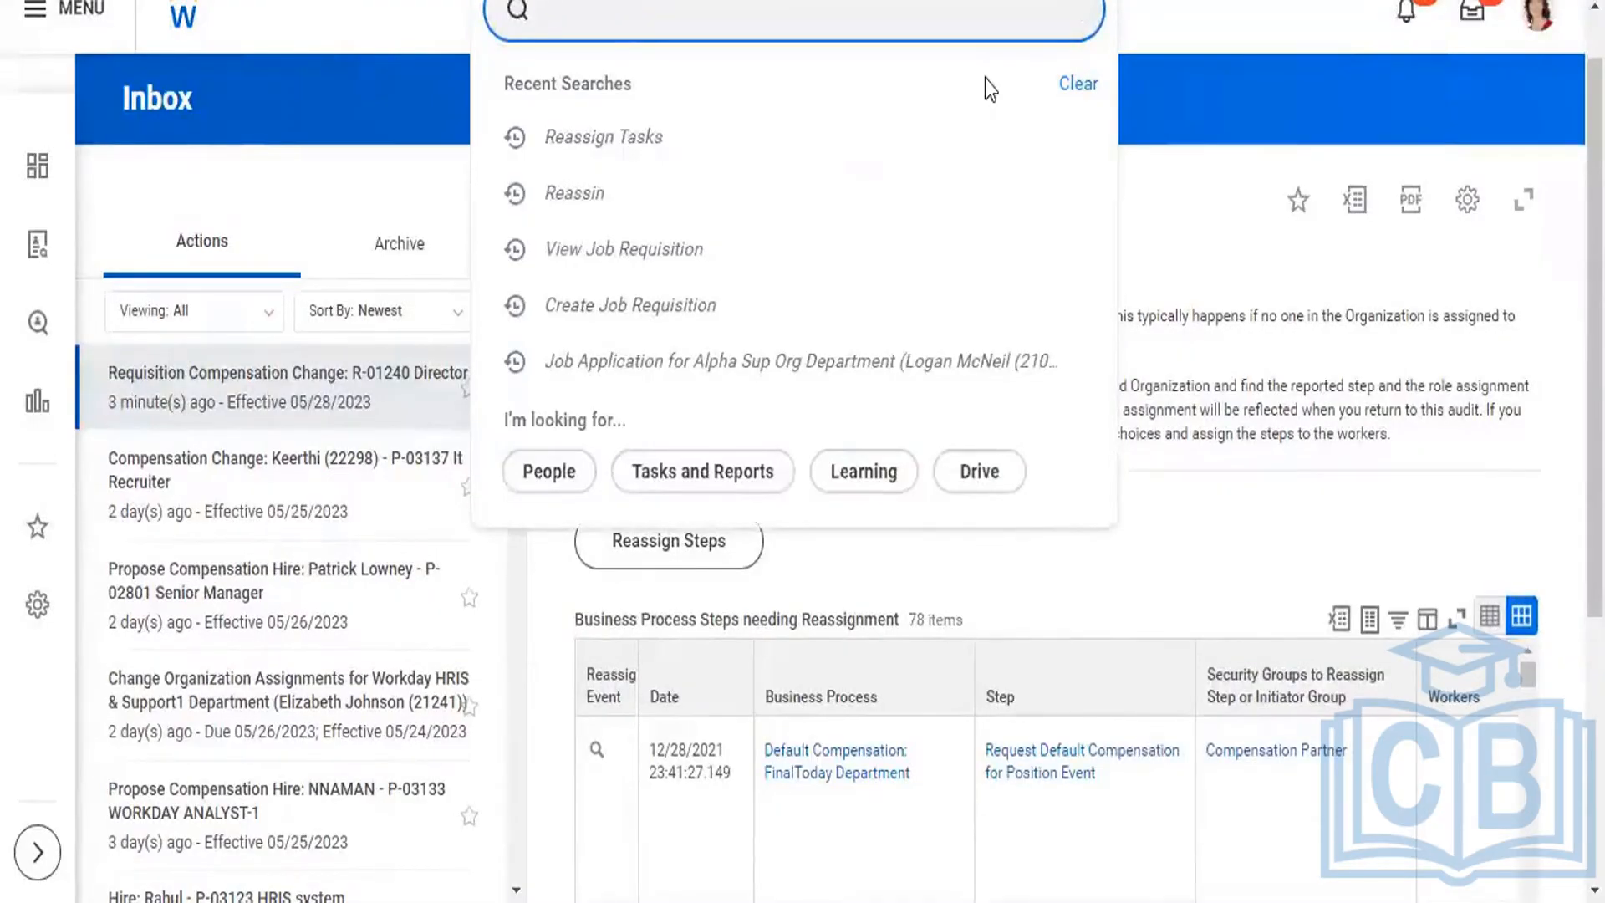
{"action": "type", "text": "Bp:"}
{"action": "key", "text": "BackSpace"}
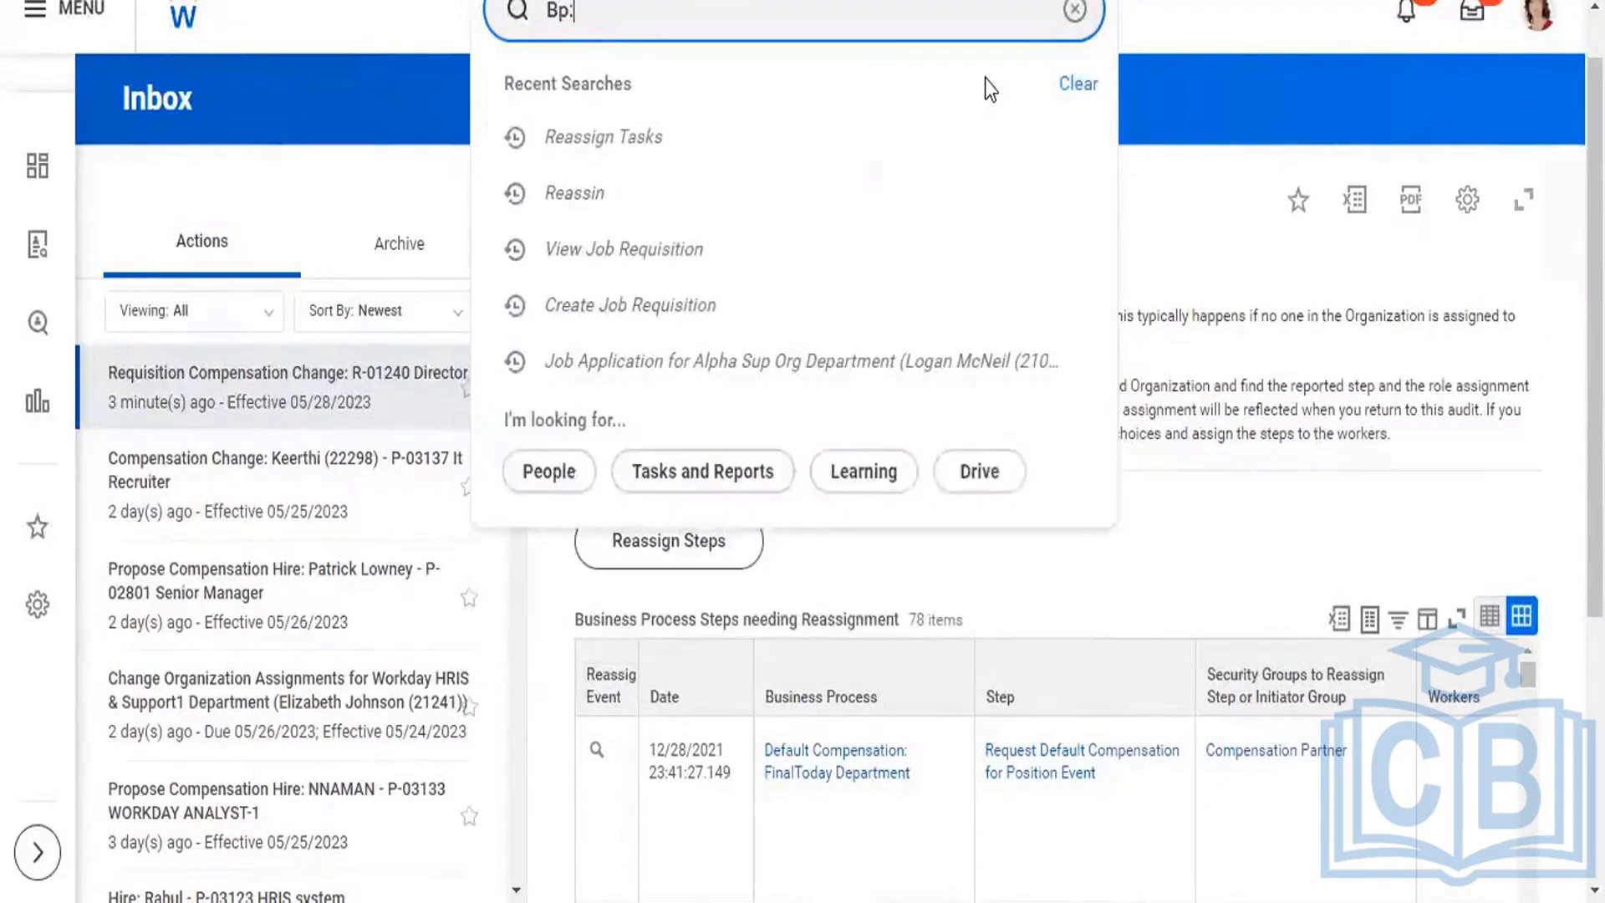
{"action": "type", "text": ": job req"}
{"action": "key", "text": "Return"}
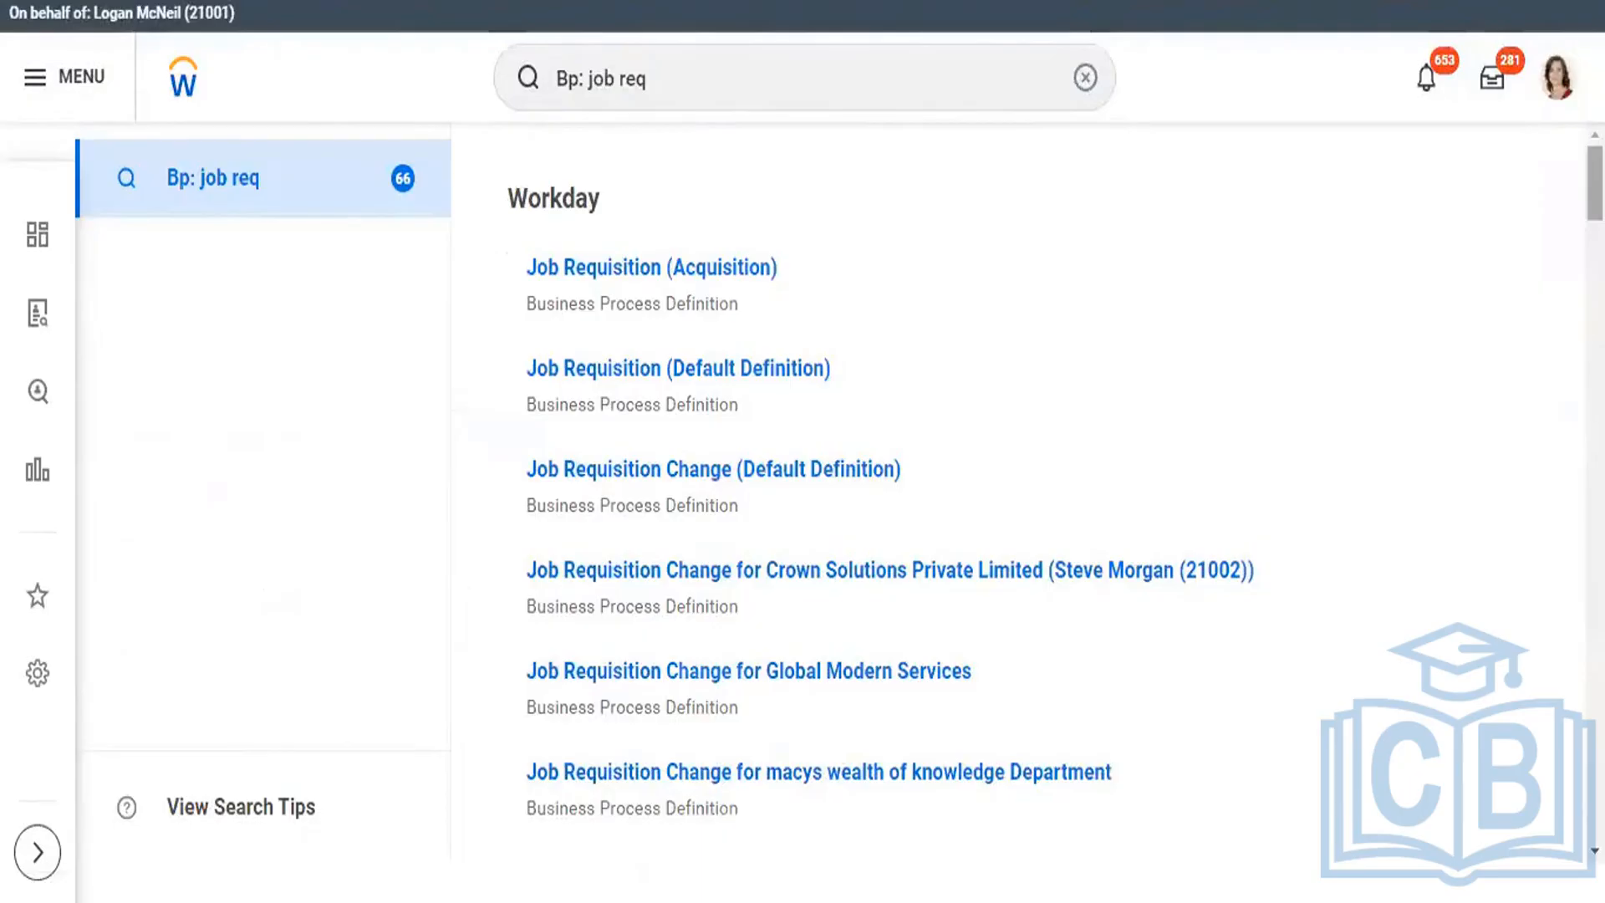
- Open the Job Requisition business process definition for Alpha Sup Org Department and review its steps and their assigned groups
{"action": "scroll", "coordinate": [1003, 502], "scroll_direction": "down", "scroll_amount": 4}
{"action": "scroll", "coordinate": [1003, 502], "scroll_direction": "down", "scroll_amount": 2}
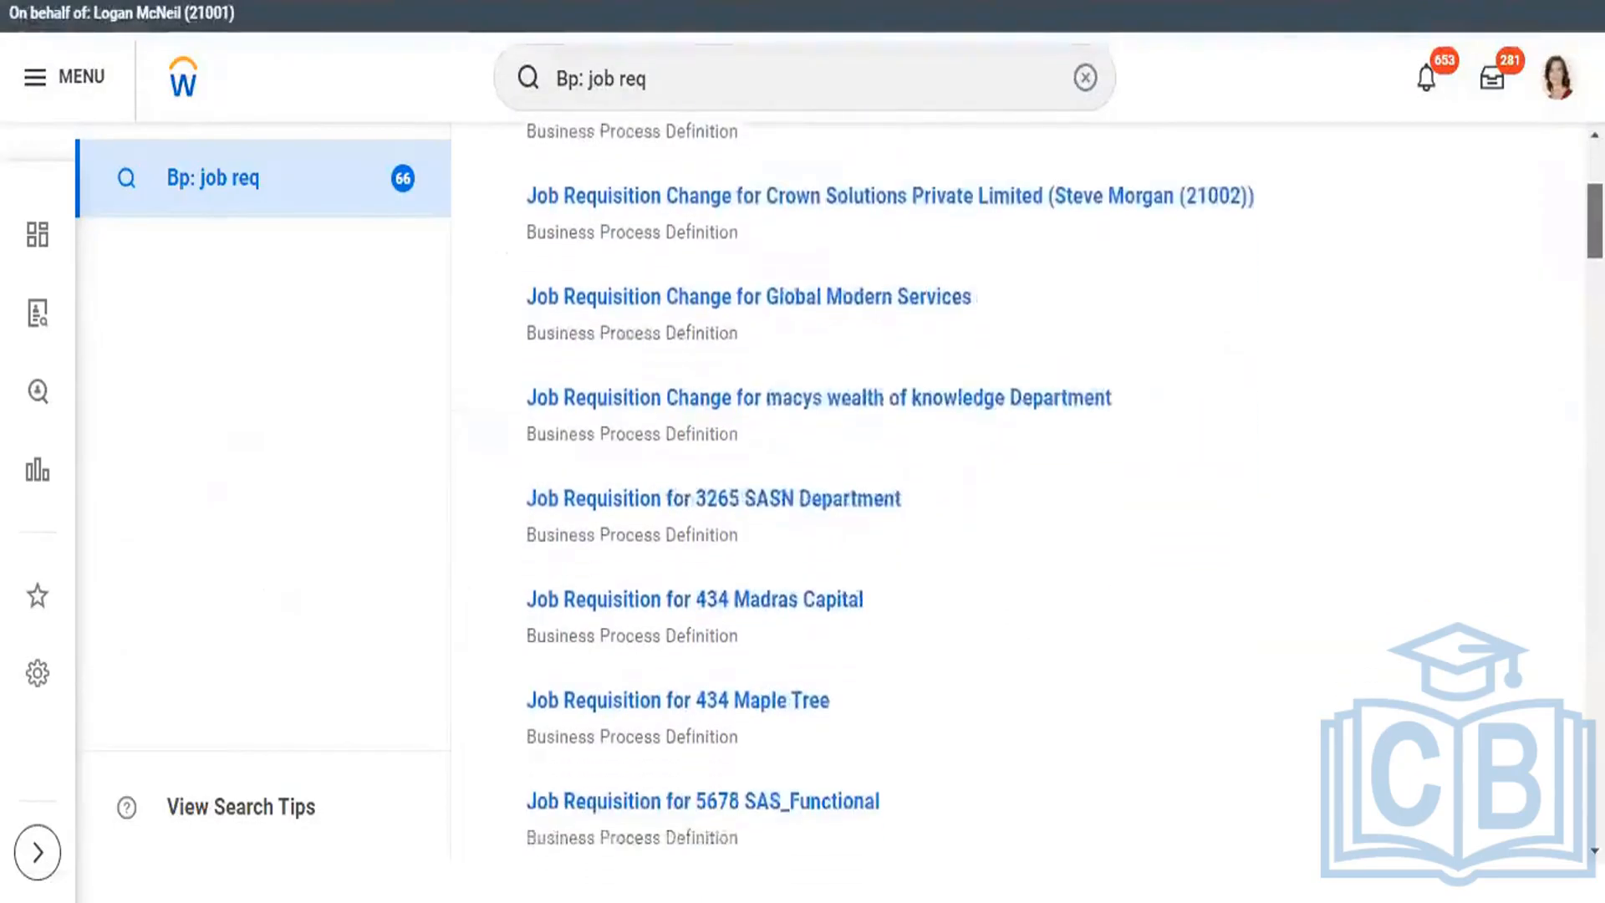
{"action": "scroll", "coordinate": [1003, 502], "scroll_direction": "down", "scroll_amount": 3}
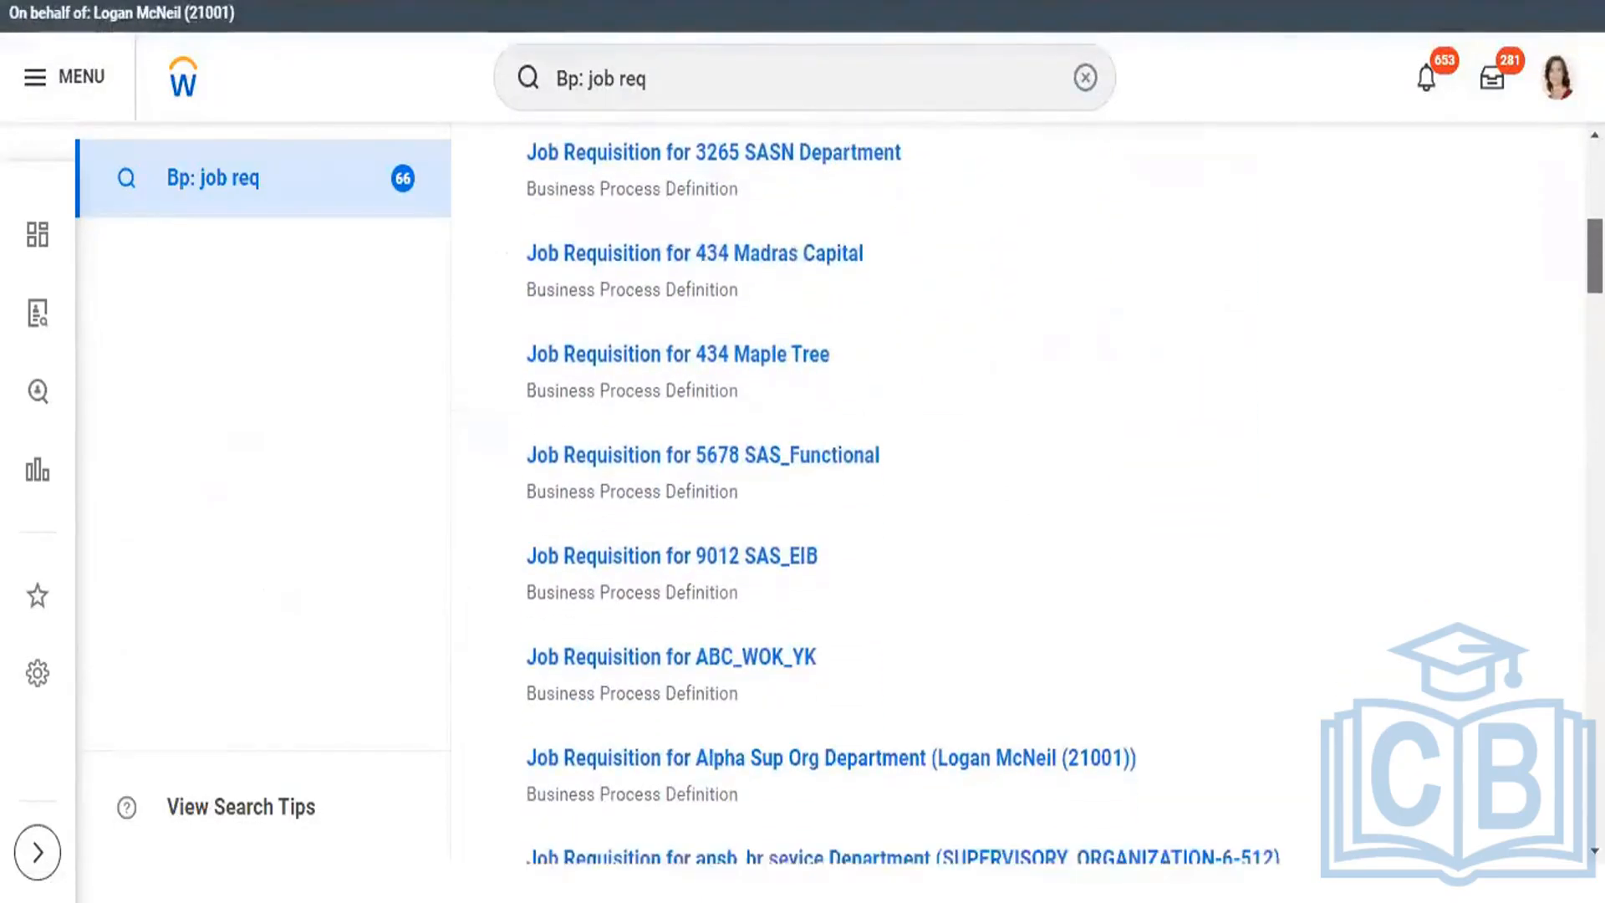
{"action": "left_click", "coordinate": [848, 760]}
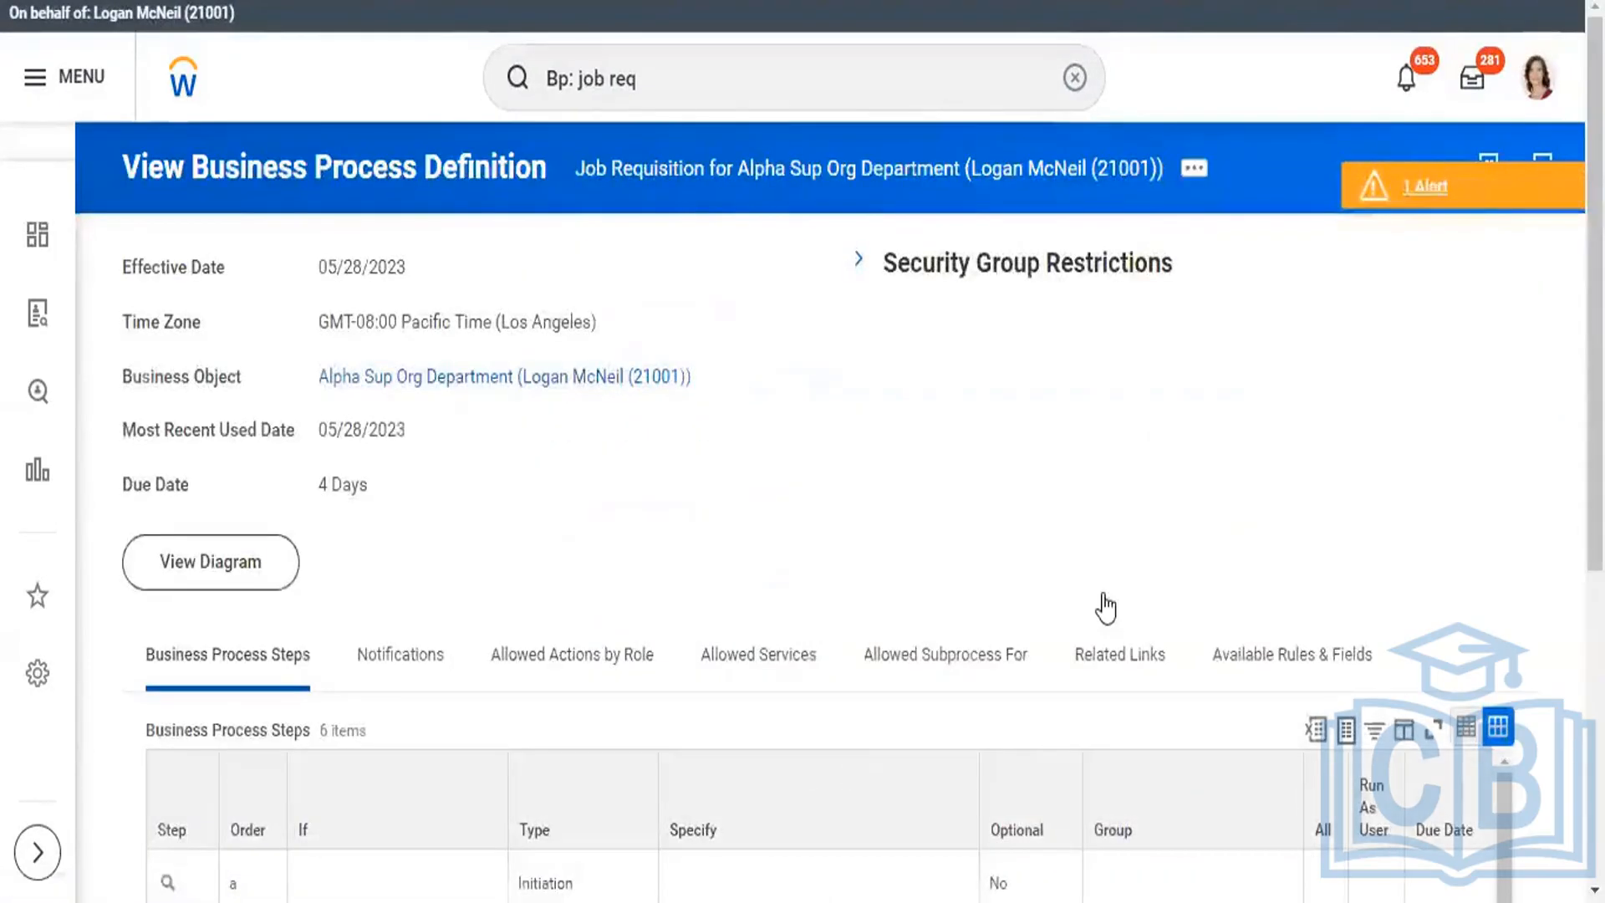
{"action": "scroll", "coordinate": [803, 502], "scroll_direction": "down", "scroll_amount": 5}
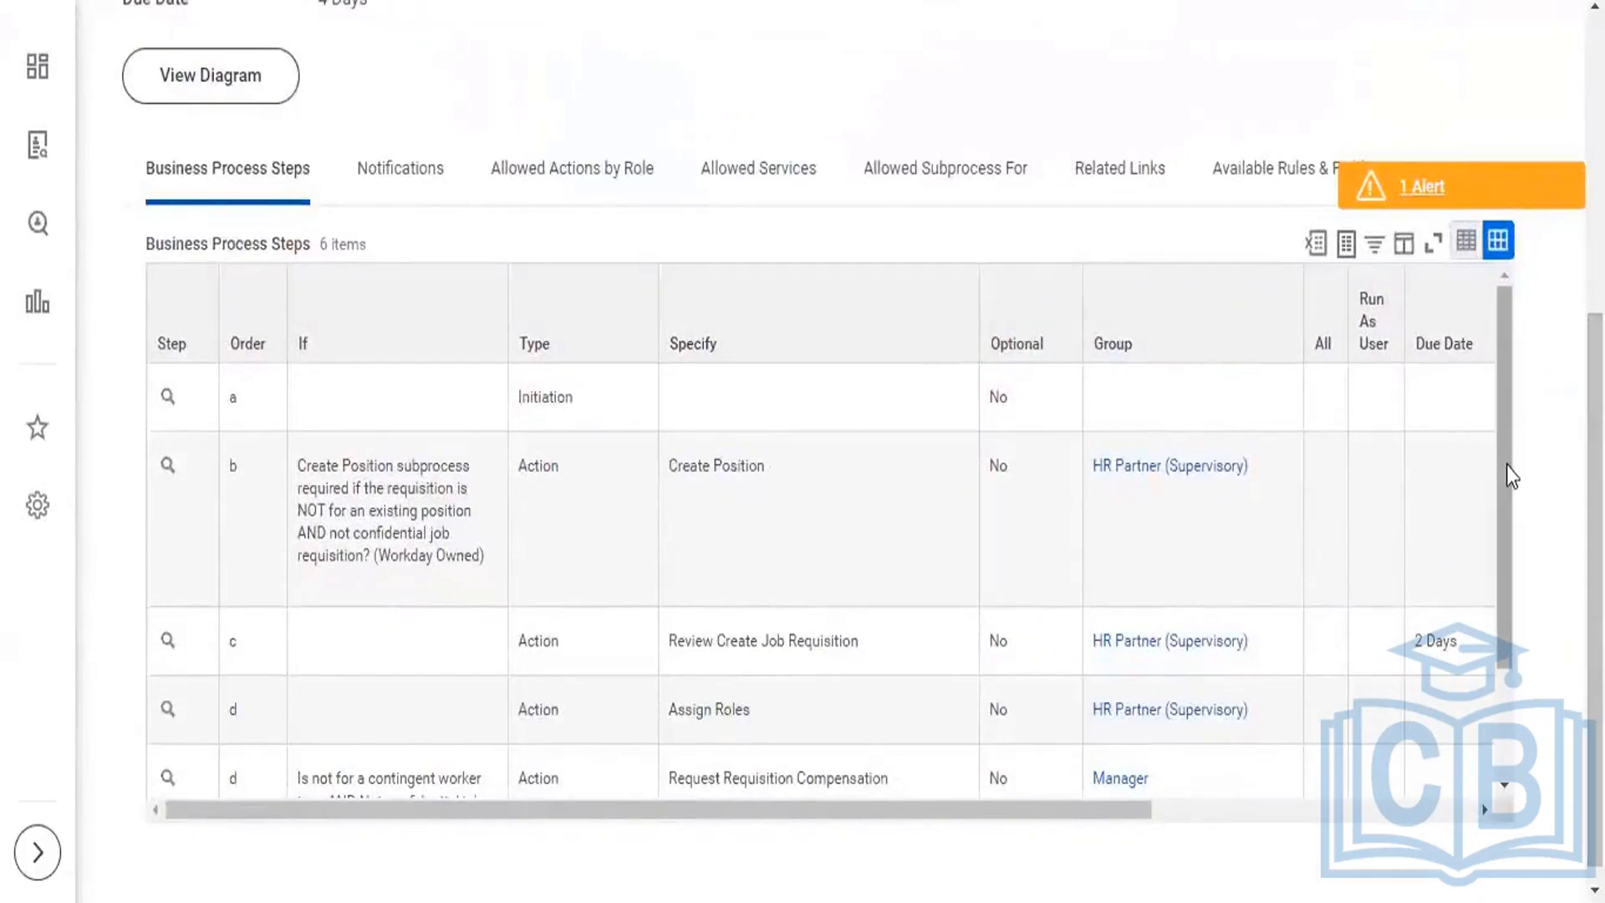
{"action": "scroll", "coordinate": [1507, 465], "scroll_direction": "down", "scroll_amount": 2}
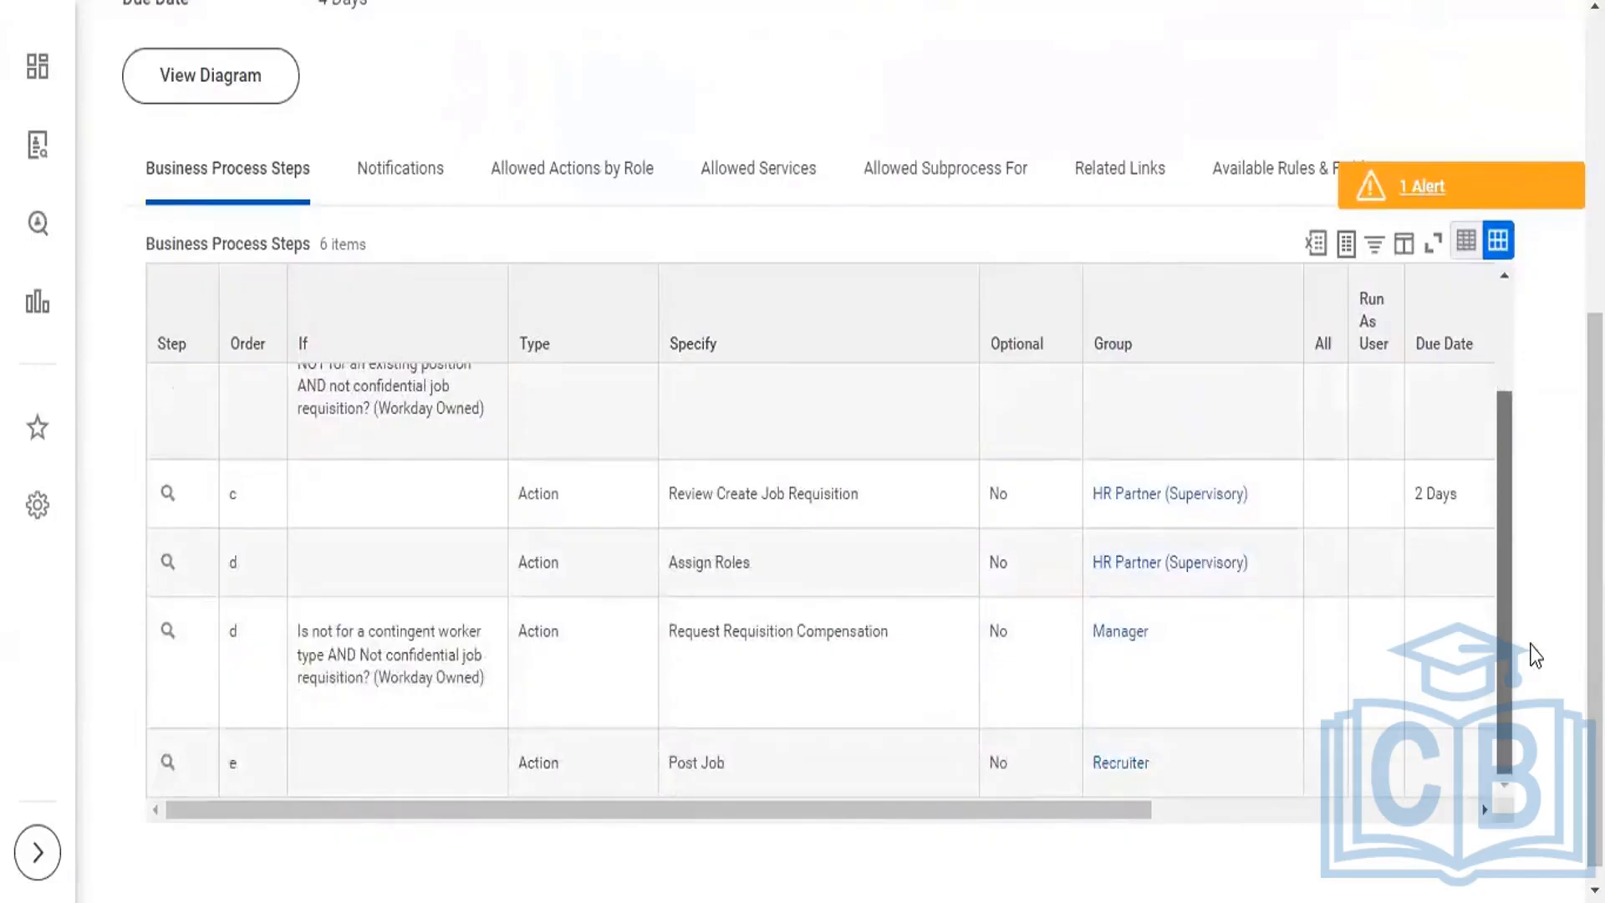
{"action": "left_click", "coordinate": [1492, 584]}
{"action": "left_click_drag", "start_coordinate": [1502, 596], "coordinate": [1483, 505]}
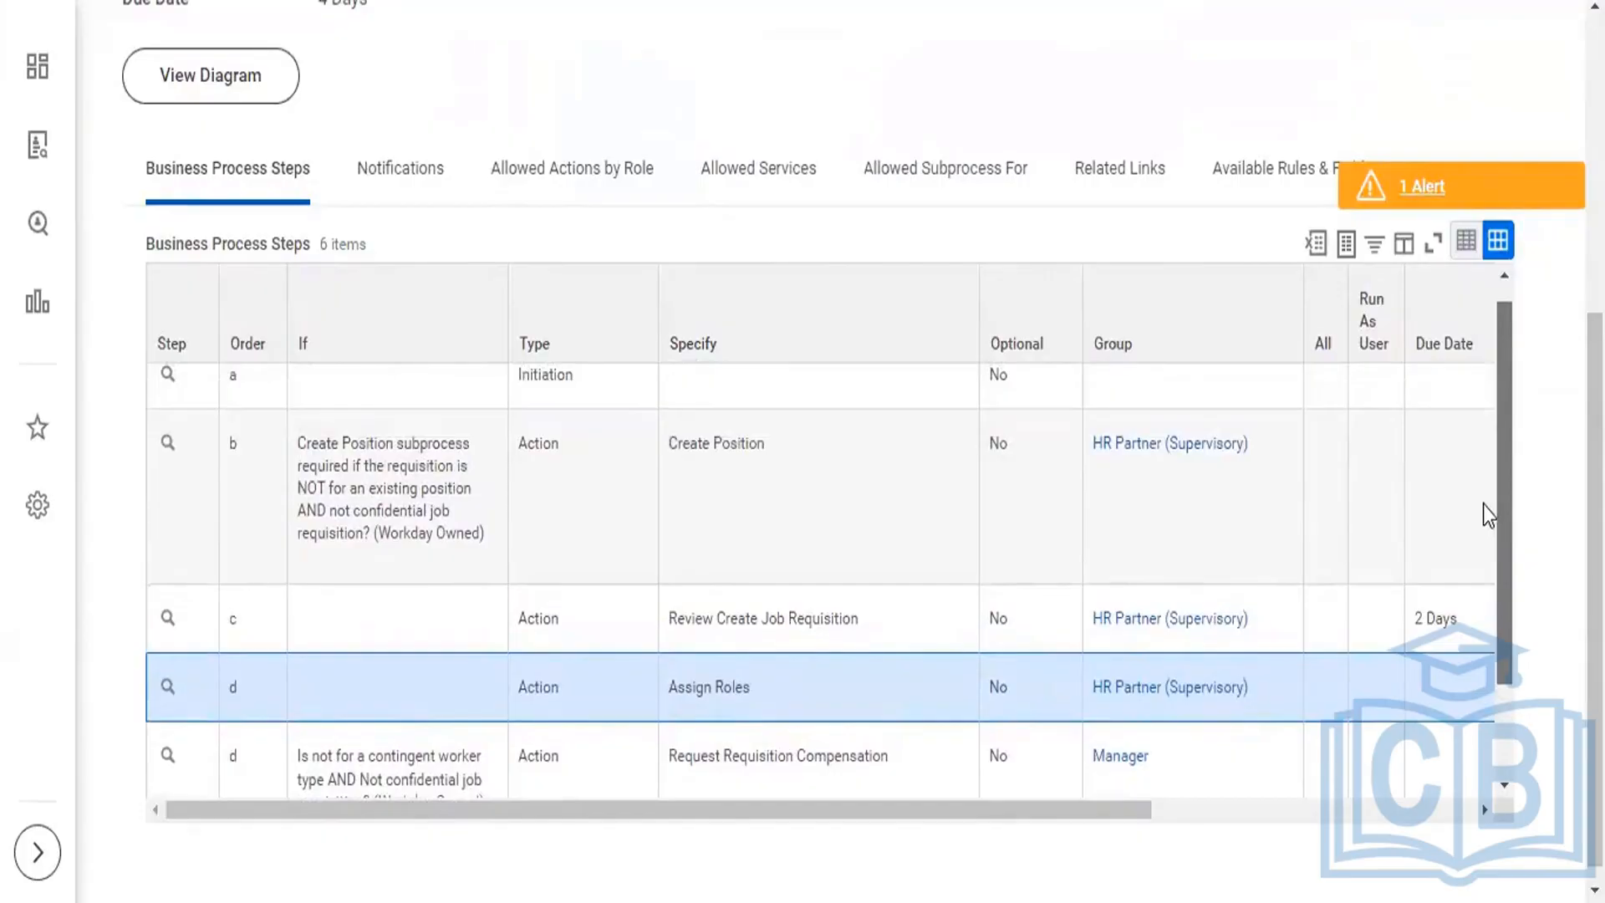
{"action": "left_click_drag", "start_coordinate": [1483, 505], "coordinate": [1518, 687]}
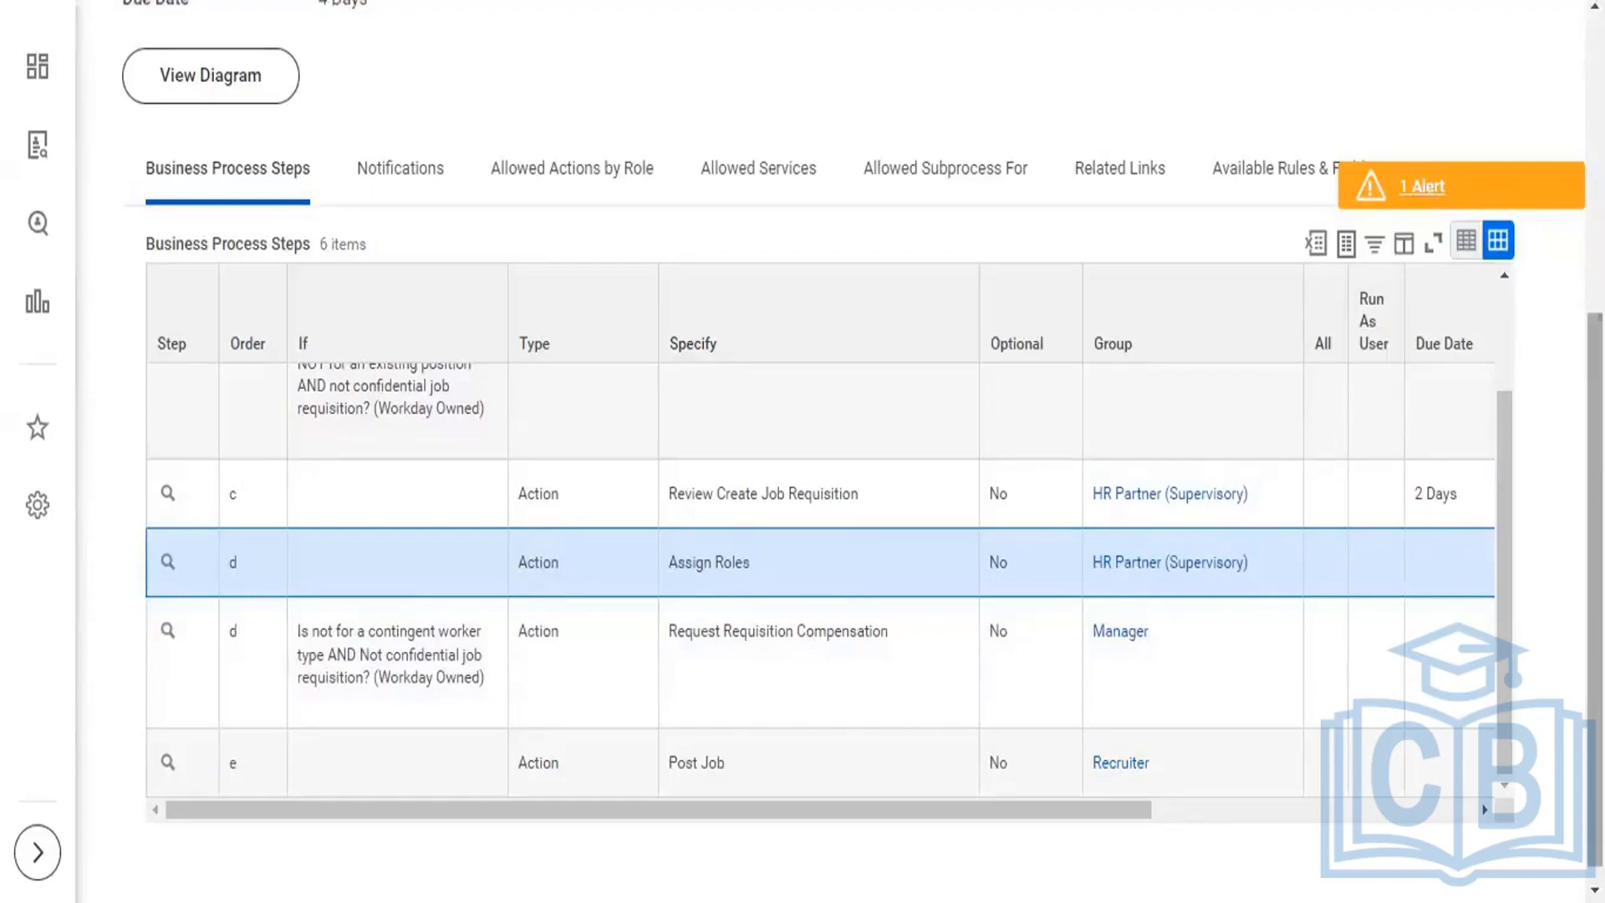
- Start a Create, Copy, or Link Definition for Alpha Sup Org Department with the business process type Request Compensation Change
{"action": "scroll", "coordinate": [941, 279], "scroll_direction": "up", "scroll_amount": 6}
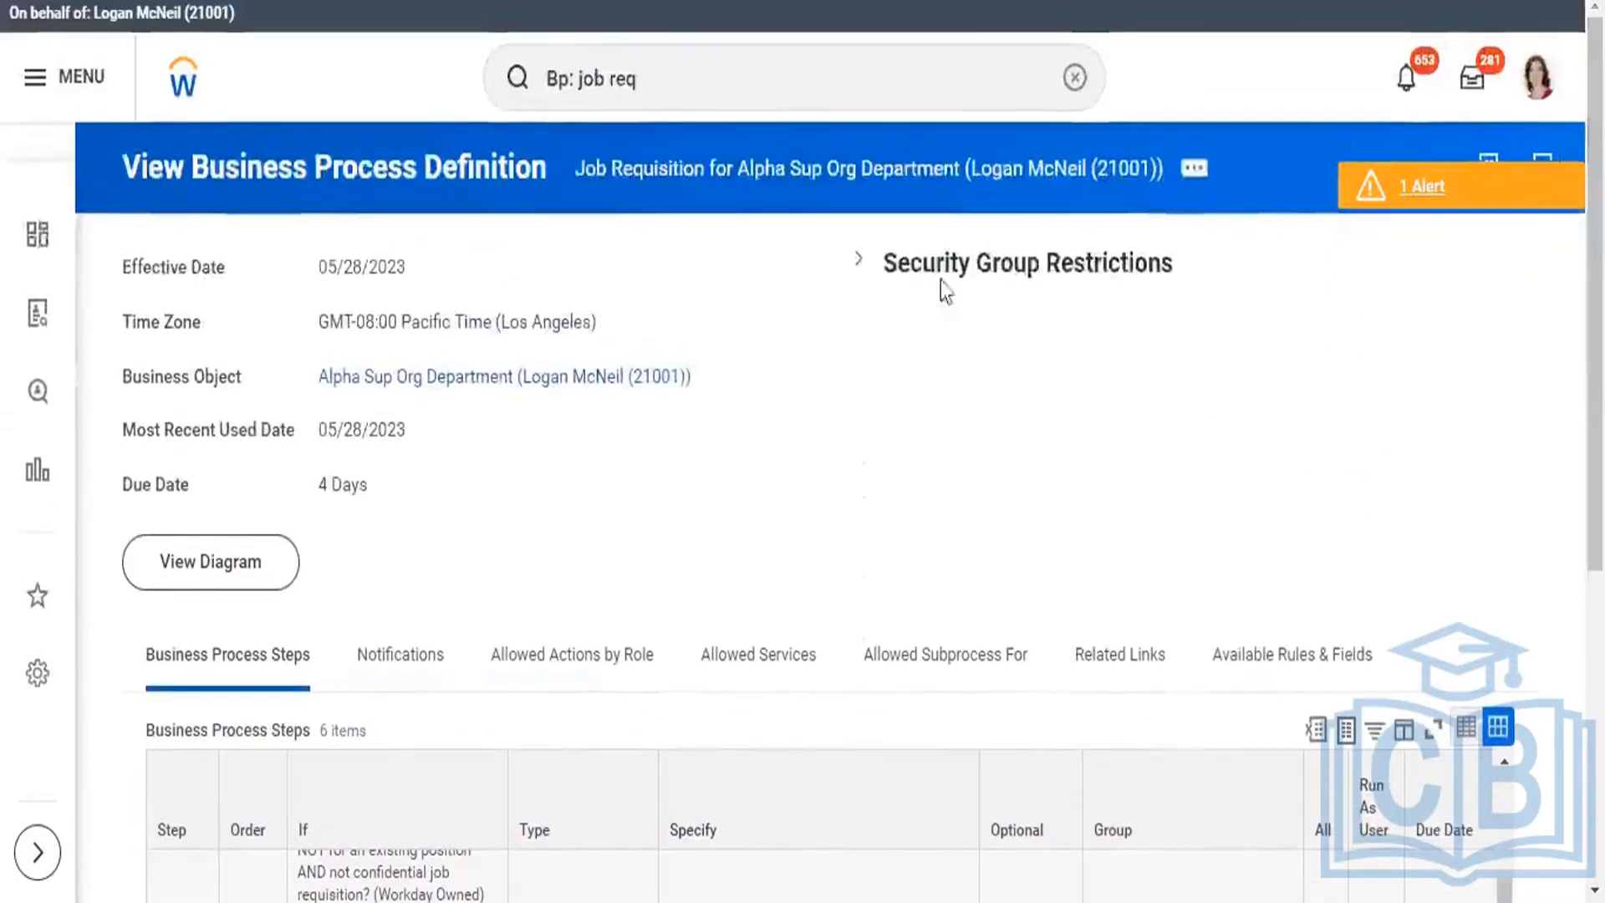
{"action": "mouse_move", "coordinate": [698, 386]}
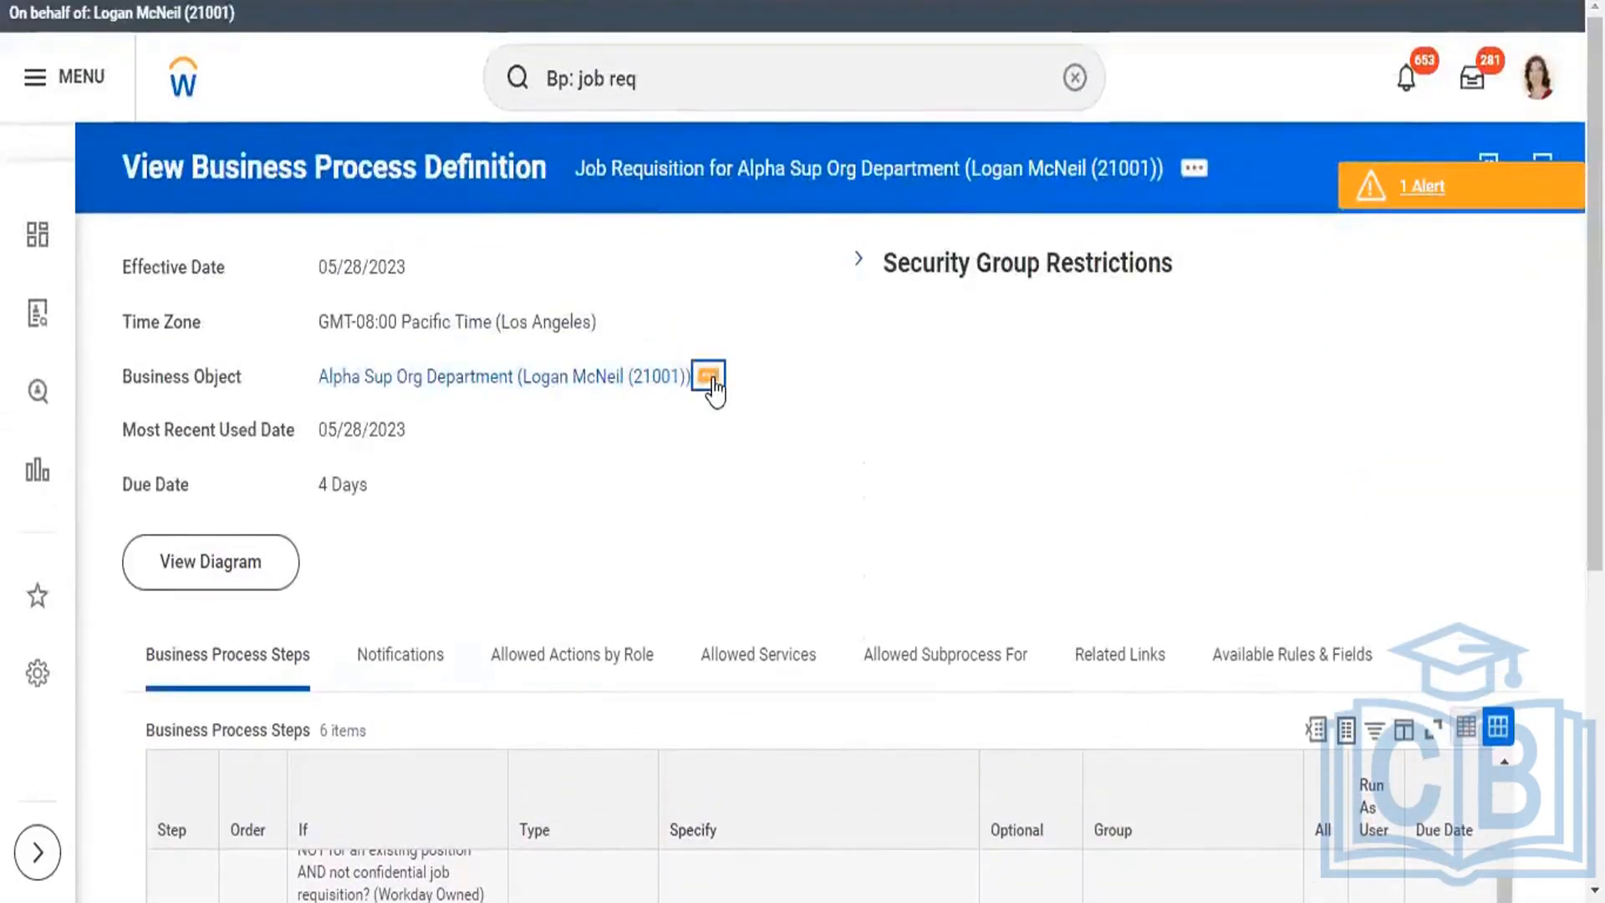
{"action": "left_click", "coordinate": [709, 378]}
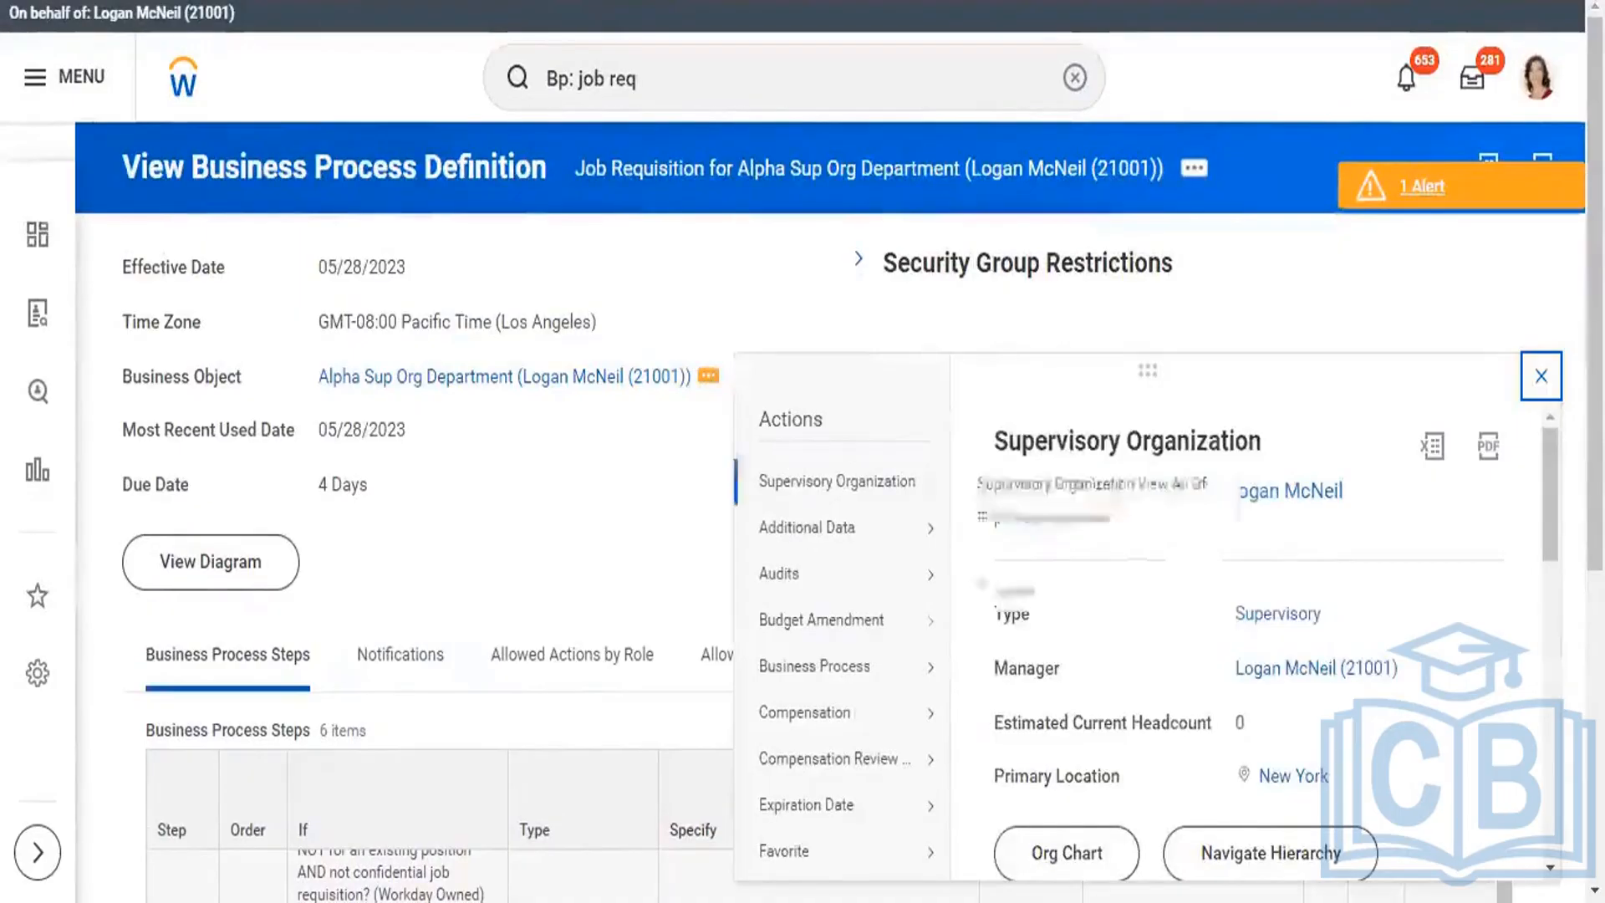
{"action": "mouse_move", "coordinate": [878, 670]}
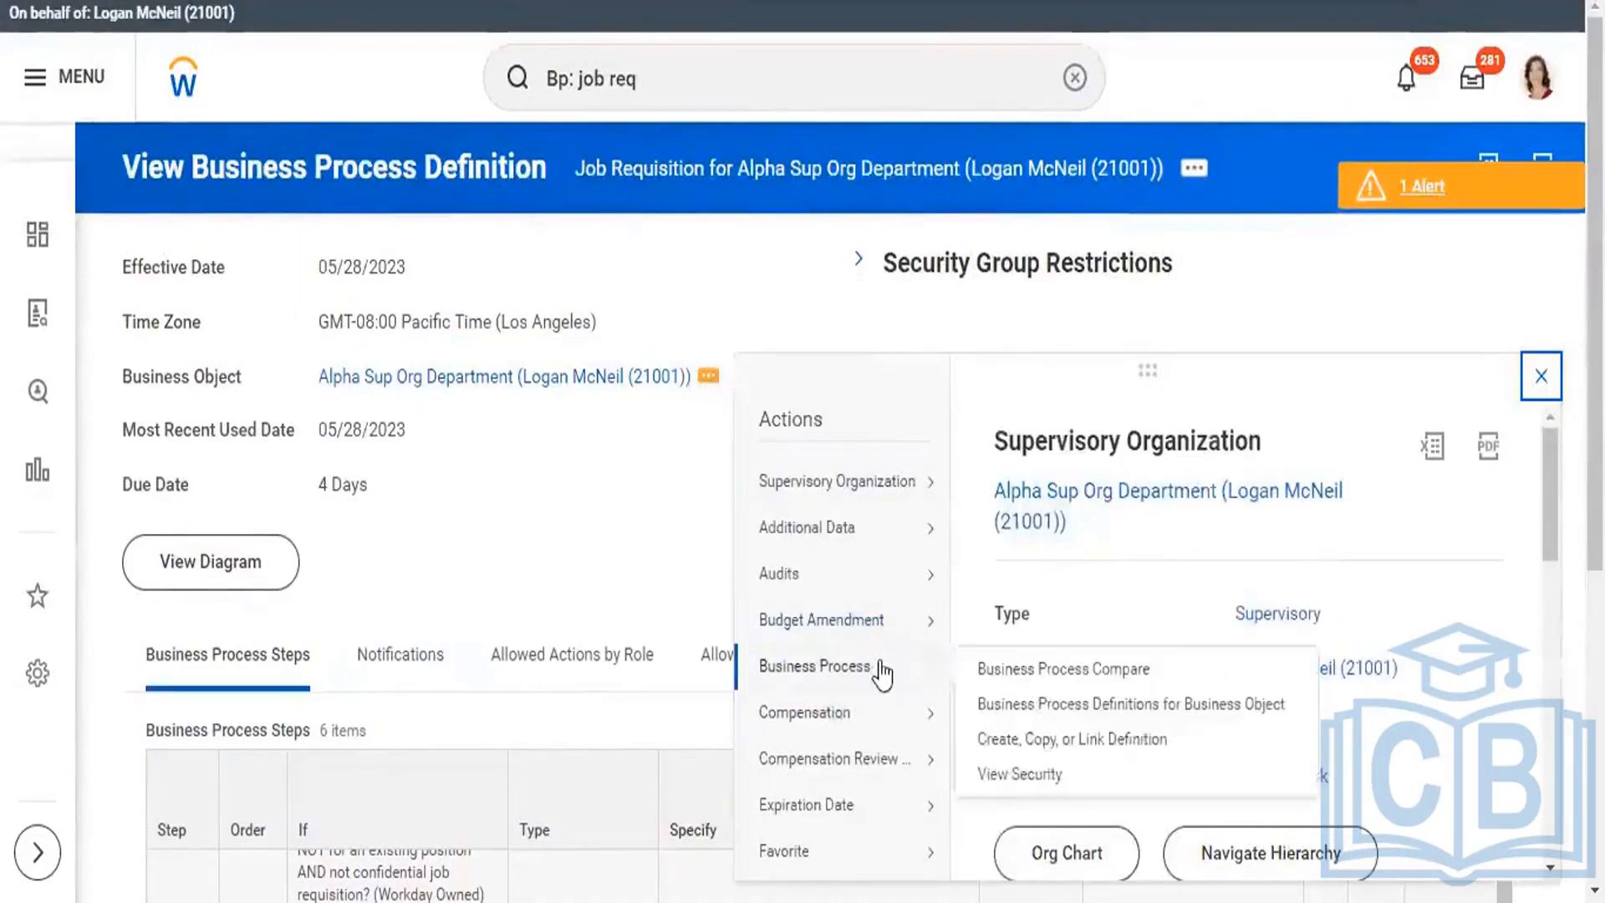
{"action": "left_click", "coordinate": [1051, 741]}
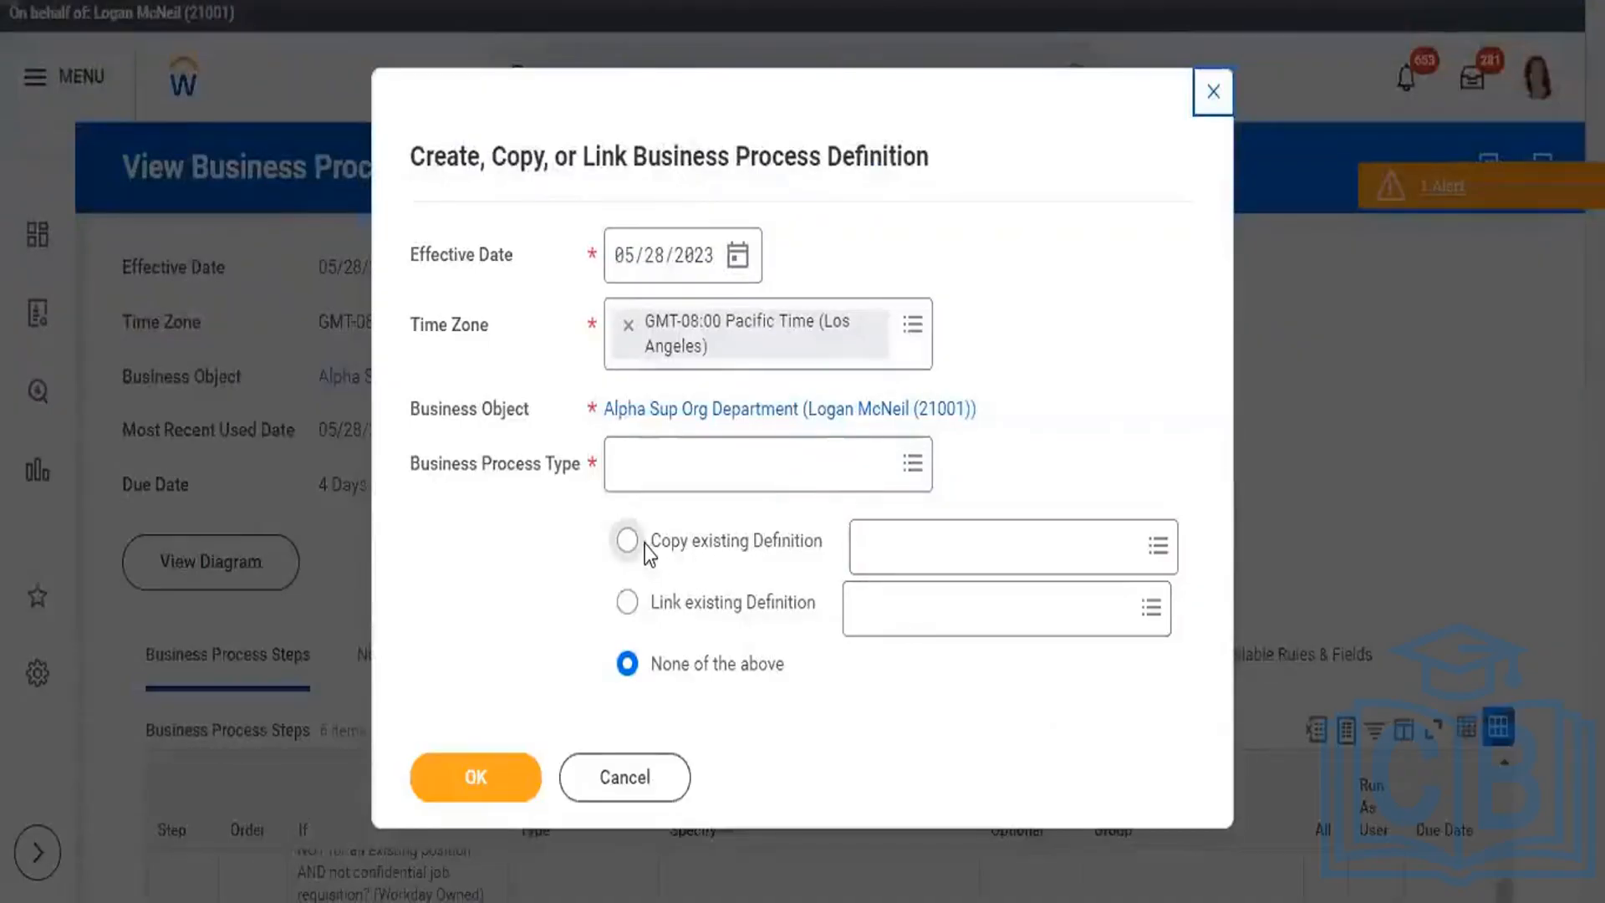
{"action": "left_click", "coordinate": [812, 465]}
{"action": "type", "text": "Request"}
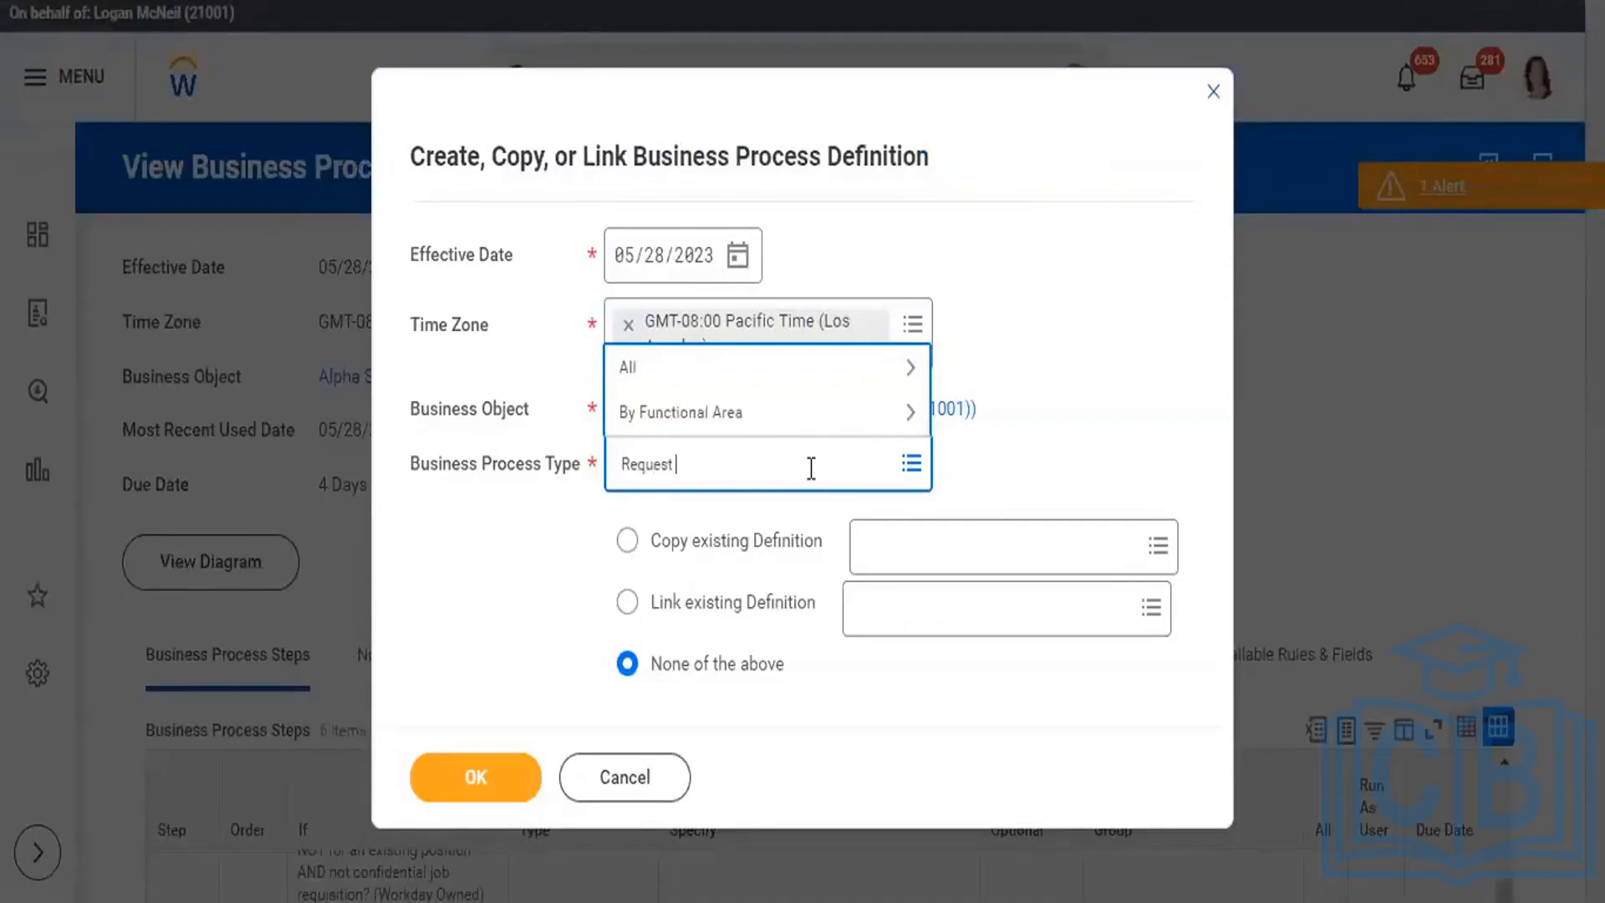
{"action": "type", "text": "com"}
{"action": "key", "text": "Return"}
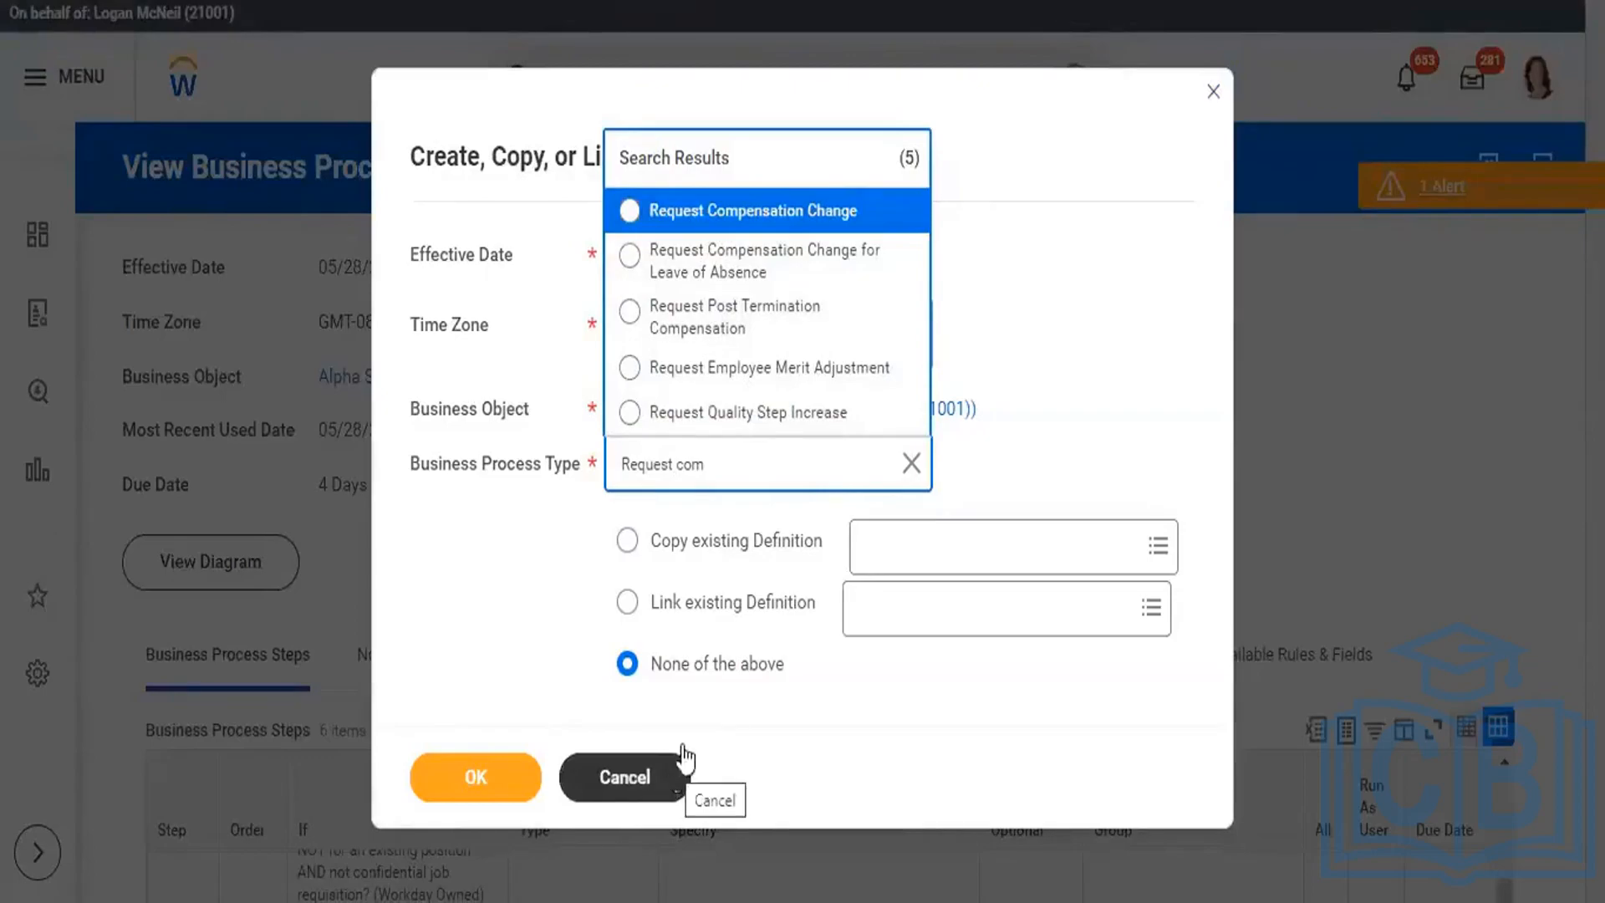
{"action": "left_click", "coordinate": [628, 216]}
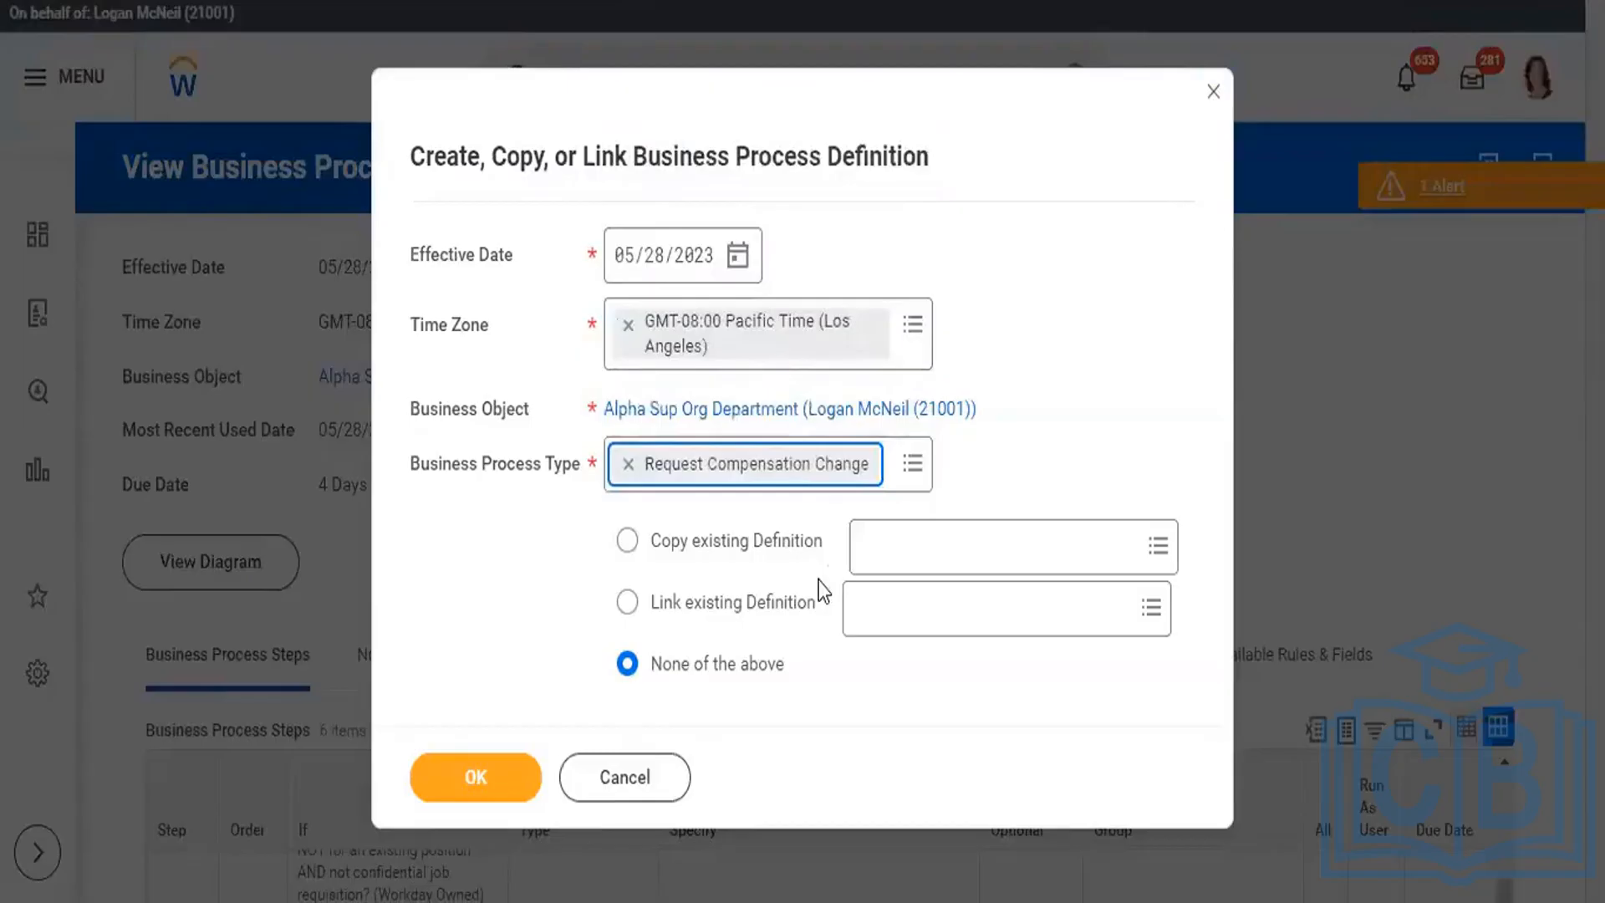
- Choose to copy the existing definition Request Compensation Change (Default Definition) and confirm
{"action": "left_click", "coordinate": [627, 544]}
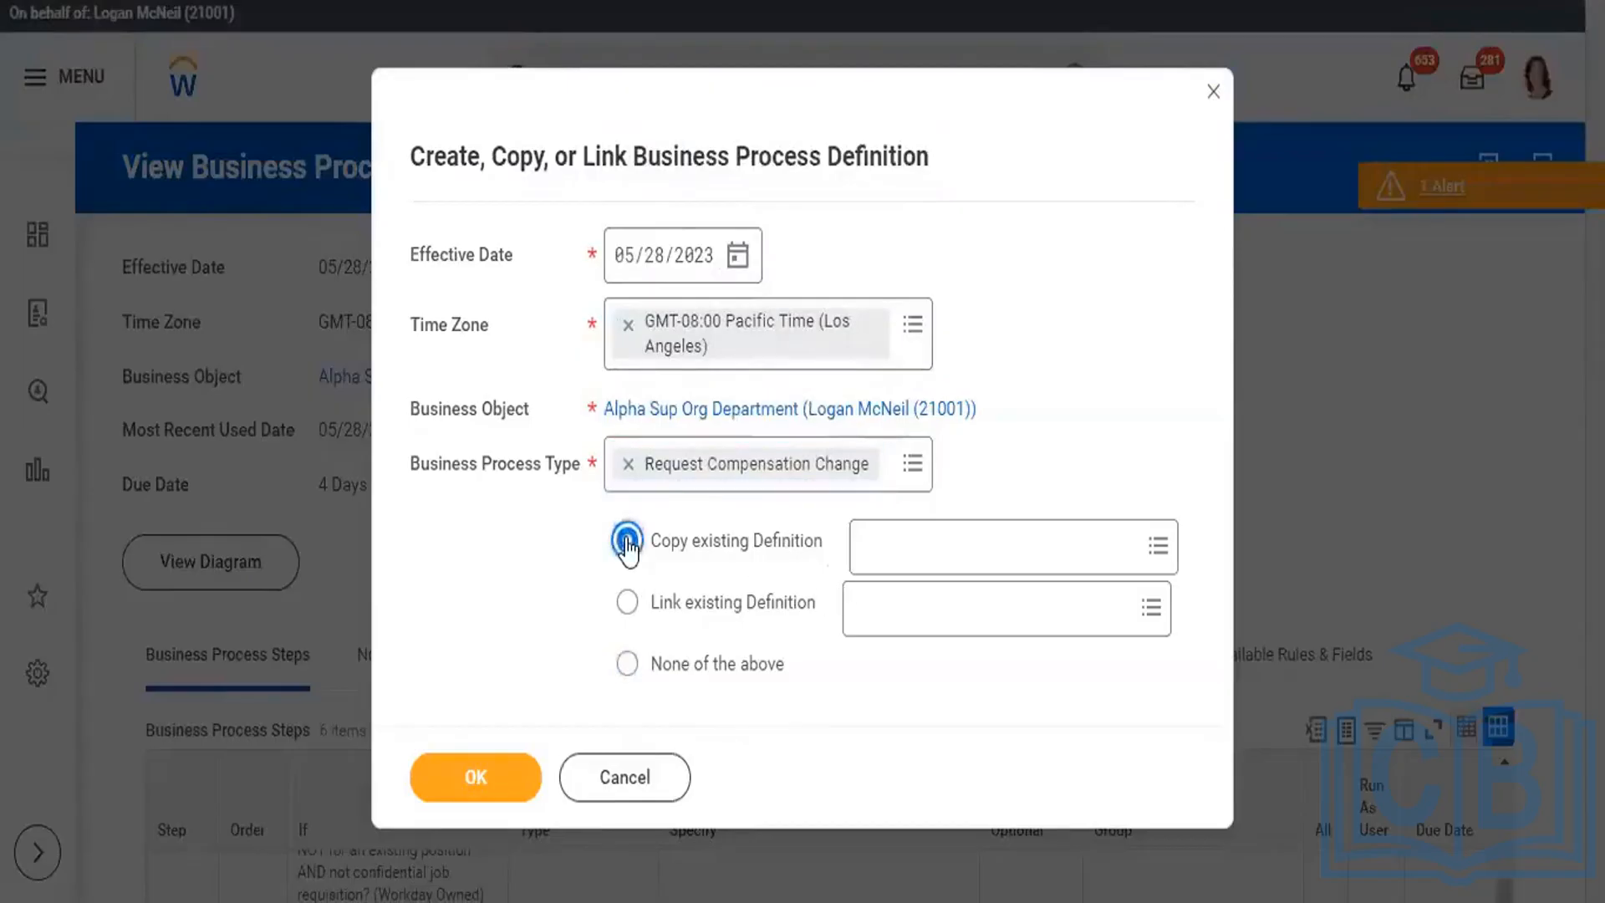
{"action": "left_click", "coordinate": [939, 544]}
{"action": "type", "text": "Se"}
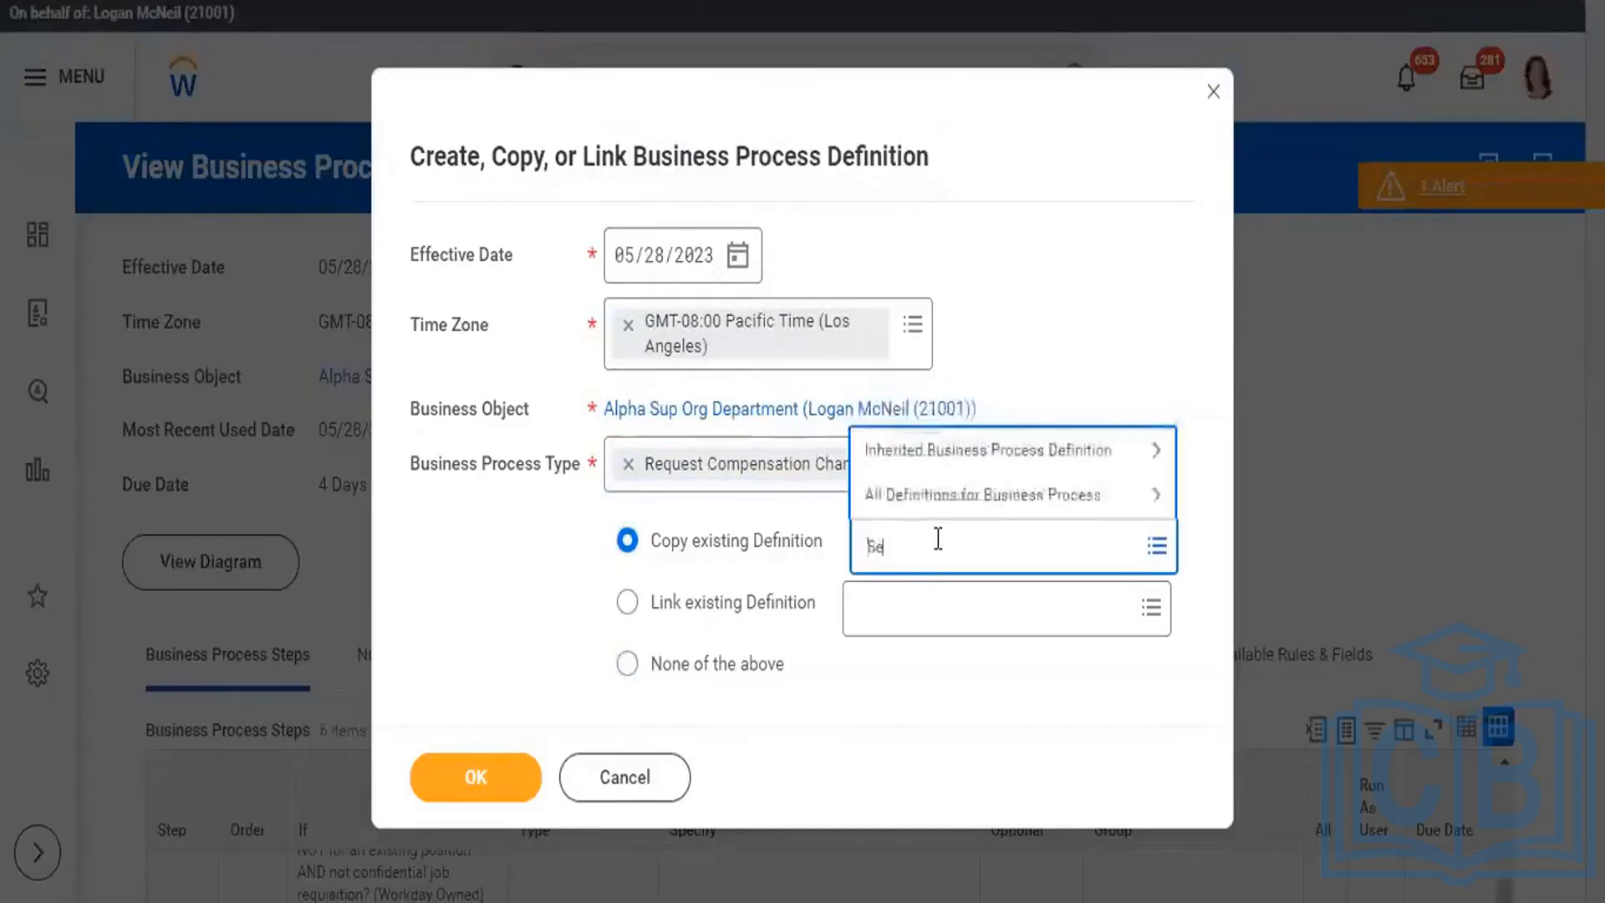
{"action": "type", "text": "quest comp"}
{"action": "key", "text": "Return"}
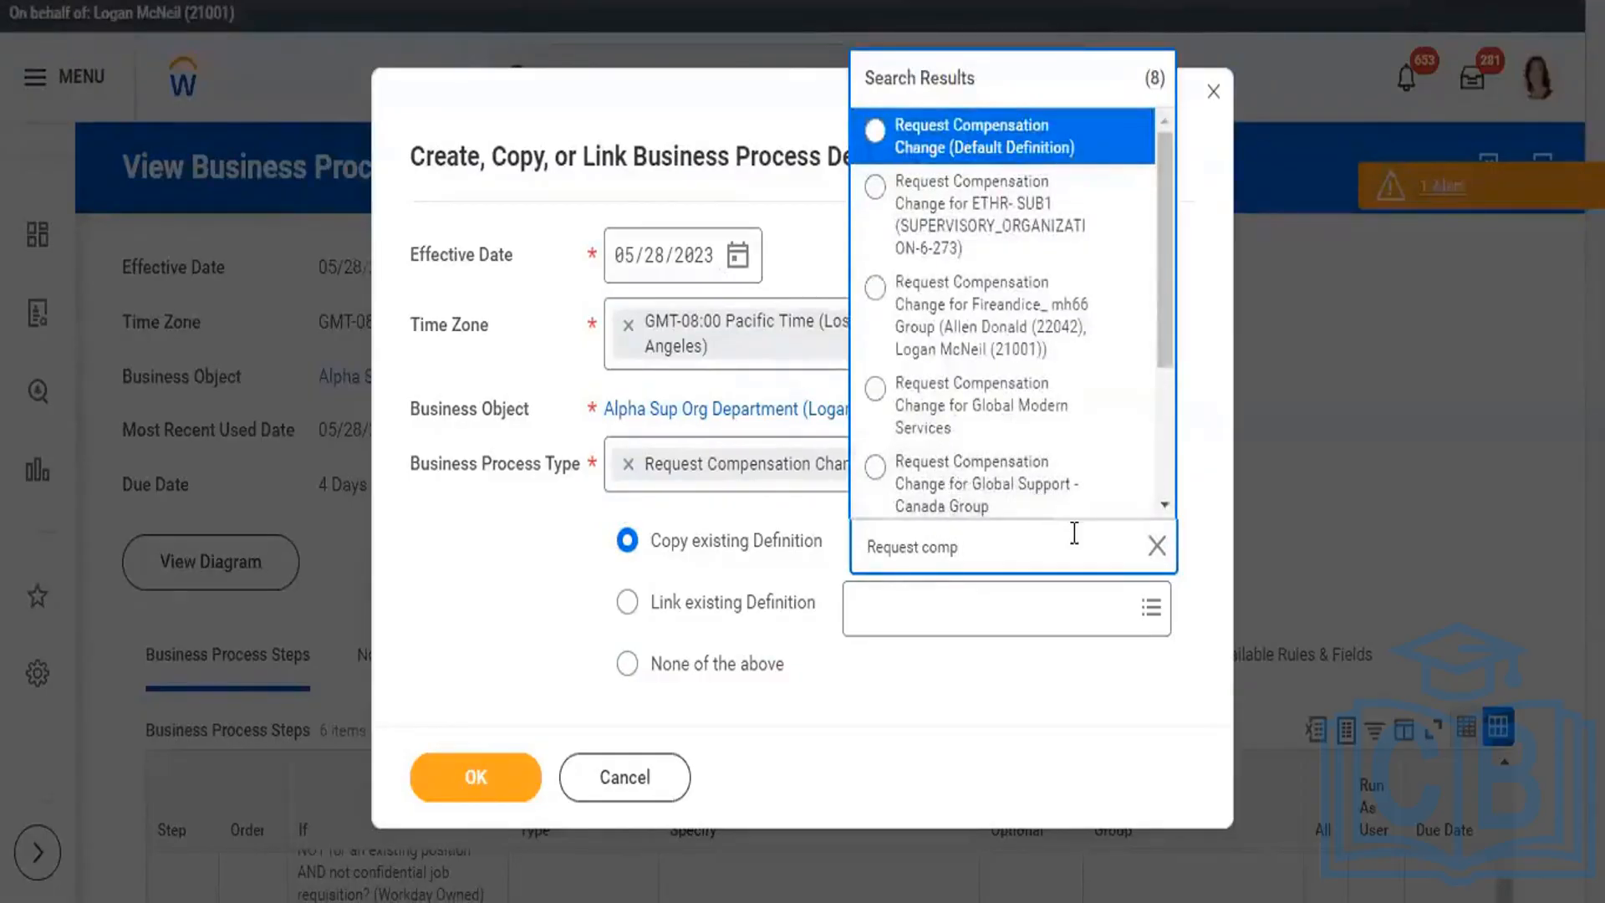
{"action": "left_click", "coordinate": [878, 127]}
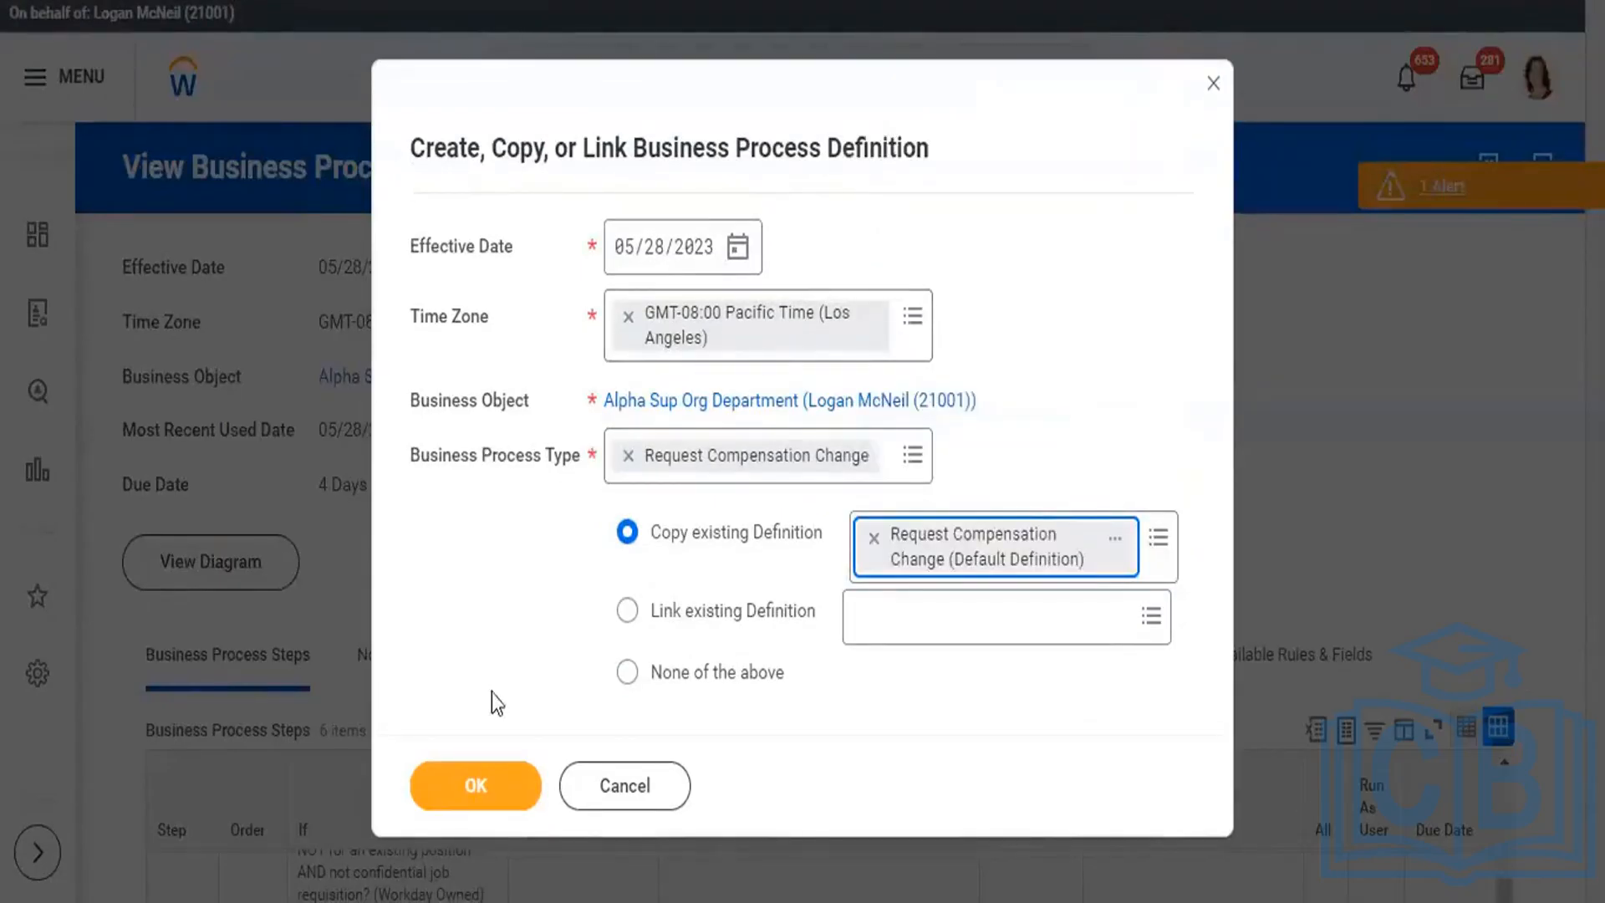
{"action": "left_click", "coordinate": [503, 785]}
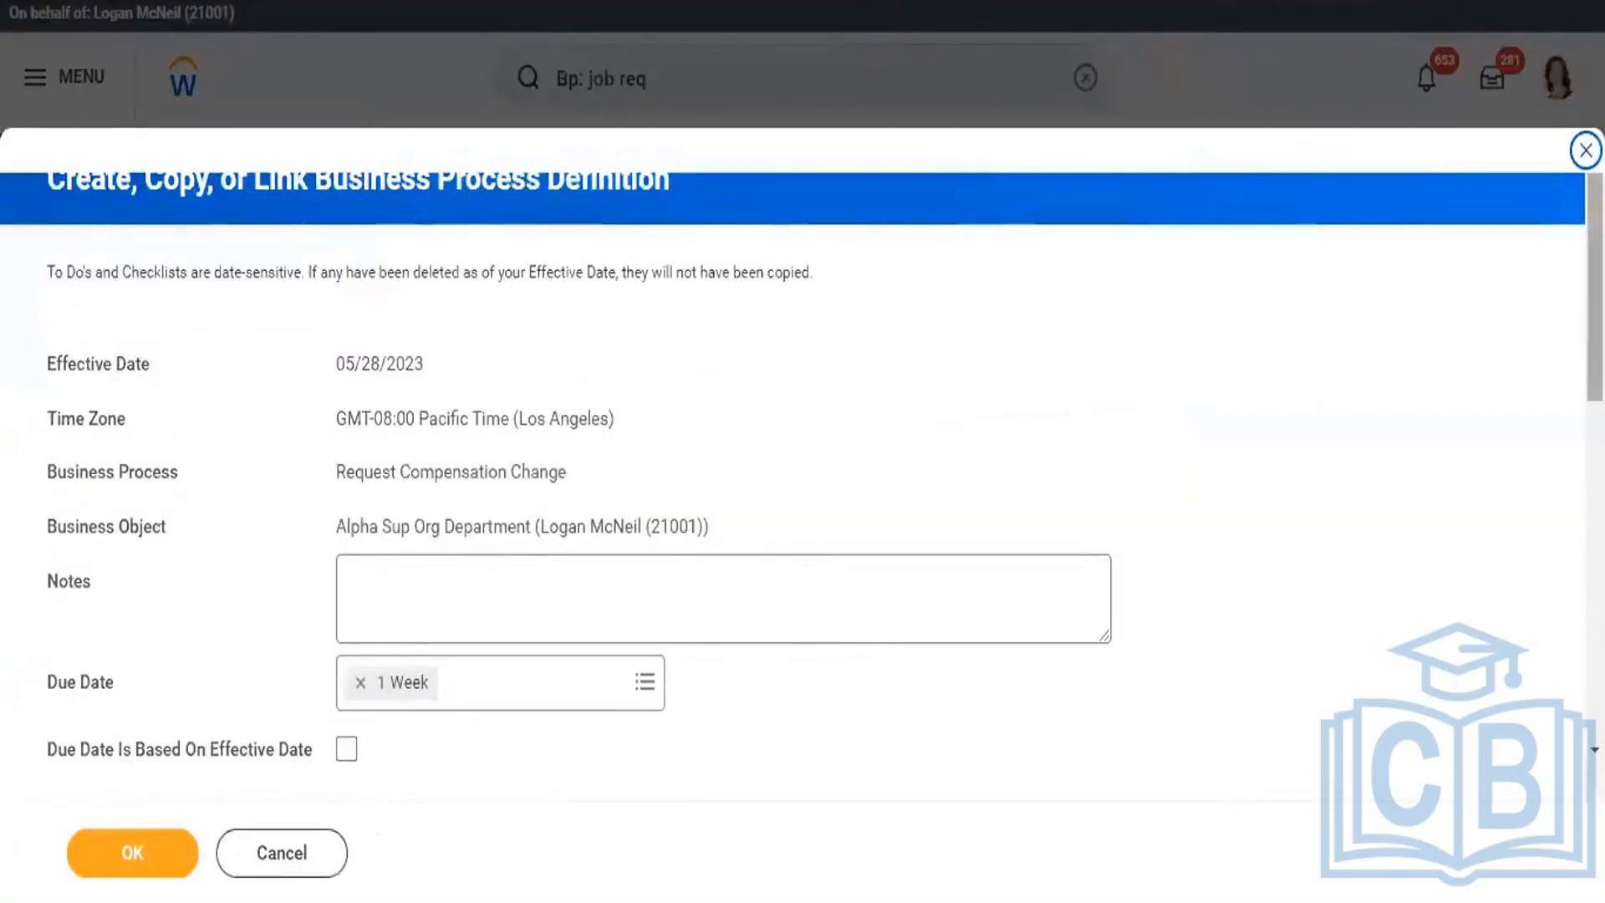
- Remove steps b, c, d and e from the copied Request Compensation Change definition, keeping only step a
{"action": "scroll", "coordinate": [1300, 576], "scroll_direction": "down", "scroll_amount": 5}
{"action": "scroll", "coordinate": [1300, 576], "scroll_direction": "down", "scroll_amount": 5}
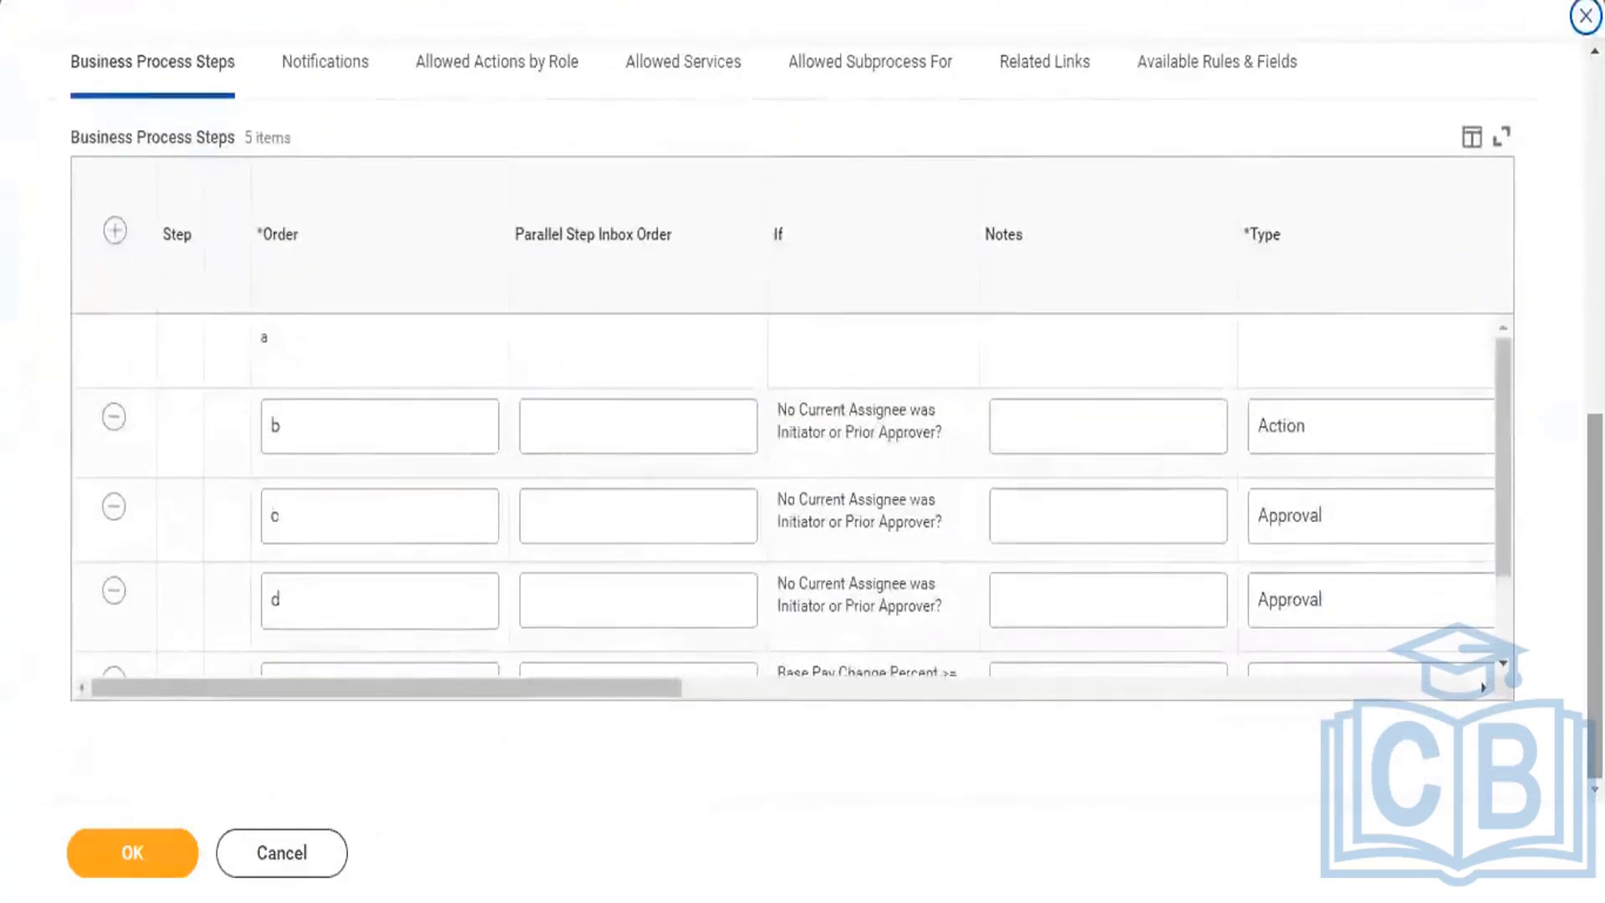
{"action": "left_click", "coordinate": [114, 592]}
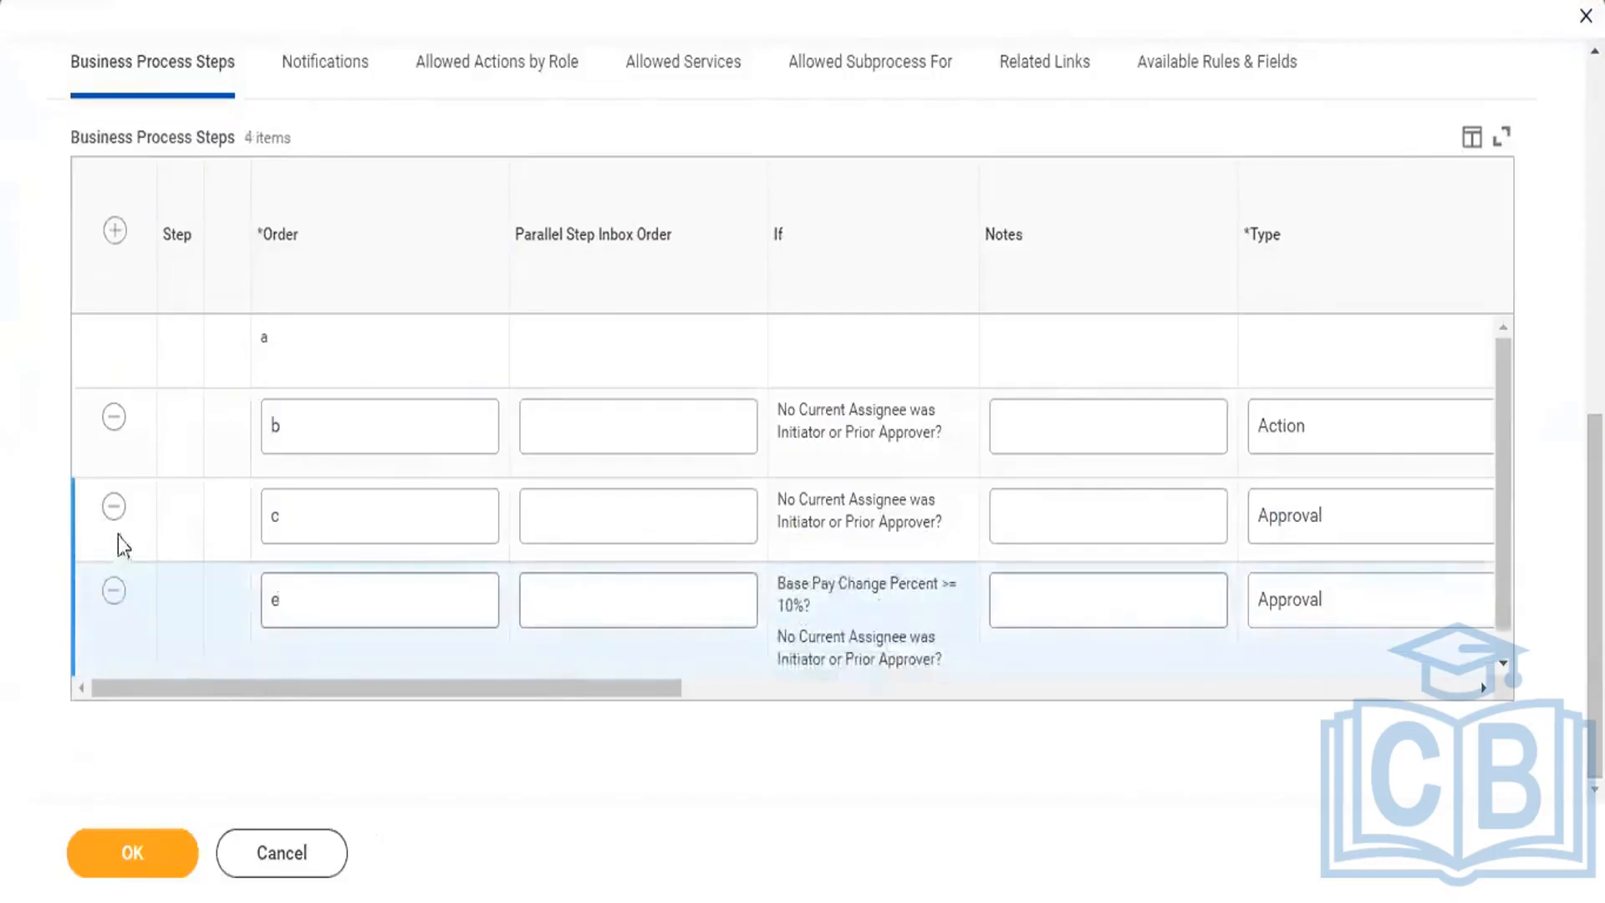
{"action": "left_click", "coordinate": [115, 507]}
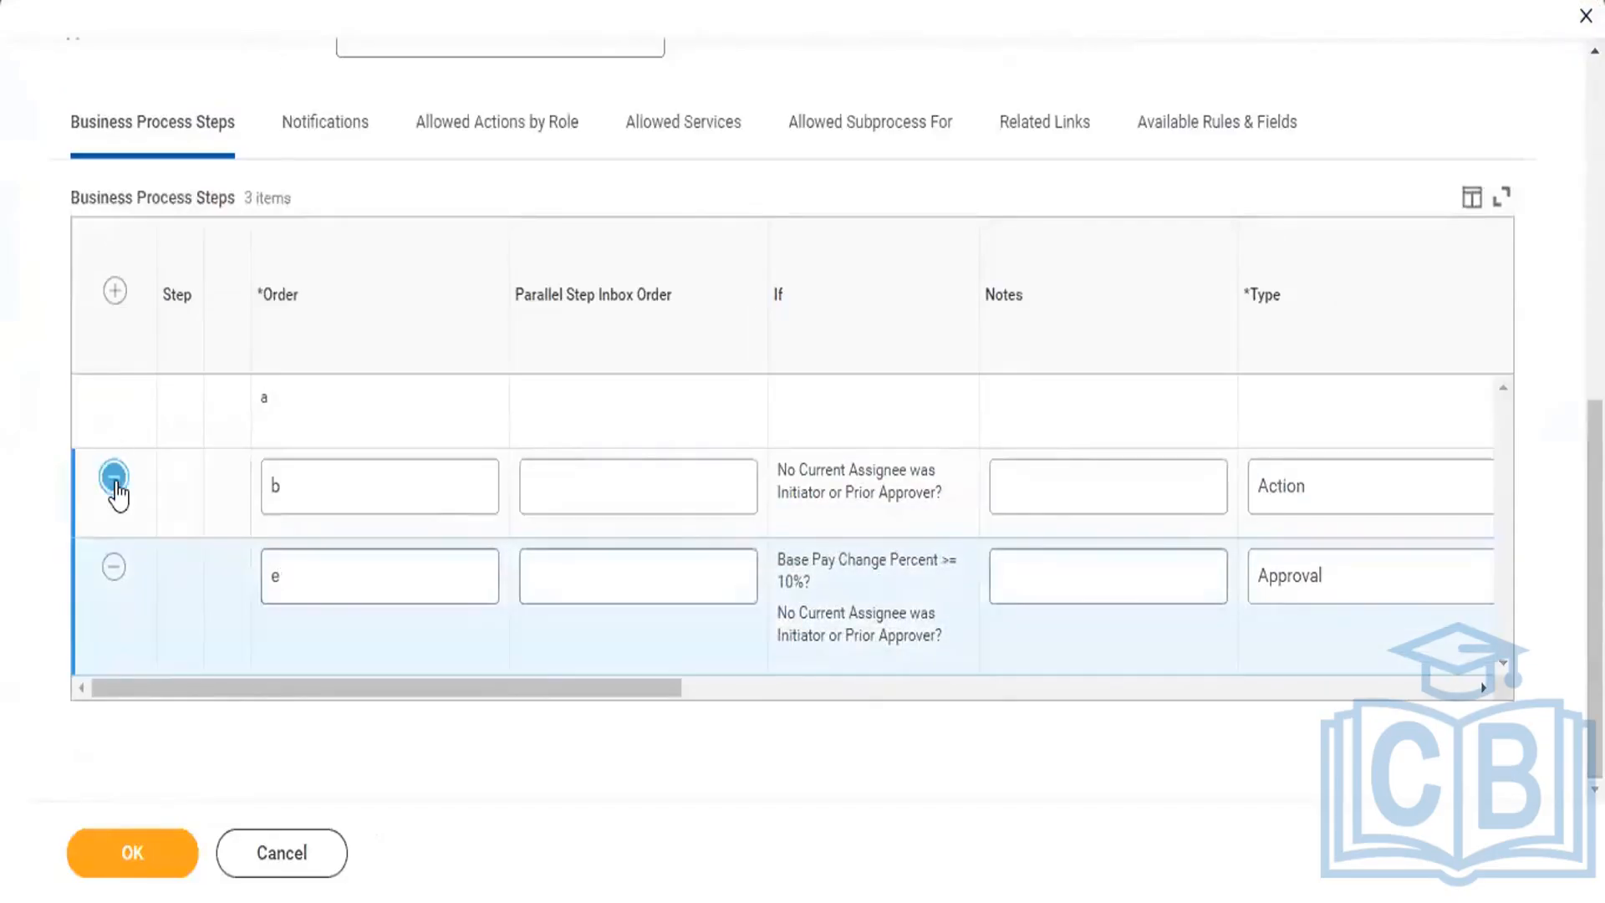
{"action": "left_click", "coordinate": [116, 483]}
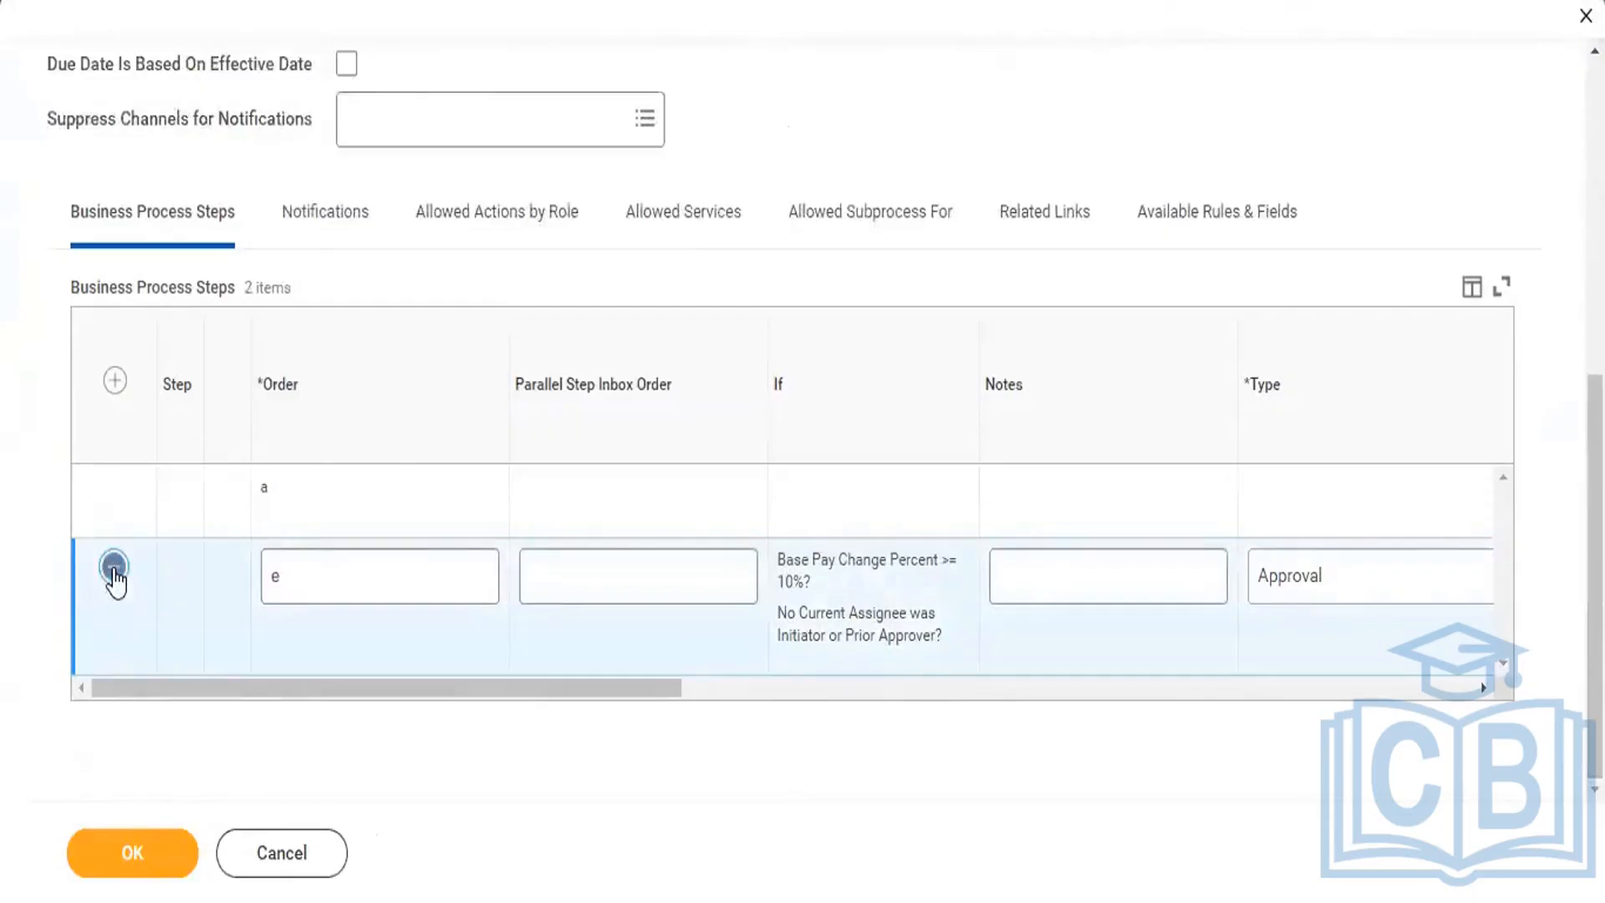
{"action": "left_click", "coordinate": [115, 566]}
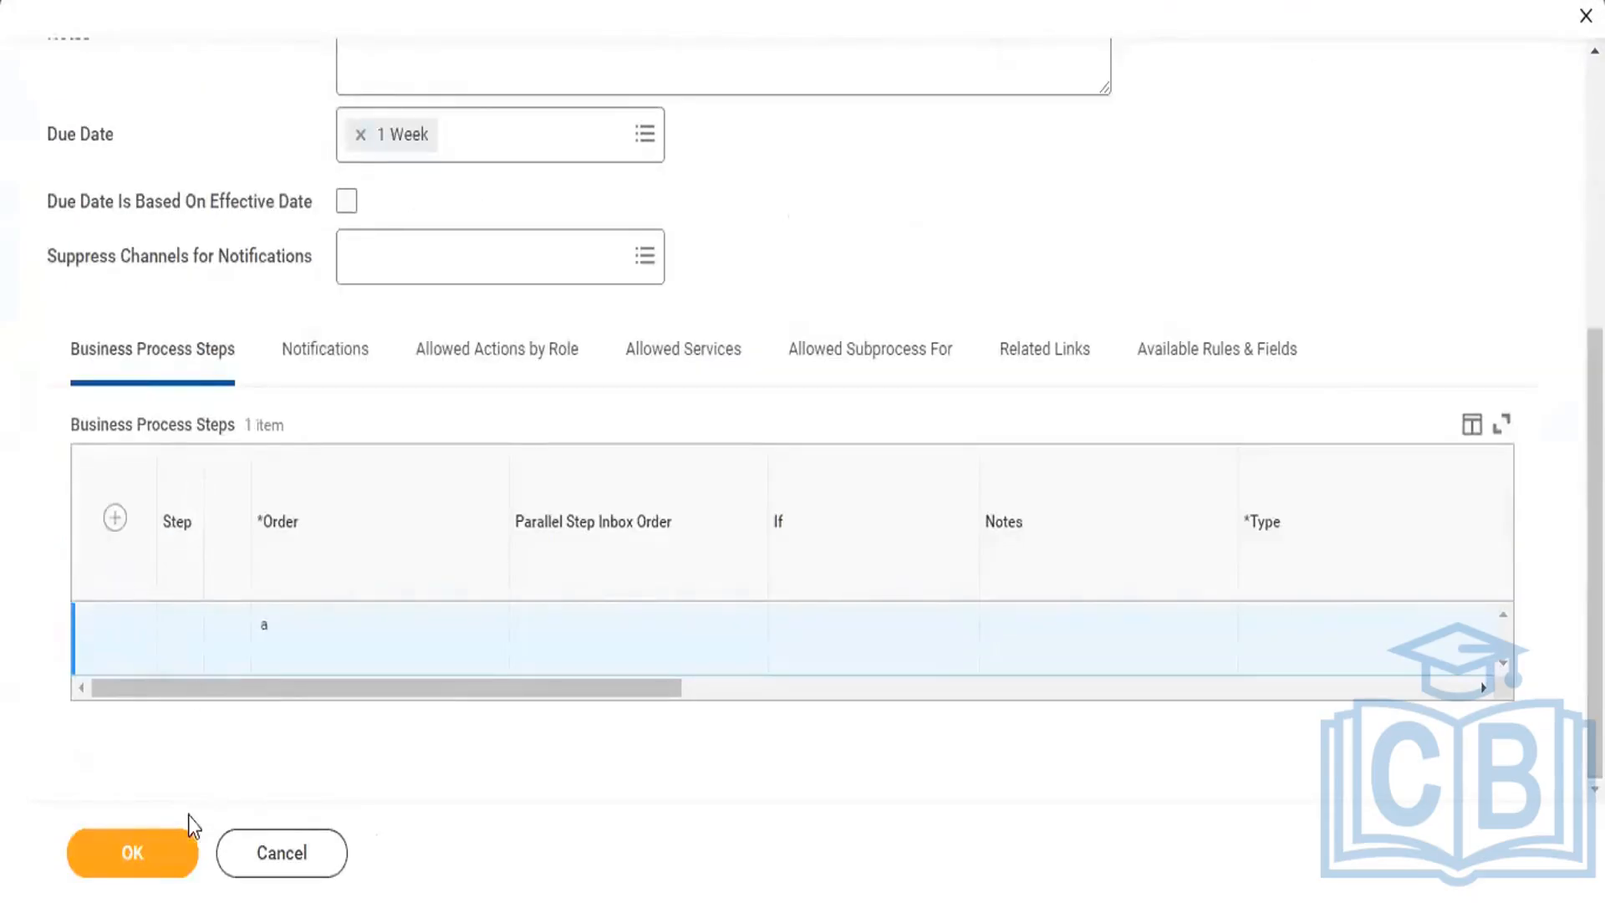
- Save the copied one-step Request Compensation Change definition for Alpha Sup Org Department and close its view
{"action": "left_click", "coordinate": [153, 846]}
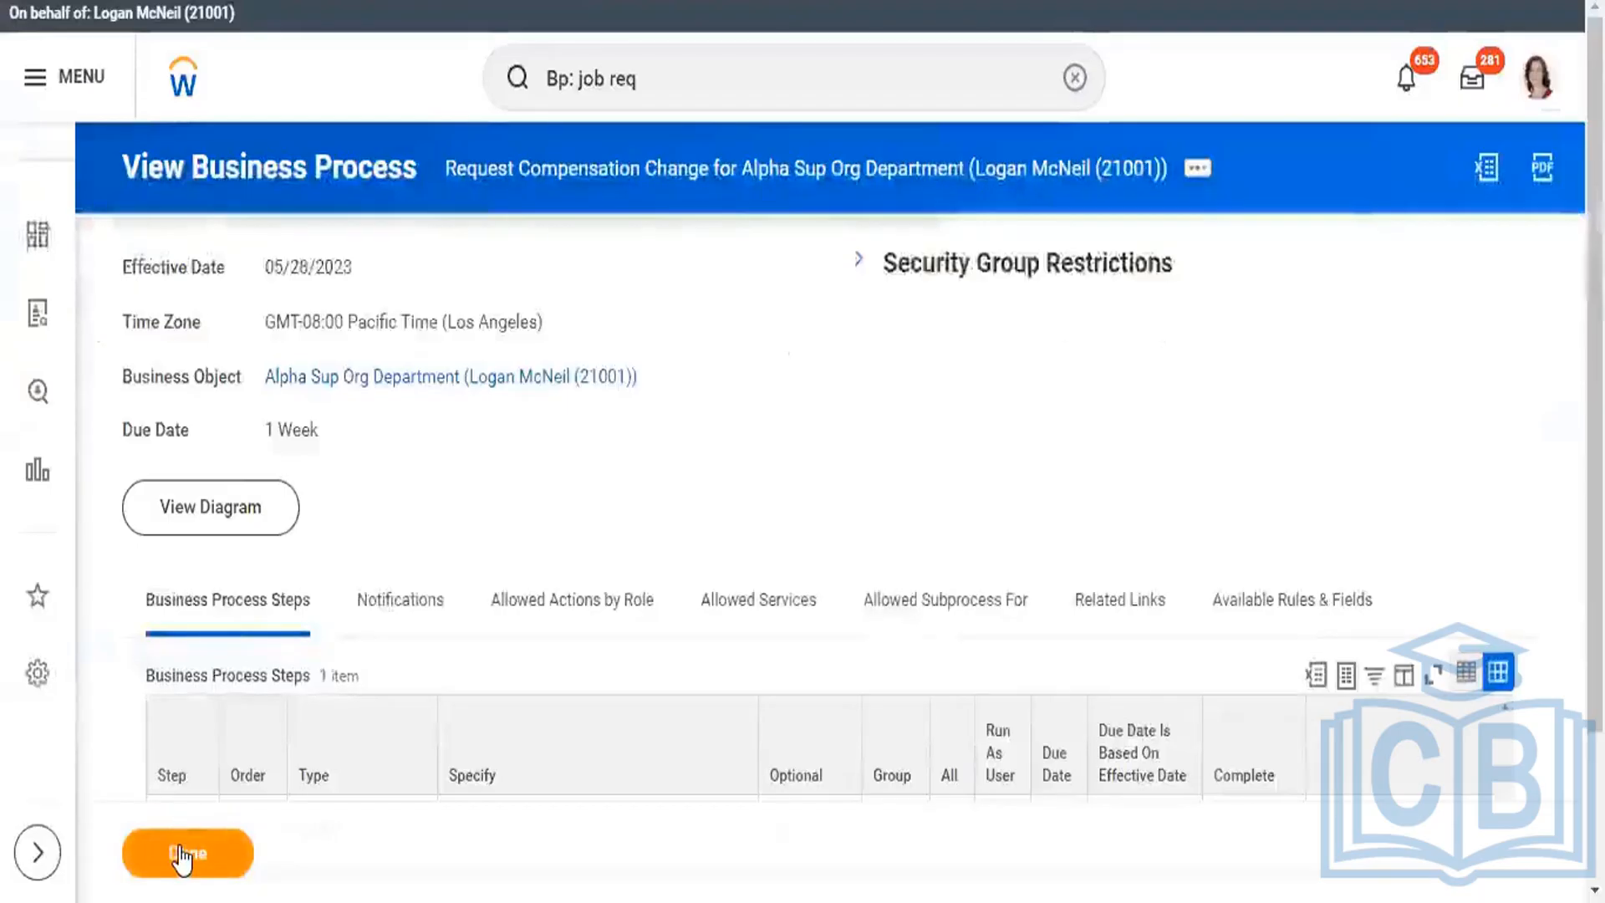
{"action": "left_click", "coordinate": [180, 855]}
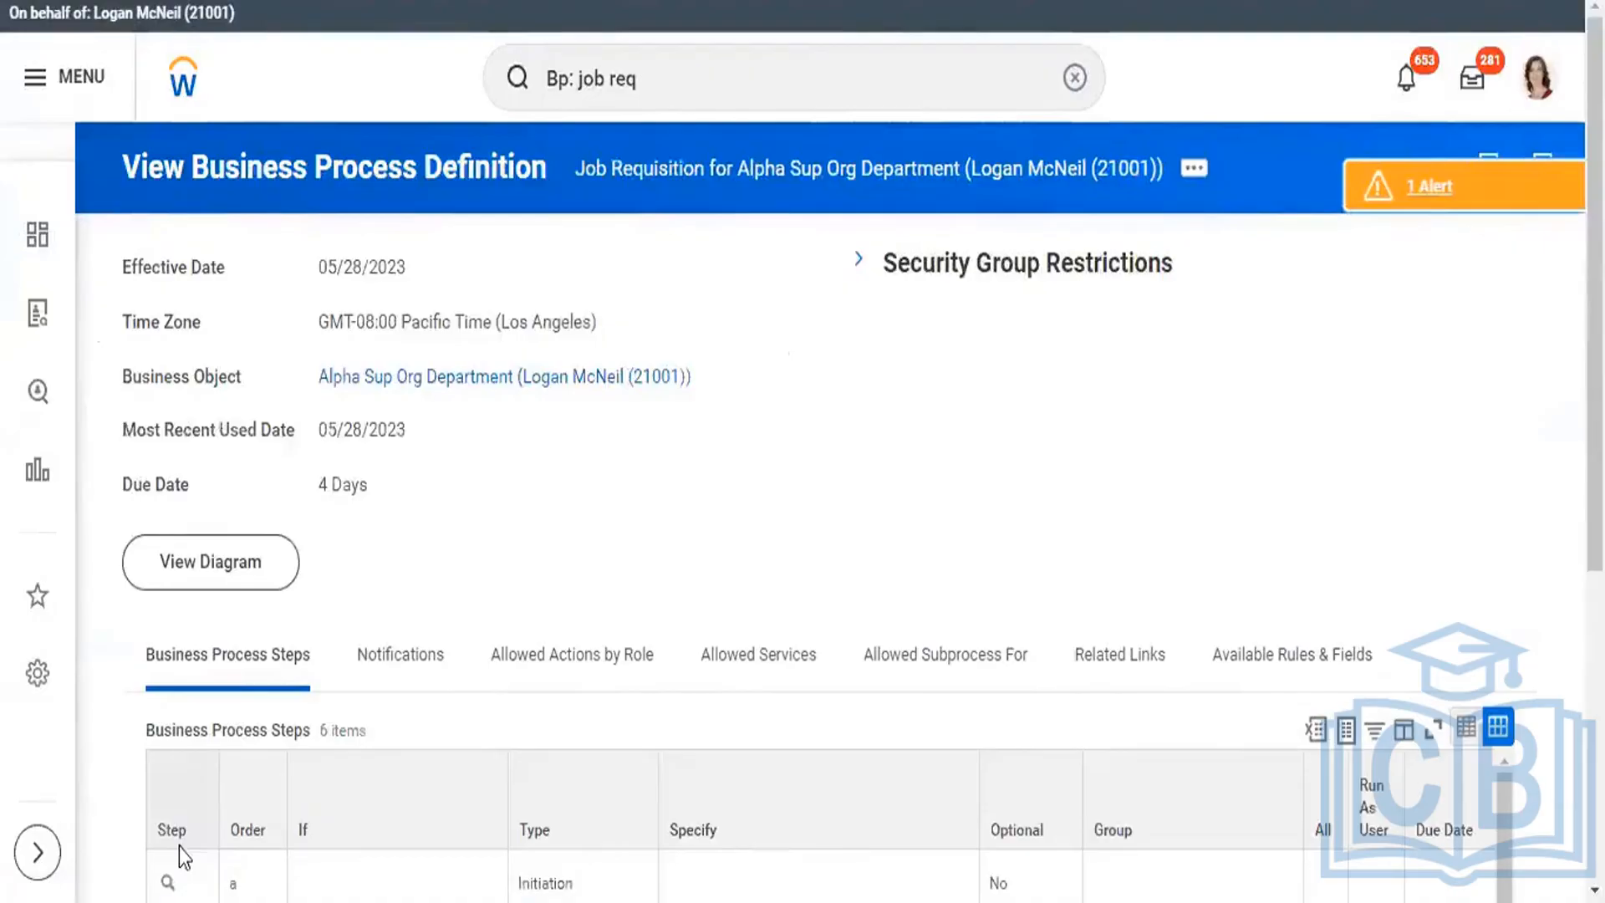
- Open the Requisition Compensation Change: R-01240 Director item in the inbox and look over its unassigned step audit
{"action": "left_click", "coordinate": [1476, 77]}
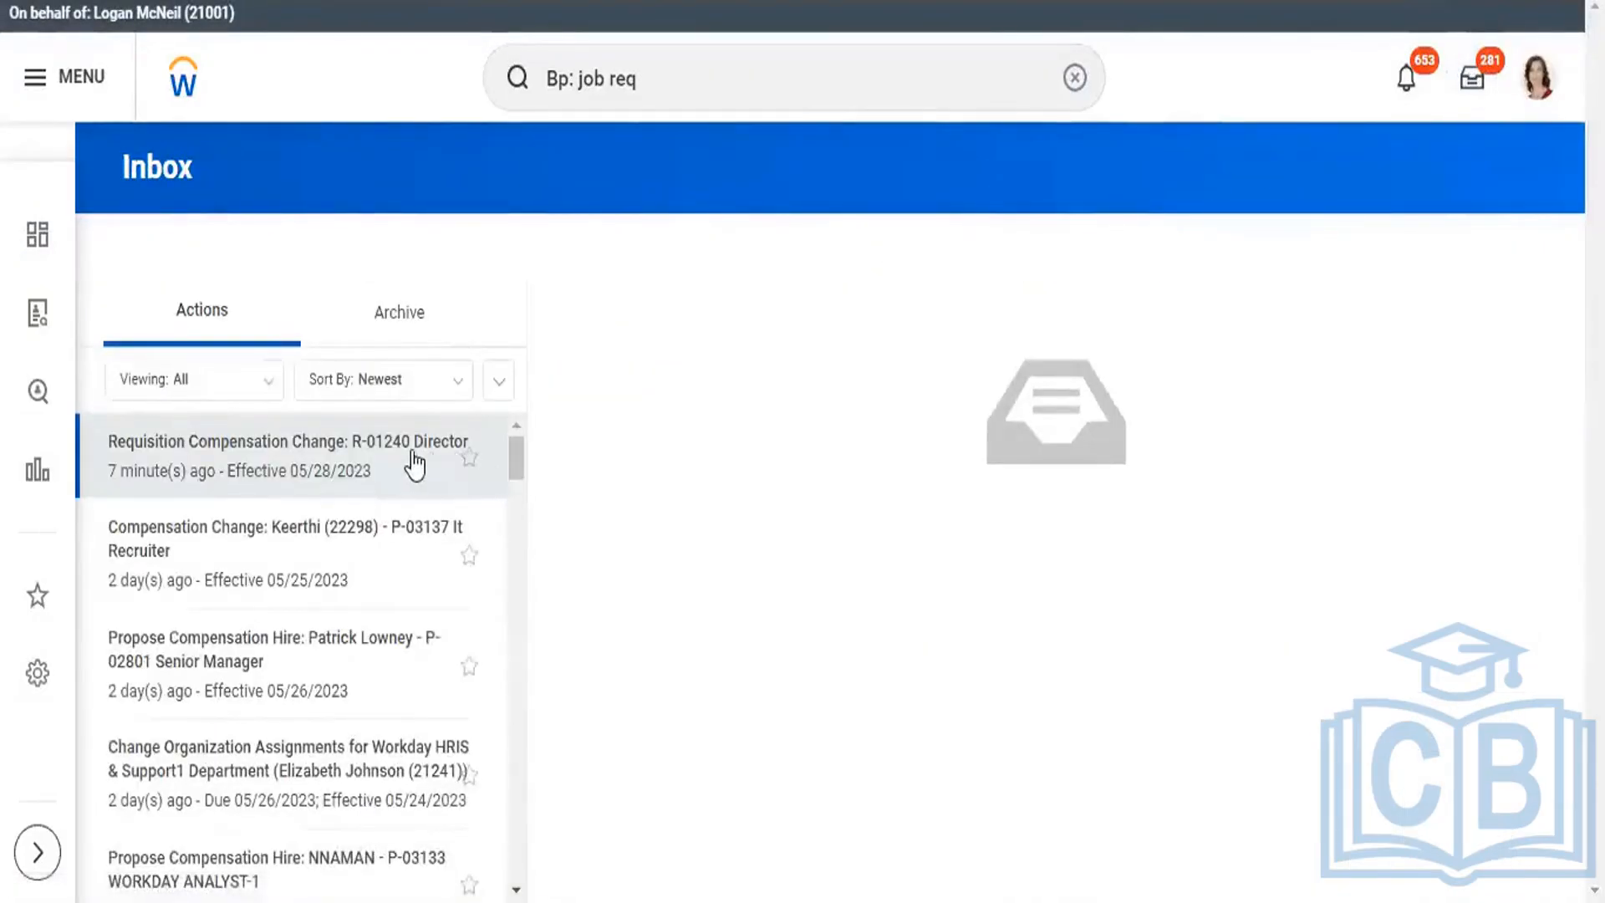
{"action": "left_click", "coordinate": [411, 463]}
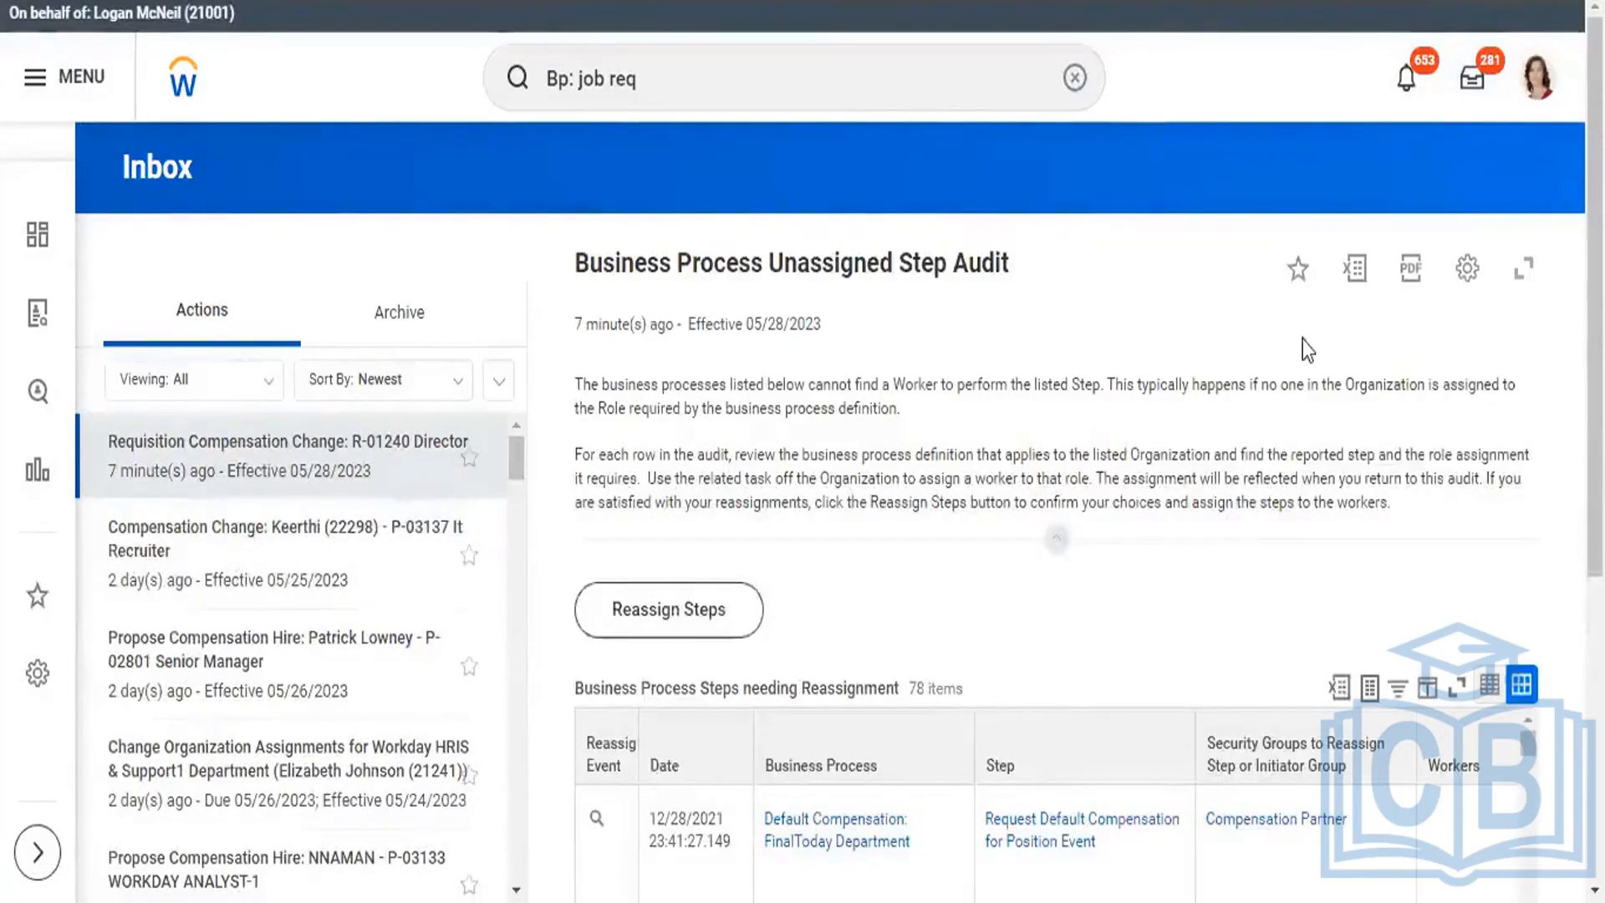
{"action": "scroll", "coordinate": [1307, 350], "scroll_direction": "down", "scroll_amount": 3}
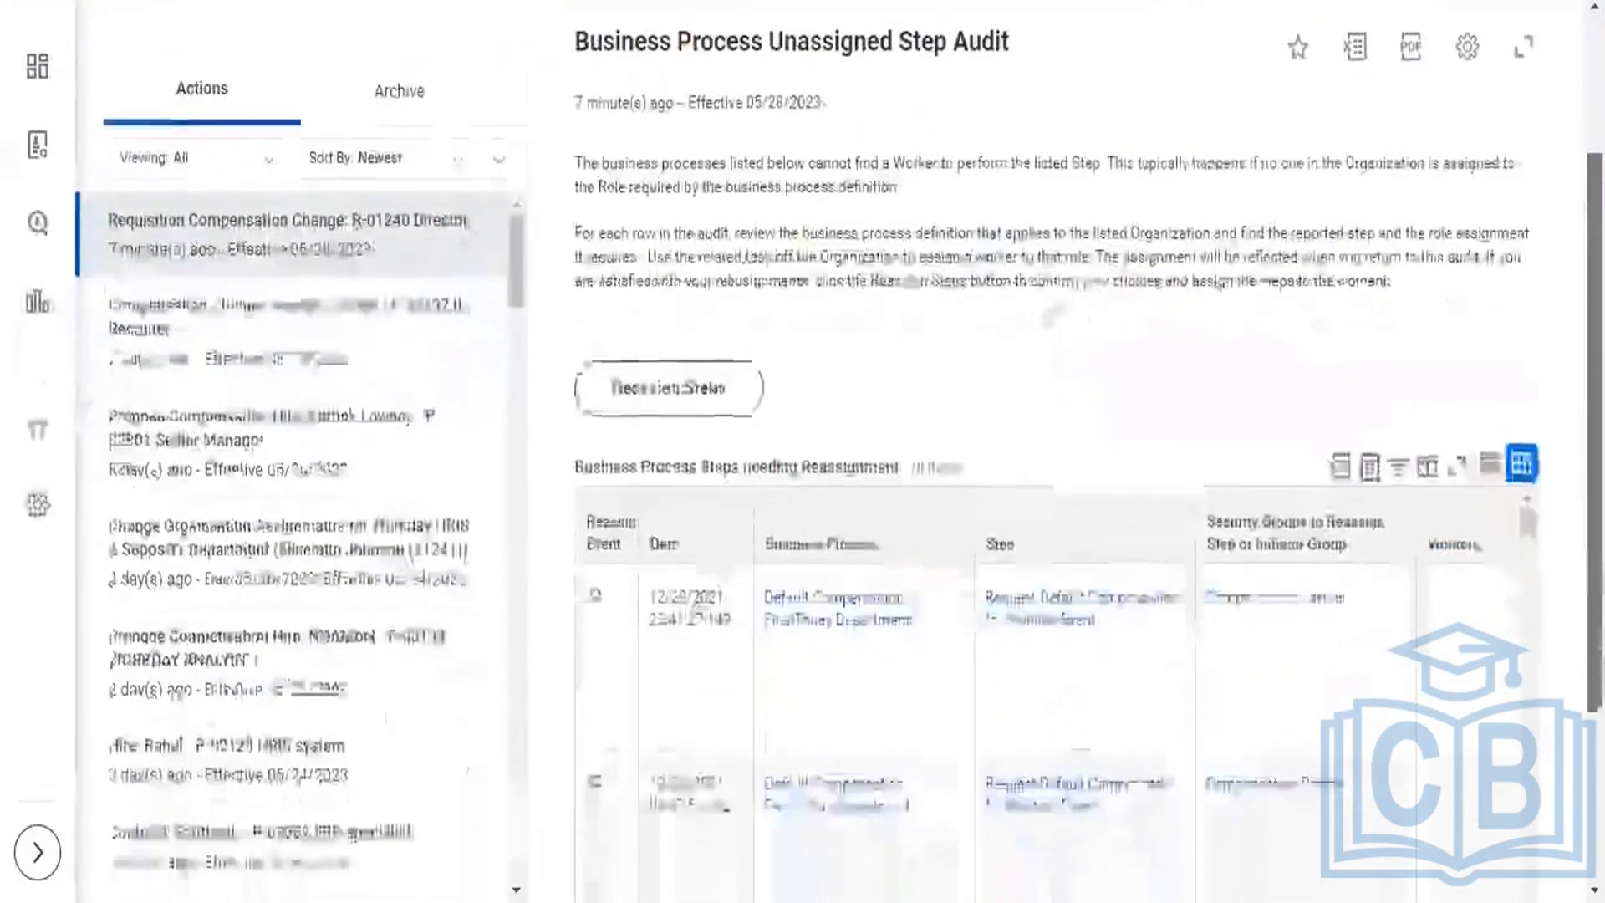
{"action": "scroll", "coordinate": [473, 623], "scroll_direction": "up", "scroll_amount": 3}
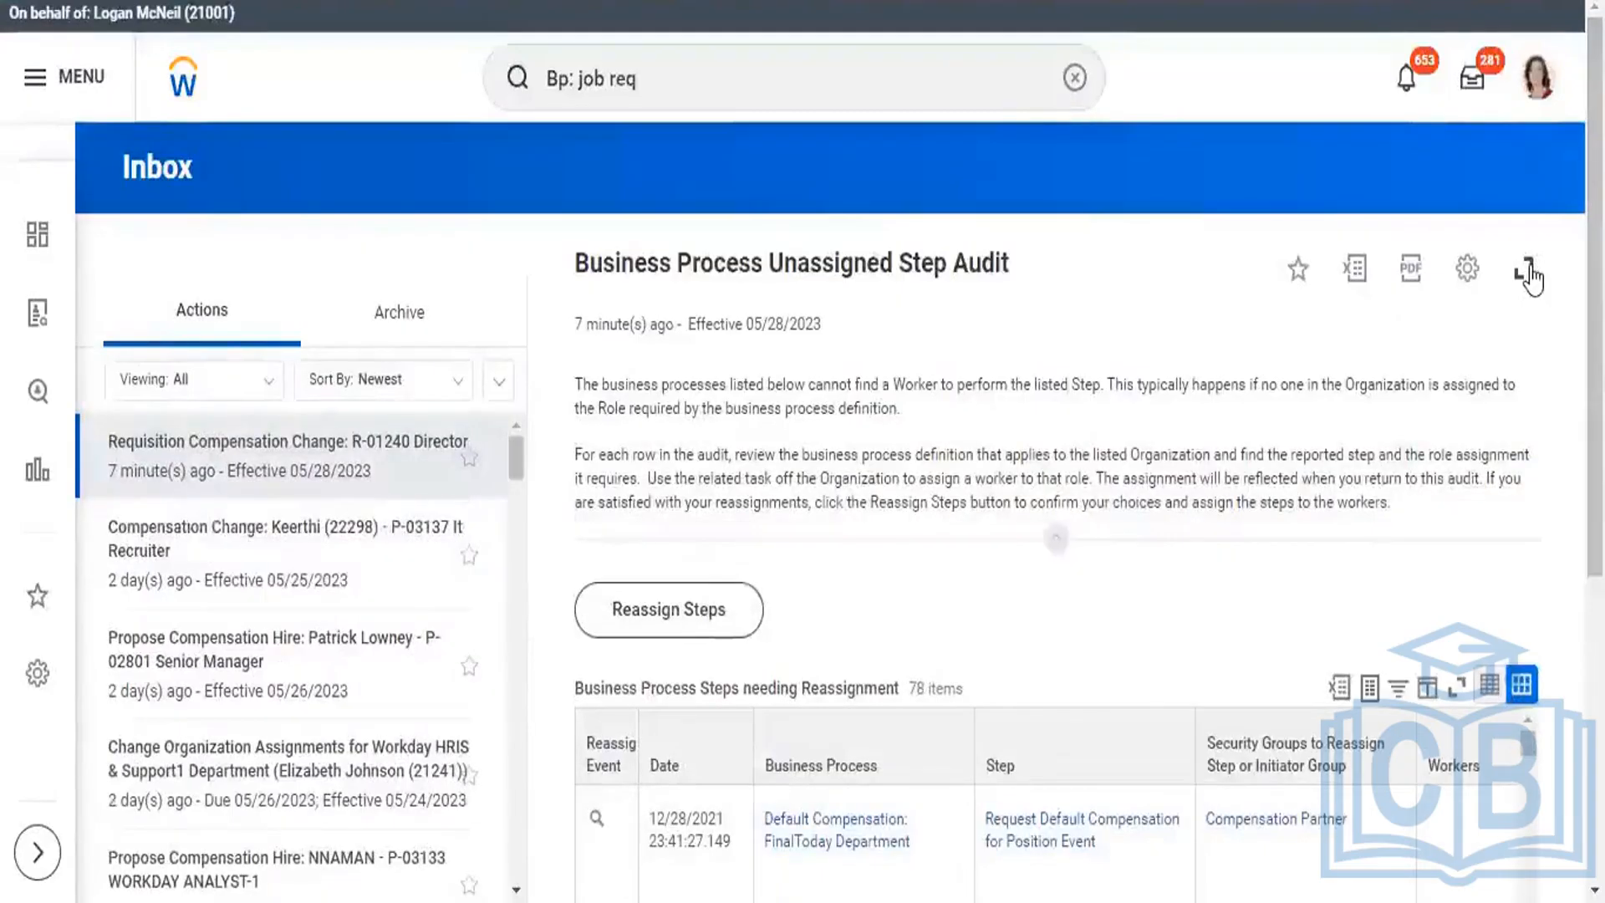
- Open the business process correction view for the R-01240 Director compensation change, review it, and start reassigning its awaiting action
{"action": "left_click", "coordinate": [1467, 269]}
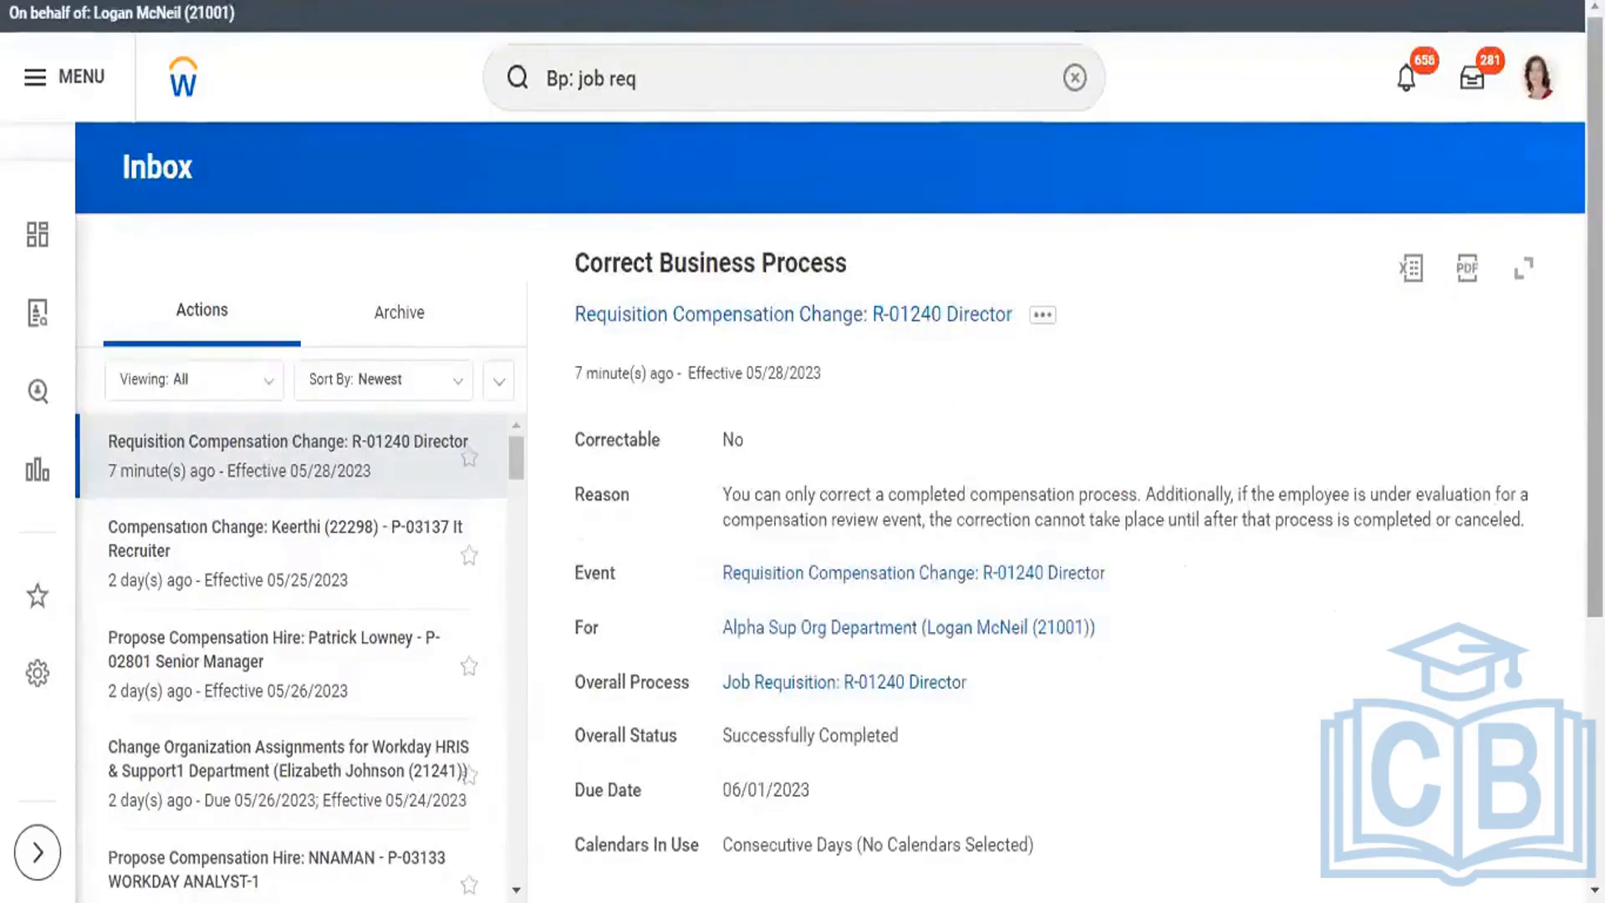
{"action": "scroll", "coordinate": [1212, 616], "scroll_direction": "down", "scroll_amount": 1}
{"action": "scroll", "coordinate": [1212, 616], "scroll_direction": "down", "scroll_amount": 4}
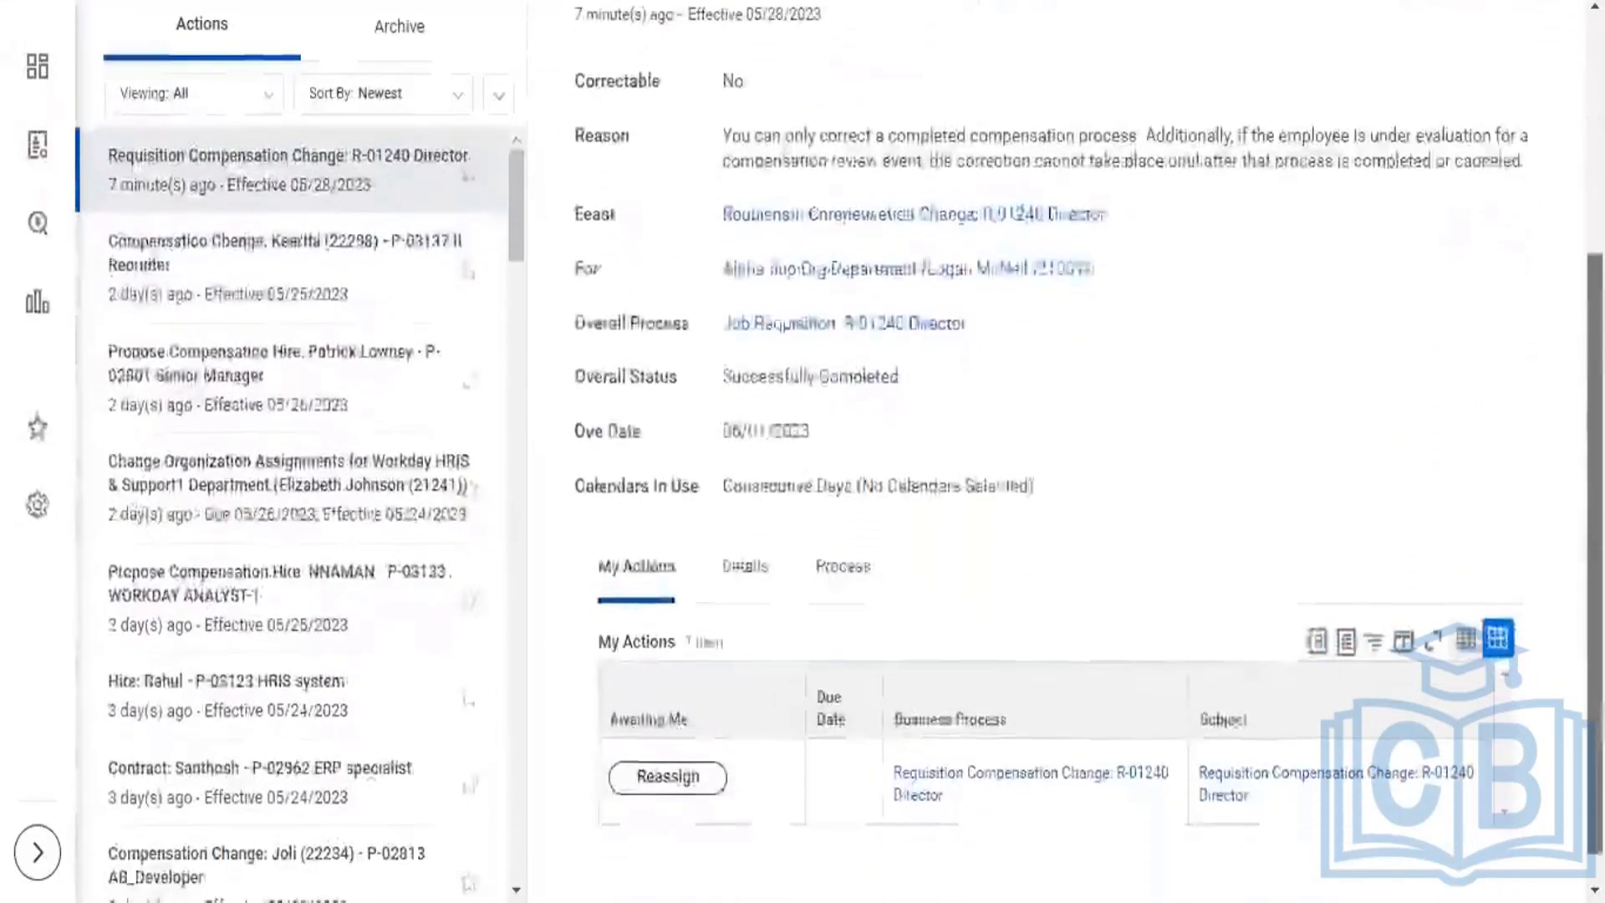
{"action": "scroll", "coordinate": [1062, 451], "scroll_direction": "up", "scroll_amount": 3}
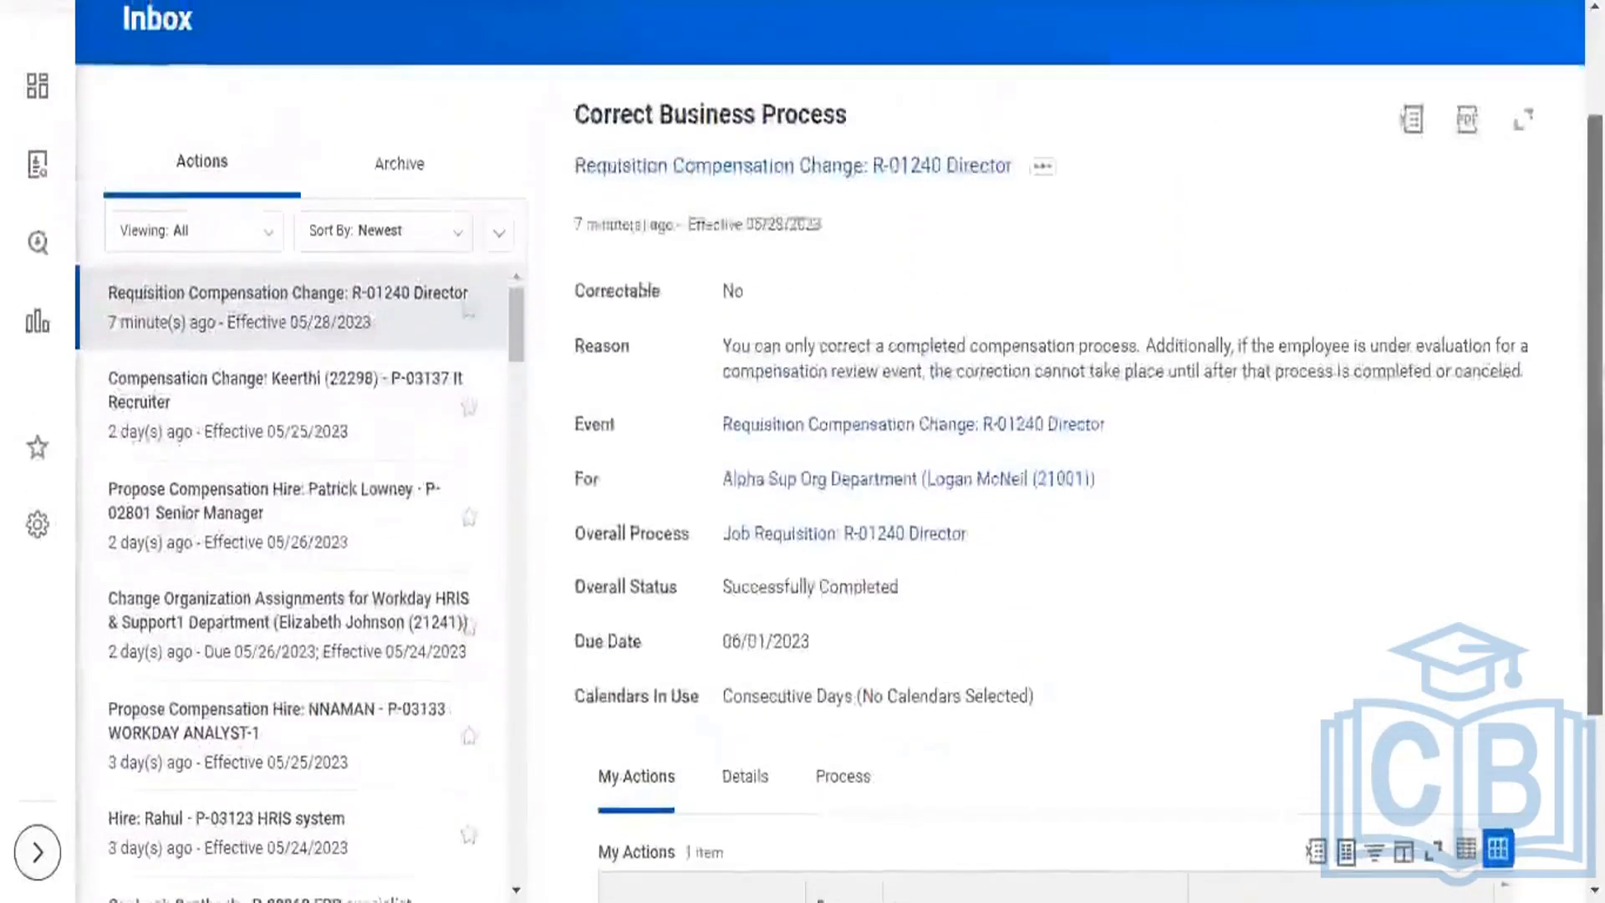
{"action": "scroll", "coordinate": [1062, 451], "scroll_direction": "down", "scroll_amount": 3}
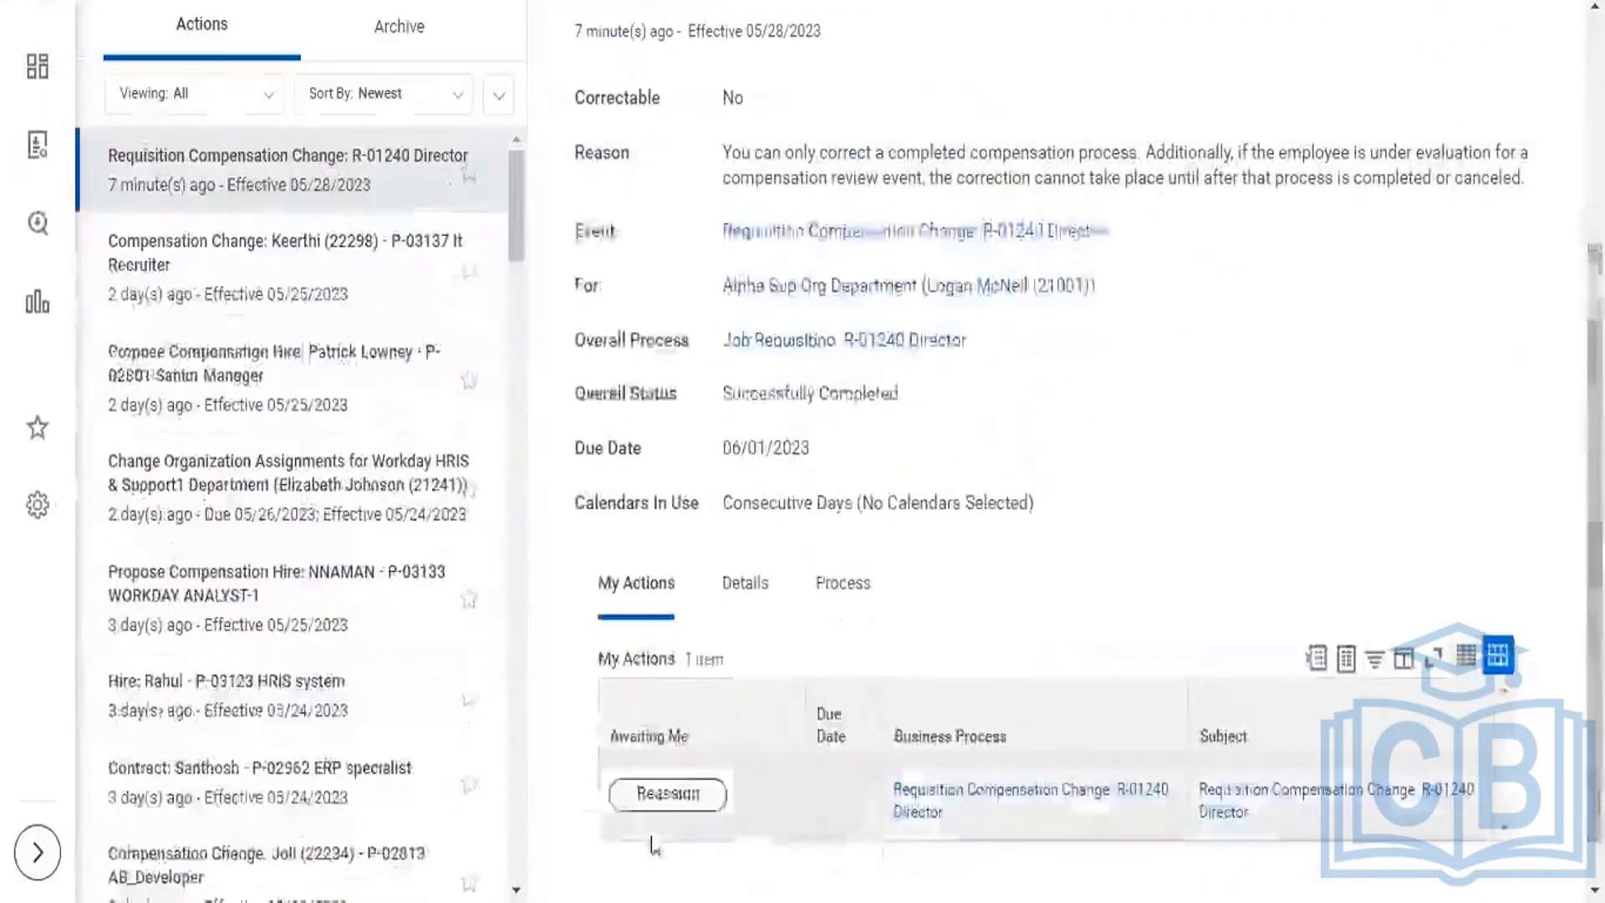
{"action": "left_click", "coordinate": [680, 804]}
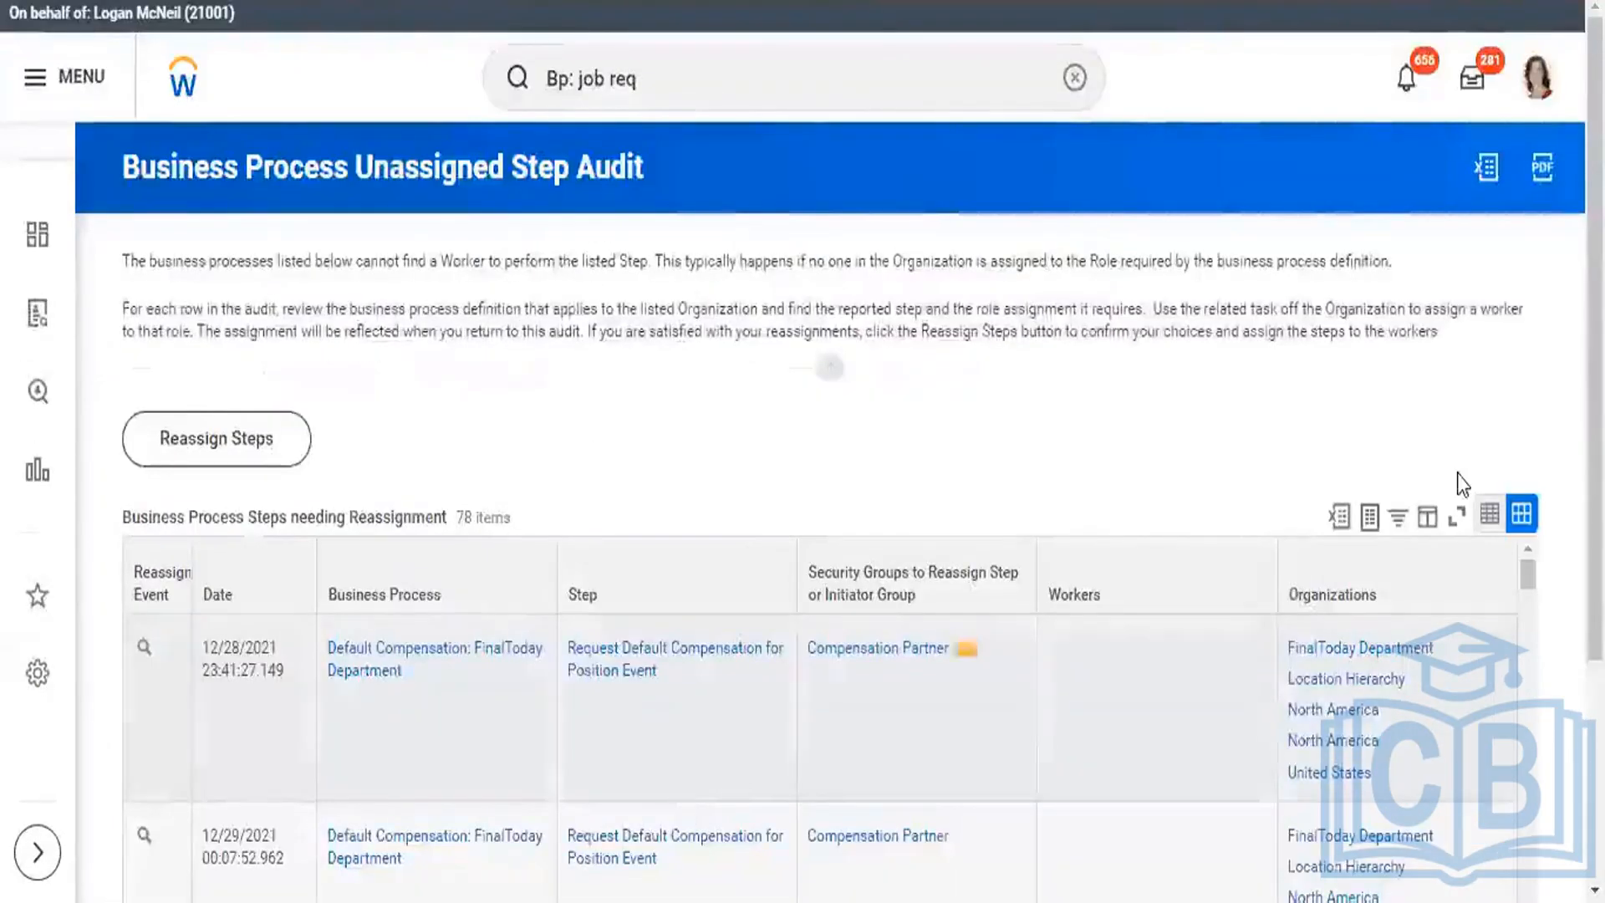
{"action": "scroll", "coordinate": [1457, 474], "scroll_direction": "down", "scroll_amount": 4}
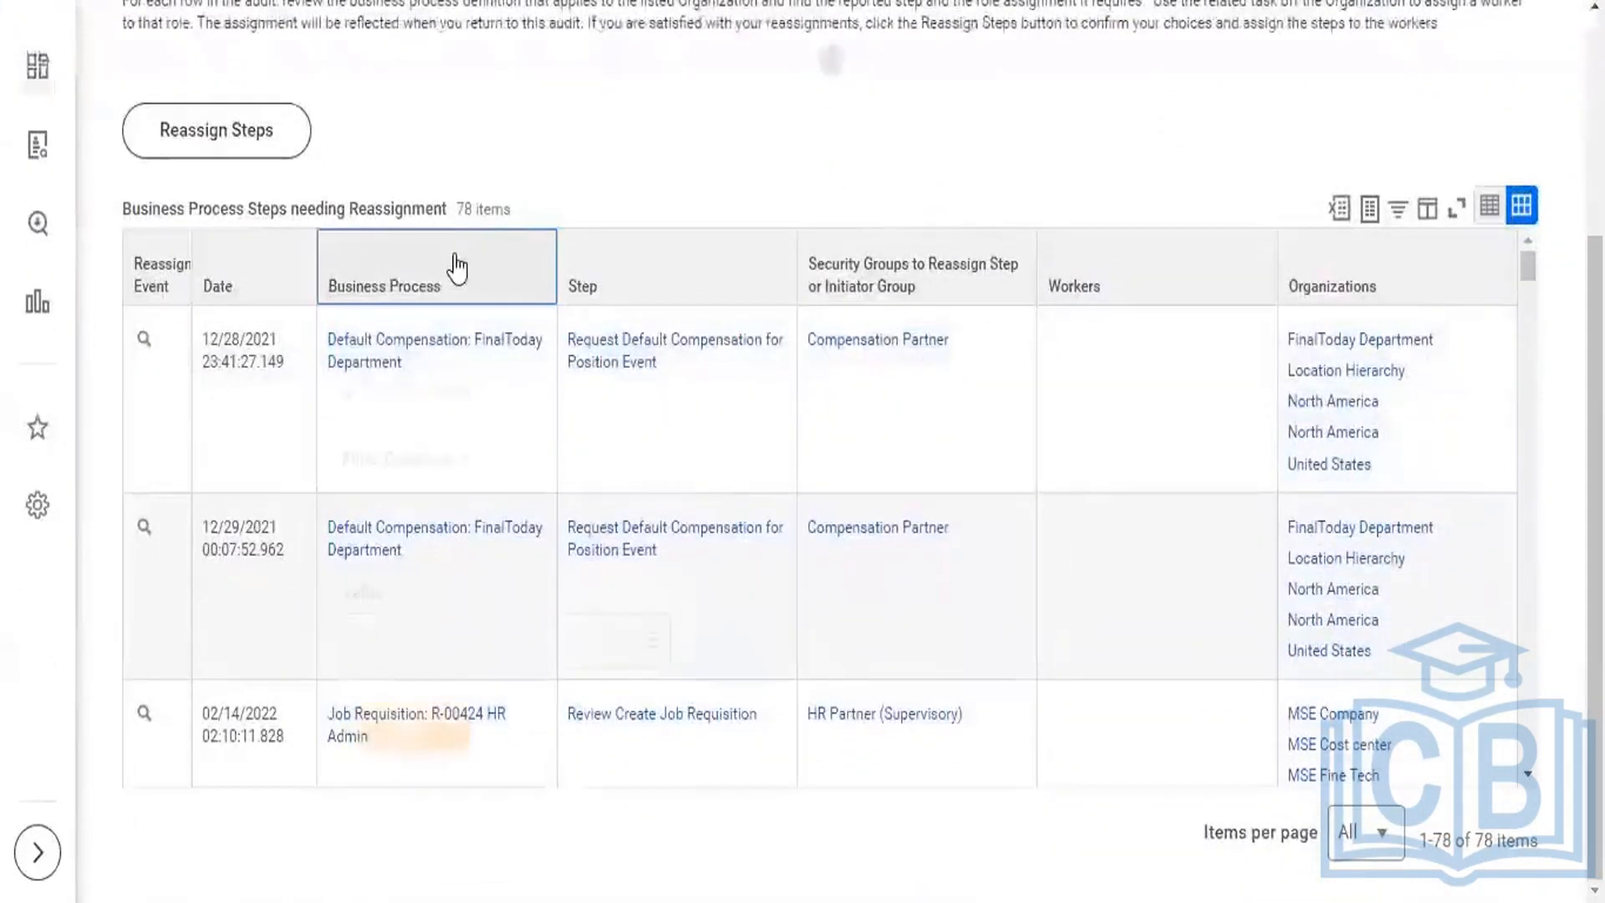
{"action": "left_click", "coordinate": [457, 268]}
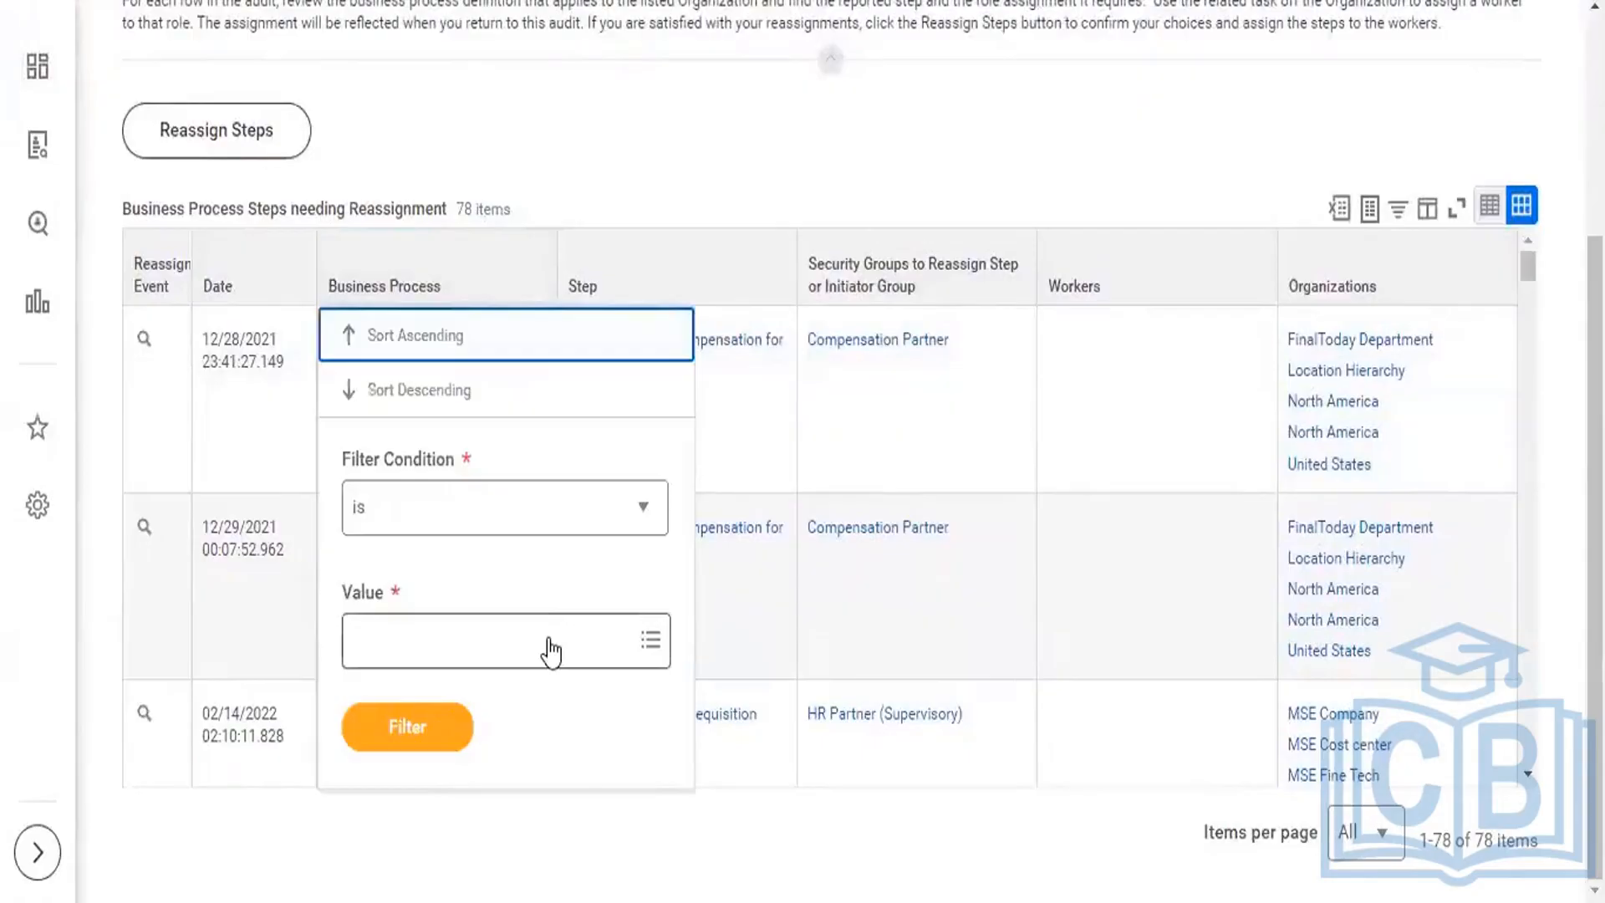
{"action": "left_click", "coordinate": [551, 650]}
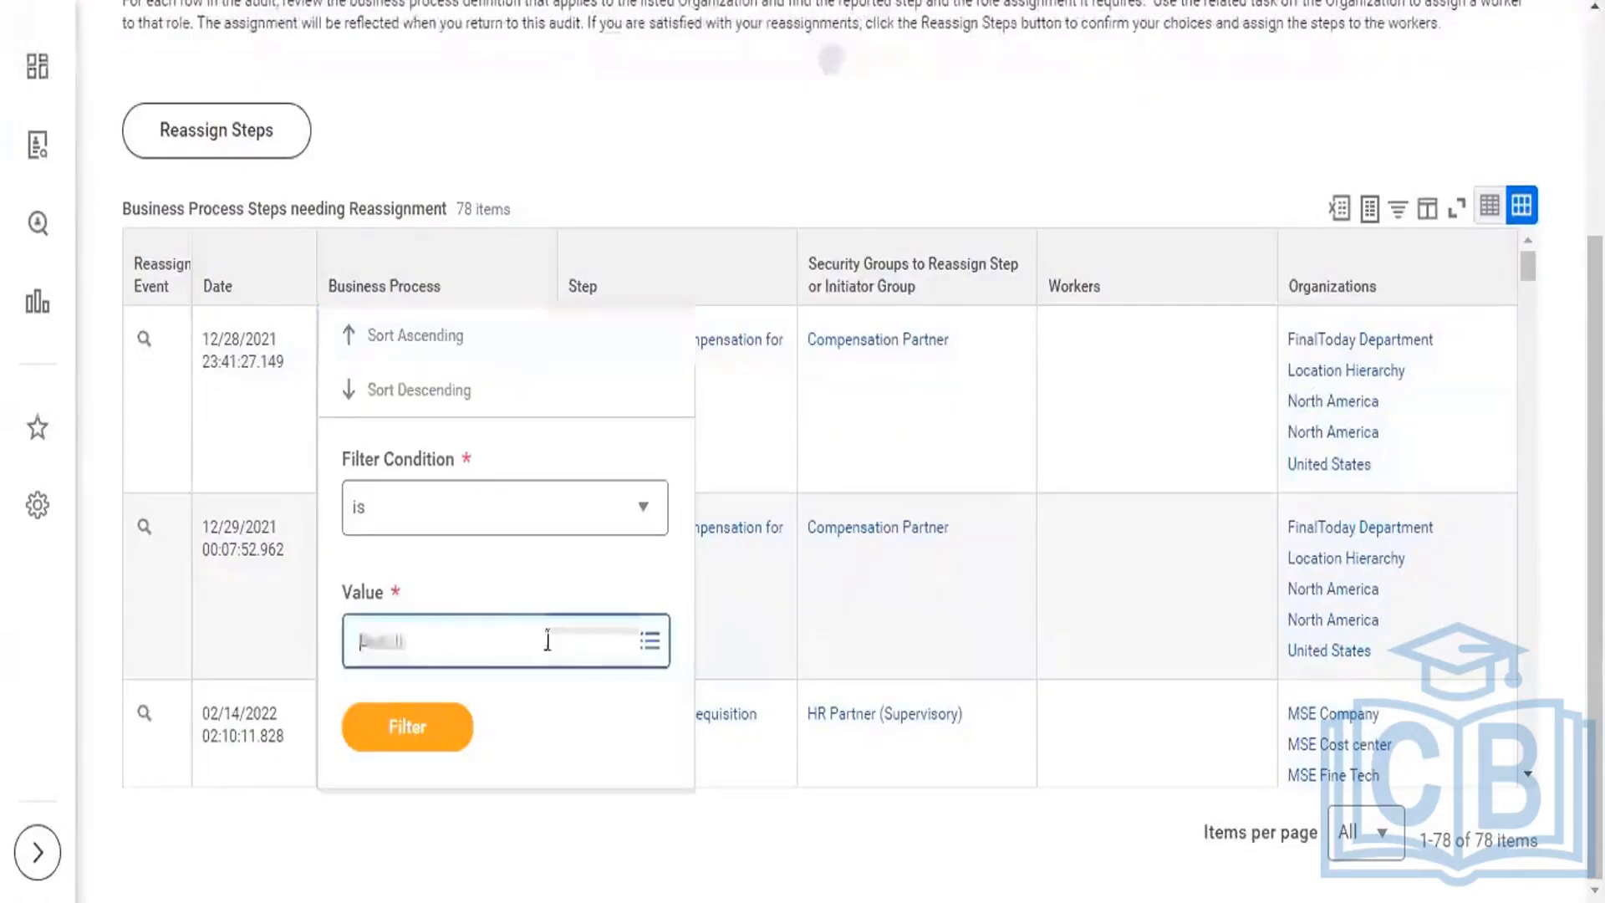
{"action": "type", "text": "alpha"}
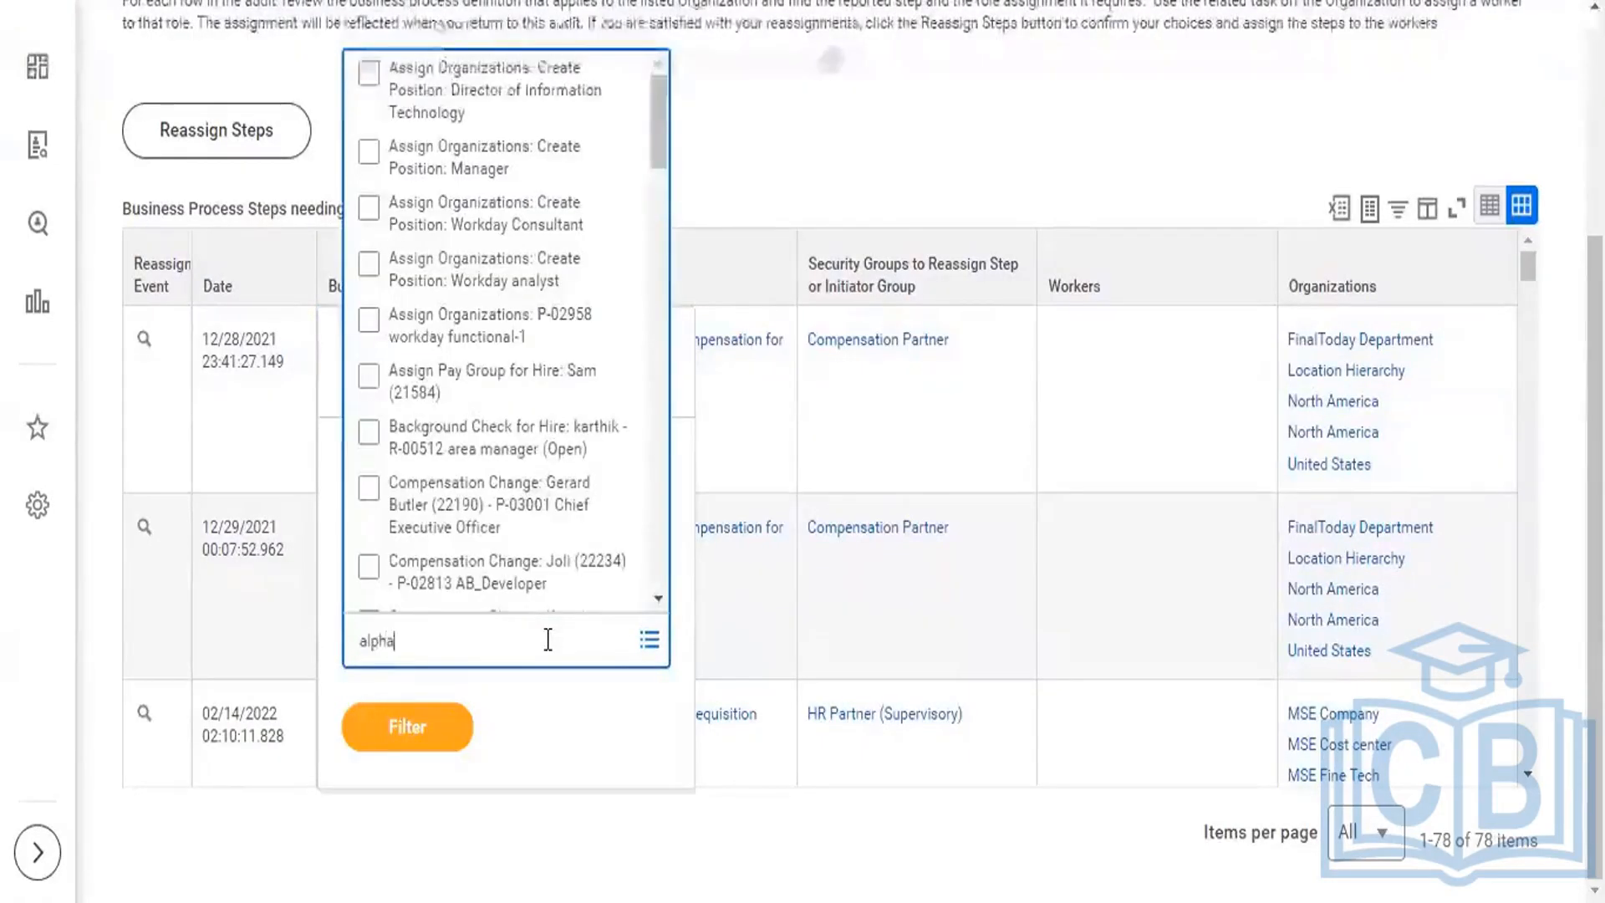
{"action": "key", "text": "Return"}
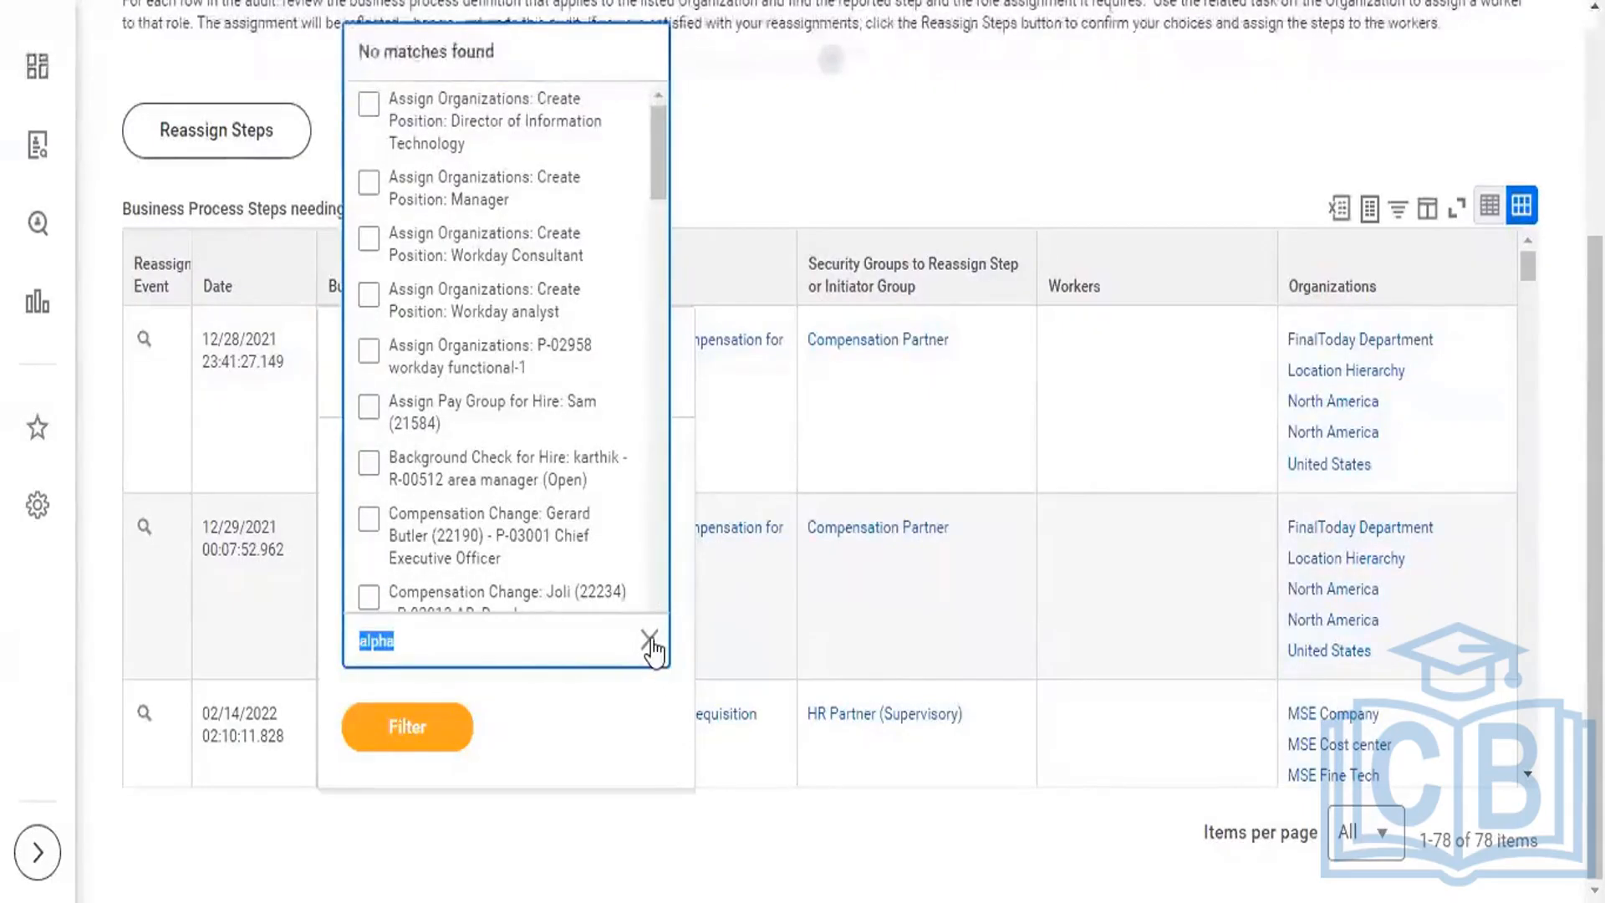
{"action": "left_click", "coordinate": [651, 648]}
{"action": "left_click", "coordinate": [739, 847]}
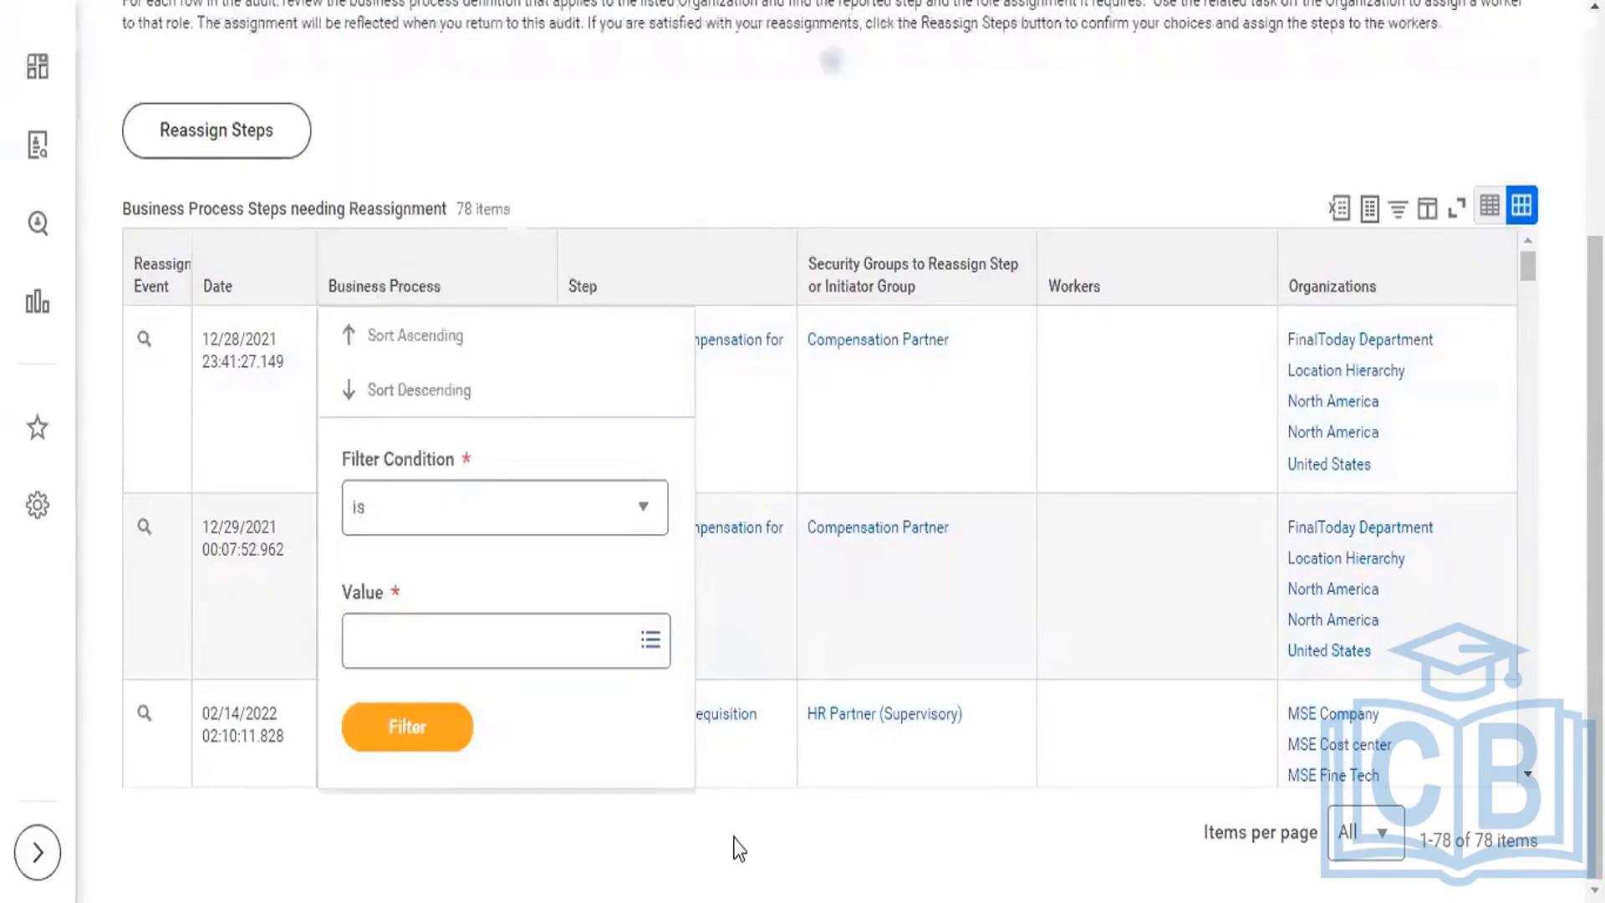
{"action": "left_click", "coordinate": [730, 839]}
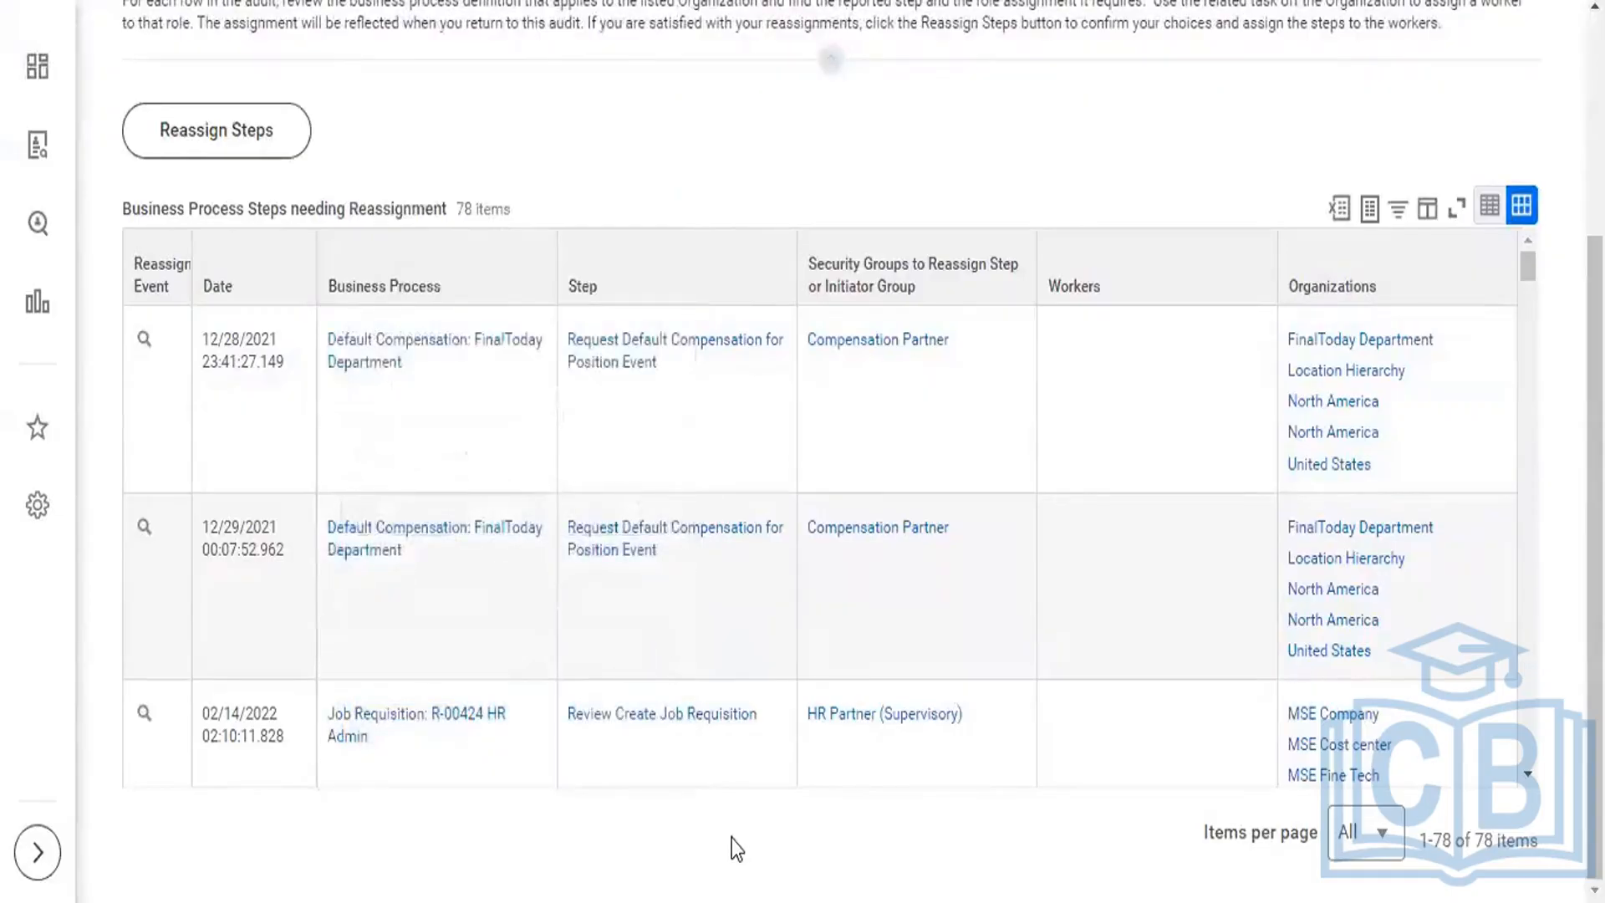
- Filter the audit's Business Process column to Requisition Compensation Change: R-01240 Director, using the search text "Req change"
{"action": "left_click", "coordinate": [469, 258]}
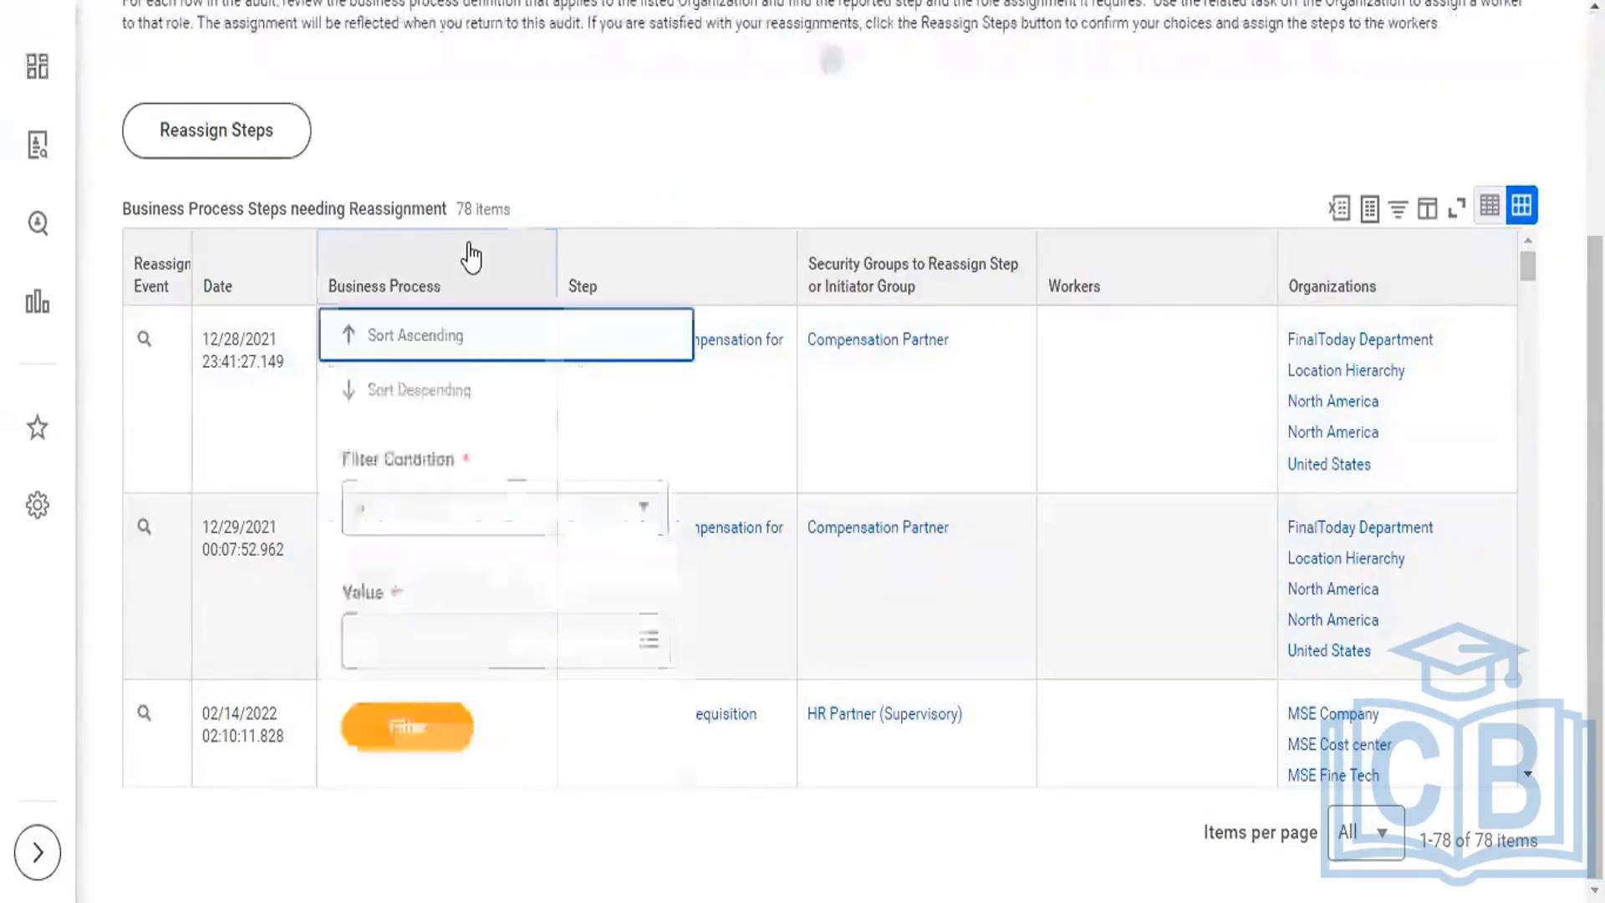
{"action": "left_click", "coordinate": [489, 641]}
{"action": "type", "text": "Re"}
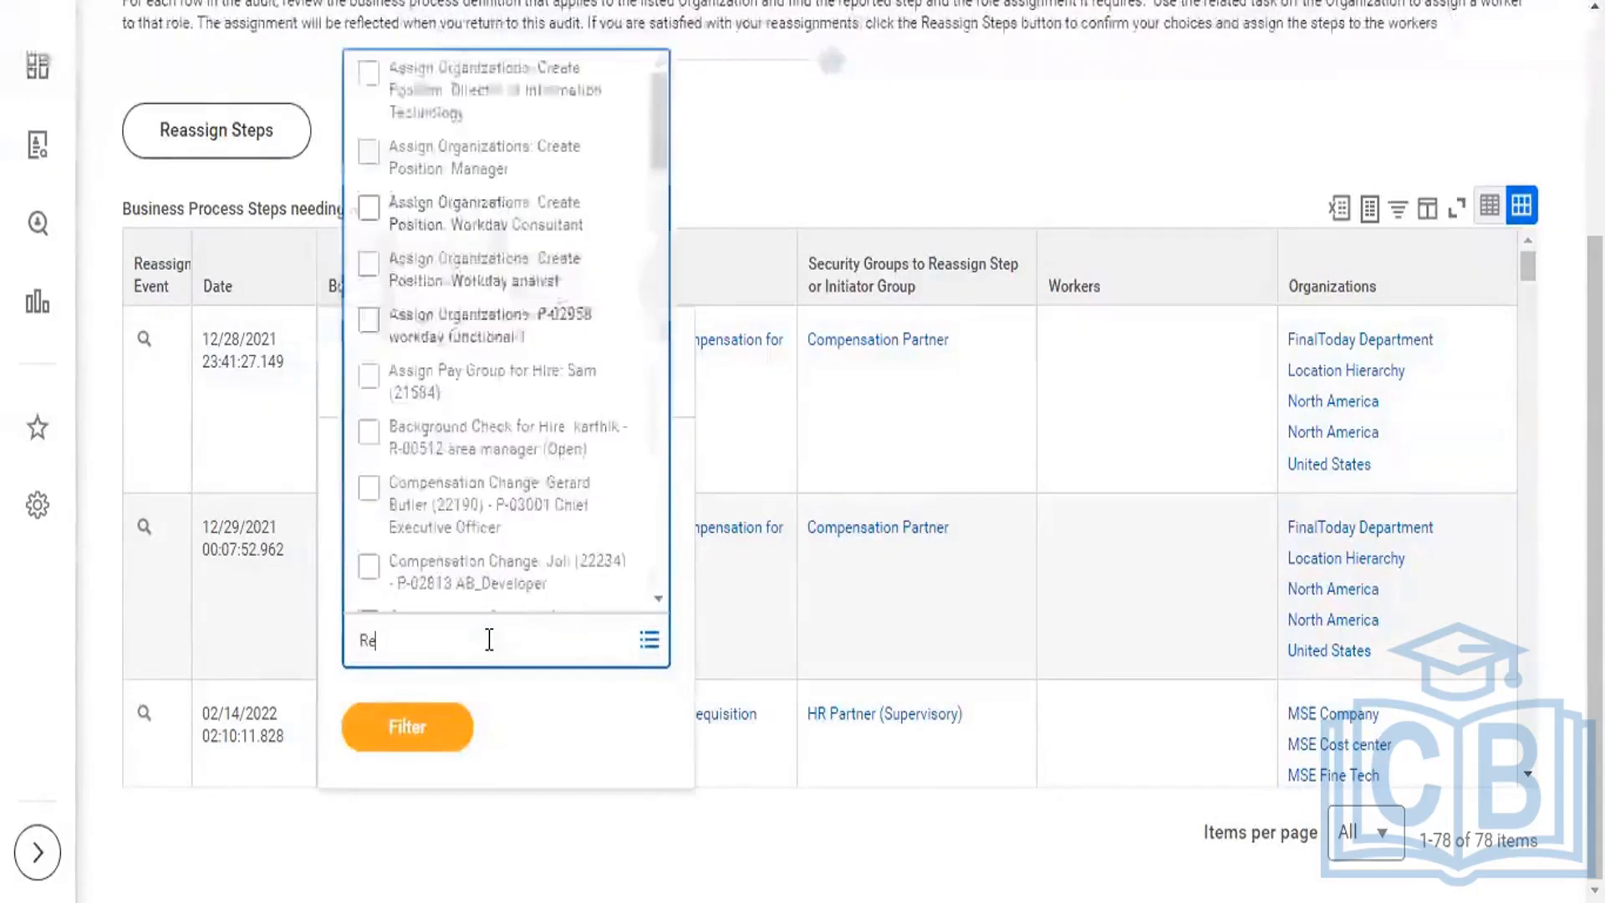
{"action": "type", "text": "q change"}
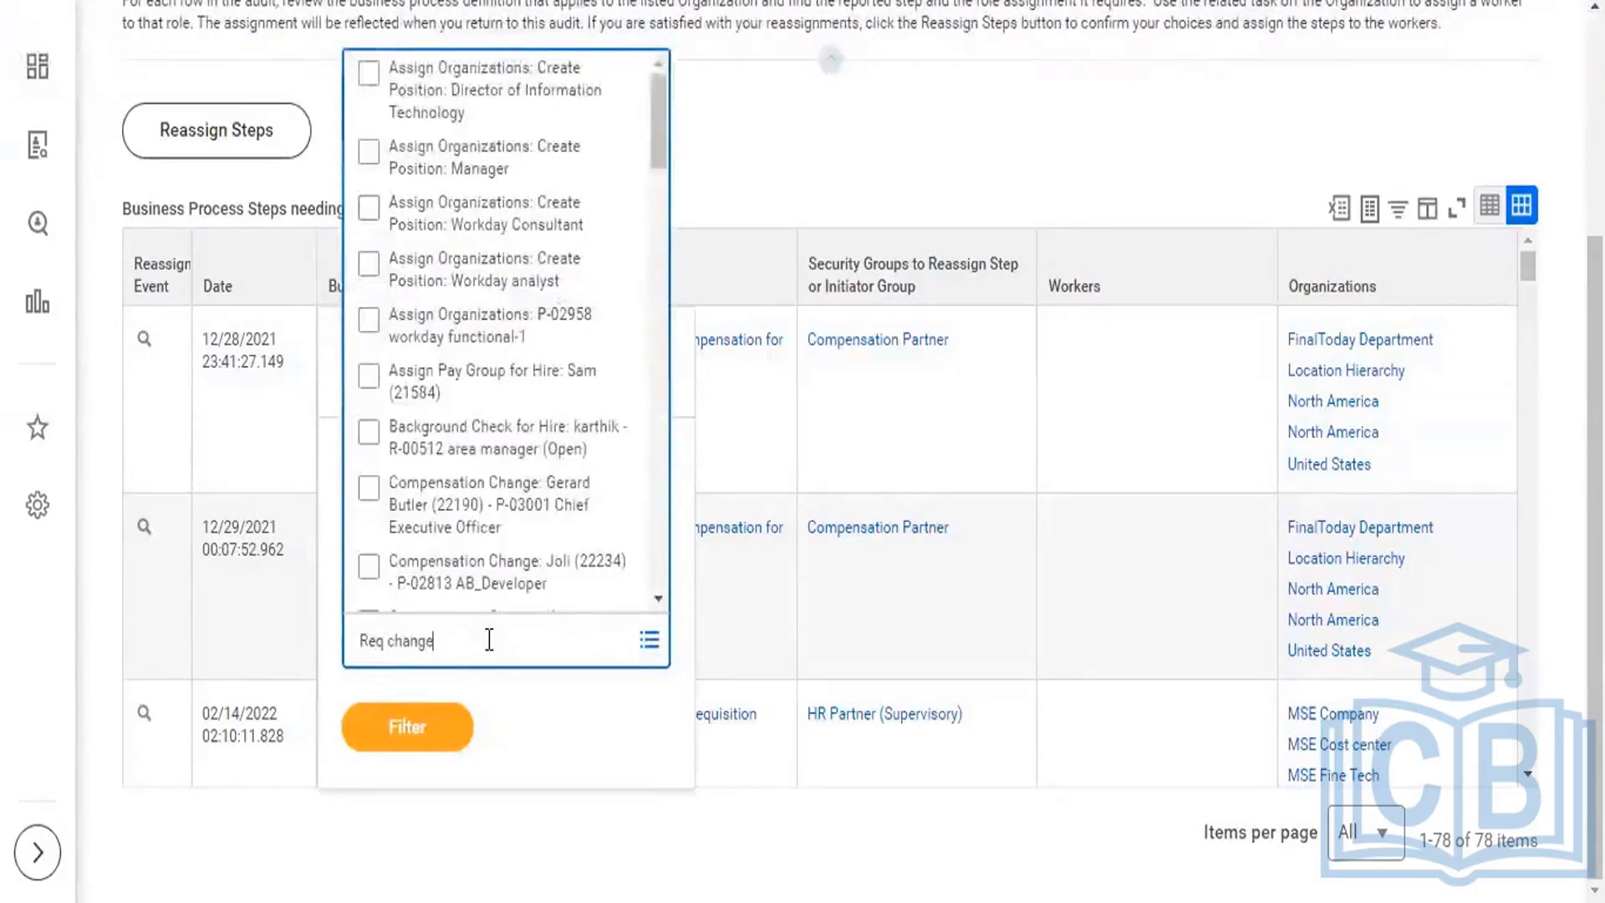
{"action": "key", "text": "Return"}
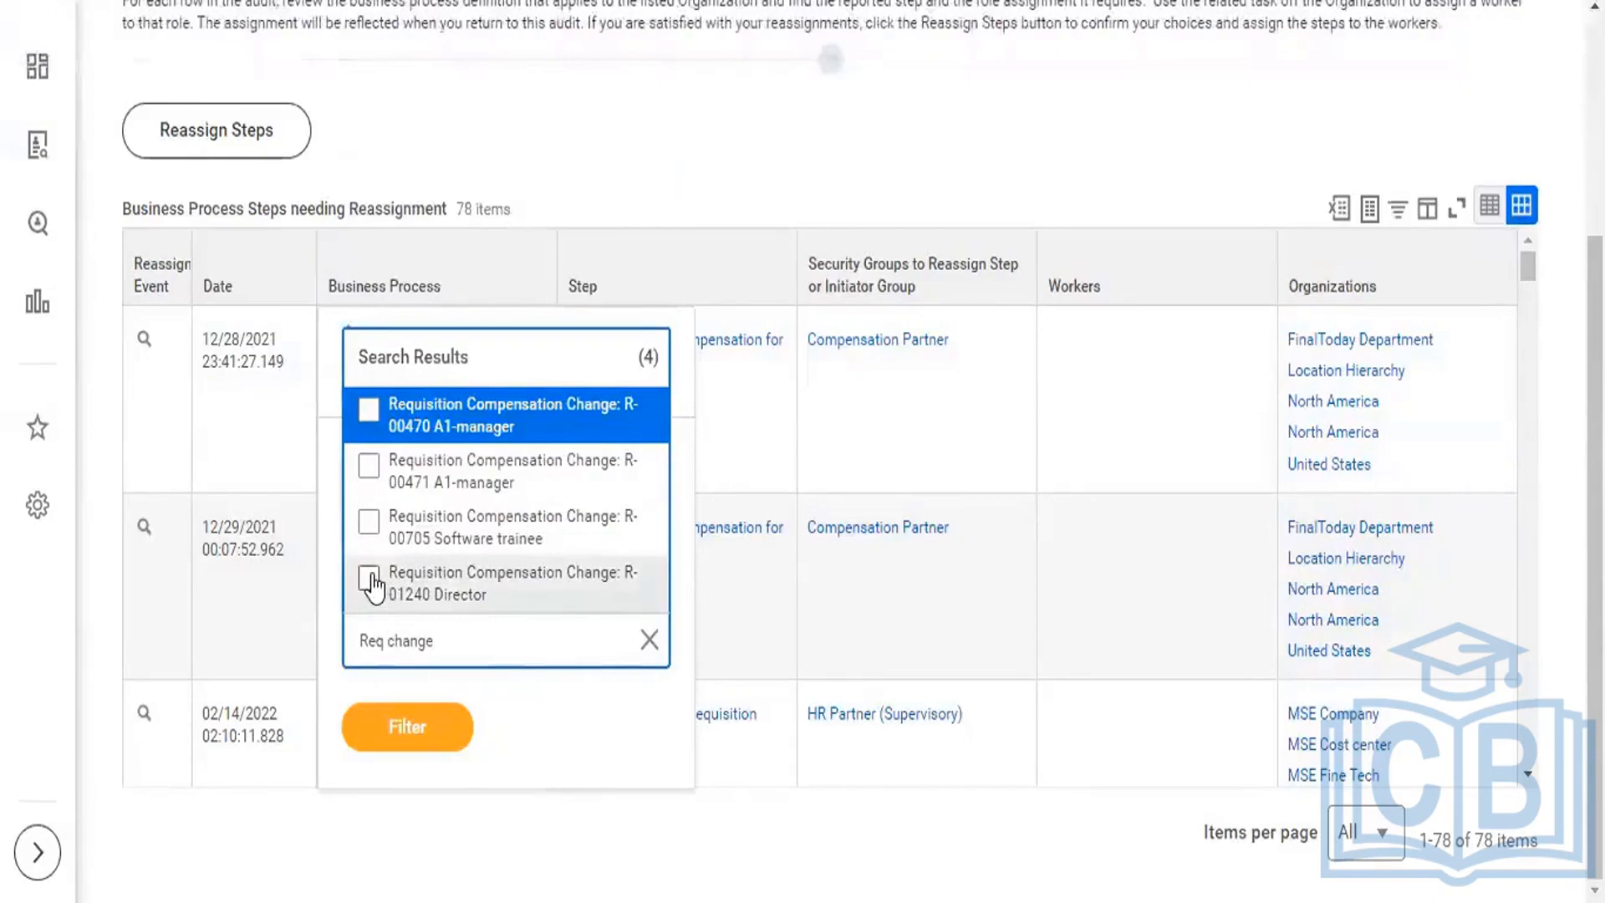
{"action": "left_click", "coordinate": [368, 579]}
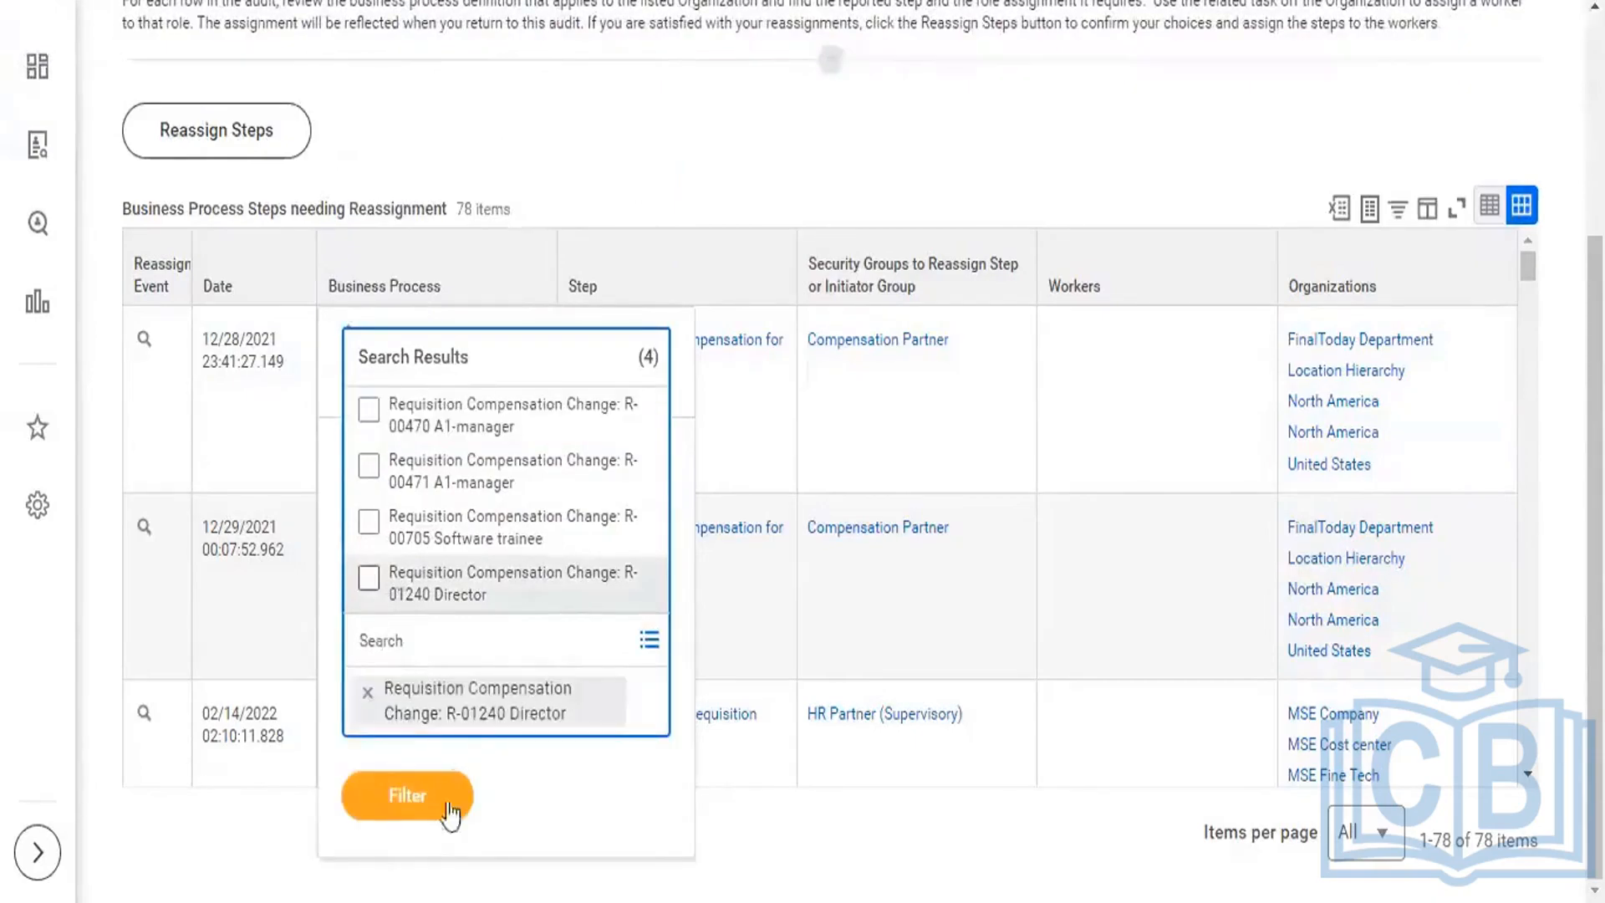
{"action": "left_click", "coordinate": [441, 823]}
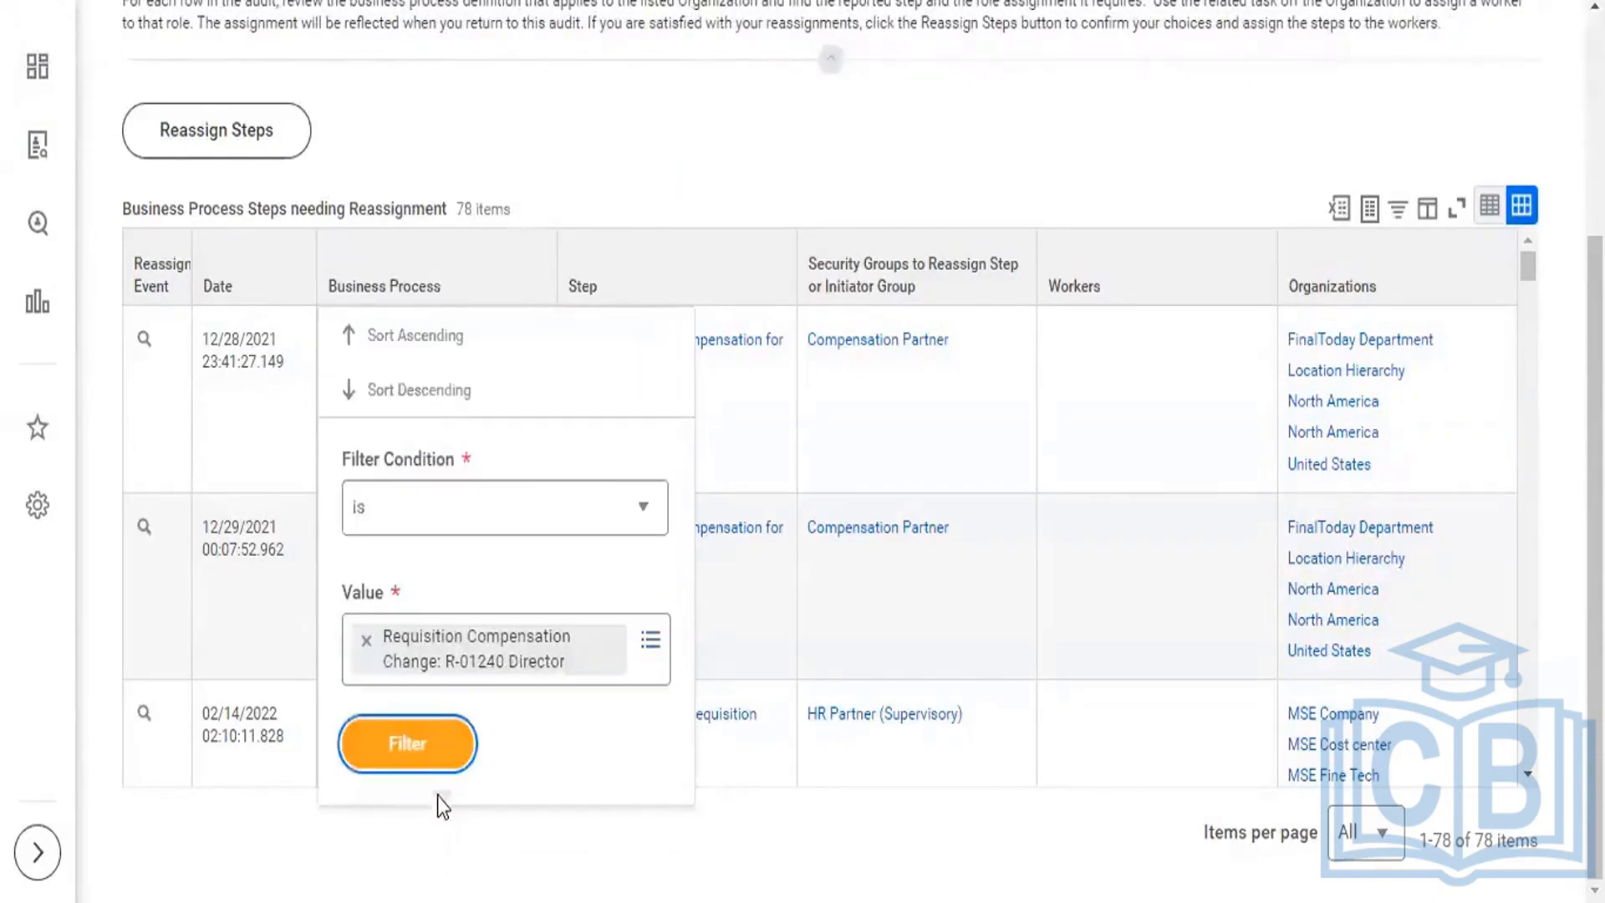
{"action": "left_click", "coordinate": [431, 750]}
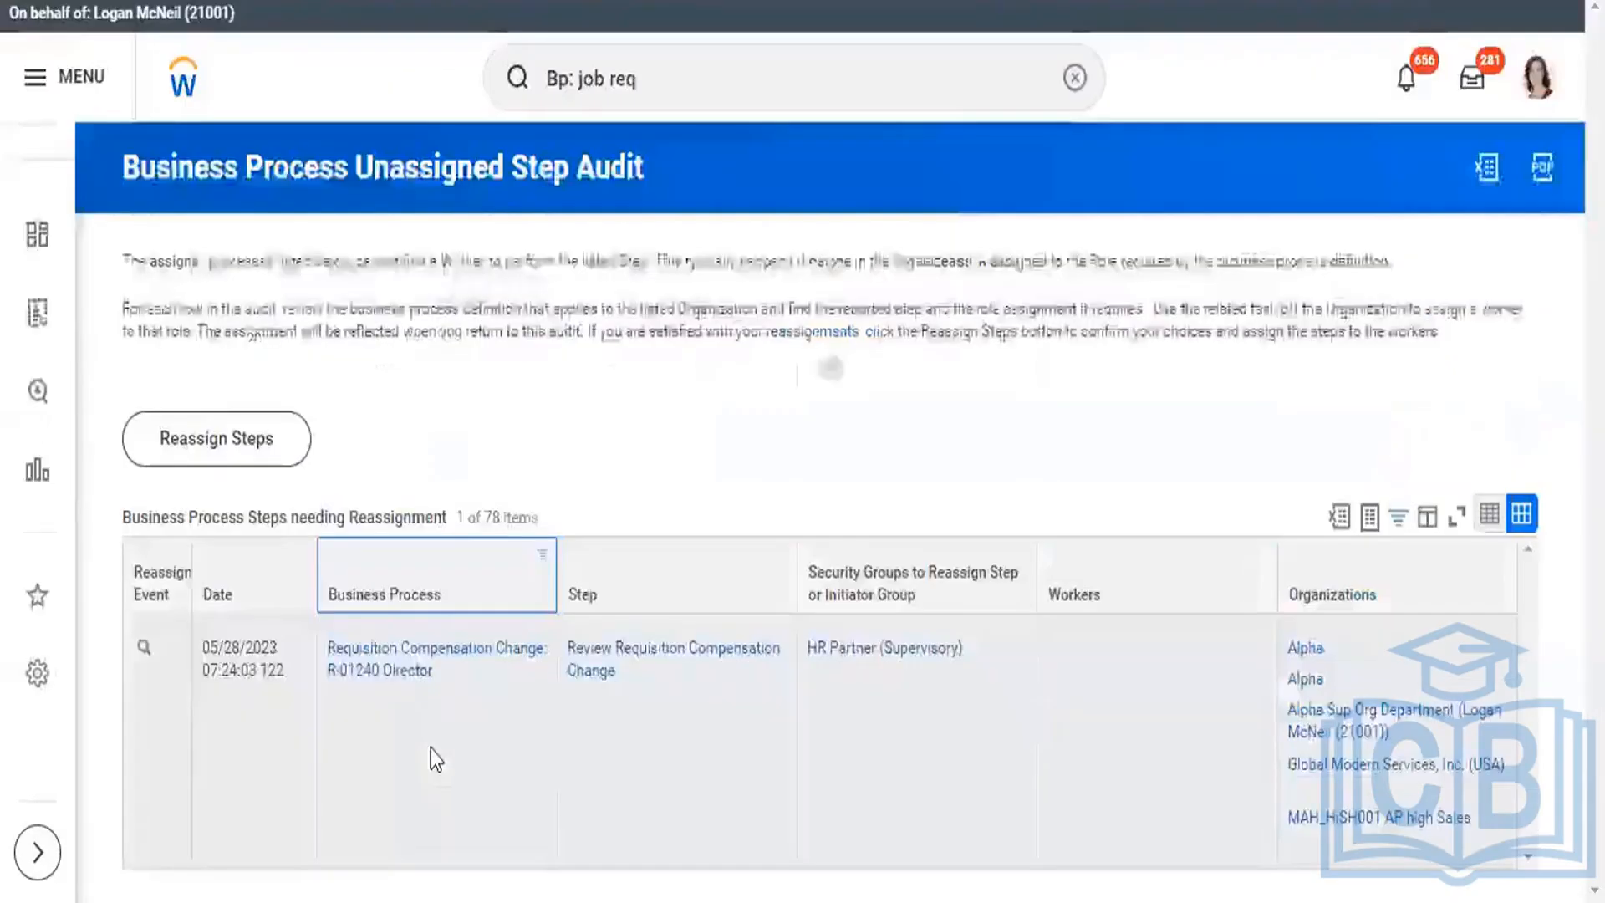
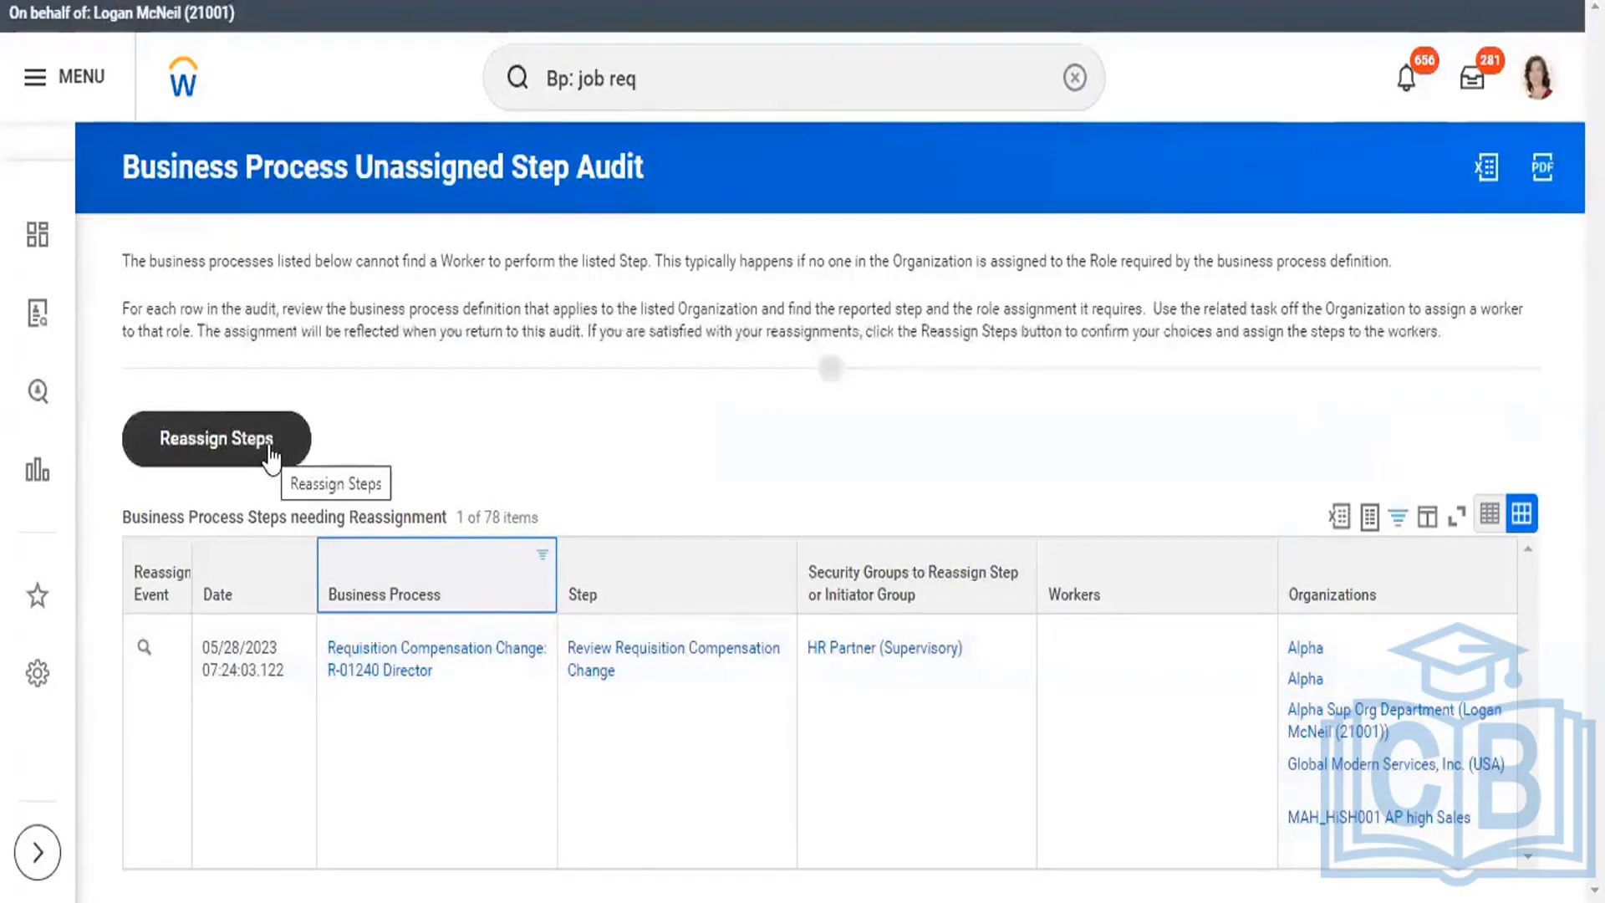
- Clear the old job requisition search and open the recently used Reassign Tasks task
{"action": "left_click", "coordinate": [696, 95]}
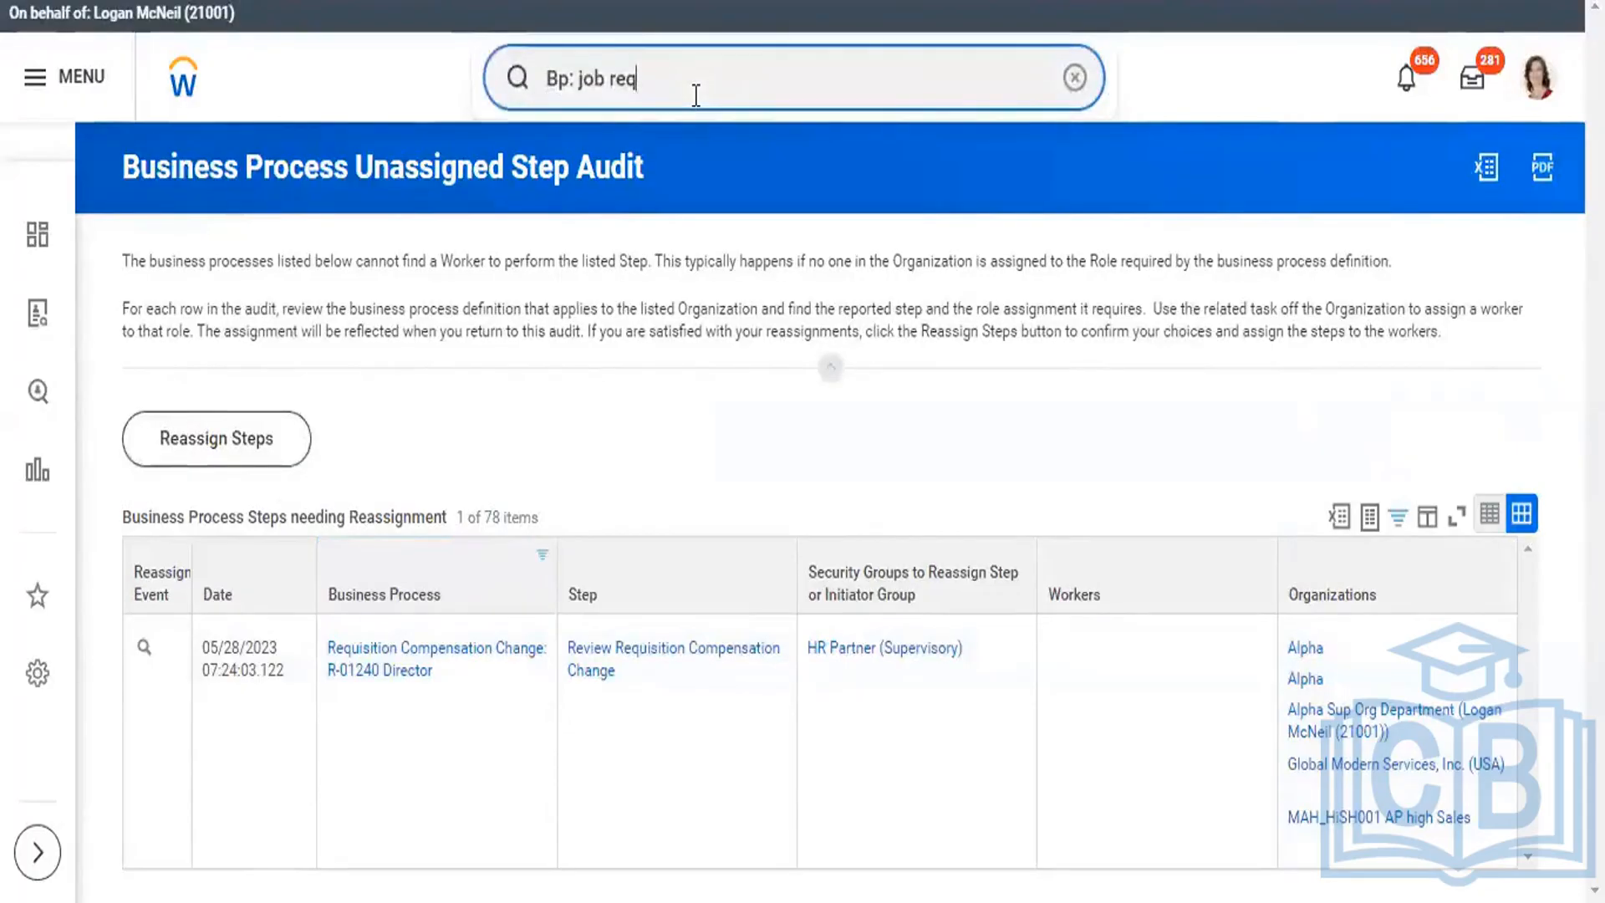
{"action": "key", "text": "BackSpace"}
{"action": "key", "text": "BackSpace"}
{"action": "key", "text": "BackSpace"}
{"action": "key", "text": "BackSpace"}
{"action": "key", "text": "BackSpace"}
{"action": "key", "text": "BackSpace"}
{"action": "key", "text": "BackSpace"}
{"action": "key", "text": "BackSpace"}
{"action": "key", "text": "BackSpace"}
{"action": "key", "text": "BackSpace"}
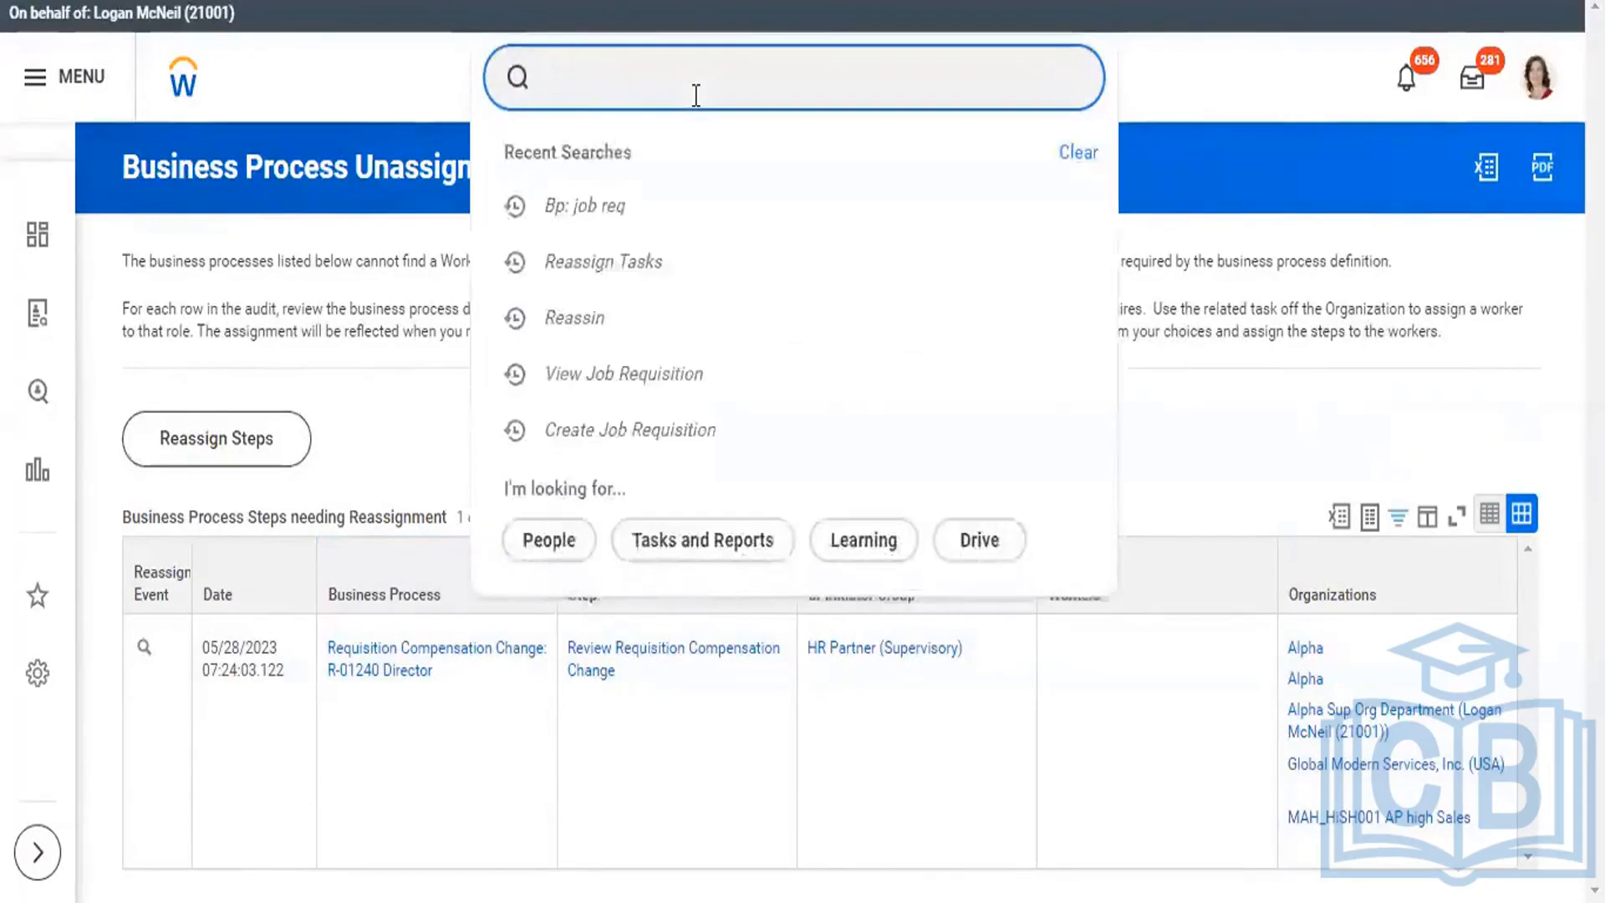
{"action": "left_click", "coordinate": [625, 272]}
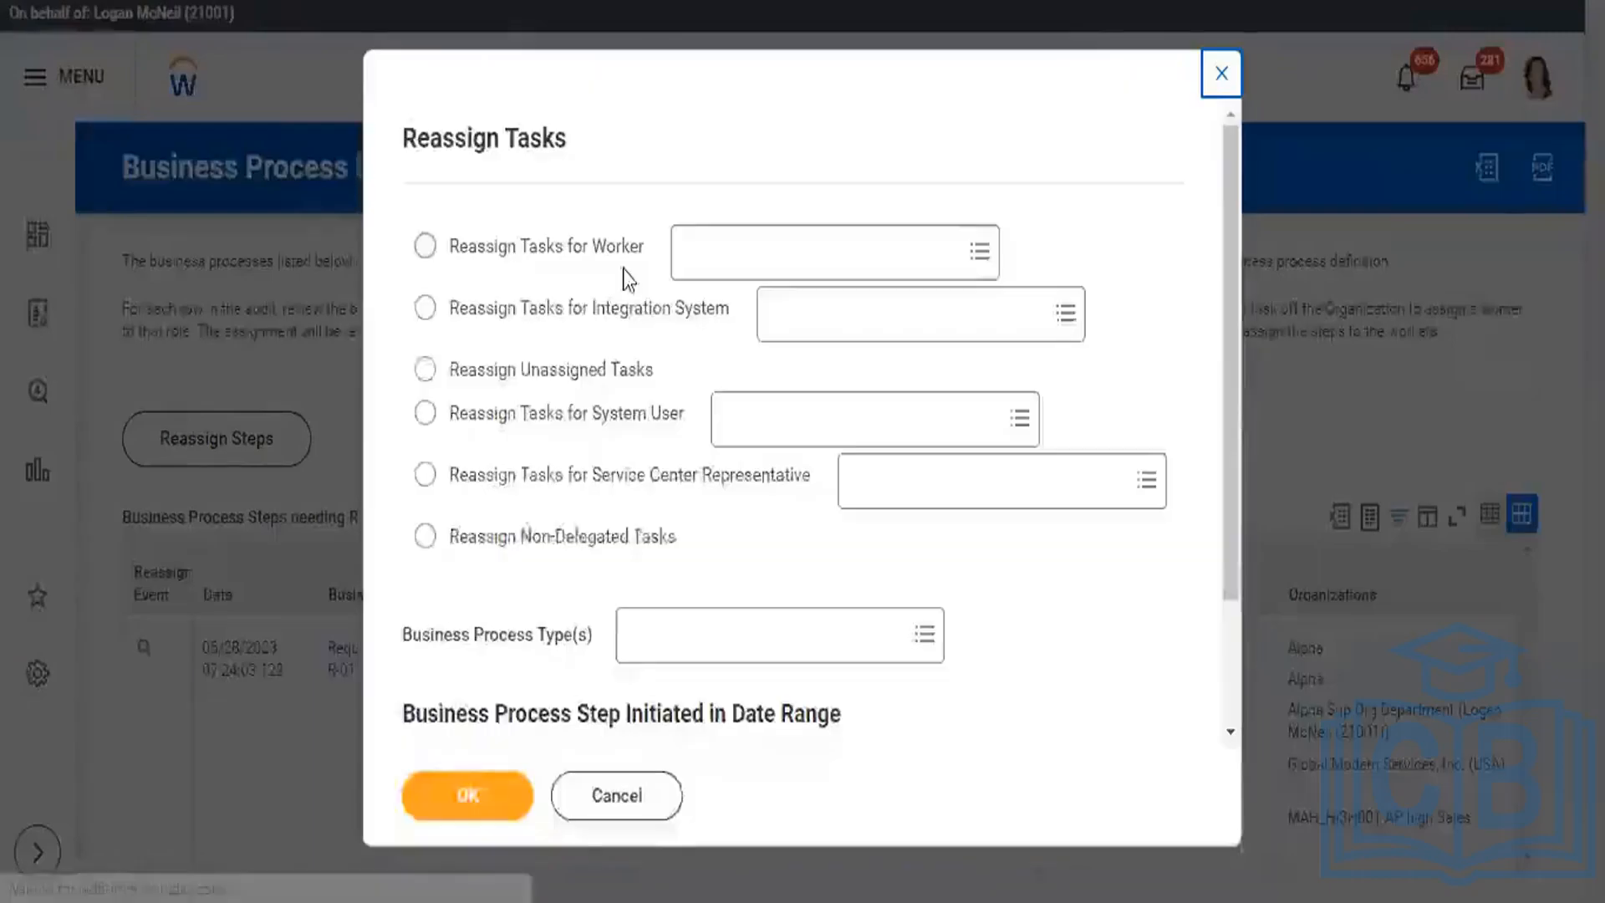
{"action": "left_click", "coordinate": [426, 372]}
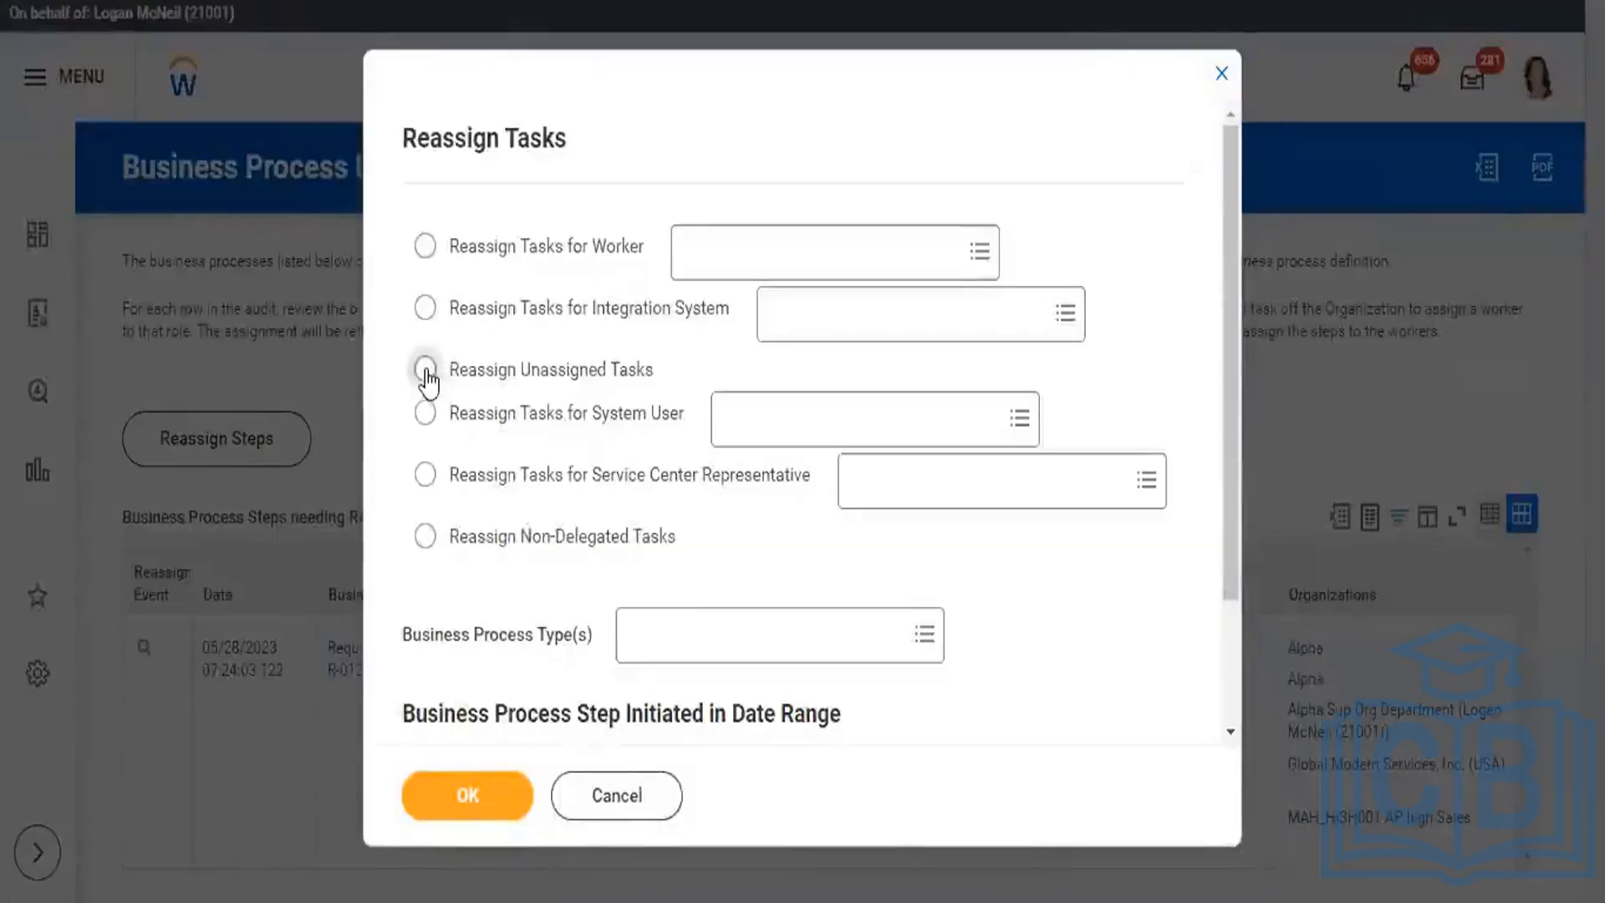
{"action": "left_click", "coordinate": [708, 649]}
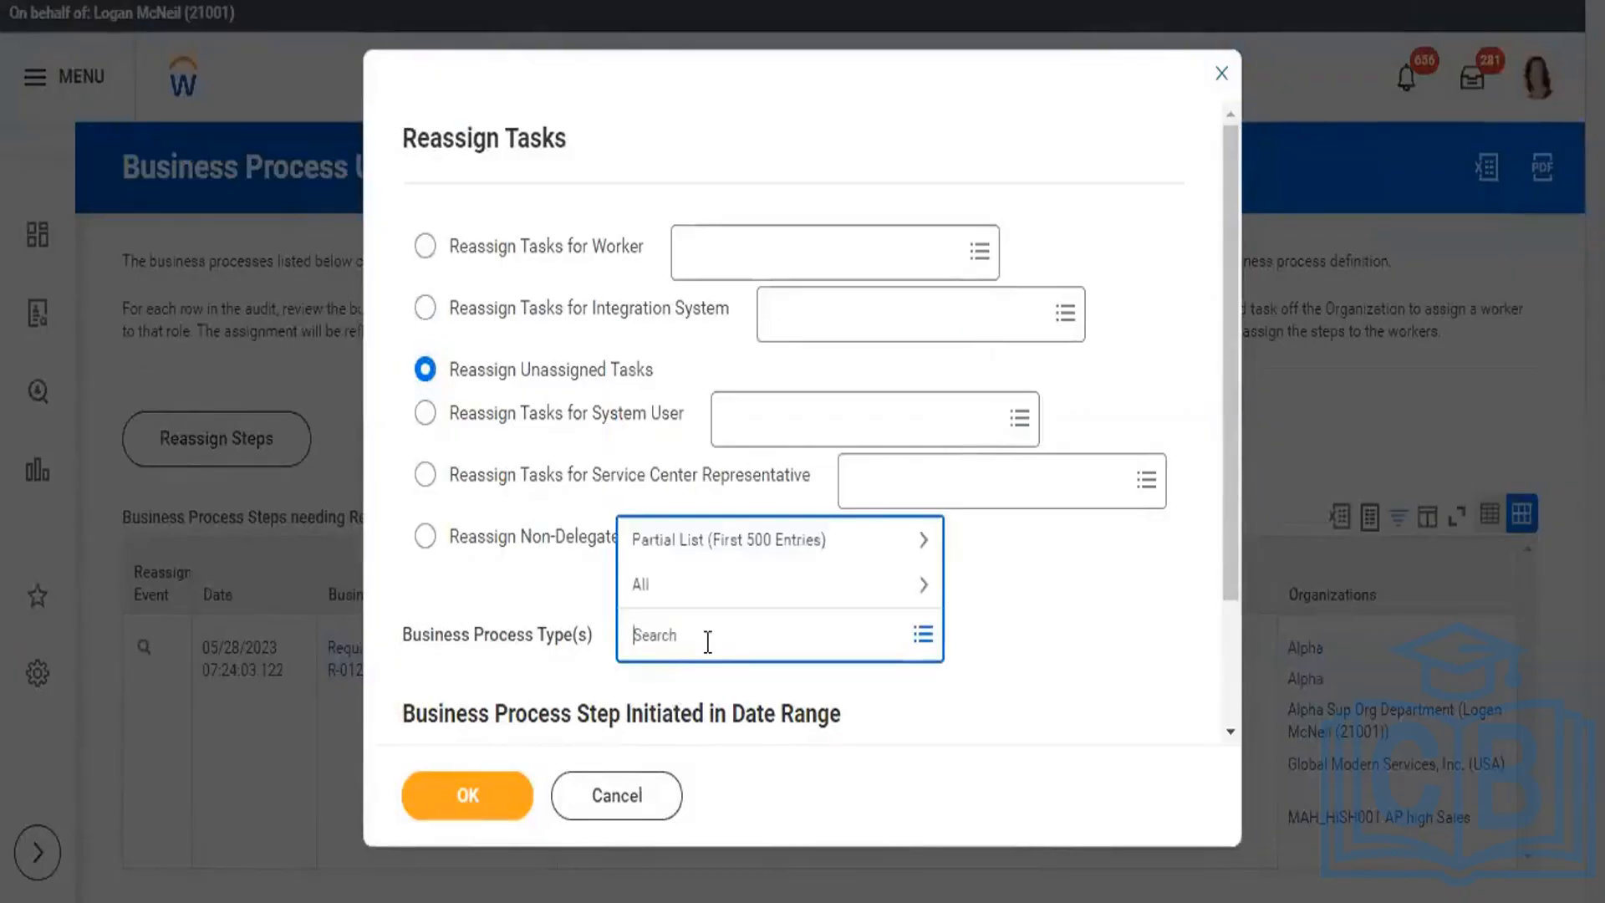
{"action": "type", "text": "request"}
{"action": "key", "text": "Return"}
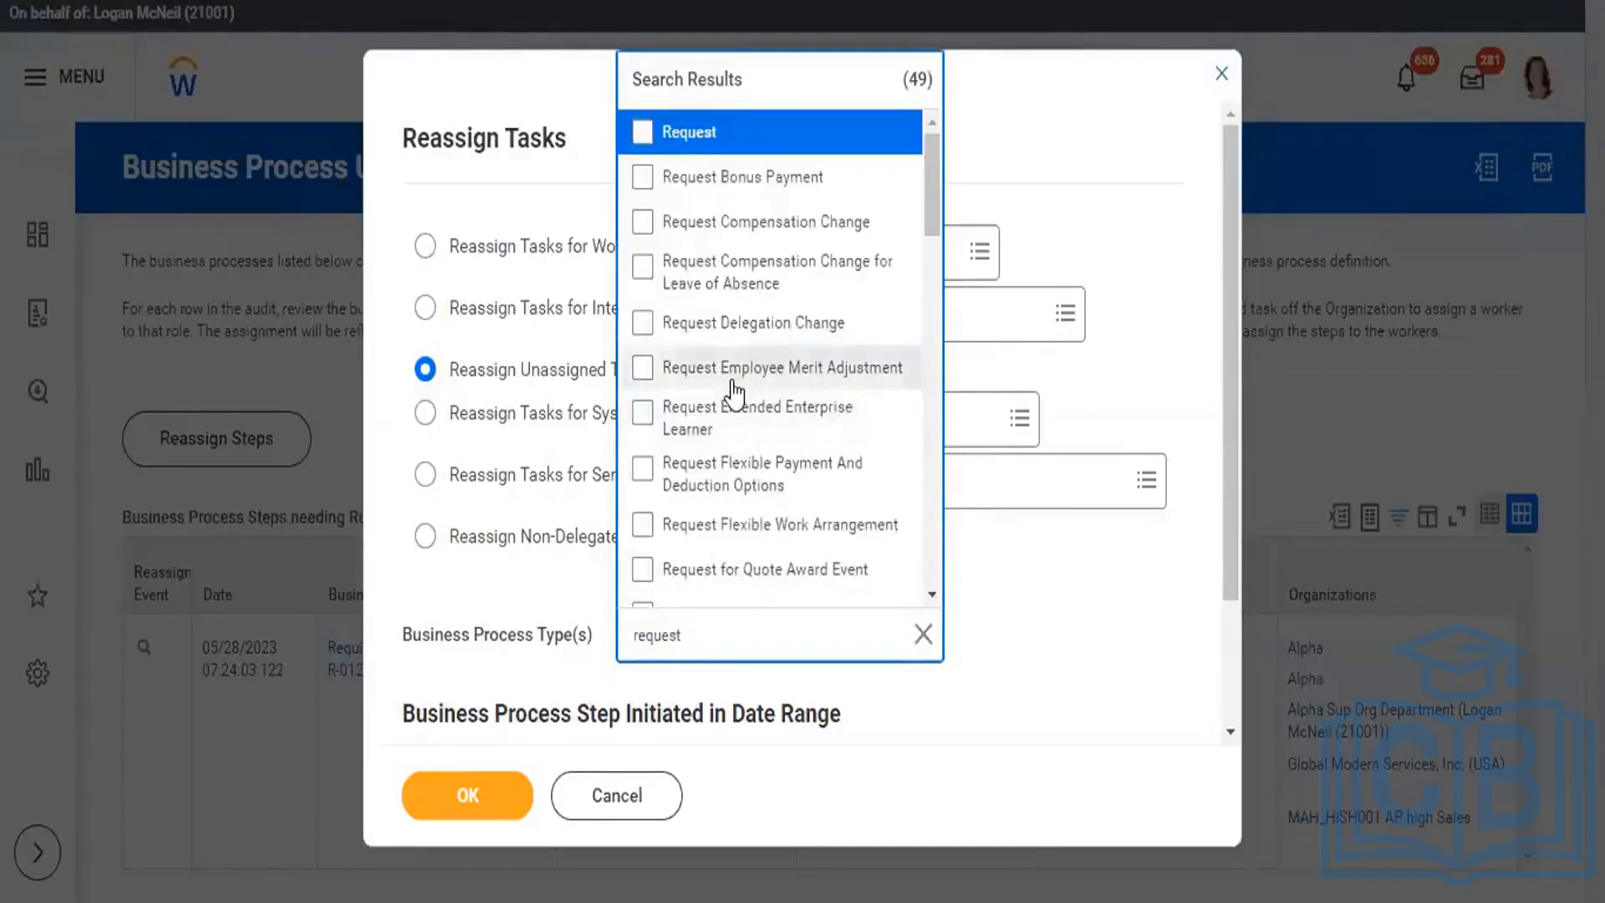
{"action": "left_click", "coordinate": [1140, 156]}
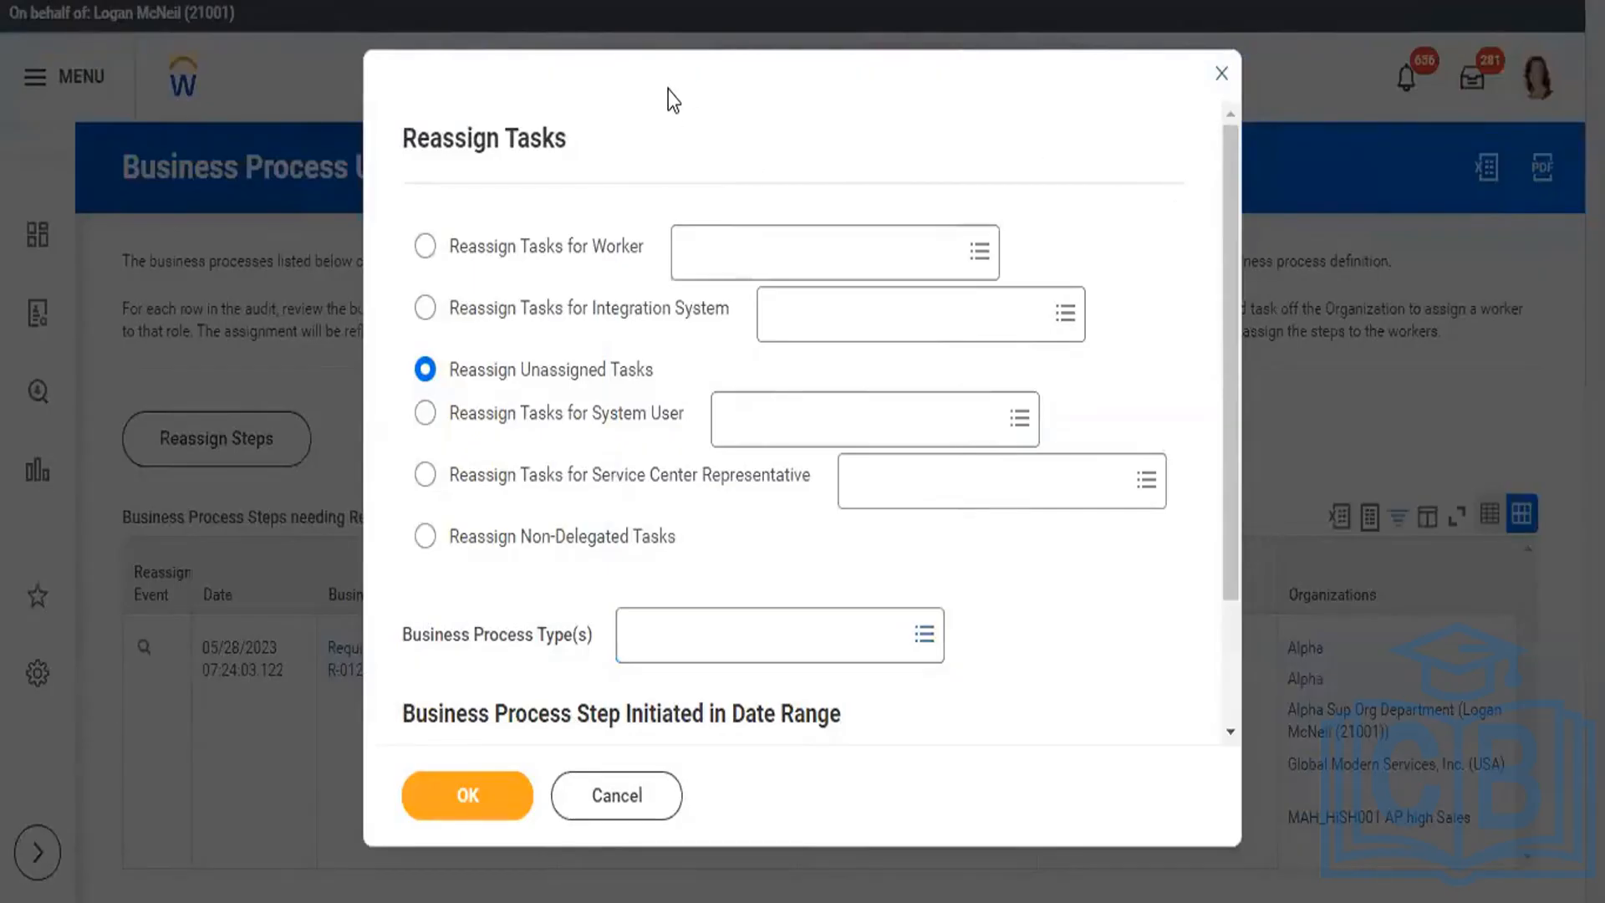
{"action": "left_click", "coordinate": [629, 810]}
{"action": "left_click", "coordinate": [719, 499]}
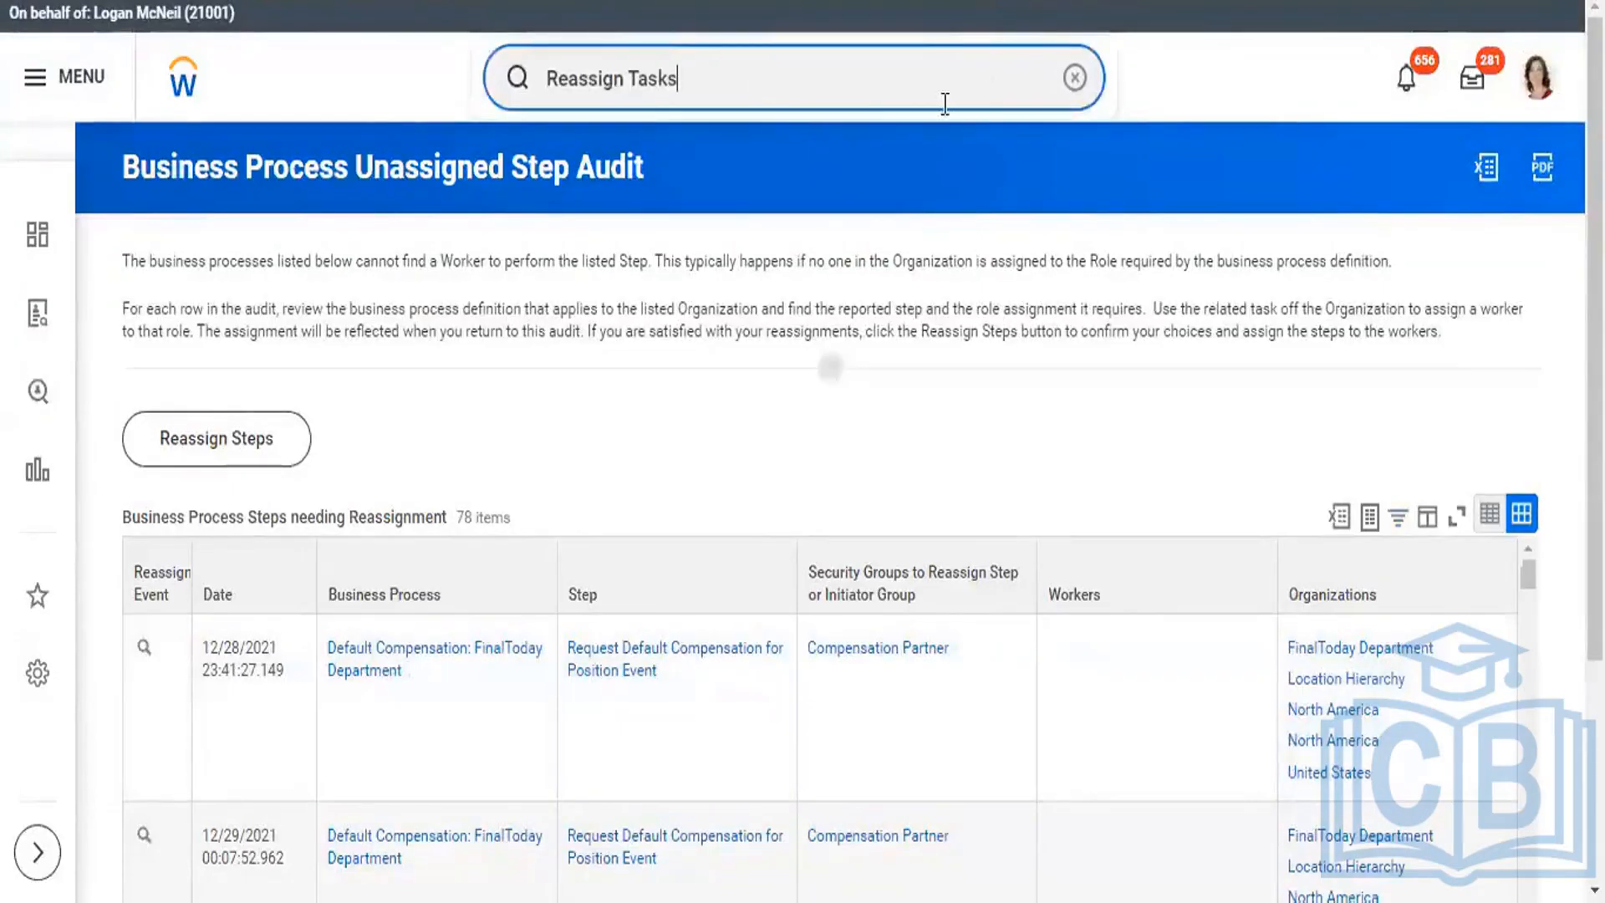
- Open the Reassign Tasks task from the search results and choose the Reassign Unassigned Tasks option
{"action": "key", "text": "Return"}
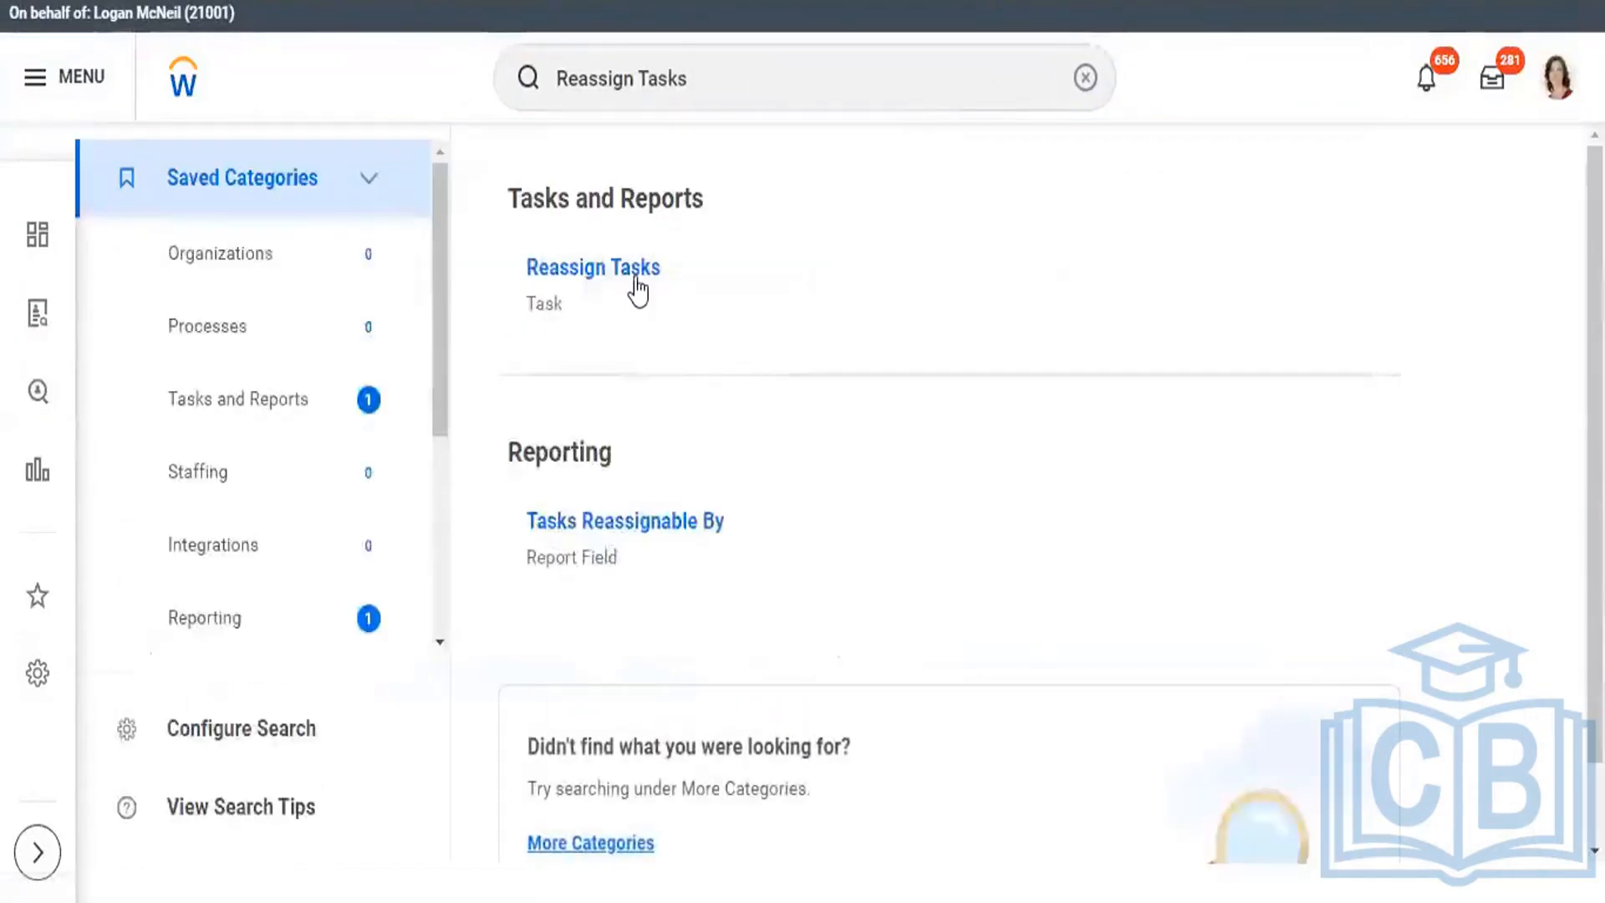
{"action": "left_click", "coordinate": [633, 278]}
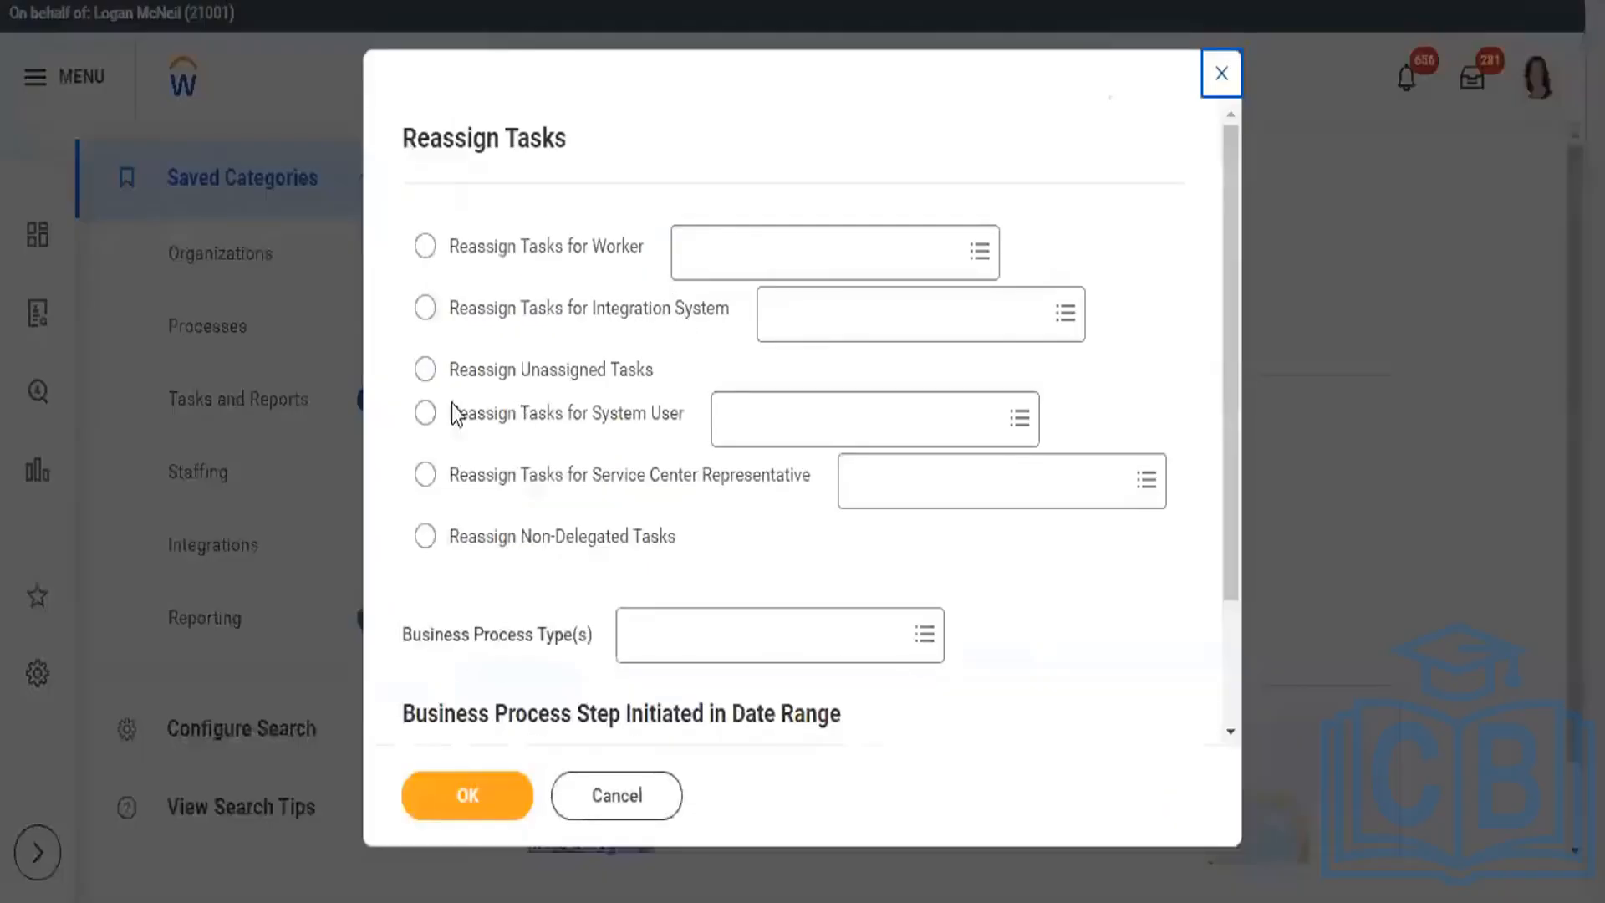
{"action": "left_click", "coordinate": [435, 375]}
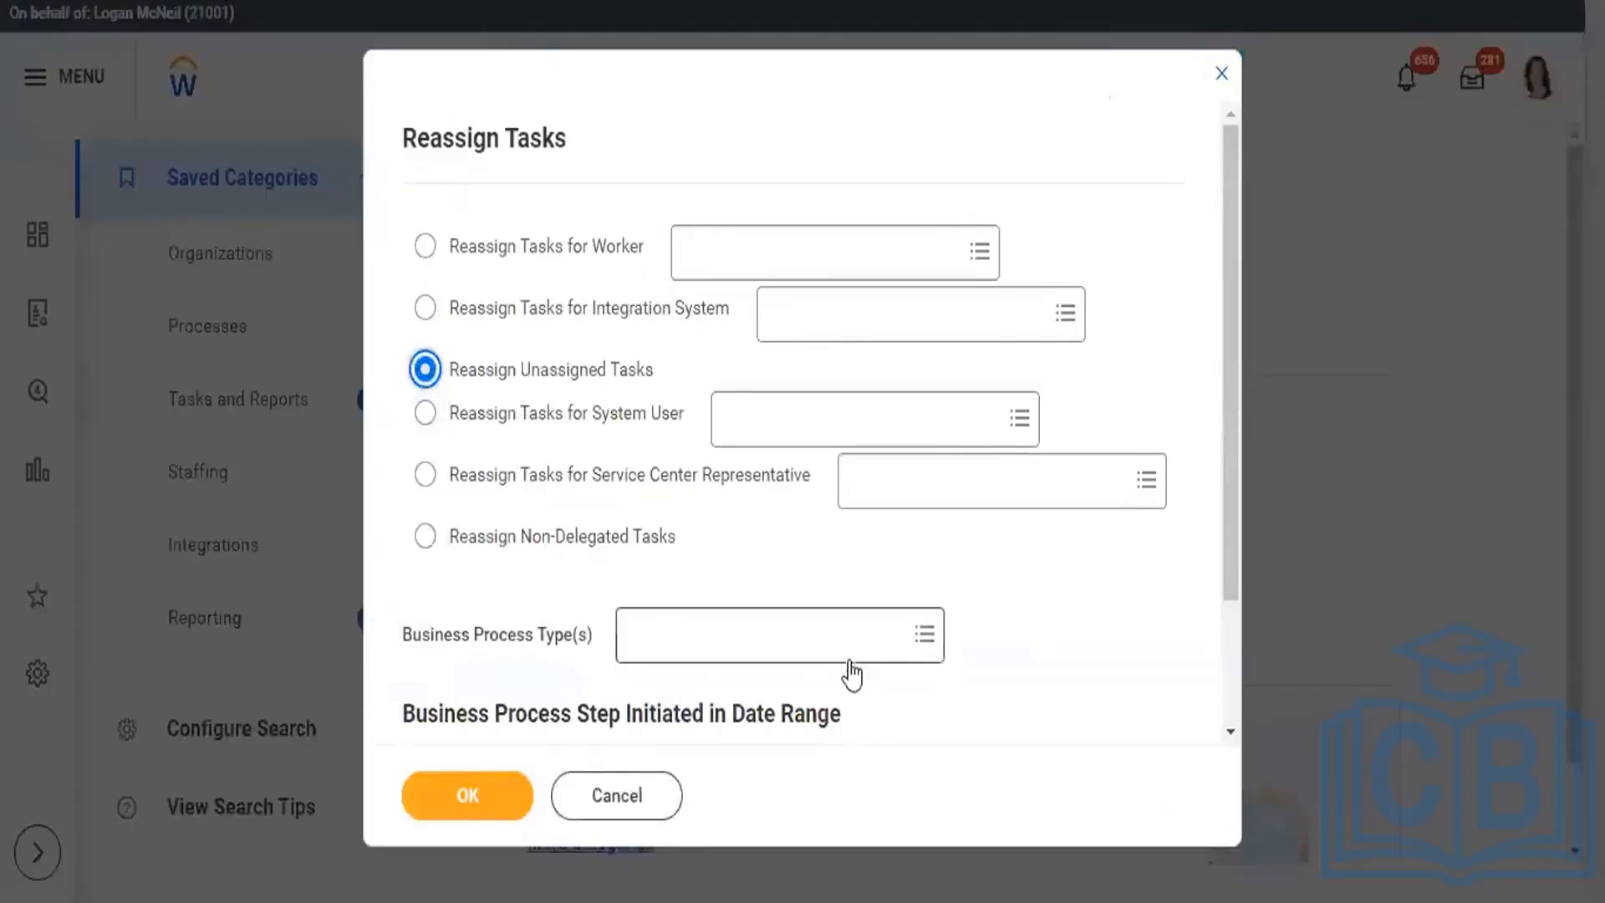
{"action": "left_click", "coordinate": [809, 658]}
{"action": "type", "text": "r"}
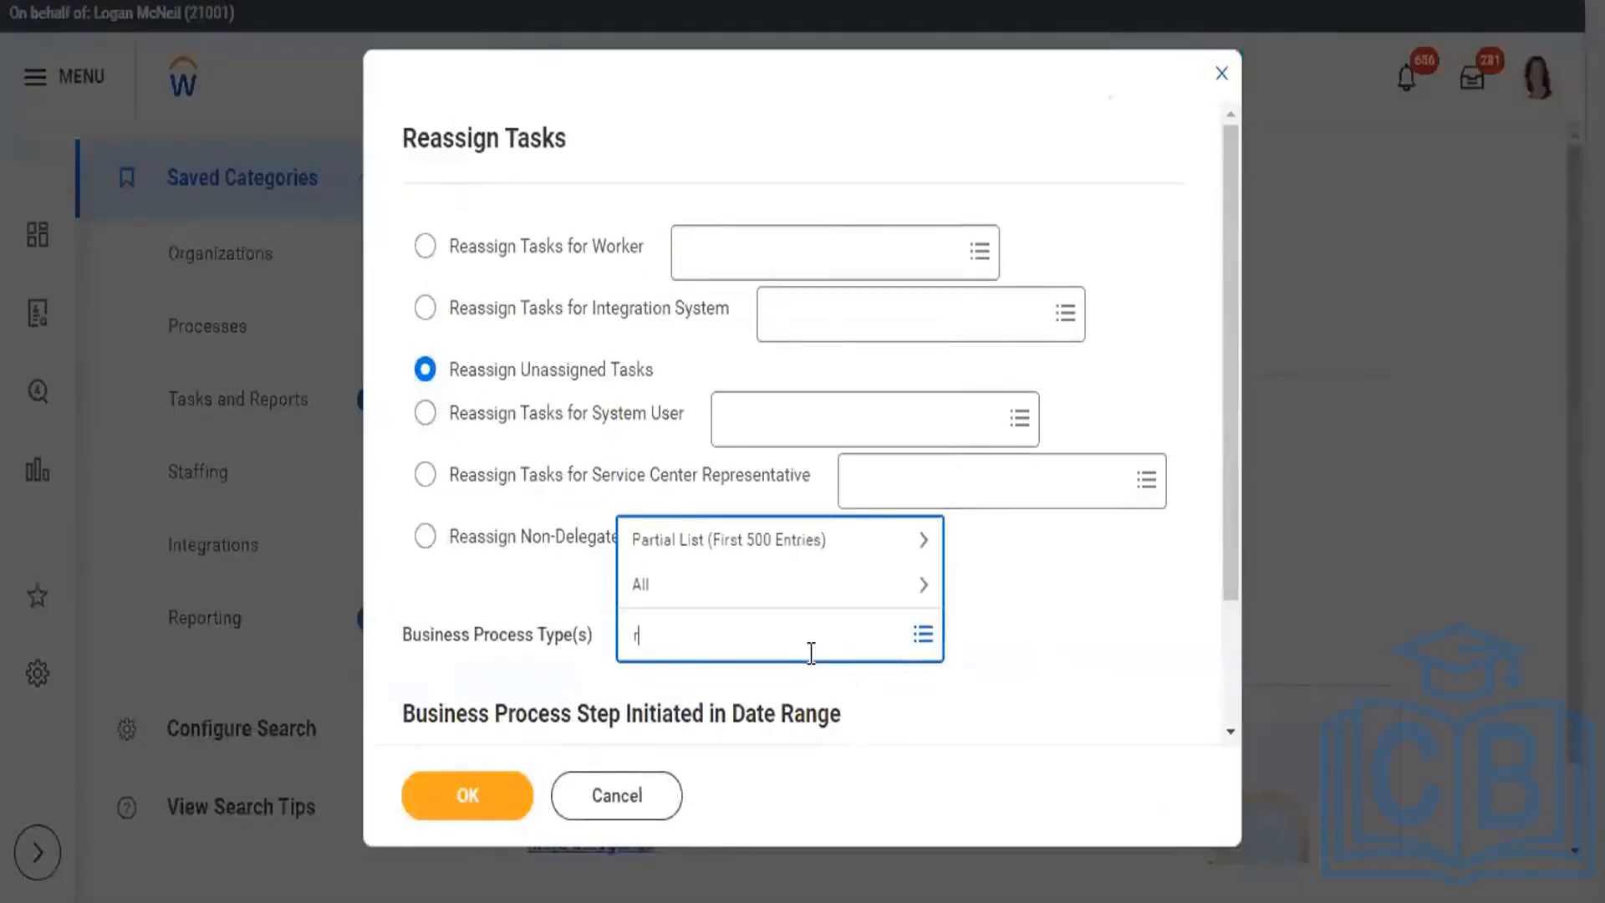
{"action": "type", "text": "equest"}
{"action": "key", "text": "Return"}
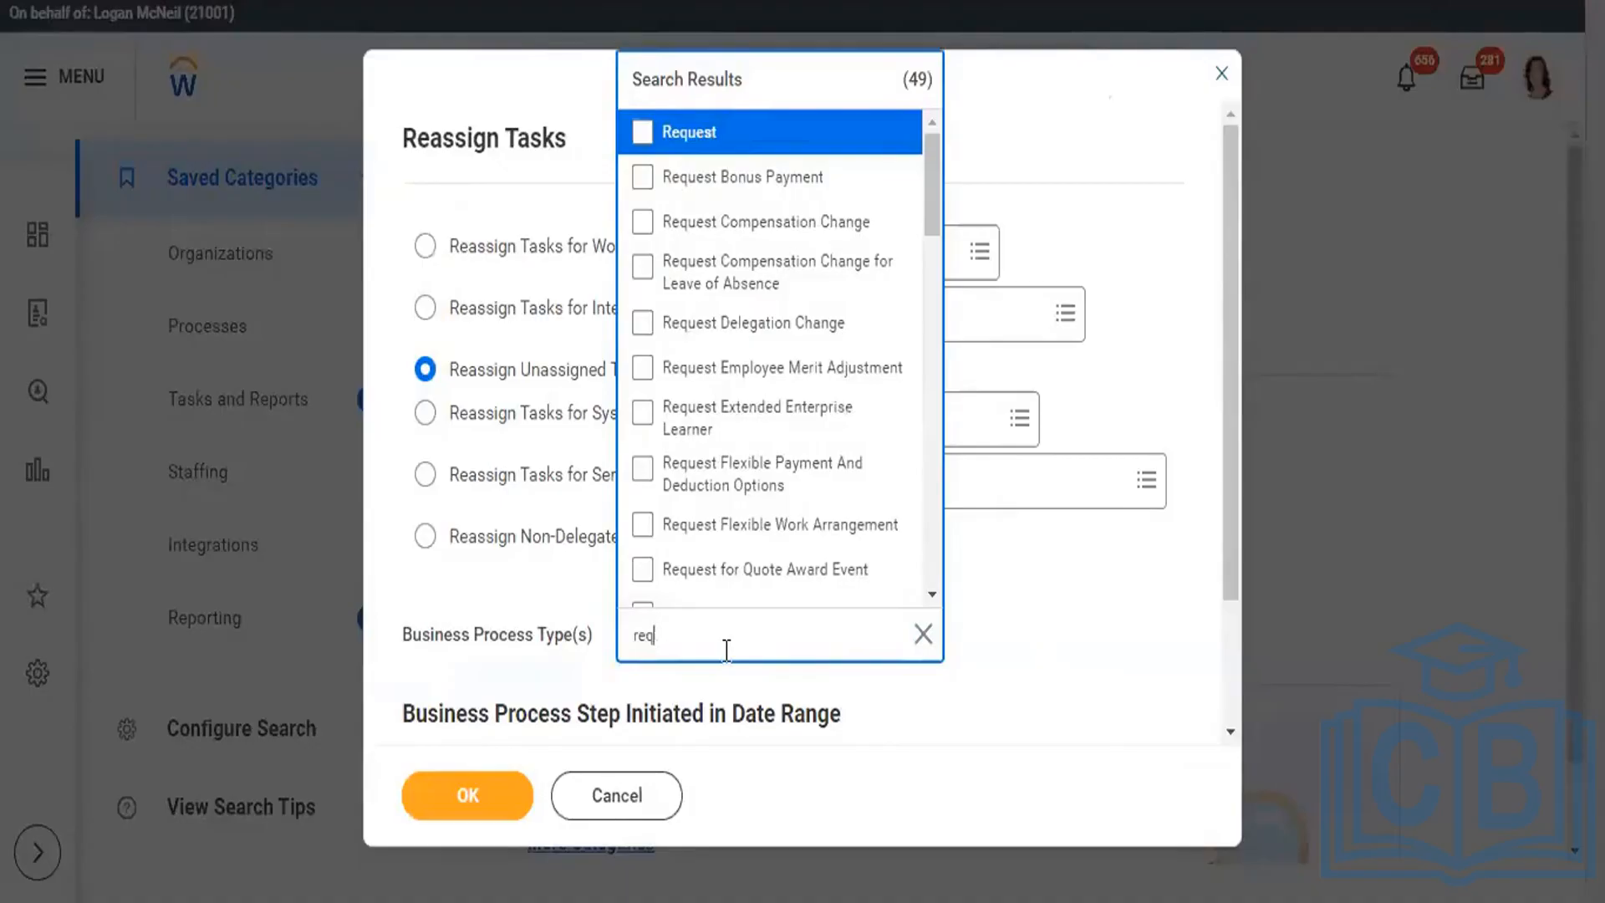
{"action": "key", "text": "BackSpace"}
{"action": "type", "text": "r"}
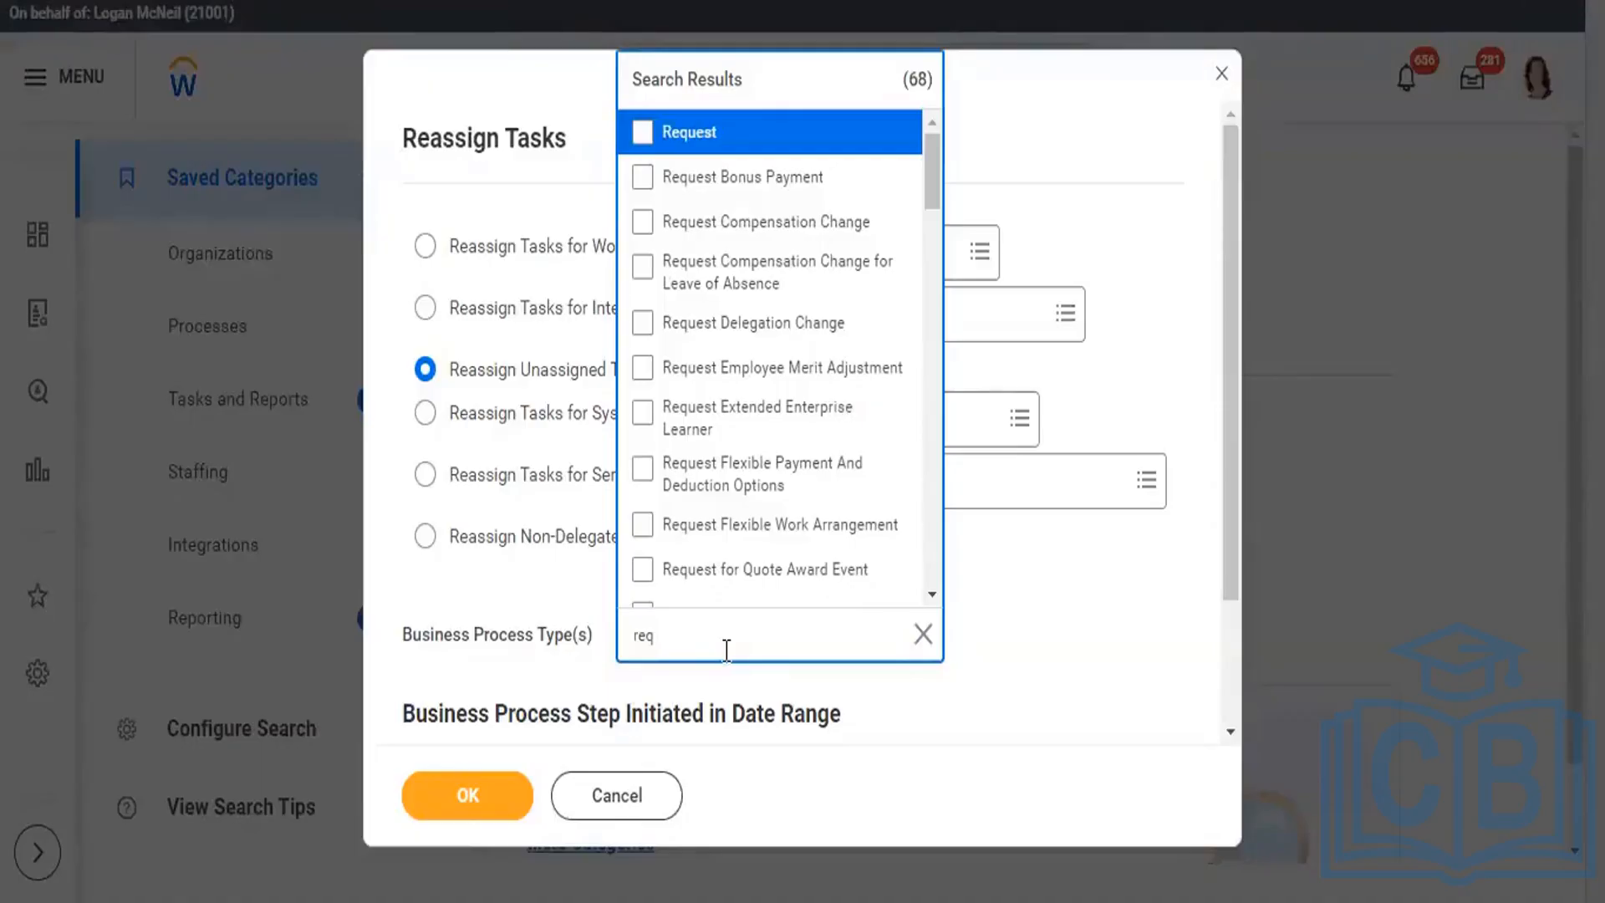
{"action": "left_click", "coordinate": [926, 637]}
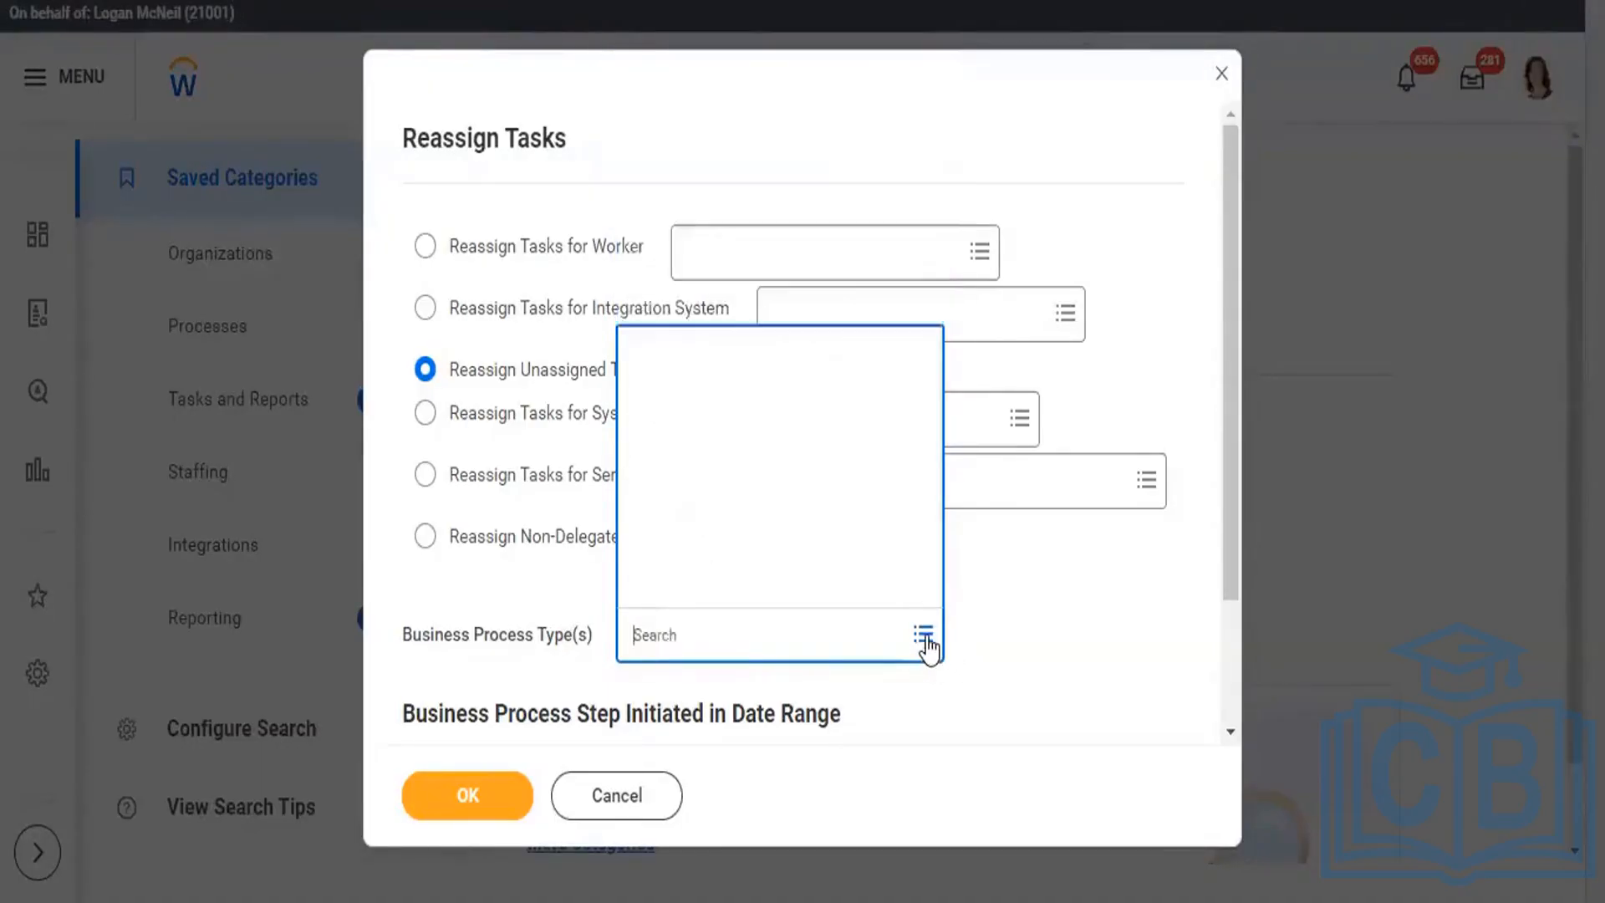
{"action": "left_click", "coordinate": [1043, 652]}
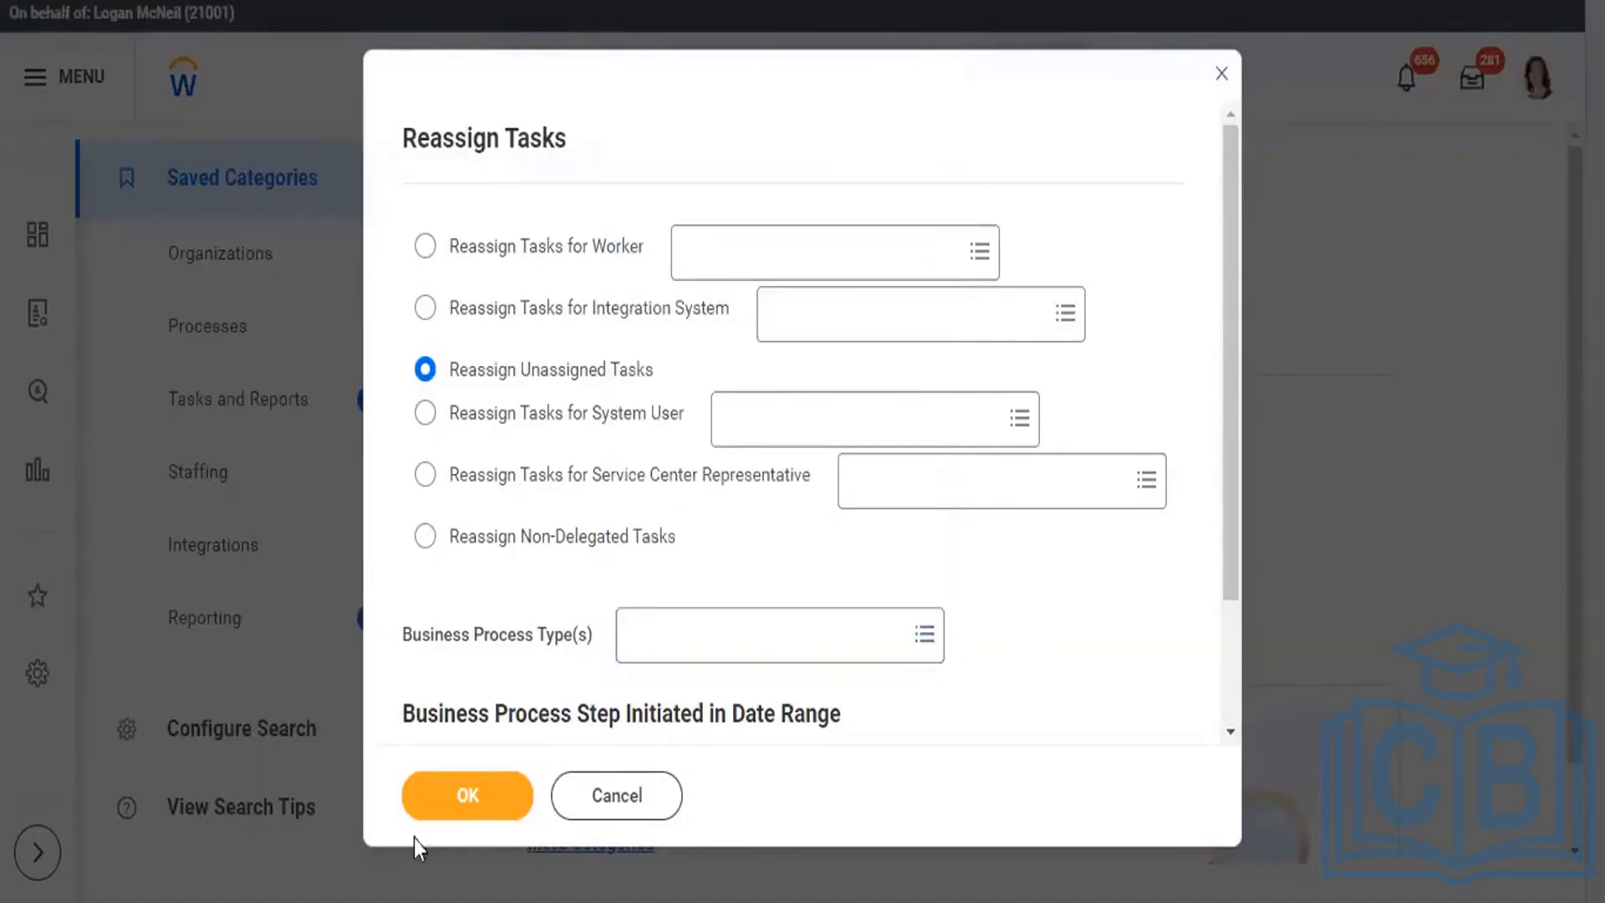
- List the unassigned tasks and filter the Business Process column to Requisition Compensation Change: R-01240 Director
{"action": "left_click", "coordinate": [465, 796]}
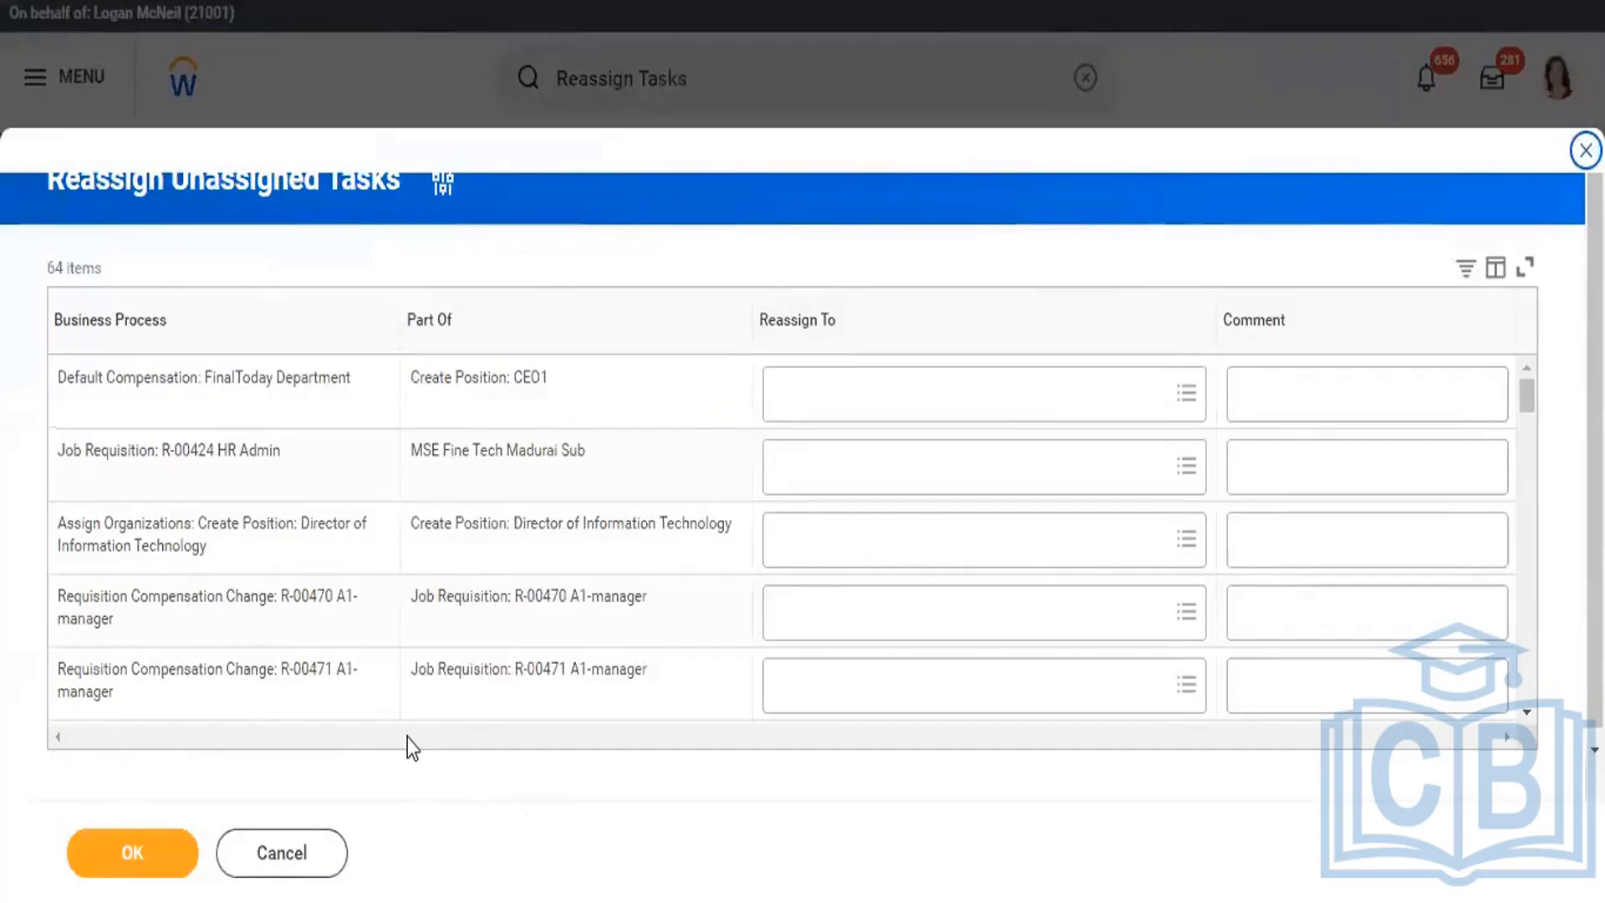
{"action": "left_click", "coordinate": [242, 332]}
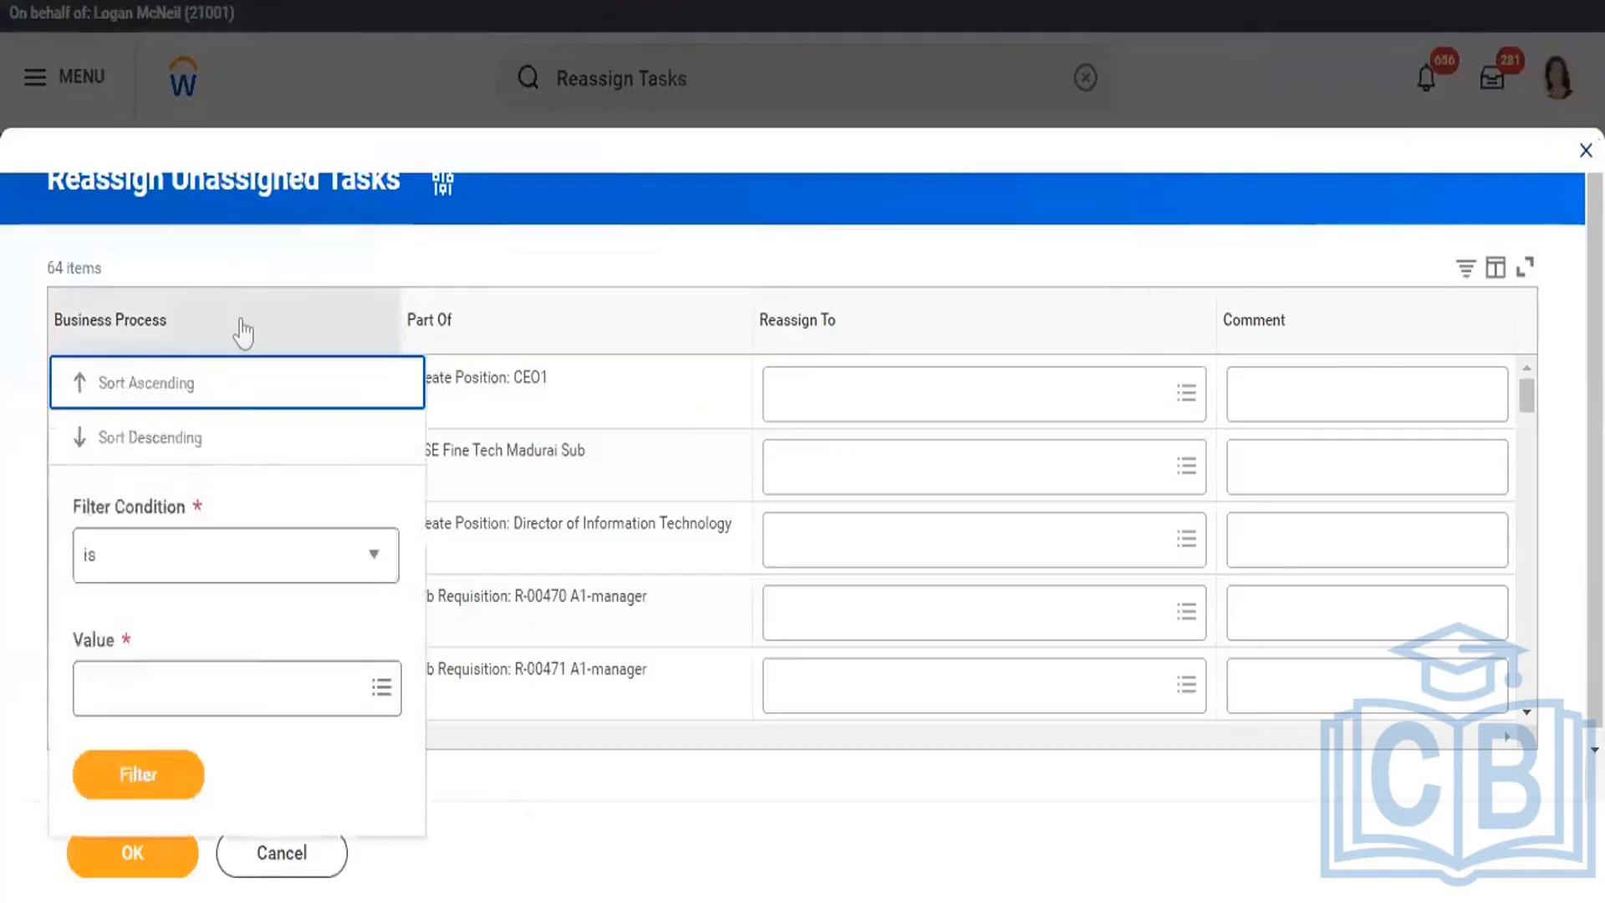
{"action": "left_click", "coordinate": [240, 689]}
{"action": "type", "text": "R-01240 Director"}
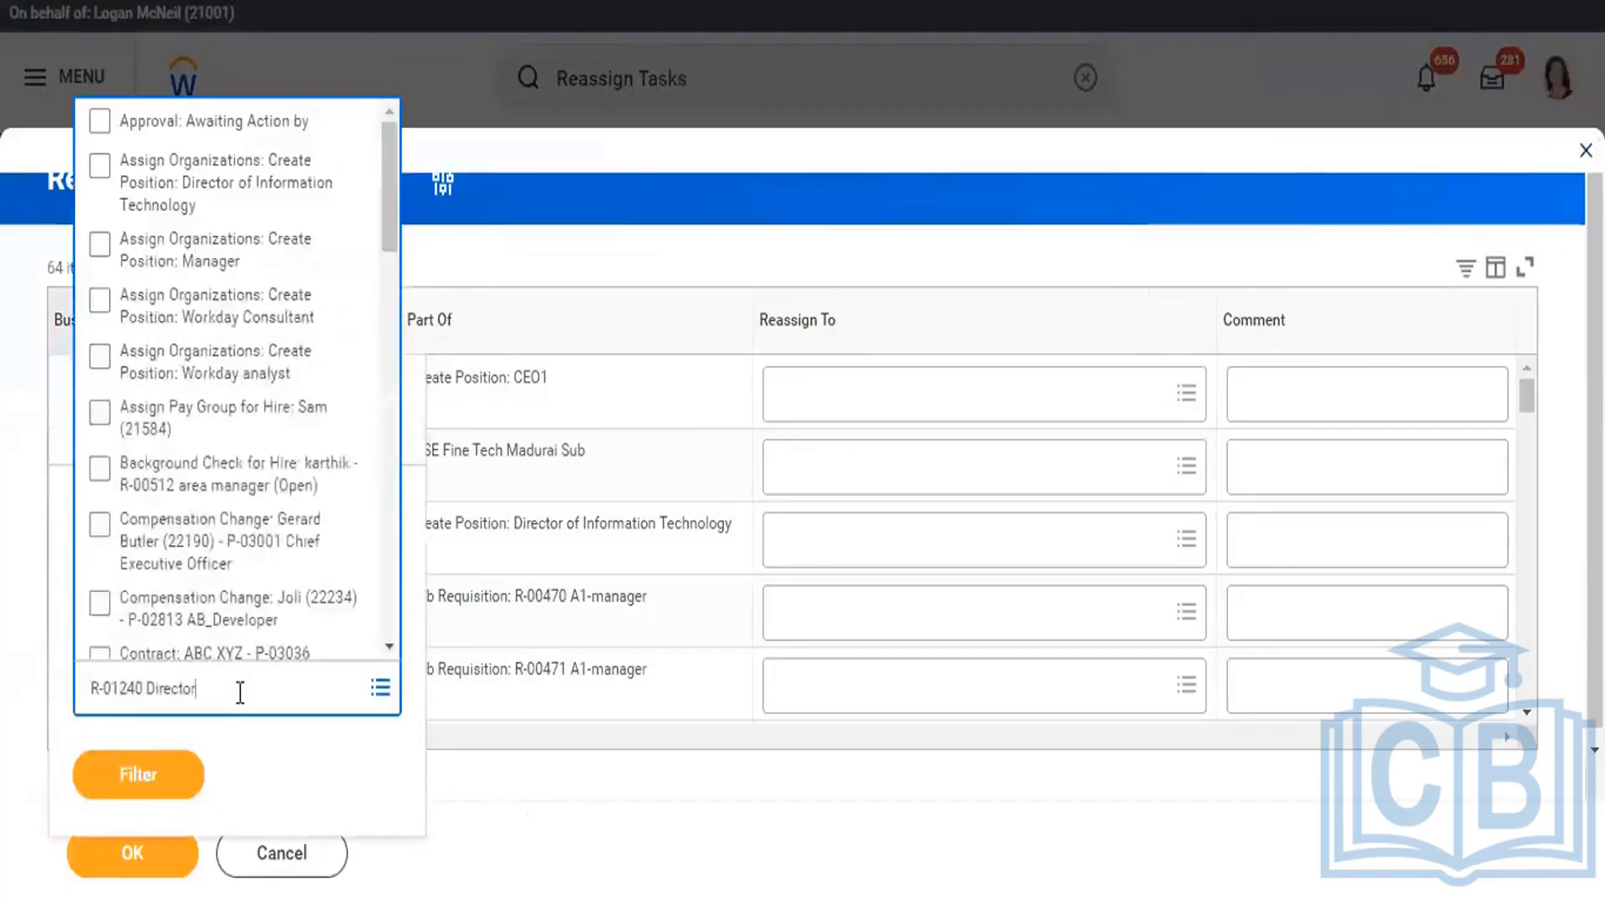
{"action": "key", "text": "Return"}
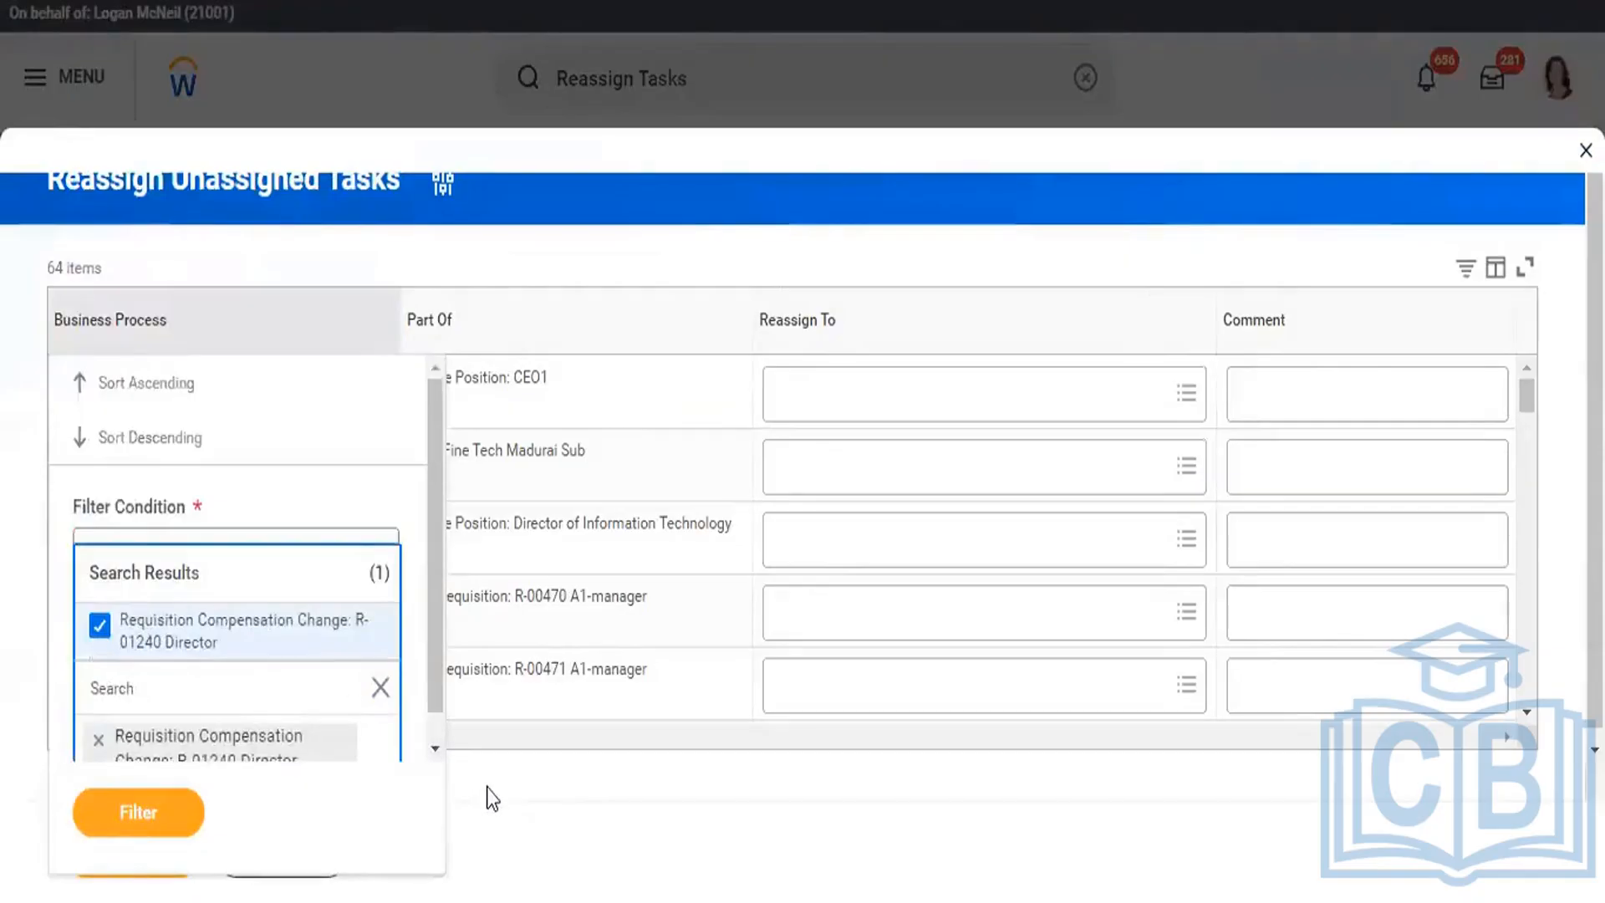
{"action": "left_click", "coordinate": [144, 803]}
{"action": "left_click", "coordinate": [142, 811]}
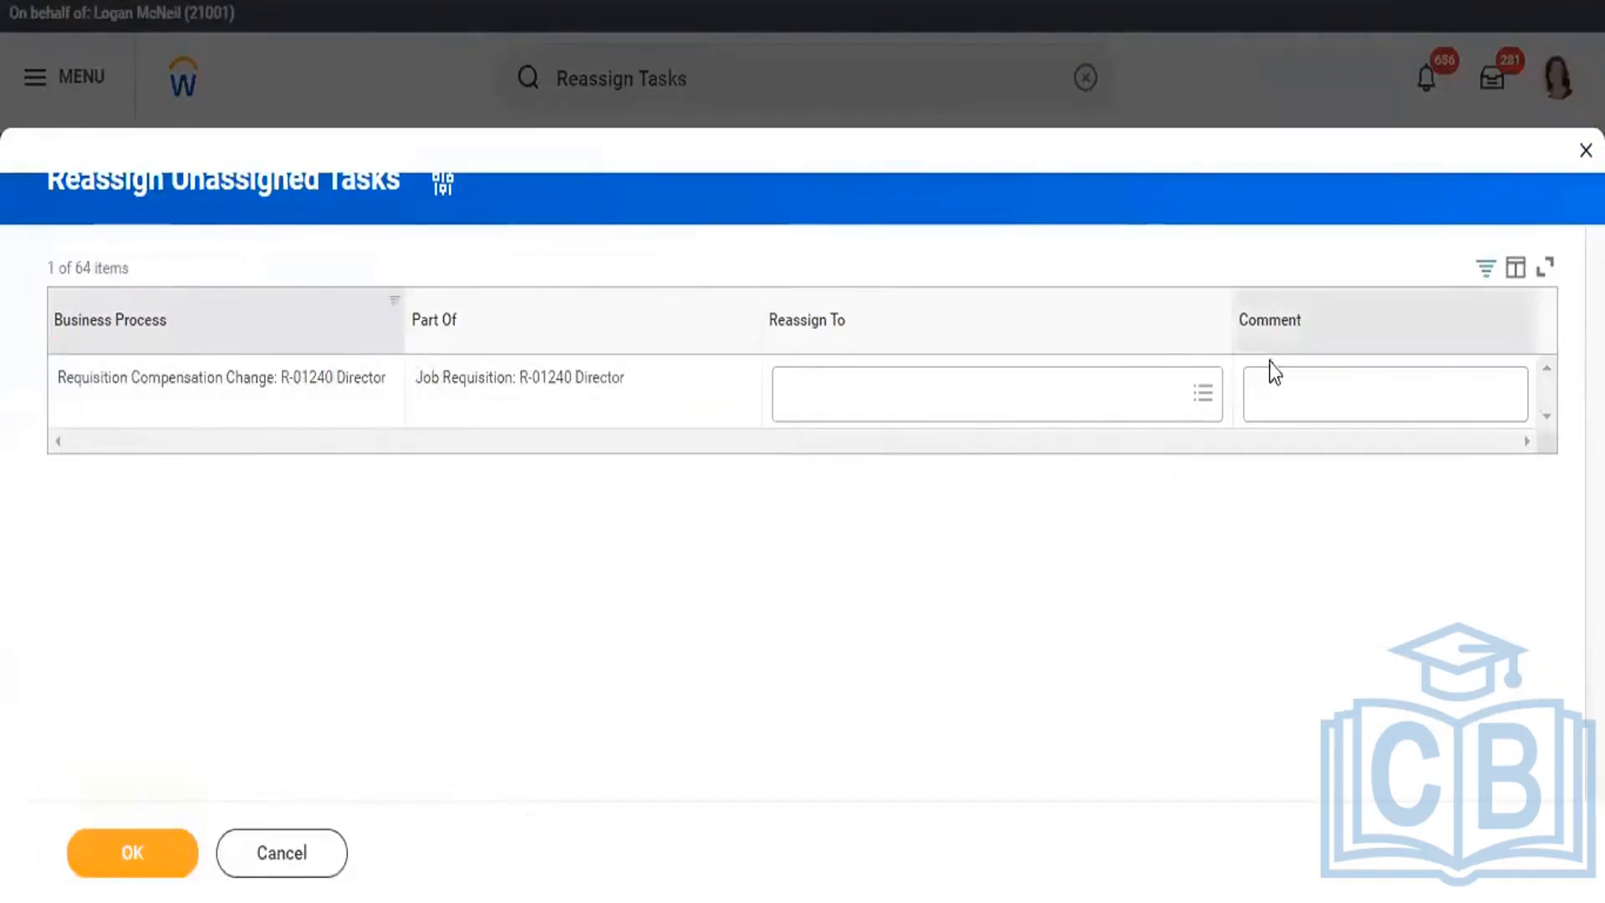
- Reassign the R-01240 Director compensation change to the worker being acted on behalf of, and complete the reassignment
{"action": "left_click", "coordinate": [1203, 405]}
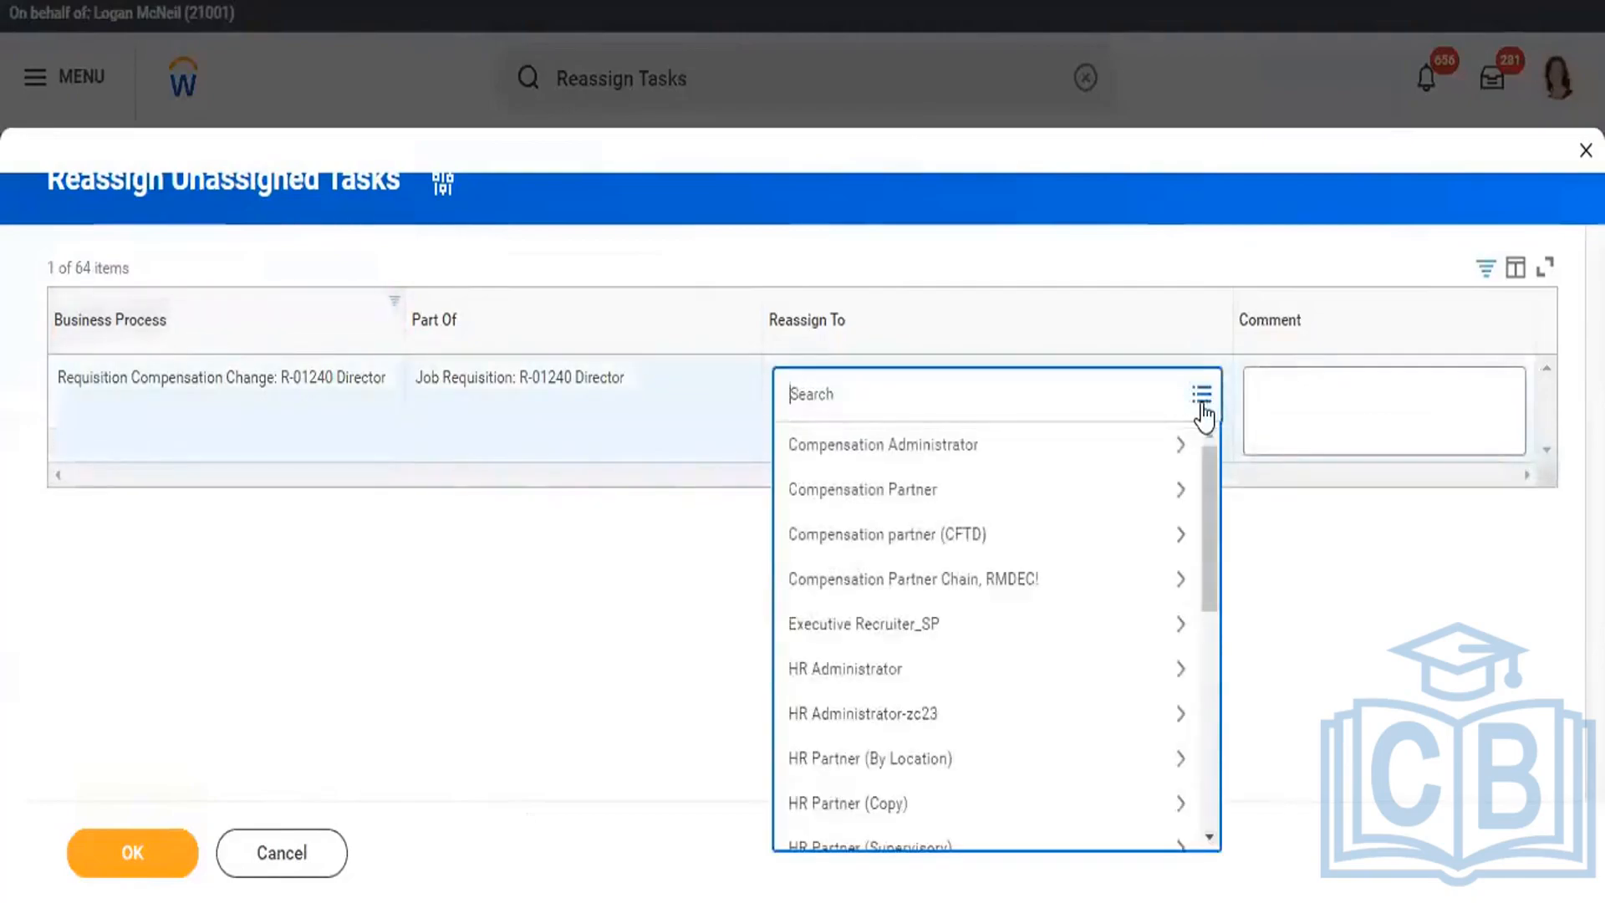
{"action": "type", "text": "logan"}
{"action": "key", "text": "Return"}
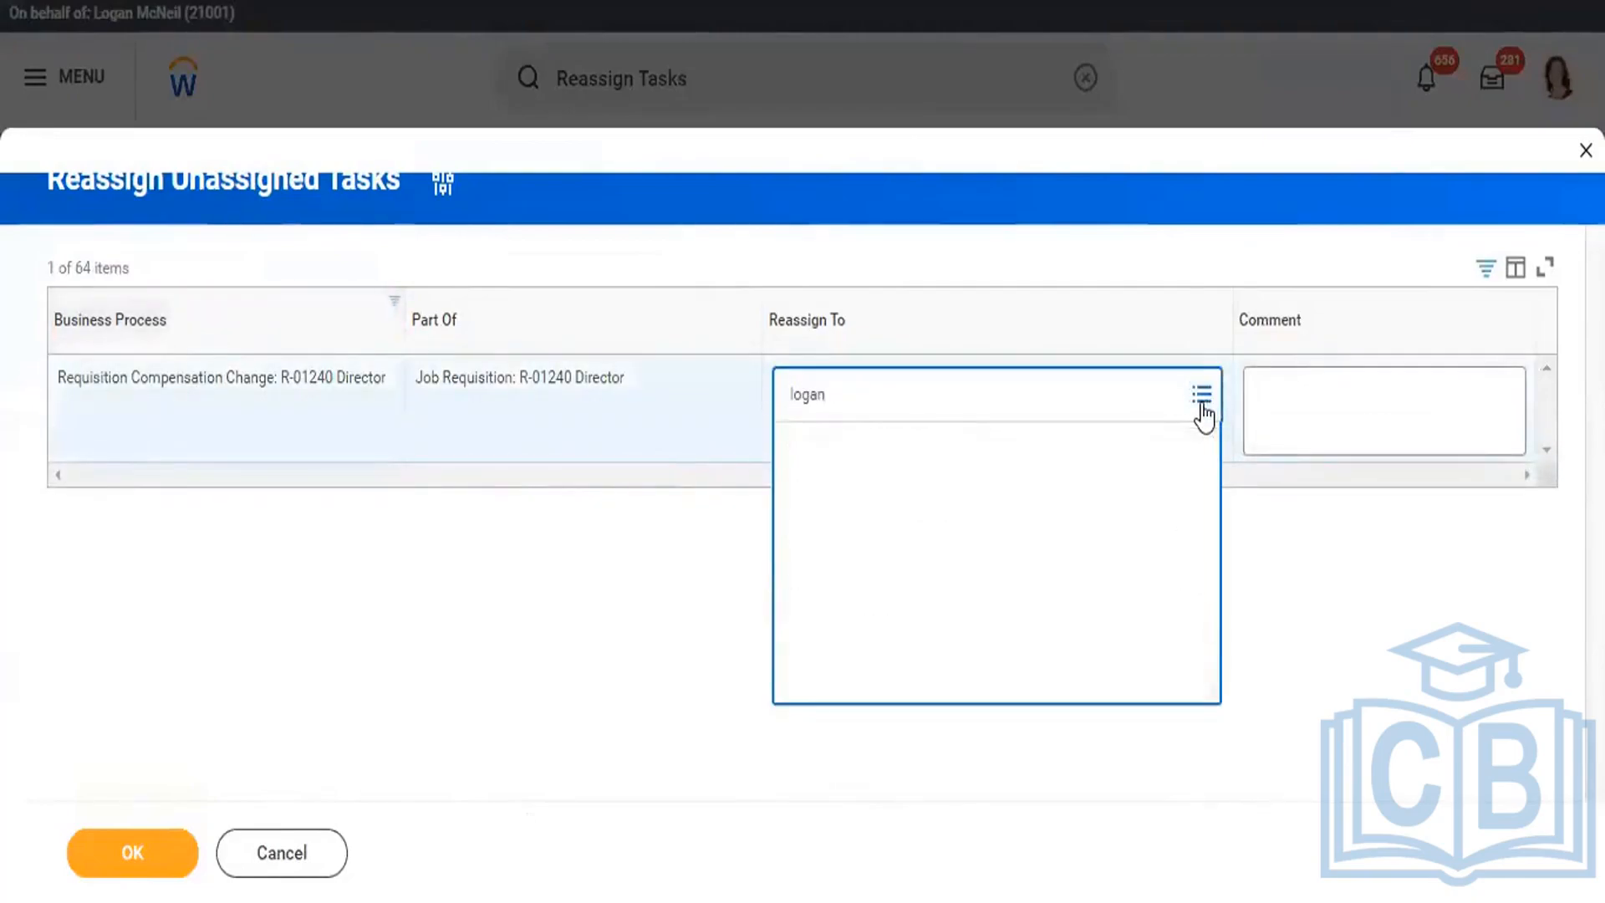
{"action": "left_click", "coordinate": [155, 846]}
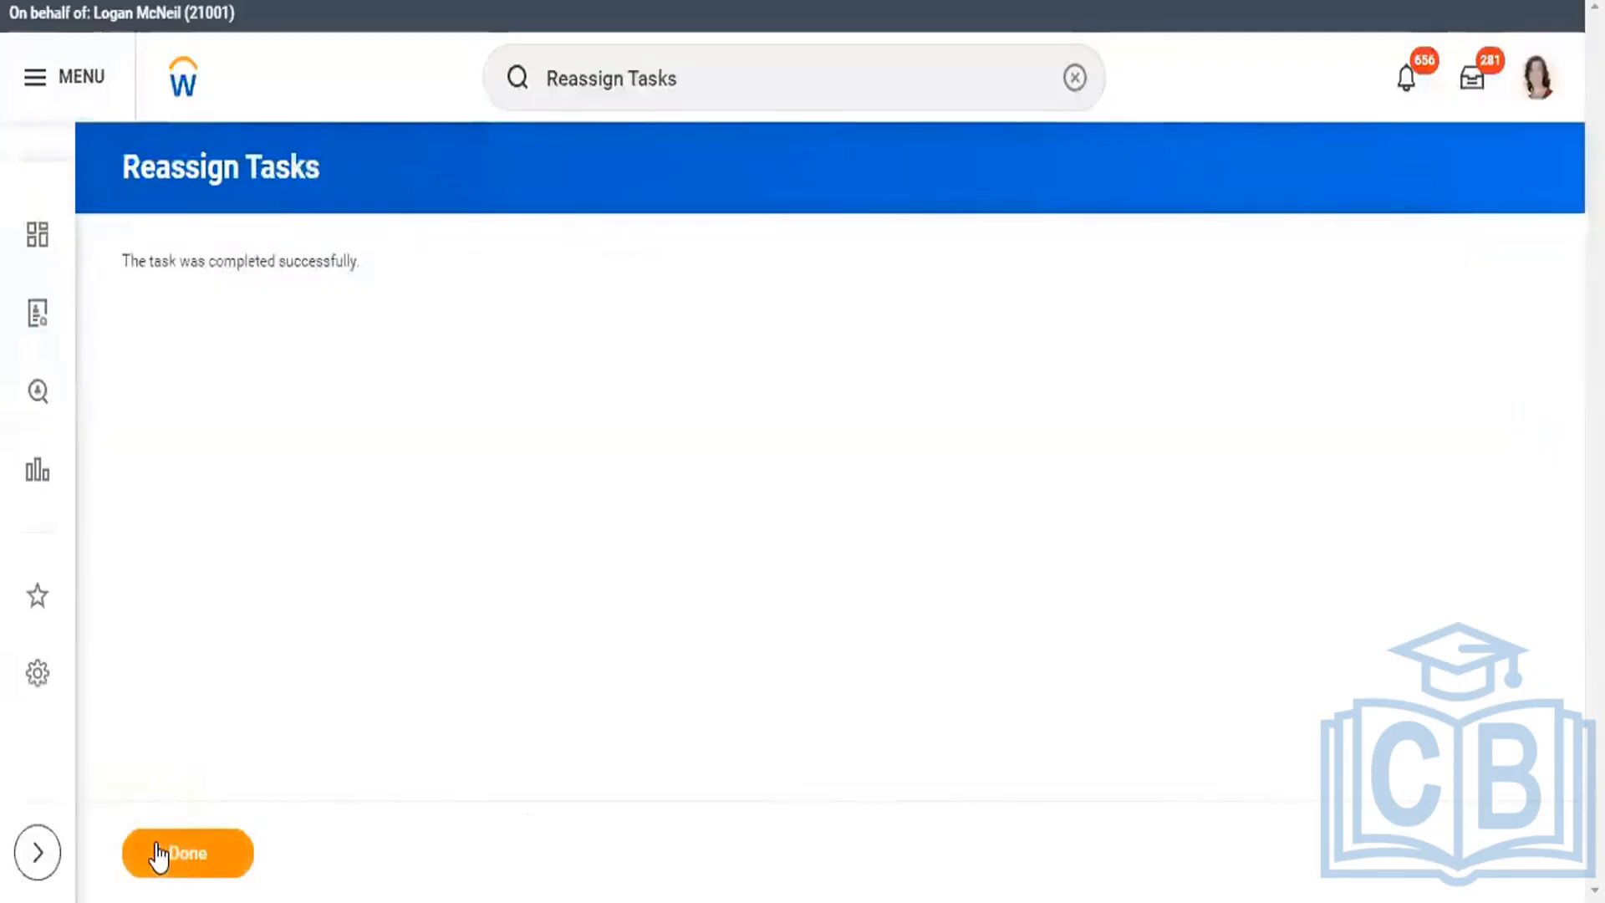
{"action": "left_click", "coordinate": [157, 852]}
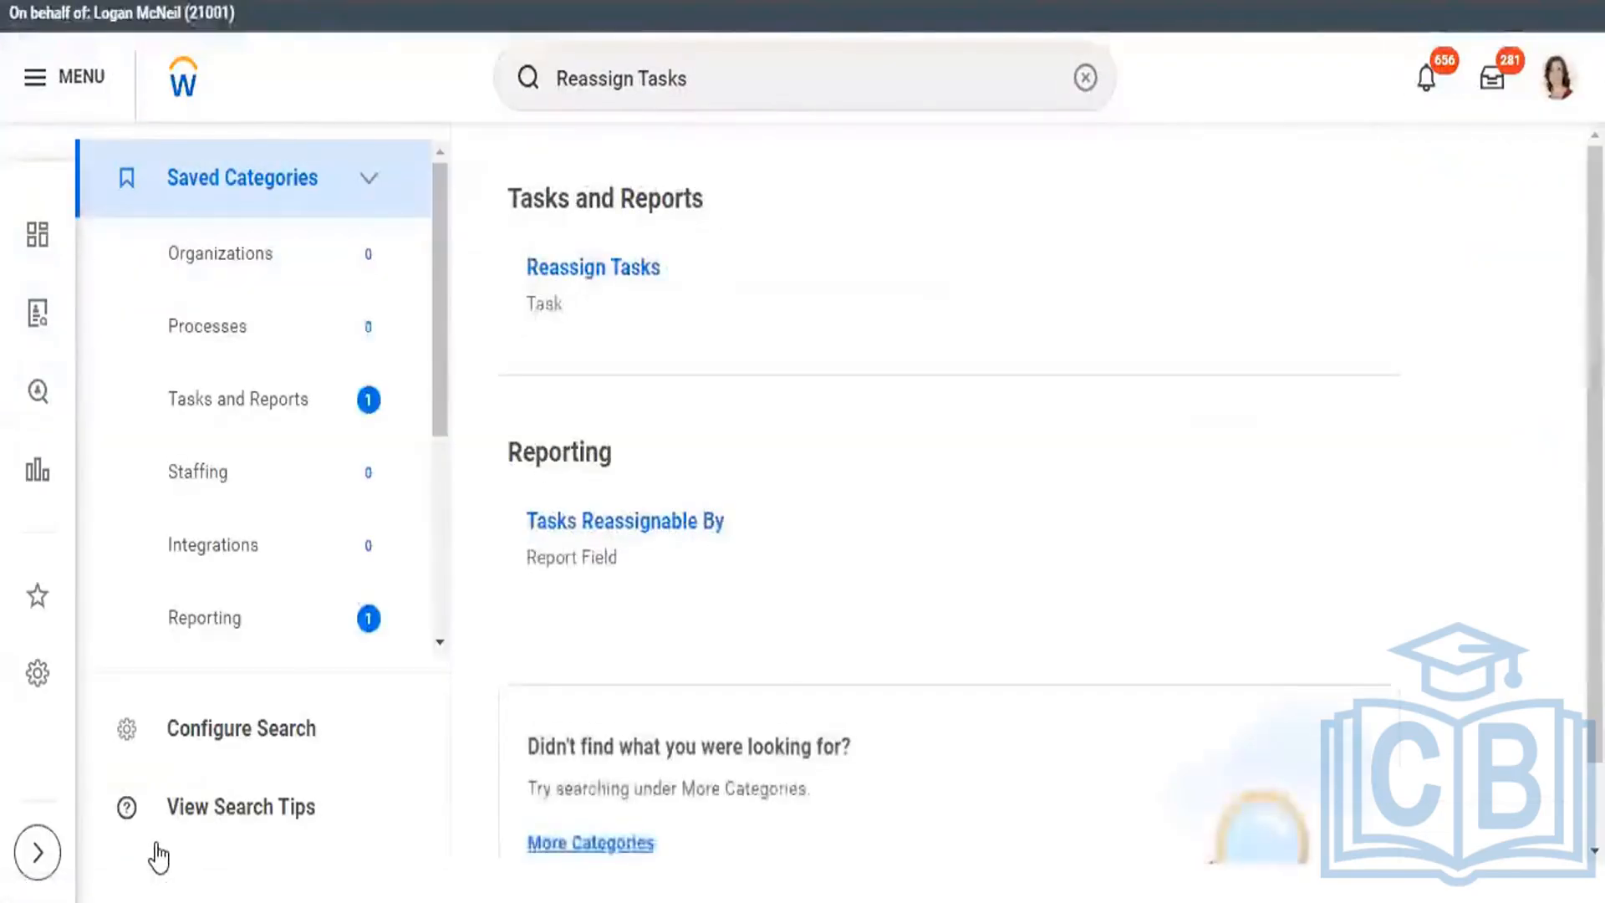
- Approve the Requisition Compensation Change for R-01240 Director from the inbox and open its Post Job step
{"action": "left_click", "coordinate": [1494, 82]}
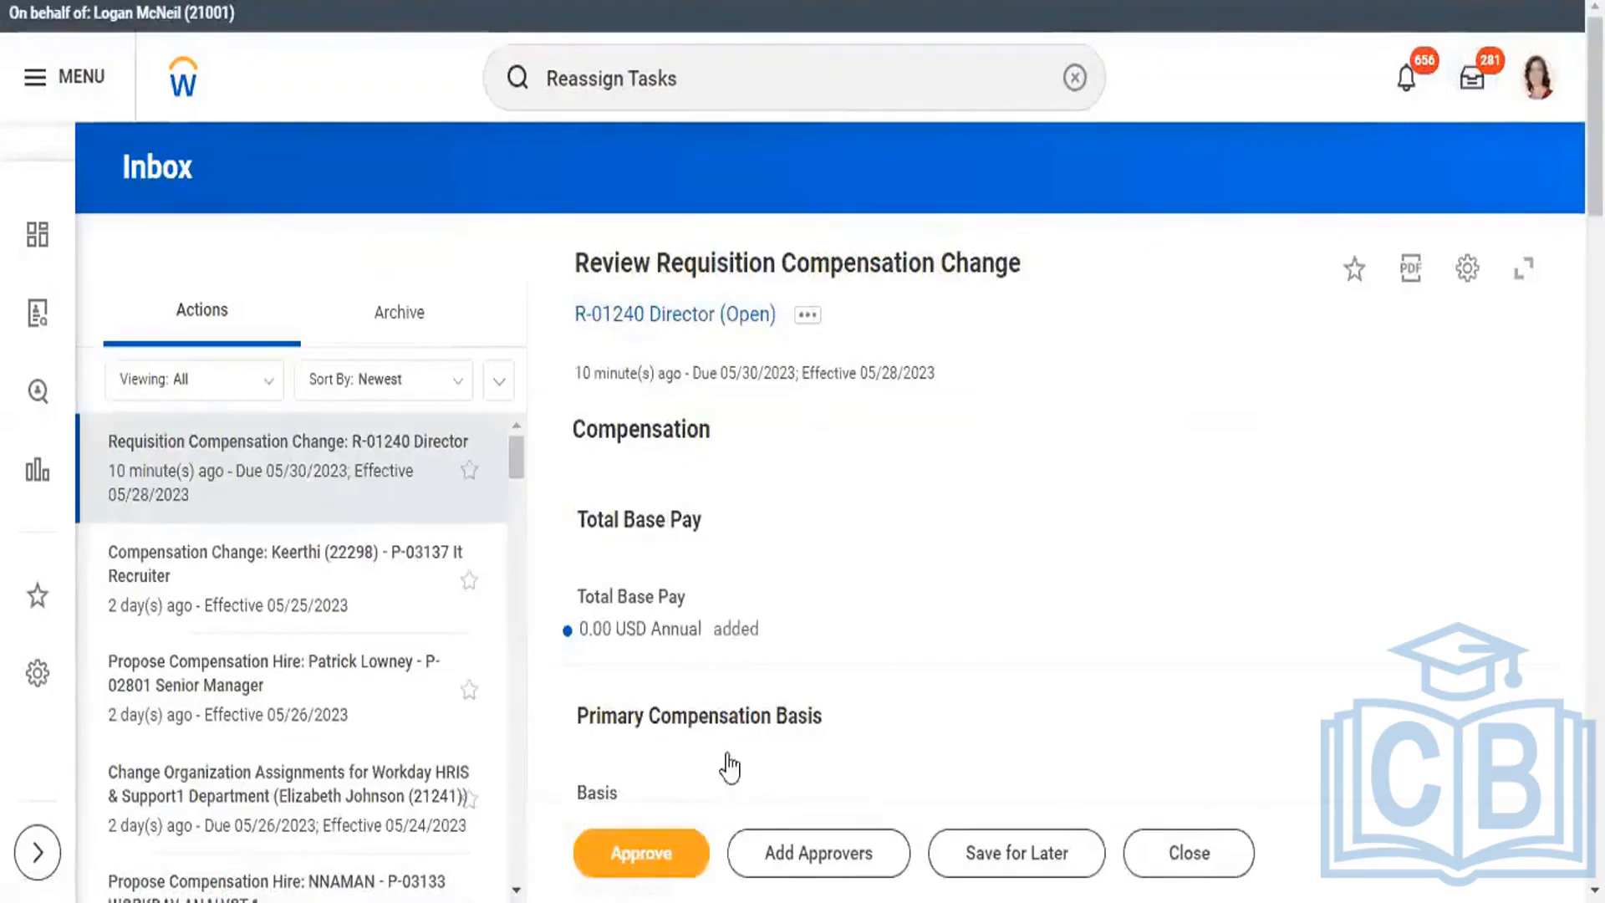
{"action": "left_click", "coordinate": [668, 849]}
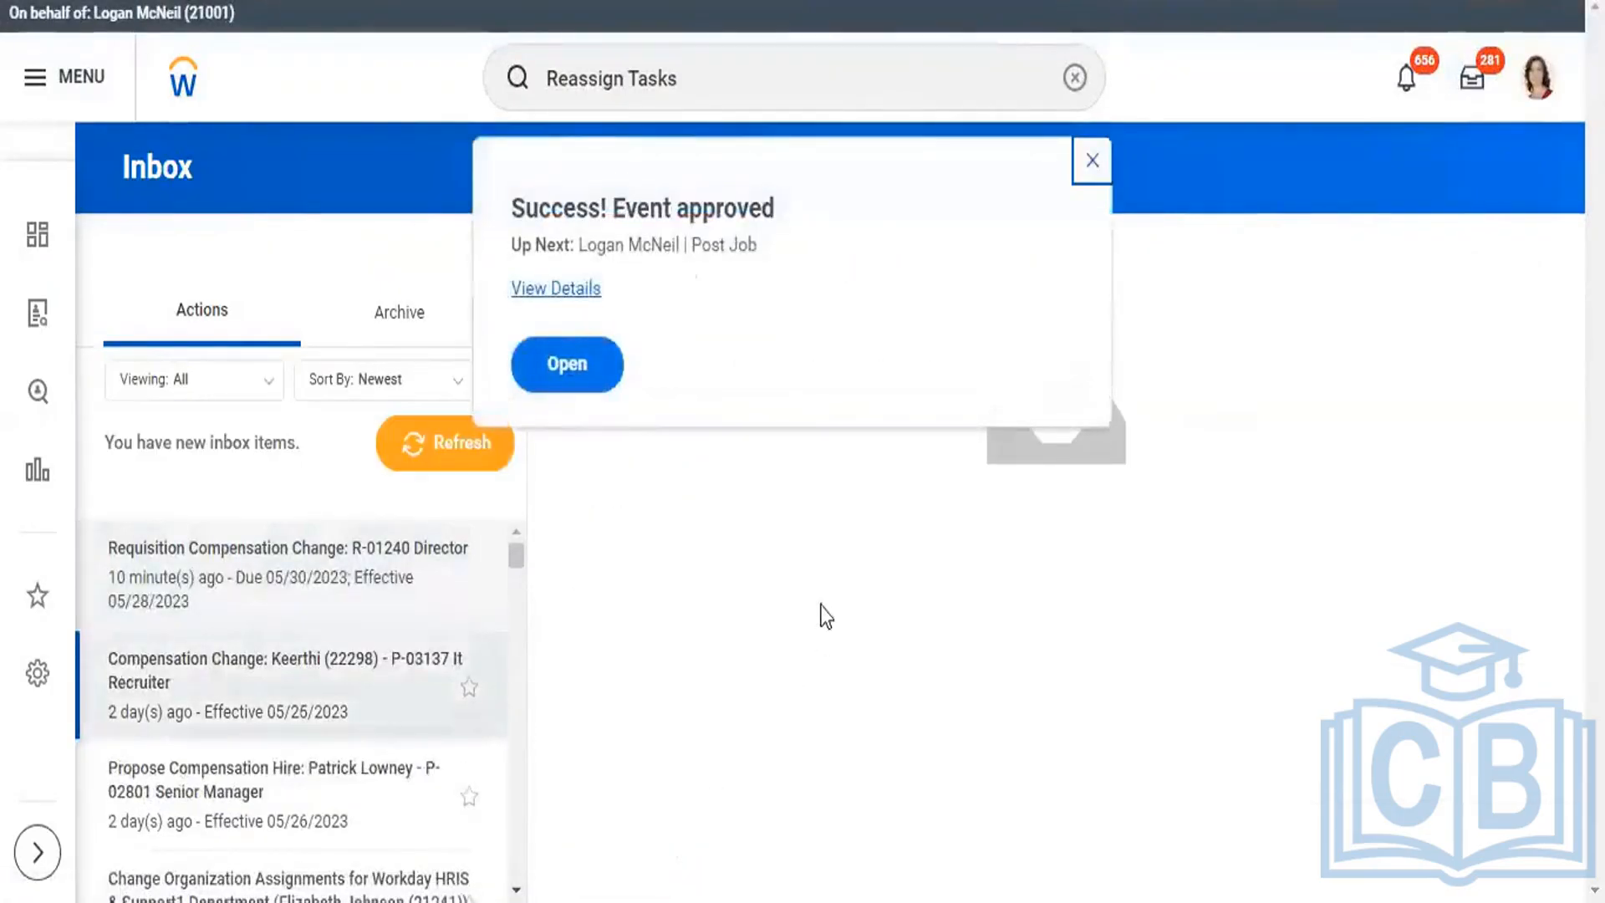
{"action": "left_click", "coordinate": [573, 361]}
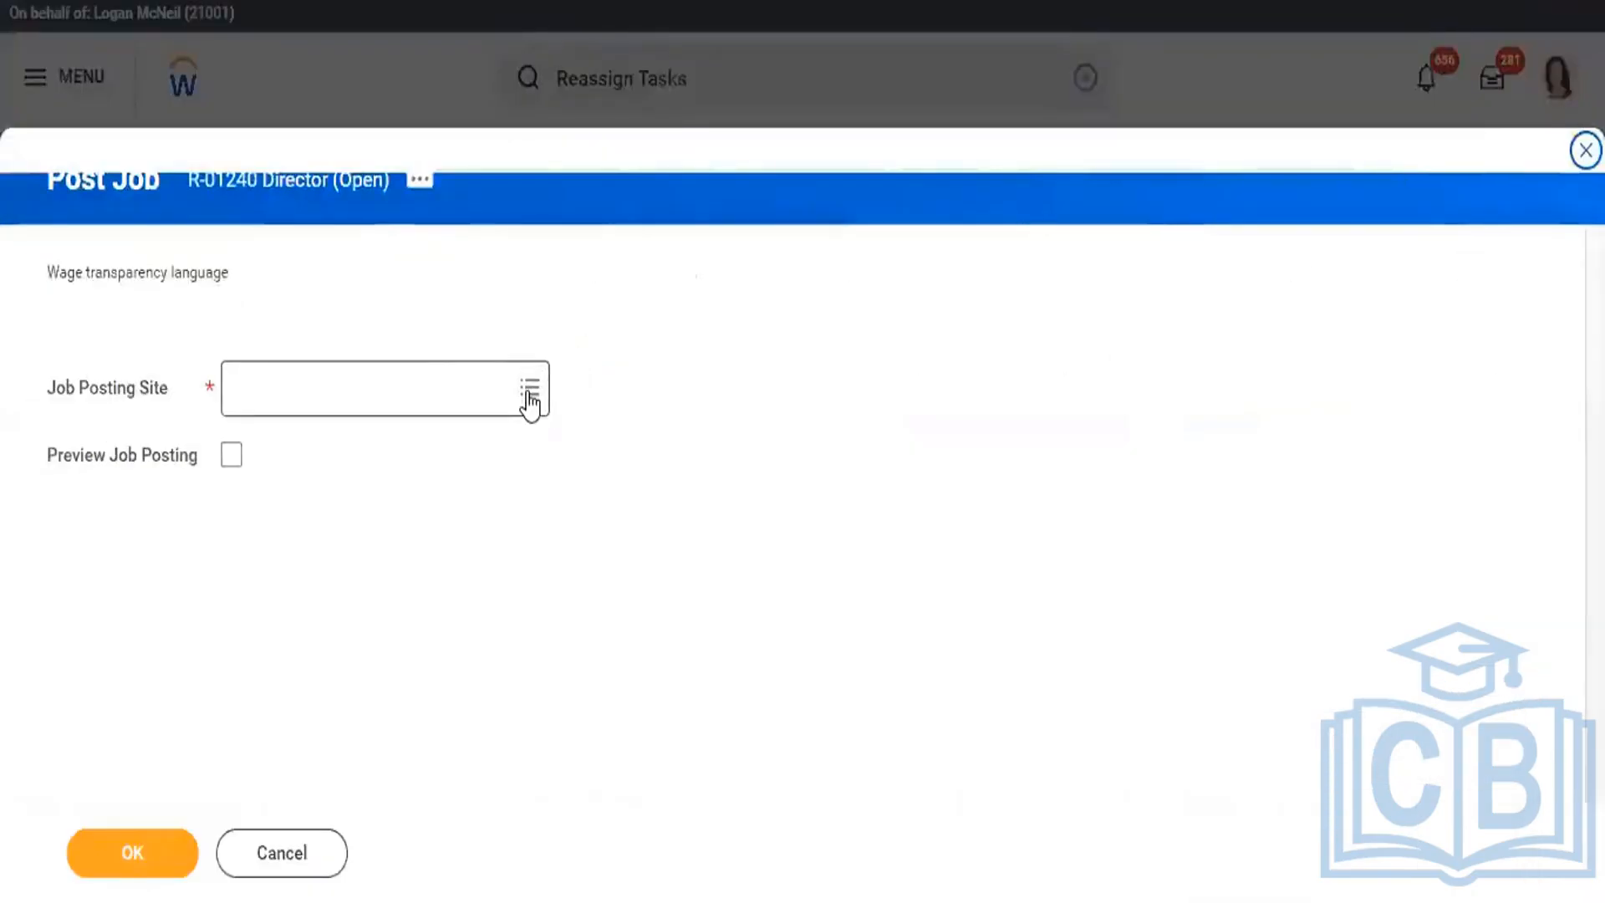
- Choose Alpha External Career Site from the external sites as a job posting site for R-01240 Director
{"action": "left_click", "coordinate": [530, 390]}
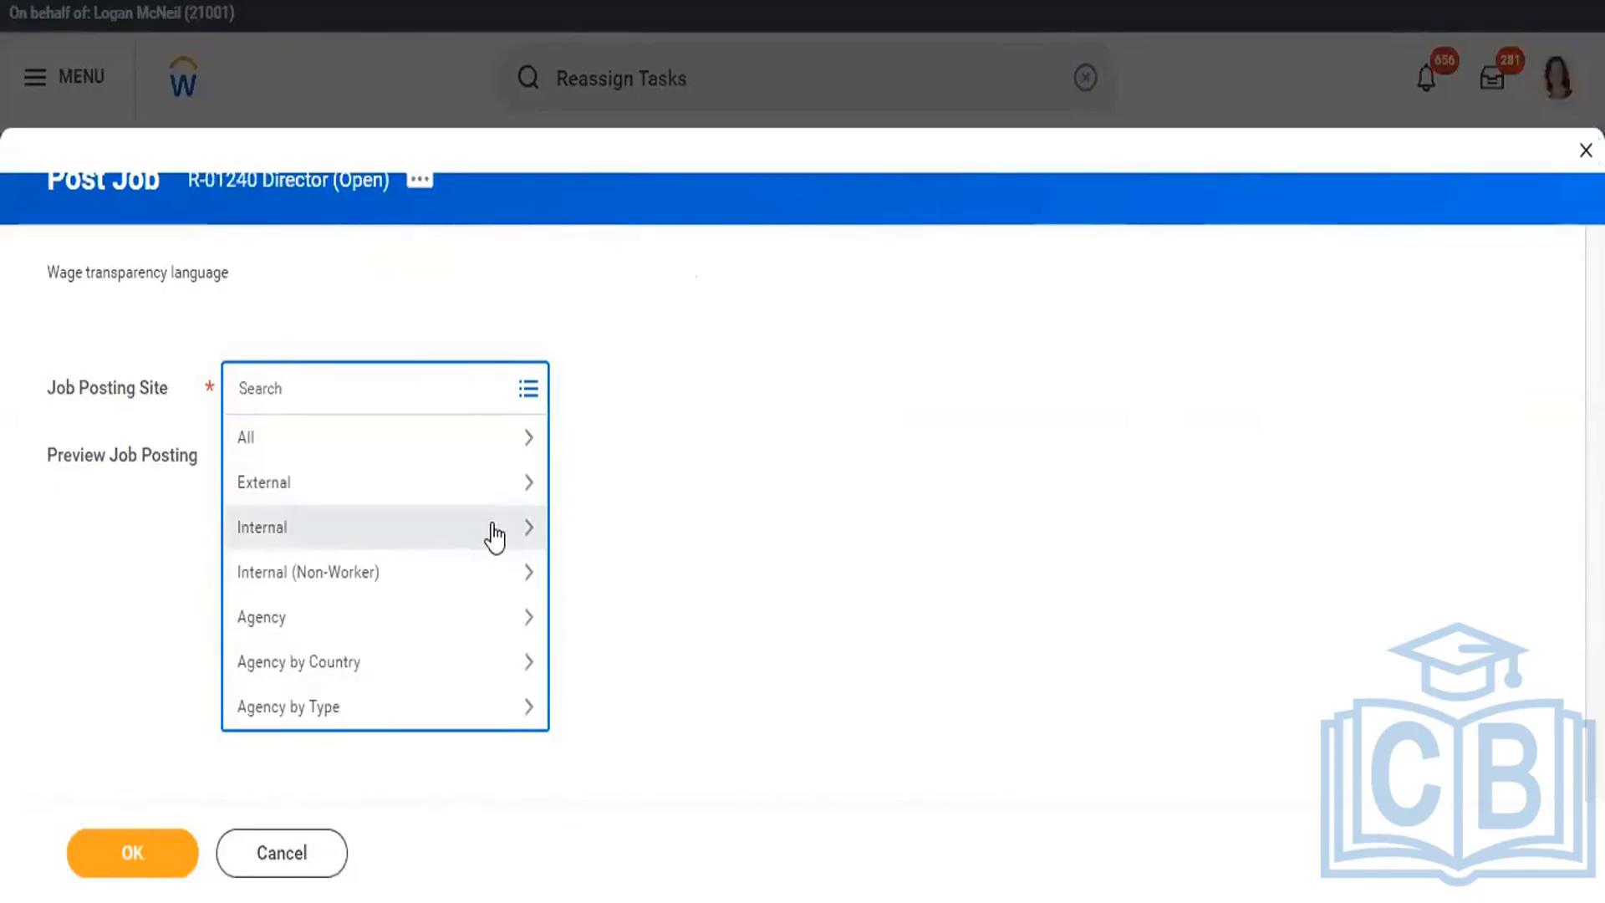
{"action": "left_click", "coordinate": [525, 455]}
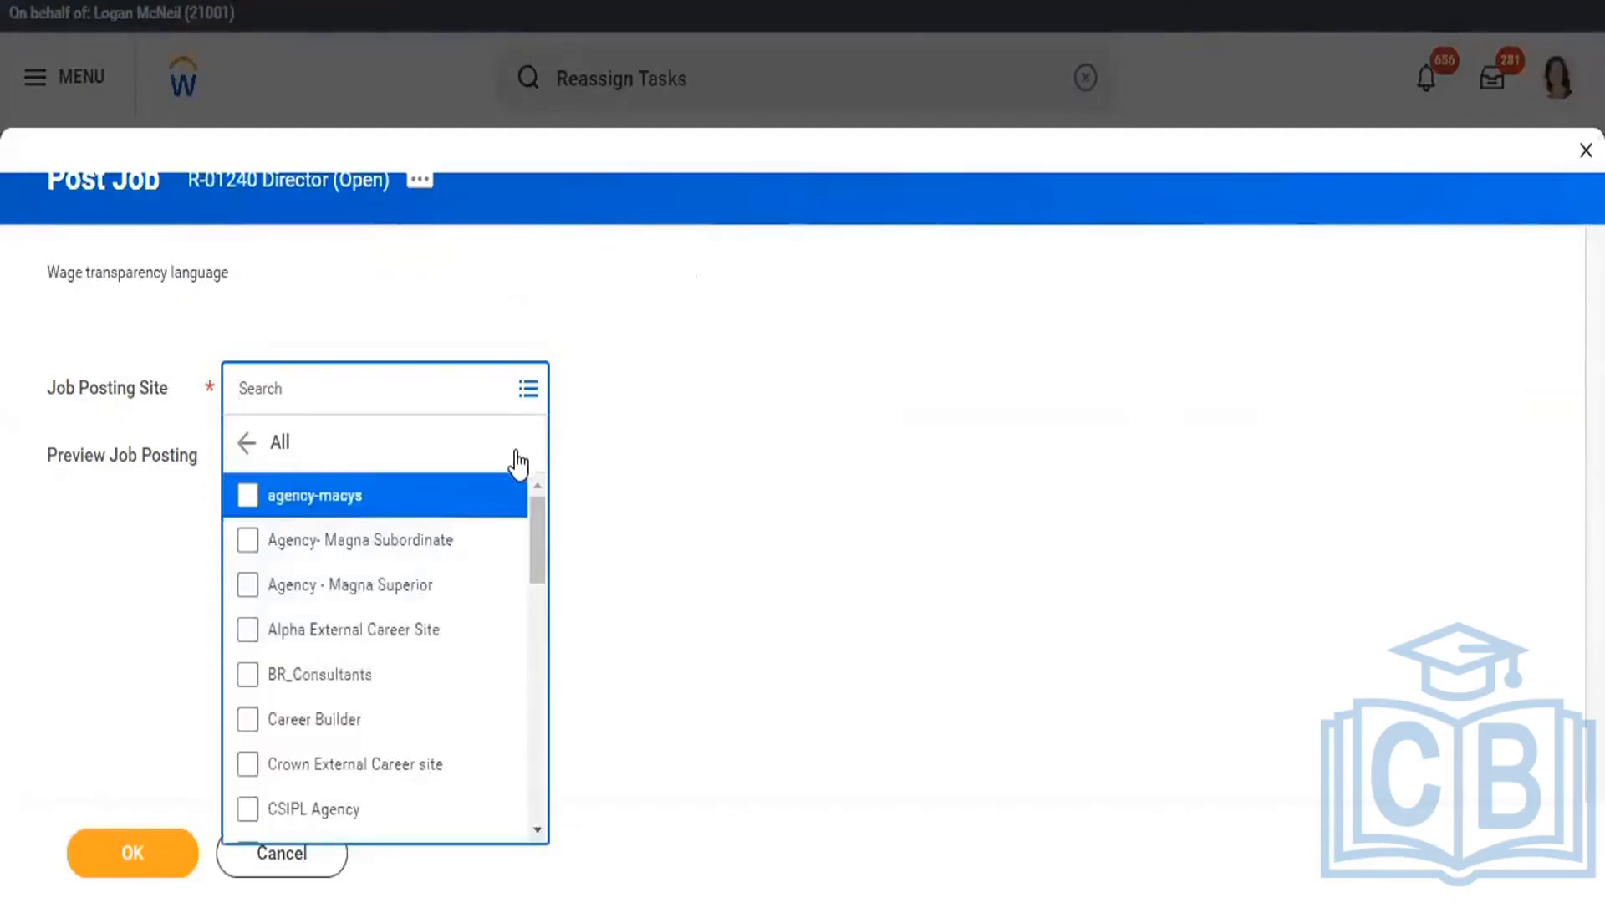
{"action": "left_click", "coordinate": [248, 452]}
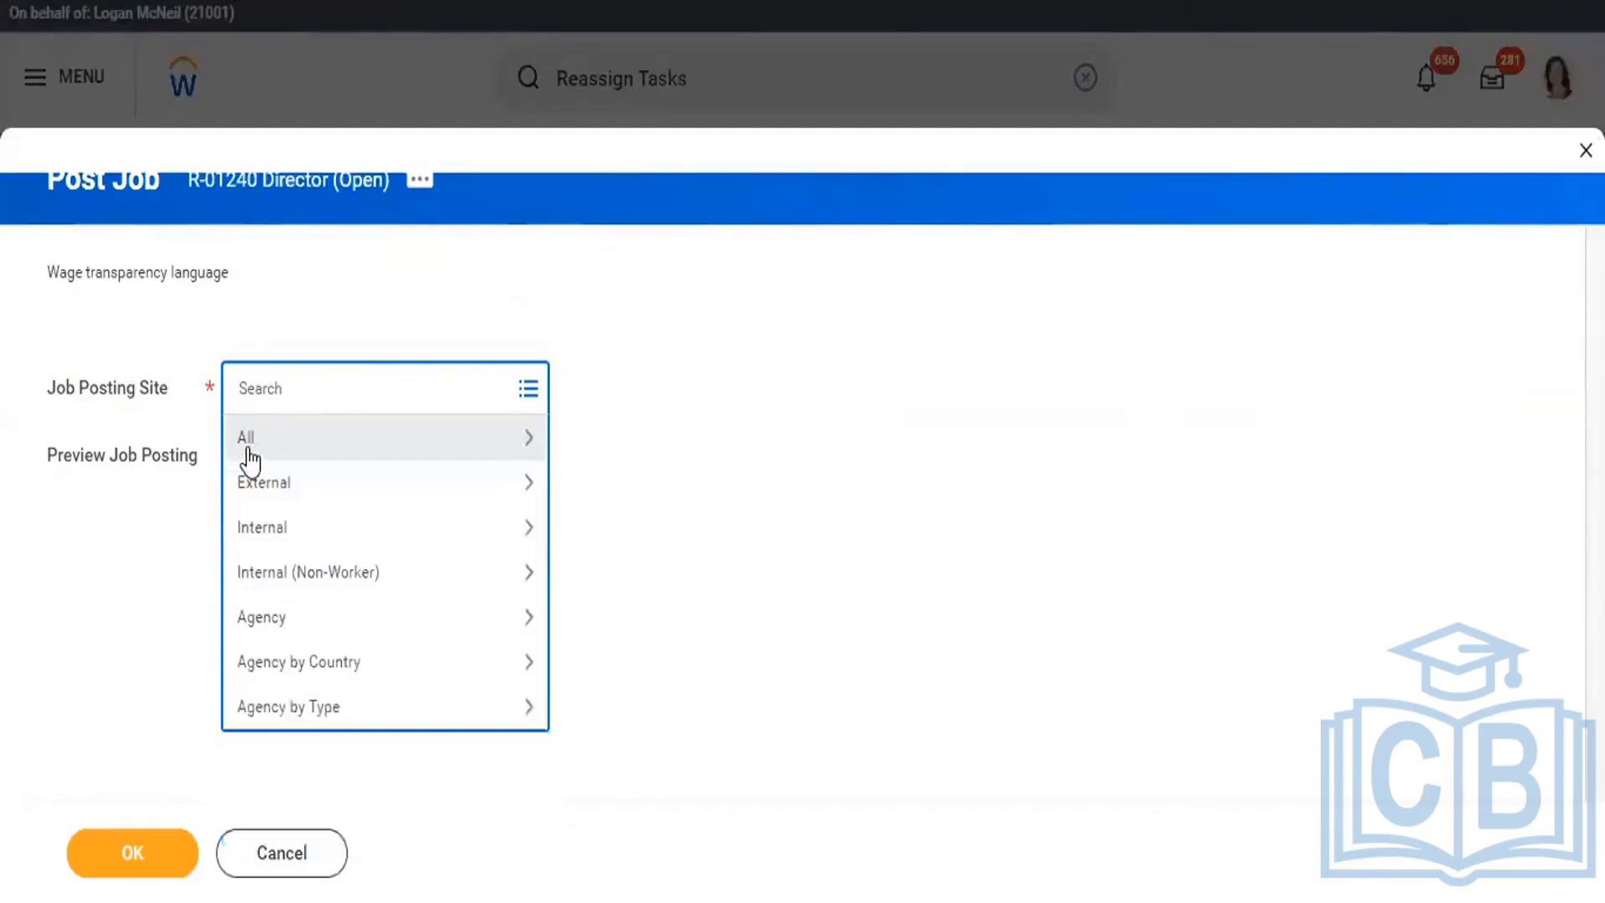
{"action": "left_click", "coordinate": [512, 500]}
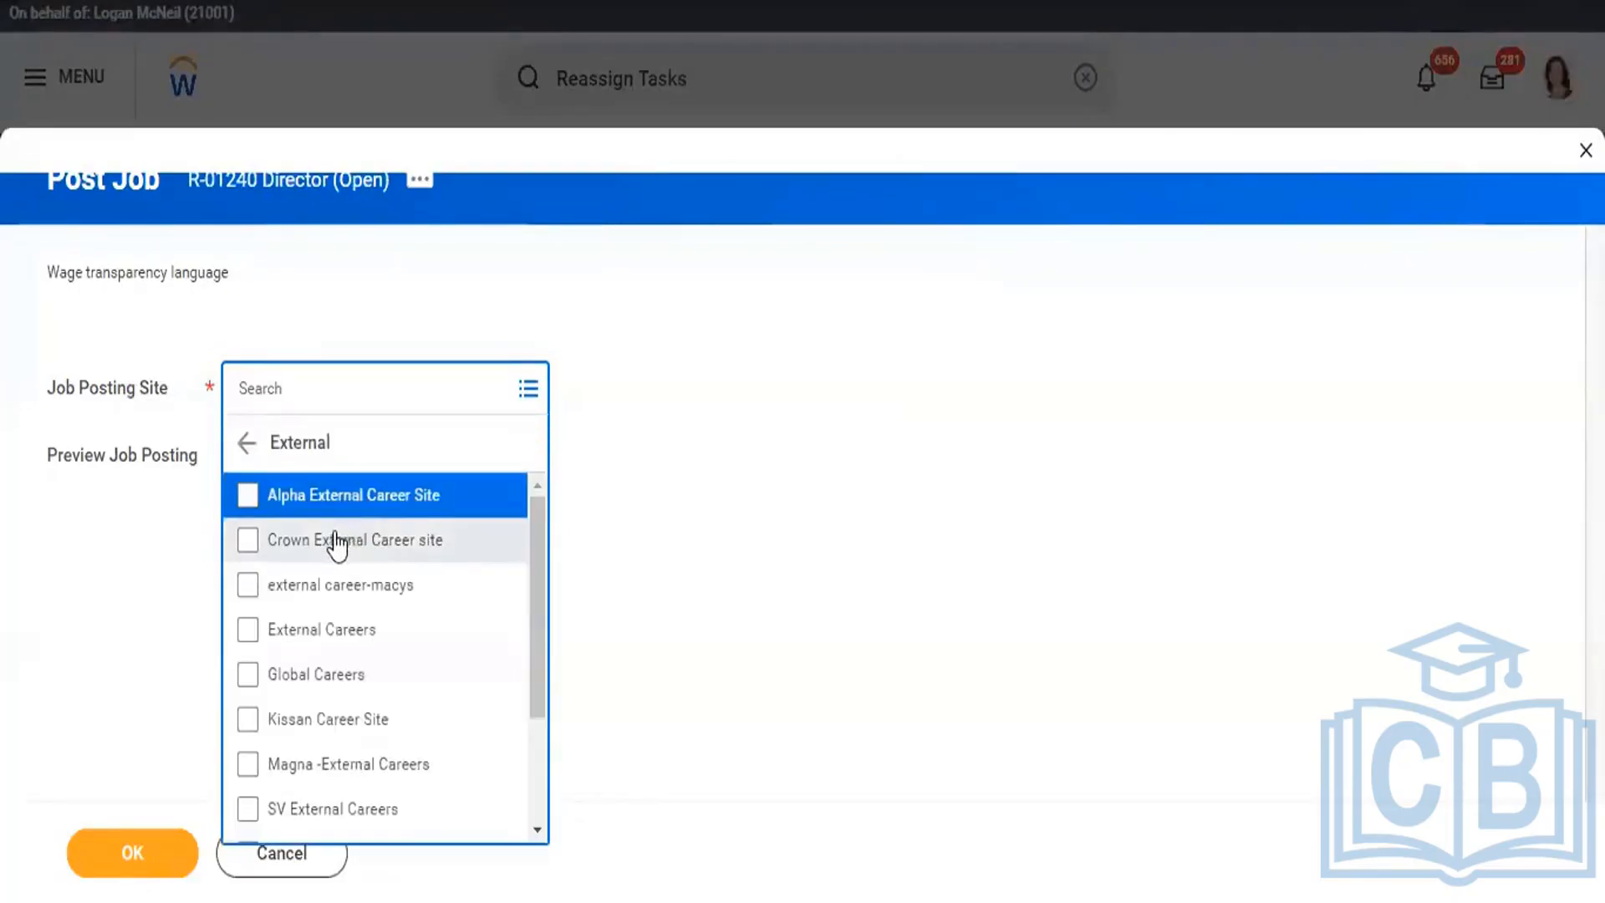
{"action": "left_click", "coordinate": [247, 500]}
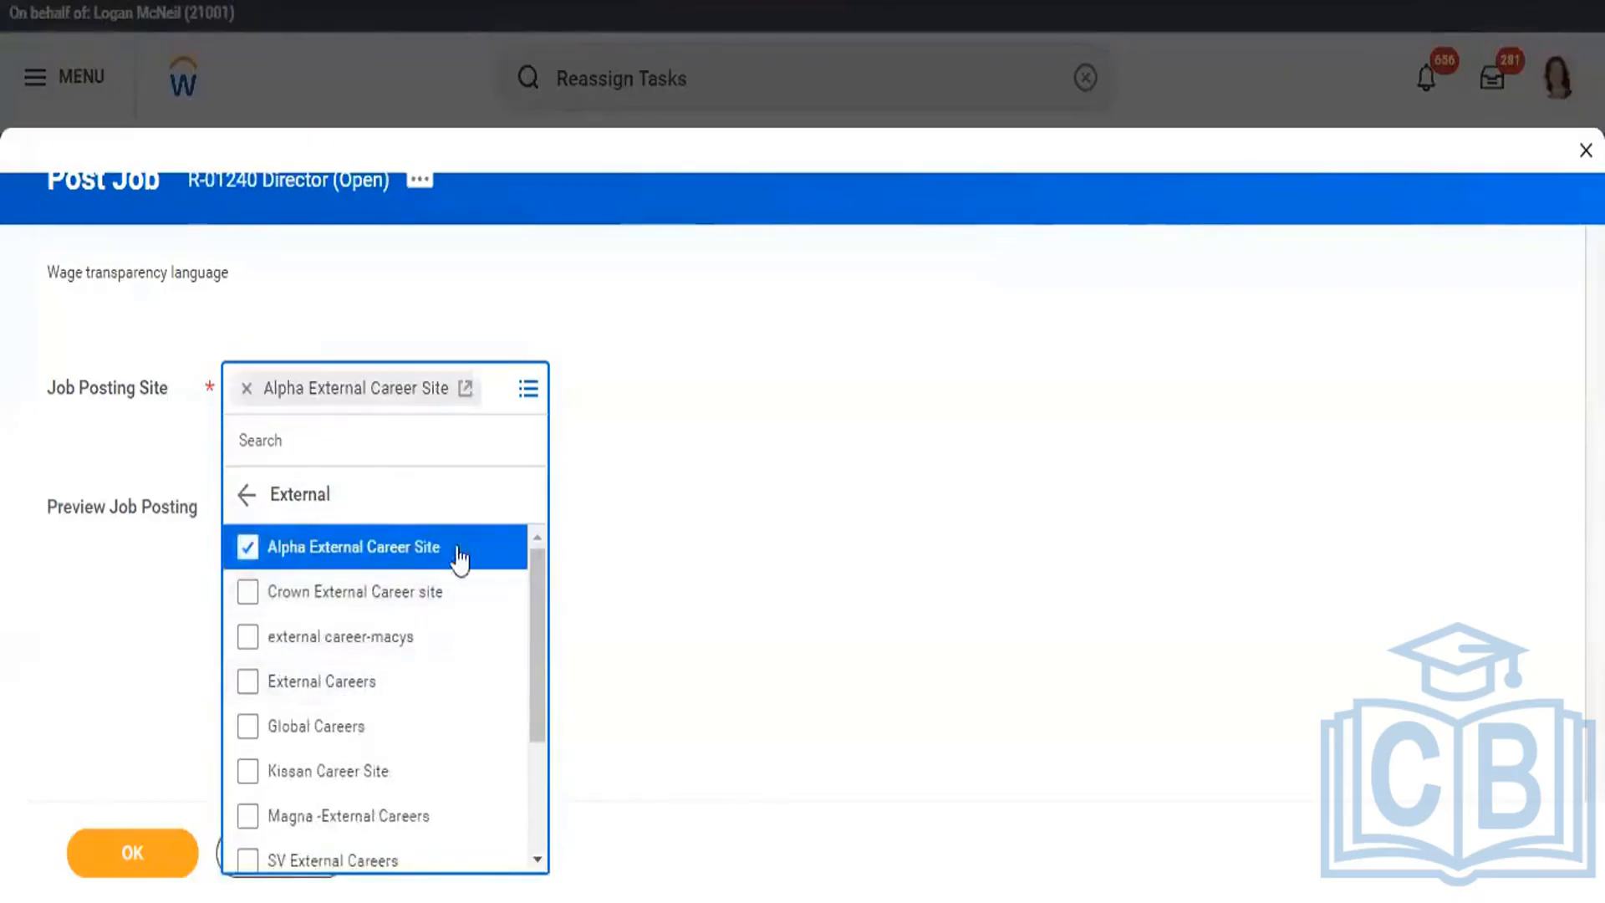
- Add the active Internal site as a second job posting site and submit the R-01240 Director posting
{"action": "left_click", "coordinate": [246, 497]}
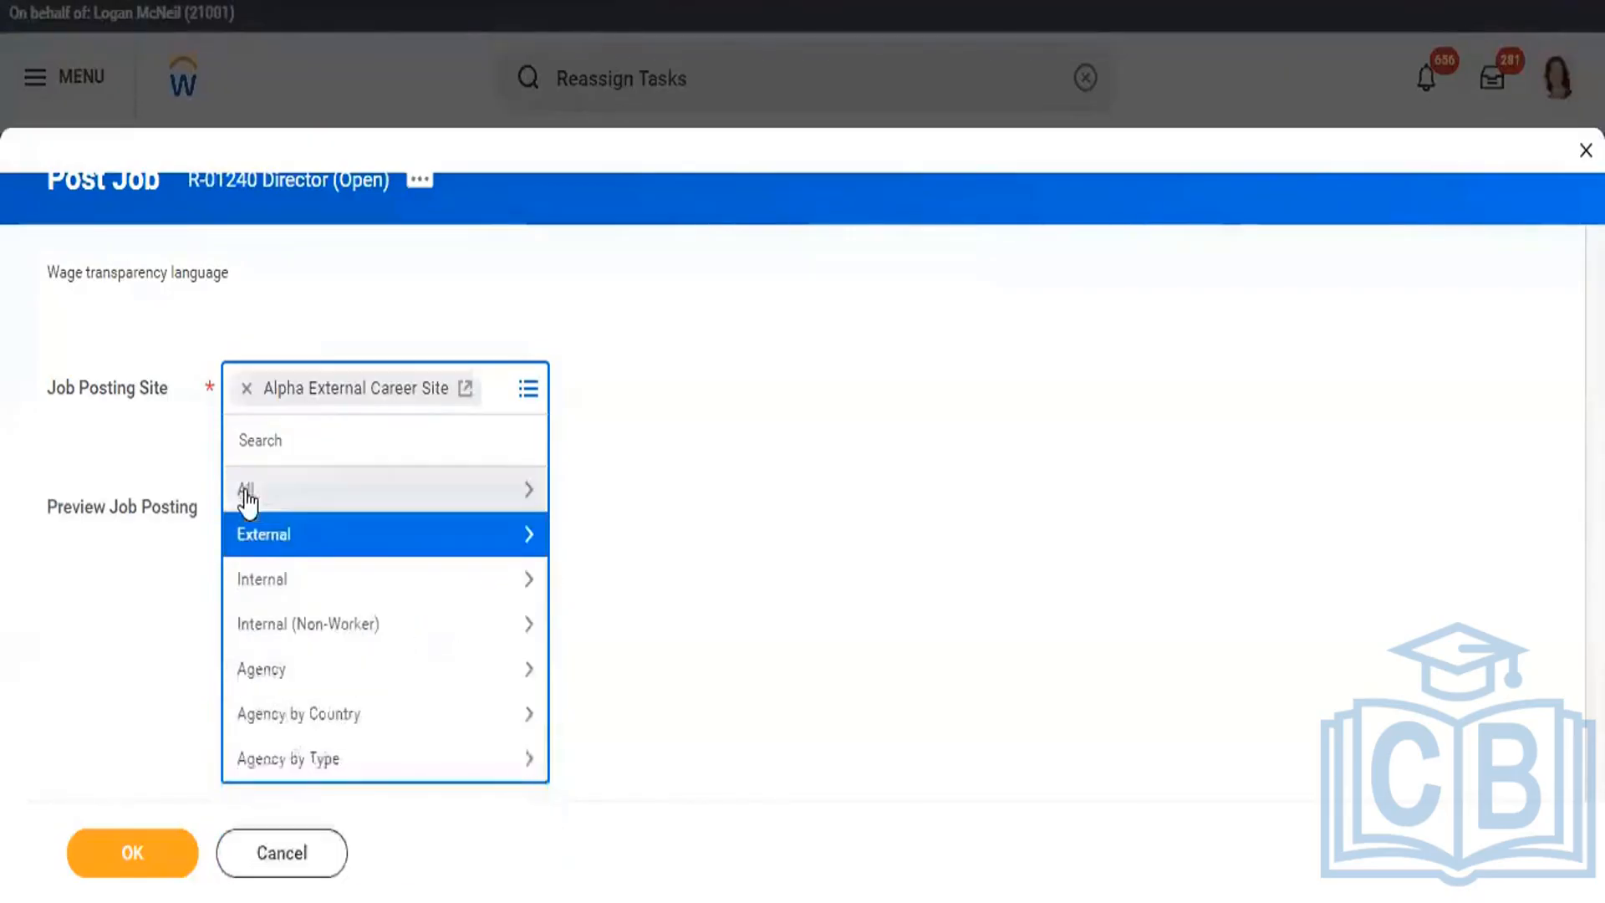
{"action": "left_click", "coordinate": [443, 585]}
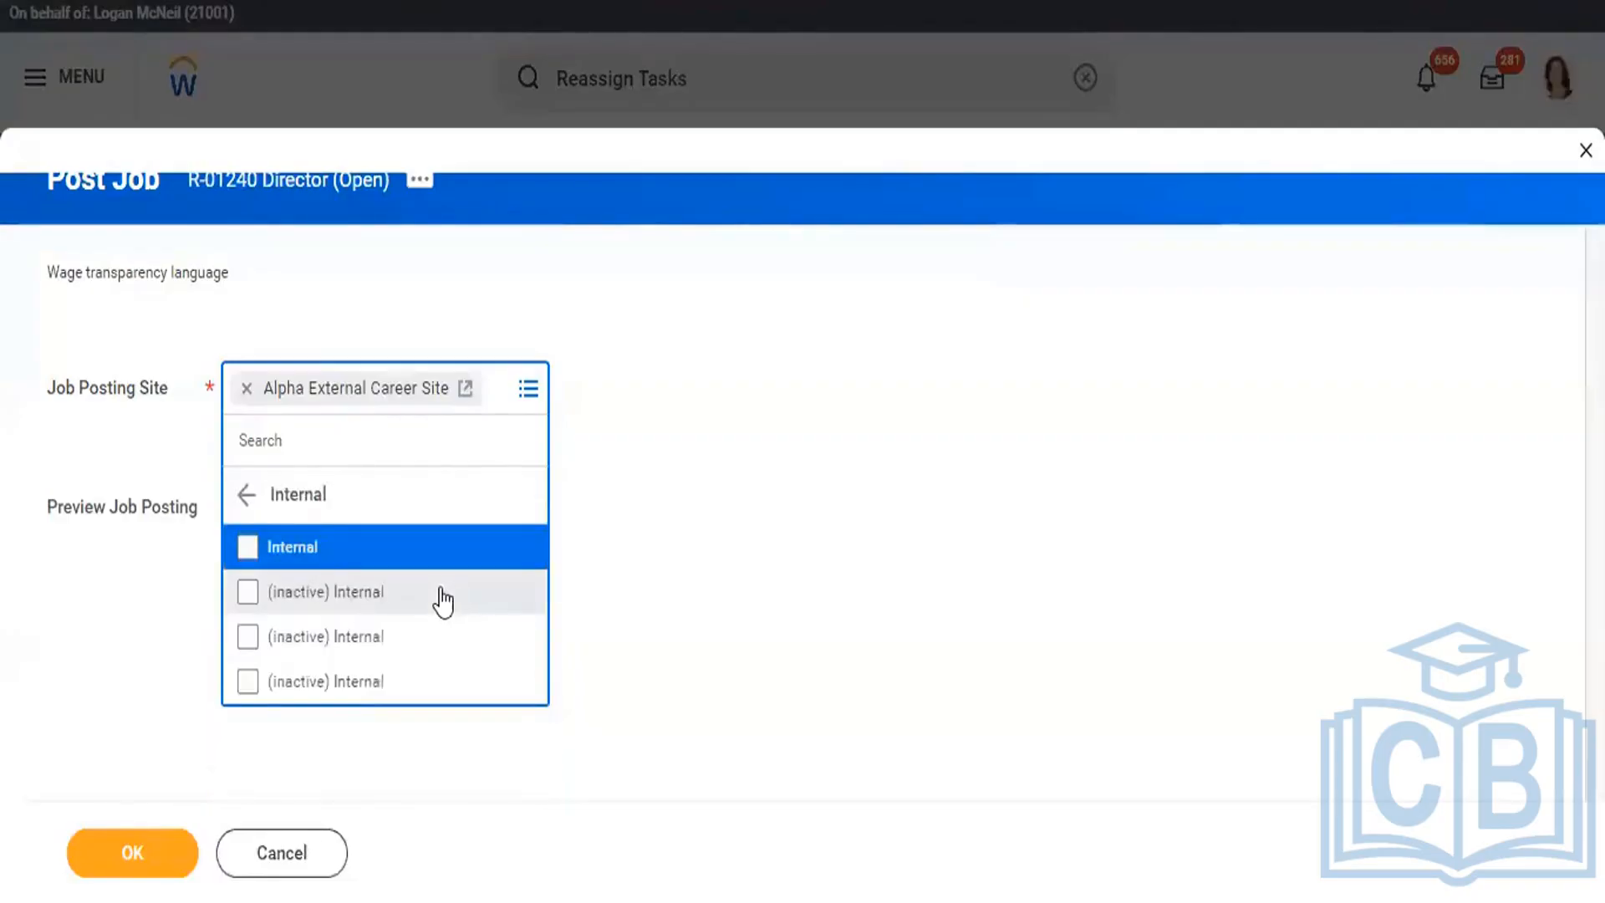
{"action": "left_click", "coordinate": [248, 548]}
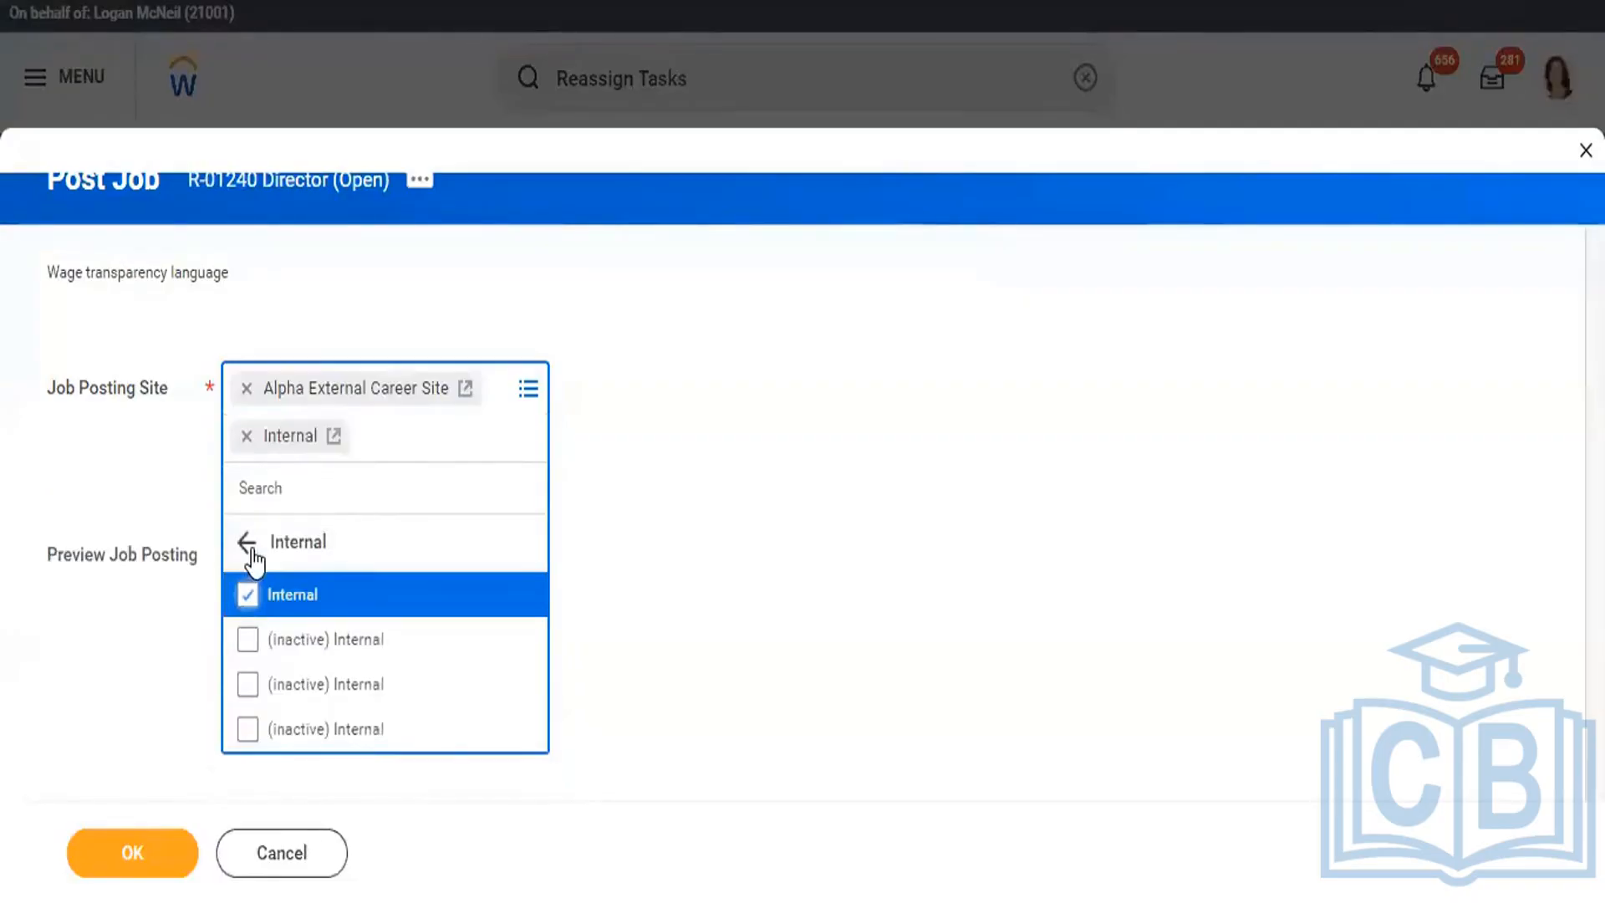
{"action": "left_click", "coordinate": [752, 428]}
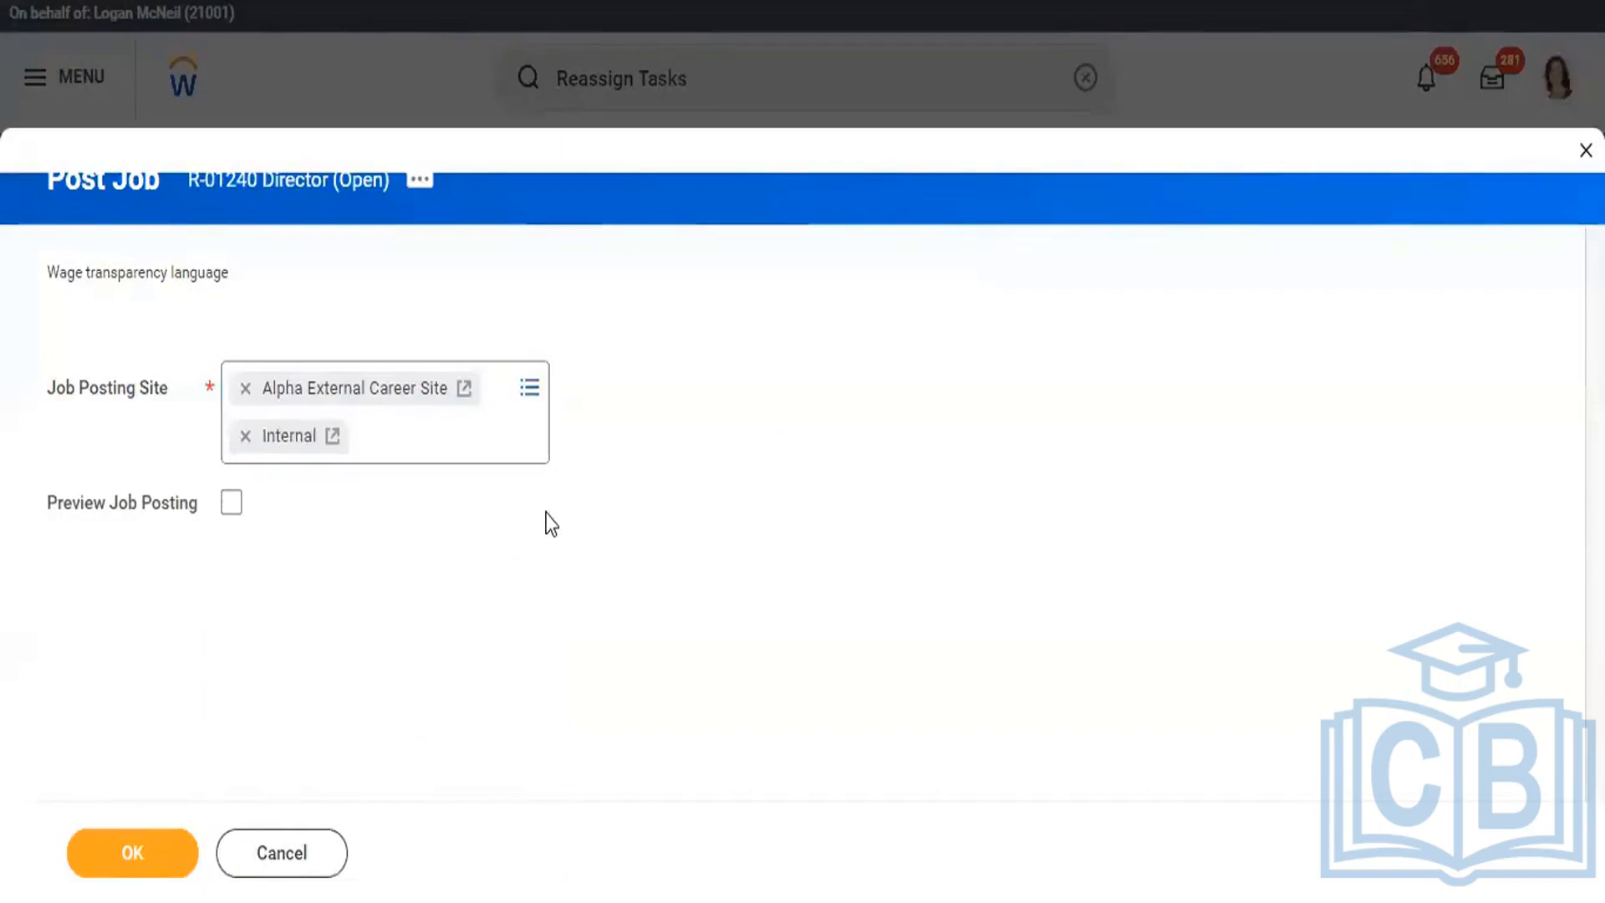
{"action": "left_click", "coordinate": [159, 854]}
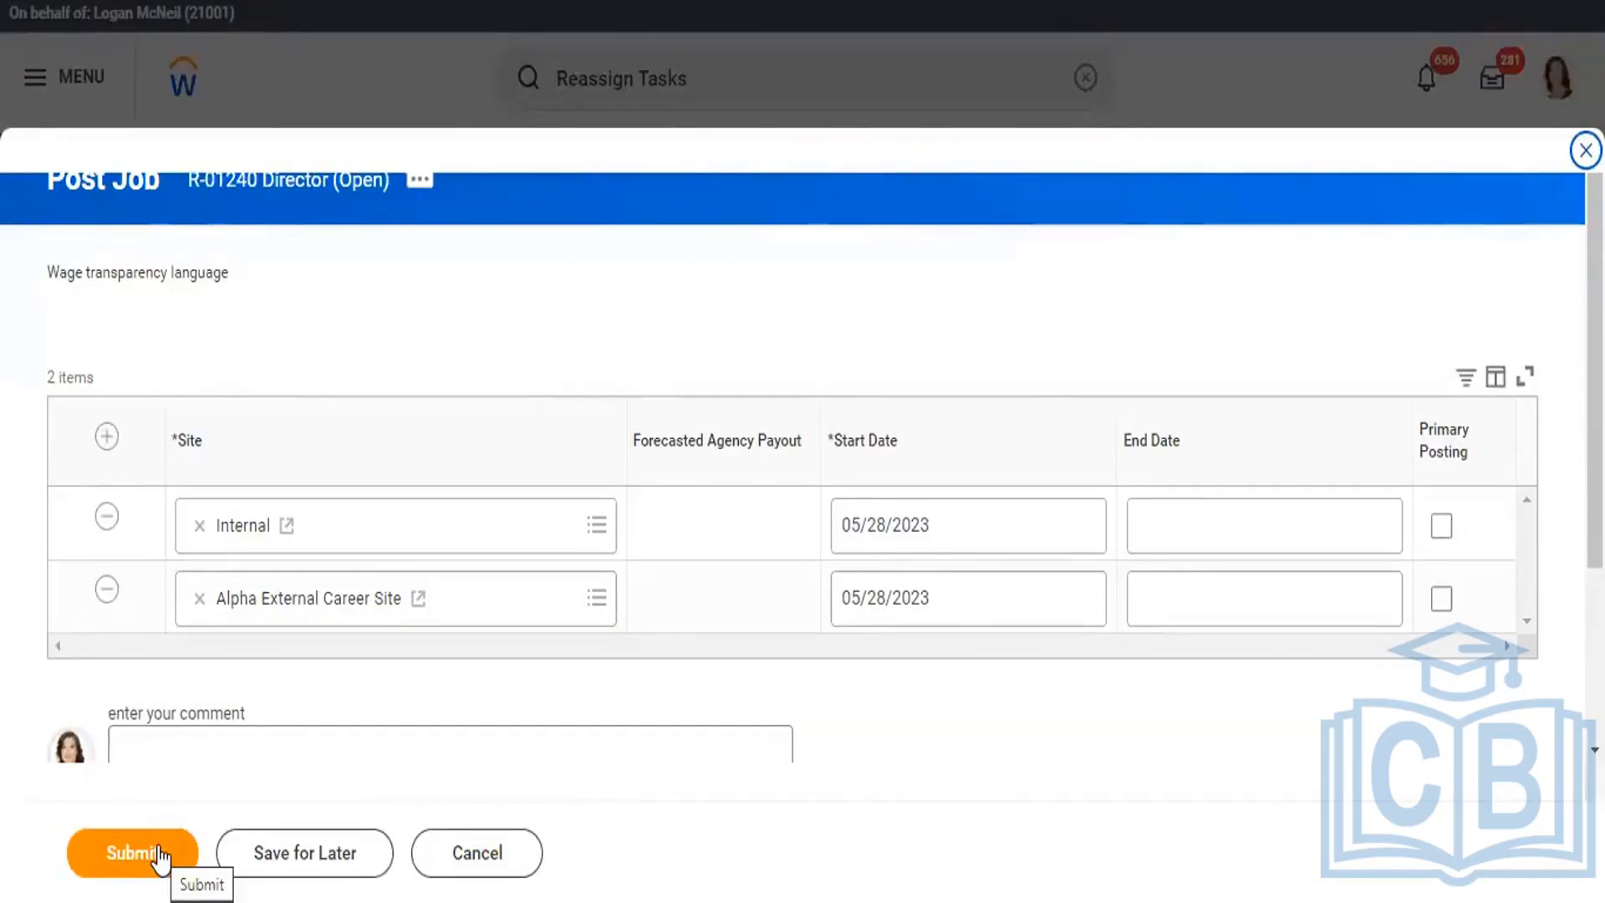
{"action": "left_click", "coordinate": [159, 856]}
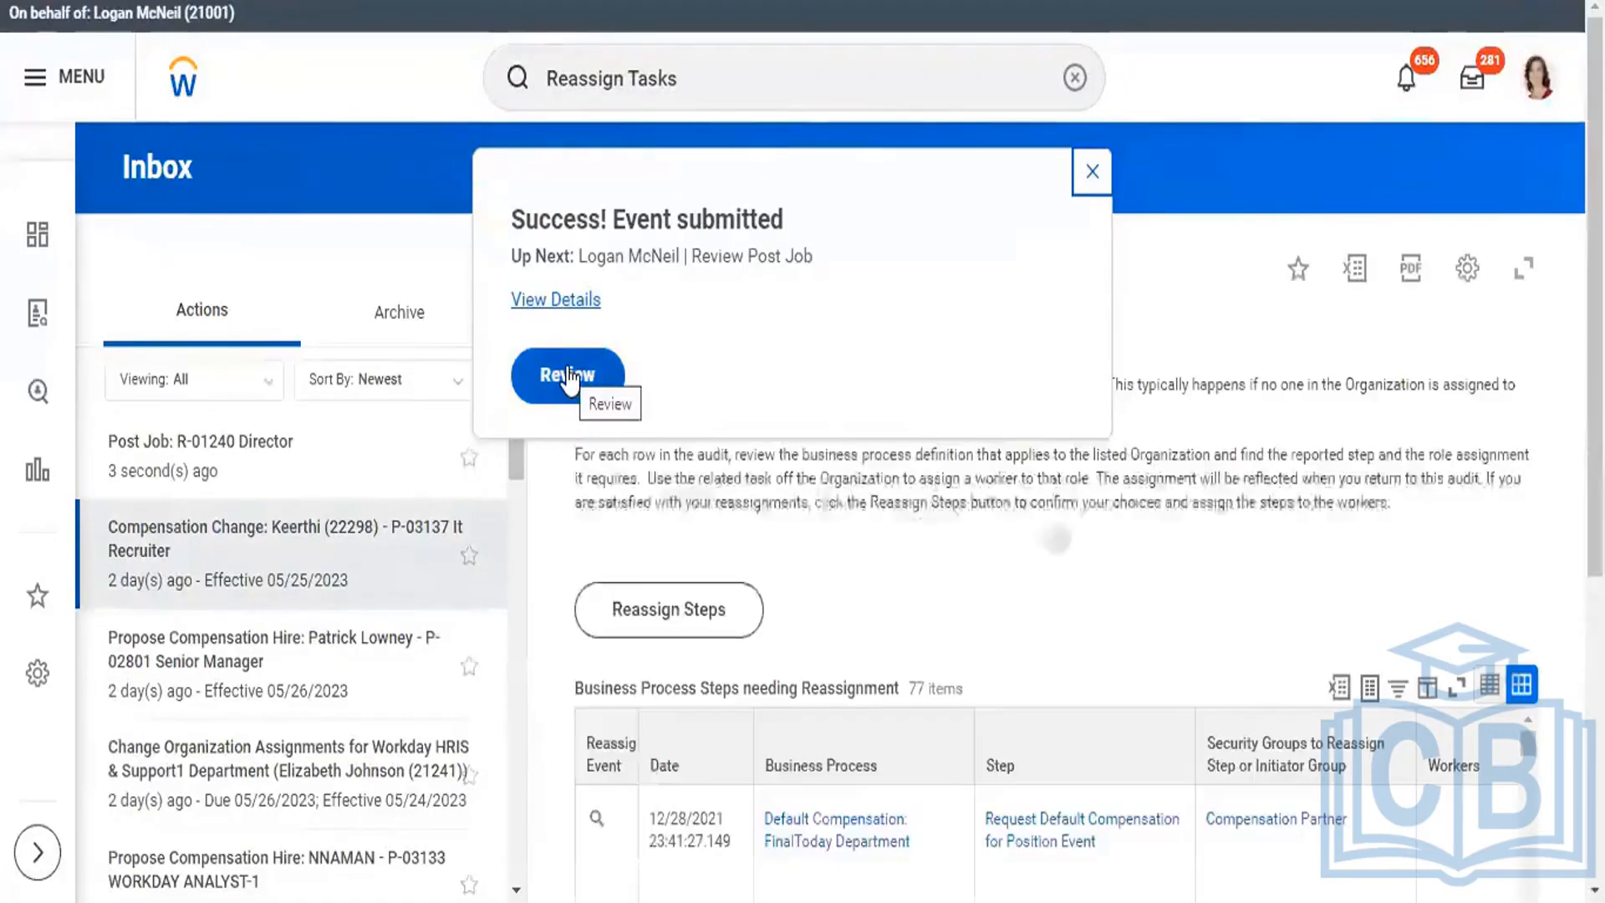
- Review and approve the Post Job event for R-01240 Director, view its details, and return to the inbox
{"action": "left_click", "coordinate": [568, 376]}
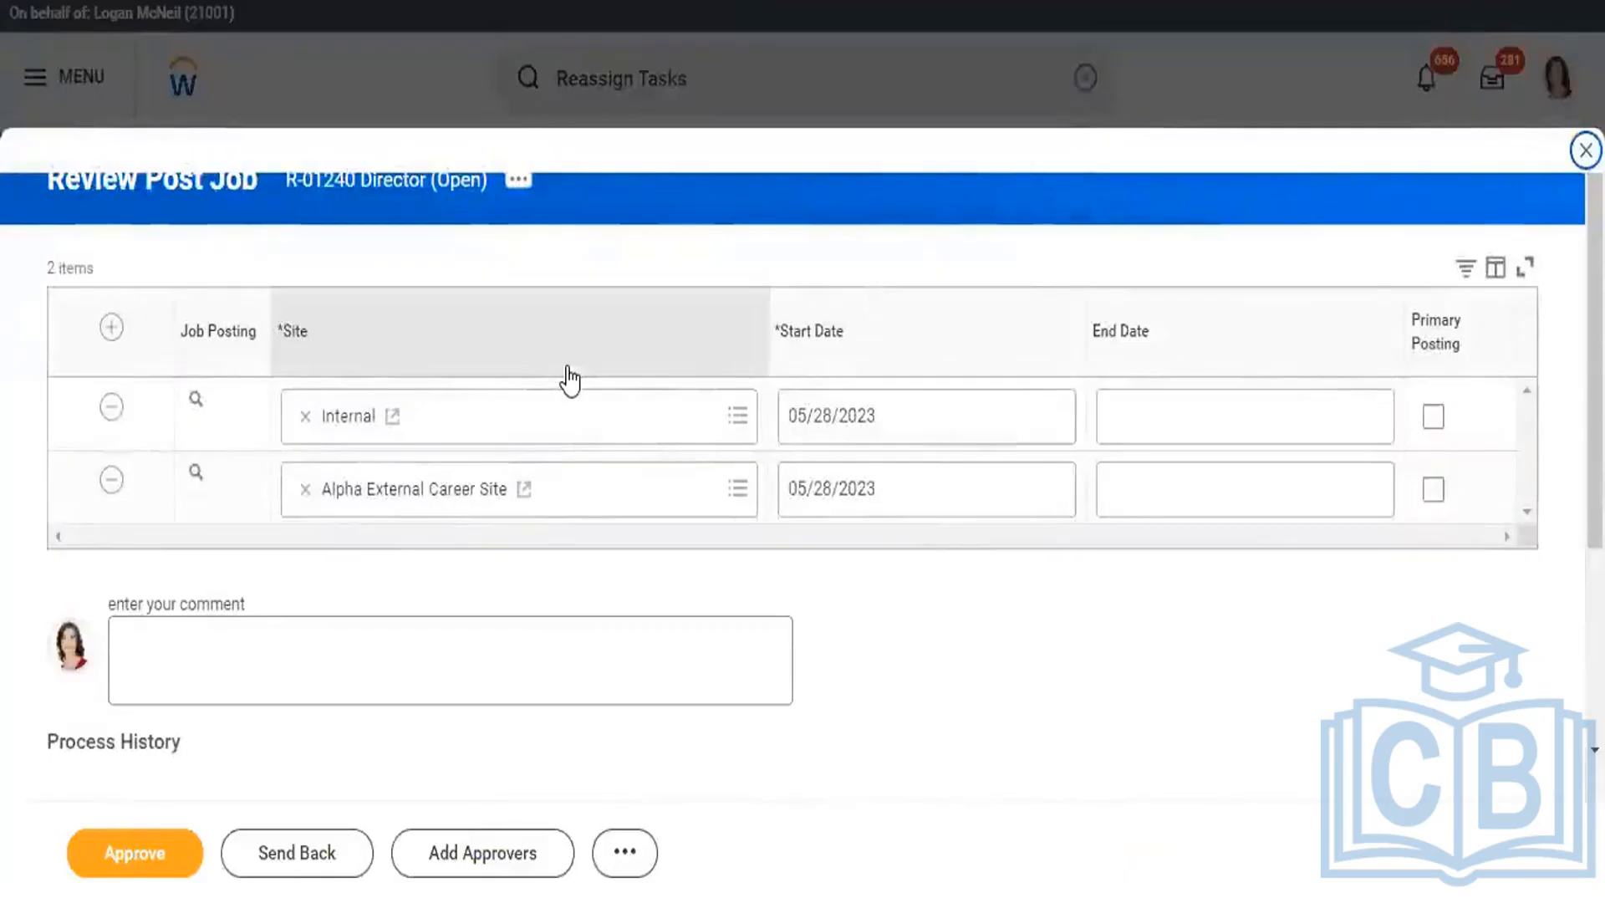
{"action": "left_click", "coordinate": [144, 851]}
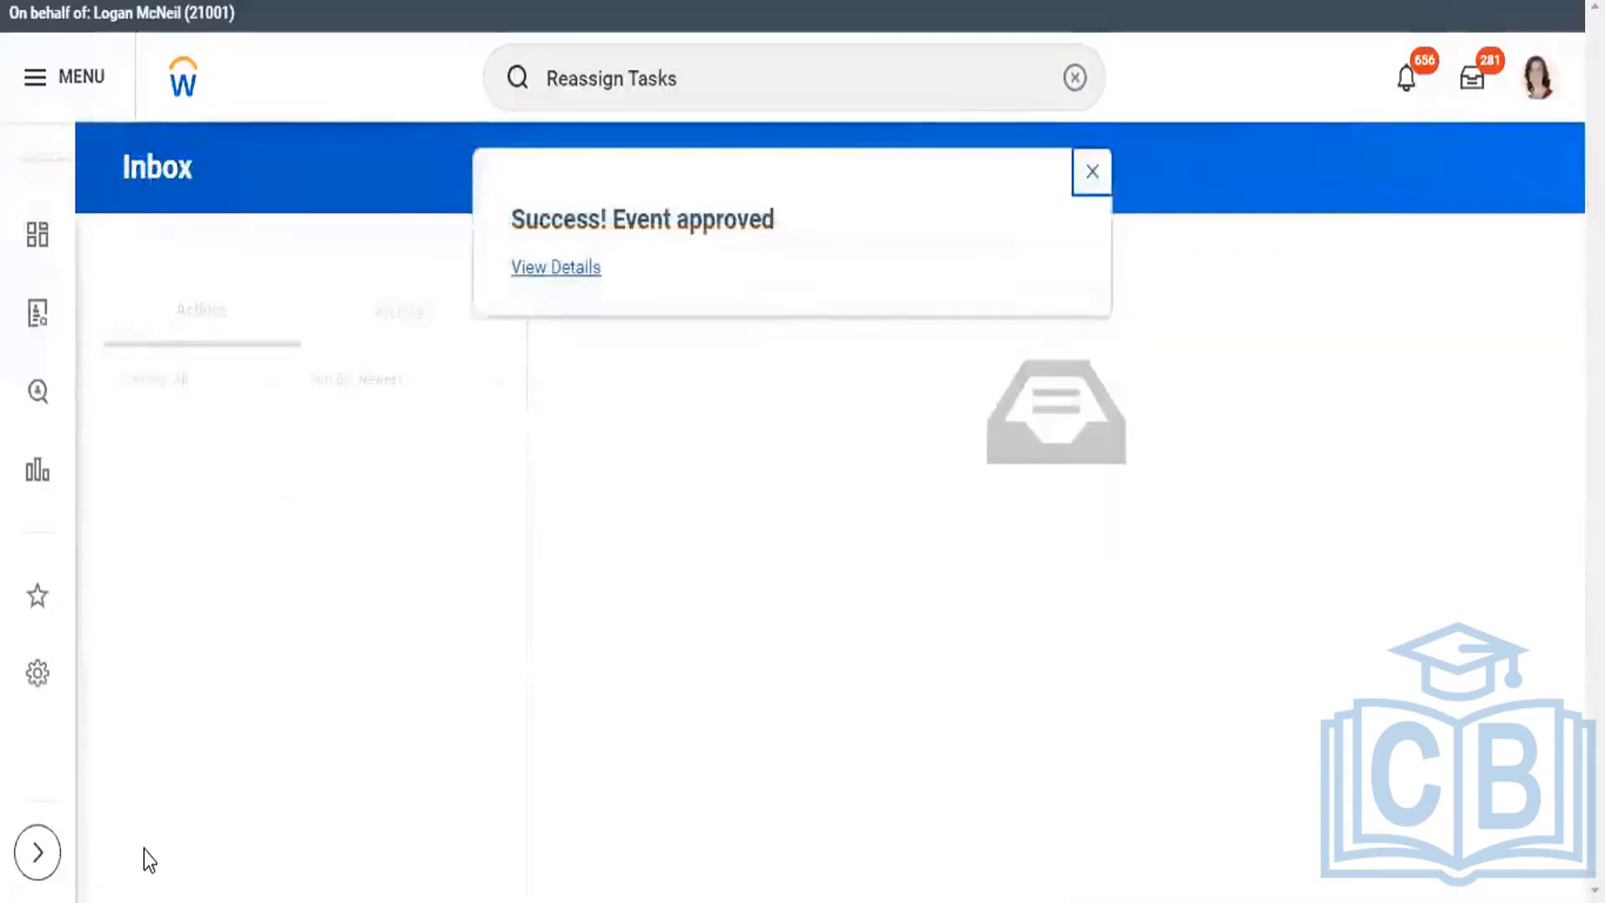
{"action": "left_click", "coordinate": [581, 267]}
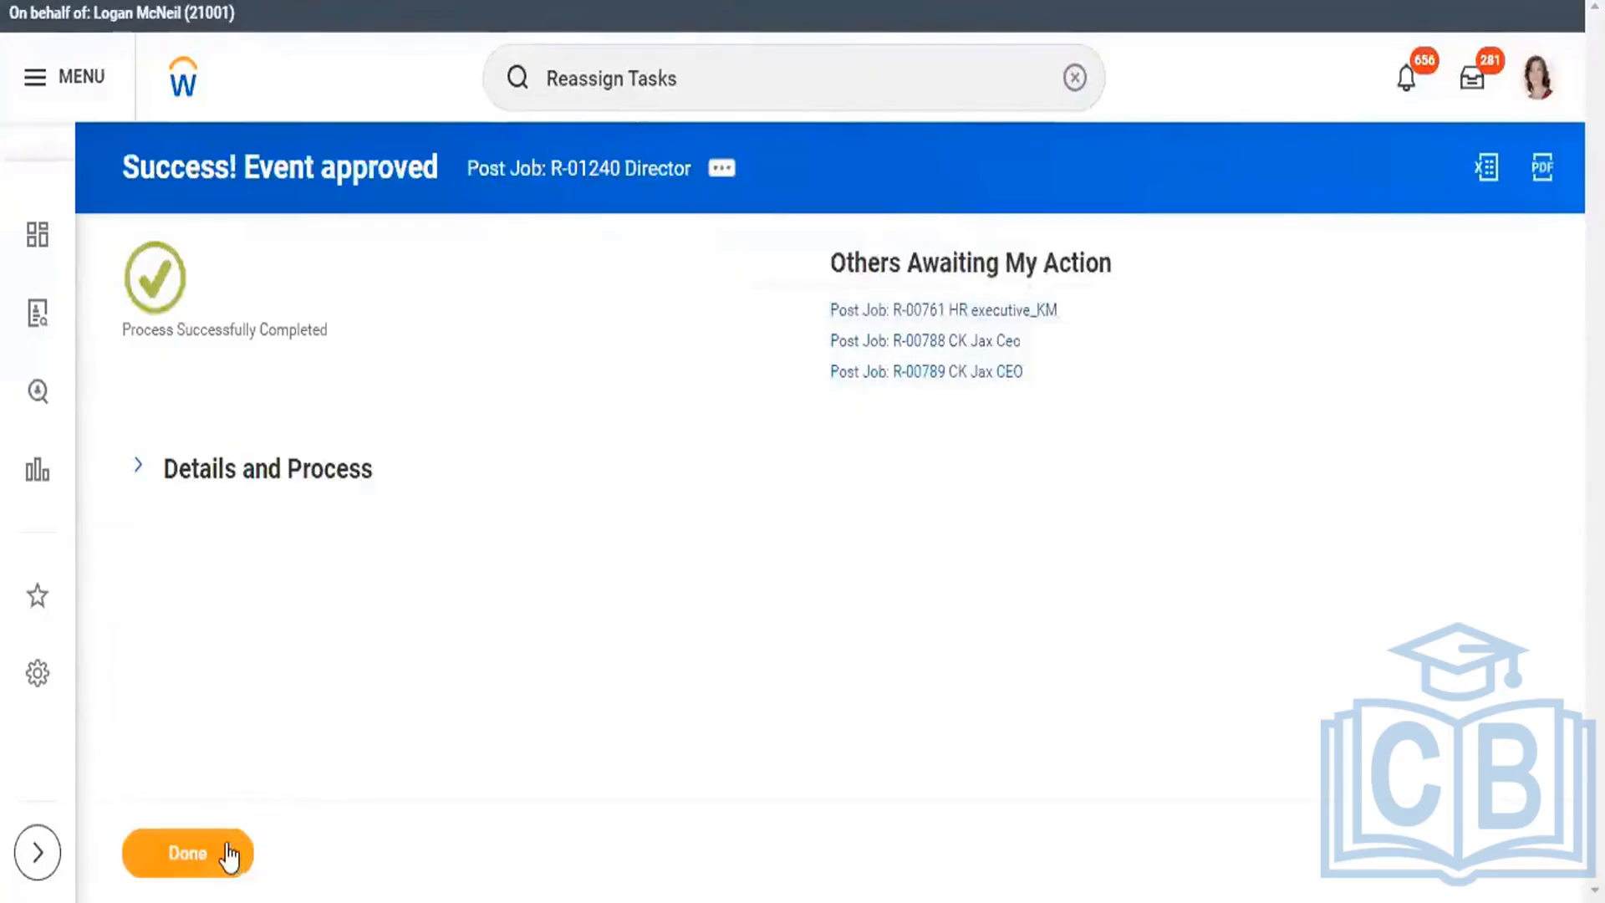
{"action": "left_click", "coordinate": [227, 855]}
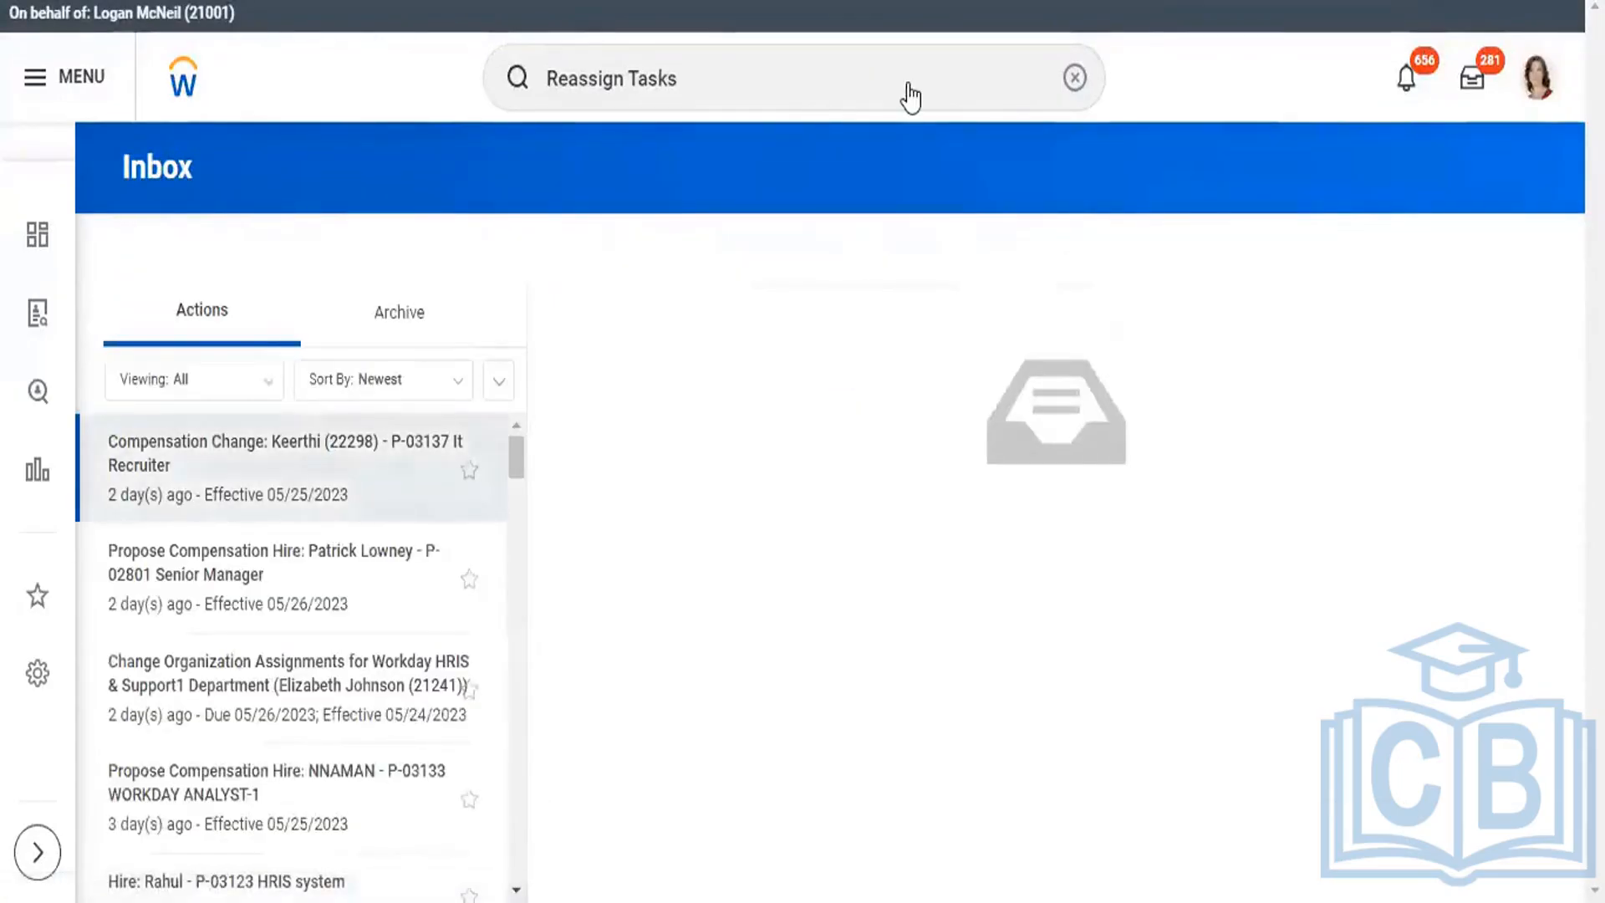
- Find the View Job Requisition report and open requisition R-01240 Director with it
{"action": "left_click", "coordinate": [1073, 80]}
{"action": "type", "text": "vie"}
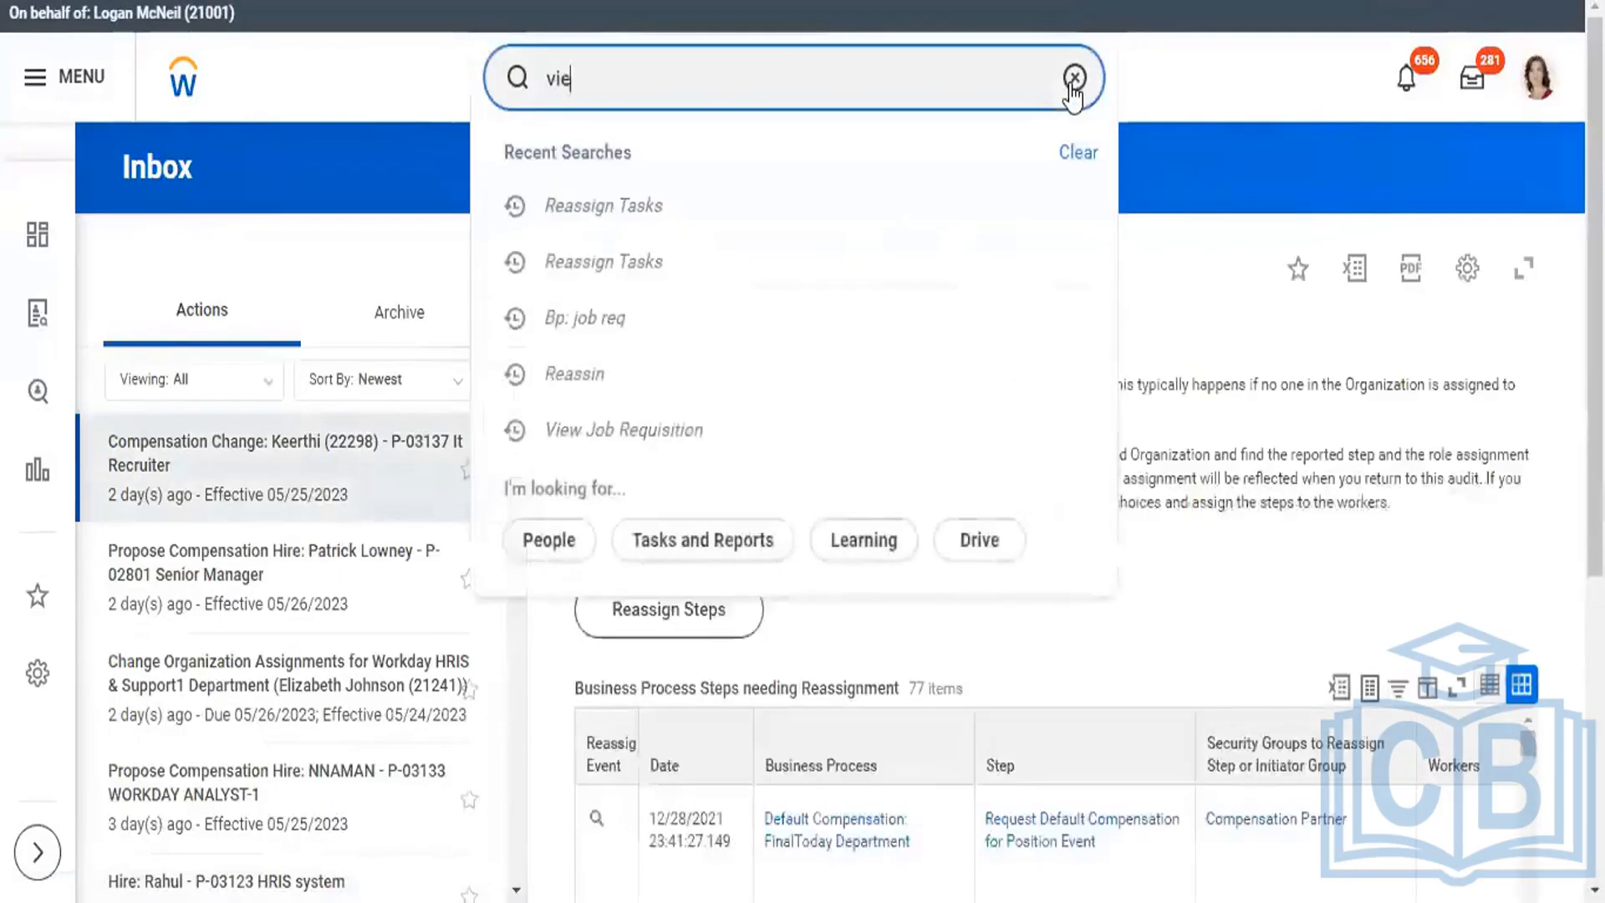
{"action": "type", "text": "w job r"}
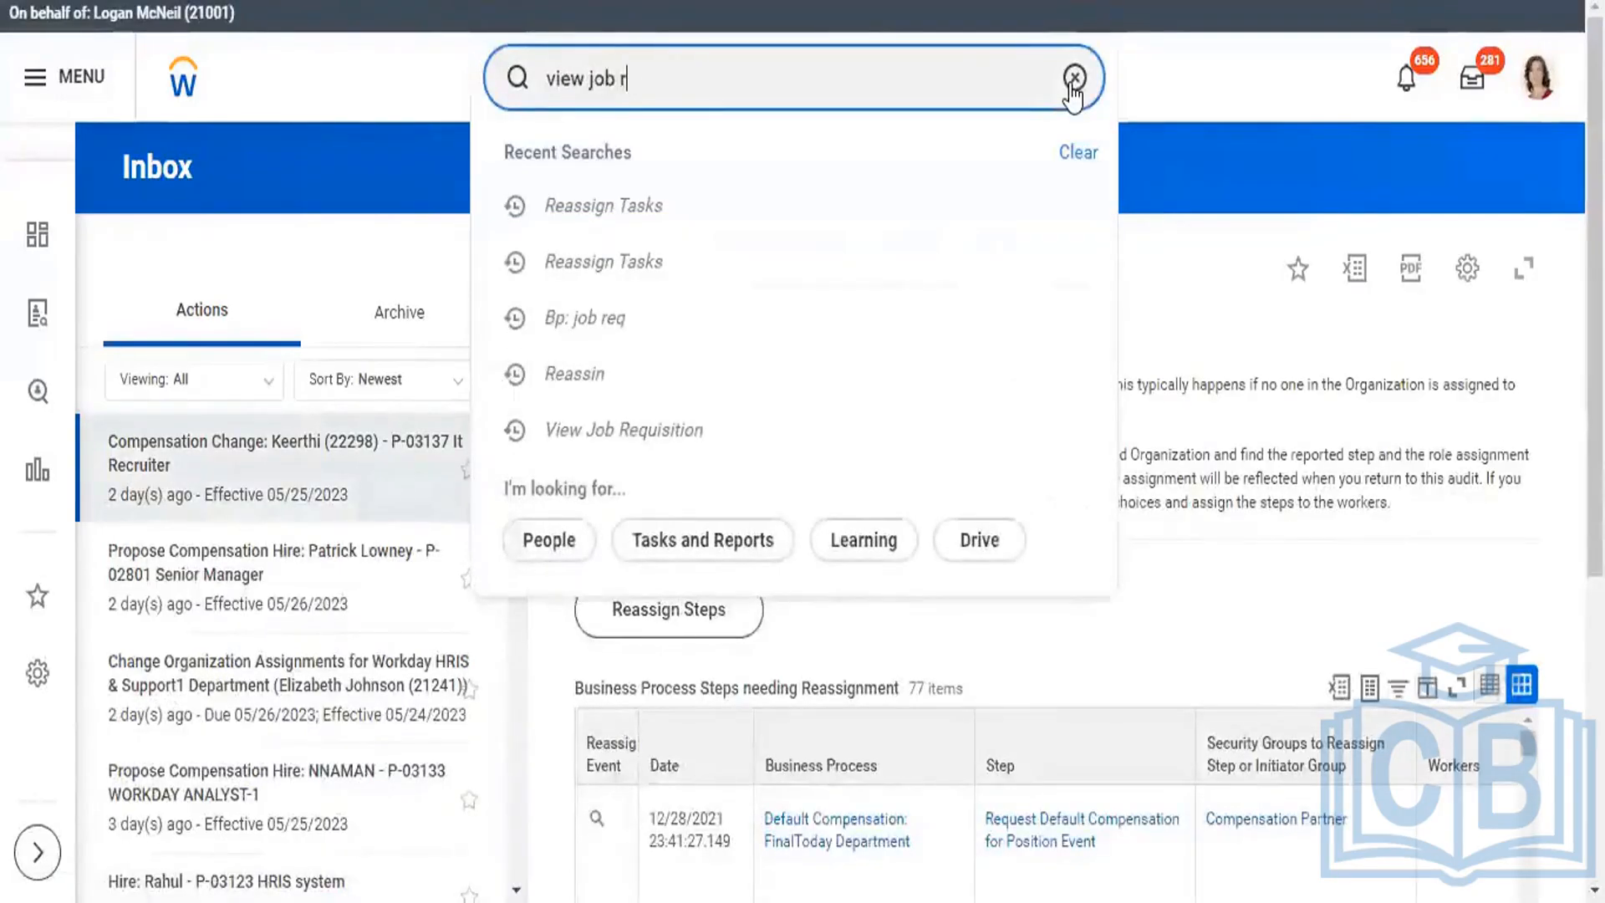
{"action": "type", "text": "eq"}
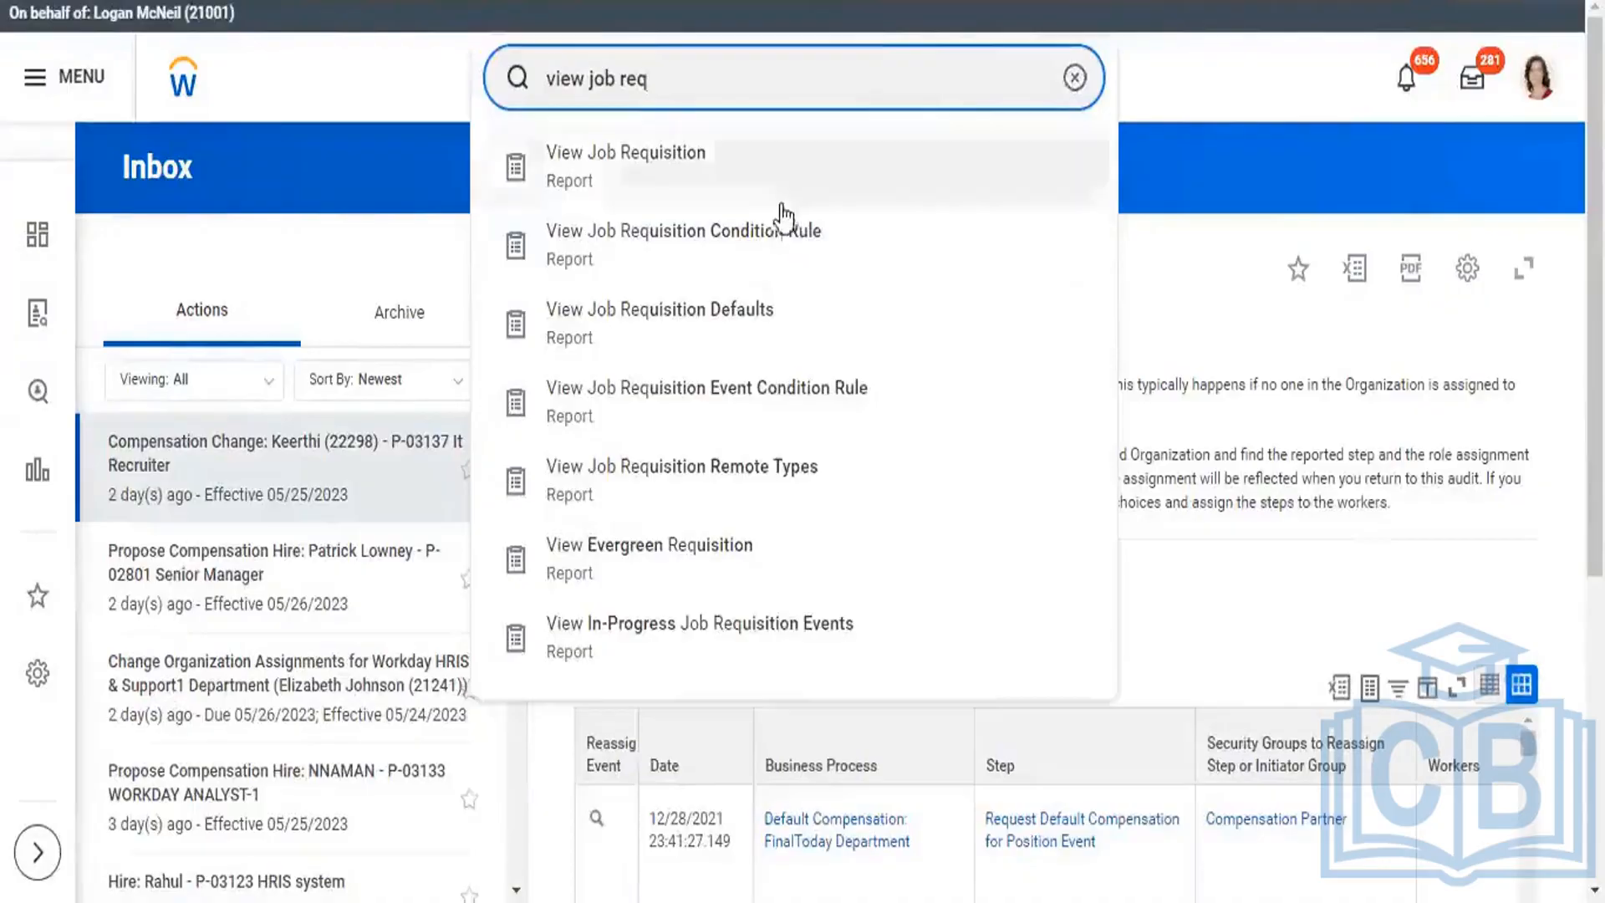
{"action": "left_click", "coordinate": [779, 182]}
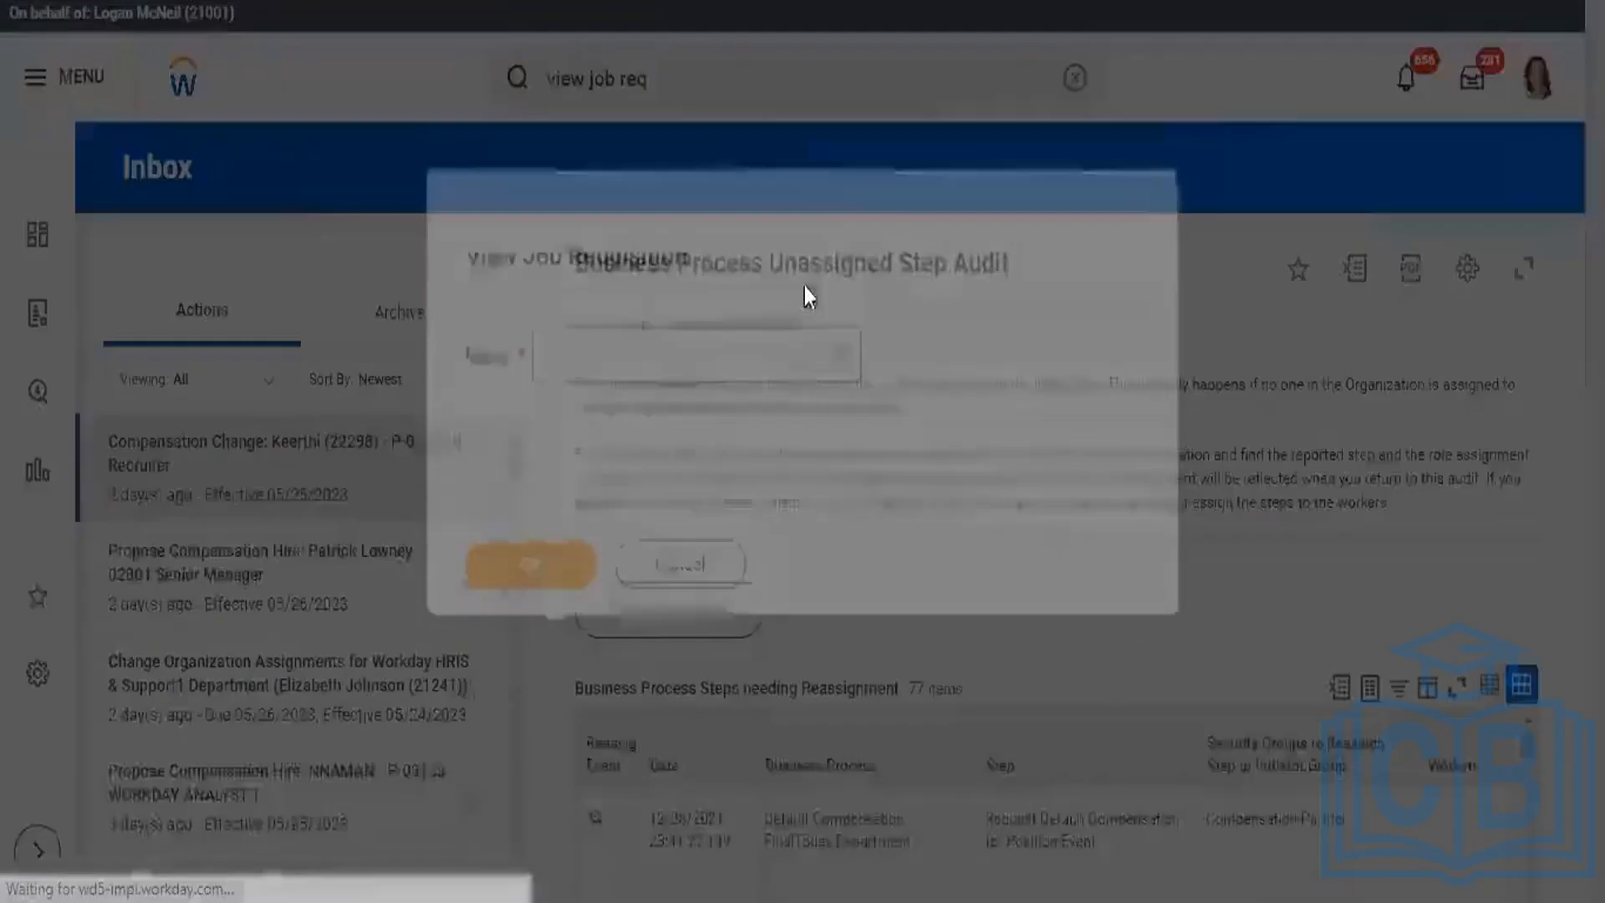
{"action": "left_click", "coordinate": [683, 333]}
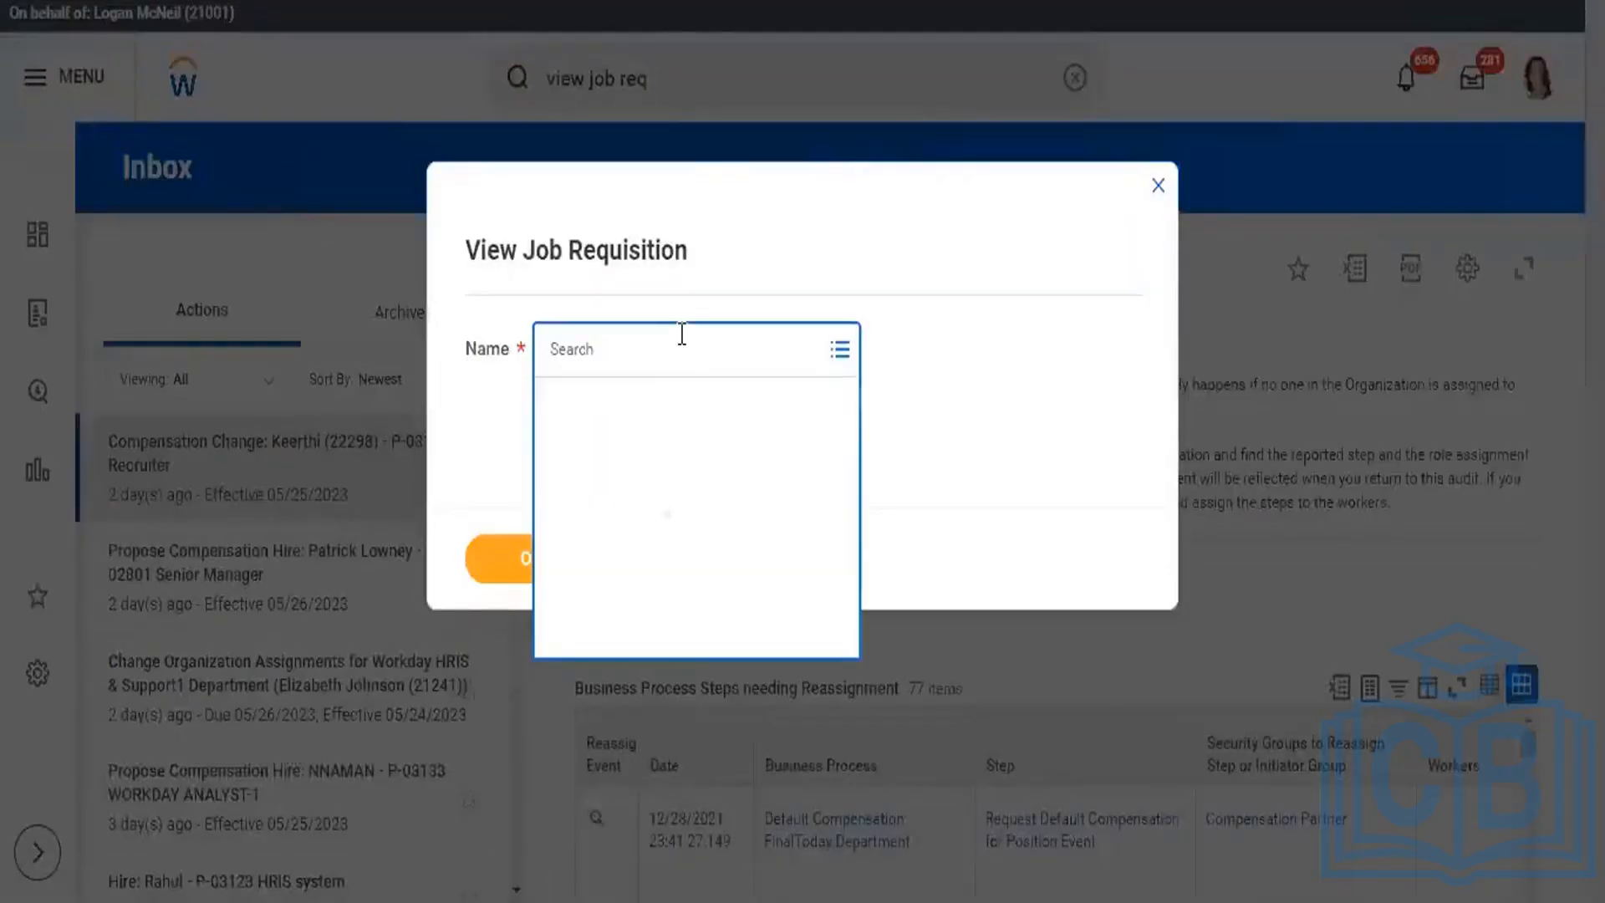
{"action": "type", "text": "R-01240 Director"}
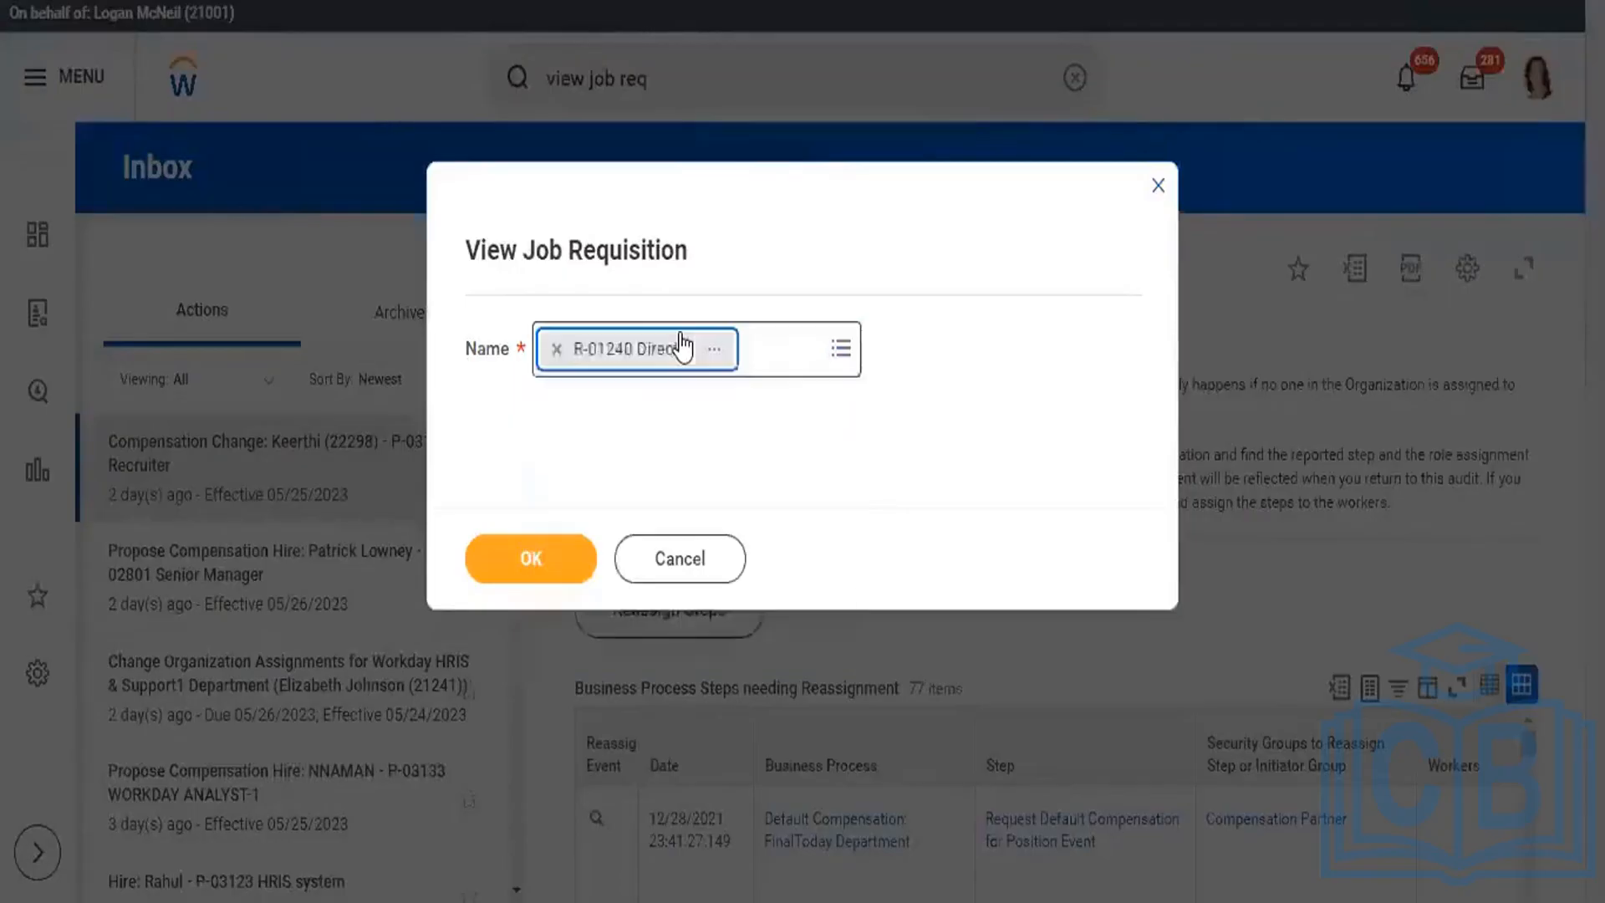
{"action": "left_click", "coordinate": [555, 564]}
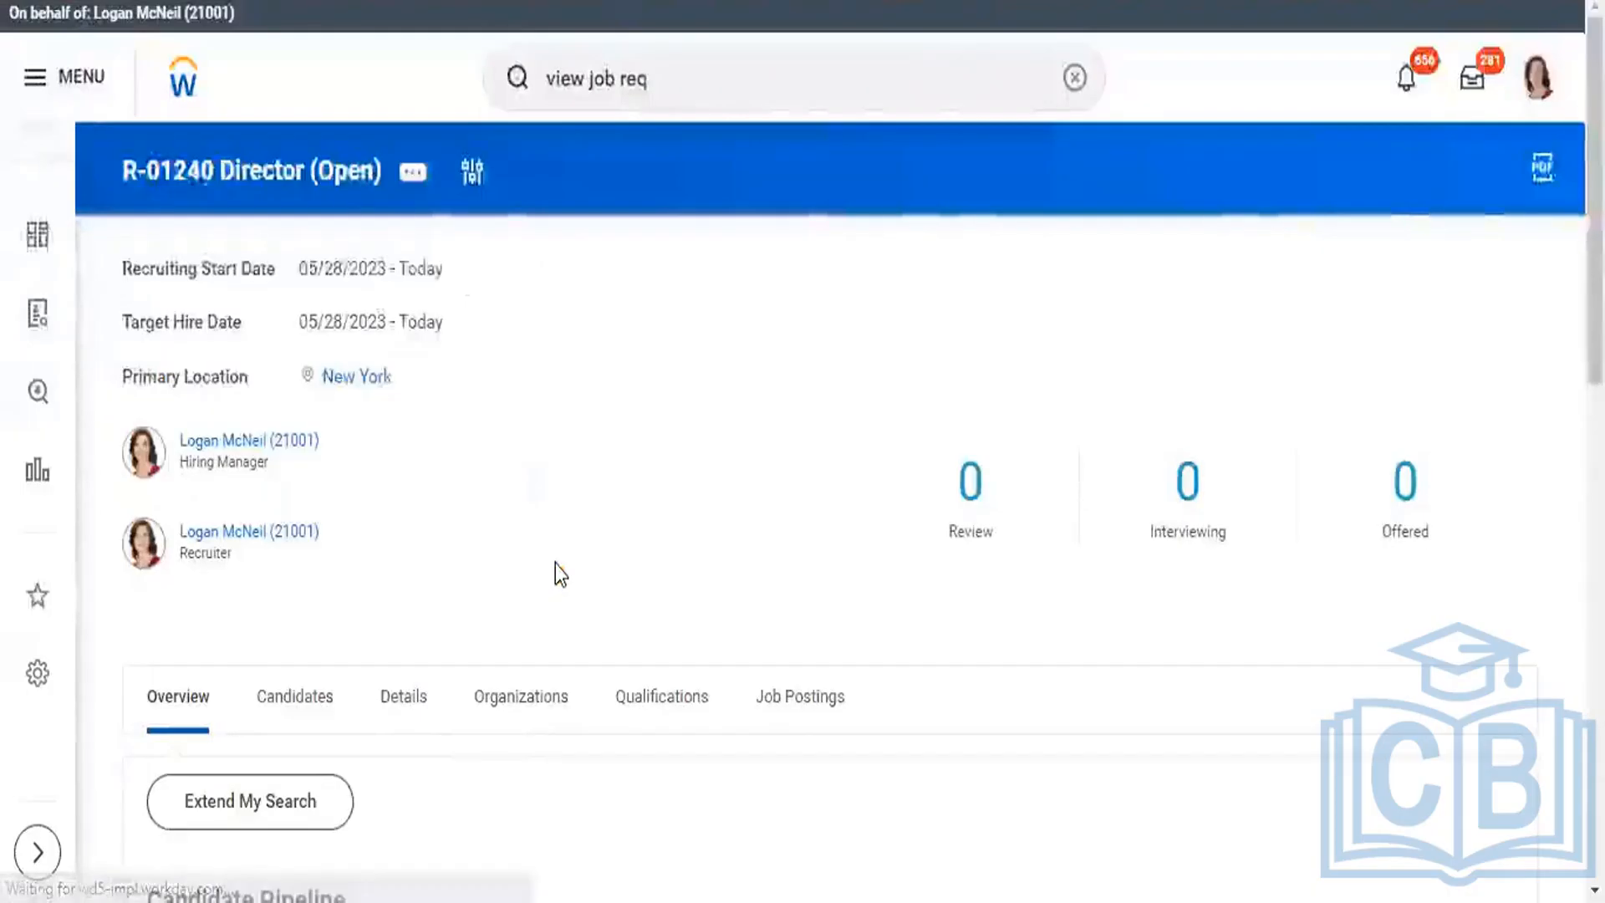
- Examine the R-01240 Director requisition overview and its list of job postings
{"action": "mouse_move", "coordinate": [970, 480]}
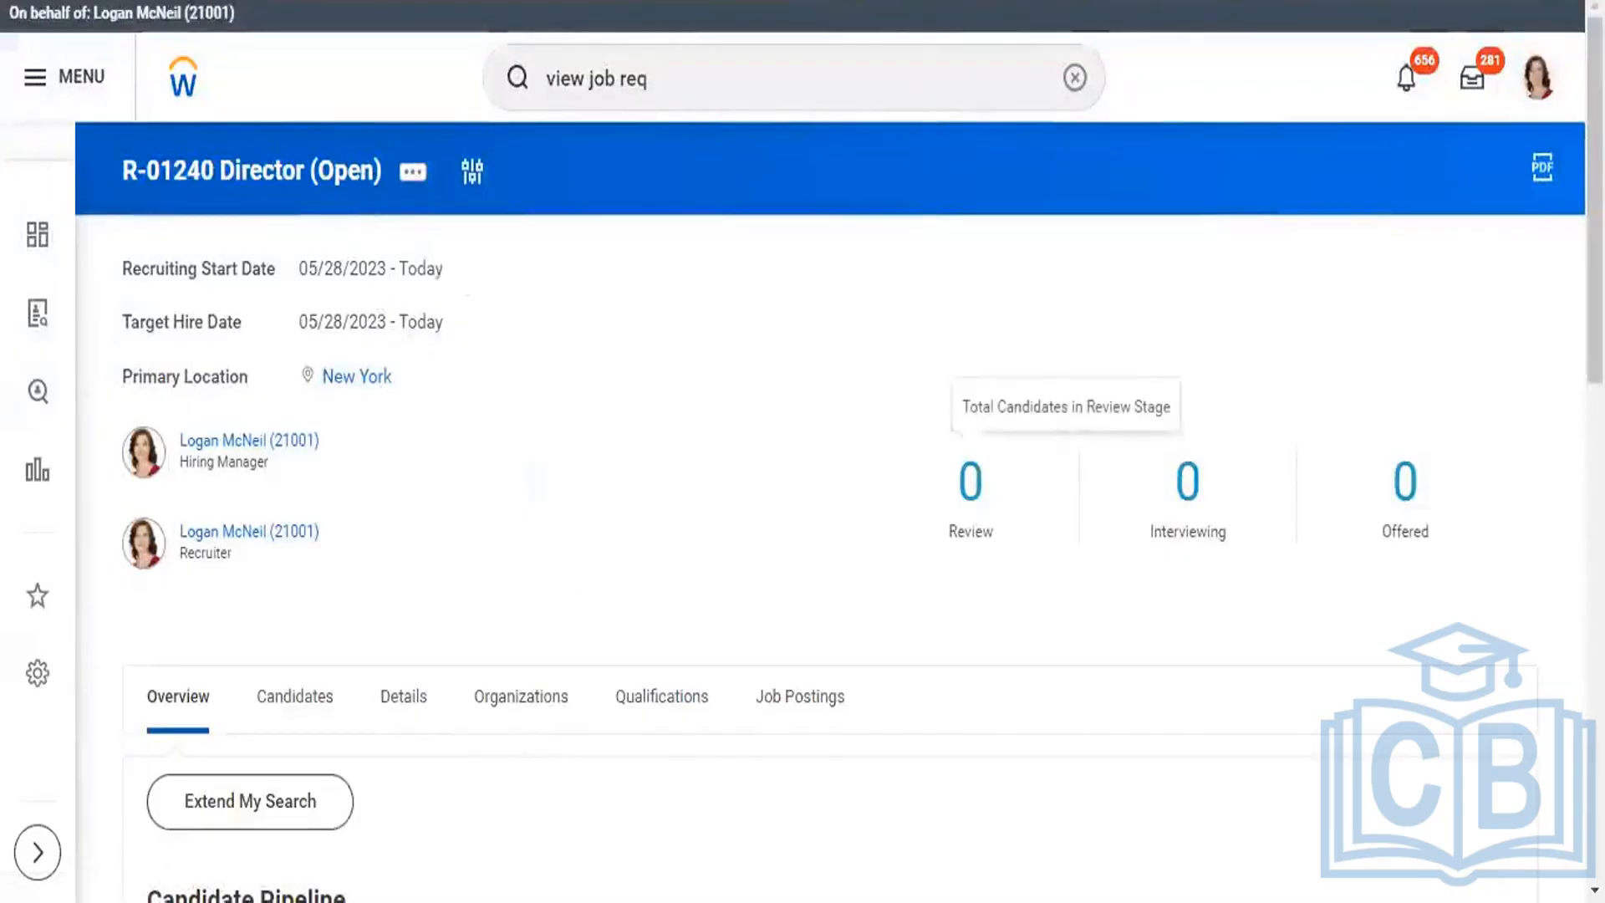
{"action": "scroll", "coordinate": [970, 481], "scroll_direction": "down", "scroll_amount": 1}
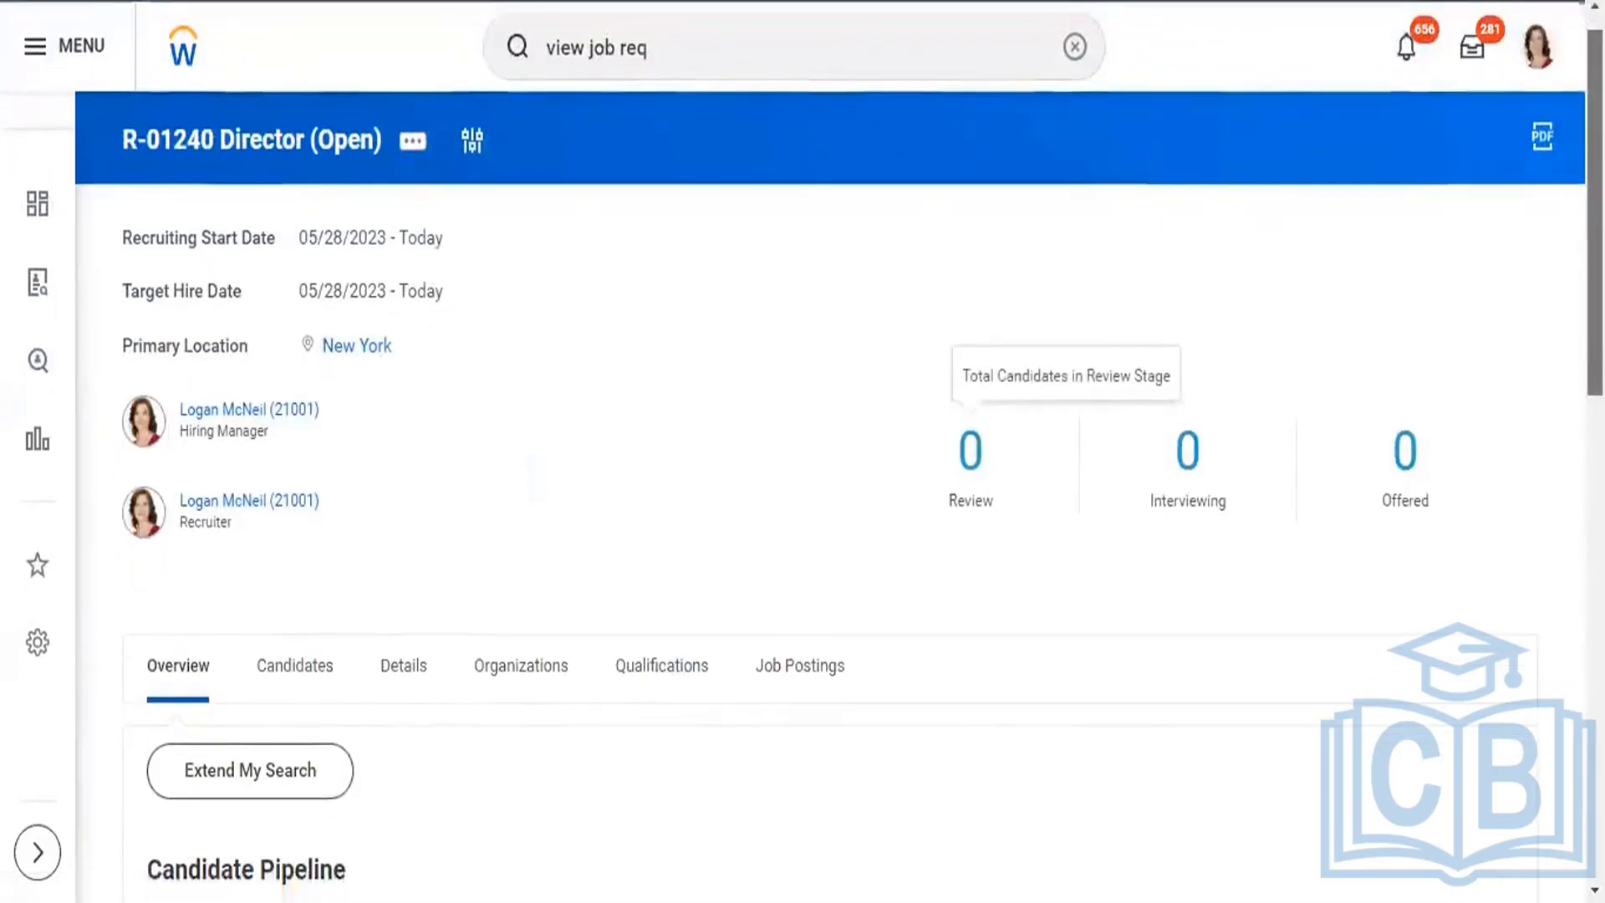
{"action": "scroll", "coordinate": [969, 480], "scroll_direction": "down", "scroll_amount": 1}
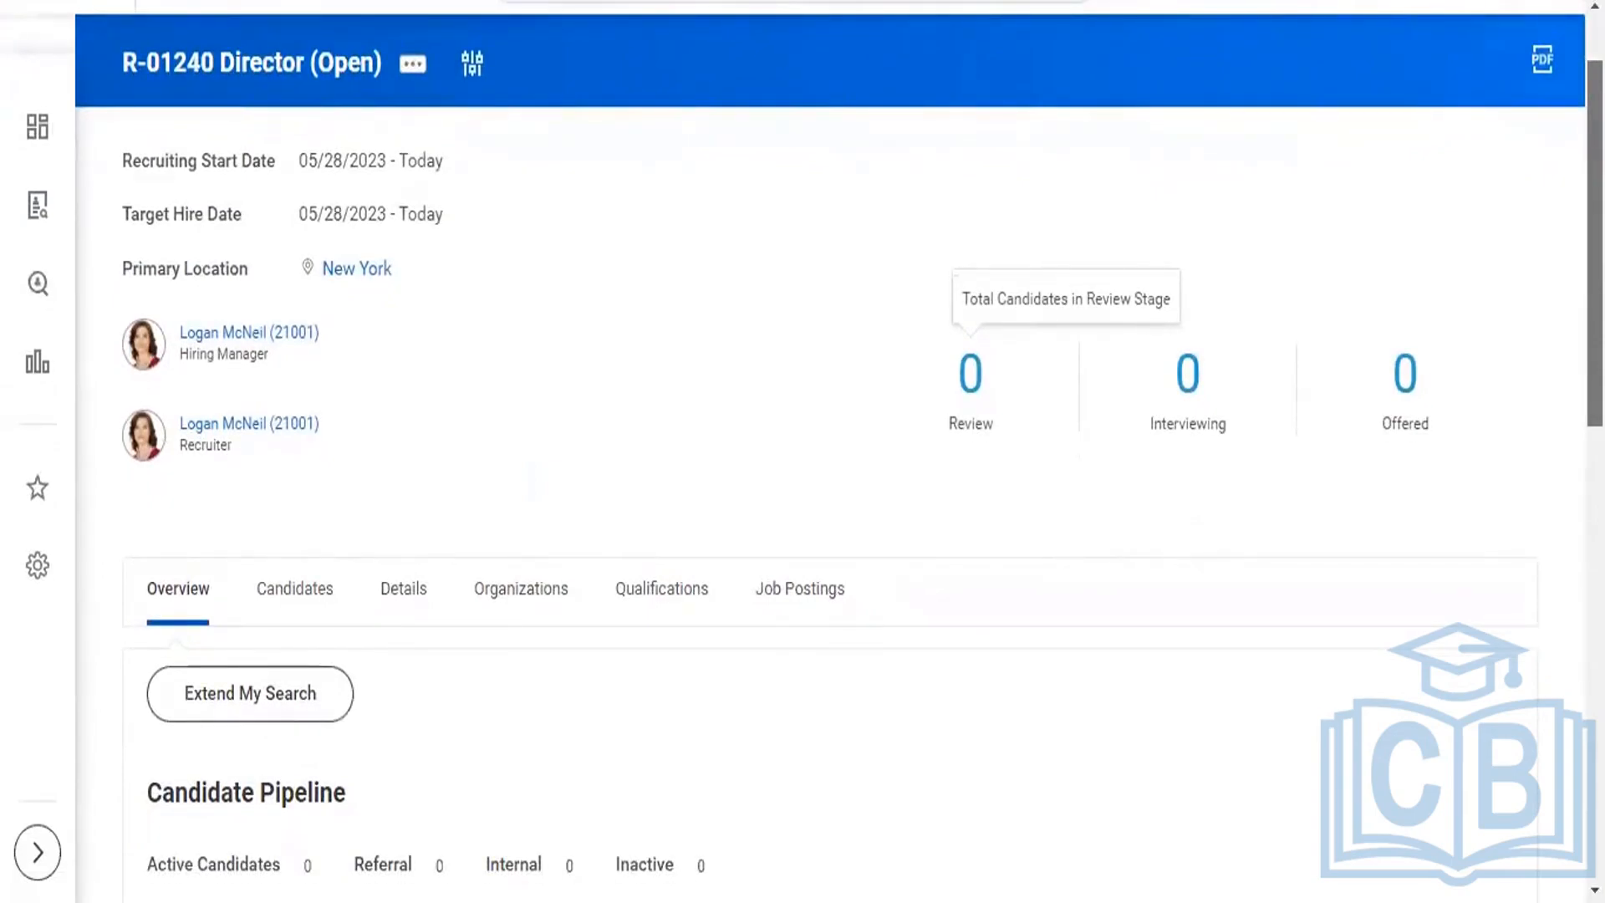
{"action": "scroll", "coordinate": [952, 456], "scroll_direction": "down", "scroll_amount": 1}
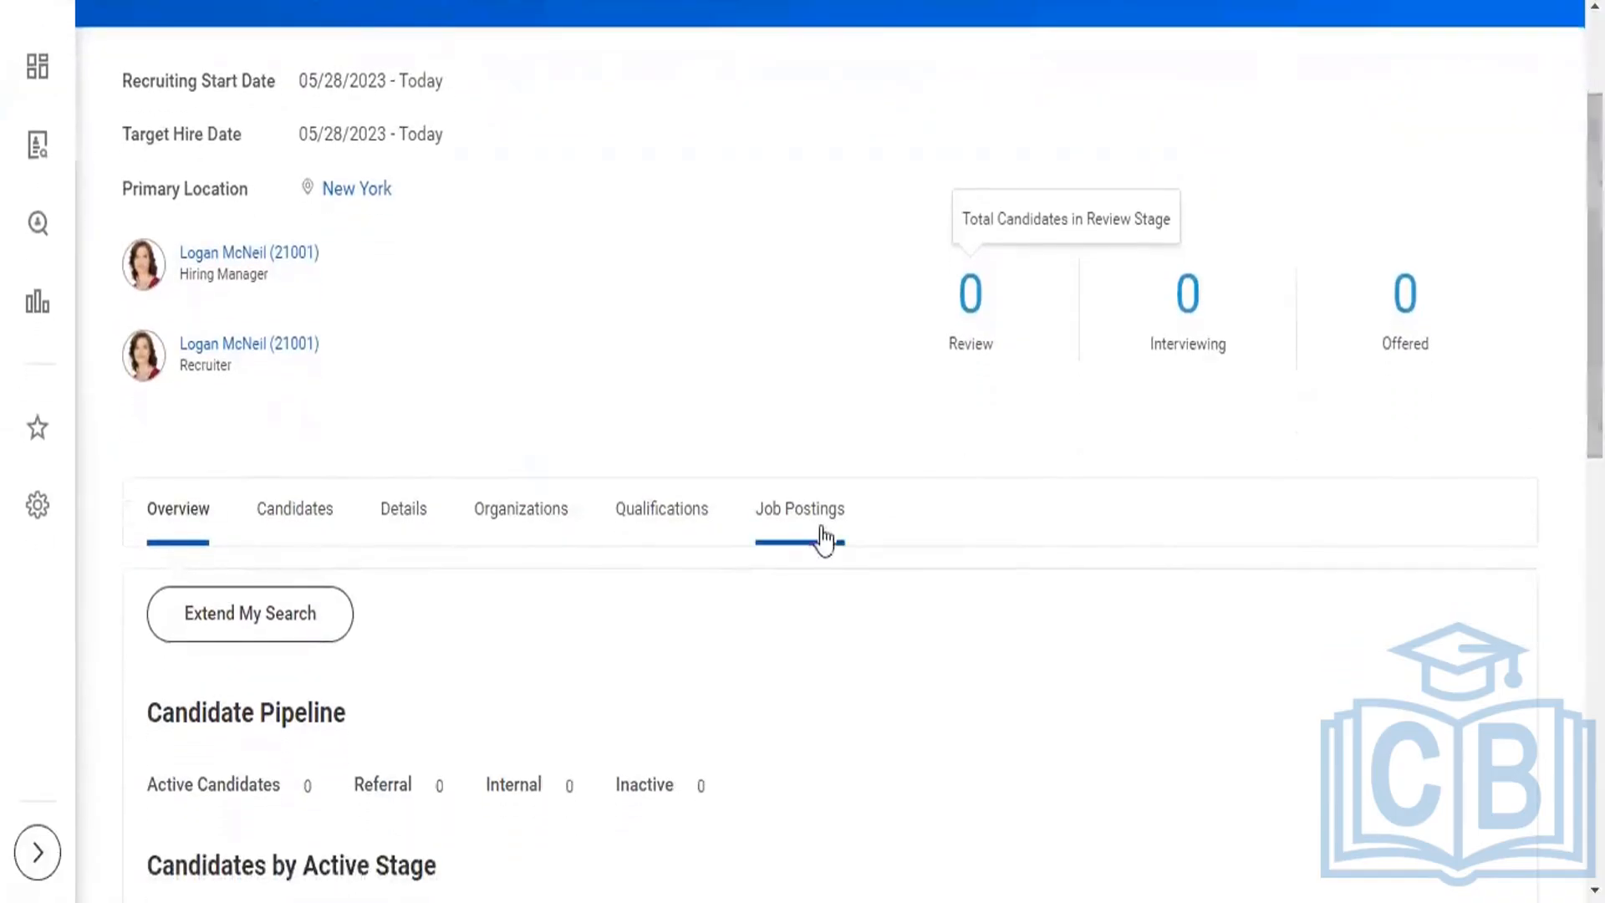
{"action": "left_click", "coordinate": [824, 539]}
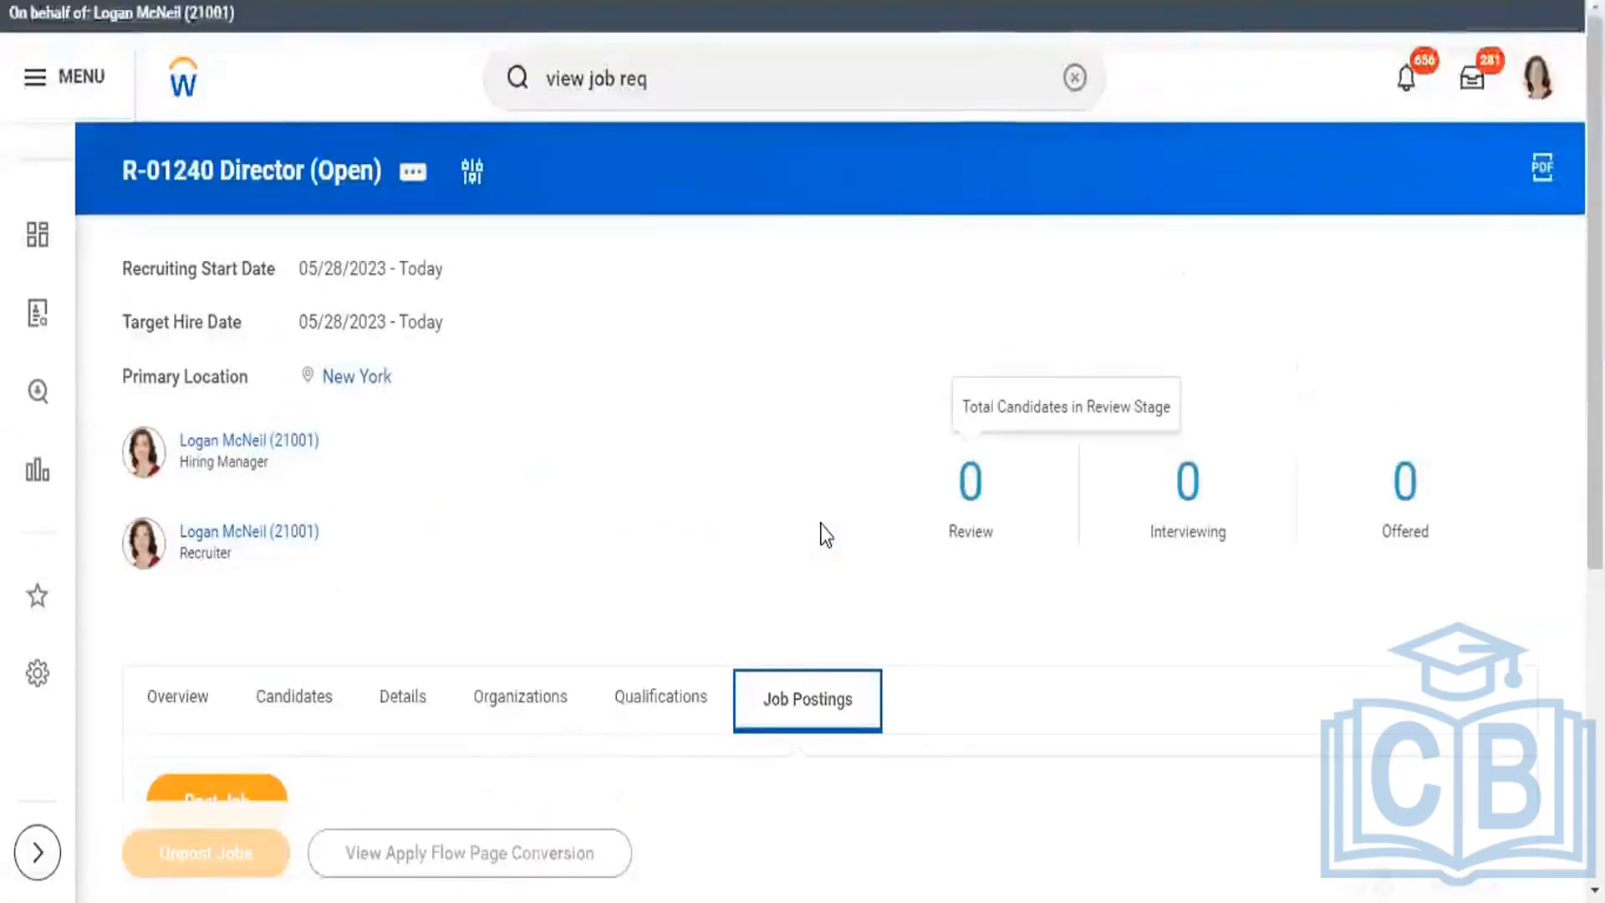
{"action": "scroll", "coordinate": [1595, 335], "scroll_direction": "down", "scroll_amount": 1}
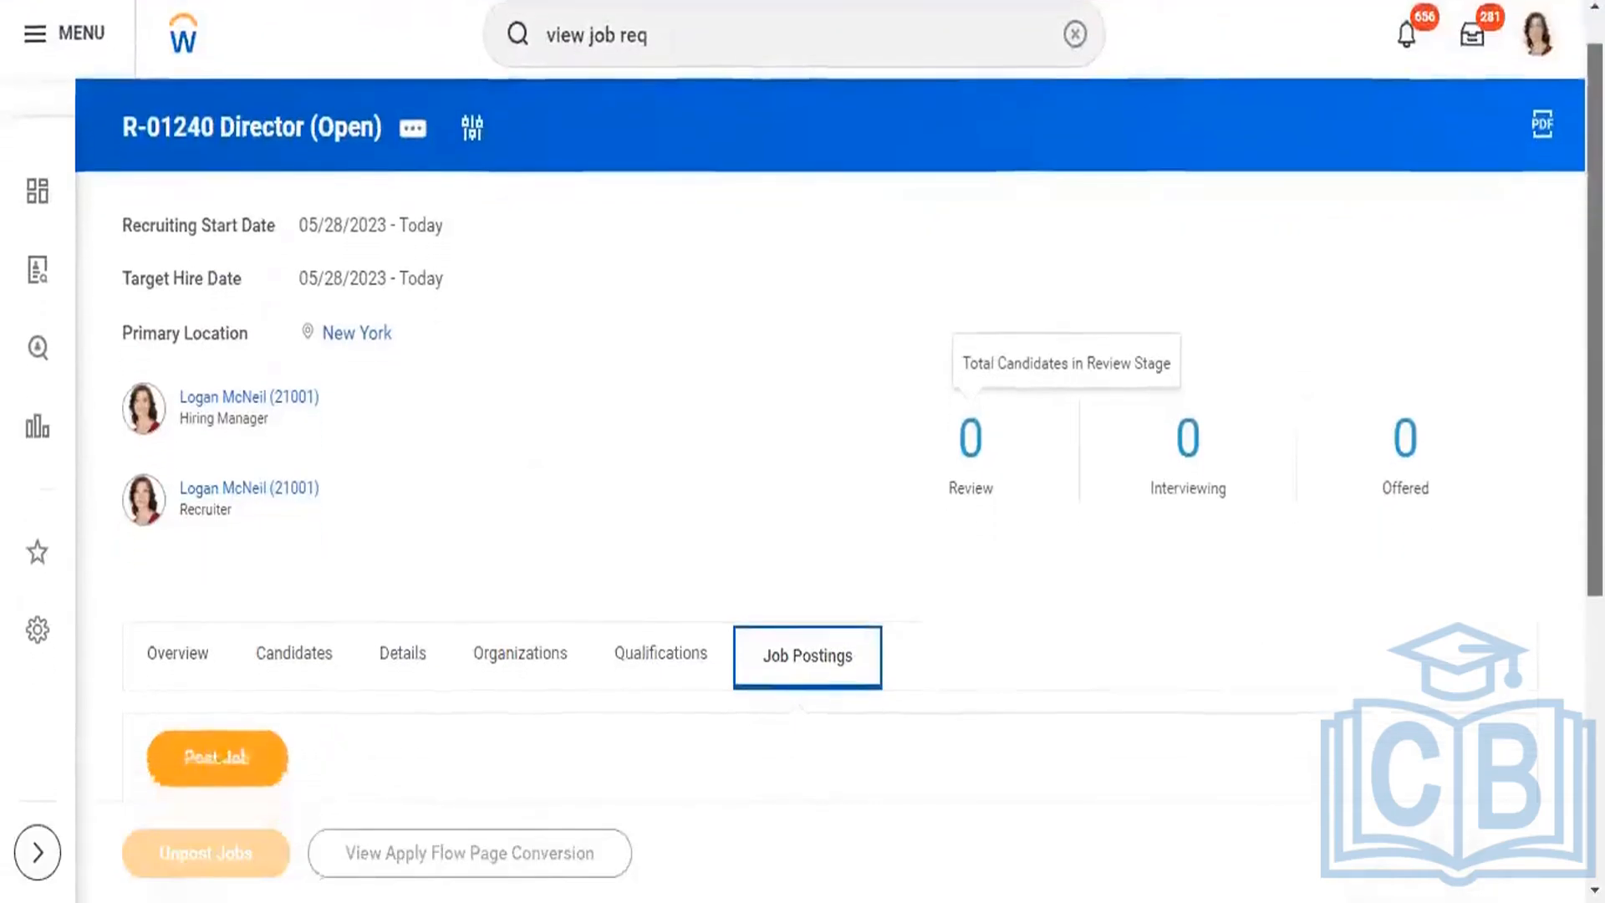
{"action": "scroll", "coordinate": [803, 451], "scroll_direction": "down", "scroll_amount": 5}
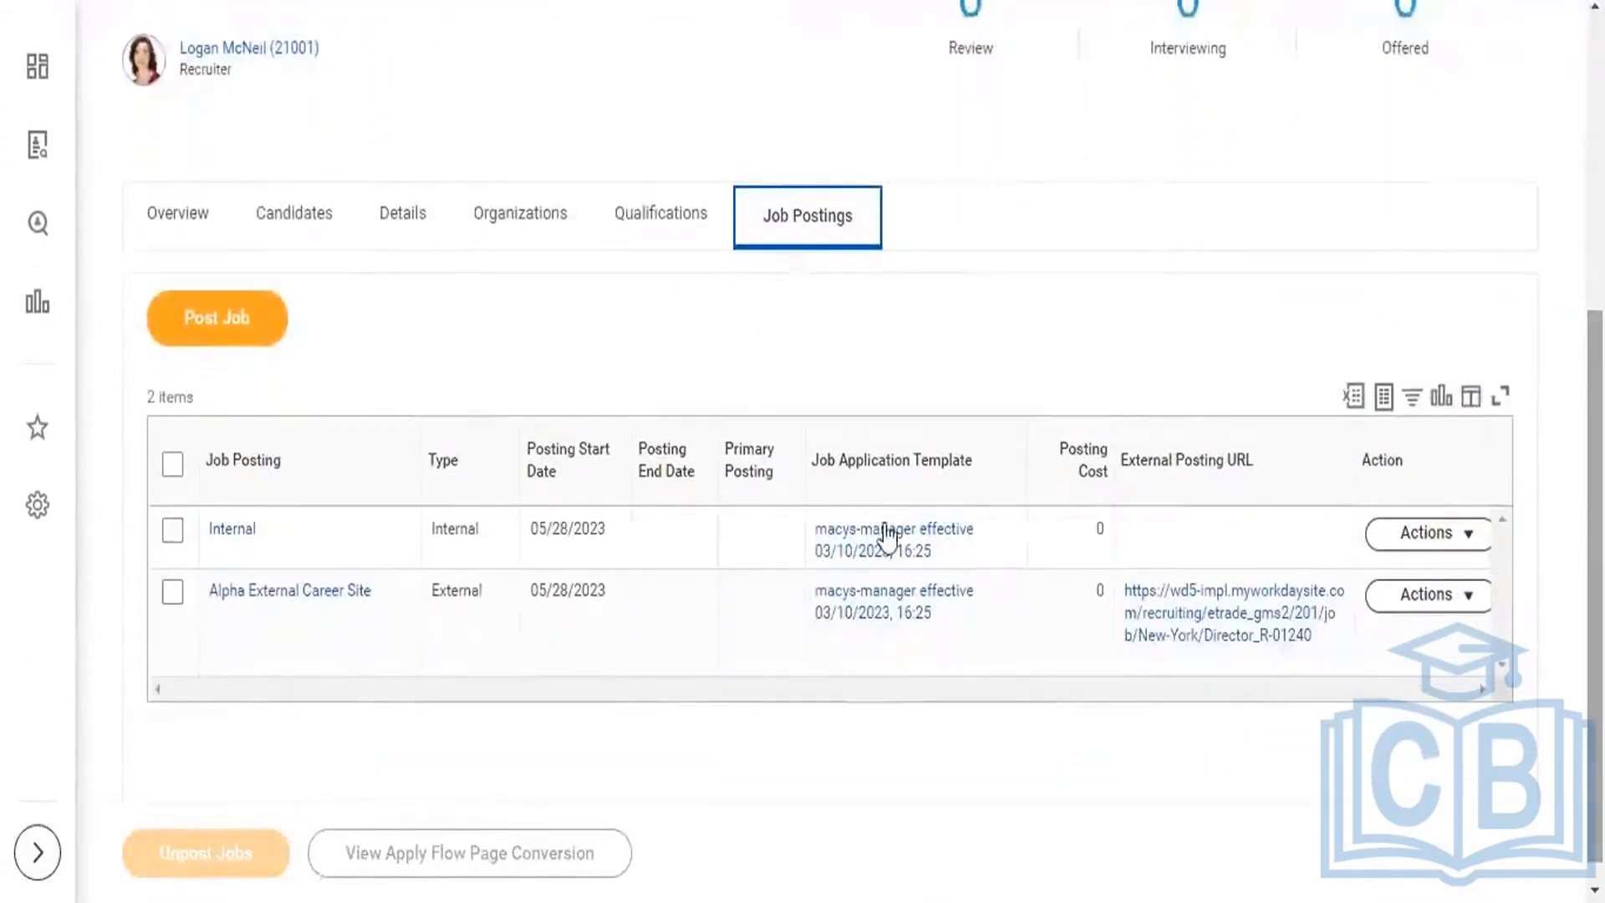
- View the Alpha External Career Site posting's details, return to the requisition, and check the posting's external URL before closing that page
{"action": "left_click", "coordinate": [292, 594]}
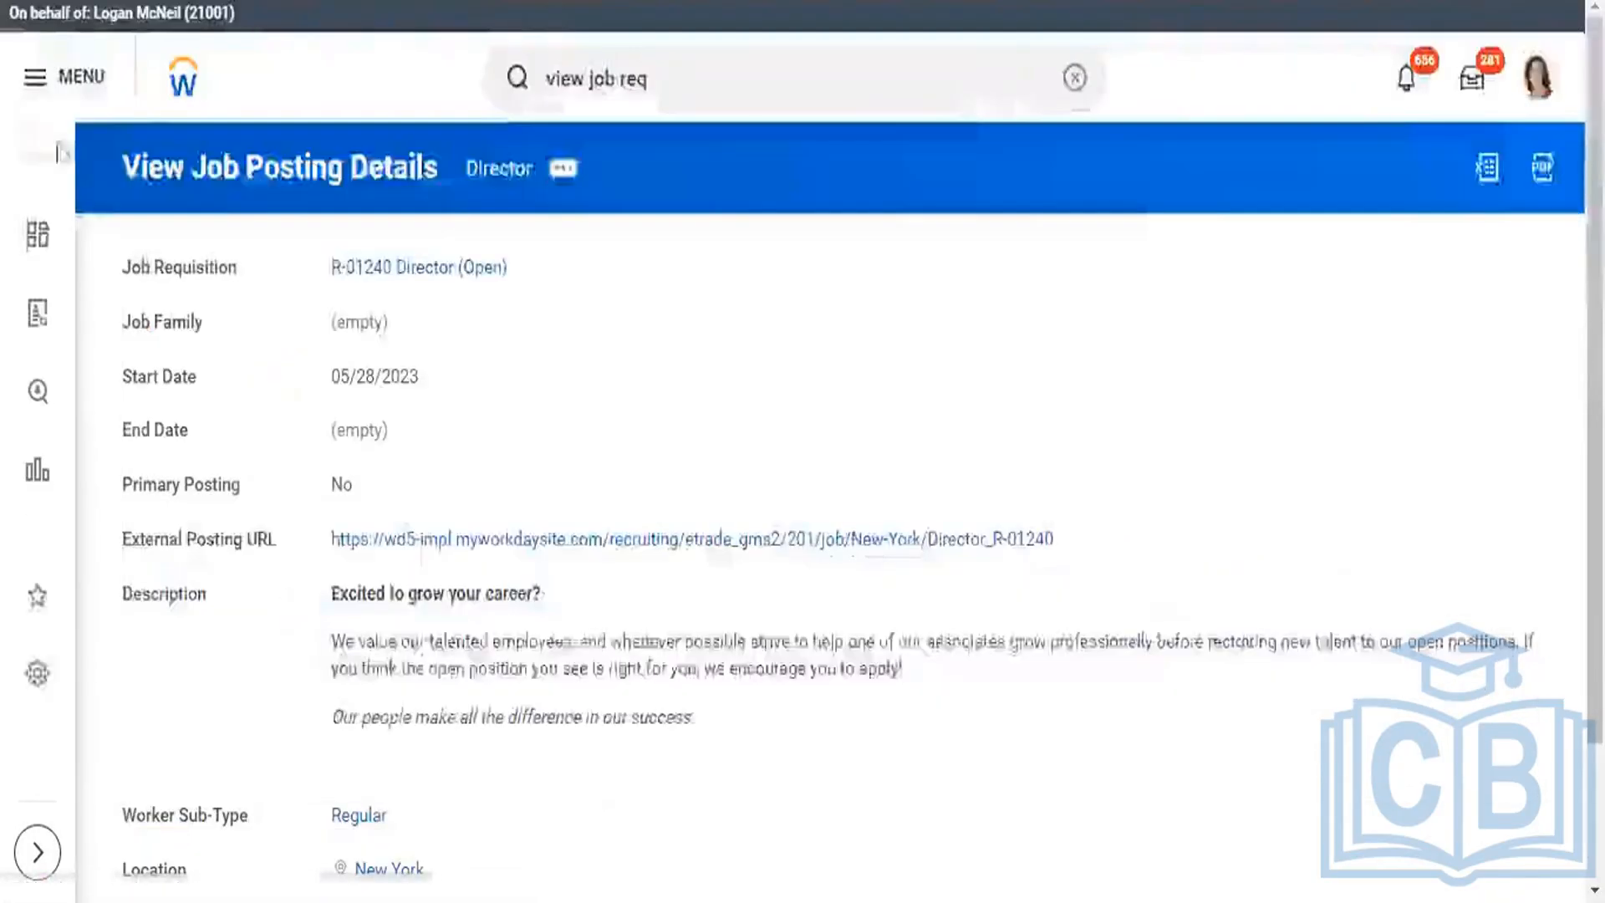
{"action": "key", "text": "alt+Left"}
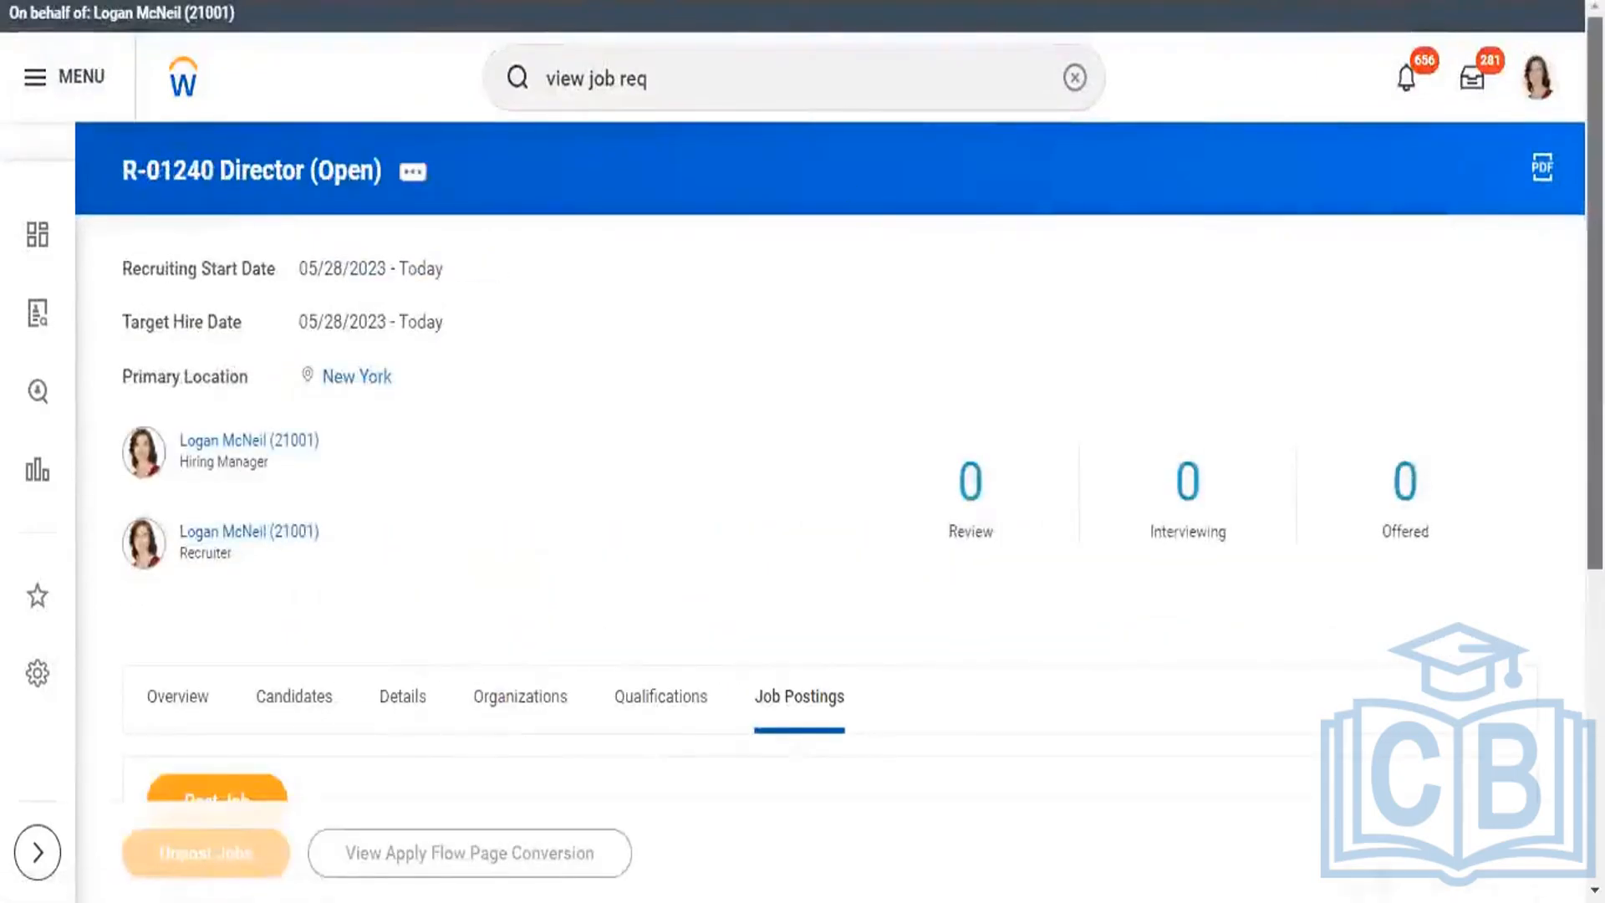
{"action": "scroll", "coordinate": [802, 451], "scroll_direction": "down", "scroll_amount": 6}
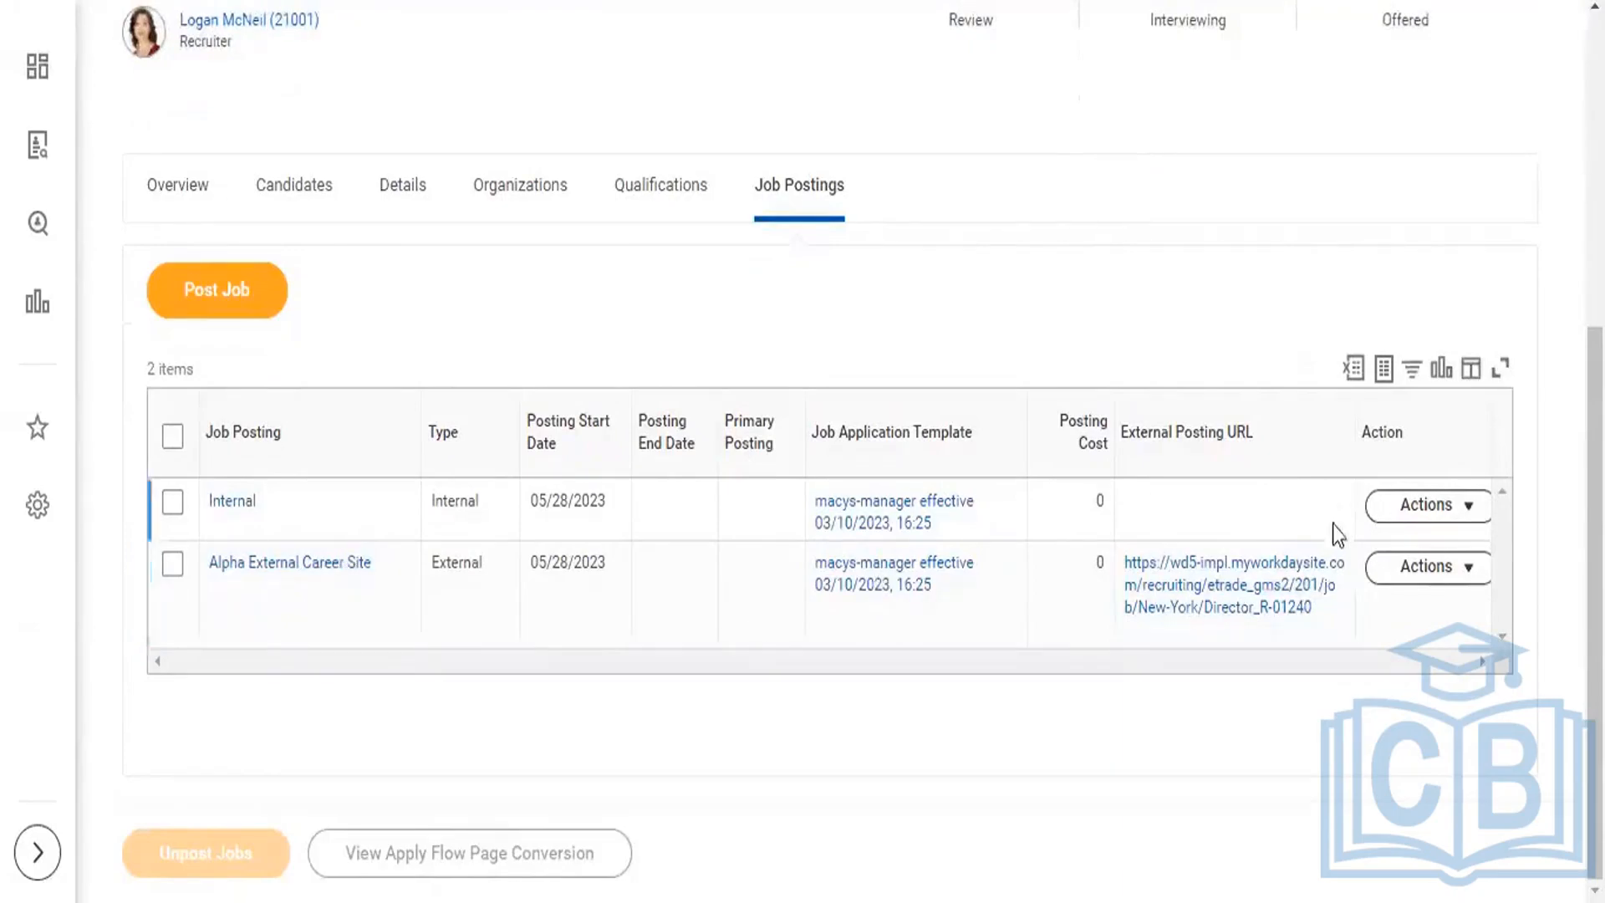
{"action": "left_click", "coordinate": [1273, 581]}
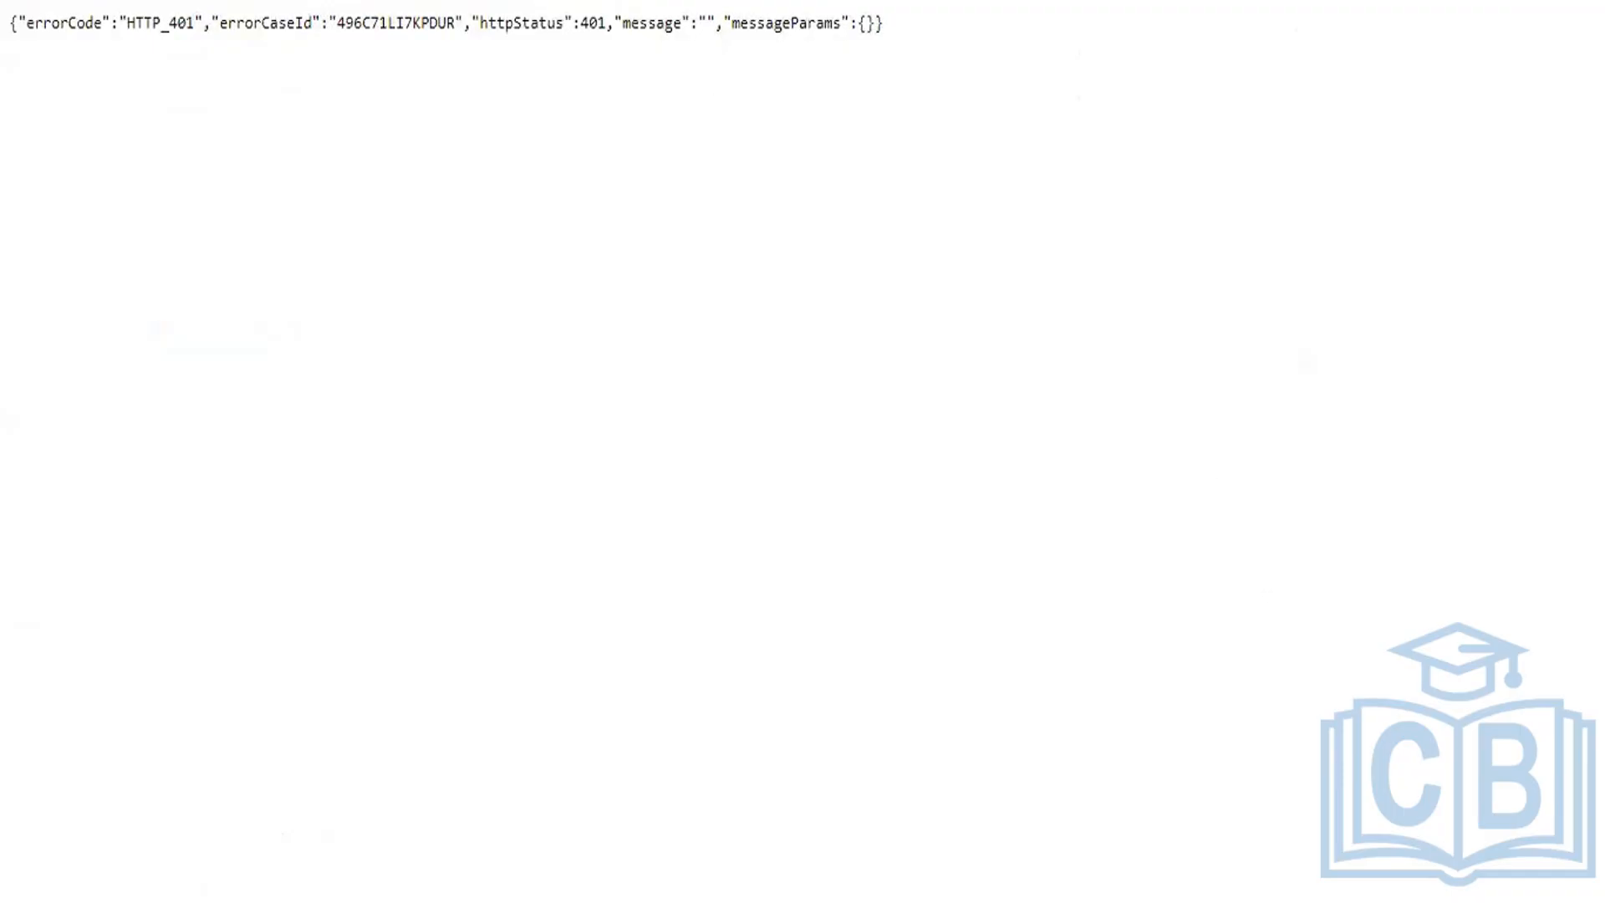
{"action": "key", "text": "ctrl+w"}
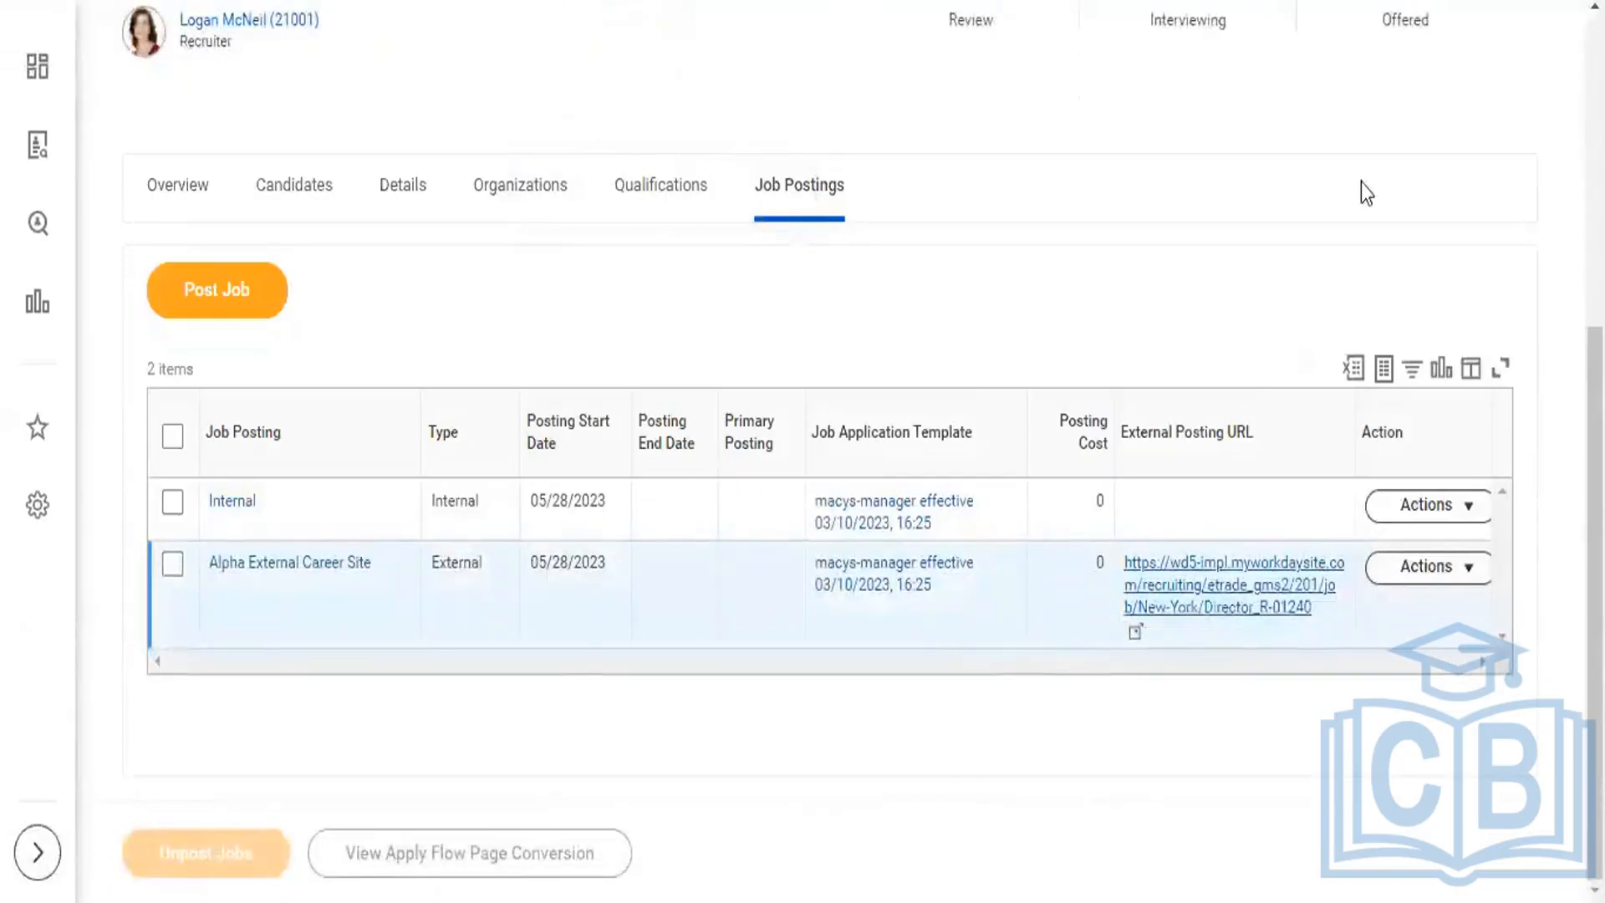
- Duplicate the requisition's browser tab and open the Find Jobs report in the copy
{"action": "scroll", "coordinate": [827, 451], "scroll_direction": "up", "scroll_amount": 6}
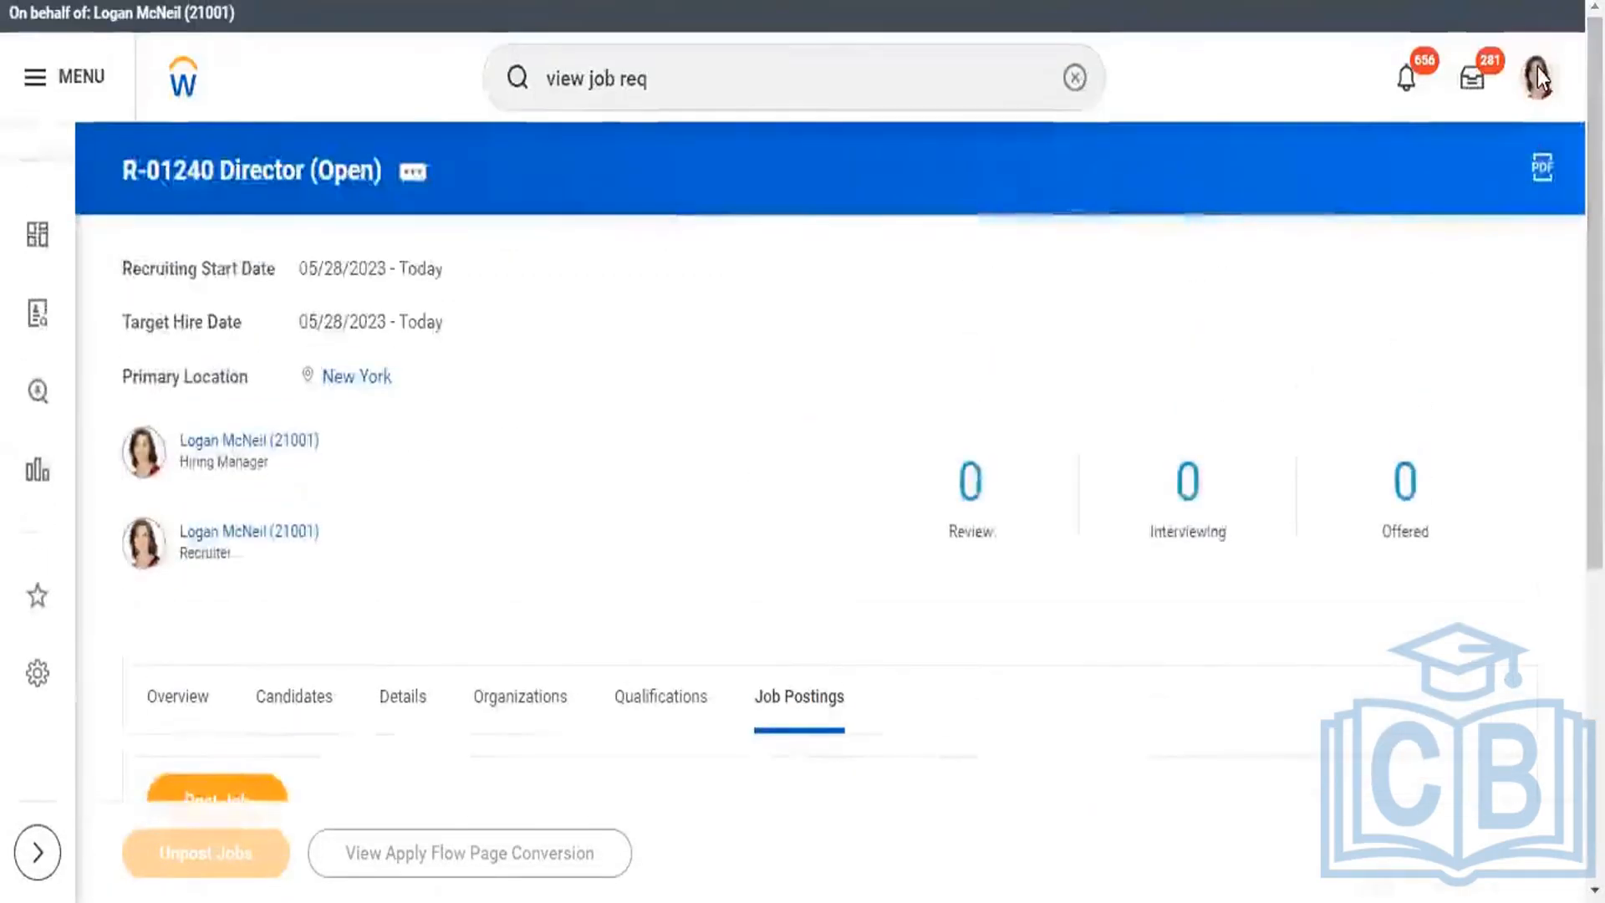
{"action": "right_click", "coordinate": [619, 2]}
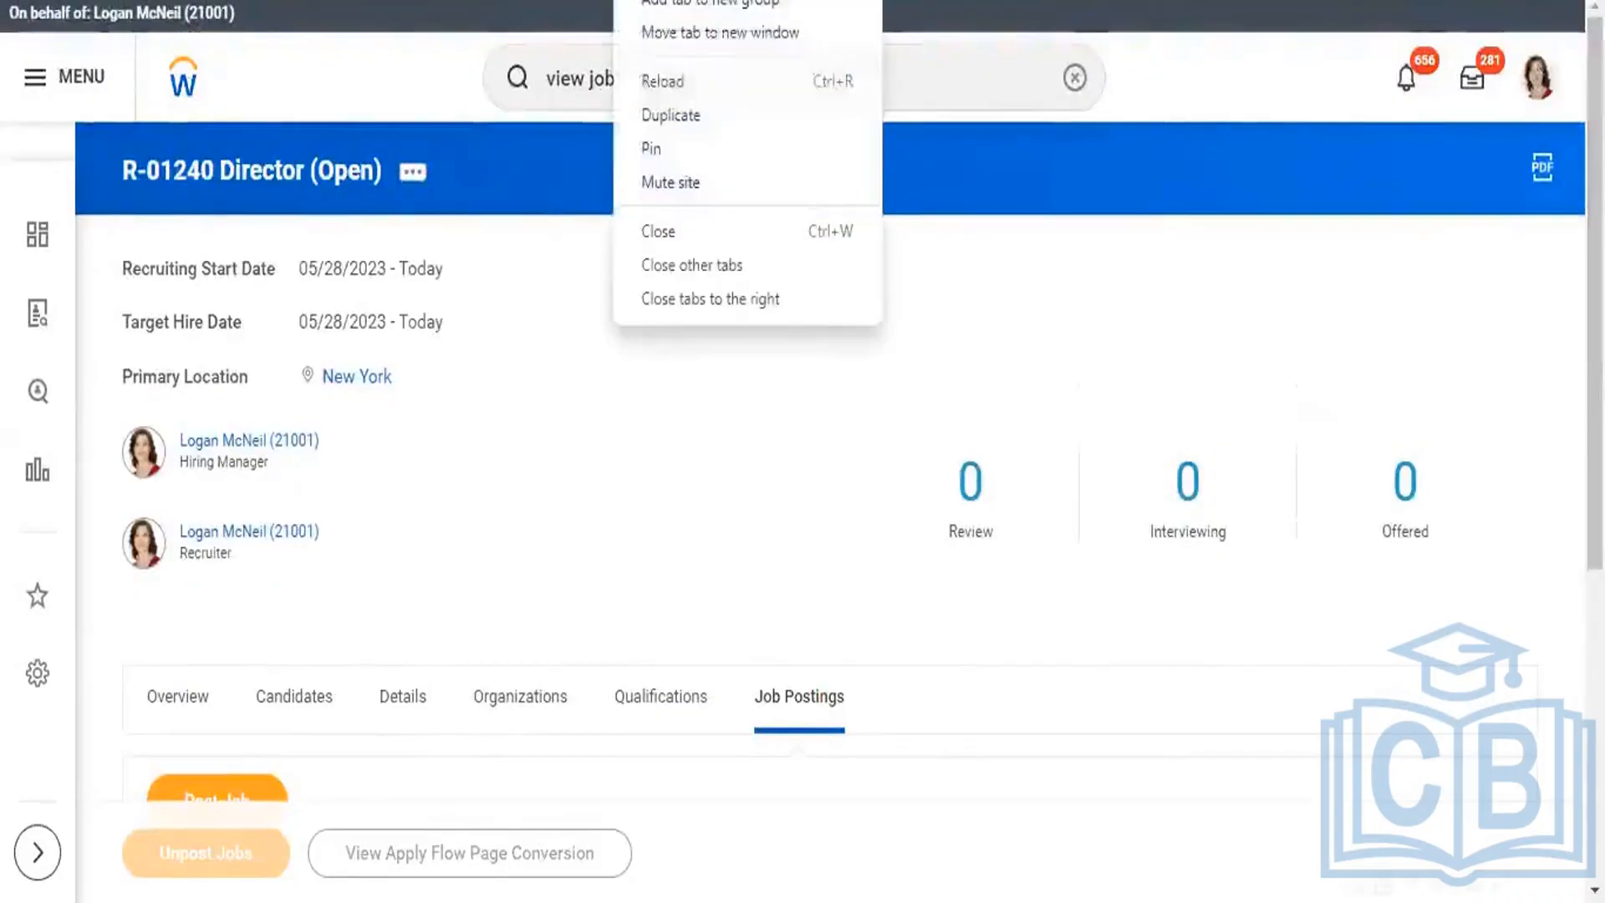
{"action": "left_click", "coordinate": [690, 124]}
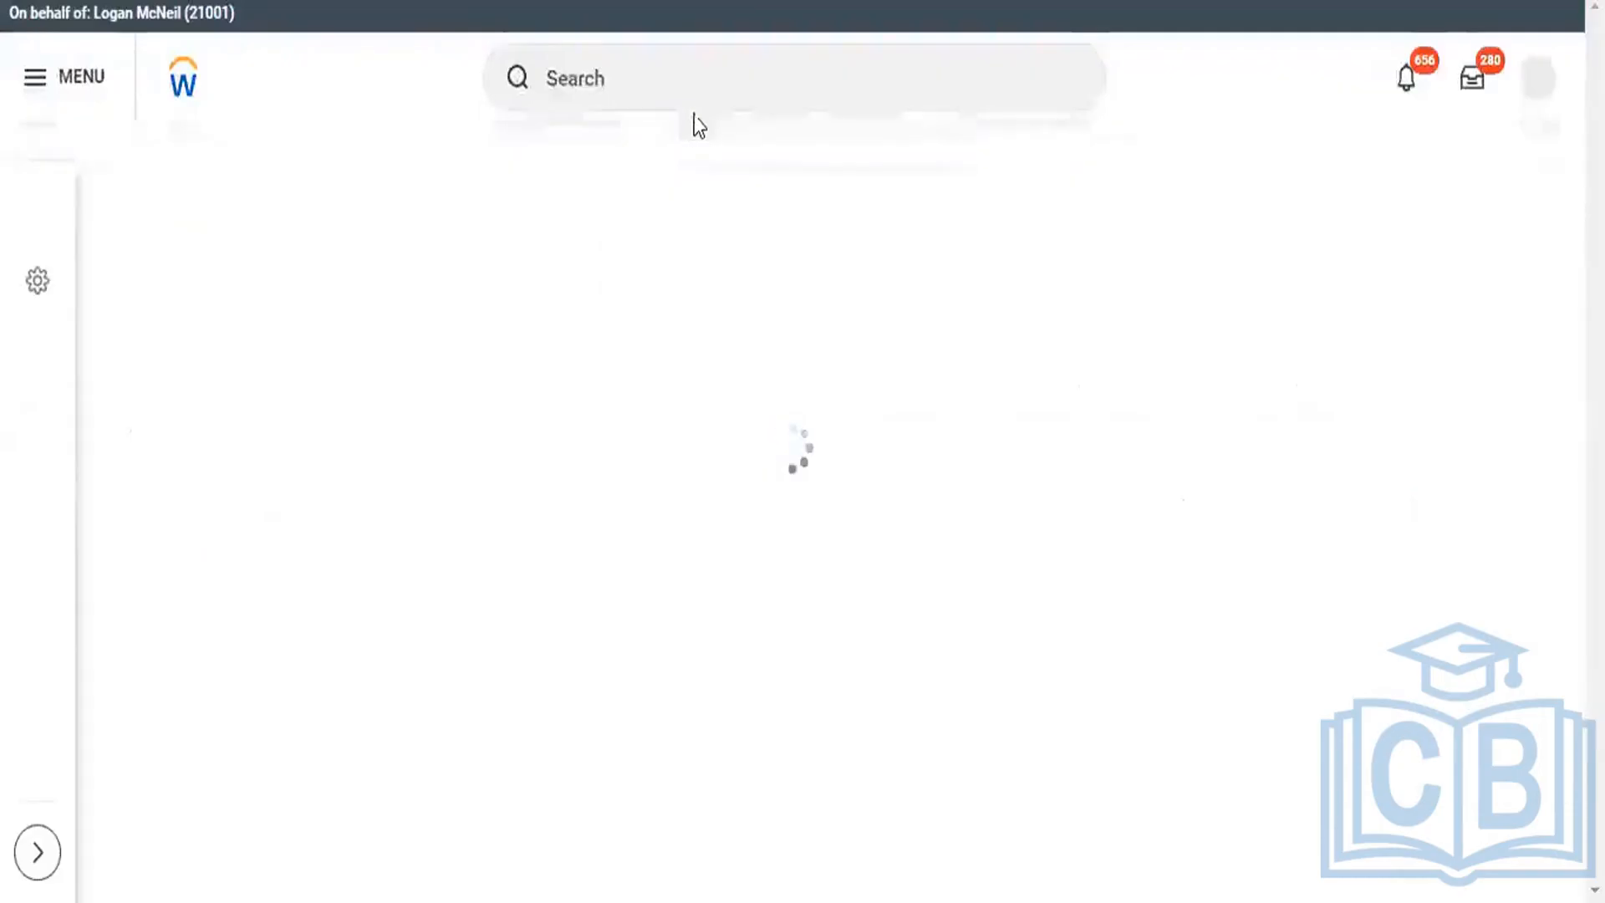
{"action": "left_click", "coordinate": [700, 84]}
{"action": "type", "text": "f"}
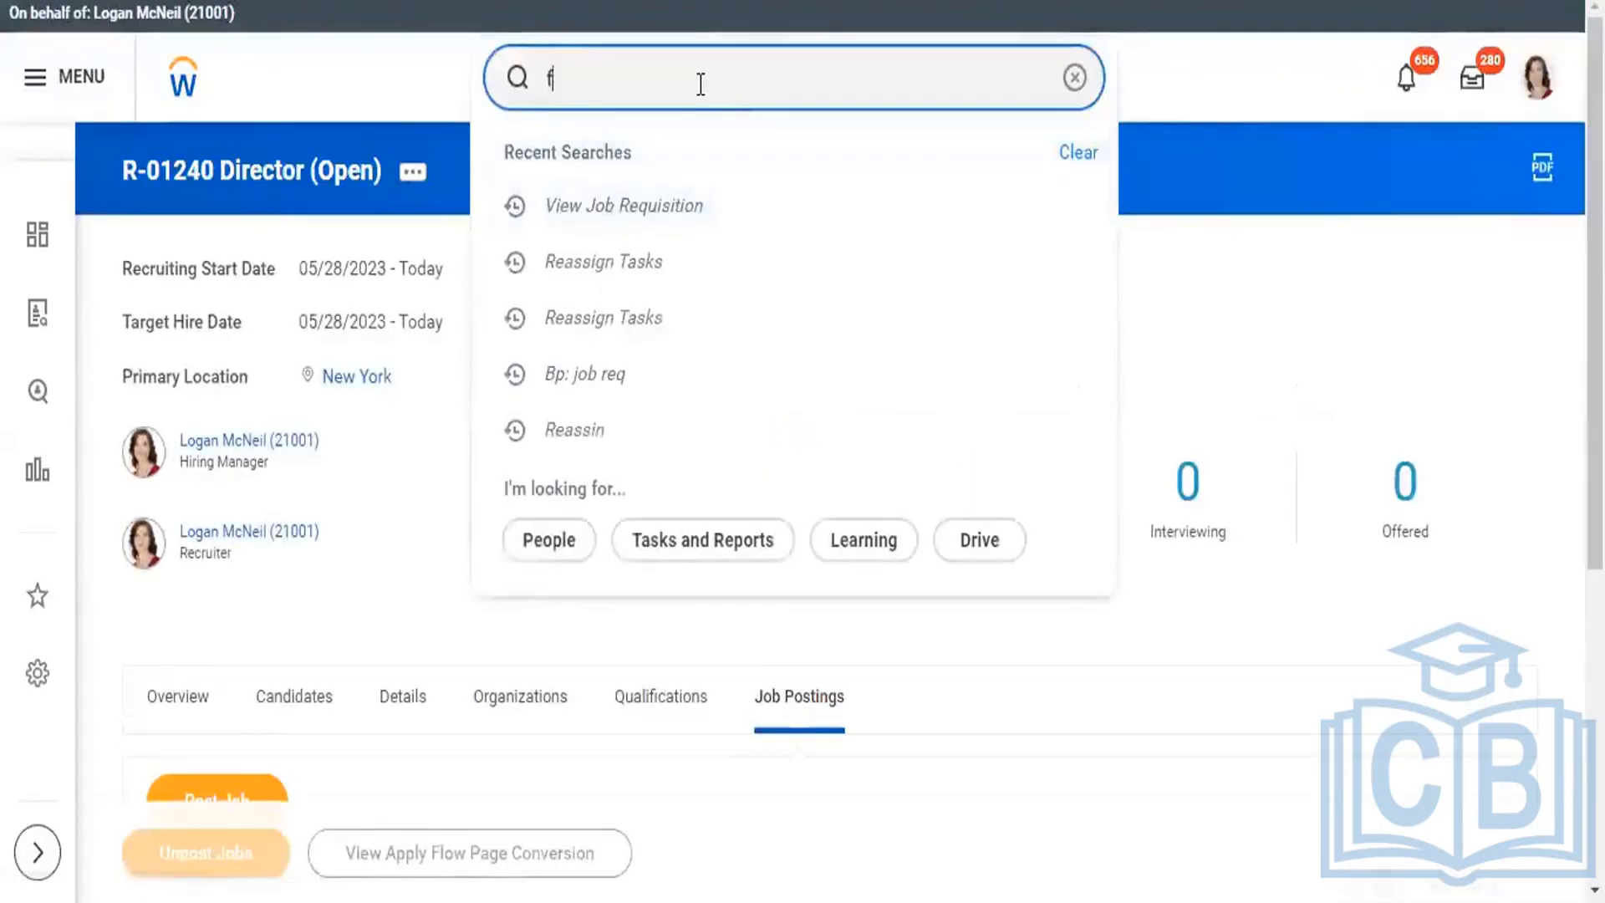
{"action": "type", "text": "ind job"}
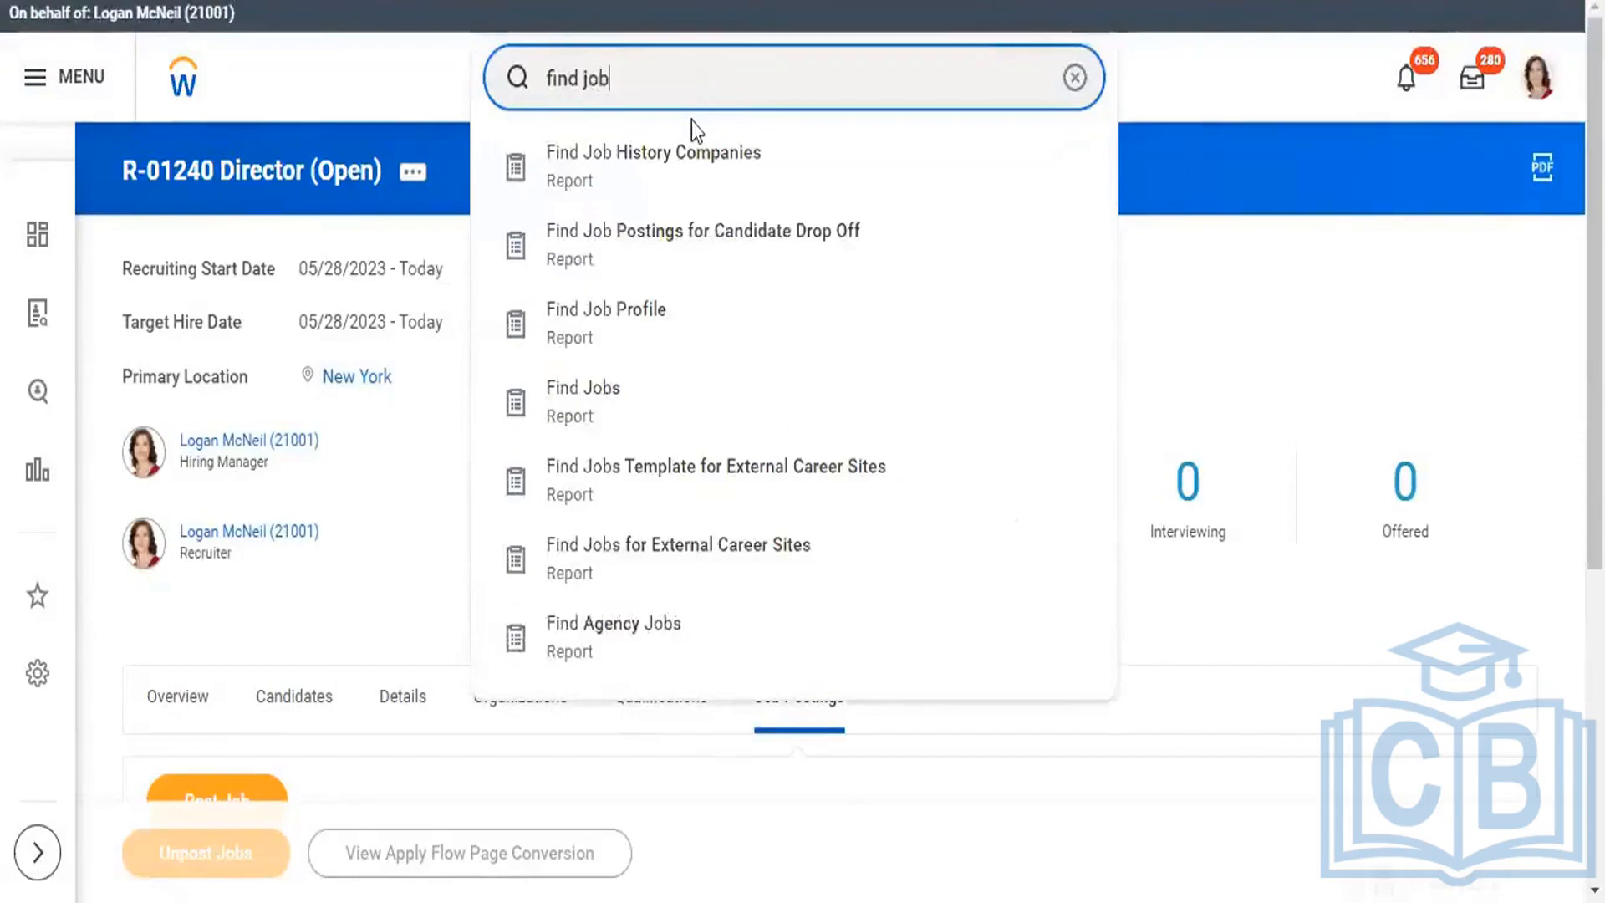
{"action": "left_click", "coordinate": [597, 410]}
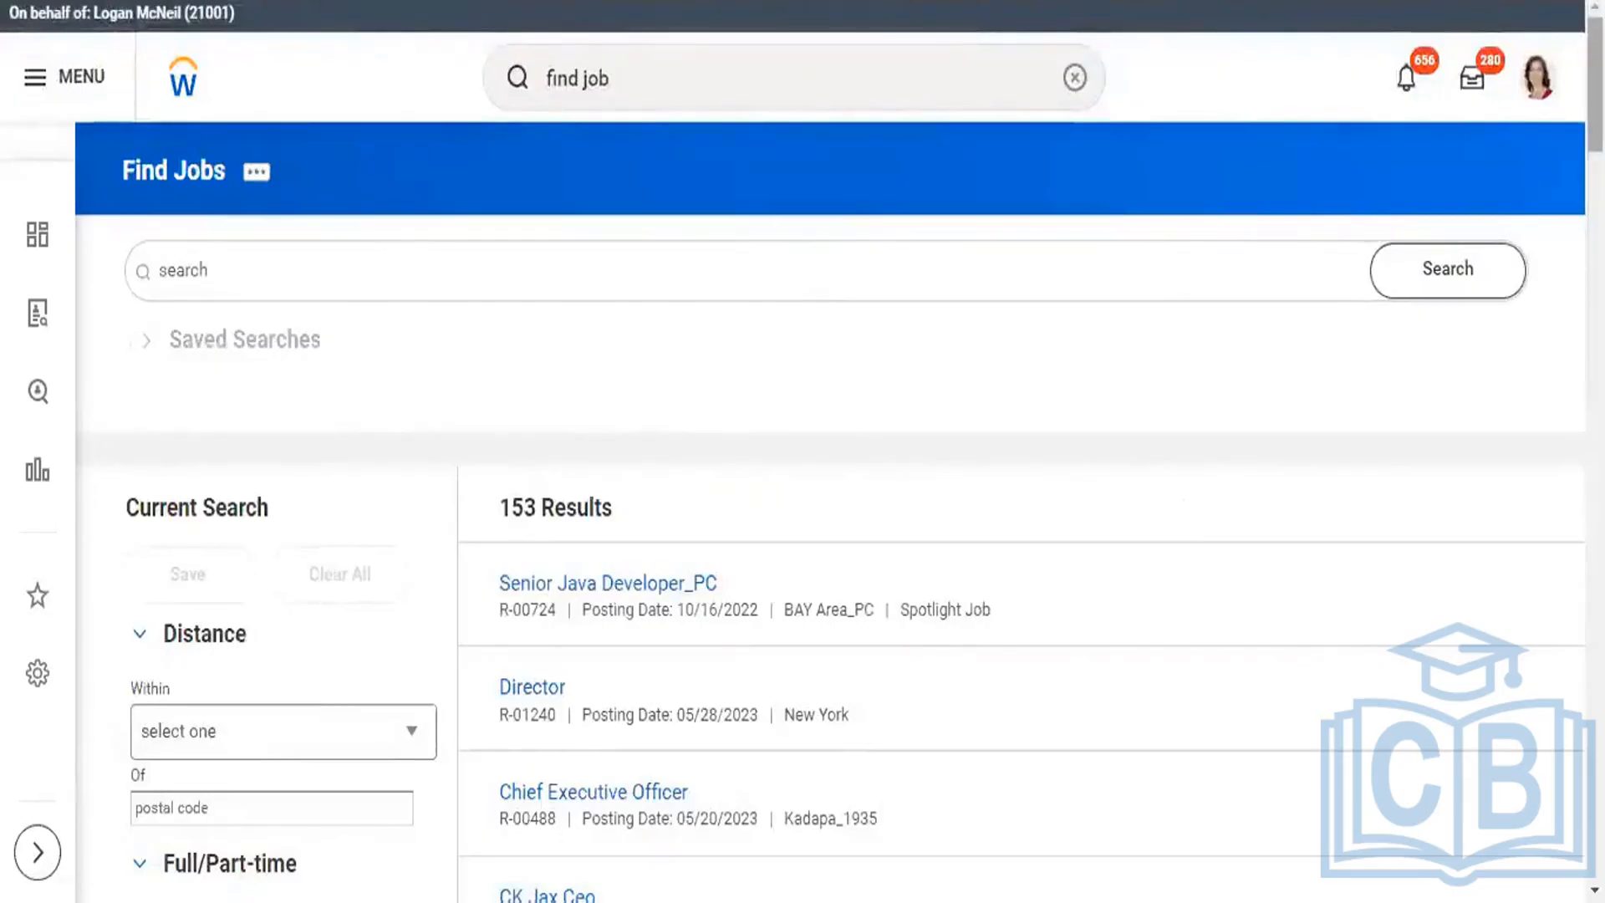
- Search the Find Jobs listing for "alpha" and look over the results
{"action": "scroll", "coordinate": [1559, 166], "scroll_direction": "down", "scroll_amount": 2}
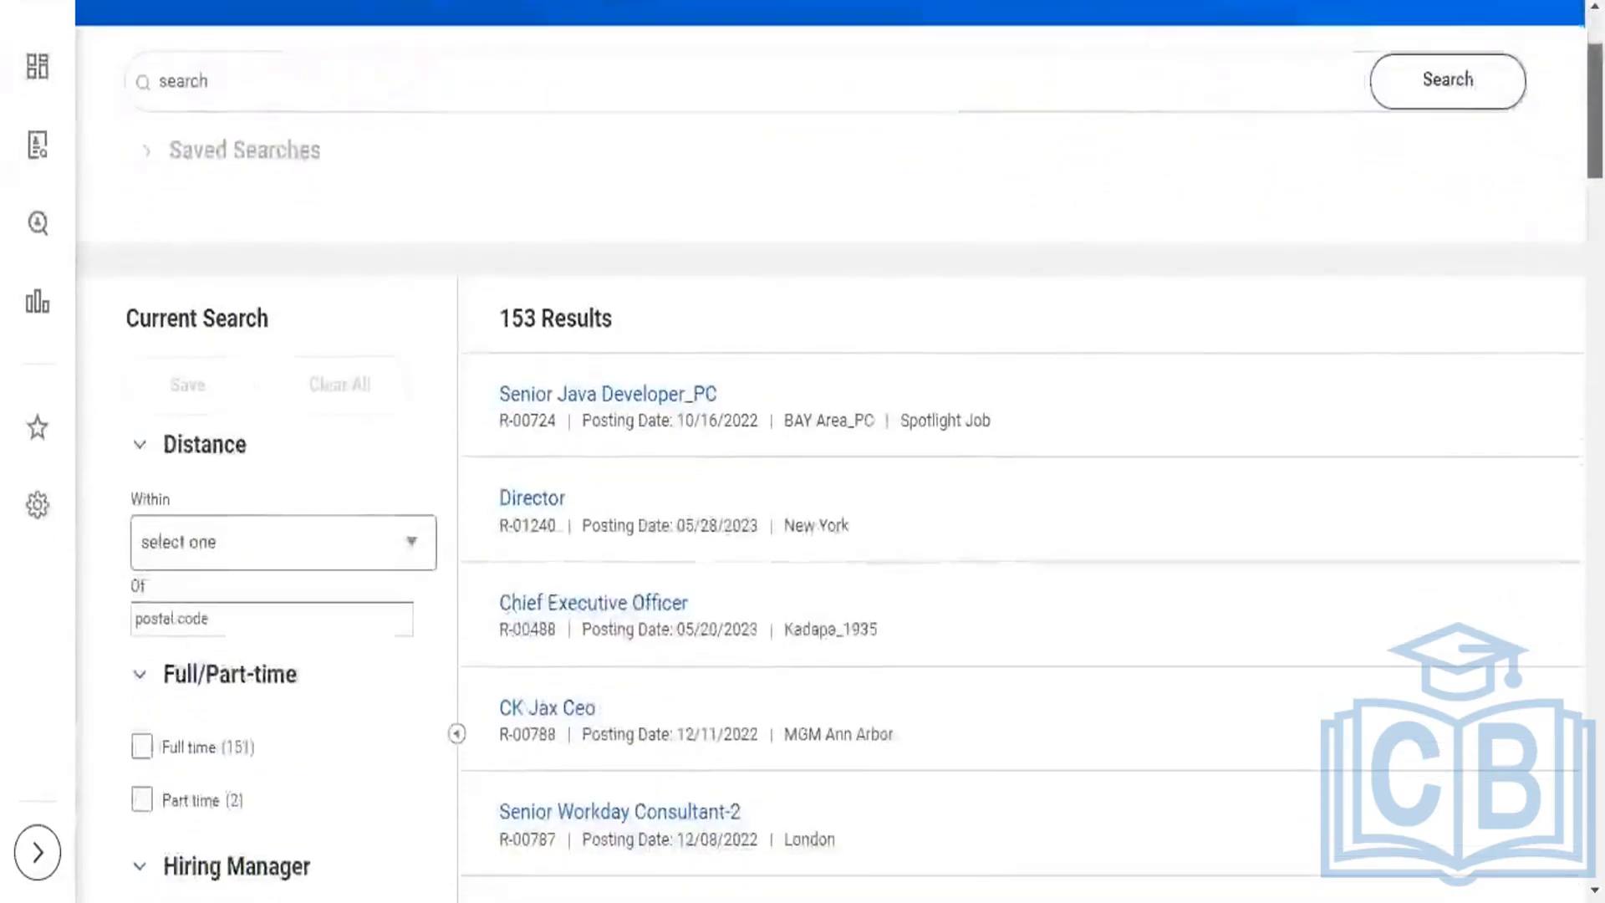
{"action": "scroll", "coordinate": [777, 389], "scroll_direction": "up", "scroll_amount": 2}
{"action": "left_click", "coordinate": [552, 272]}
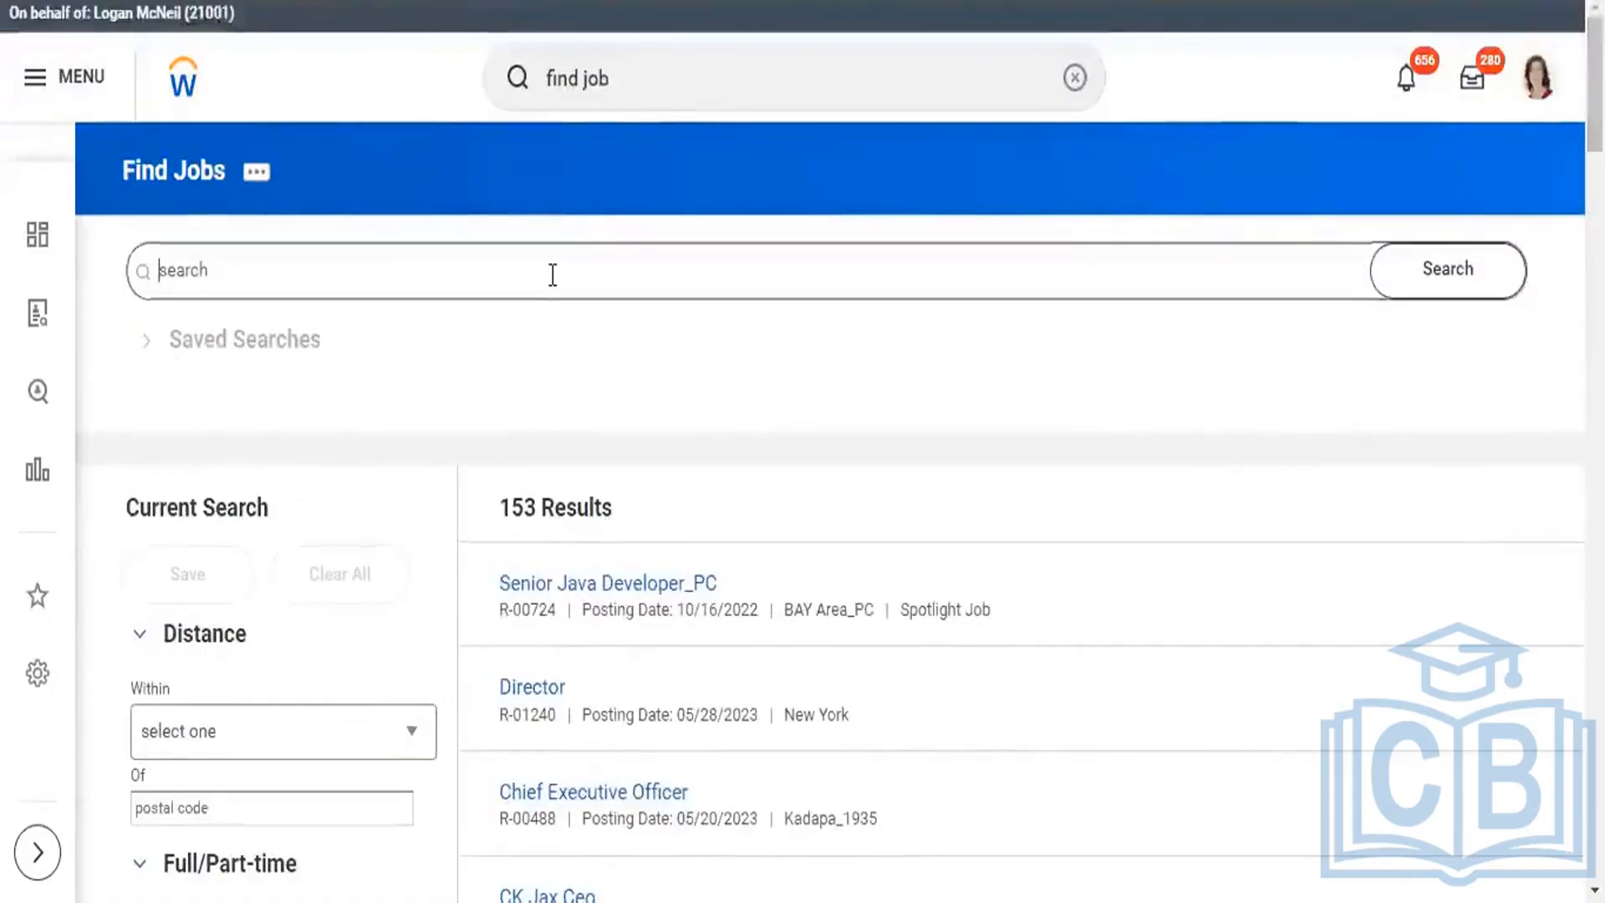
{"action": "type", "text": "alpha"}
{"action": "key", "text": "Return"}
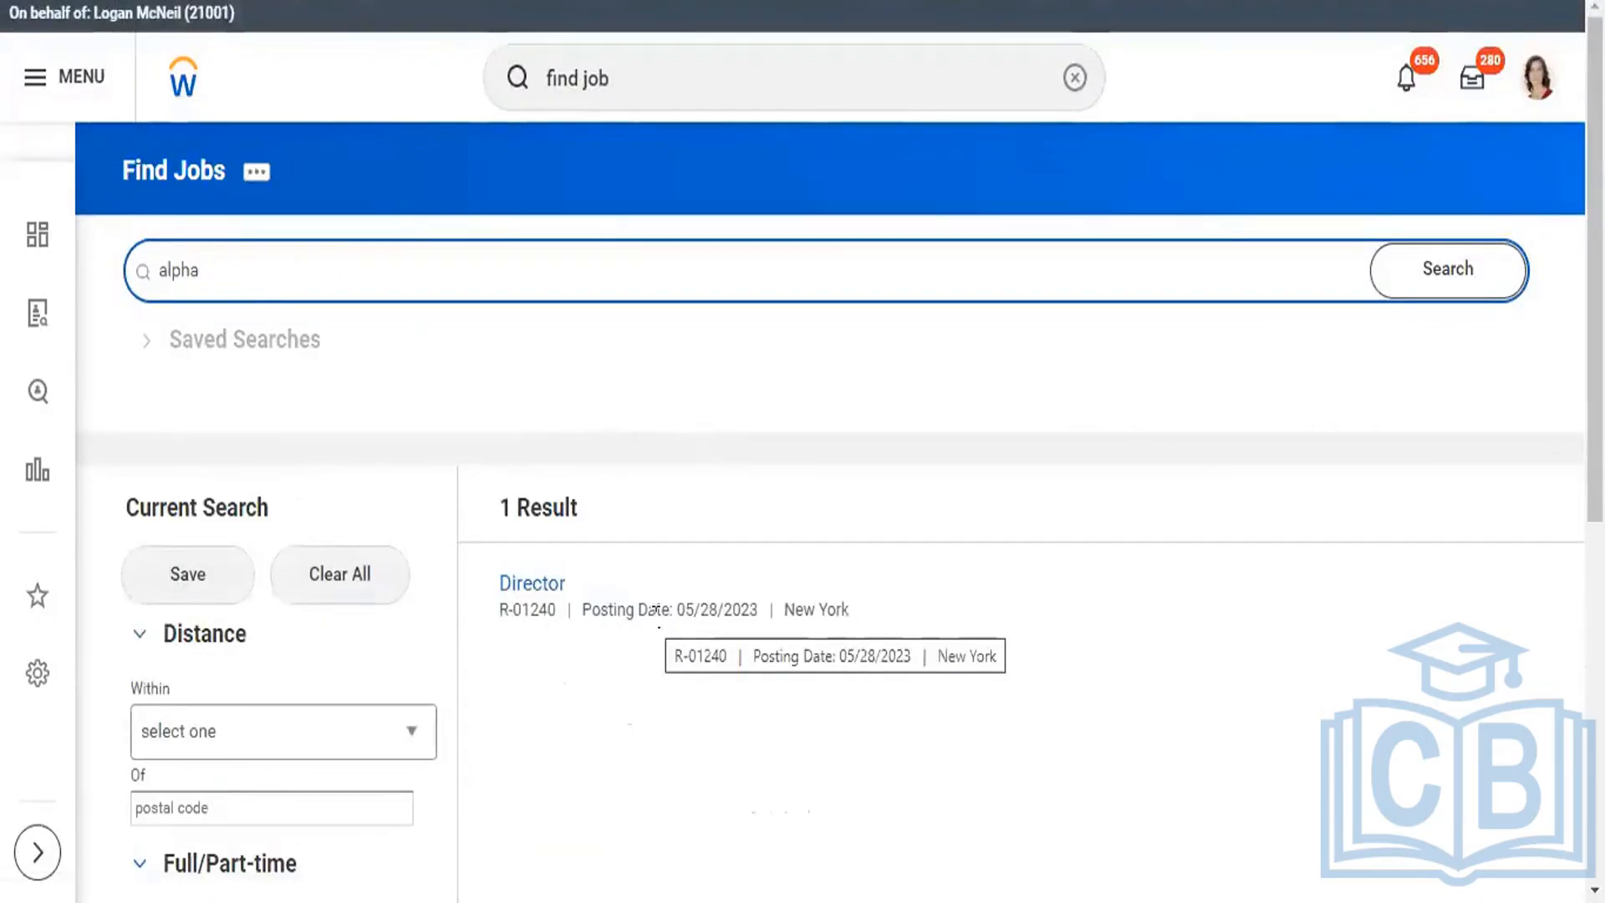
{"action": "scroll", "coordinate": [457, 608], "scroll_direction": "down", "scroll_amount": 4}
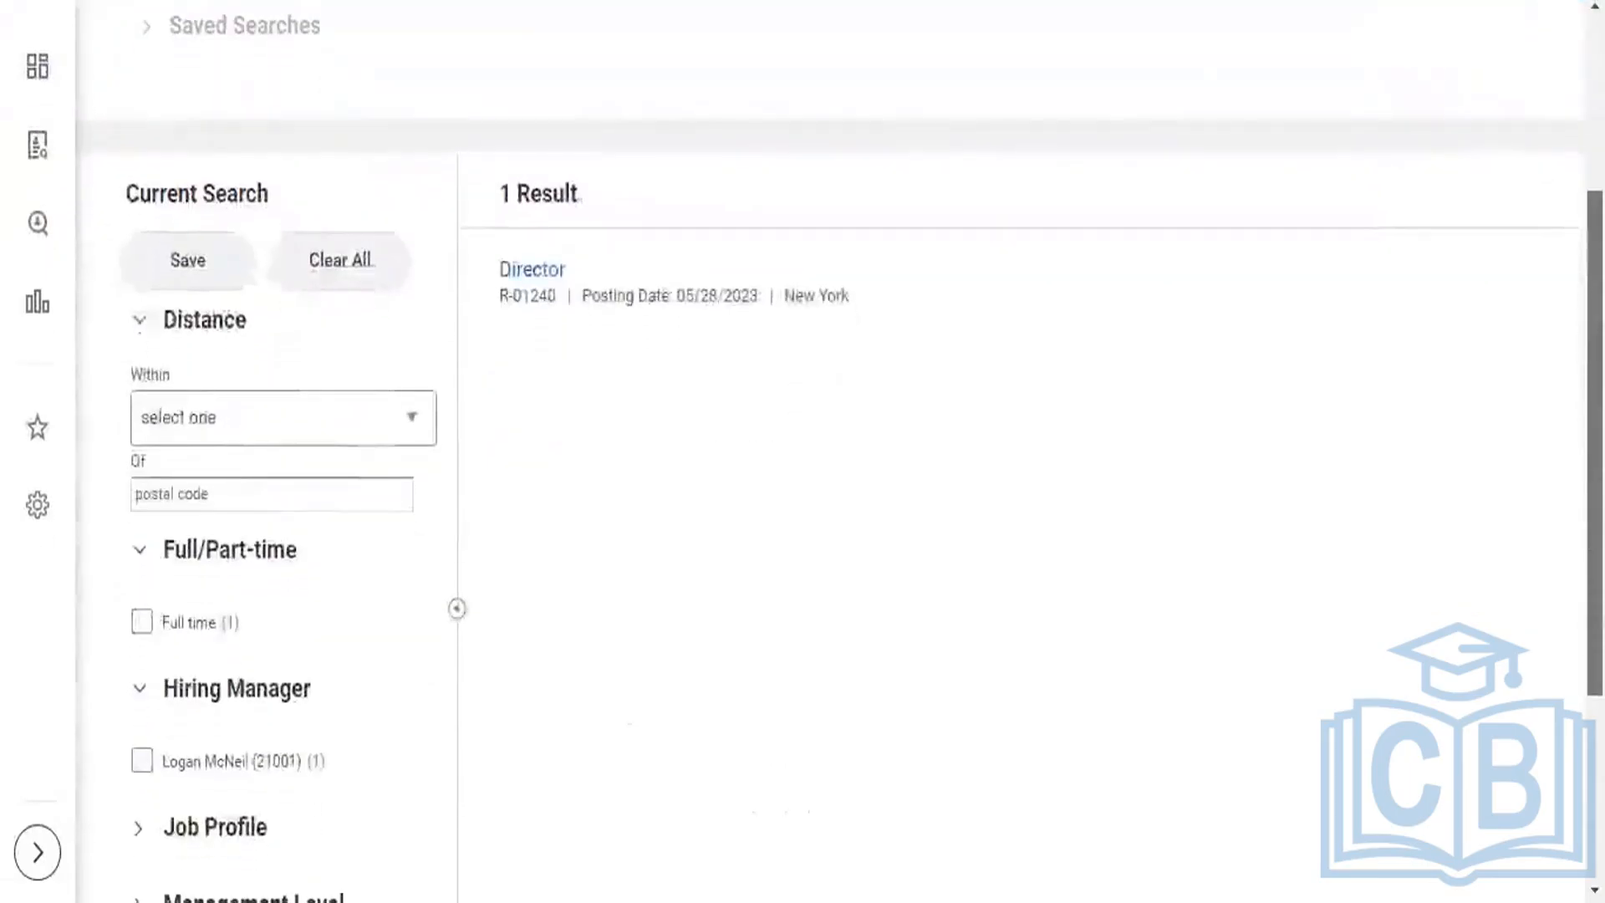
{"action": "scroll", "coordinate": [831, 502], "scroll_direction": "up", "scroll_amount": 2}
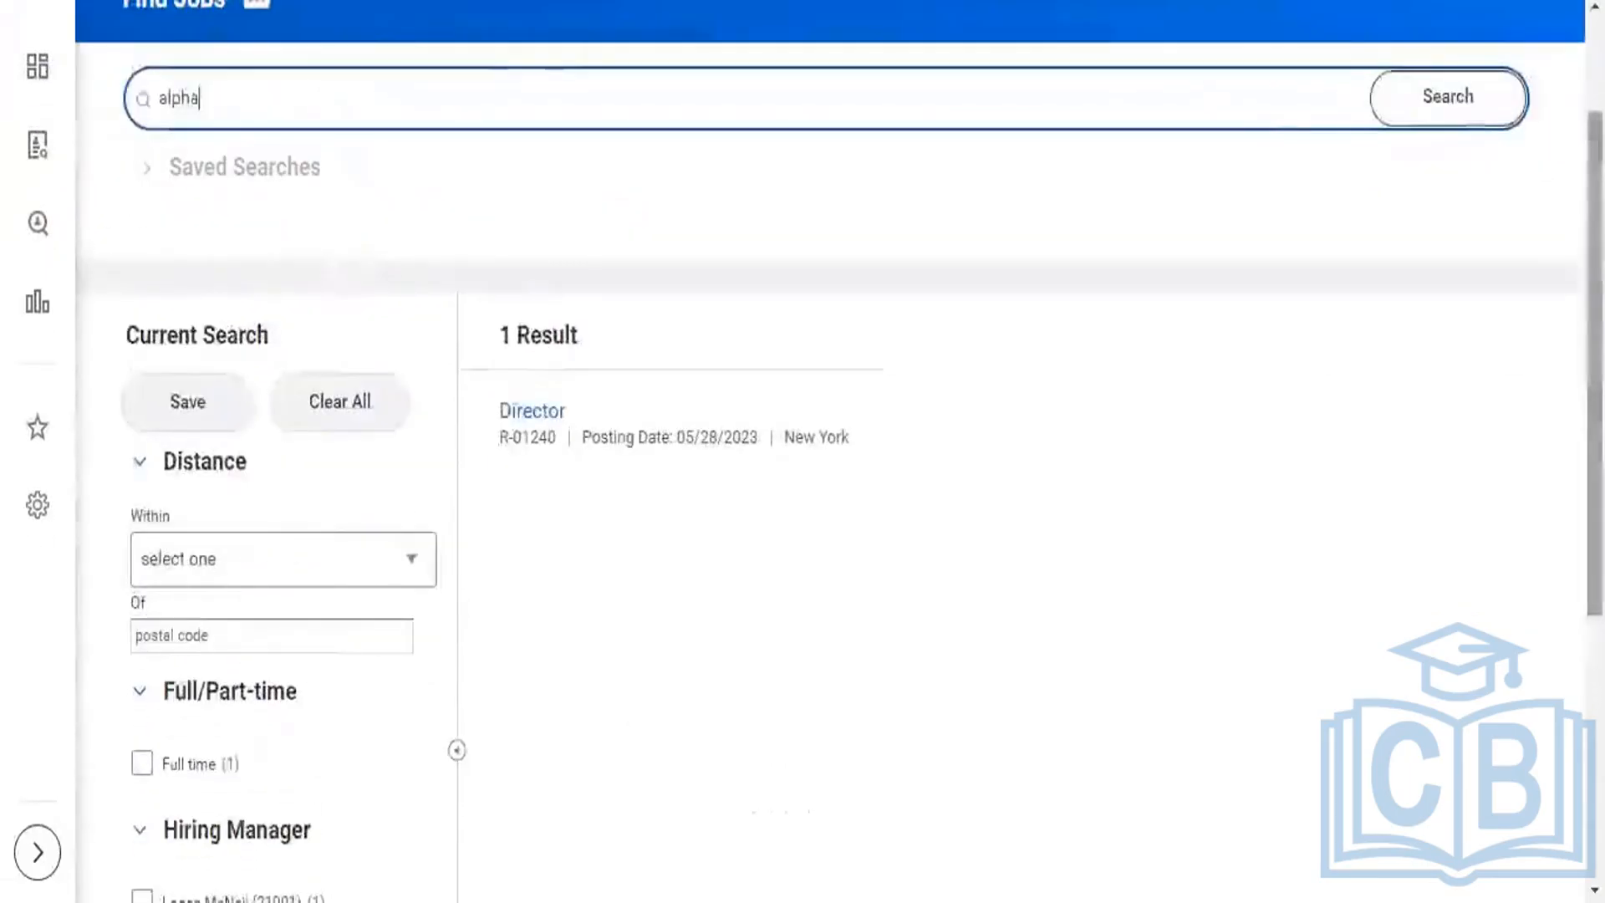
- Open the Director R-01240 posting from the search results and start an internal application for it
{"action": "left_click", "coordinate": [551, 414]}
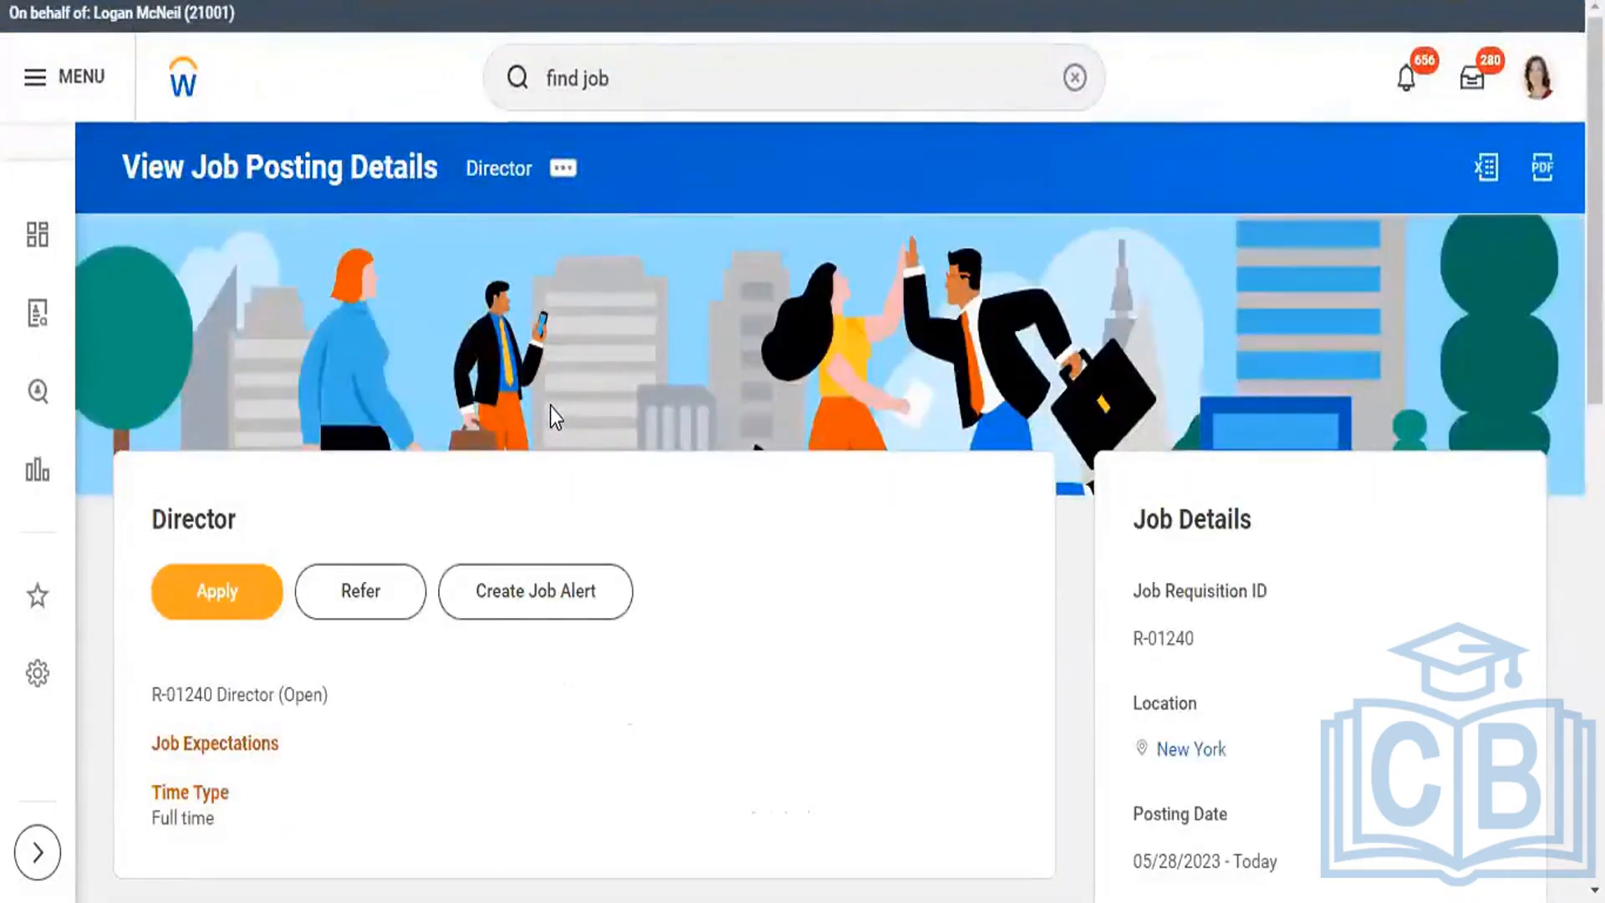
{"action": "left_click", "coordinate": [228, 603]}
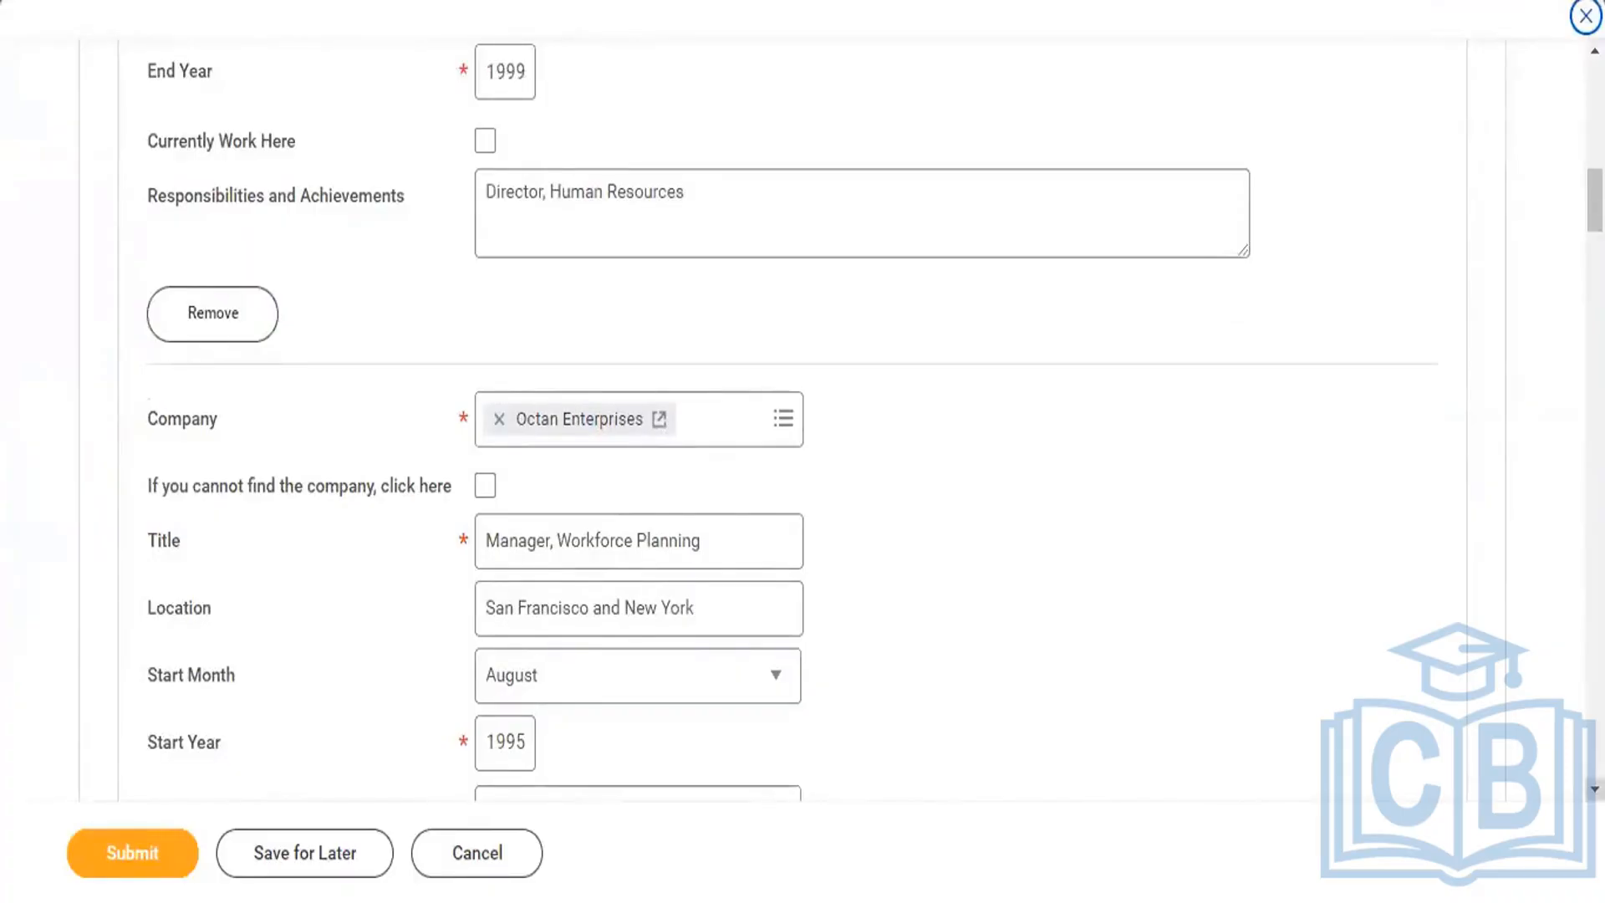
- Review the application form's contact information, experience, education, certifications, language, skills and resume / cover letter sections
{"action": "scroll", "coordinate": [812, 431], "scroll_direction": "down", "scroll_amount": 5}
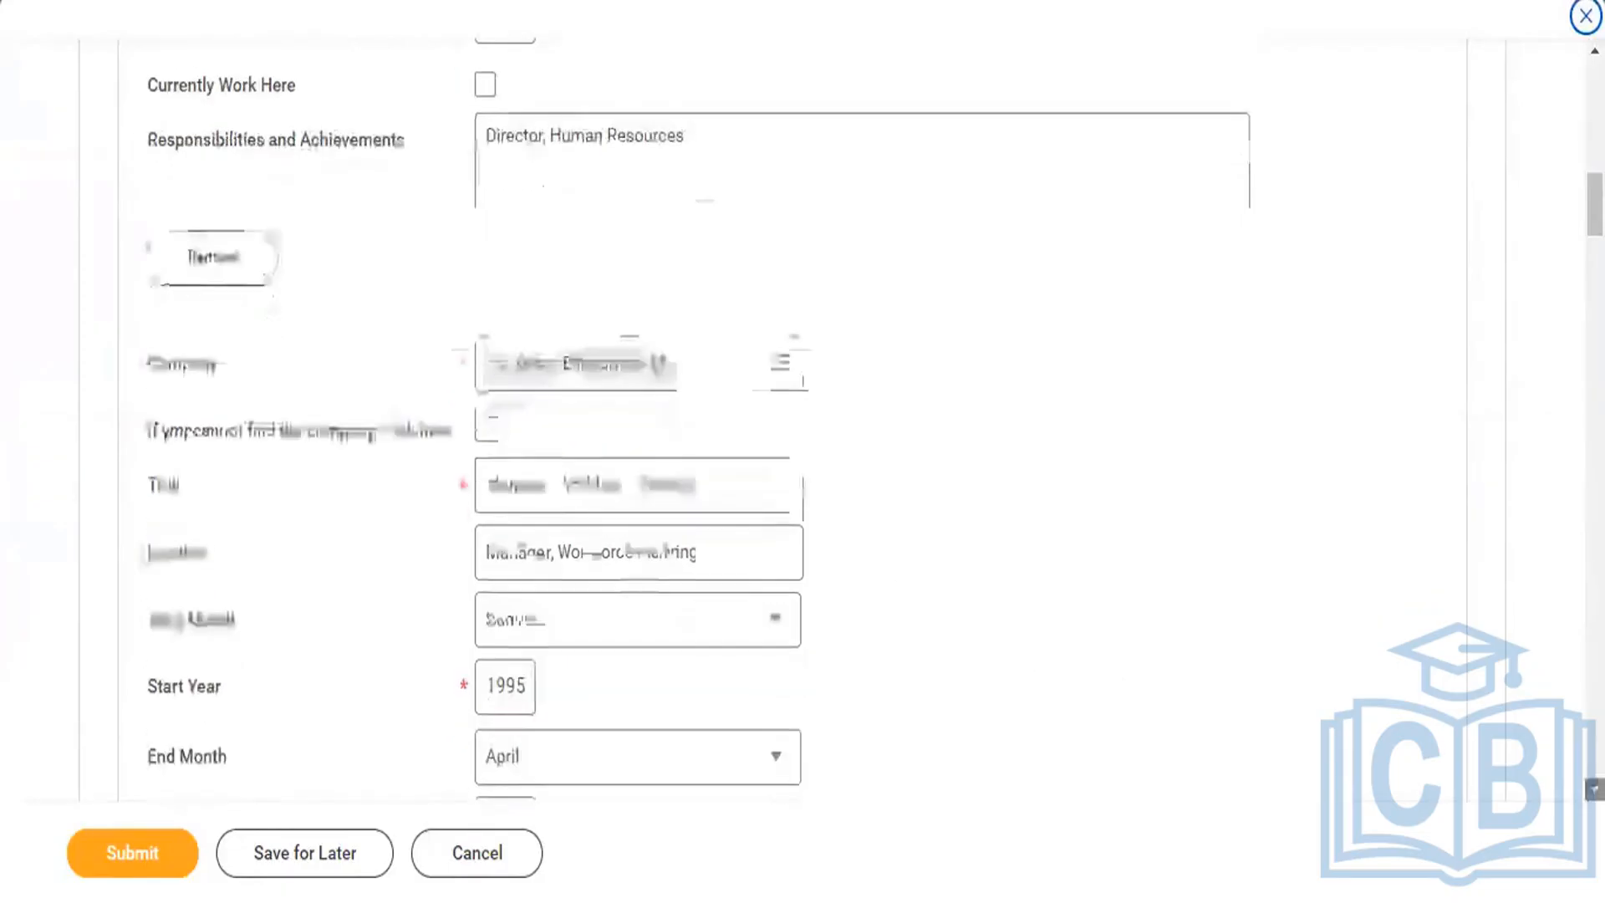
{"action": "scroll", "coordinate": [802, 418], "scroll_direction": "down", "scroll_amount": 5}
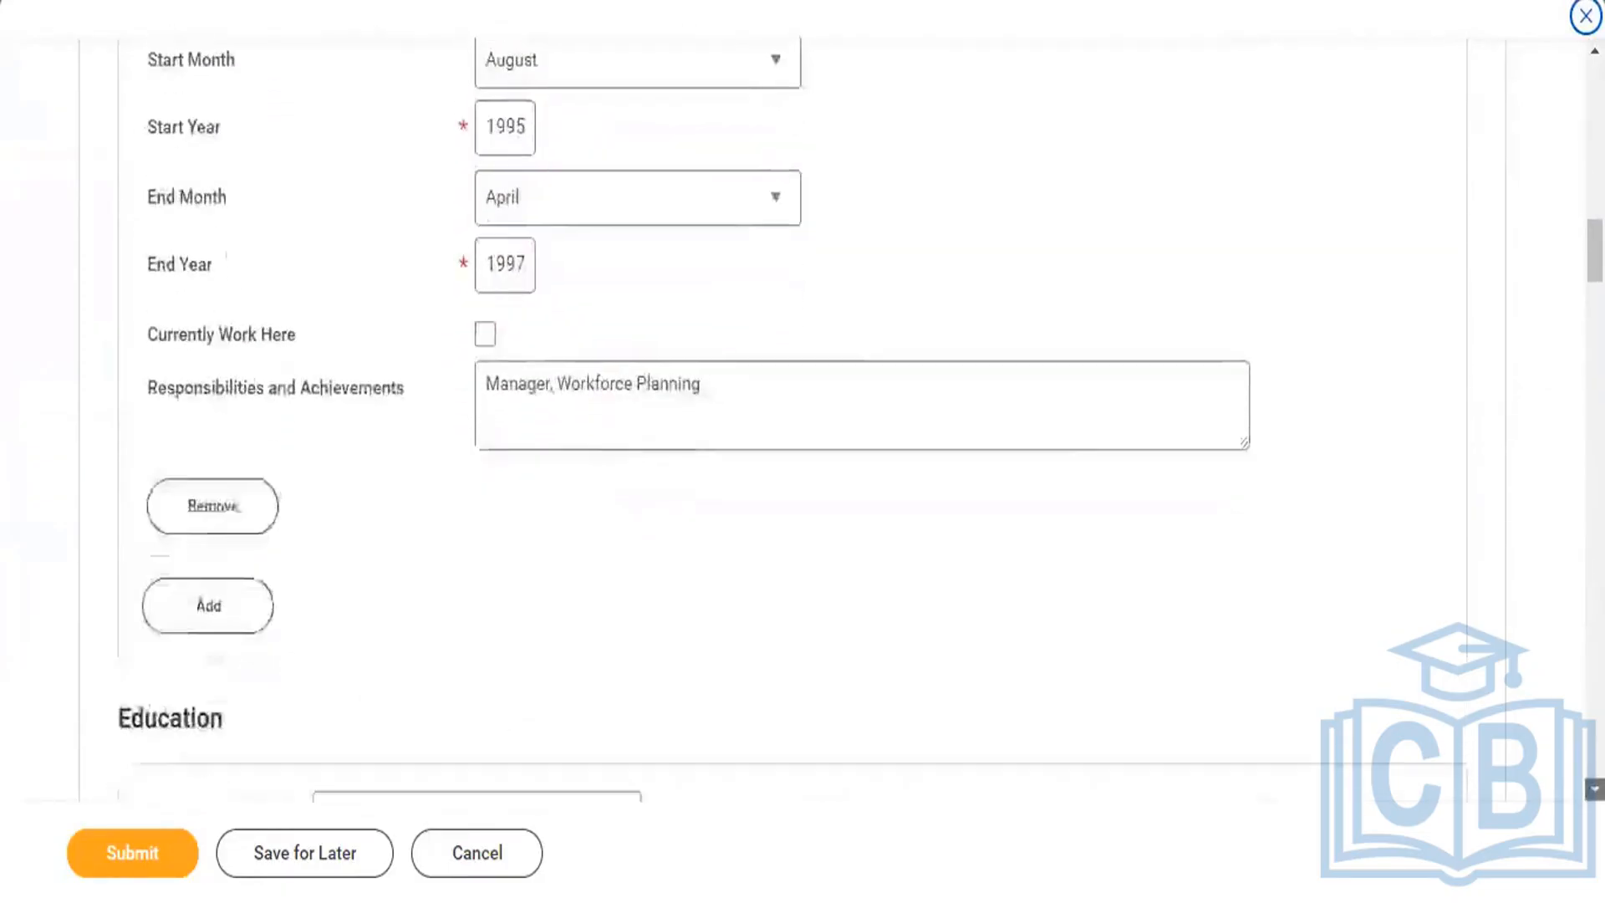
{"action": "scroll", "coordinate": [802, 418], "scroll_direction": "down", "scroll_amount": 3}
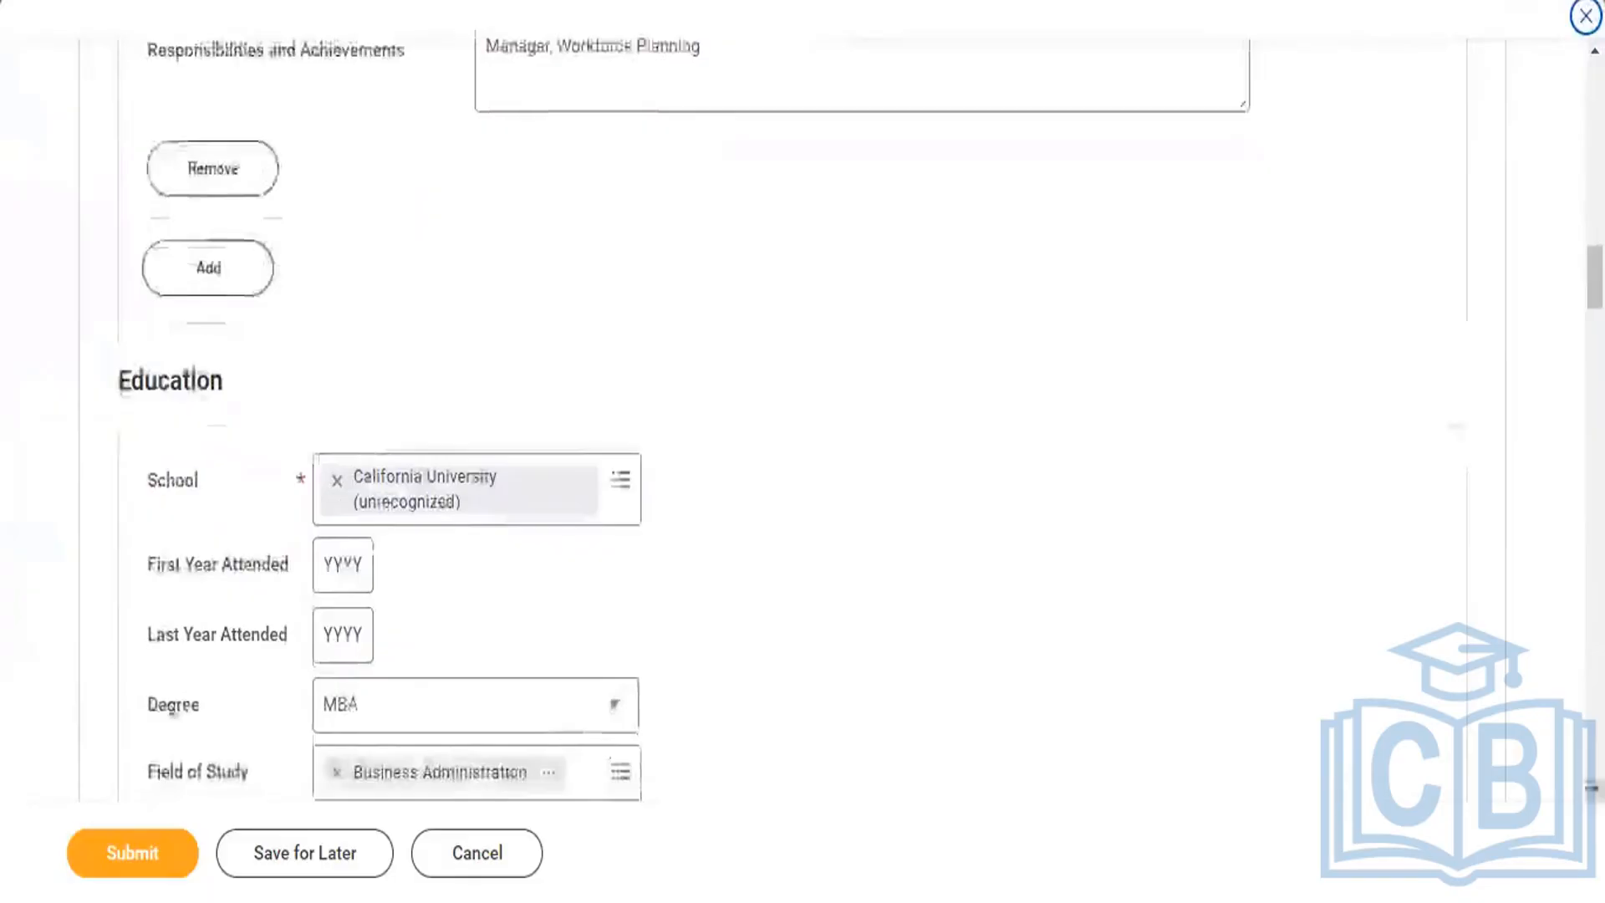
{"action": "scroll", "coordinate": [803, 418], "scroll_direction": "down", "scroll_amount": 5}
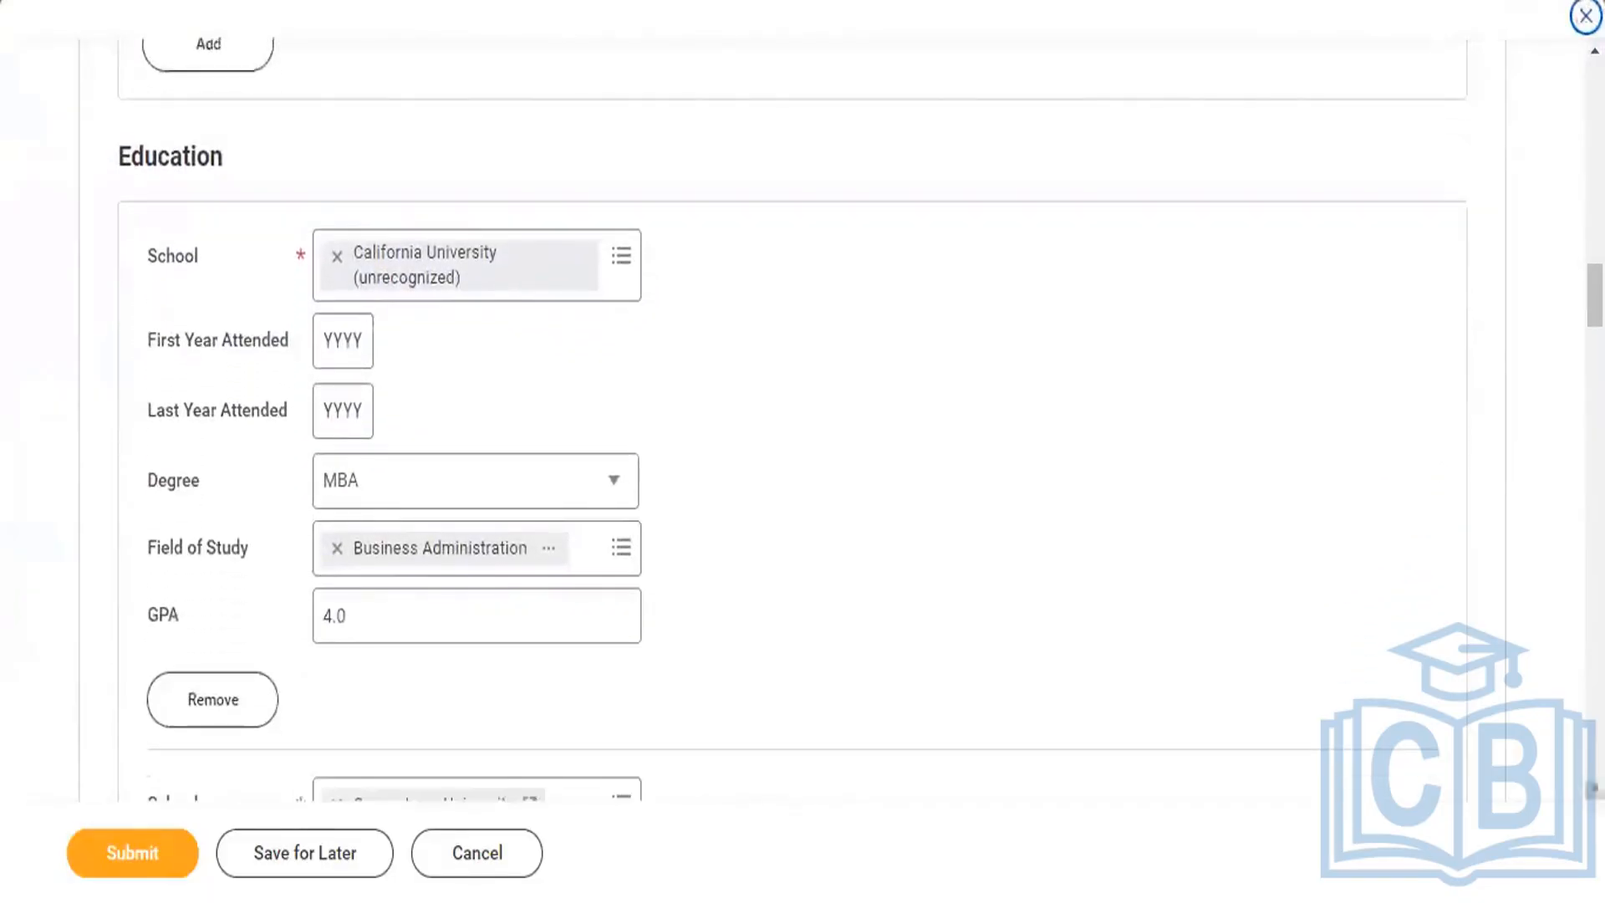
{"action": "scroll", "coordinate": [803, 418], "scroll_direction": "down", "scroll_amount": 8}
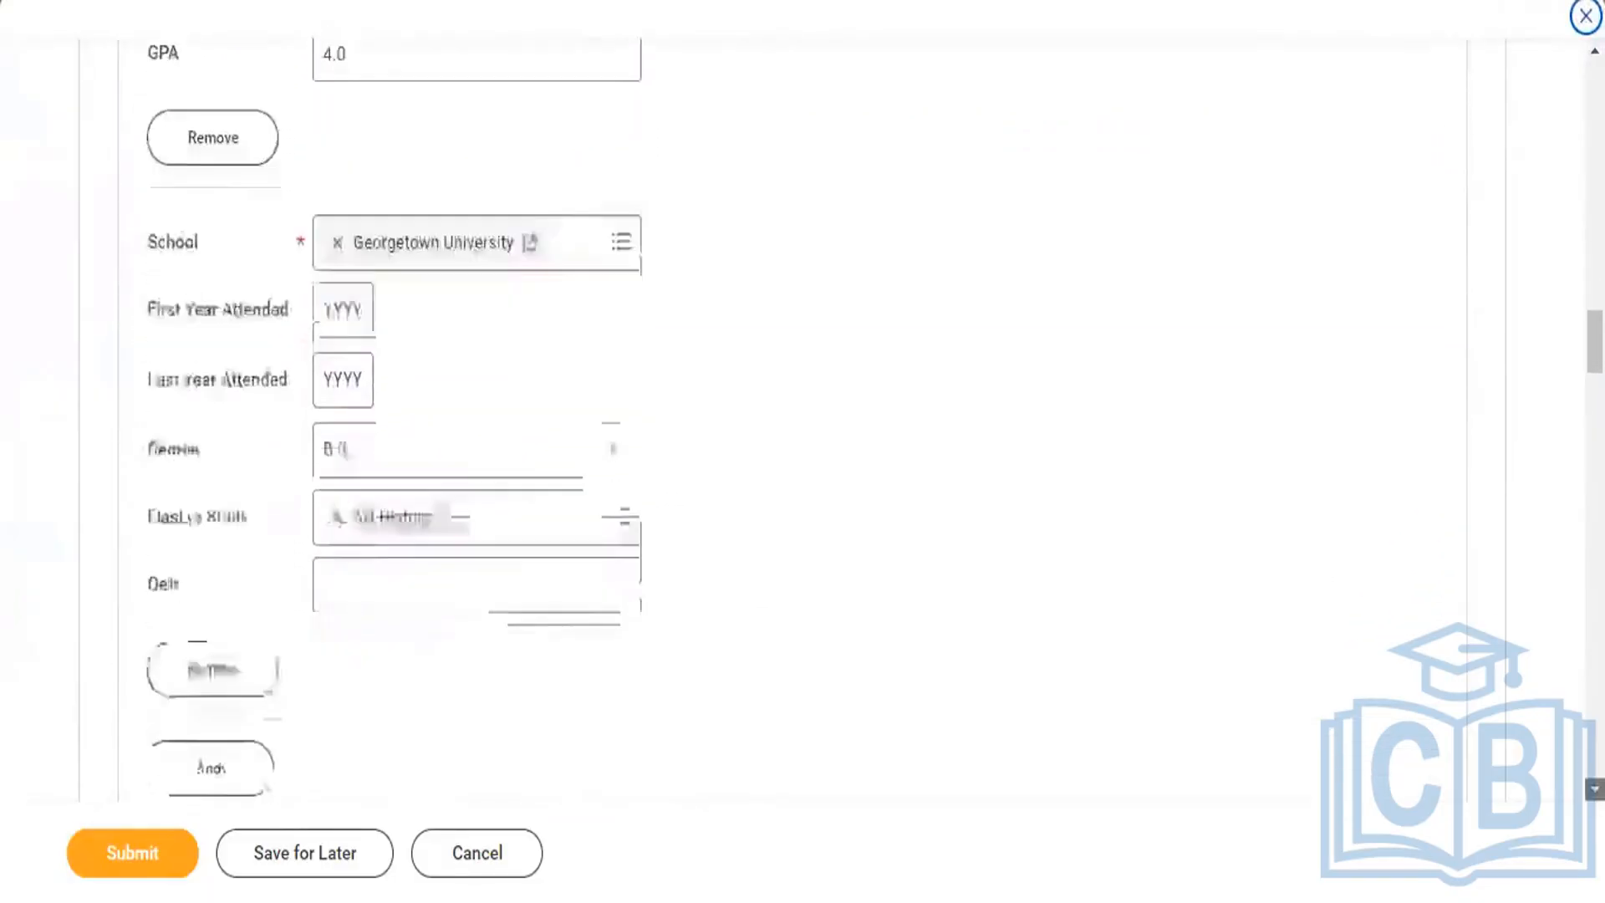
{"action": "scroll", "coordinate": [803, 418], "scroll_direction": "down", "scroll_amount": 4}
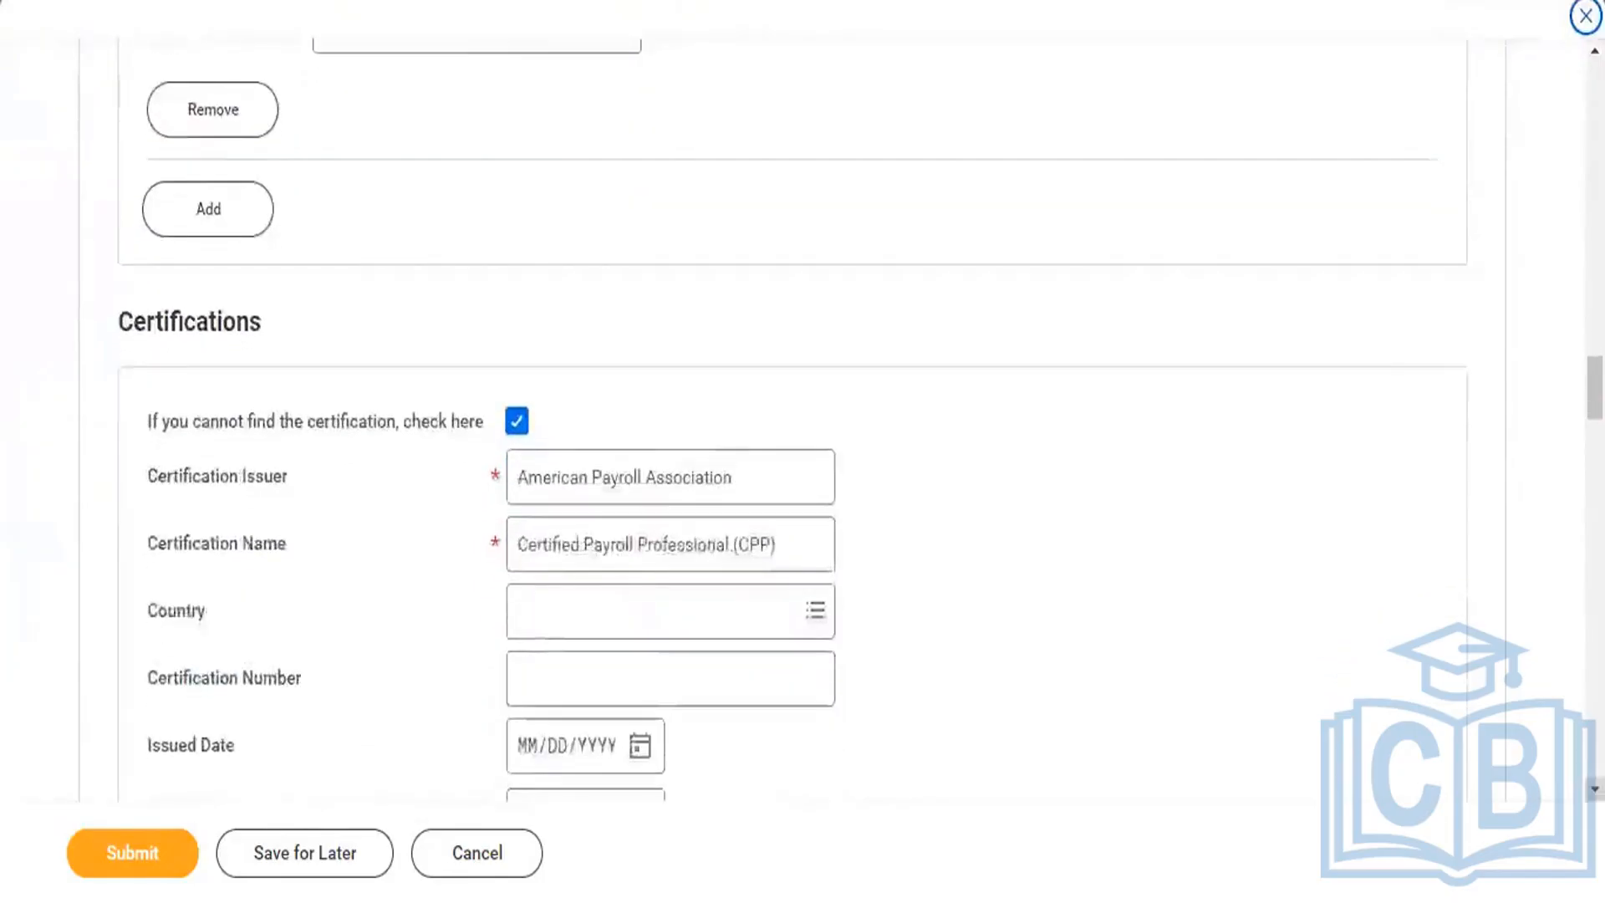
{"action": "scroll", "coordinate": [803, 418], "scroll_direction": "down", "scroll_amount": 2}
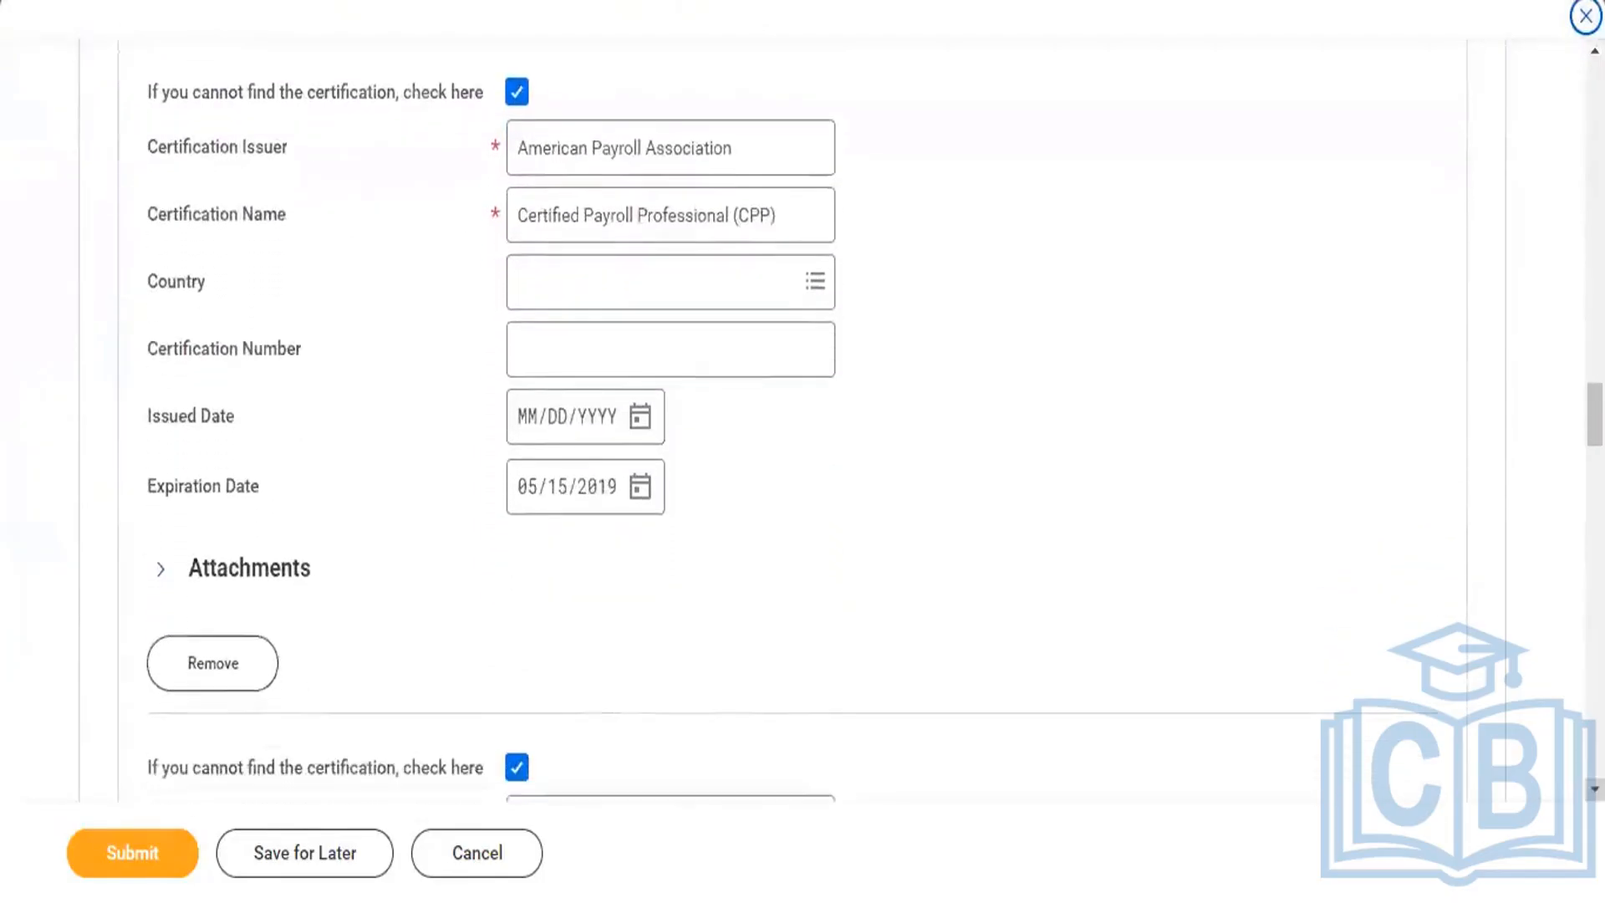
{"action": "scroll", "coordinate": [803, 418], "scroll_direction": "down", "scroll_amount": 4}
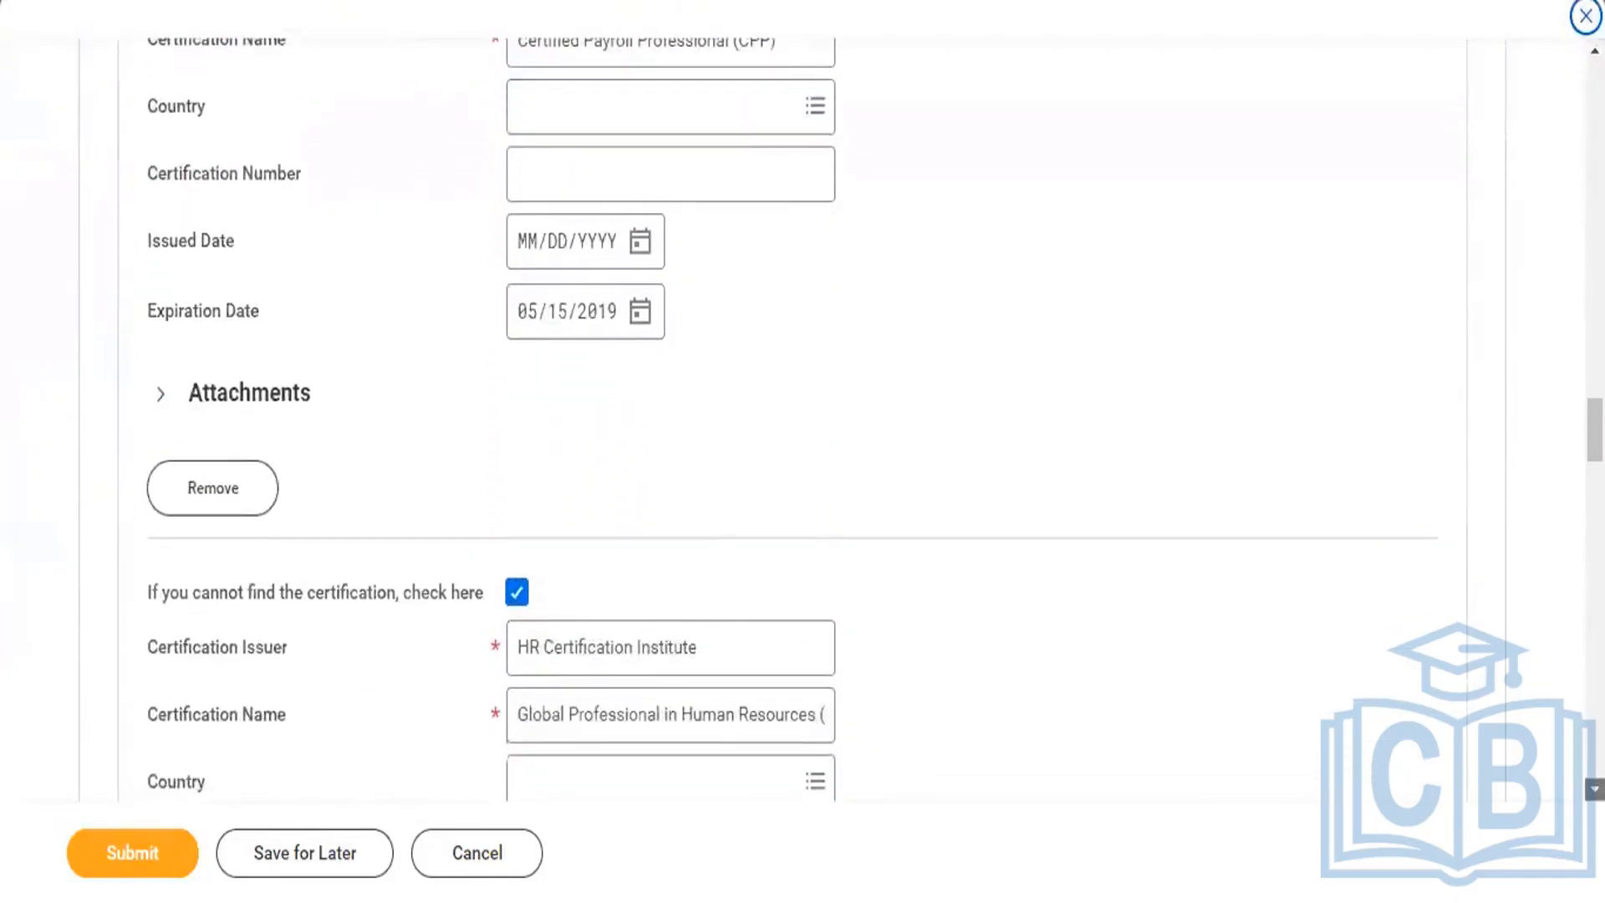
{"action": "scroll", "coordinate": [802, 418], "scroll_direction": "down", "scroll_amount": 10}
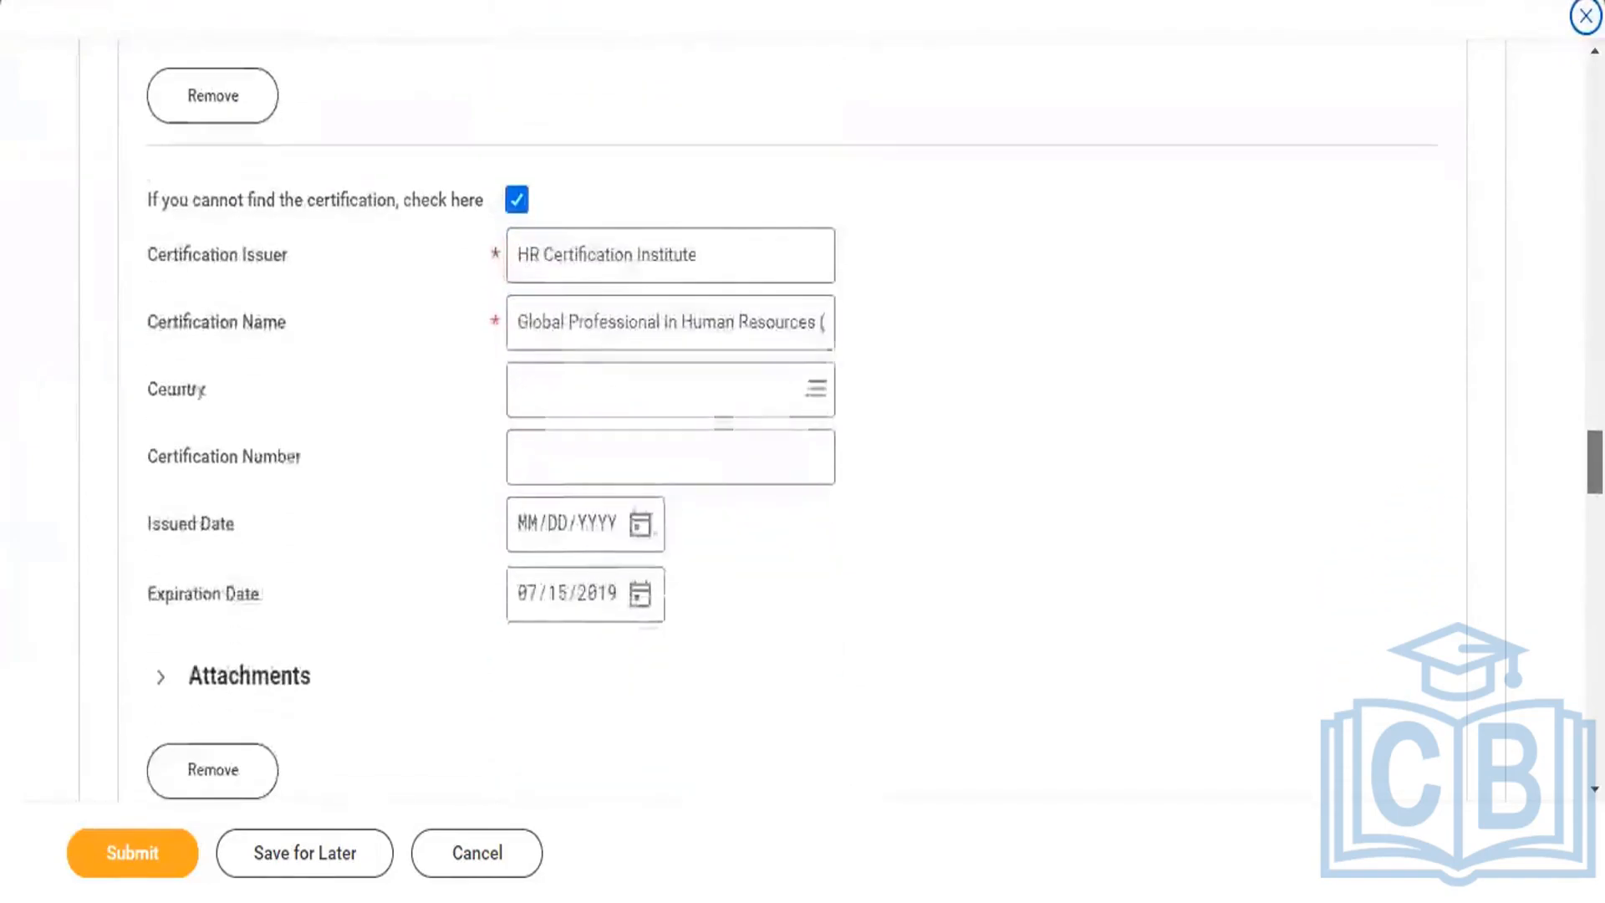
{"action": "scroll", "coordinate": [803, 418], "scroll_direction": "down", "scroll_amount": 3}
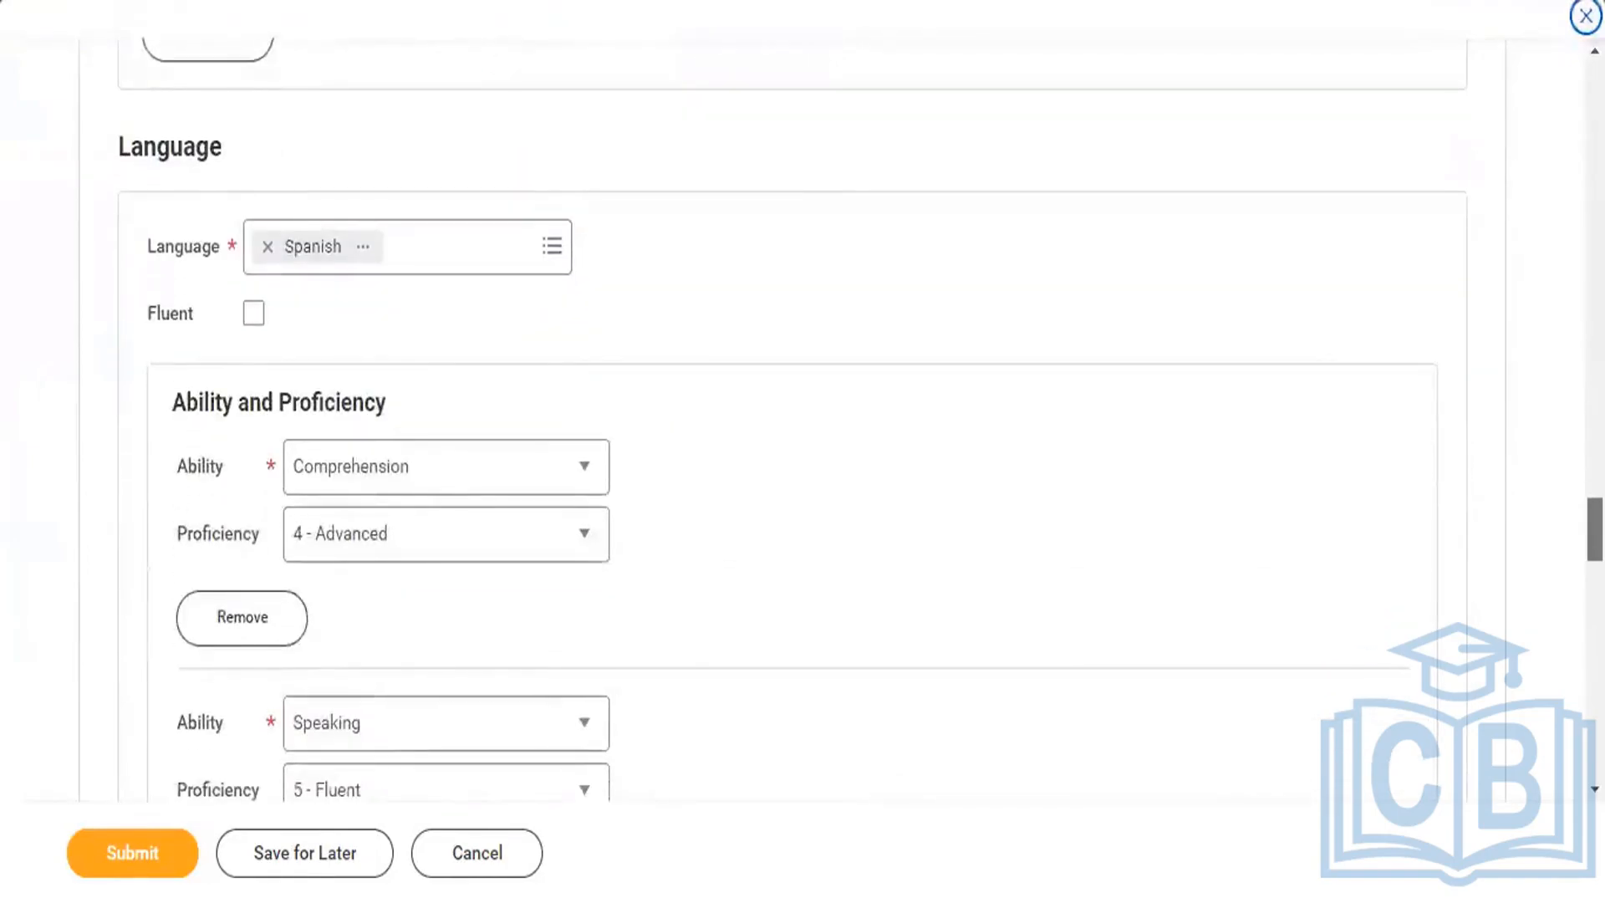
{"action": "scroll", "coordinate": [802, 418], "scroll_direction": "down", "scroll_amount": 5}
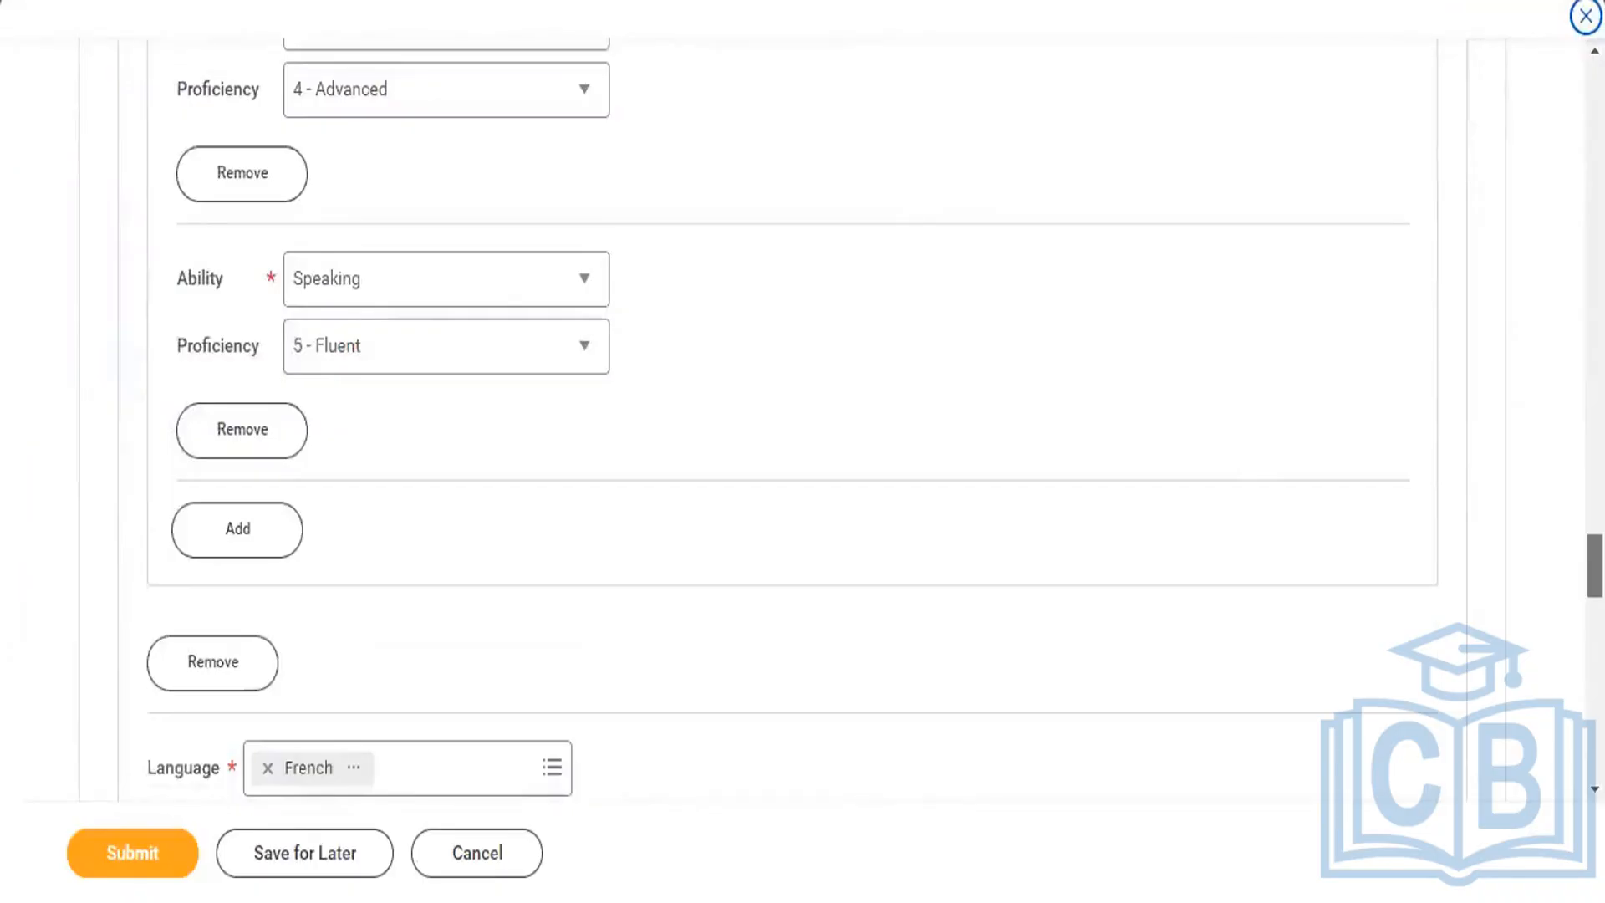
{"action": "scroll", "coordinate": [802, 418], "scroll_direction": "down", "scroll_amount": 7}
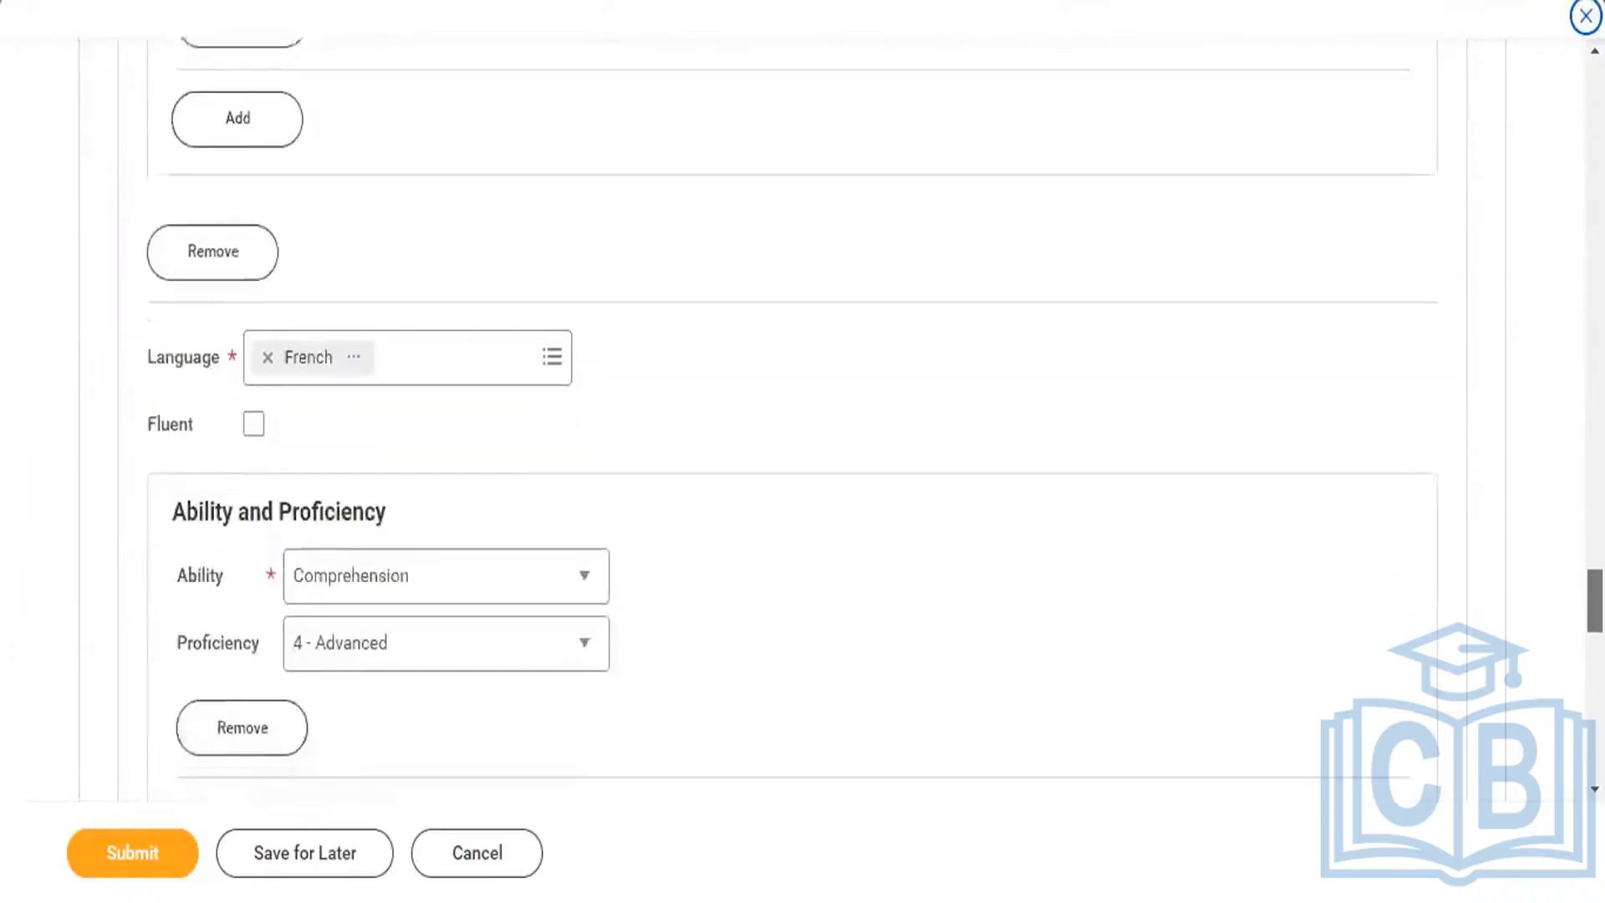
{"action": "scroll", "coordinate": [802, 418], "scroll_direction": "down", "scroll_amount": 1}
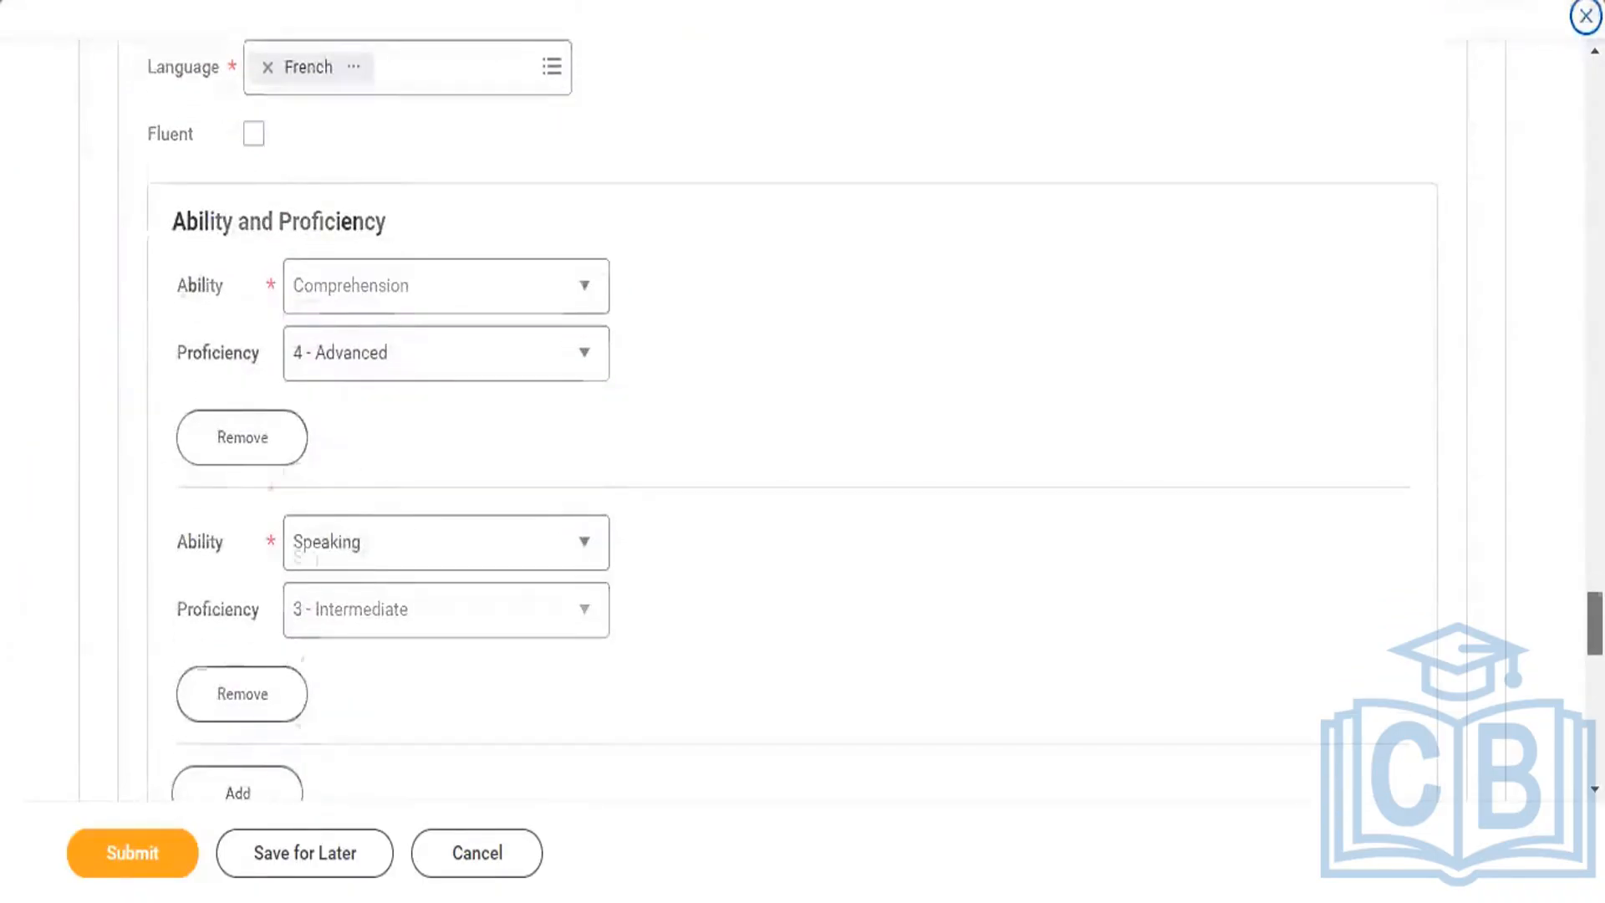
{"action": "scroll", "coordinate": [802, 418], "scroll_direction": "down", "scroll_amount": 6}
{"action": "scroll", "coordinate": [803, 418], "scroll_direction": "down", "scroll_amount": 2}
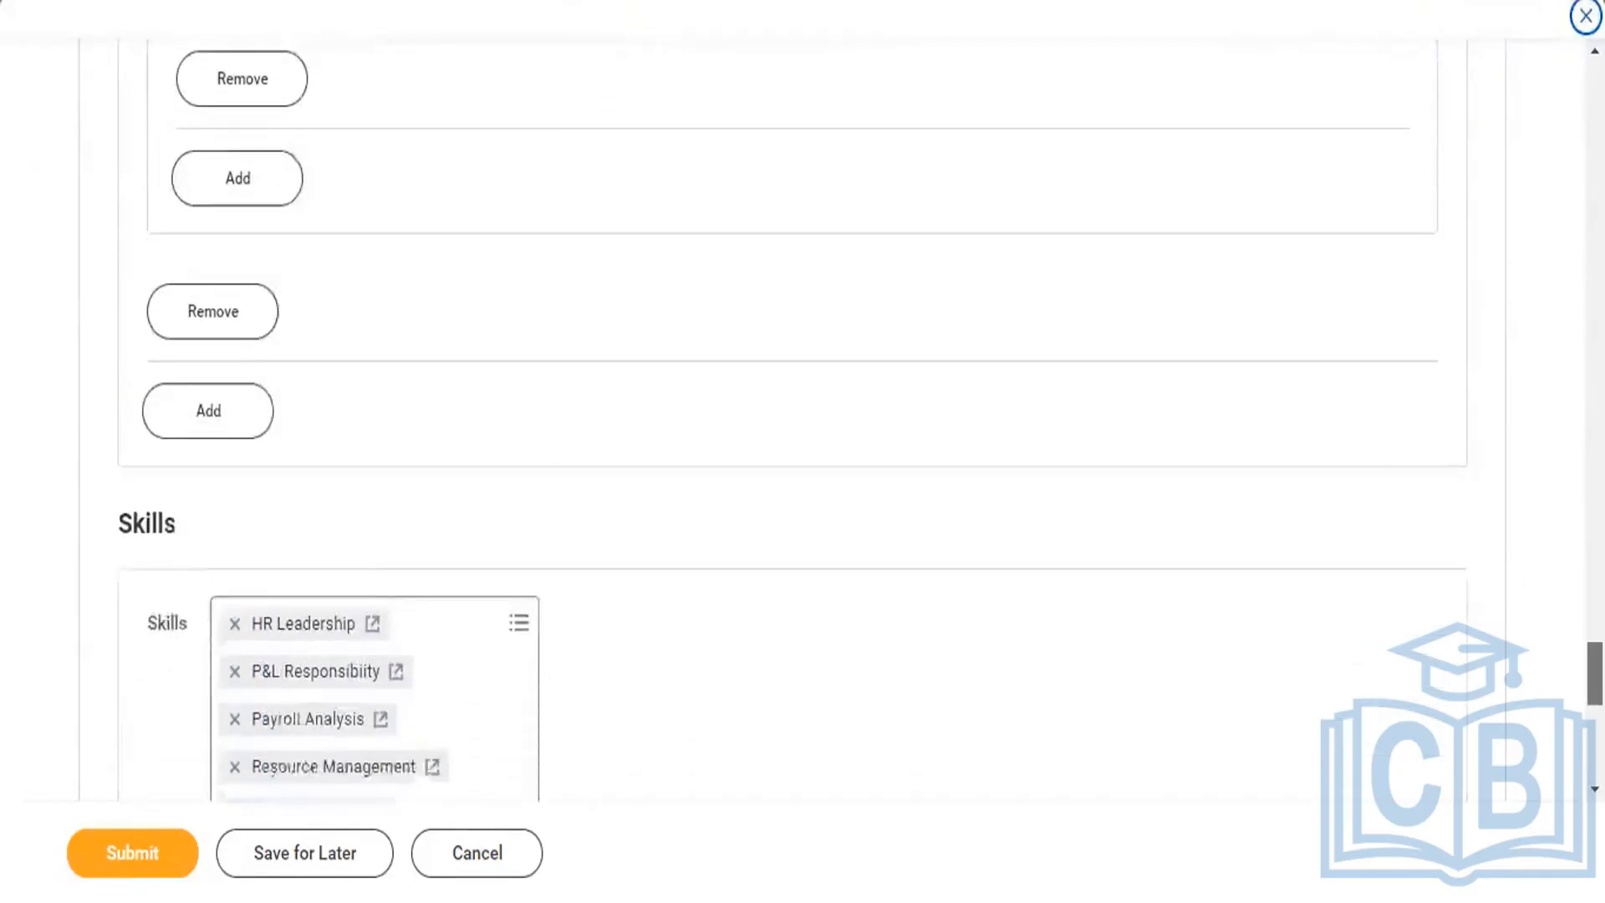
{"action": "scroll", "coordinate": [802, 418], "scroll_direction": "down", "scroll_amount": 10}
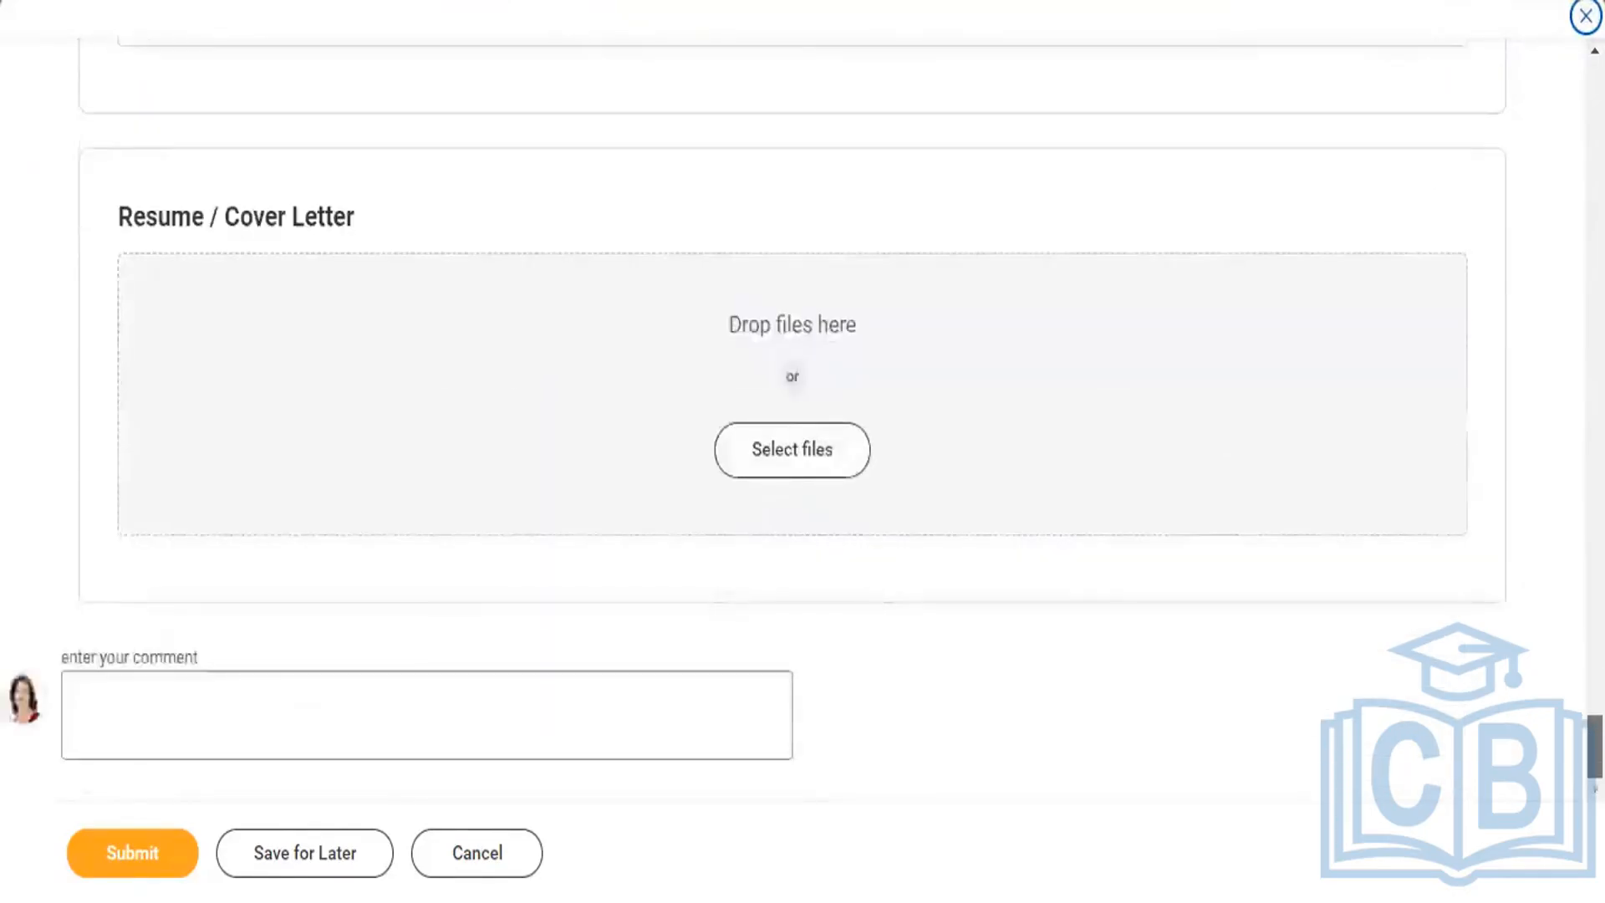
{"action": "scroll", "coordinate": [802, 418], "scroll_direction": "up", "scroll_amount": 10}
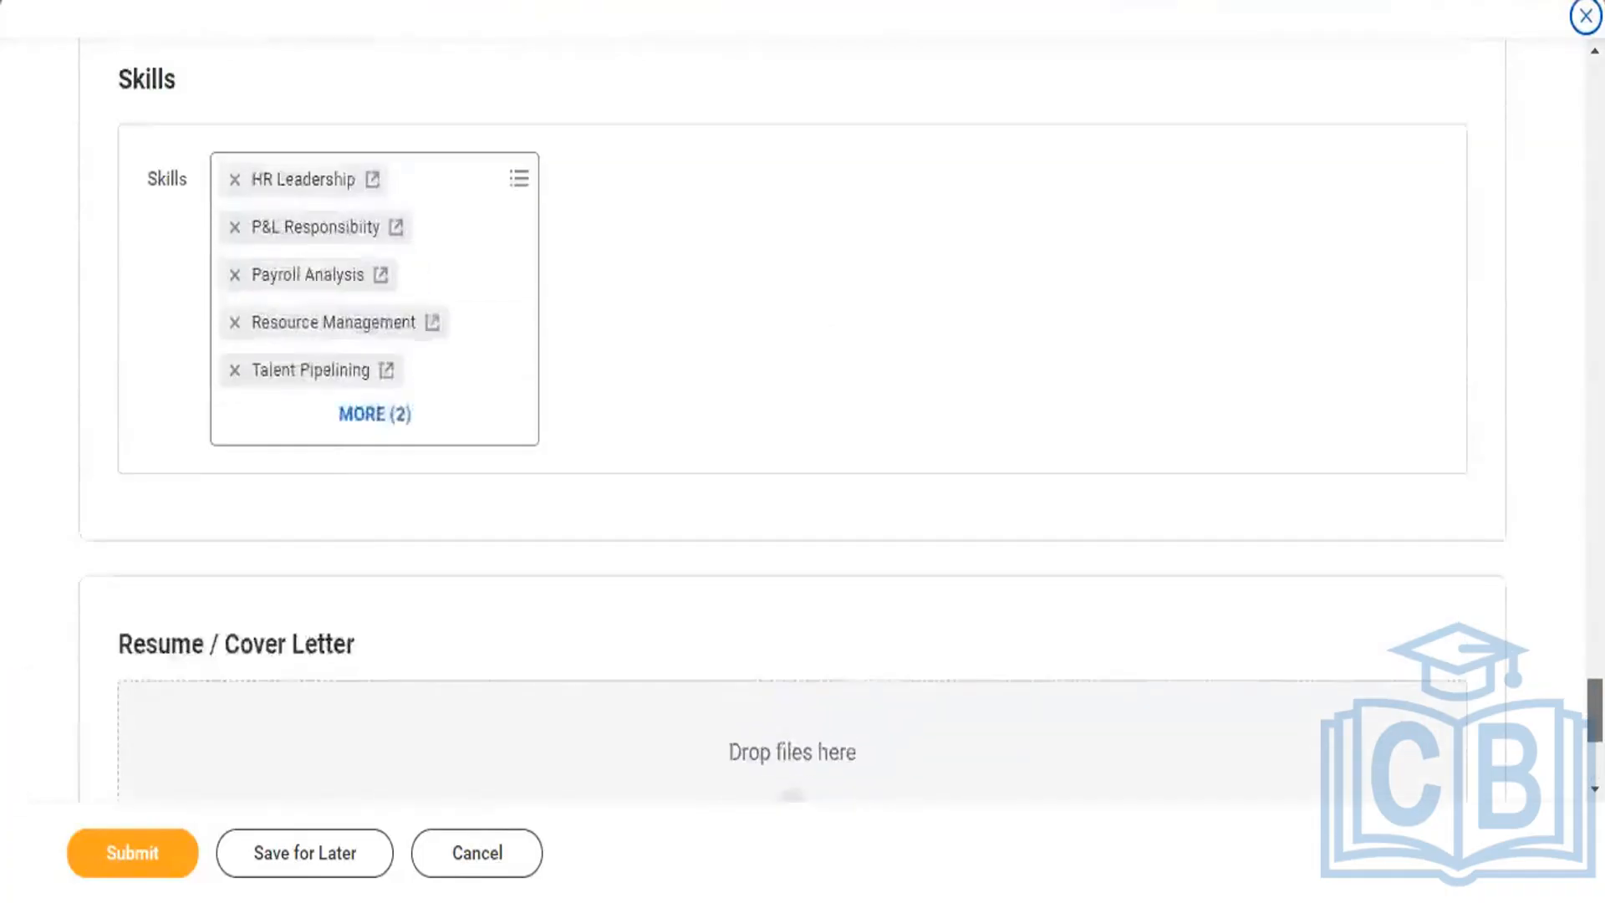
{"action": "scroll", "coordinate": [803, 418], "scroll_direction": "up", "scroll_amount": 1}
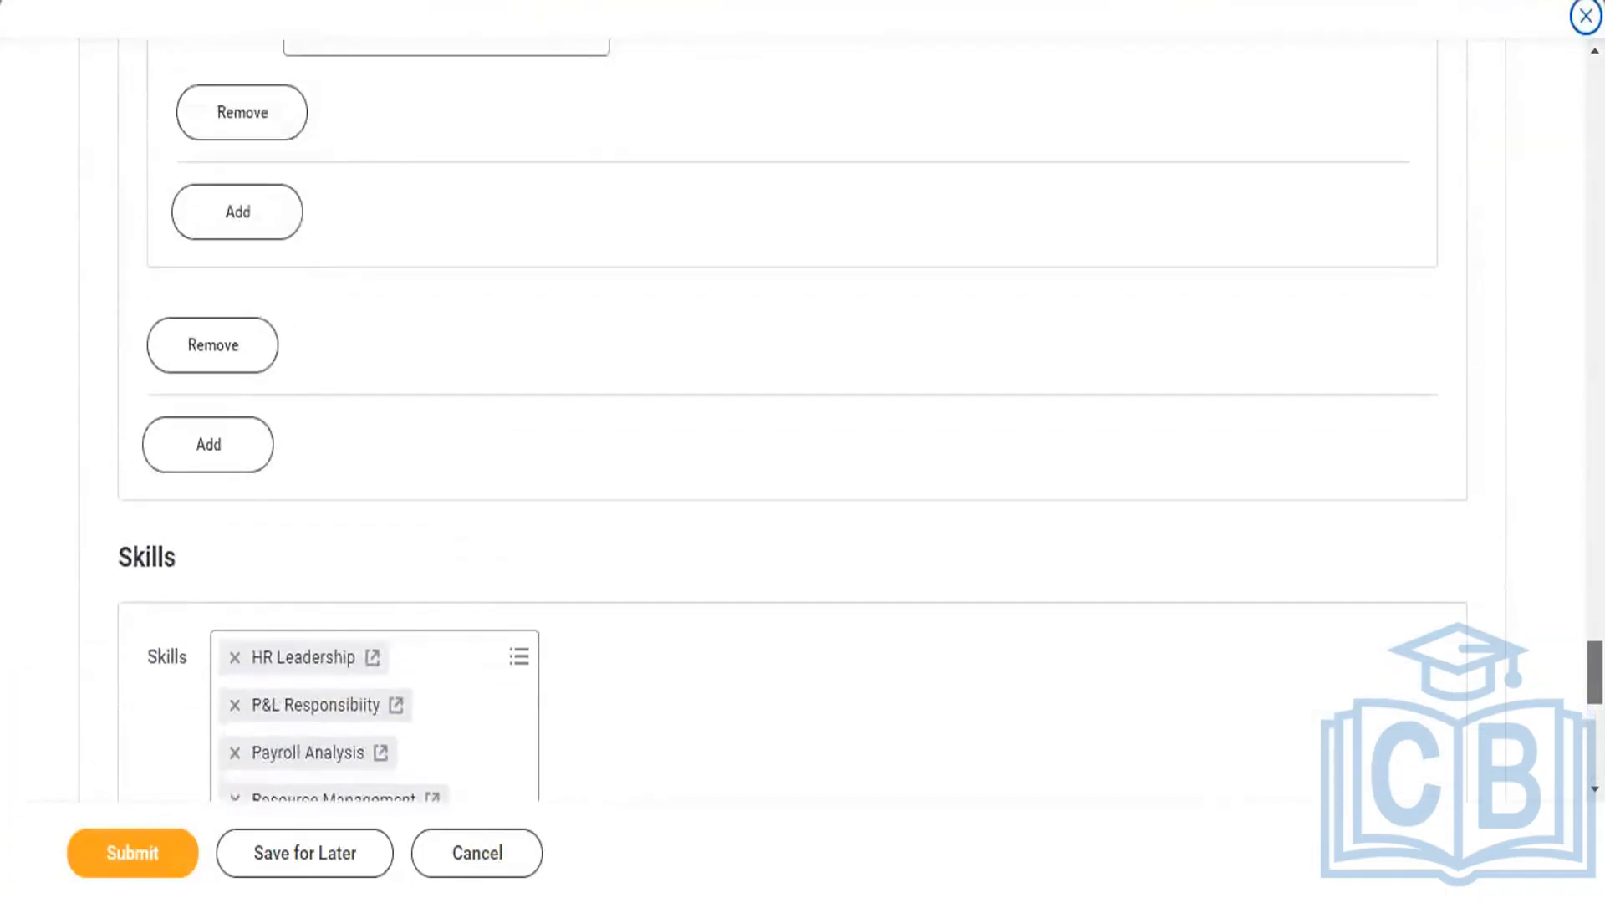
{"action": "scroll", "coordinate": [802, 418], "scroll_direction": "up", "scroll_amount": 7}
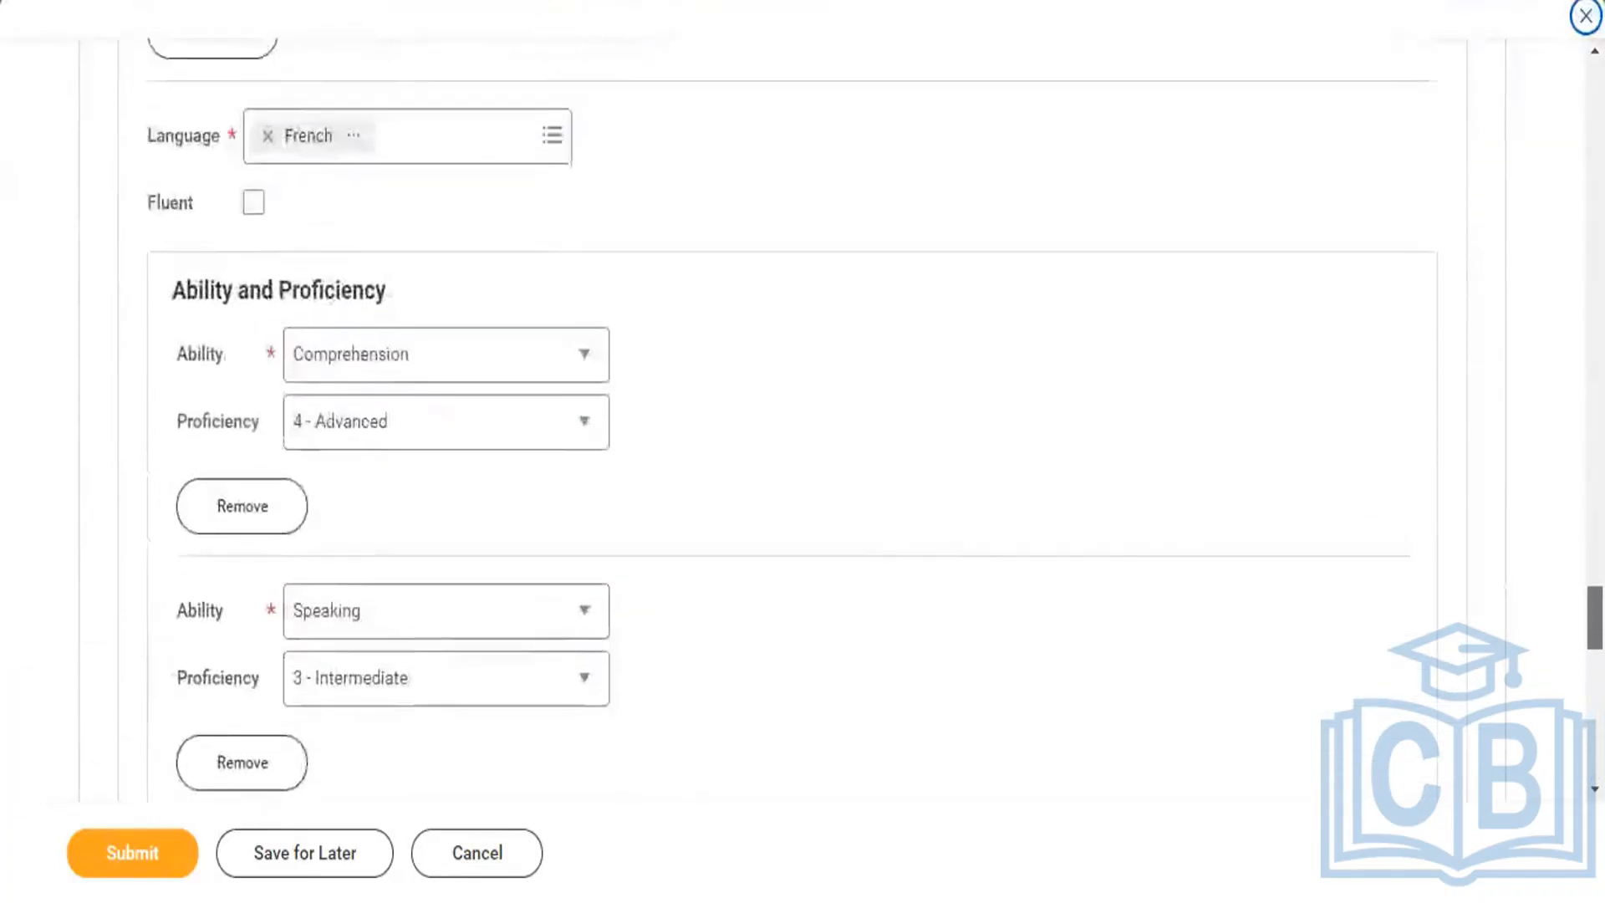
{"action": "scroll", "coordinate": [802, 418], "scroll_direction": "up", "scroll_amount": 20}
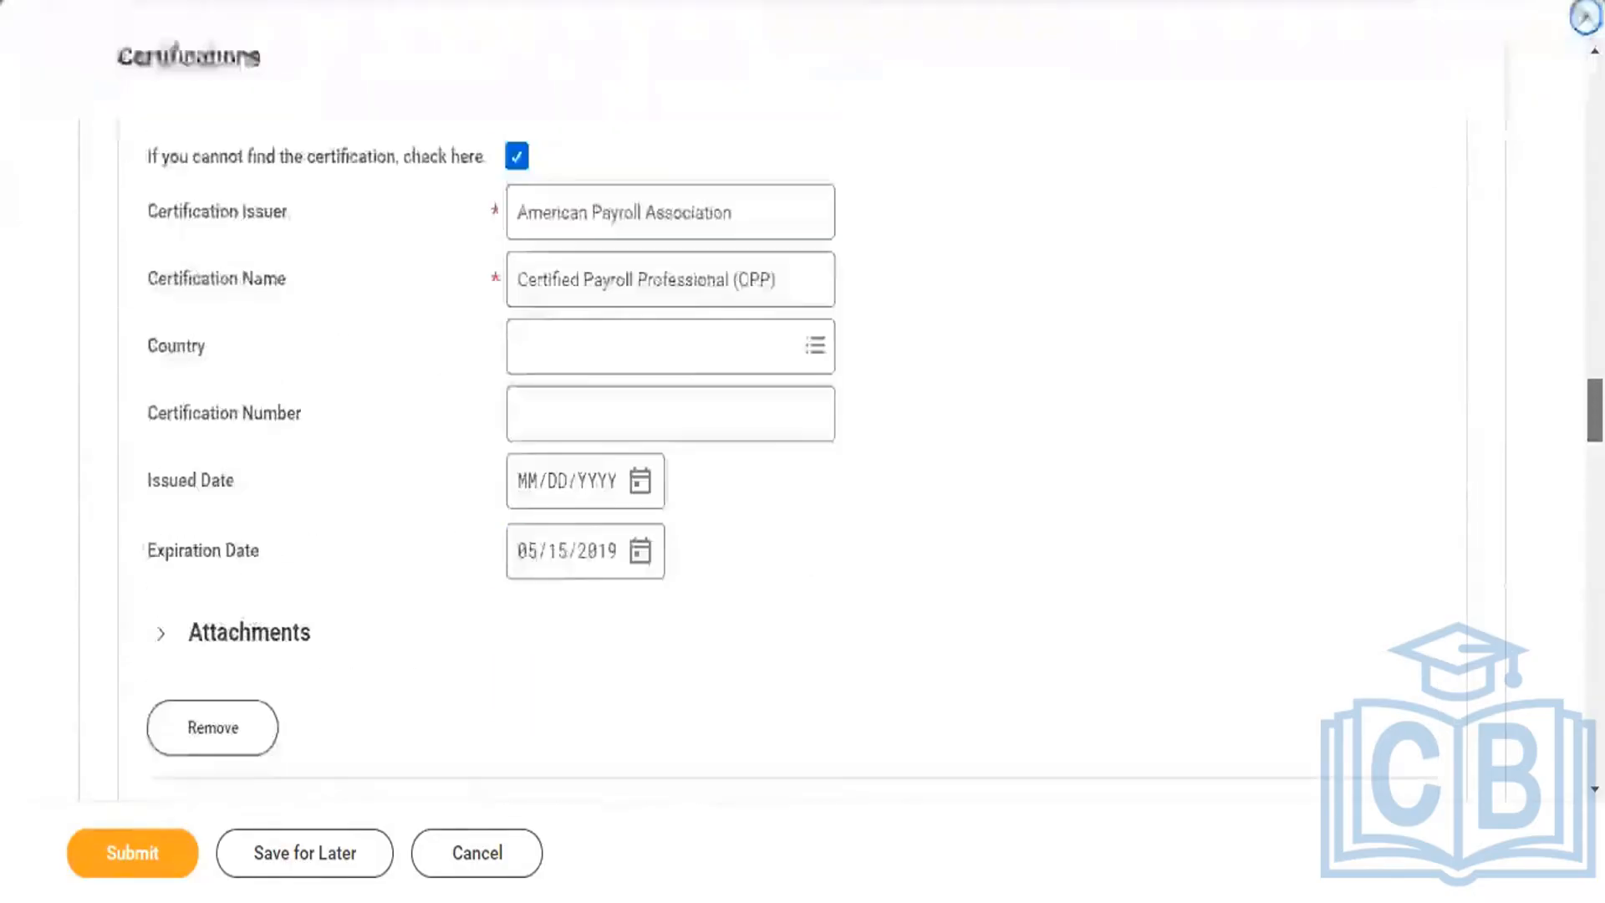
{"action": "scroll", "coordinate": [802, 418], "scroll_direction": "up", "scroll_amount": 15}
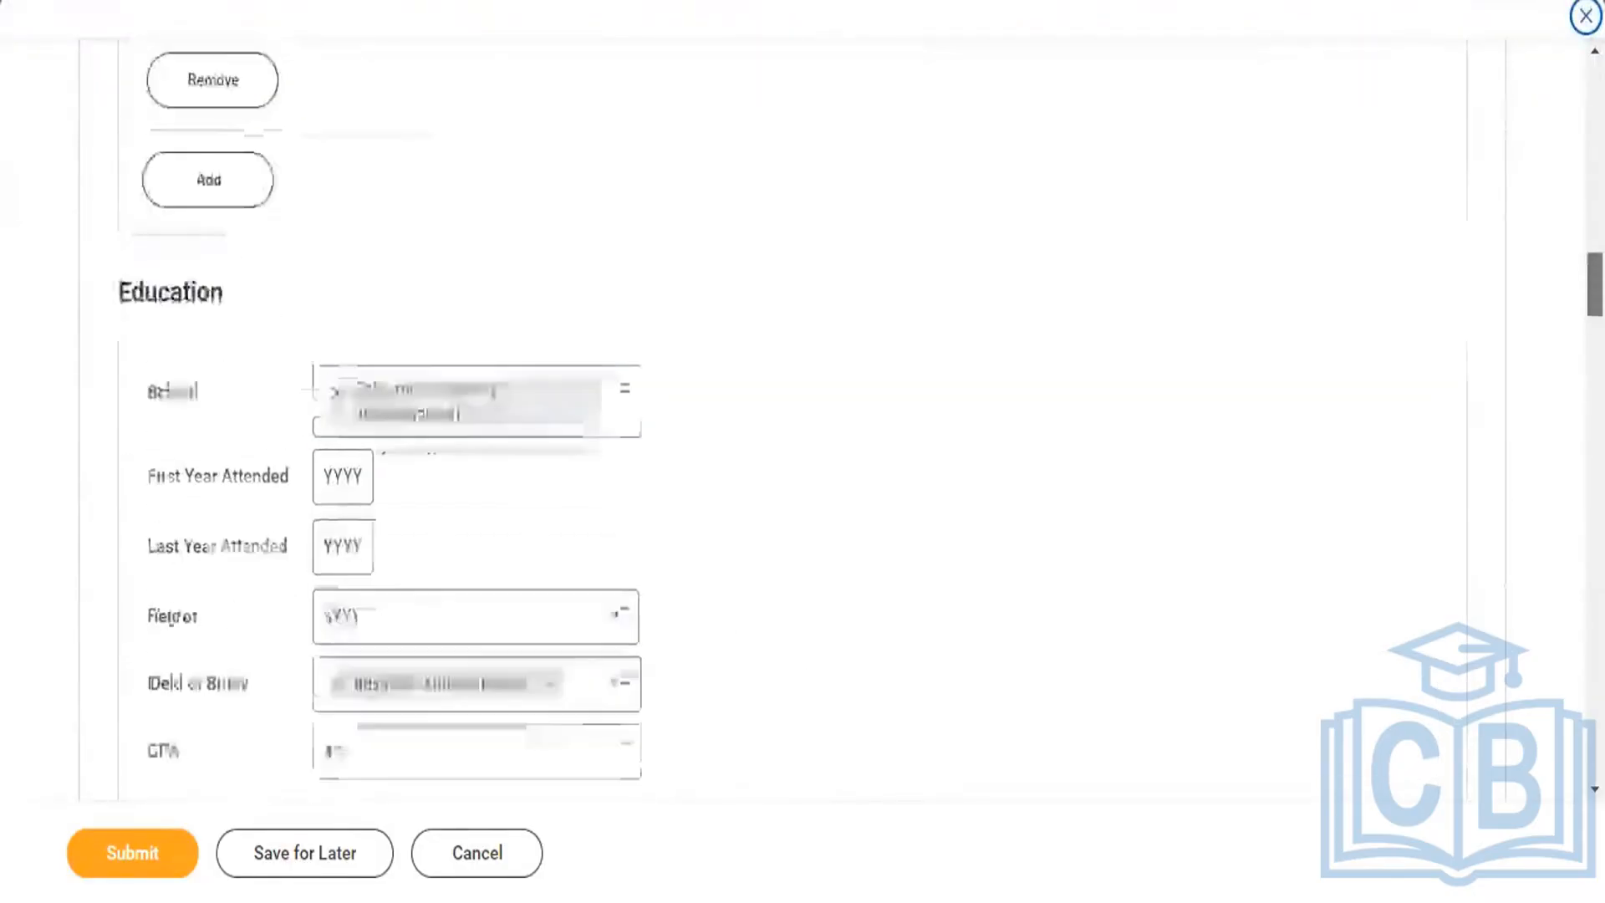
{"action": "scroll", "coordinate": [803, 418], "scroll_direction": "up", "scroll_amount": 12}
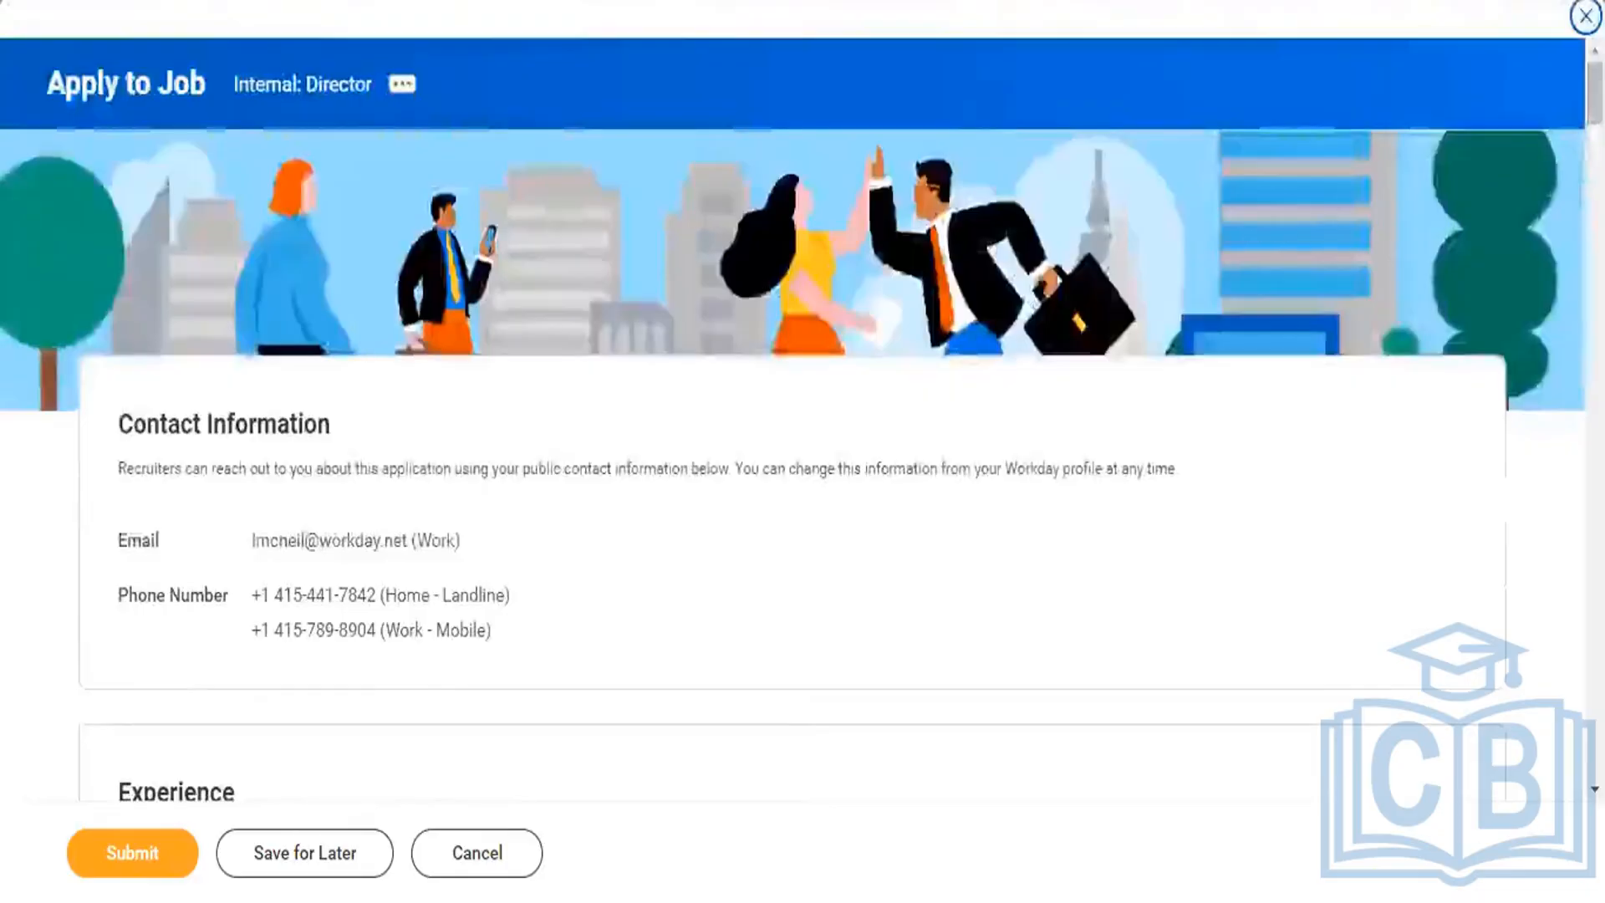
- Remove Nakatomi Holdings, International from the first experience entry and try searching for a replacement company
{"action": "scroll", "coordinate": [803, 418], "scroll_direction": "down", "scroll_amount": 3}
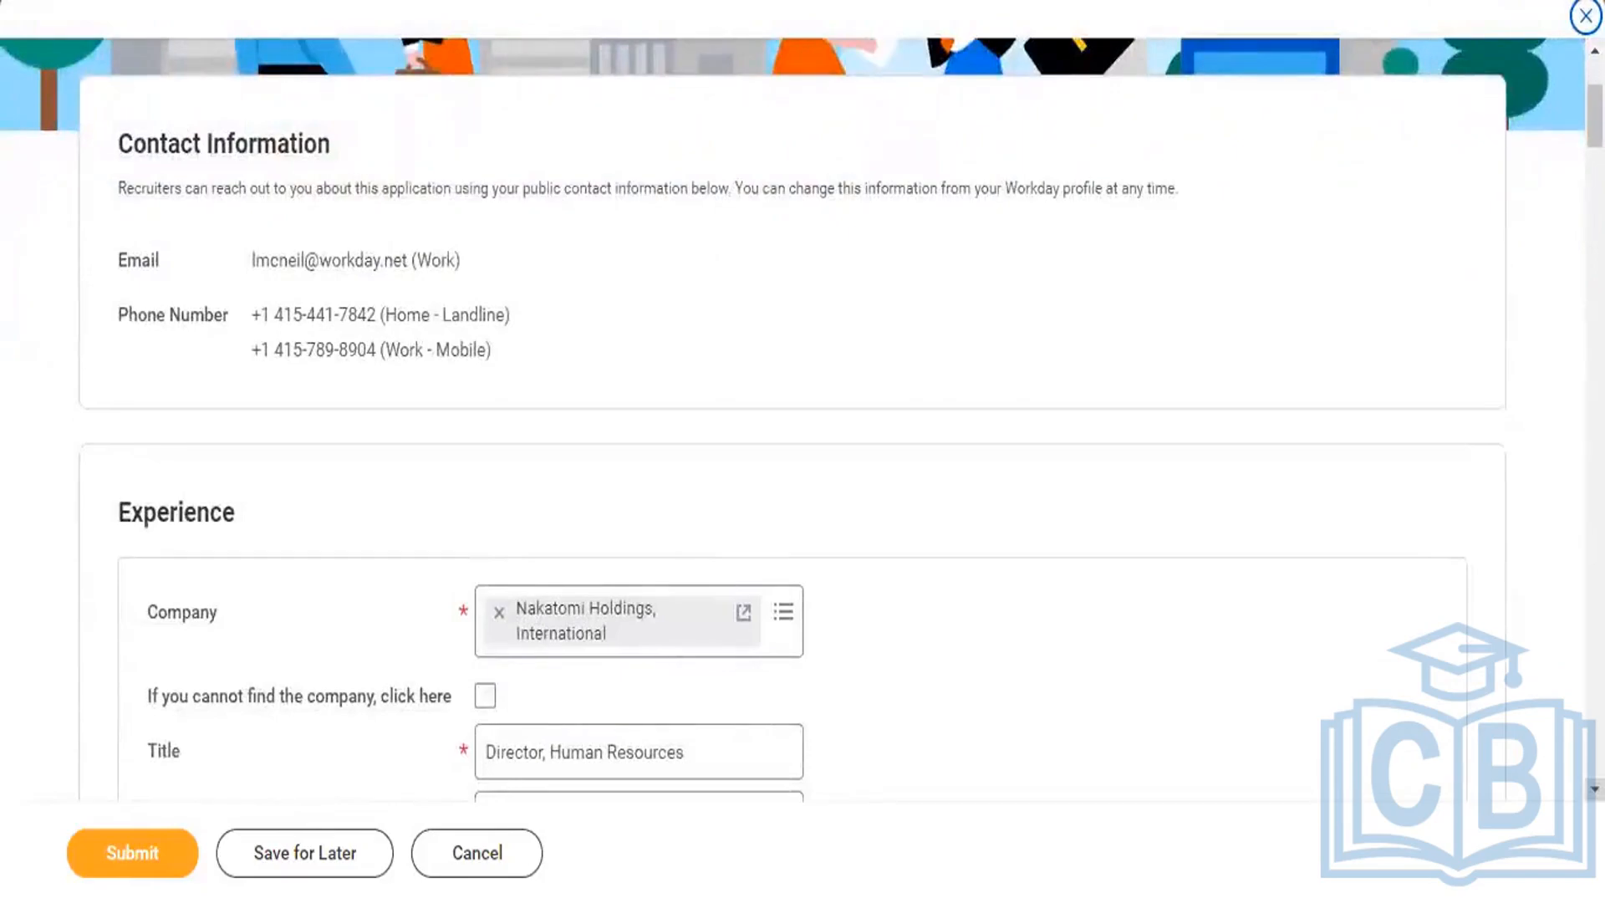
{"action": "left_click", "coordinate": [497, 620]}
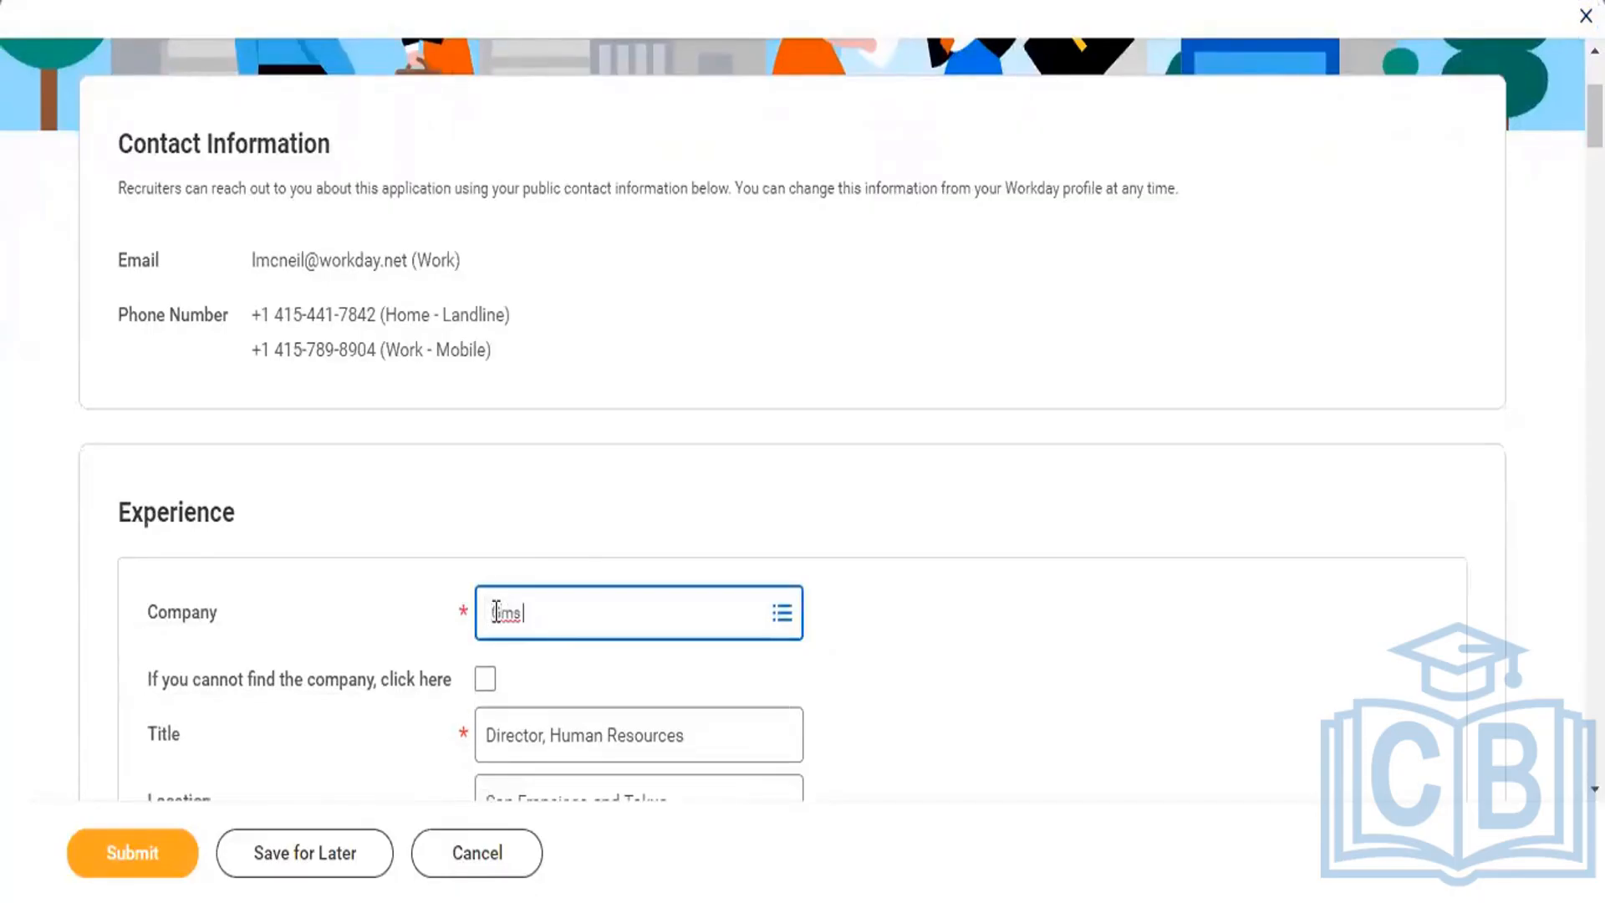
{"action": "key", "text": "Return"}
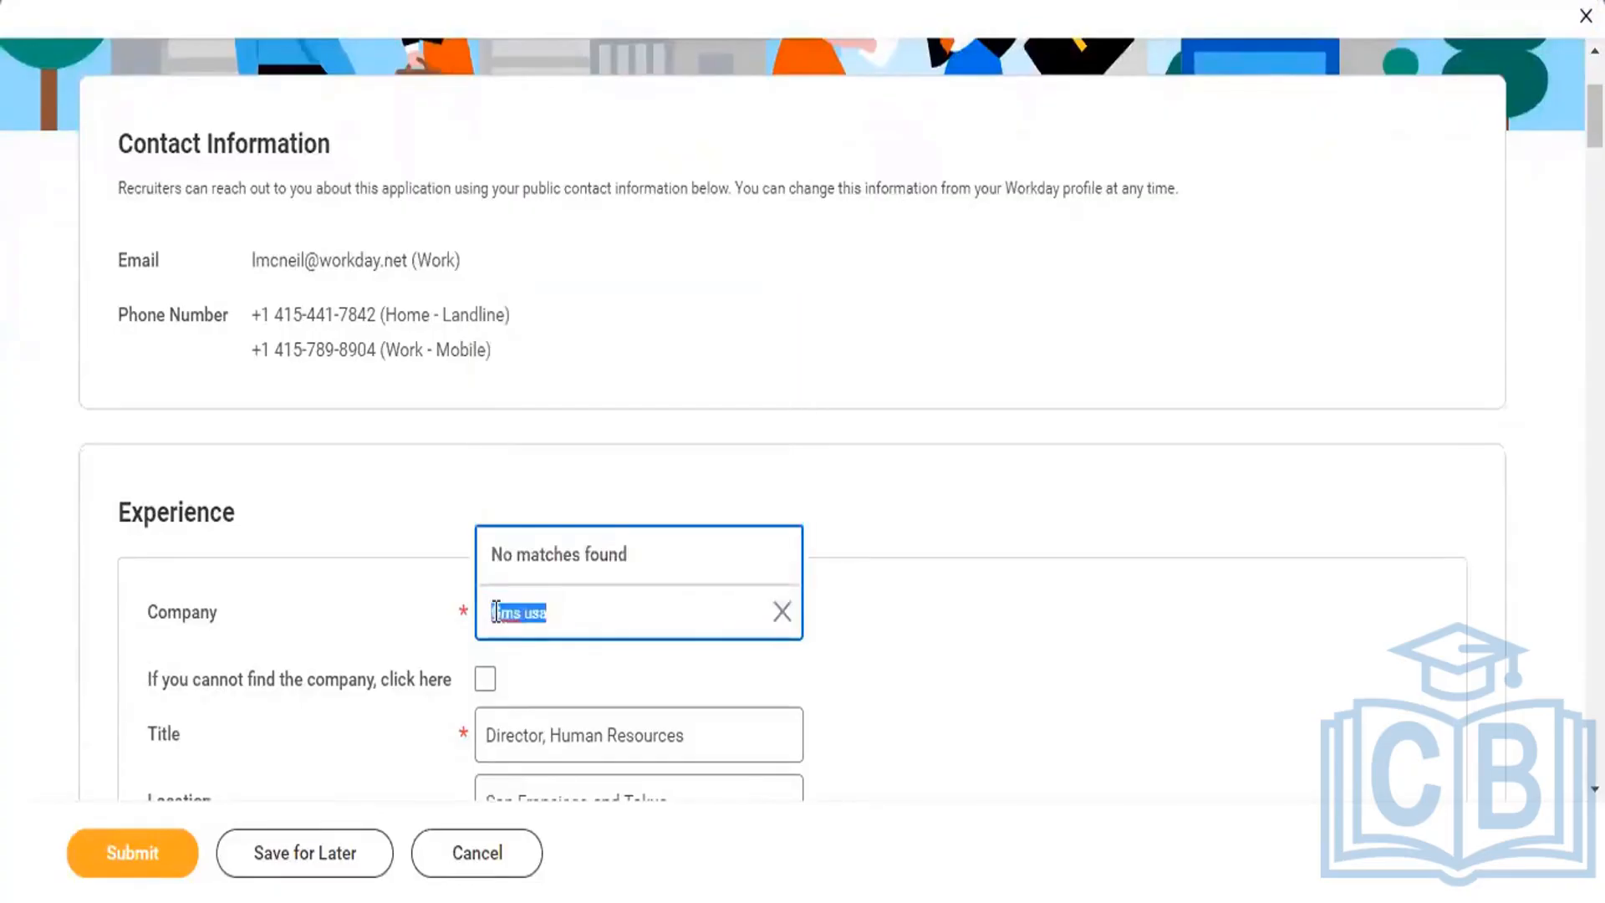
{"action": "left_click", "coordinate": [842, 633]}
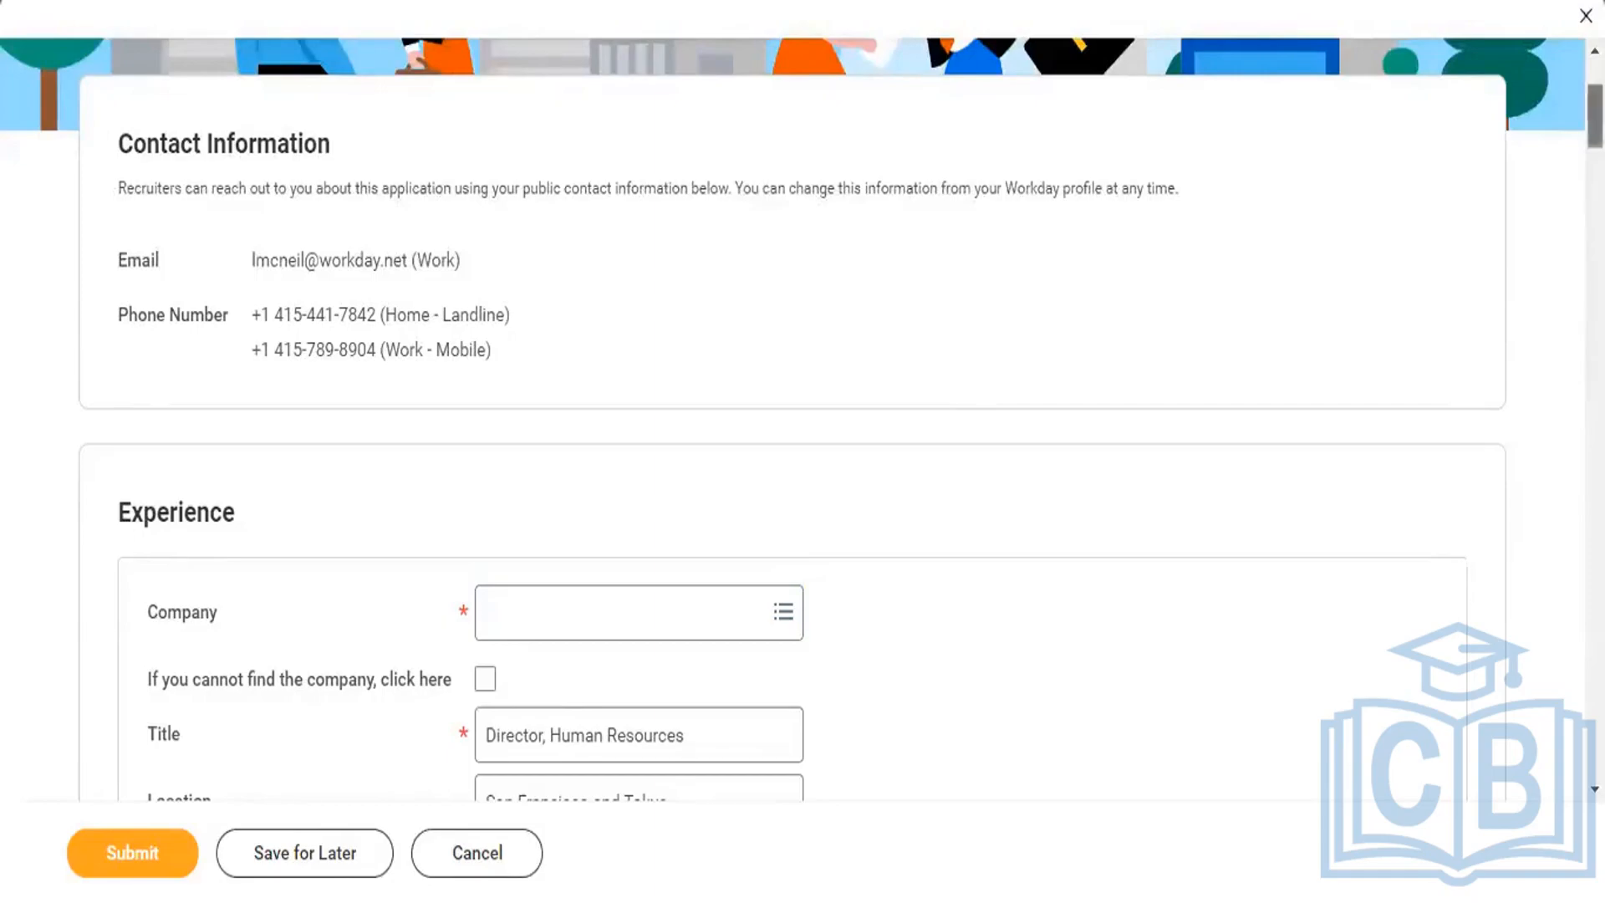
- Choose BAE Systems from the list of all companies as the company of the first experience entry
{"action": "scroll", "coordinate": [803, 418], "scroll_direction": "up", "scroll_amount": 2}
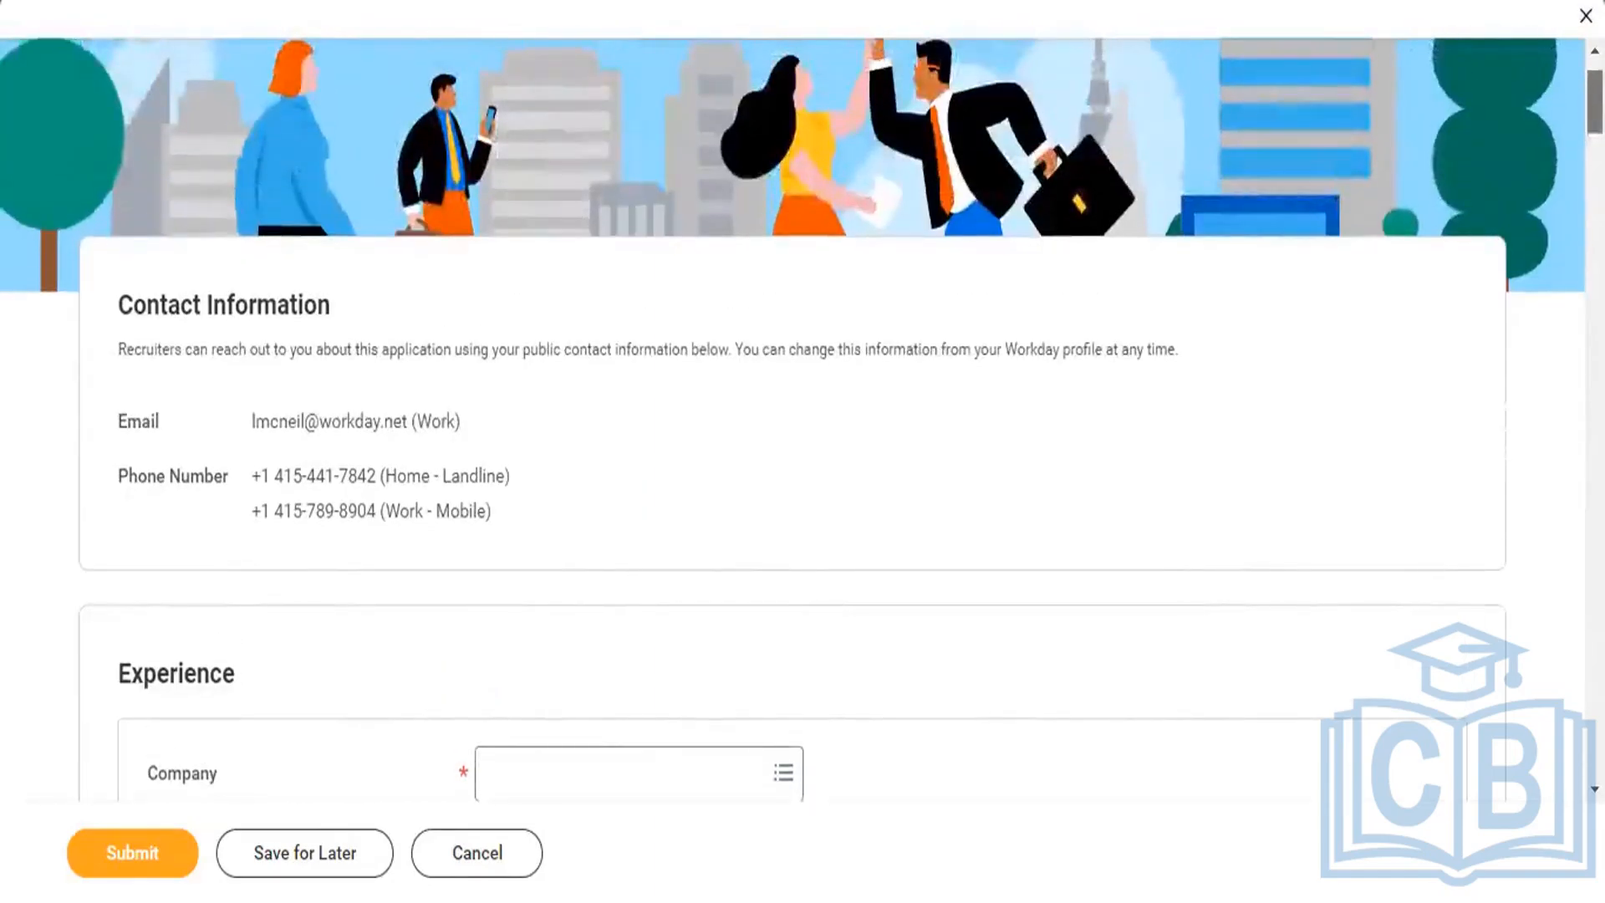
{"action": "scroll", "coordinate": [802, 418], "scroll_direction": "up", "scroll_amount": 2}
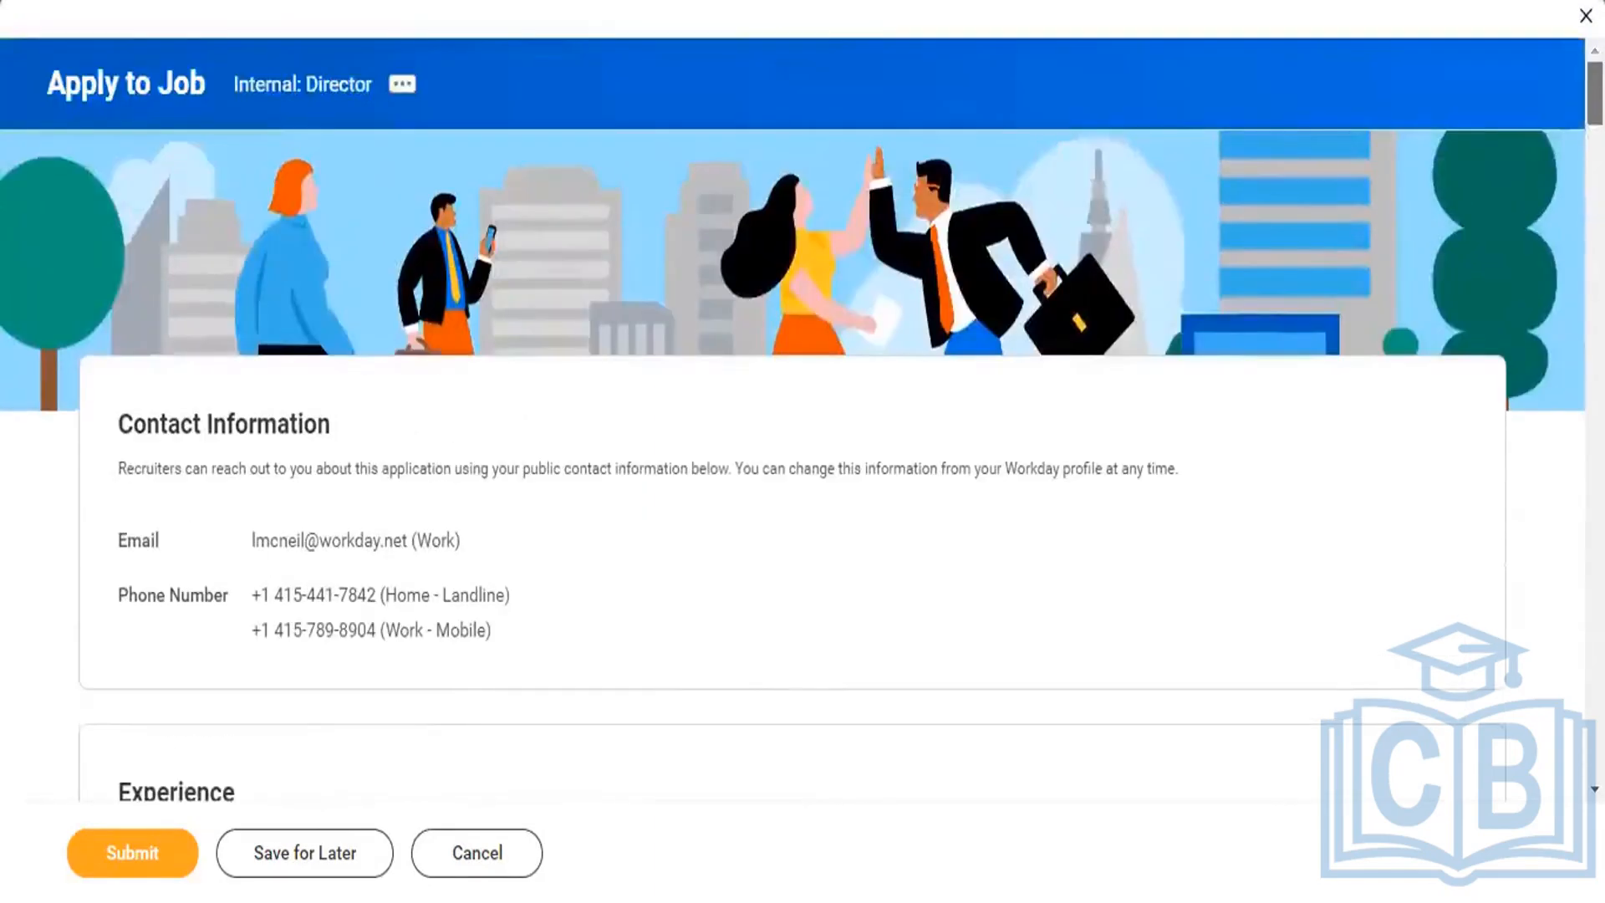
{"action": "scroll", "coordinate": [802, 418], "scroll_direction": "down", "scroll_amount": 10}
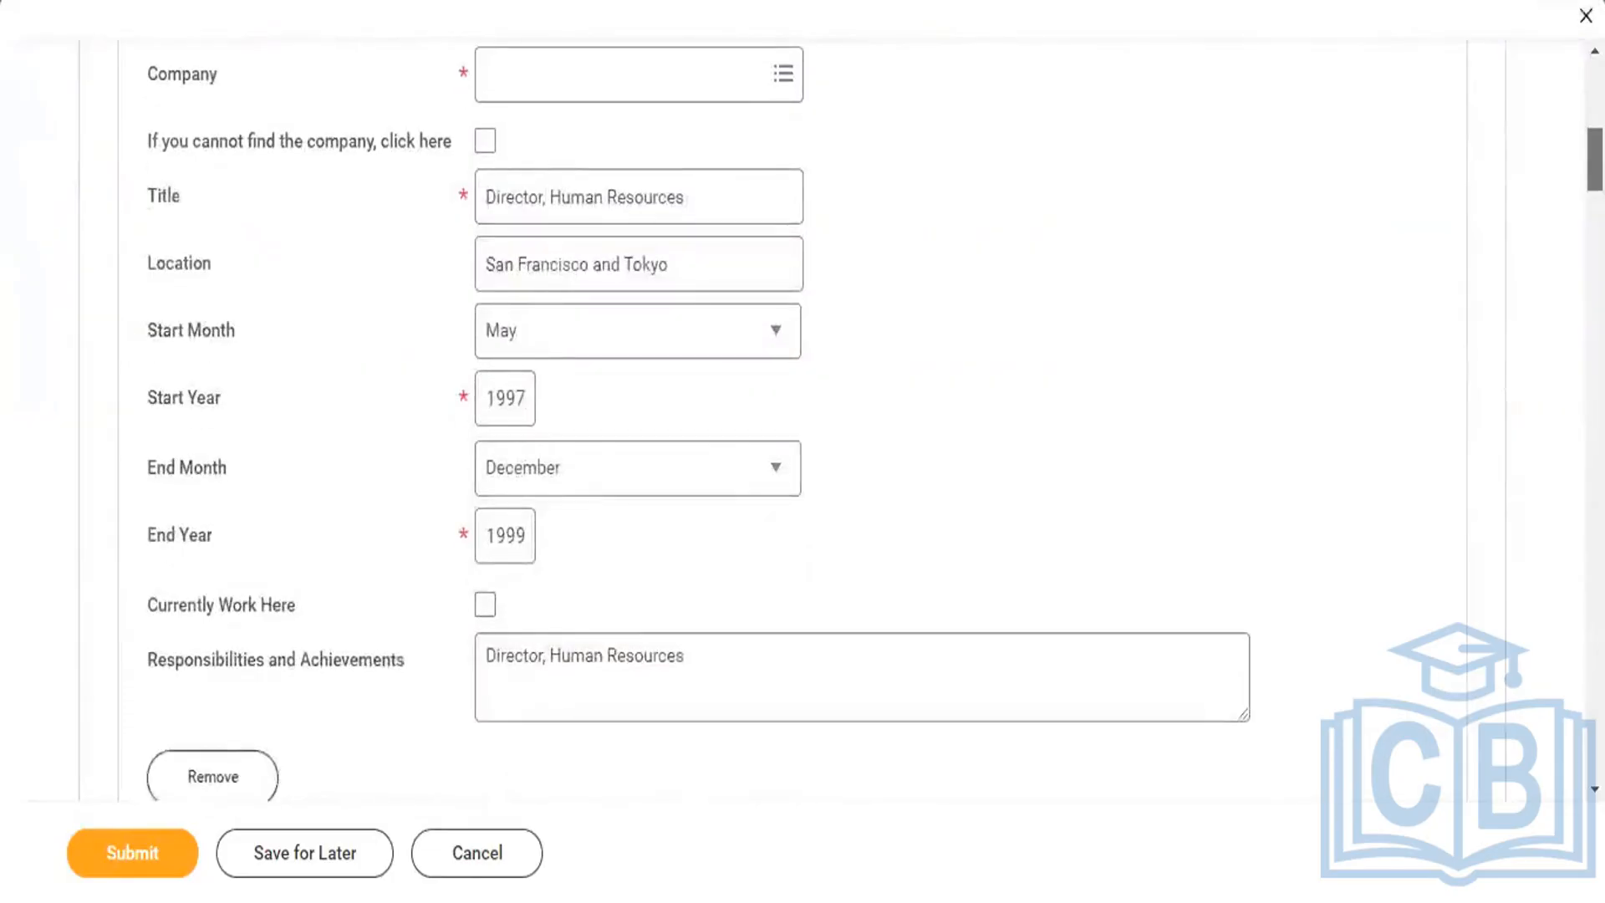
{"action": "scroll", "coordinate": [803, 418], "scroll_direction": "up", "scroll_amount": 10}
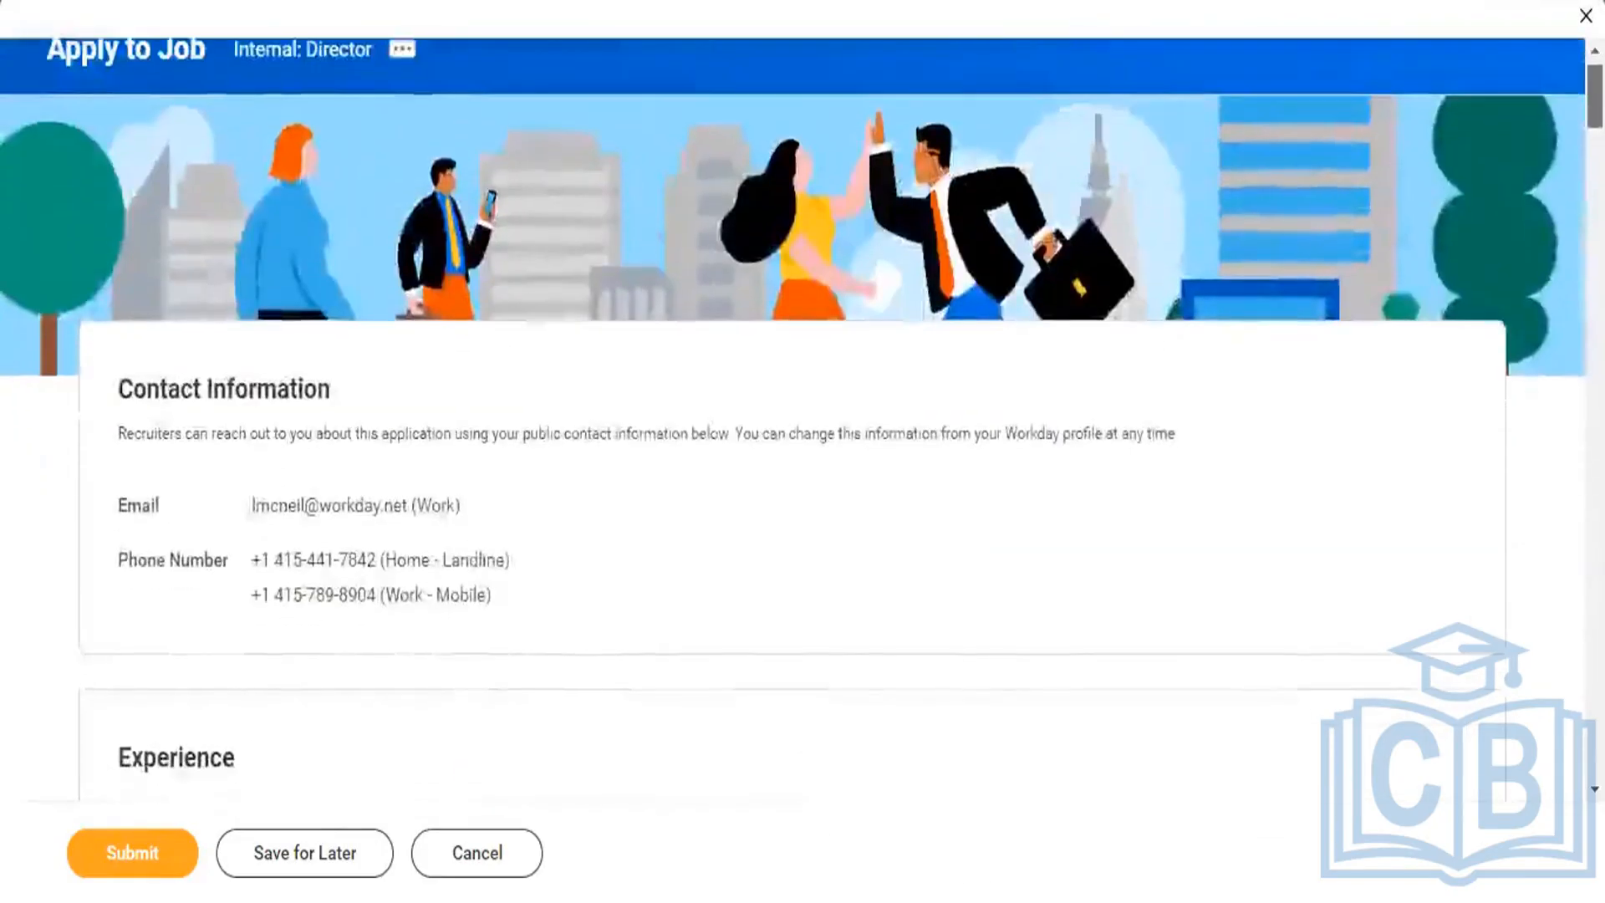
{"action": "scroll", "coordinate": [802, 418], "scroll_direction": "down", "scroll_amount": 4}
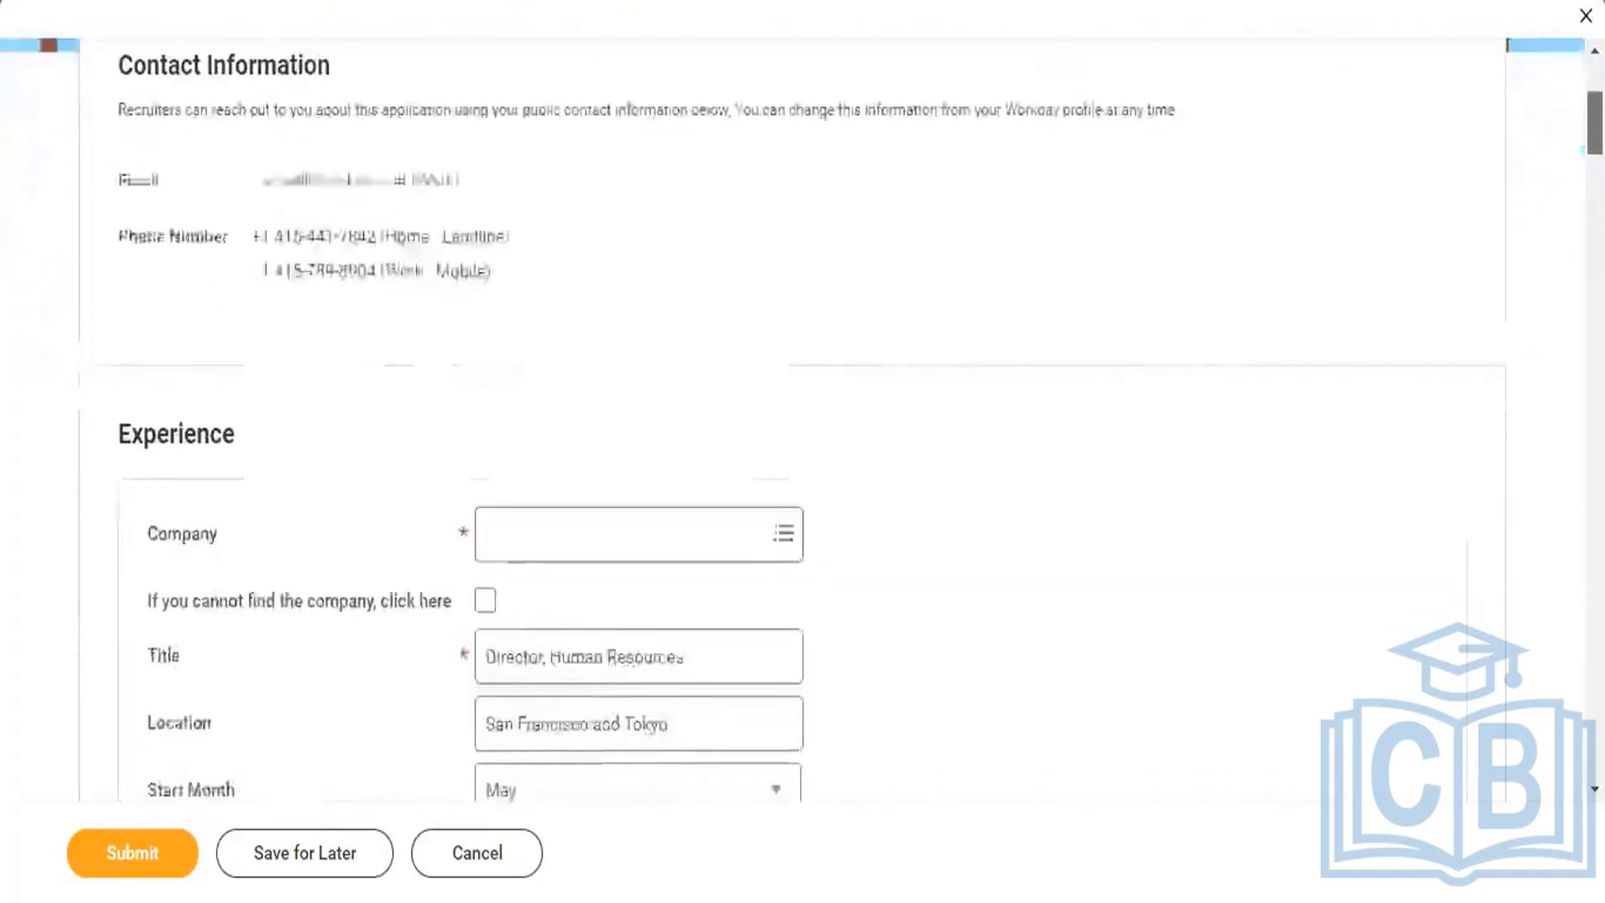
{"action": "scroll", "coordinate": [810, 398], "scroll_direction": "down", "scroll_amount": 3}
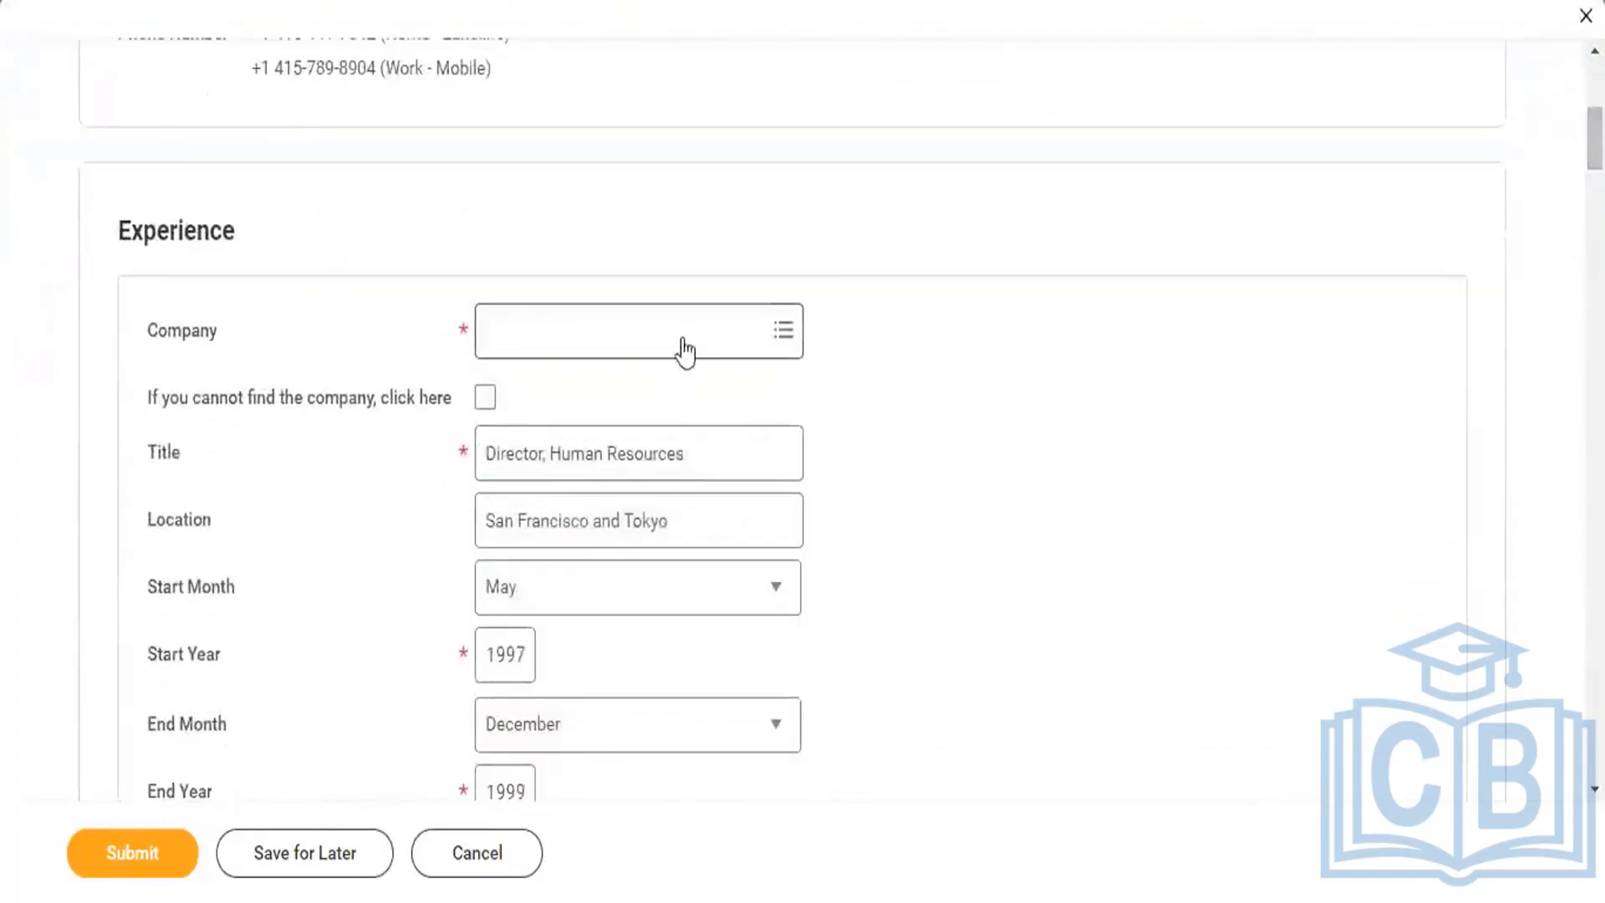
{"action": "left_click", "coordinate": [685, 350]}
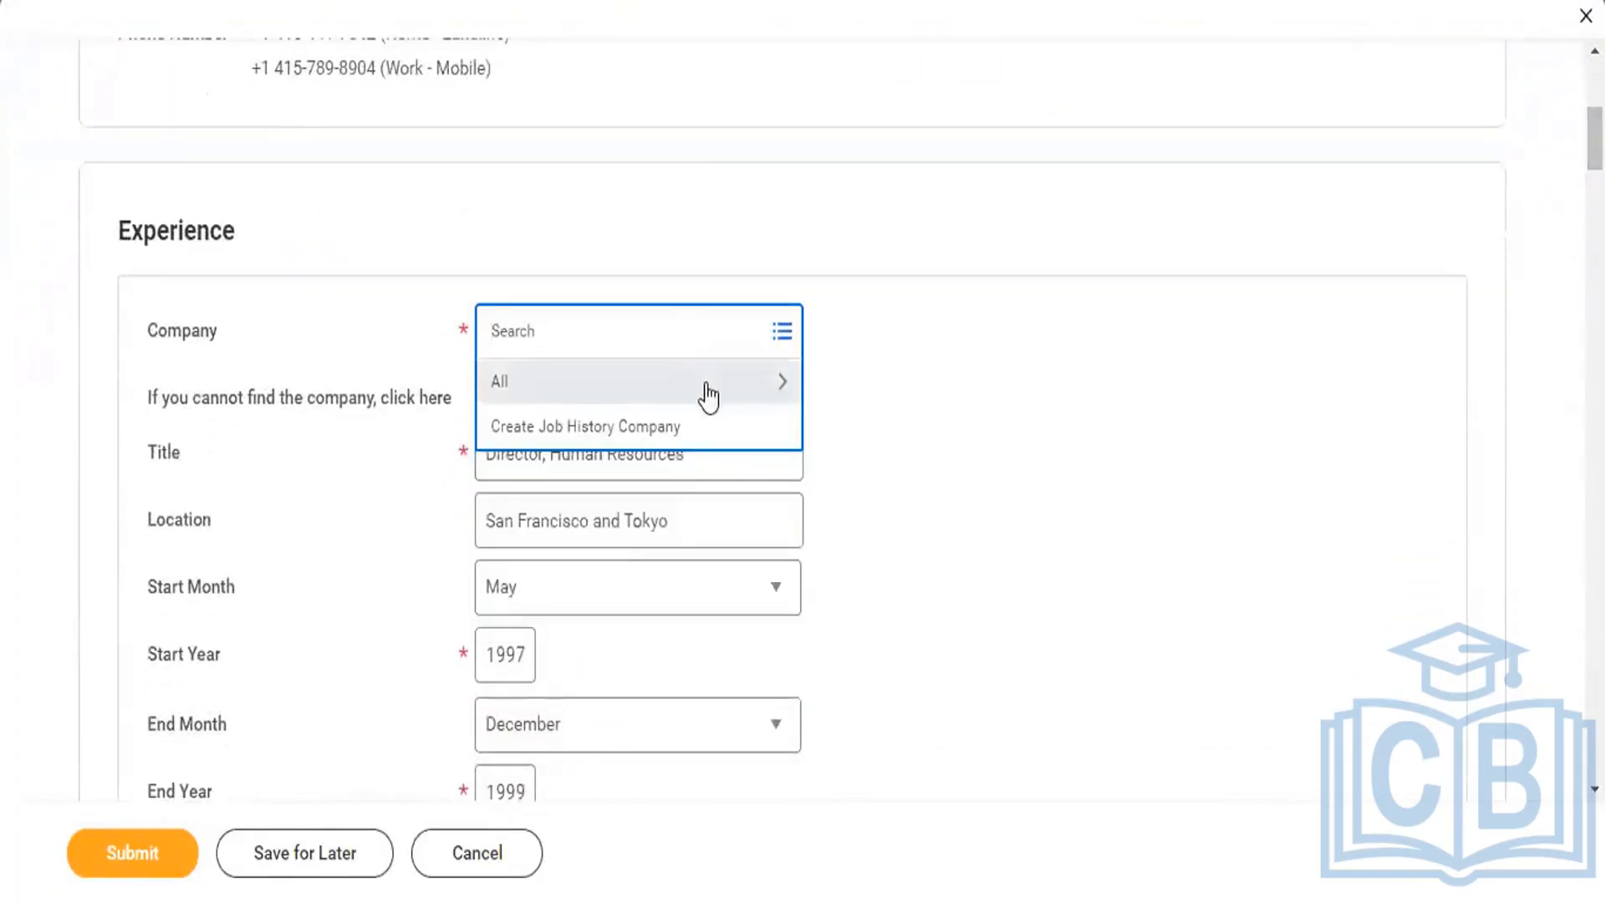
{"action": "left_click", "coordinate": [710, 392]}
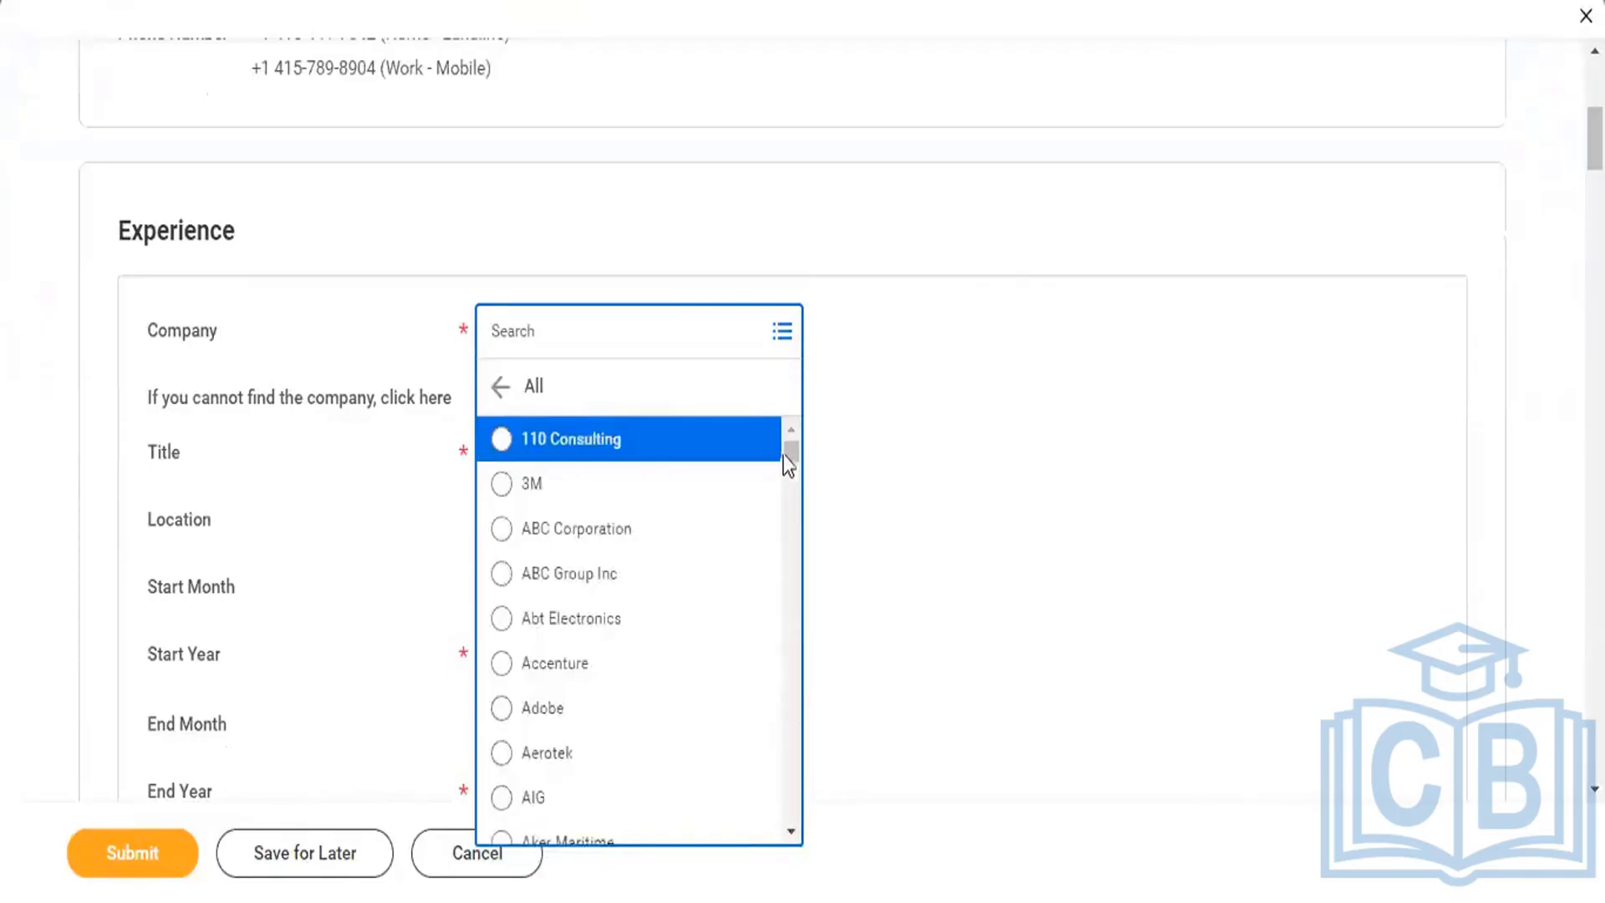
{"action": "scroll", "coordinate": [791, 832], "scroll_direction": "down", "scroll_amount": 8}
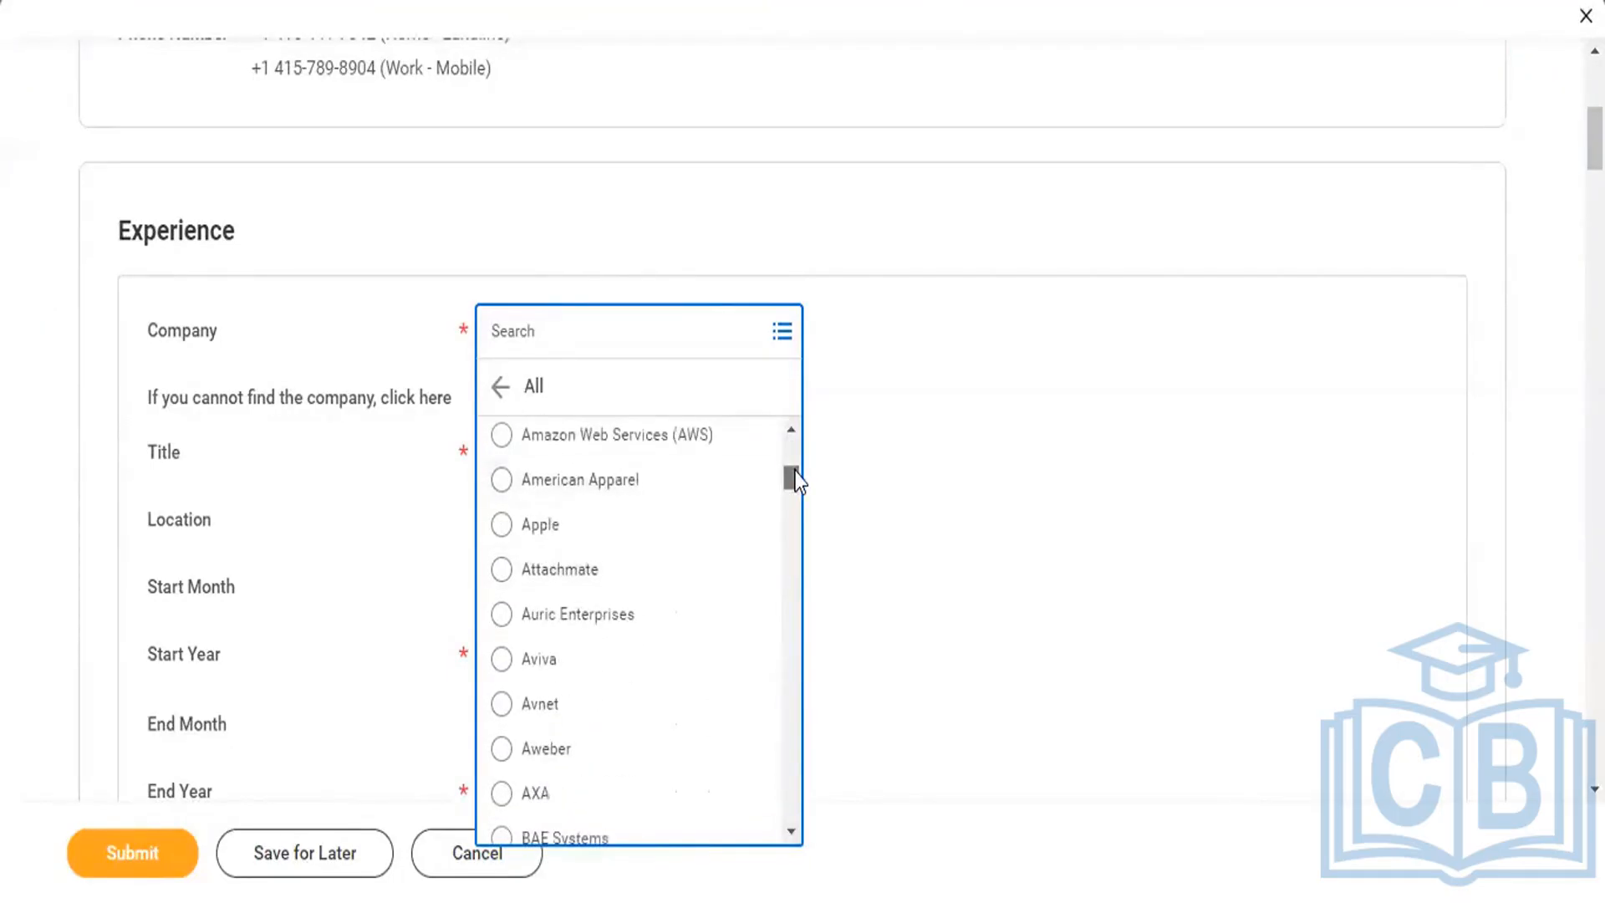
{"action": "mouse_move", "coordinate": [794, 480]}
{"action": "left_mouse_down"}
{"action": "mouse_move", "coordinate": [790, 454]}
{"action": "mouse_move", "coordinate": [792, 490]}
{"action": "left_mouse_up"}
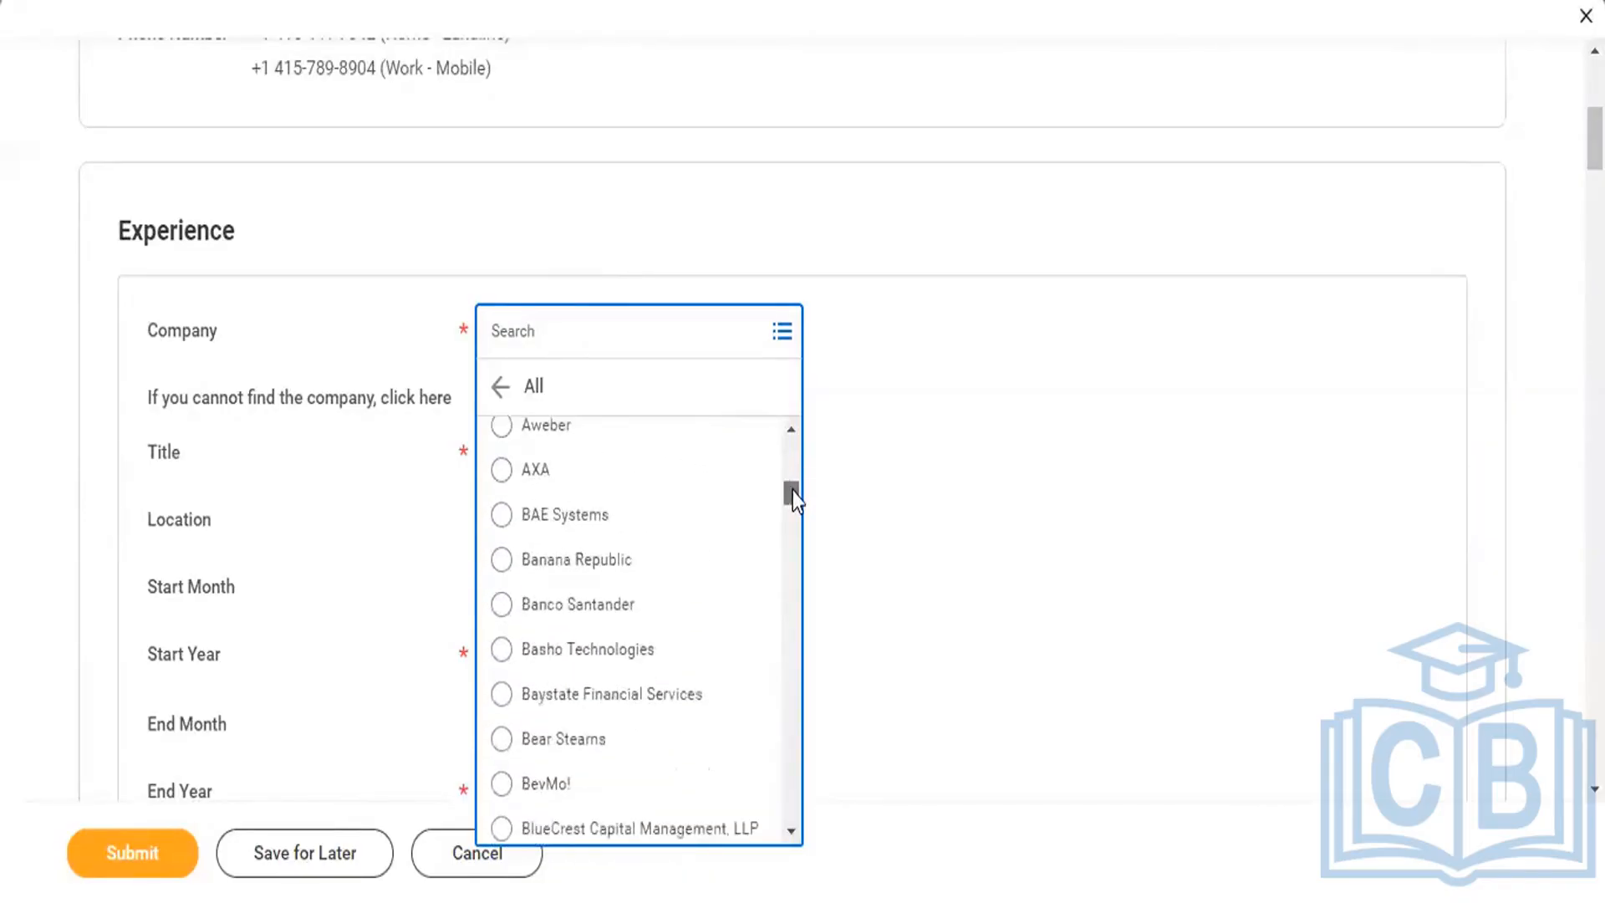
{"action": "left_click", "coordinate": [502, 516]}
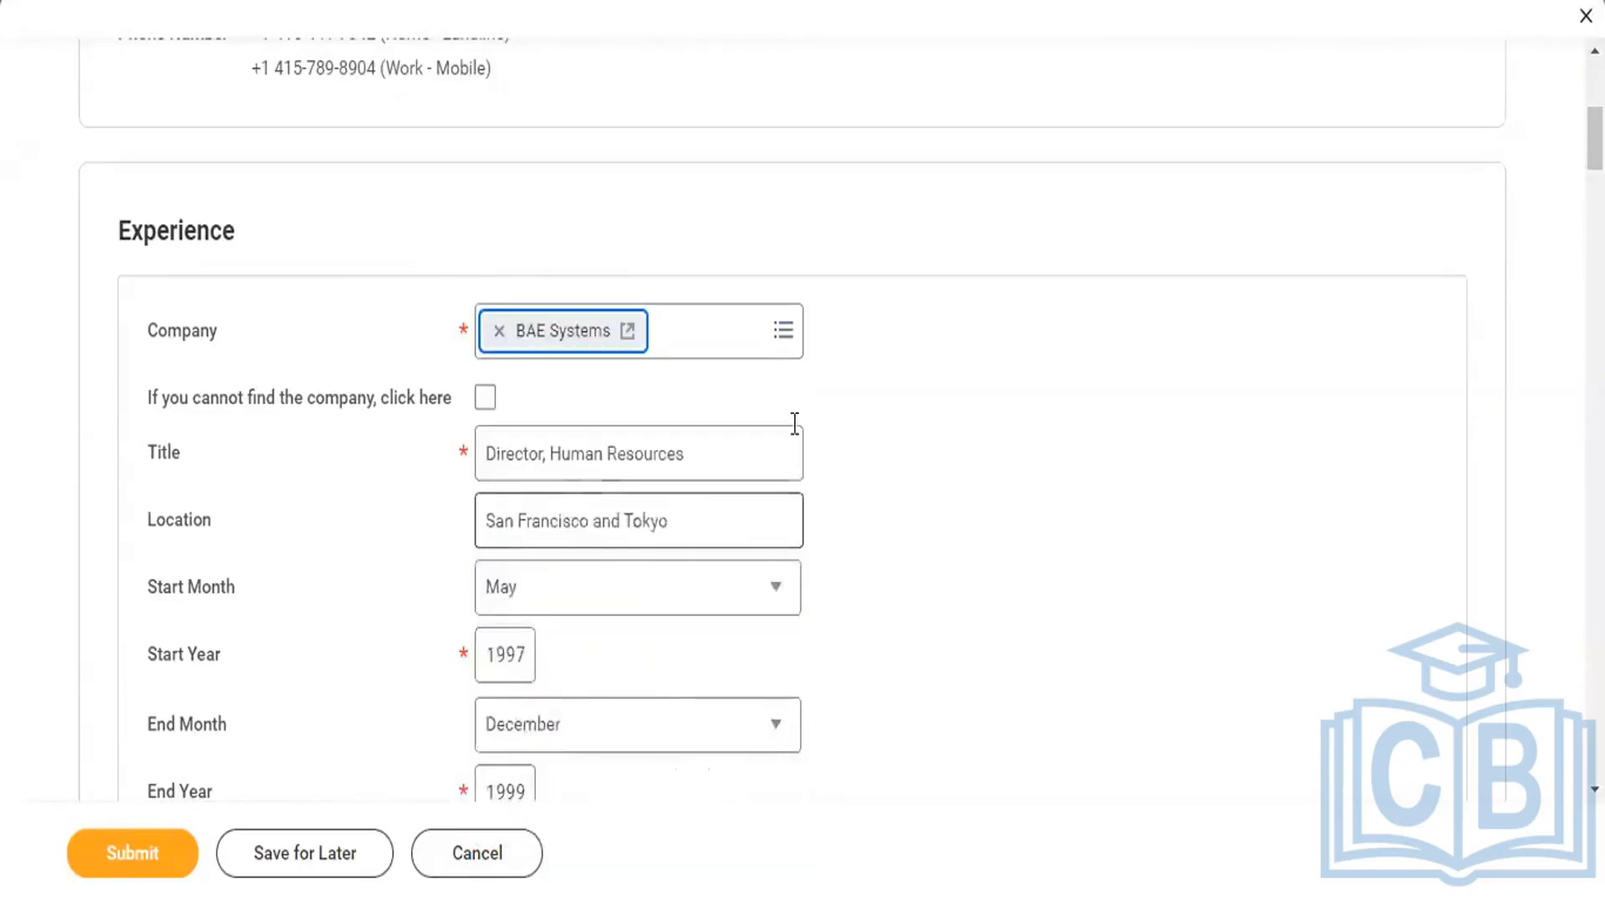
- Submit the internal application for the Director job, view the submission details and close them
{"action": "left_click", "coordinate": [161, 848]}
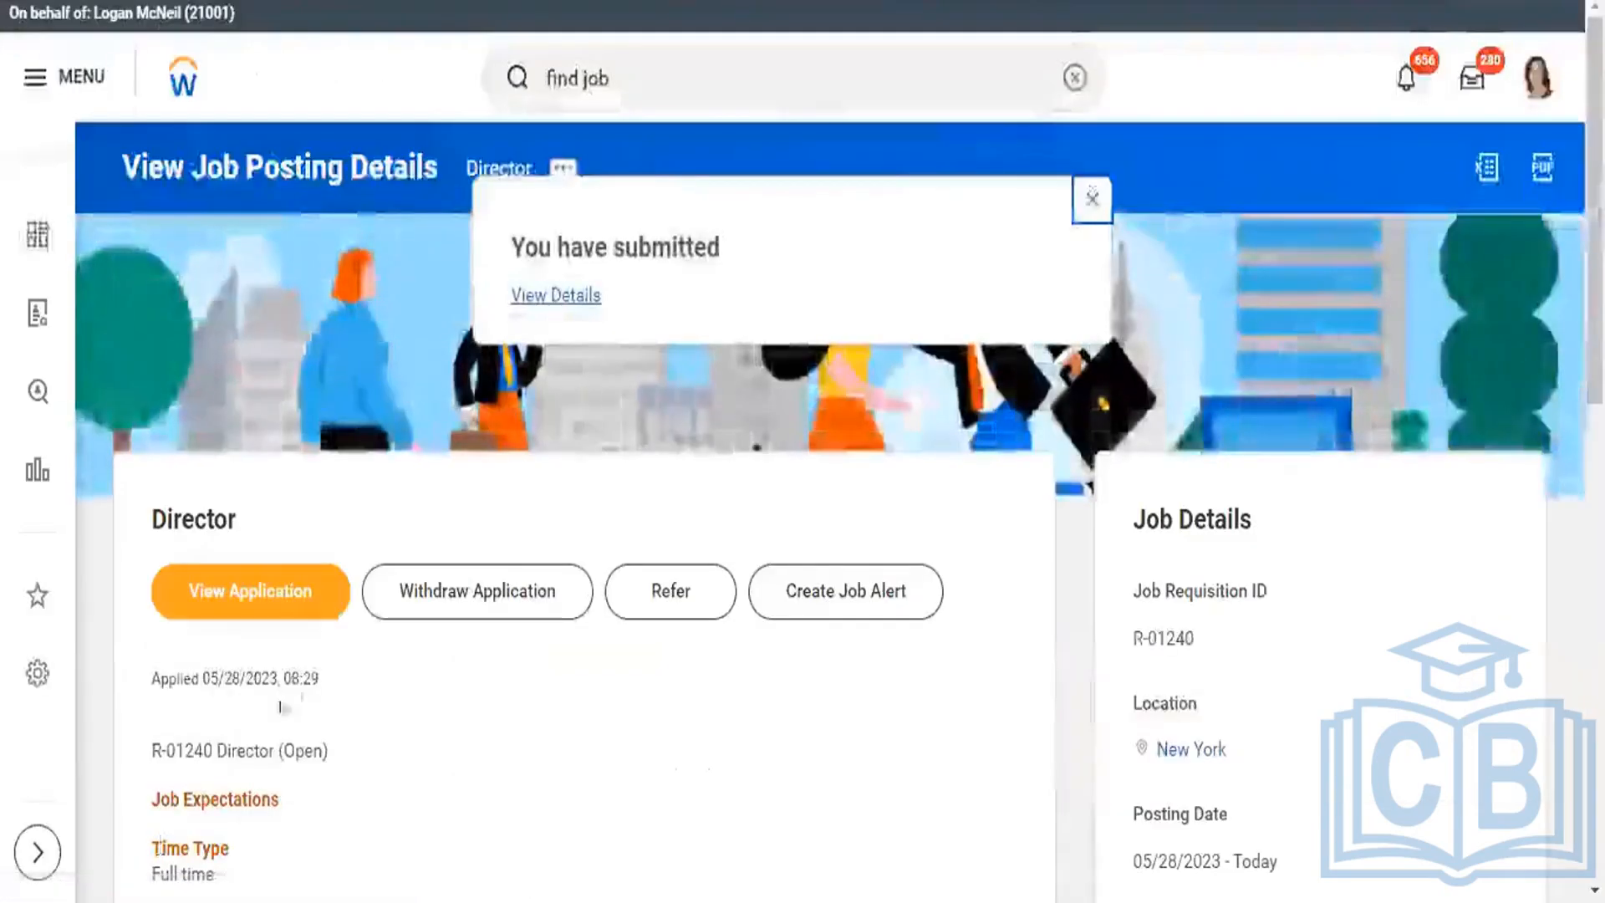
{"action": "left_click", "coordinate": [579, 300]}
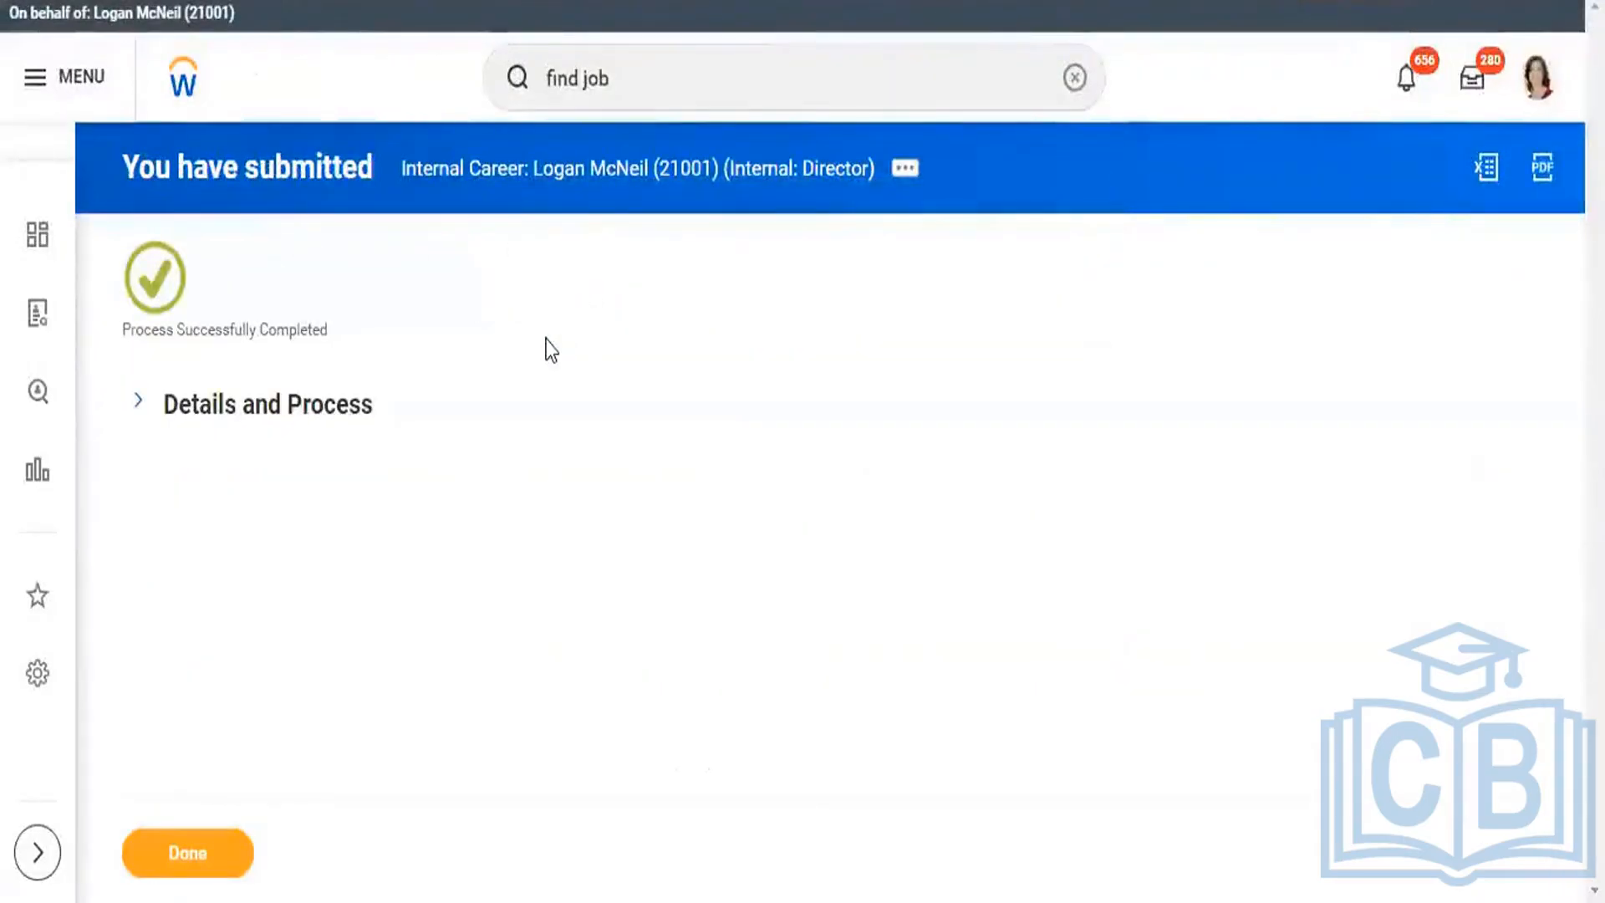
{"action": "left_click", "coordinate": [209, 849]}
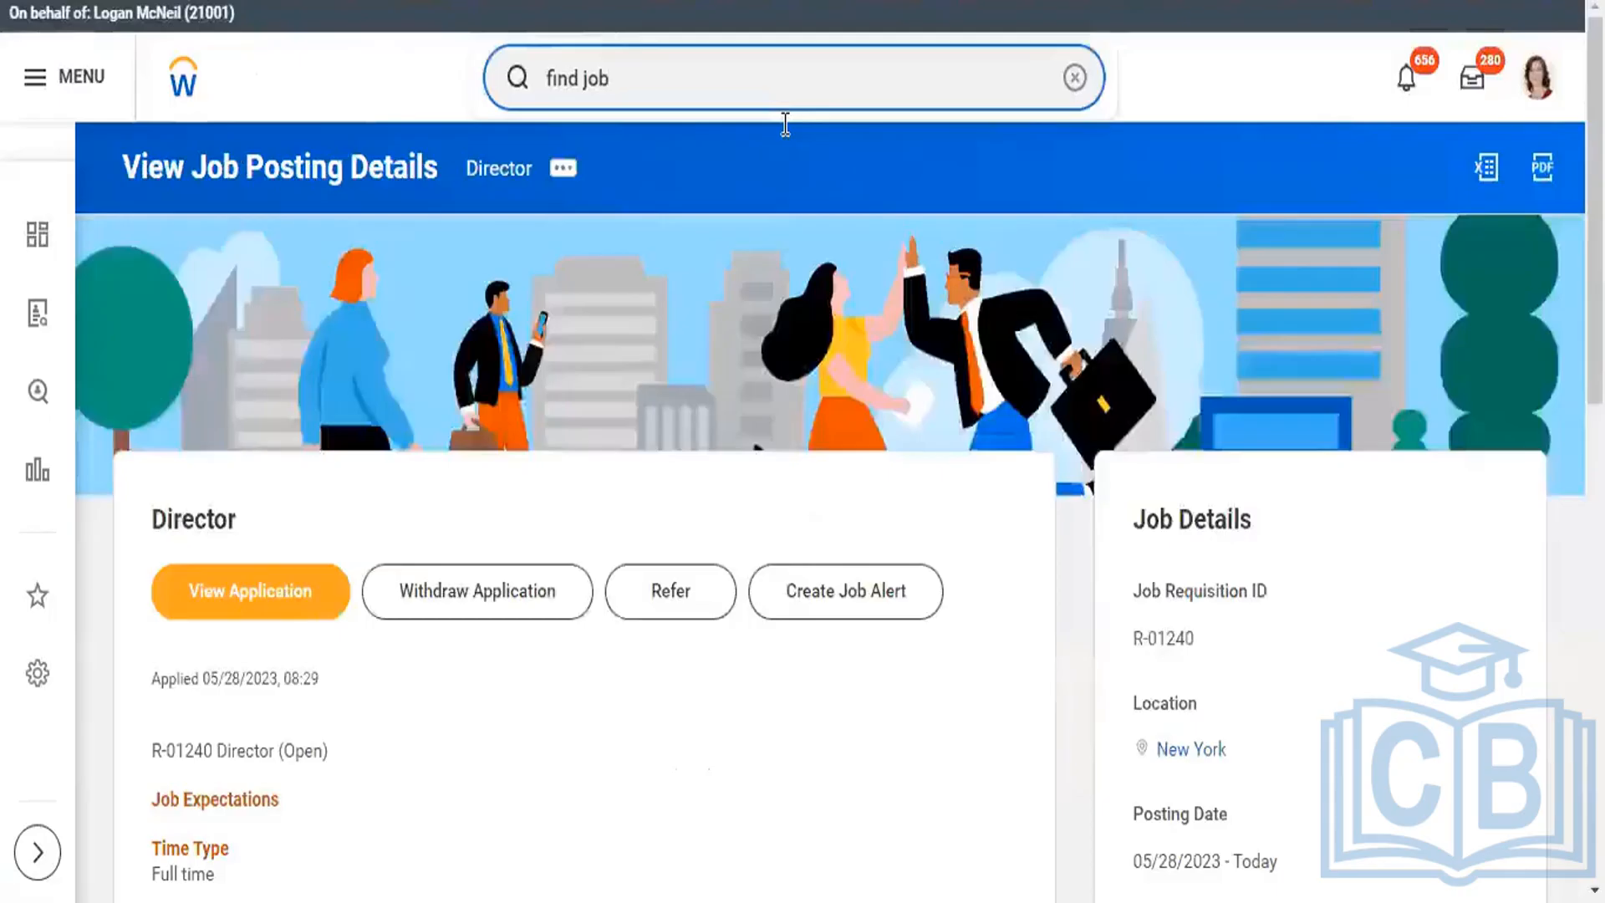
{"action": "left_click", "coordinate": [1075, 78]}
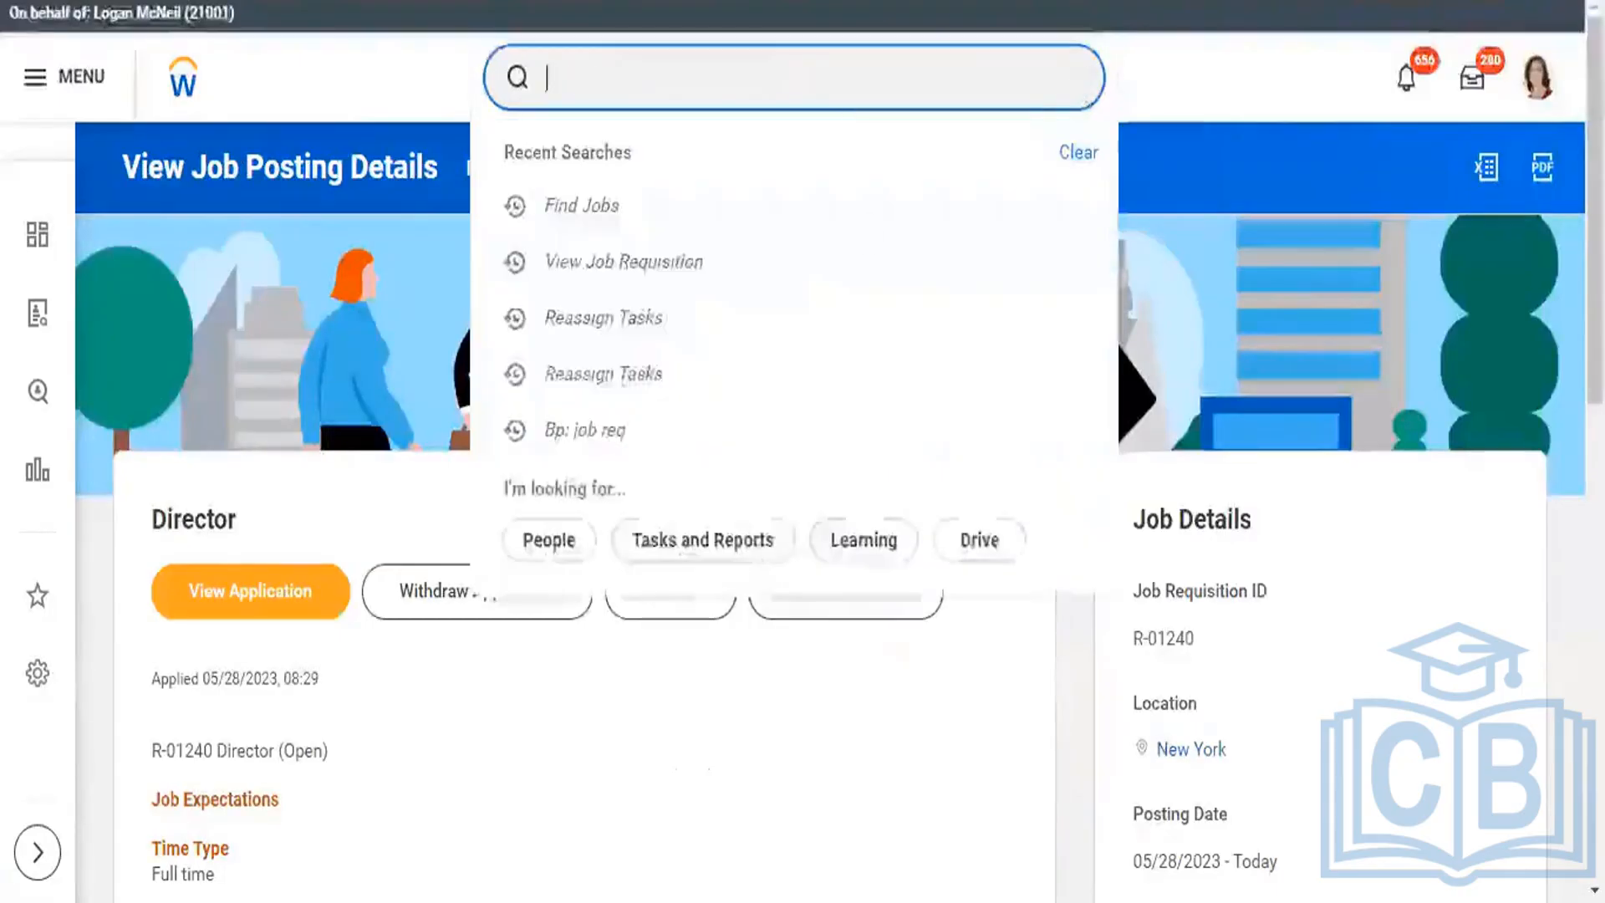
{"action": "left_click", "coordinate": [771, 272]}
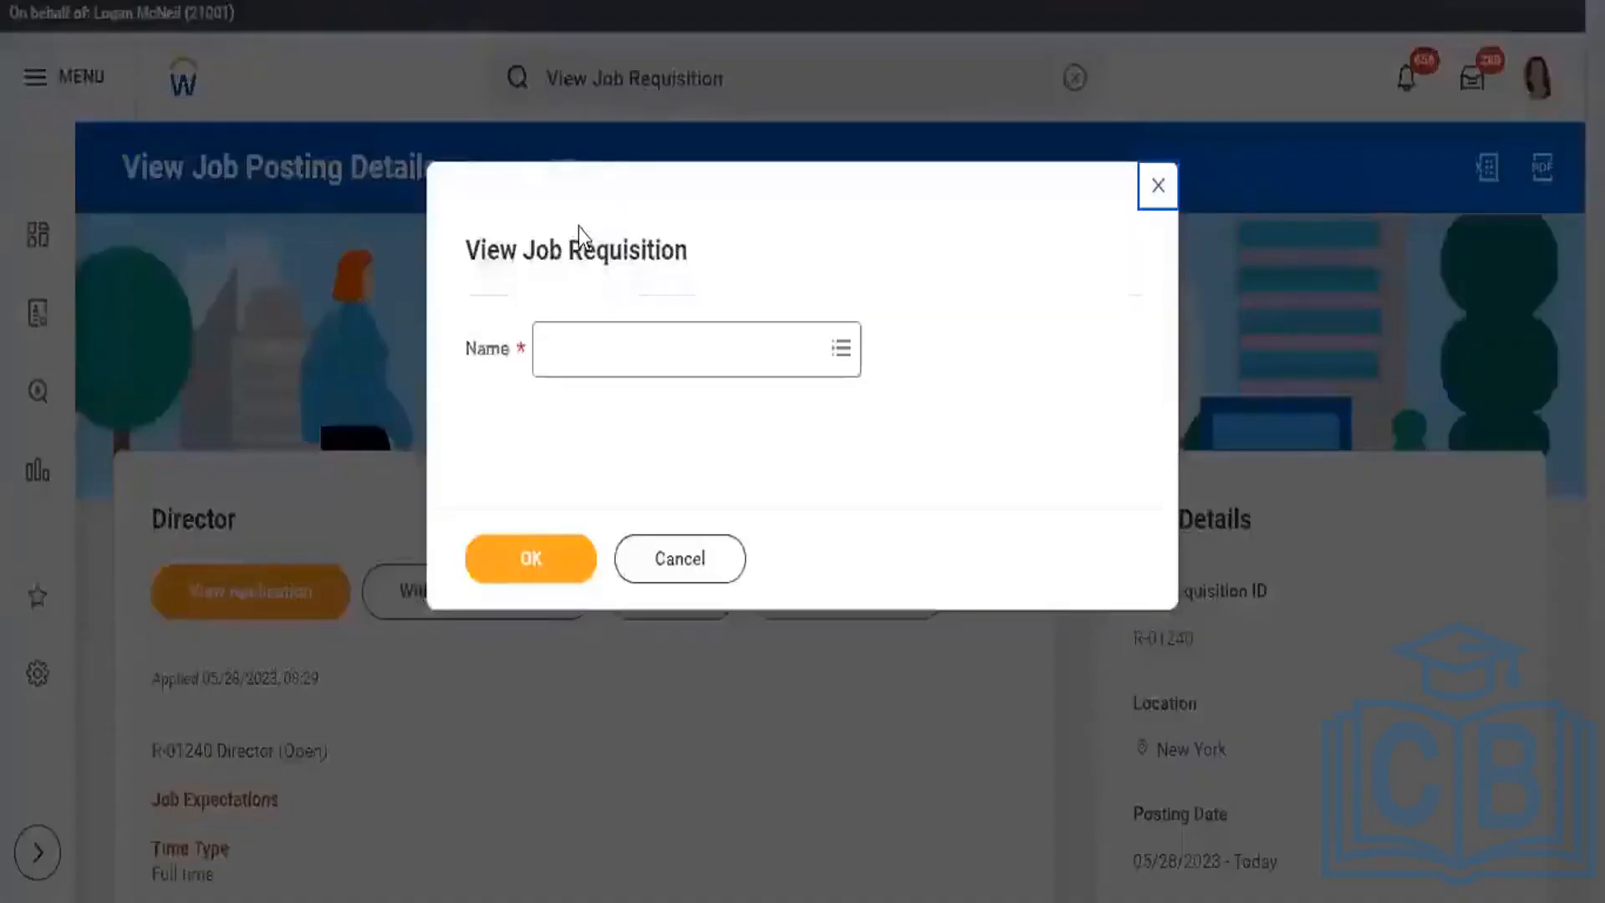
{"action": "left_click", "coordinate": [706, 558]}
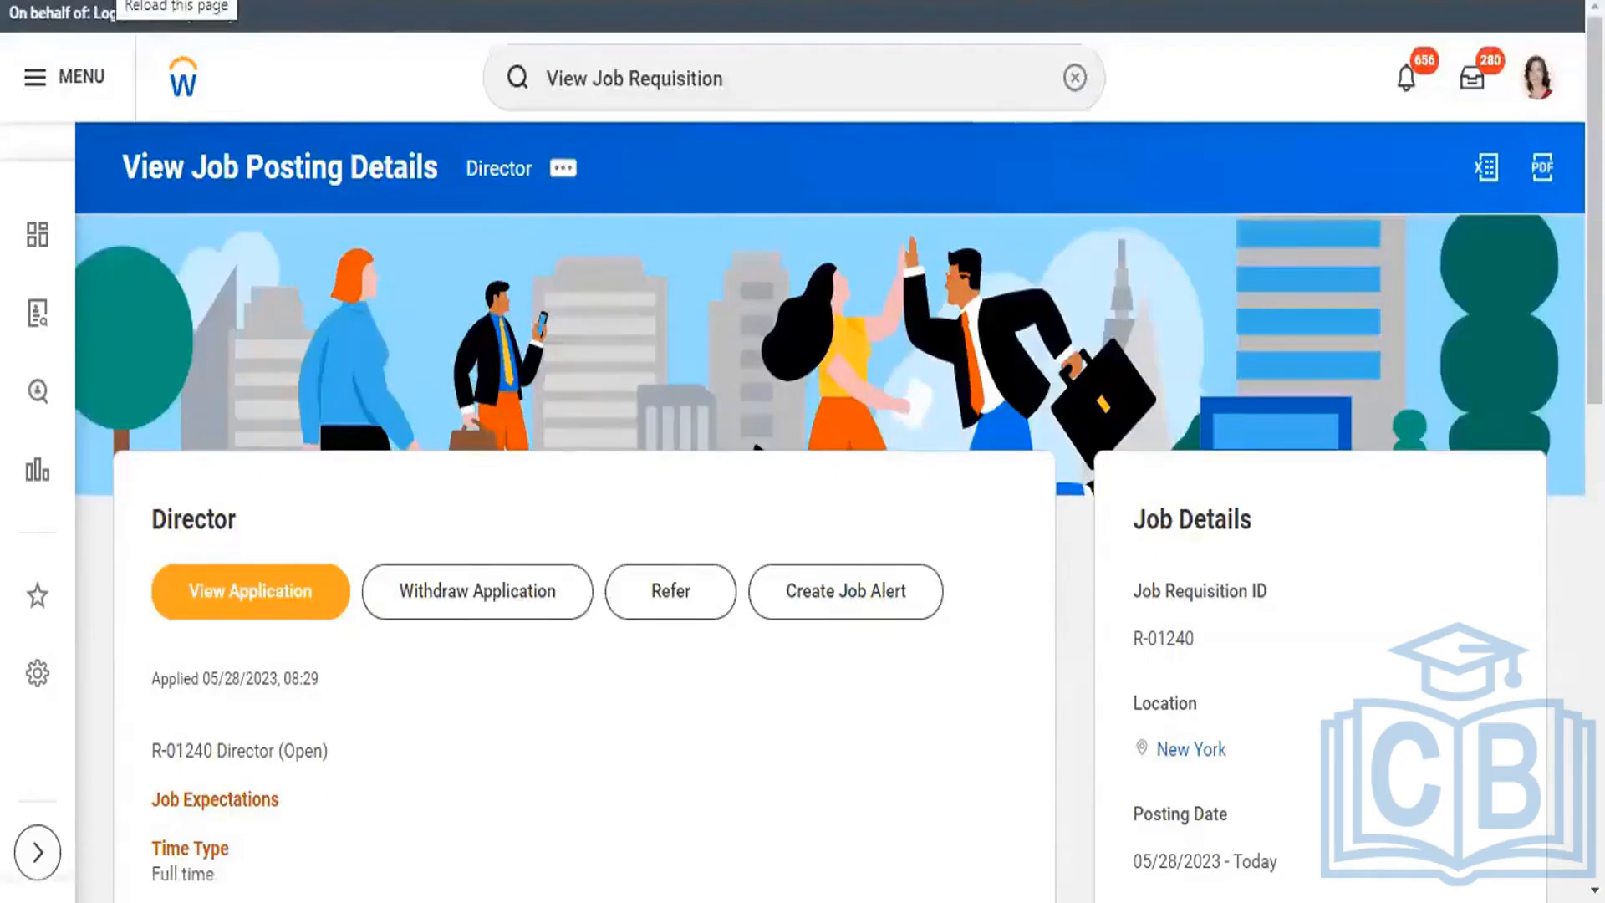
{"action": "left_click", "coordinate": [117, 0]}
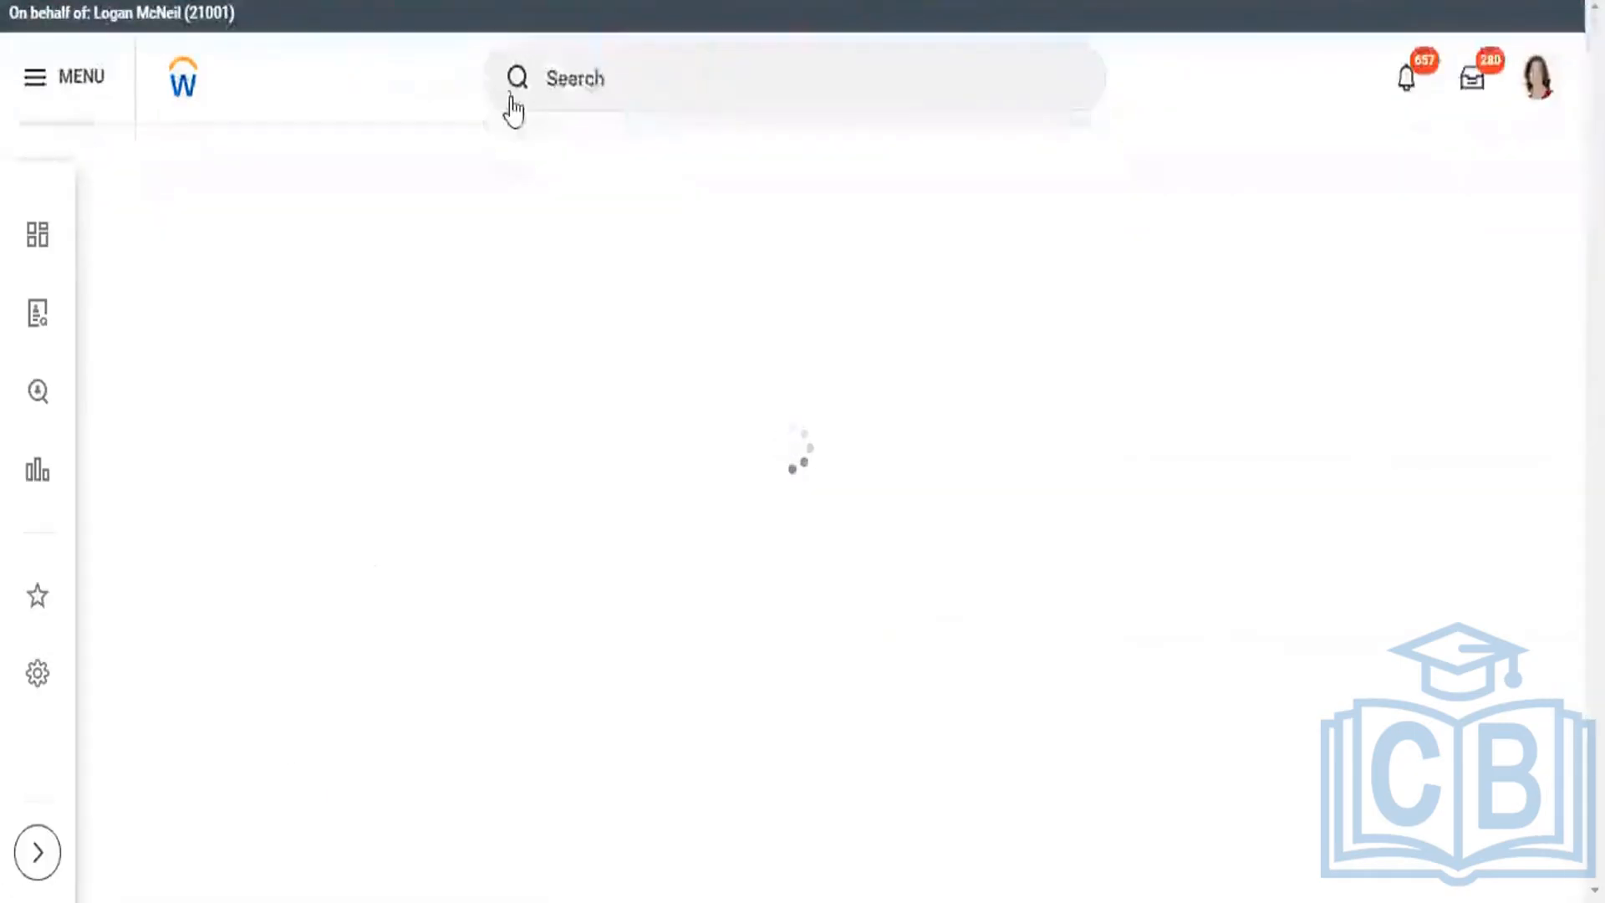
{"action": "left_click", "coordinate": [728, 73]}
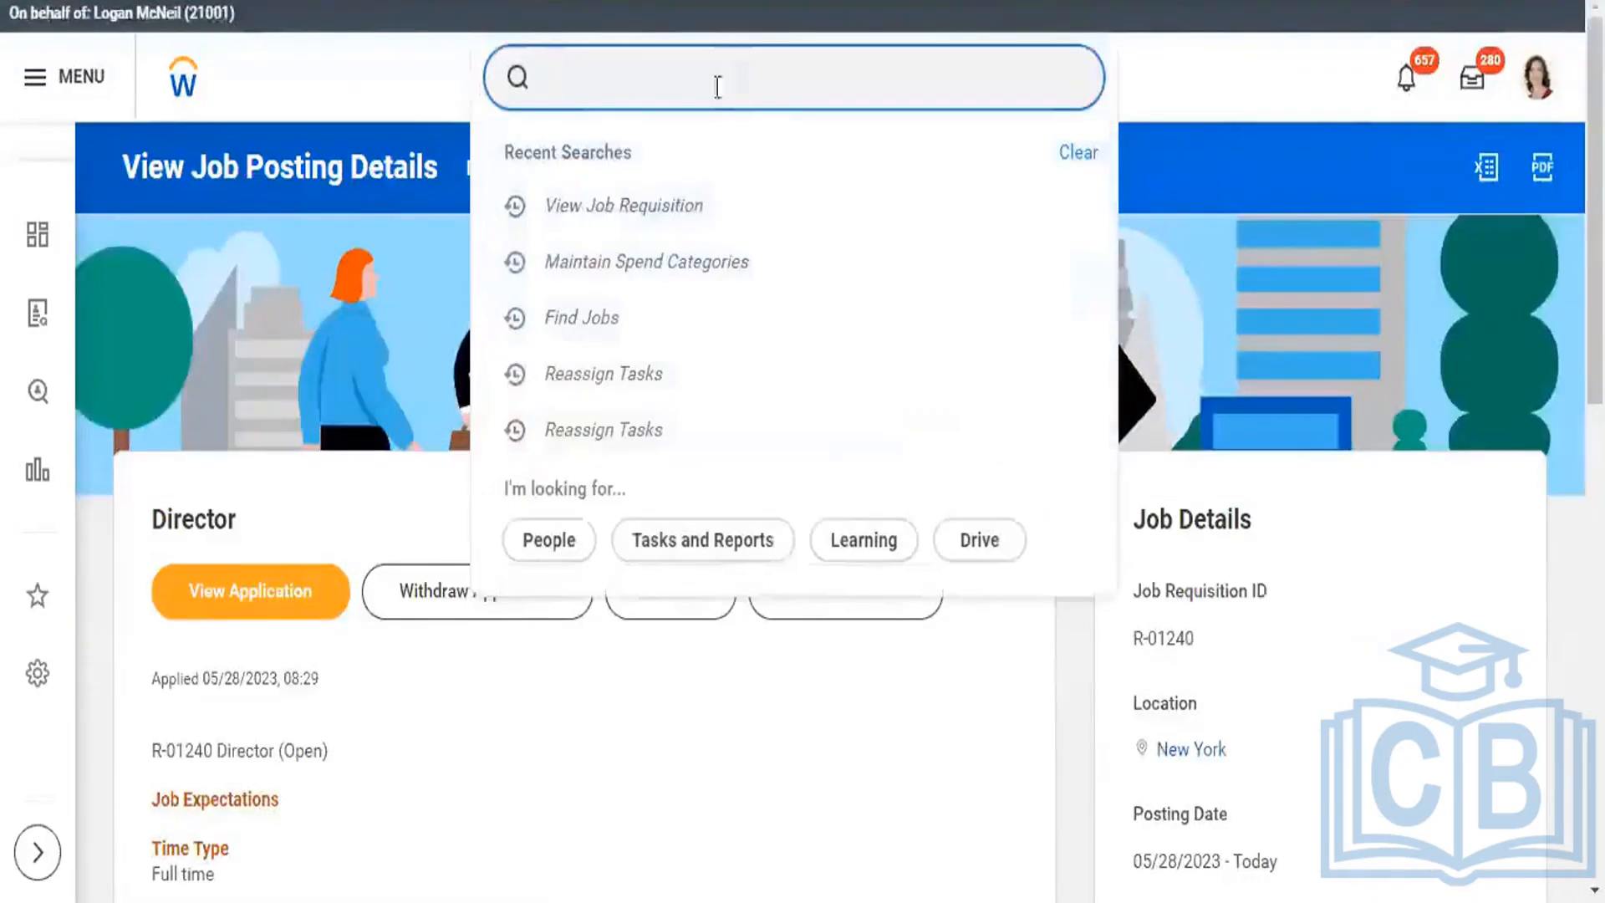
{"action": "left_click", "coordinate": [661, 206]}
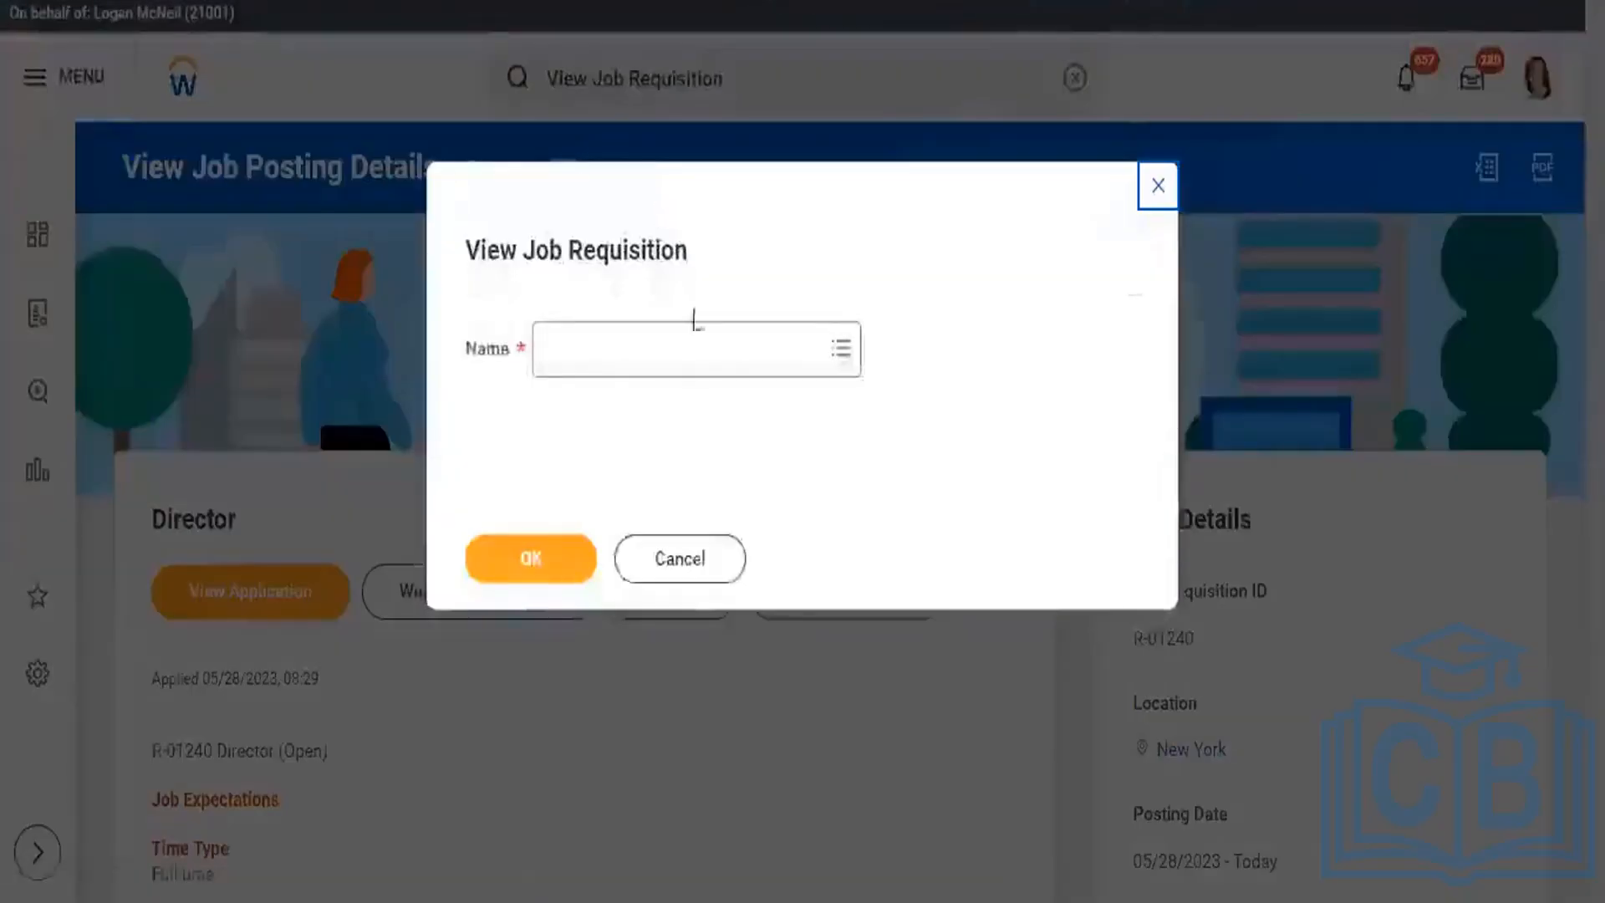
{"action": "left_click", "coordinate": [684, 566]}
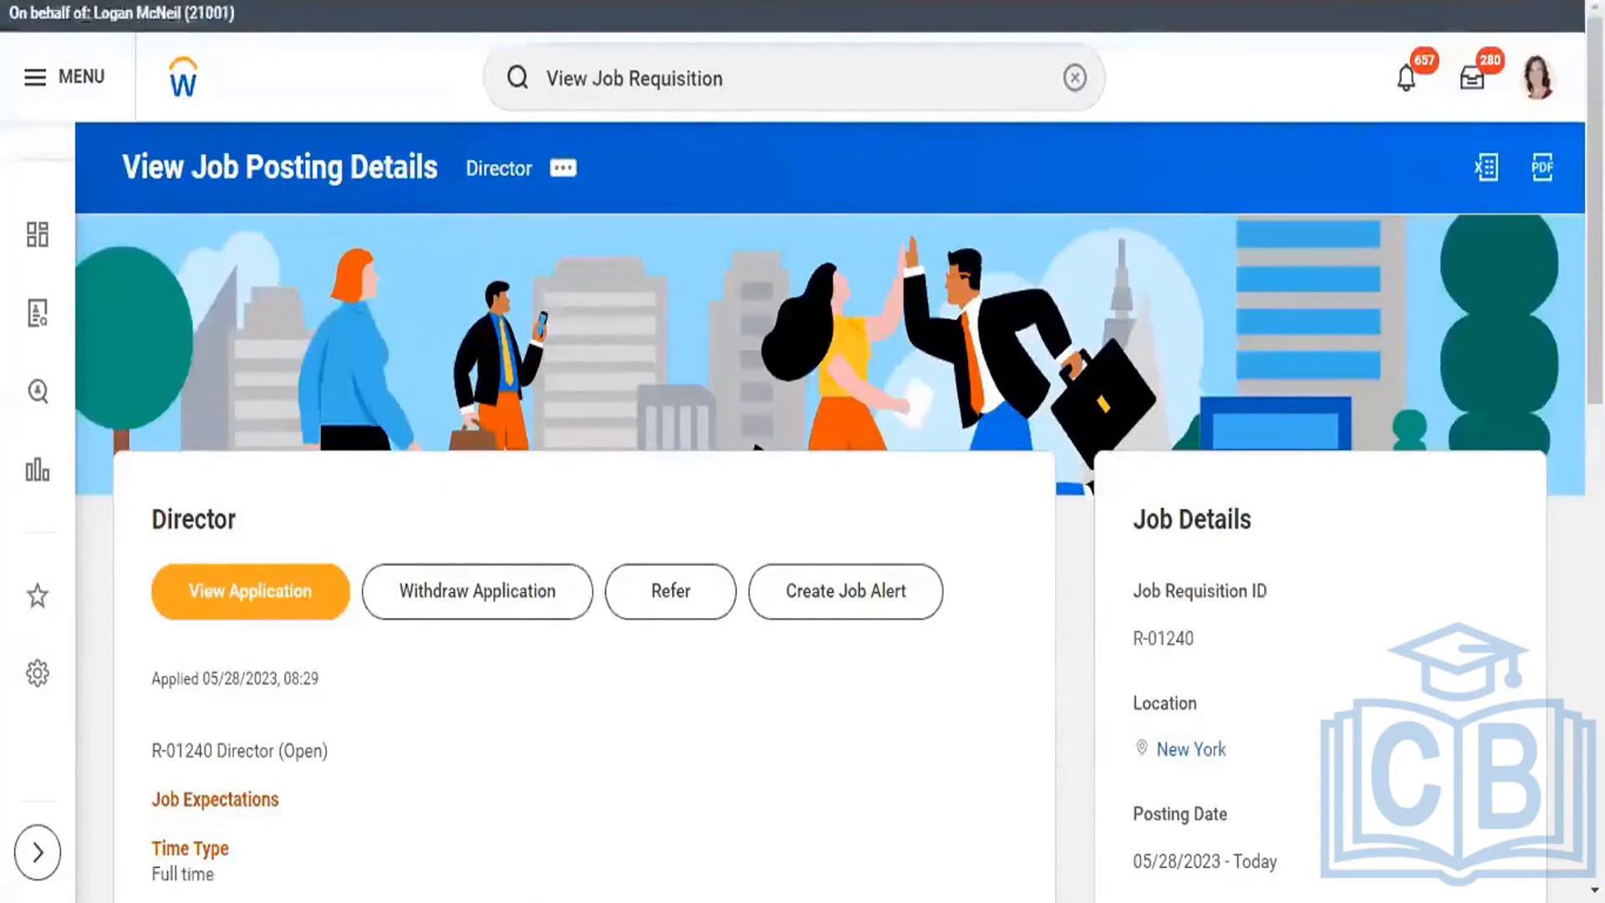
{"action": "key", "text": "alt+Left"}
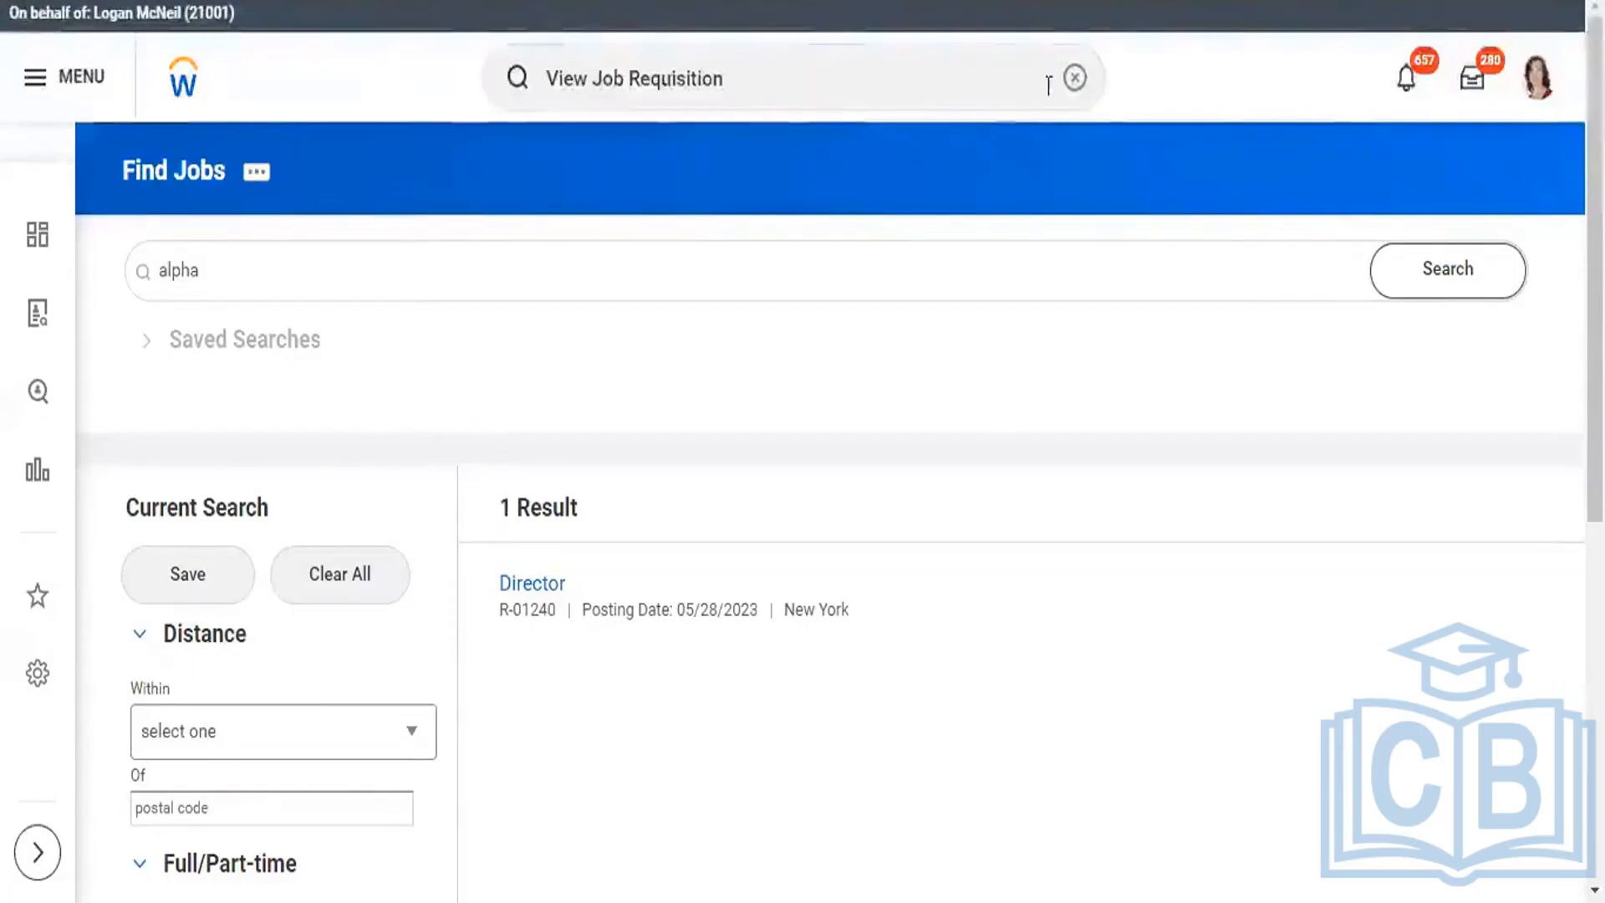
{"action": "left_click", "coordinate": [545, 585]}
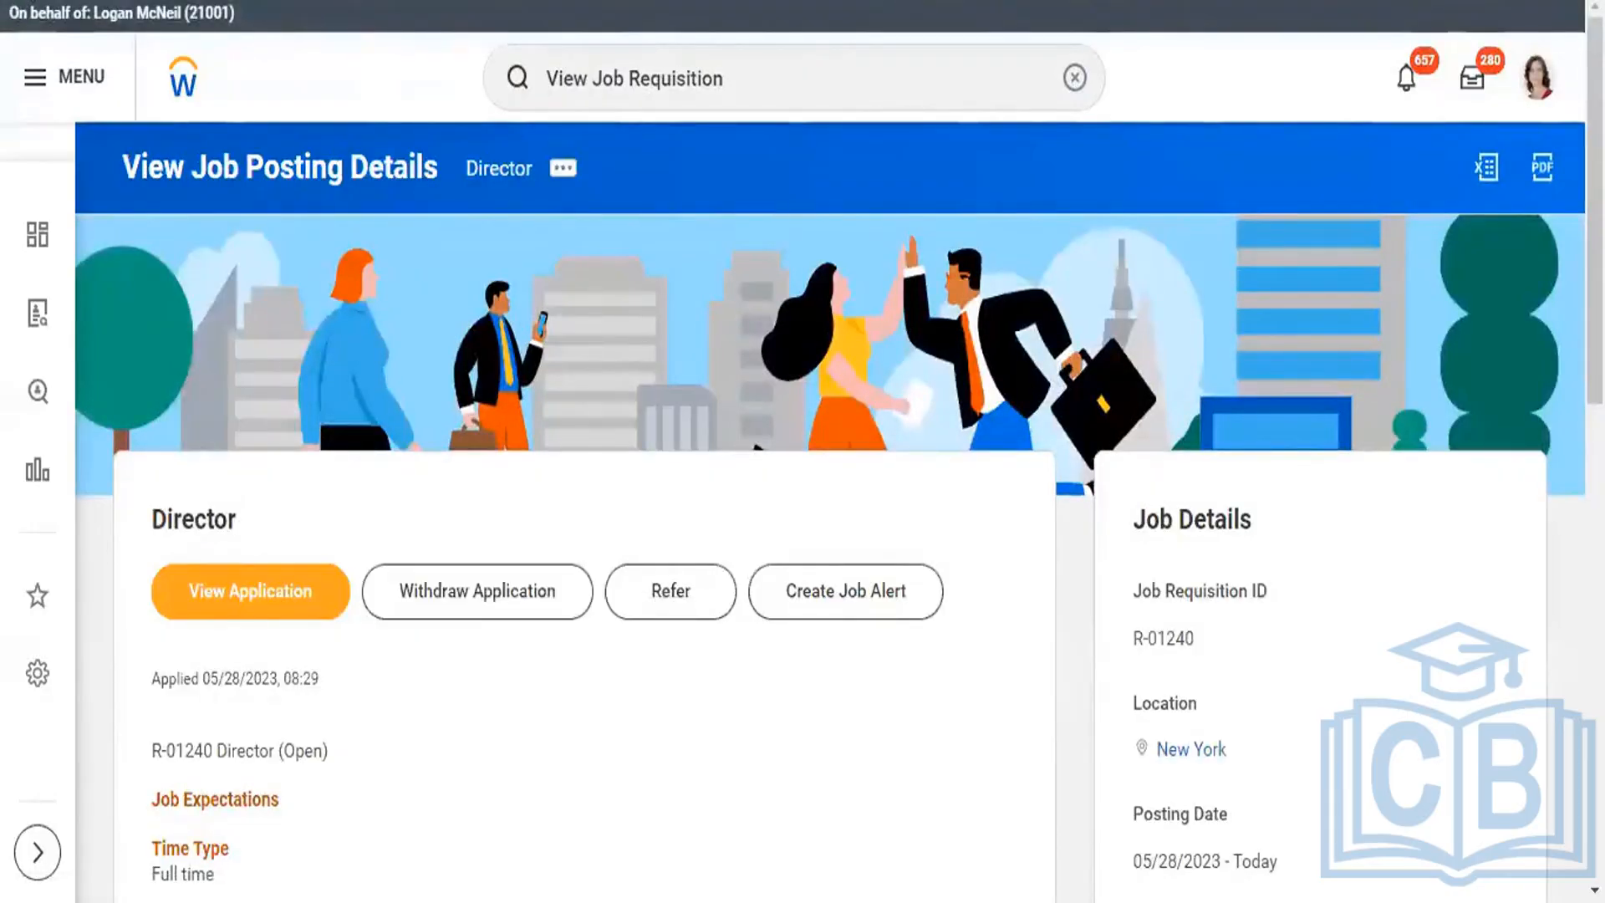
- Find the View Job Requisition report and open the requisition R-01240 Director with it
{"action": "left_click", "coordinate": [753, 78]}
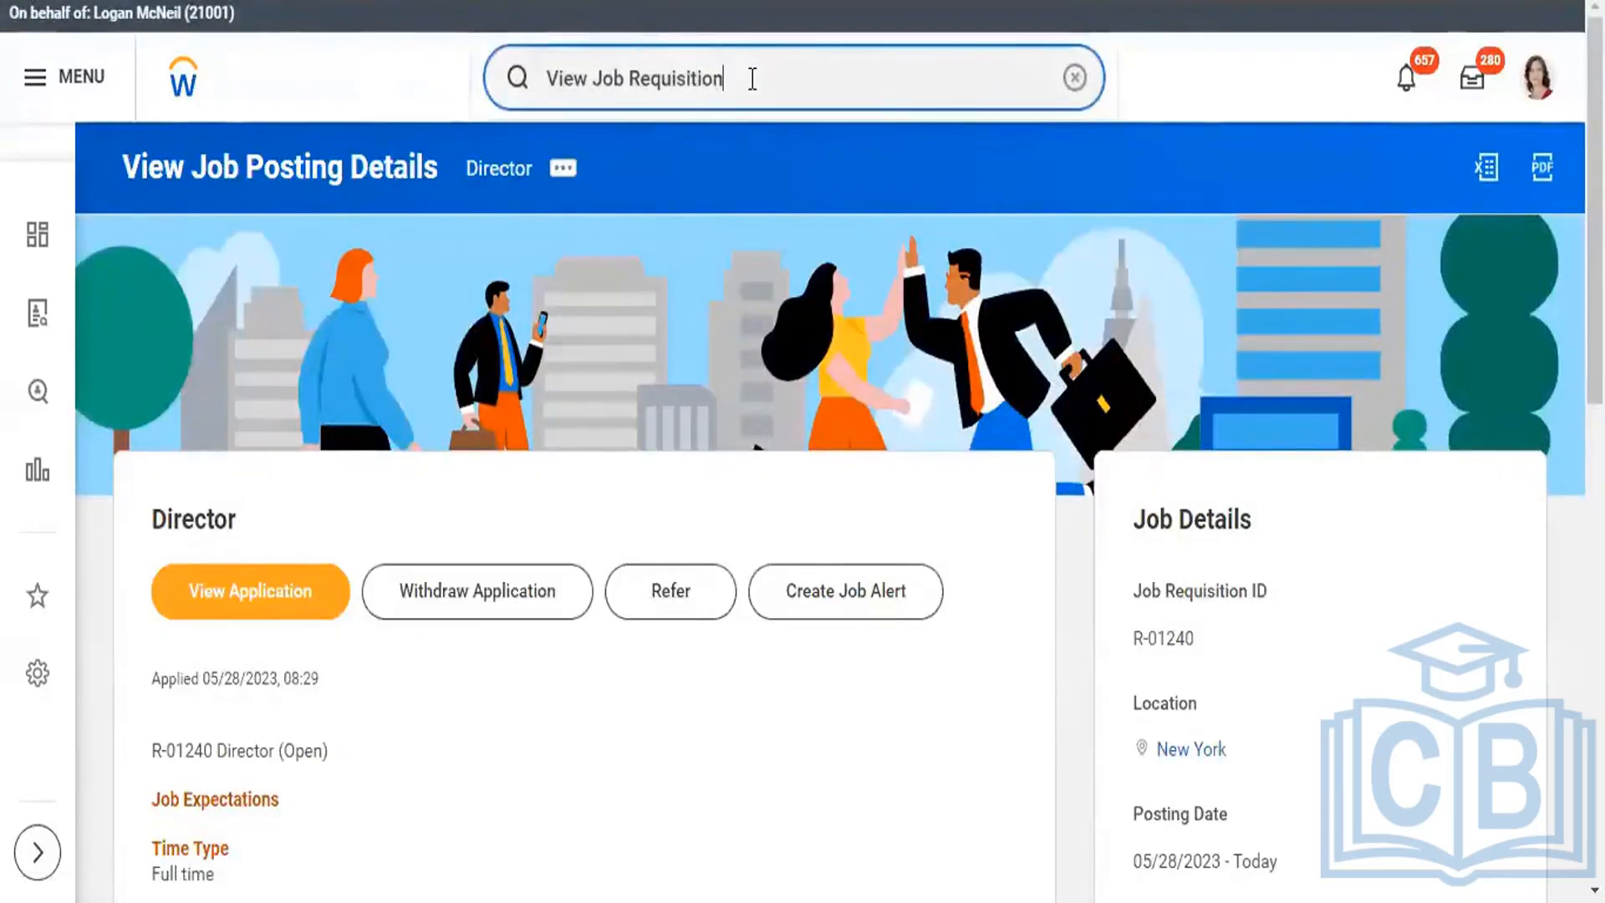
{"action": "key", "text": "Return"}
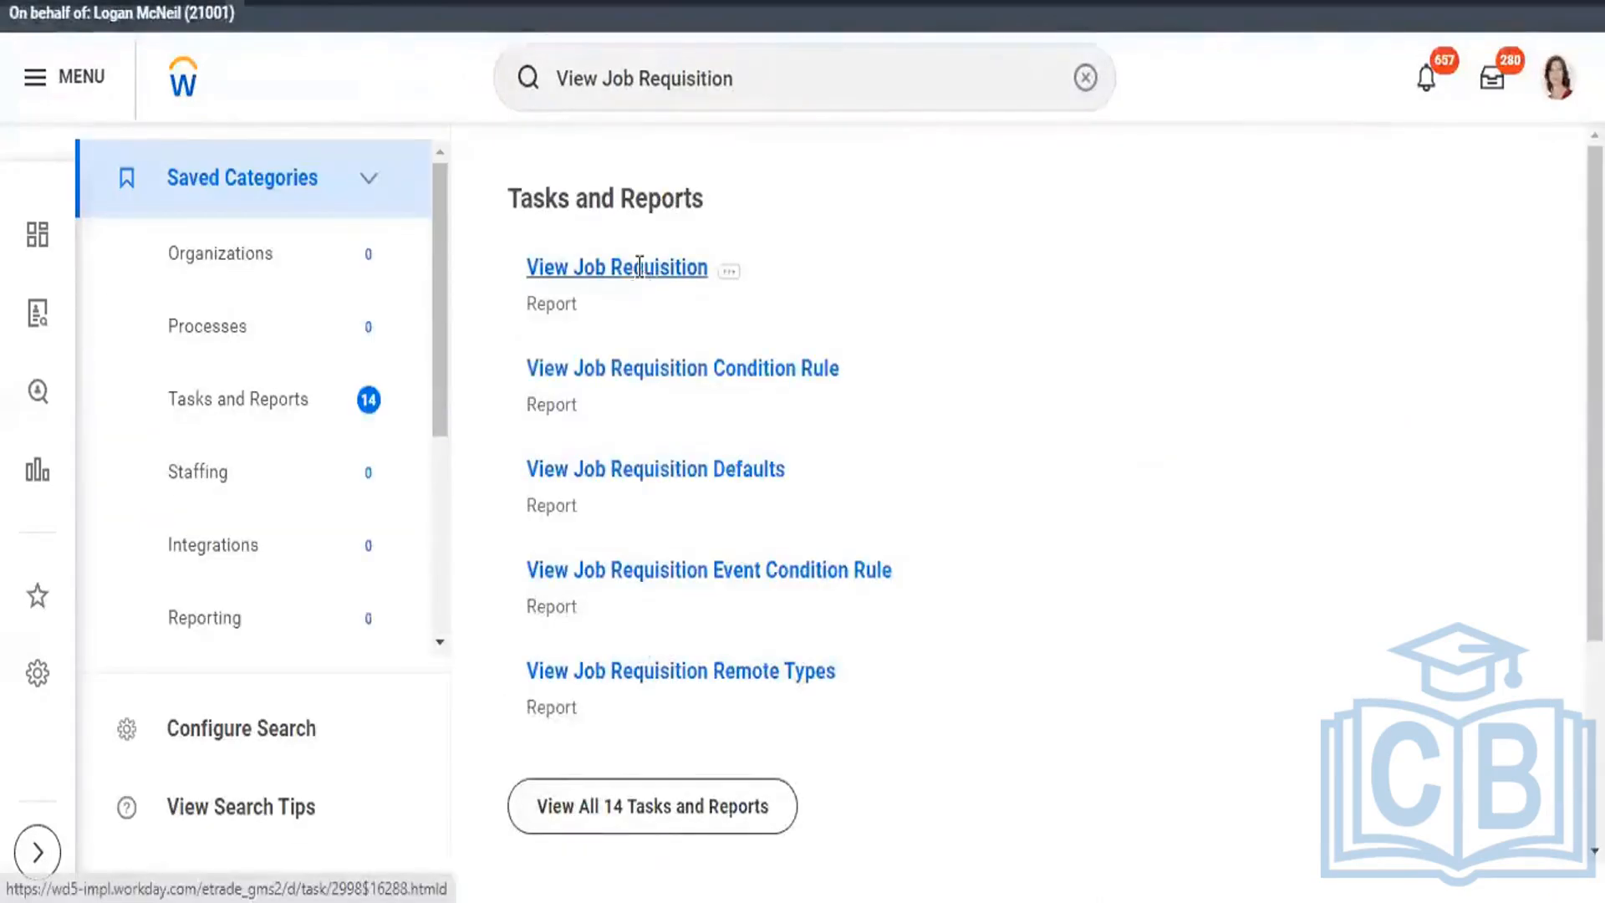
{"action": "left_click", "coordinate": [640, 265]}
{"action": "type", "text": "R-01240 Director"}
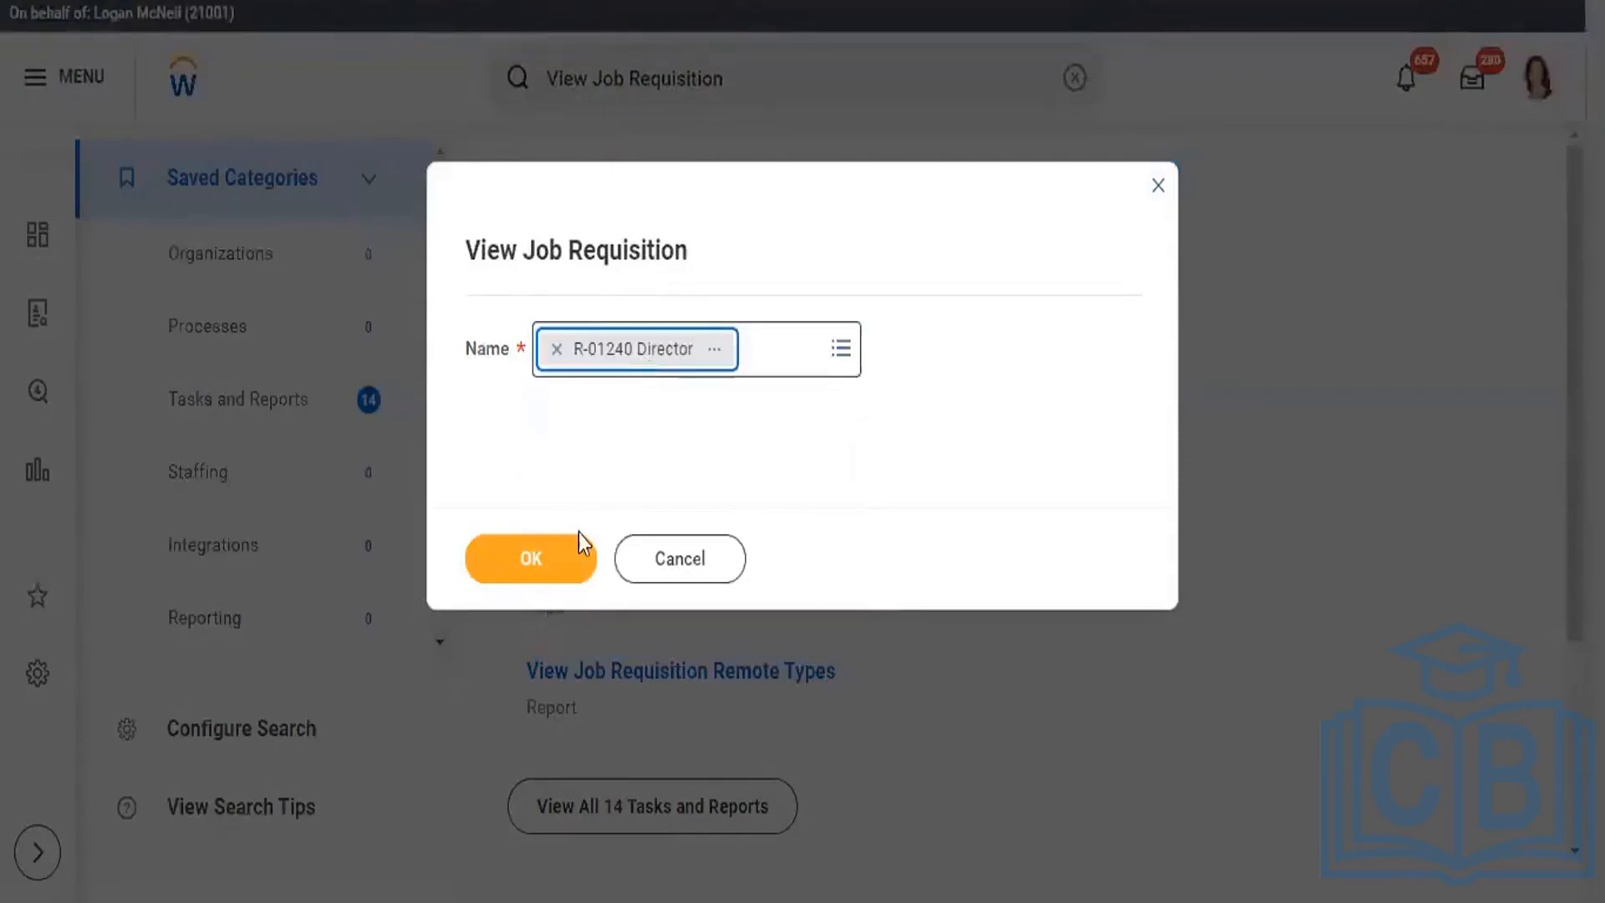
{"action": "left_click", "coordinate": [559, 568]}
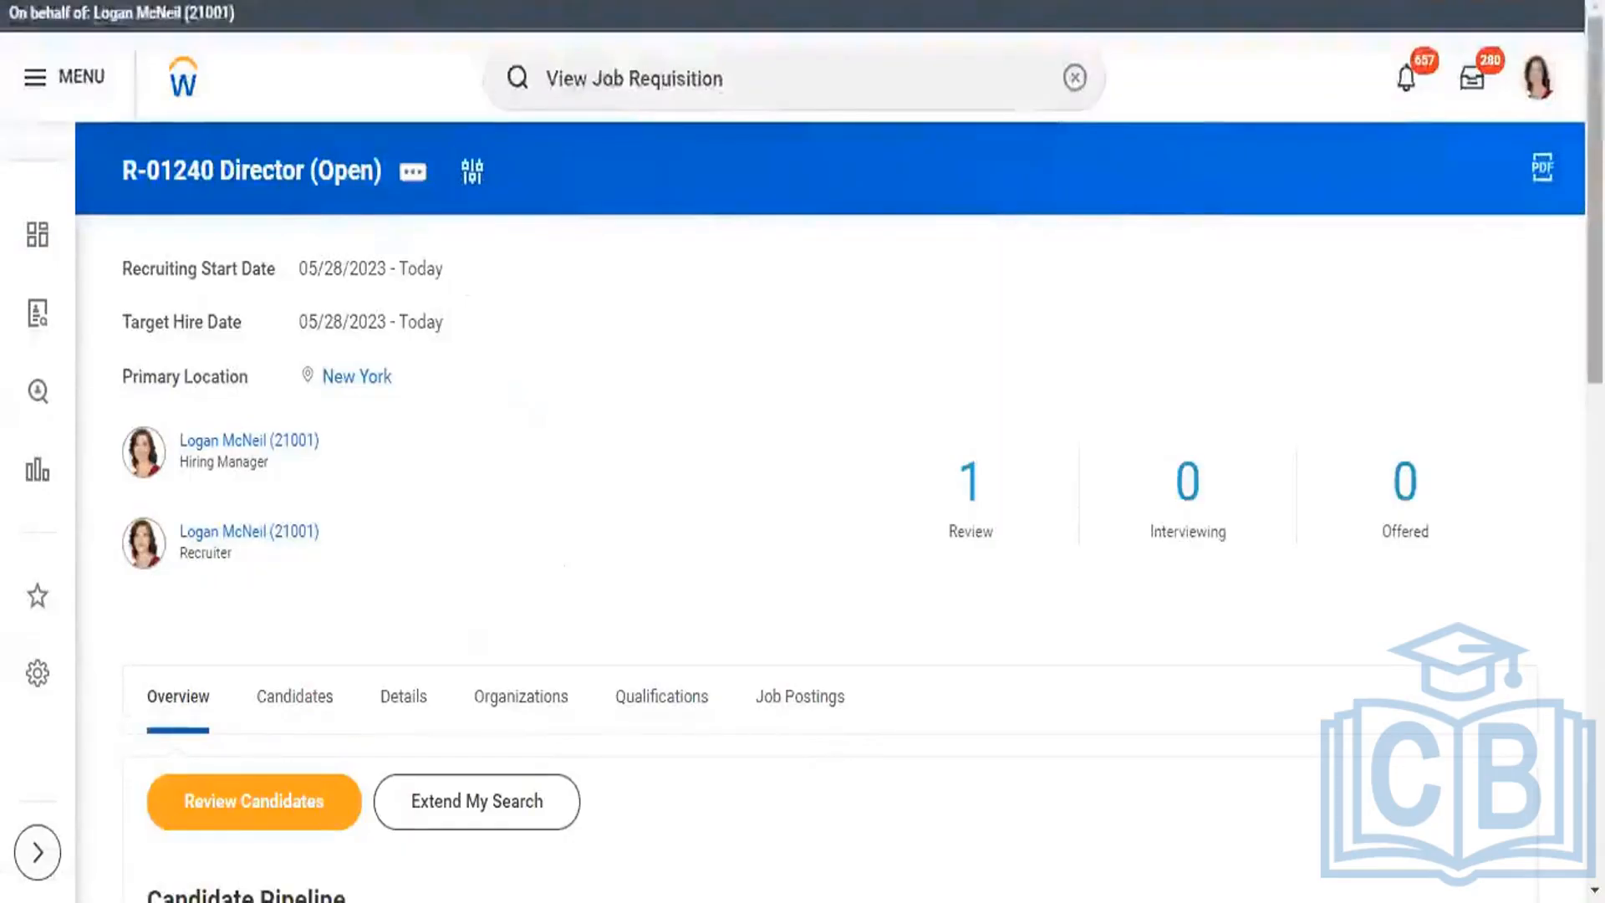
- Examine the requisition's candidate pipeline and its list of candidates in the Review stage
{"action": "scroll", "coordinate": [802, 452], "scroll_direction": "down", "scroll_amount": 2}
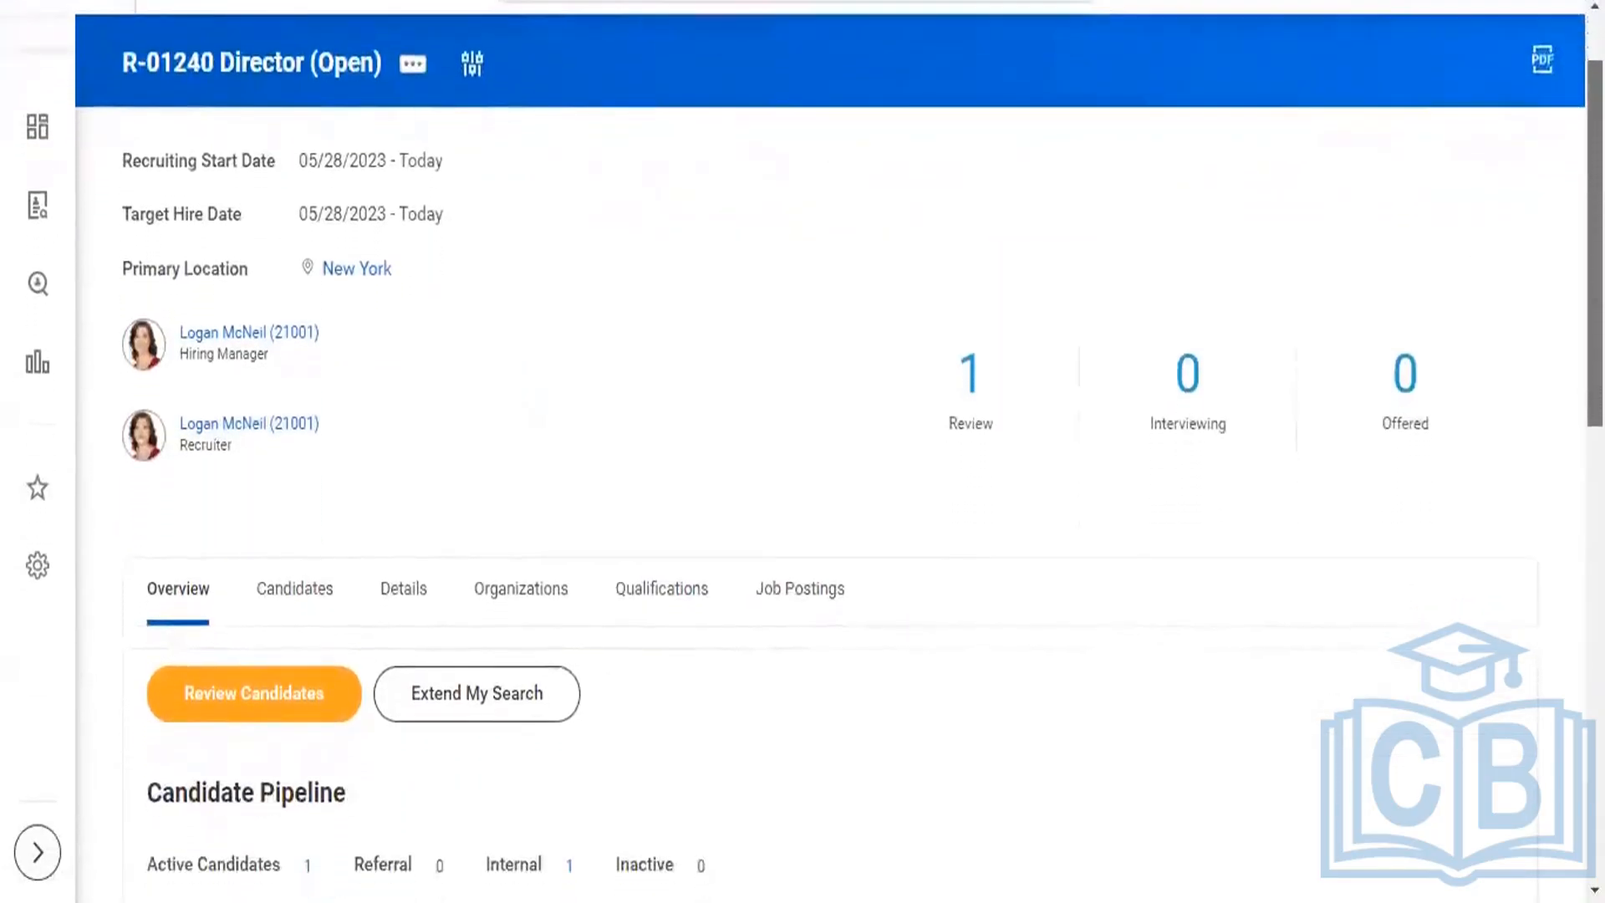
{"action": "scroll", "coordinate": [803, 452], "scroll_direction": "down", "scroll_amount": 1}
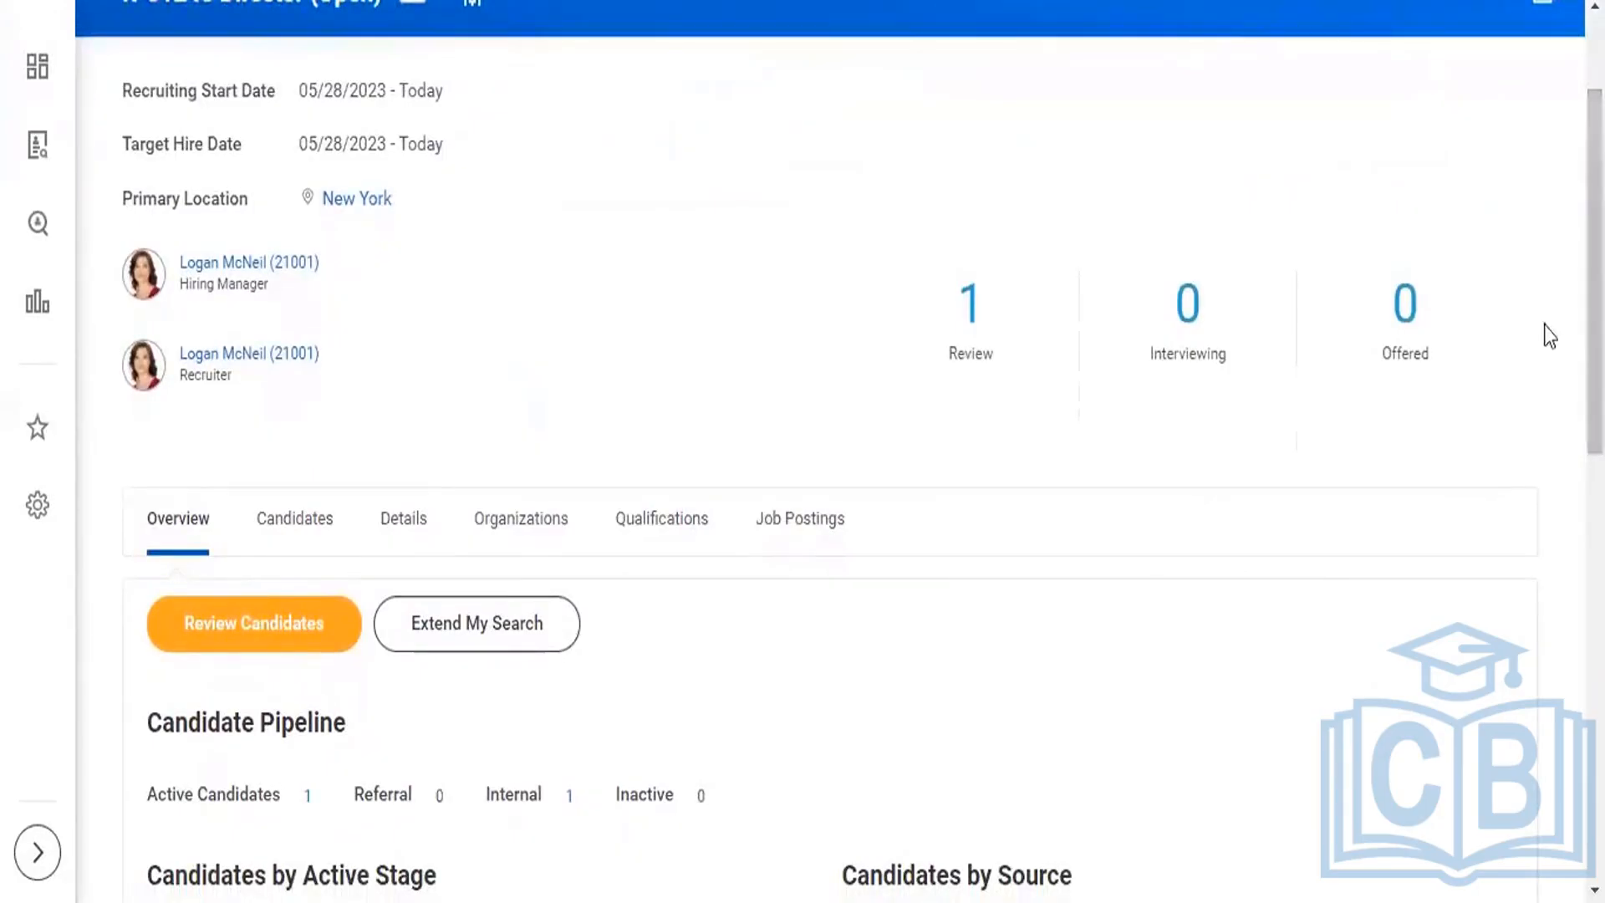
{"action": "left_click", "coordinate": [289, 534]}
{"action": "scroll", "coordinate": [913, 340], "scroll_direction": "down", "scroll_amount": 5}
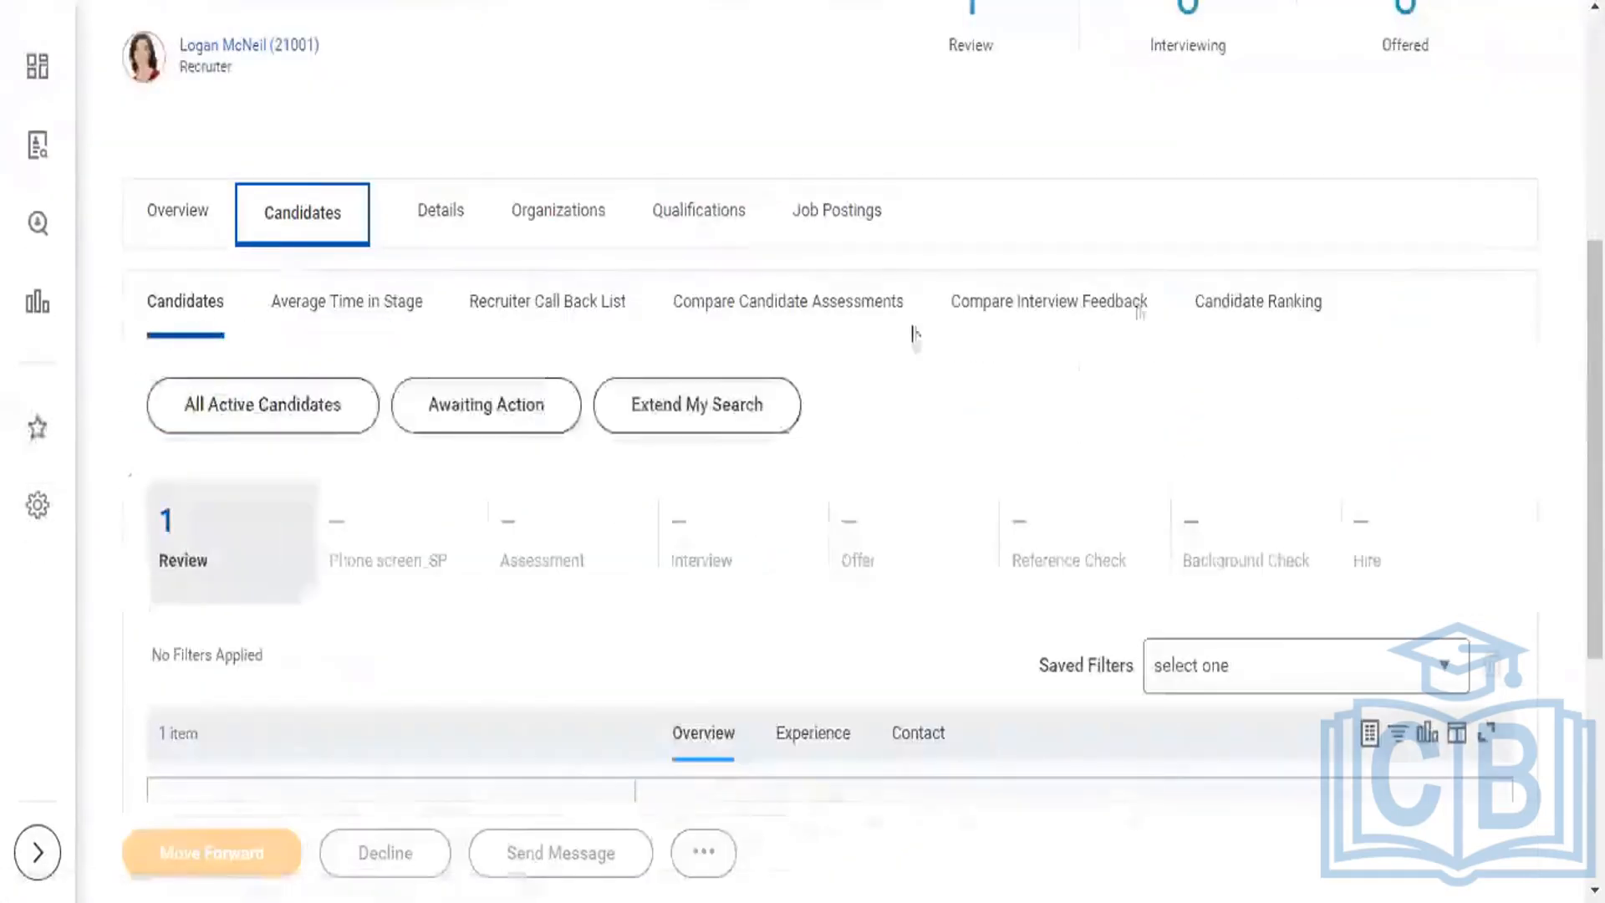
{"action": "scroll", "coordinate": [863, 402], "scroll_direction": "down", "scroll_amount": 5}
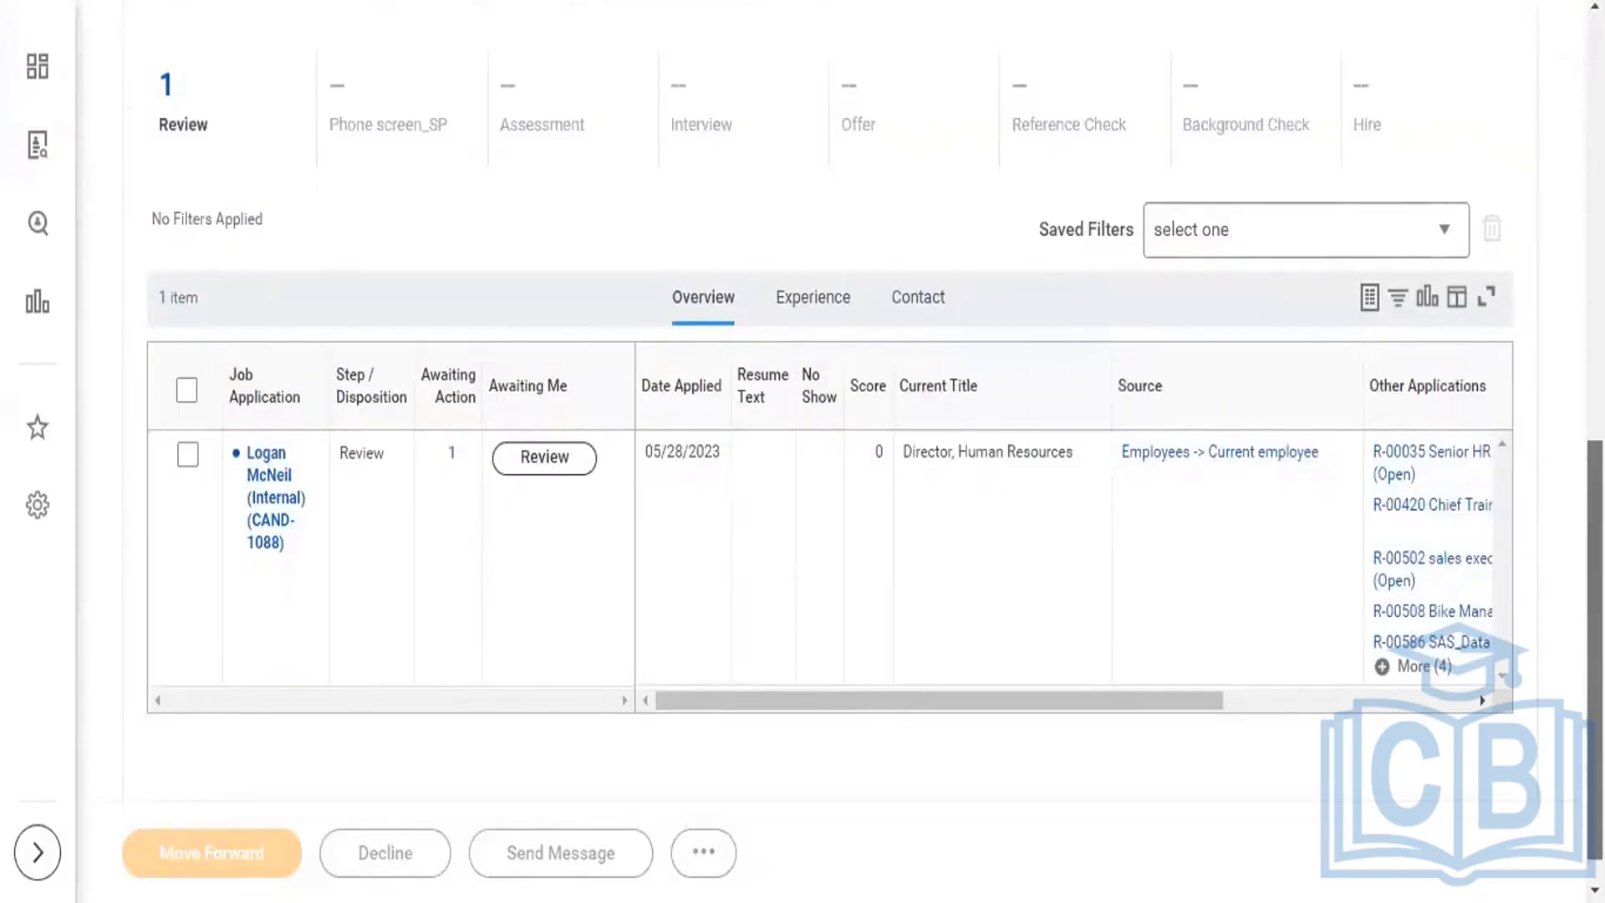
{"action": "scroll", "coordinate": [573, 617], "scroll_direction": "up", "scroll_amount": 1}
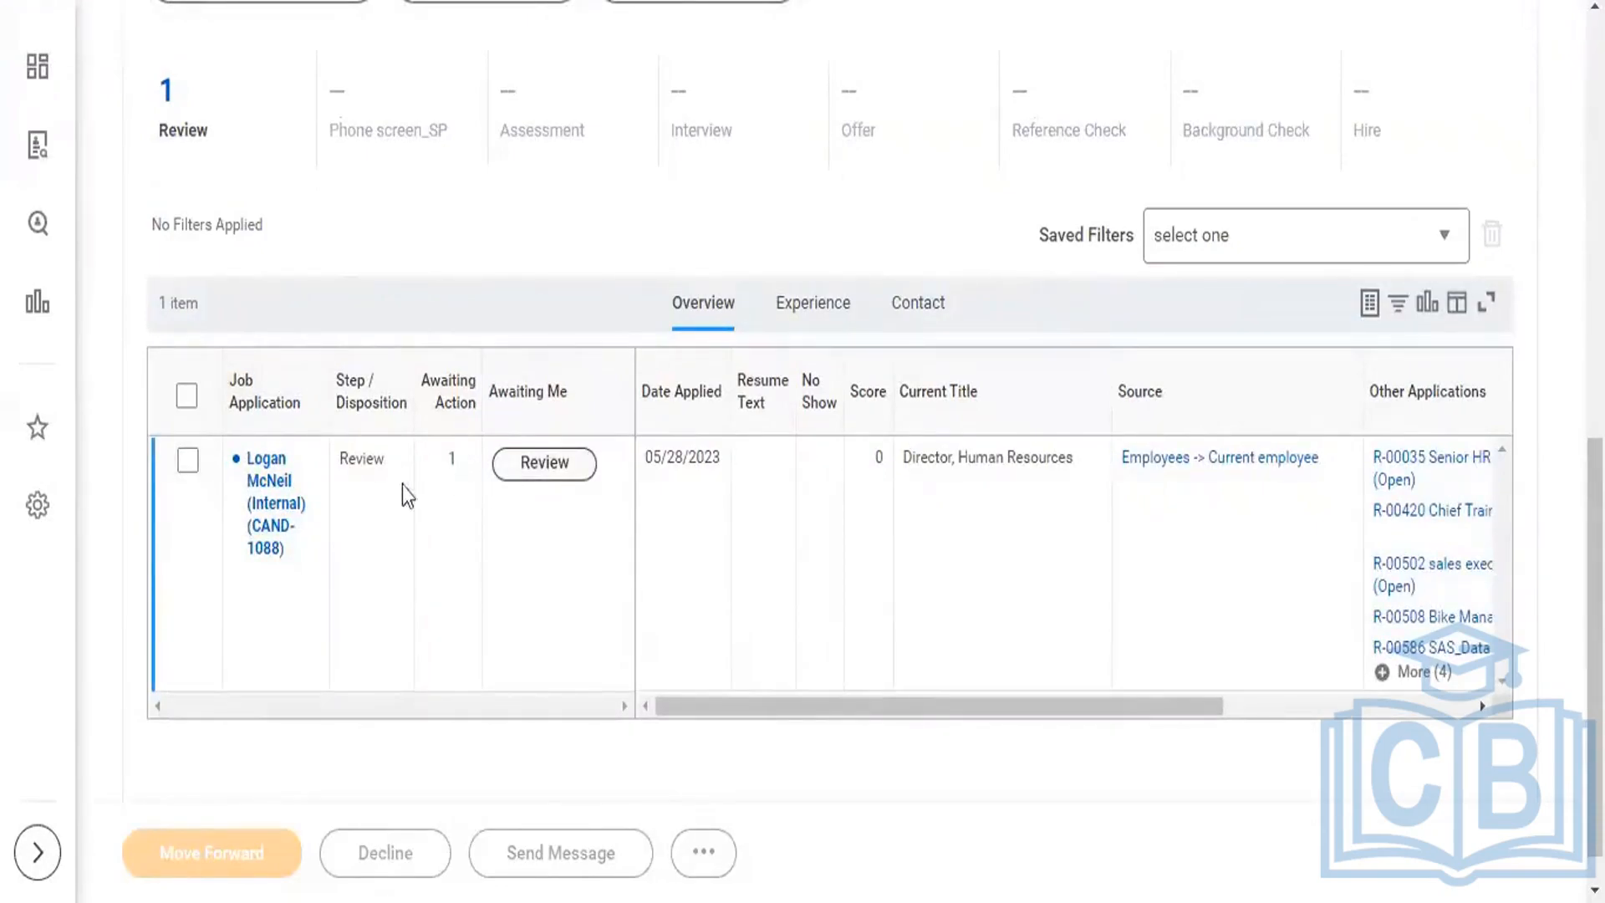
- Open the internal candidate's application awaiting review and look over the candidate's profile summary
{"action": "left_click", "coordinate": [187, 462]}
{"action": "left_click", "coordinate": [187, 462]}
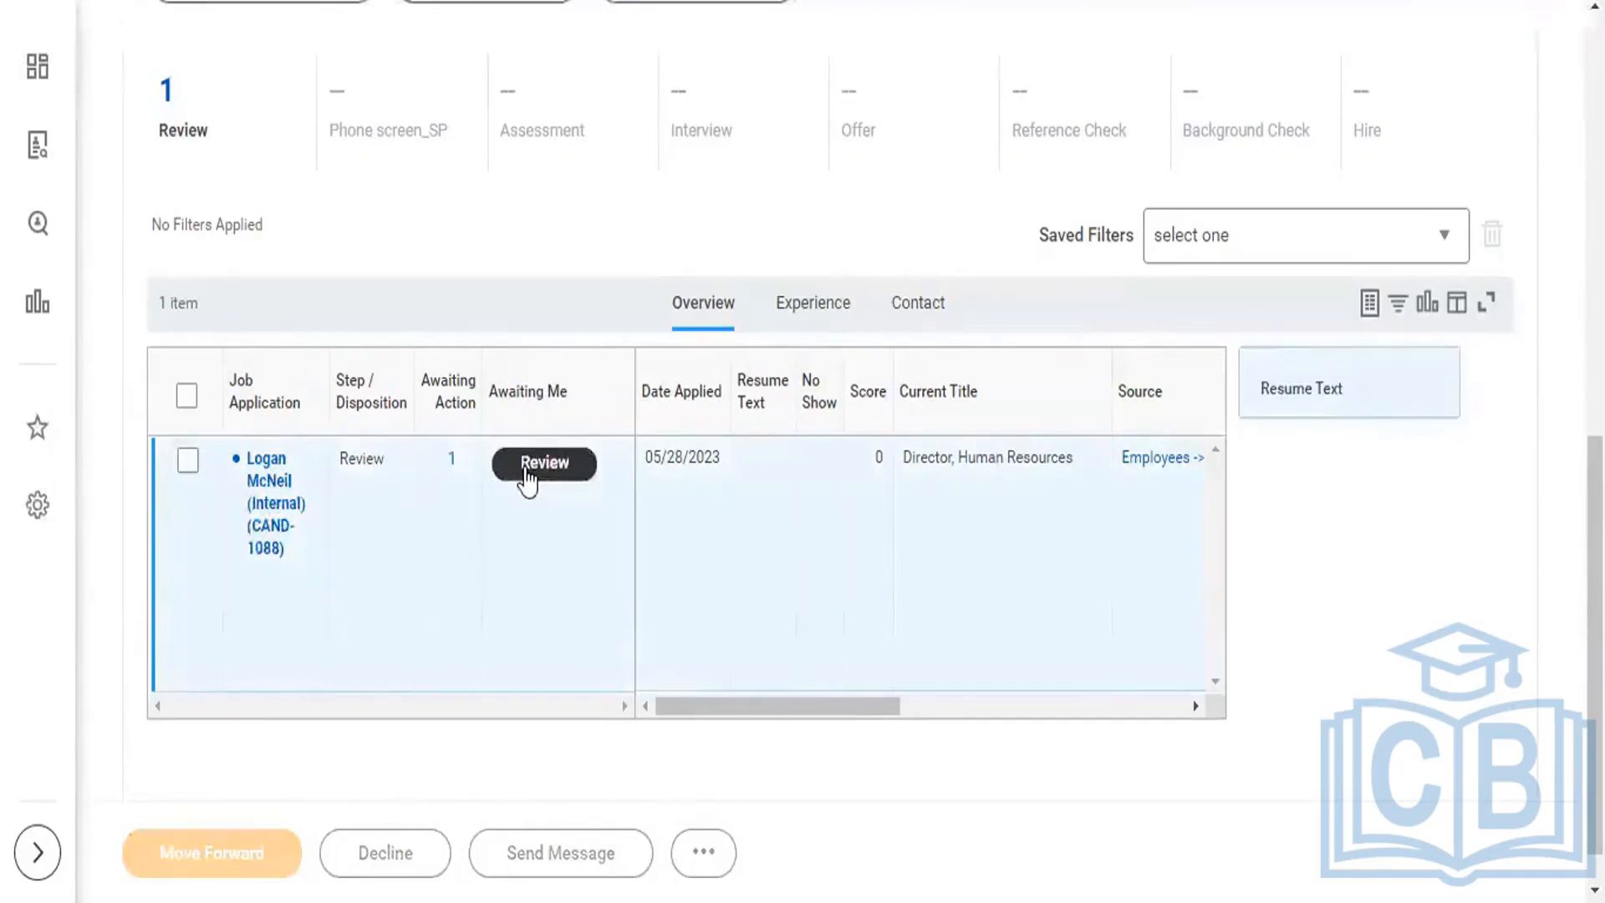
{"action": "left_click", "coordinate": [527, 471]}
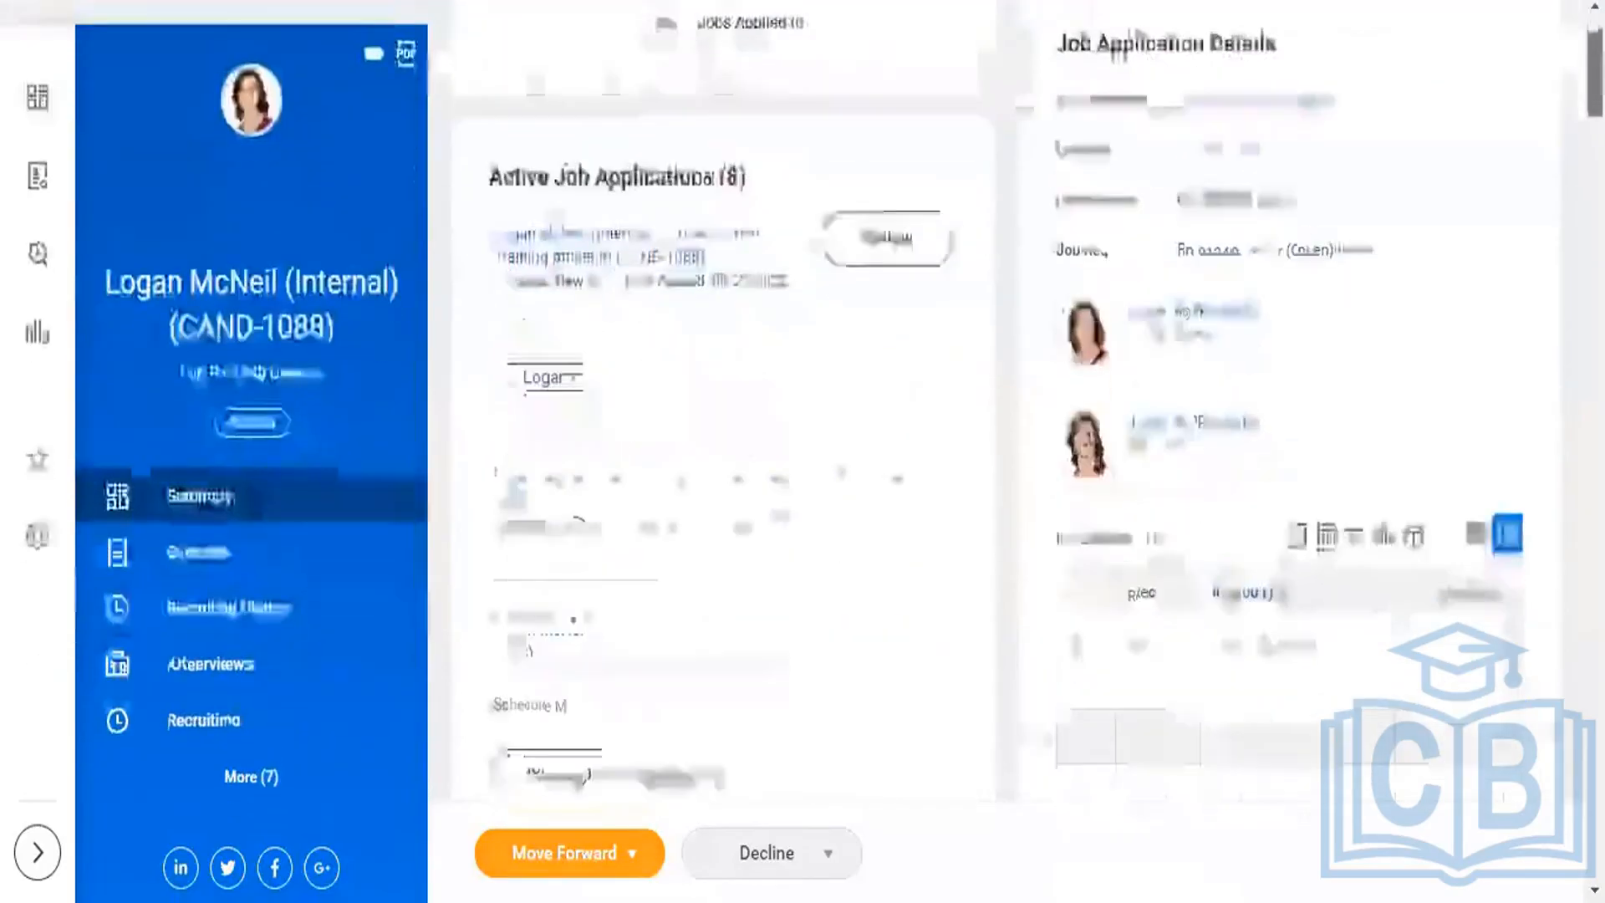
{"action": "scroll", "coordinate": [719, 452], "scroll_direction": "down", "scroll_amount": 5}
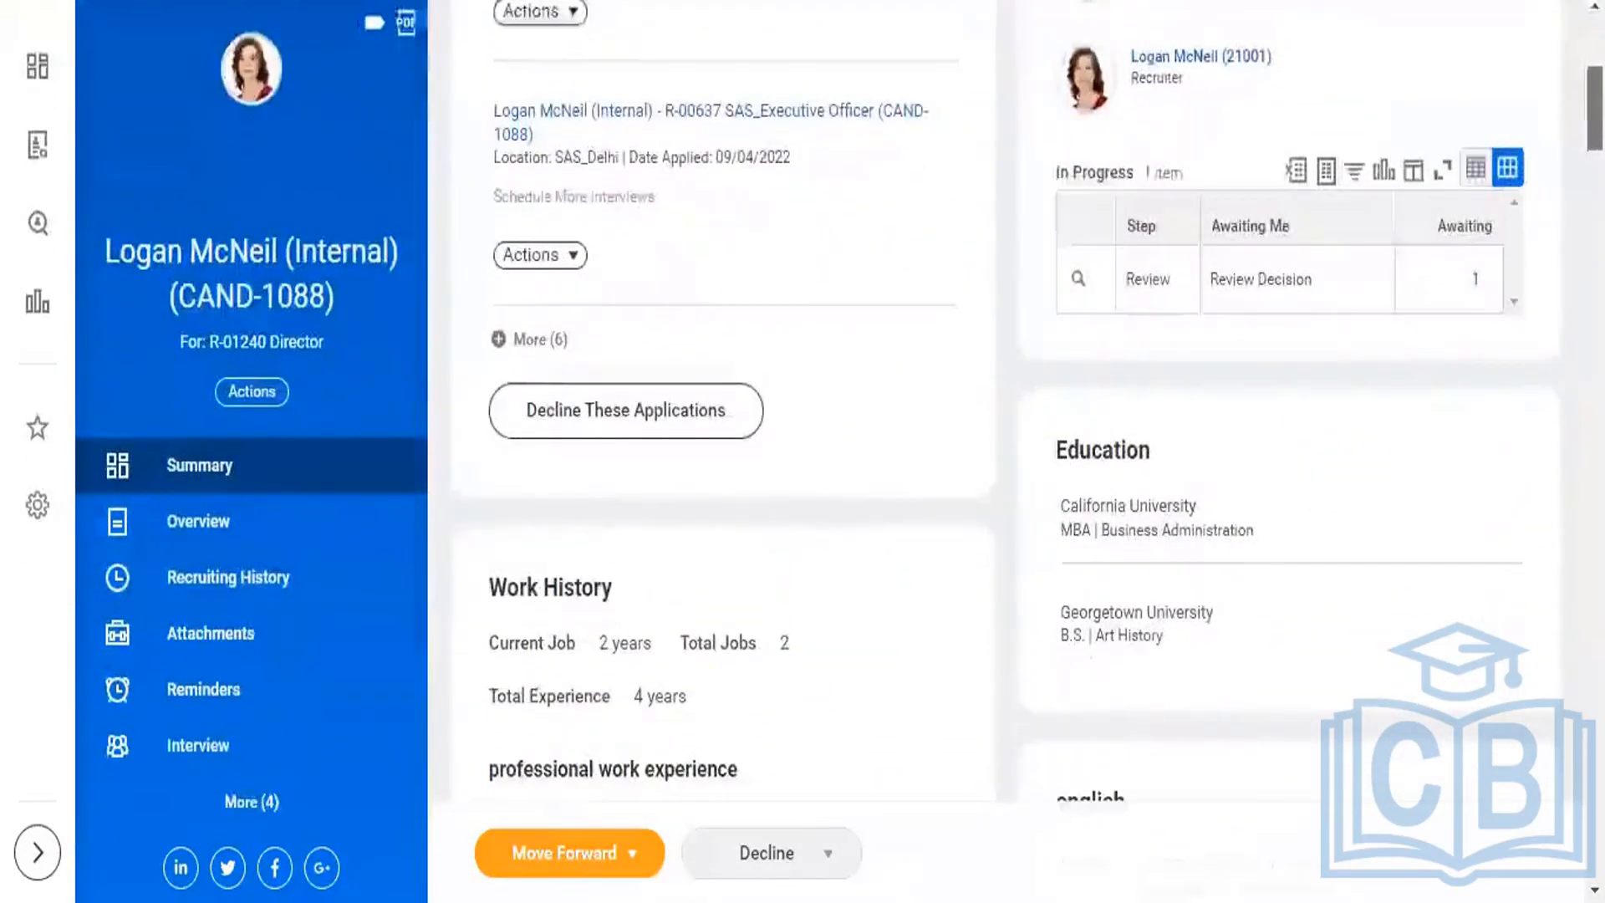
- Look over the candidate's work history, education and languages, and return to the R-01240 Director requisition
{"action": "scroll", "coordinate": [1027, 405], "scroll_direction": "down", "scroll_amount": 2}
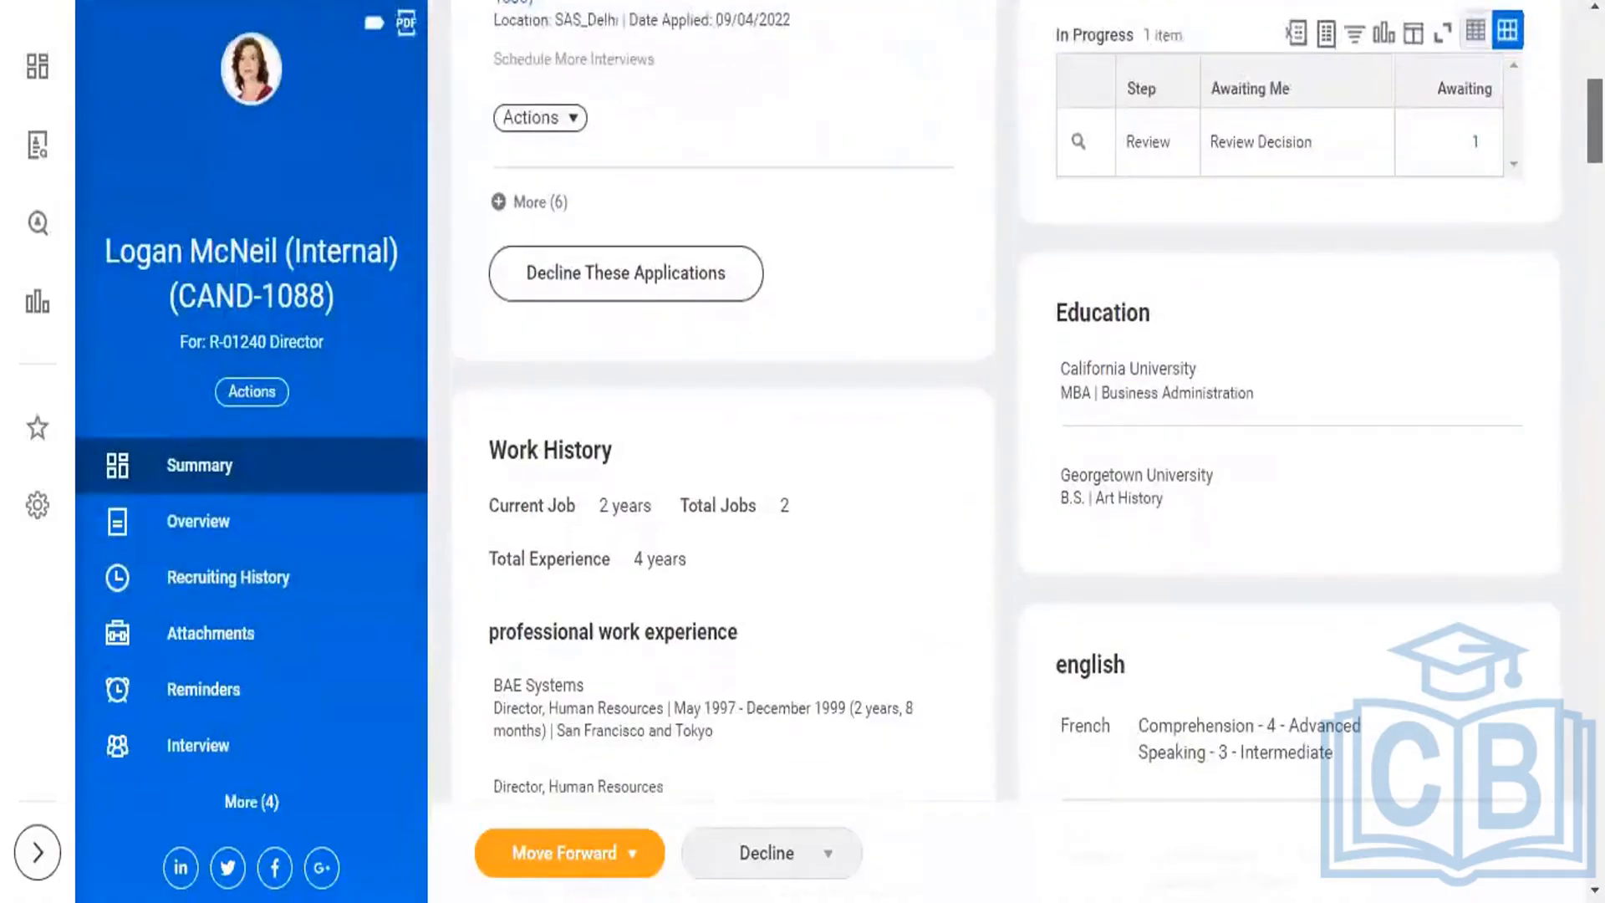
{"action": "scroll", "coordinate": [1026, 402], "scroll_direction": "up", "scroll_amount": 1}
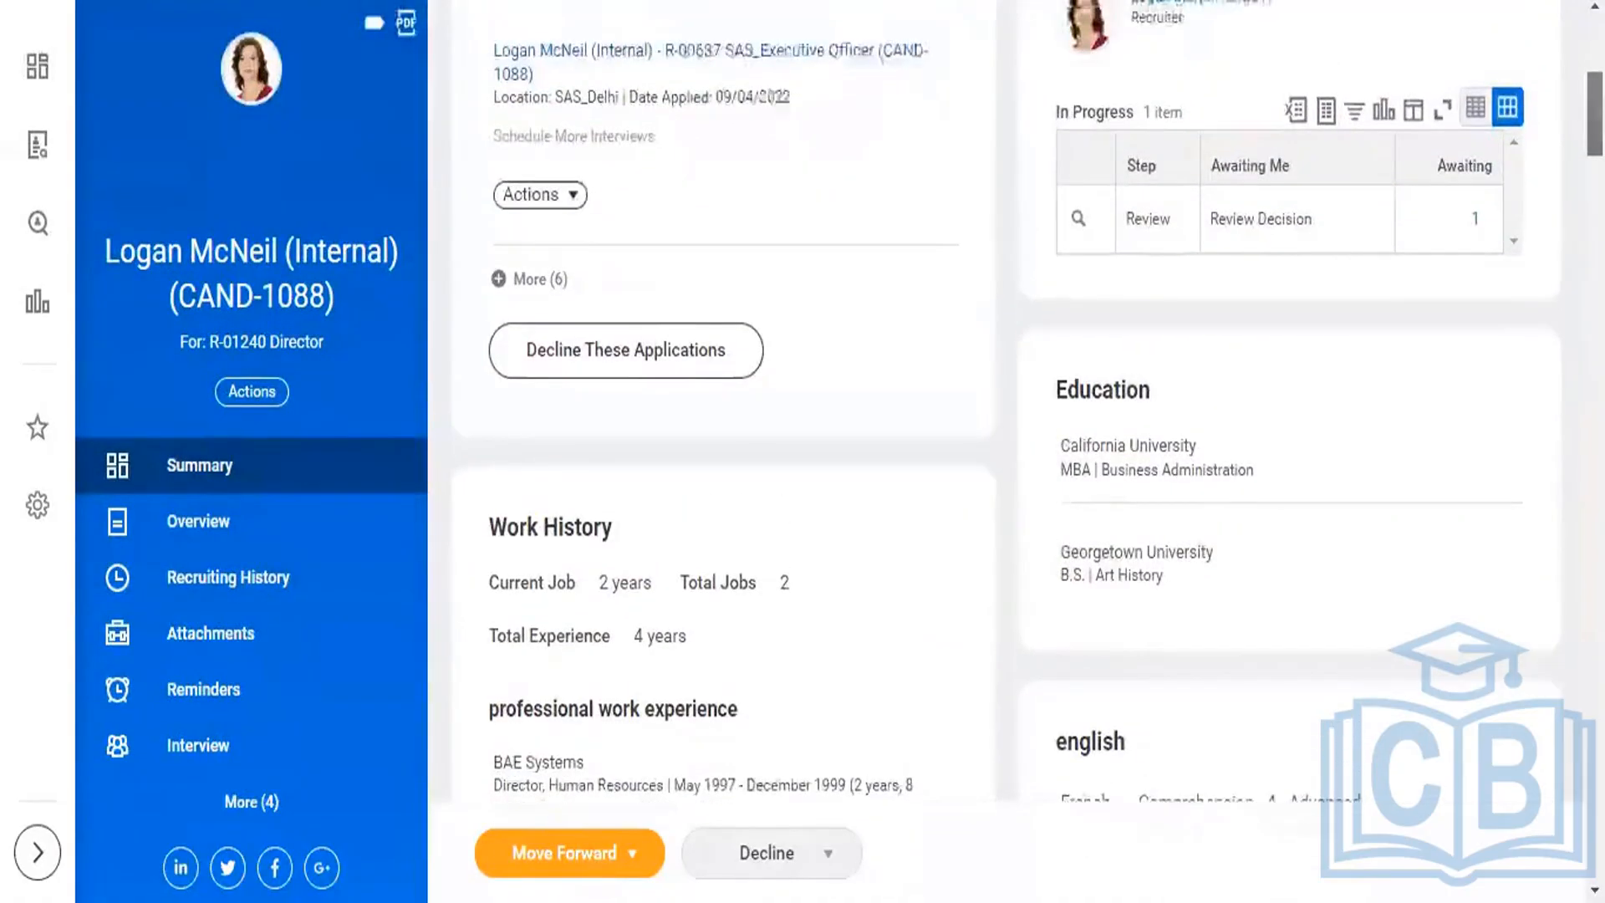
{"action": "scroll", "coordinate": [1027, 405], "scroll_direction": "down", "scroll_amount": 1}
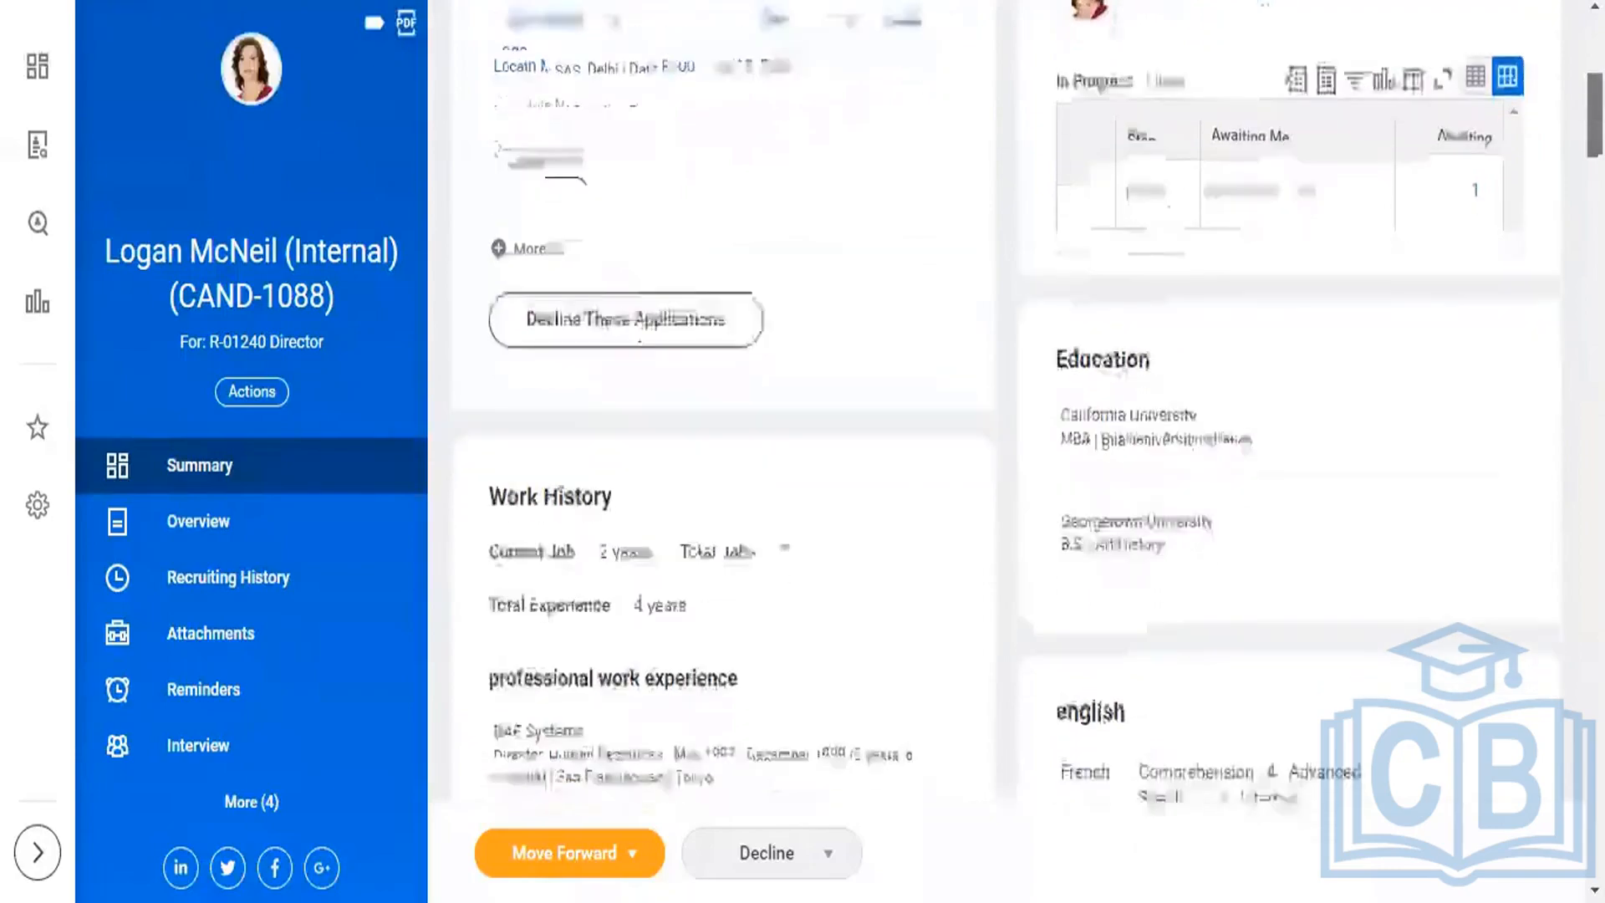
{"action": "scroll", "coordinate": [1026, 405], "scroll_direction": "up", "scroll_amount": 6}
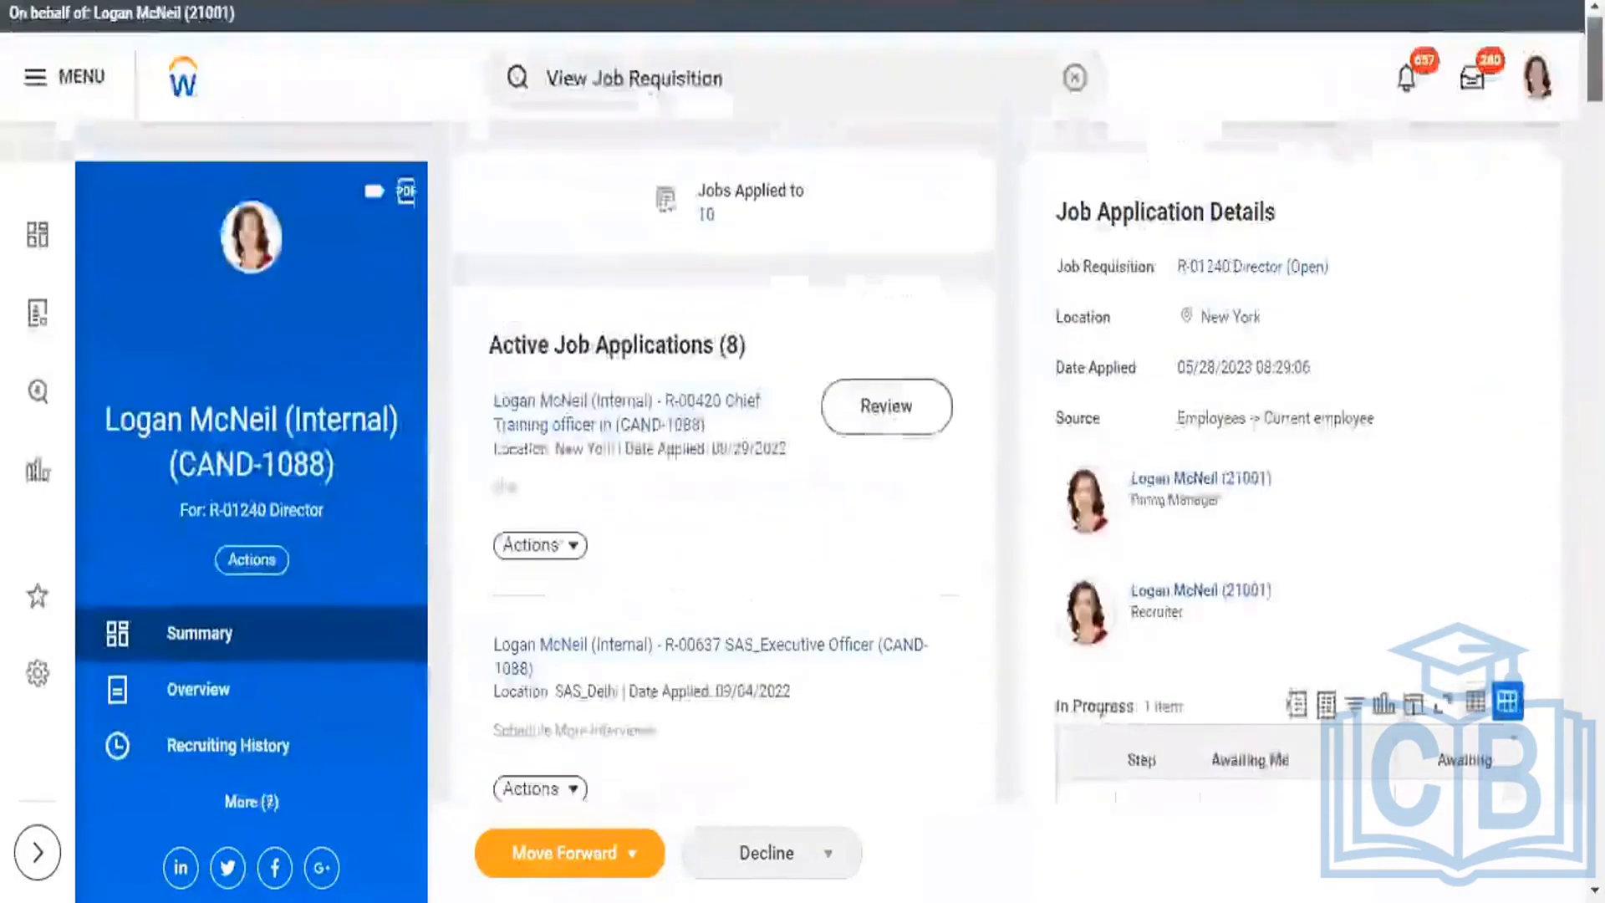
{"action": "left_click", "coordinate": [1471, 87]}
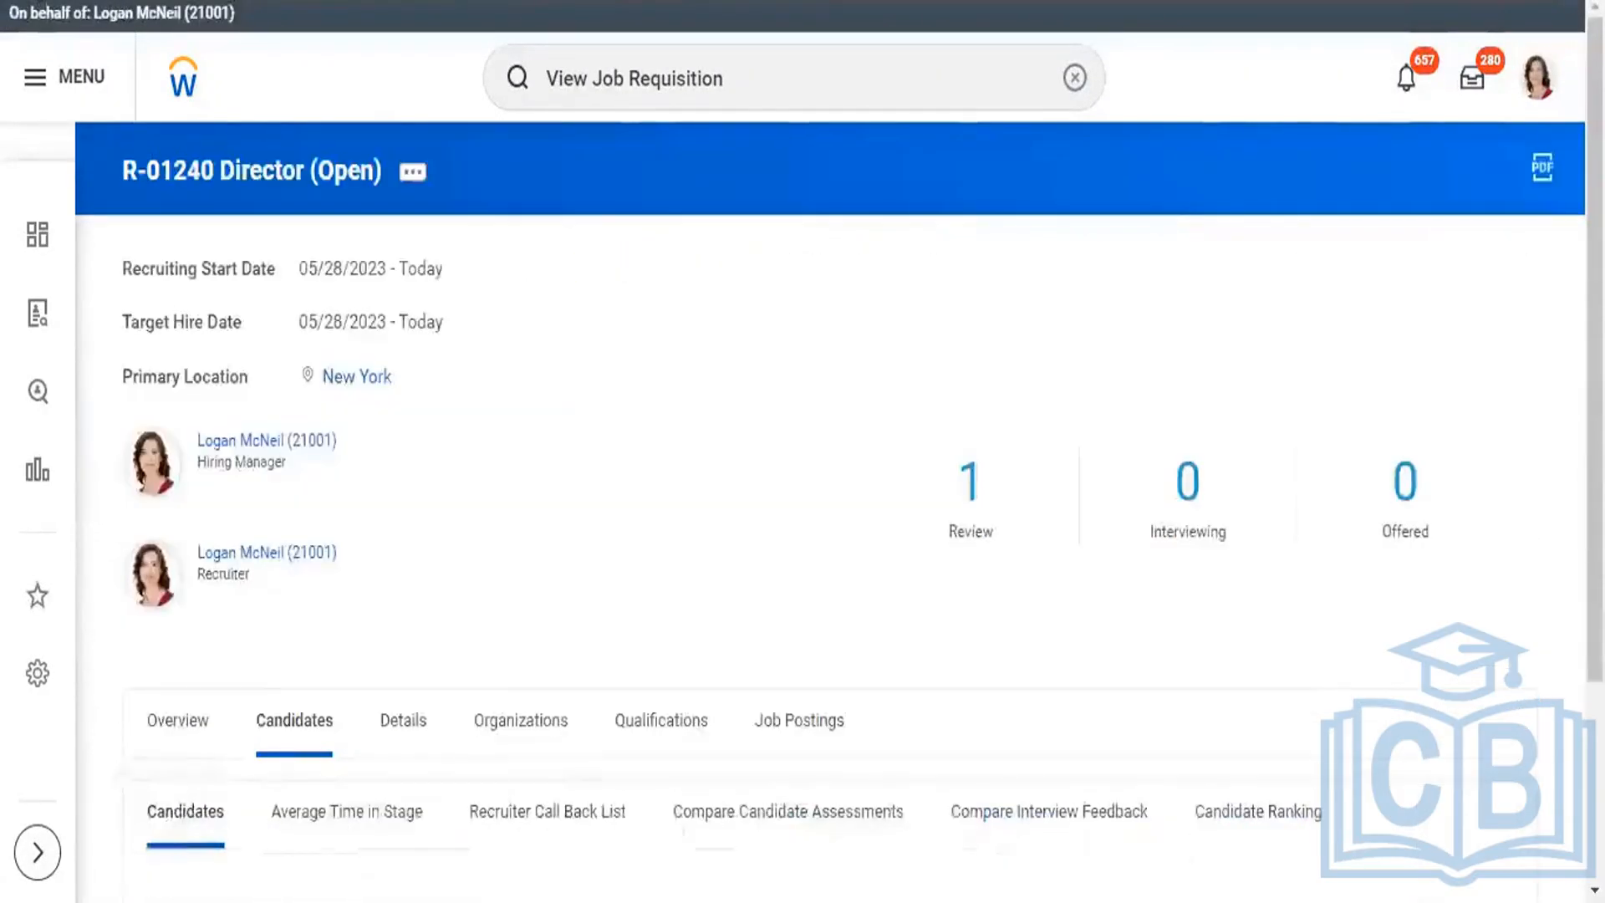
- Reopen the internal candidate's application awaiting review from the requisition's candidate list
{"action": "scroll", "coordinate": [1358, 201], "scroll_direction": "down", "scroll_amount": 6}
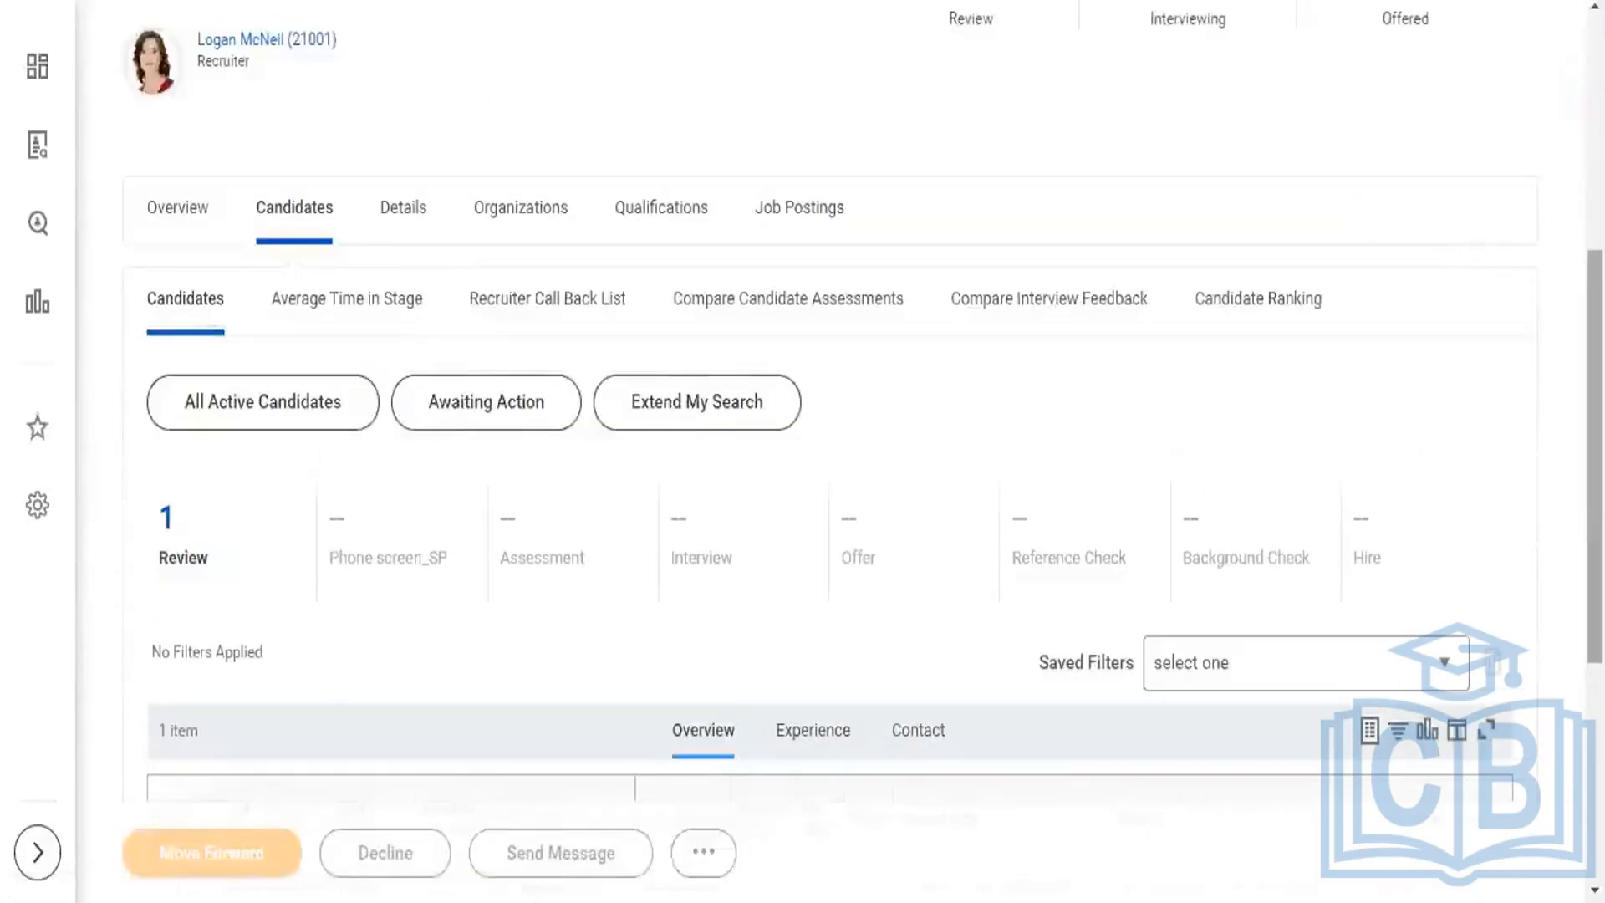
{"action": "scroll", "coordinate": [1341, 199], "scroll_direction": "down", "scroll_amount": 1}
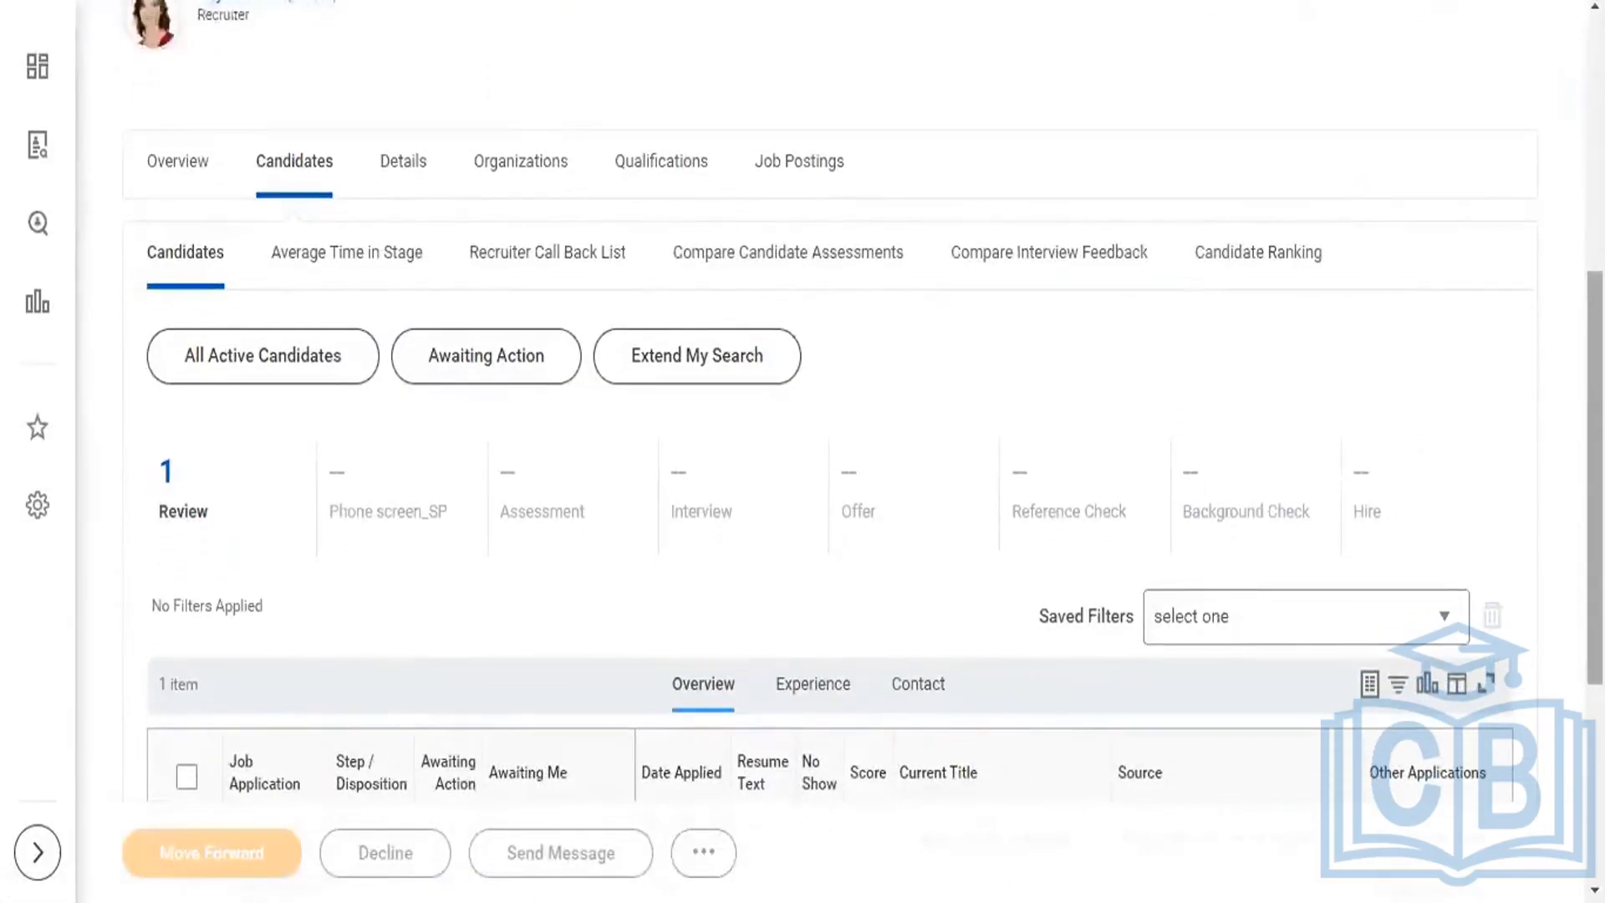
{"action": "scroll", "coordinate": [968, 514], "scroll_direction": "down", "scroll_amount": 5}
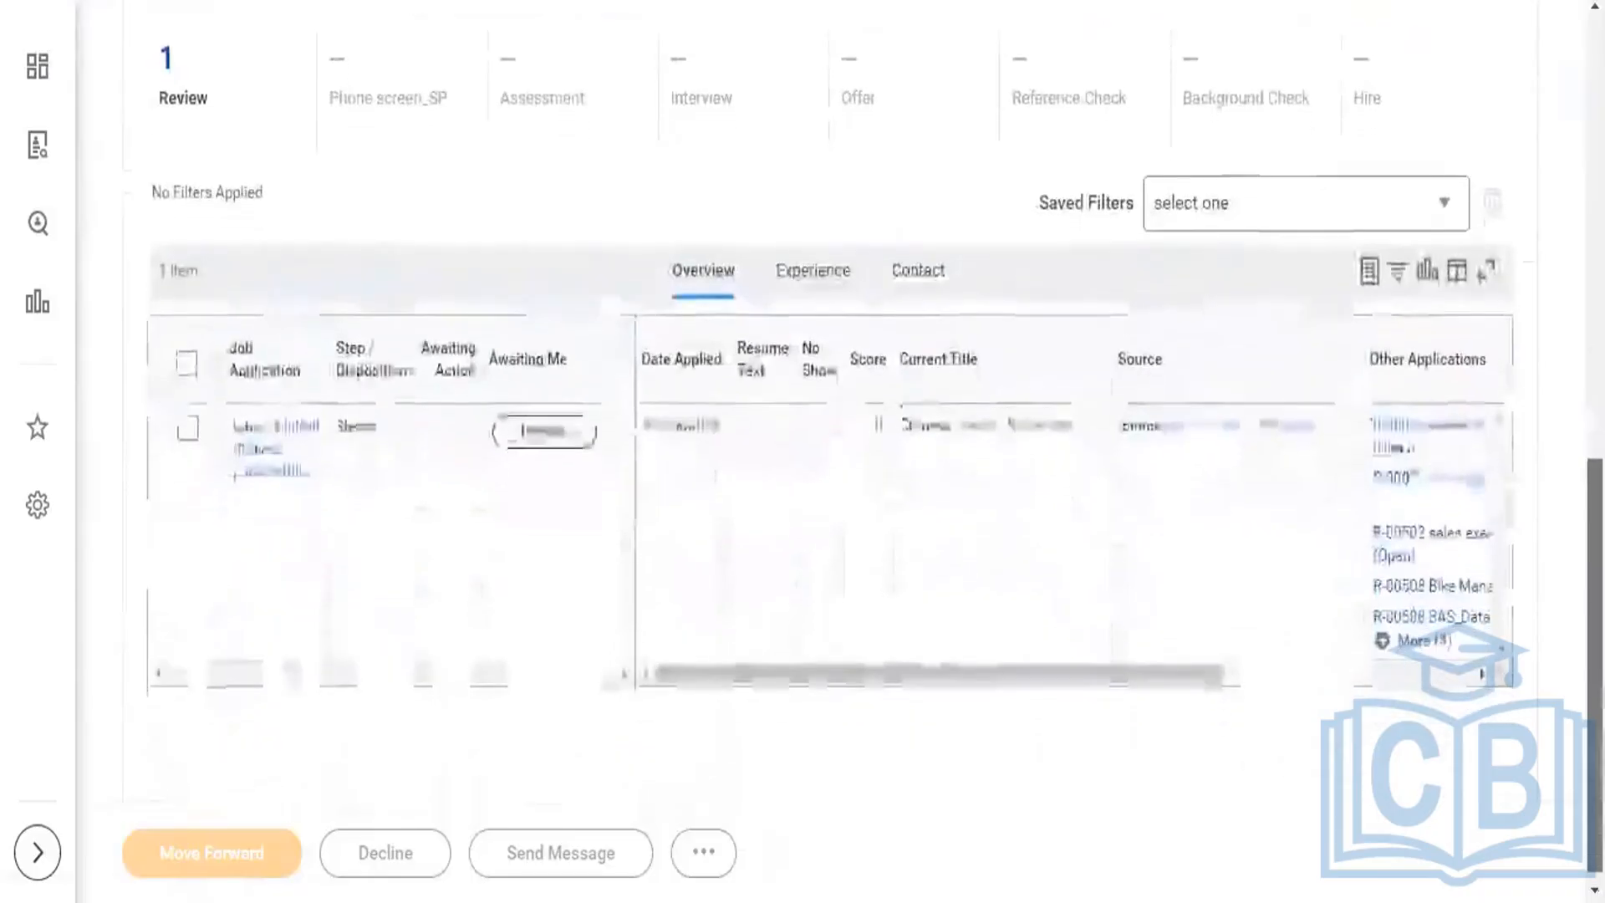
{"action": "left_click", "coordinate": [561, 443]}
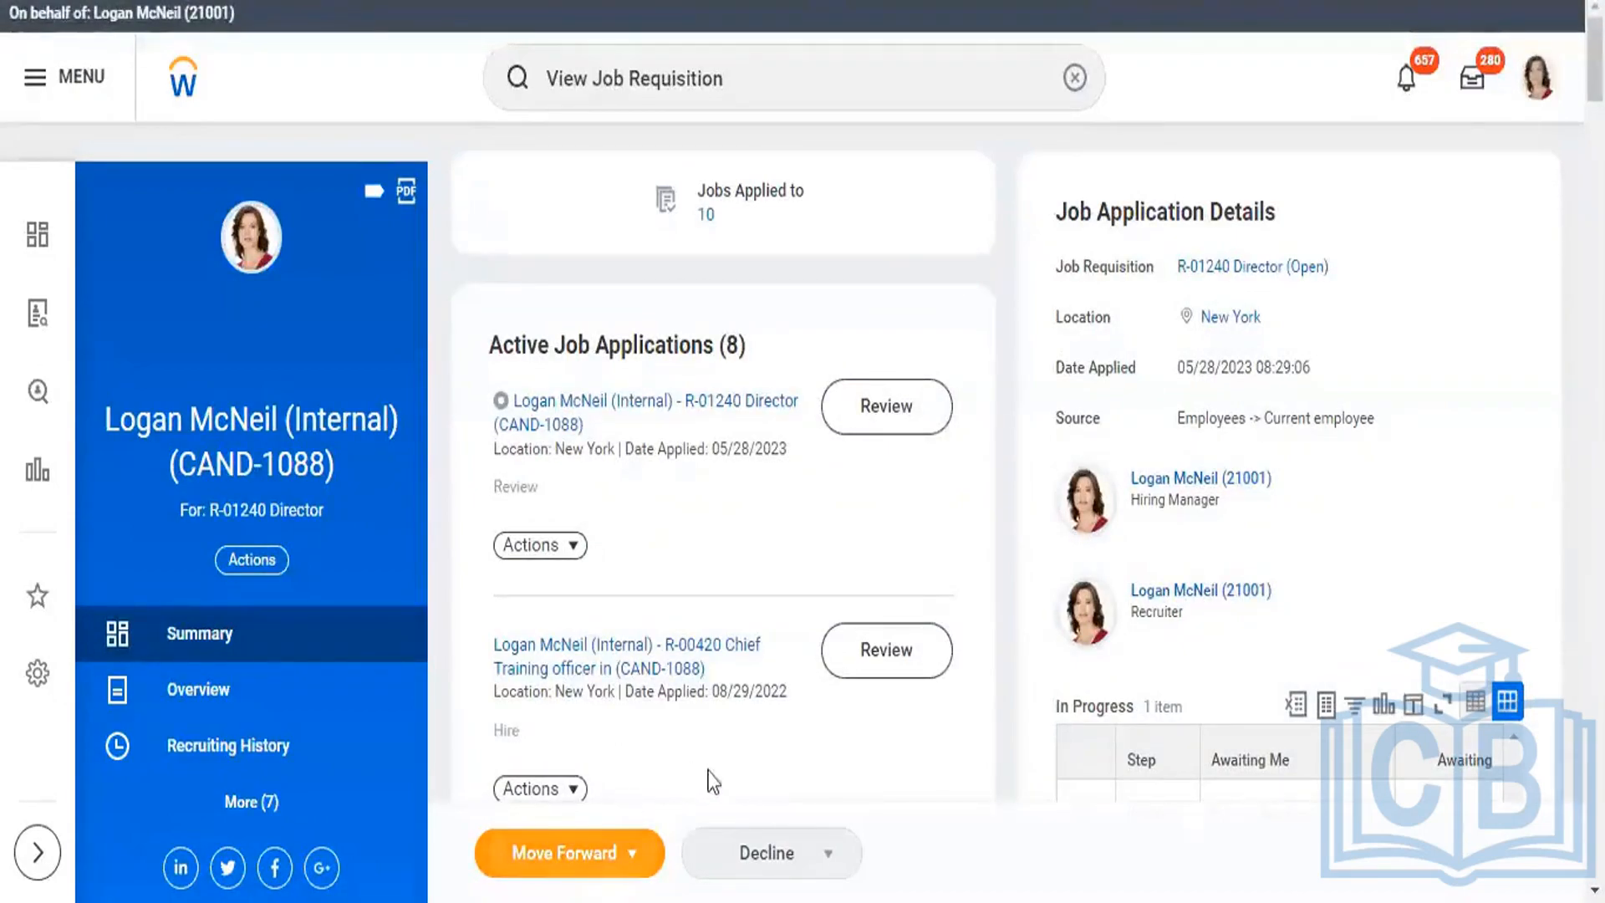
- Move the candidate's R-01240 Director application forward to Recruiter Phone Screen and submit the move
{"action": "scroll", "coordinate": [886, 401], "scroll_direction": "down", "scroll_amount": 2}
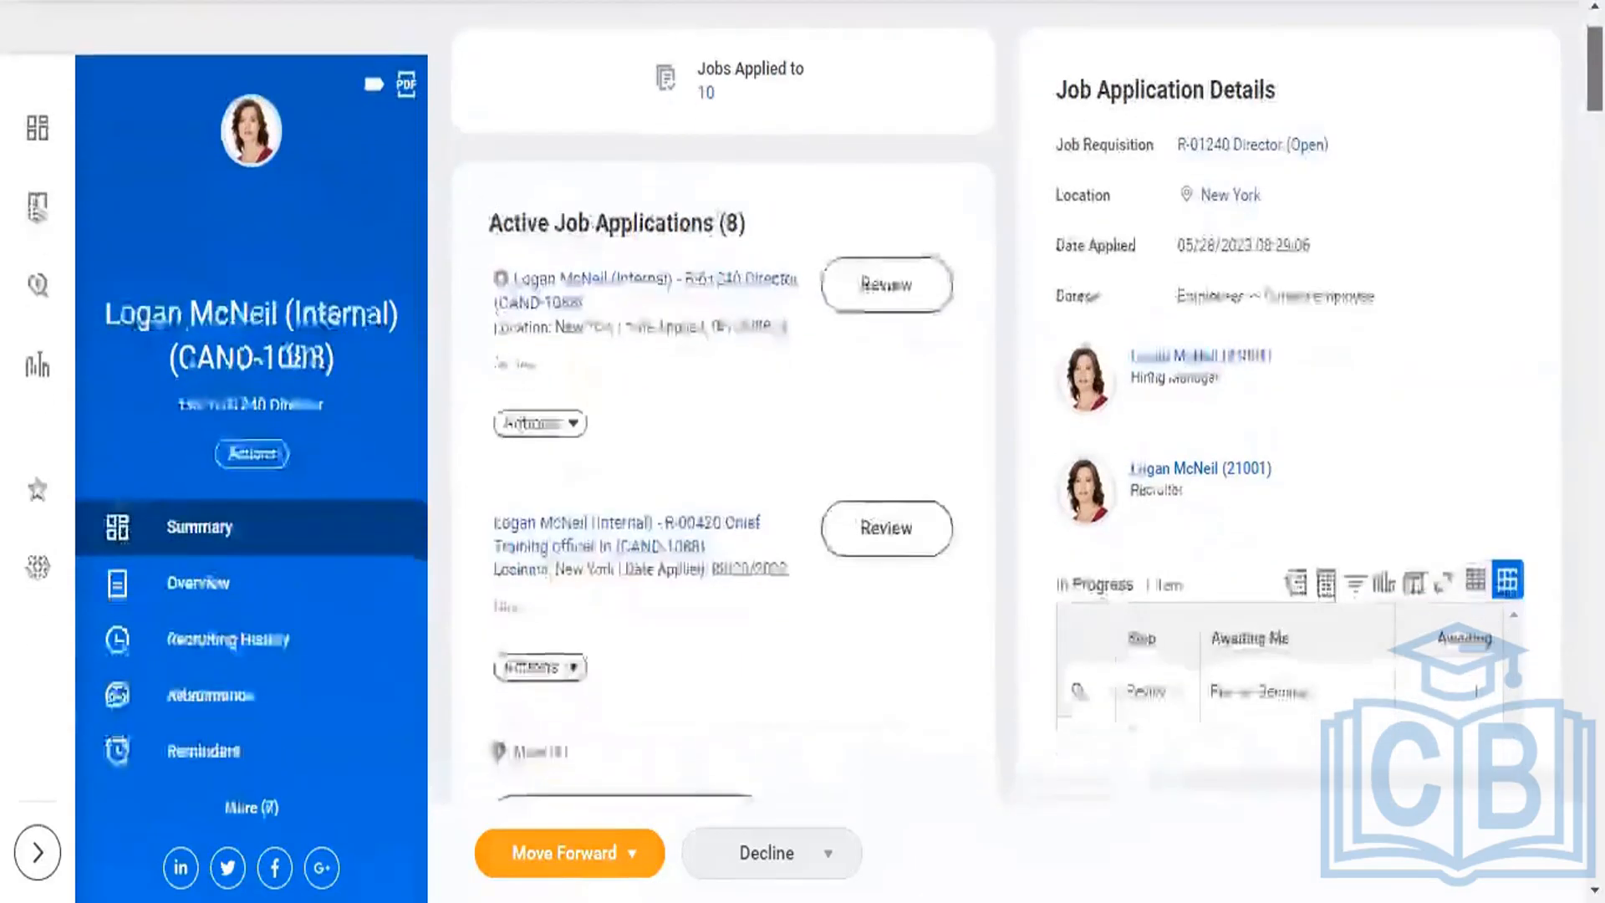
{"action": "left_click", "coordinate": [574, 433]}
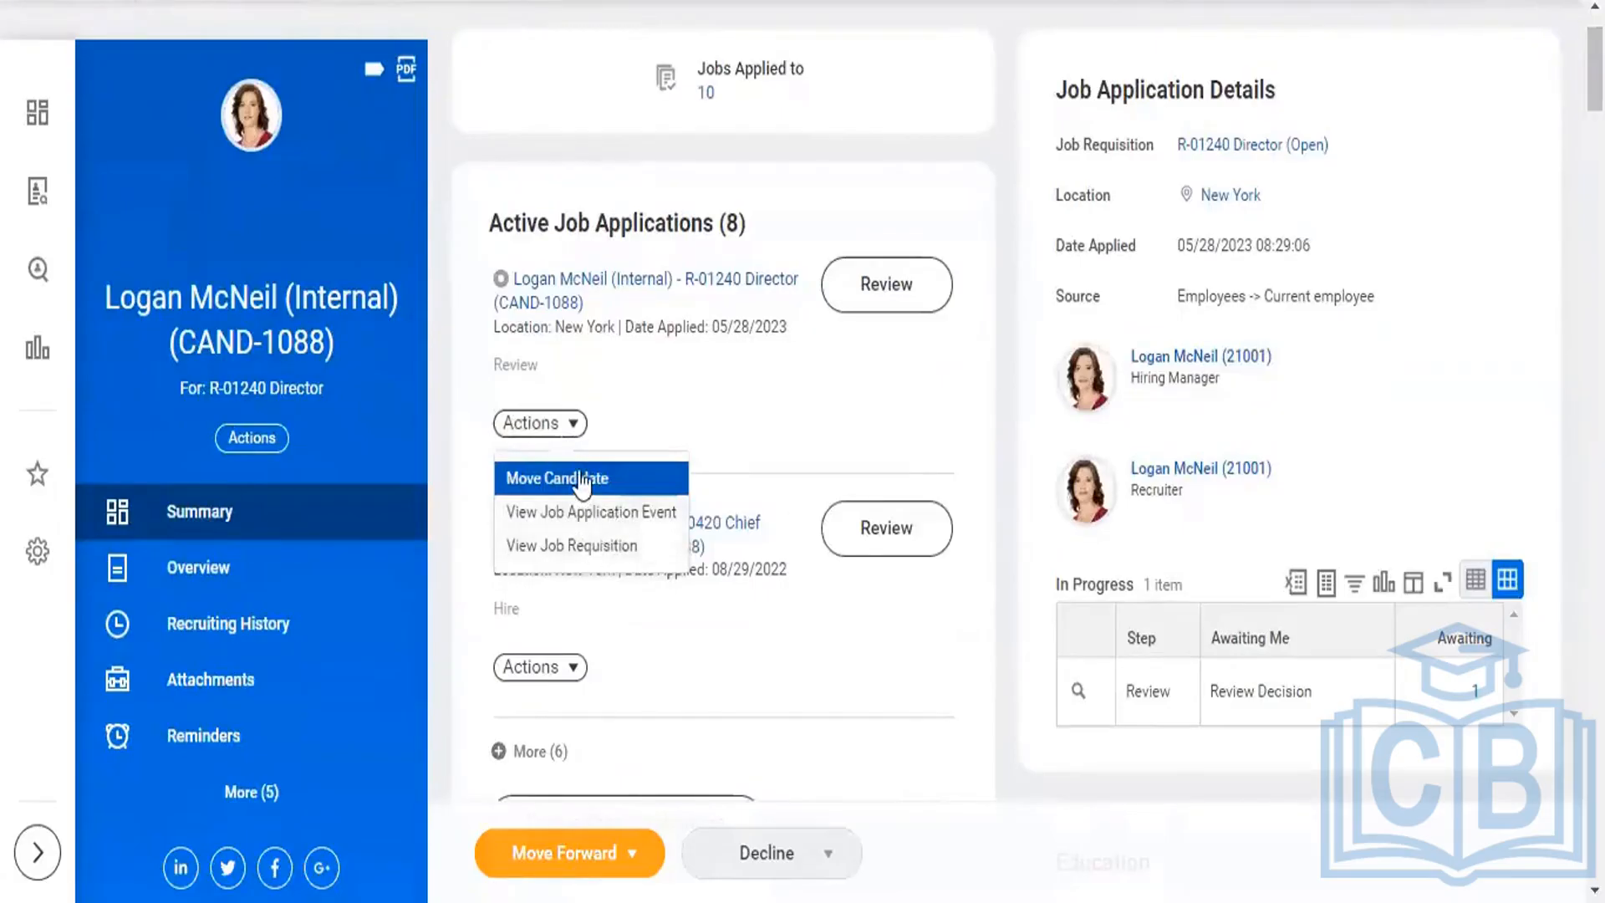
{"action": "left_click", "coordinate": [583, 480]}
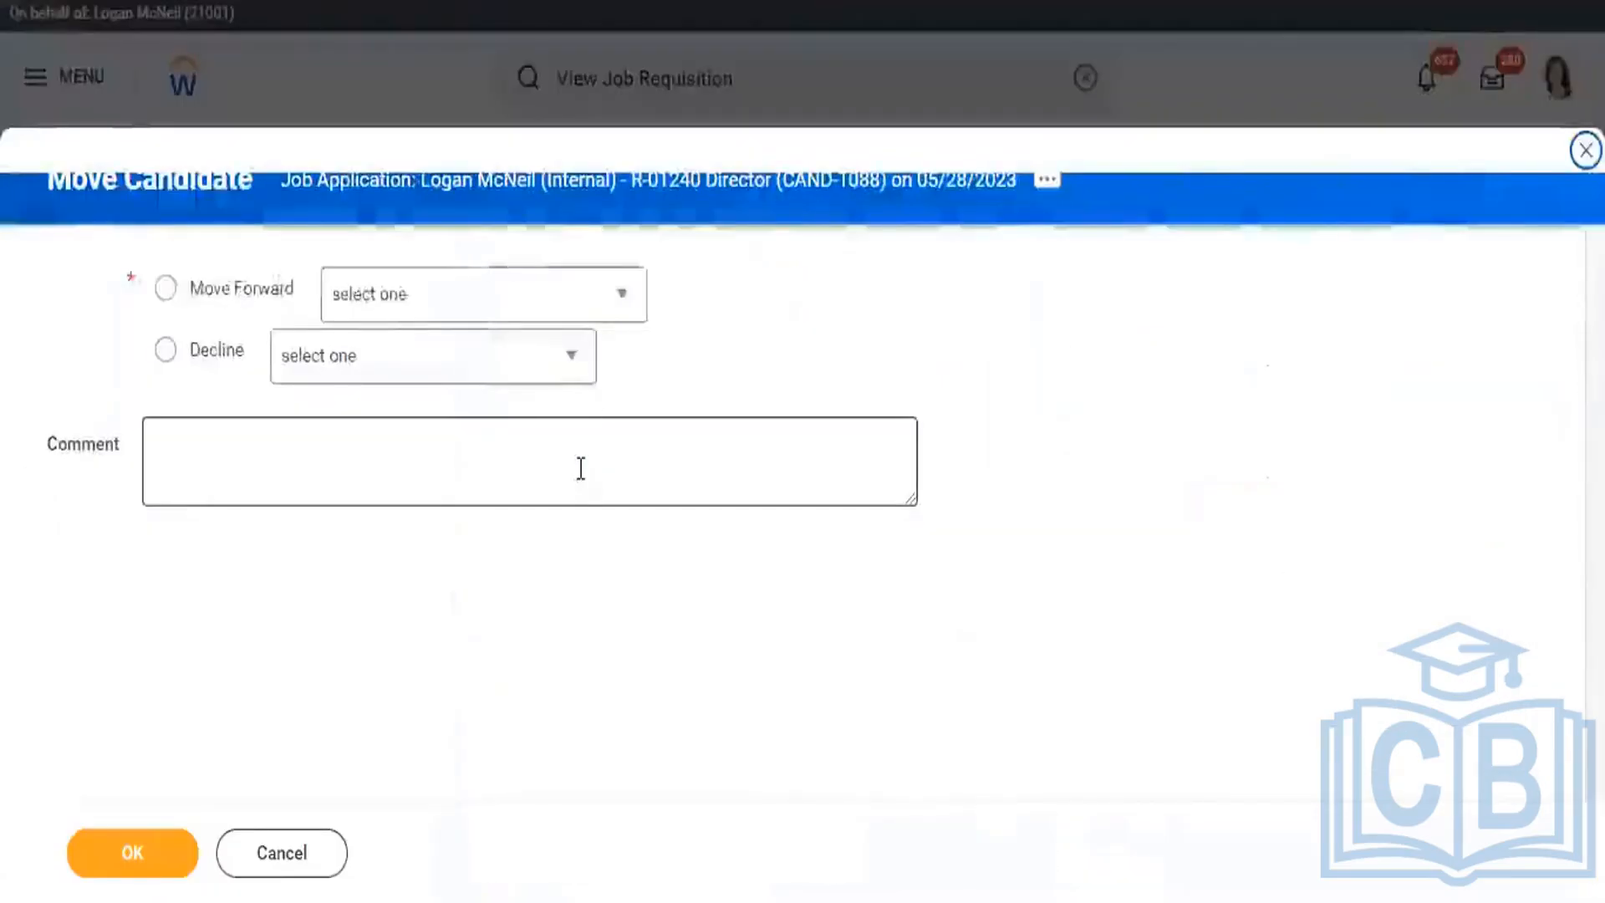
{"action": "left_click", "coordinate": [627, 305]}
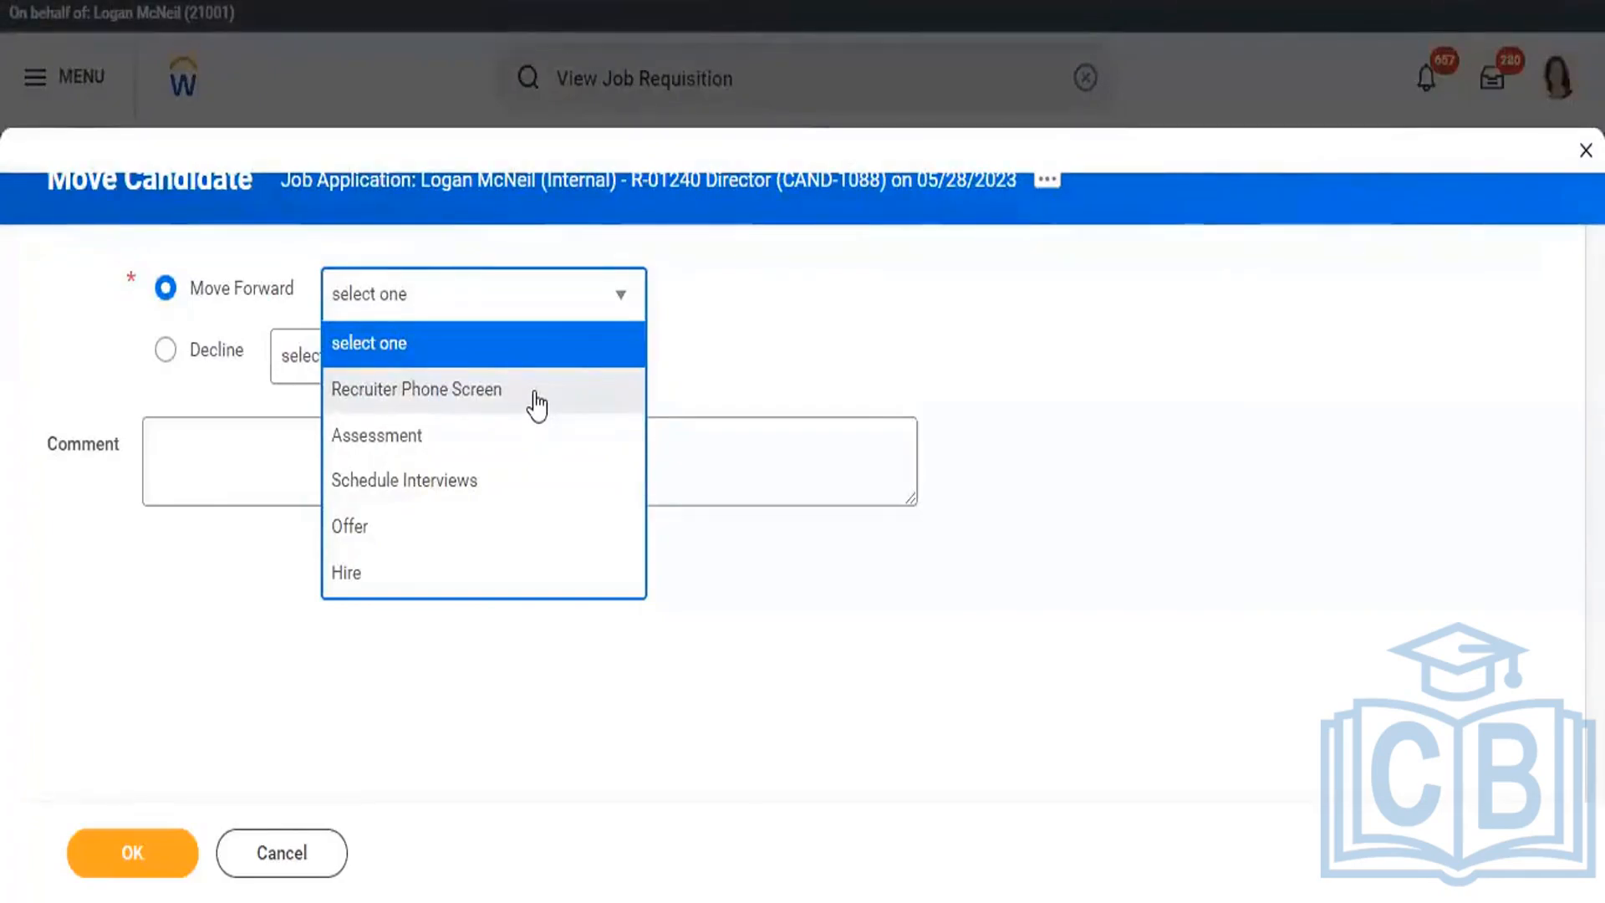
{"action": "left_click", "coordinate": [537, 405]}
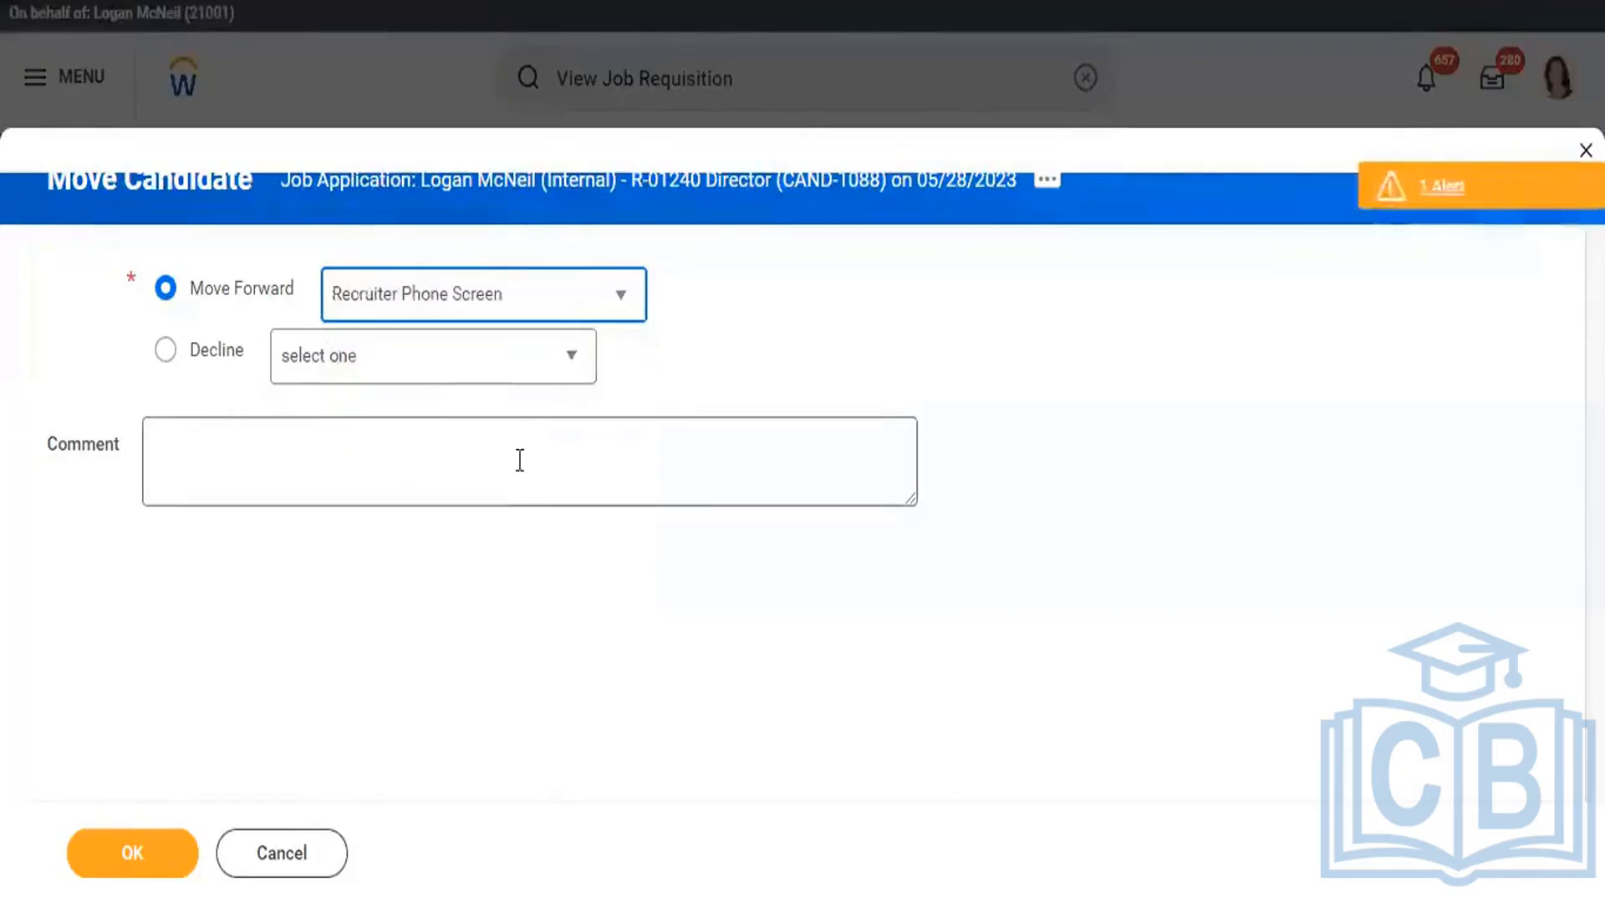
{"action": "left_click", "coordinate": [144, 861]}
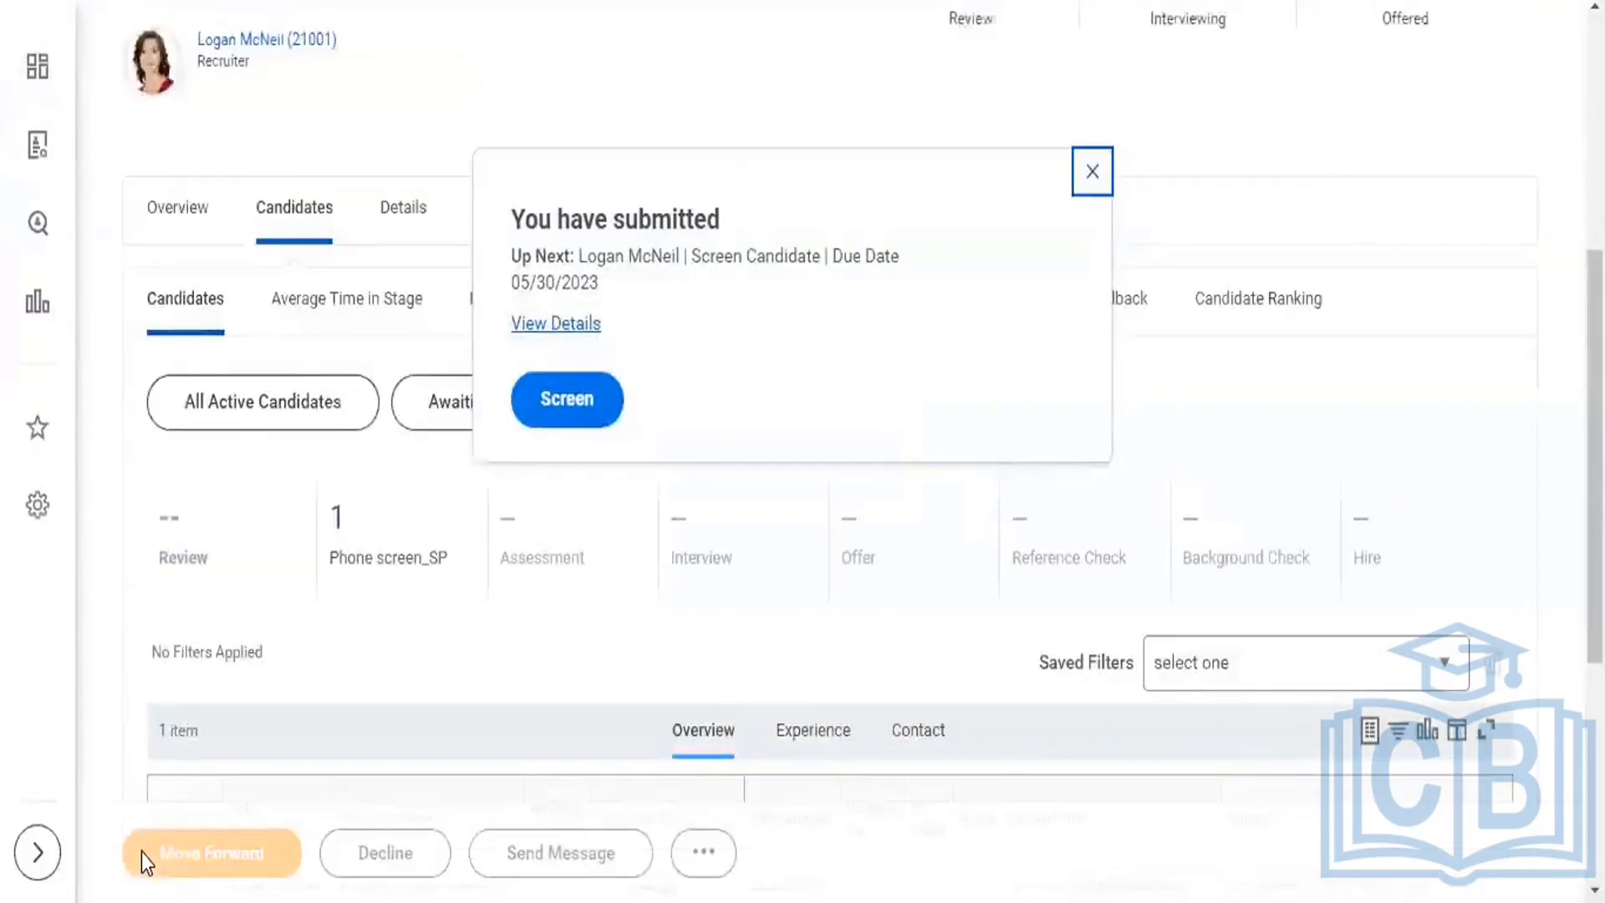
- Open the candidate's screening task and move the Director application forward to Assessment
{"action": "left_click", "coordinate": [595, 410]}
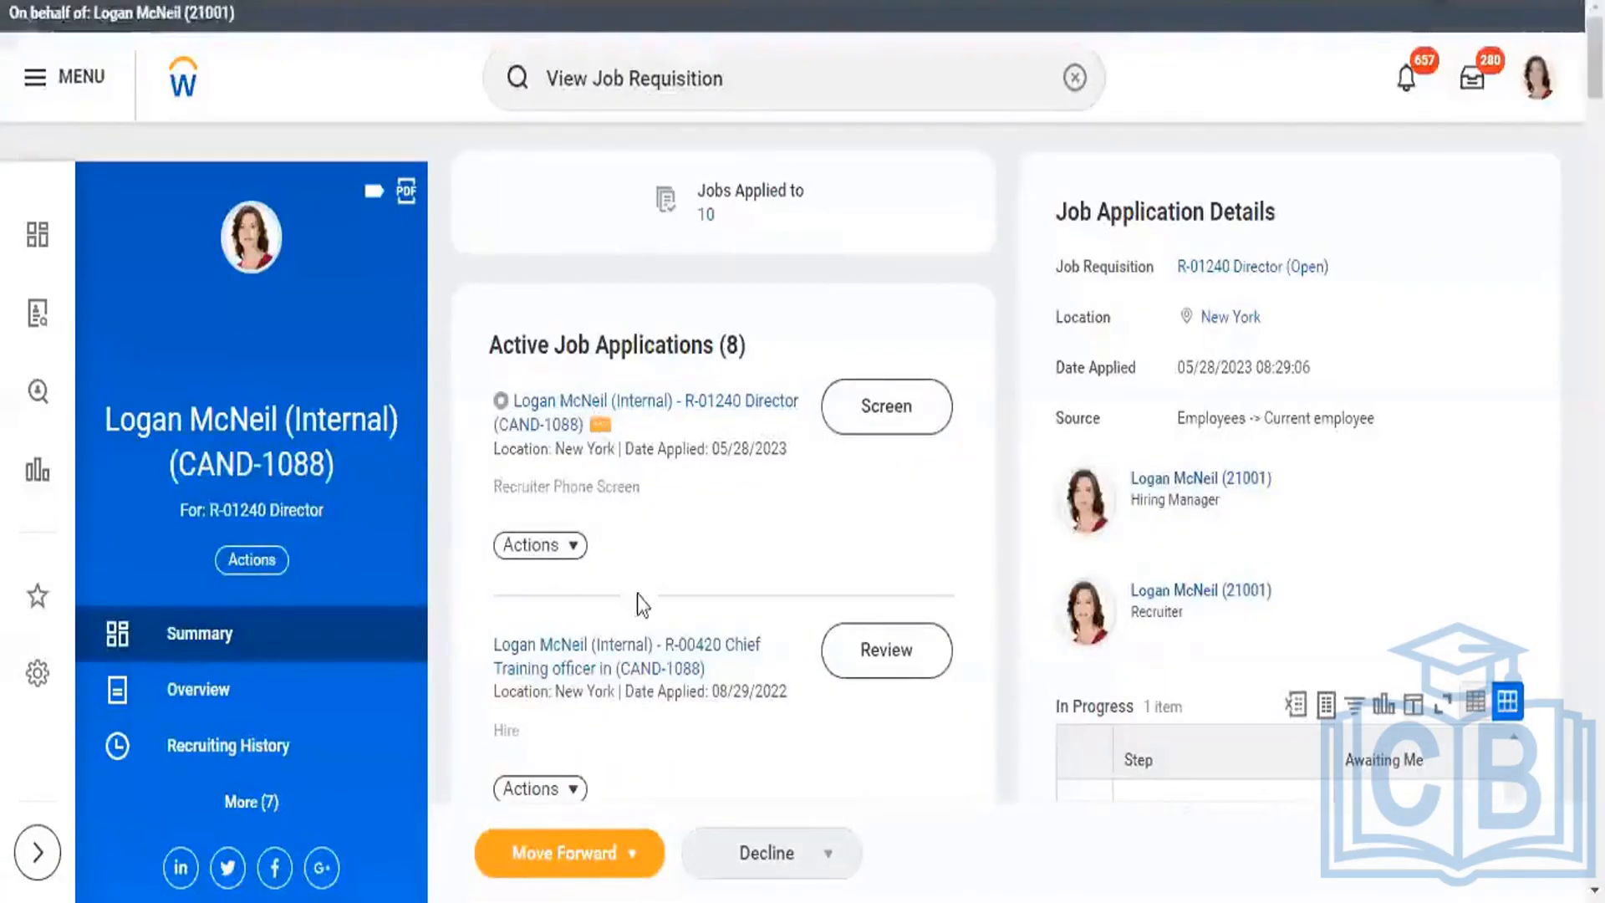
{"action": "left_click", "coordinate": [575, 547]}
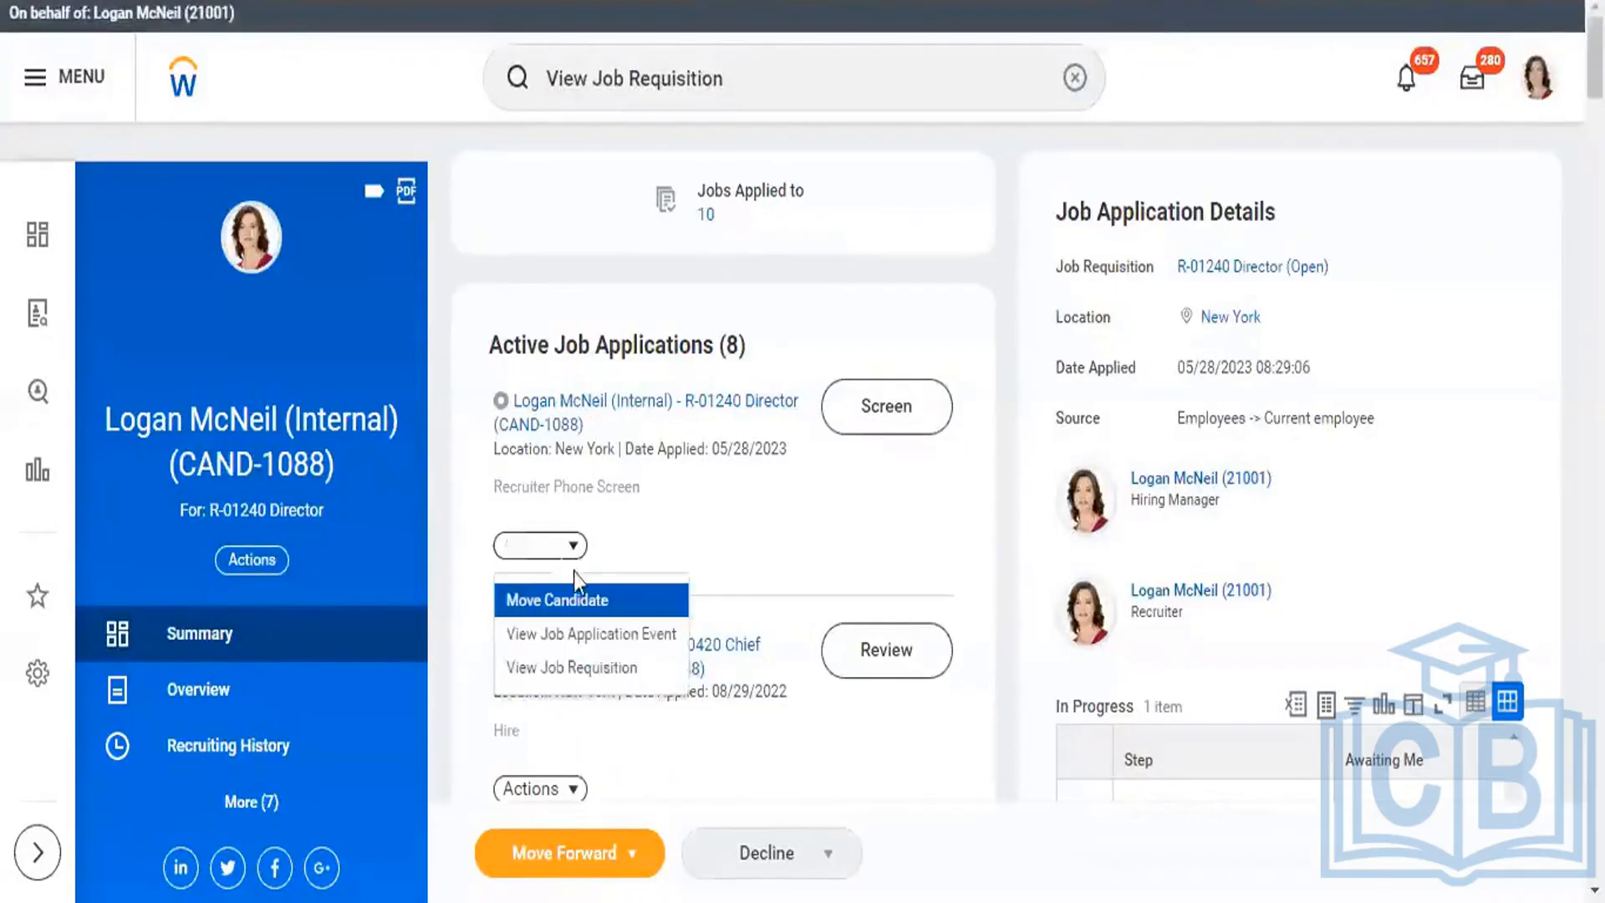
{"action": "left_click", "coordinate": [575, 629]}
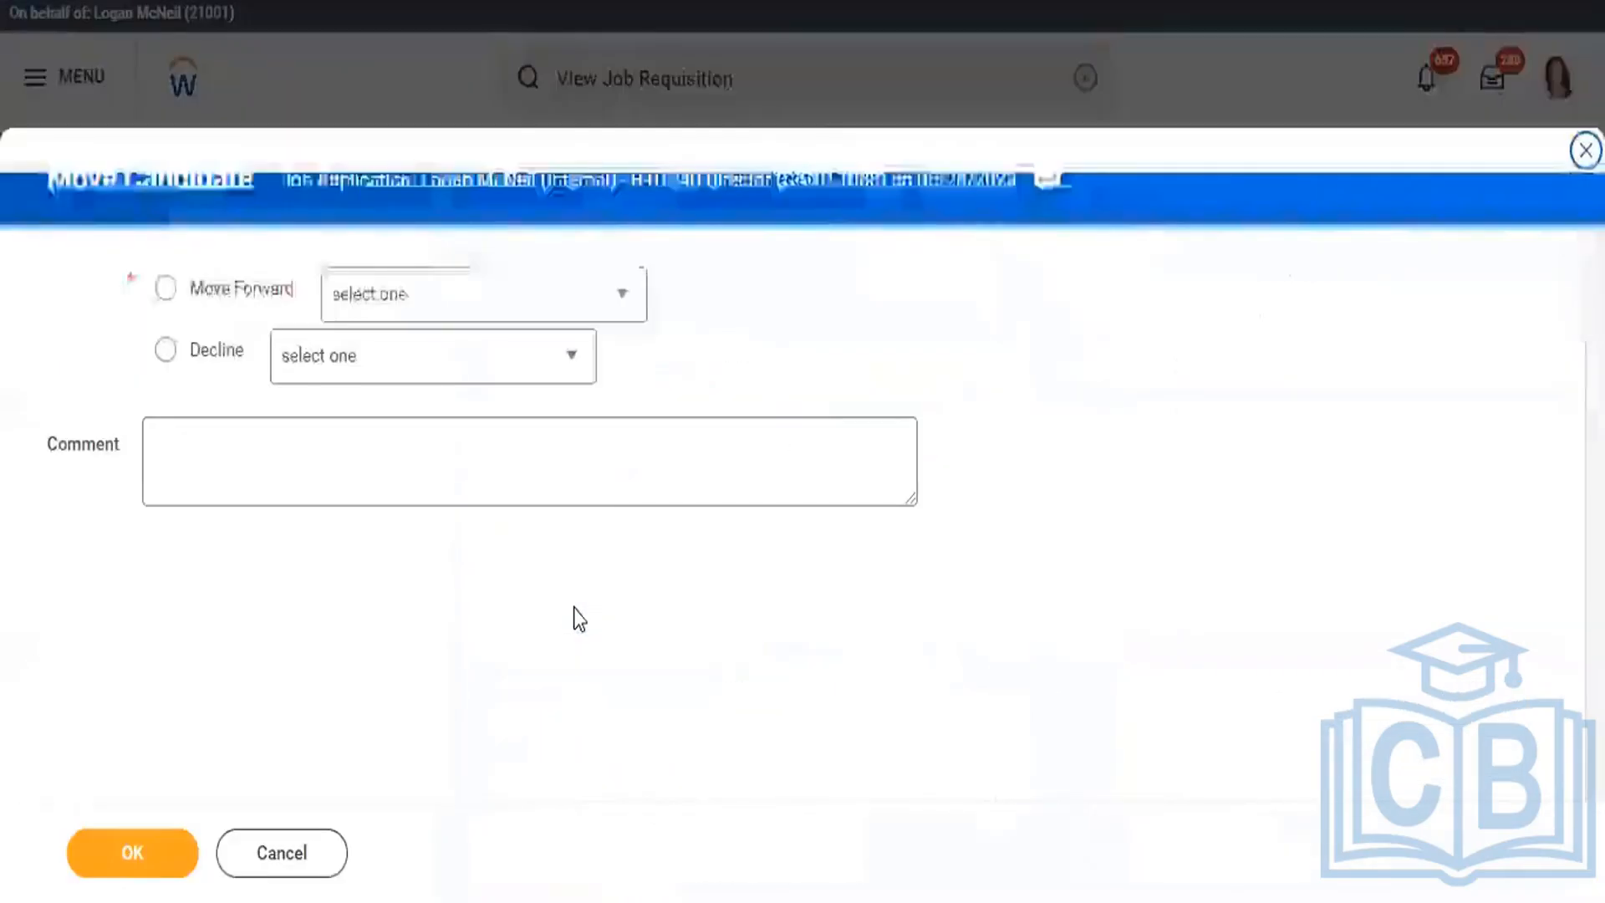
{"action": "left_click", "coordinate": [621, 302]}
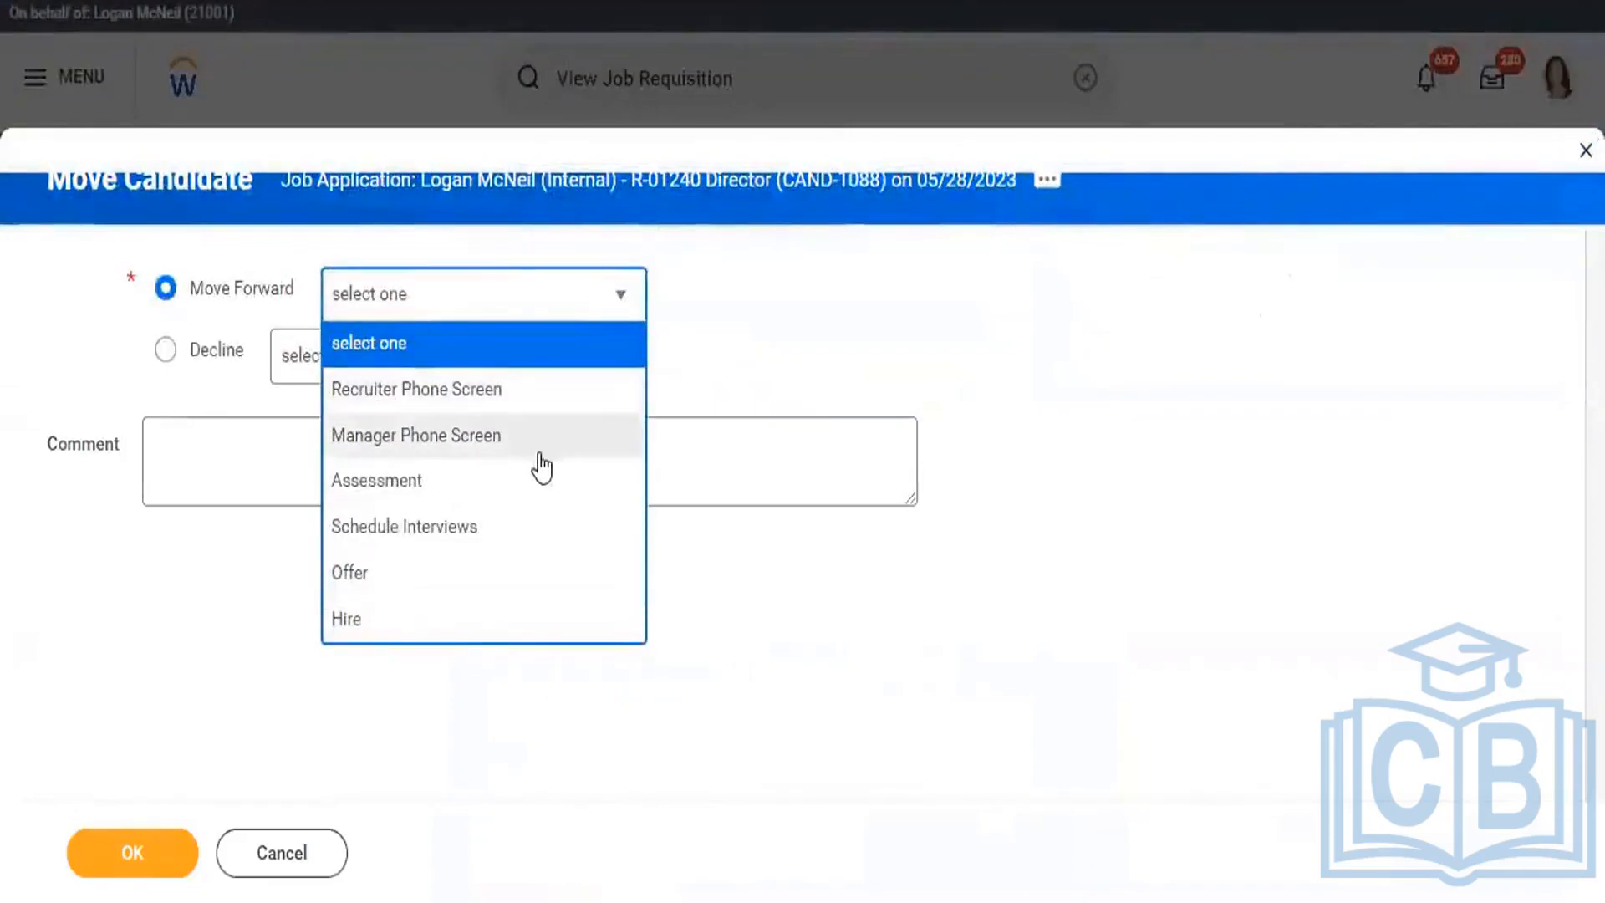
{"action": "left_click", "coordinate": [712, 384]}
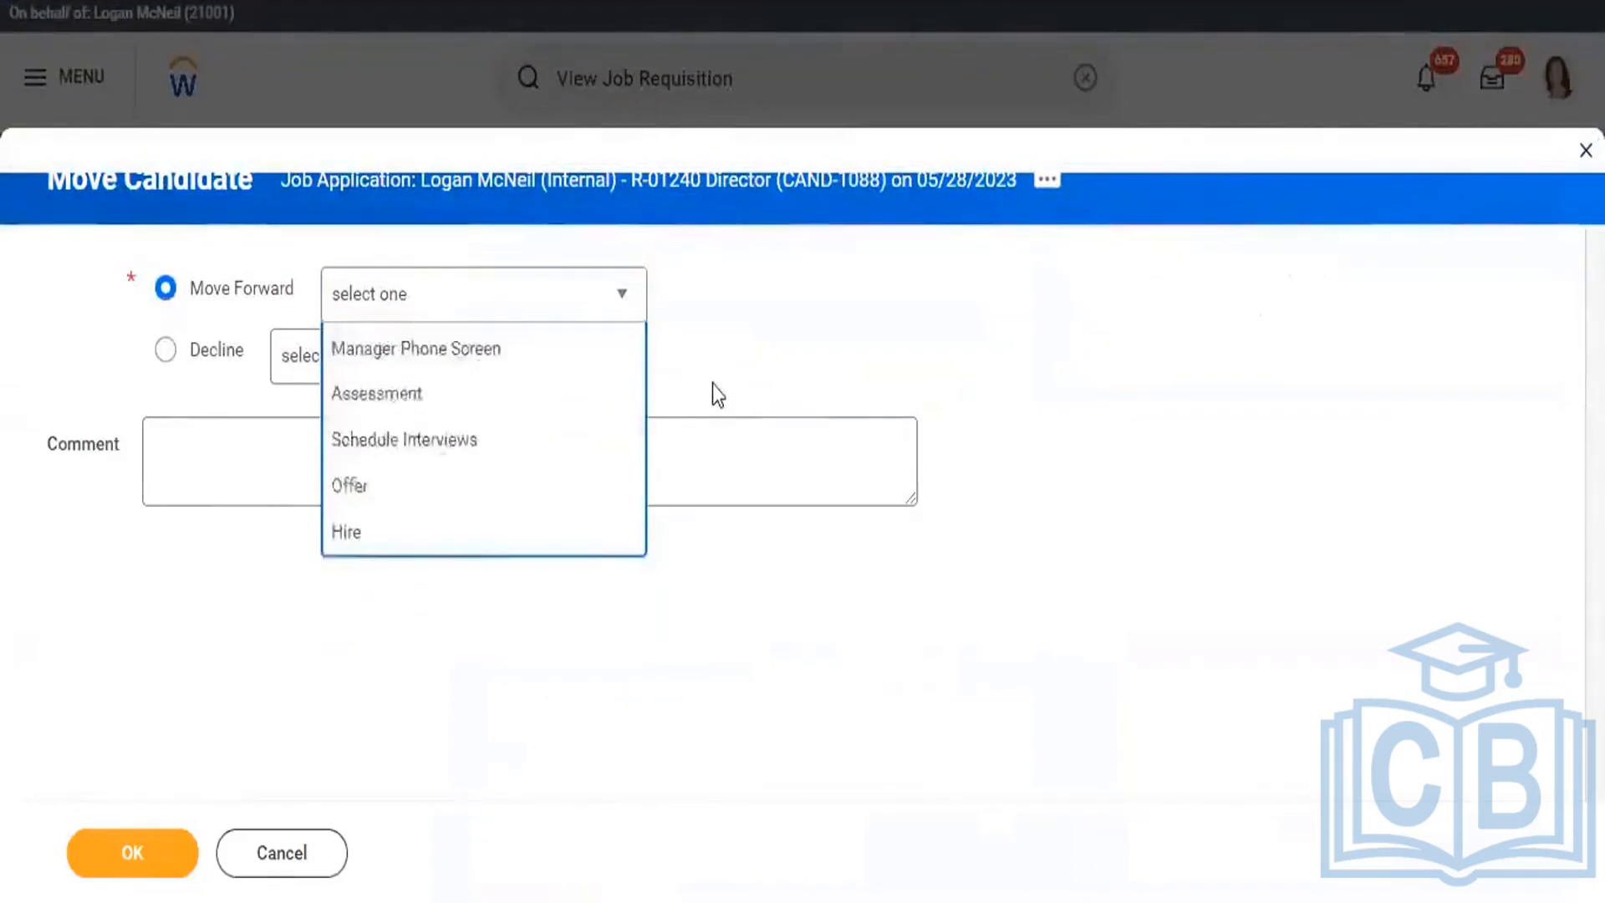
{"action": "left_click", "coordinate": [621, 297]}
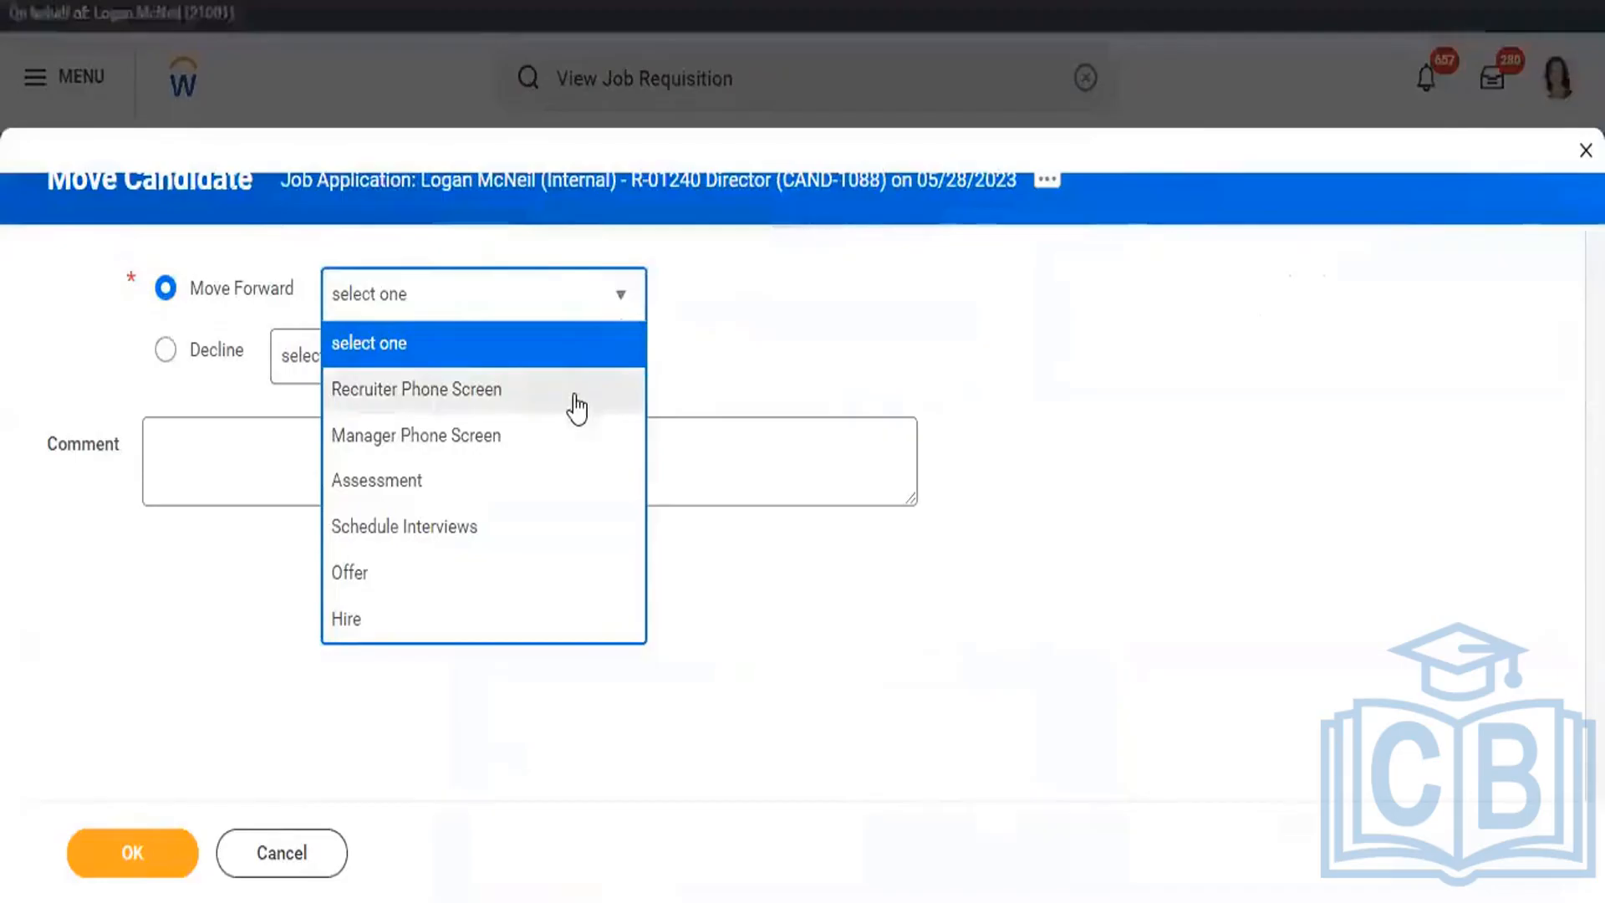
{"action": "left_click", "coordinate": [491, 485]}
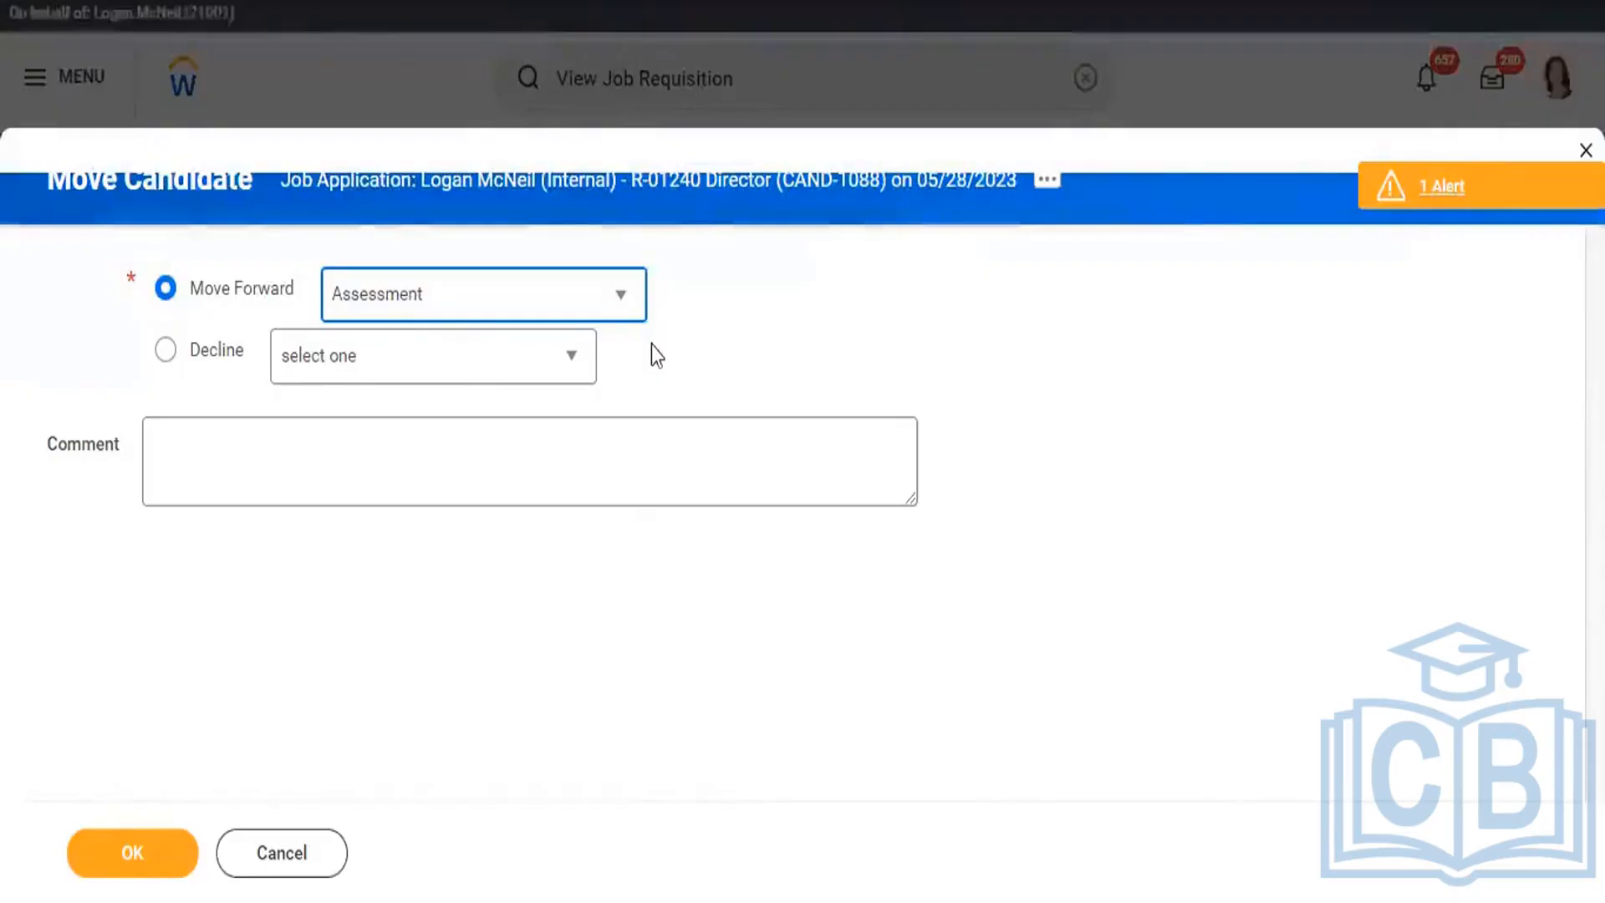
{"action": "left_click", "coordinate": [126, 848]}
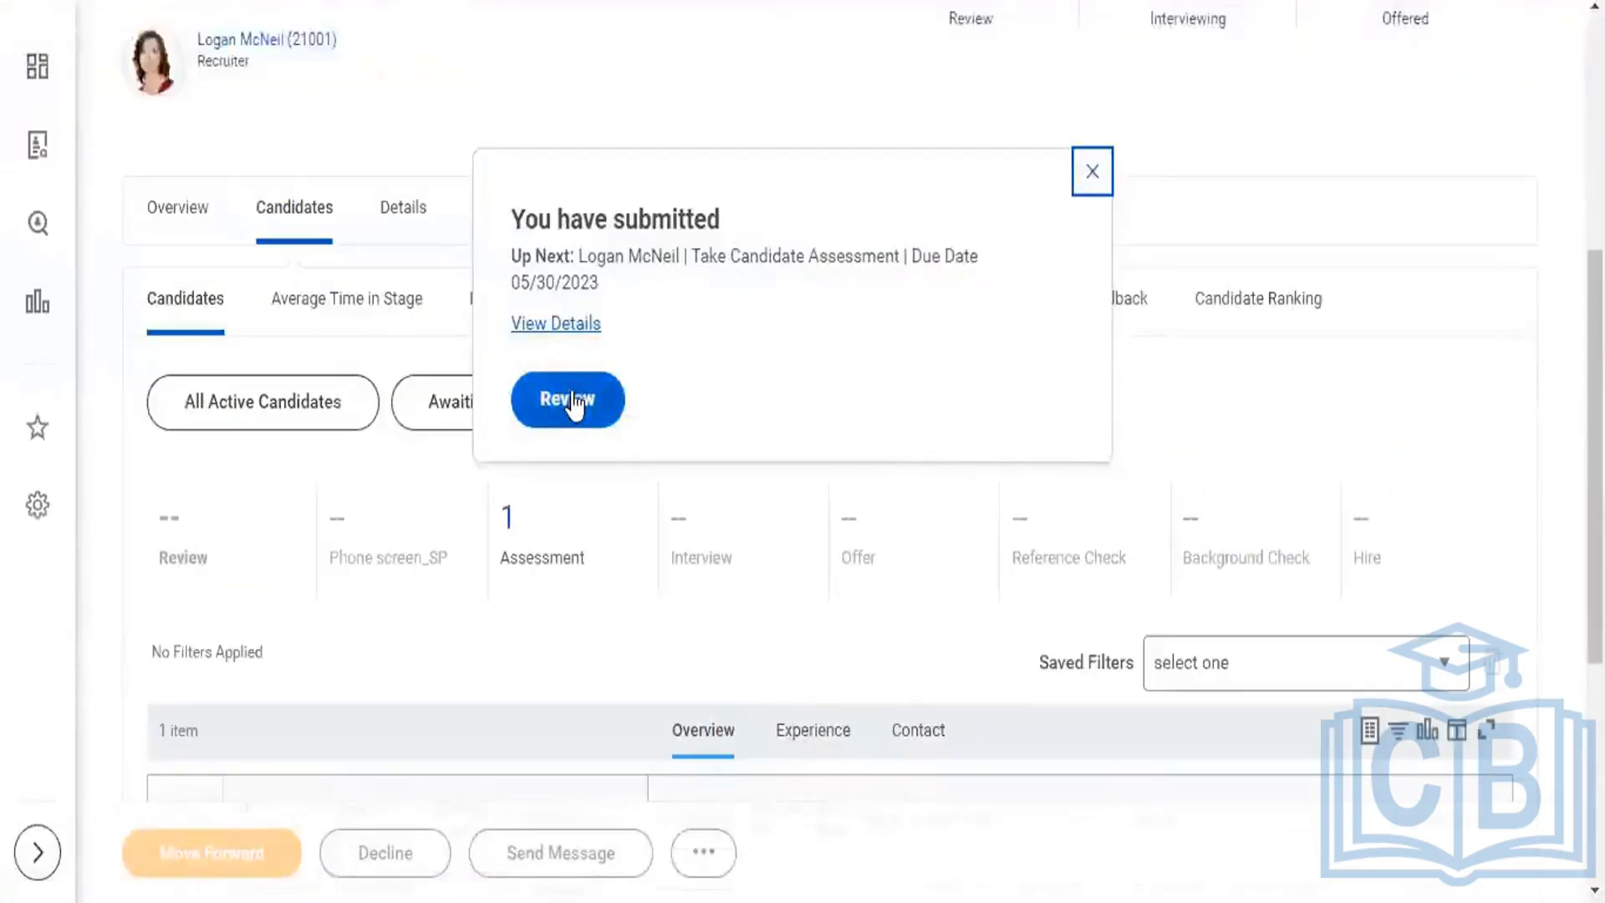
- Open the candidate's assessment task for the Director job and try to take and submit the assessment
{"action": "left_click", "coordinate": [568, 402]}
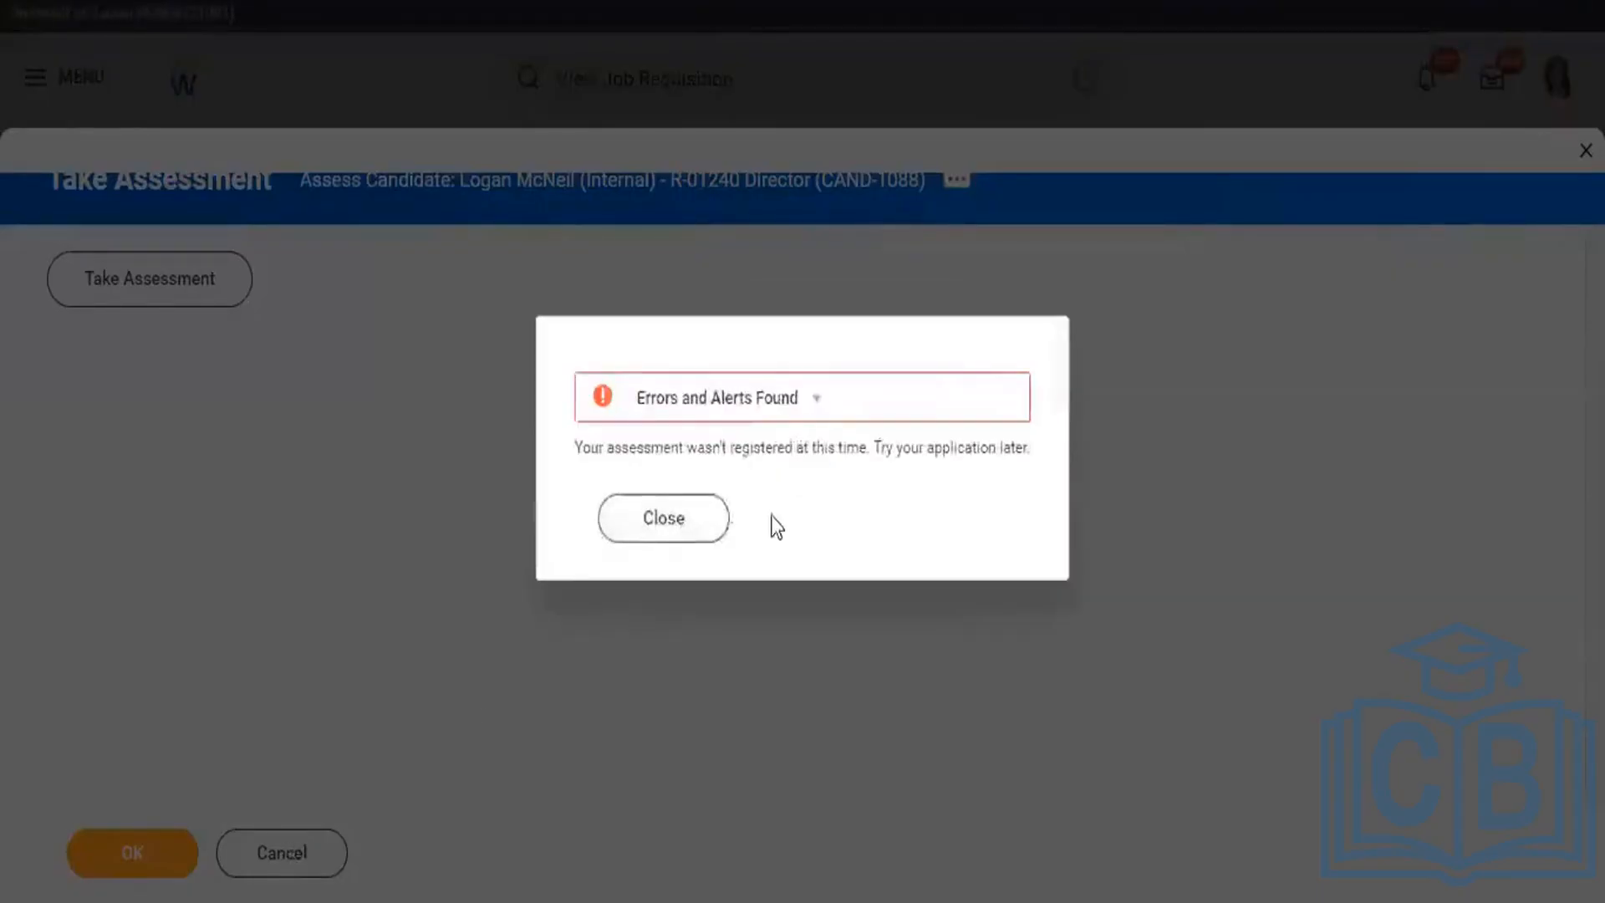
{"action": "left_click", "coordinate": [679, 527]}
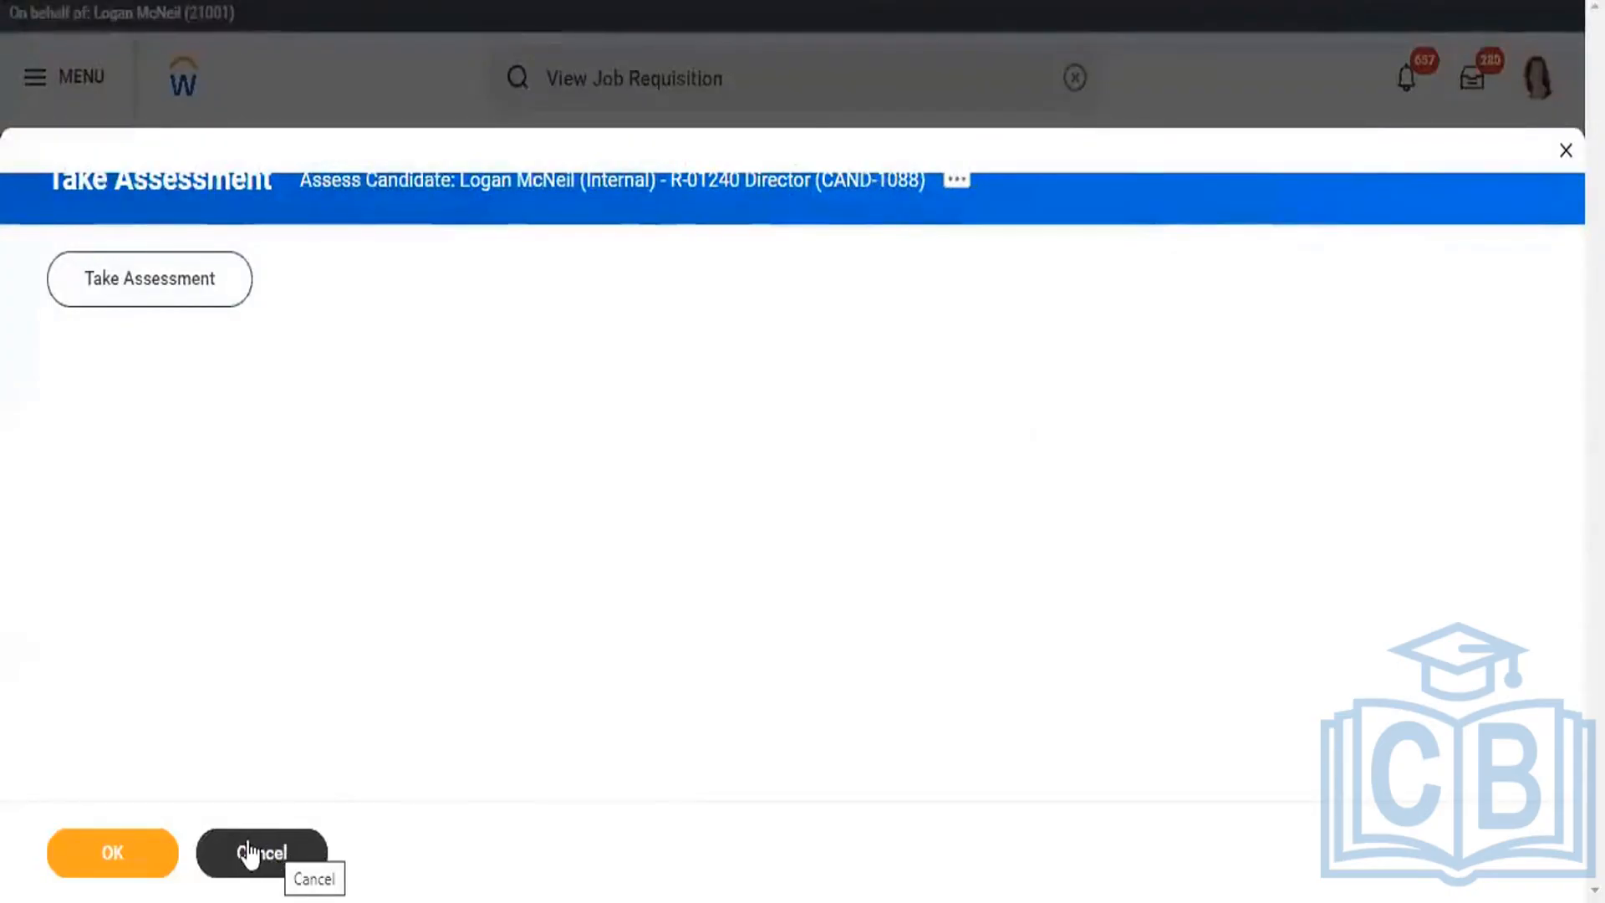
{"action": "left_click", "coordinate": [149, 284]}
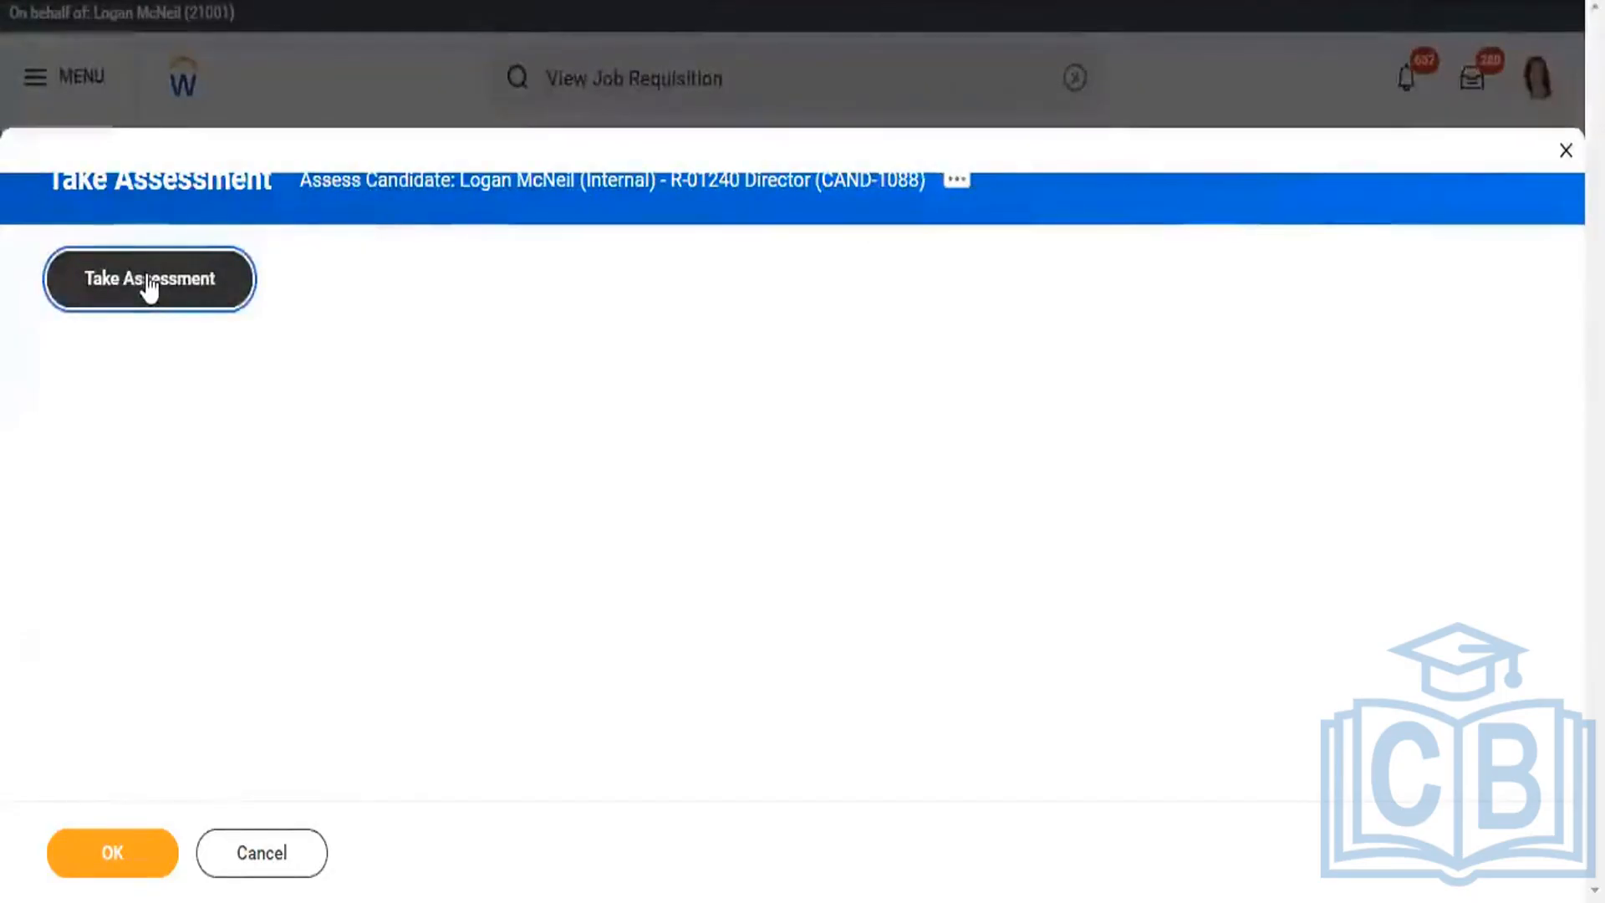
{"action": "left_click", "coordinate": [126, 853]}
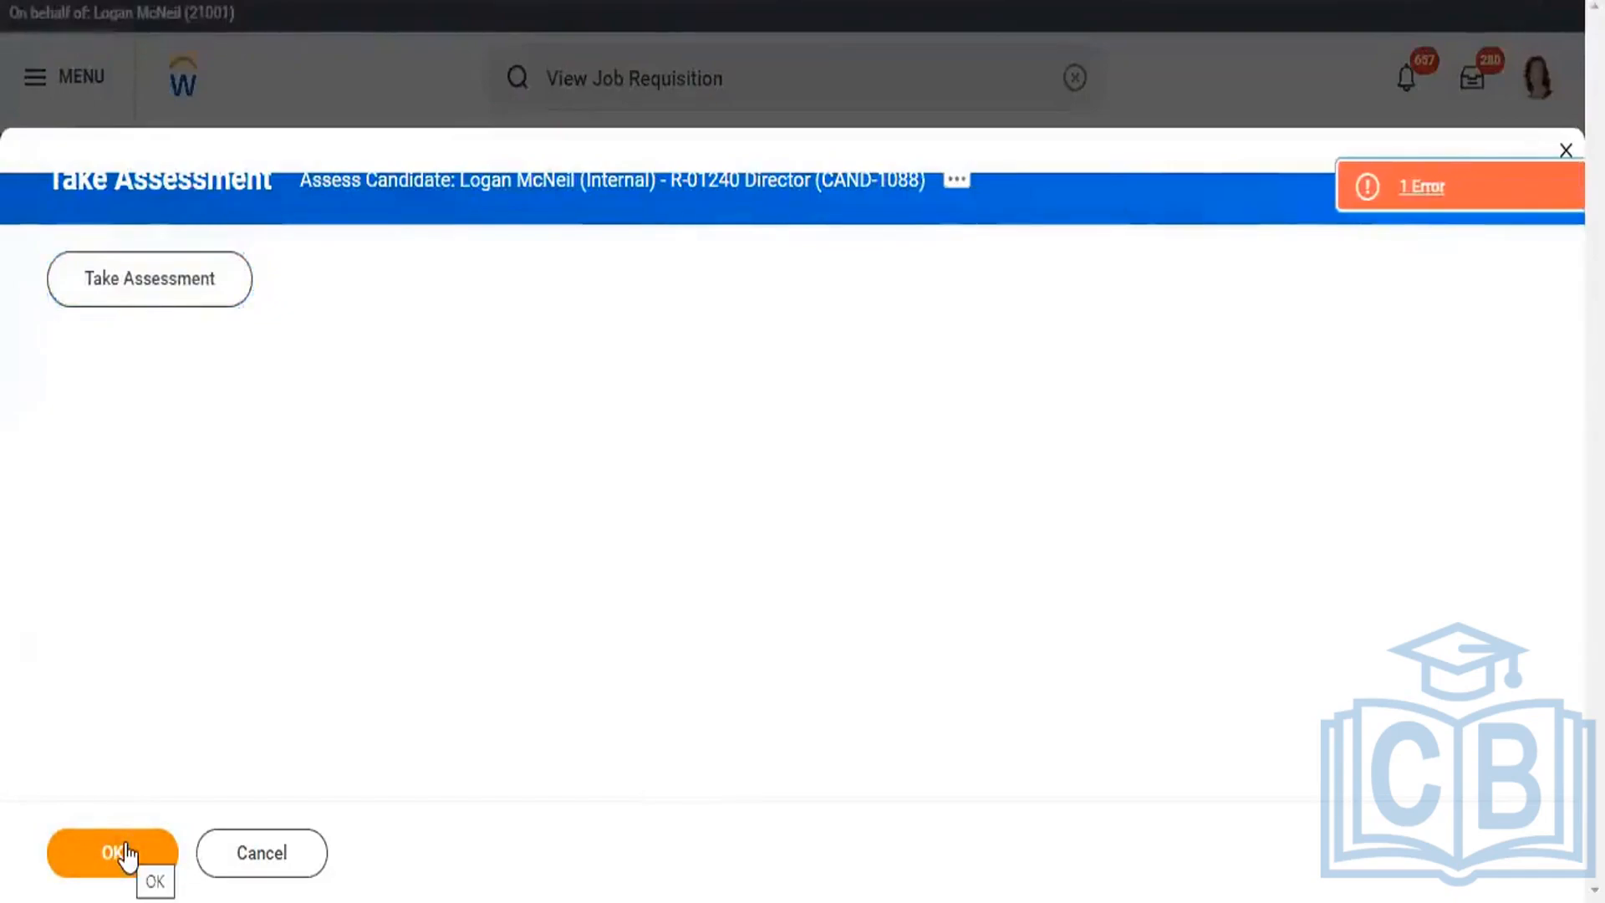
{"action": "left_click", "coordinate": [1411, 208]}
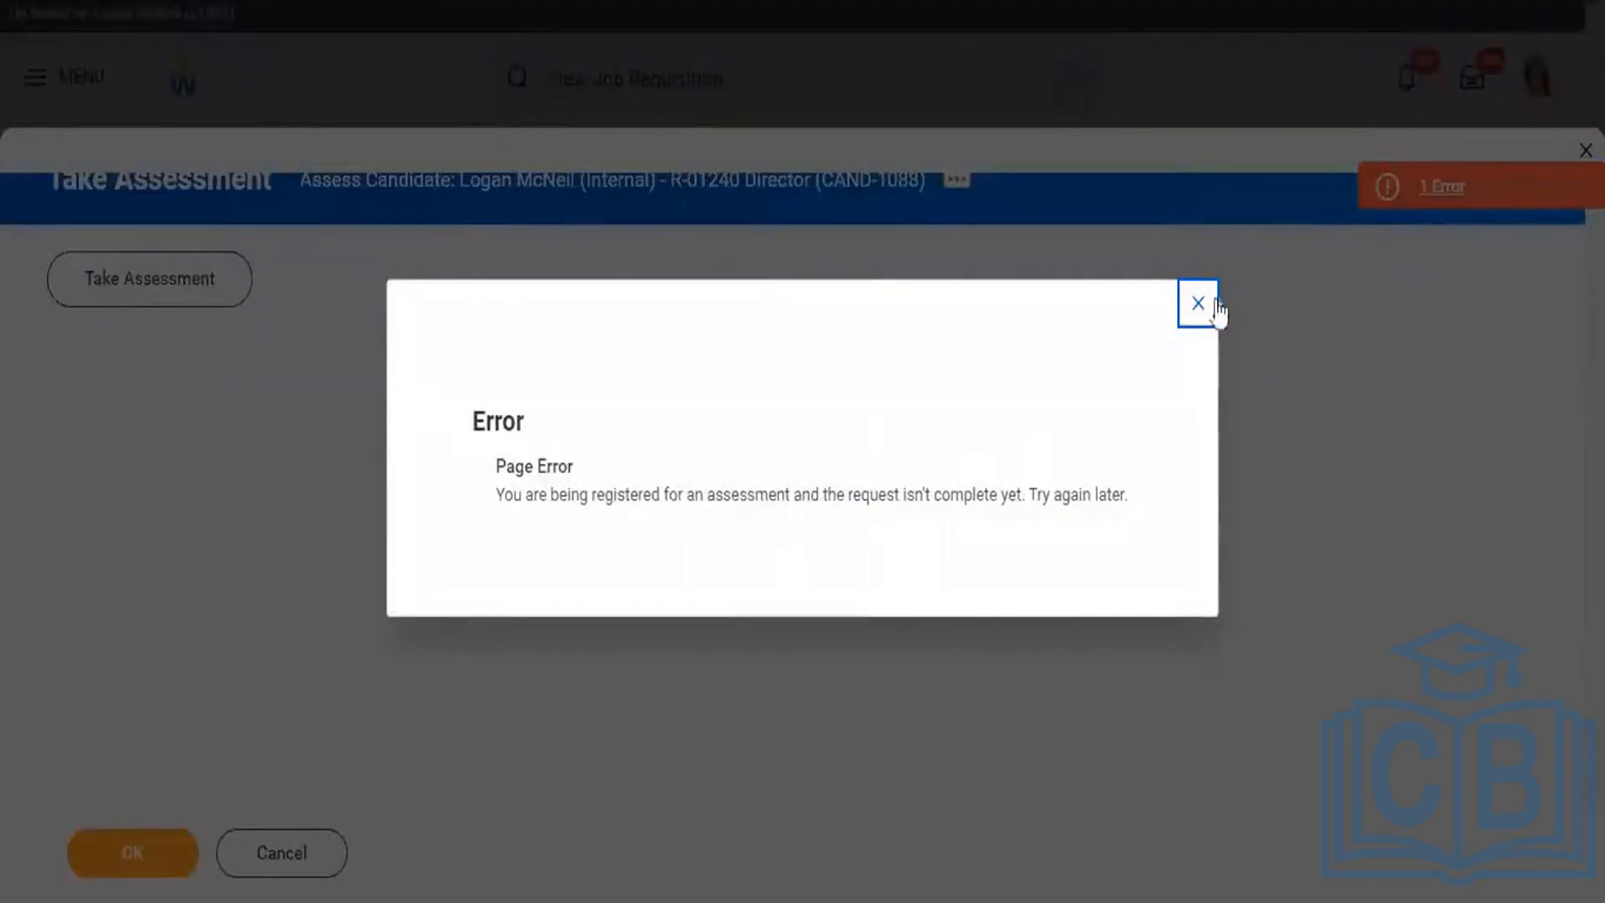
{"action": "left_click", "coordinate": [1187, 303]}
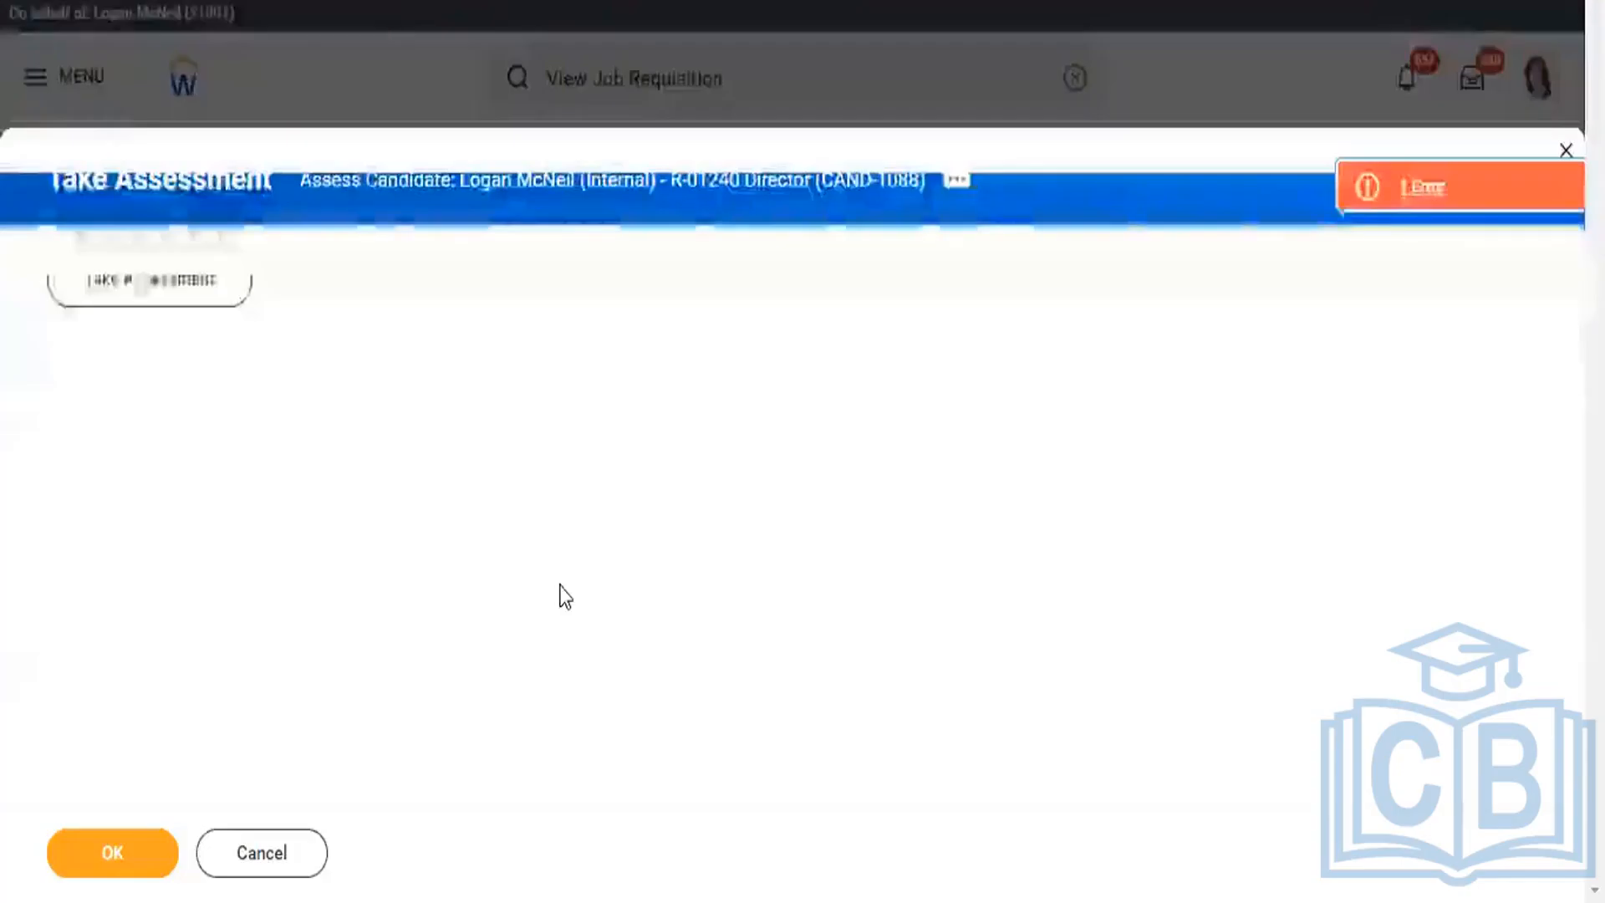
{"action": "left_click", "coordinate": [113, 861]}
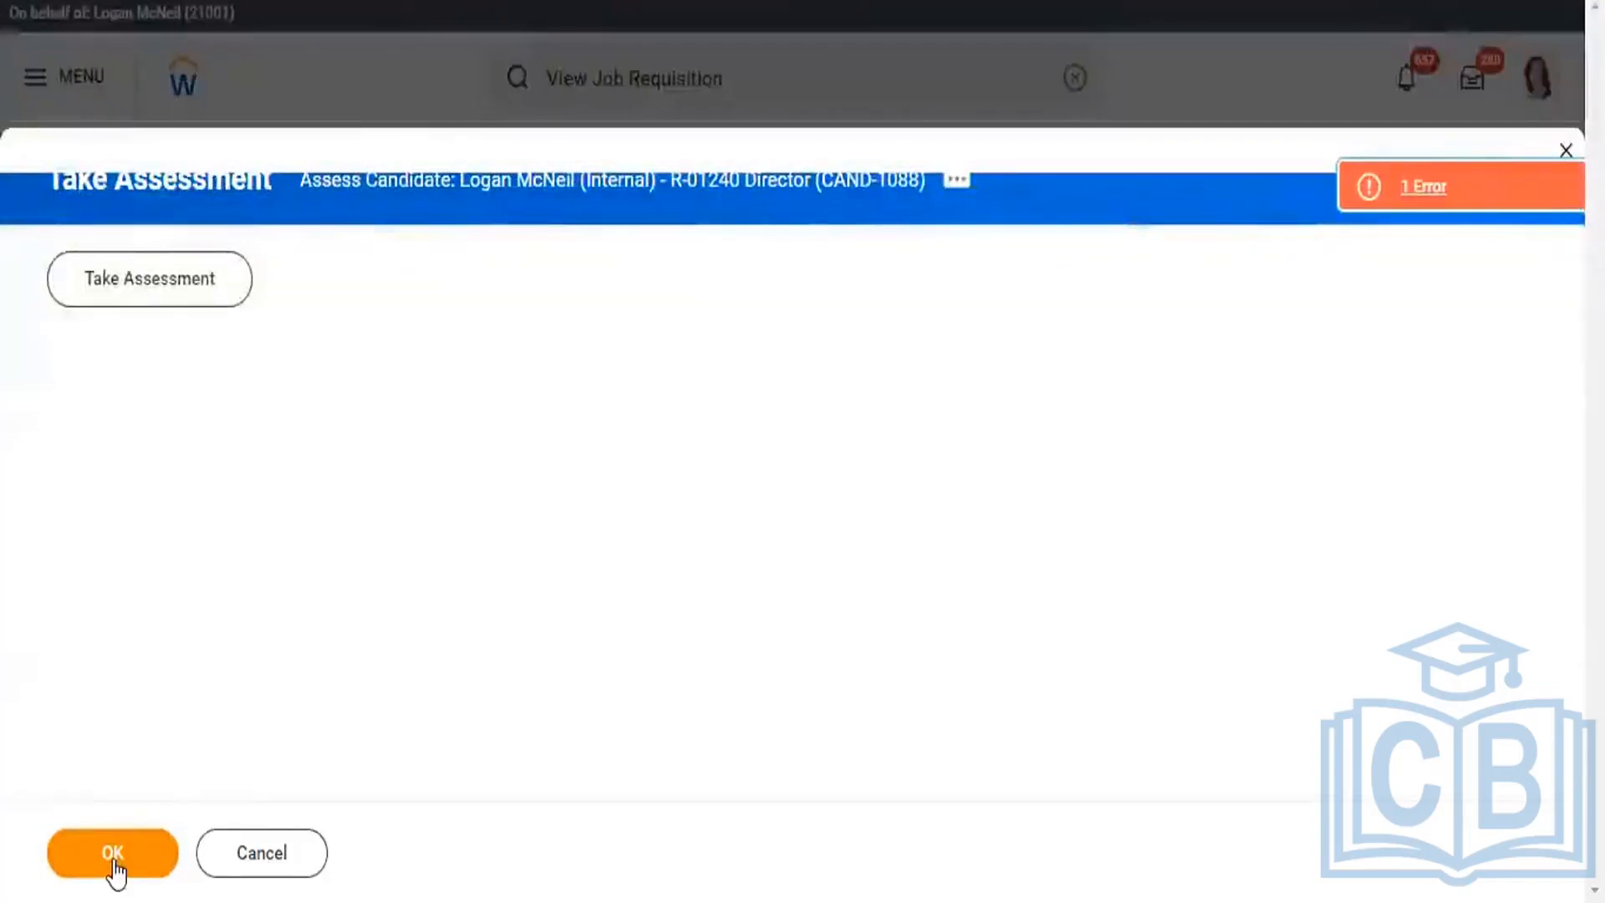